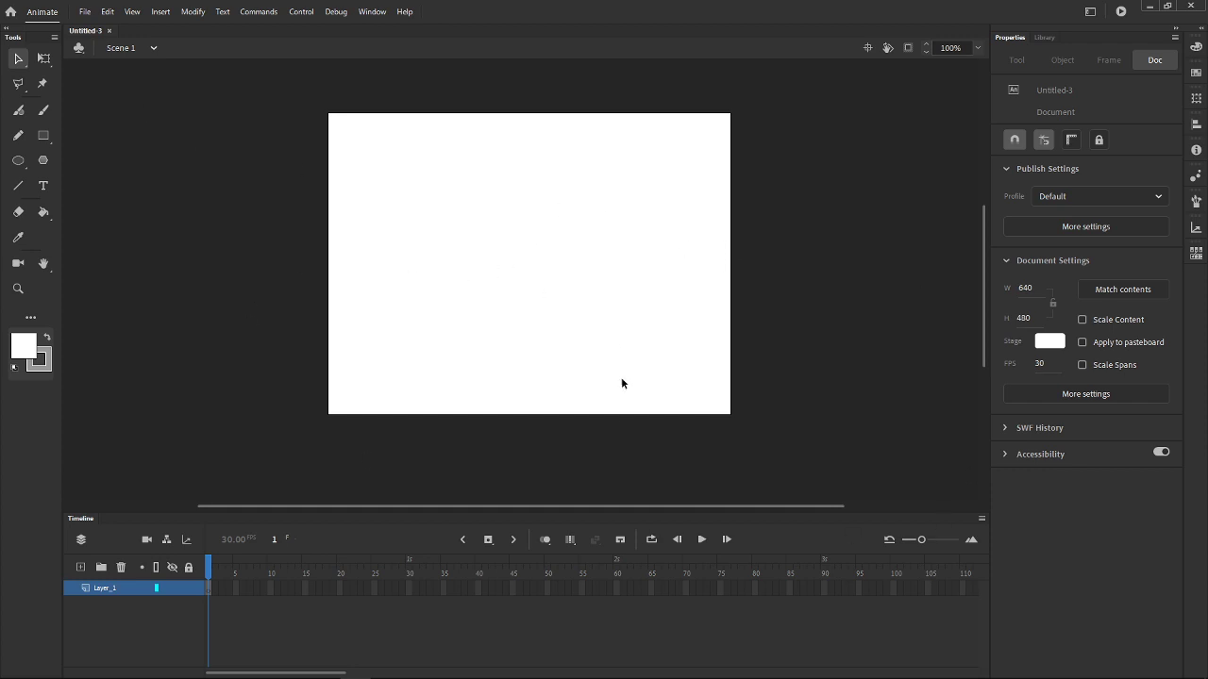
drag(979, 279, 980, 259)
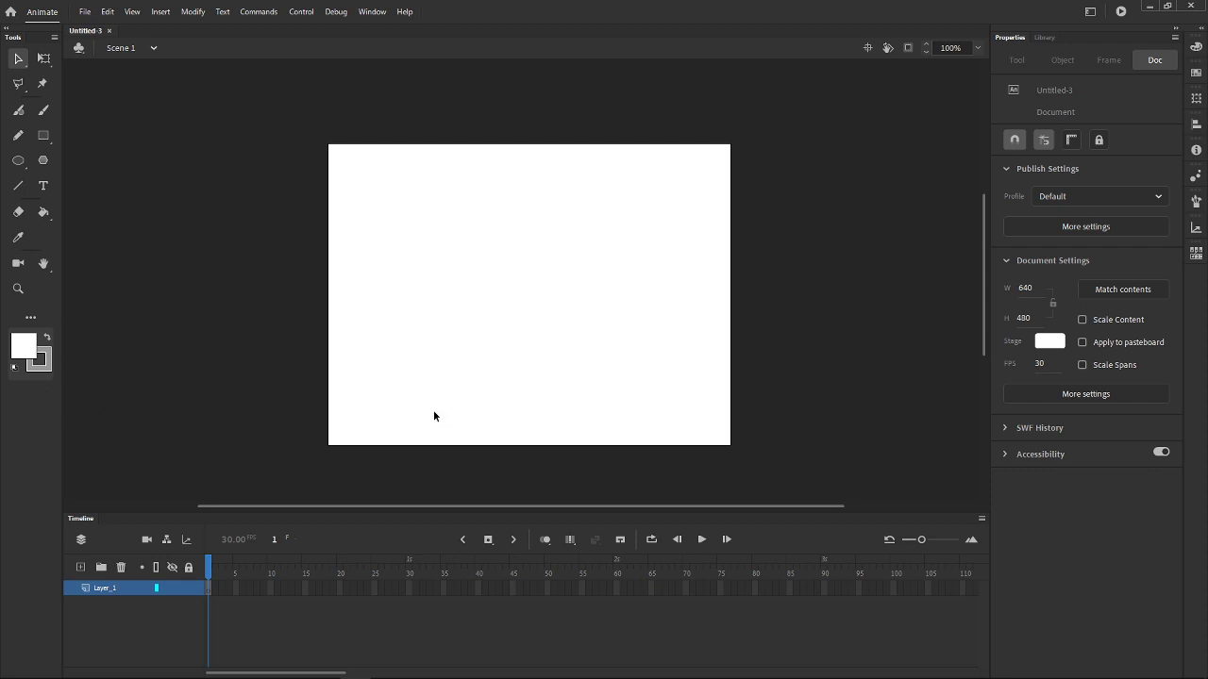
click(372, 11)
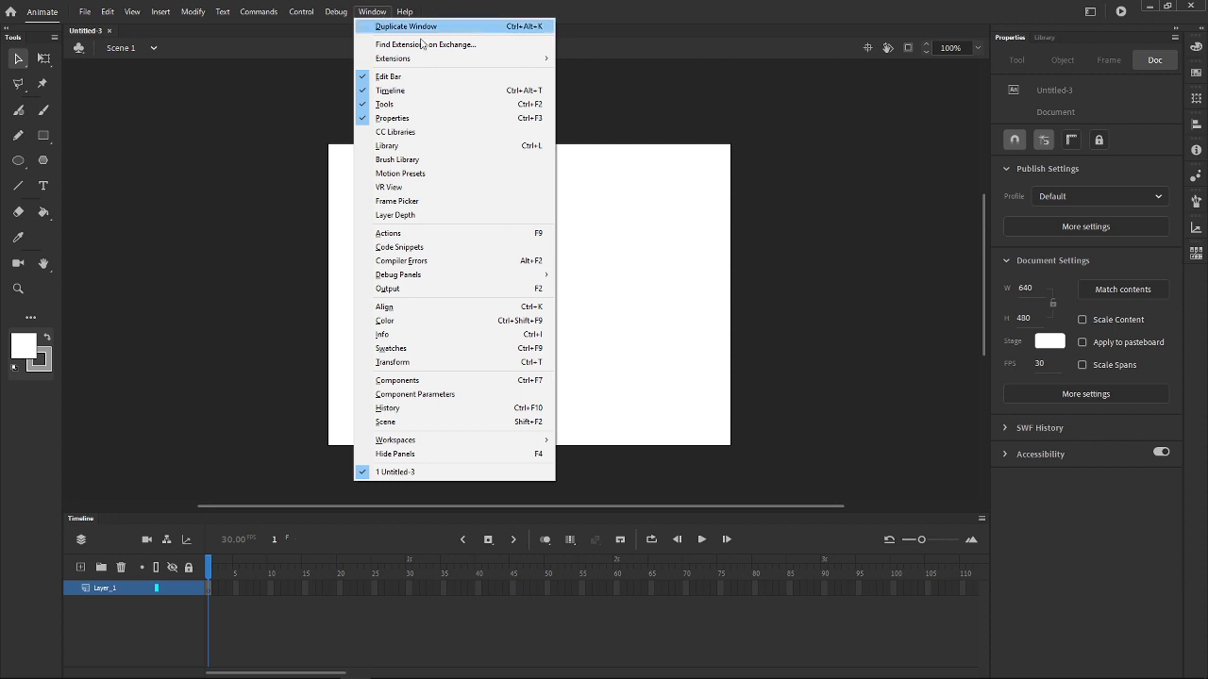
click(870, 349)
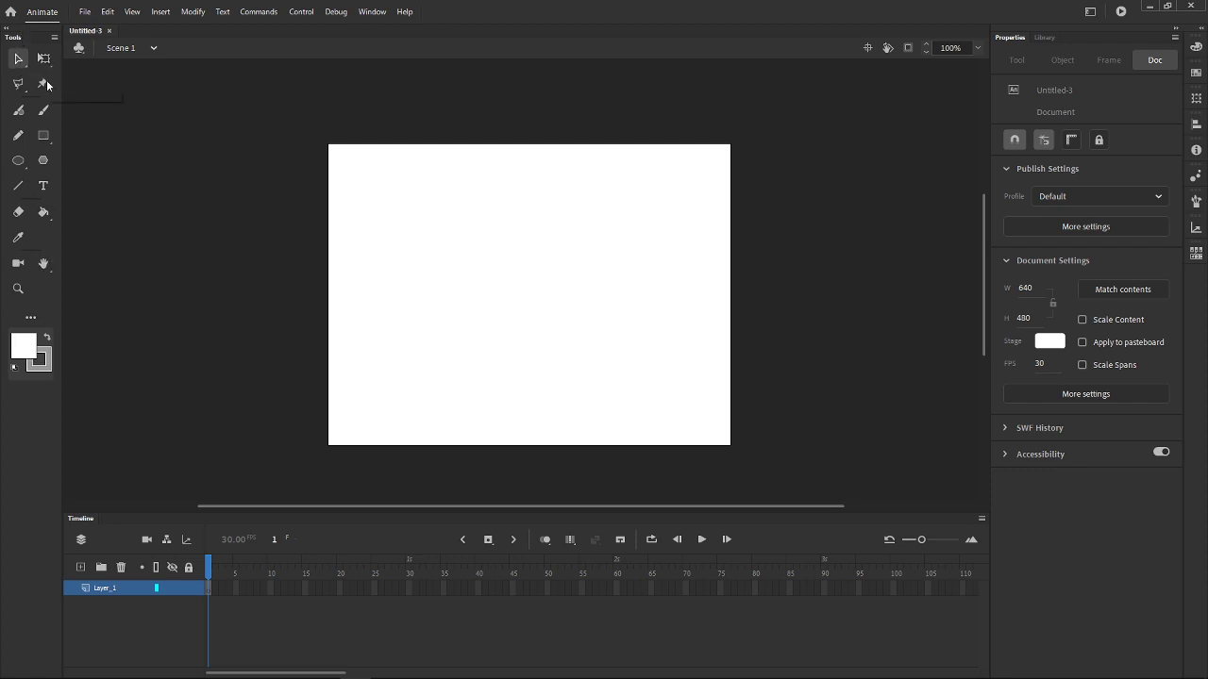
Step: Draw a rectangle about 369 by 300 px on the stage with the Rectangle tool
click(41, 137)
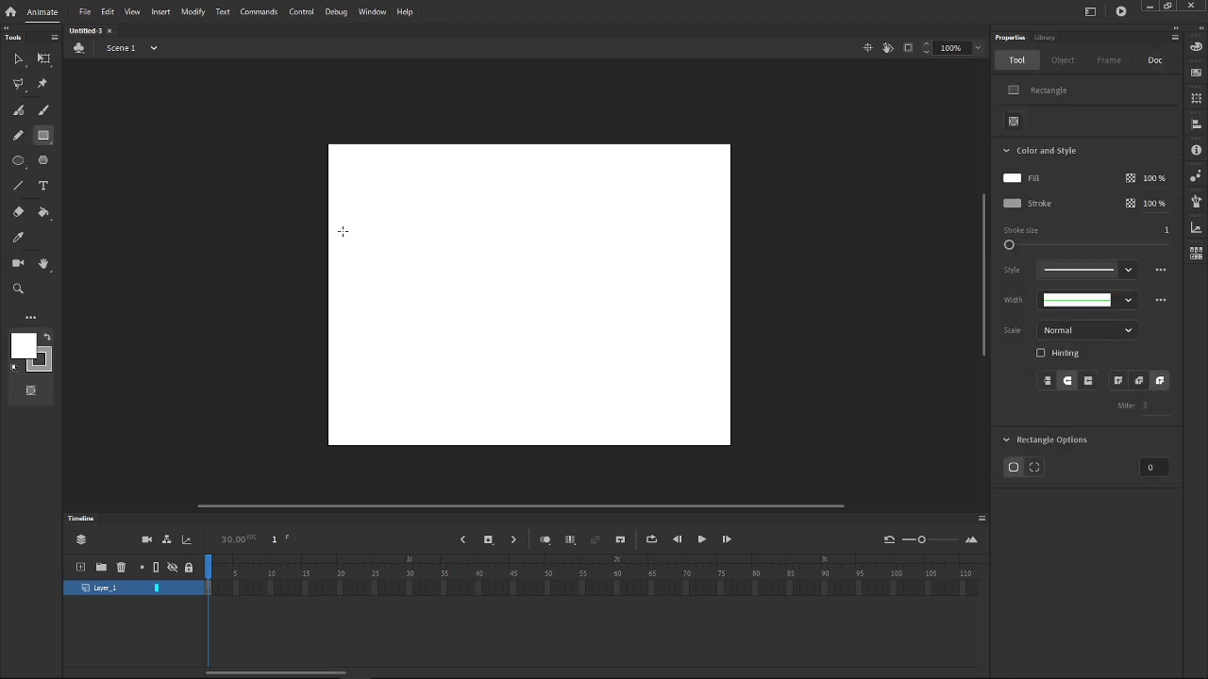
drag(381, 198, 614, 387)
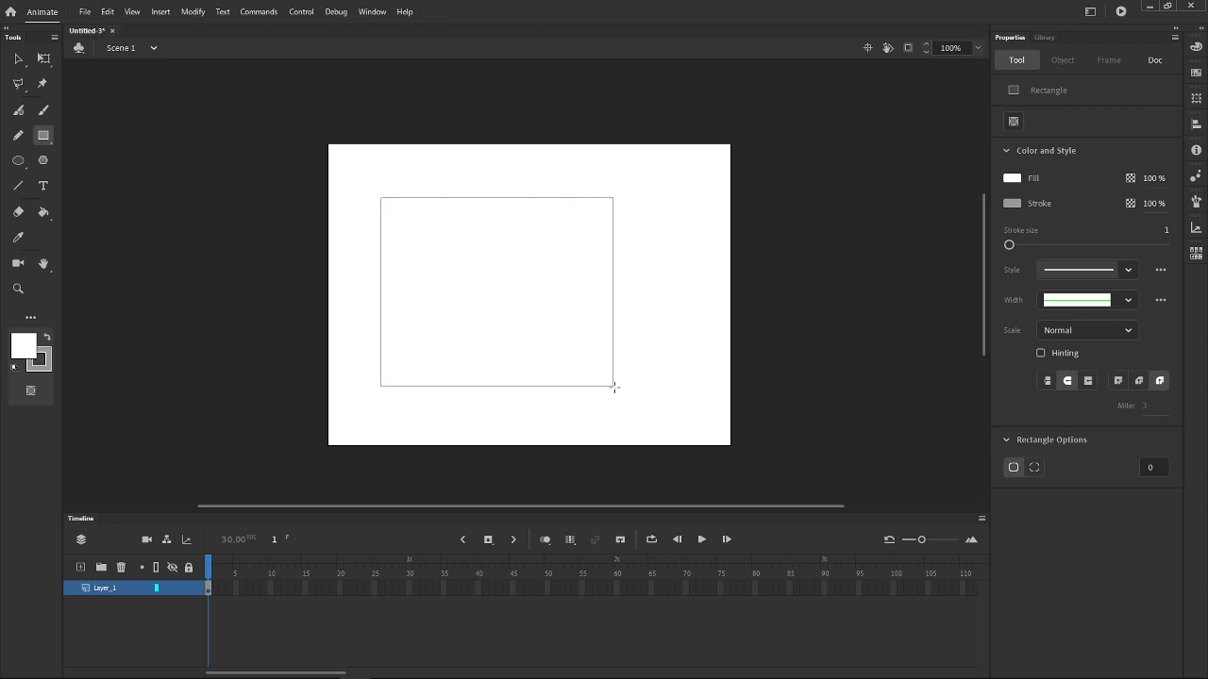
Step: Choose a red stroke colour and a dark blue fill colour, and fill the rectangle with the Paint Bucket
click(43, 357)
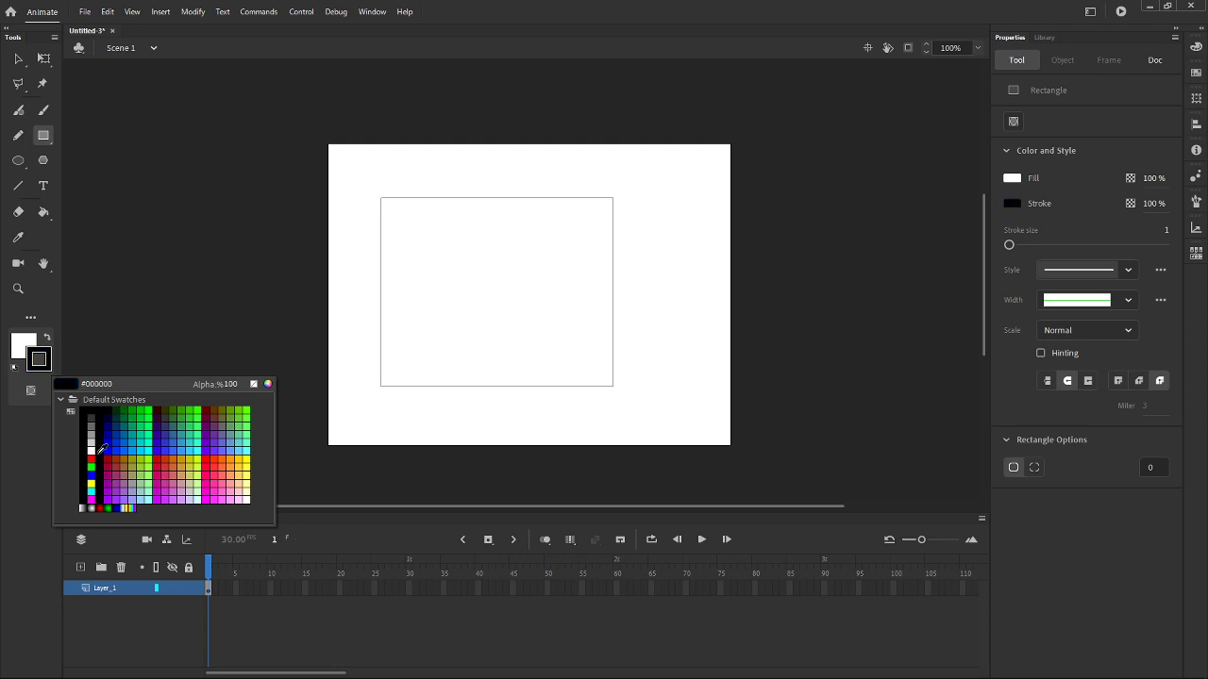
click(90, 460)
click(23, 347)
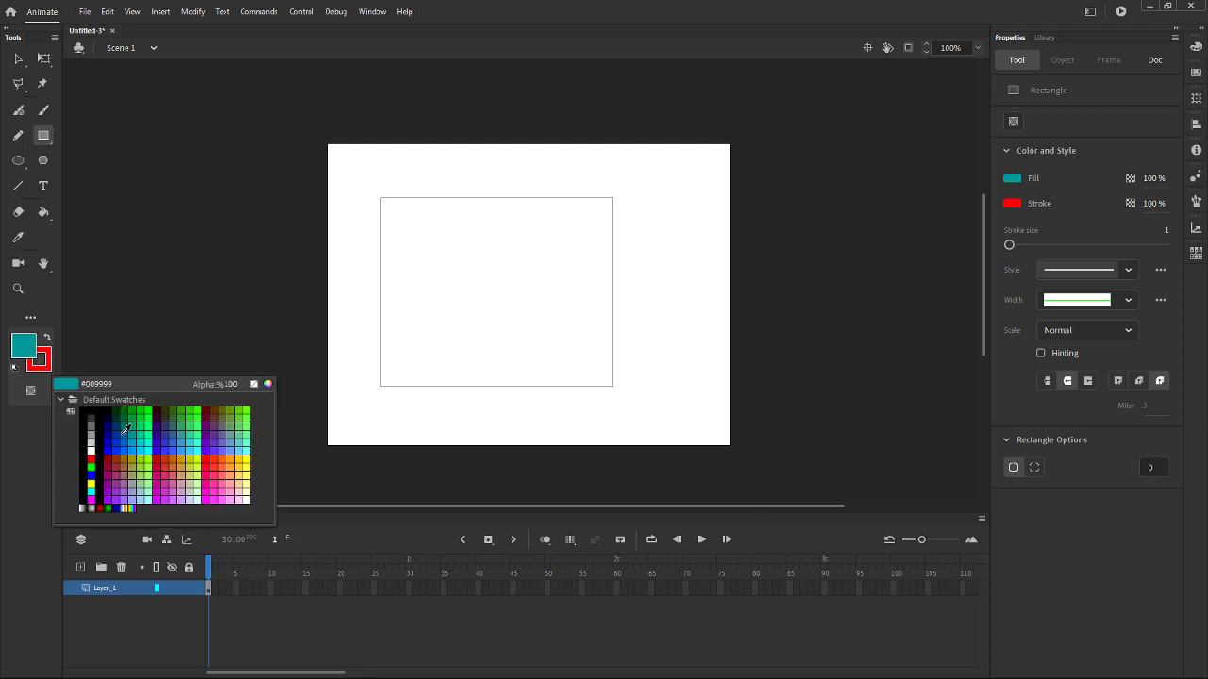
click(110, 431)
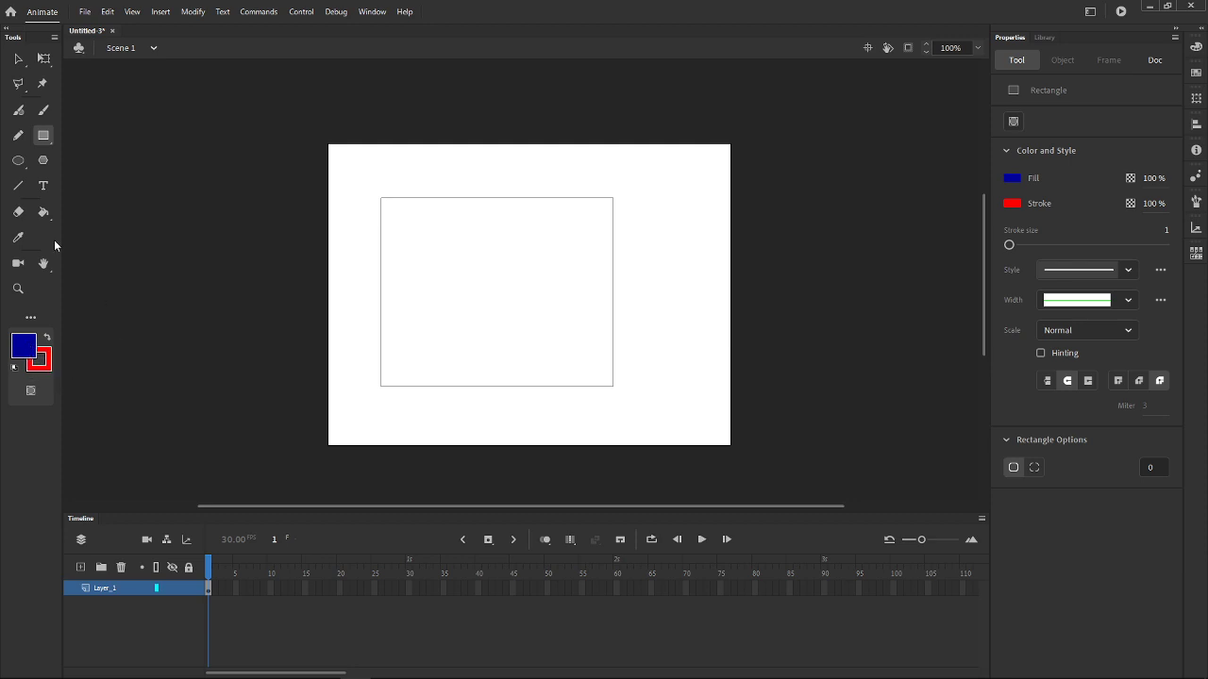
click(44, 213)
click(448, 292)
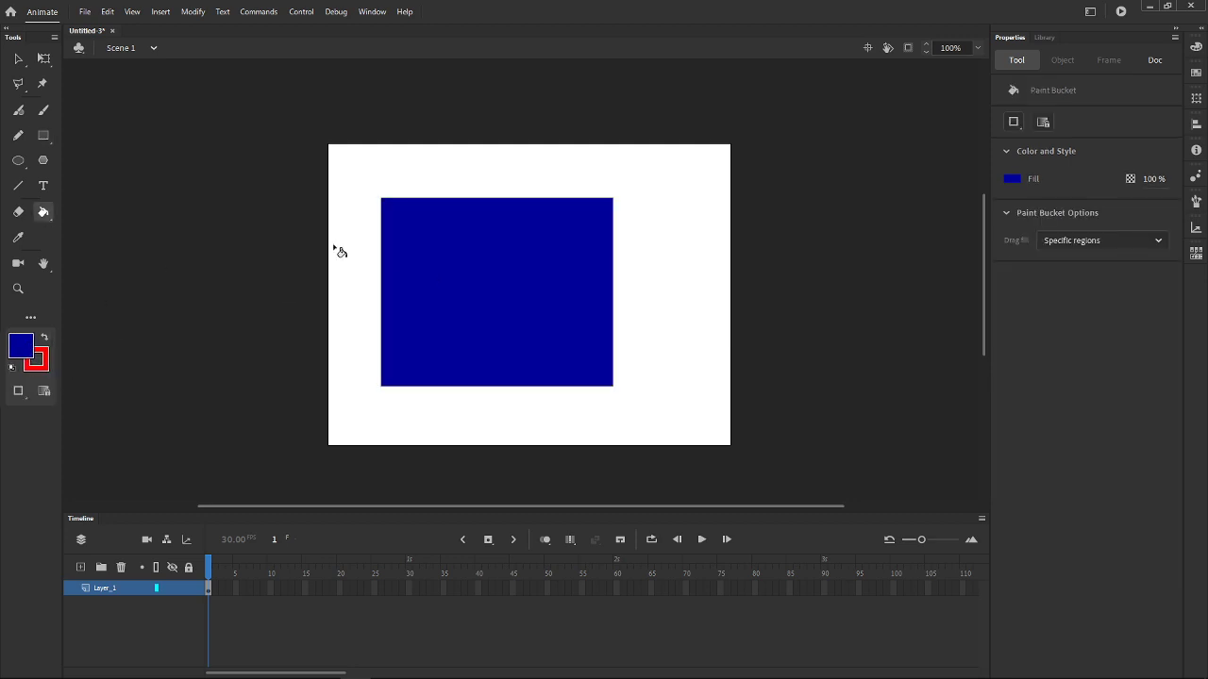
Step: Apply the red stroke colour to the rectangle's outline with the Ink Bottle tool
click(47, 213)
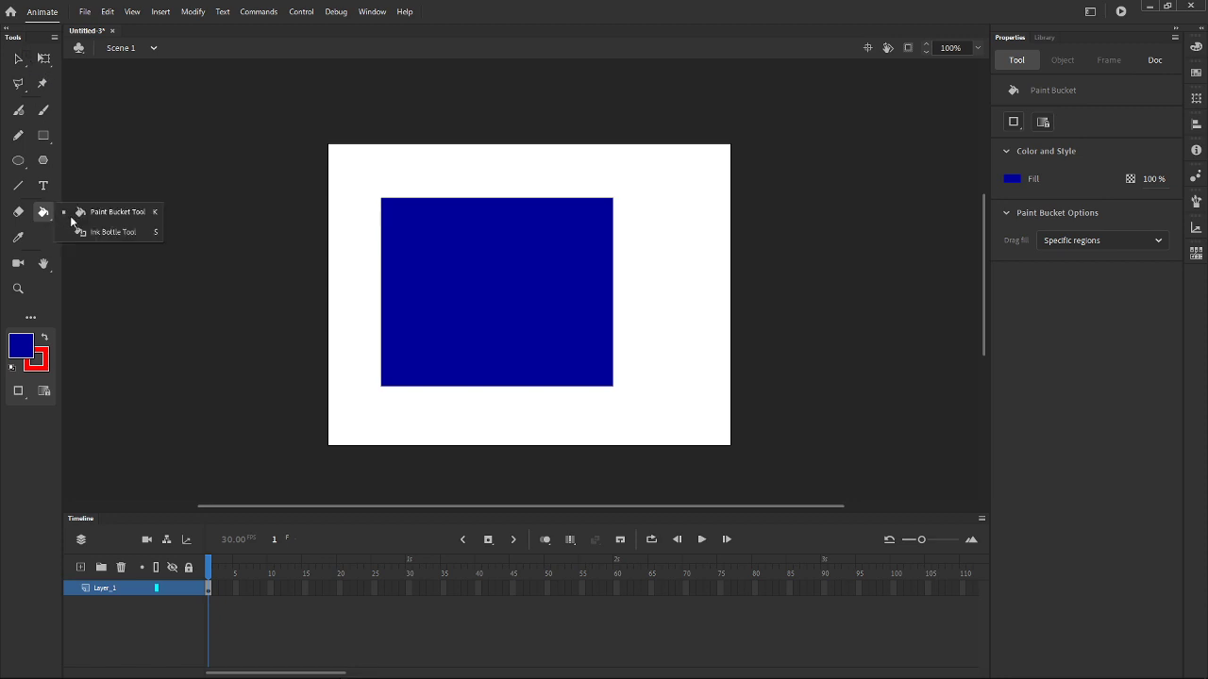
click(116, 232)
click(398, 206)
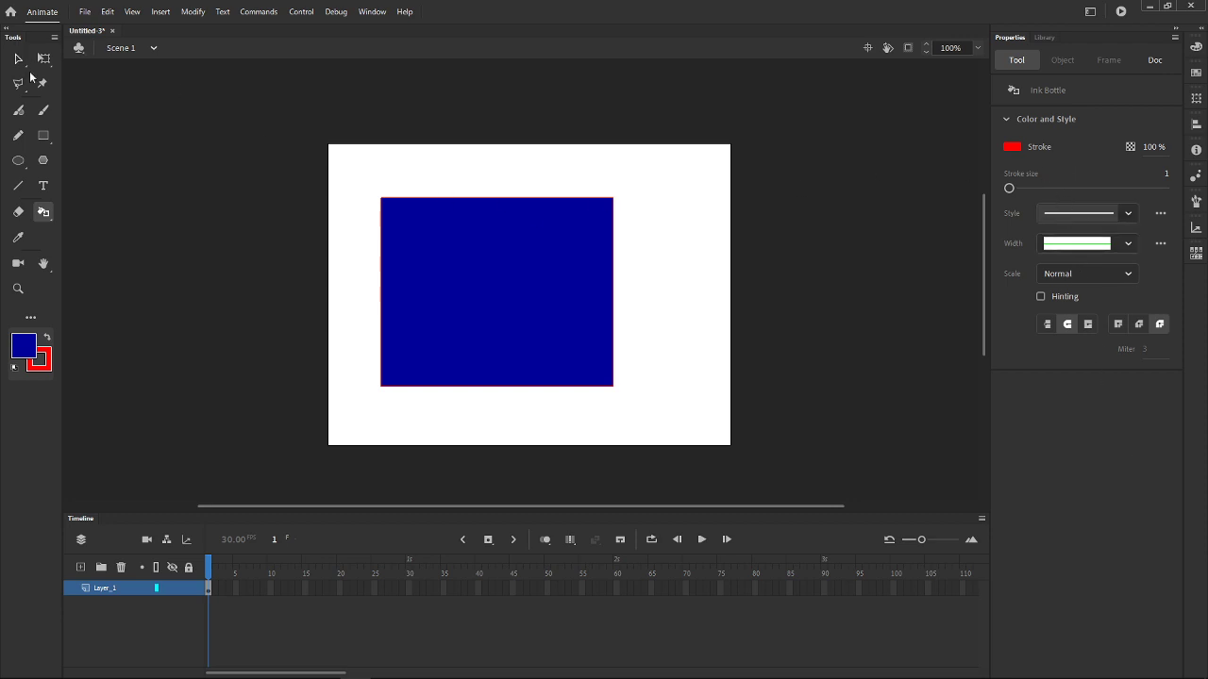
Step: Set the Pencil tool to a Solid stroke style, a wavy double-bulge width profile and a stroke size of 25
click(19, 138)
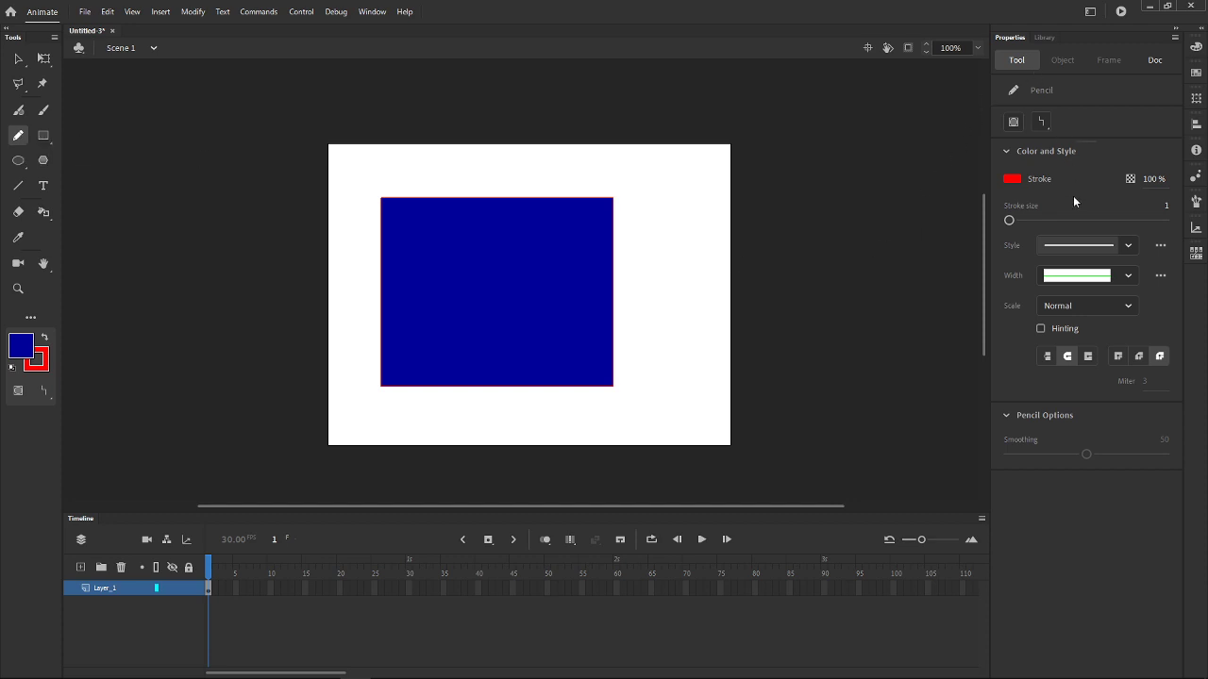
click(1126, 247)
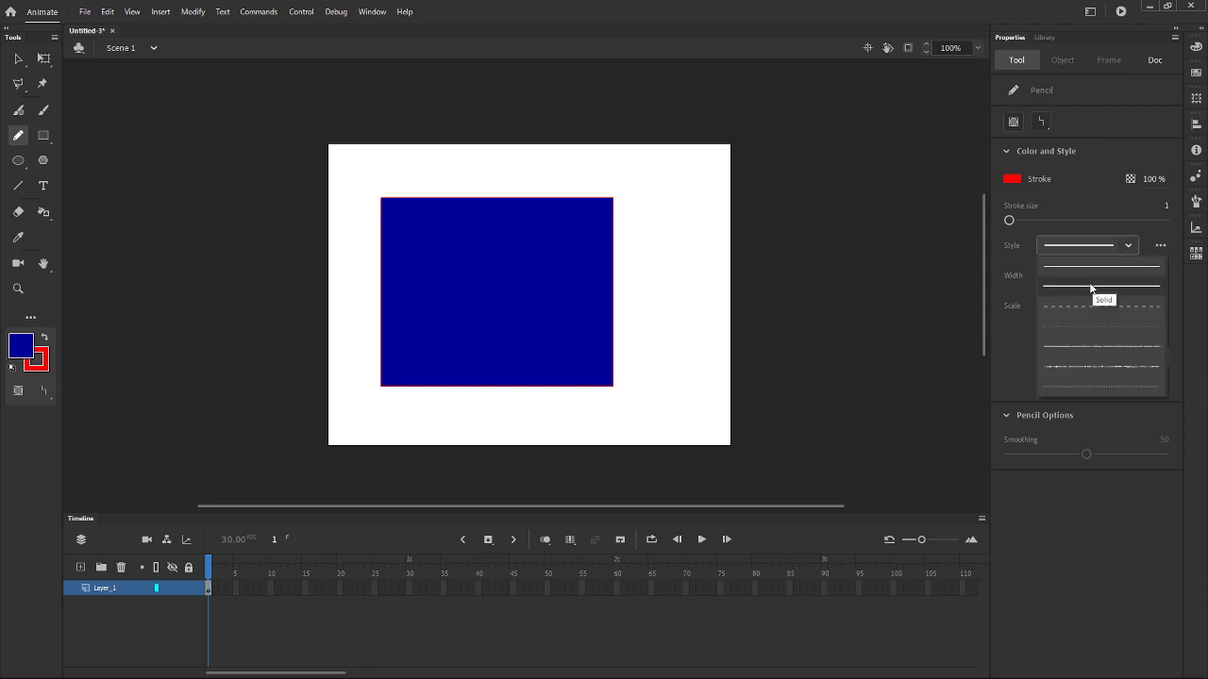
click(1070, 289)
click(1121, 275)
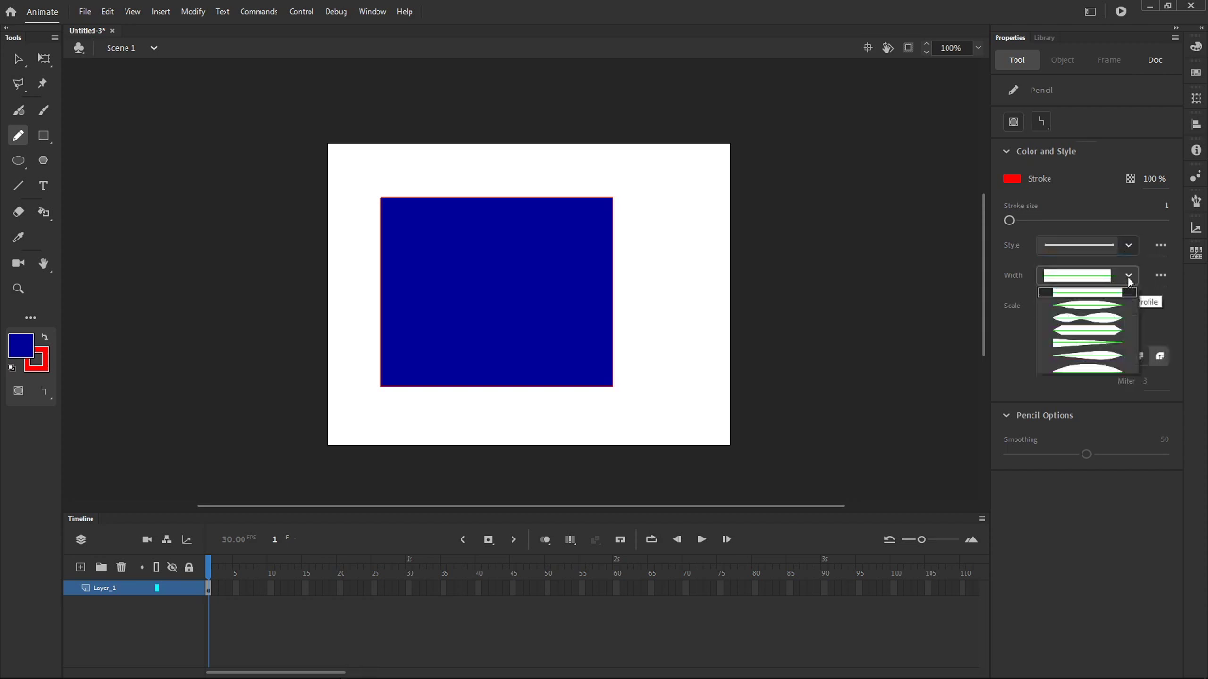
click(1095, 323)
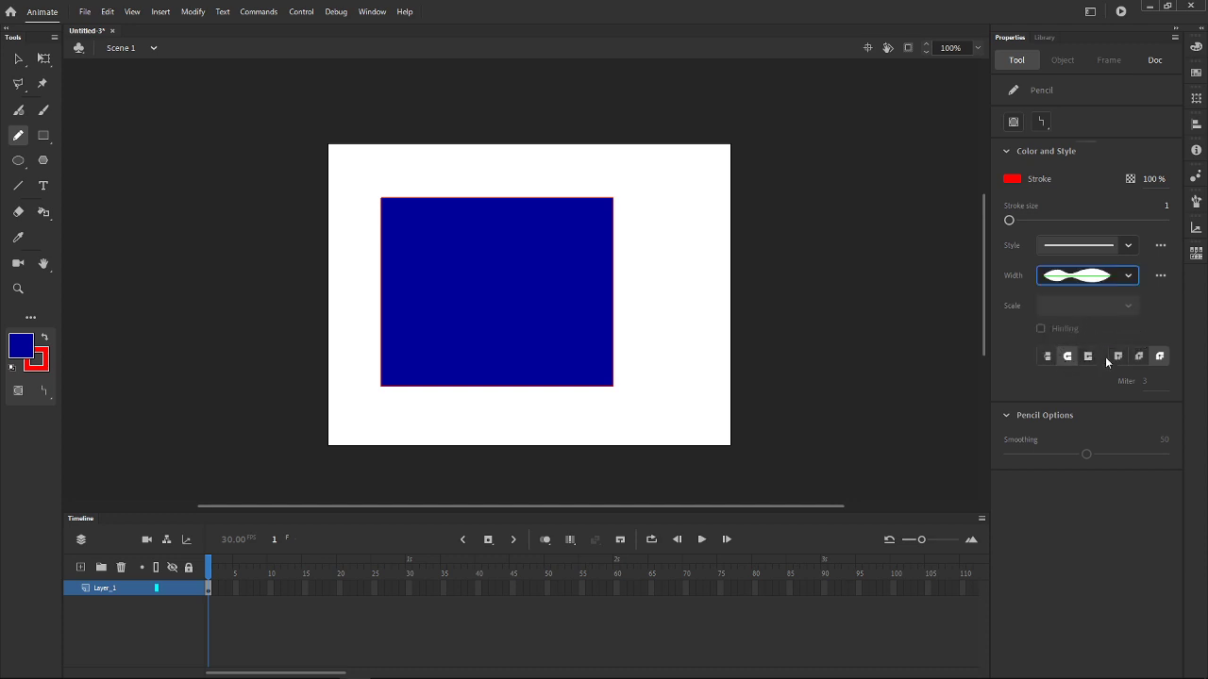
drag(1015, 221, 1027, 221)
Step: Try two curved freehand pencil strokes around the rectangle and undo both of them
mouse_move(624, 180)
mouse_down()
mouse_move(677, 233)
mouse_move(666, 330)
mouse_move(772, 338)
mouse_up()
mouse_move(717, 190)
mouse_down()
mouse_move(526, 98)
mouse_move(312, 208)
mouse_up()
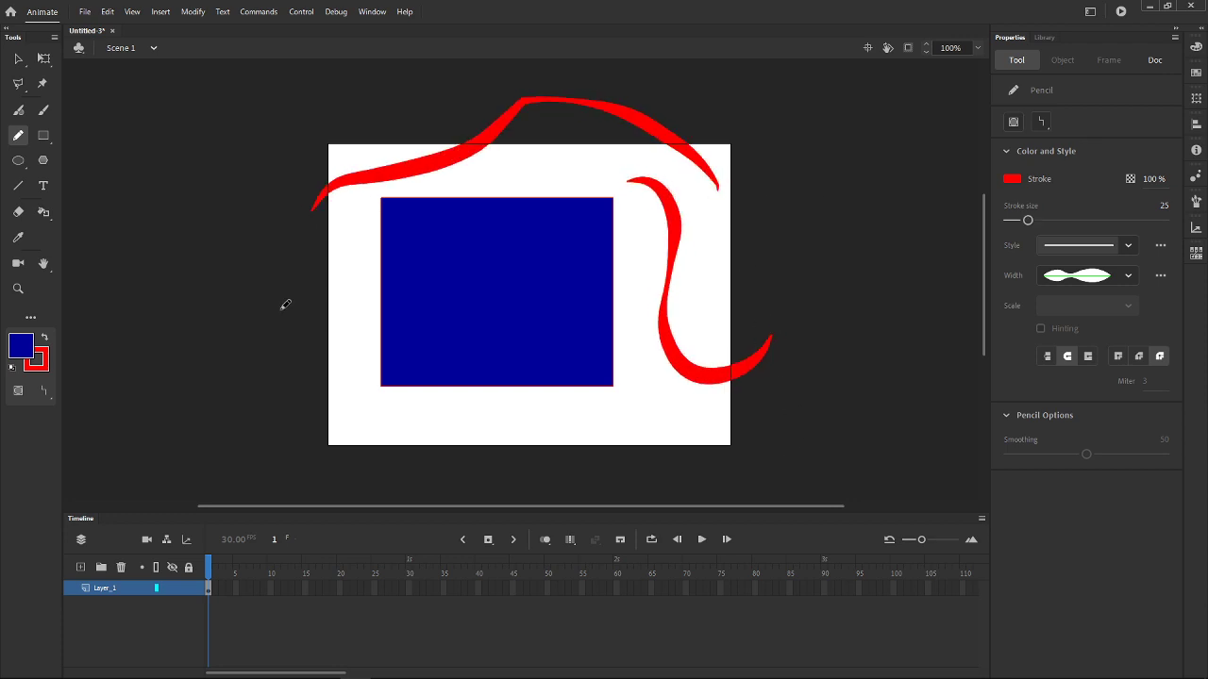
key(ctrl+z)
key(ctrl+z)
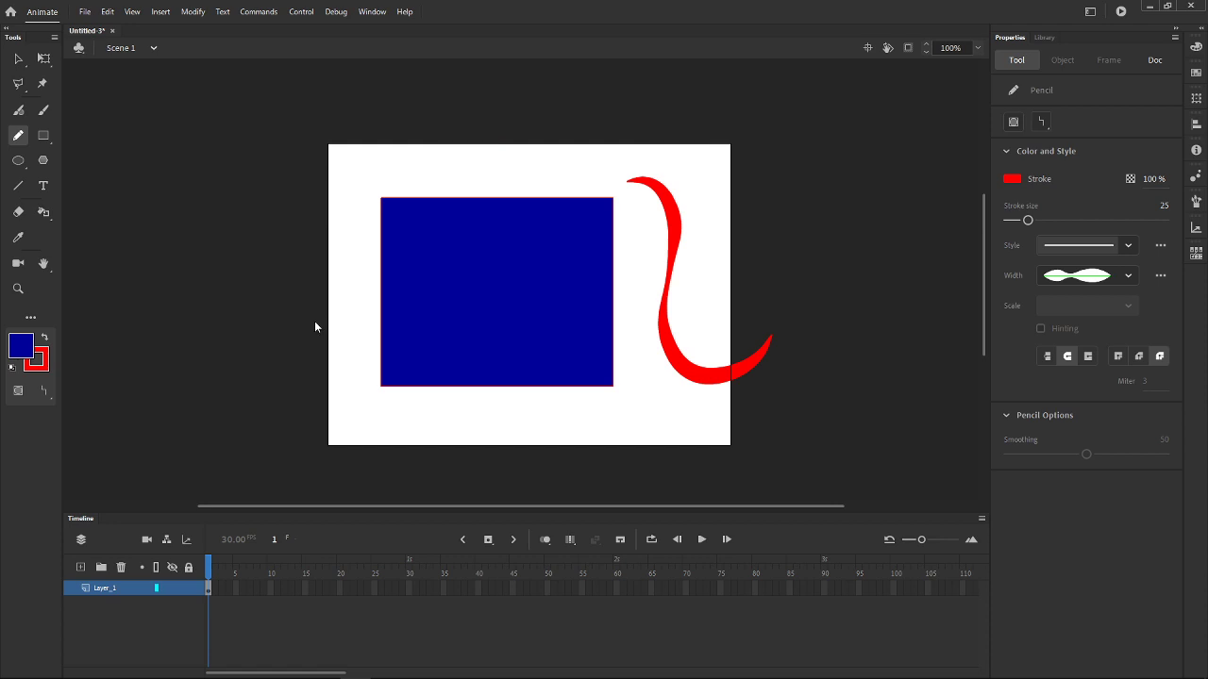
Step: Select the whole rectangle including its outline and change its fill to dark green #336600
click(18, 58)
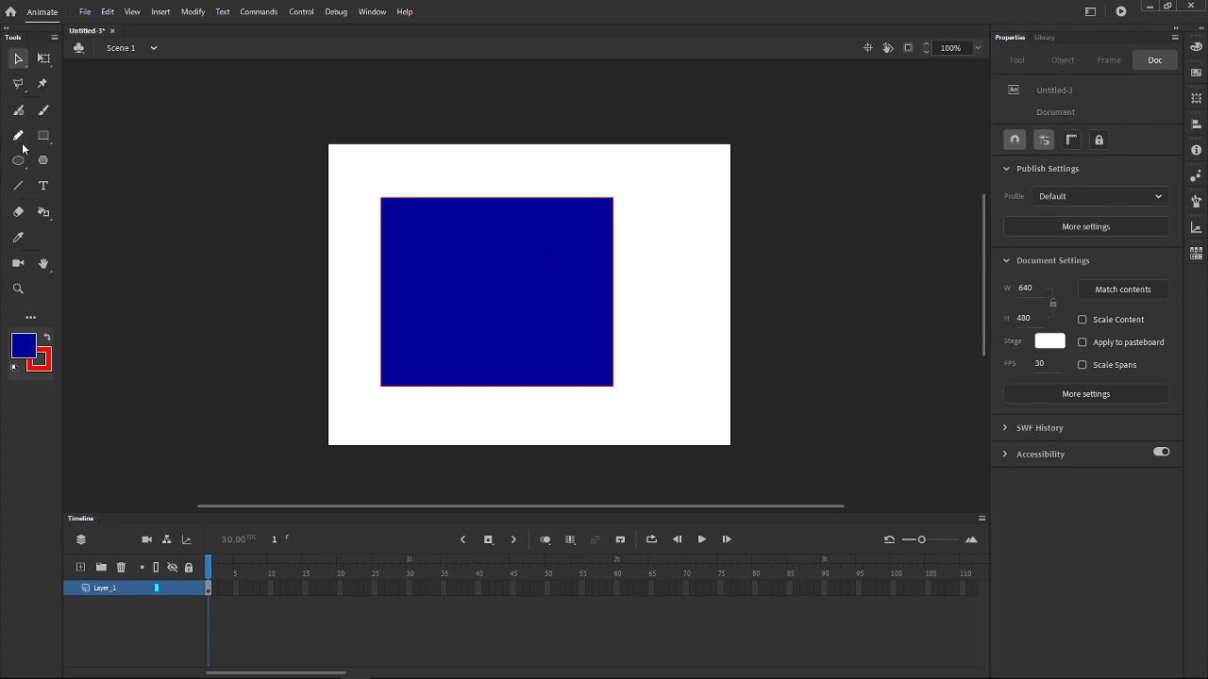
click(463, 300)
double_click(464, 301)
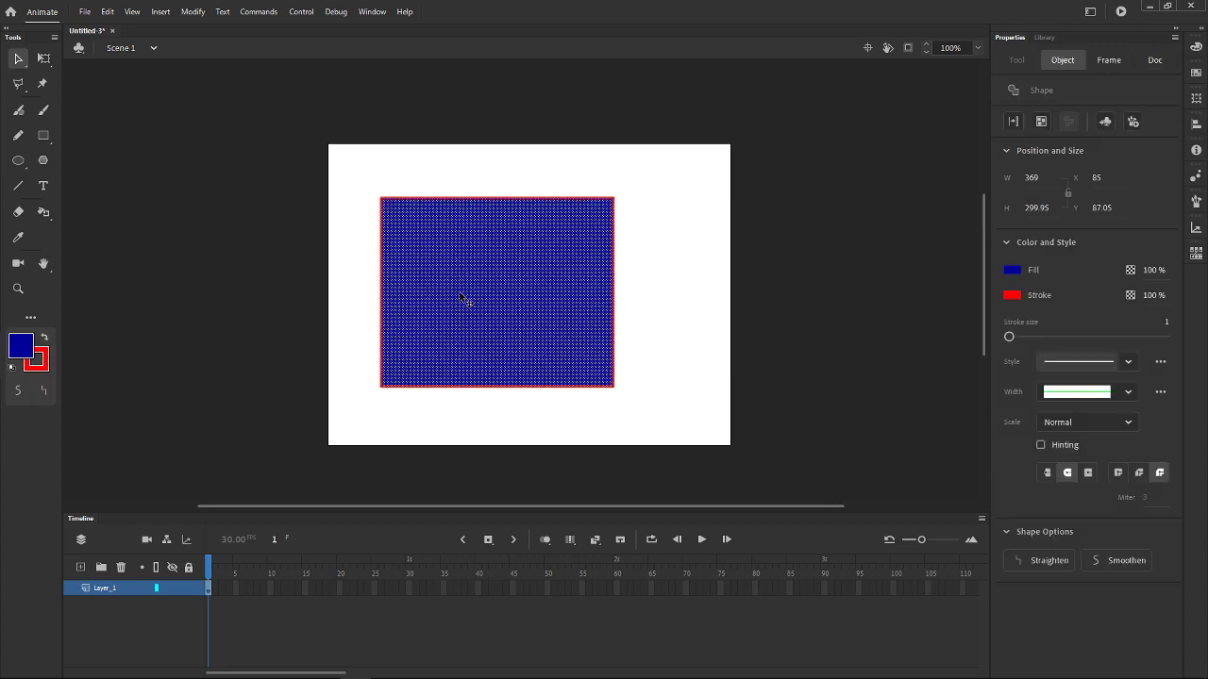
click(1012, 271)
click(907, 315)
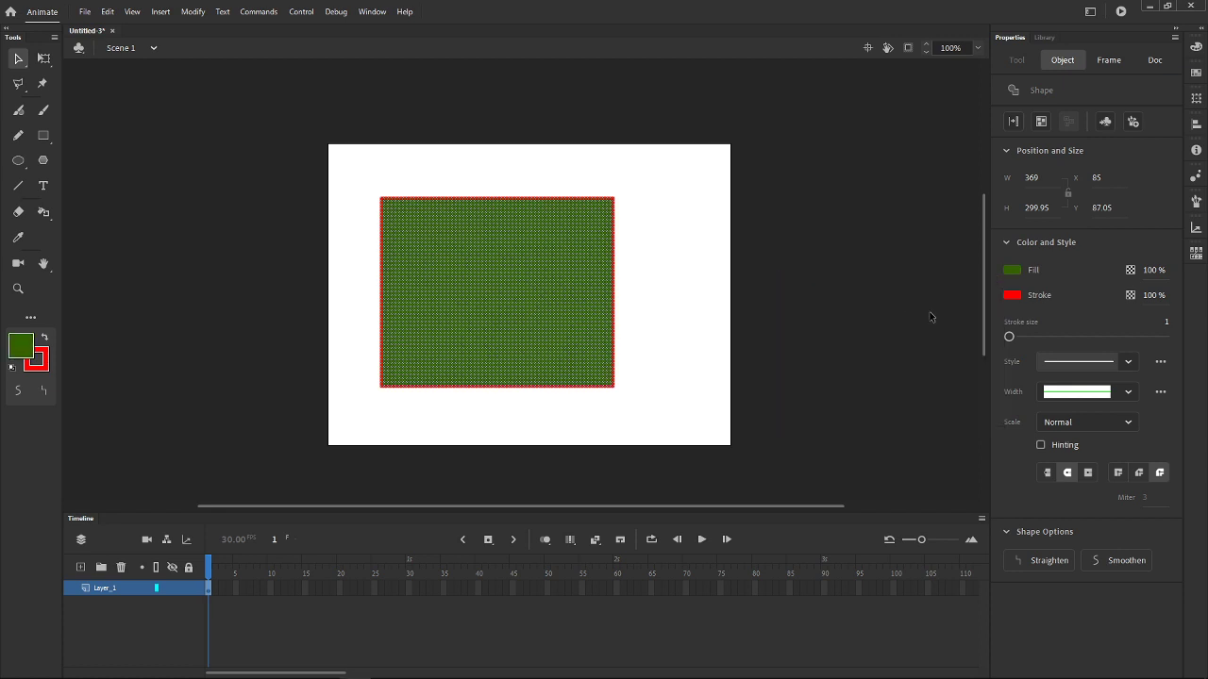
Step: Change the rectangle's stroke colour to purple, set its stroke size to 21, and deselect the shape
click(1016, 296)
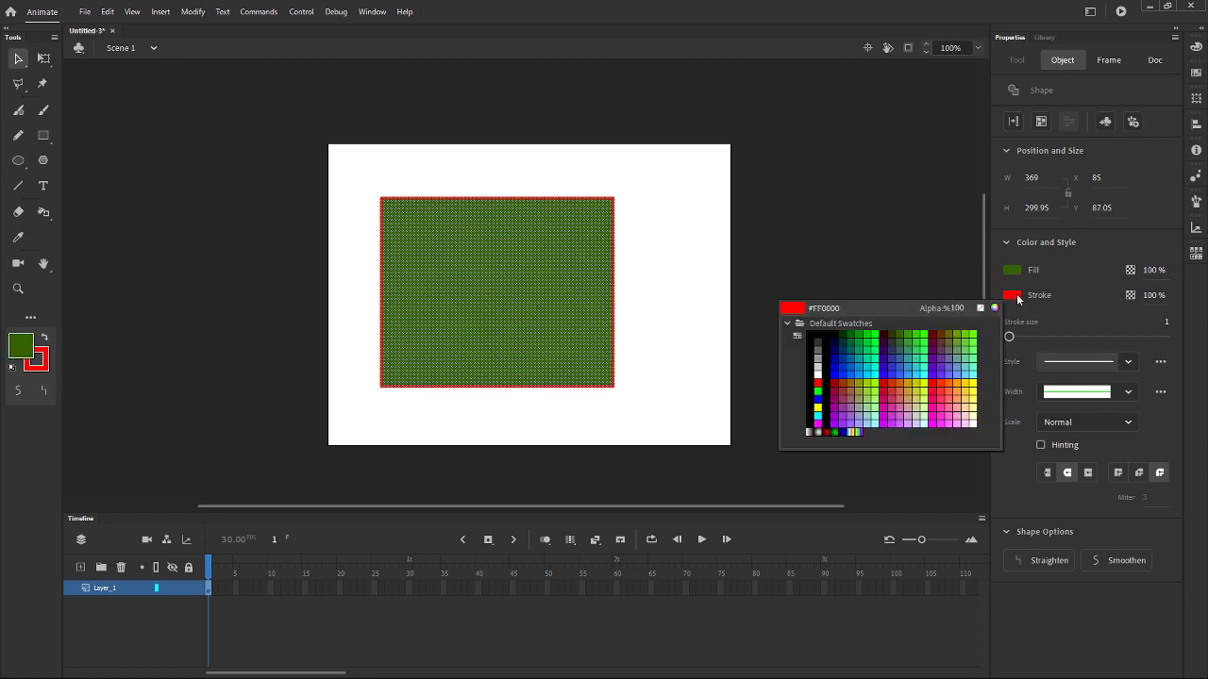
click(837, 413)
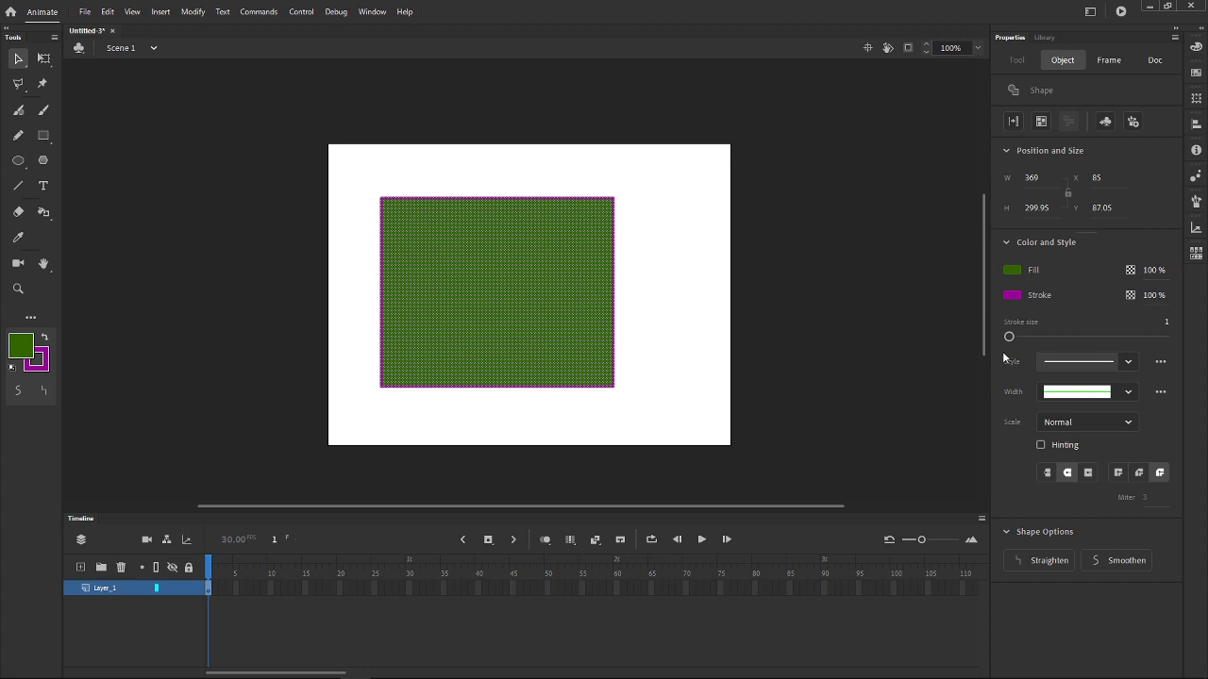
mouse_move(1009, 337)
mouse_down()
mouse_move(1092, 337)
mouse_move(1016, 337)
mouse_move(1025, 348)
mouse_up()
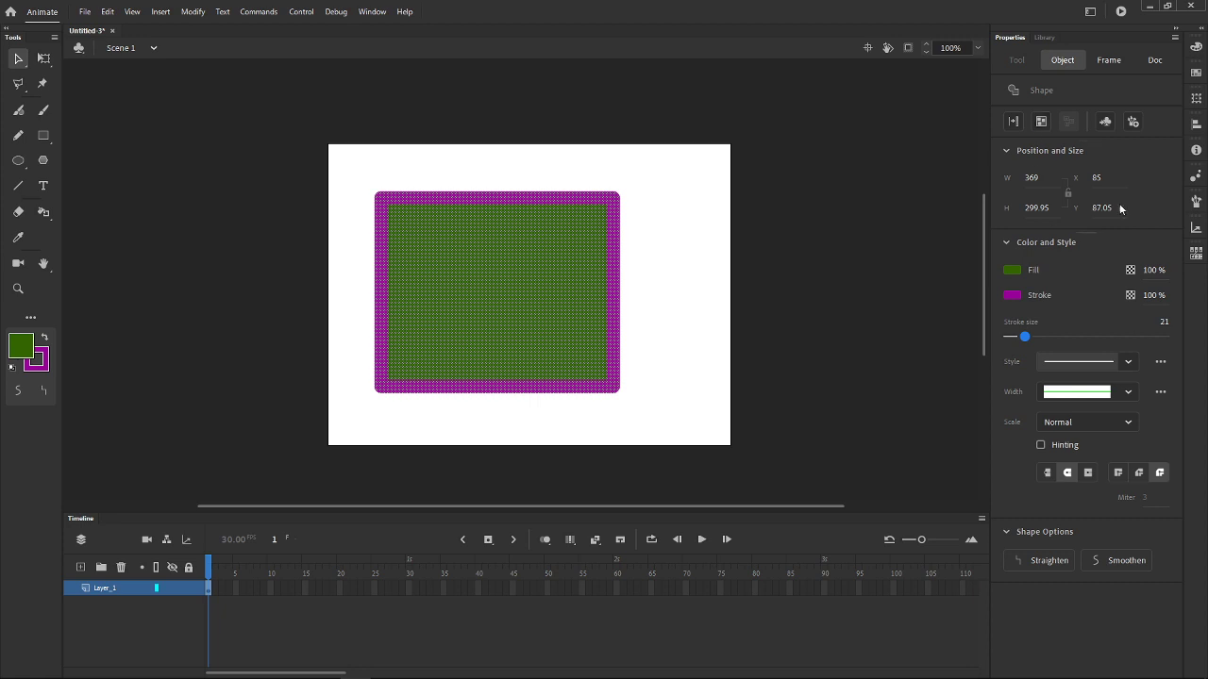
click(296, 625)
click(296, 631)
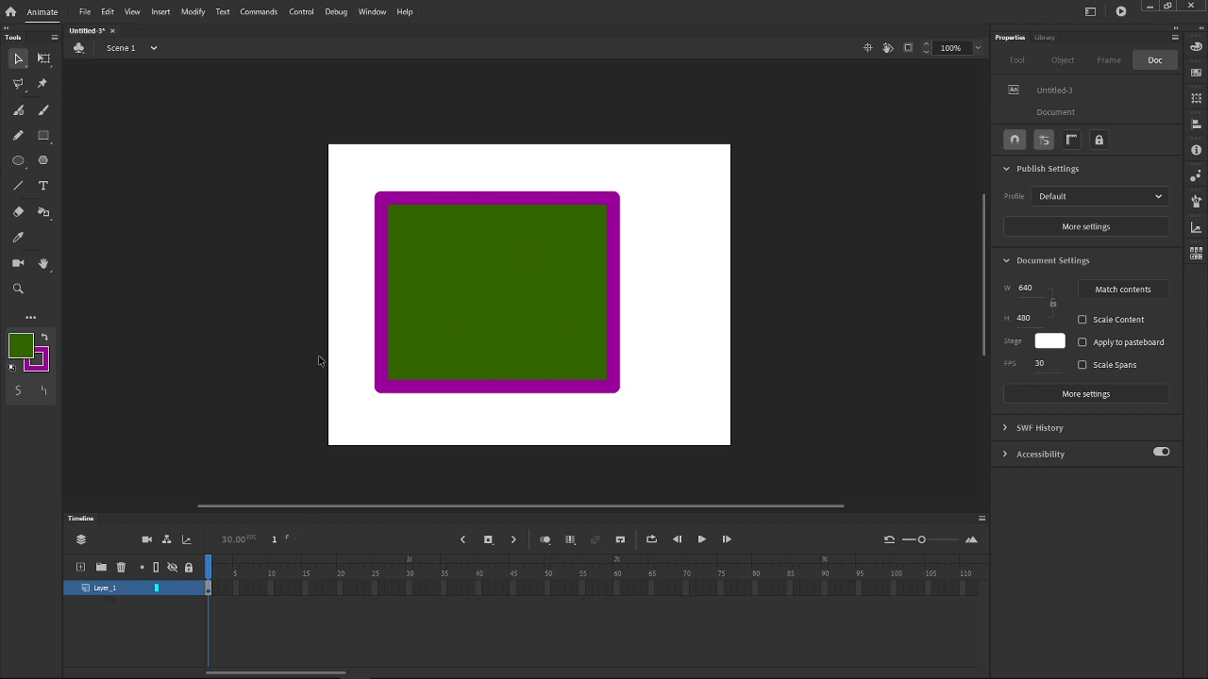
Step: Add a new layer above the rectangle's layer and draw a perfect circle on it, overlapping the rectangle
click(81, 569)
click(211, 595)
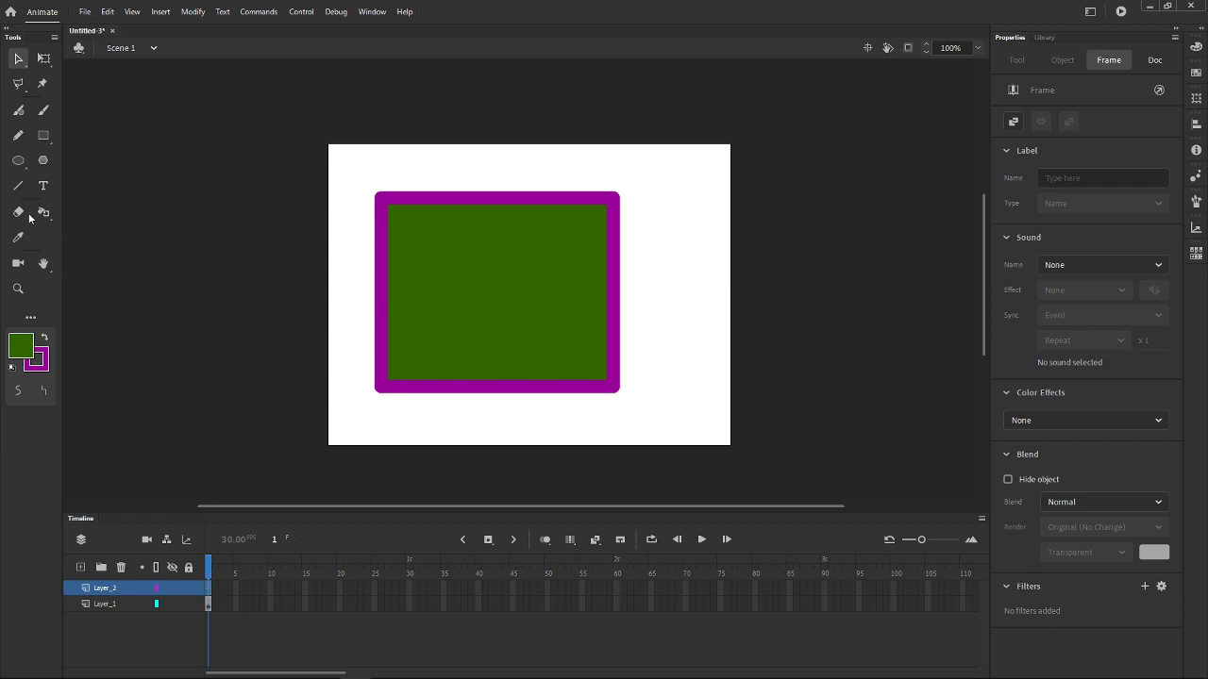
click(18, 160)
click(19, 162)
click(80, 162)
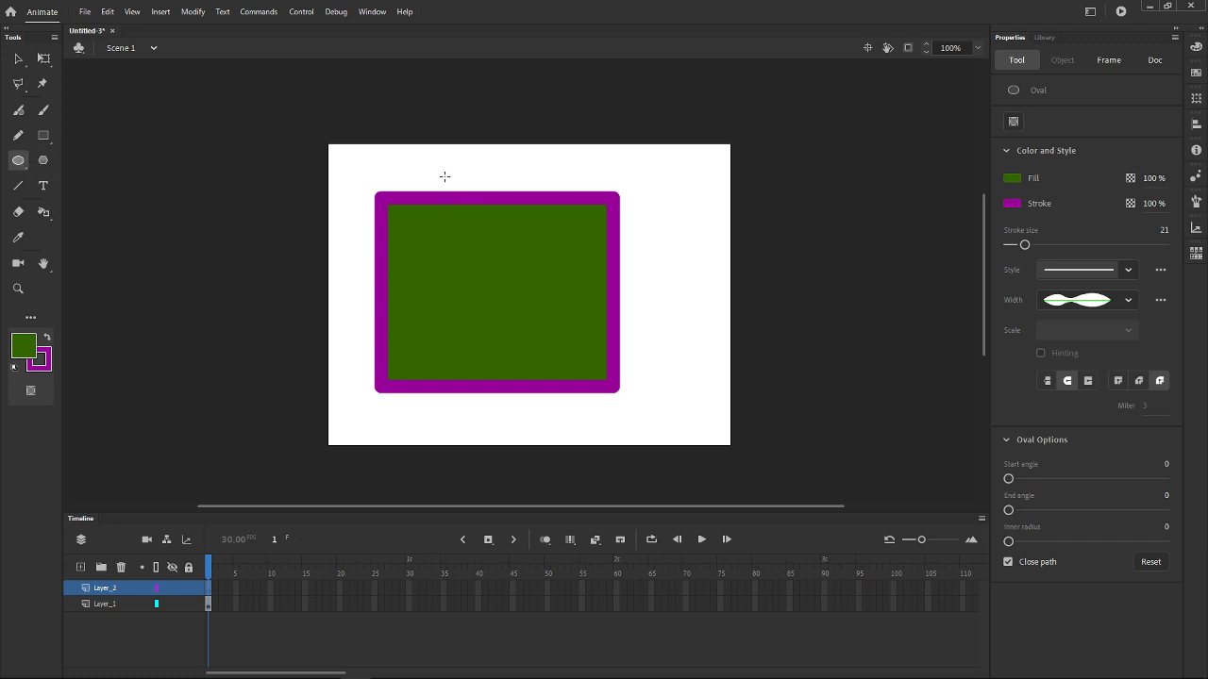
drag(449, 159, 679, 354)
key(shift)
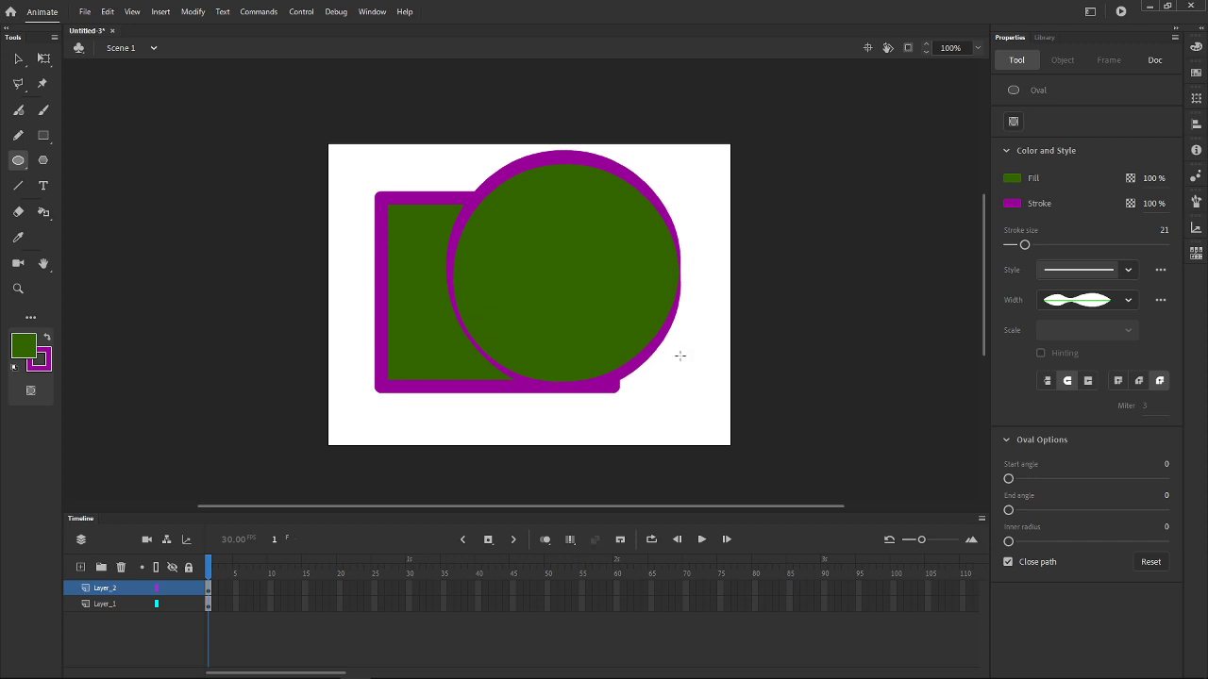
Step: Hide Layer_1 and Layer_2 one after the other, and make both layers visible again
mouse_move(172, 589)
click(171, 606)
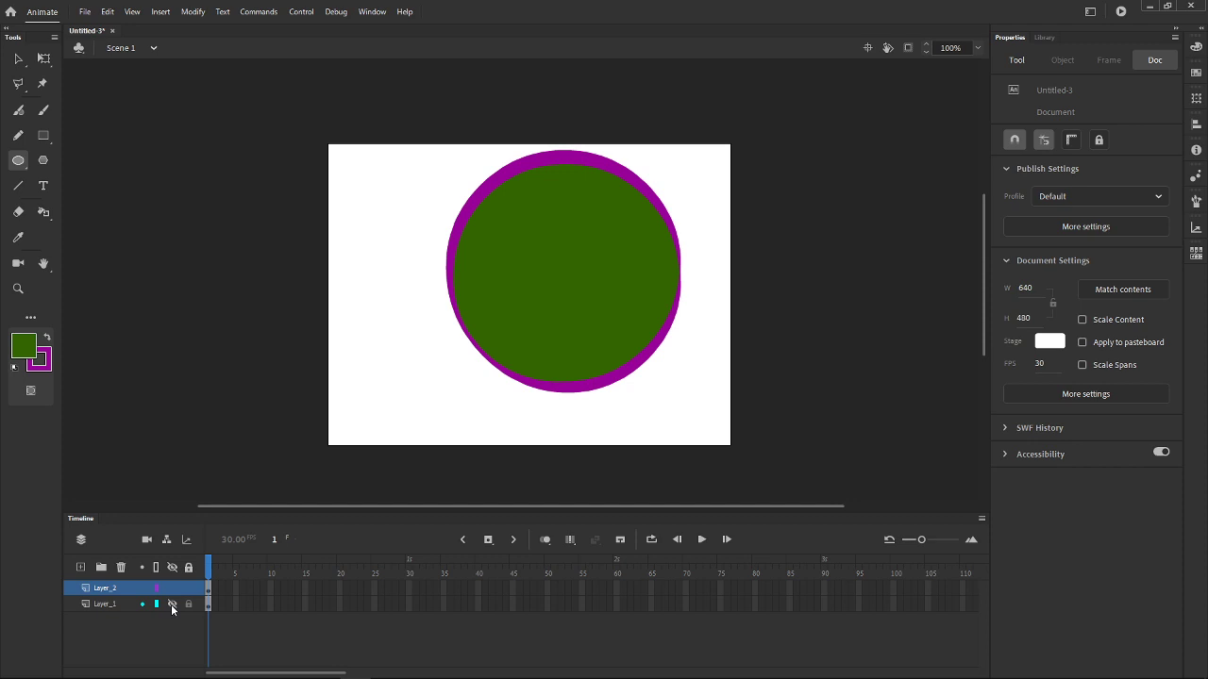
click(173, 588)
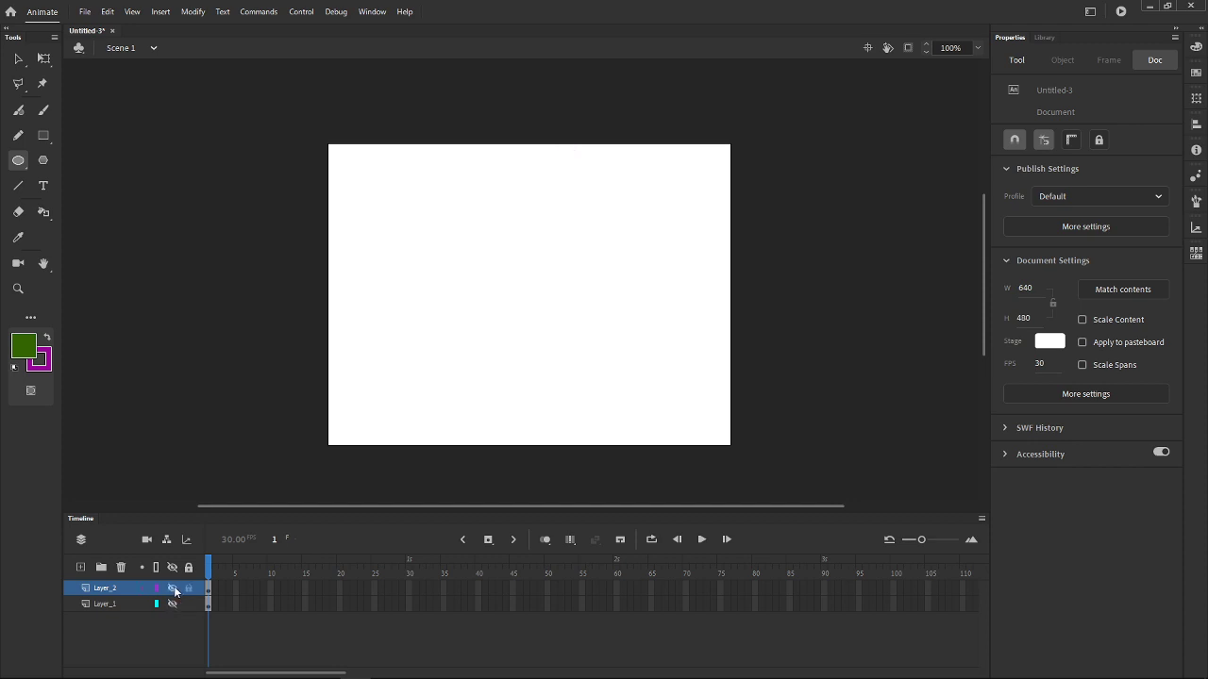
click(174, 587)
click(170, 605)
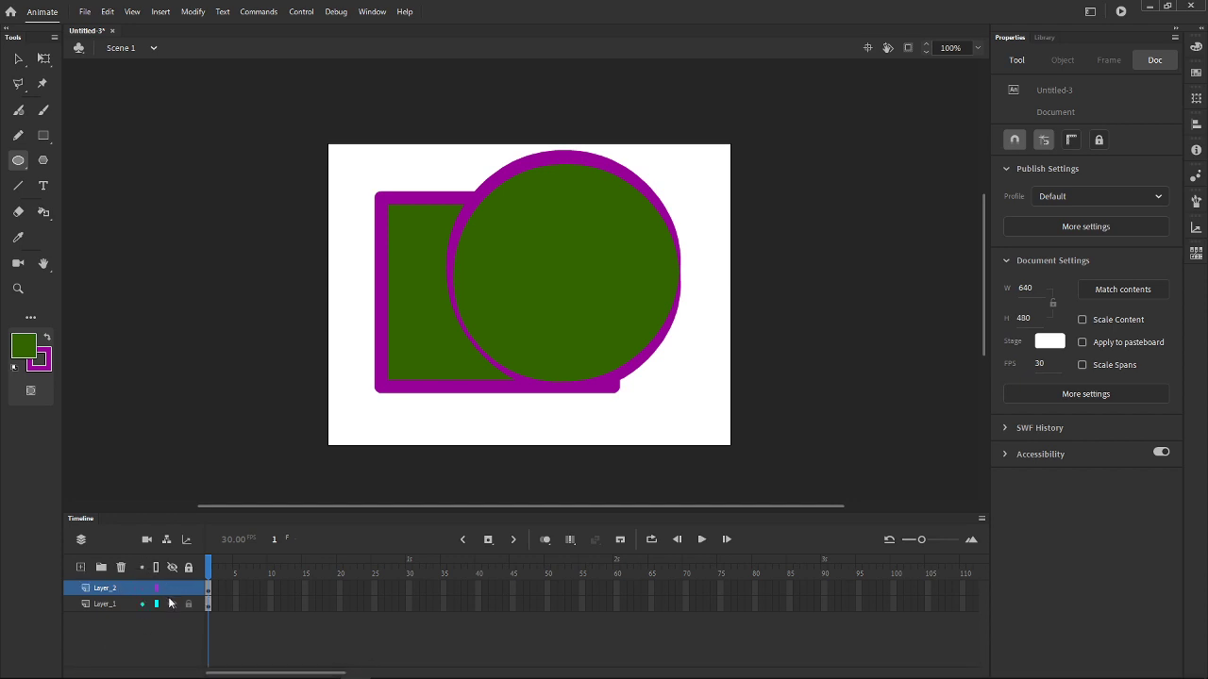
Step: Add two more layers above Layer_2
click(81, 569)
click(81, 568)
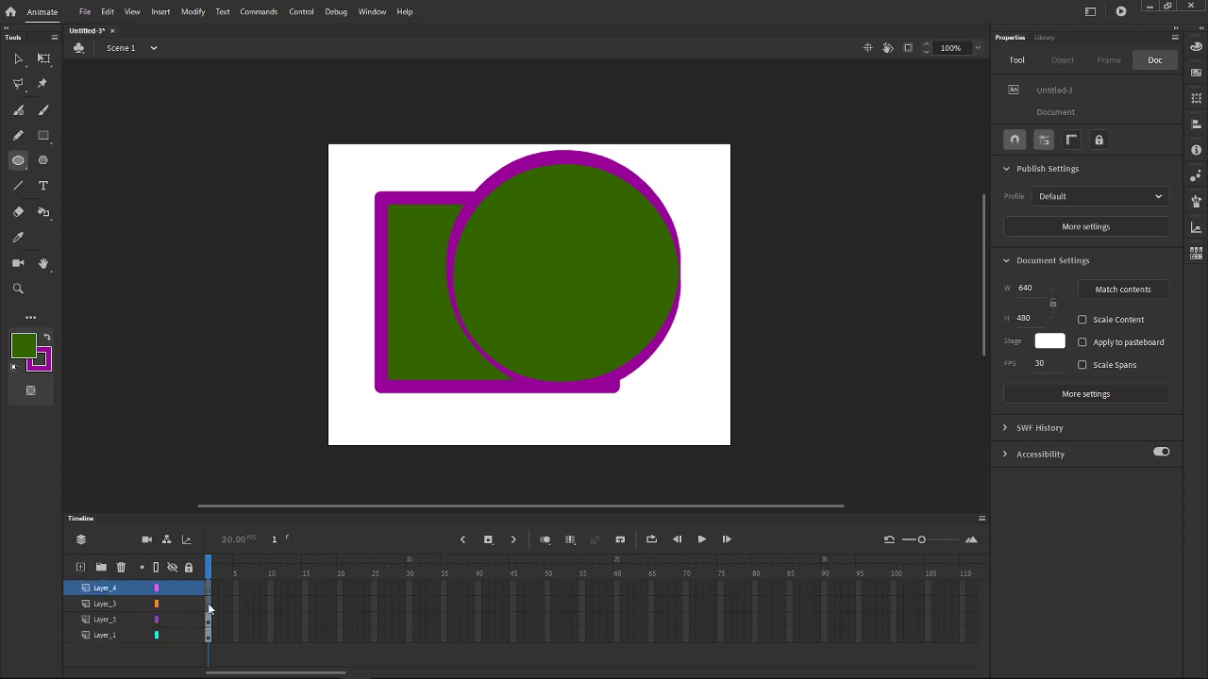
Step: Paint a looping freehand stroke in light blue across both shapes on Layer_3 with the Classic Brush
click(113, 603)
click(34, 343)
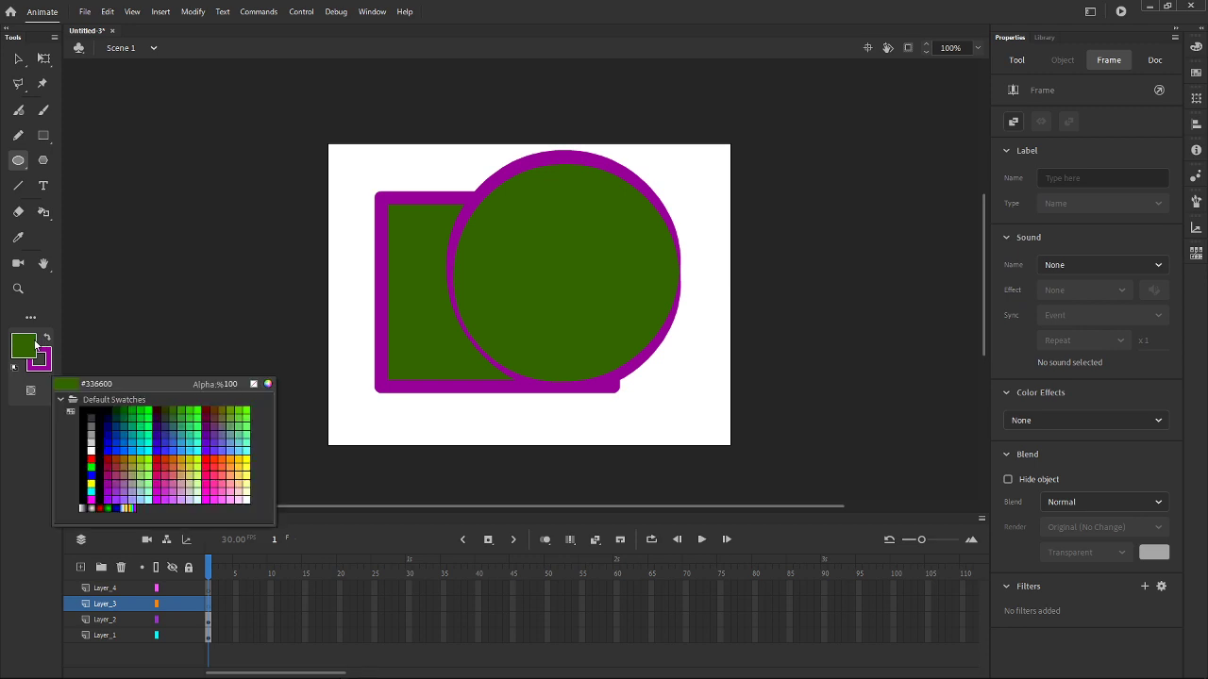
click(185, 437)
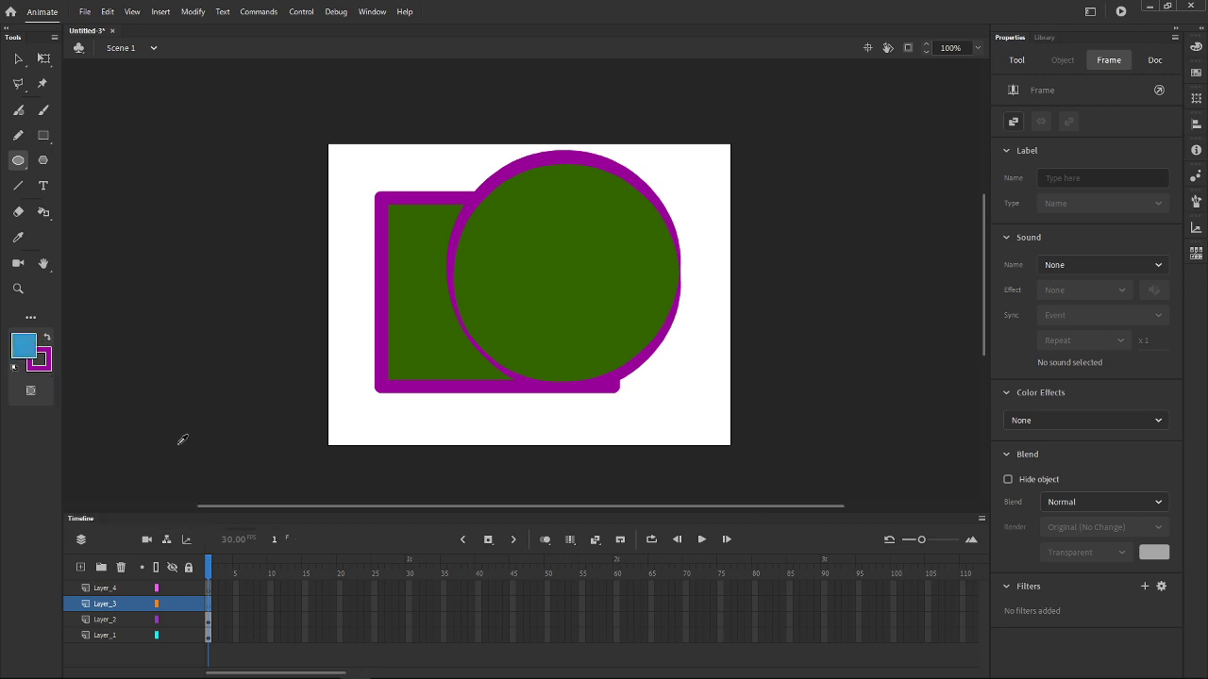
click(43, 110)
mouse_move(359, 368)
mouse_down()
mouse_move(418, 289)
mouse_move(604, 386)
mouse_move(556, 210)
mouse_move(647, 261)
mouse_move(407, 247)
mouse_move(451, 355)
mouse_up()
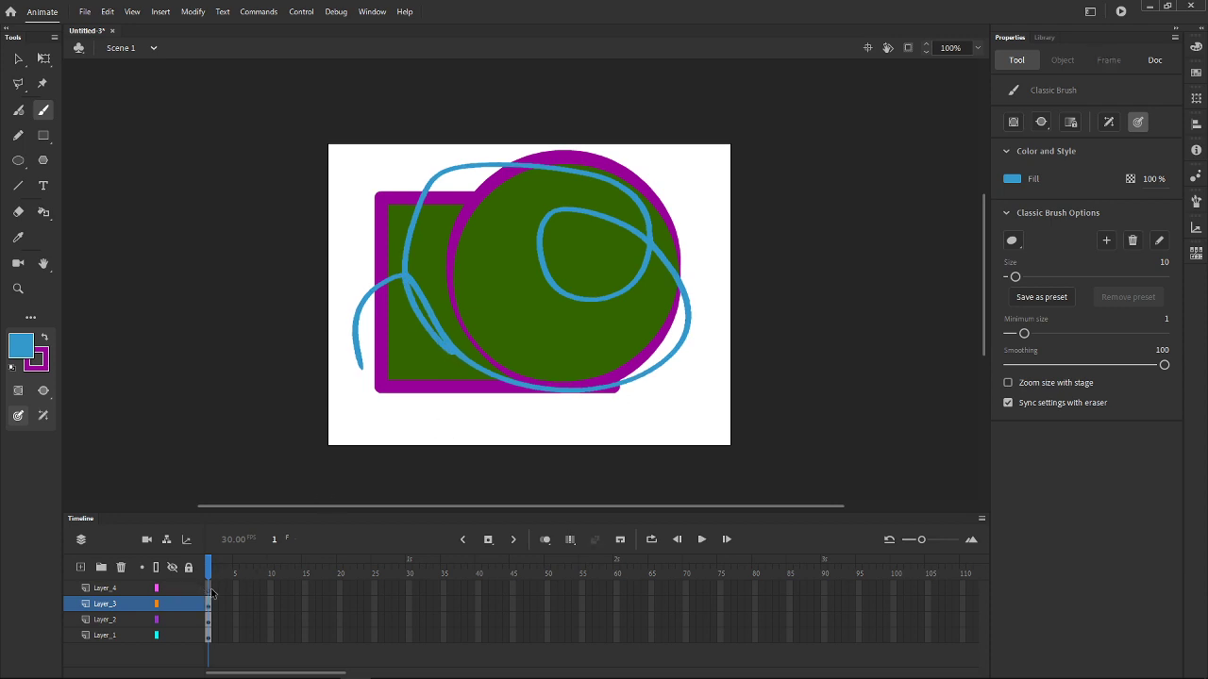
Step: Paint a black freehand zigzag across both shapes on Layer_4 with the Classic Brush
click(210, 592)
click(21, 346)
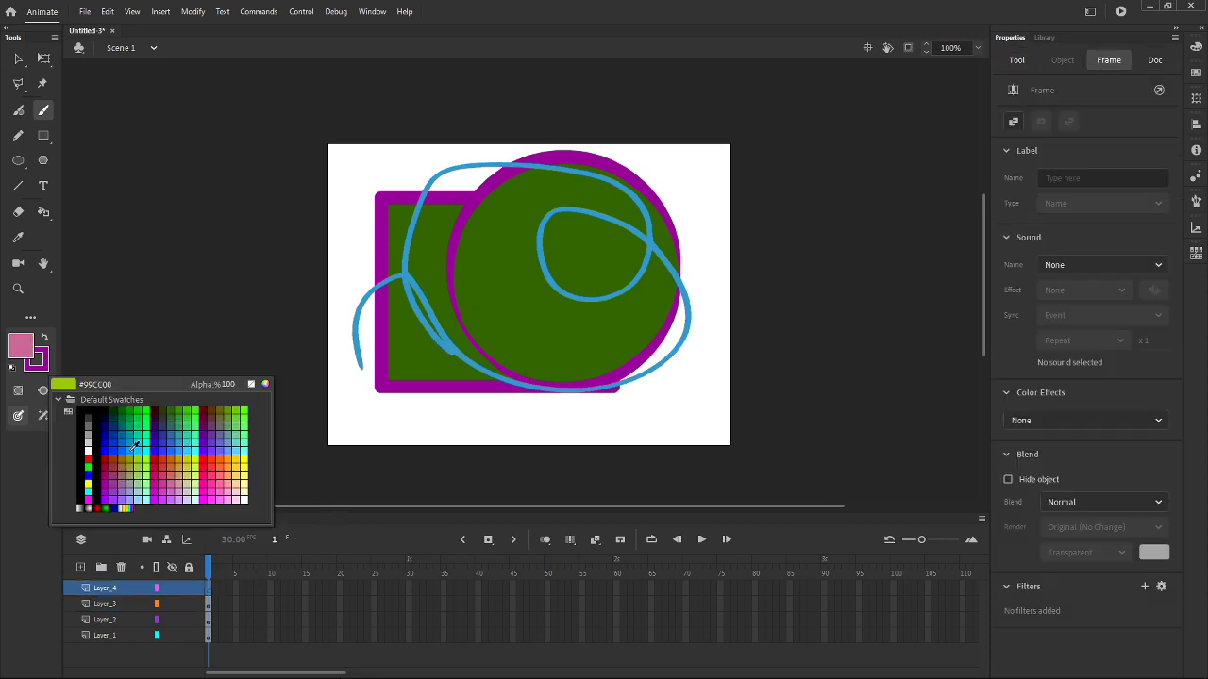
click(107, 407)
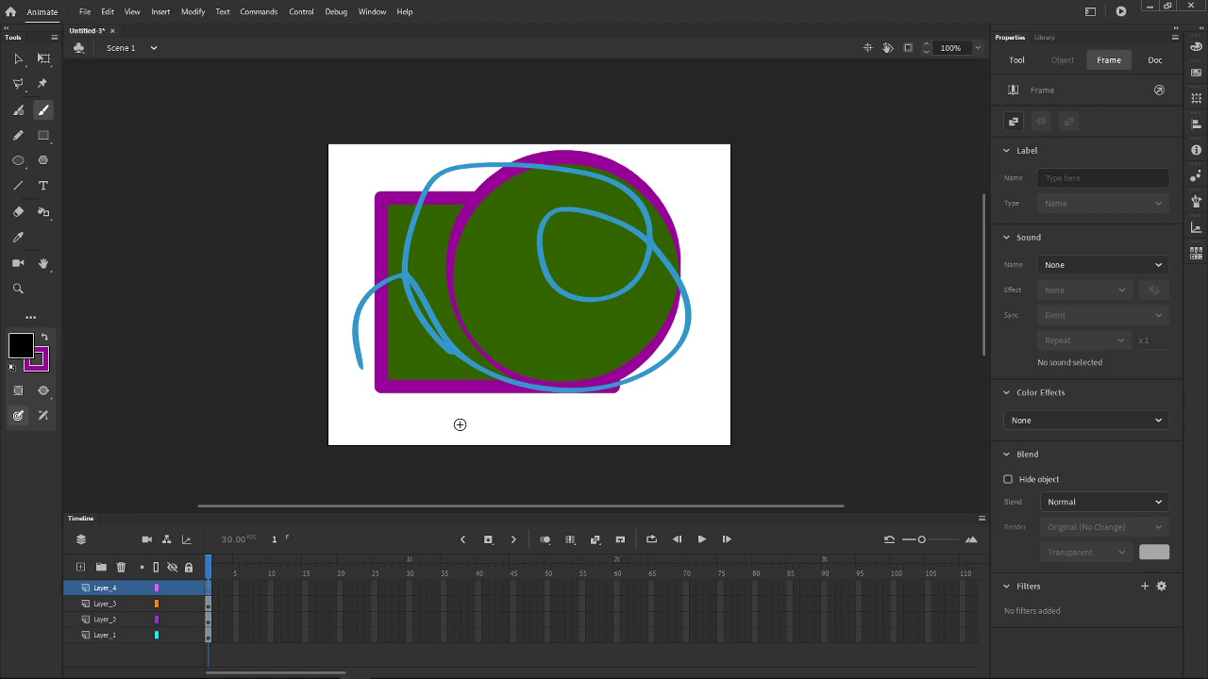
drag(413, 415, 564, 255)
mouse_move(506, 368)
mouse_down()
mouse_move(661, 325)
mouse_move(682, 351)
mouse_up()
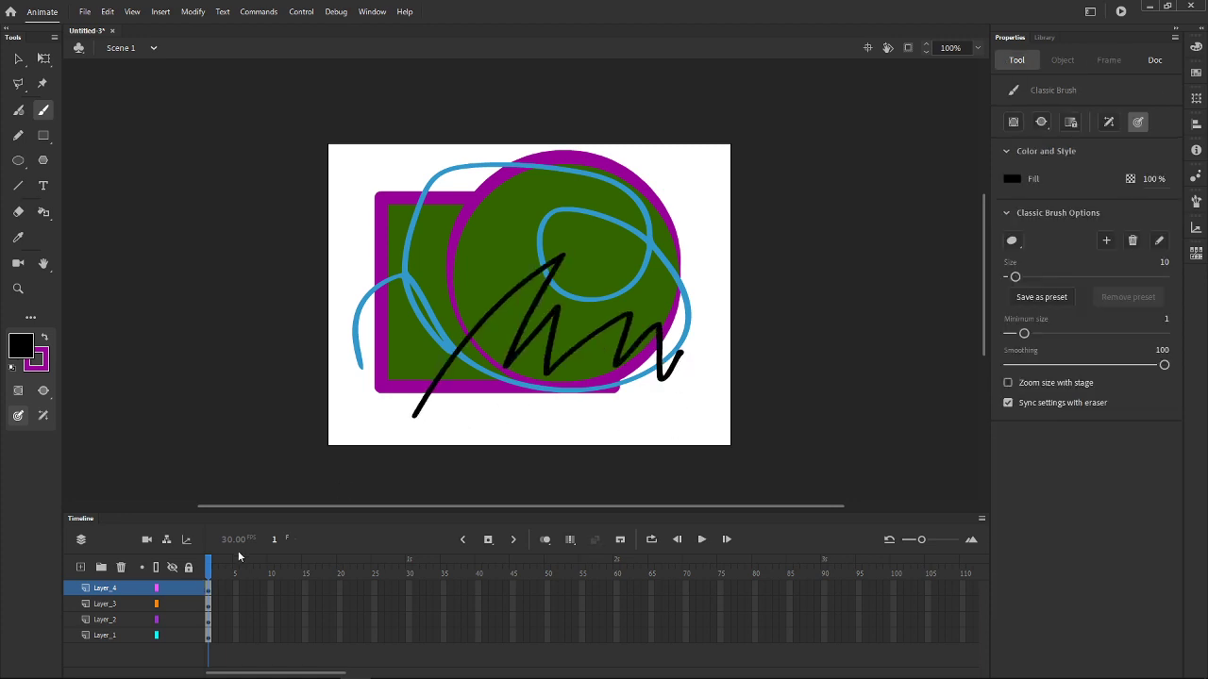
Step: Hide Layer_4, Layer_3, Layer_1 and Layer_2 one after the other, and make all four layers visible again
click(172, 590)
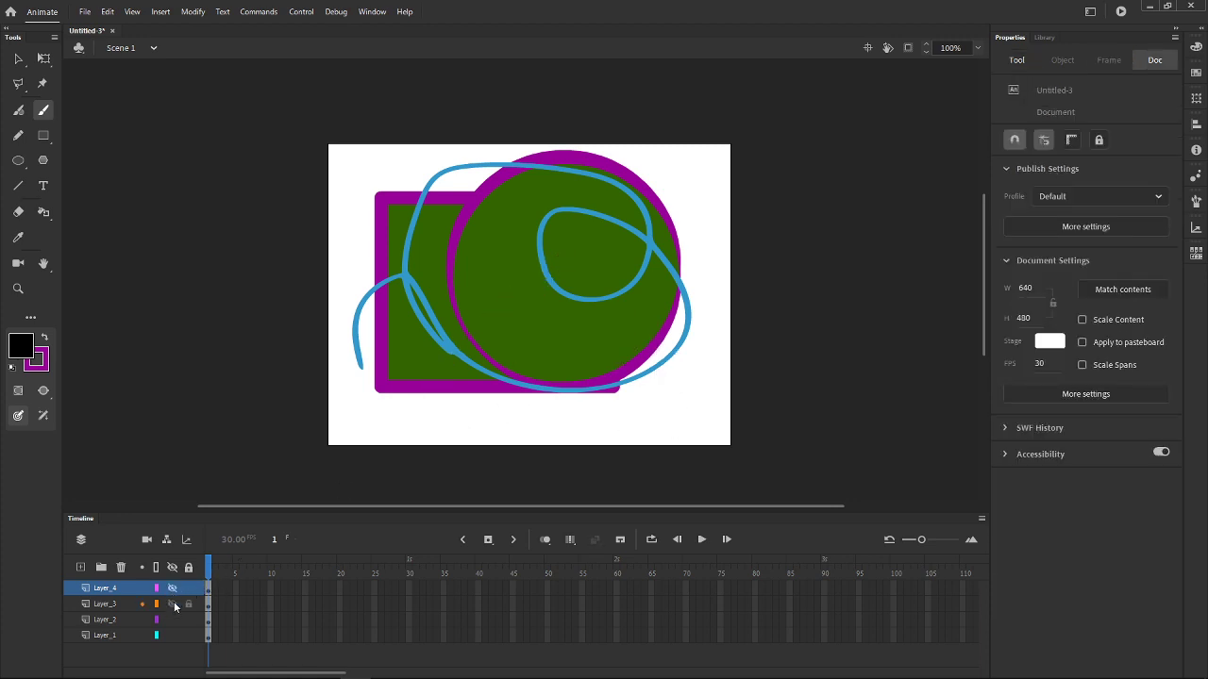
click(172, 605)
click(172, 635)
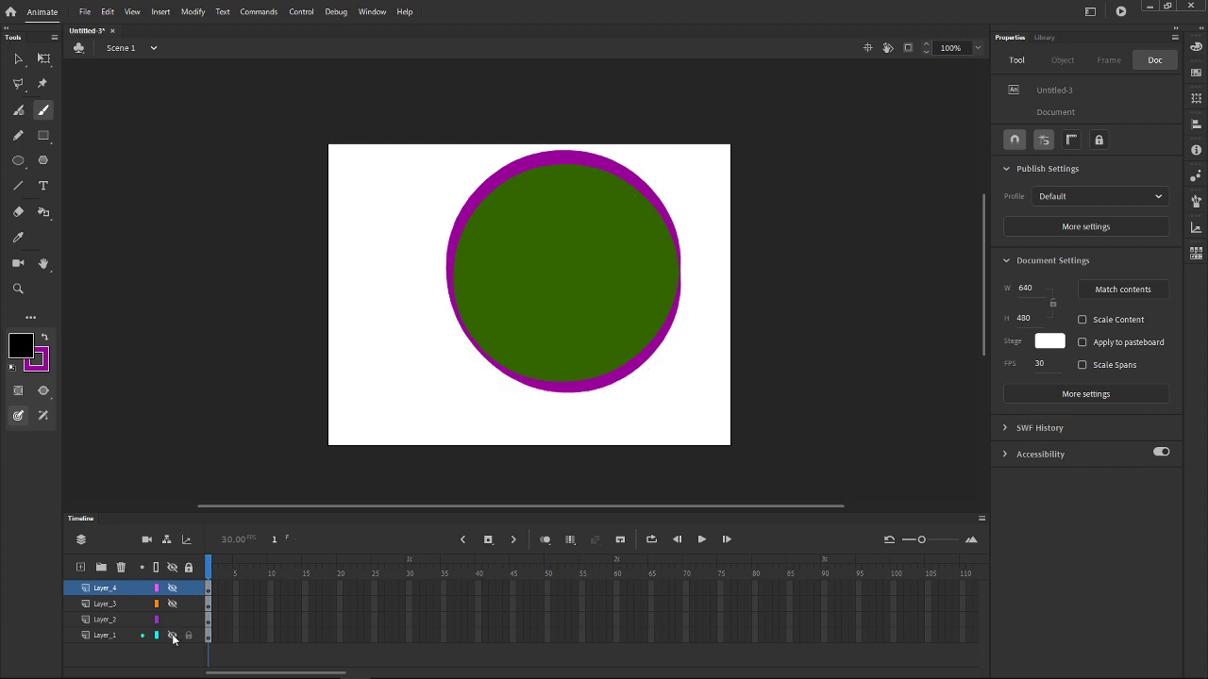
click(171, 620)
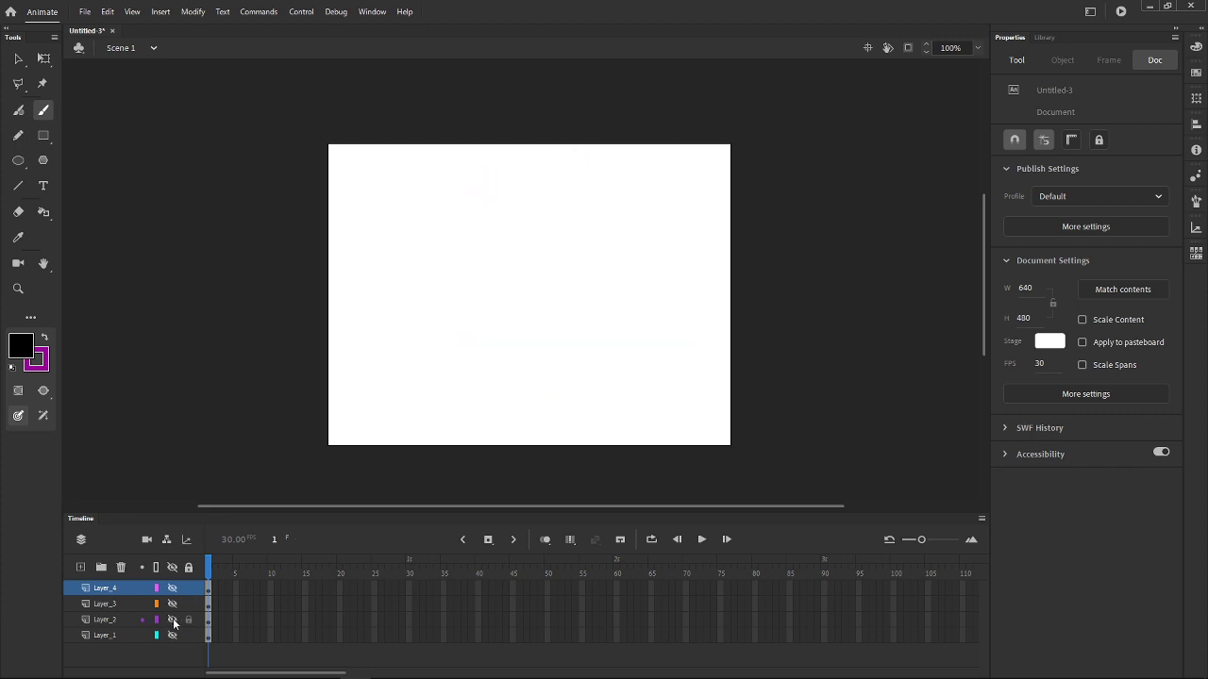
drag(172, 589, 173, 635)
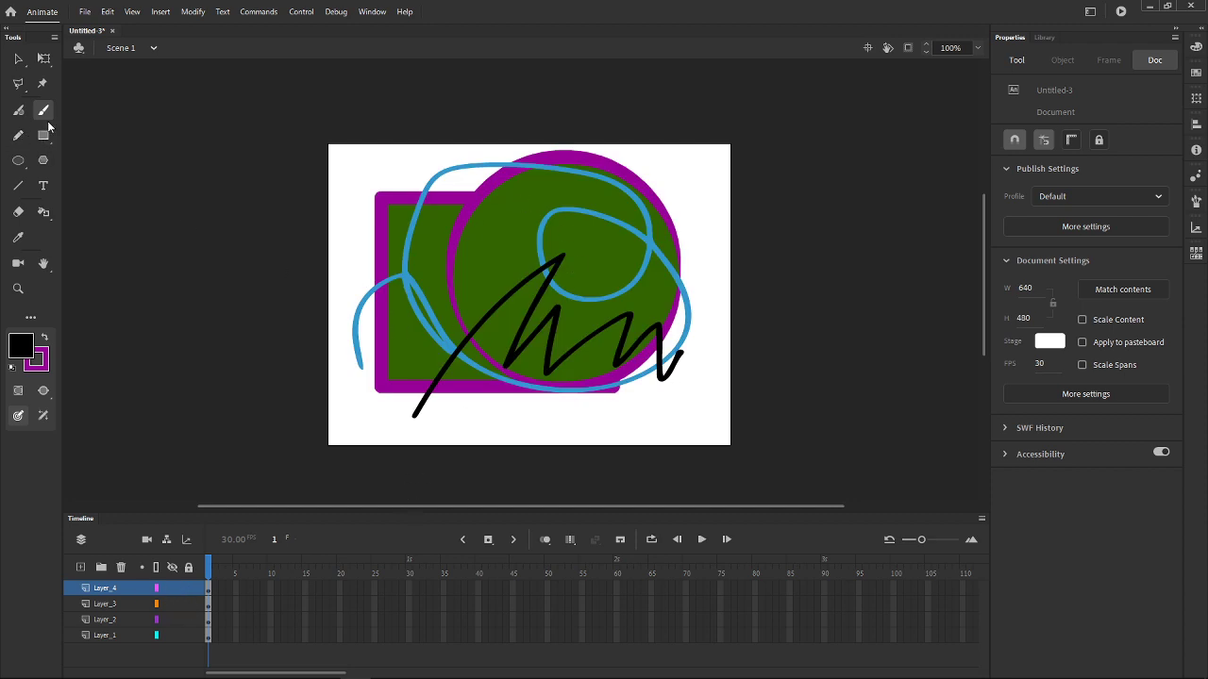
Step: Select the fills of the rectangle and the circle in turn with the Selection tool, and clear the selection
key(v)
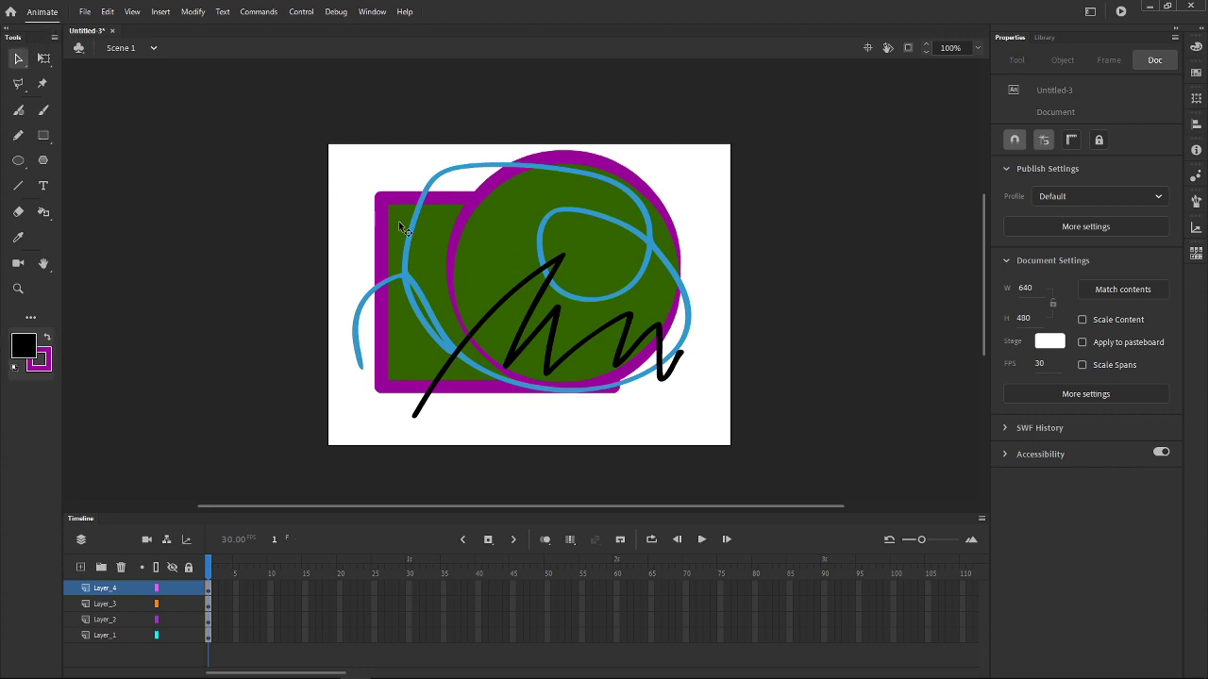
click(399, 221)
click(484, 247)
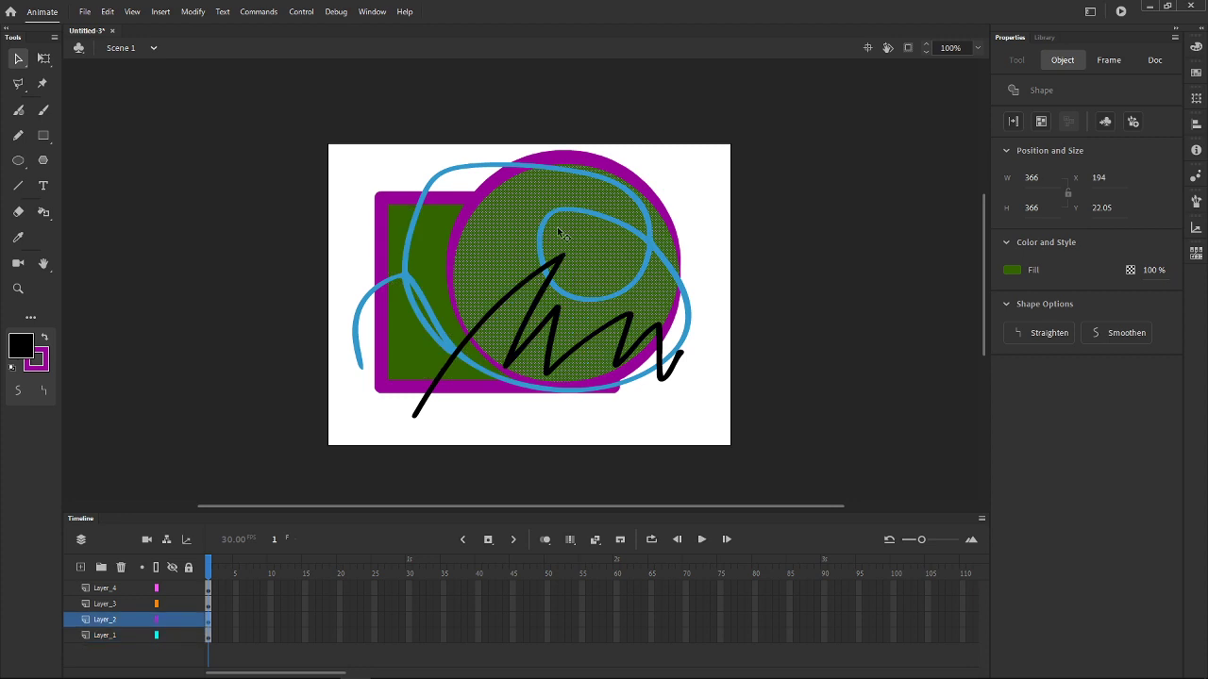
click(20, 136)
click(19, 52)
click(453, 226)
click(518, 285)
click(358, 422)
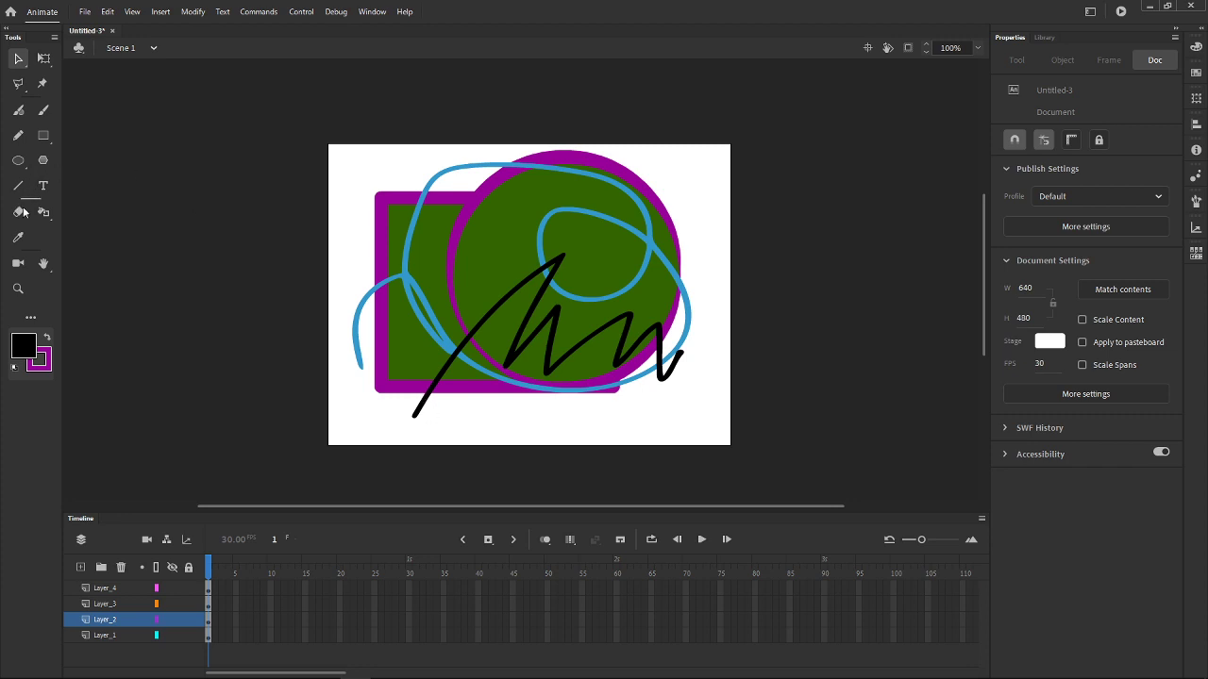
Step: Draw a curved purple Pencil stroke across the circle's top on Layer_2 and convert the connected purple lines to fills
click(18, 134)
mouse_move(333, 247)
mouse_down()
mouse_move(350, 154)
mouse_move(485, 187)
mouse_move(386, 86)
mouse_up()
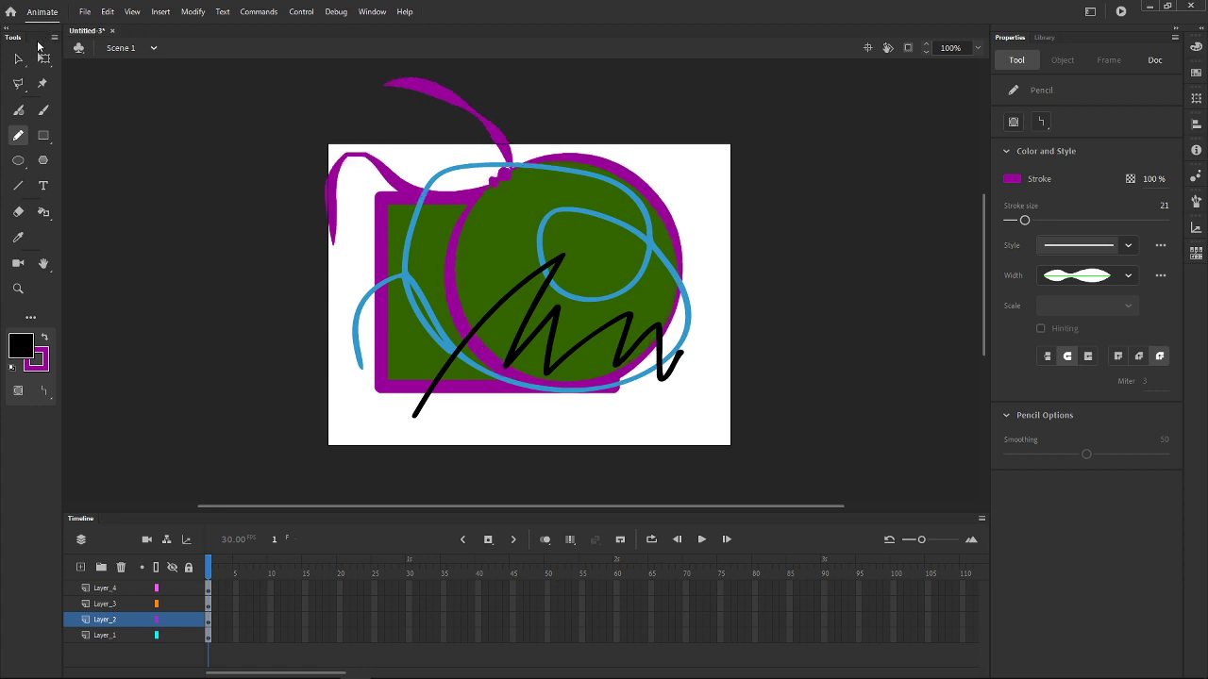
click(17, 58)
click(431, 87)
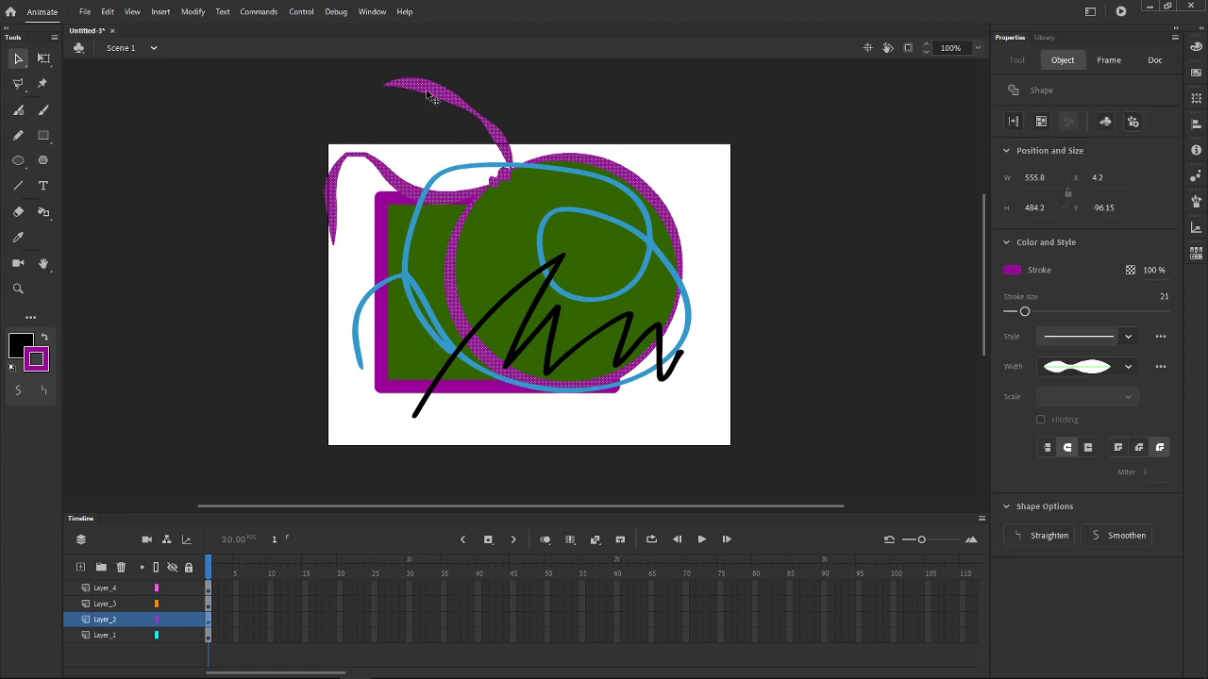
click(193, 12)
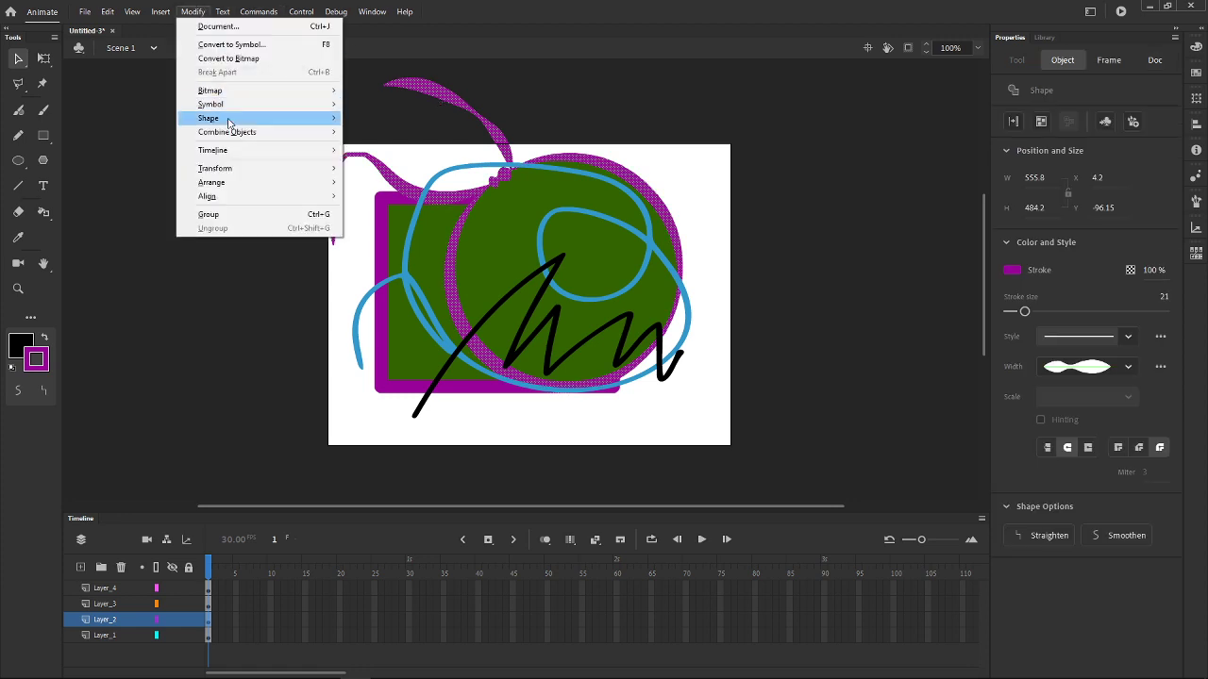
mouse_move(282, 119)
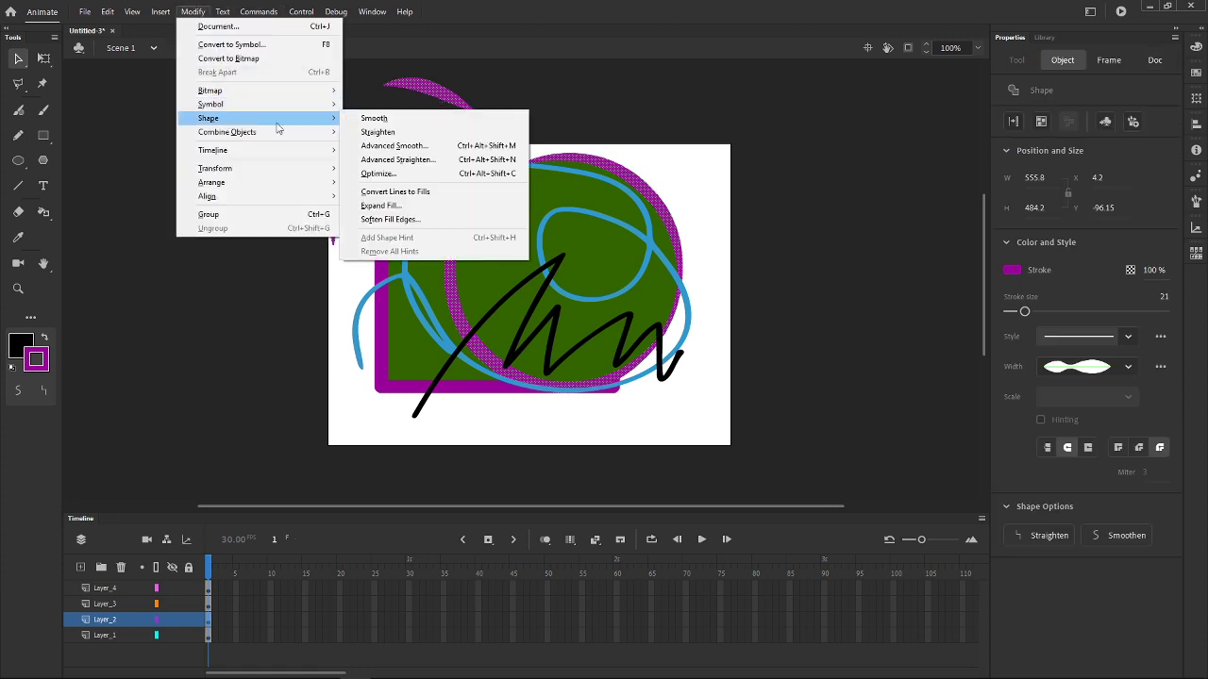
click(398, 192)
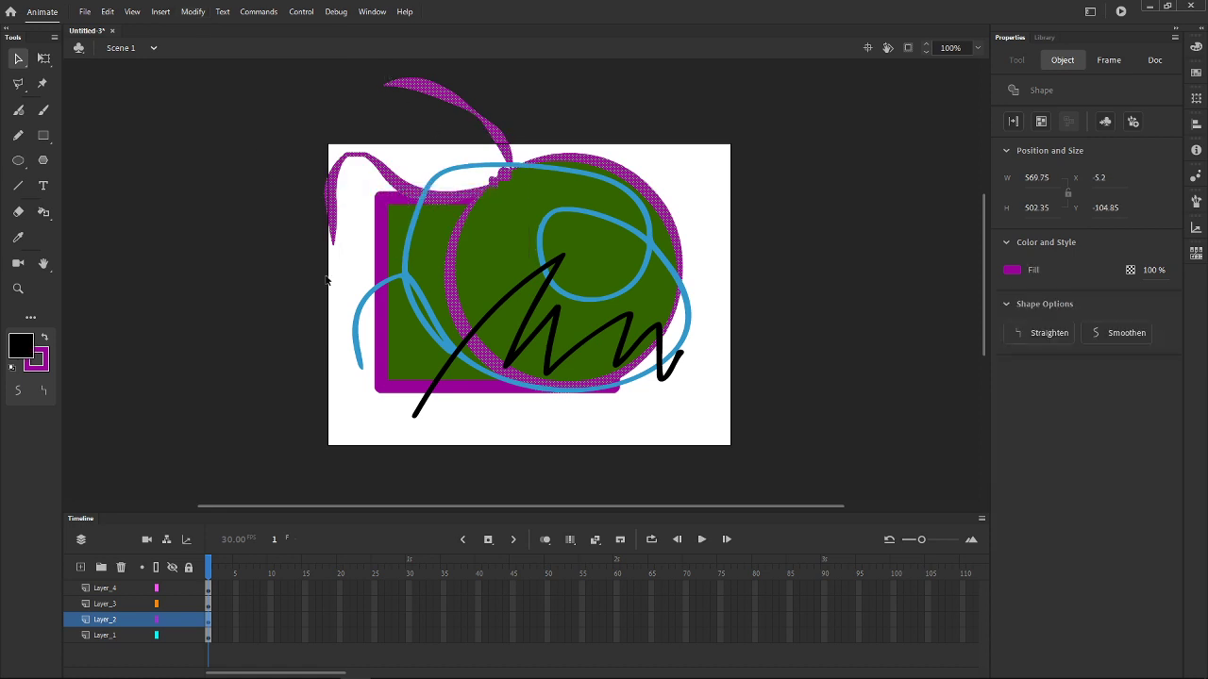
click(322, 164)
click(456, 106)
Step: Select all the artwork on the stage and delete it
click(43, 113)
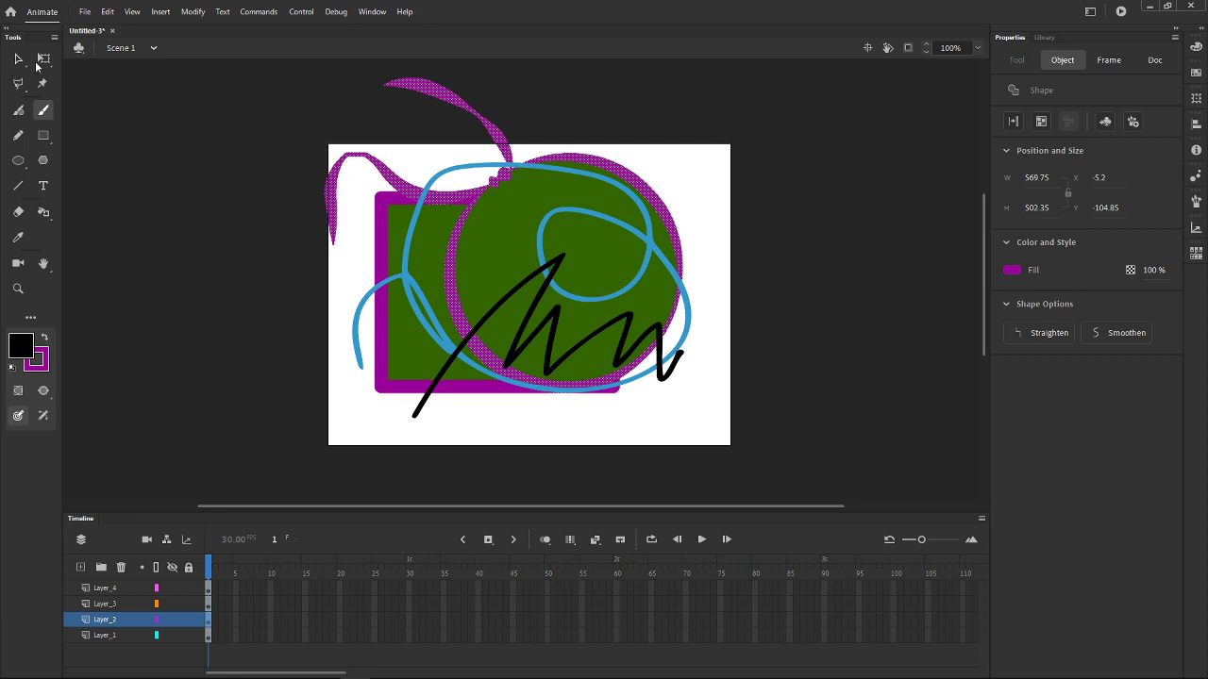
click(17, 60)
drag(288, 68, 840, 467)
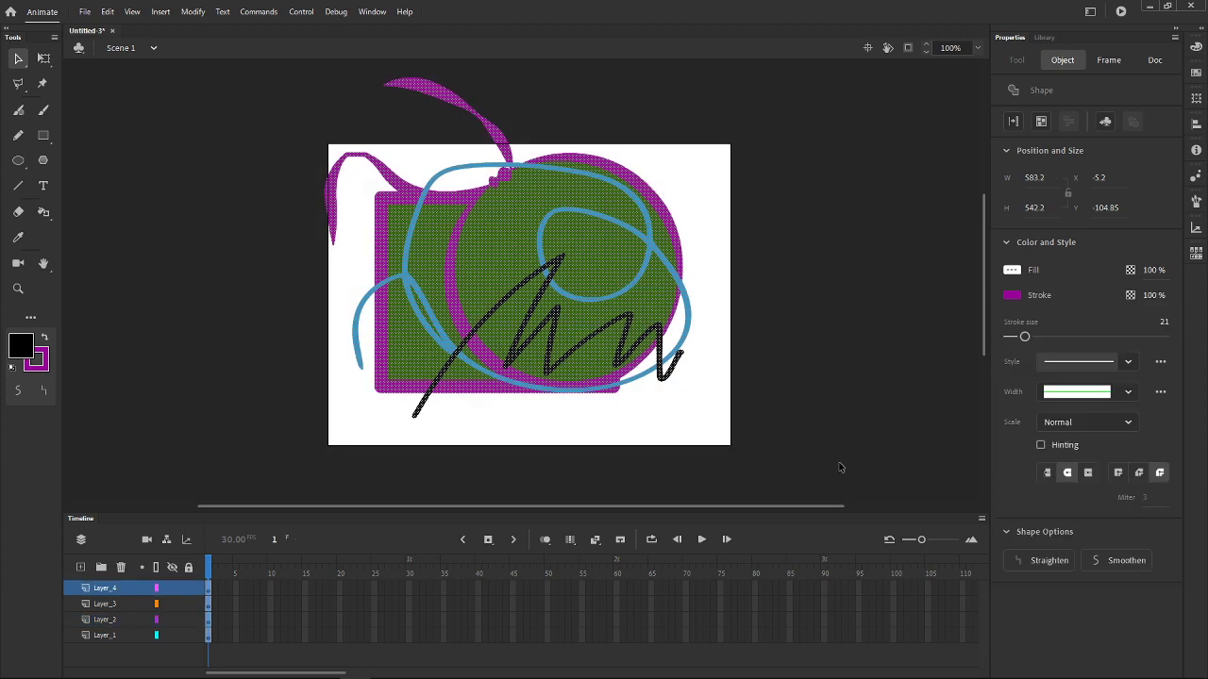
key(Delete)
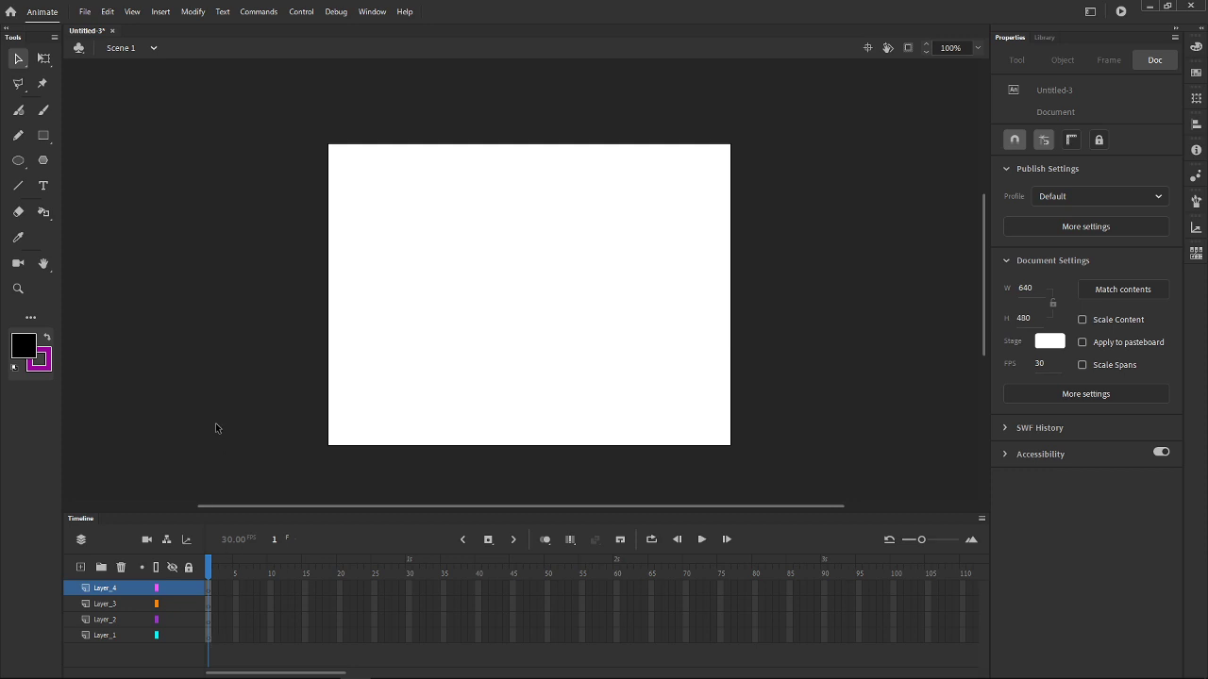
Step: Swap the fill and stroke colors and draw a wide purple rectangle with a black outline on Layer_4
click(47, 337)
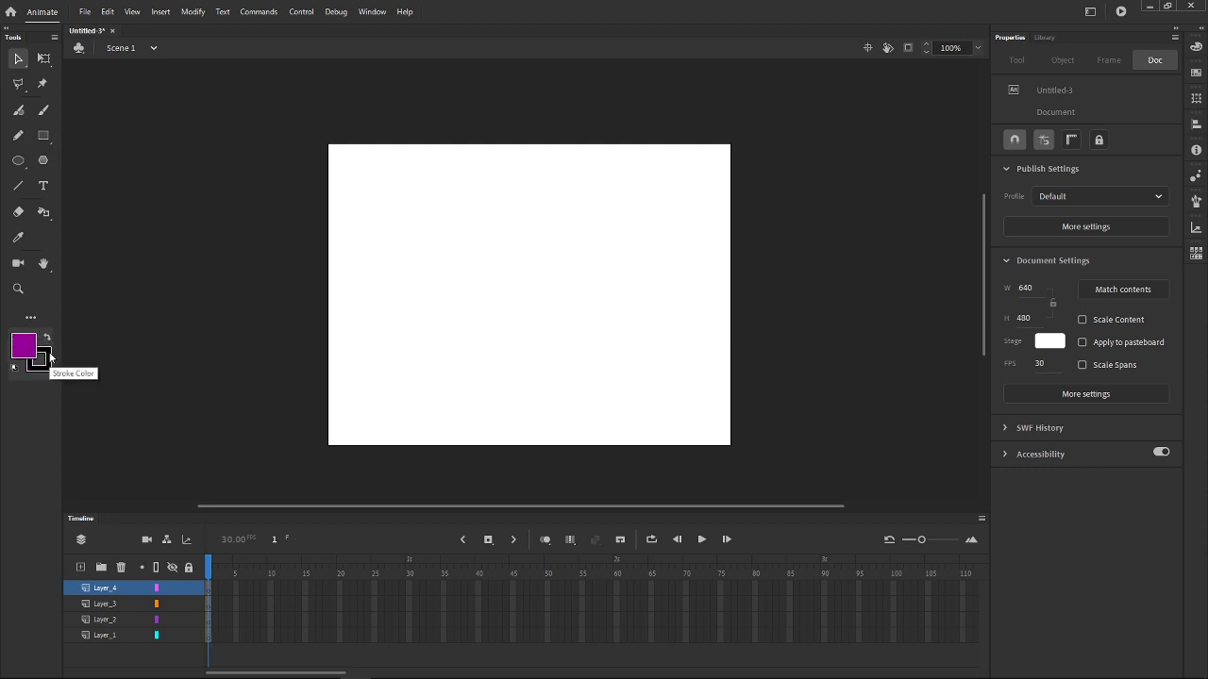
click(43, 136)
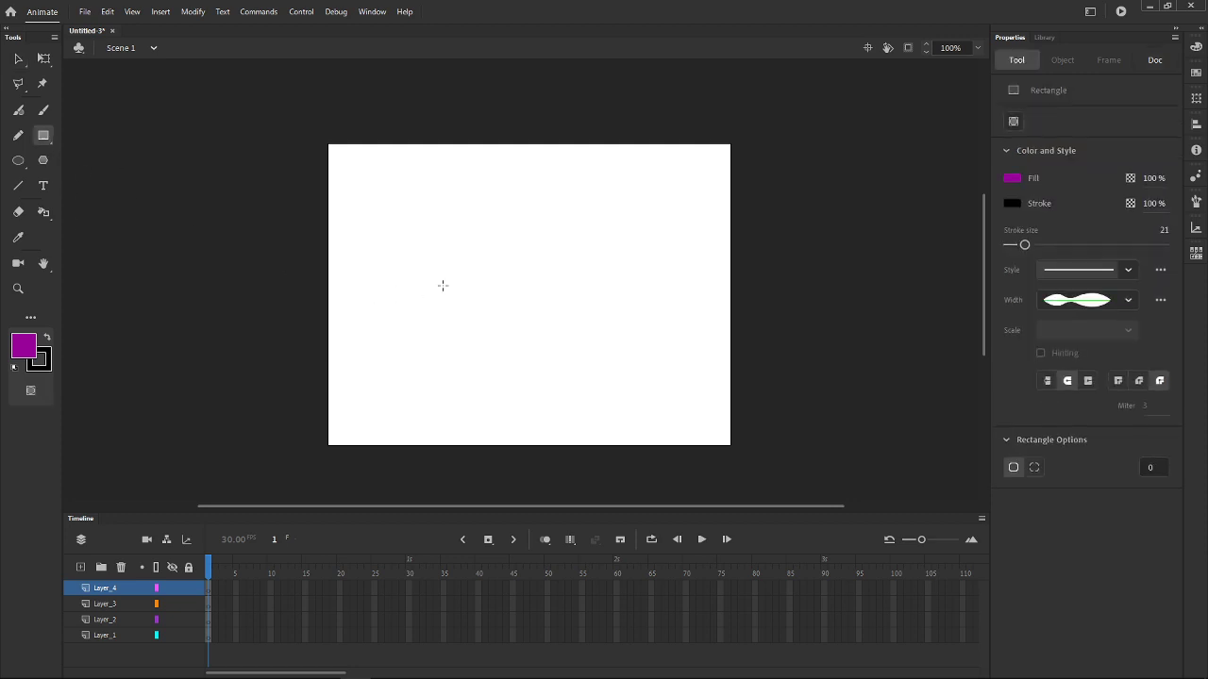
drag(364, 229, 703, 376)
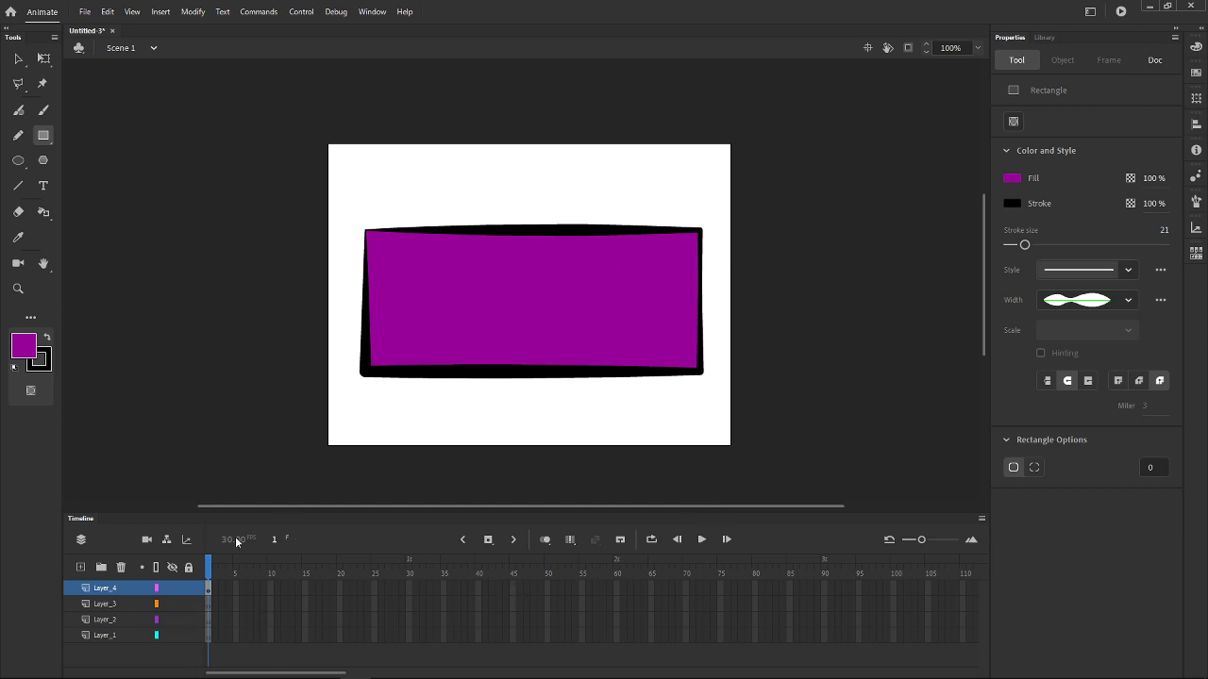
Step: Move Layer_4 to the bottom of the layer stack and rename it Rectangle
drag(113, 591, 105, 646)
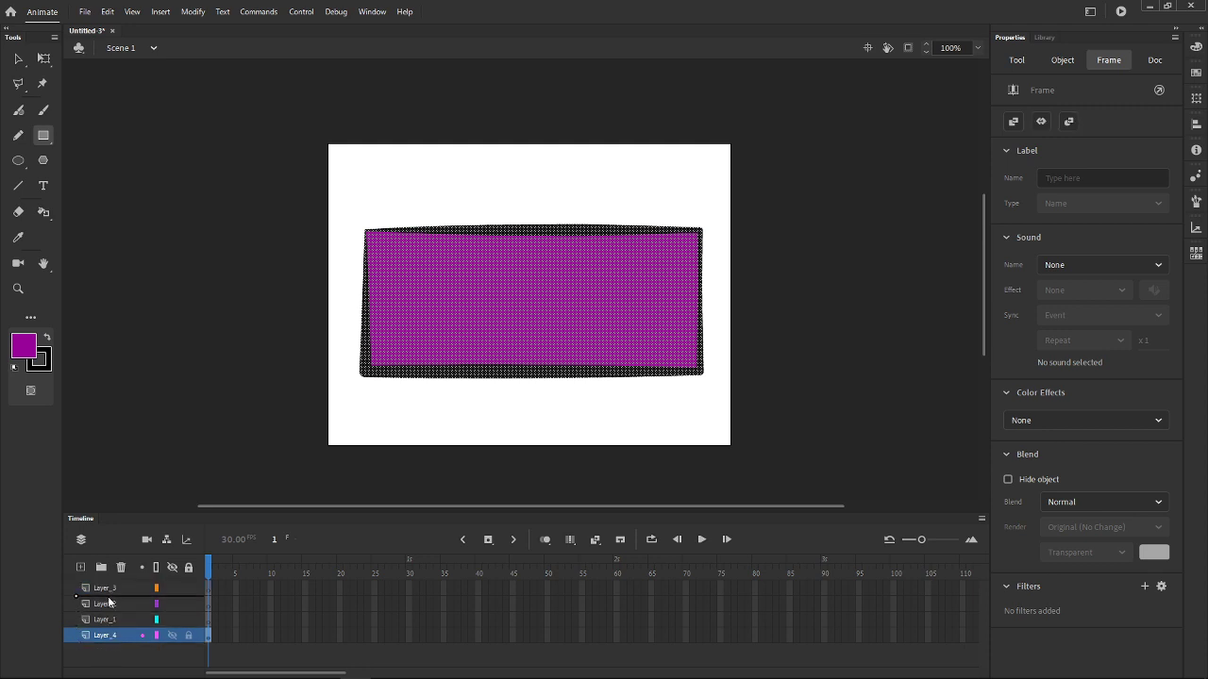
drag(107, 597, 108, 649)
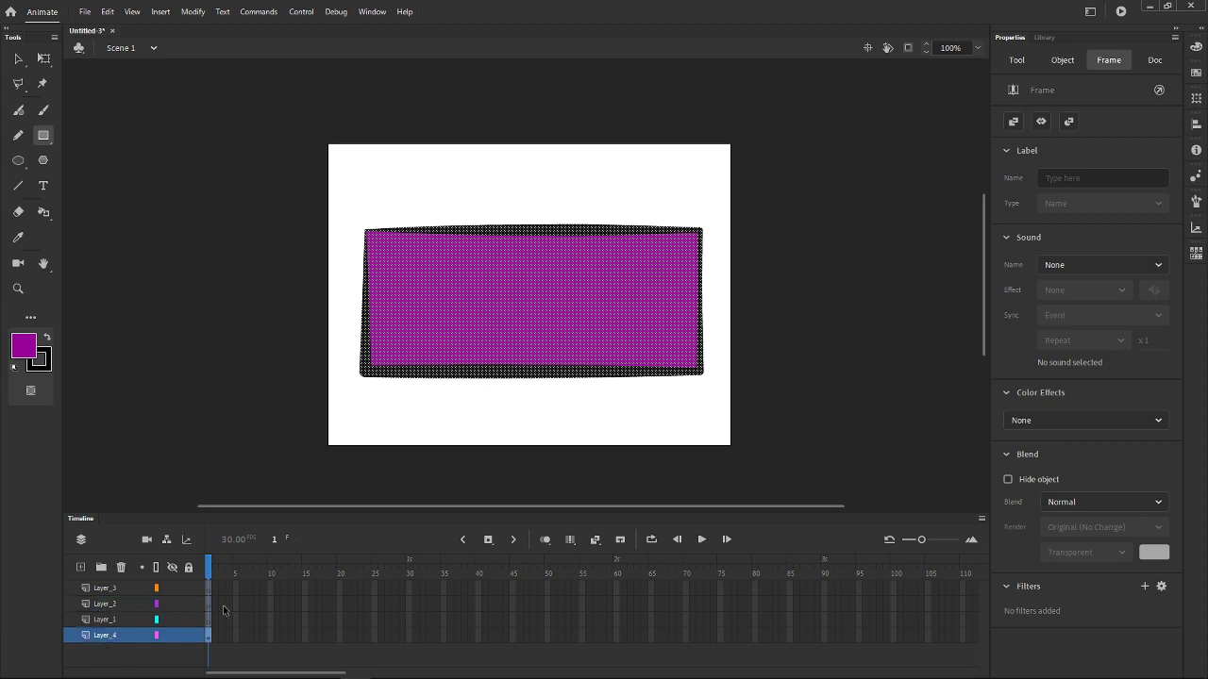
double_click(109, 637)
text(Rectangle)
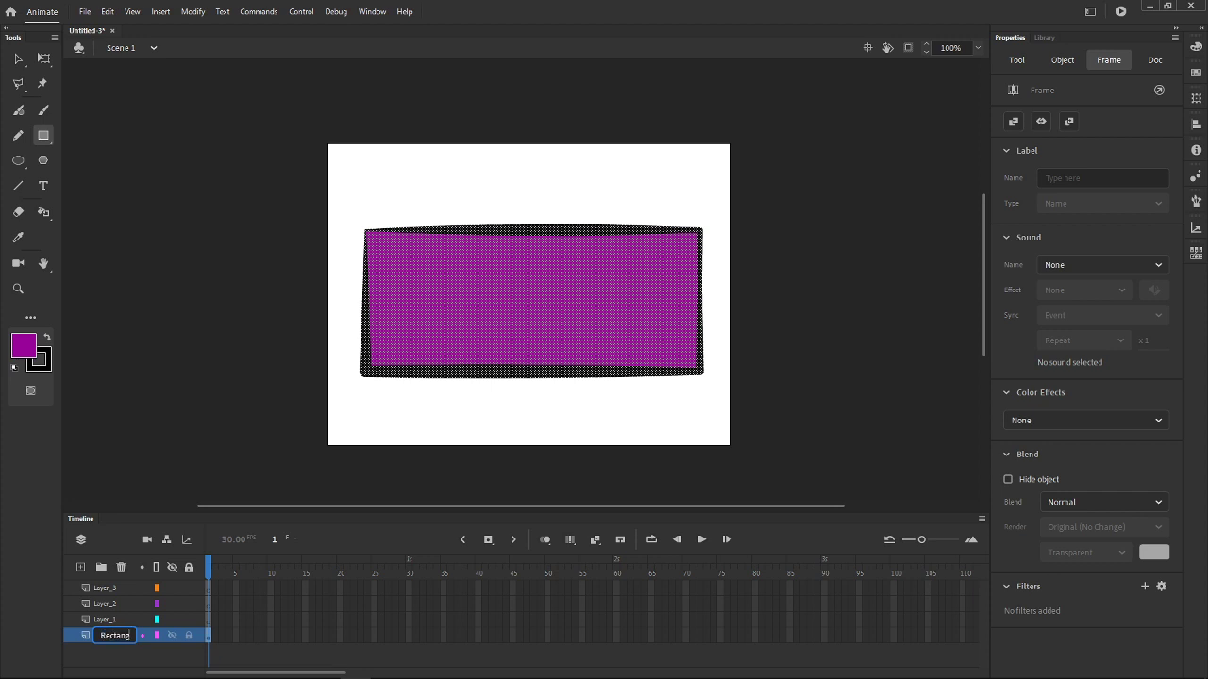
key(Return)
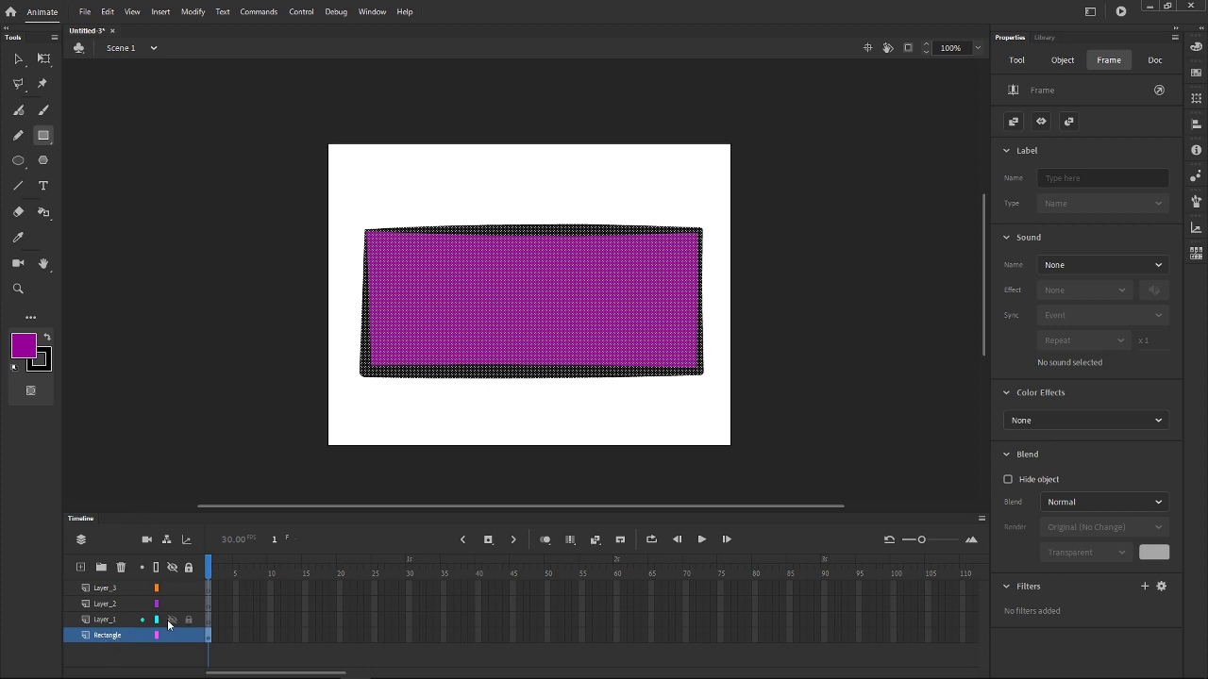
Step: Draw a dark red circle with a black outline on Layer_1, overlapping the rectangle's upper middle
click(113, 620)
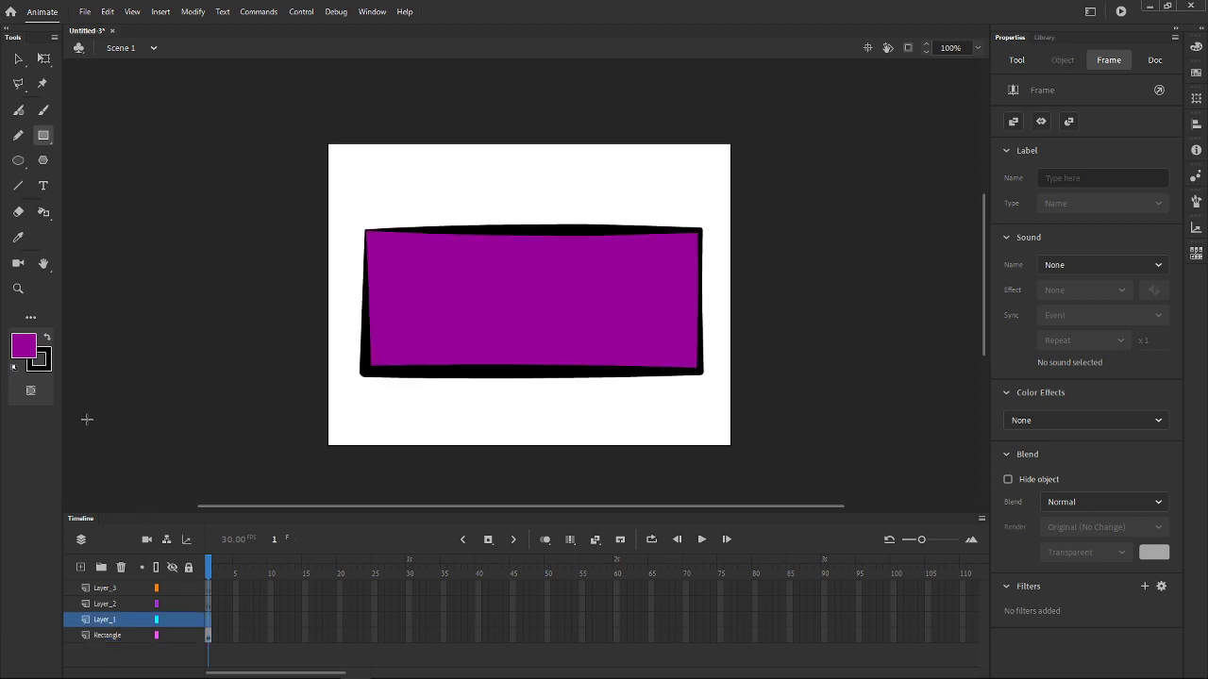
click(24, 348)
click(214, 412)
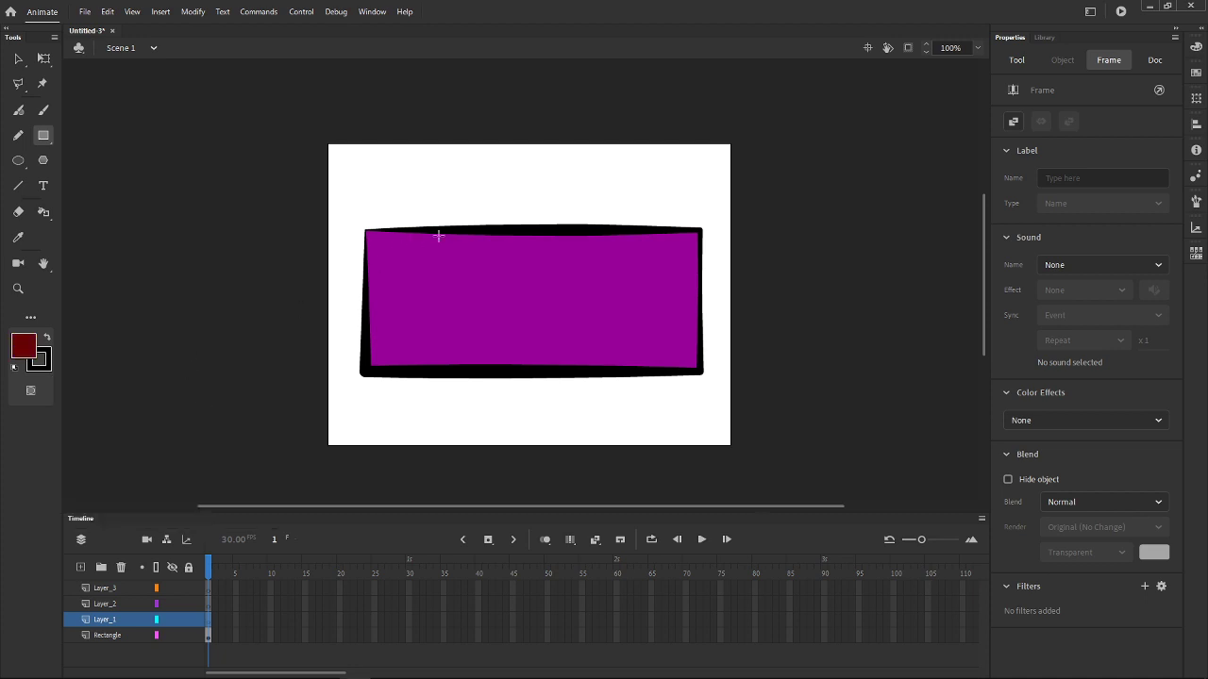
mouse_move(469, 167)
mouse_down()
mouse_move(577, 334)
mouse_move(602, 340)
mouse_up()
key(ctrl+z)
click(18, 160)
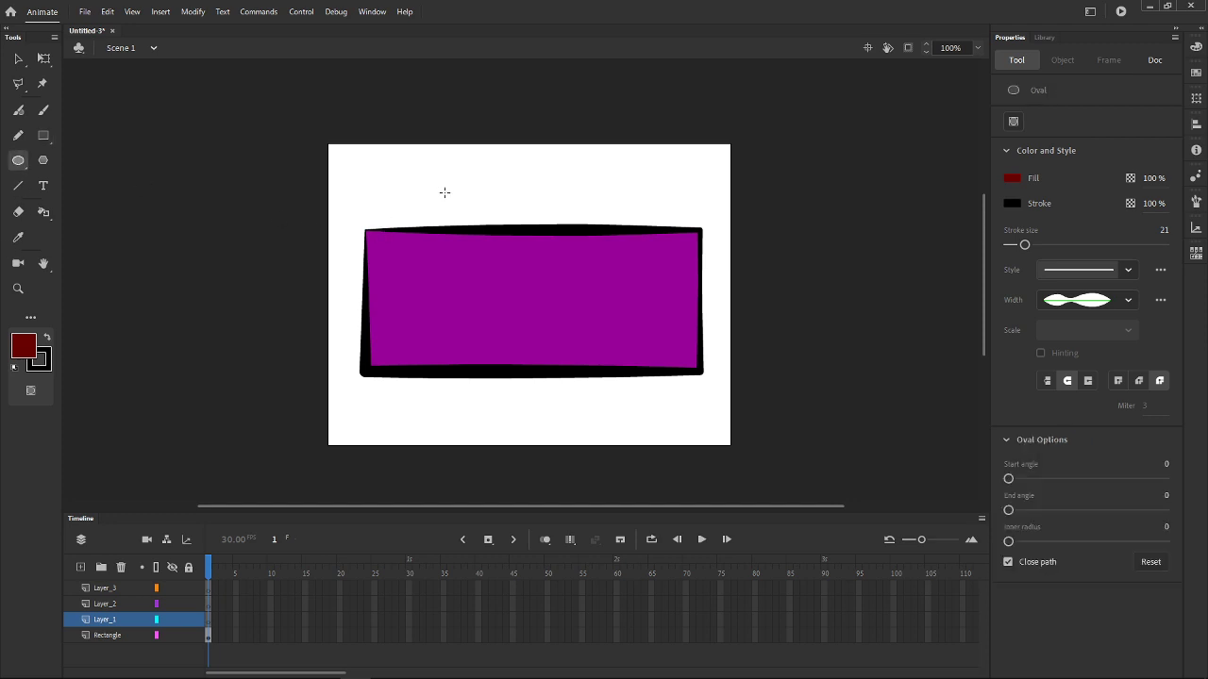
mouse_move(446, 174)
mouse_down()
mouse_move(464, 203)
mouse_move(615, 333)
mouse_up()
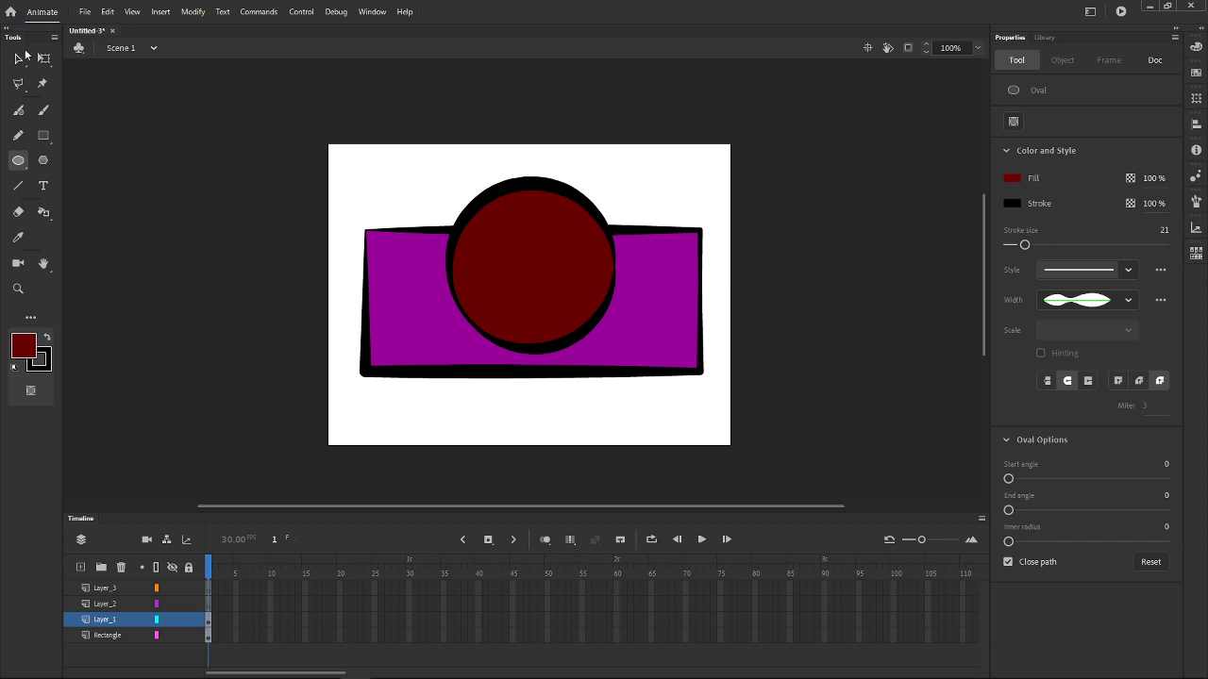
Step: Delete the empty layers Layer_3 and Layer_2
click(18, 59)
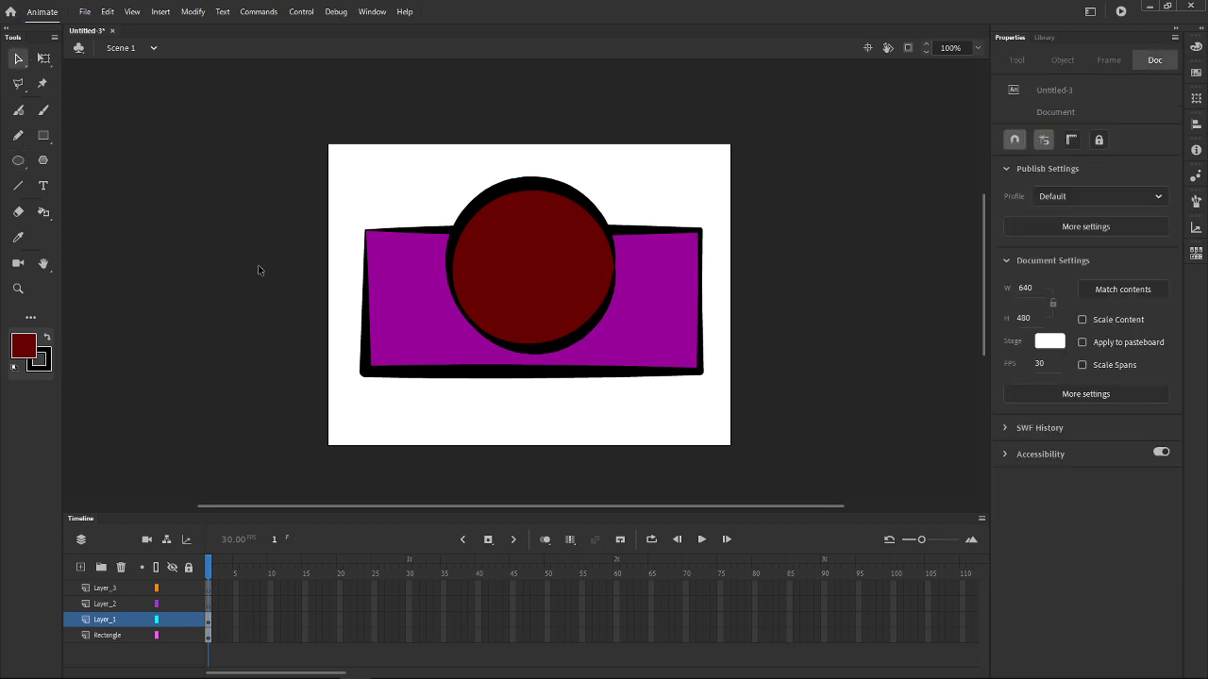
click(110, 587)
click(121, 567)
click(121, 567)
Step: Rename Layer_1 as Circle
click(110, 589)
double_click(111, 589)
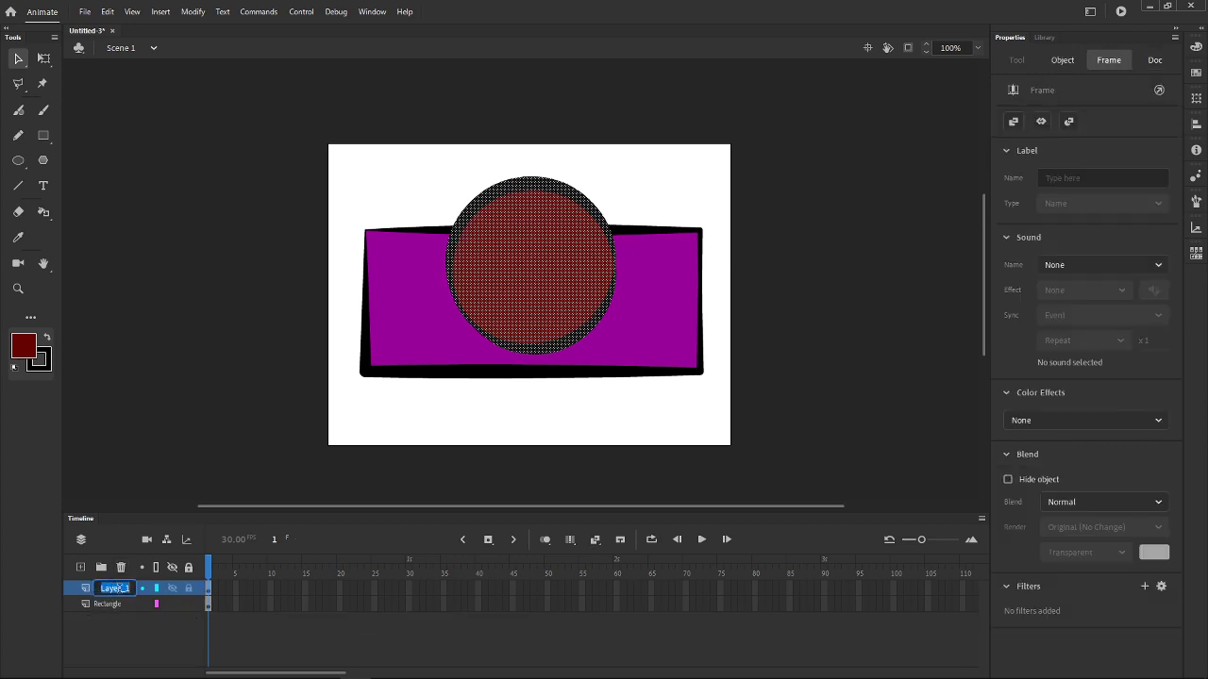
text(Circle)
key(Return)
click(231, 429)
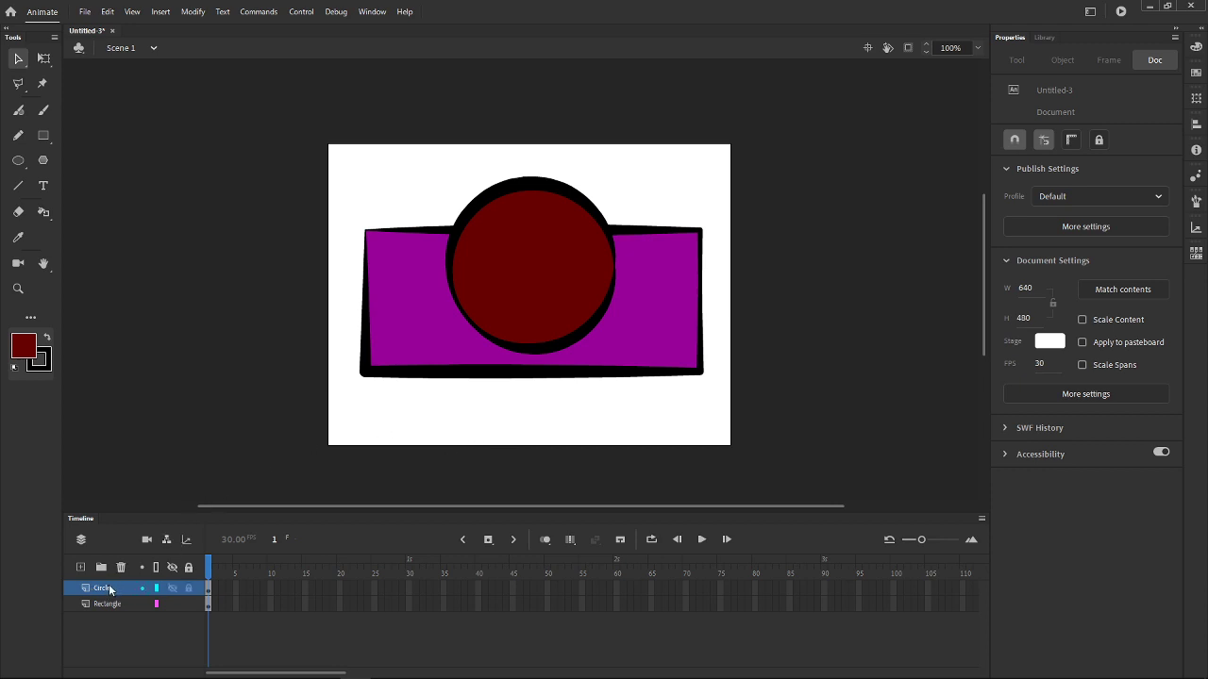
Step: Turn the Circle layer into a mask for the Rectangle layer
click(209, 589)
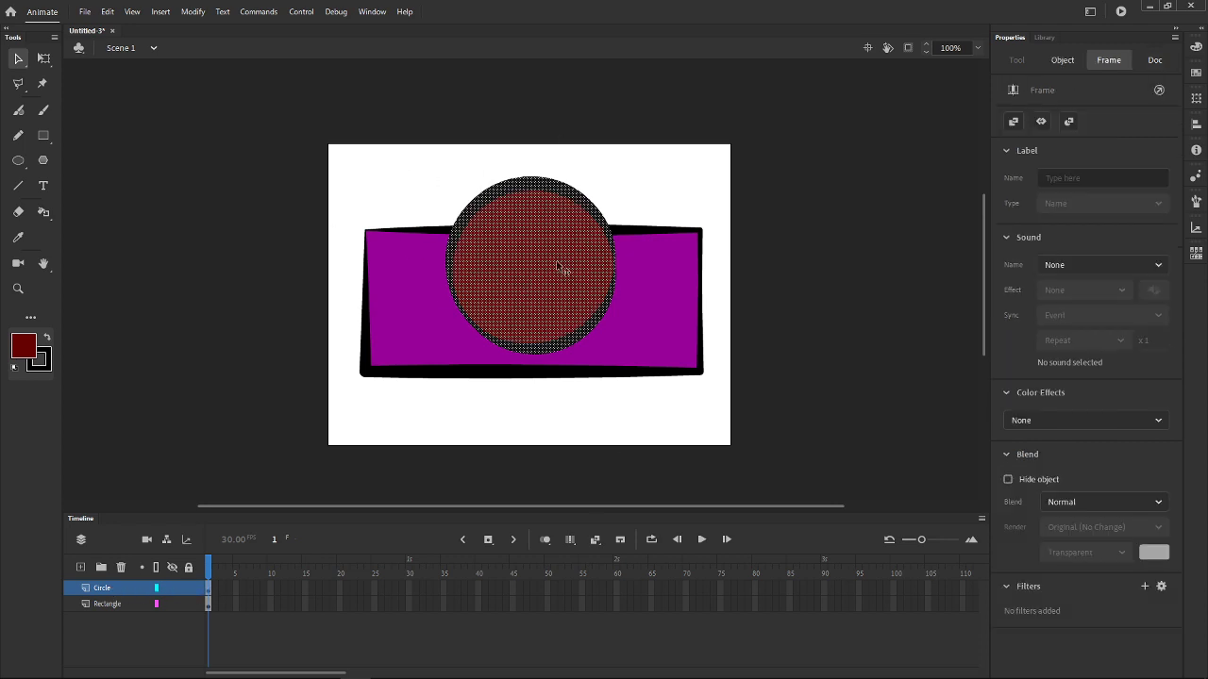
click(133, 627)
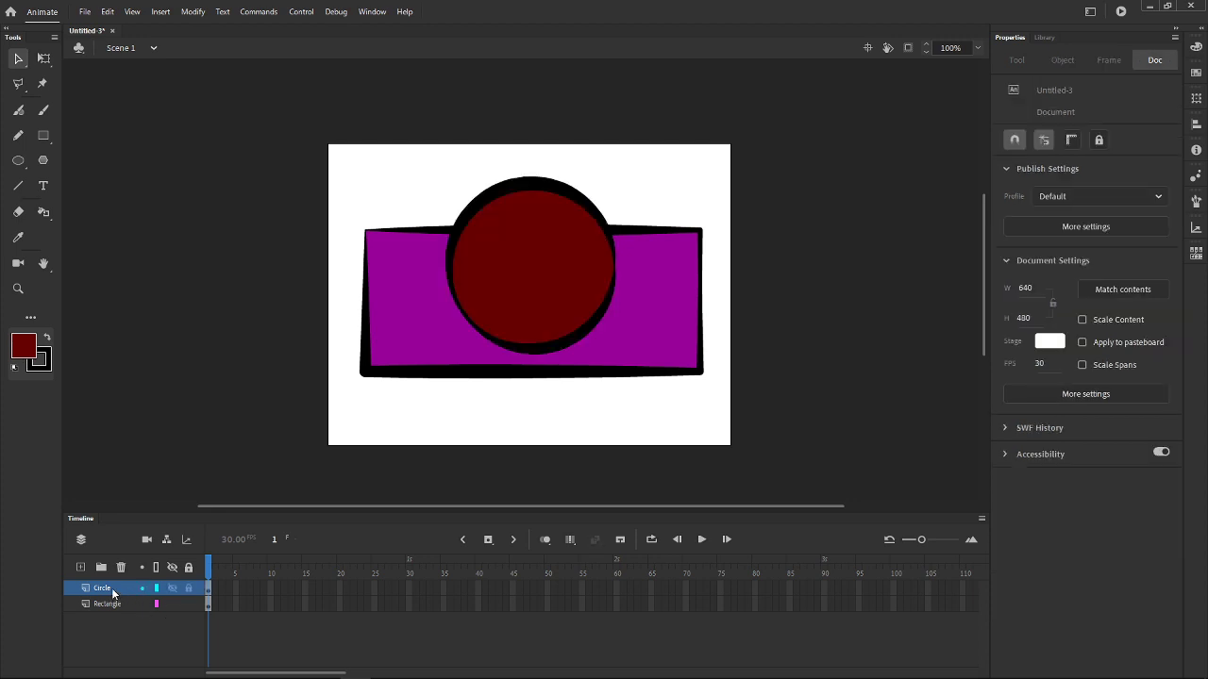
right_click(111, 588)
click(143, 457)
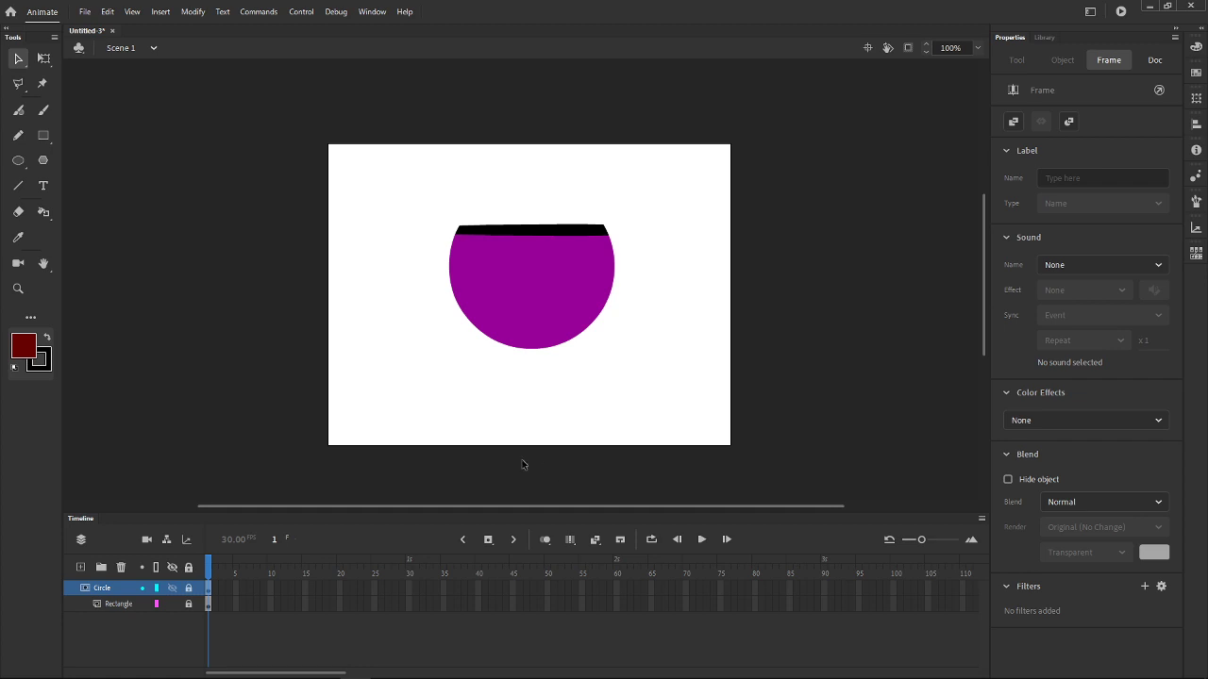
Step: Add two new layers above the Circle mask layer, and hide the Circle and Rectangle layers
click(80, 567)
click(80, 568)
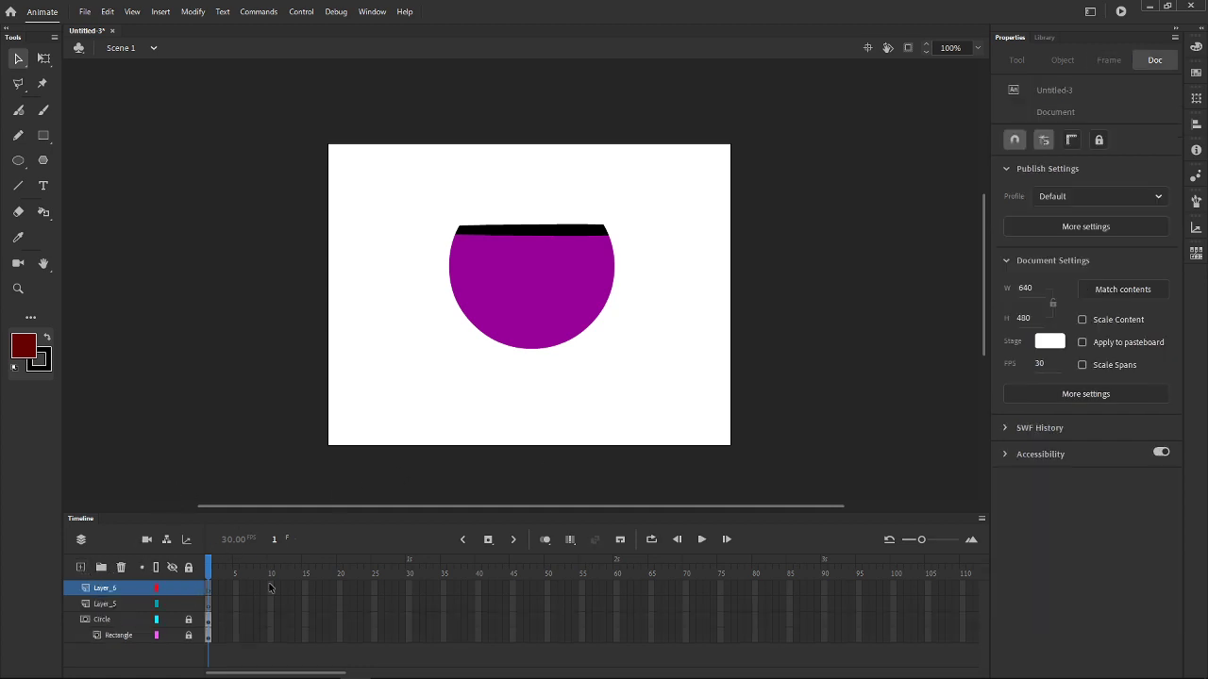
click(41, 112)
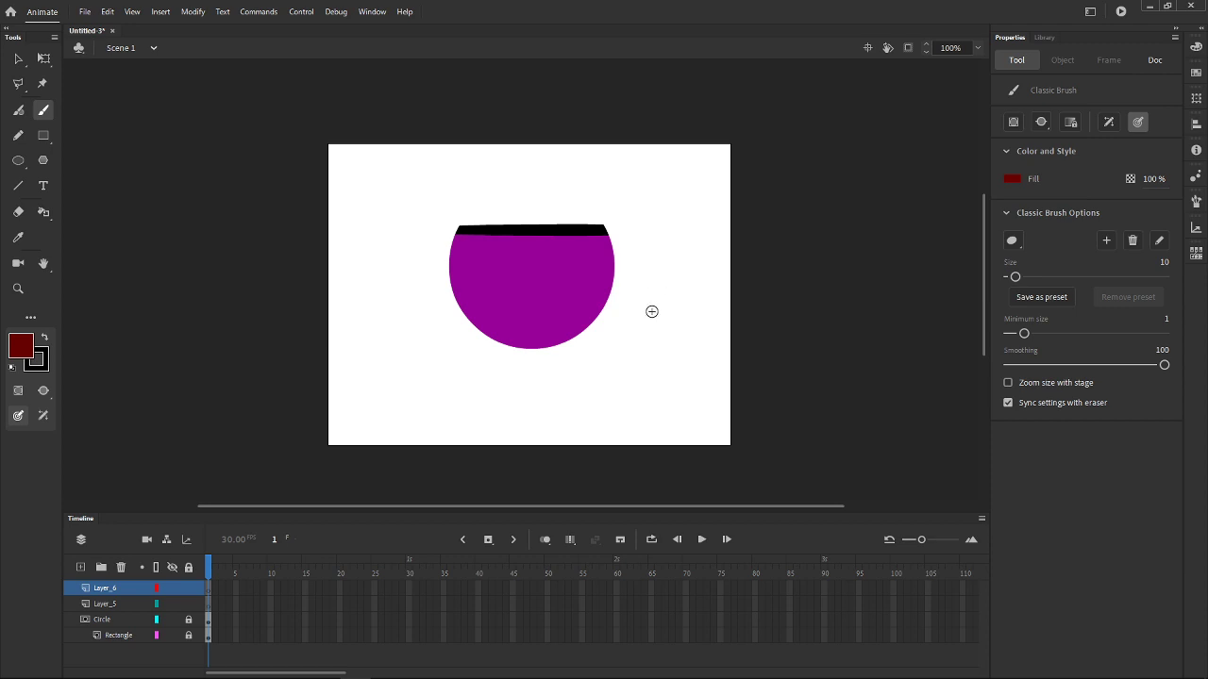
click(172, 619)
click(172, 635)
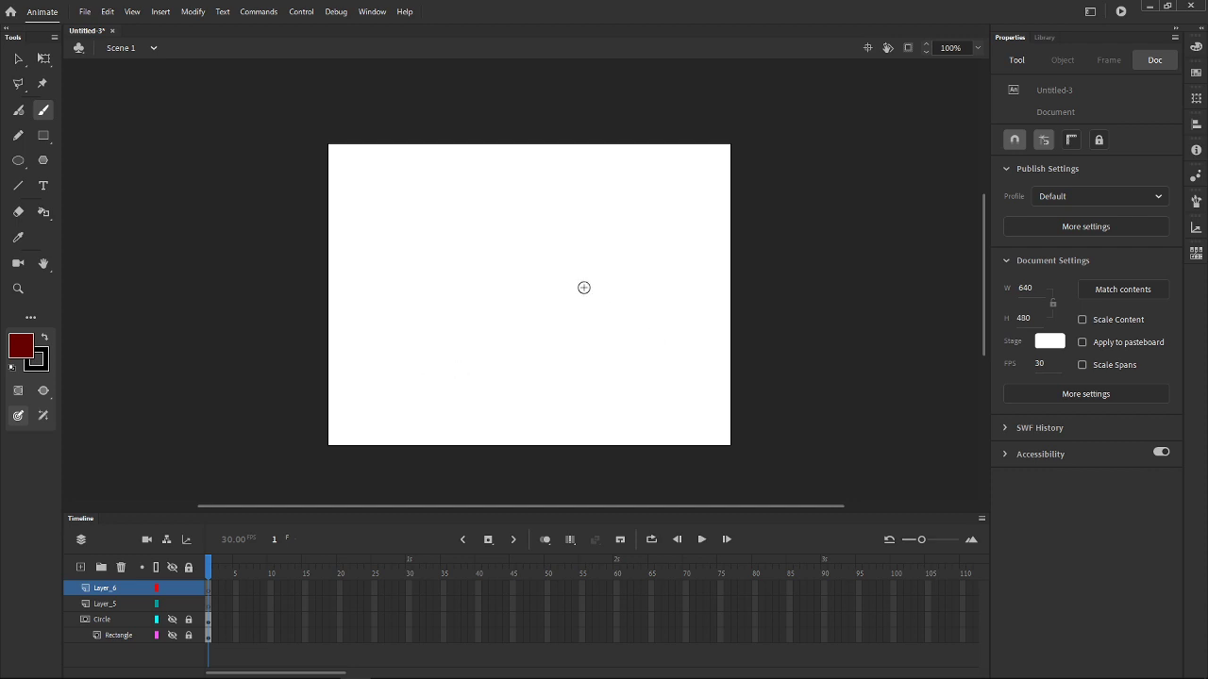
Step: Paint four dark red brick outlines in three staggered rows on Layer_6 with the Classic Brush
mouse_move(437, 227)
mouse_down()
mouse_move(558, 222)
mouse_move(557, 257)
mouse_move(434, 259)
mouse_move(434, 227)
mouse_up()
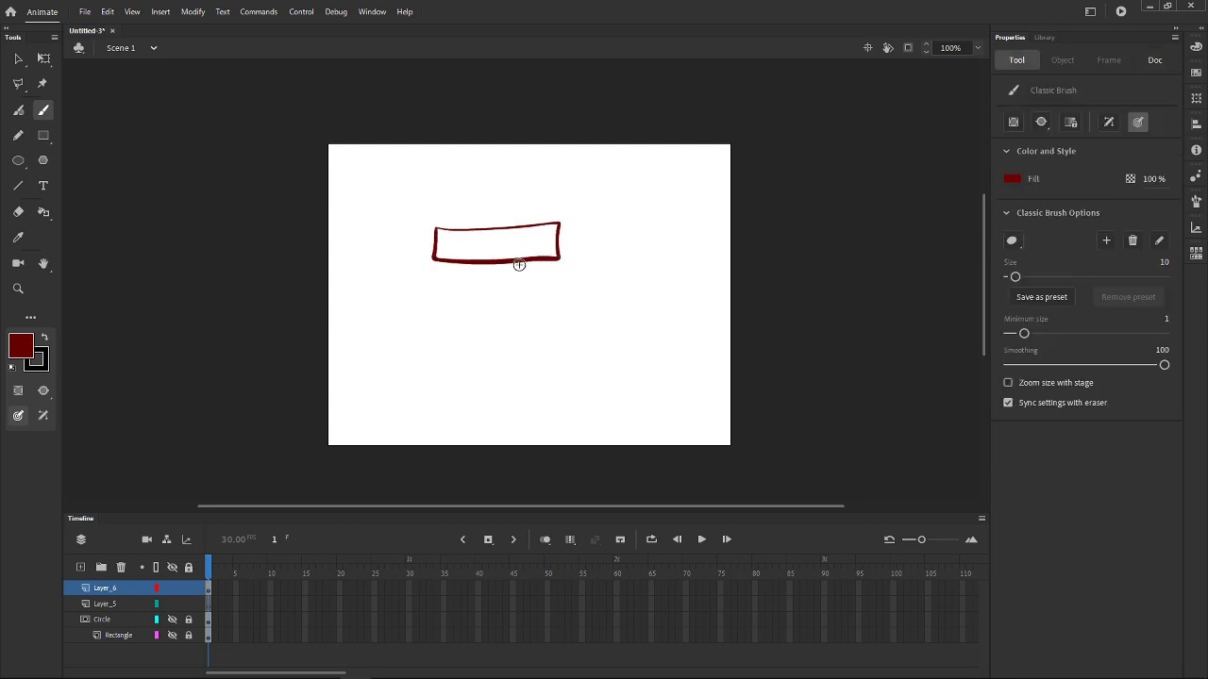
mouse_move(507, 272)
mouse_down()
mouse_move(595, 265)
mouse_move(596, 293)
mouse_move(510, 306)
mouse_move(509, 274)
mouse_move(498, 307)
mouse_move(410, 304)
mouse_move(407, 285)
mouse_move(508, 272)
mouse_up()
mouse_move(469, 319)
mouse_down()
mouse_move(555, 316)
mouse_move(552, 343)
mouse_move(469, 319)
mouse_up()
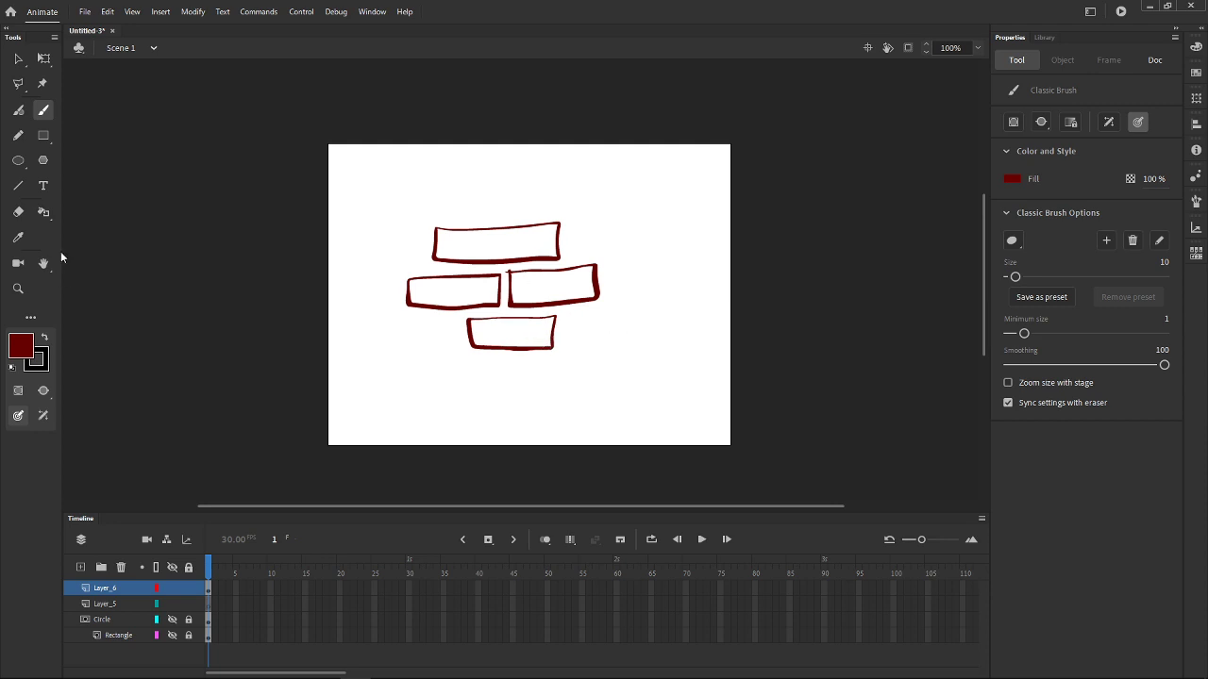
Step: Fill all four brick outlines with a brighter red than their outlines, using the Paint Bucket
click(44, 340)
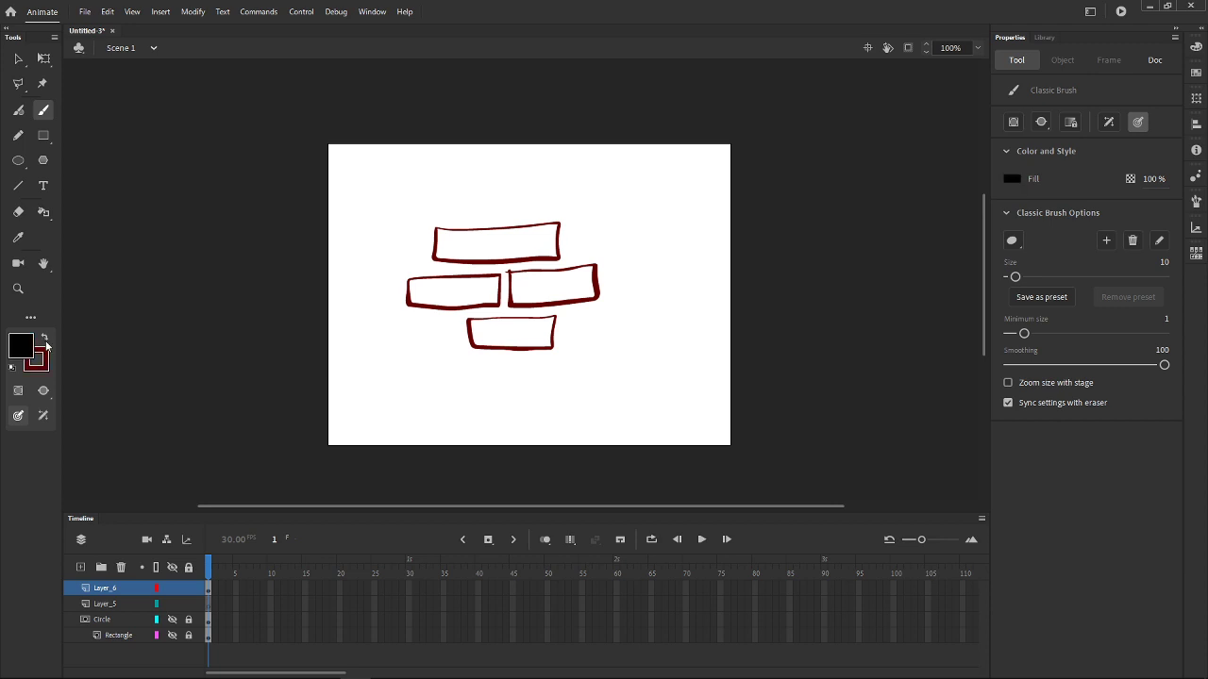
click(34, 347)
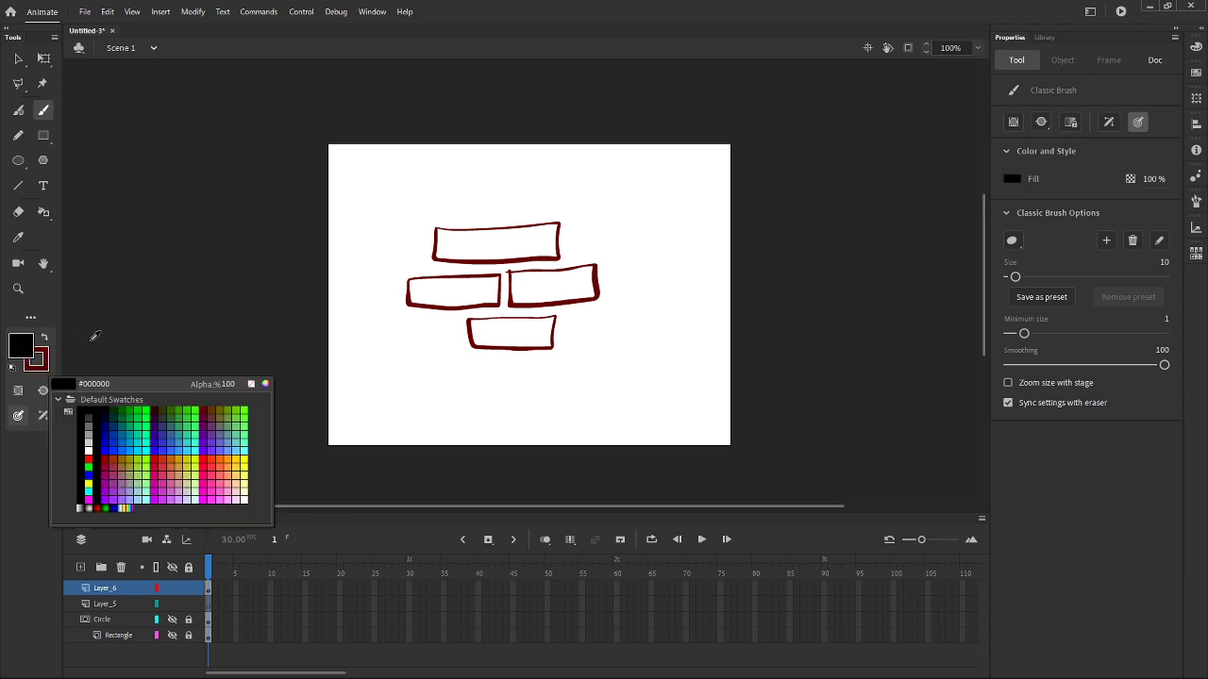
click(112, 451)
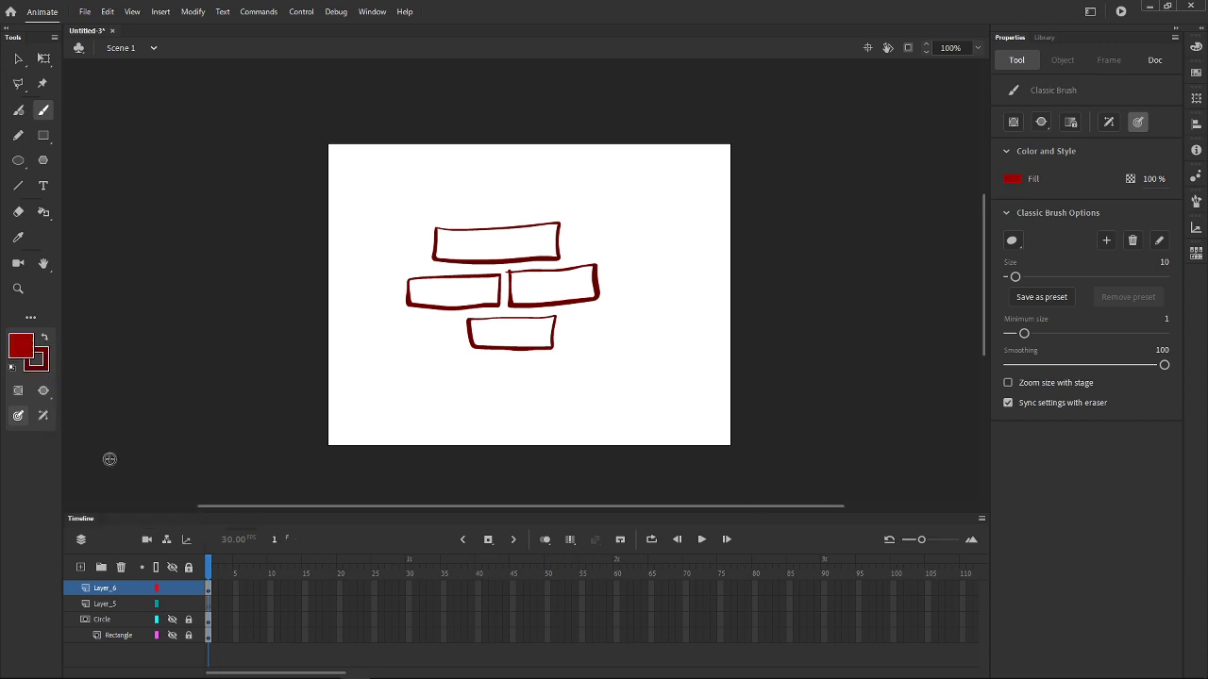
click(43, 212)
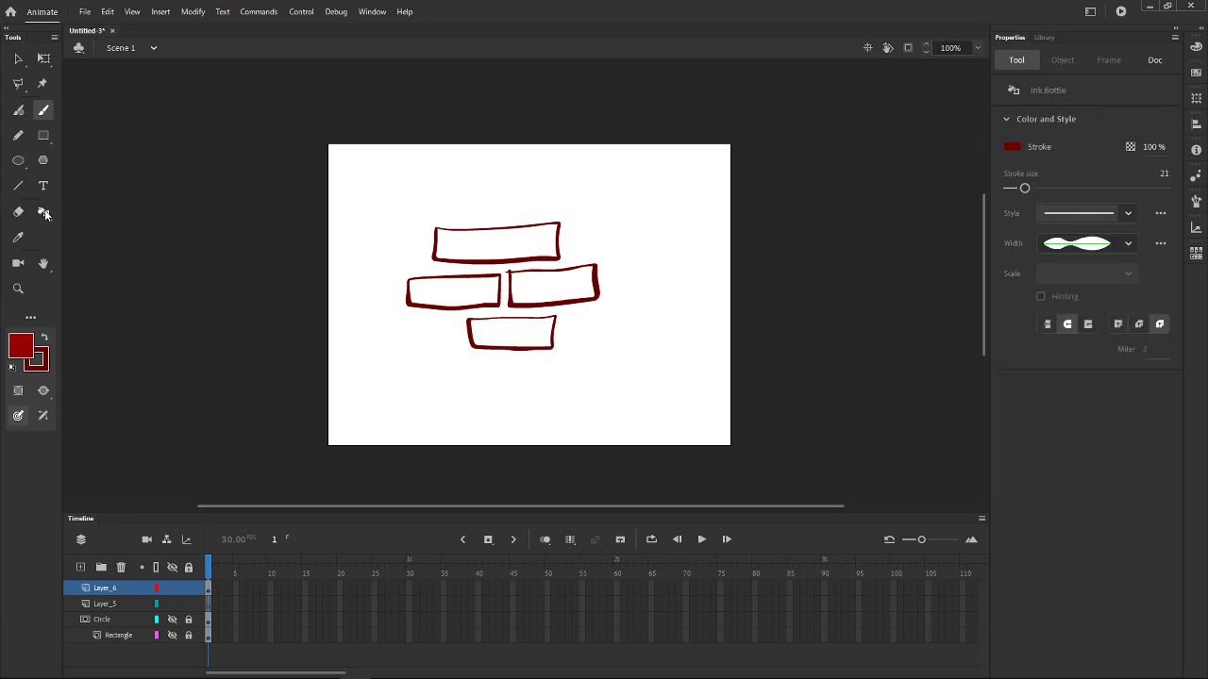
click(87, 213)
click(540, 258)
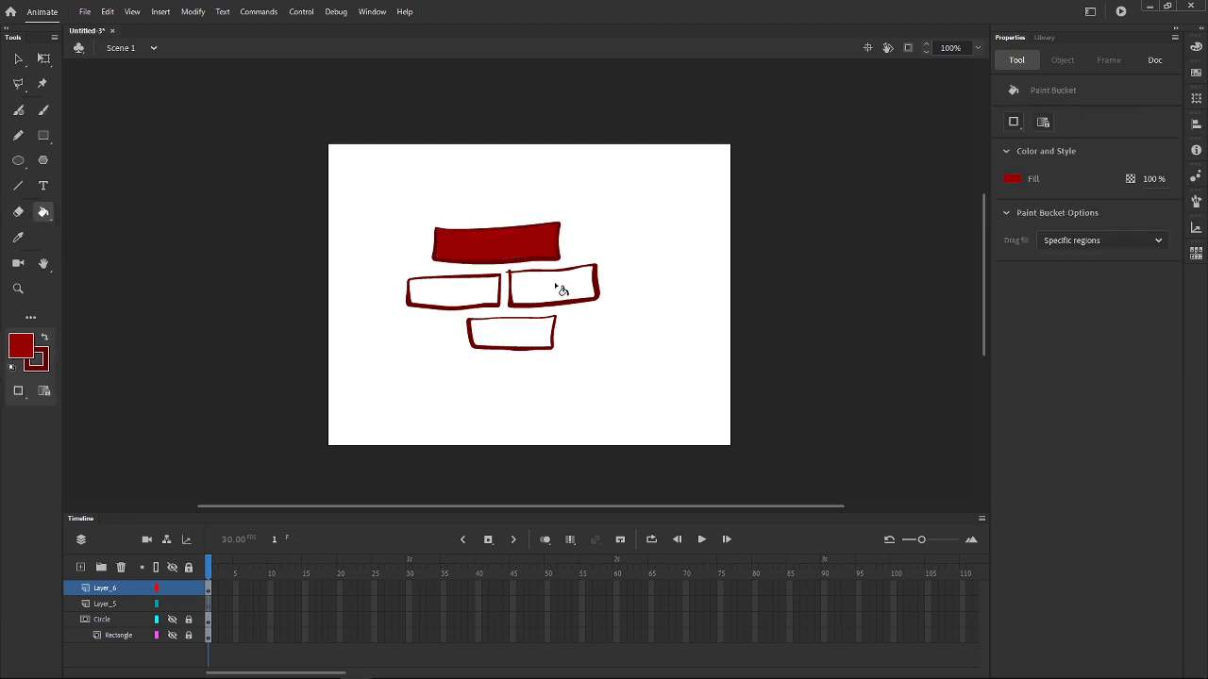
click(561, 288)
click(466, 304)
click(506, 327)
Step: Convert the four bricks together into a movie clip symbol named bricks, and move it slightly lower and to the right
key(v)
drag(632, 185, 368, 393)
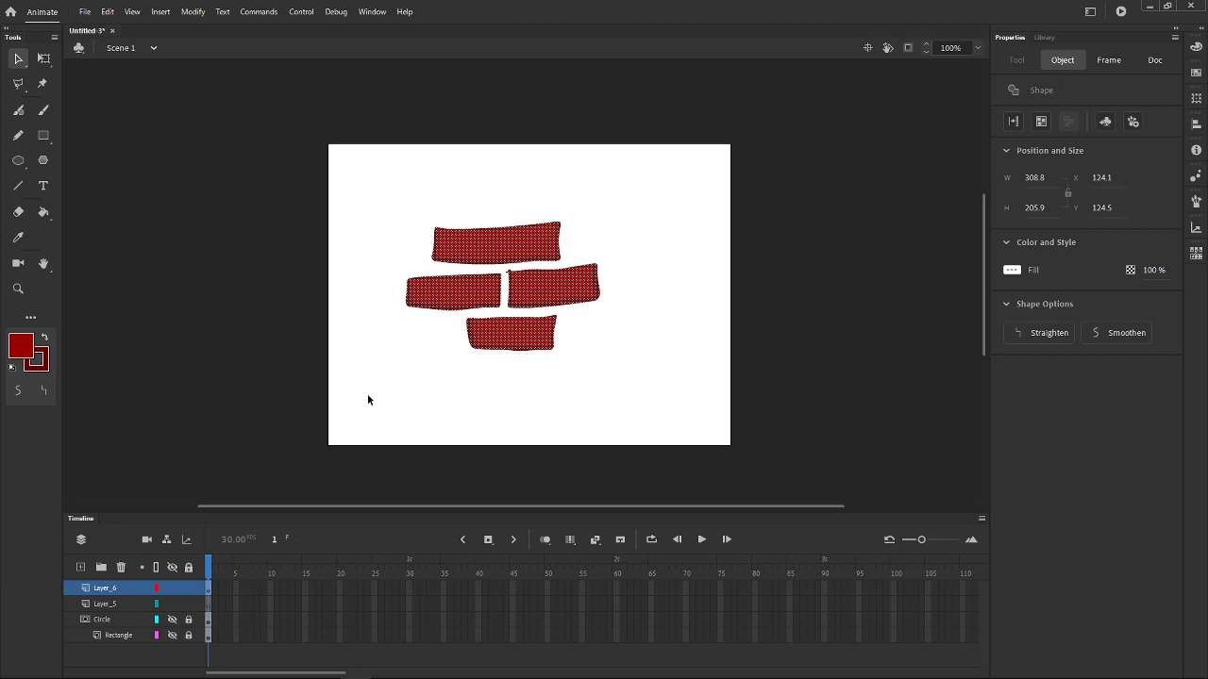
click(193, 11)
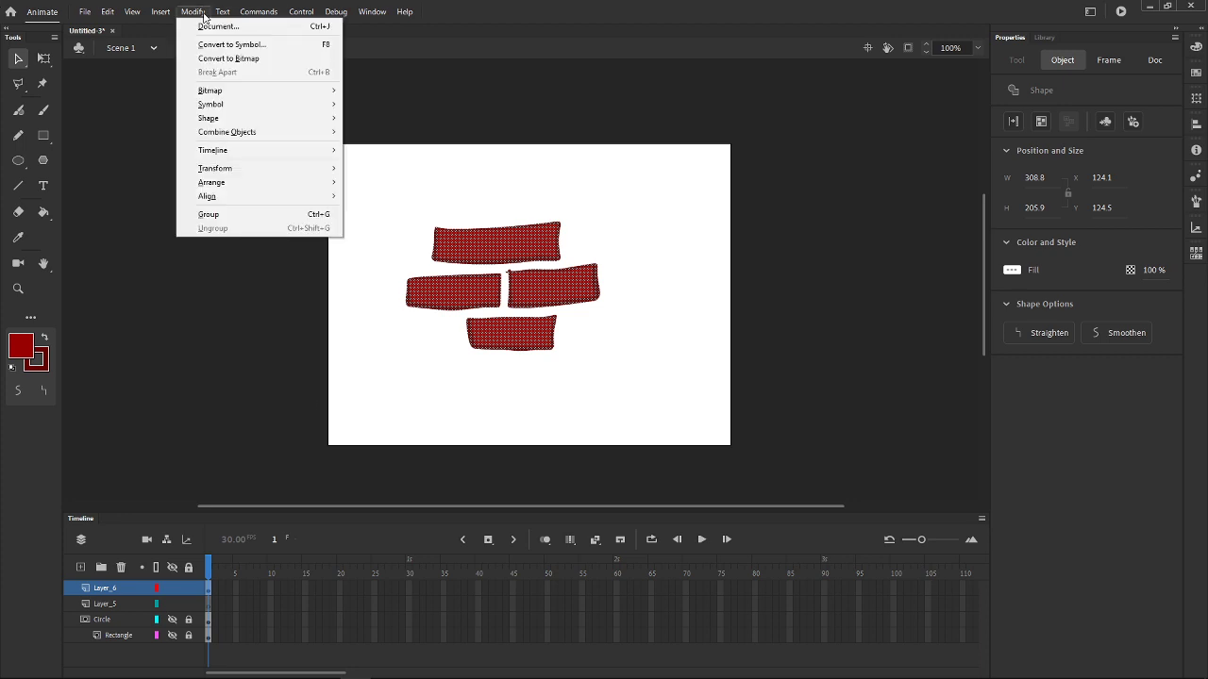
click(237, 44)
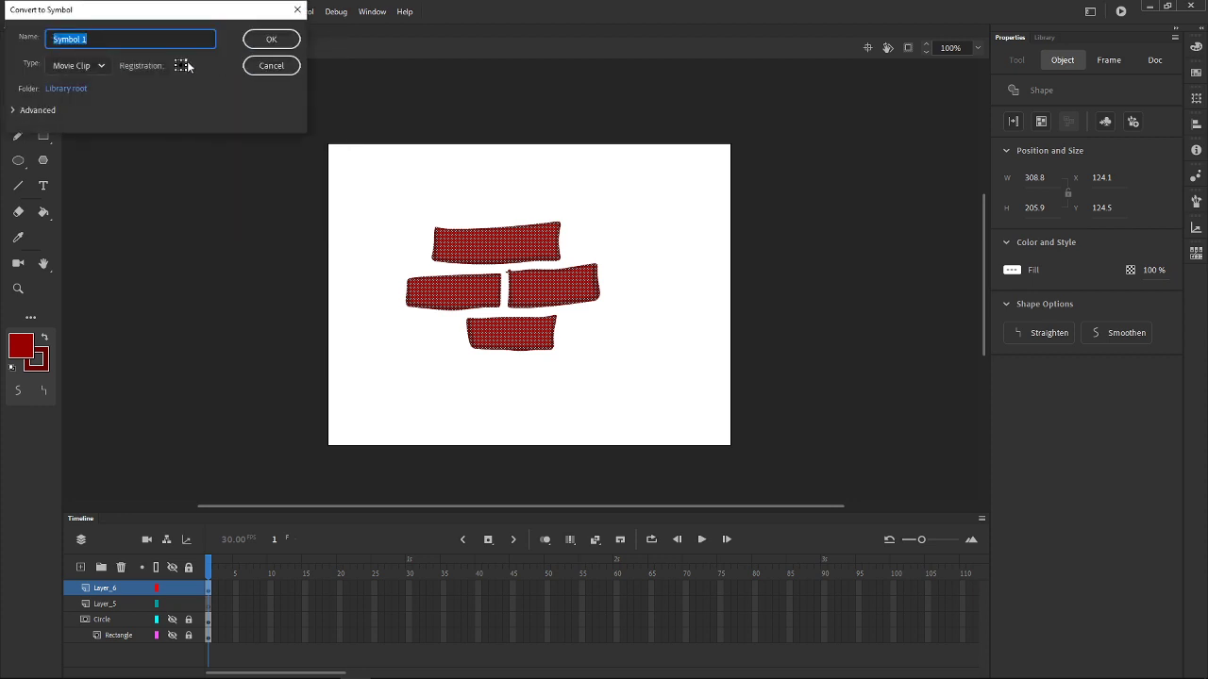
text(bricks)
click(271, 39)
drag(533, 271, 624, 303)
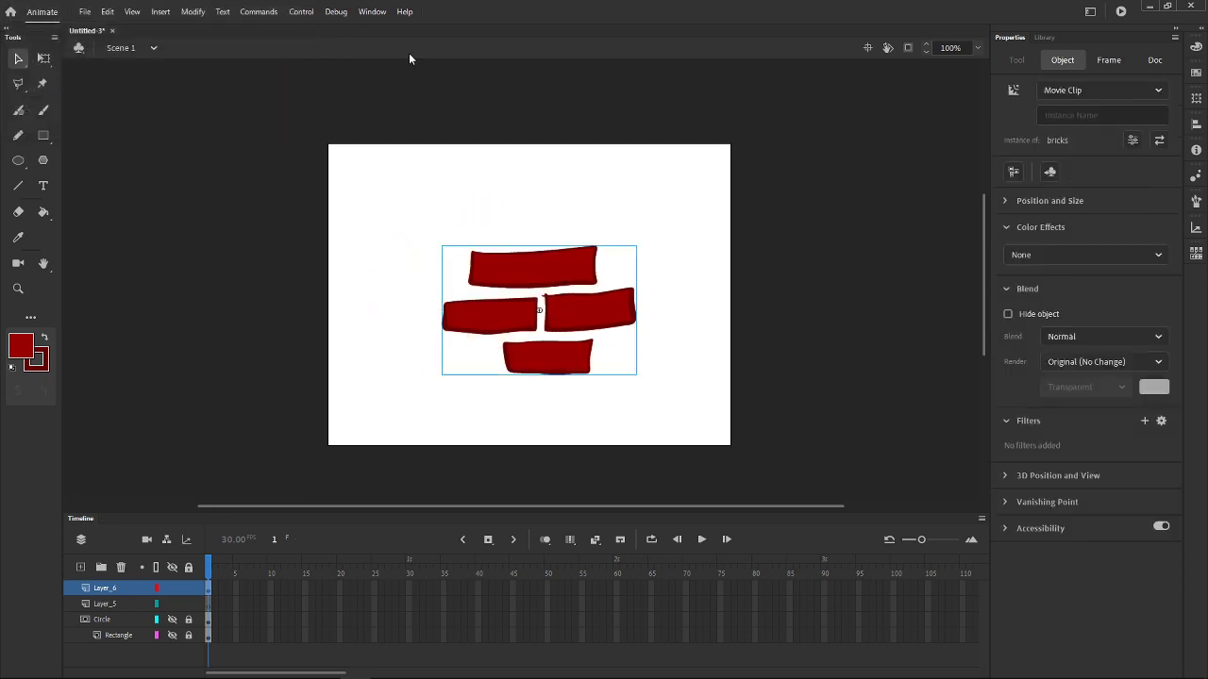
Step: Place two more instances of the bricks symbol from the library, one above the other along the stage's right edge
click(373, 12)
click(407, 151)
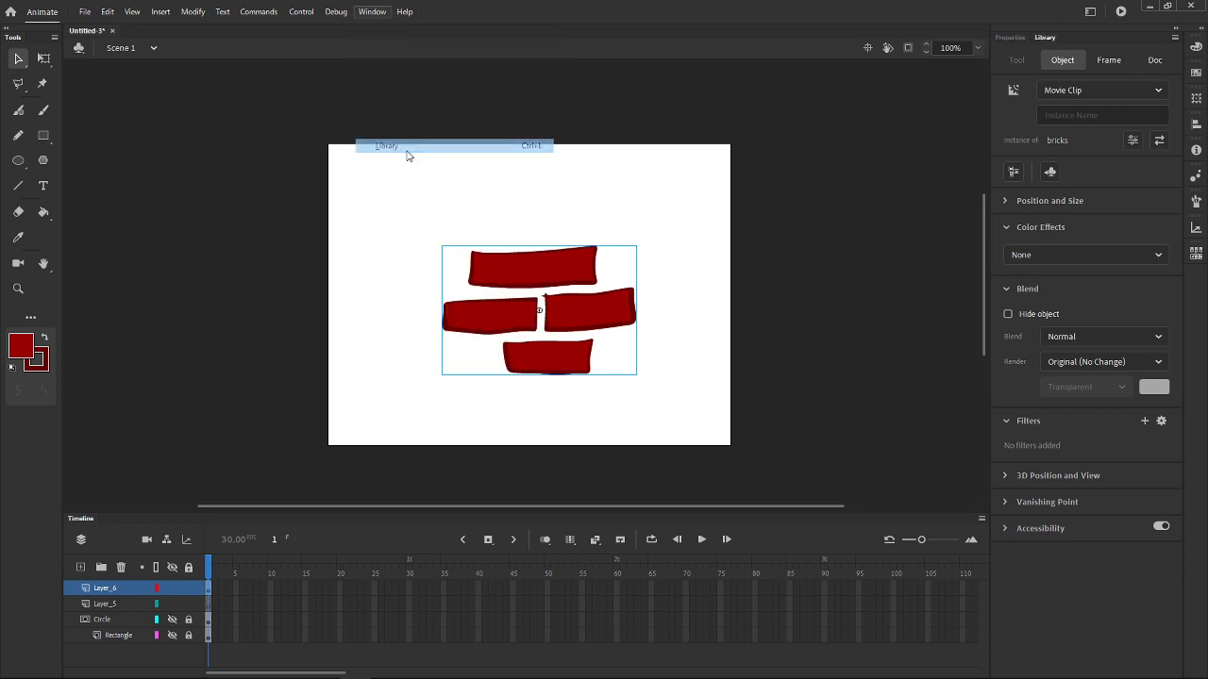
click(1022, 227)
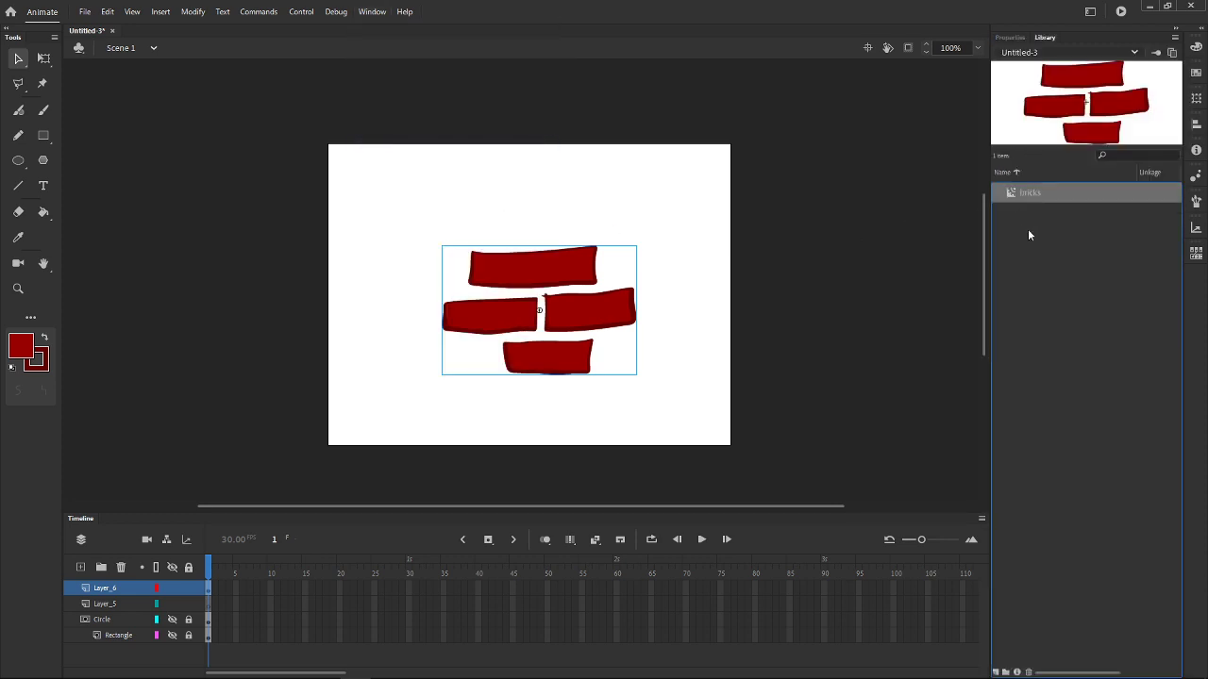
click(1029, 193)
drag(1019, 196, 710, 187)
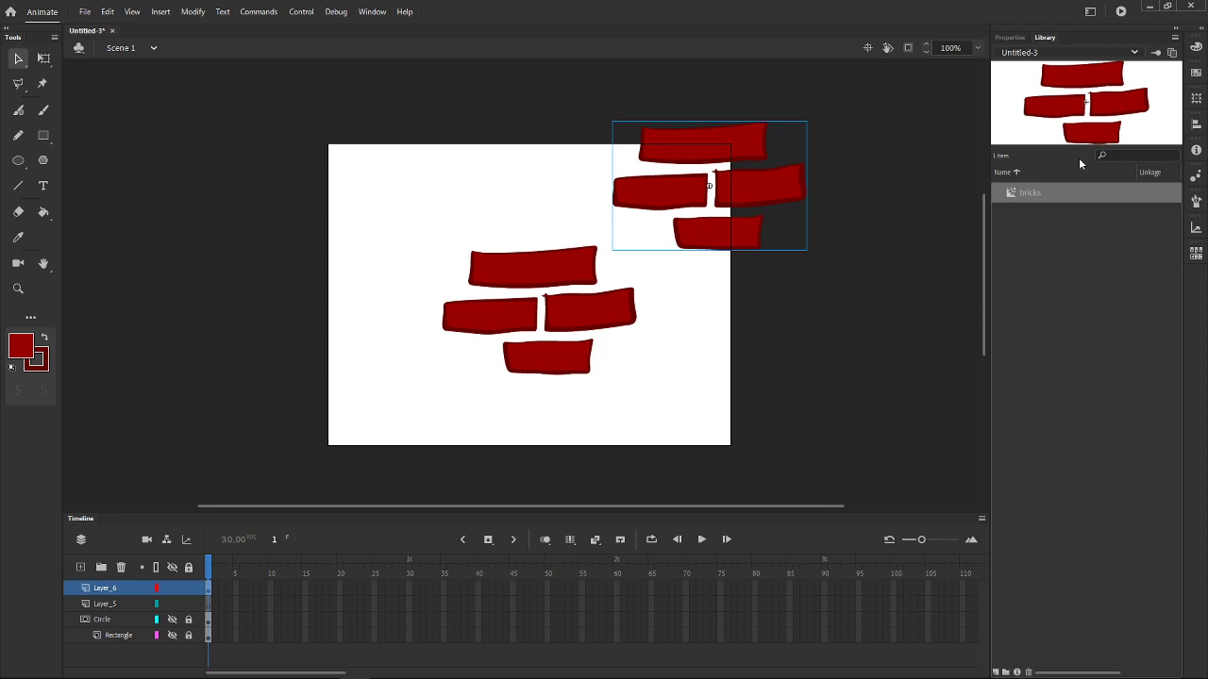
drag(1053, 195, 673, 349)
drag(698, 212, 705, 302)
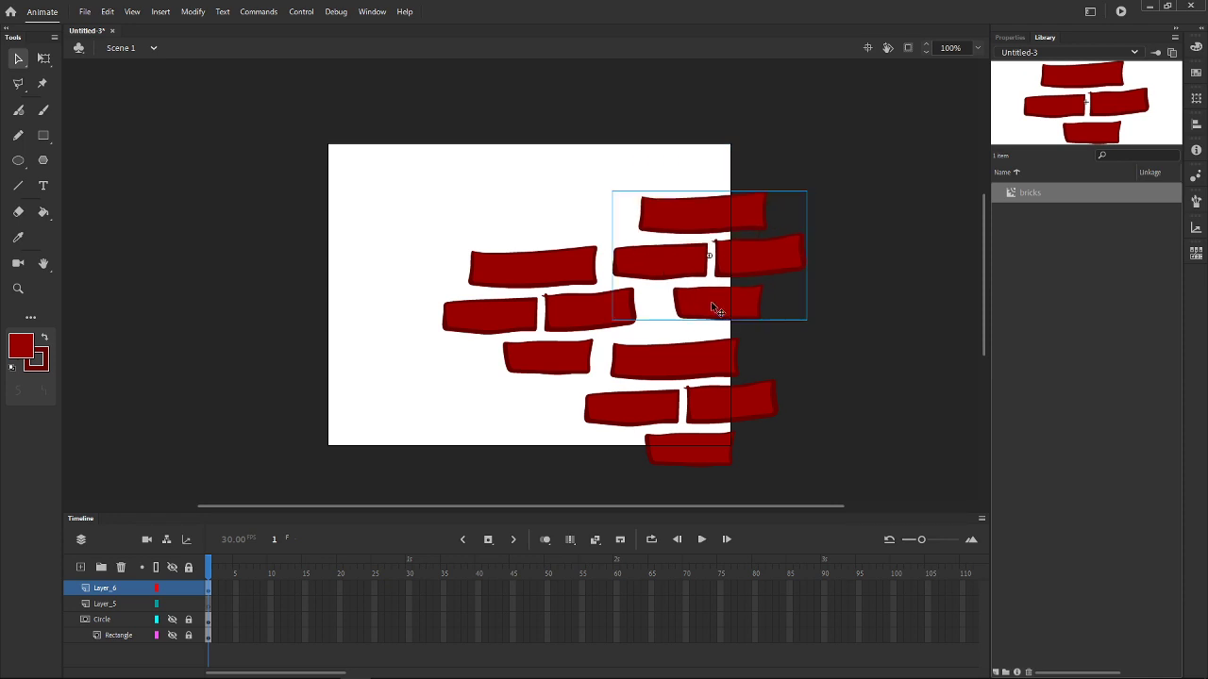
Step: Edit the bricks symbol by painting thin dark red cracks on each brick with the Classic Brush, and return to Scene 1
double_click(510, 285)
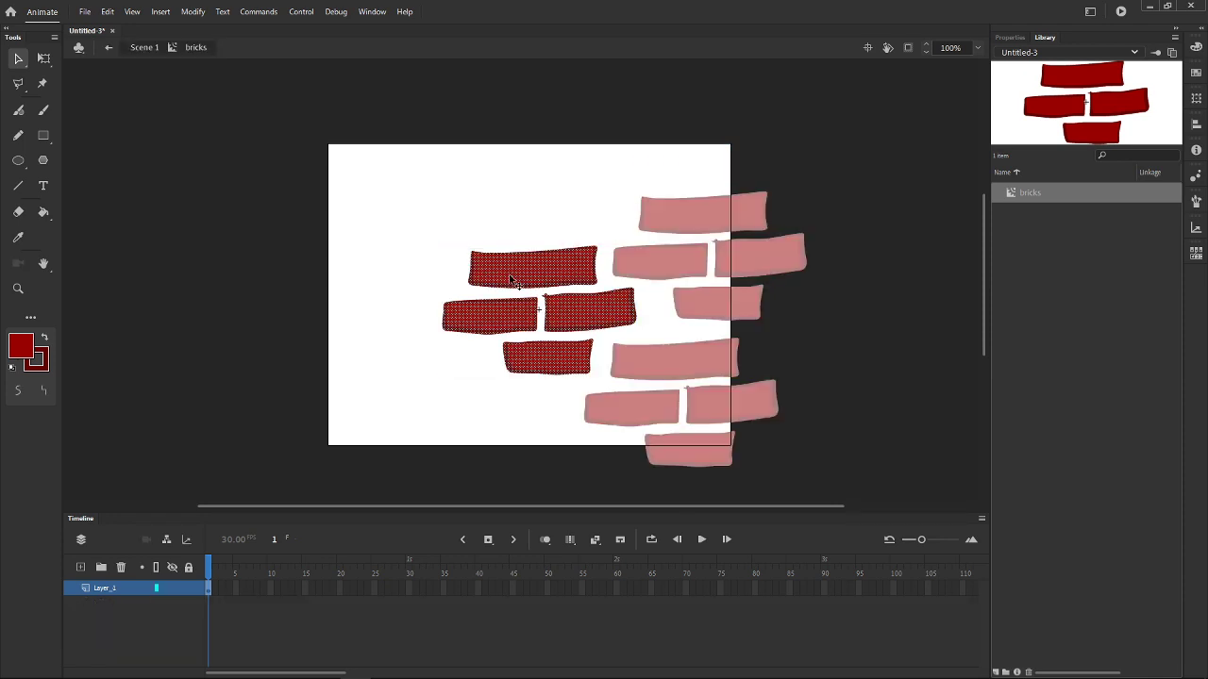
click(488, 214)
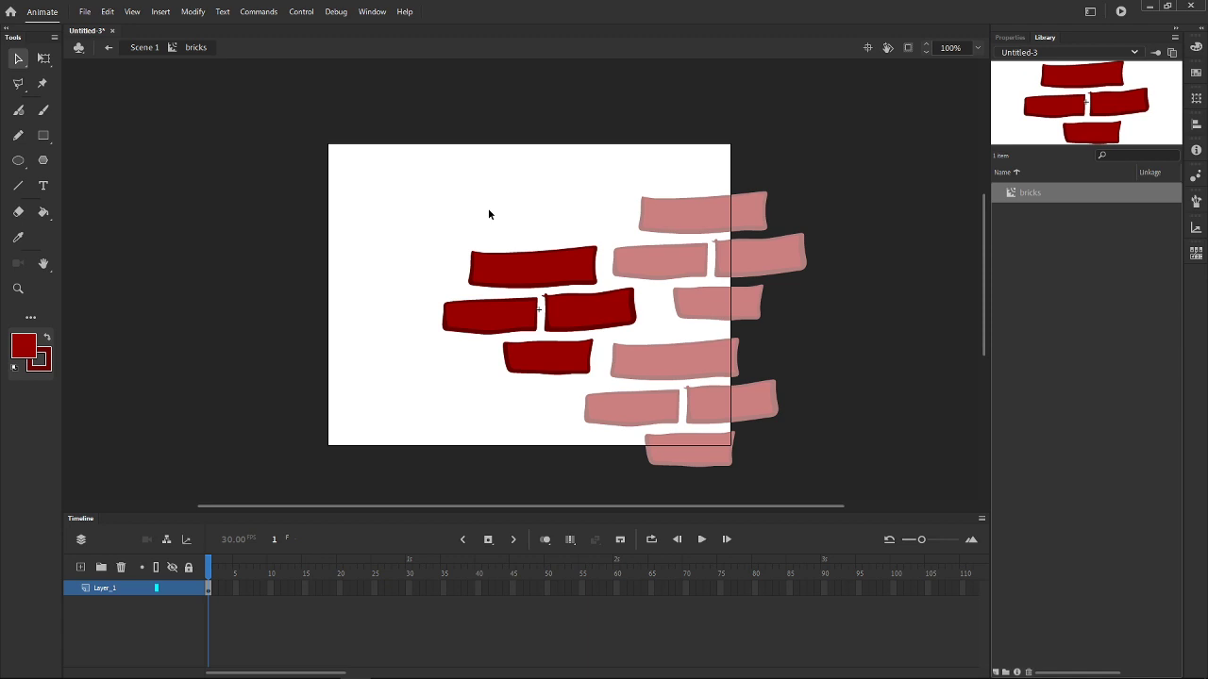
click(44, 112)
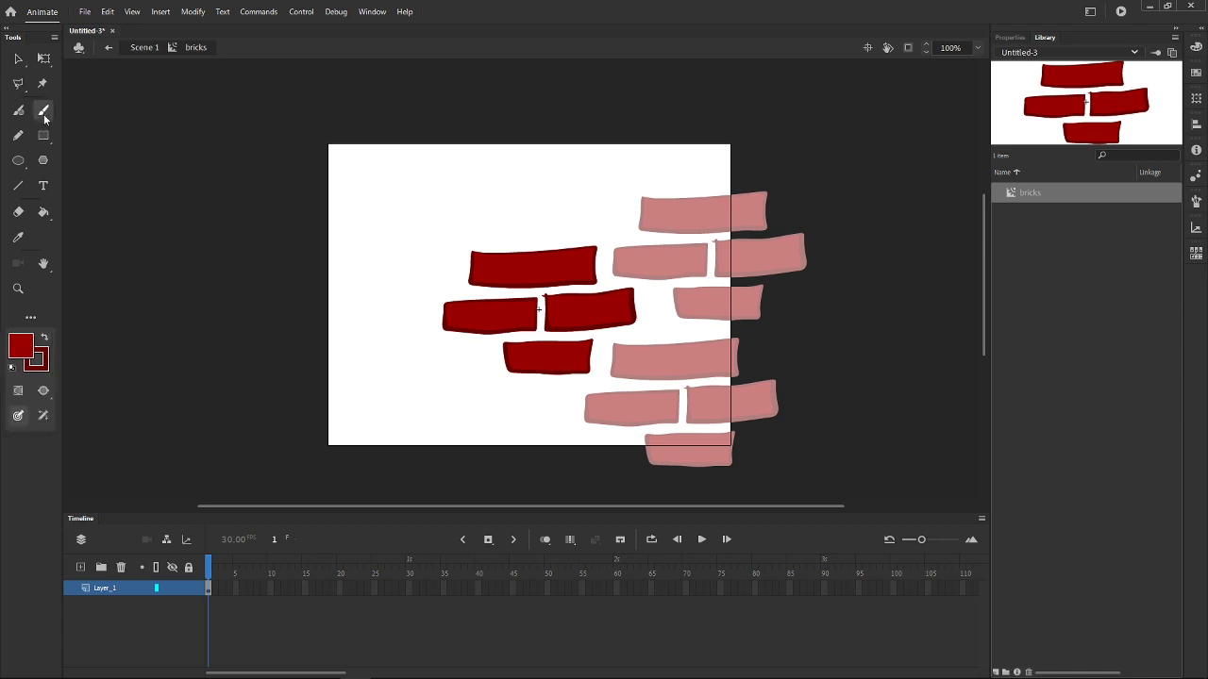
click(42, 339)
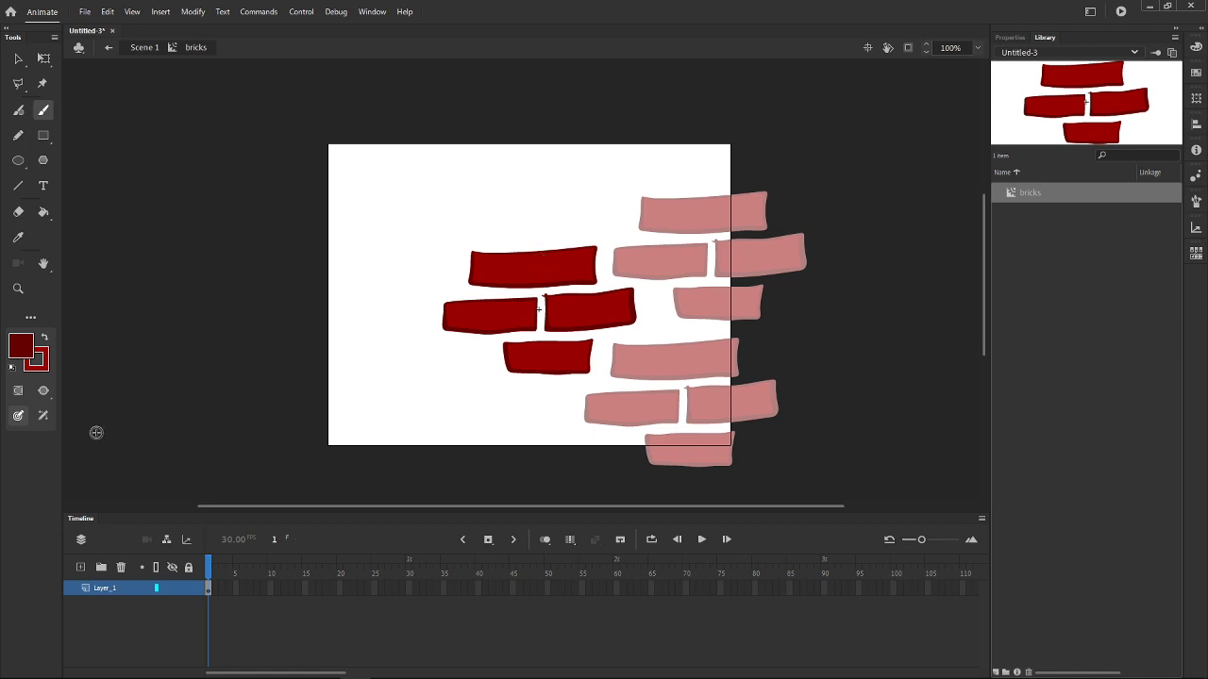
click(45, 393)
click(94, 392)
mouse_move(523, 269)
mouse_down()
mouse_move(505, 271)
mouse_move(535, 277)
mouse_up()
drag(474, 320, 499, 322)
click(18, 60)
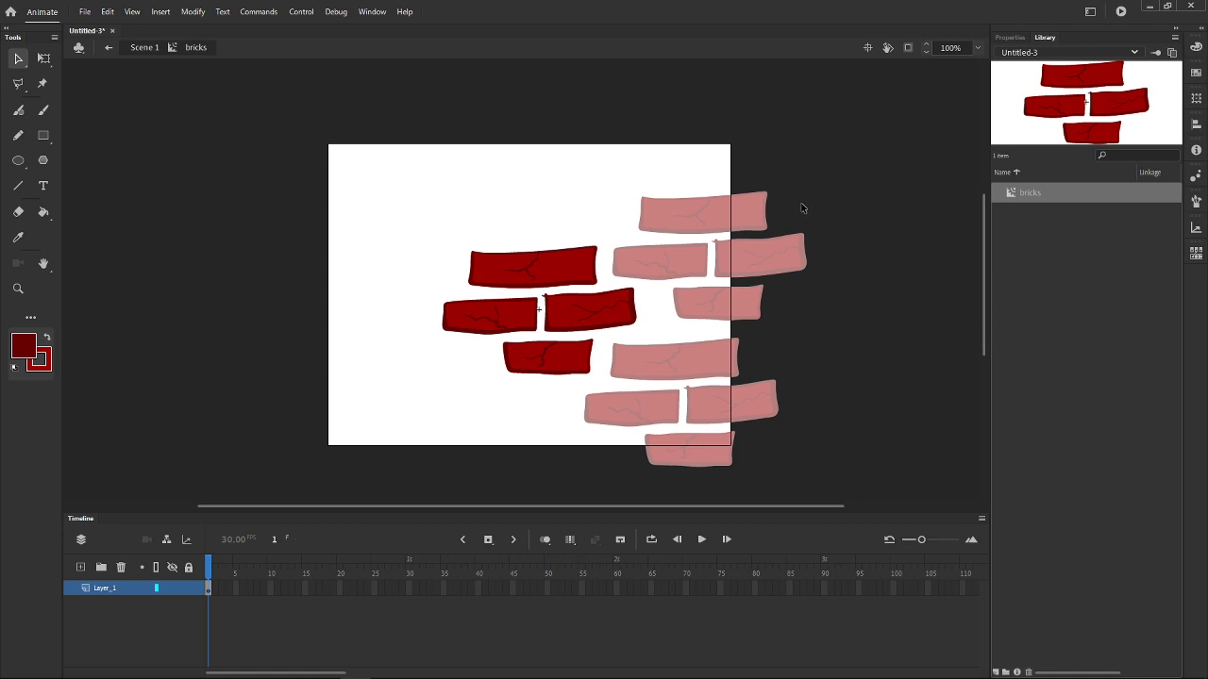
double_click(559, 202)
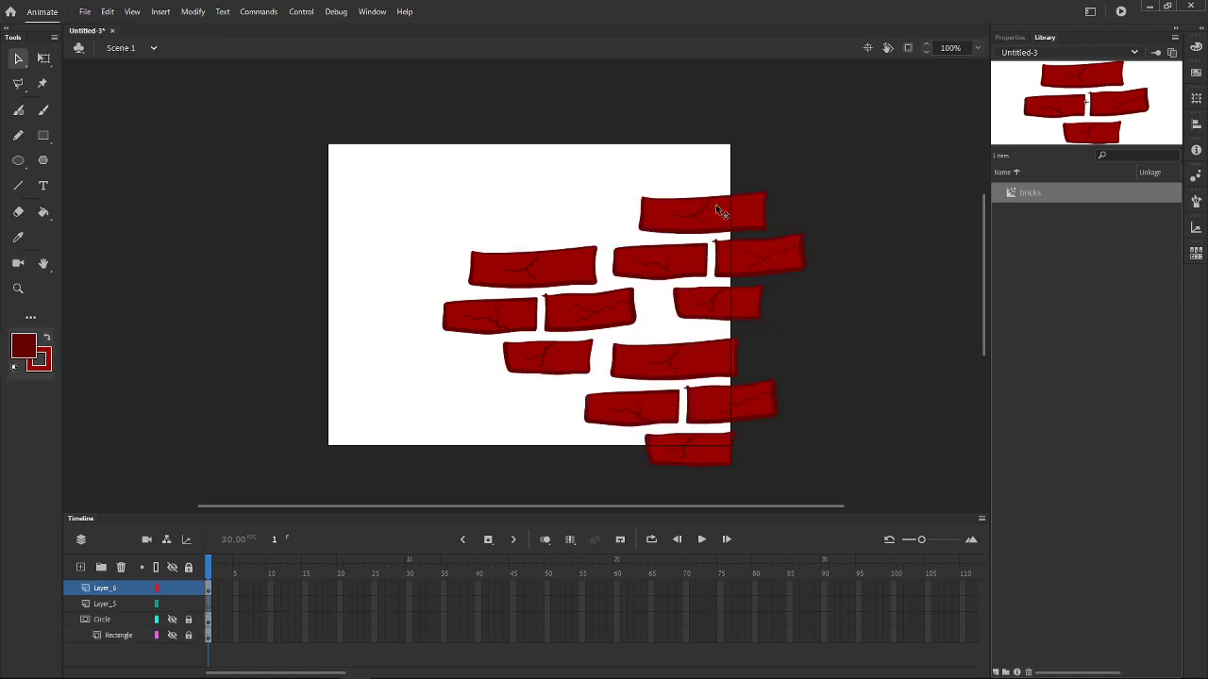
Step: Duplicate the bricks instances across the stage's left side and below it to build up a staggered brick wall
click(728, 304)
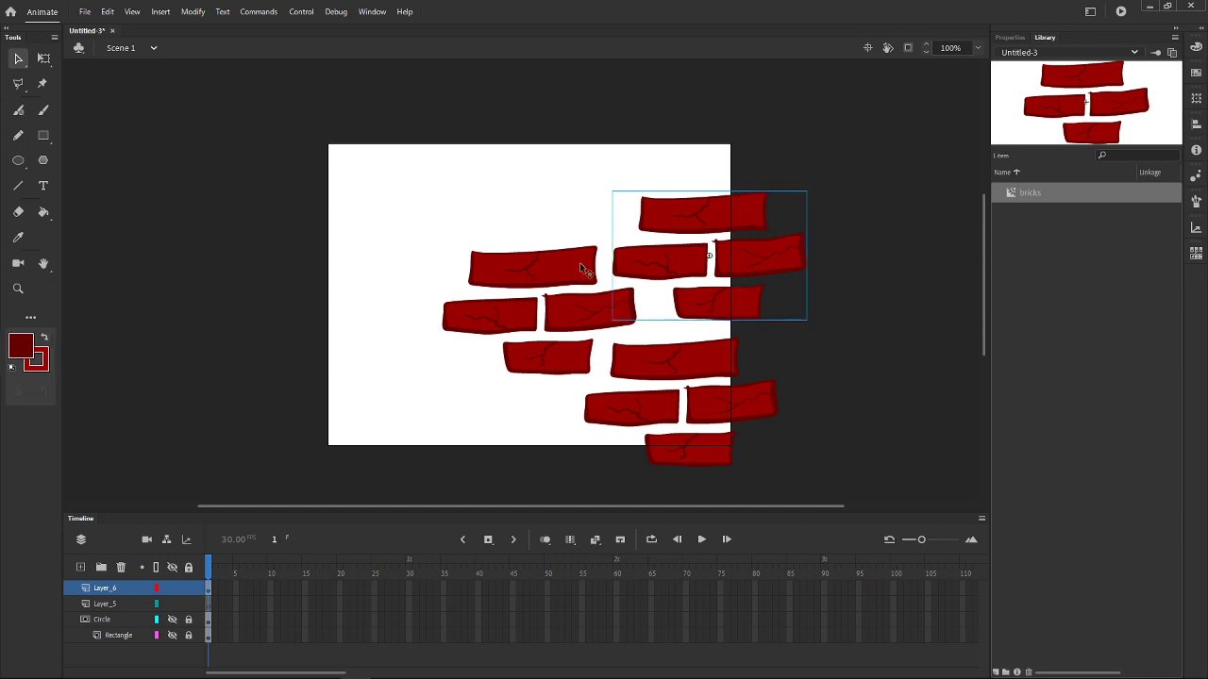
click(700, 362)
click(566, 359)
click(651, 263)
drag(771, 256, 530, 401)
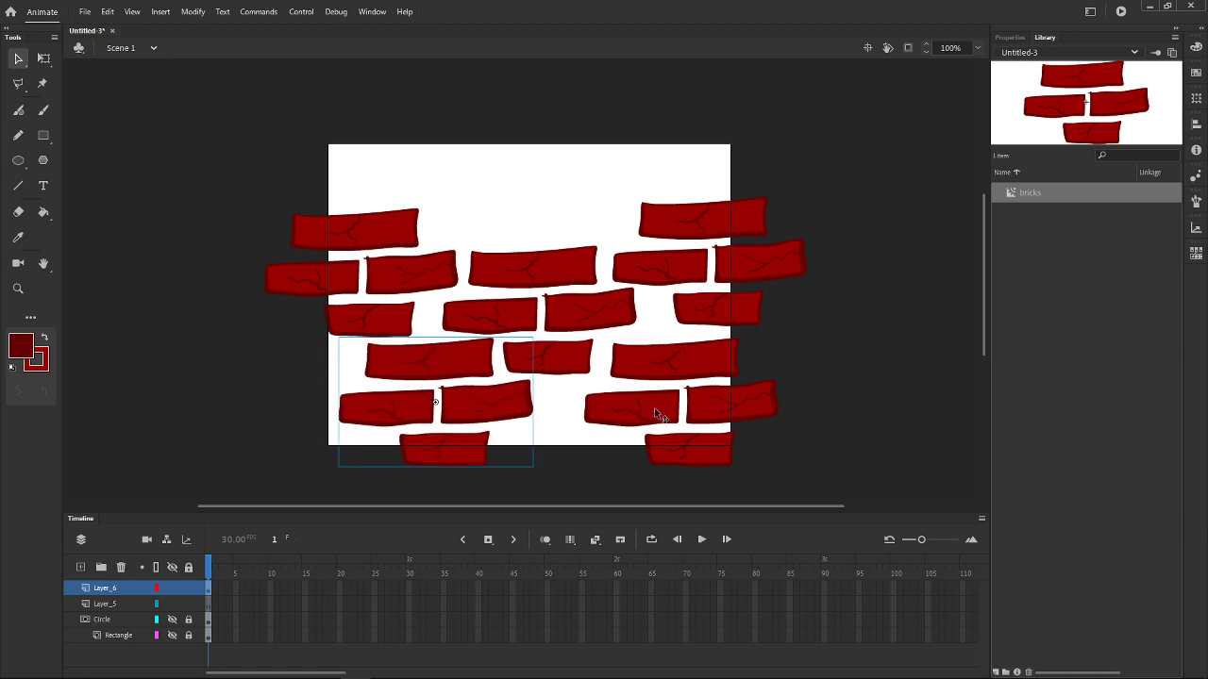
alt+drag(451, 373, 278, 327)
alt+drag(650, 413, 540, 502)
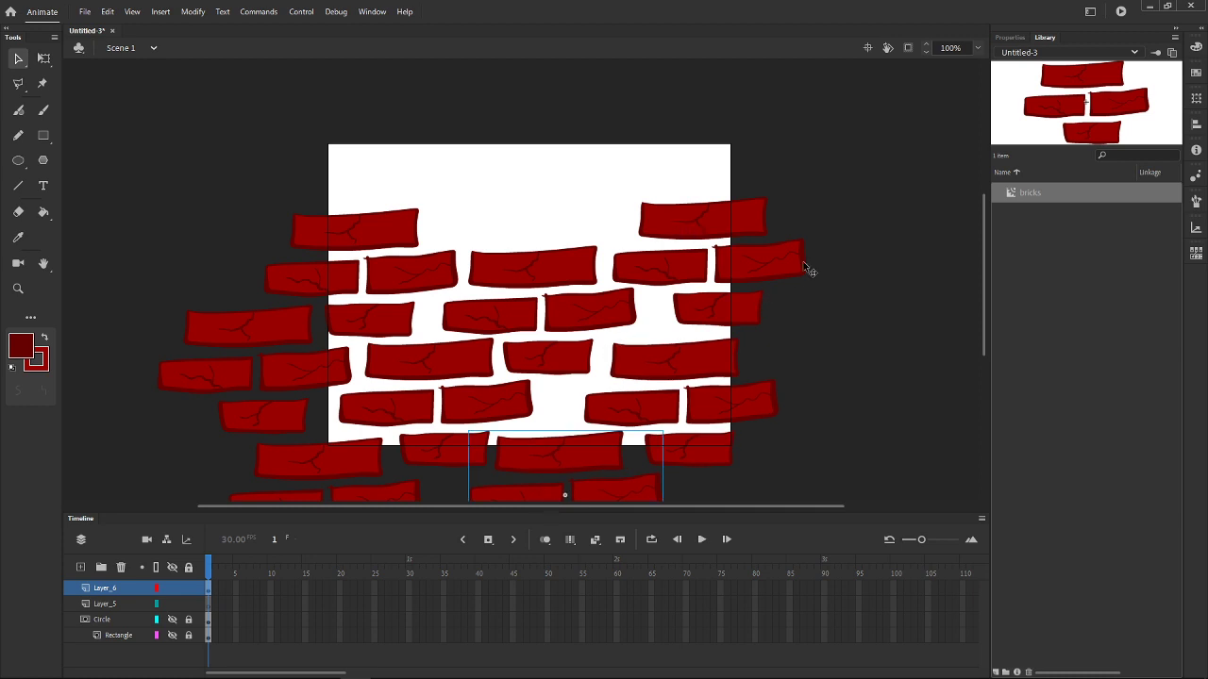
Step: Move all bricks instances up together and scale them down with Free Transform to fit within the stage
drag(872, 160, 70, 502)
drag(481, 370, 535, 274)
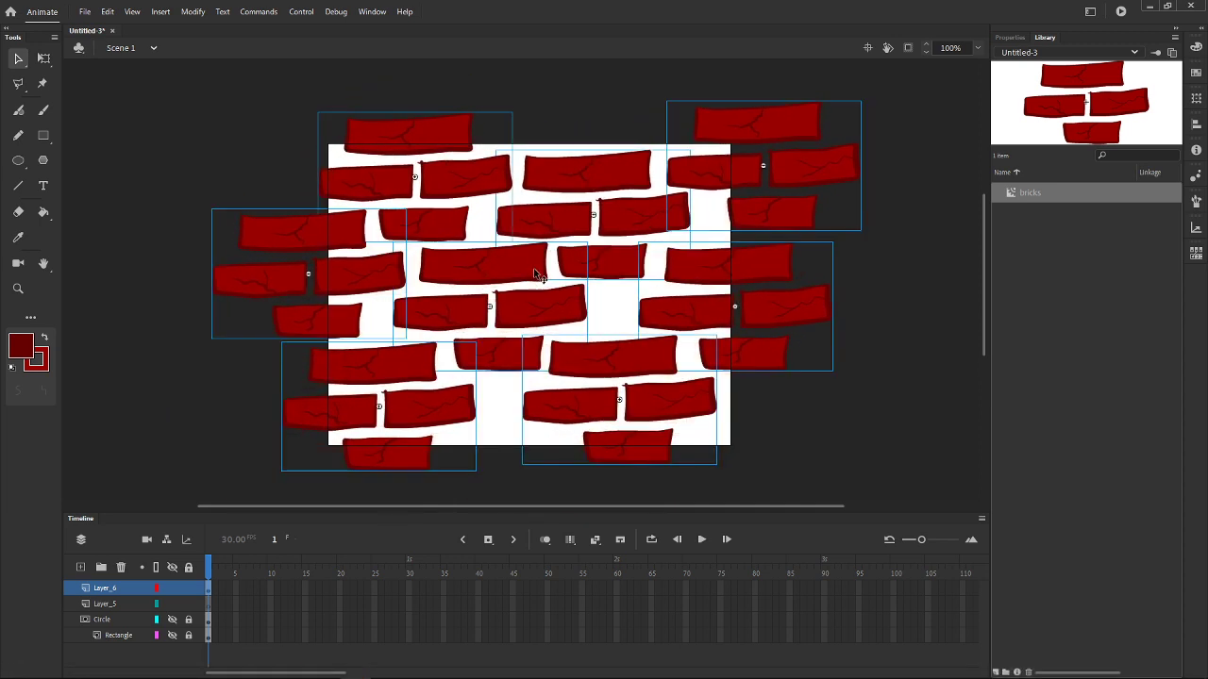
click(45, 60)
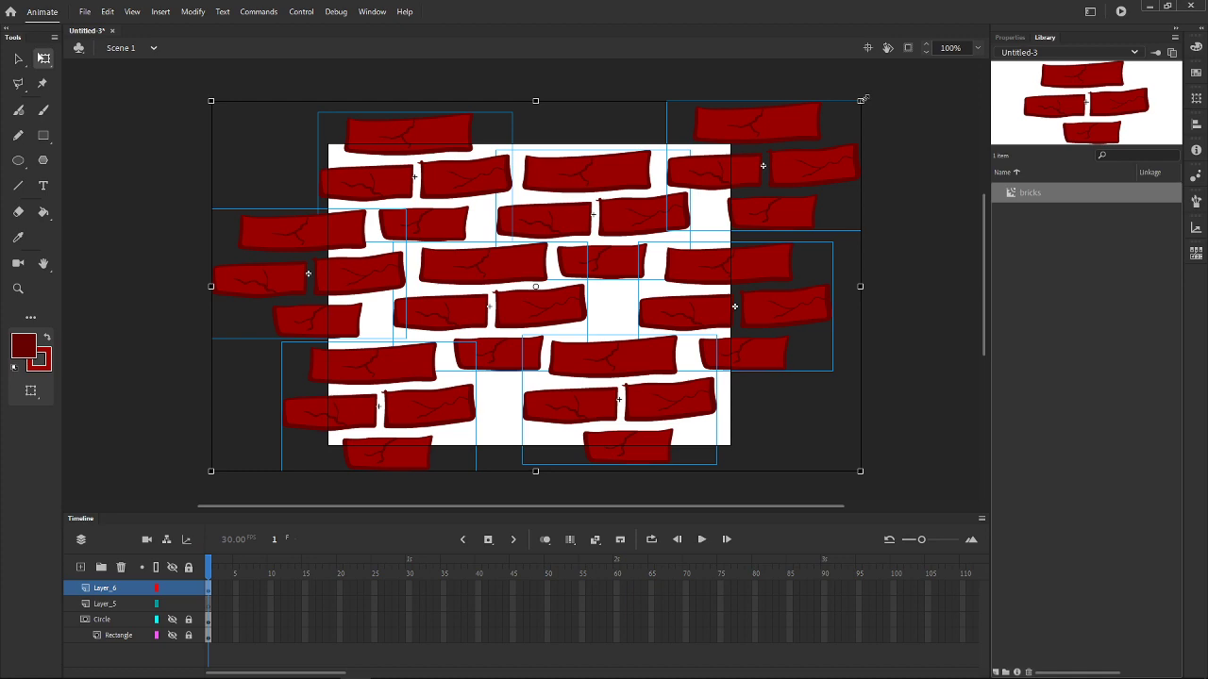
drag(860, 101, 743, 177)
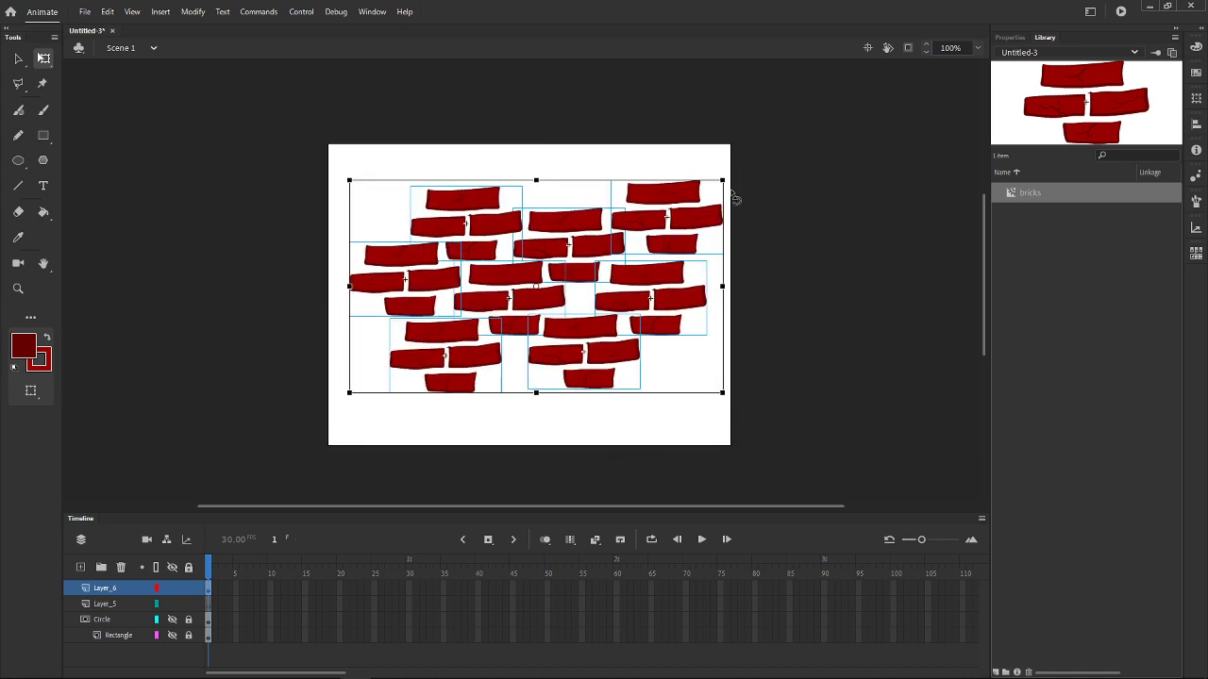
drag(709, 215, 697, 222)
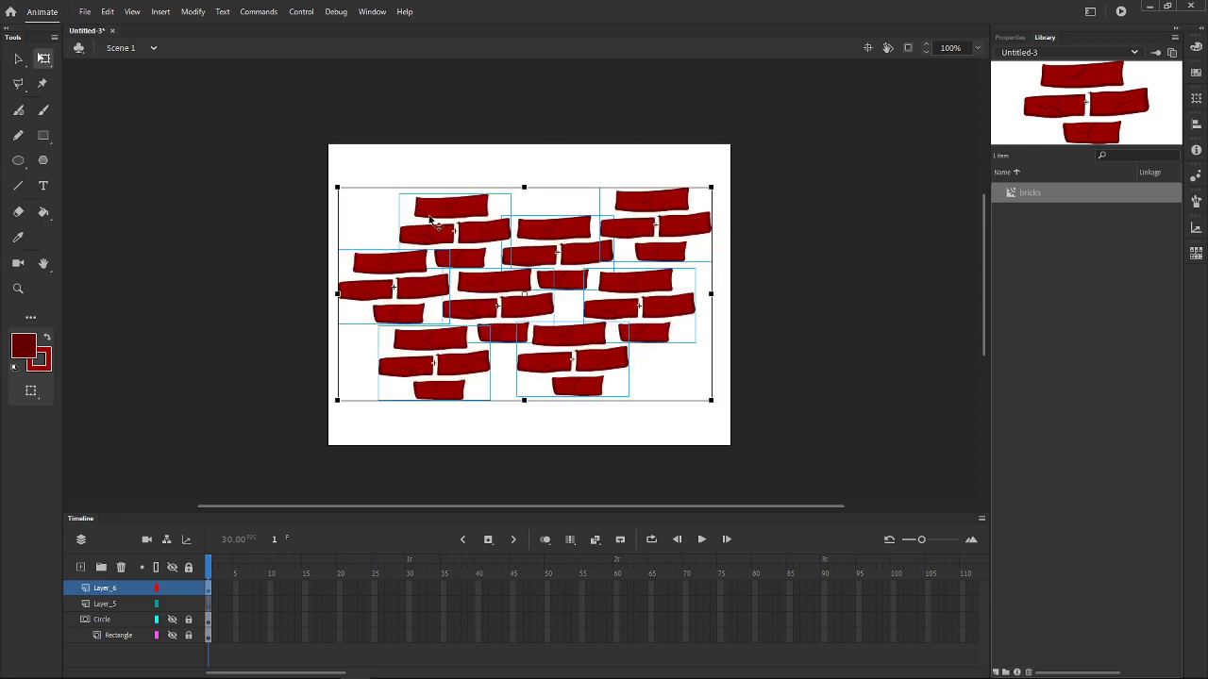
Step: Rename Layer_6 as brickwall
double_click(111, 588)
text(br)
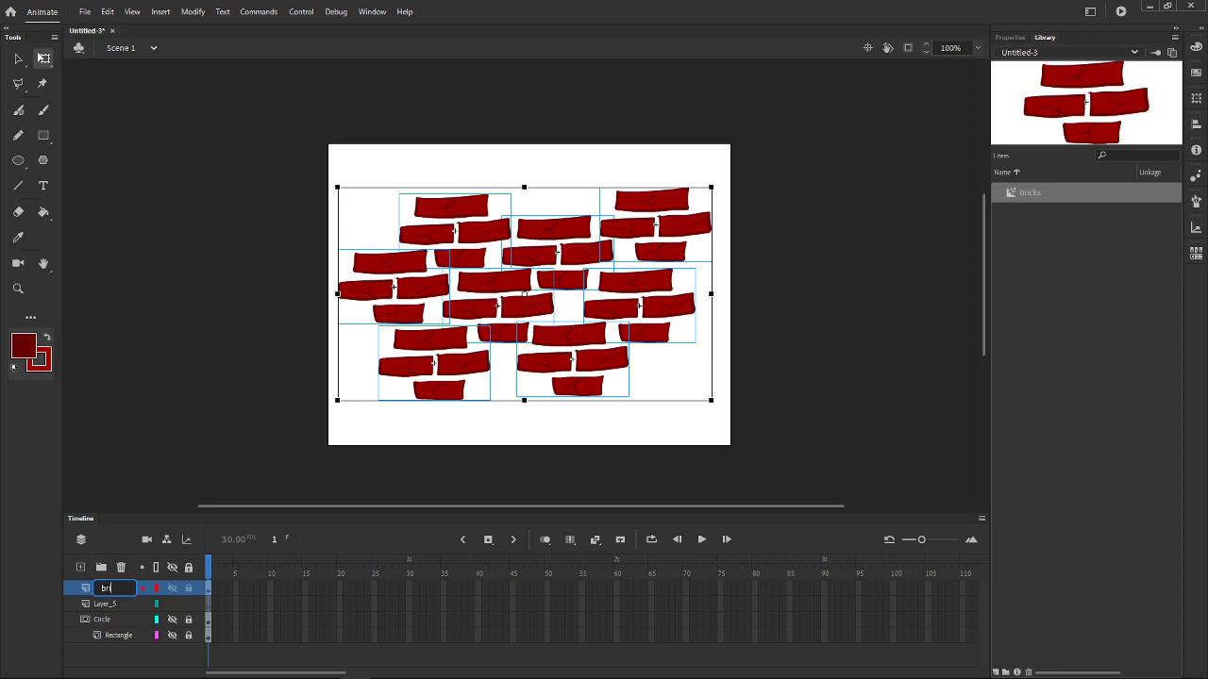
key(Return)
click(221, 330)
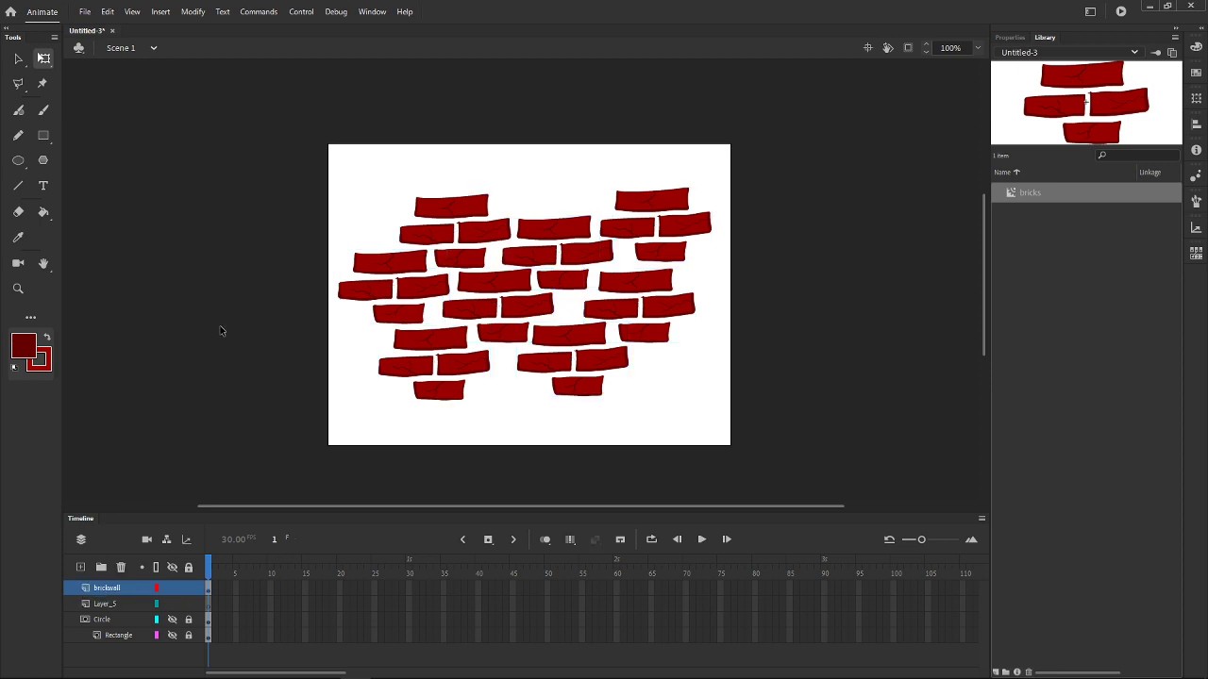
Step: Draw a grey #999999 rectangle with a dark red outline on the brickwall layer, enclosing all the bricks
key(r)
click(45, 342)
click(30, 351)
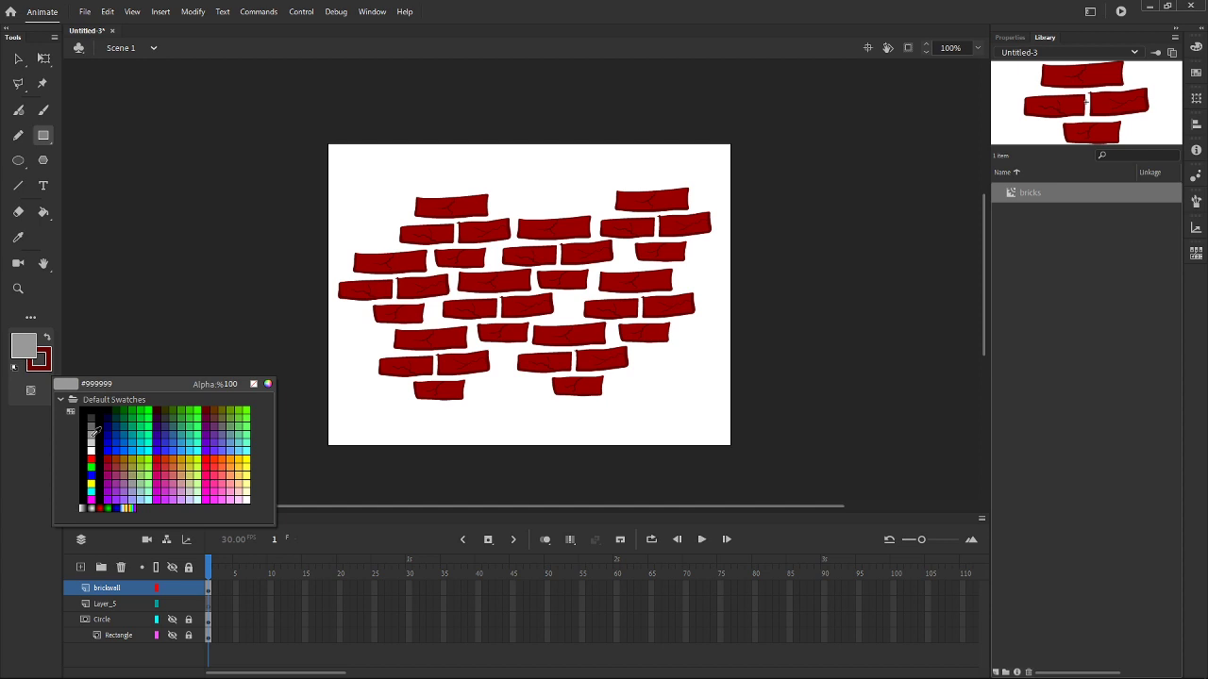
click(92, 434)
mouse_move(337, 178)
mouse_down()
mouse_move(415, 331)
mouse_move(706, 433)
mouse_move(711, 406)
mouse_move(715, 416)
mouse_up()
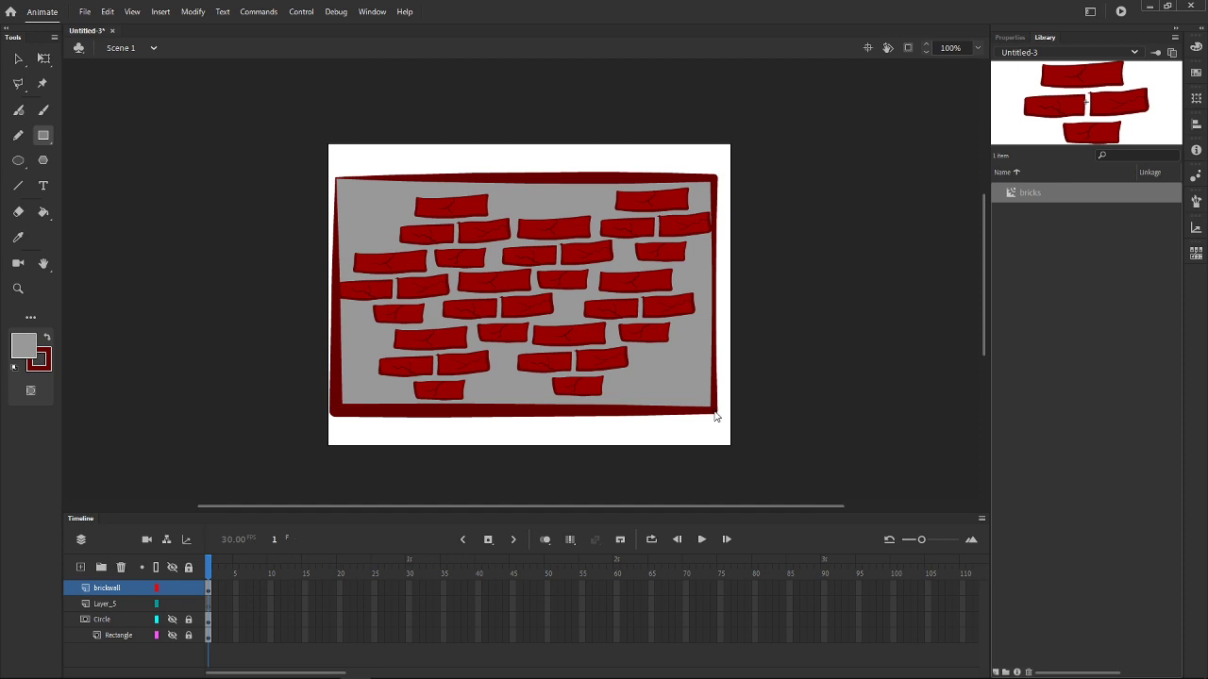
Step: Delete the dark red outline around the grey rectangle, keeping only its fill
click(18, 59)
double_click(339, 328)
key(Delete)
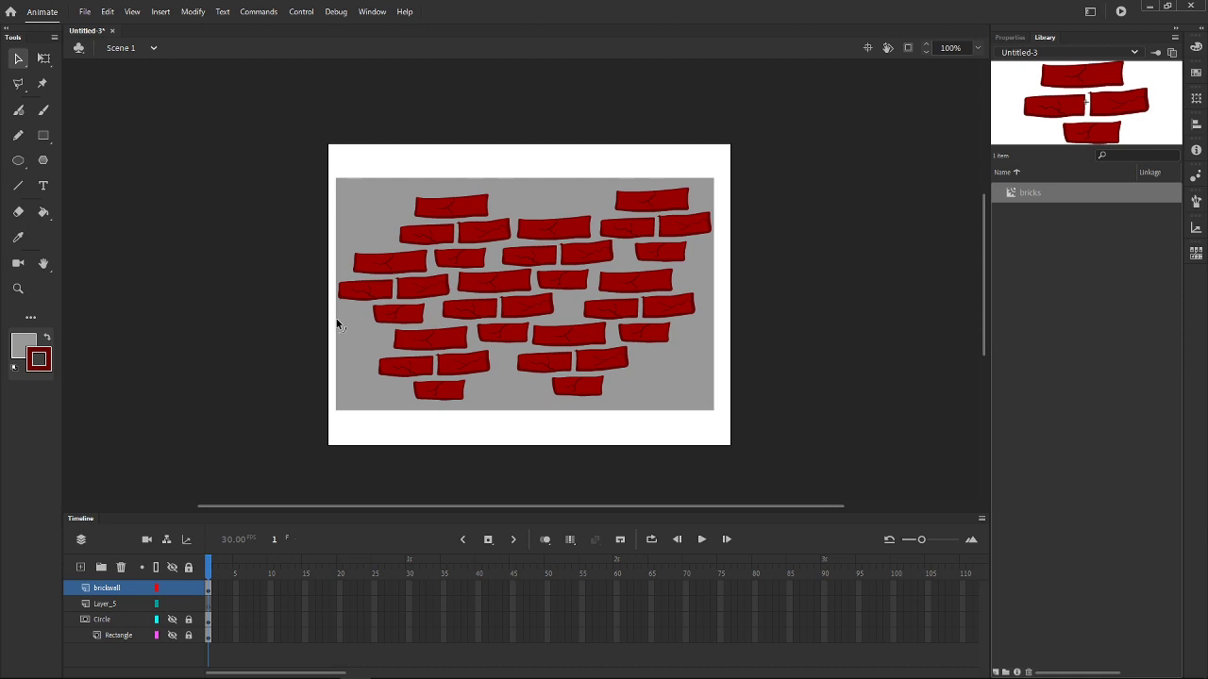
click(701, 367)
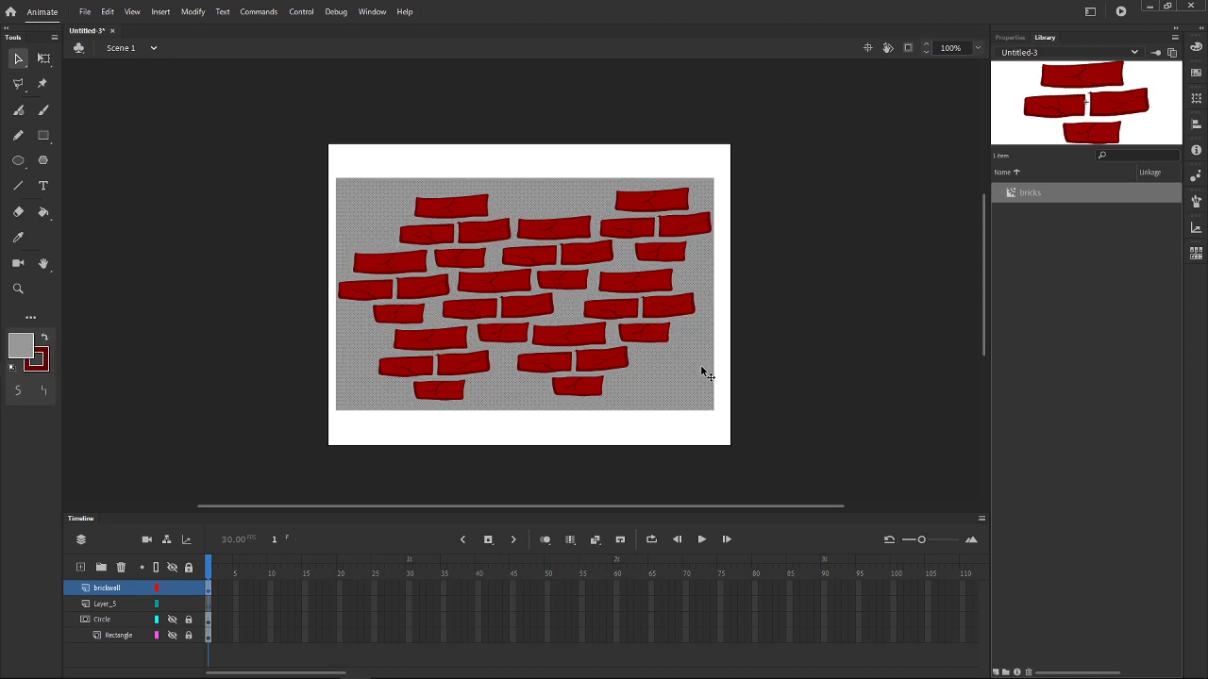
click(782, 364)
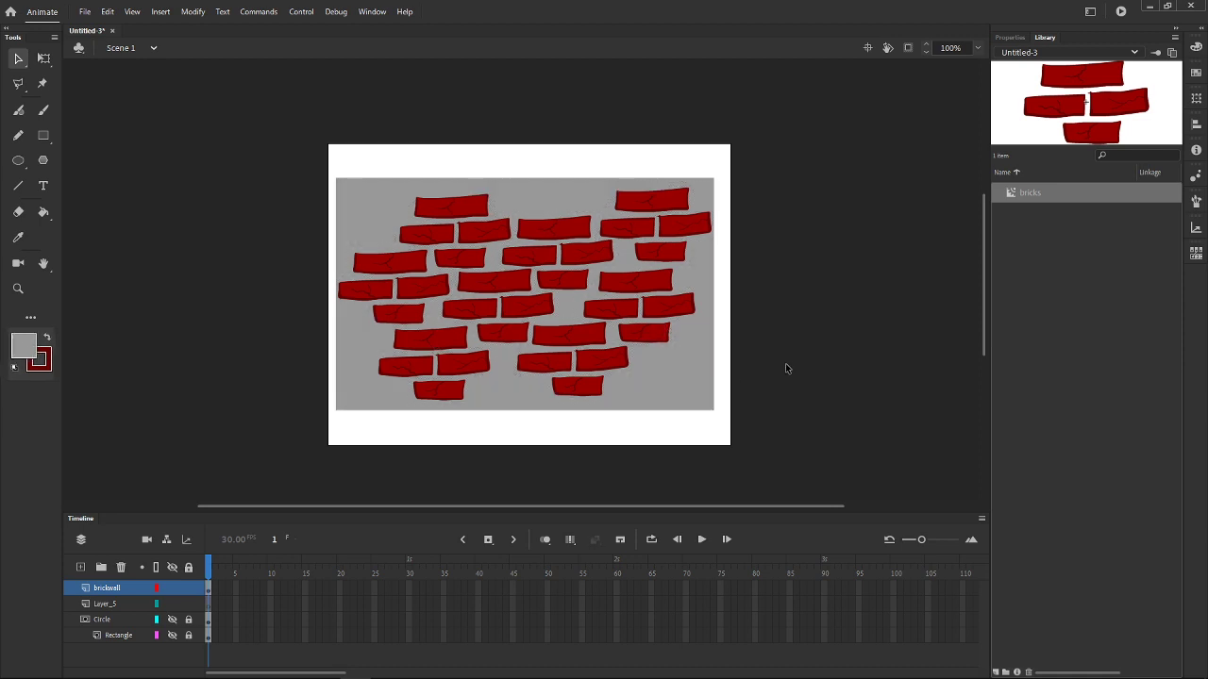
Step: Duplicate the bricks instances around the edges of the grey rectangle to fill the gaps in the wall
click(598, 362)
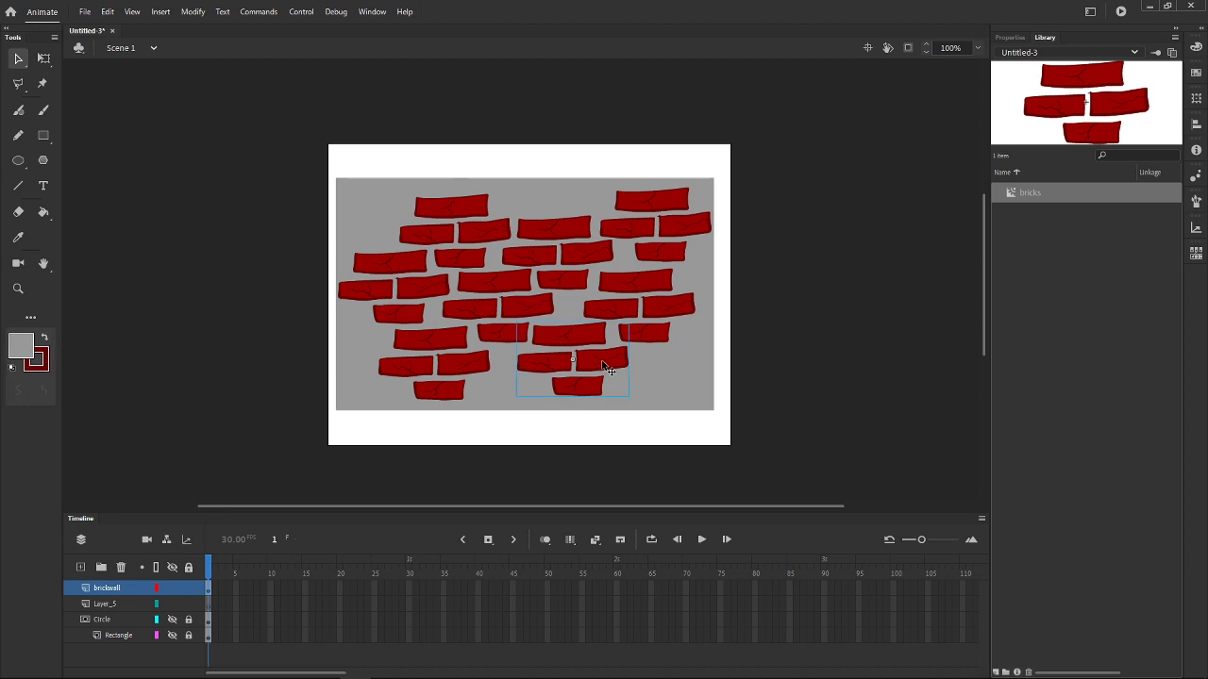
drag(610, 370, 700, 389)
drag(596, 251, 400, 240)
drag(408, 321, 357, 392)
drag(360, 346, 545, 425)
click(840, 352)
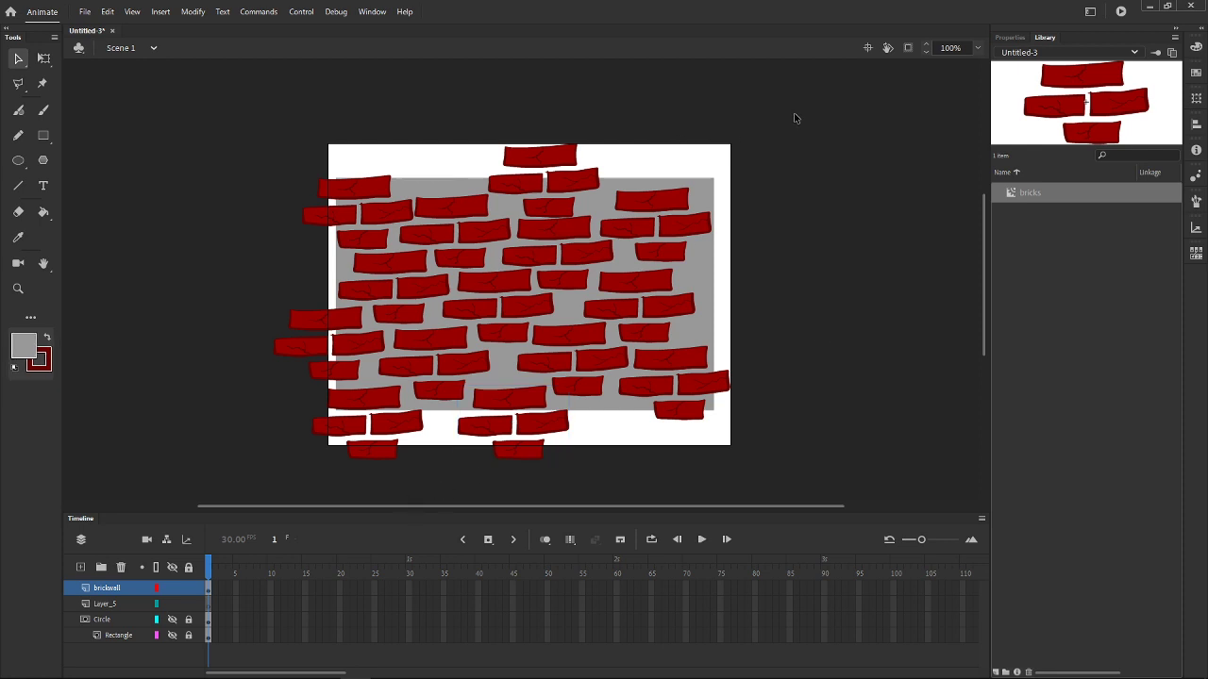
Step: Convert all the bricks and the grey rectangle into a movie clip symbol named brick wall, and preview both library symbols
click(431, 204)
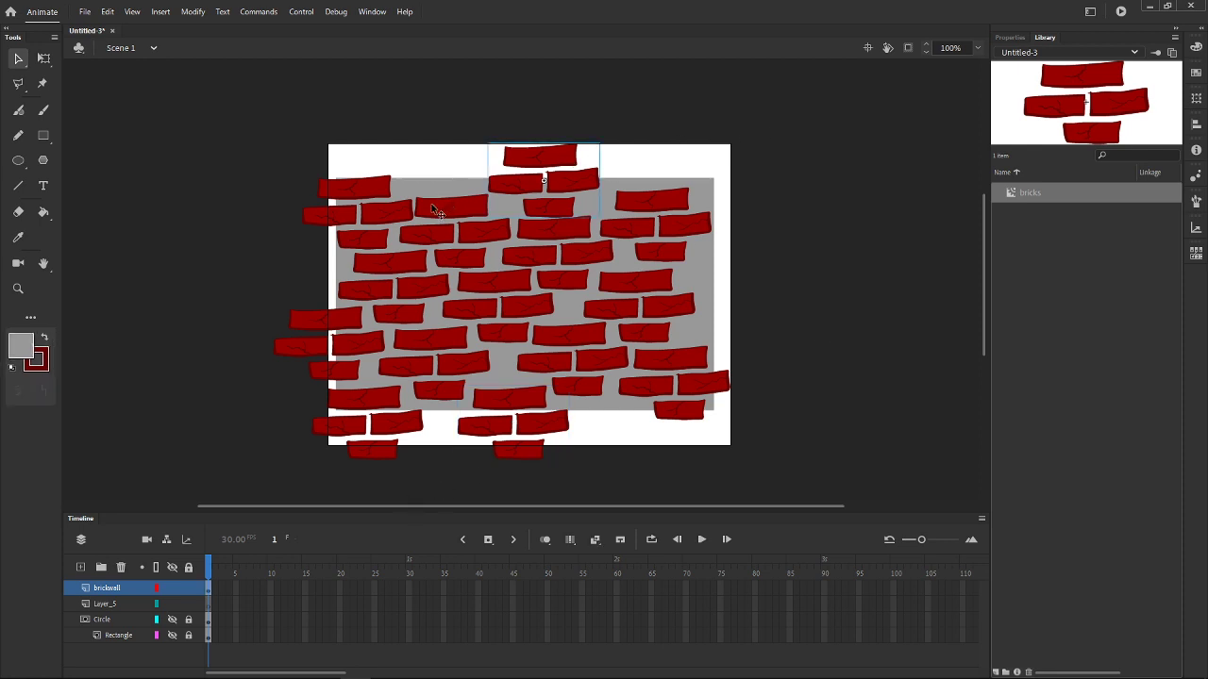
drag(765, 128, 185, 502)
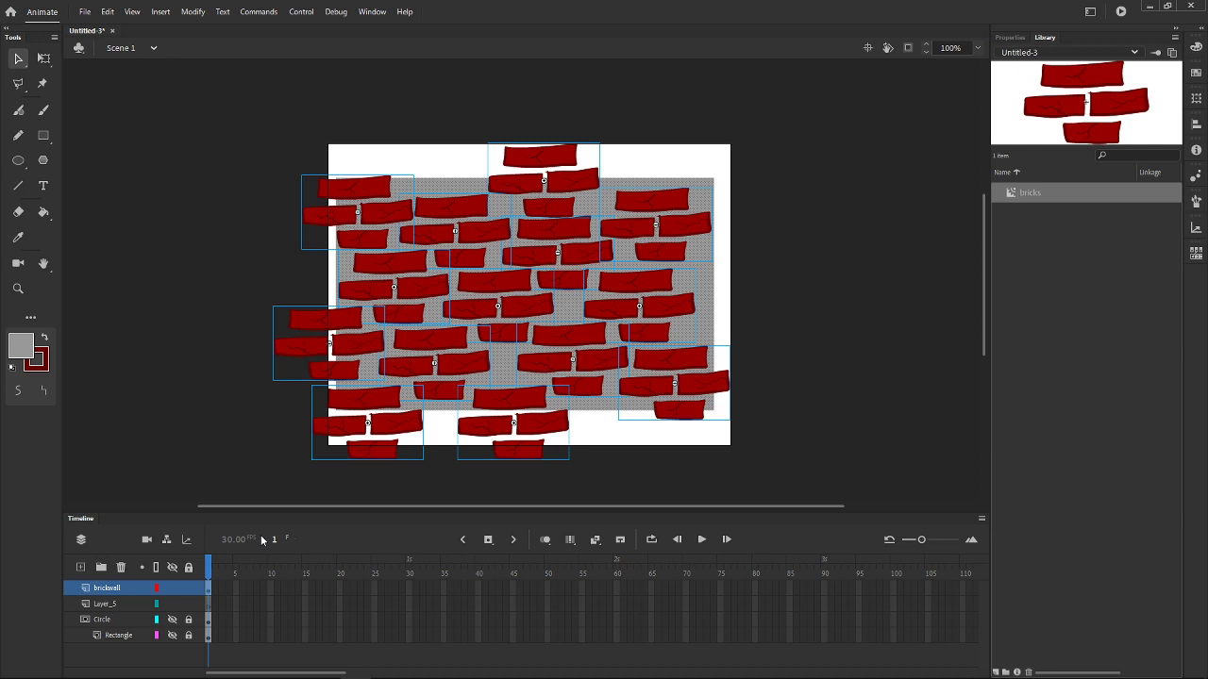
click(198, 13)
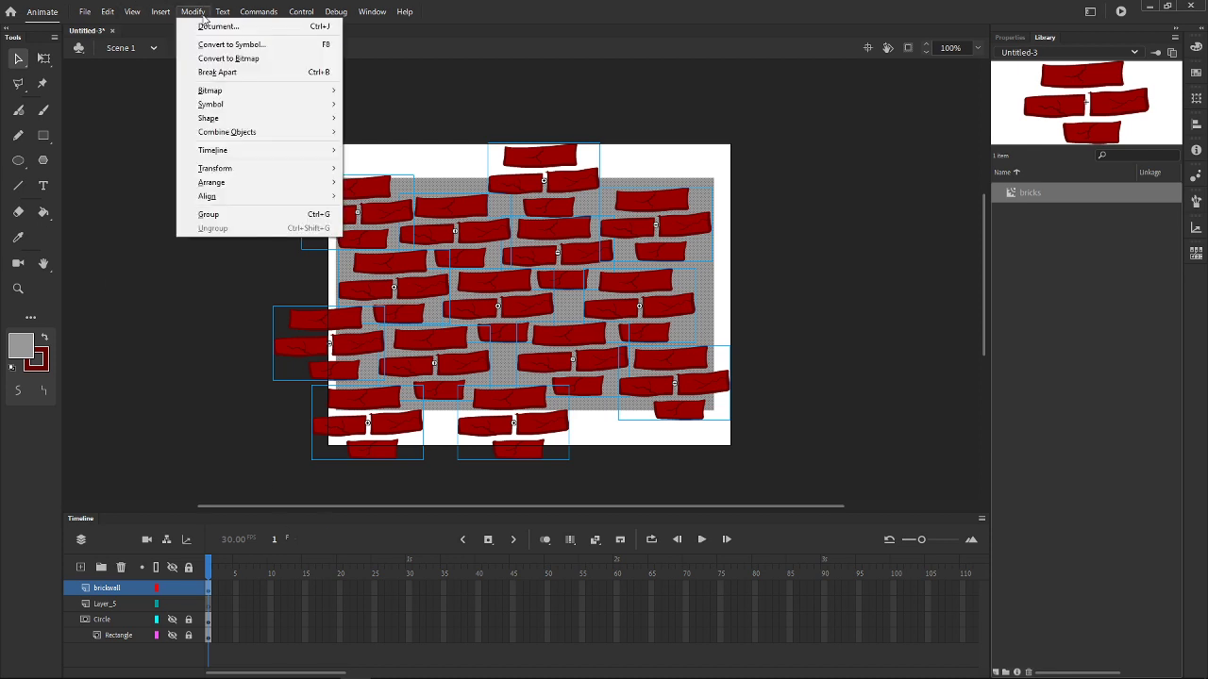
click(227, 44)
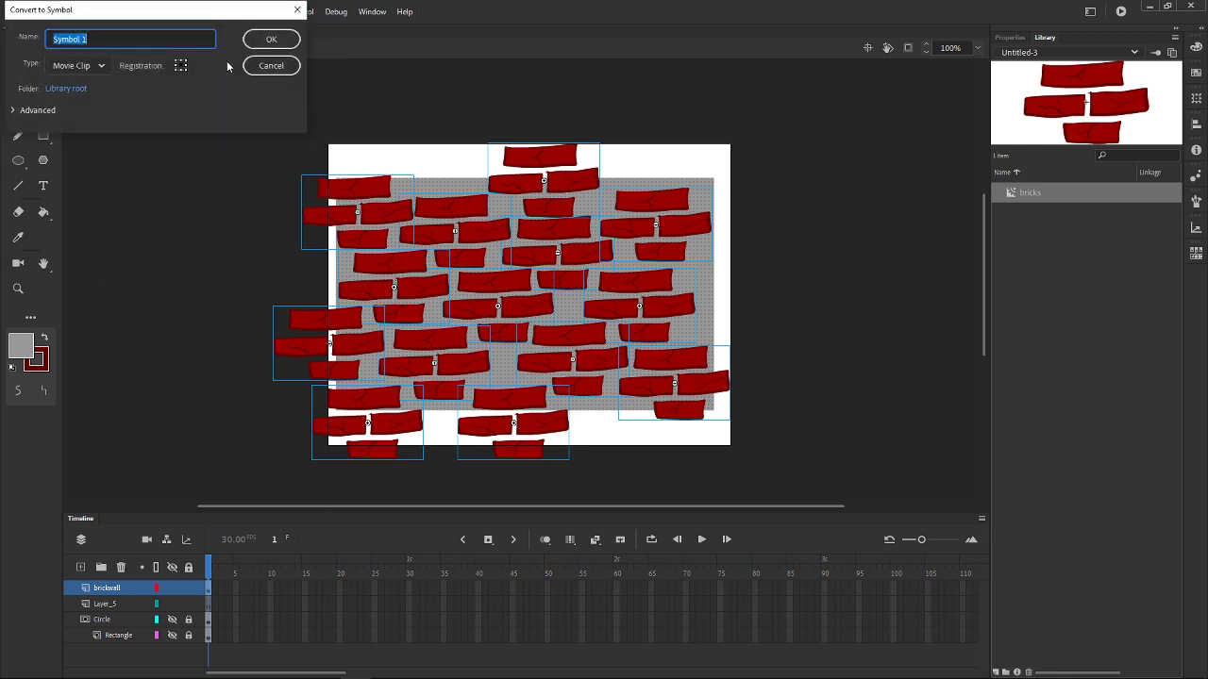
text(brick wall)
key(Return)
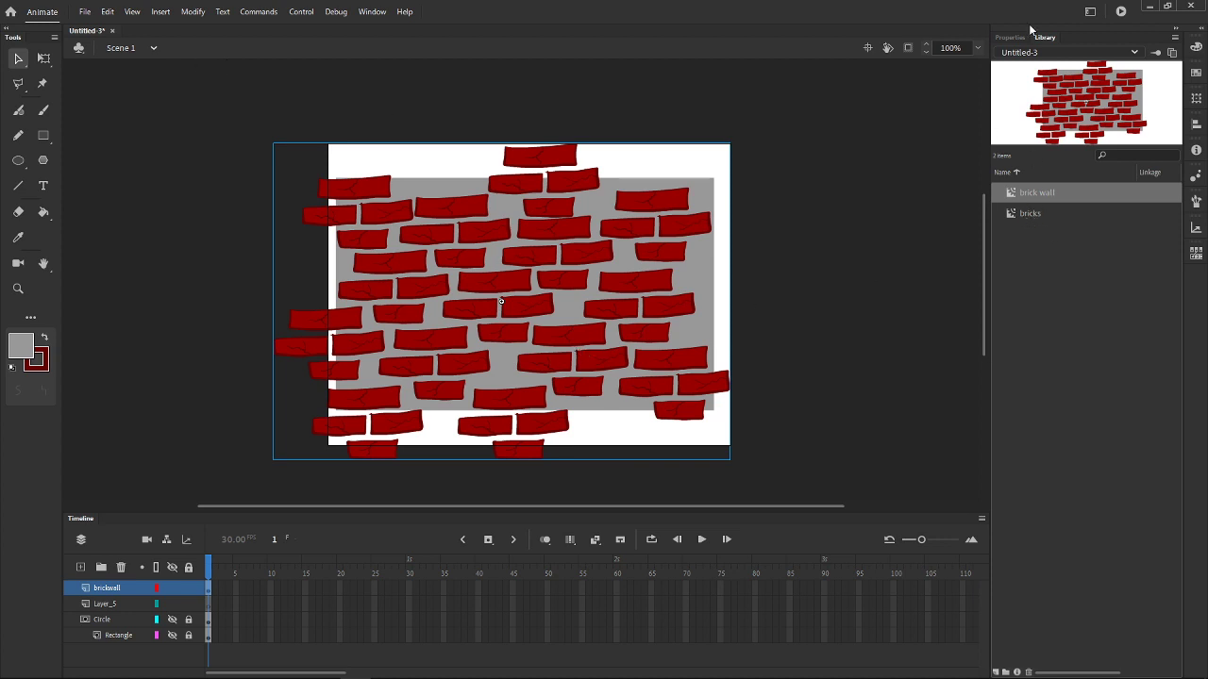
ctrl+click(1051, 198)
click(1029, 220)
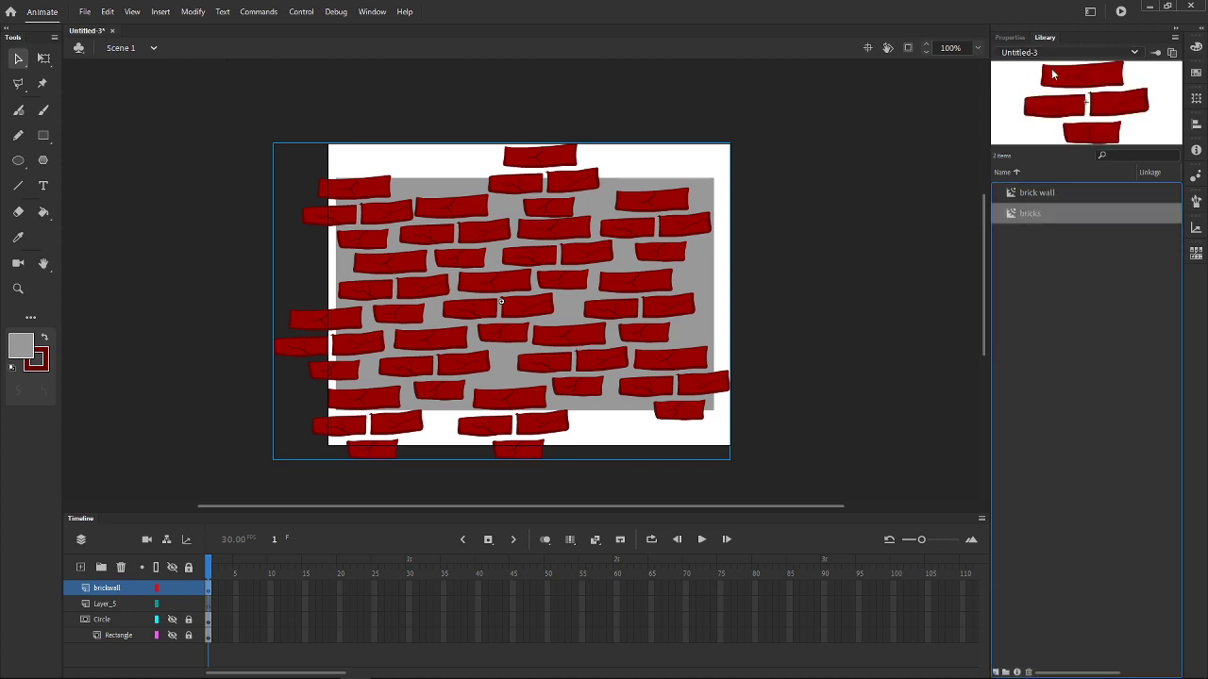
click(1044, 195)
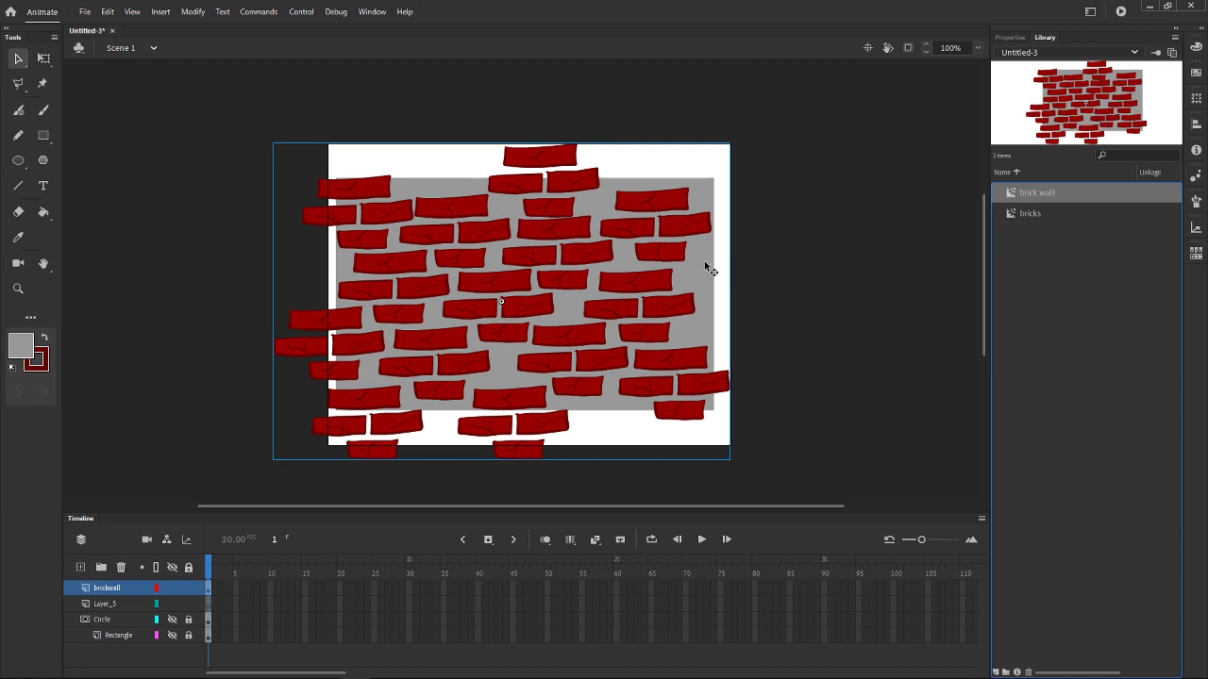
Step: Move and enlarge the brick wall instance with Free Transform so it covers the whole stage
drag(649, 261, 677, 247)
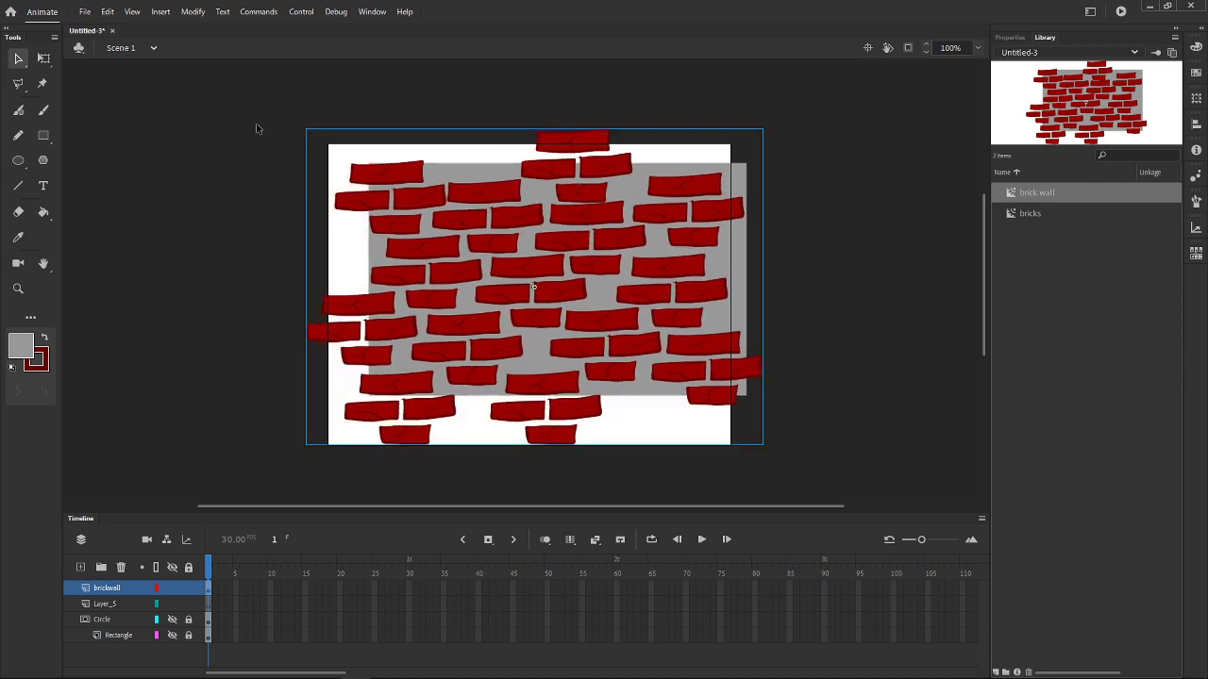
key(q)
drag(534, 129, 534, 137)
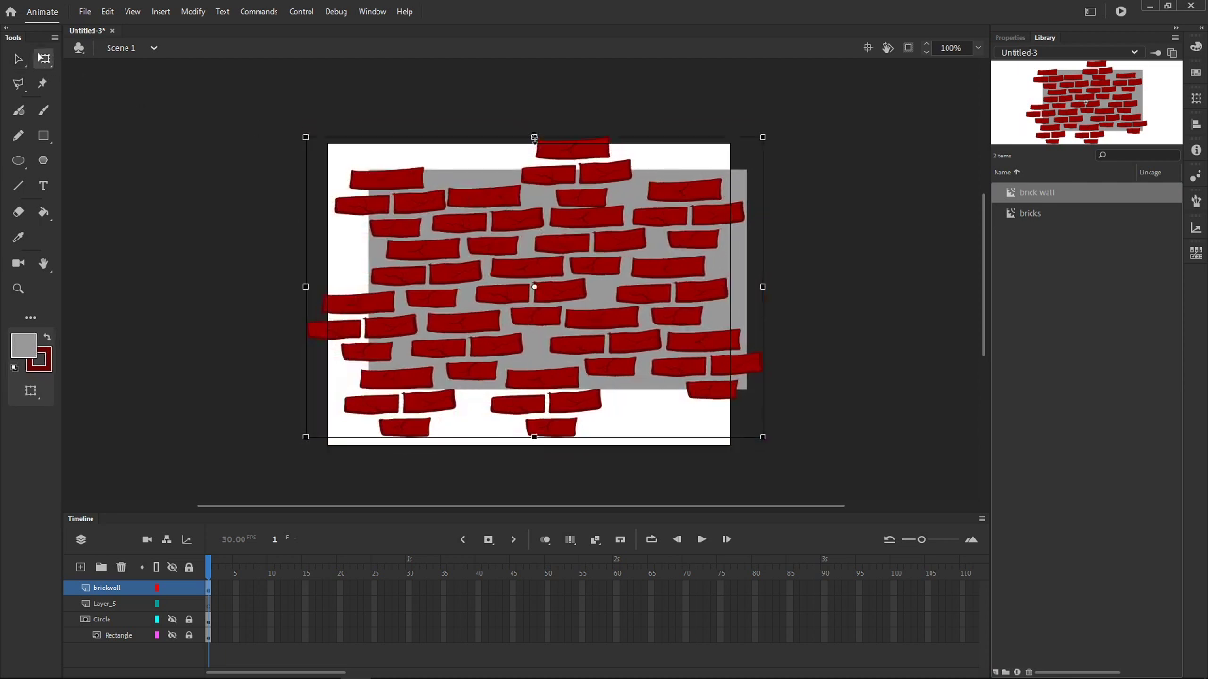
drag(767, 293, 819, 292)
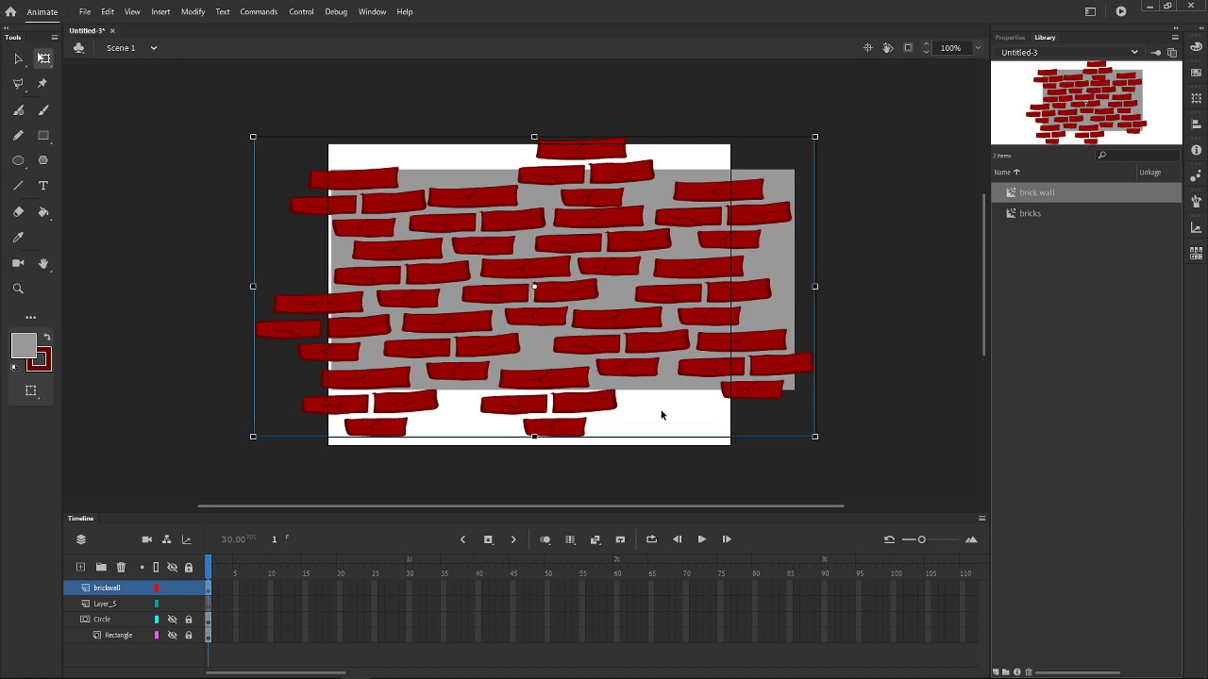
drag(533, 437, 533, 471)
mouse_move(595, 288)
mouse_down()
mouse_move(594, 324)
mouse_move(595, 304)
mouse_up()
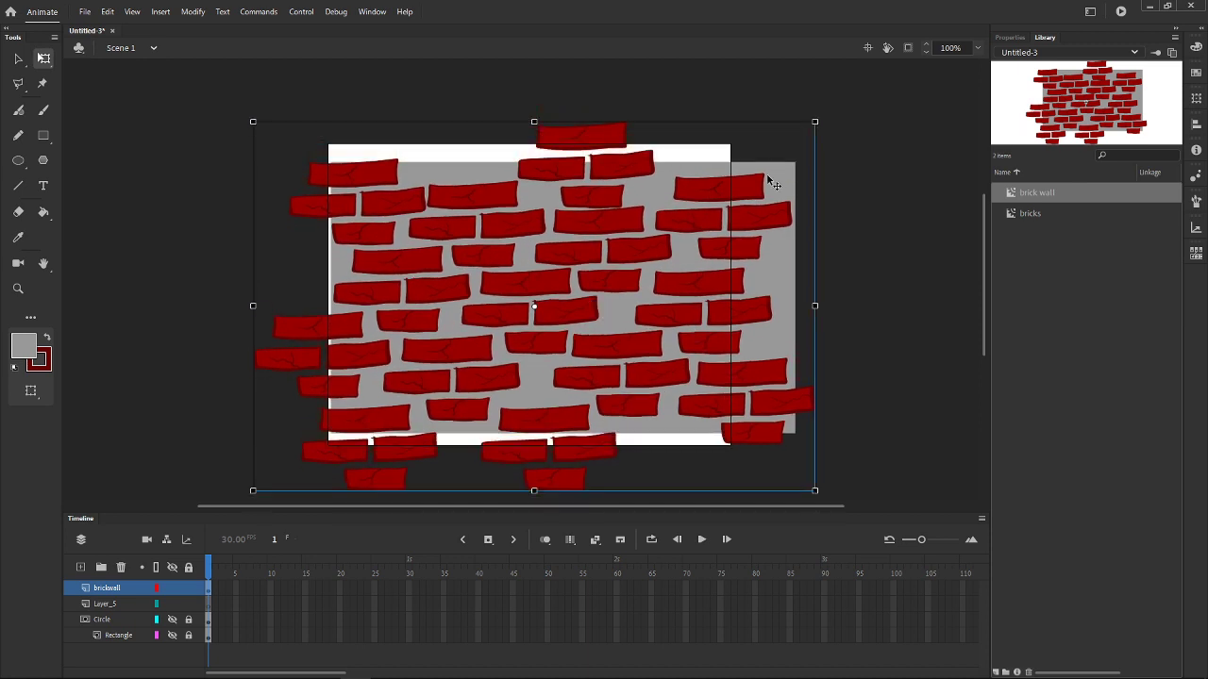
drag(815, 121, 887, 86)
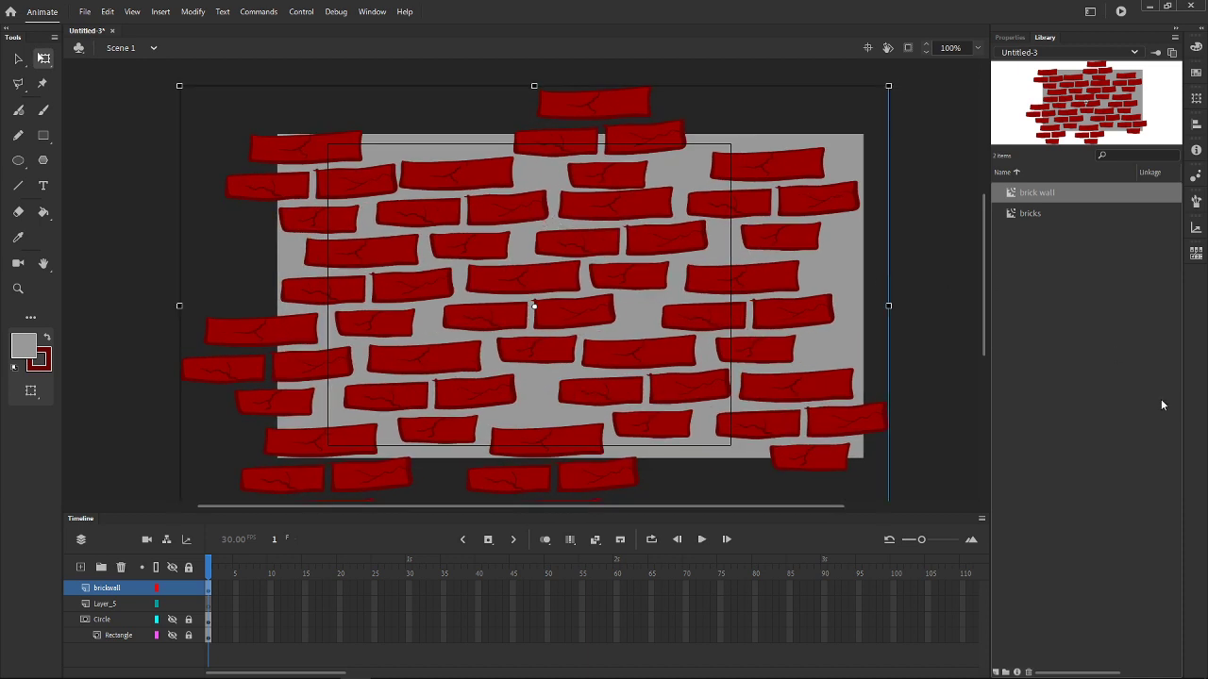
click(943, 311)
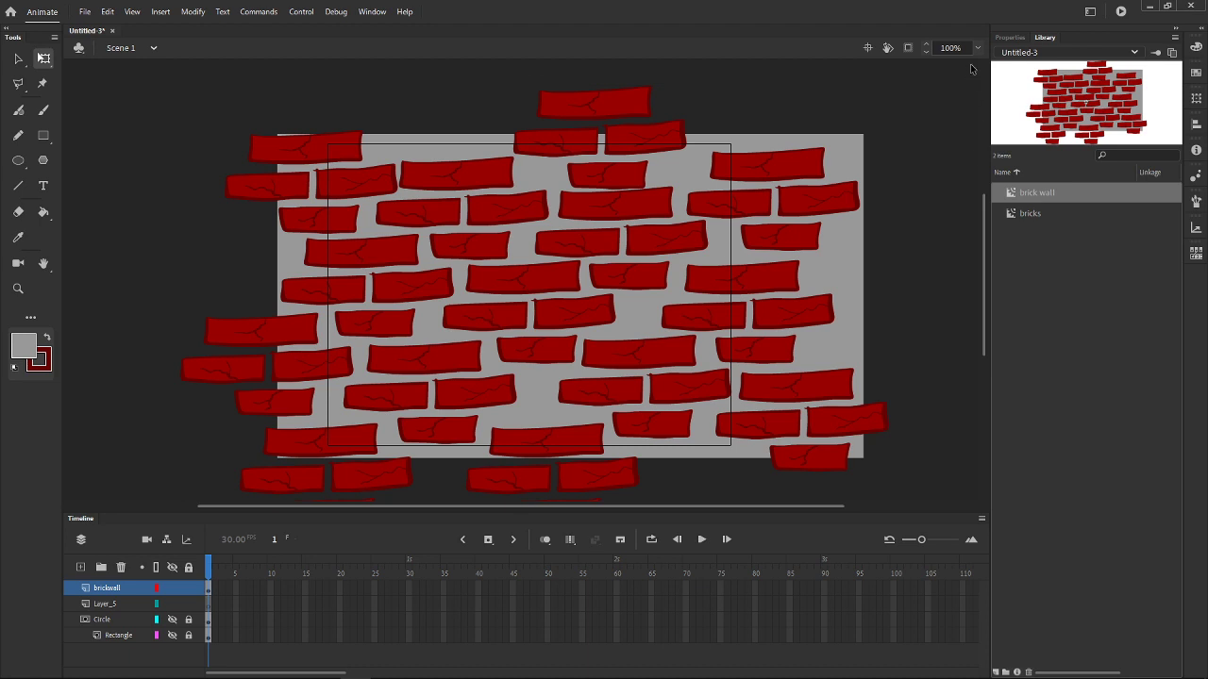
Step: Apply a Brightness color effect of -42% to the brick wall instance
click(1009, 37)
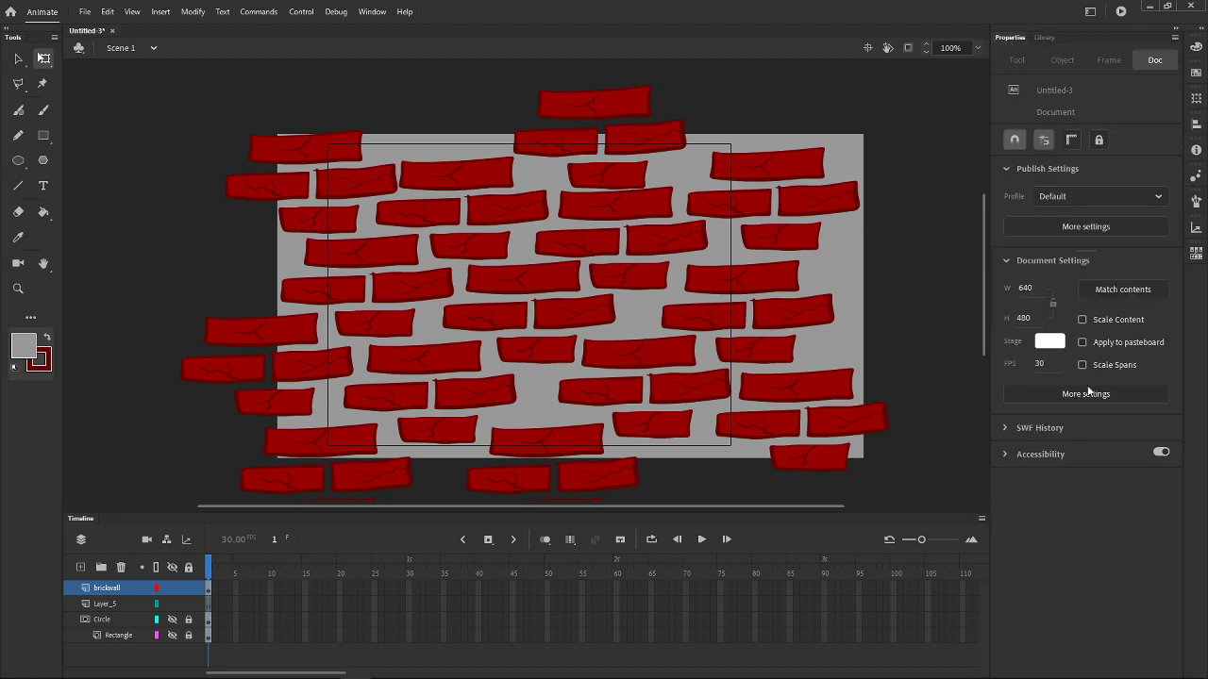
click(649, 279)
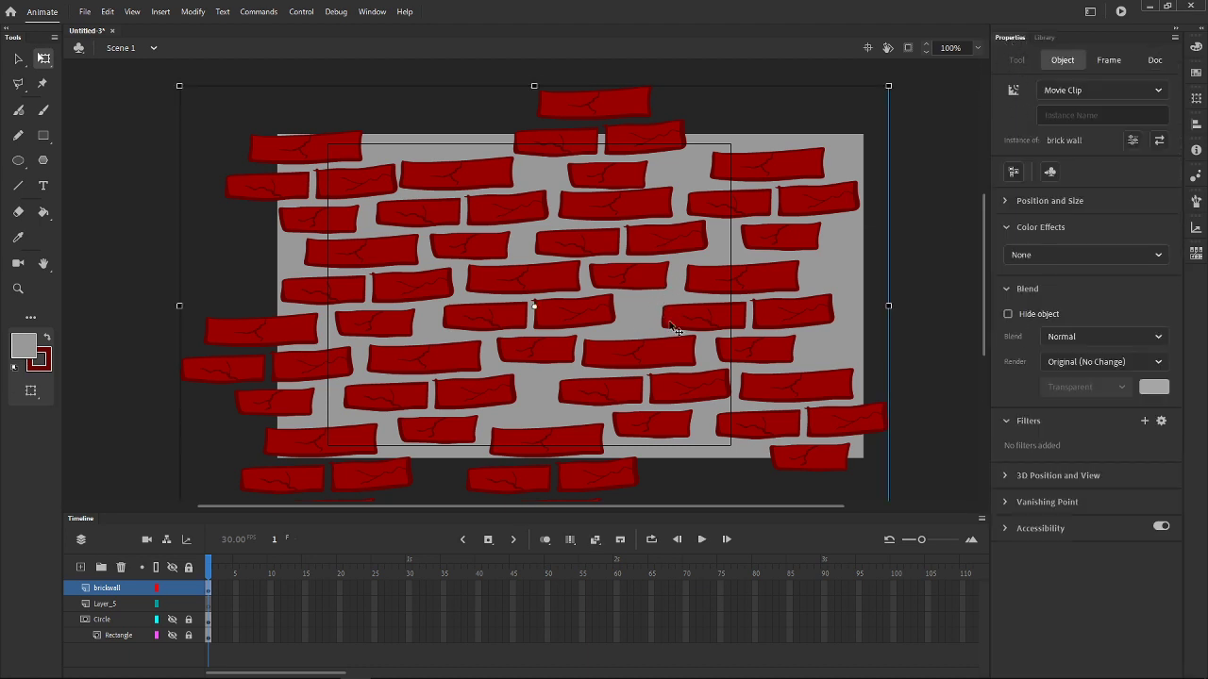
click(1043, 252)
click(1053, 299)
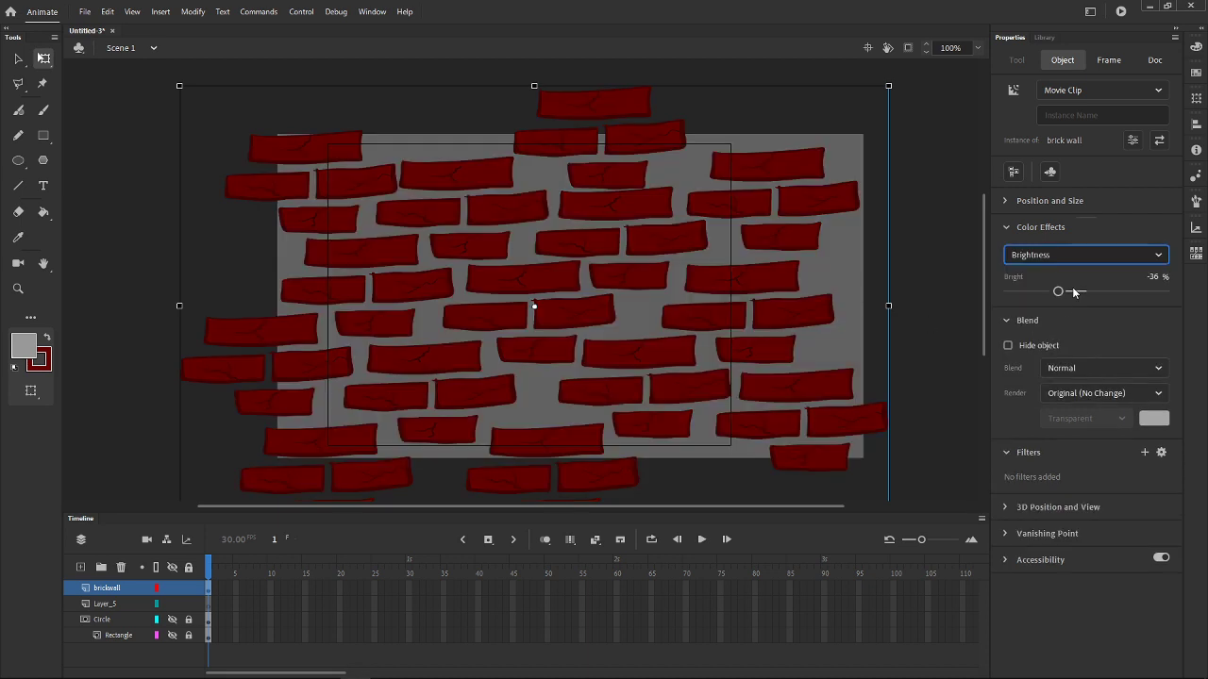
mouse_move(1061, 293)
mouse_down()
mouse_move(1127, 304)
mouse_move(1045, 297)
mouse_move(1056, 298)
mouse_up()
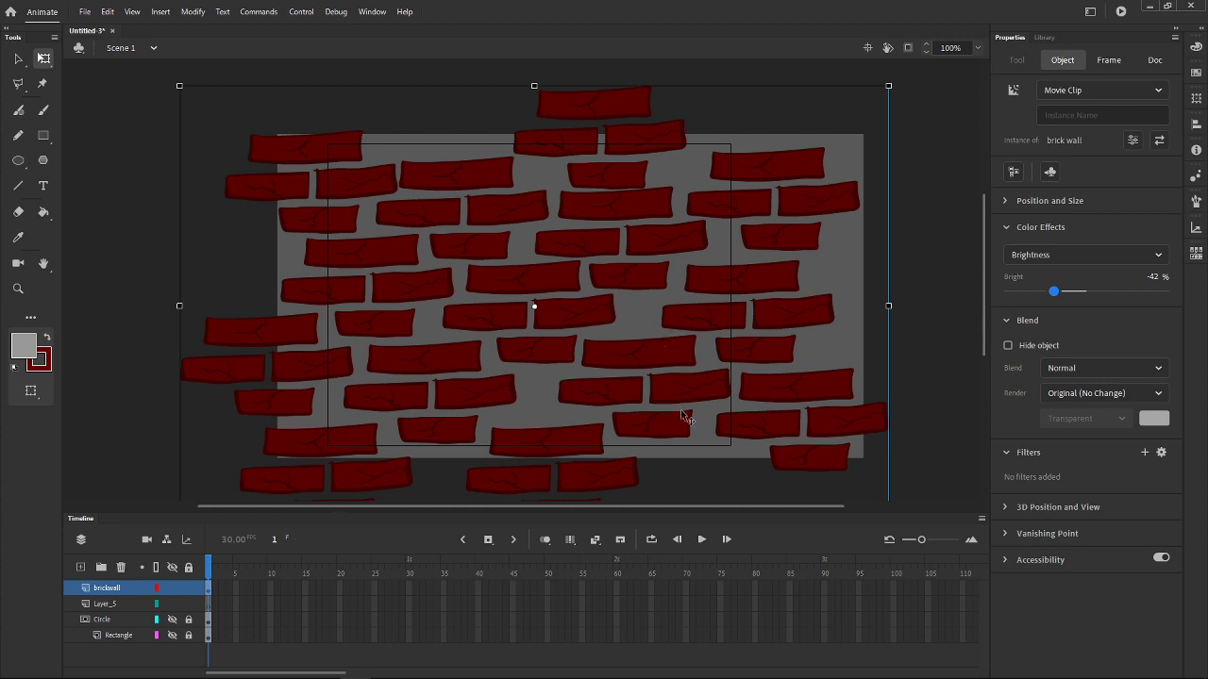
Step: Move the brickwall layer below Layer_5 and draw a grey circle about 326 px wide over the wall on Layer_5
drag(120, 589, 114, 605)
click(117, 590)
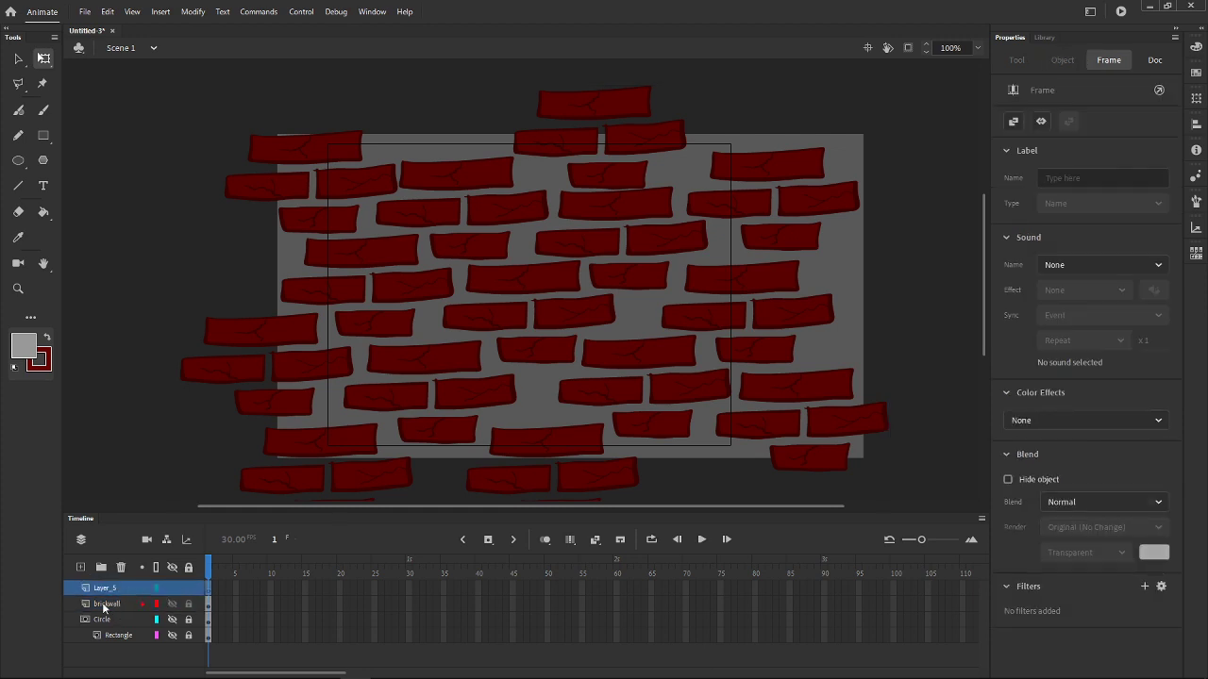
click(18, 160)
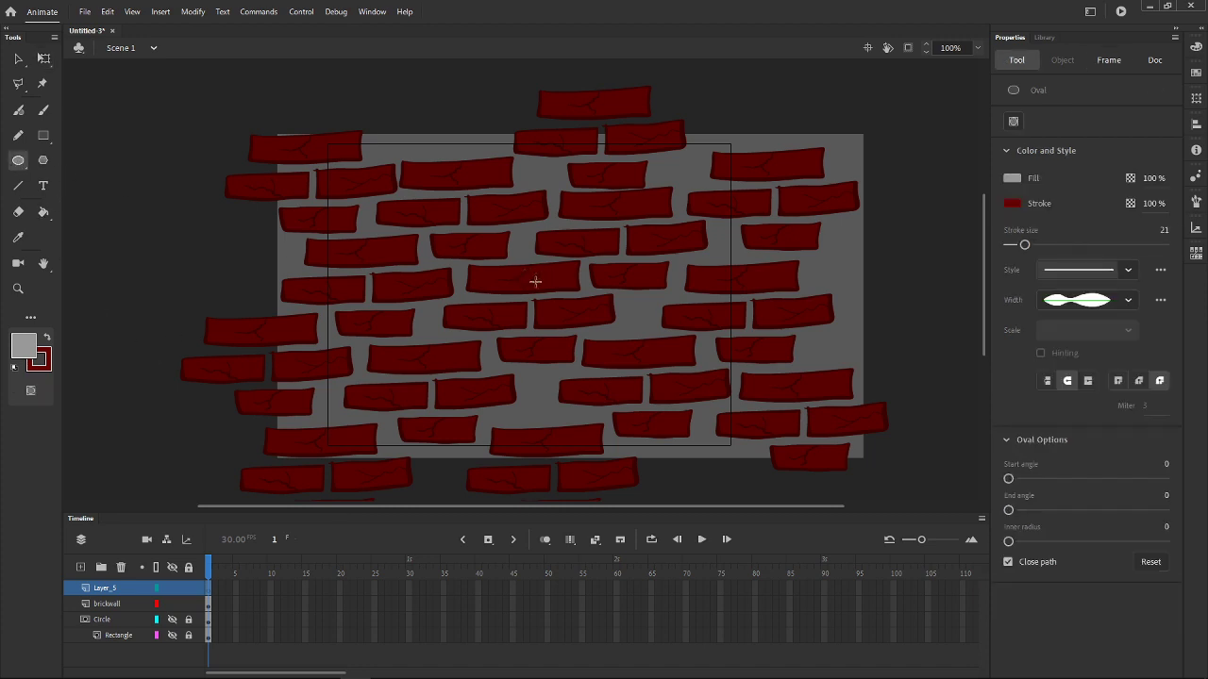
drag(535, 282, 638, 376)
Step: Delete the circle's dark red outline, keeping only the grey fill
key(v)
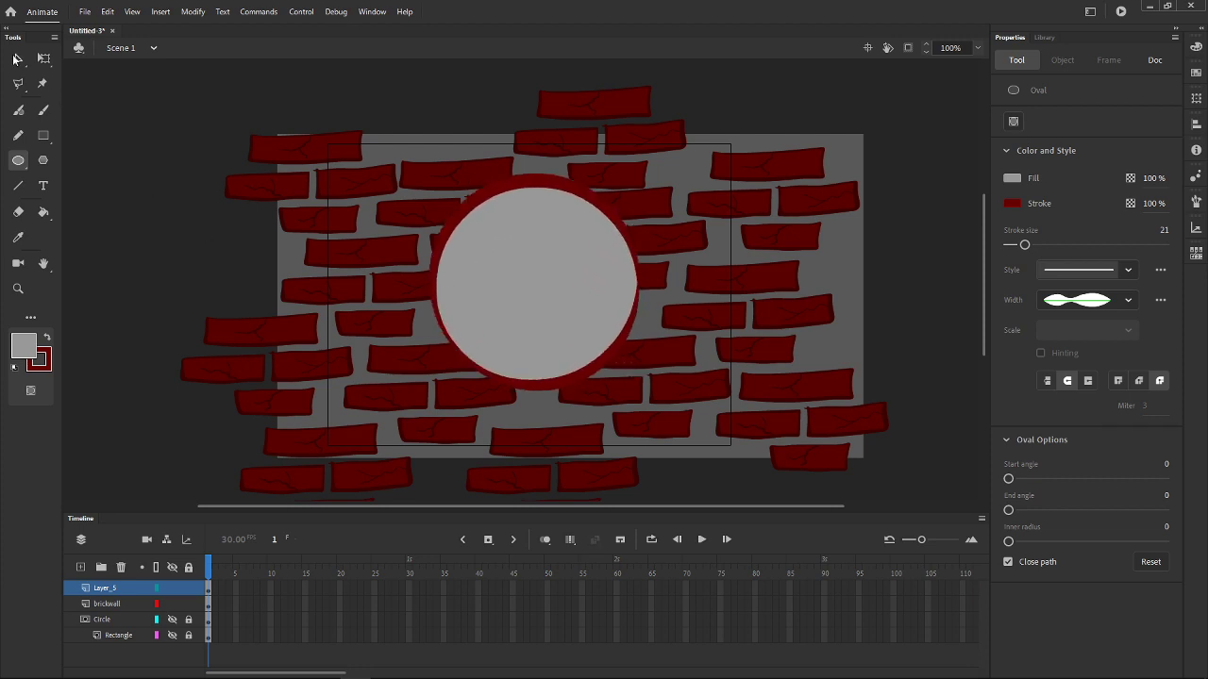
click(604, 210)
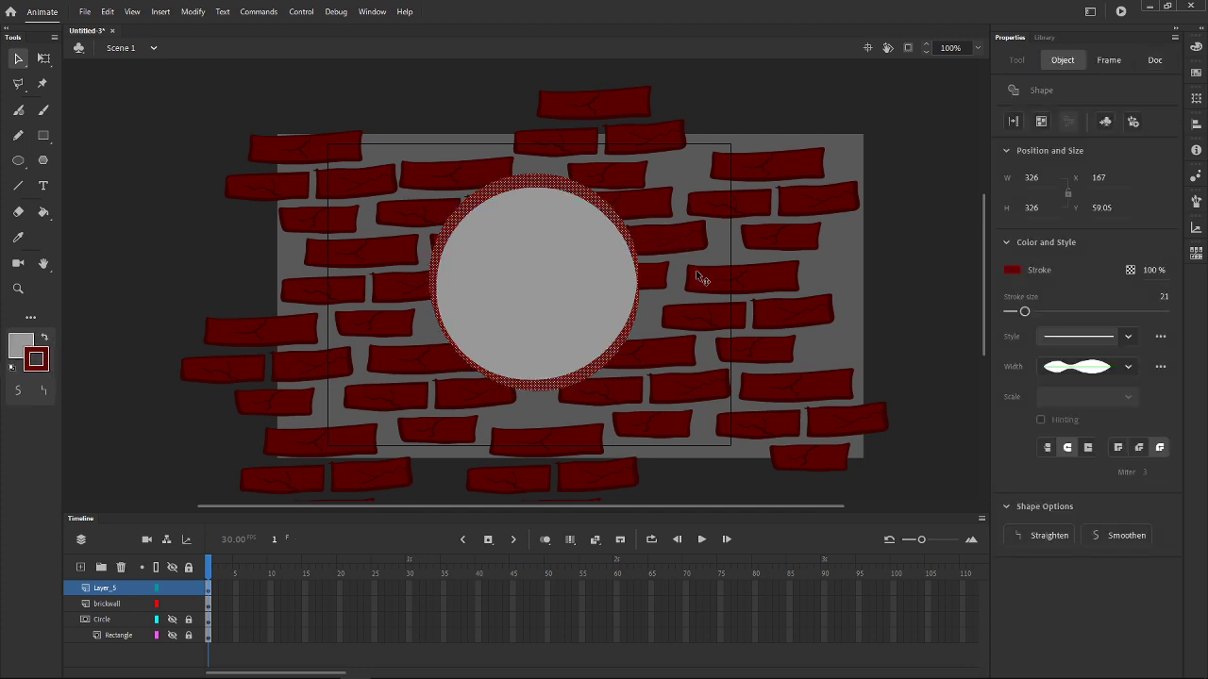
key(Delete)
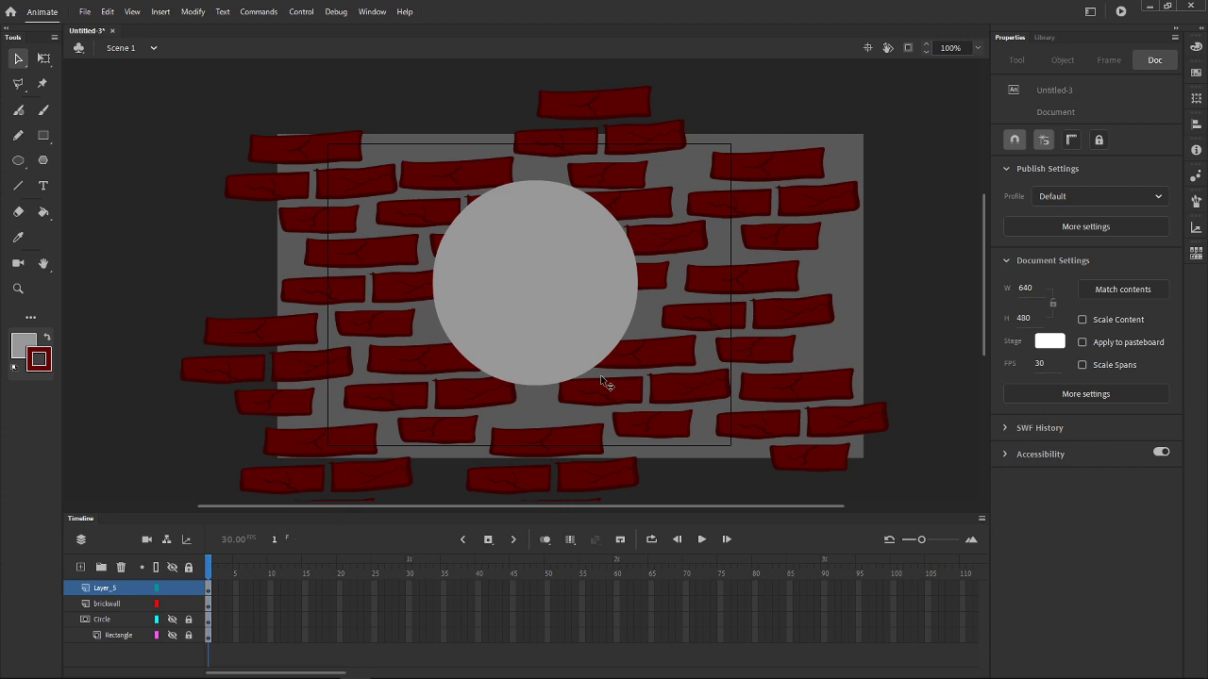
Step: Rename Layer_5 as circle and turn it into a mask for the brickwall layer
click(539, 283)
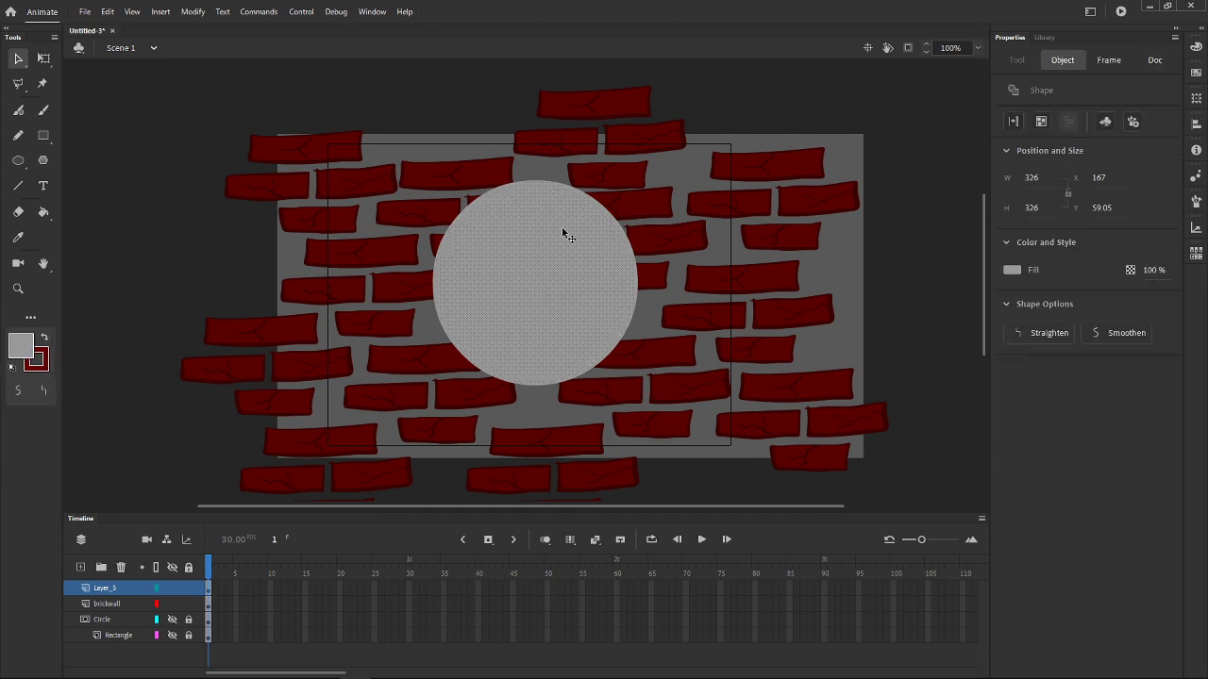
double_click(111, 590)
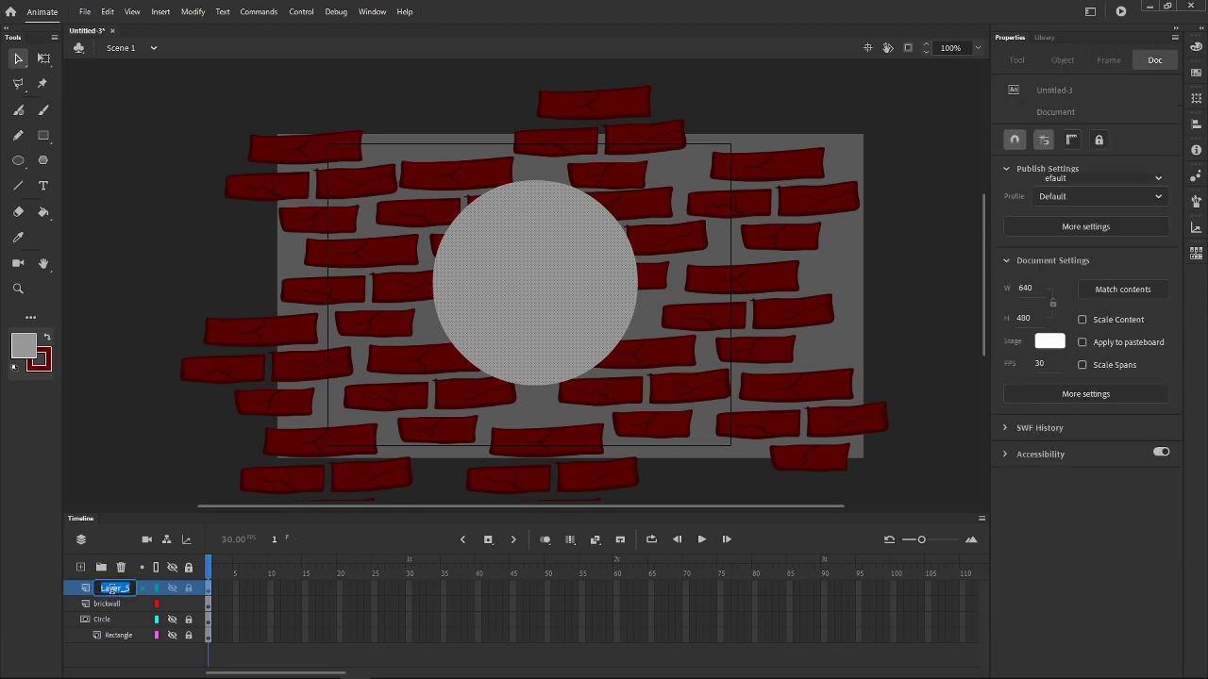
text(circle)
key(Return)
right_click(106, 589)
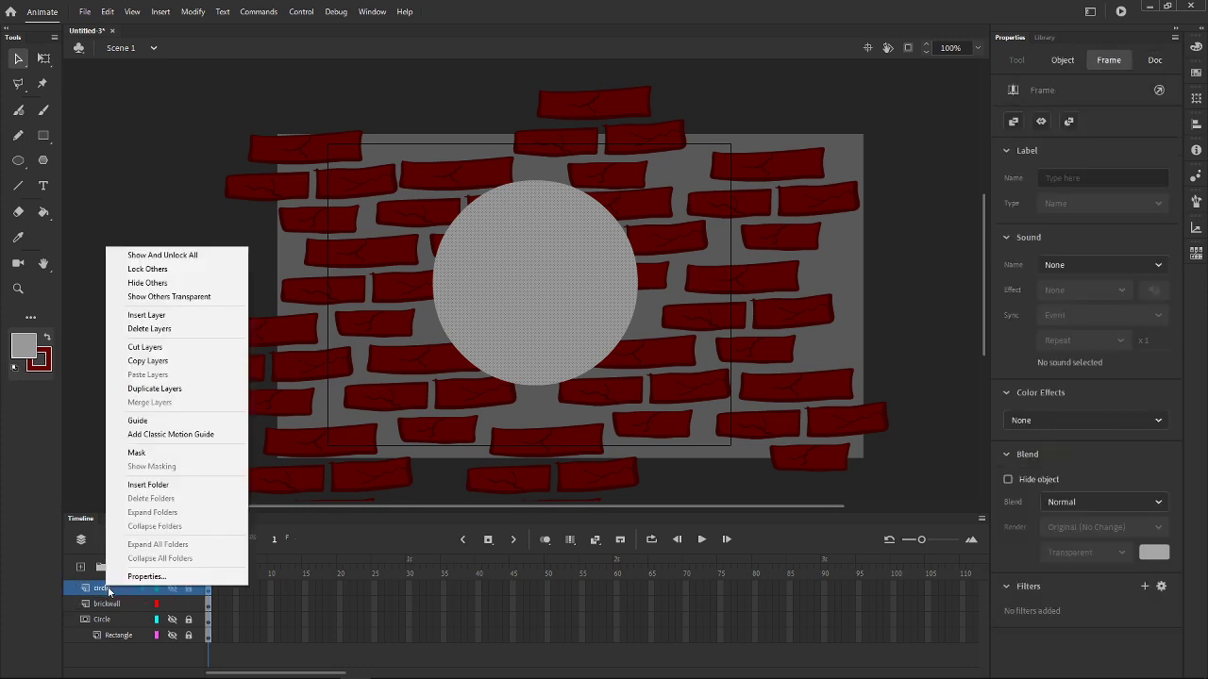
click(140, 455)
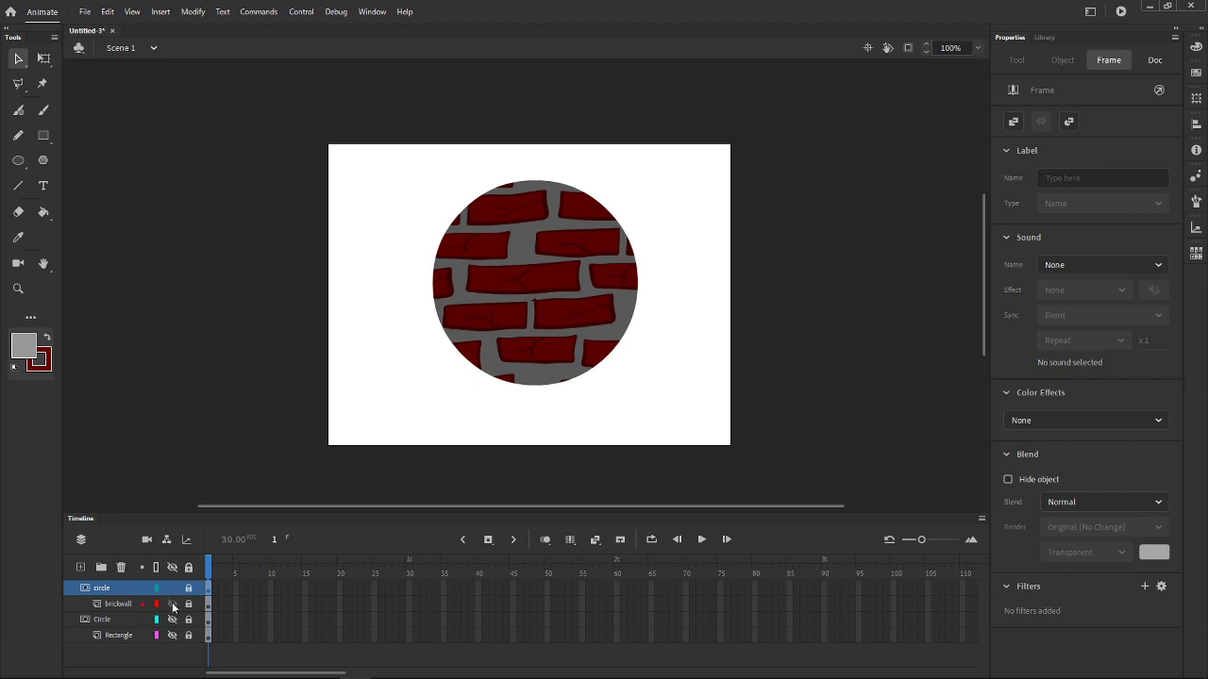
Step: Add five new layers above the circle mask layer and delete them again
click(79, 567)
click(79, 567)
click(79, 567)
click(80, 567)
click(79, 567)
click(121, 567)
click(121, 568)
click(121, 567)
click(120, 567)
click(120, 567)
Step: Delete all the mask and masked layers, leaving a single new empty layer in the timeline
click(121, 568)
click(120, 568)
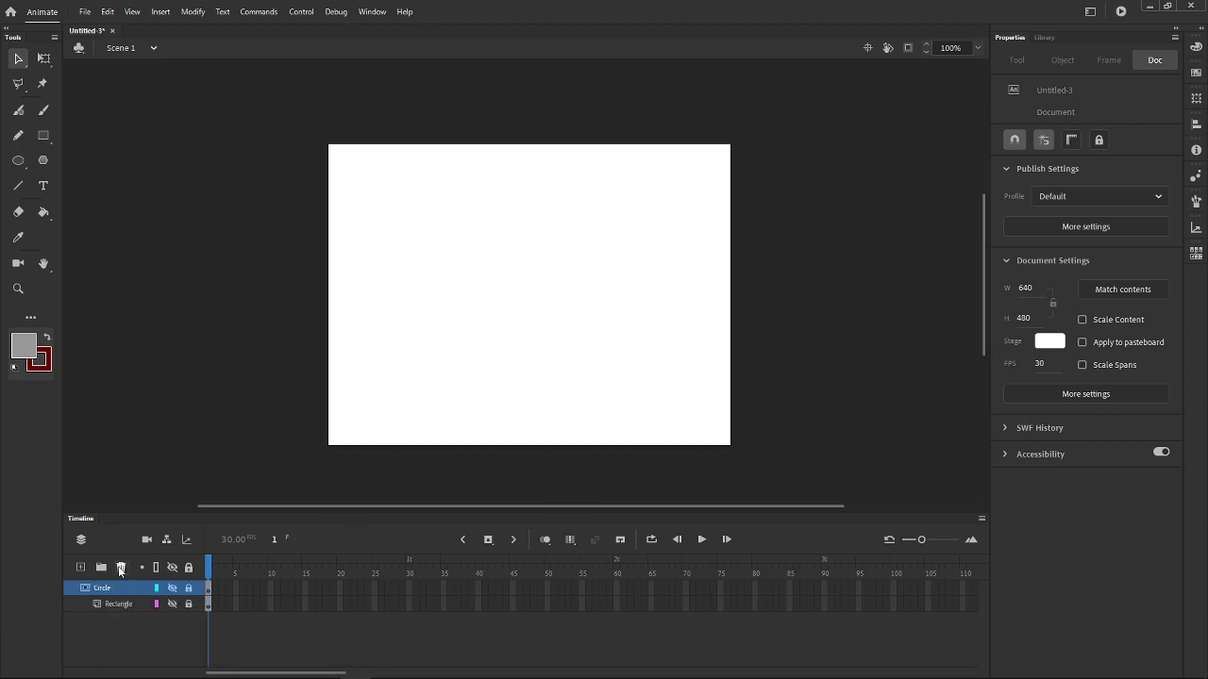
click(79, 567)
click(106, 608)
click(121, 567)
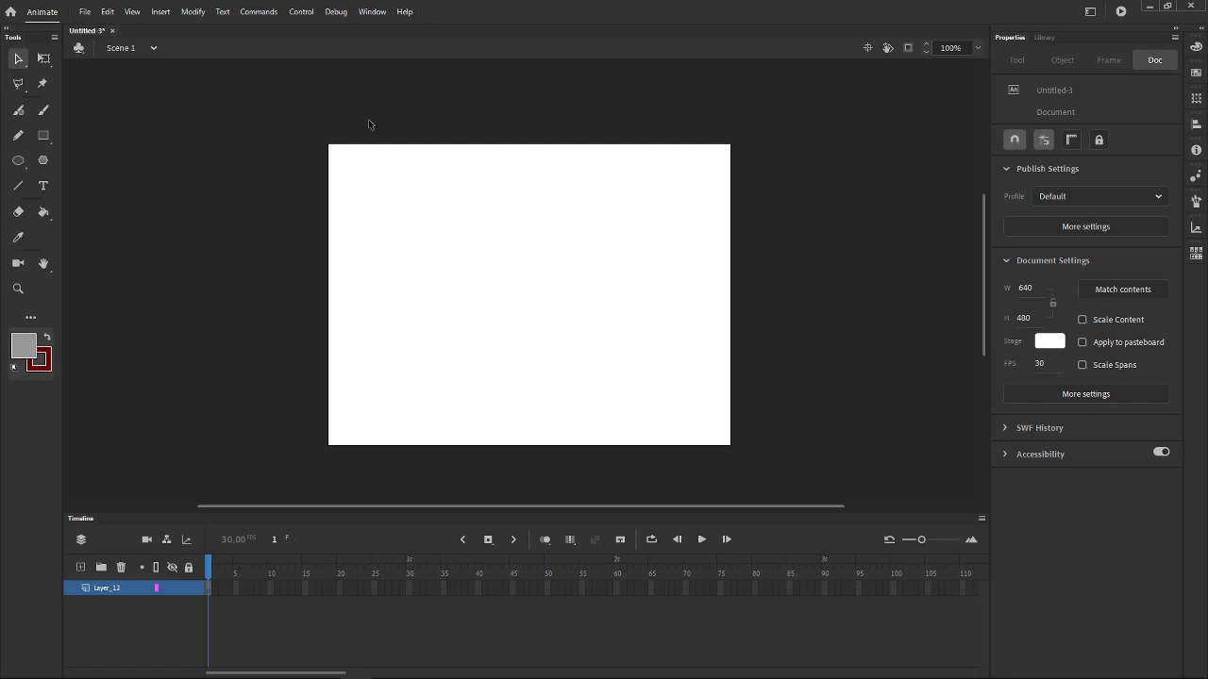
Step: Open the Library and place an instance of the brick wall symbol on the stage
click(370, 11)
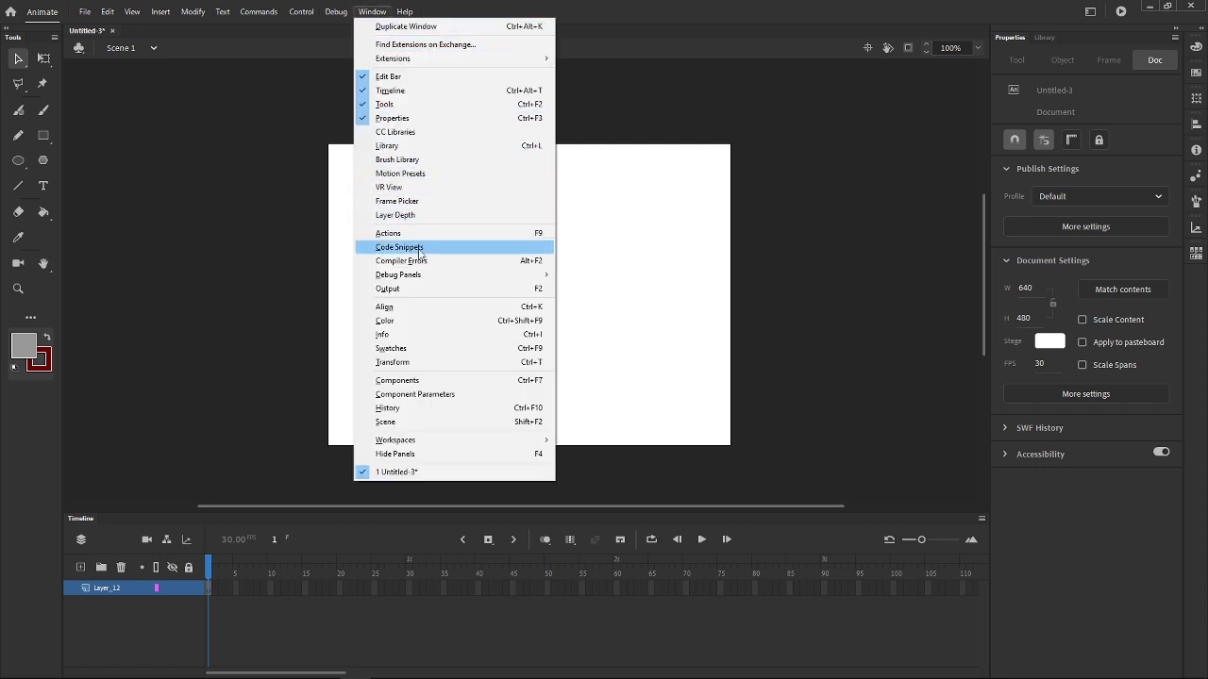
click(416, 145)
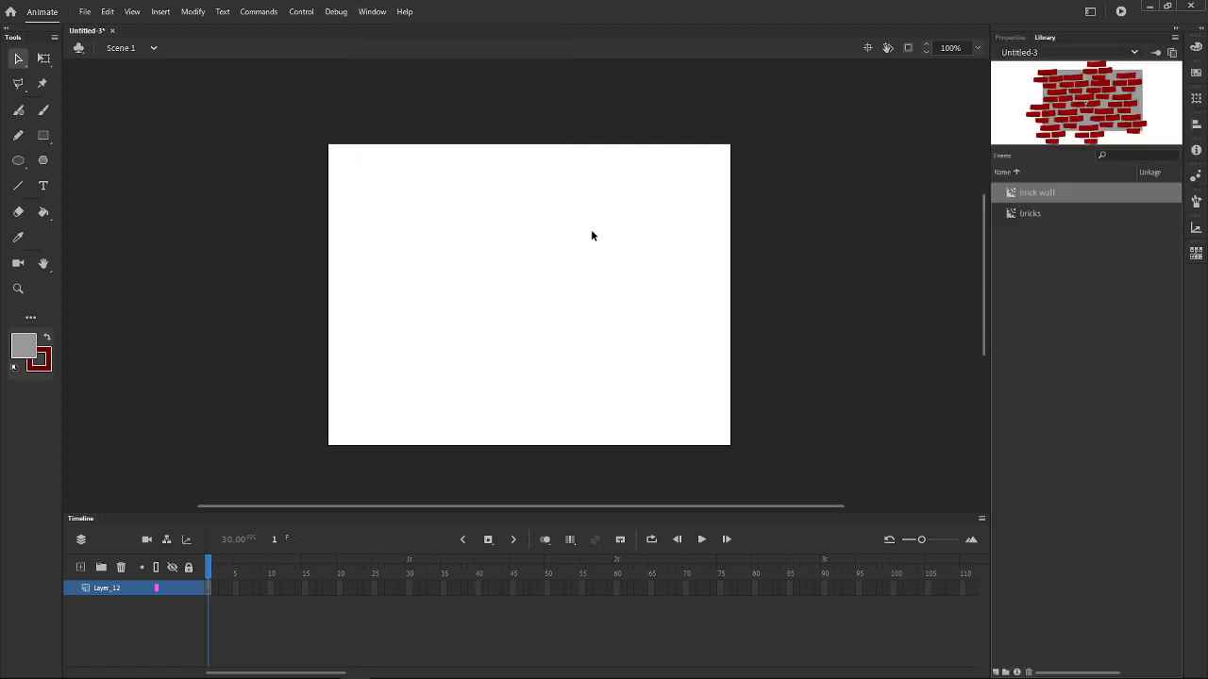
drag(1032, 197, 538, 317)
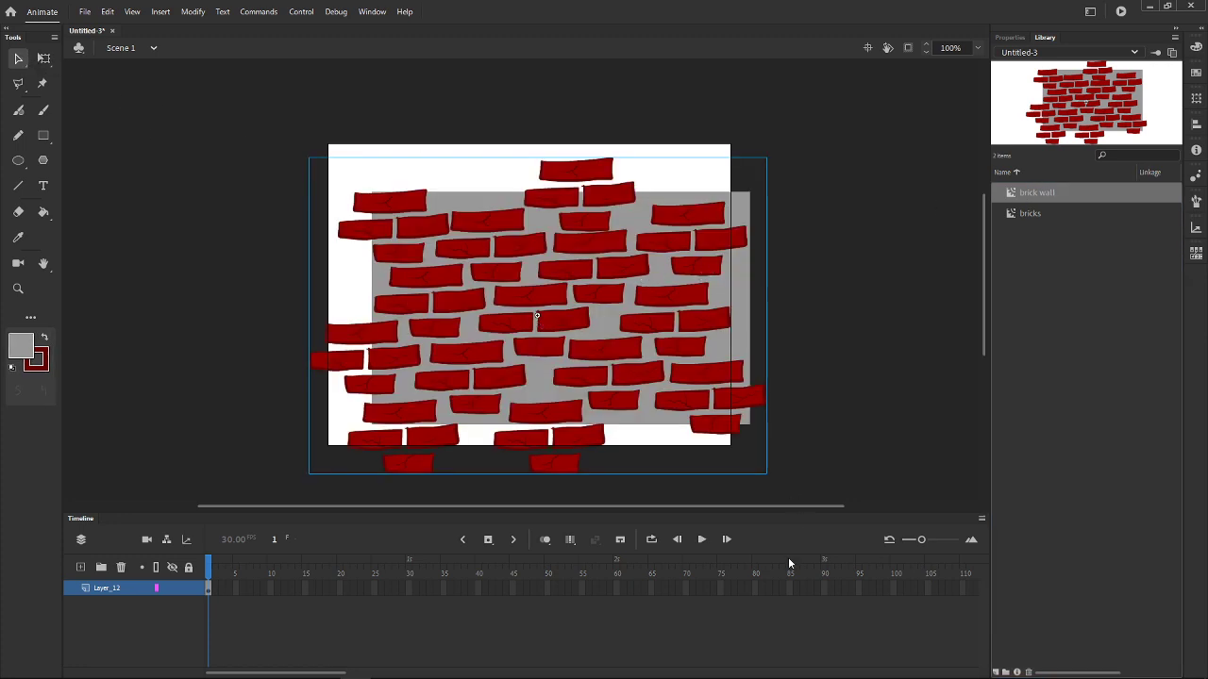
Step: Enlarge the brick wall with Free Transform and reposition it so its grey backing covers the whole stage
click(43, 59)
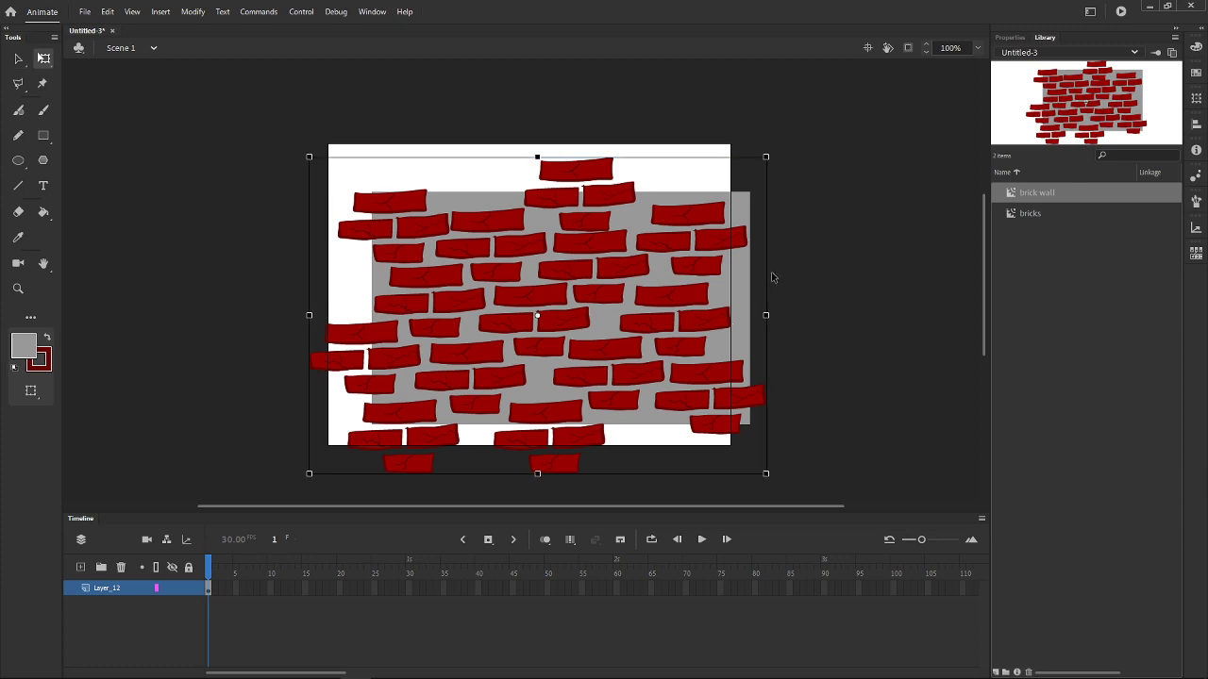
drag(766, 154, 857, 113)
mouse_move(777, 260)
mouse_down()
mouse_move(750, 230)
mouse_move(772, 259)
mouse_move(767, 250)
mouse_up()
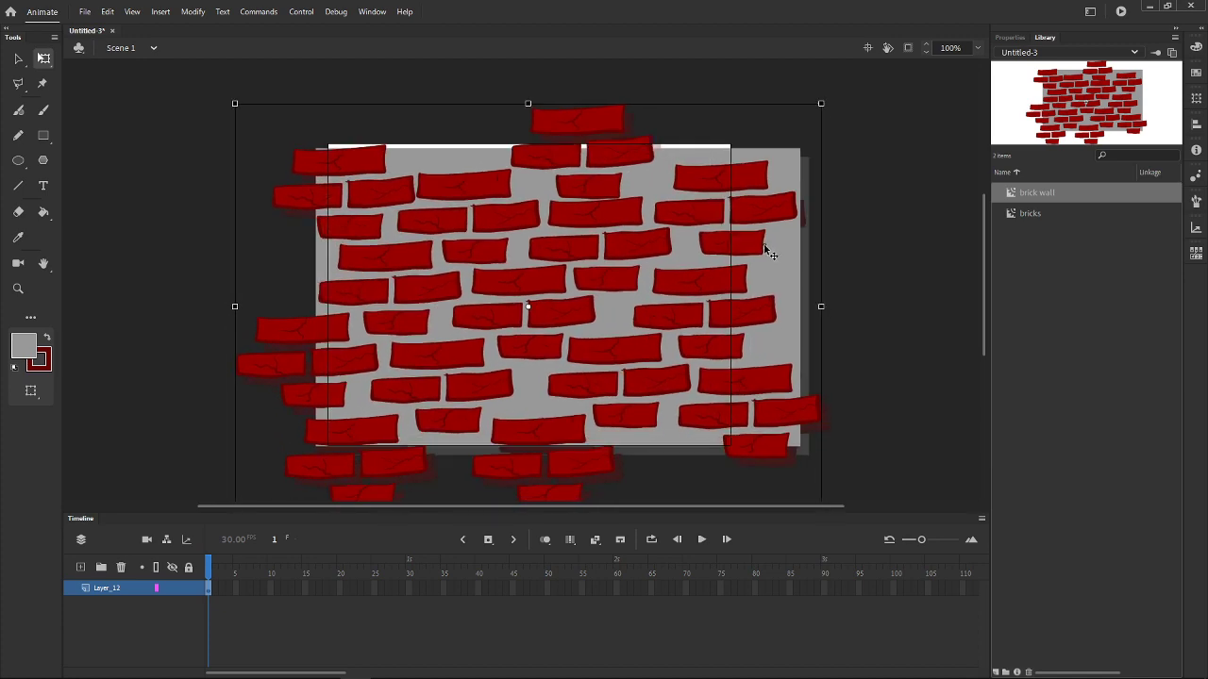
drag(819, 104, 848, 84)
click(889, 288)
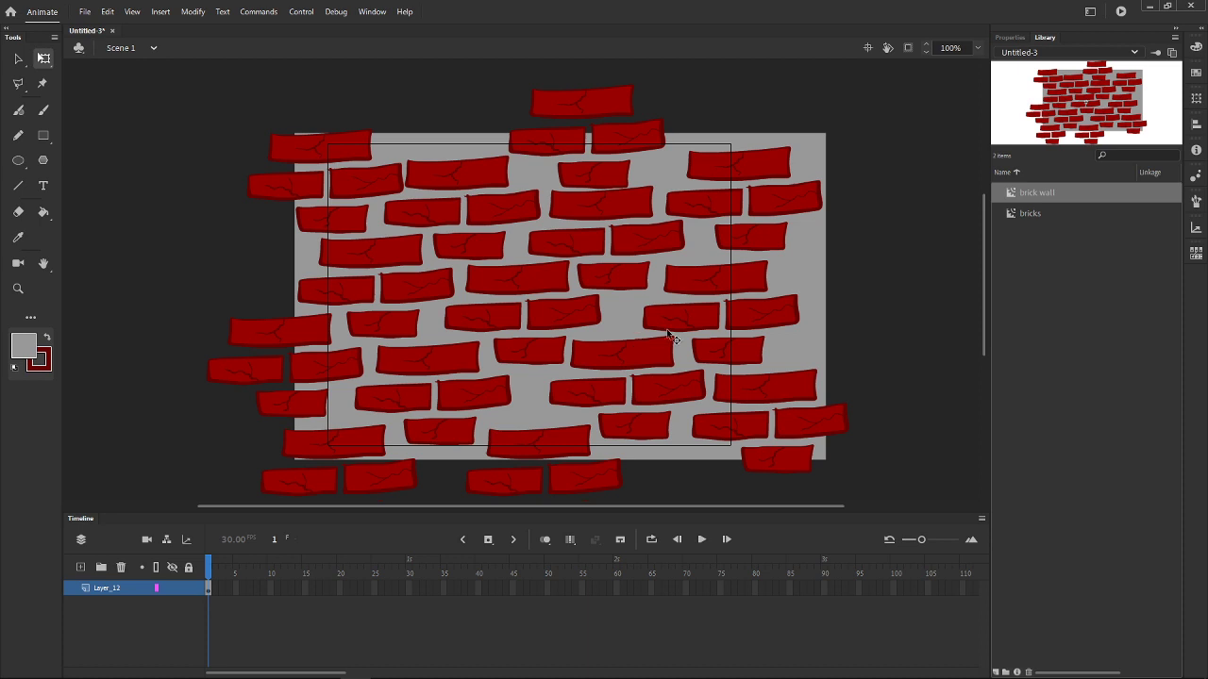
Step: Add a new layer above Layer_12 and paste a copy of the brick wall in place on it
click(80, 568)
click(411, 359)
right_click(412, 361)
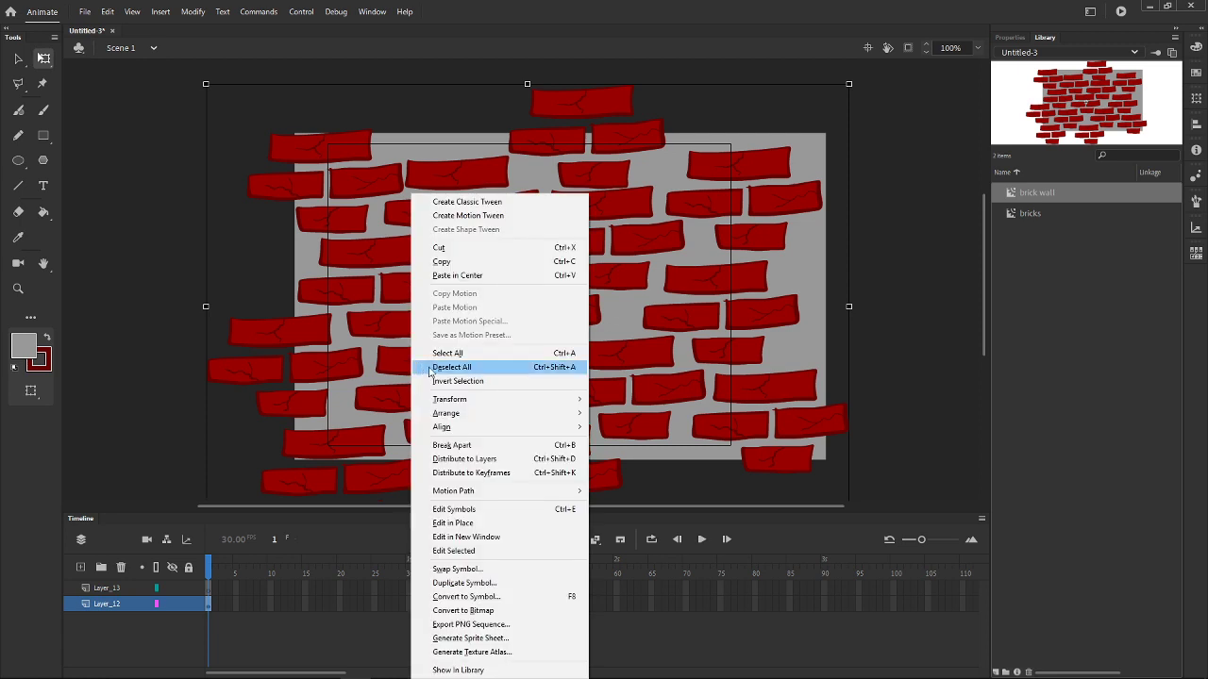
click(444, 262)
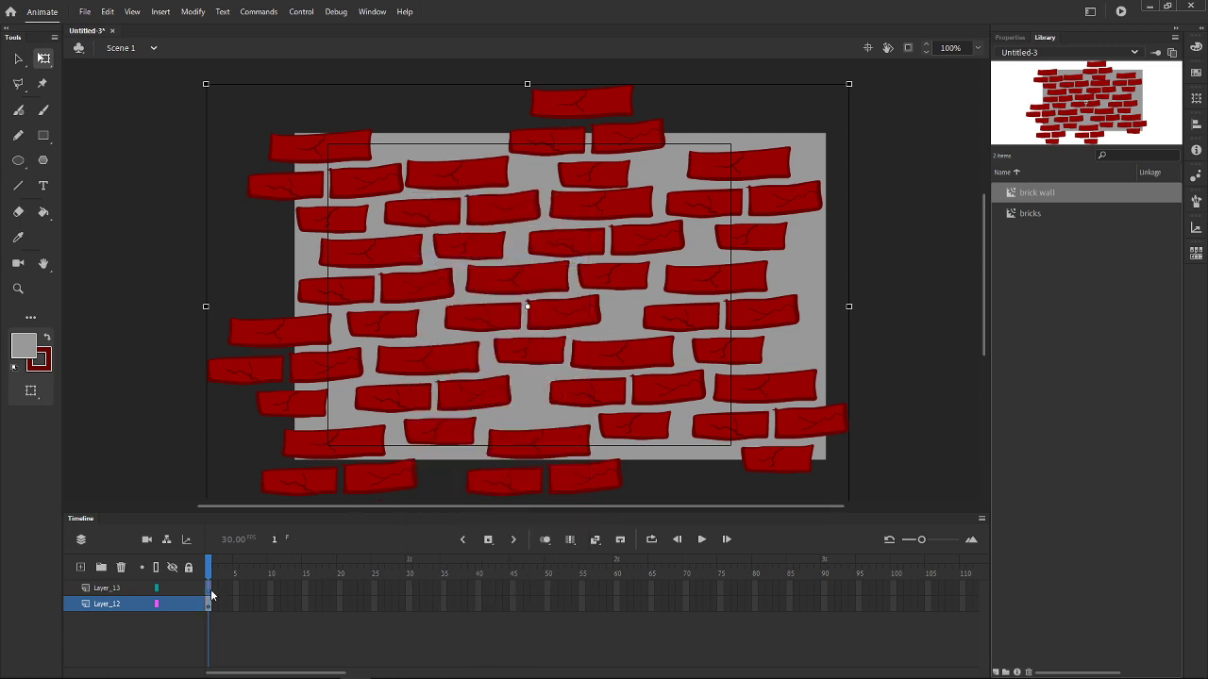
click(210, 589)
right_click(124, 271)
click(192, 323)
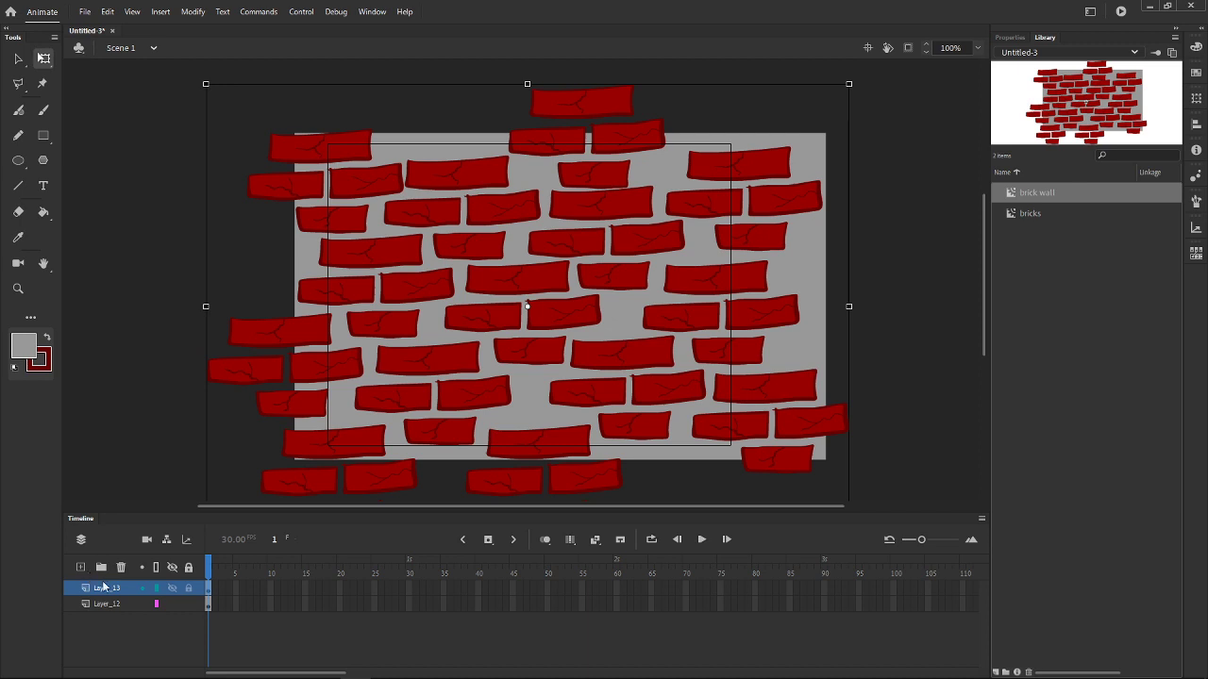
Step: Hide Layer_13 and apply a Brightness color effect of -66% to the brick wall on Layer_12
click(173, 591)
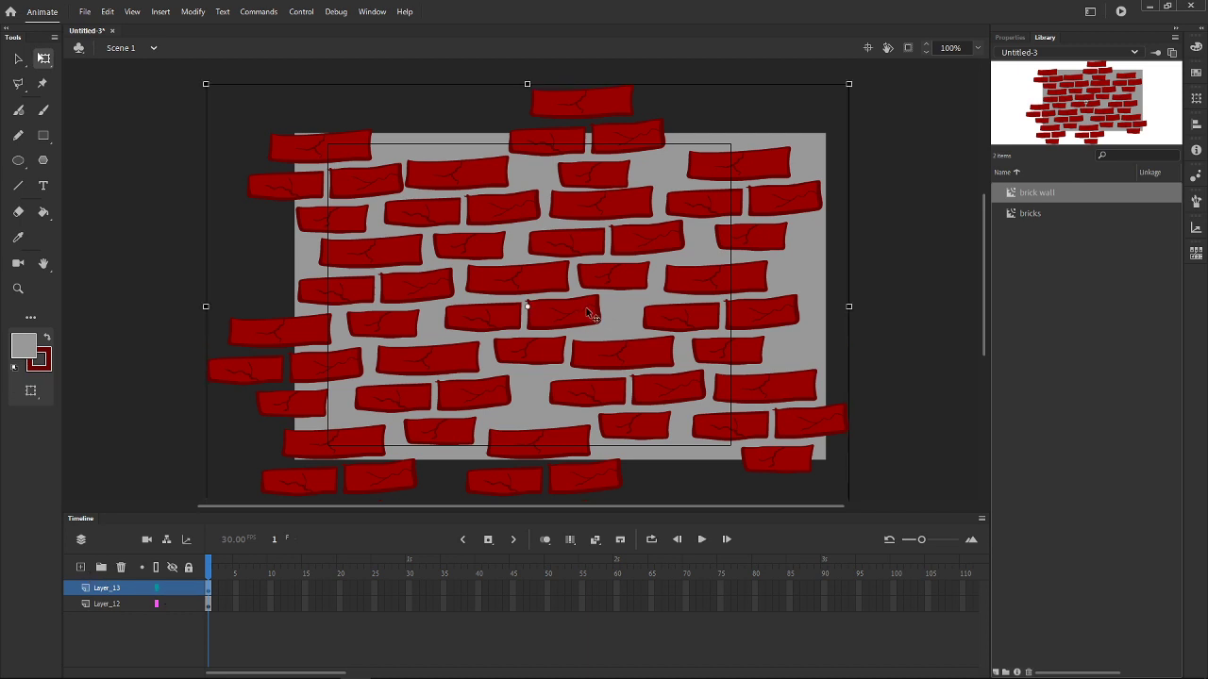
click(172, 589)
click(209, 607)
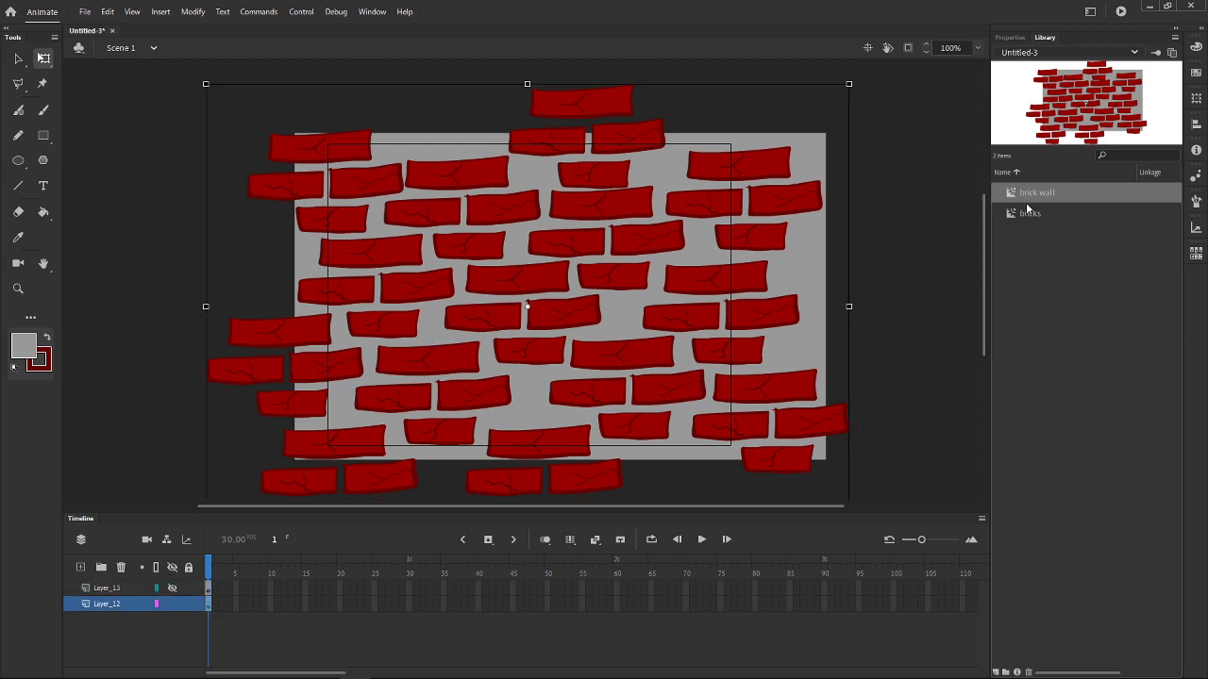
click(1009, 38)
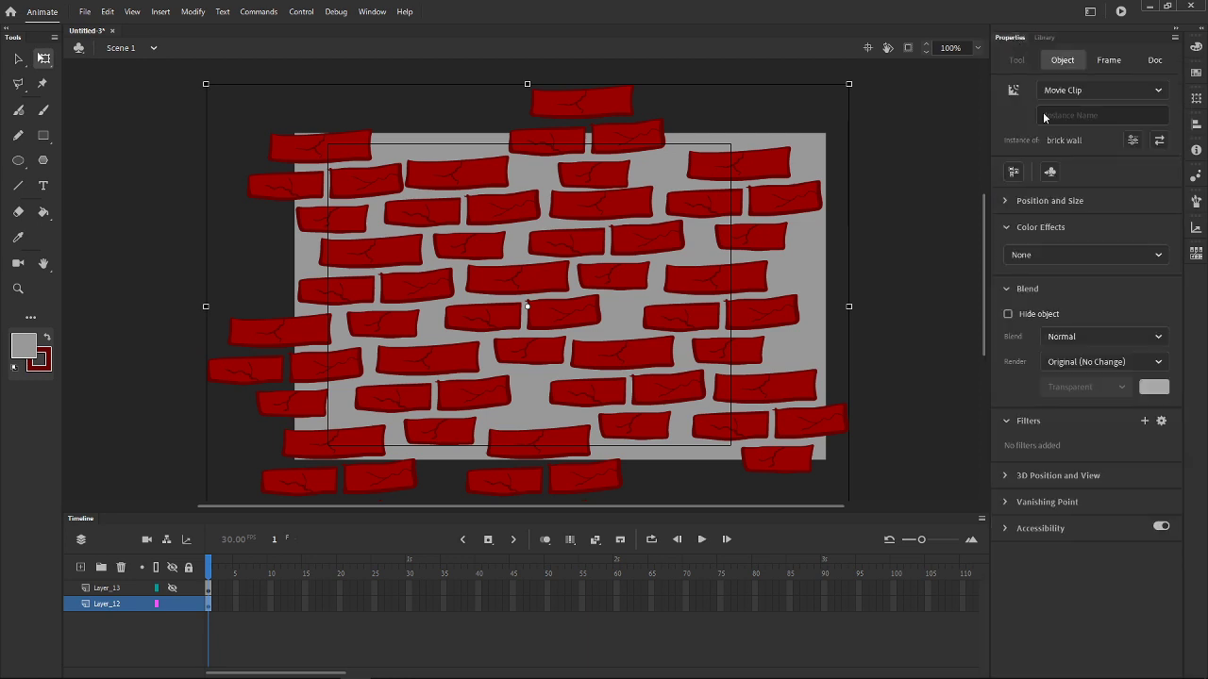
click(1056, 256)
click(1048, 301)
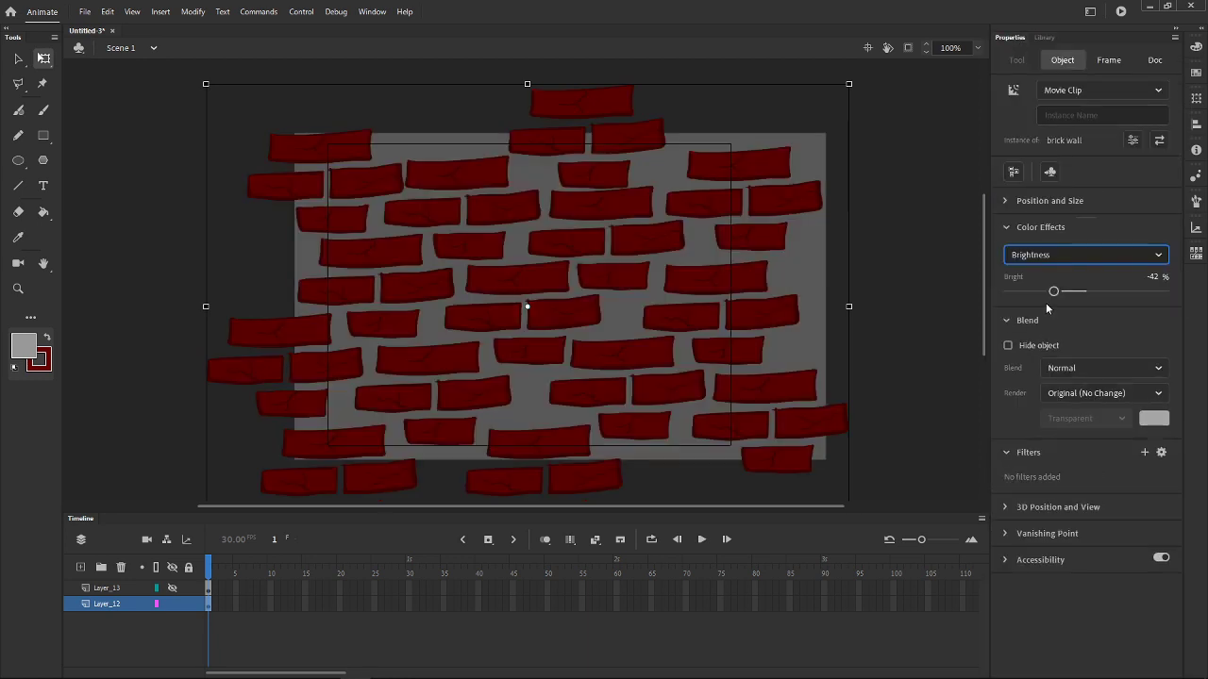
click(1047, 291)
drag(1046, 292, 1034, 295)
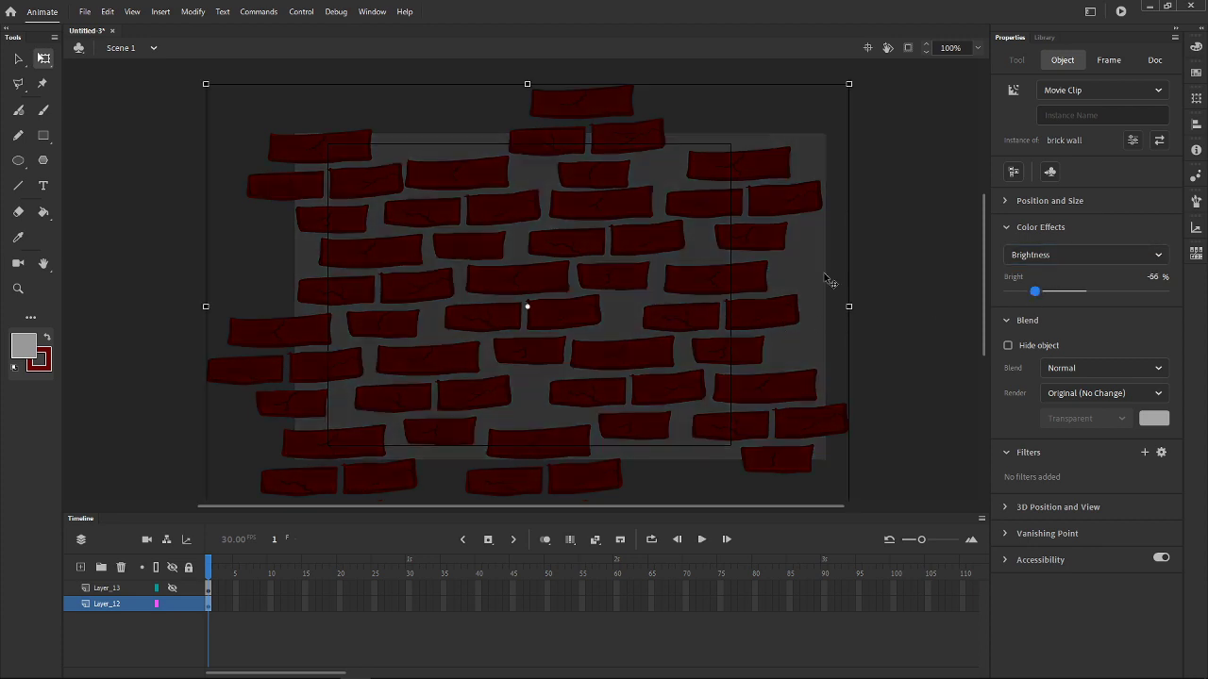
click(903, 262)
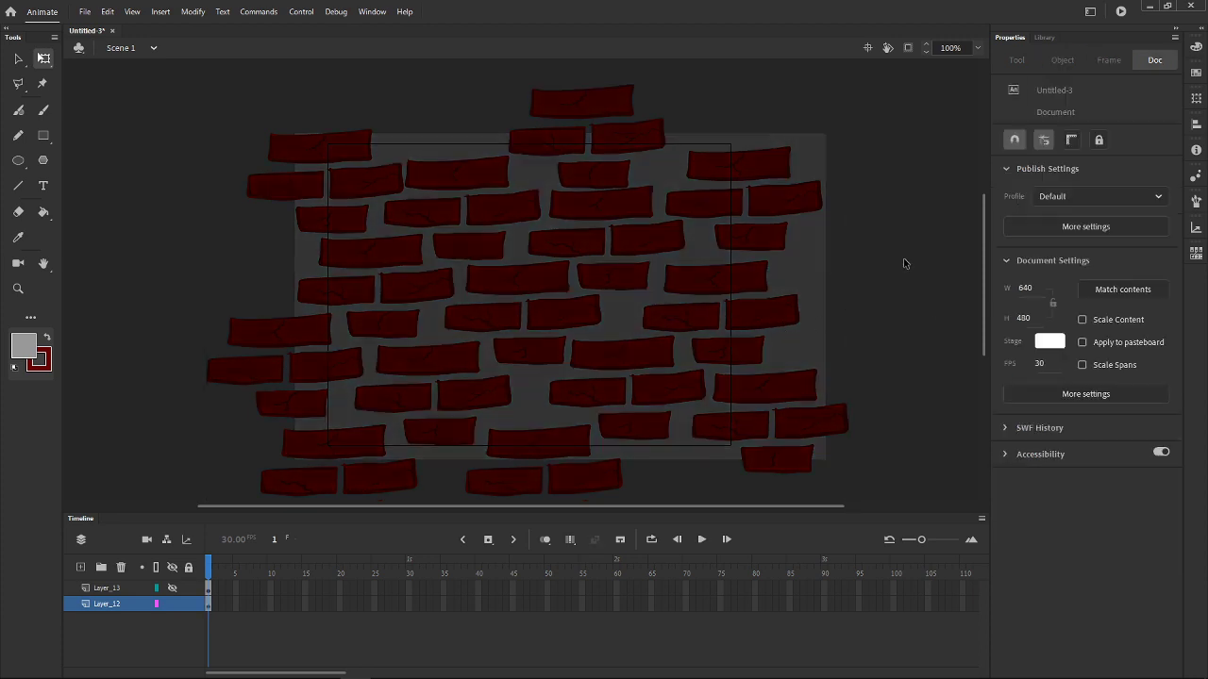
Step: Toggle Layer_13's visibility to compare the bright and darkened walls, leaving the layer shown
click(173, 589)
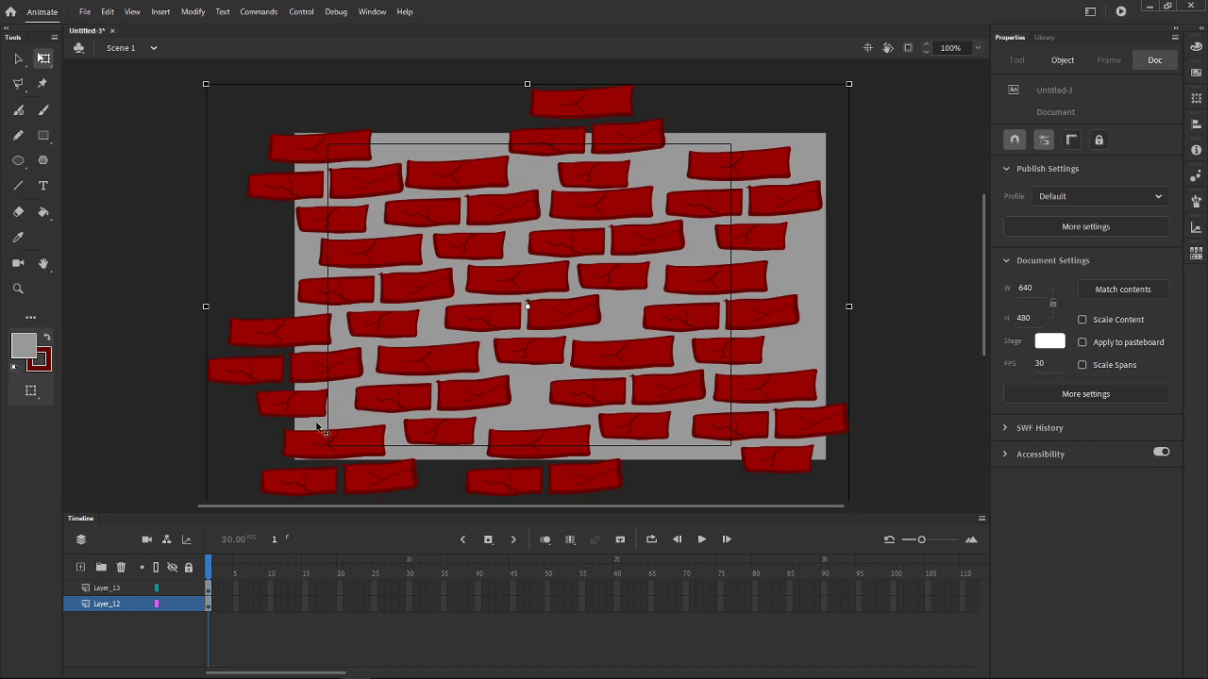
click(171, 589)
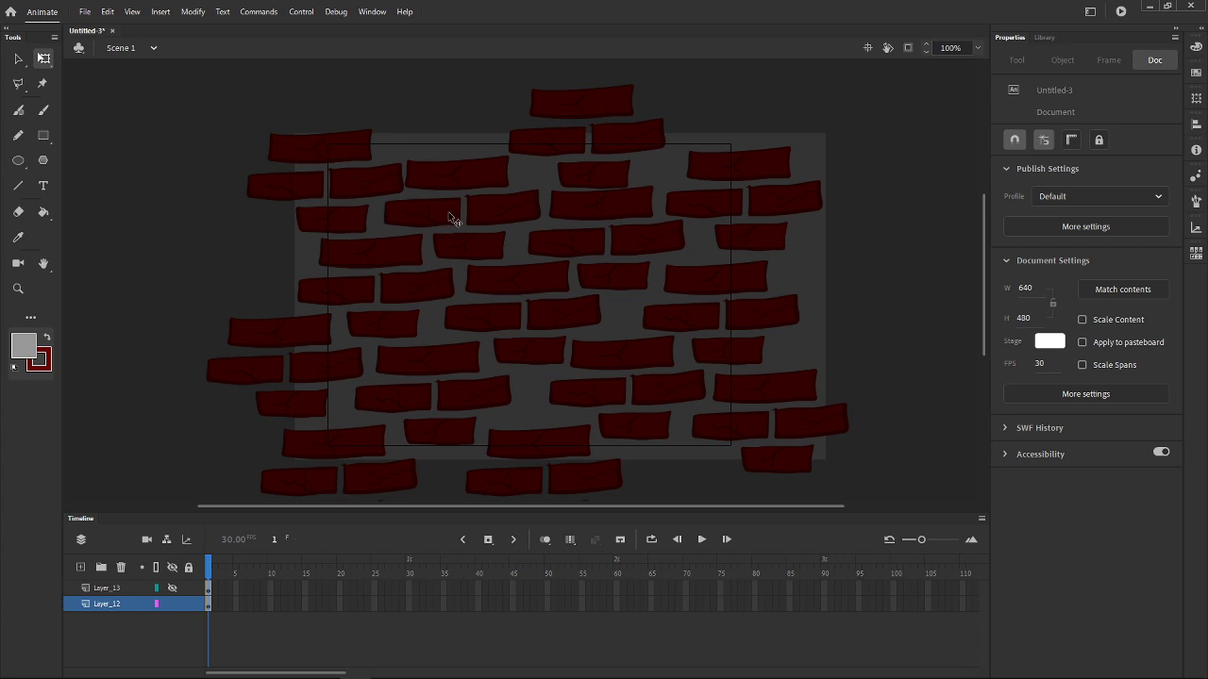
click(178, 587)
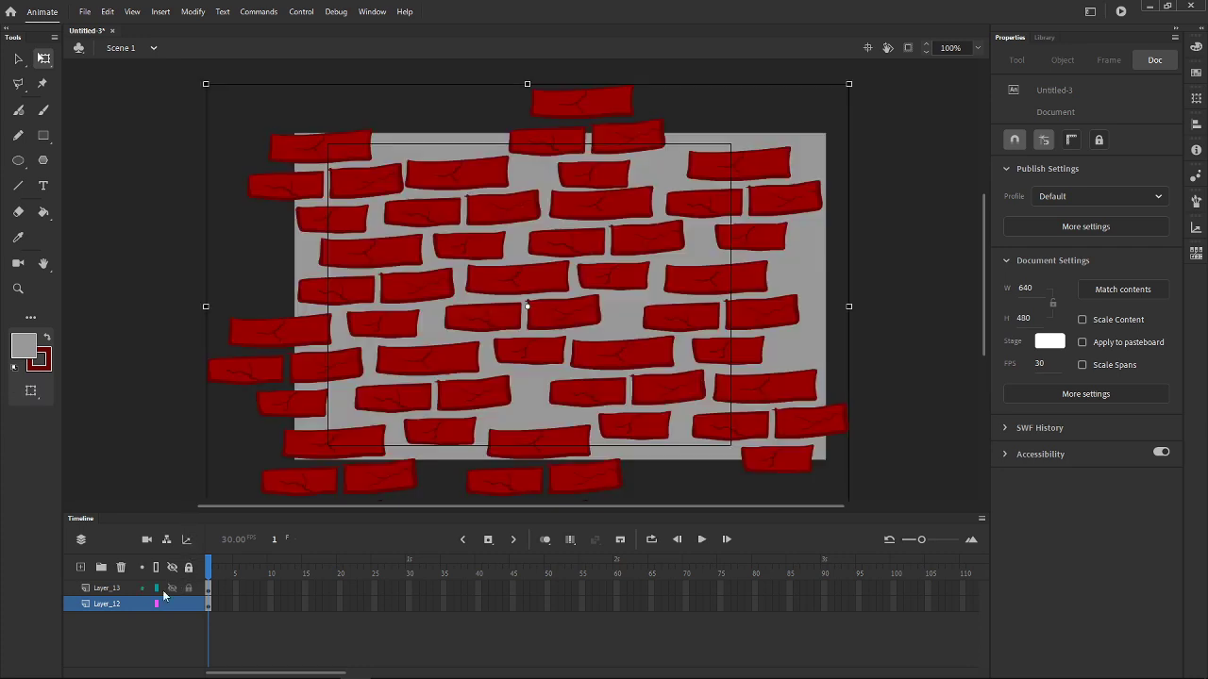
Step: Add a new layer for the mask shape and set the Oval tool to a uniform width profile and 0.1 stroke size
click(81, 567)
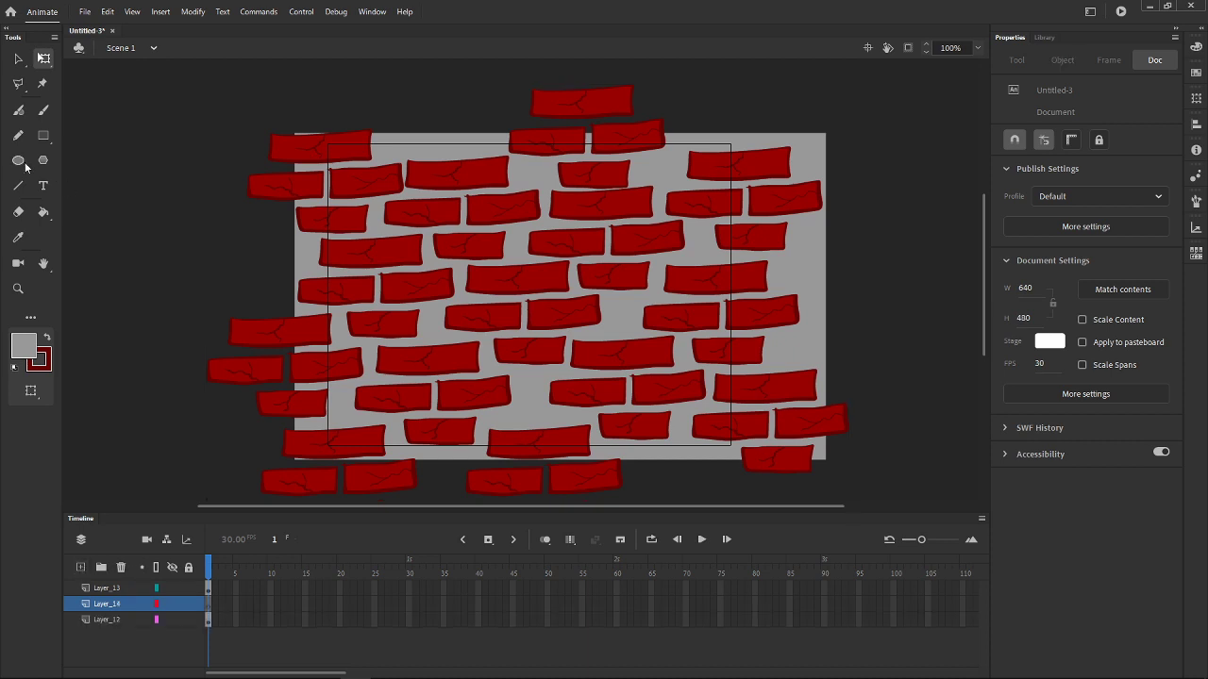
click(18, 160)
click(1118, 300)
click(1087, 315)
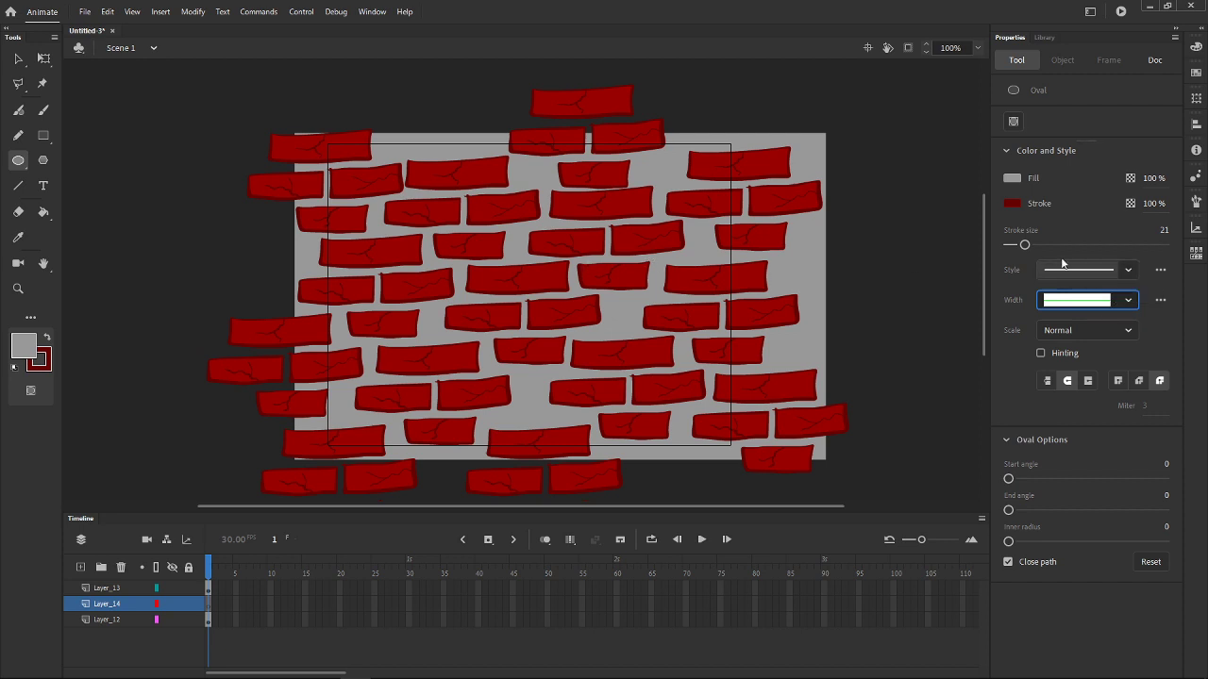
drag(1059, 245, 974, 248)
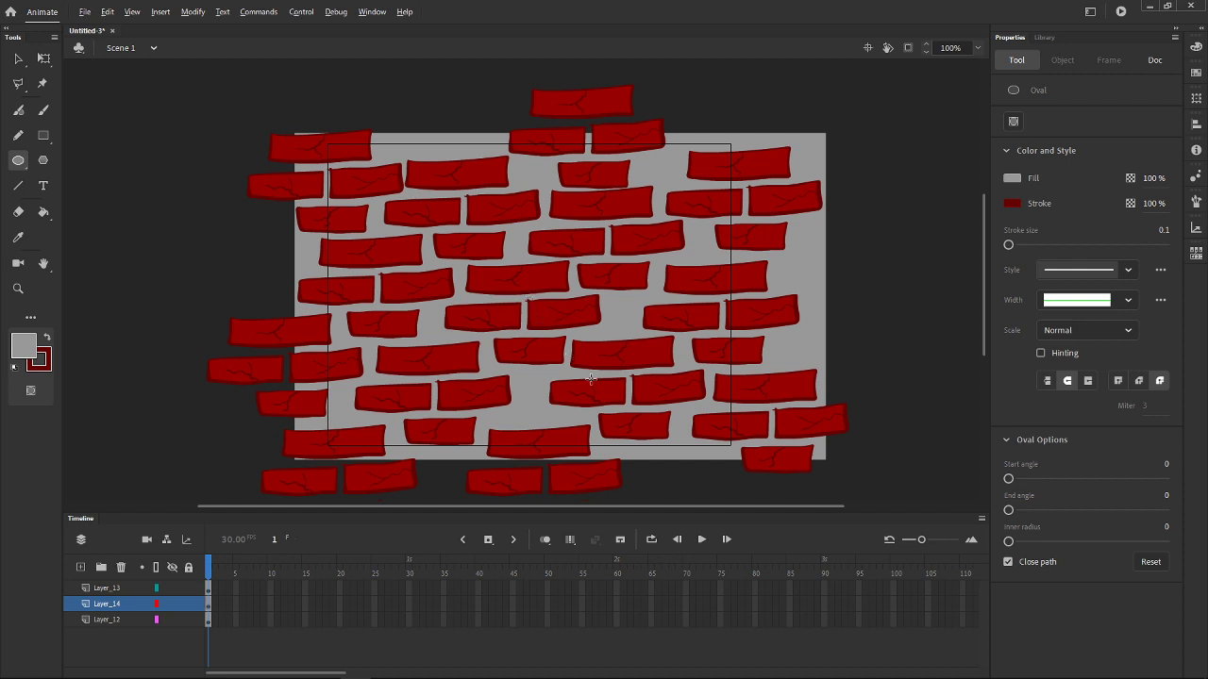
Step: Move Layer_14 to the top of the layer stack and draw a green circle about 348 px wide over the wall's middle
click(114, 602)
drag(112, 593, 113, 581)
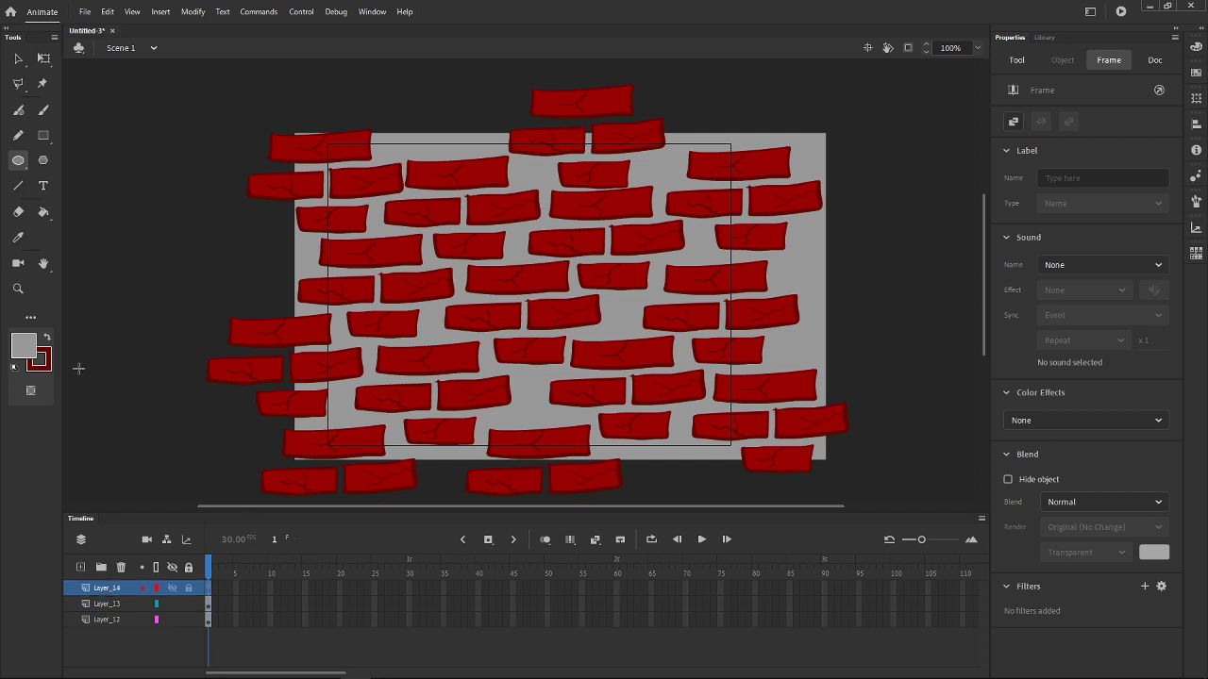
click(33, 351)
click(134, 410)
drag(525, 297, 635, 398)
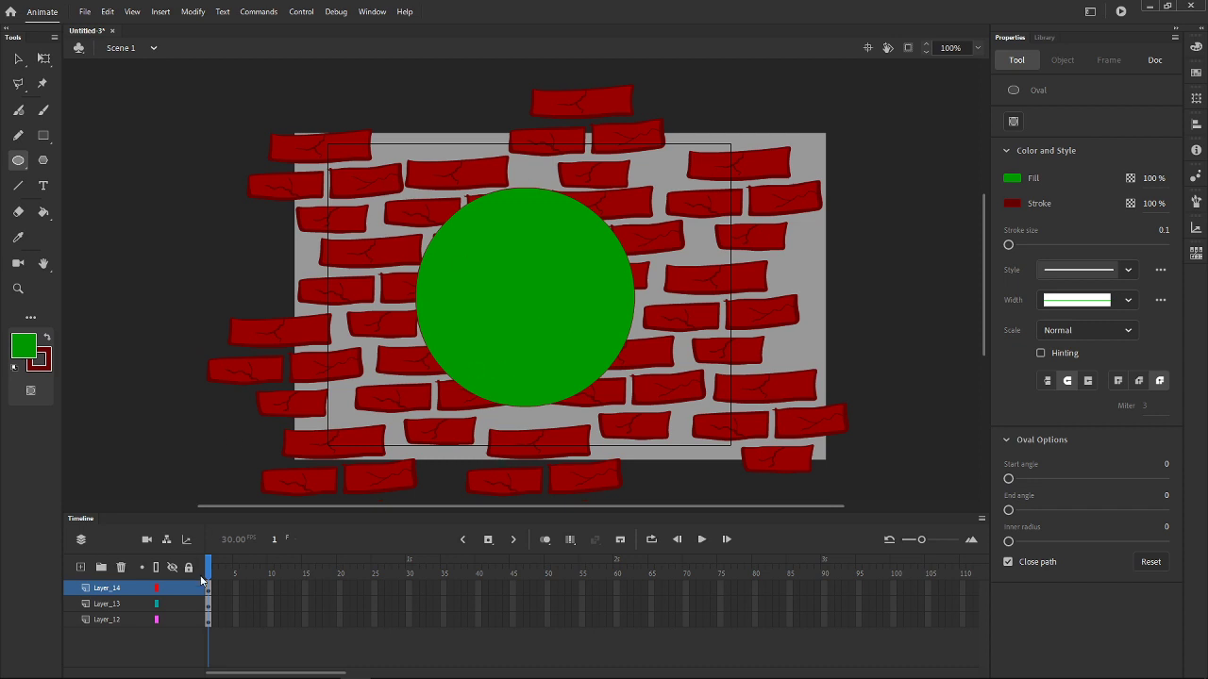
Step: Check the dark wall behind the circle, and turn Layer_14 into a mask for the bright wall on Layer_13
click(119, 603)
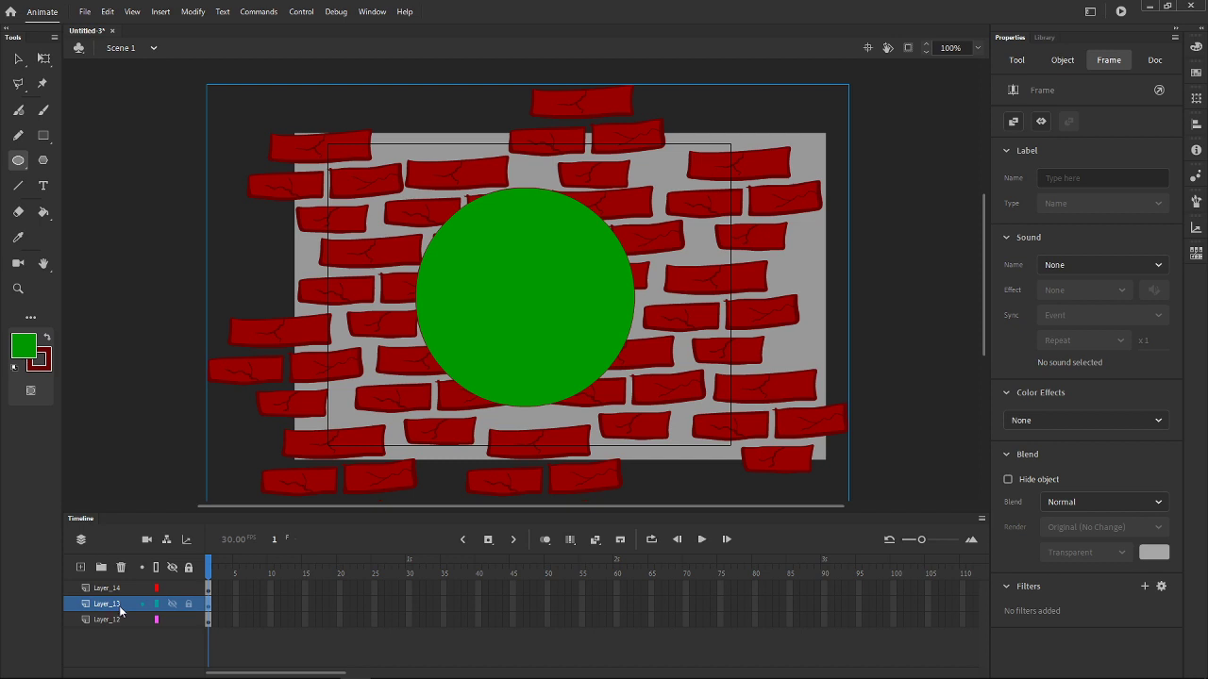
click(174, 603)
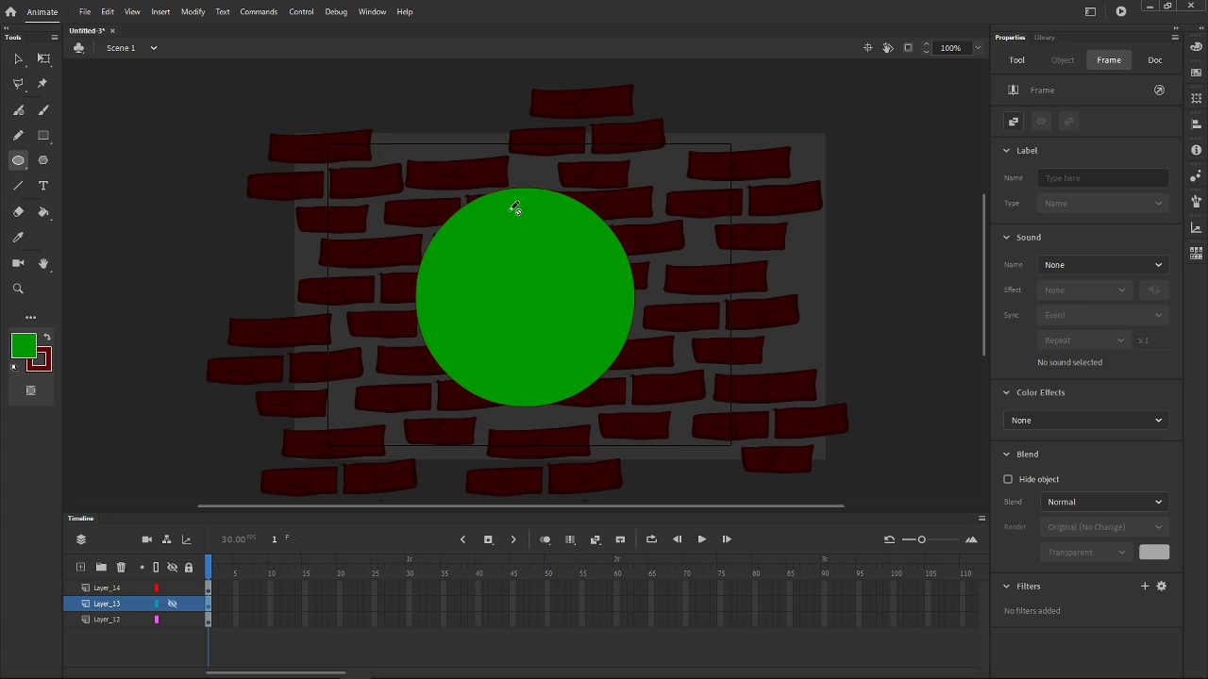
click(119, 587)
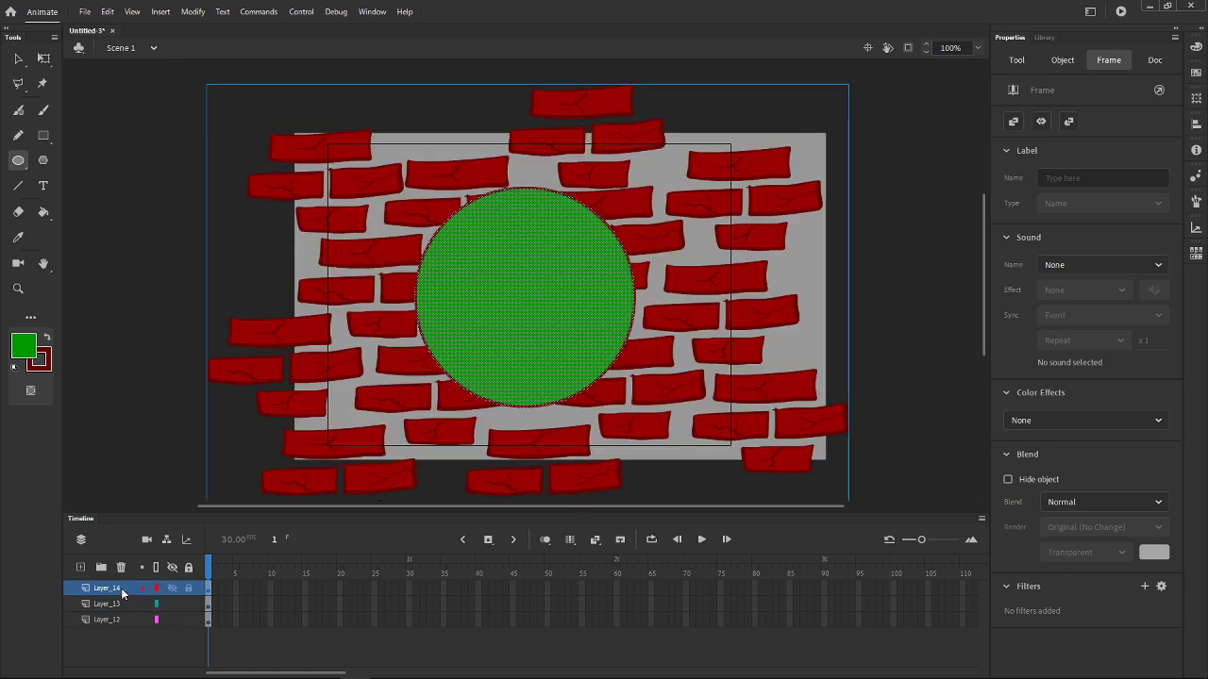
right_click(119, 587)
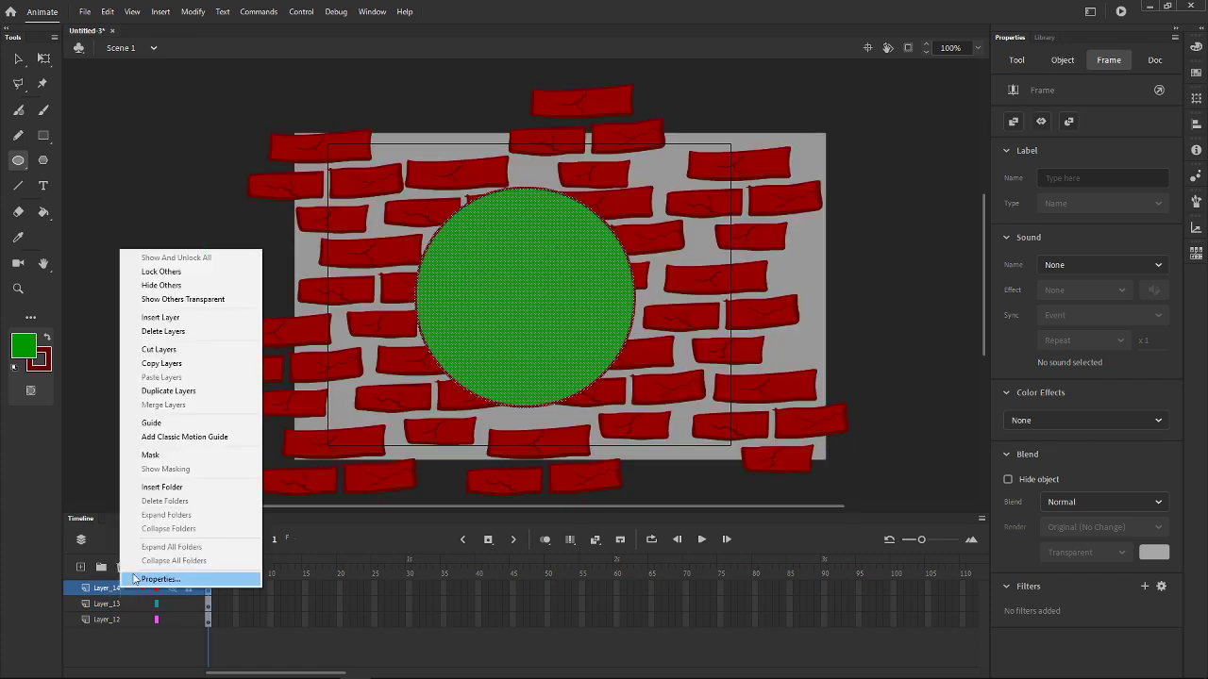
click(153, 456)
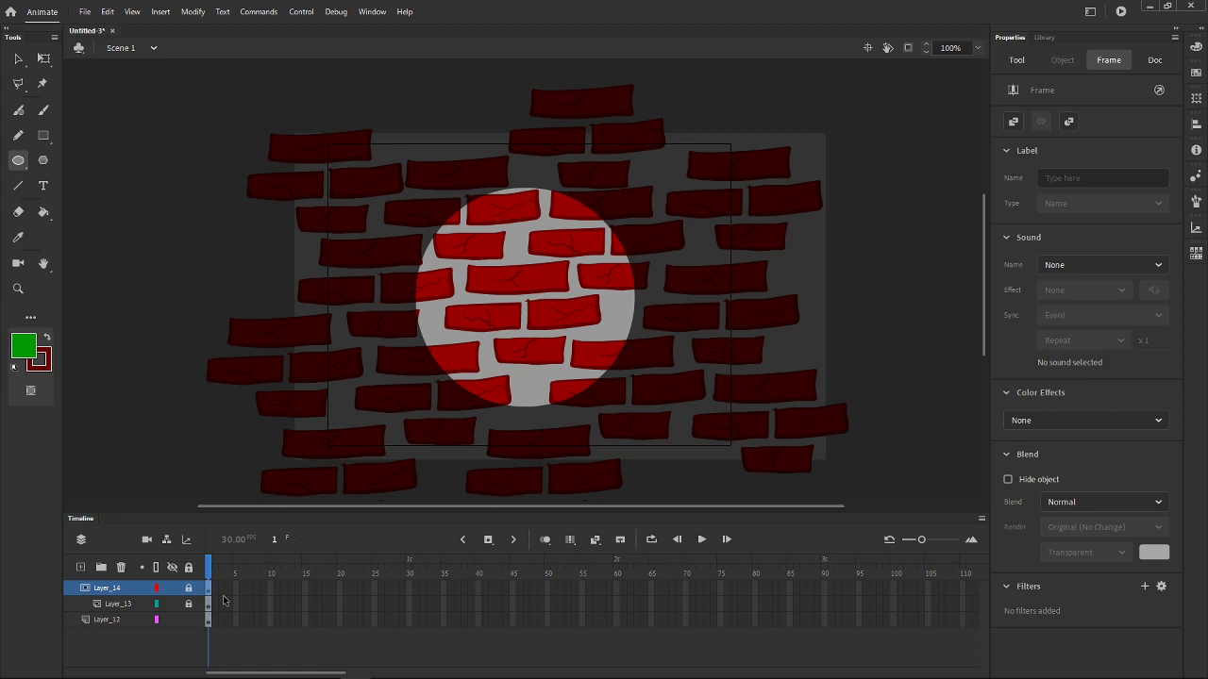
Step: Unlock the mask and masked layers, and extend all three layers to frame 100
click(189, 592)
click(189, 604)
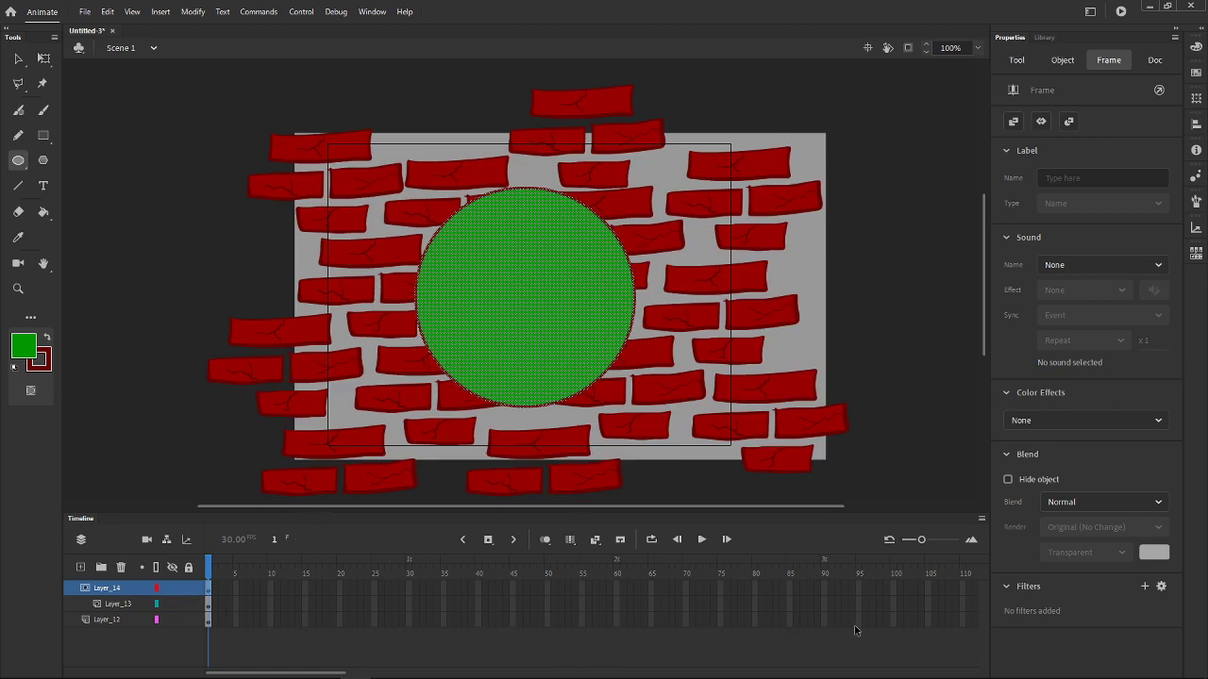
drag(895, 630, 896, 589)
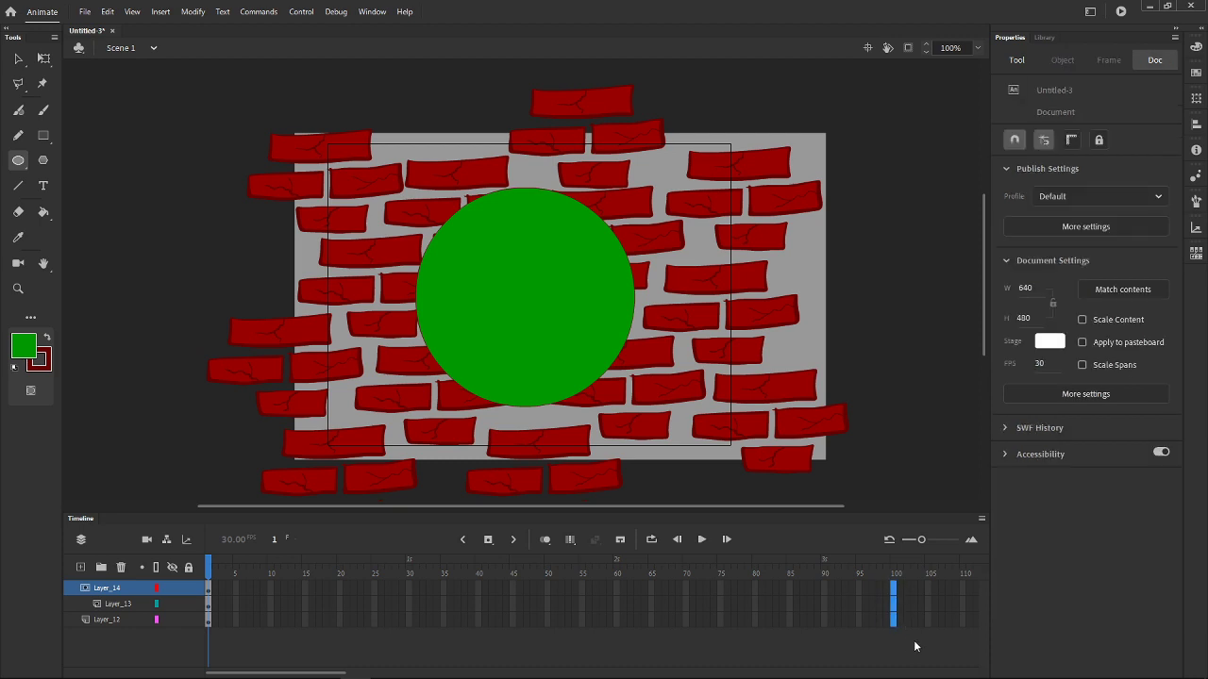
key(F5)
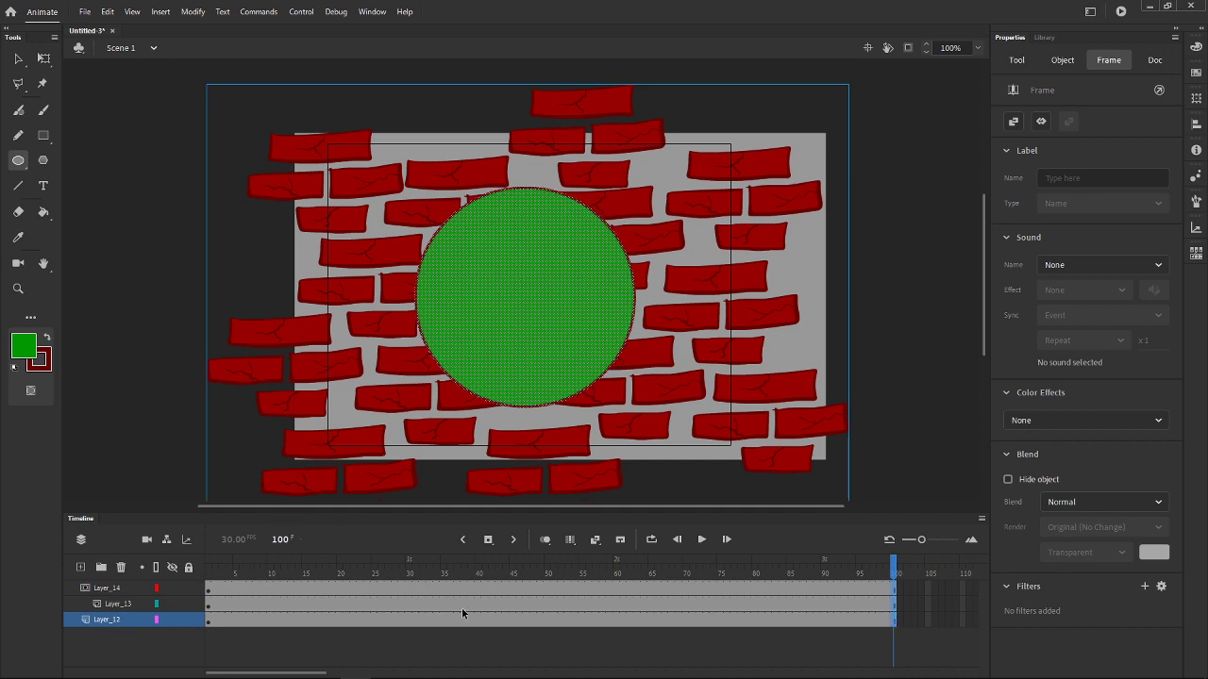
drag(892, 575, 170, 488)
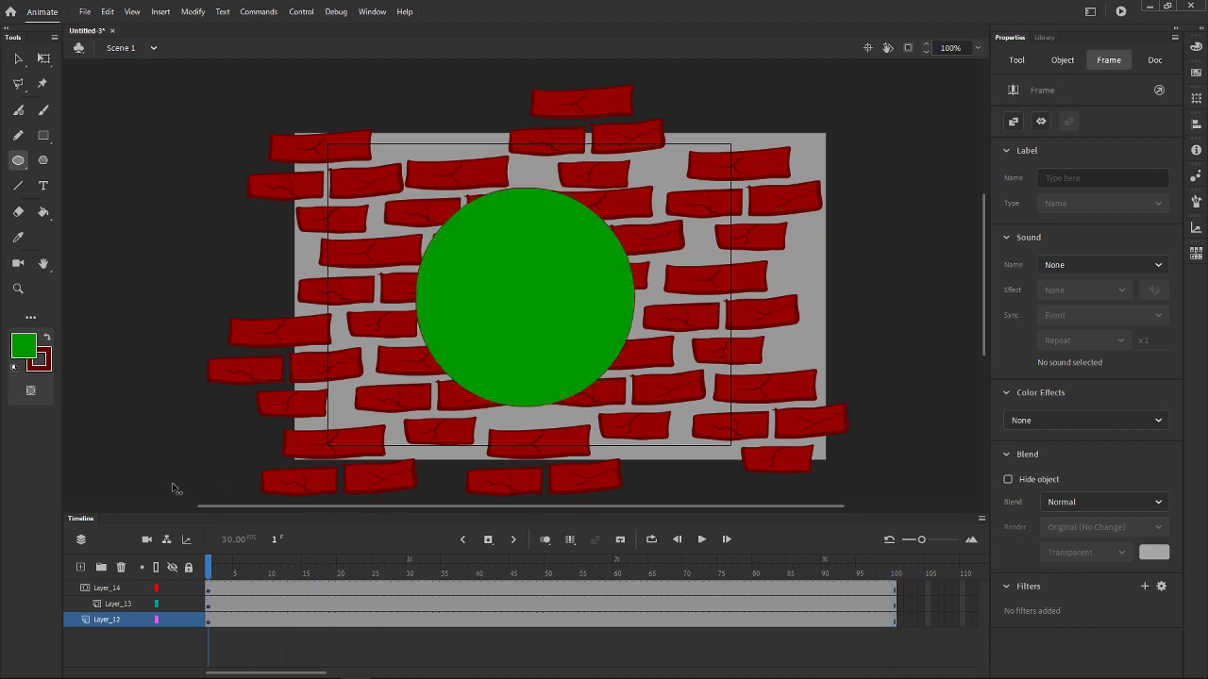
click(699, 539)
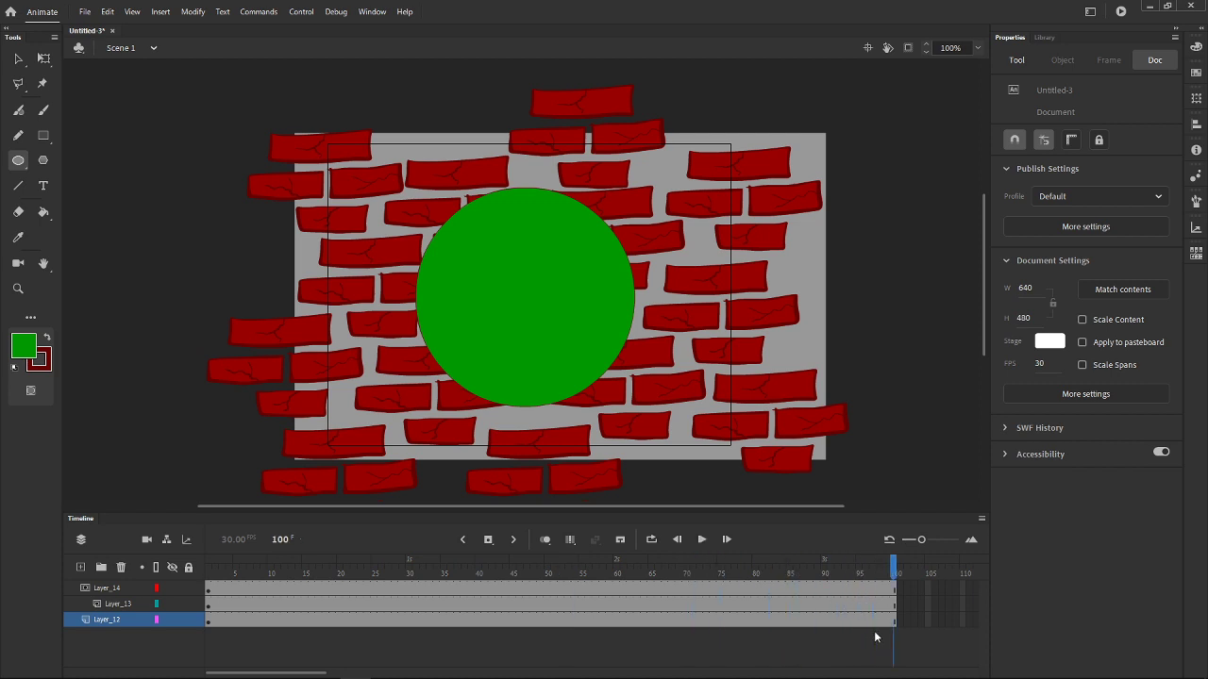
Step: Convert the green circle on Layer_14 at frame 1 into a movie clip symbol named "spot"
click(209, 588)
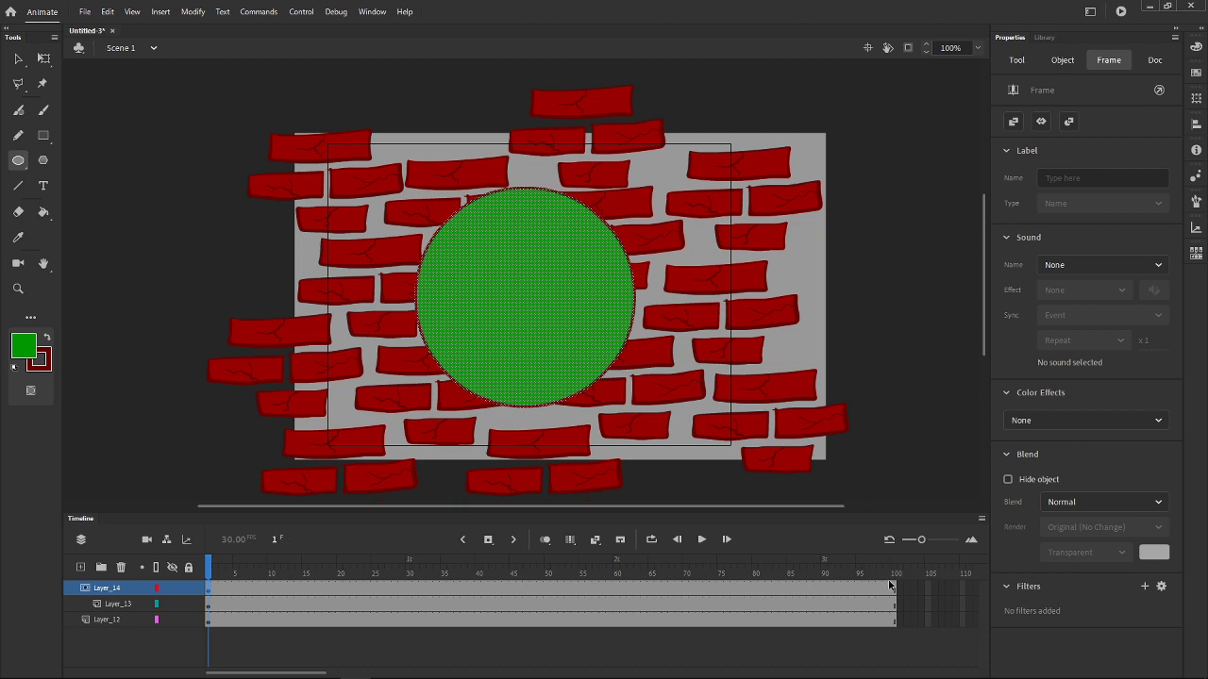
click(18, 59)
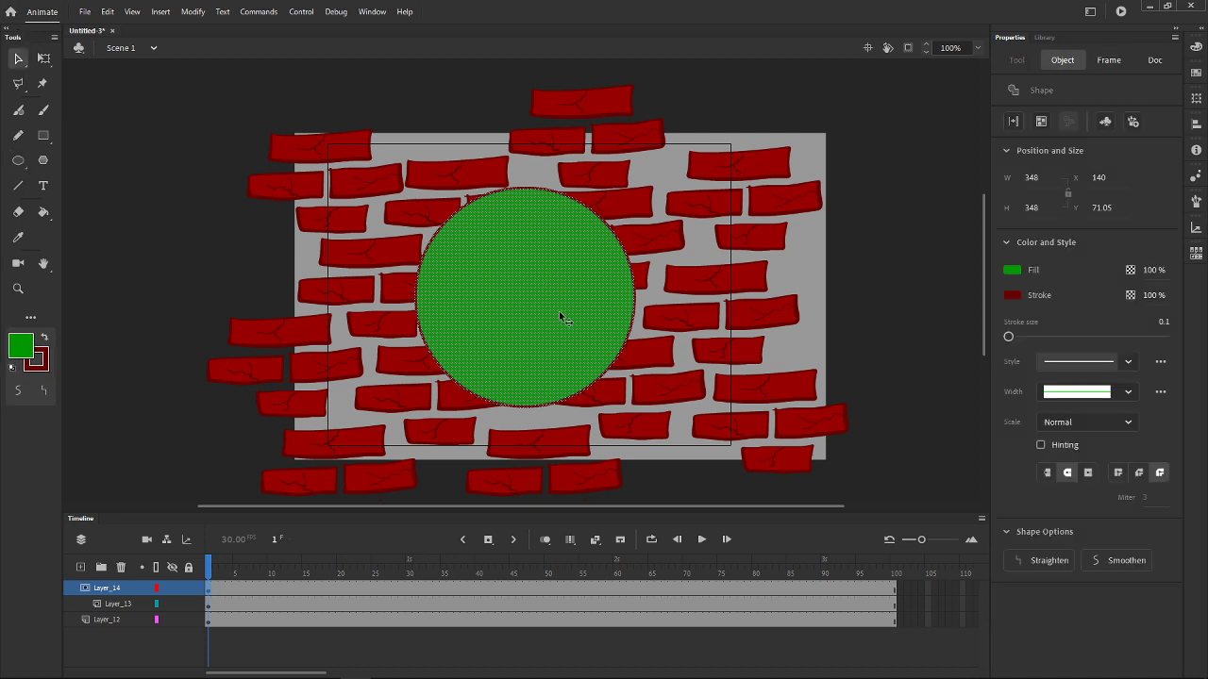
click(192, 12)
click(226, 45)
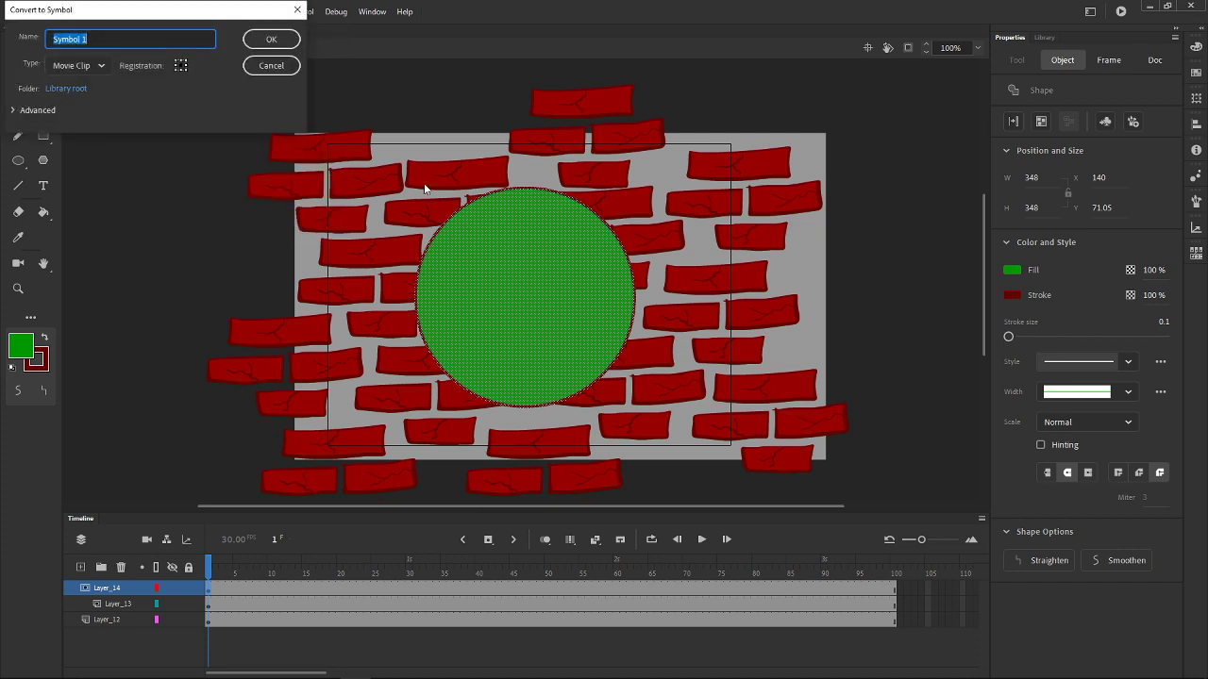
text(spot)
key(Return)
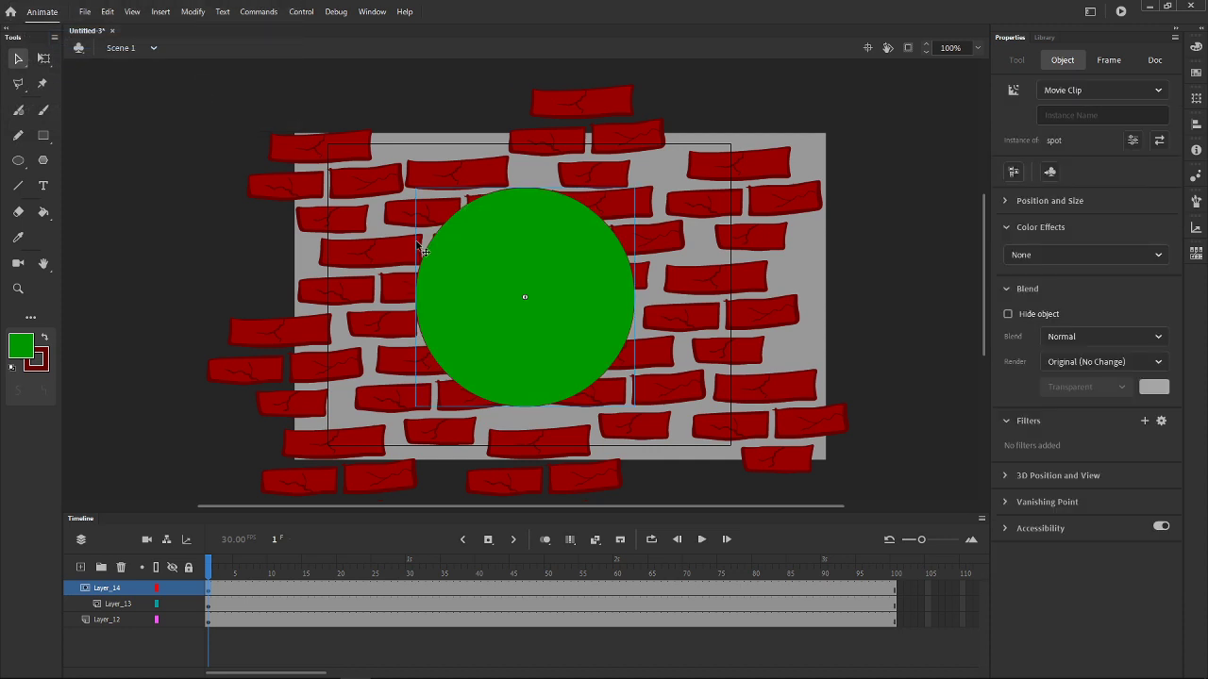
Step: Move the spot circle to the left side of the stage at frame 1 and insert a Layer_14 keyframe at frame 100
drag(525, 298, 442, 301)
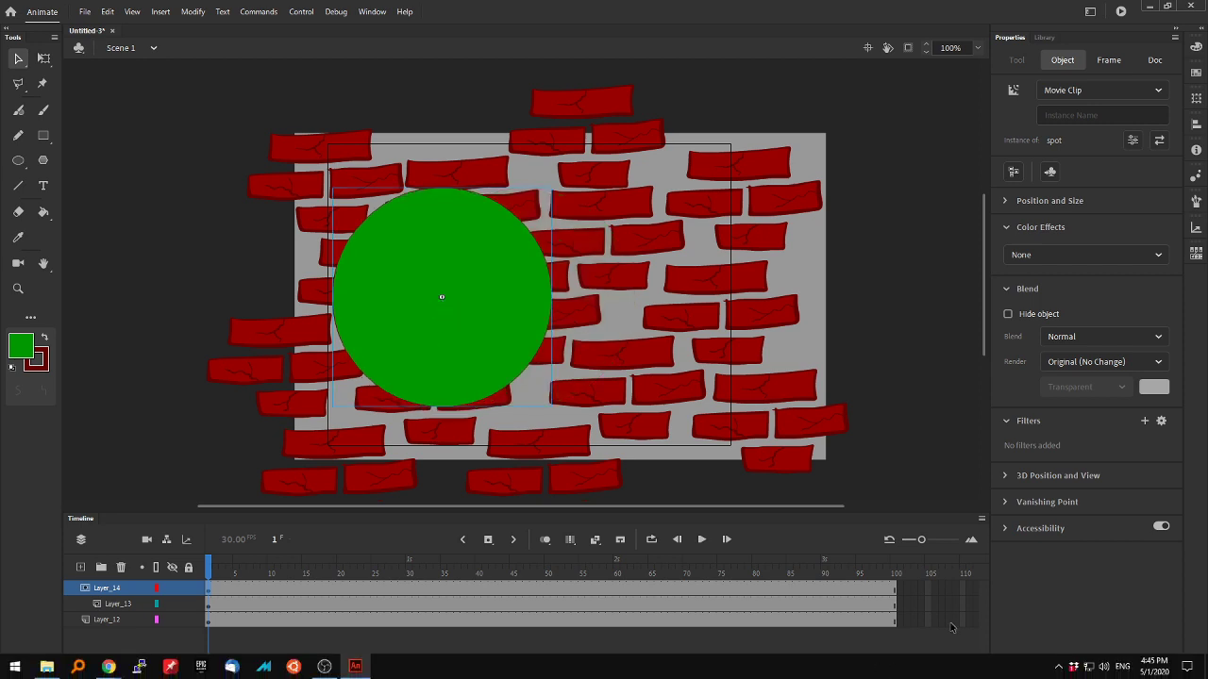
click(896, 590)
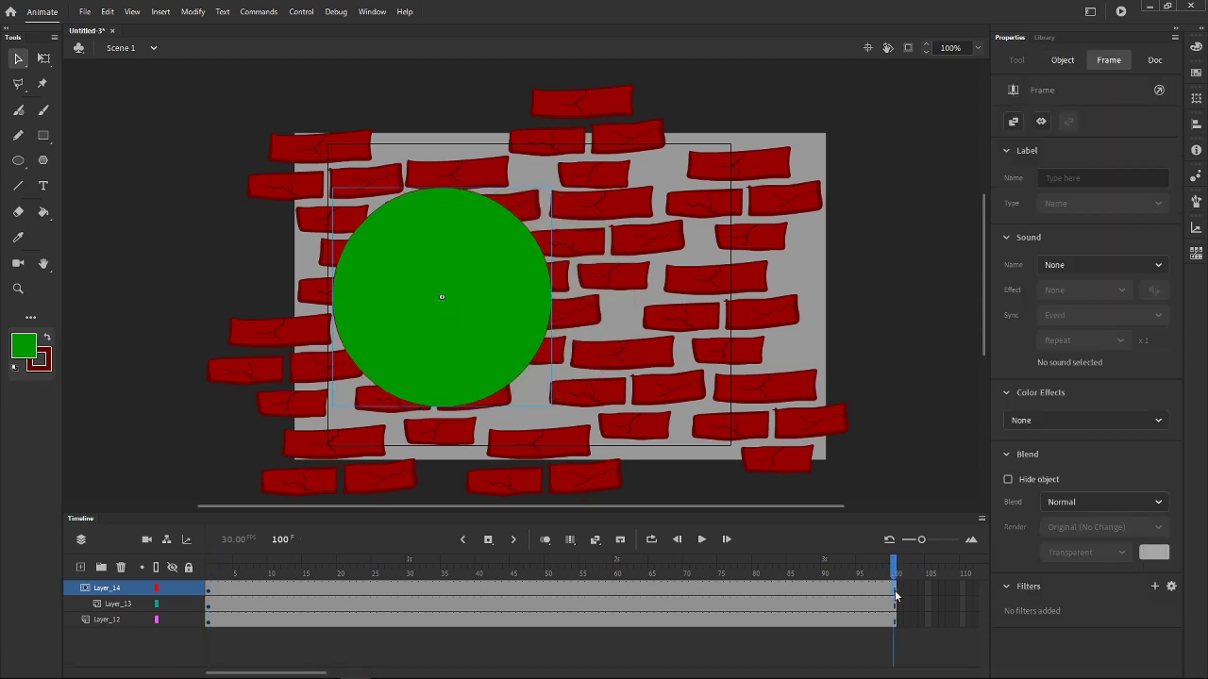
right_click(894, 594)
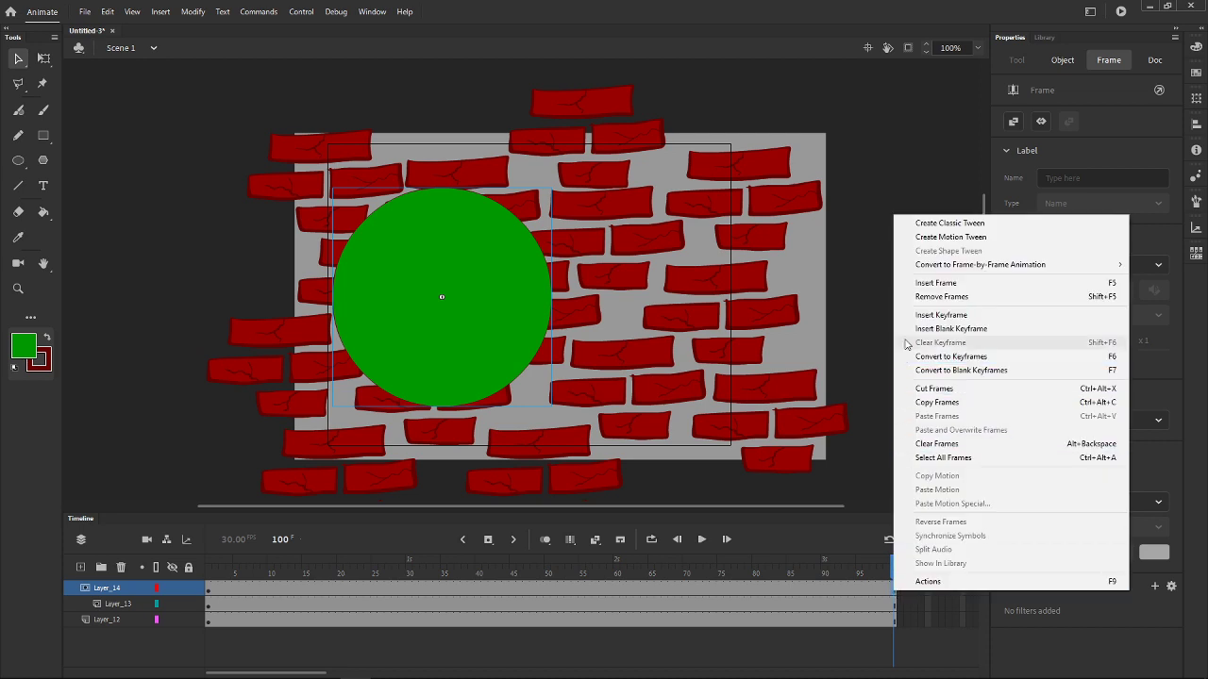
click(944, 315)
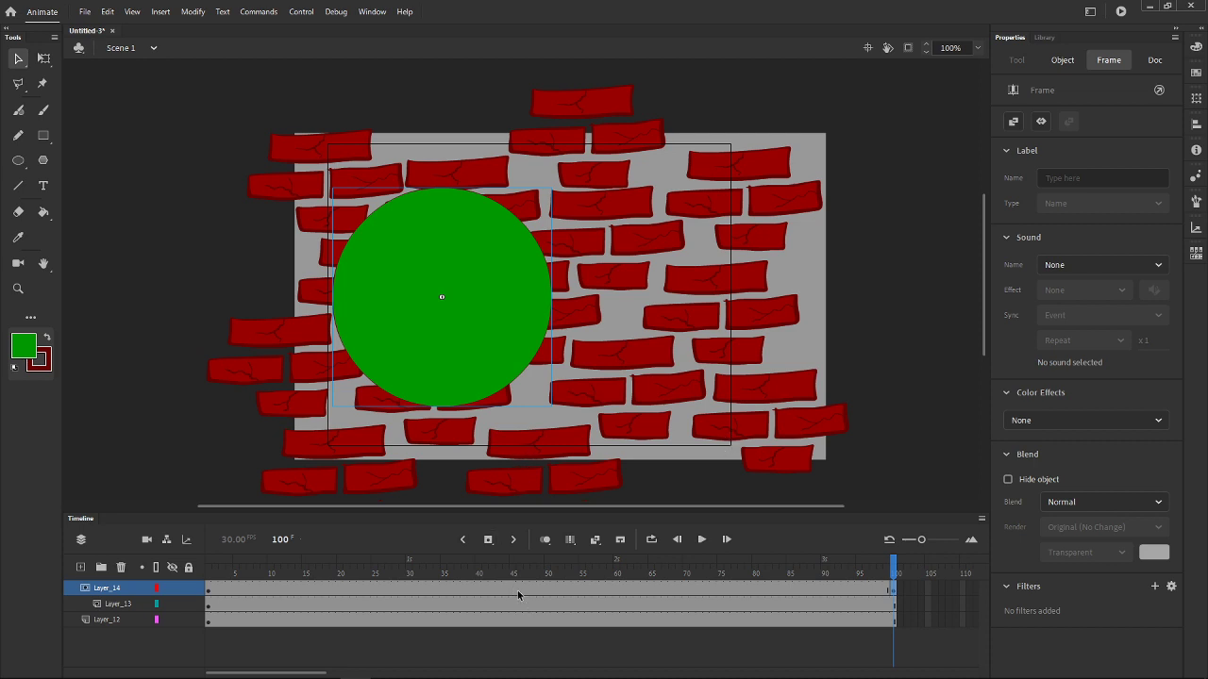
click(207, 590)
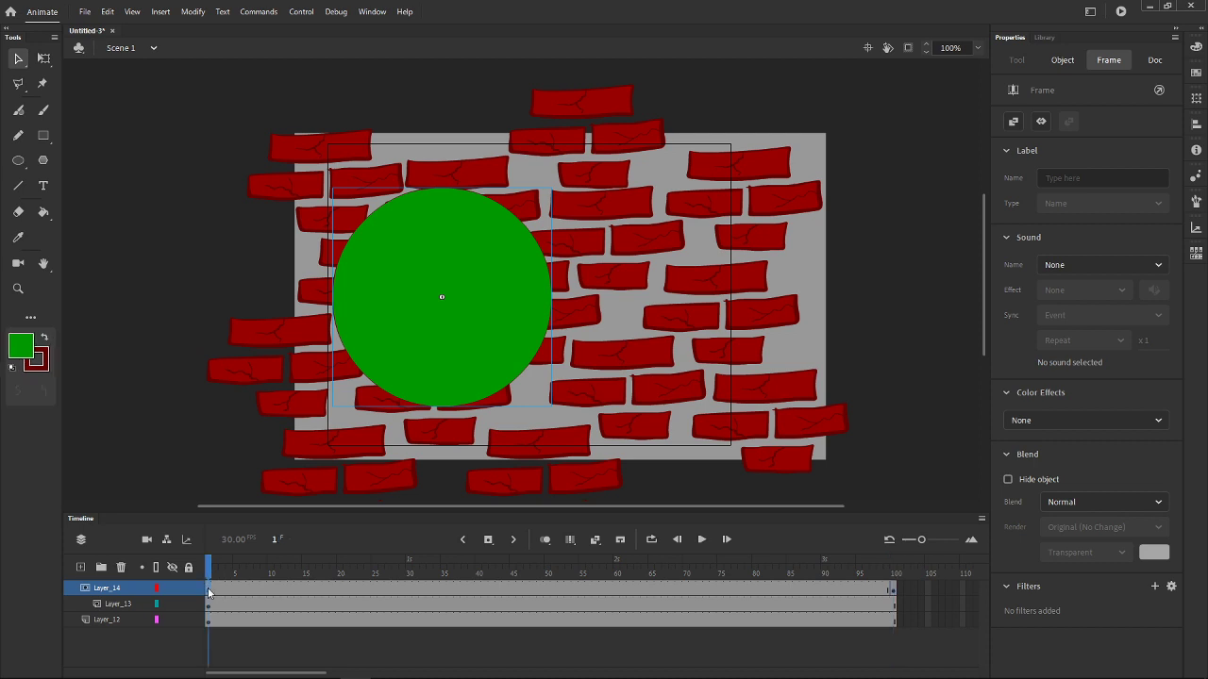
click(896, 591)
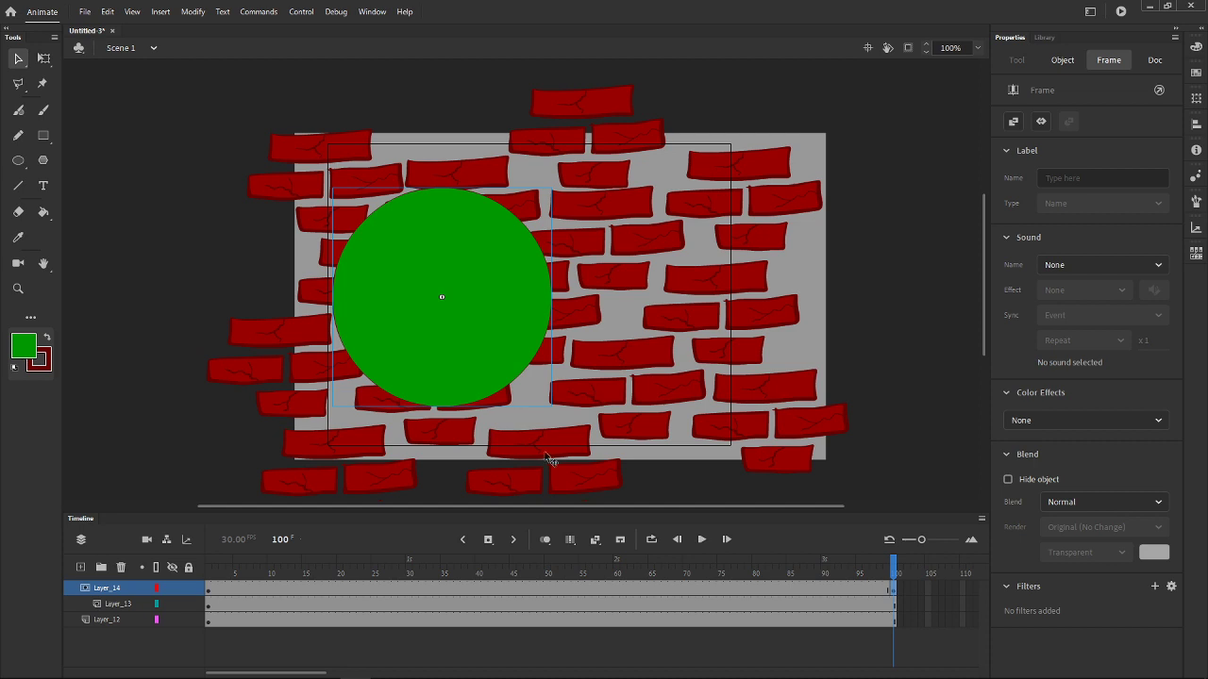
Step: Insert a Layer_14 keyframe at frame 50 and shift the spot circle horizontally to the right side of the wall
click(546, 592)
right_click(546, 592)
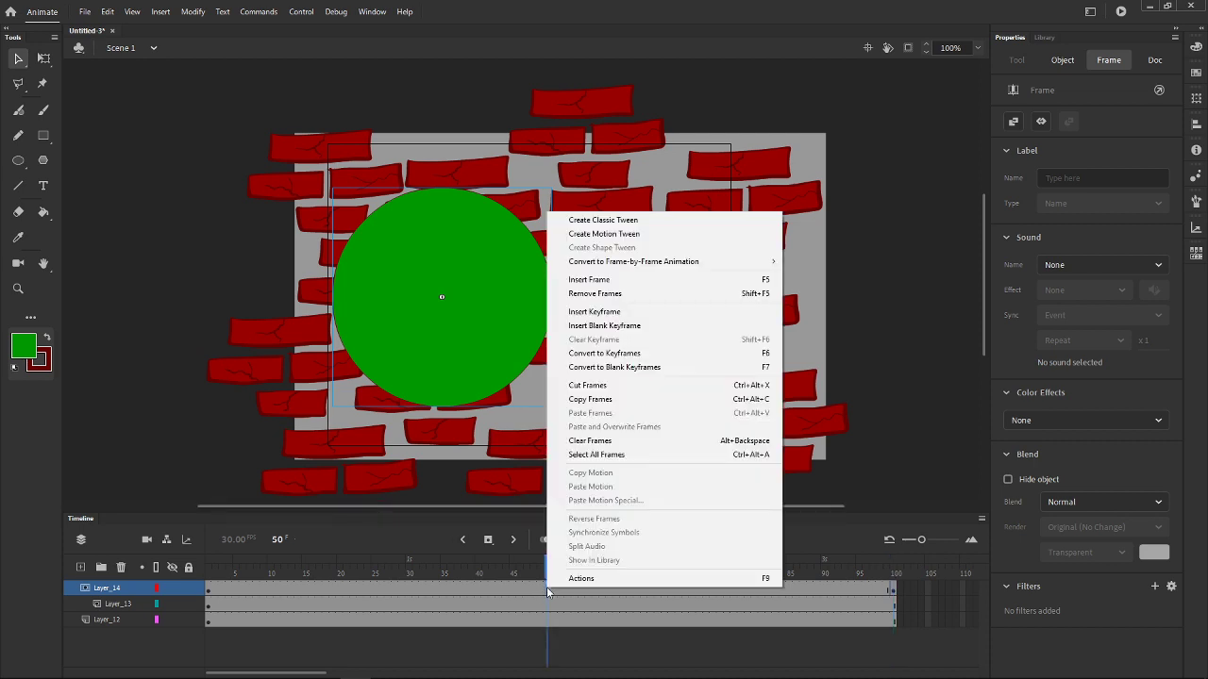
click(594, 311)
click(488, 313)
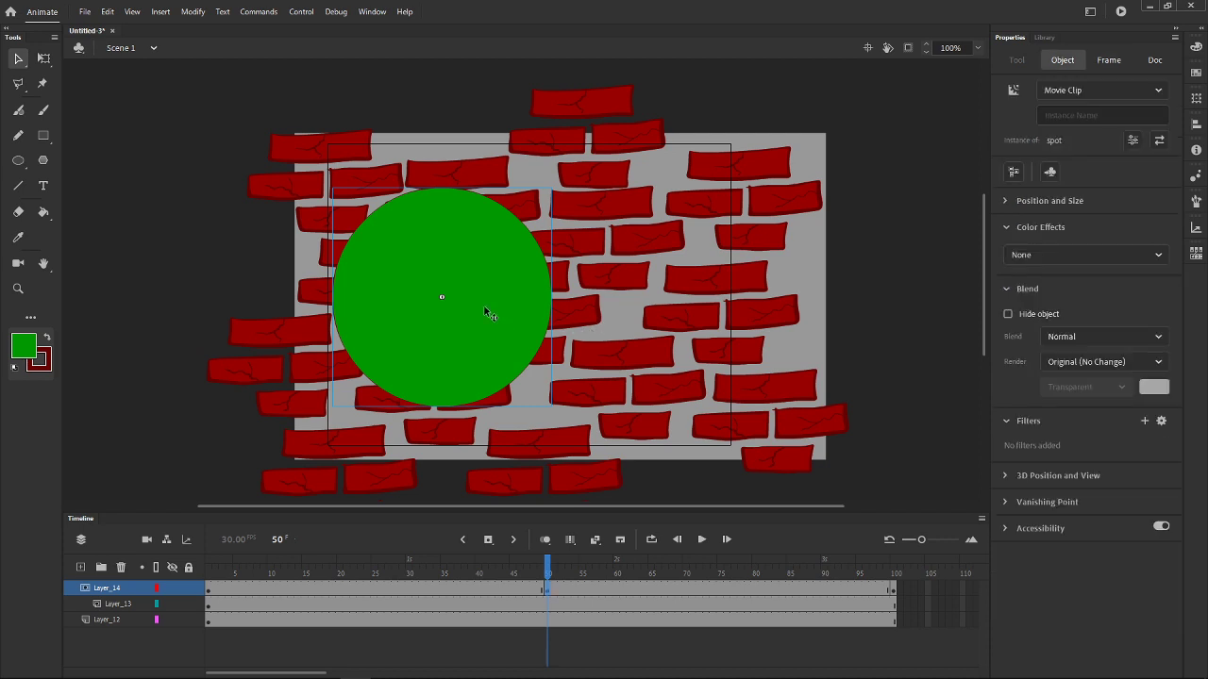
key(shift+Right)
key(shift+Right)
key(shift+Right)
key(shift+Right)
key(shift+Right)
key(shift+Right)
key(shift+Right)
key(shift+Right)
key(shift+Right)
key(shift+Right)
key(shift+Right)
key(shift+Right)
key(shift+Right)
key(shift+Right)
key(shift+Right)
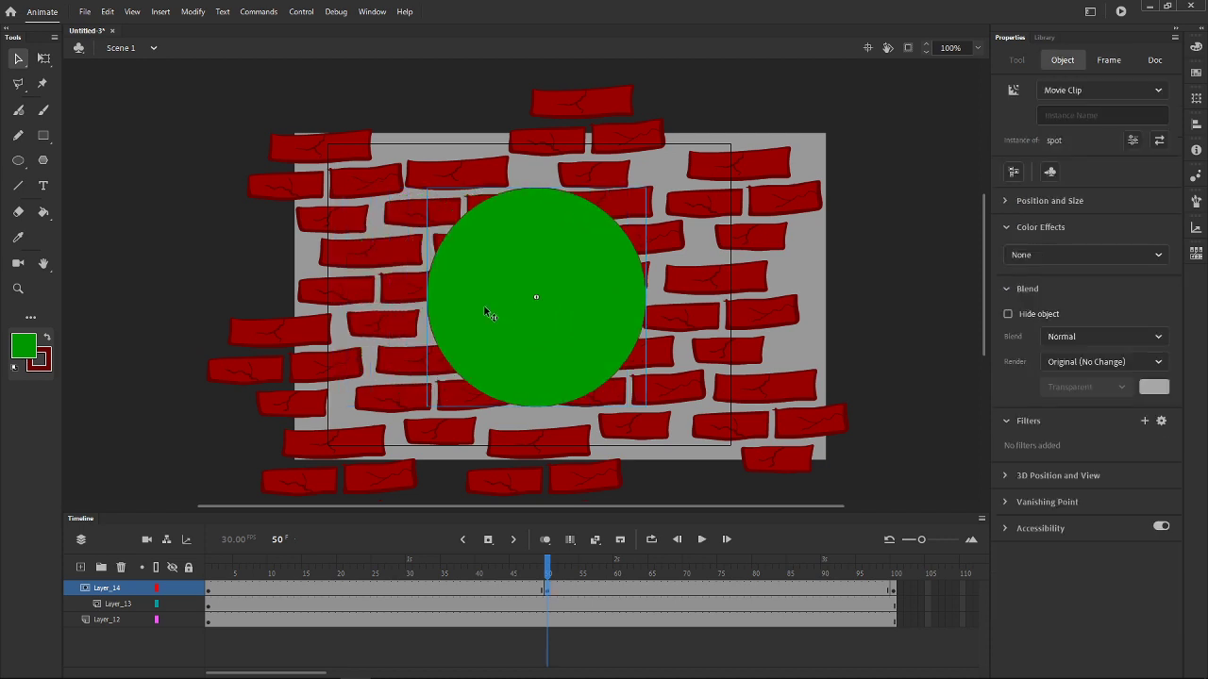
key(shift+Right)
key(shift+Right)
key(shift+Right)
key(shift+Right)
key(shift+Right)
key(shift+Right)
key(shift+Right)
key(shift+Right)
key(shift+Right)
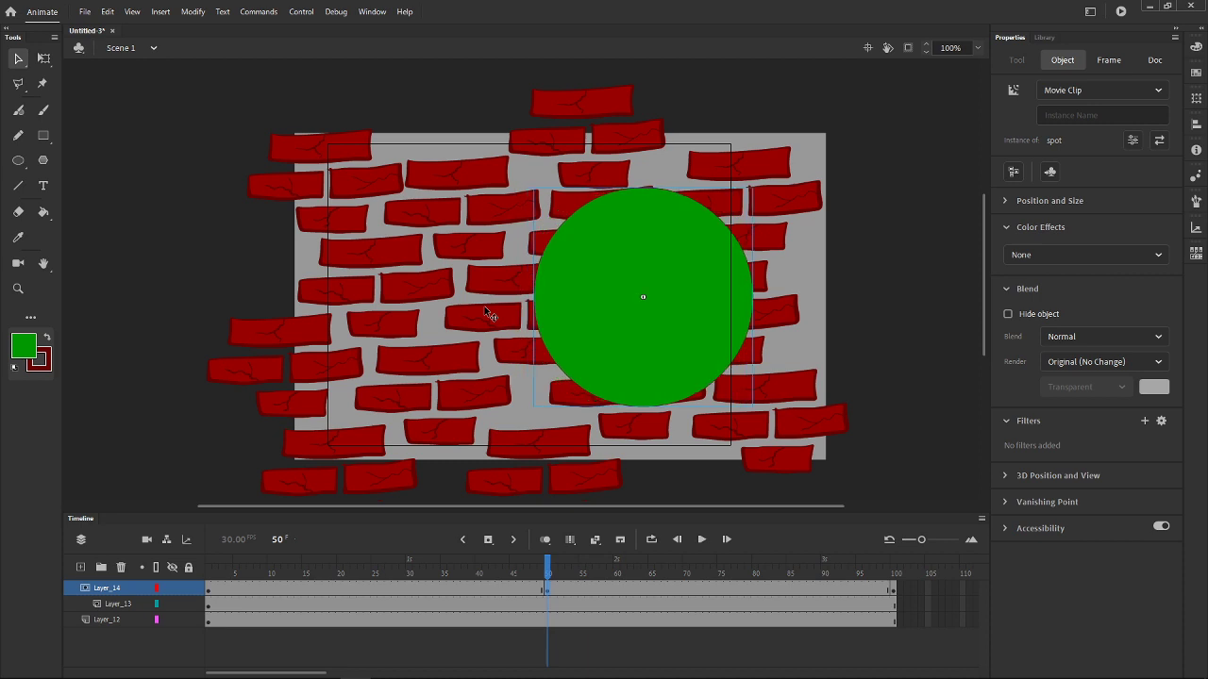
key(shift+Right)
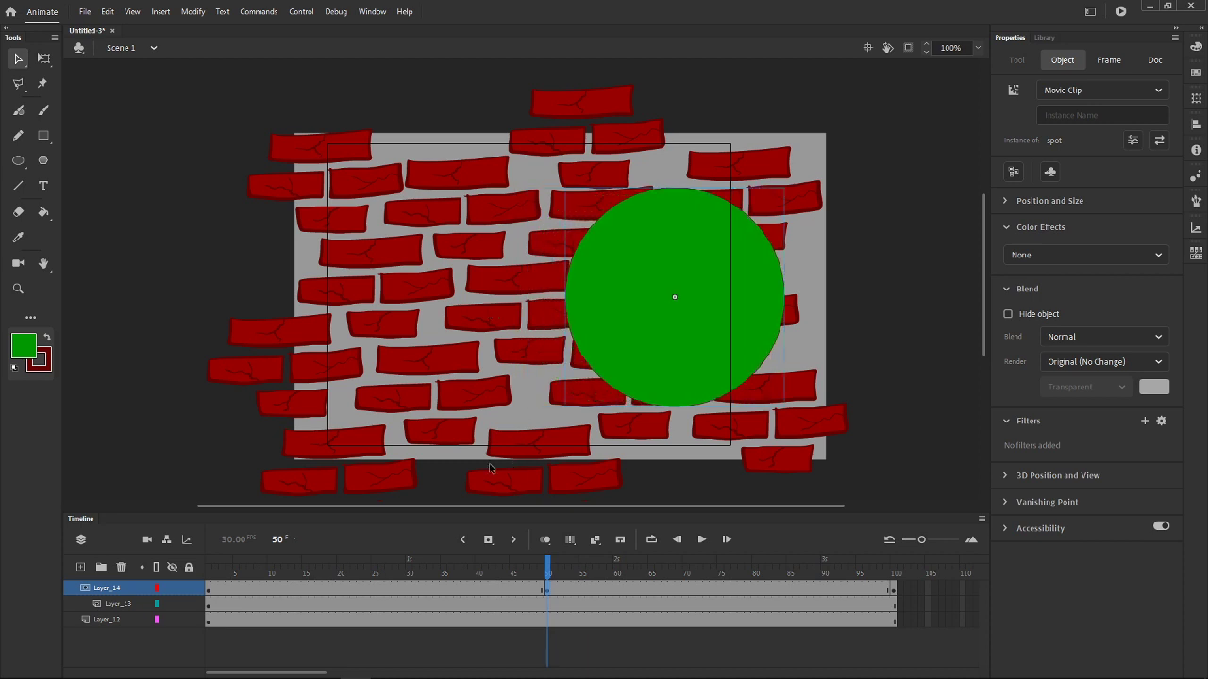
Step: Create classic tweens on Layer_14 for both spans around the frame 50 keyframe
drag(520, 588, 584, 589)
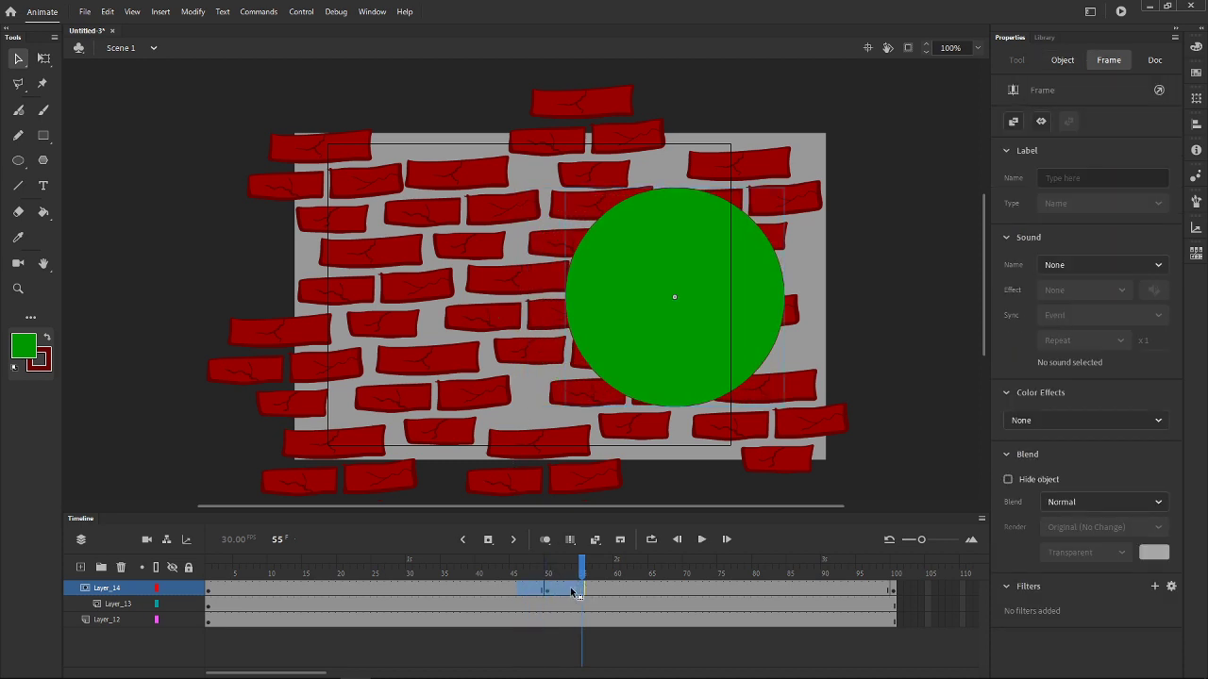
right_click(571, 592)
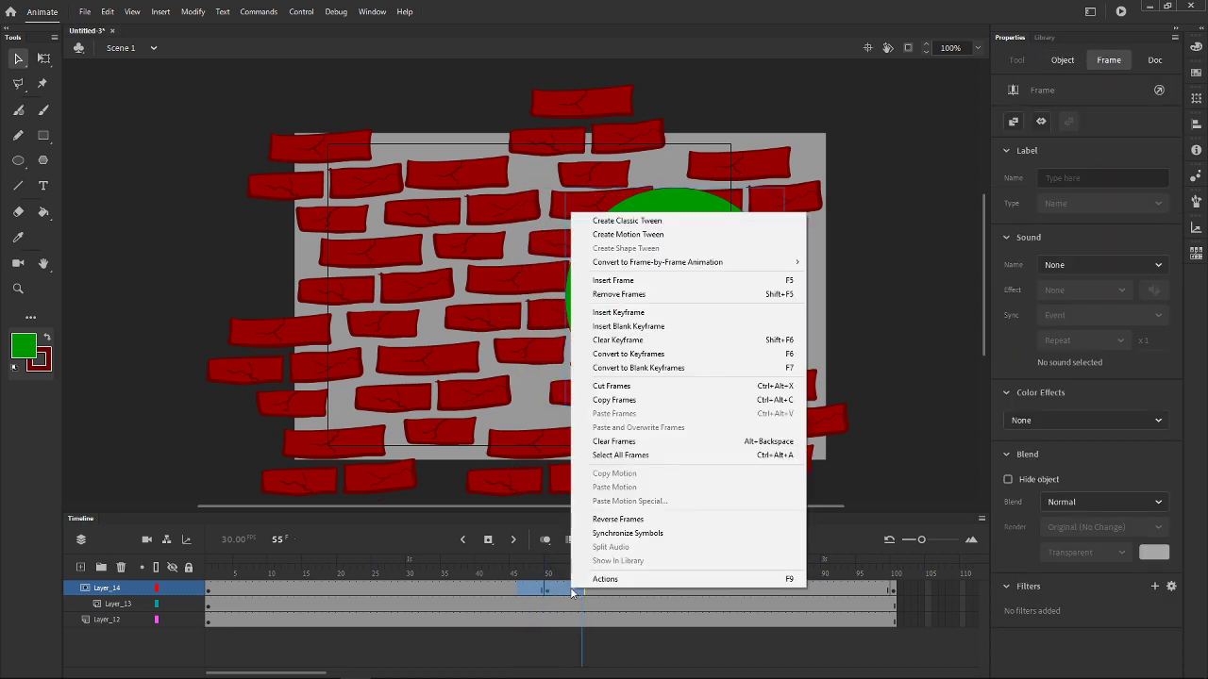
click(601, 223)
Step: Preview the circle's motion from frame 1 and set playback to loop over frames 1 to 100
drag(585, 570, 193, 569)
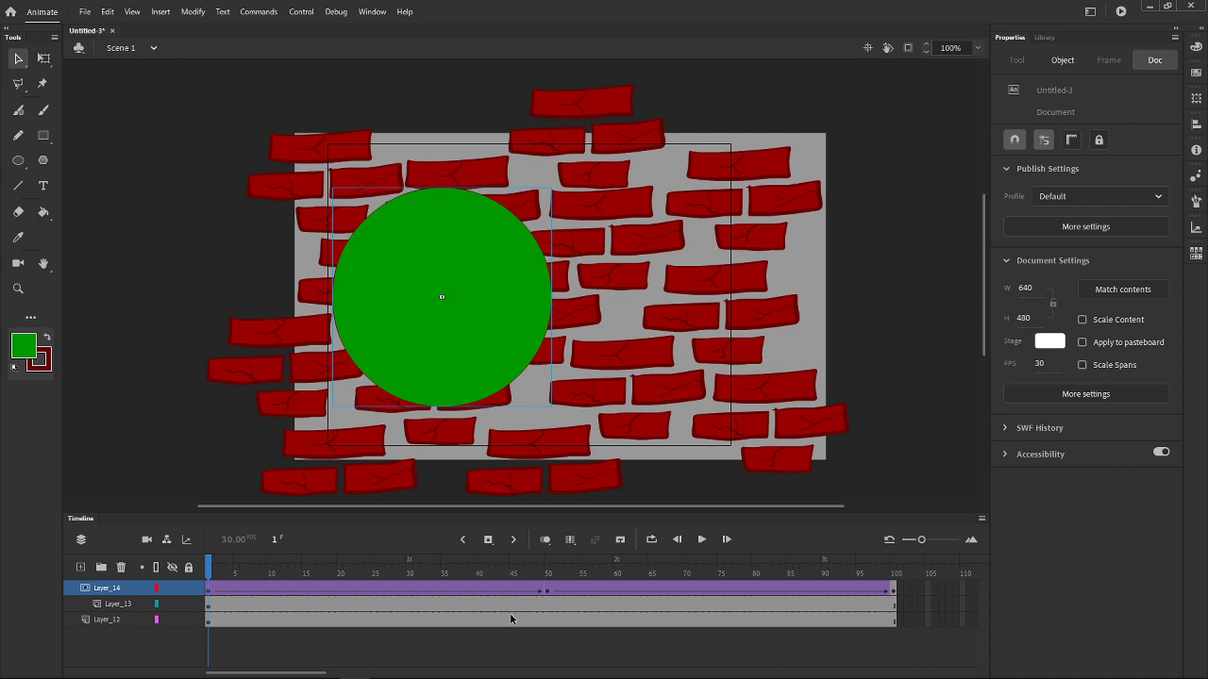
key(Return)
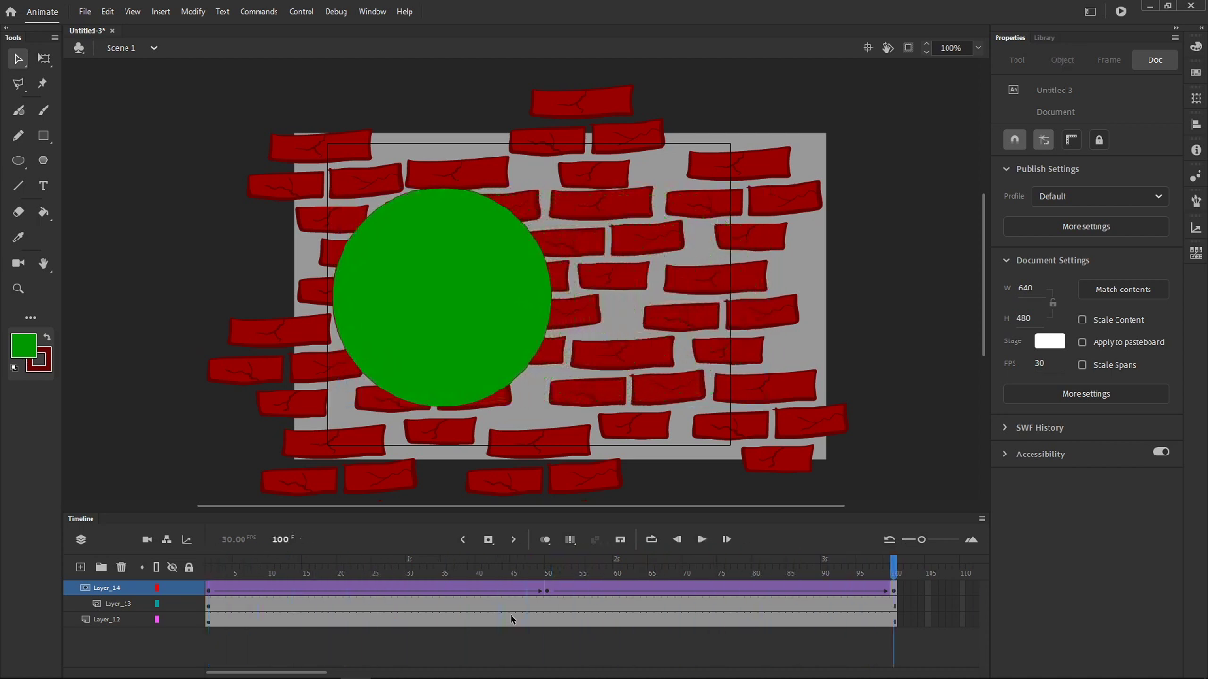
click(651, 540)
click(702, 540)
drag(877, 559, 207, 559)
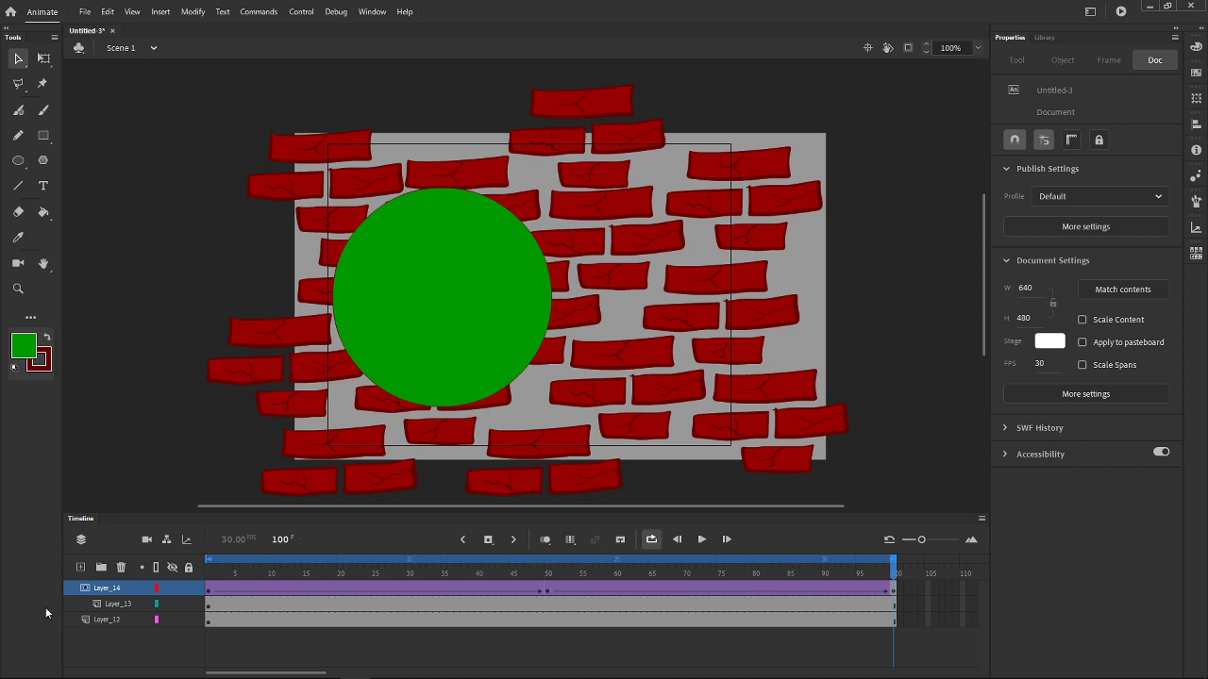
click(706, 546)
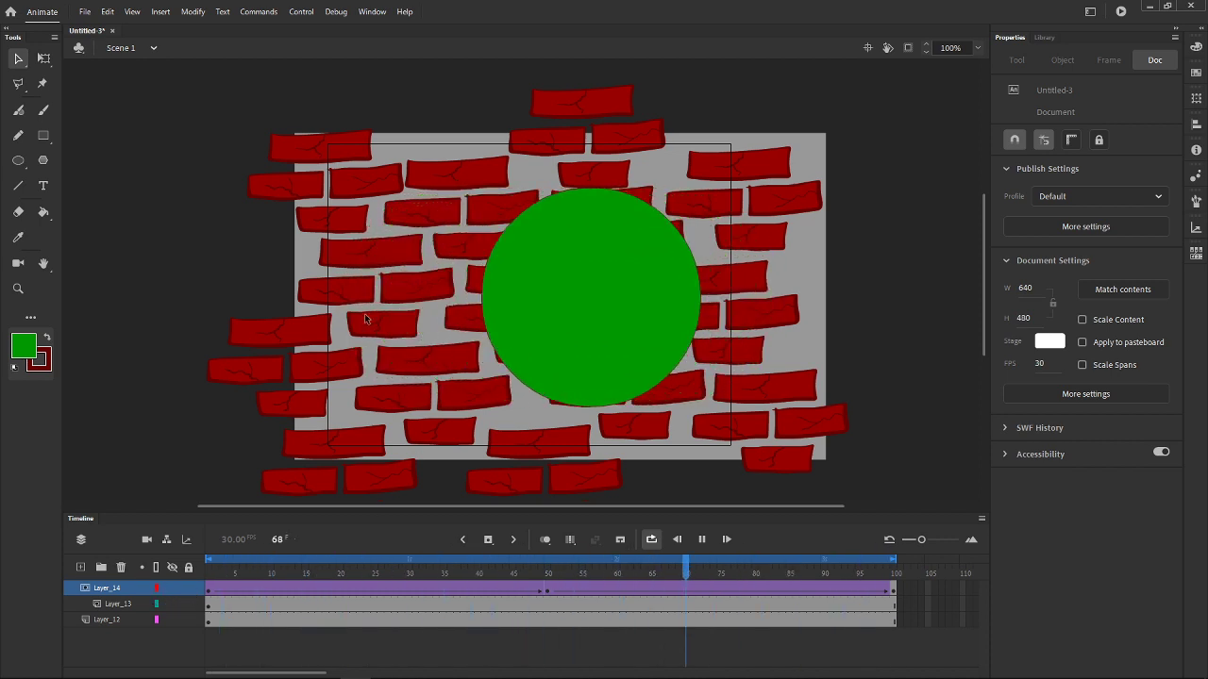
Step: Lock Layer_14 and Layer_13 to show the mask, and play the moving spotlight over the dark wall
click(189, 588)
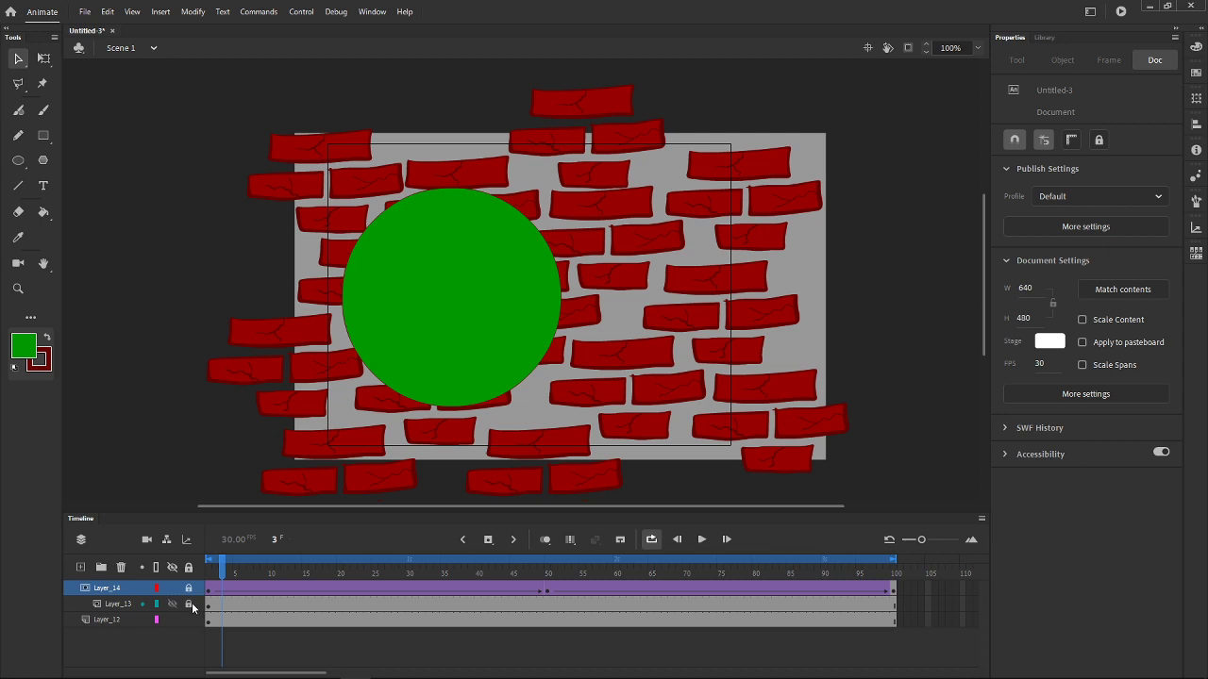
click(190, 604)
click(702, 541)
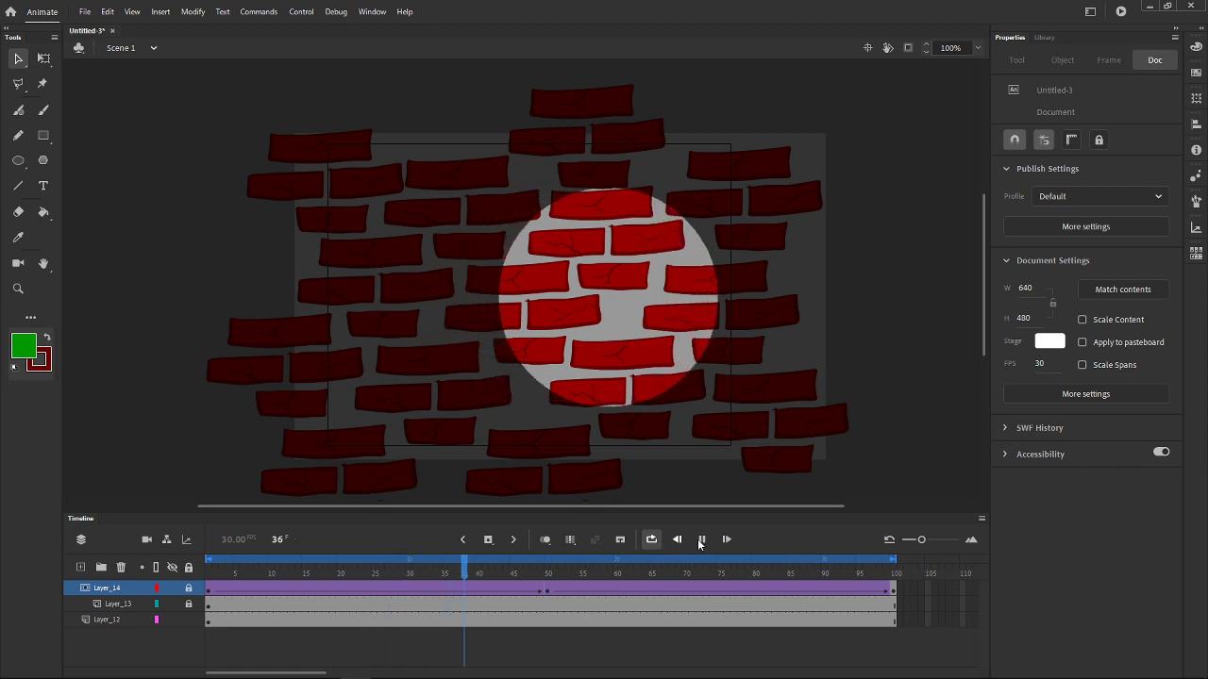
click(704, 541)
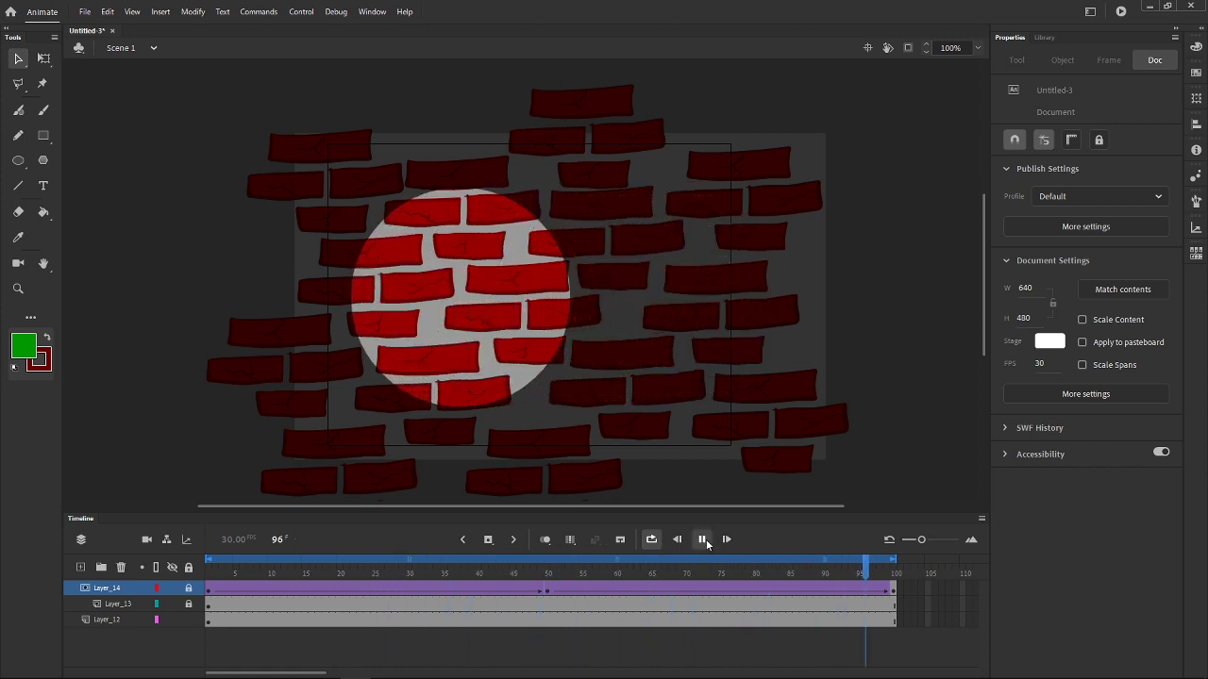
Step: Export the animation to the Desktop as an SWF movie named spotLight
click(84, 11)
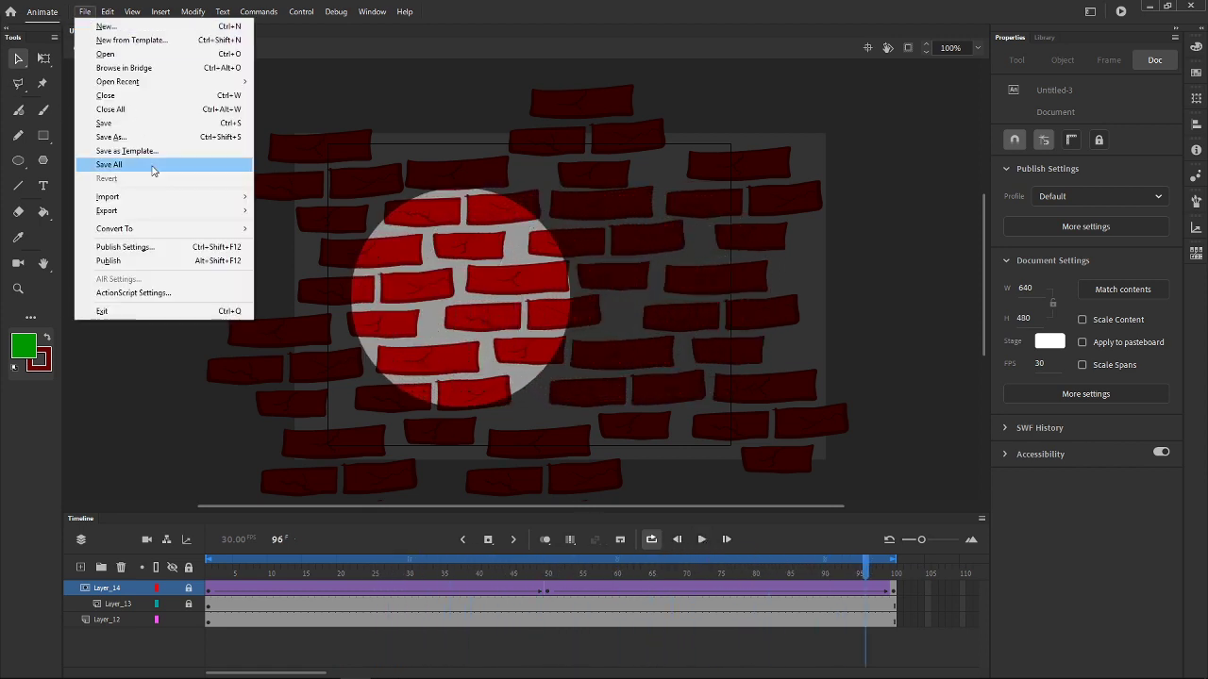
mouse_move(134, 213)
click(302, 238)
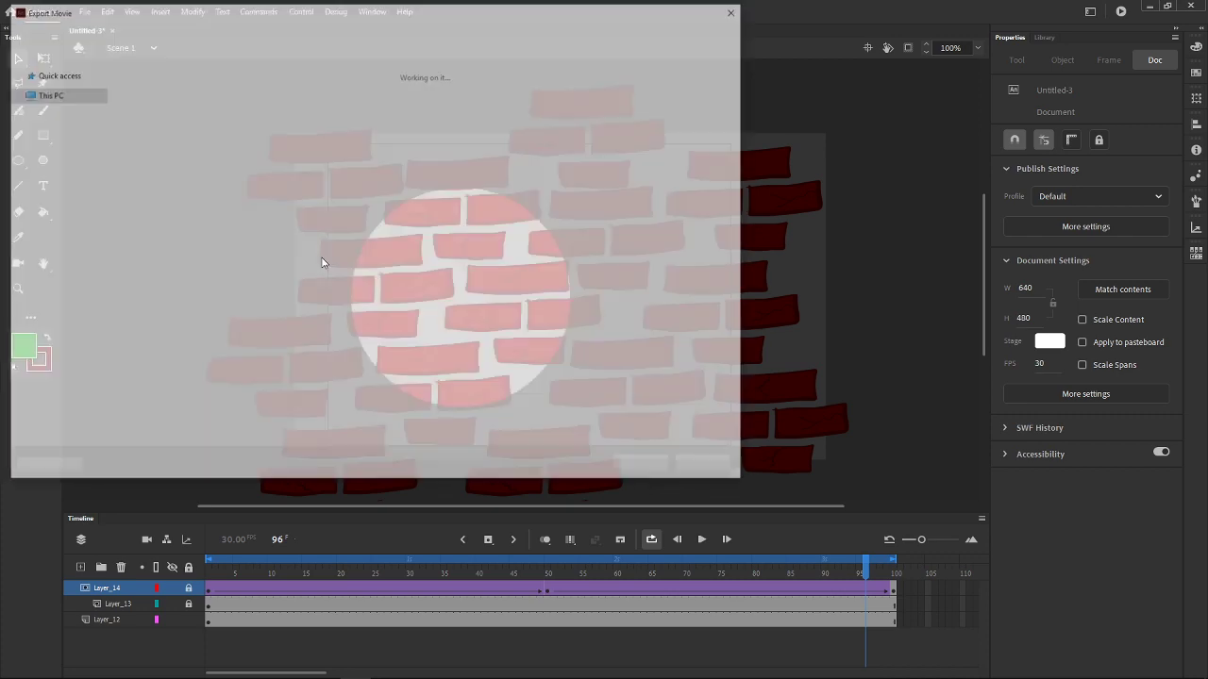
text(so)
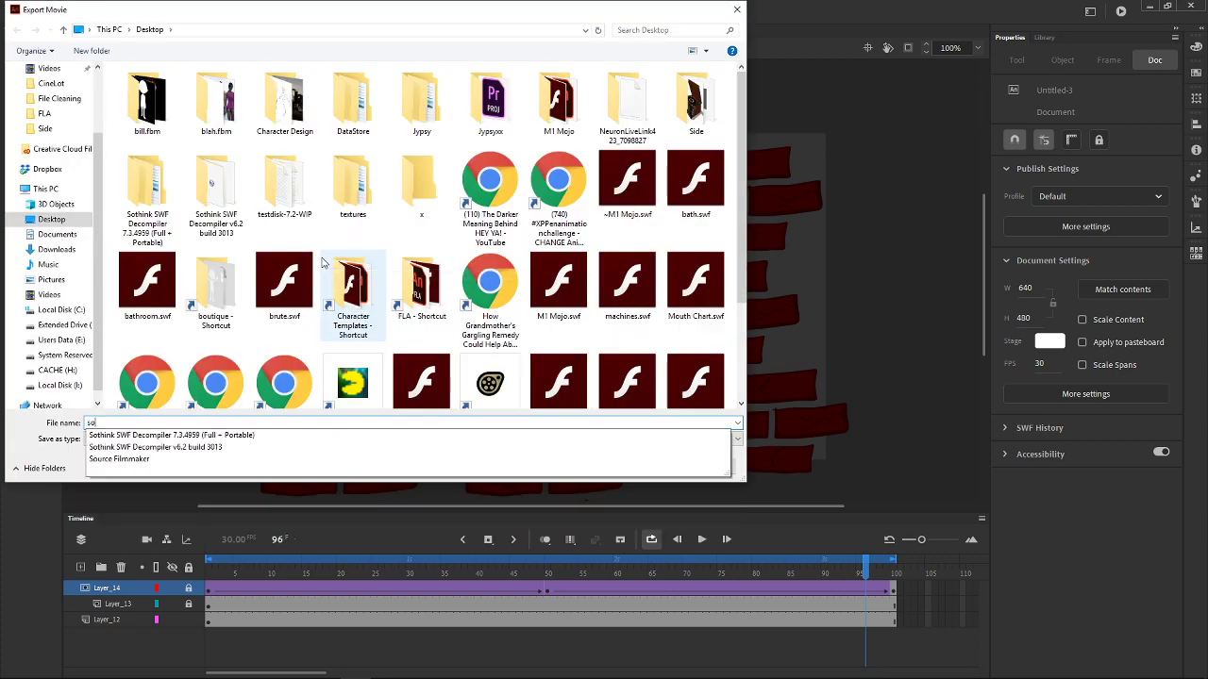
key(BackSpace)
text(potLight)
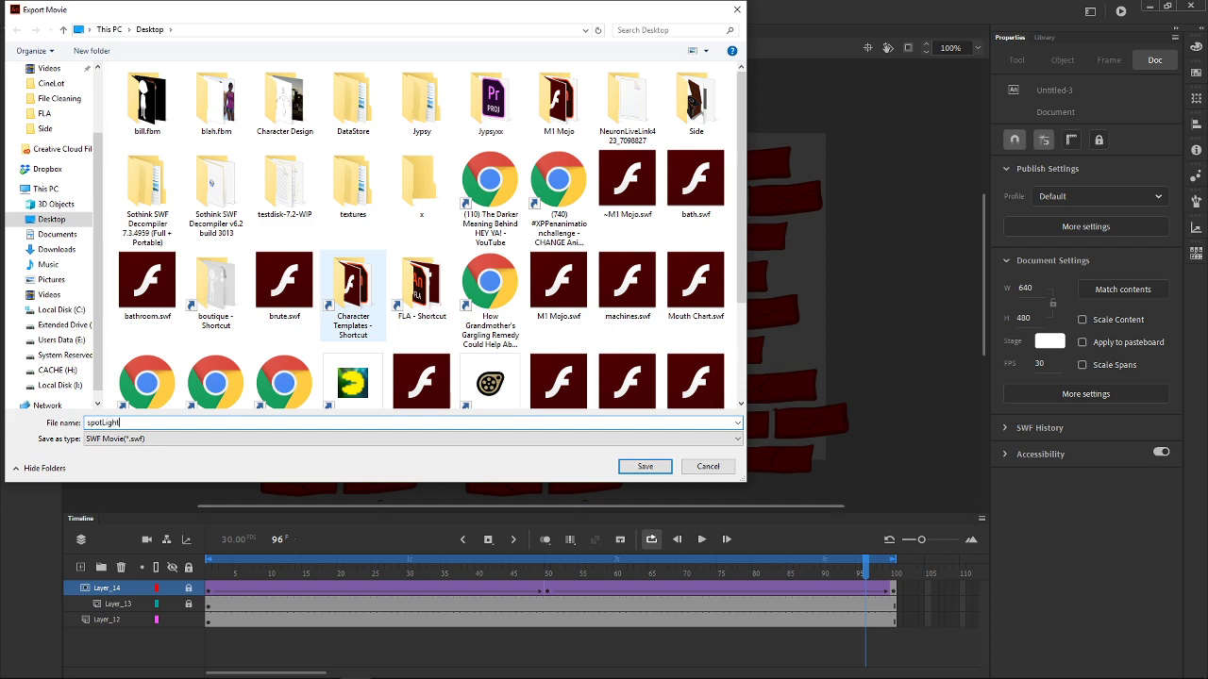
key(Return)
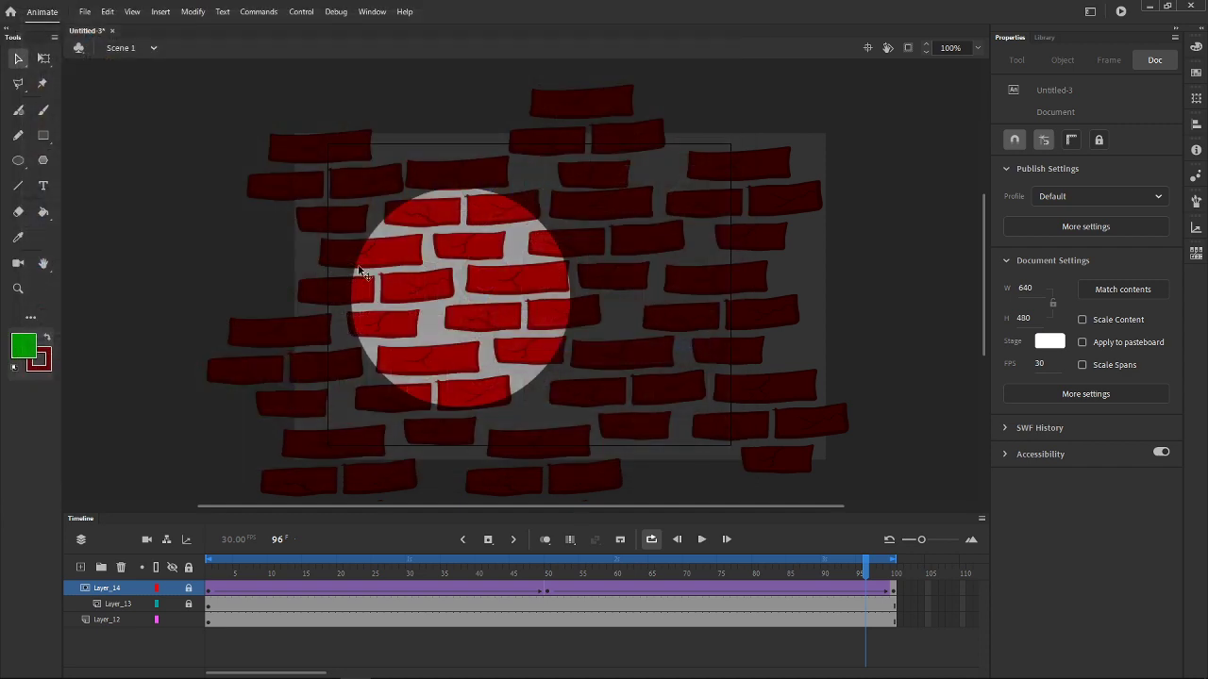
Step: Minimize Animate and open the exported spotLight.swf from the desktop to watch it in Flash Player
click(1149, 5)
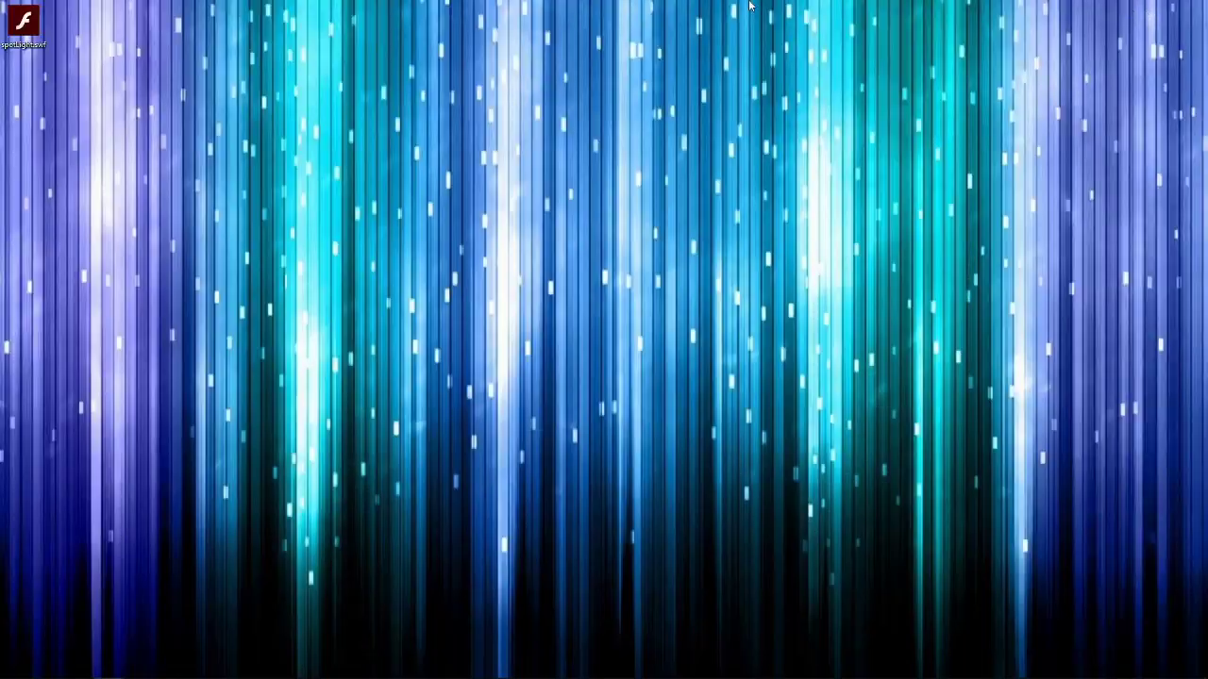
double_click(21, 23)
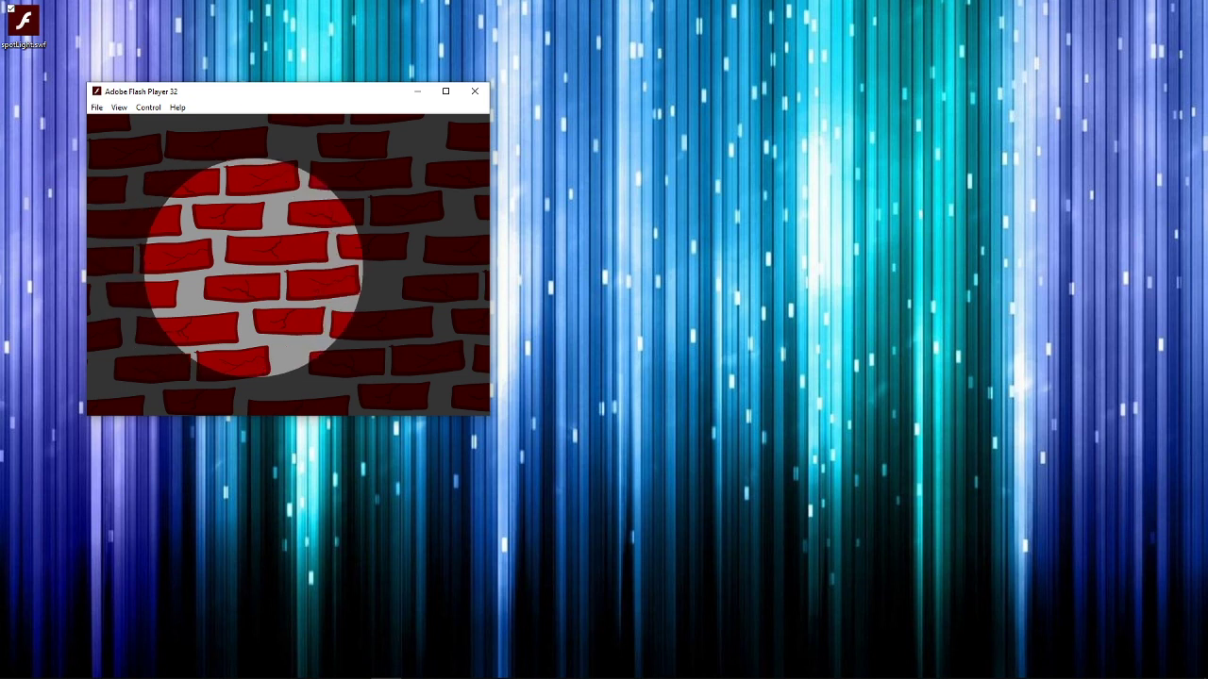
Step: Launch Cartoon Animator v4.11 Pipeline and close the Flash Player window
mouse_move(79, 674)
click(18, 671)
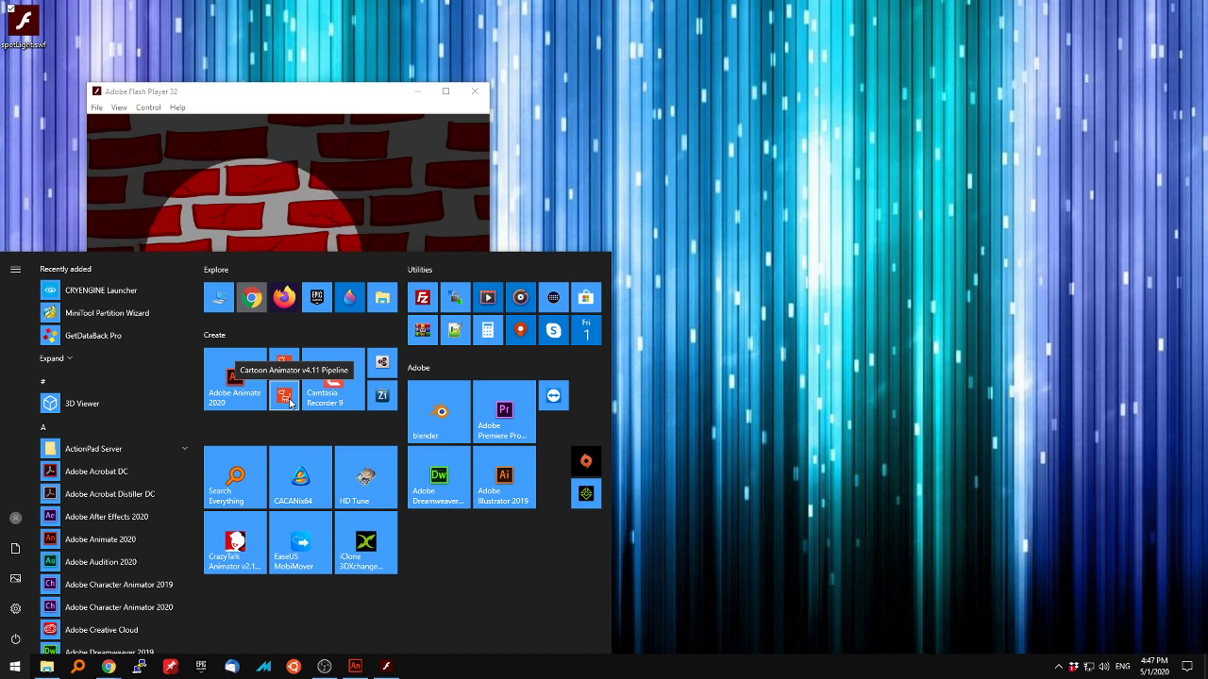
click(434, 171)
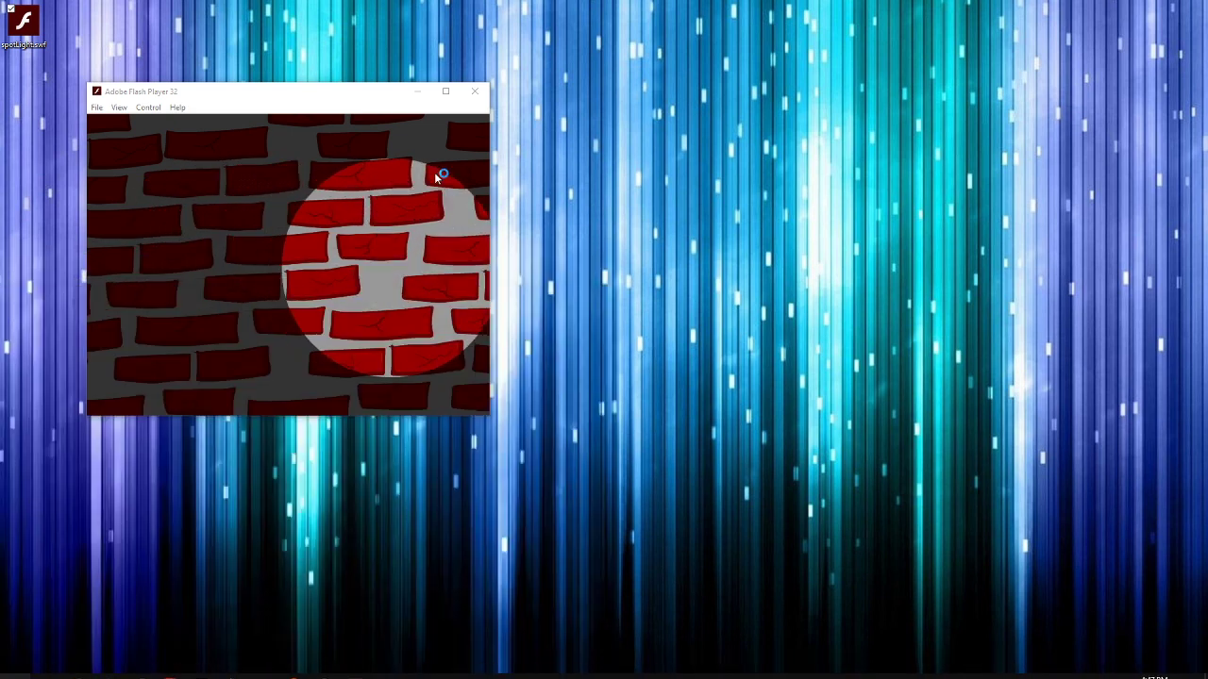
click(476, 94)
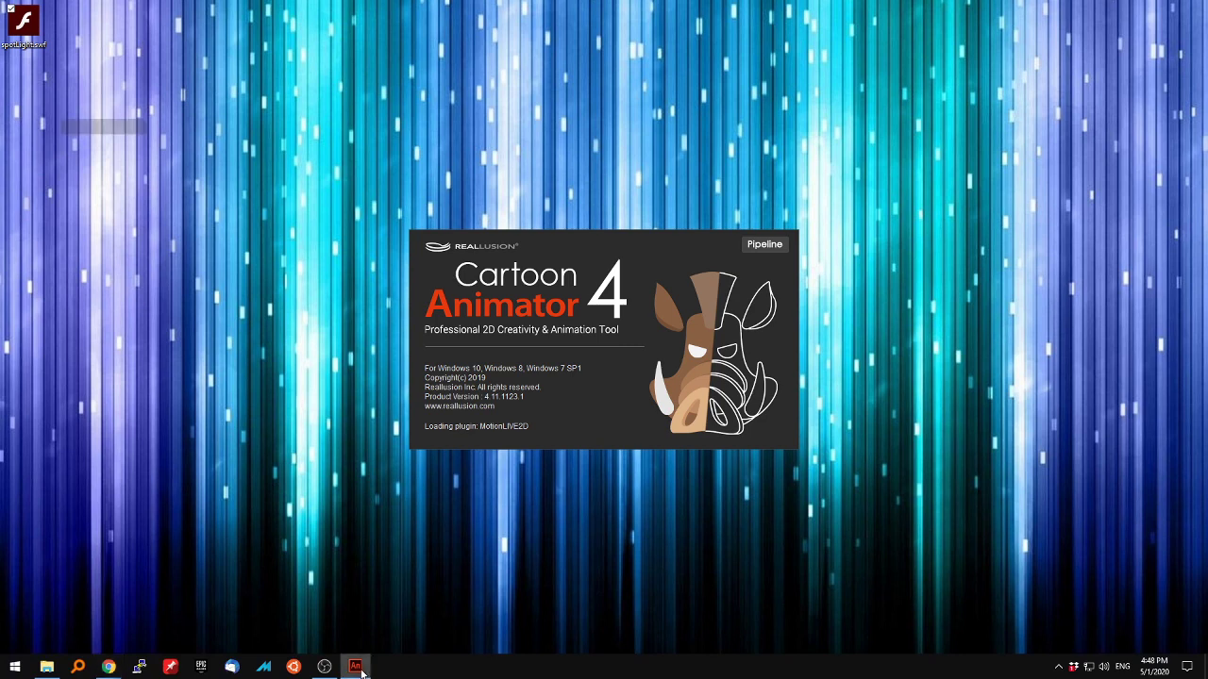
Step: Switch back to Animate and scrub through the masked spotlight animation, returning the playhead to frame 1
click(354, 666)
drag(255, 570, 326, 569)
drag(423, 569, 207, 570)
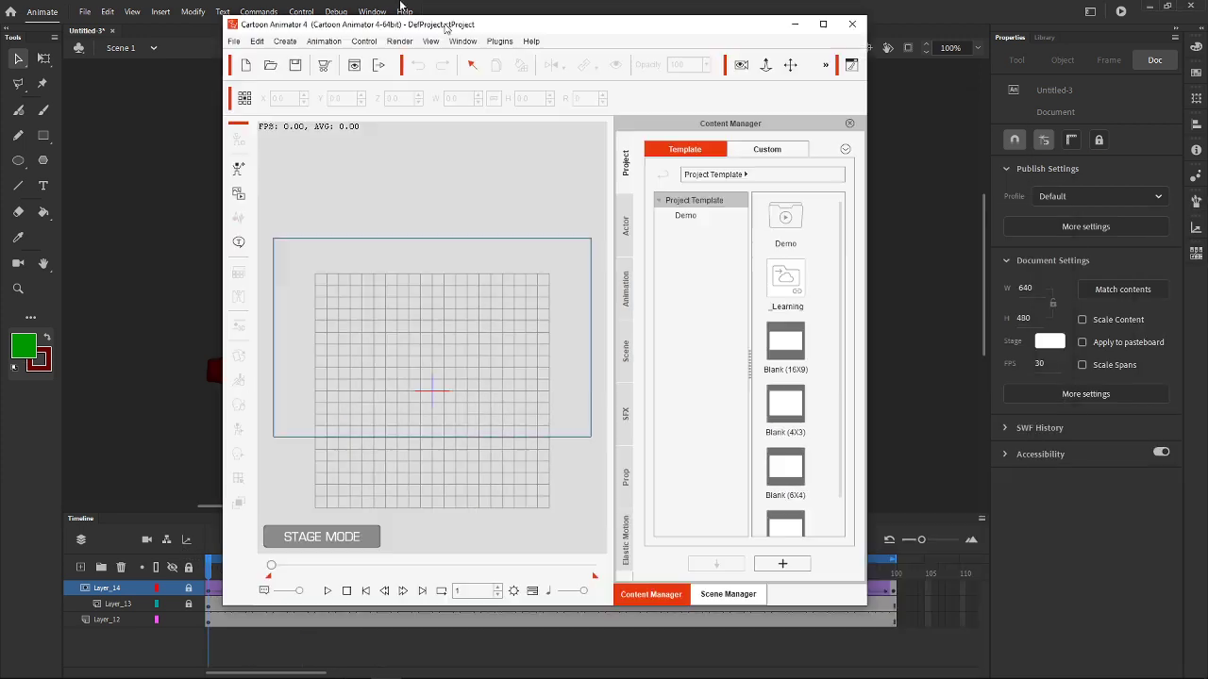
Step: Minimize Animate, import the desktop's spotLight.swf onto the Cartoon Animator stage, and maximize the Cartoon Animator window
drag(437, 20, 384, 38)
click(1149, 6)
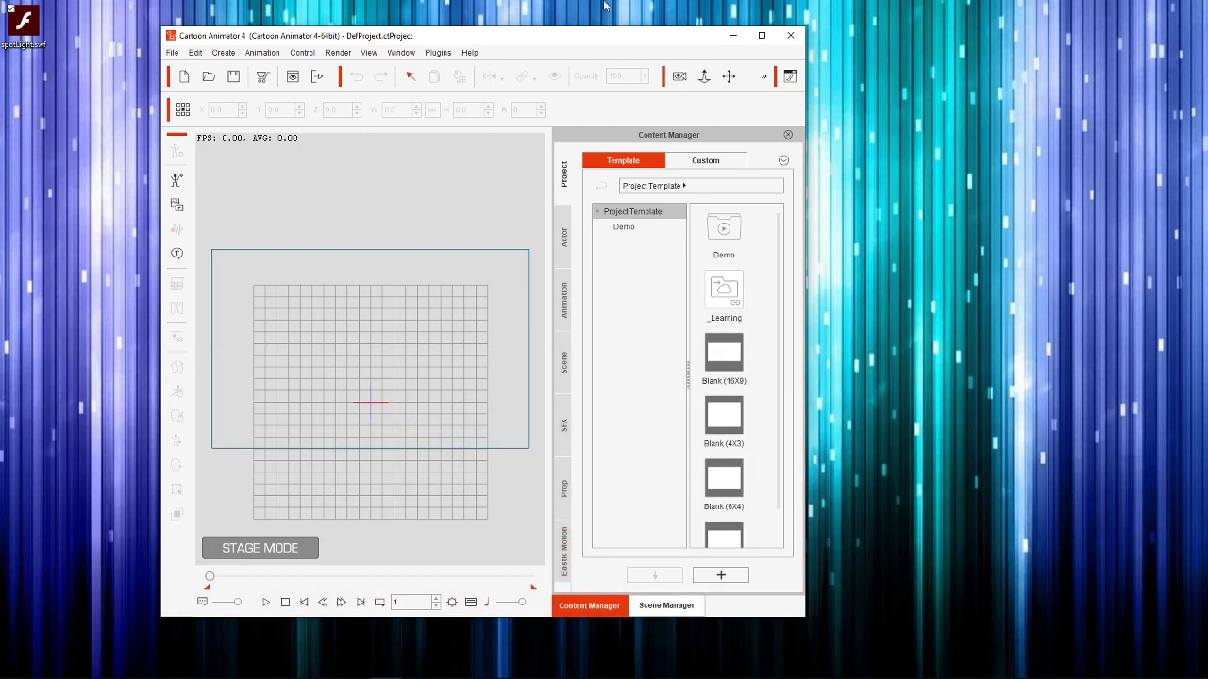
drag(23, 22, 373, 401)
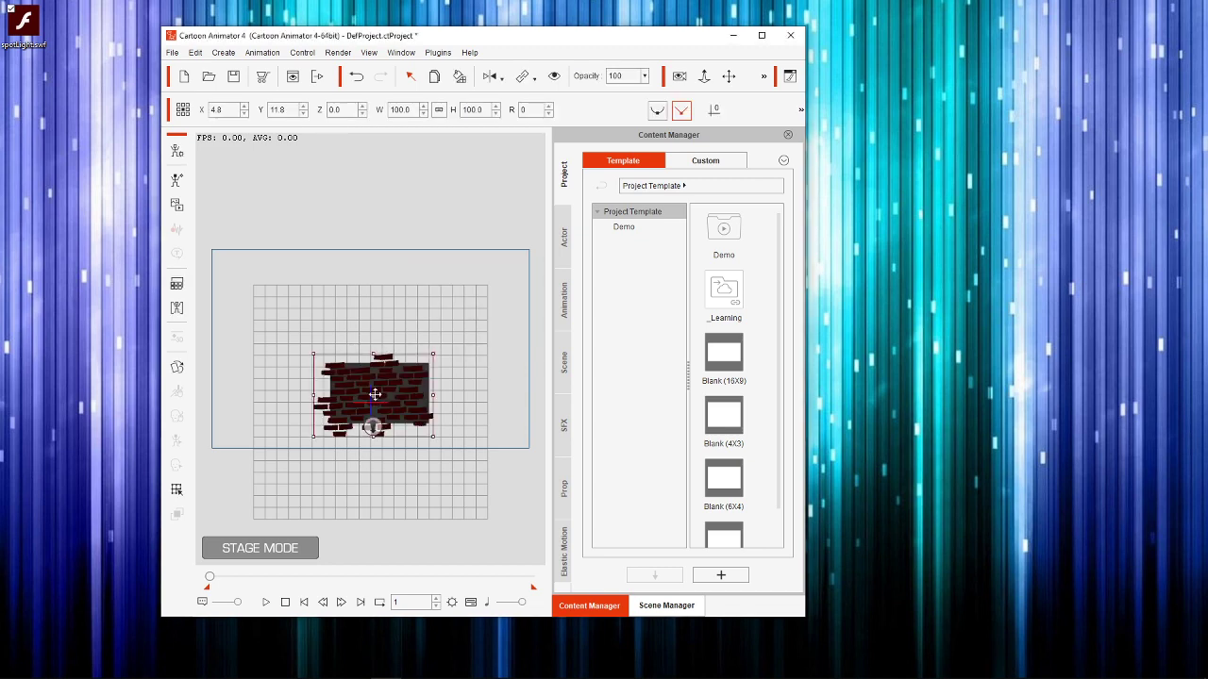
click(762, 36)
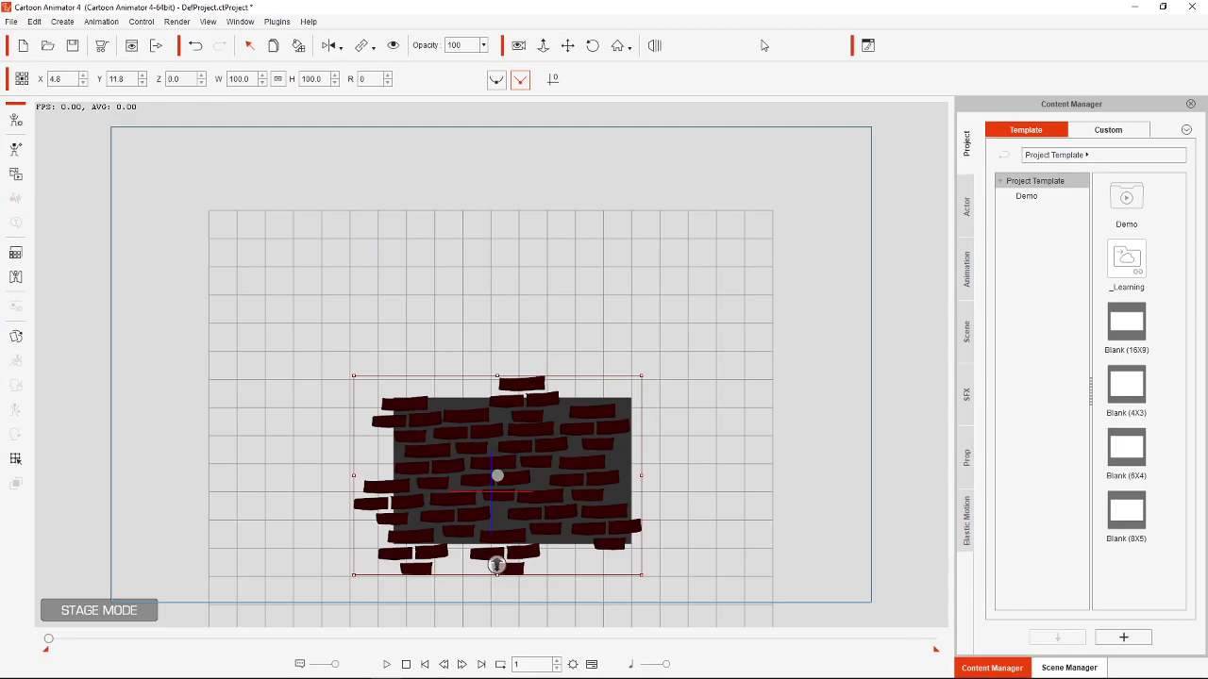
Step: Play the project with the imported brick wall, and move the wall higher on the stage to about X -18.8, Y 97.1
click(387, 664)
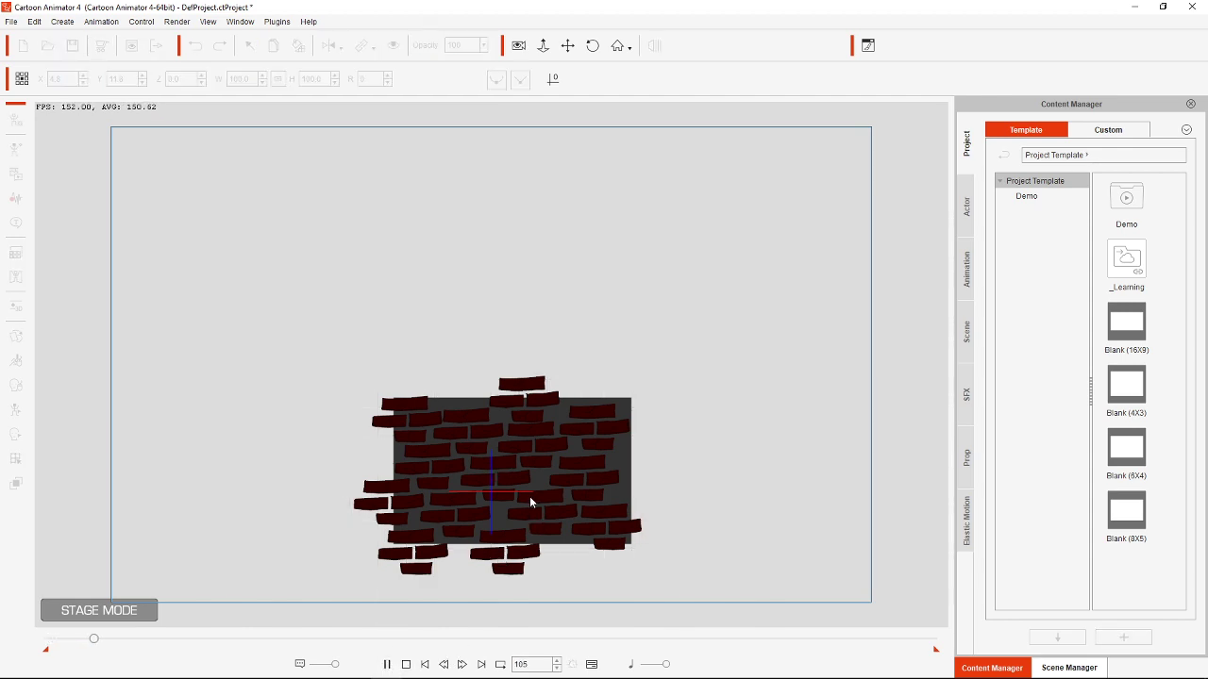
key(ctrl+space)
drag(539, 475, 504, 354)
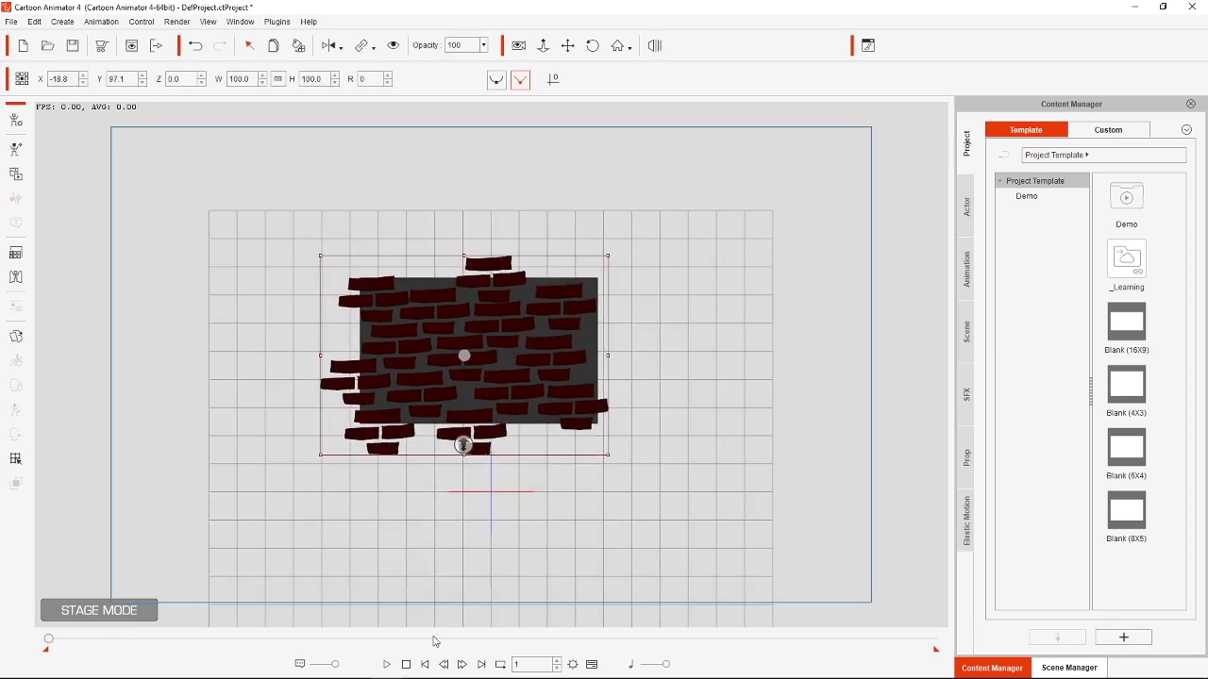
Step: Play the project again to check the repositioned wall for movement, restore the window to its smaller size, and stop playback
click(386, 665)
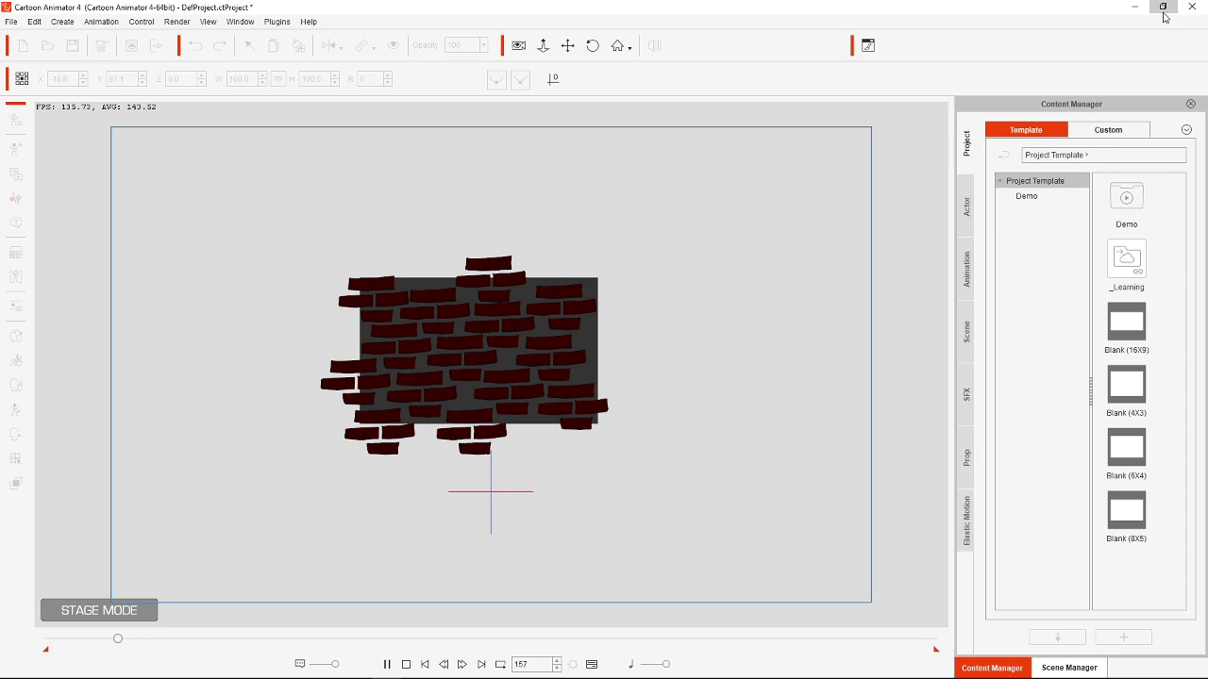
click(1164, 7)
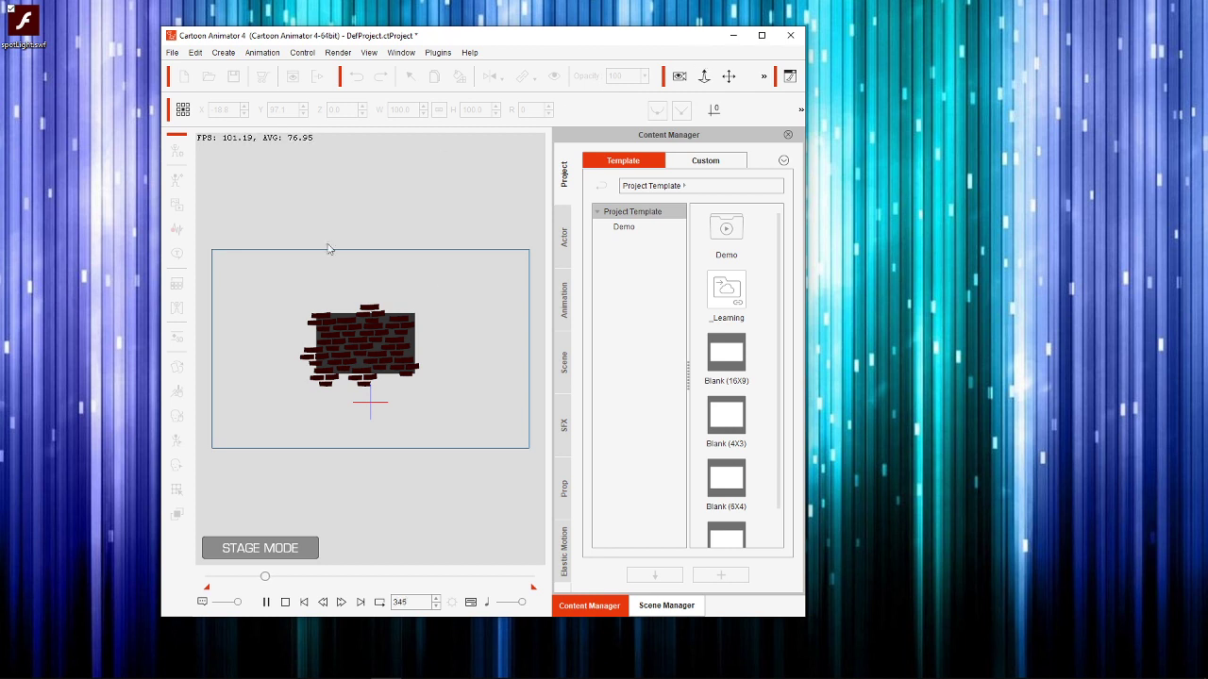
click(285, 602)
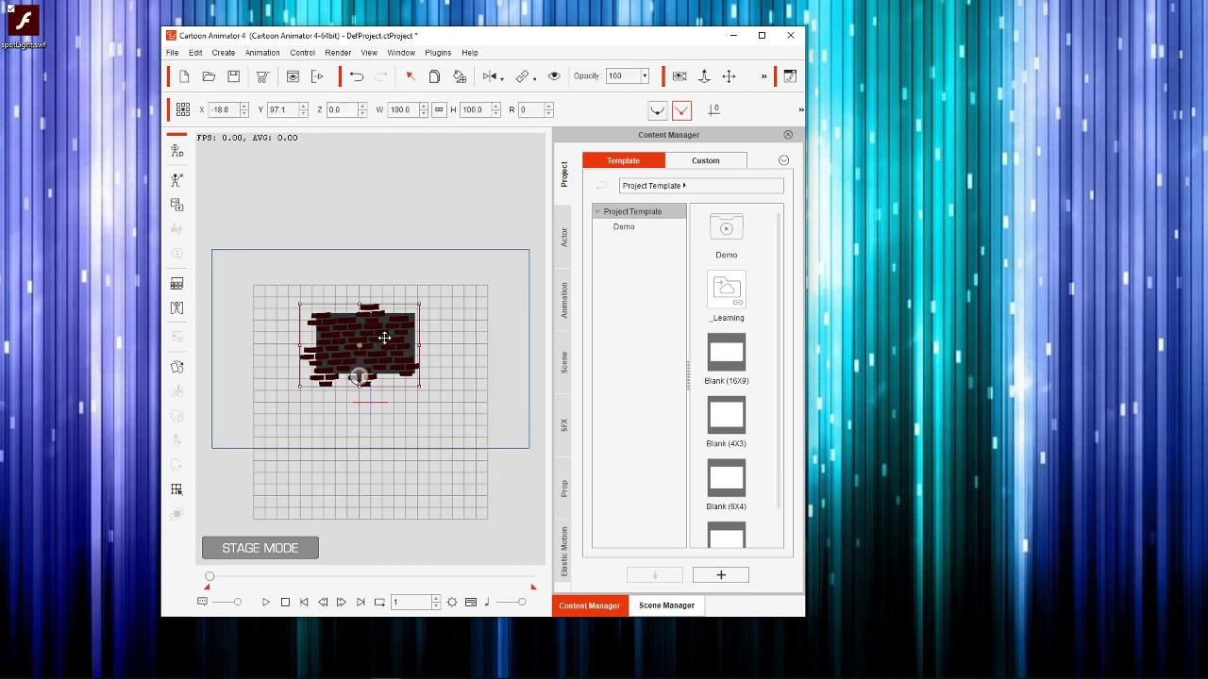
Step: Launch CrazyTalk Animator 3 Pipeline
mouse_move(424, 675)
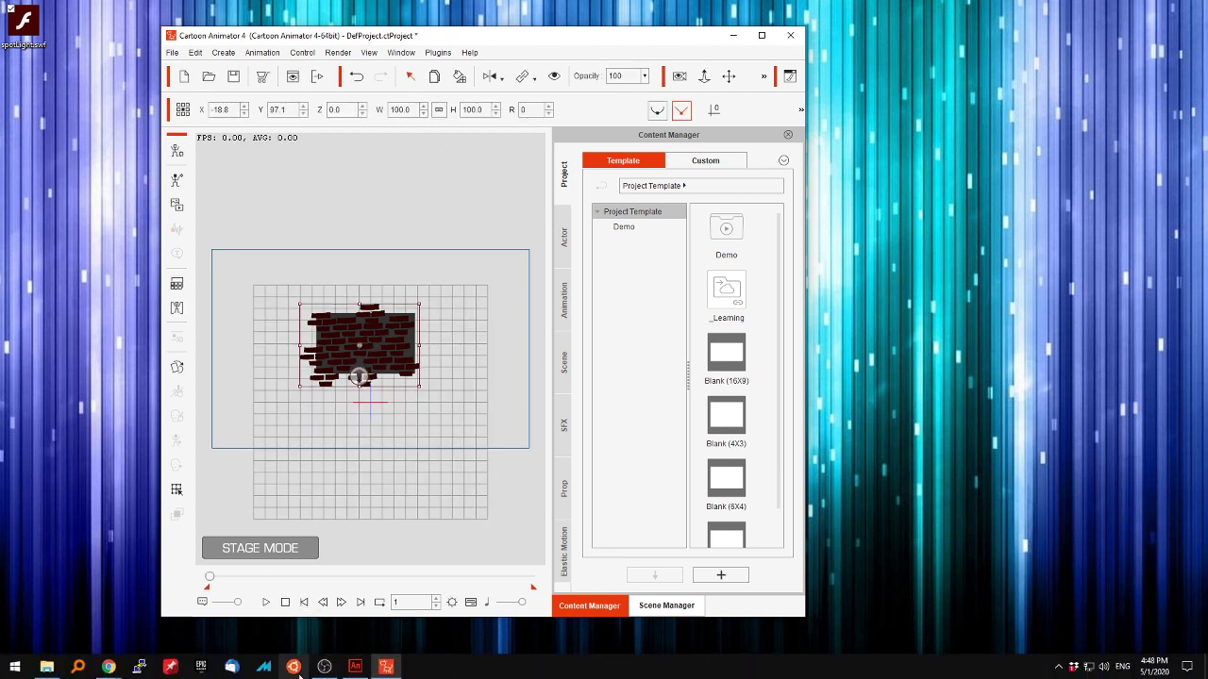
click(14, 666)
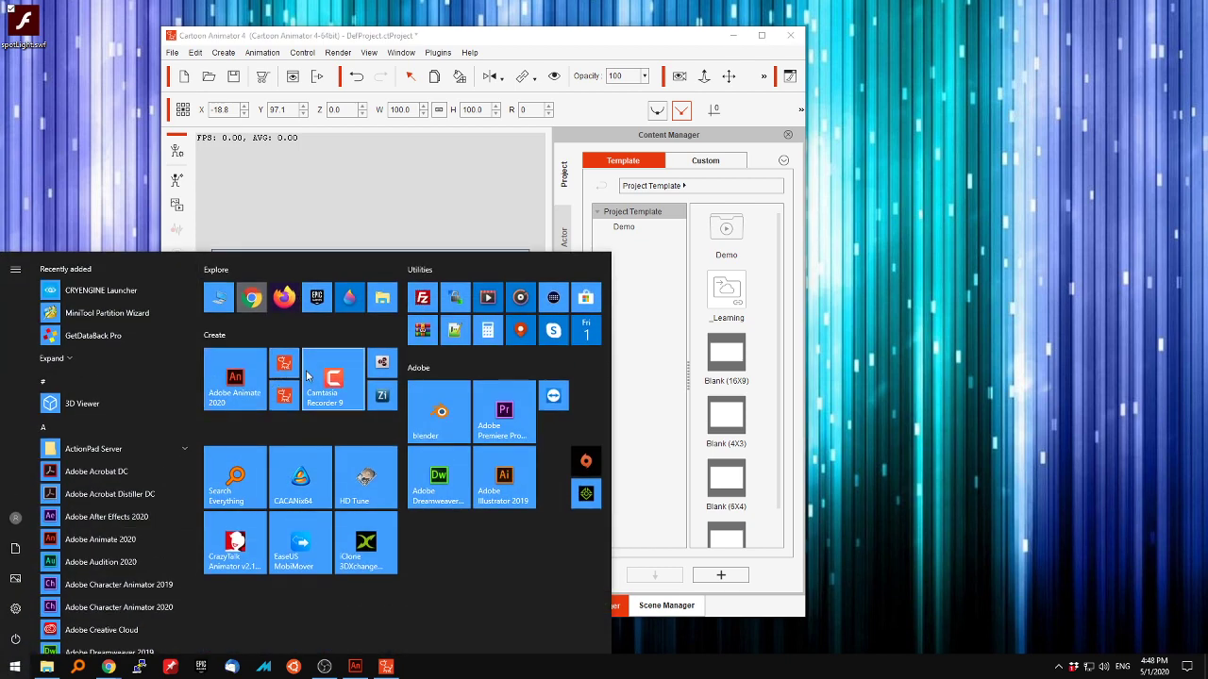
key(Escape)
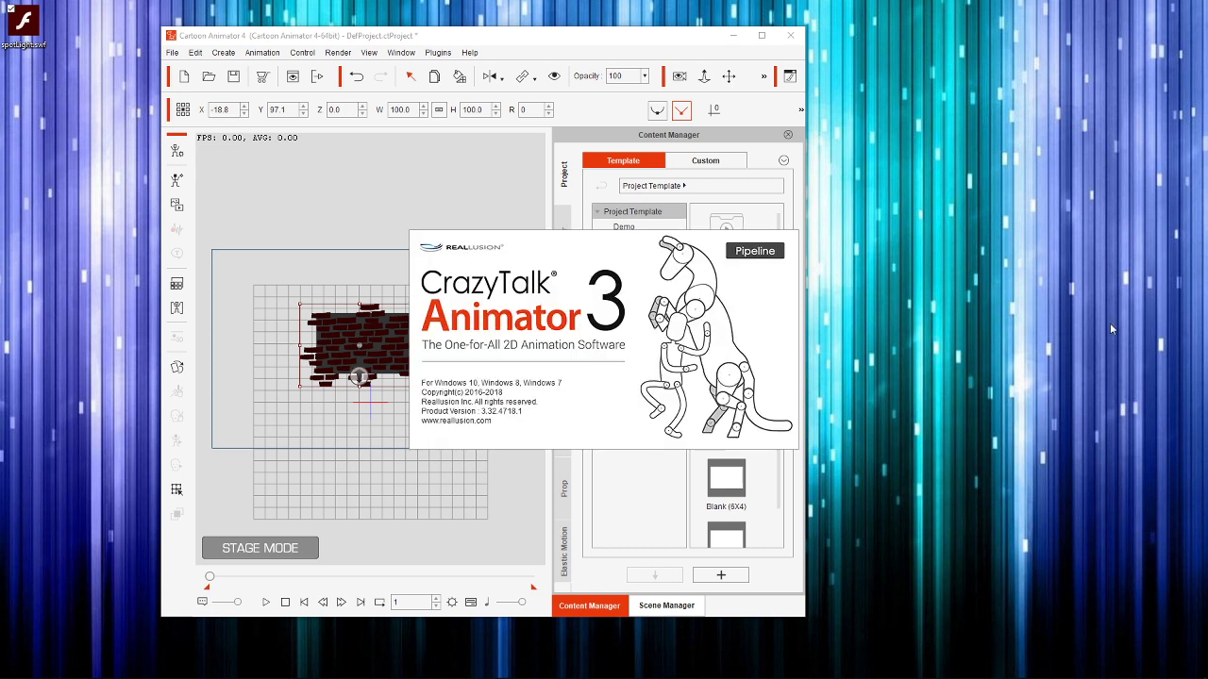
Step: Switch to Animate and create a new Standard 640 x 480 ActionScript 3.0 document at 30 fps
click(356, 667)
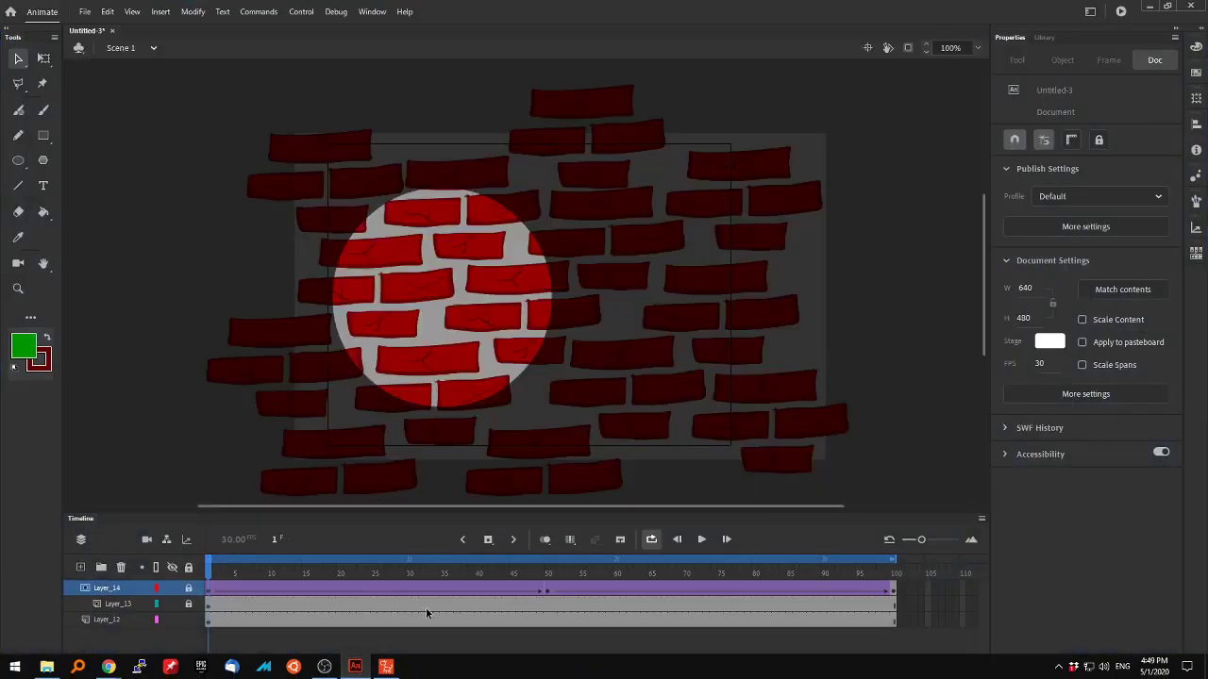
click(108, 11)
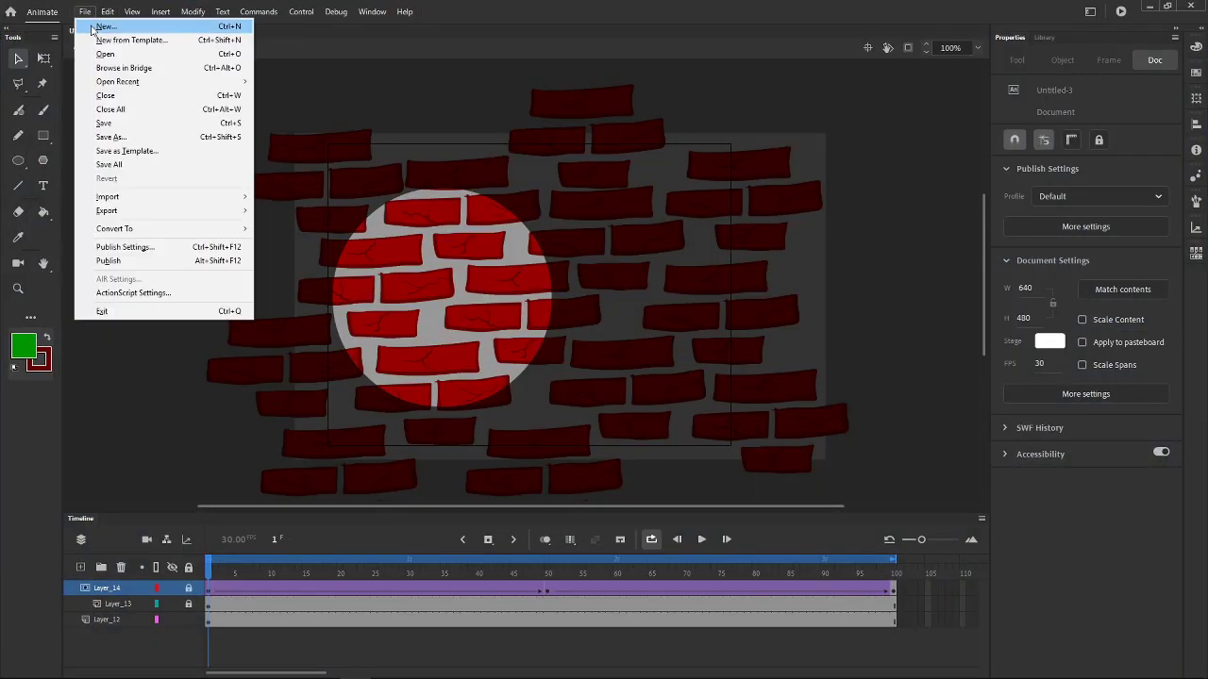
click(84, 11)
key(ctrl+Return)
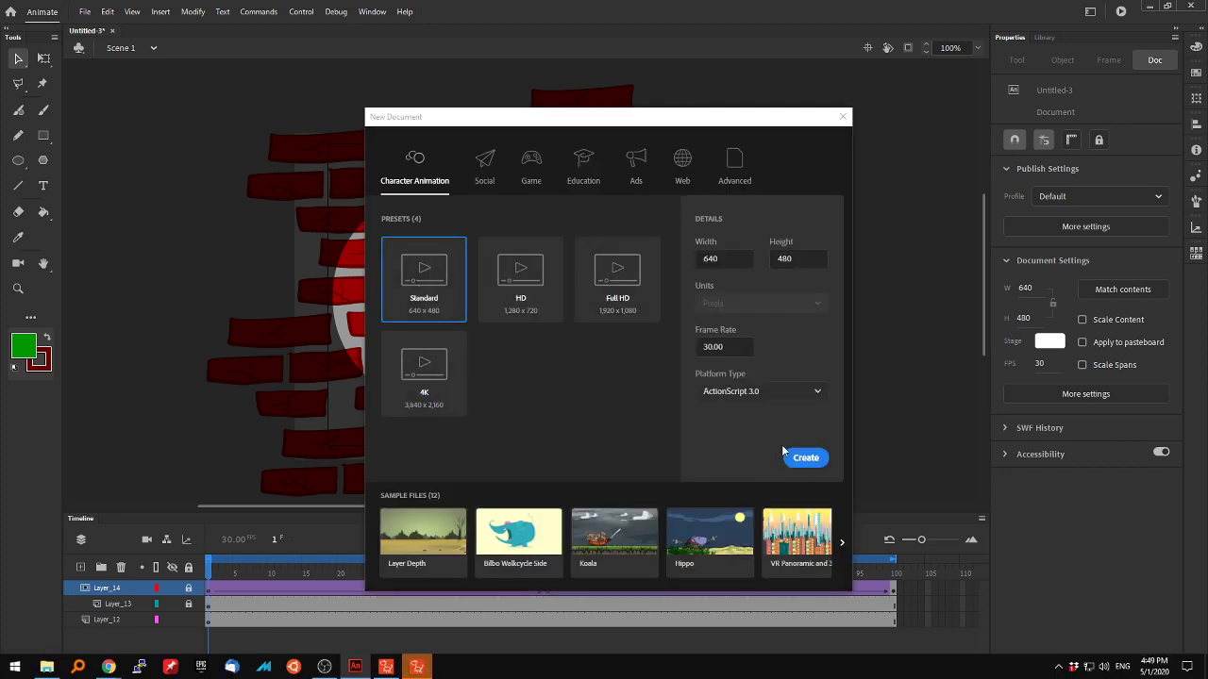
click(802, 460)
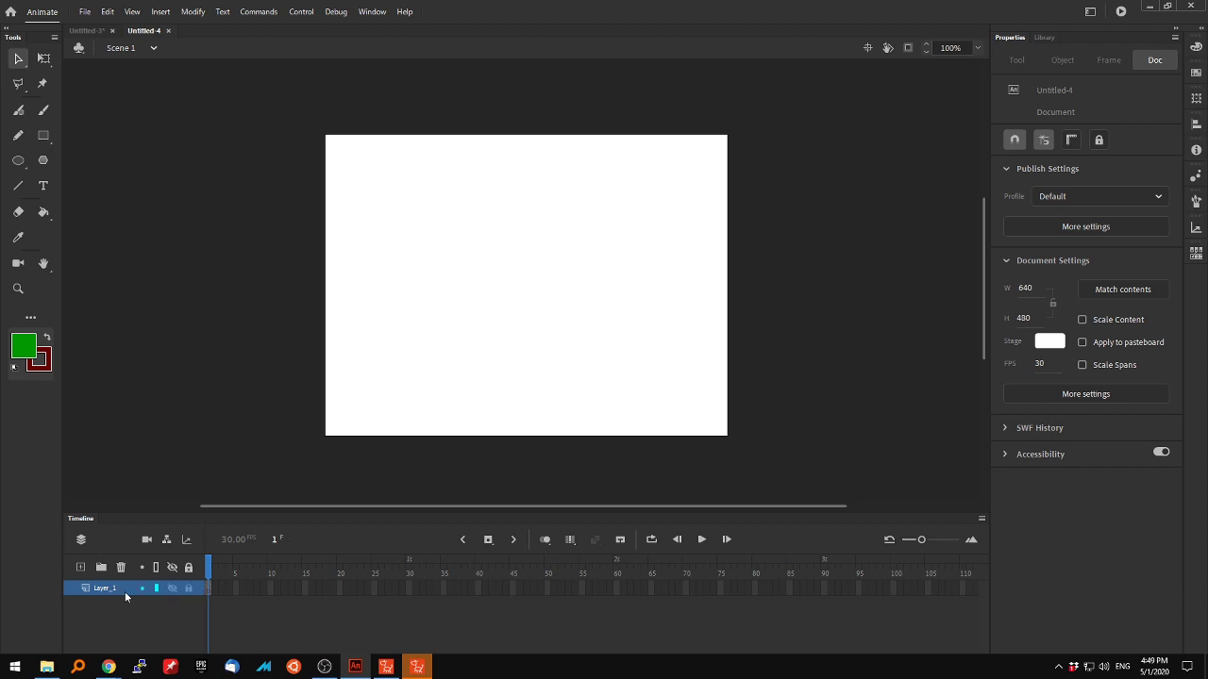
Step: Draw a green circle about 119 px in diameter on frame 1, in the left part of the stage
click(208, 590)
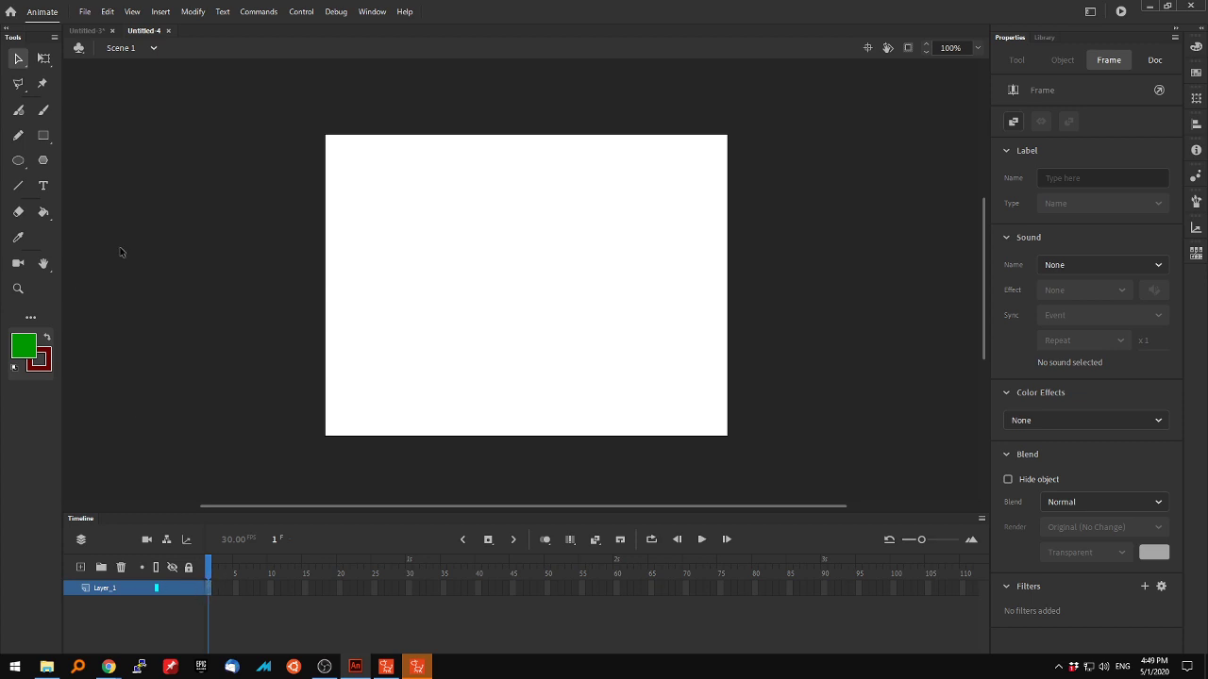
click(18, 160)
drag(360, 250, 432, 327)
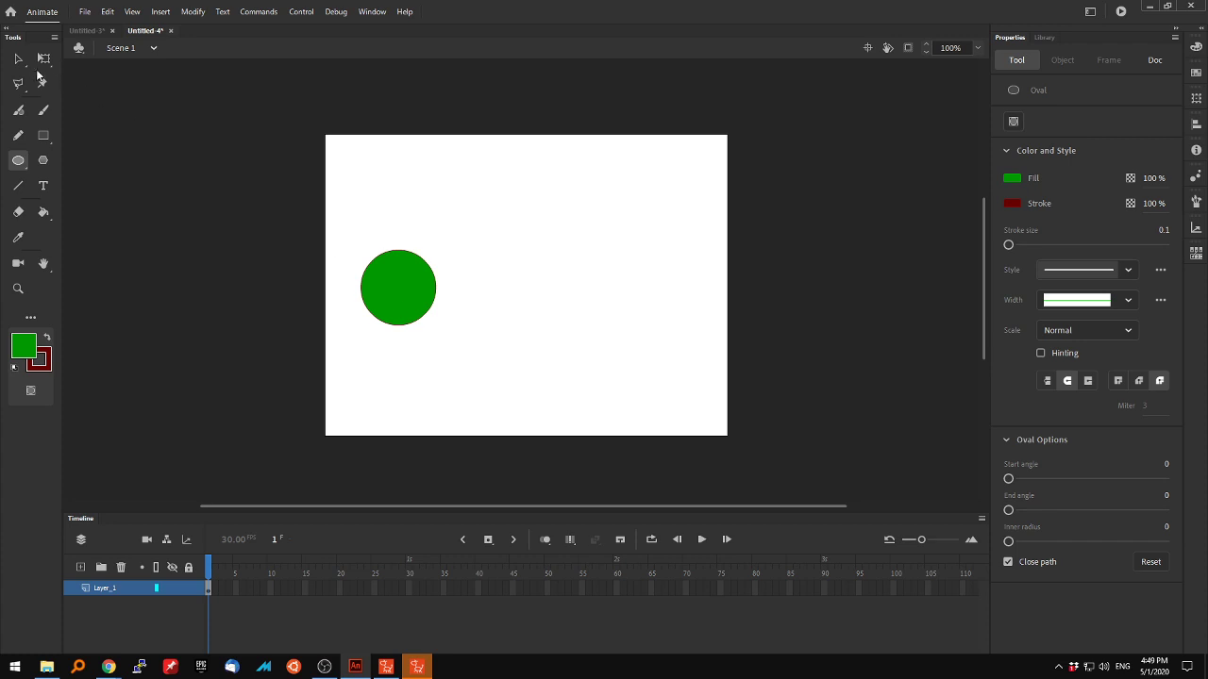
Step: Convert the green circle with its outline to a movie clip symbol and place it in the stage's lower-left corner
click(18, 59)
drag(463, 226, 344, 364)
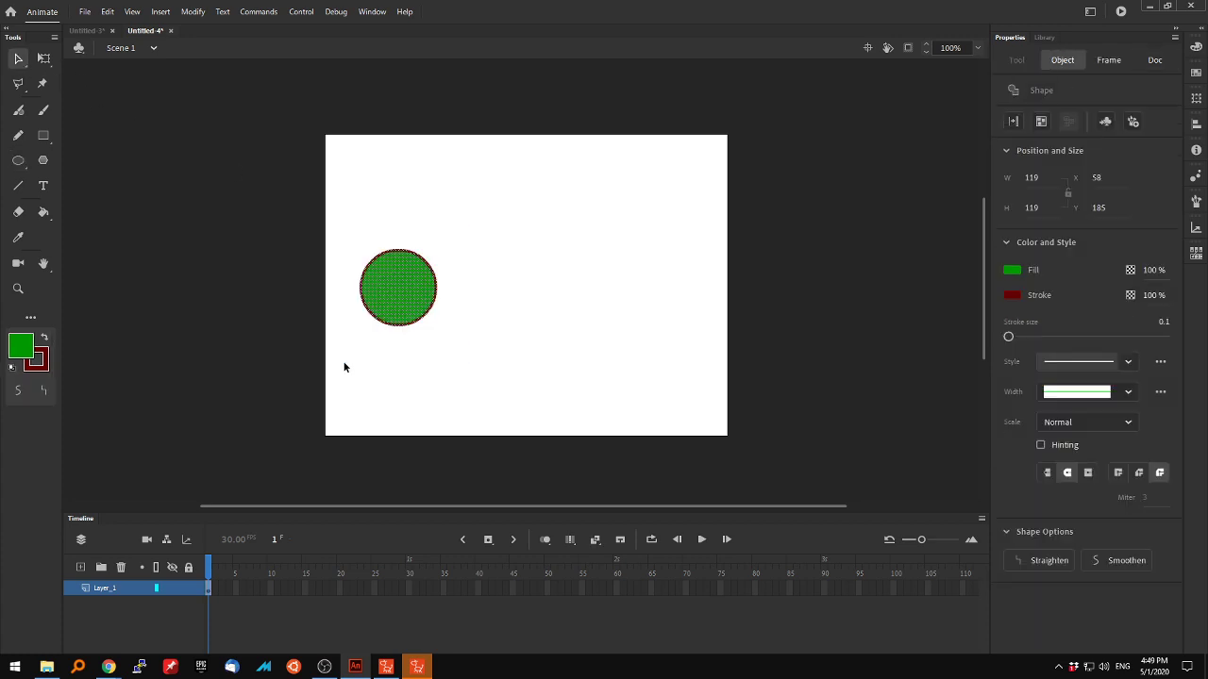
click(258, 11)
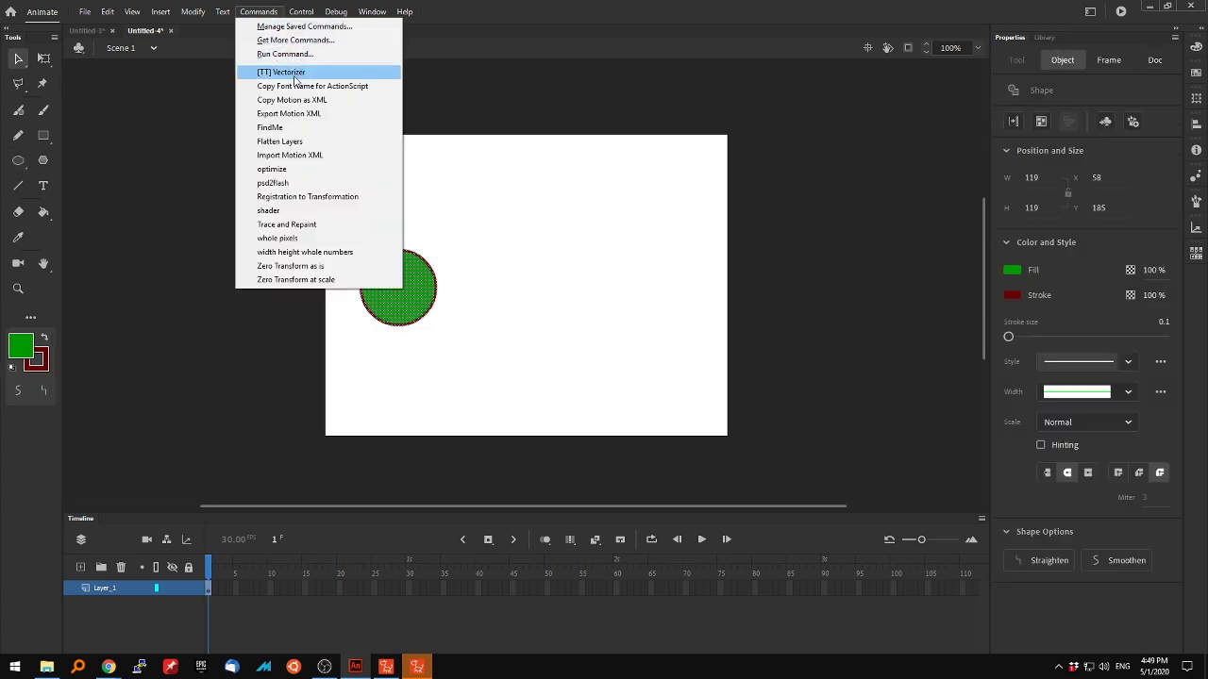
mouse_move(200, 16)
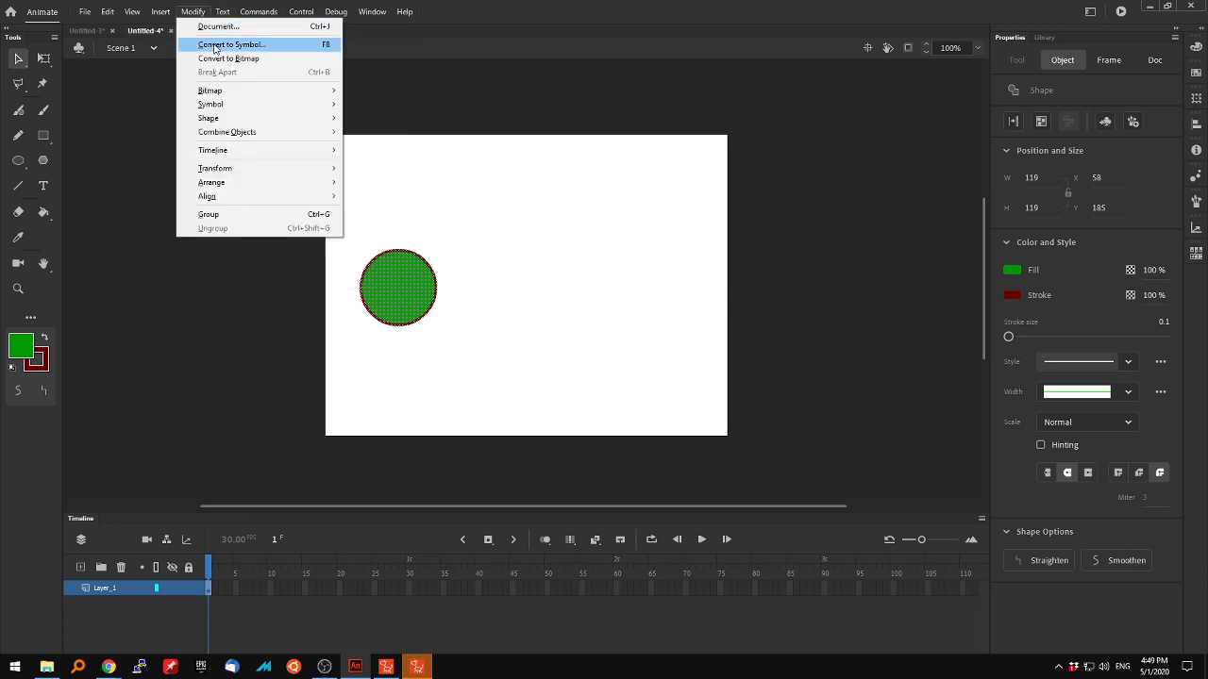
click(214, 44)
click(269, 41)
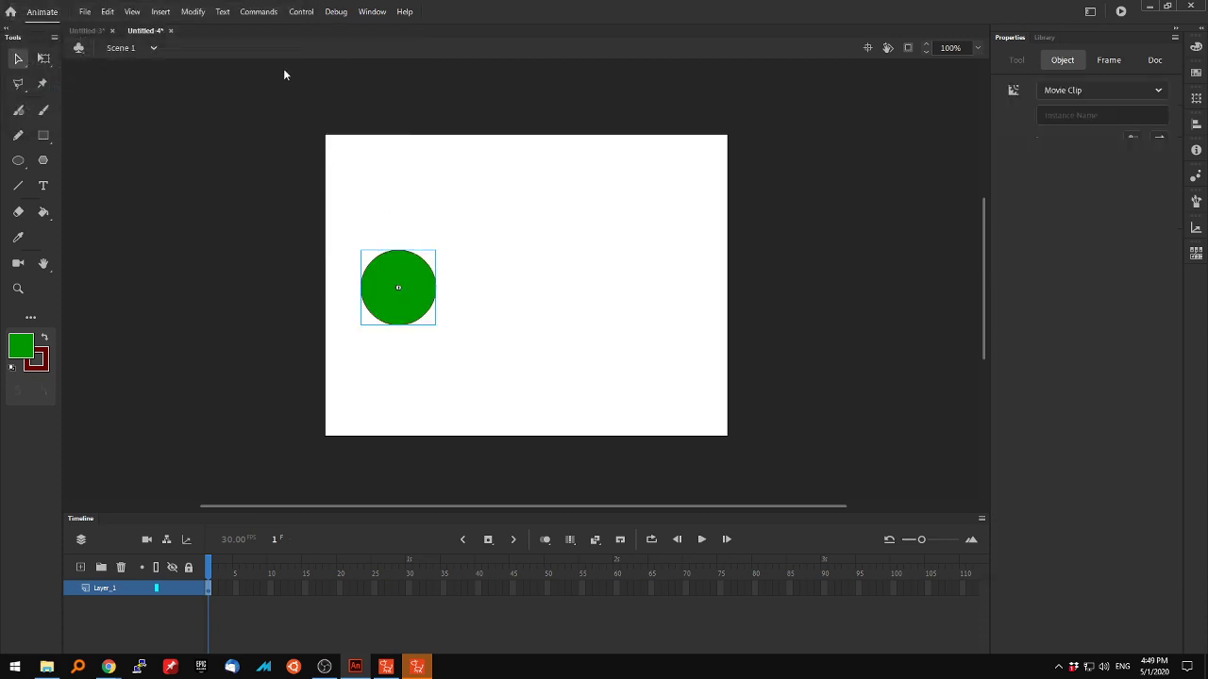
drag(417, 317, 386, 396)
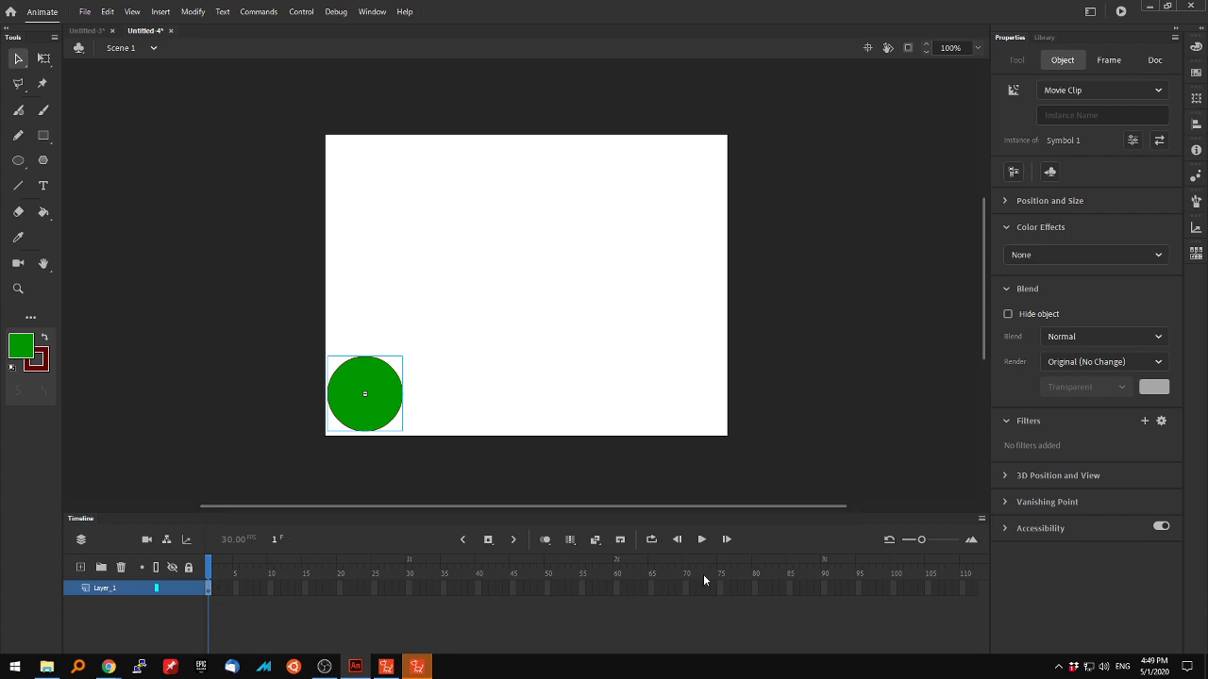
Step: Insert a keyframe at frame 80 of Layer_1 and select the circle there
click(756, 588)
right_click(756, 588)
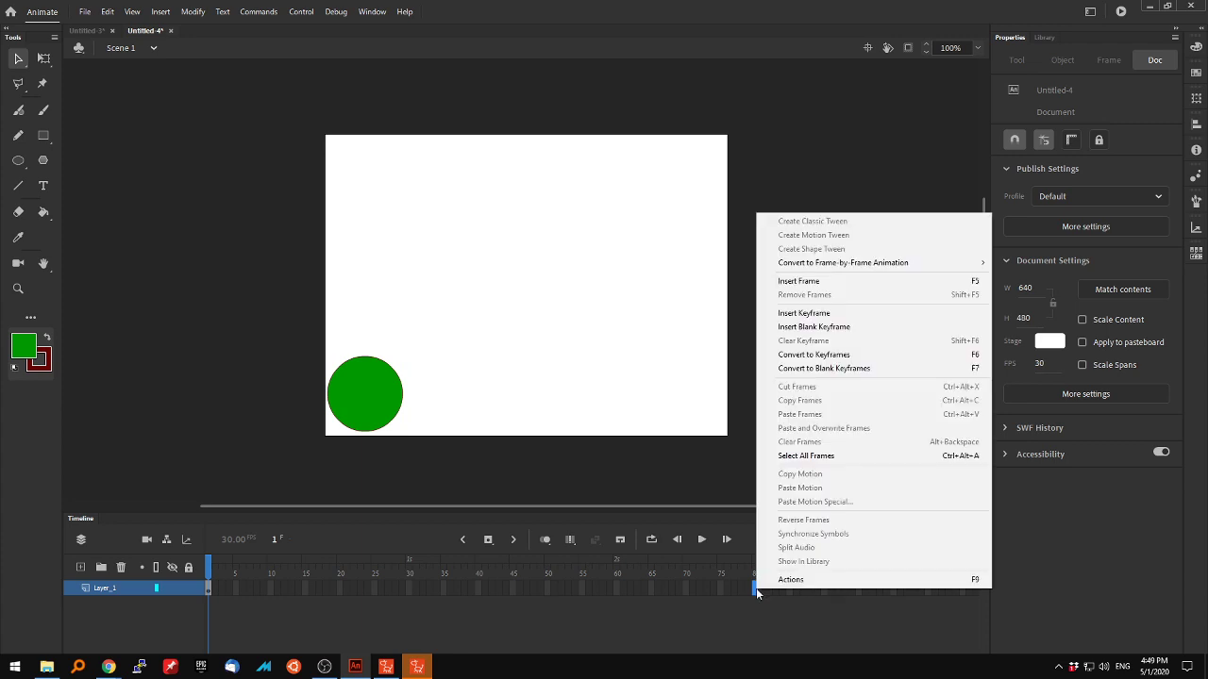
click(803, 312)
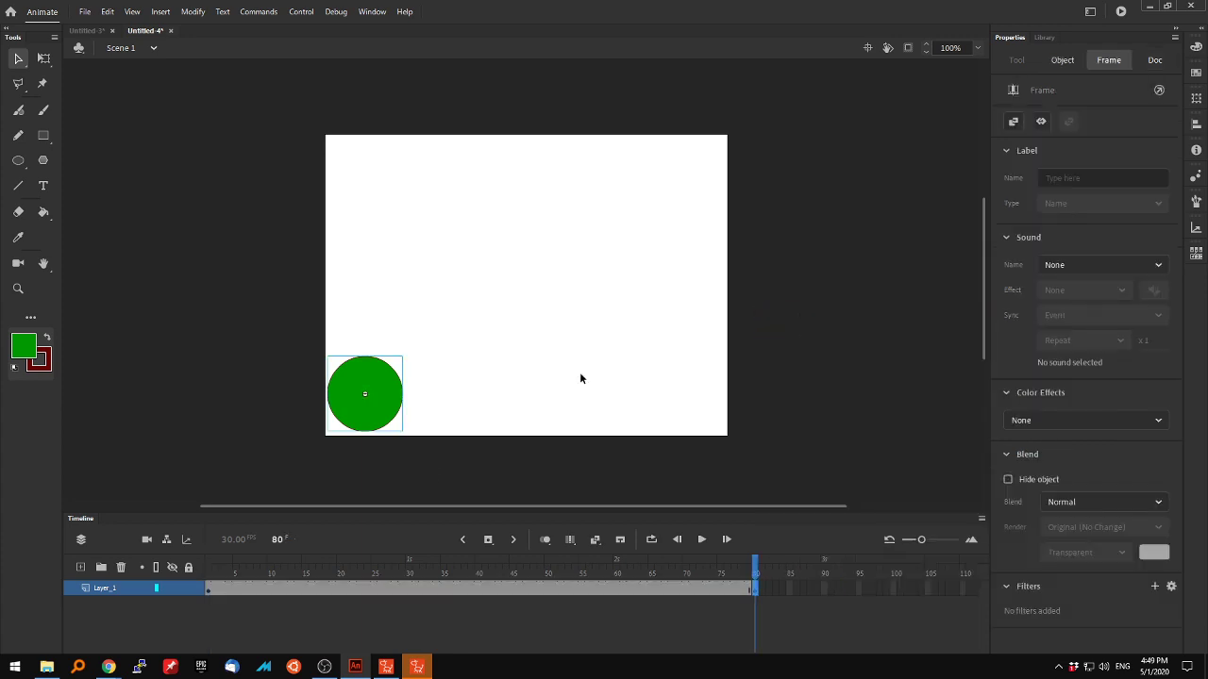
click(389, 400)
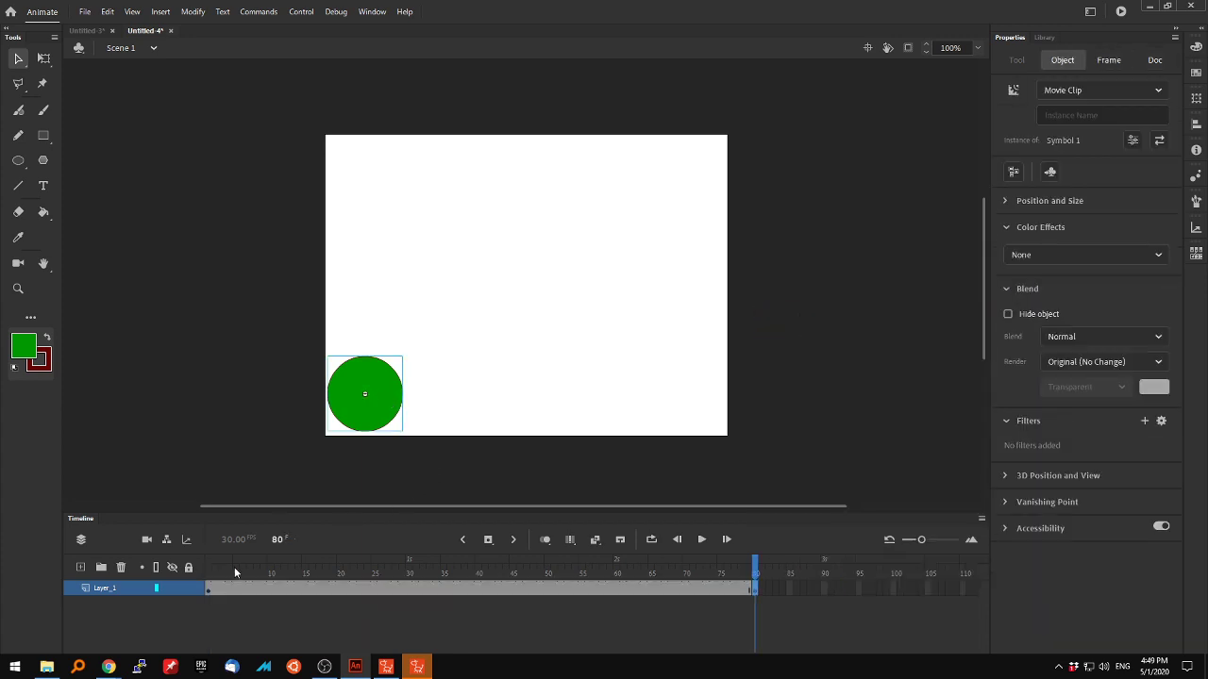
Step: Shift Layer_1's end keyframe to frame 100 and check the circle at frames 45 and 1
click(209, 588)
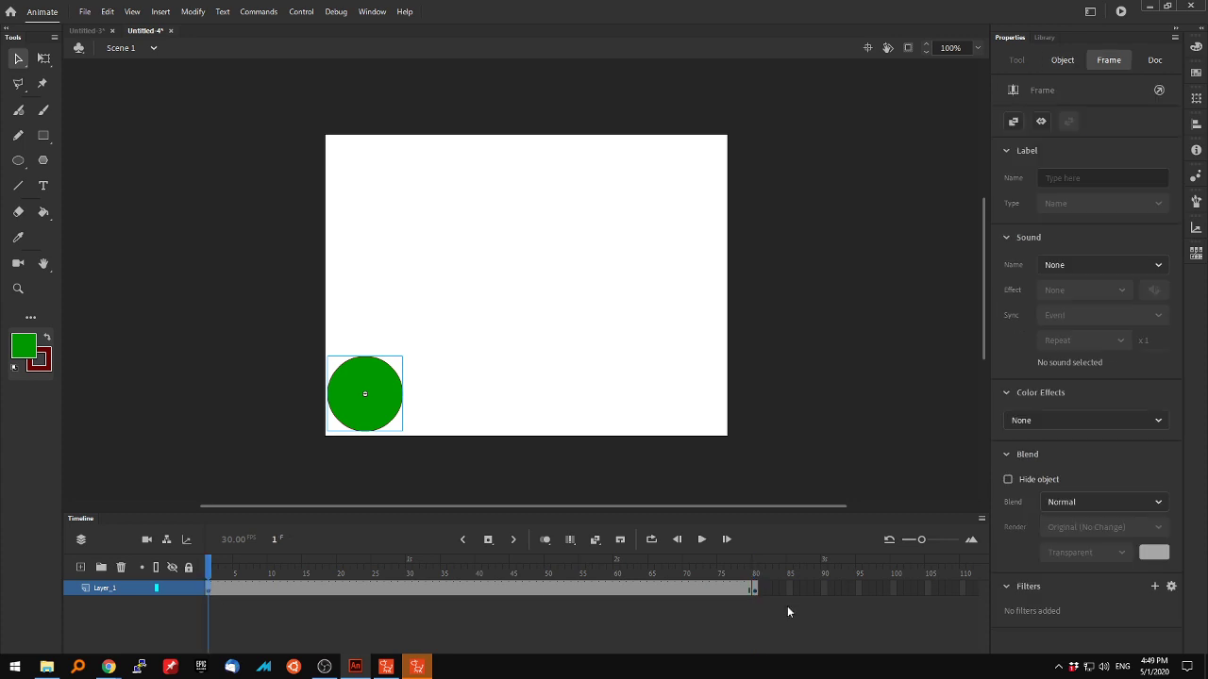
click(755, 589)
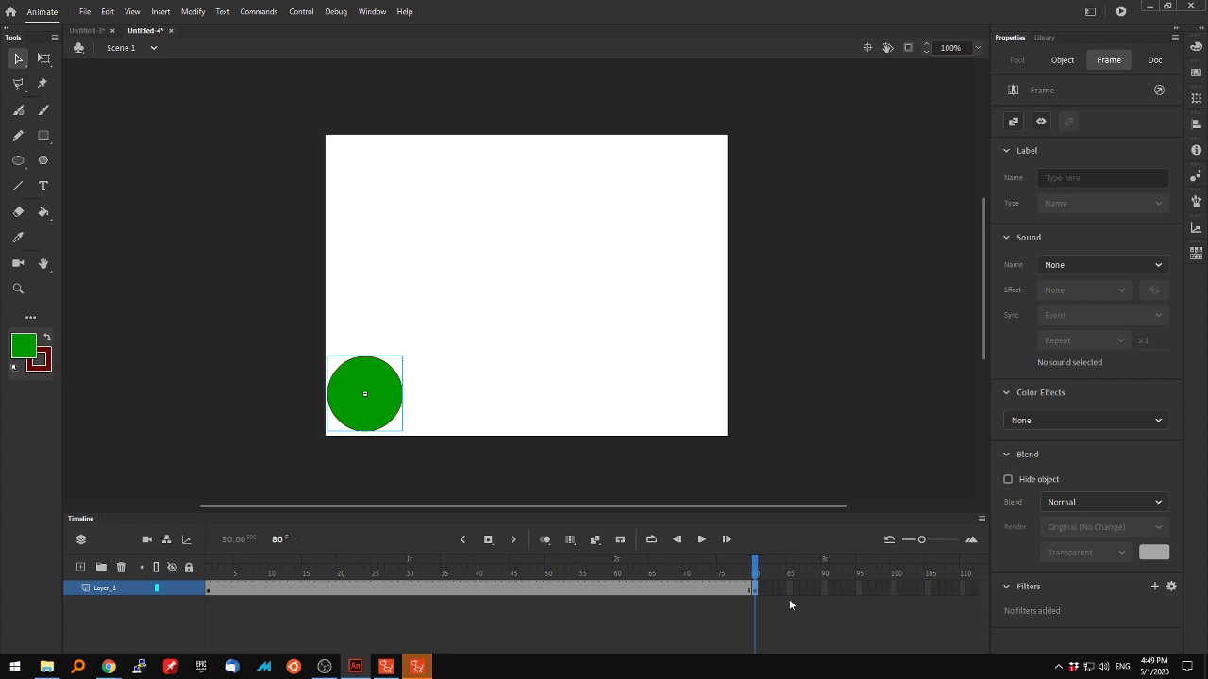
click(891, 588)
key(F5)
click(511, 594)
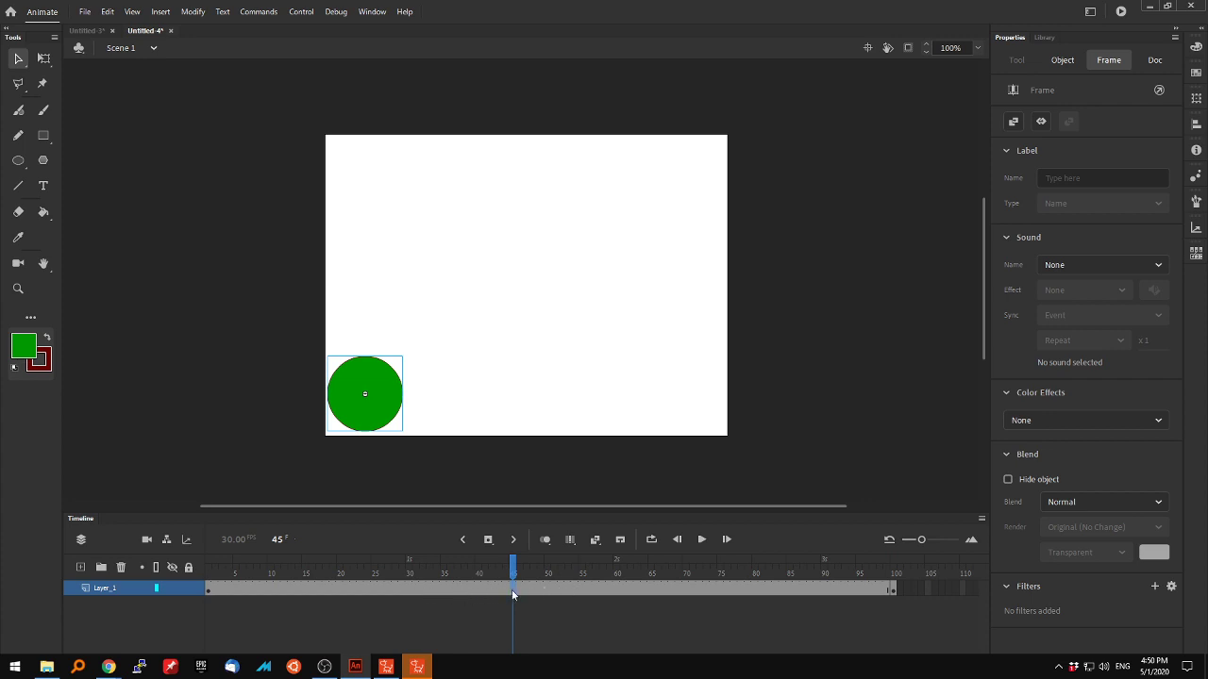
click(211, 590)
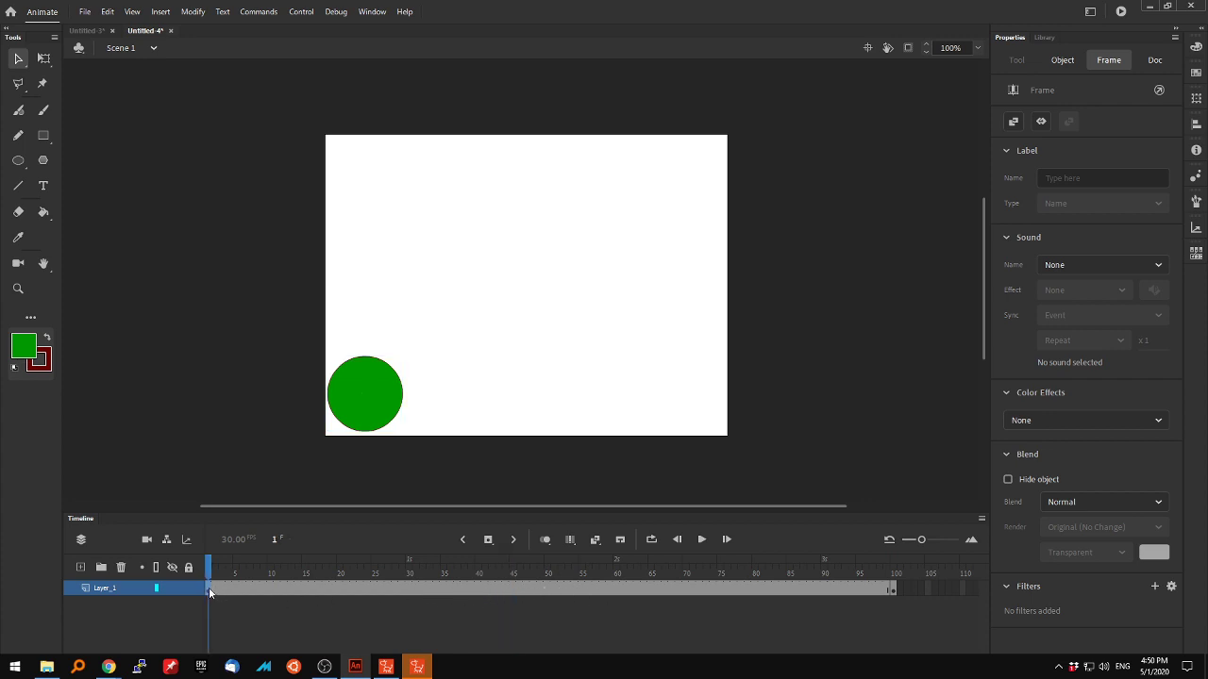
Step: Move the circle to the stage's upper-right corner at frame 100, comparing it with its start position at frame 1
click(893, 590)
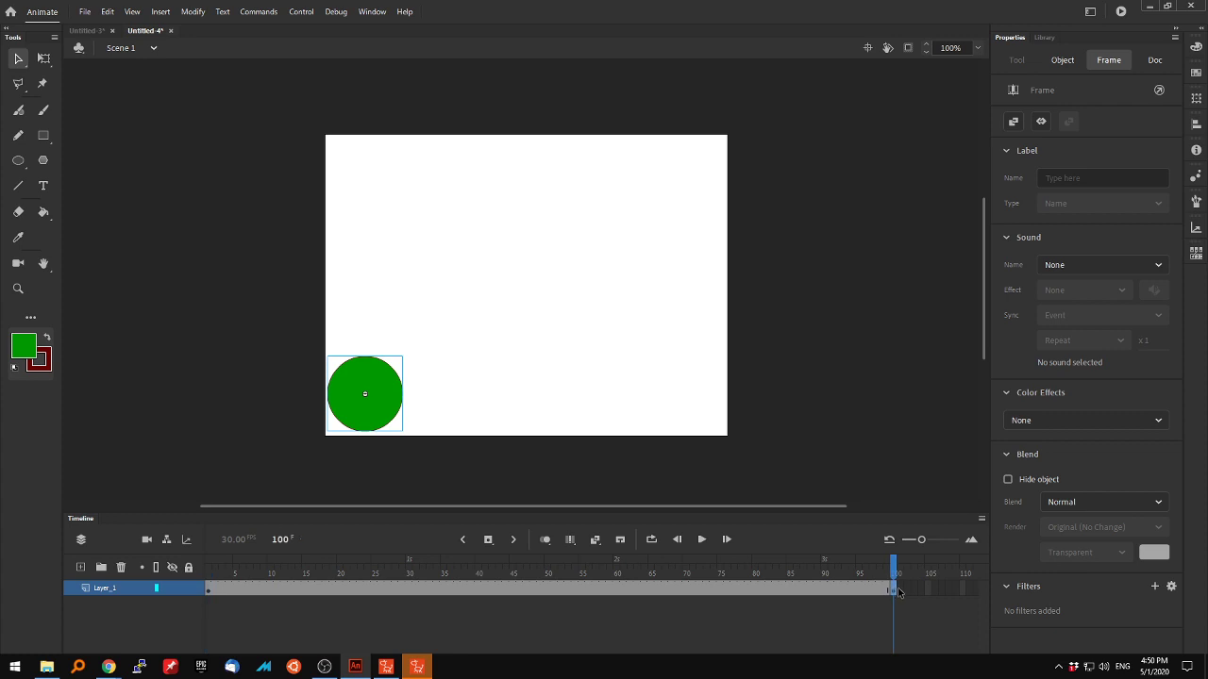
drag(372, 385, 688, 166)
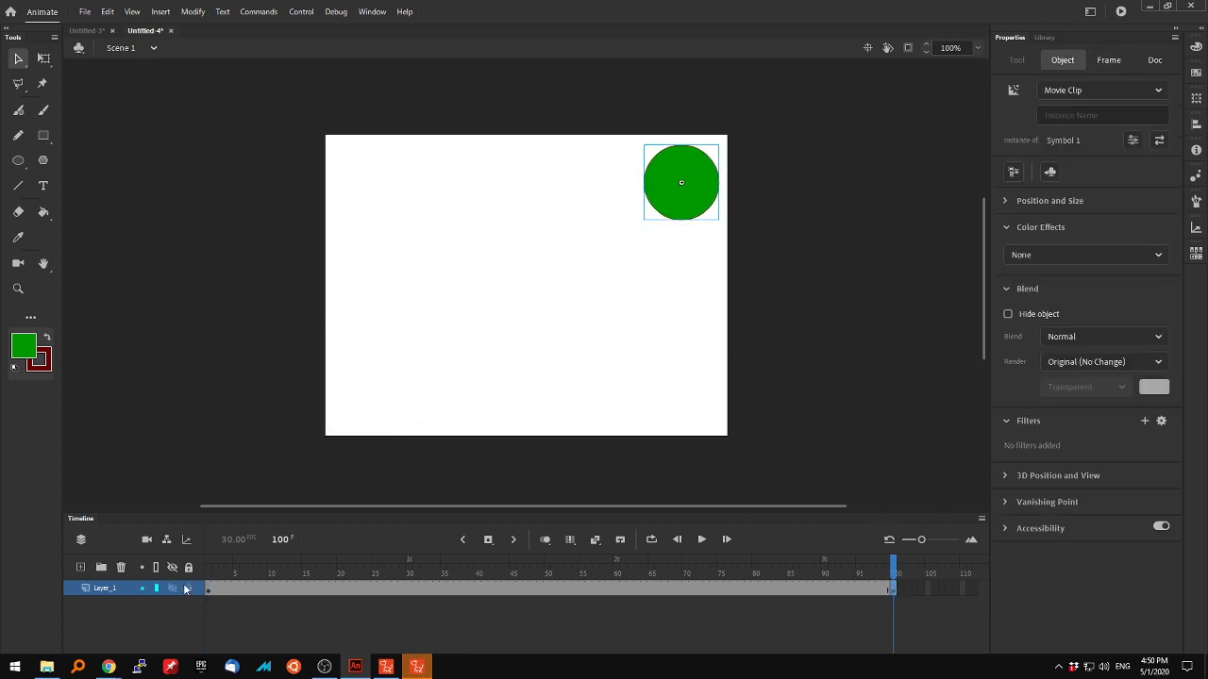
click(208, 589)
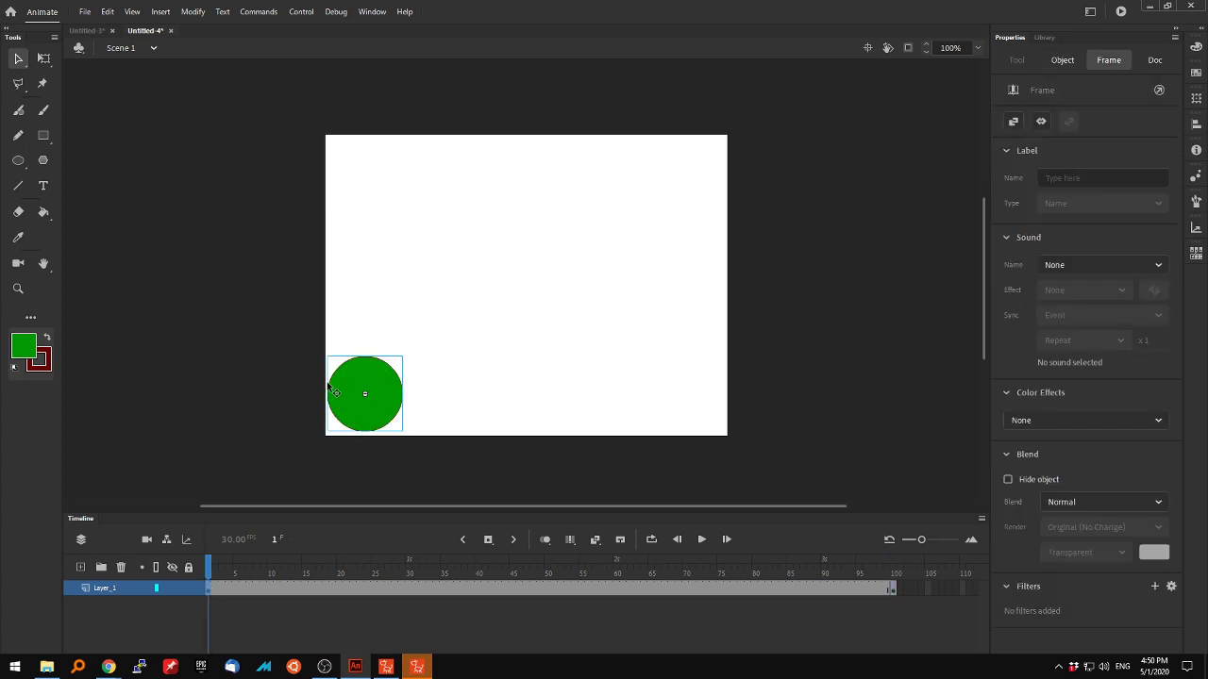
click(893, 589)
drag(706, 187, 706, 180)
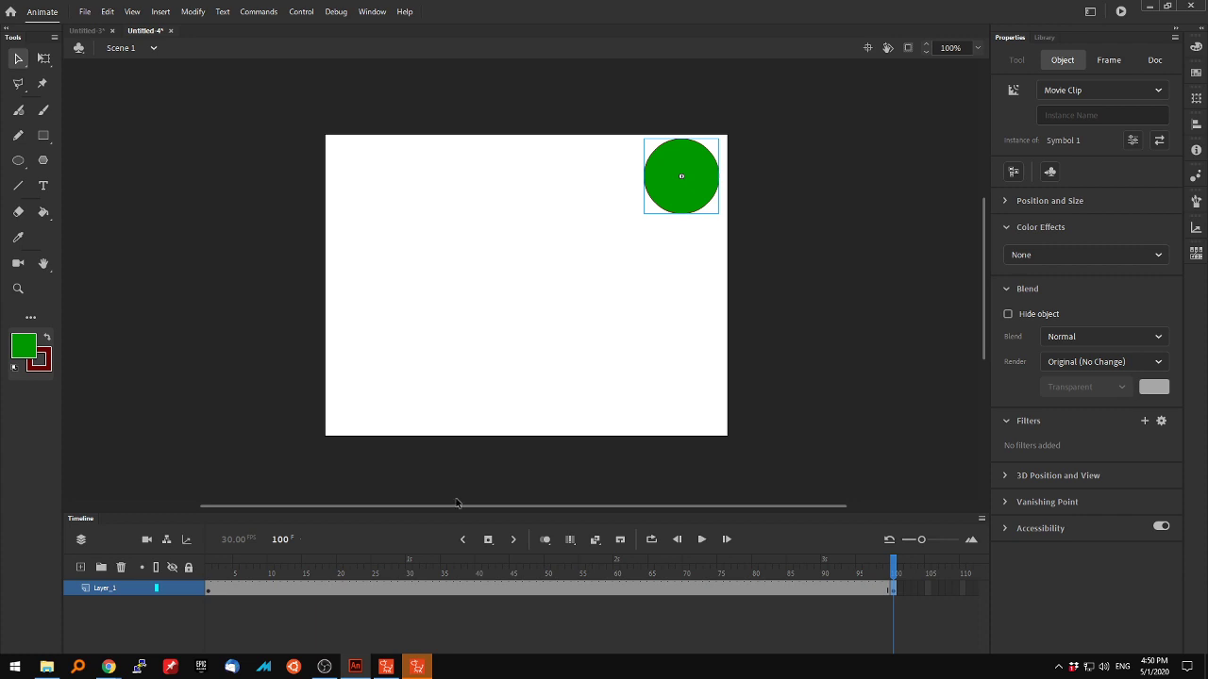
Step: Create a classic tween between the circle's keyframes at frames 1 and 100
right_click(514, 588)
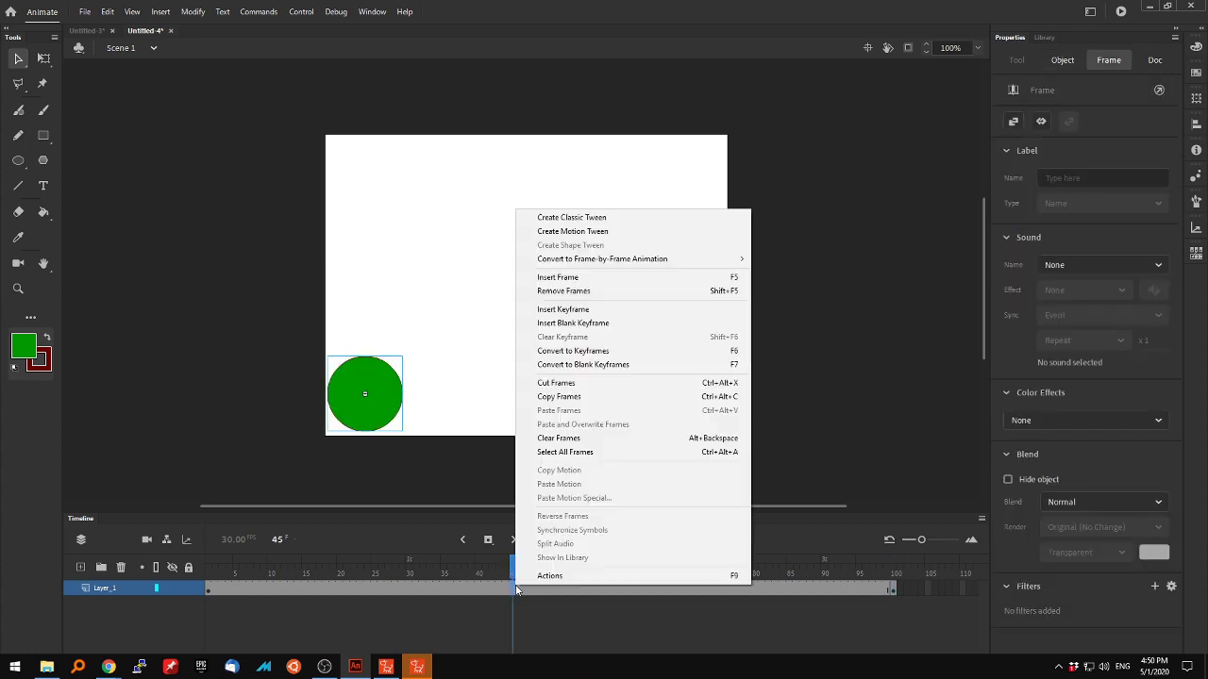
click(588, 221)
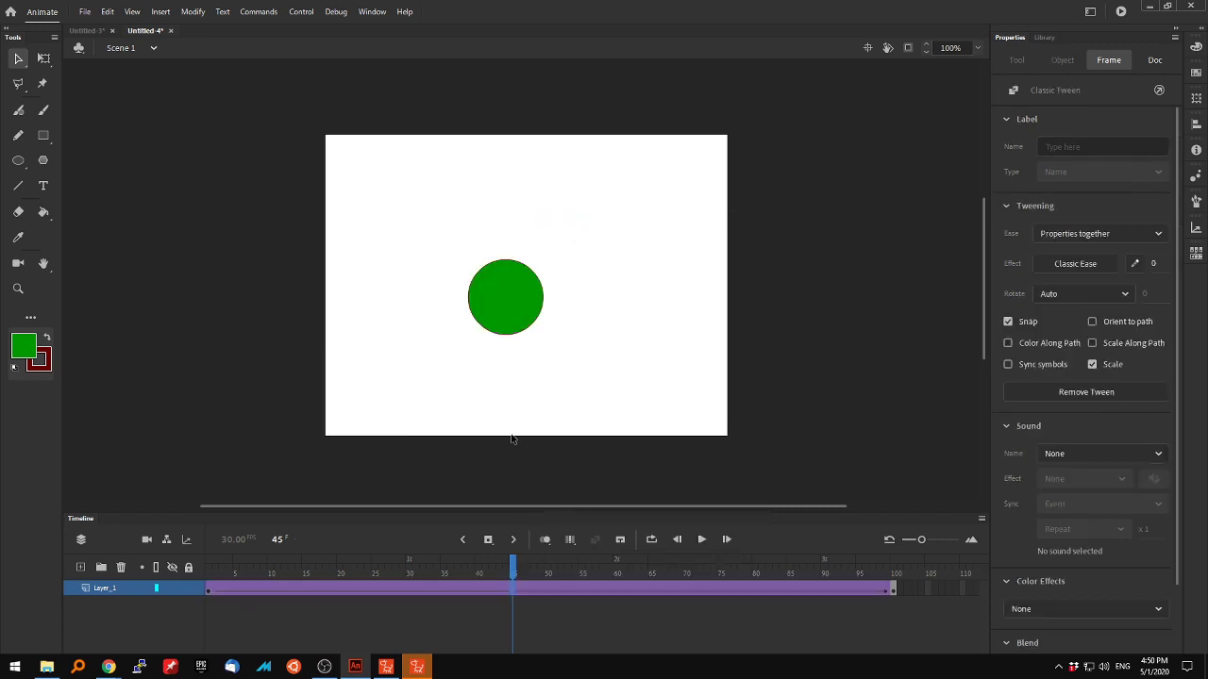
Step: Examine the circle's motion with onion skinning extended across the whole tween, including at frame 30, and turn onion skinning off
click(517, 564)
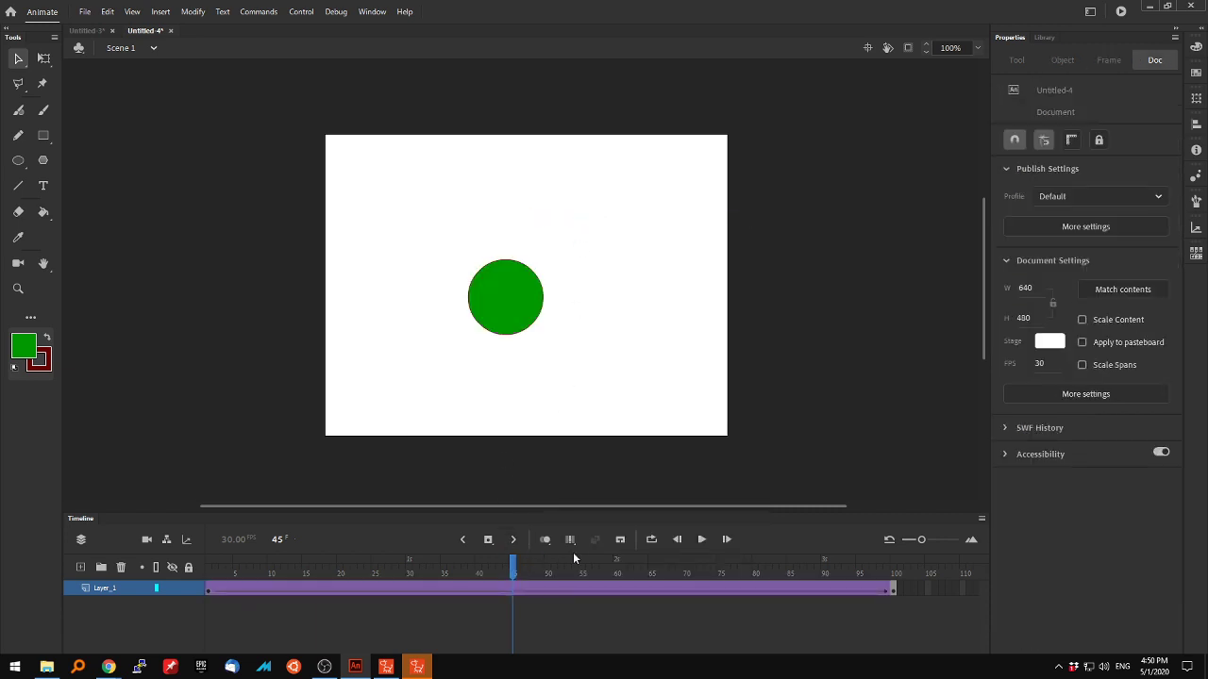
click(546, 543)
drag(526, 569, 896, 569)
drag(518, 572, 200, 572)
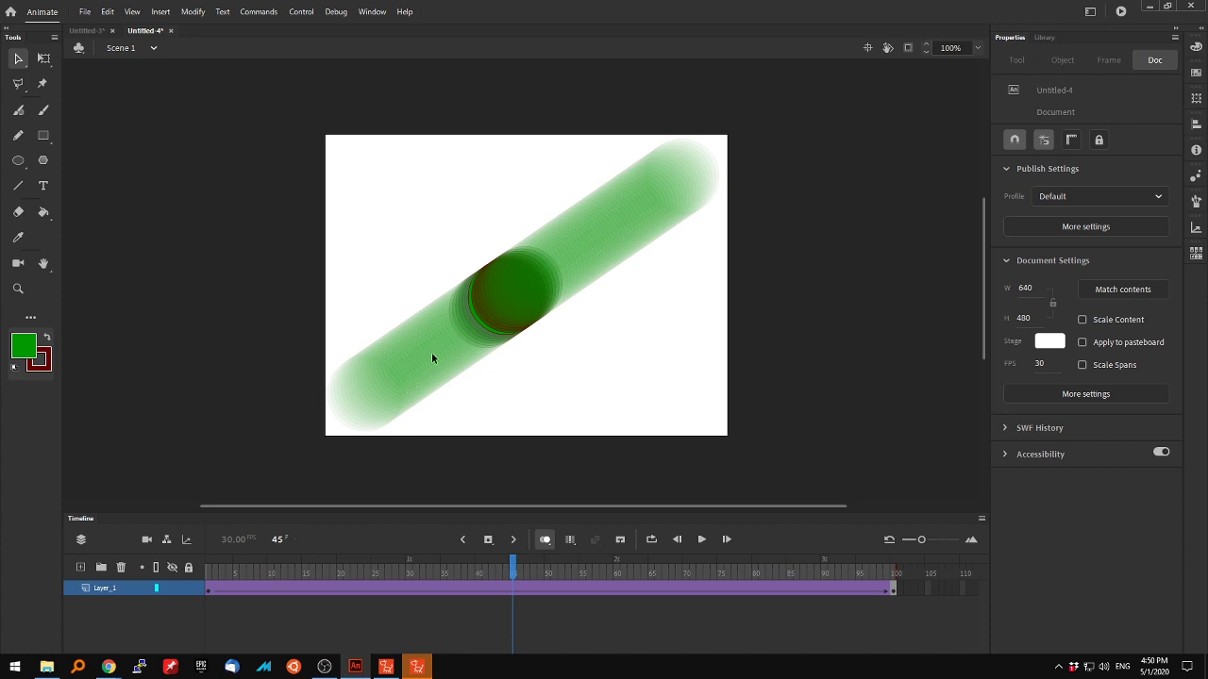
click(546, 544)
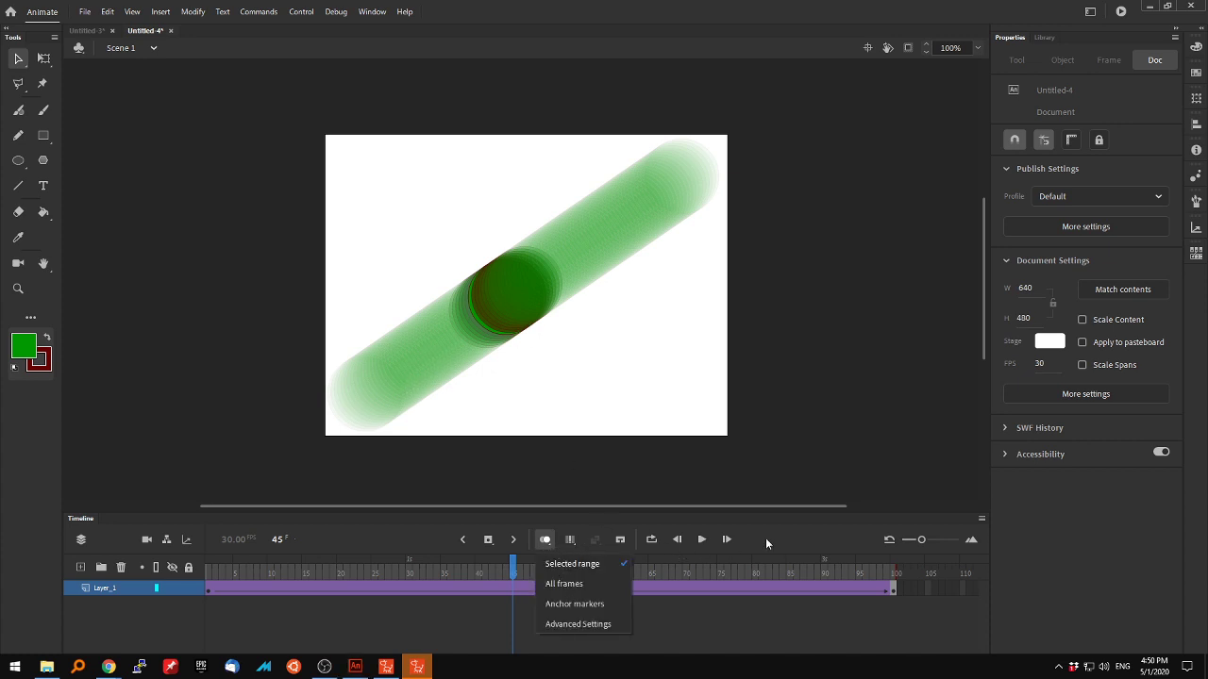
click(558, 498)
click(410, 571)
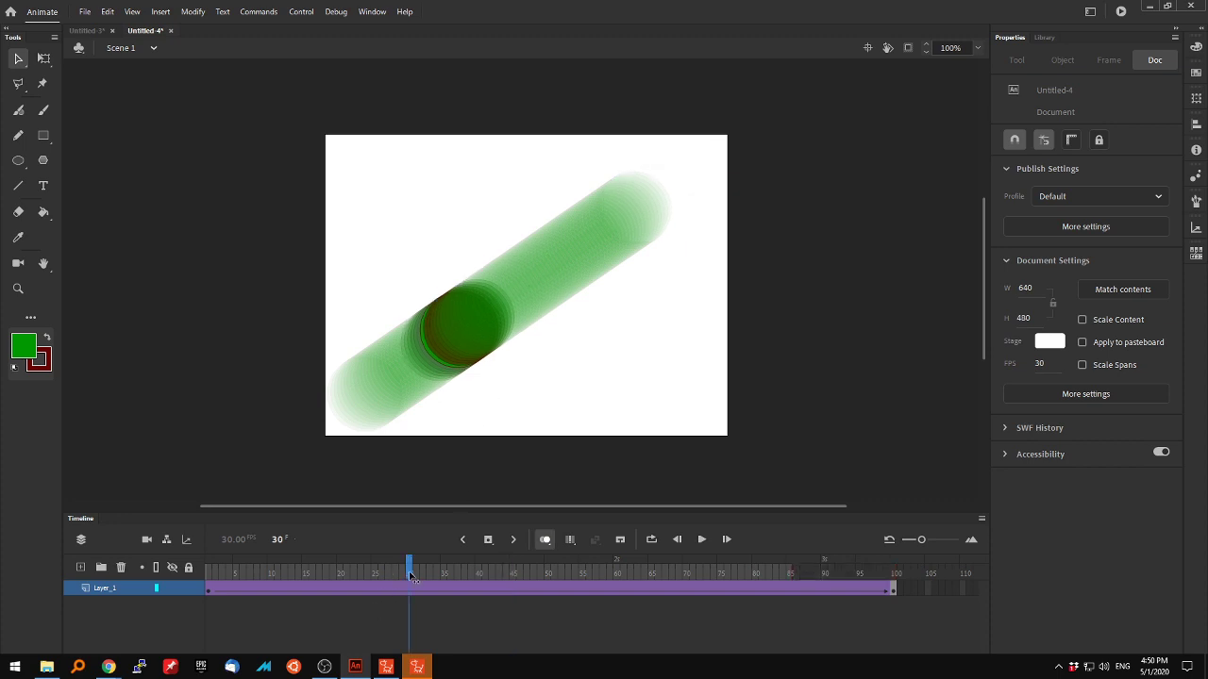
click(546, 540)
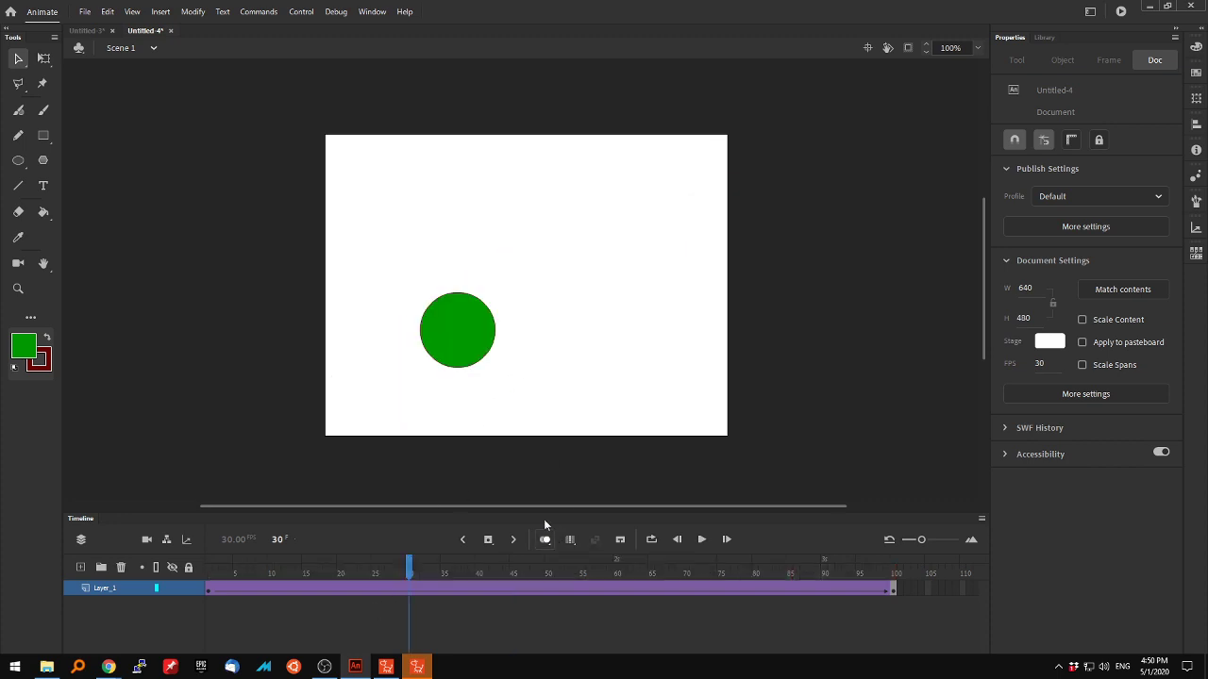
Step: Scrub through the circle's motion tween from frame 10 and play the animation through to frame 100
click(271, 571)
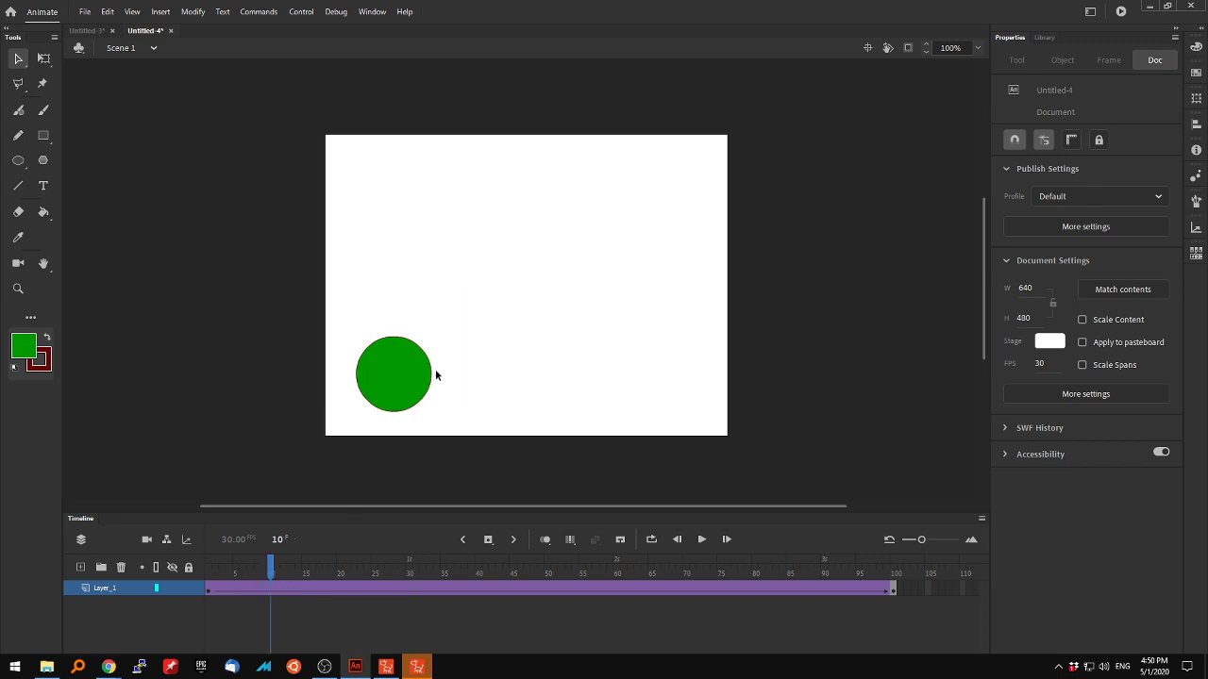
drag(271, 568, 734, 570)
key(Return)
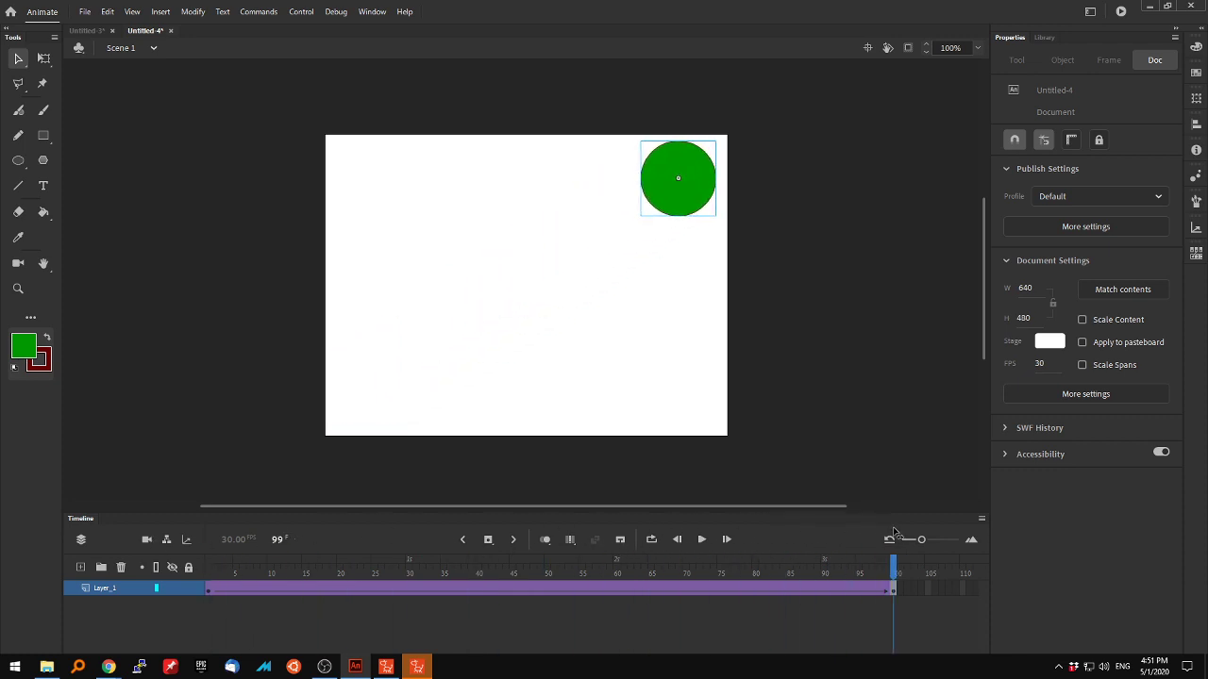
key(Return)
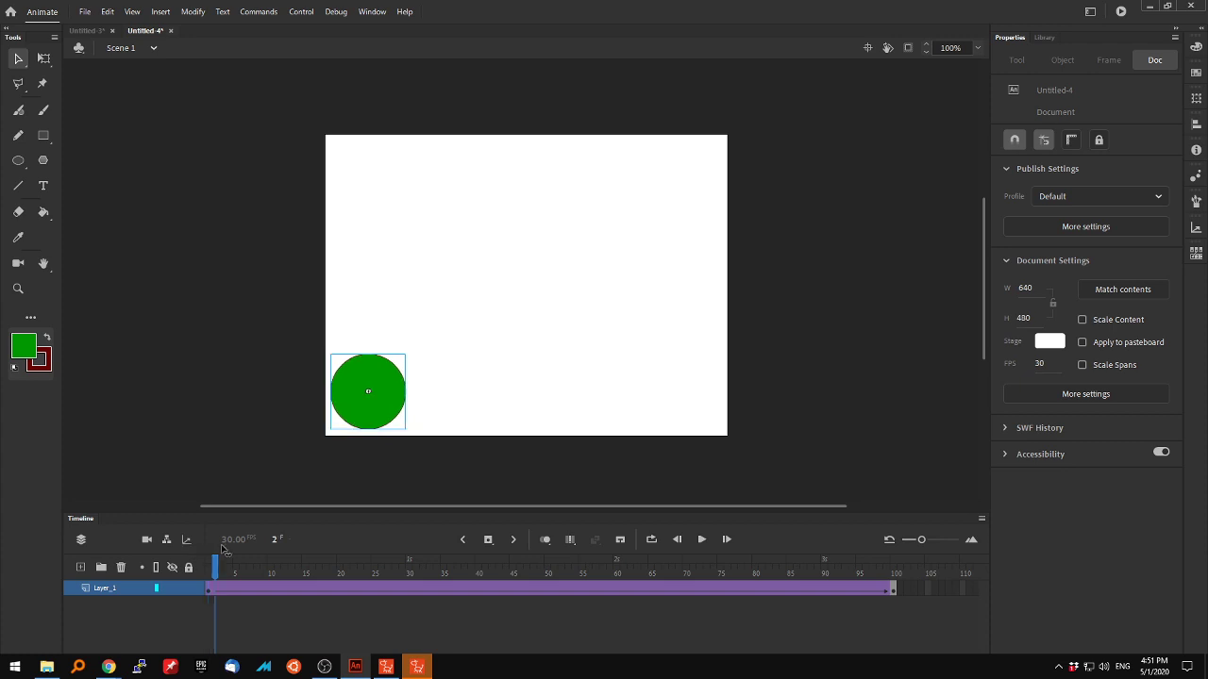
click(701, 540)
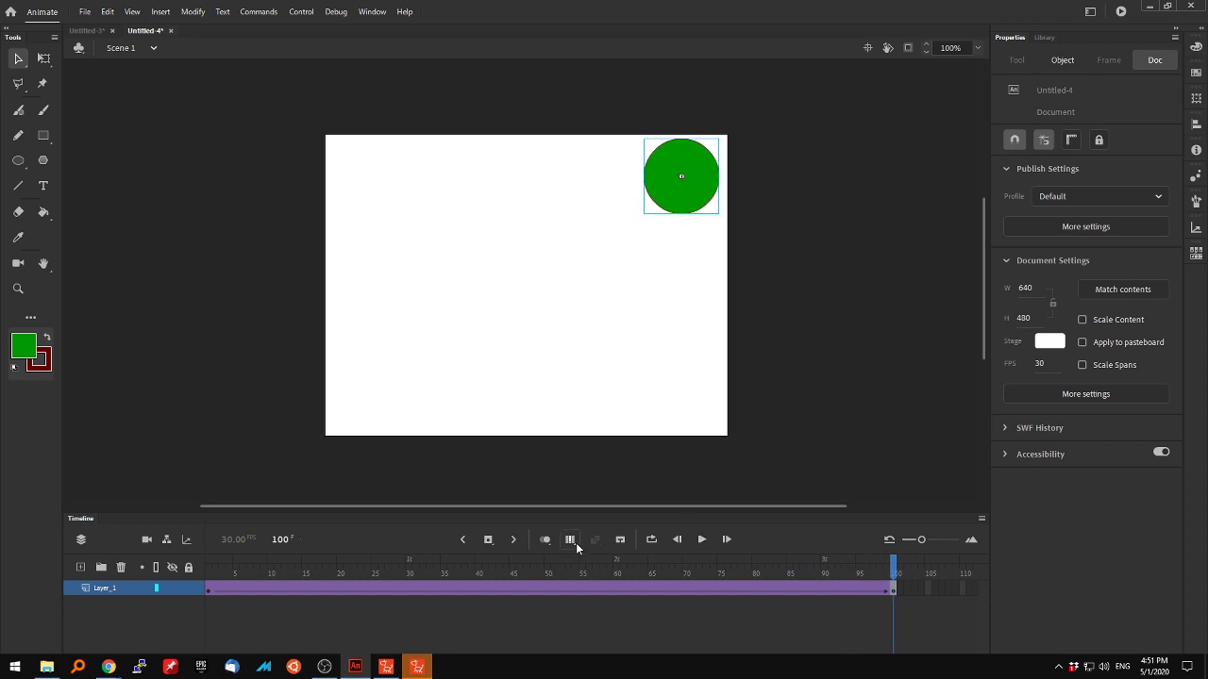
Step: Copy the circle at frame 100 and add a new layer above Layer_1, hiding Layer_1
right_click(669, 168)
click(713, 241)
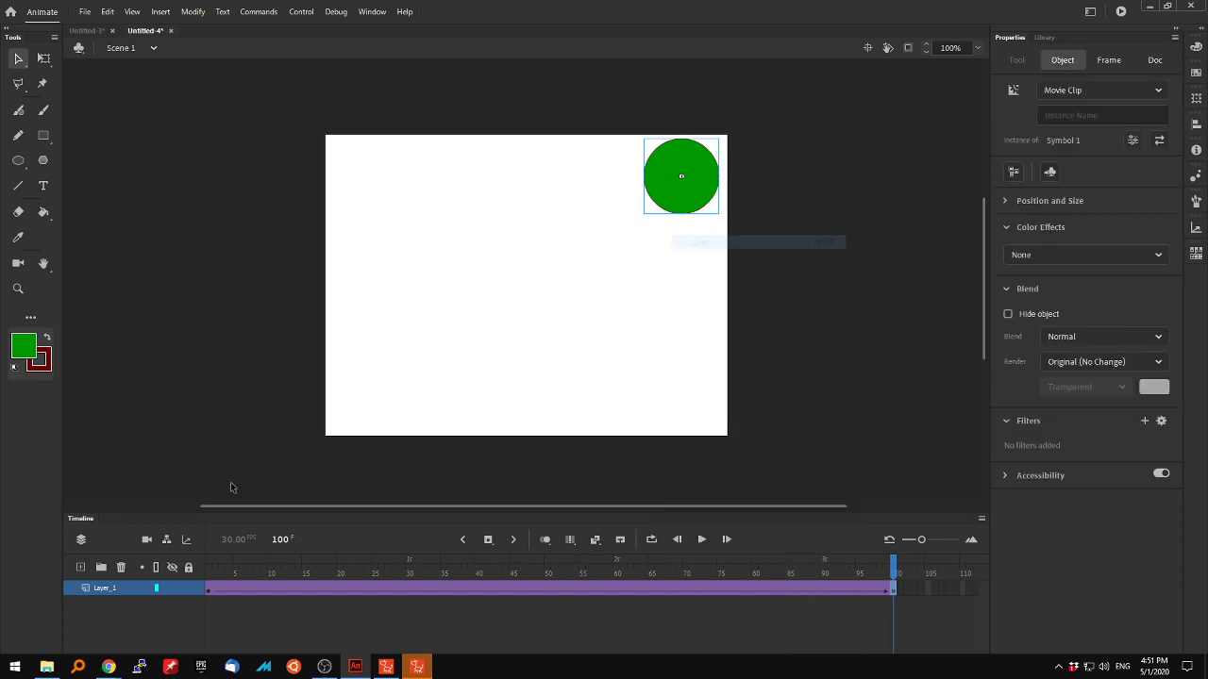
click(80, 567)
click(175, 606)
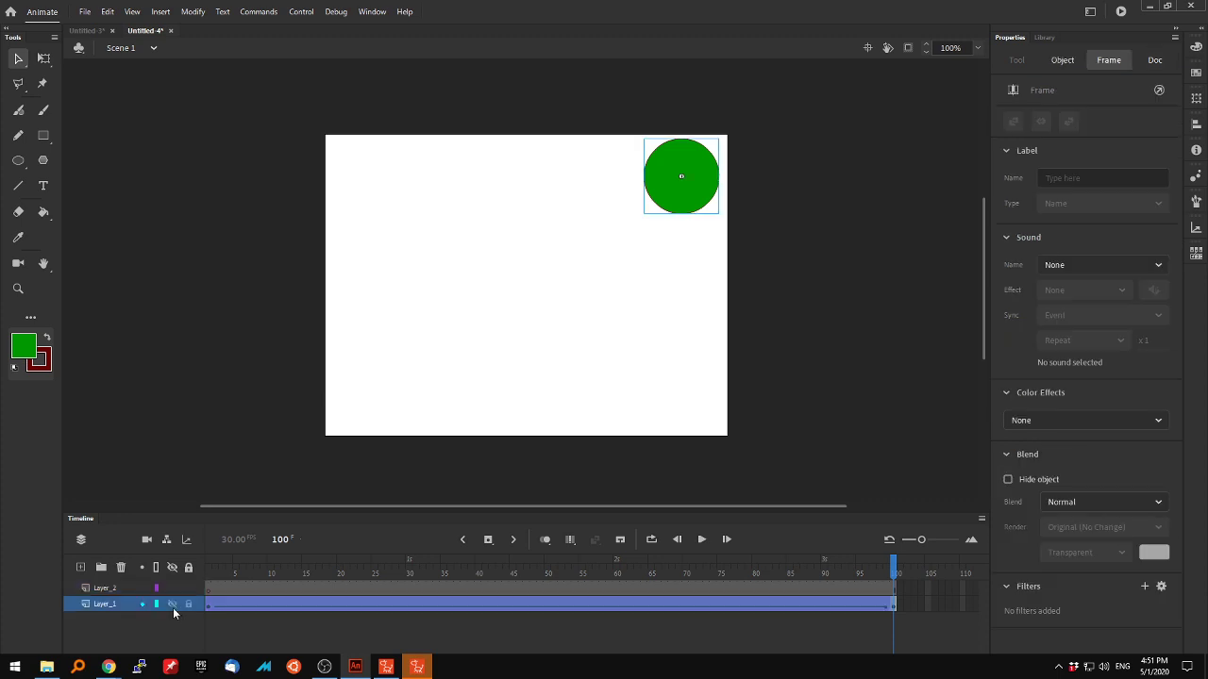
click(172, 604)
Step: Paste the circle in the stage center at frame 1 of Layer_2 and insert a keyframe at frame 100
right_click(439, 328)
click(485, 270)
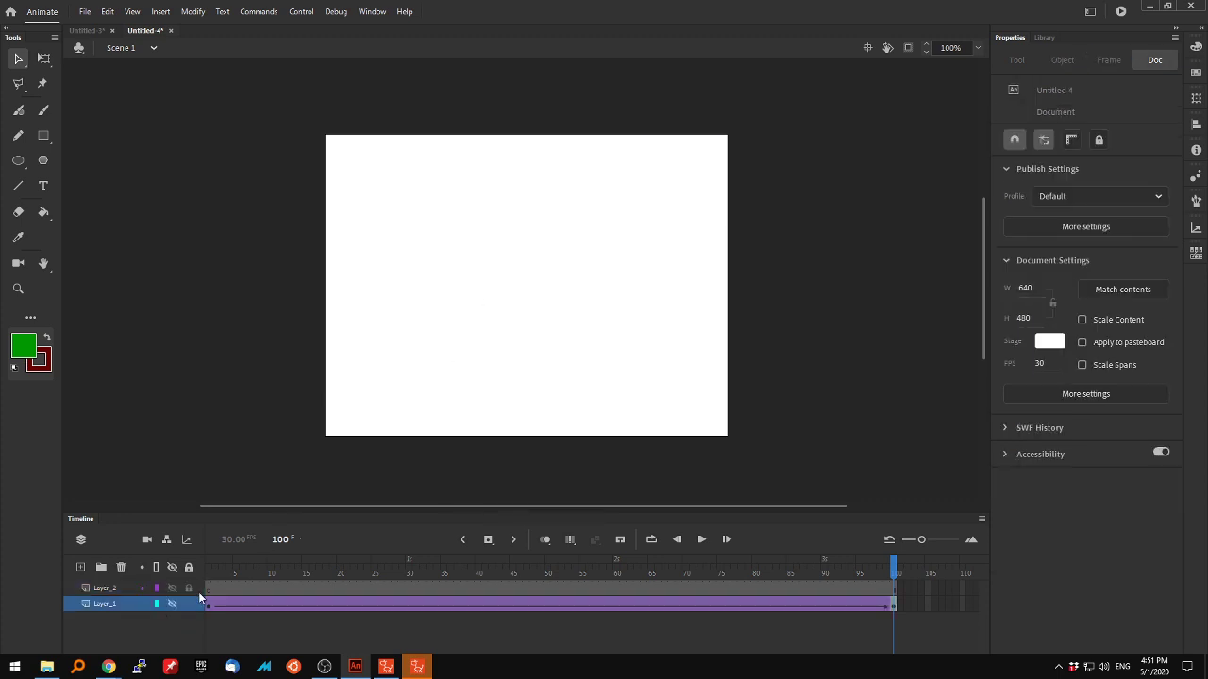
click(207, 589)
right_click(418, 272)
click(472, 310)
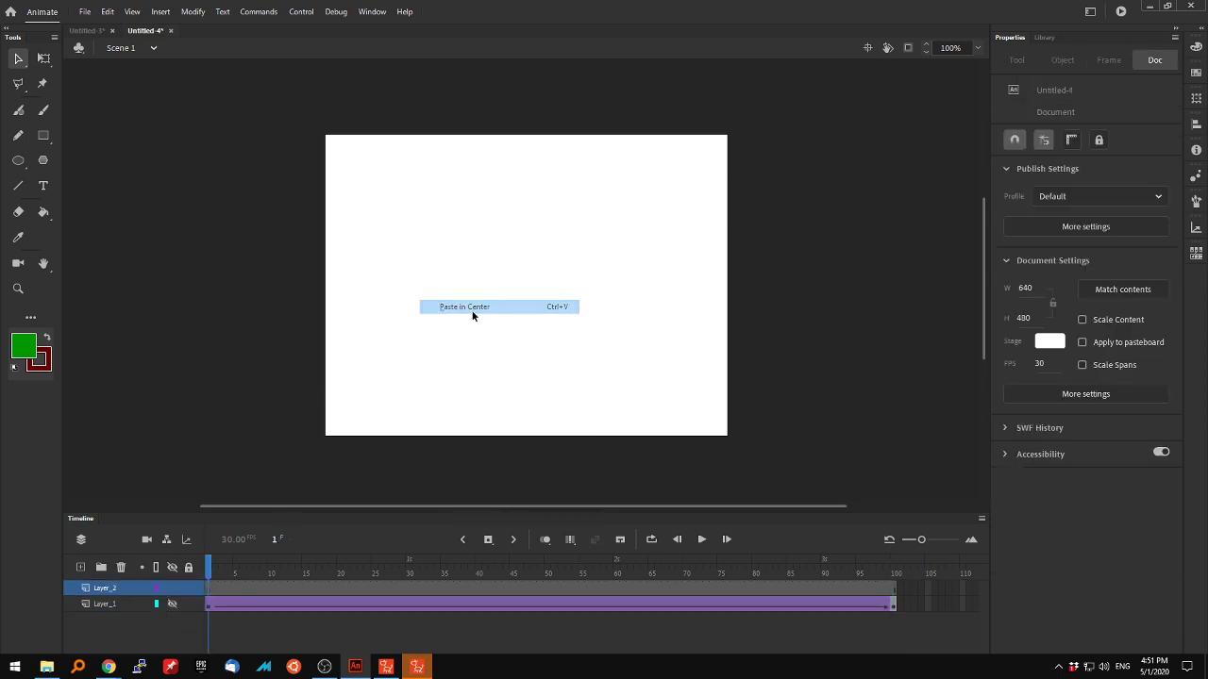
click(894, 589)
right_click(896, 591)
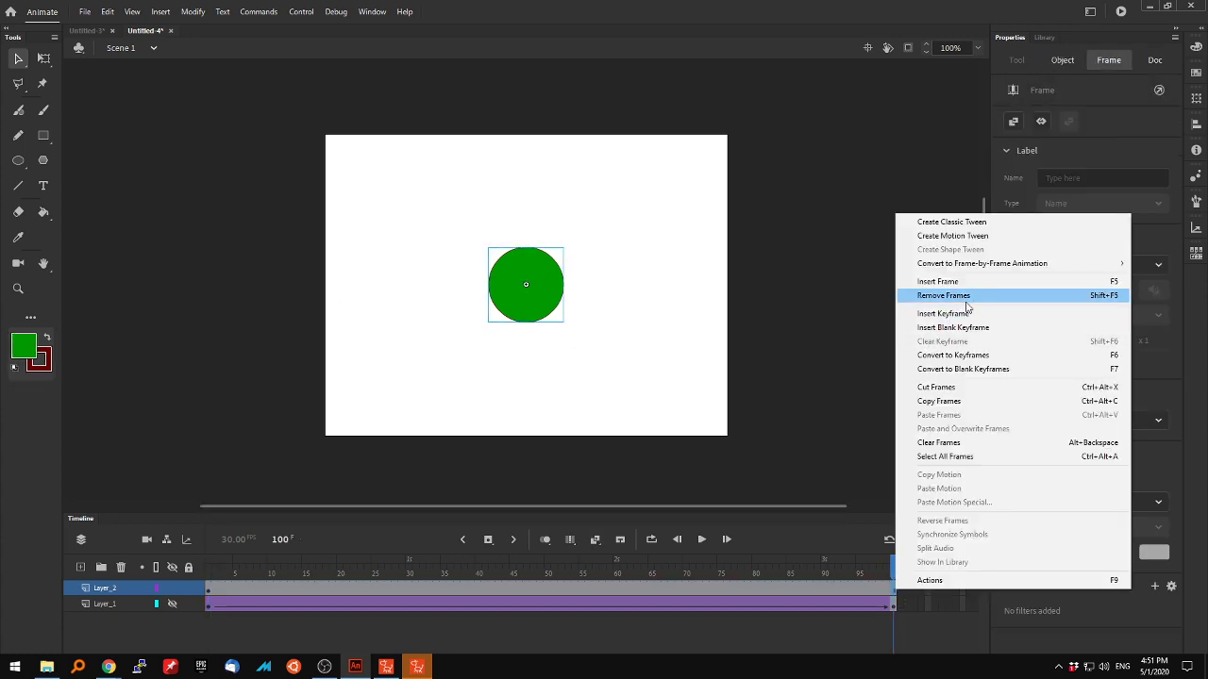
click(944, 313)
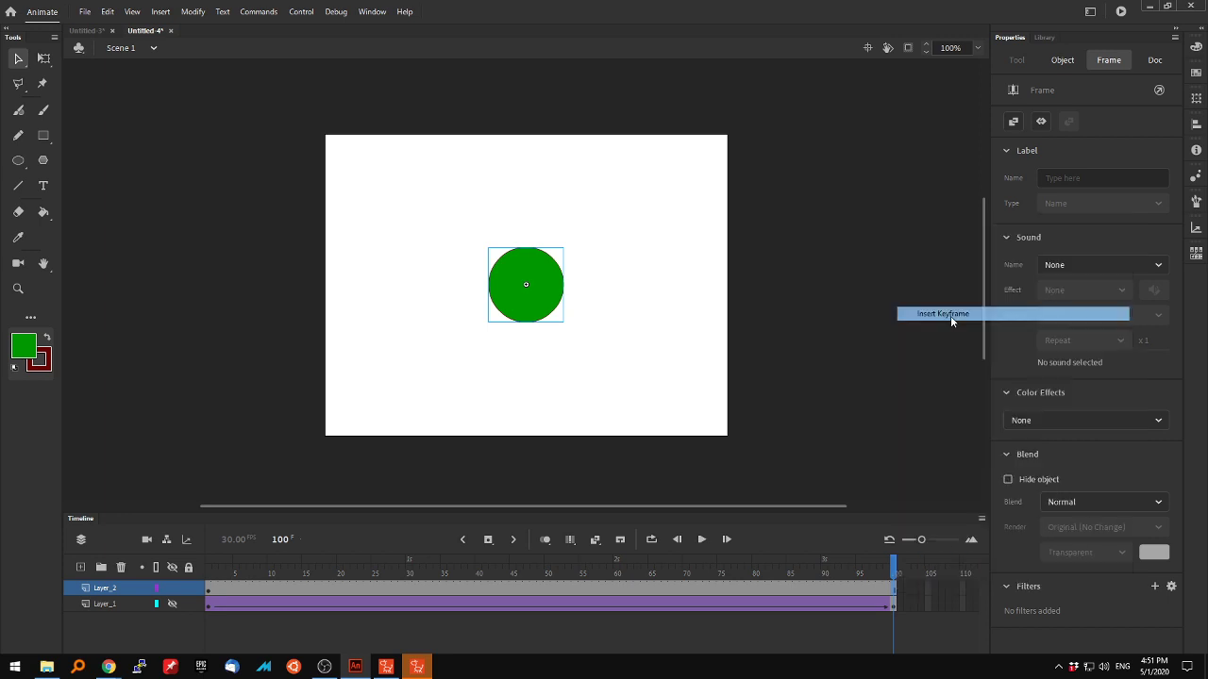
Step: Apply a red Tint color effect at 89% to the Layer_2 circle at frame 100
click(545, 288)
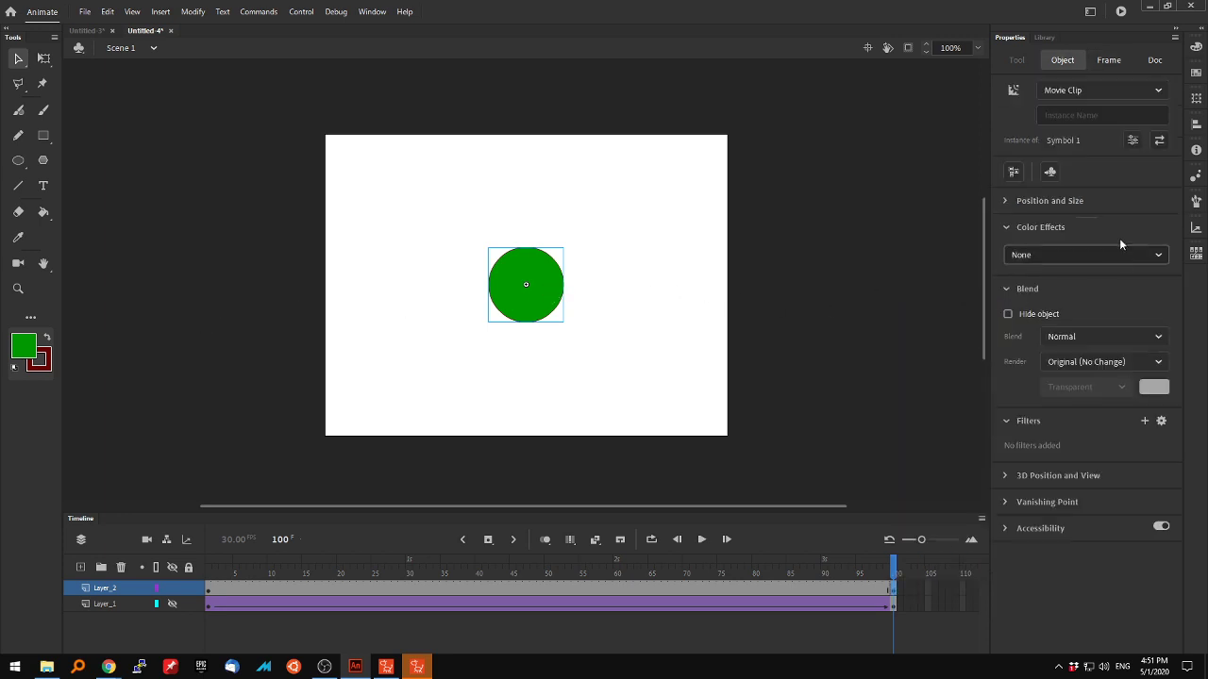
click(1092, 255)
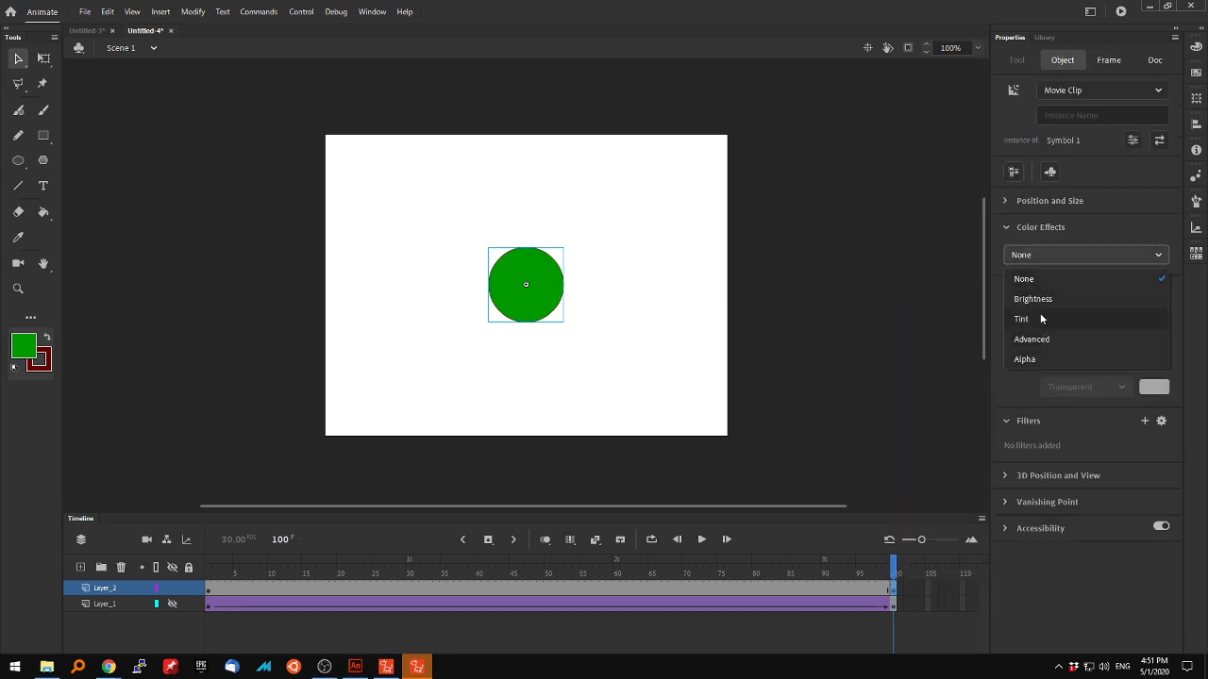
click(1038, 319)
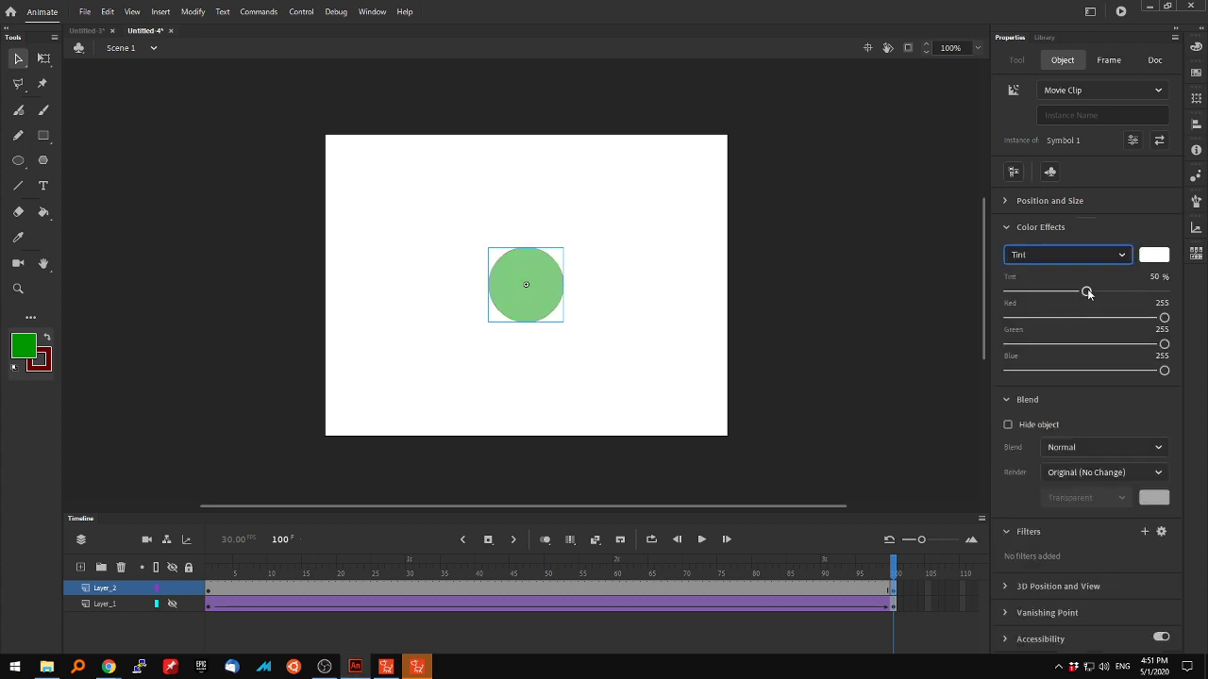
click(1154, 255)
click(954, 344)
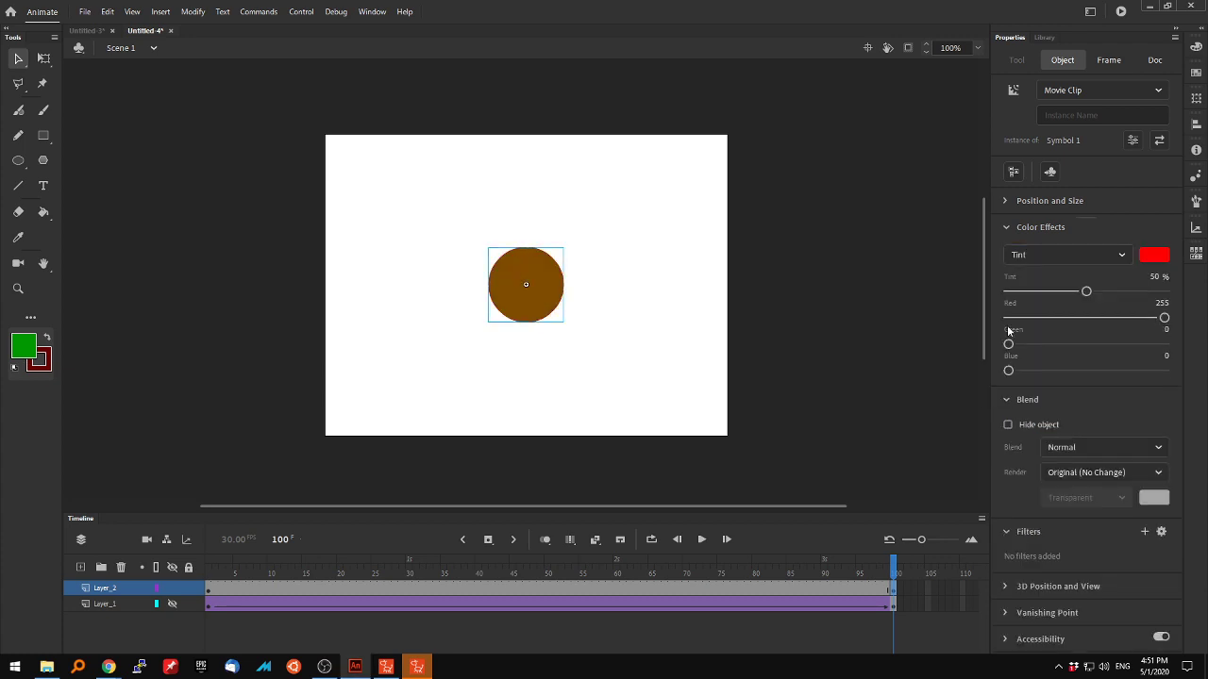
drag(1084, 293, 1148, 294)
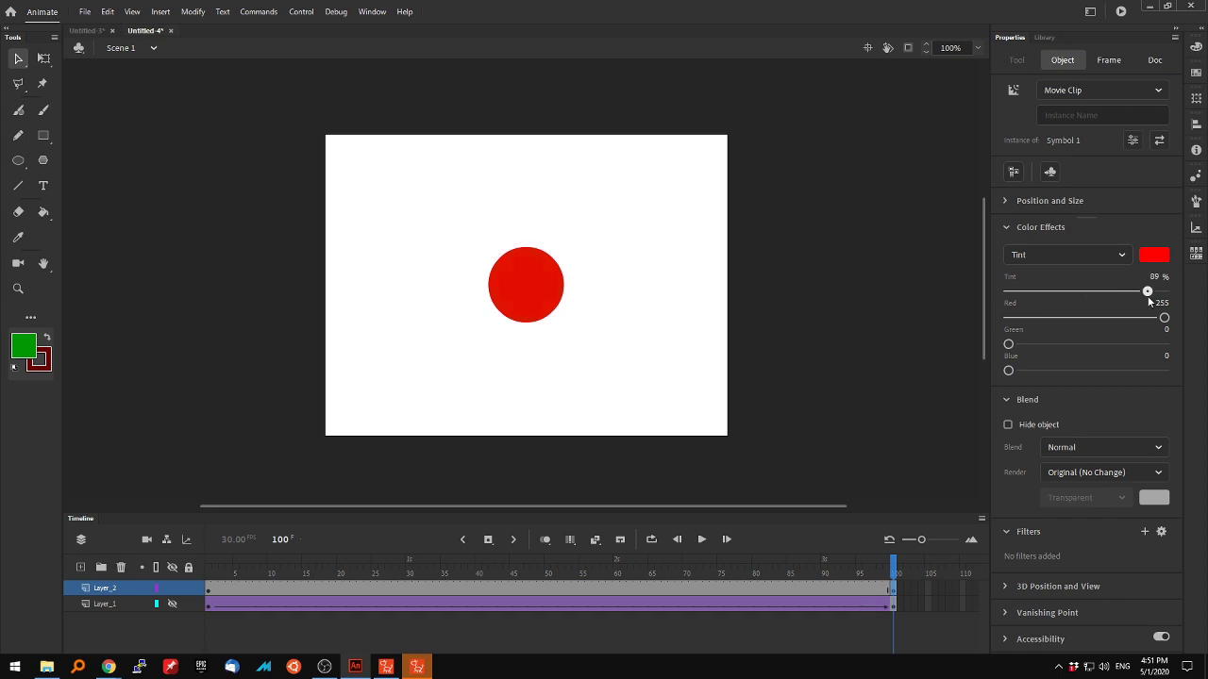
Step: Create a classic tween on Layer_2 between the green circle at frame 1 and the red circle at frame 100
click(209, 593)
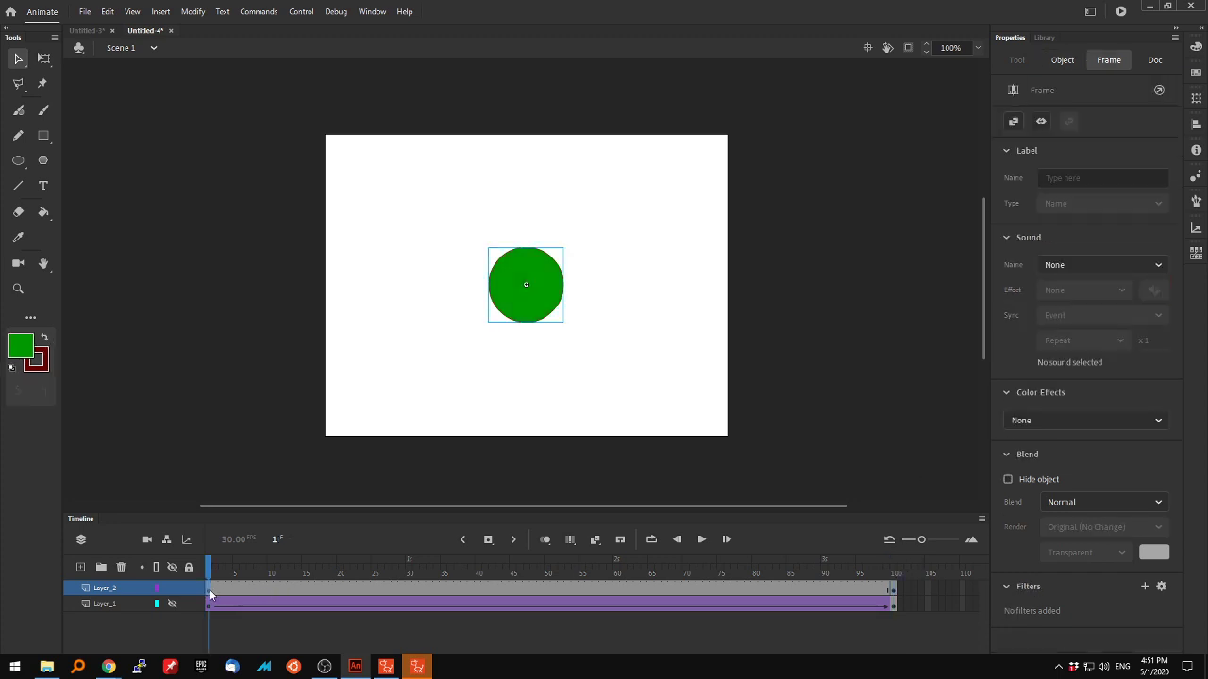
click(893, 591)
right_click(504, 588)
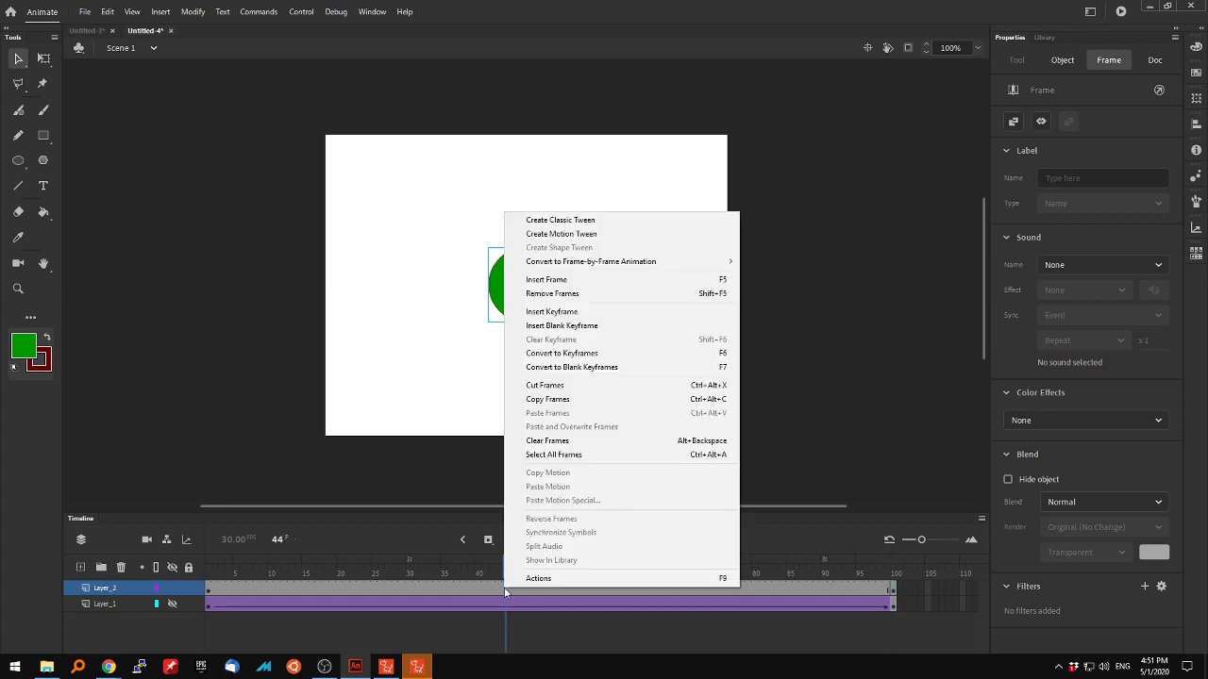
click(555, 222)
Step: Play Layer_2's color tween from frame 1, and play it again together with the moving circle on Layer_1
drag(510, 573, 207, 573)
click(703, 539)
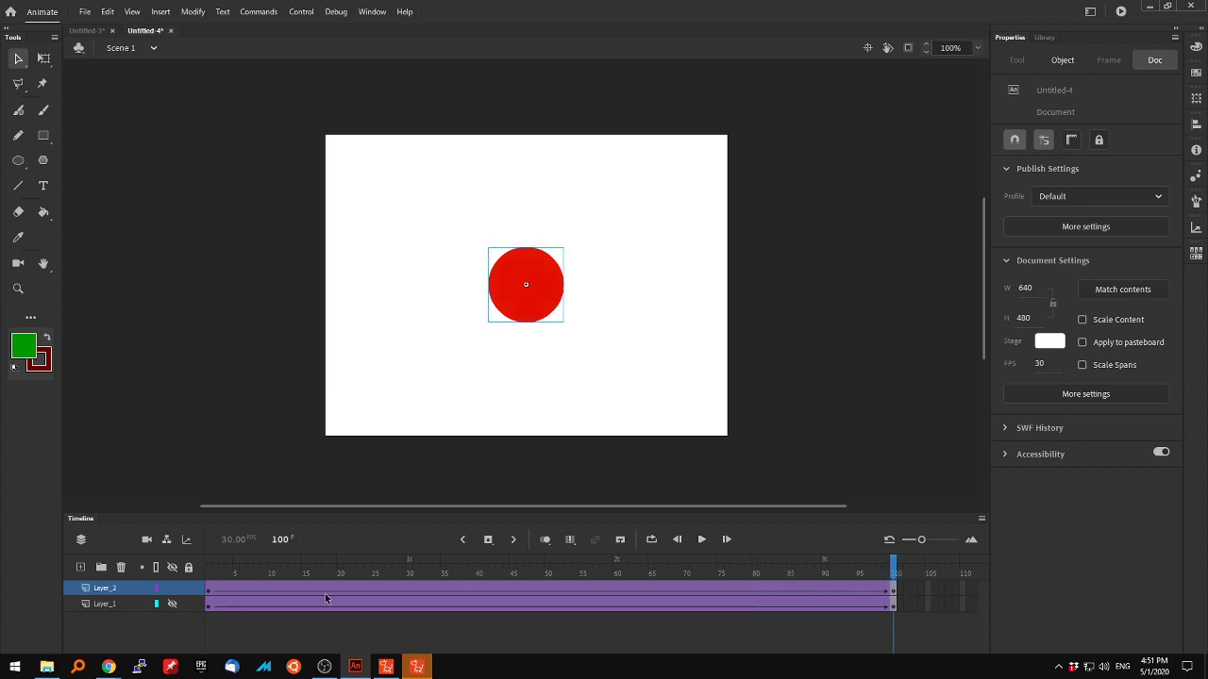
click(222, 572)
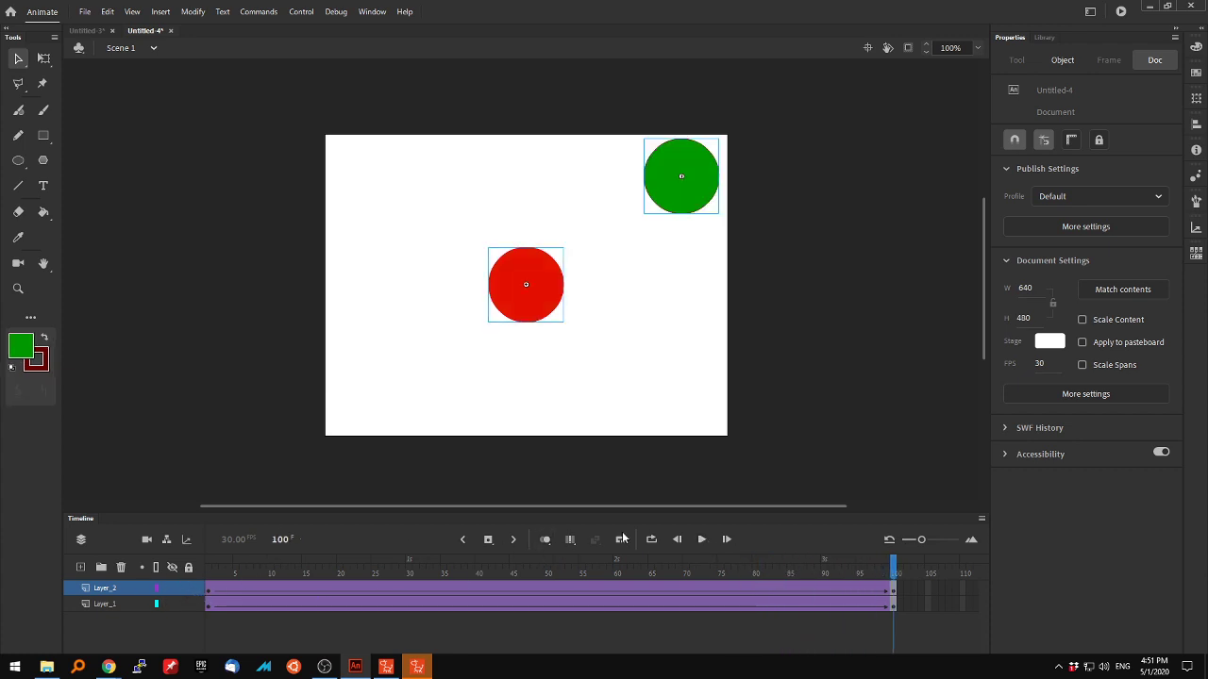
click(702, 539)
Step: Change the center circle's color effect at frame 100 to Alpha 0% and scrub back to frame 1 to preview the fade
click(533, 299)
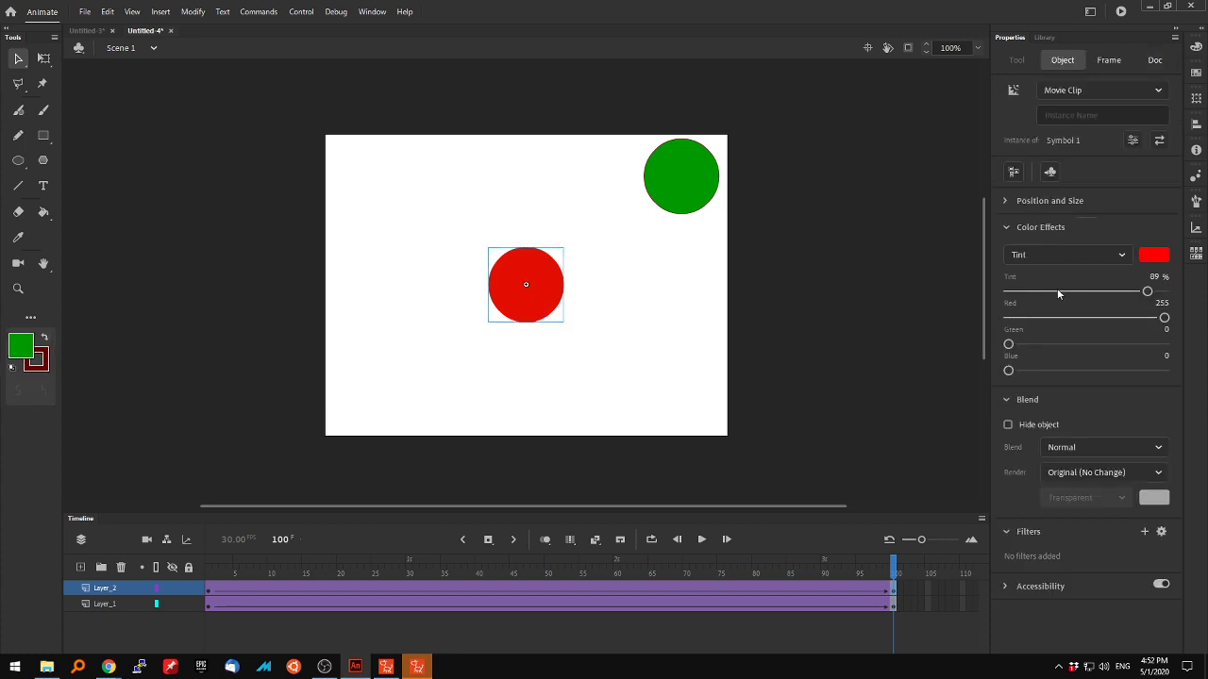
click(1055, 256)
click(1025, 359)
drag(1132, 292, 1008, 308)
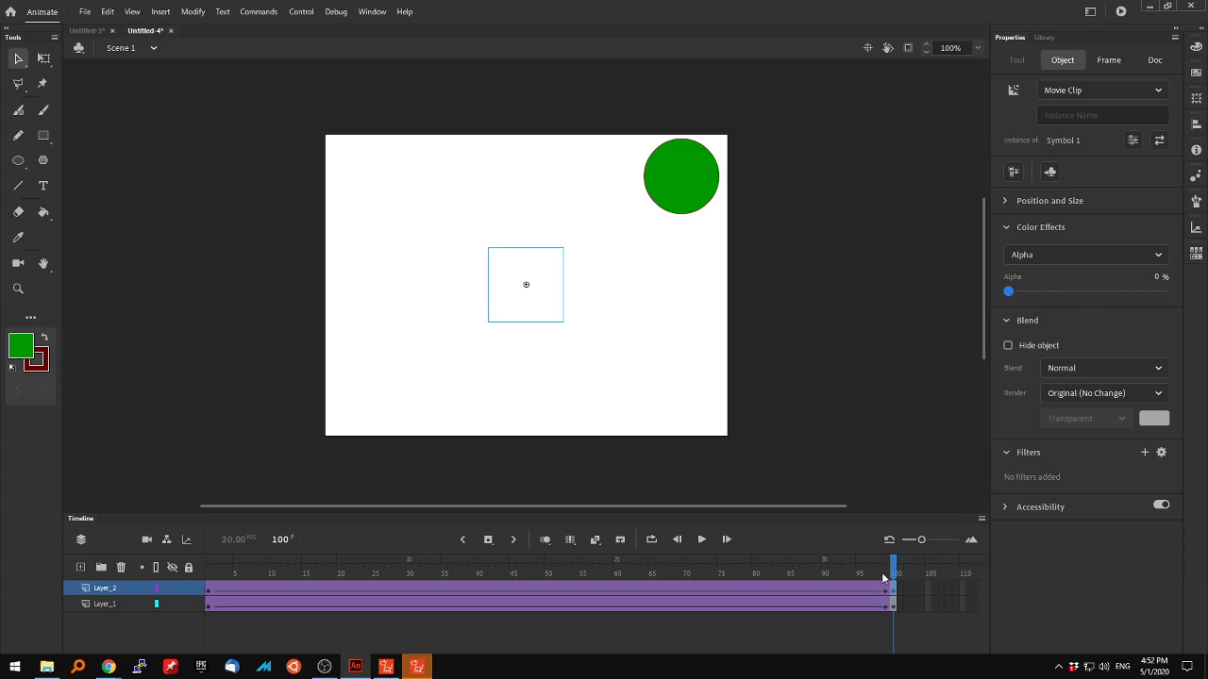
drag(895, 564, 208, 635)
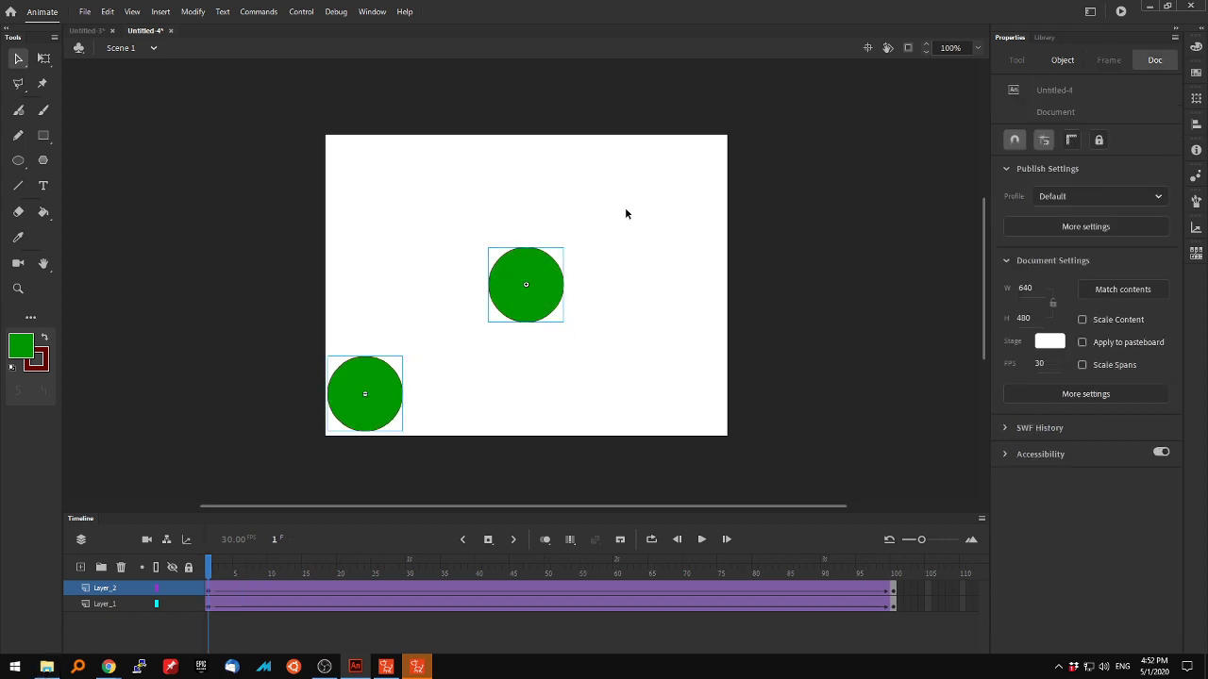
Step: Add Layer_3 and delete Layer_2 and Layer_1, leaving only the new empty layer
click(80, 568)
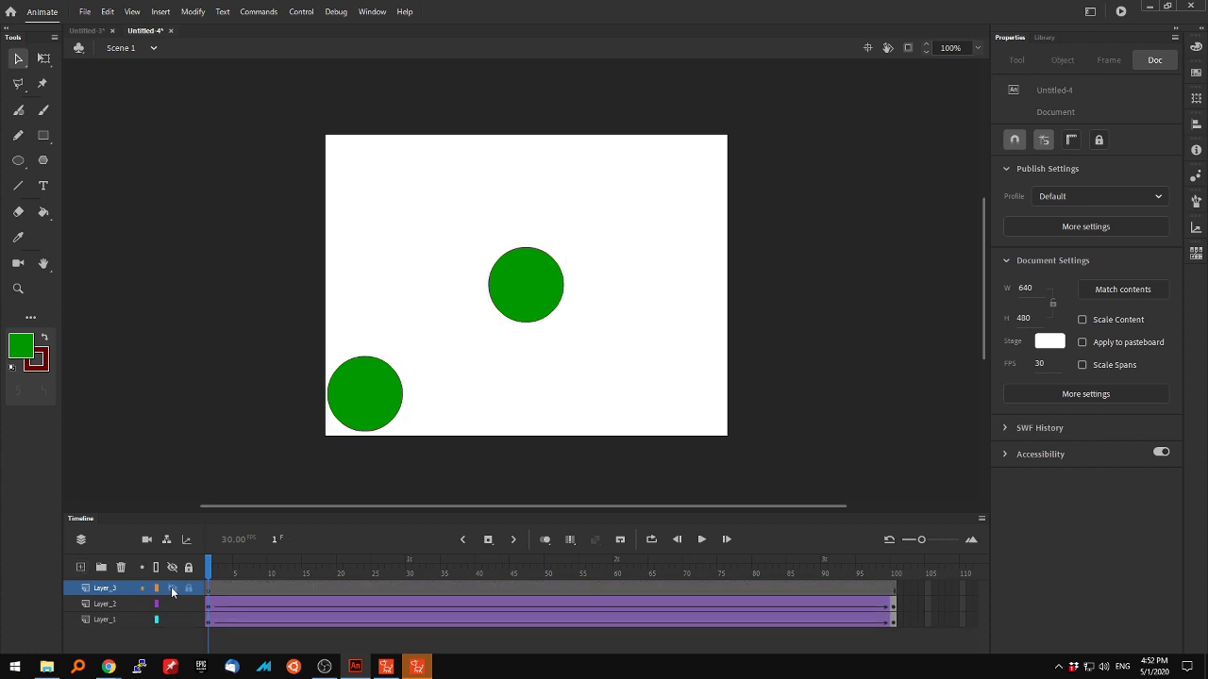
drag(637, 205, 605, 246)
click(106, 603)
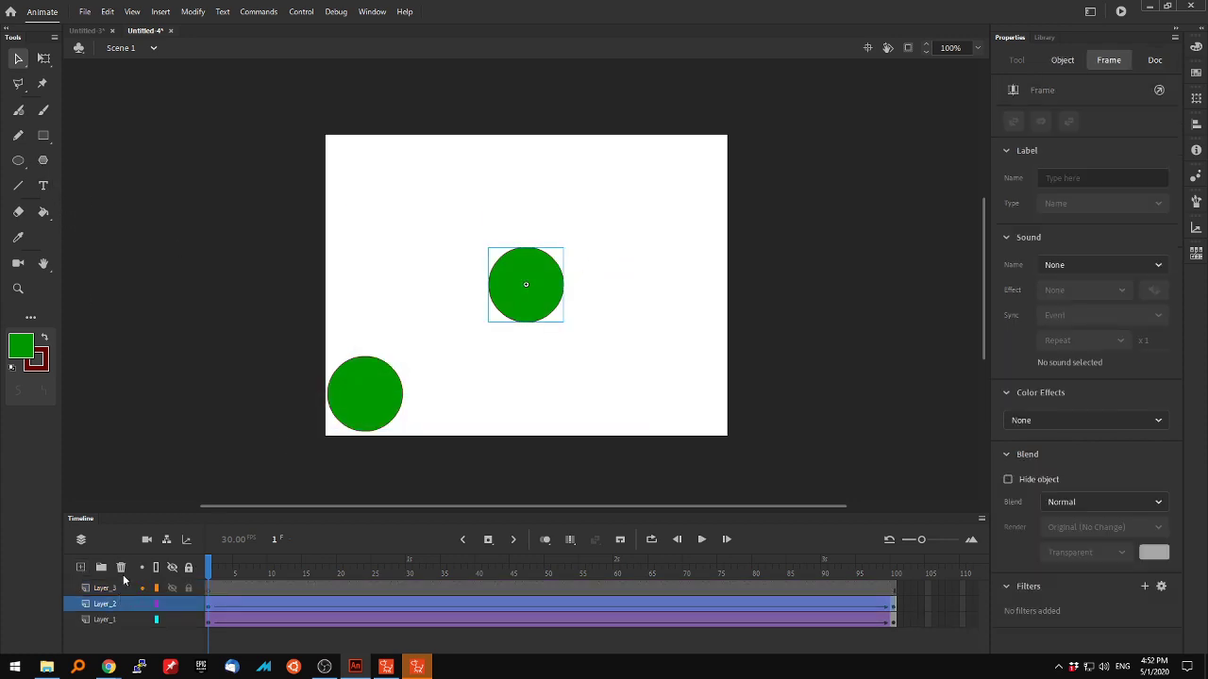
click(121, 567)
click(121, 567)
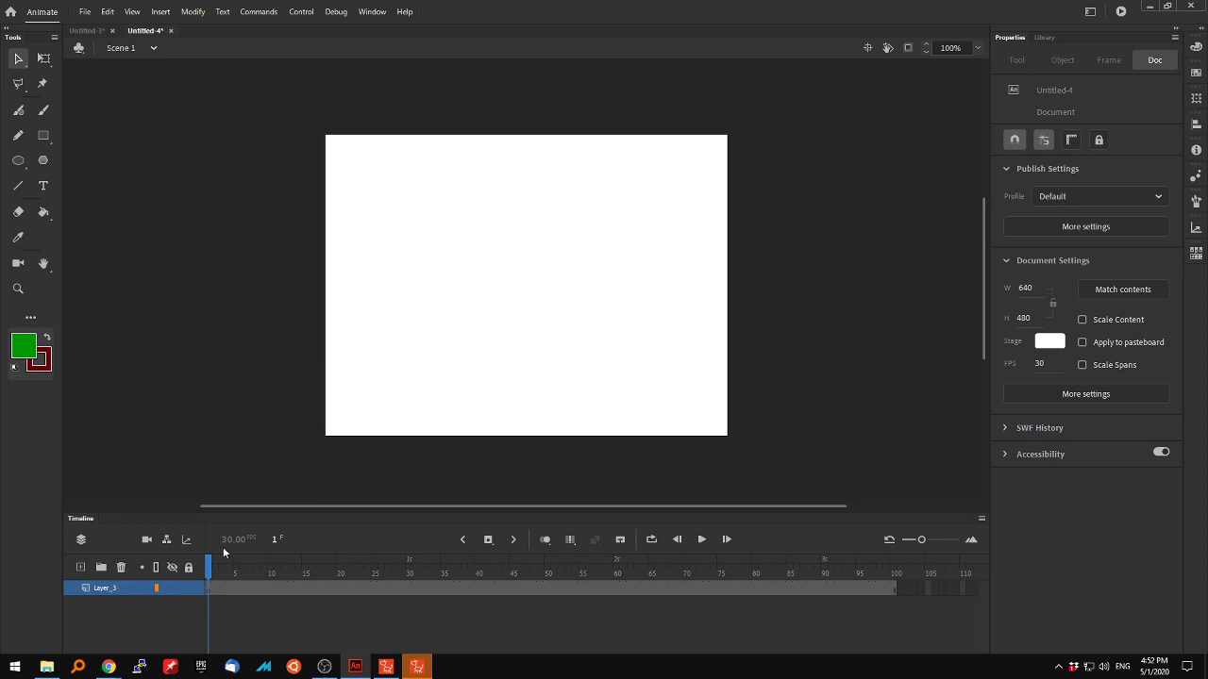
Step: Draw a green rectangle on the stage at frame 1 of Layer_3 and clear the artwork at frame 100
click(44, 135)
drag(373, 219, 505, 342)
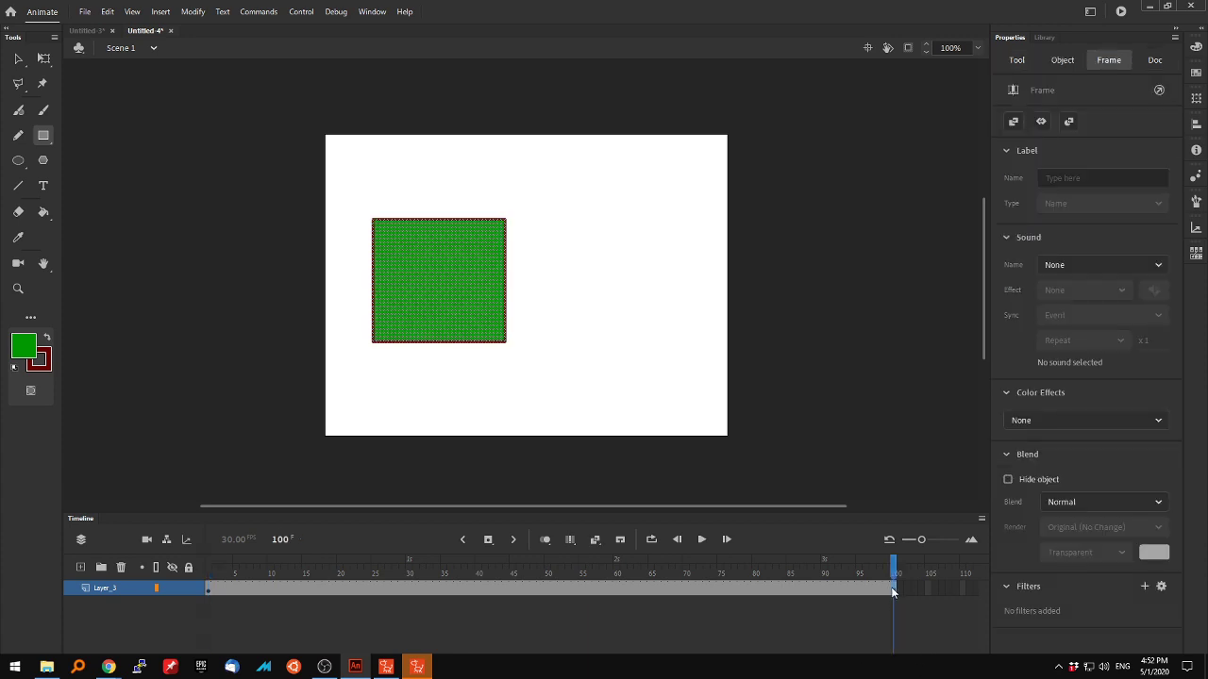
key(Delete)
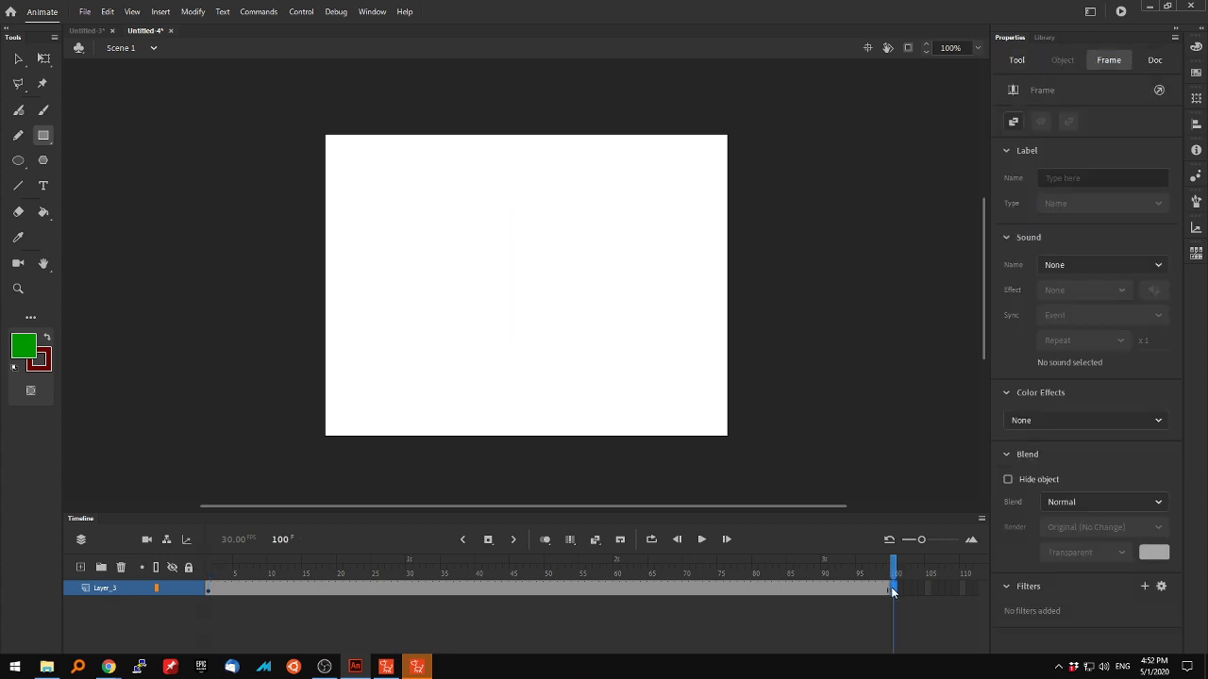
Step: Draw a circle with red fill #FF0000 near the stage center at frame 100 of Layer_3, and return to frame 1
click(36, 347)
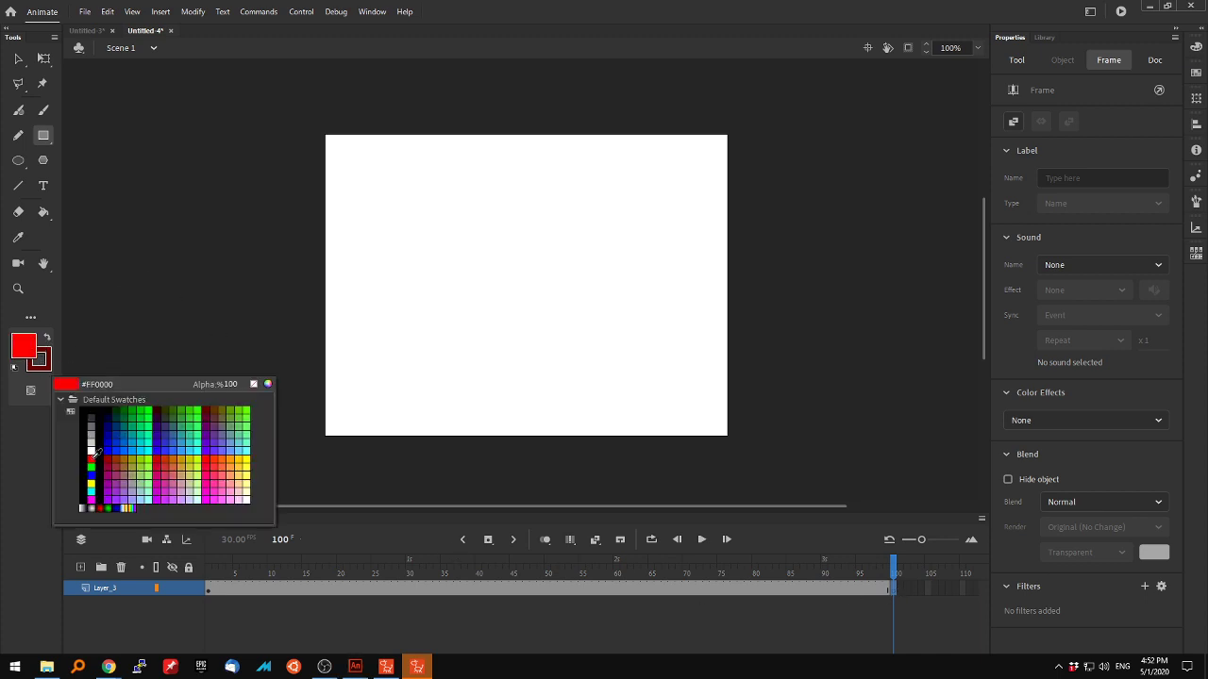
click(58, 467)
click(18, 160)
mouse_move(451, 216)
mouse_down()
mouse_move(604, 346)
mouse_move(609, 373)
mouse_up()
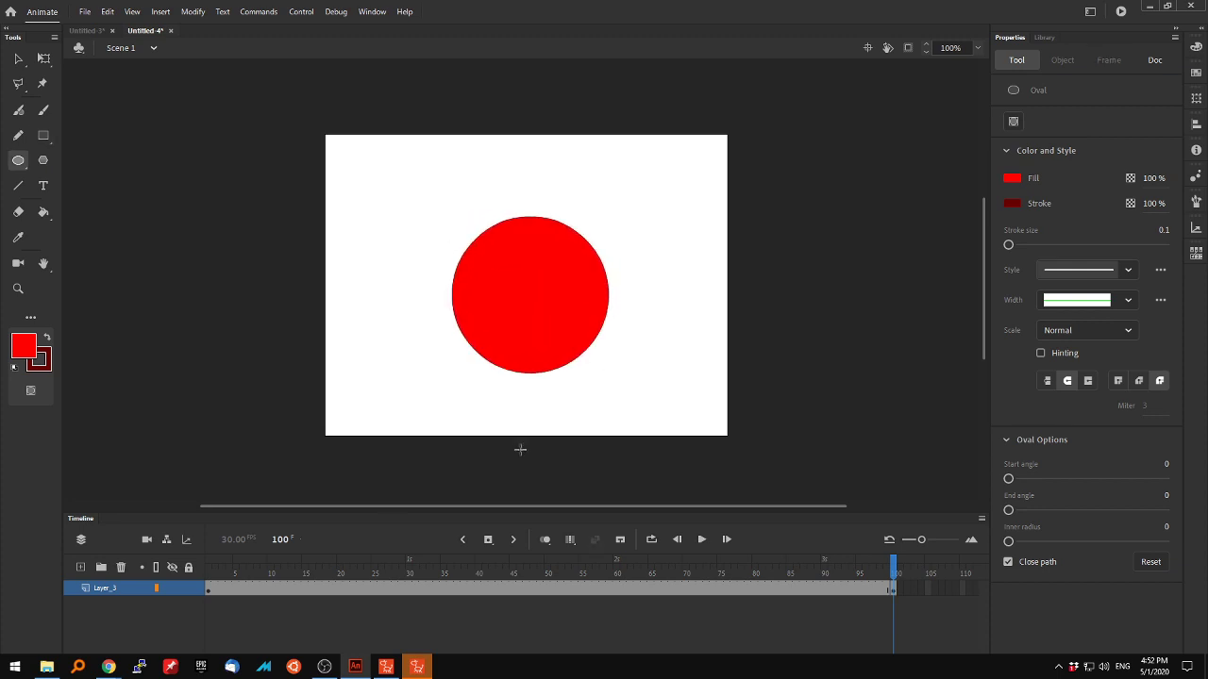
click(209, 588)
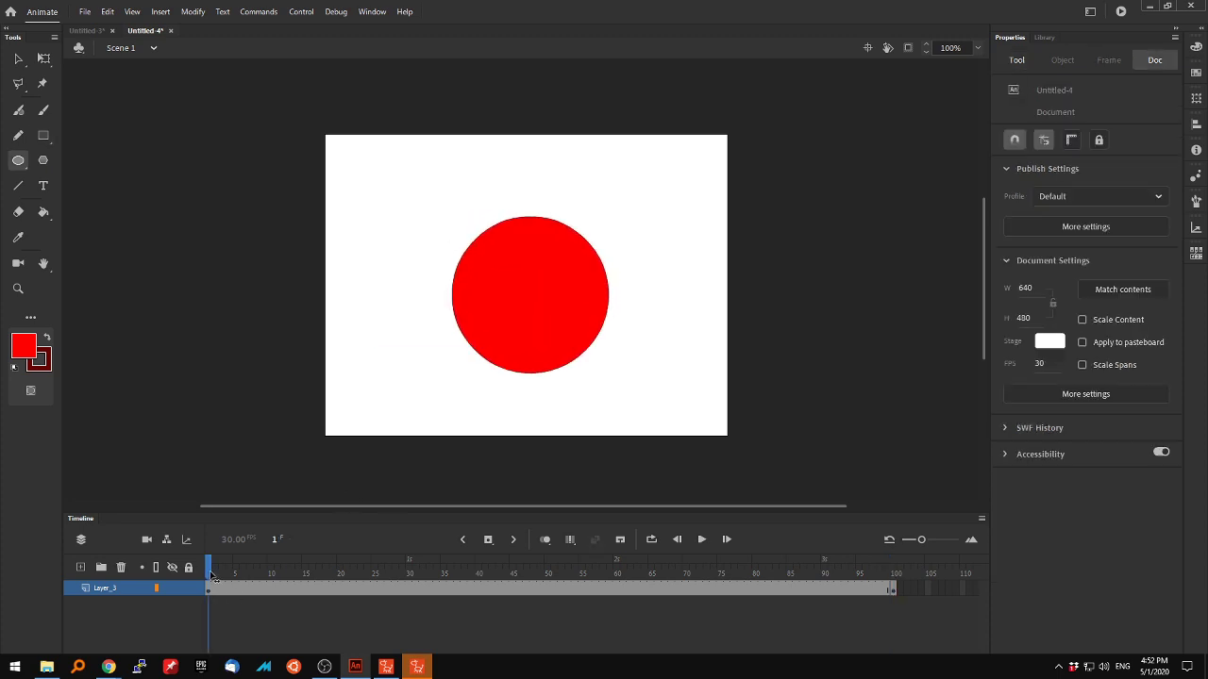
Step: Move the red circle at frame 100 toward the stage's right edge and create a shape tween across Layer_3
click(893, 588)
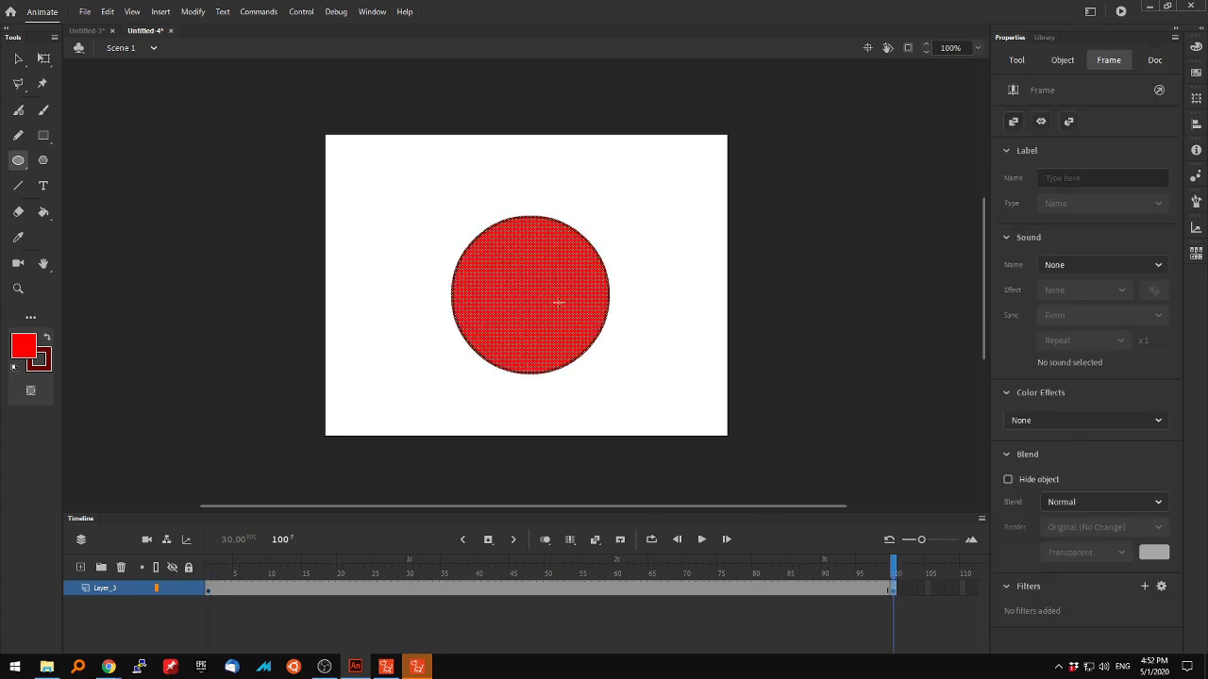
click(18, 59)
drag(531, 312, 628, 314)
right_click(520, 589)
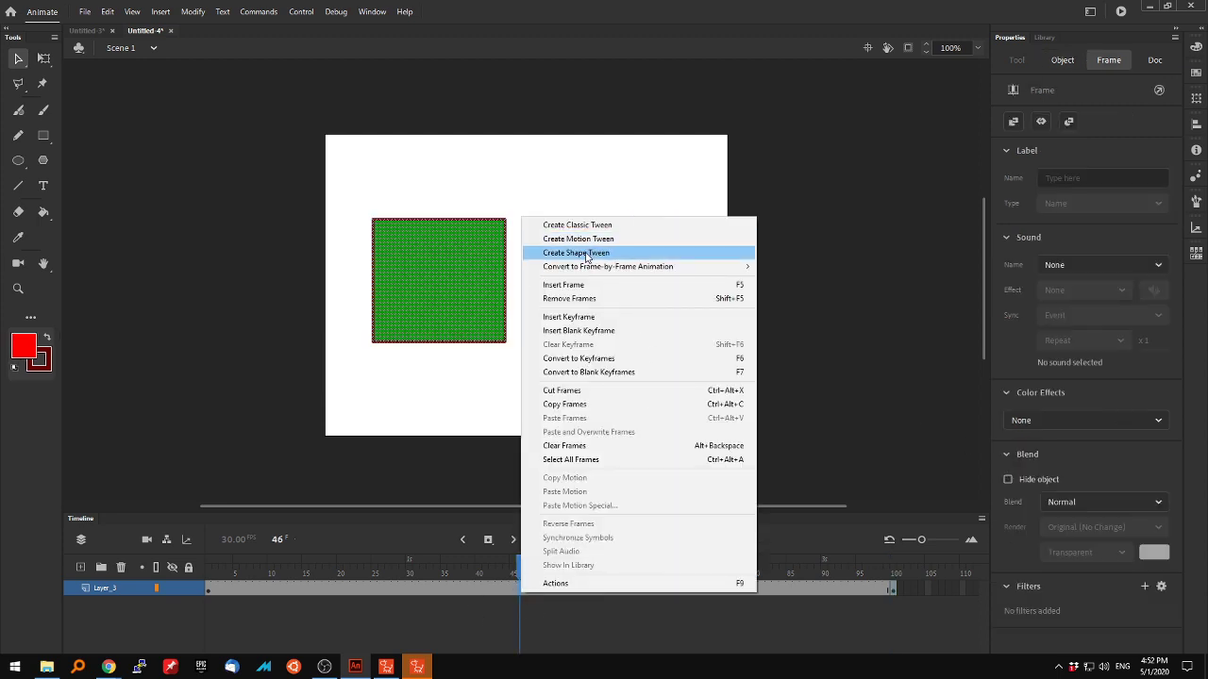
click(586, 253)
Step: Play the shape tween on Layer_3 from frame 1 to preview the green square morphing into the red circle
click(243, 589)
click(209, 589)
click(758, 559)
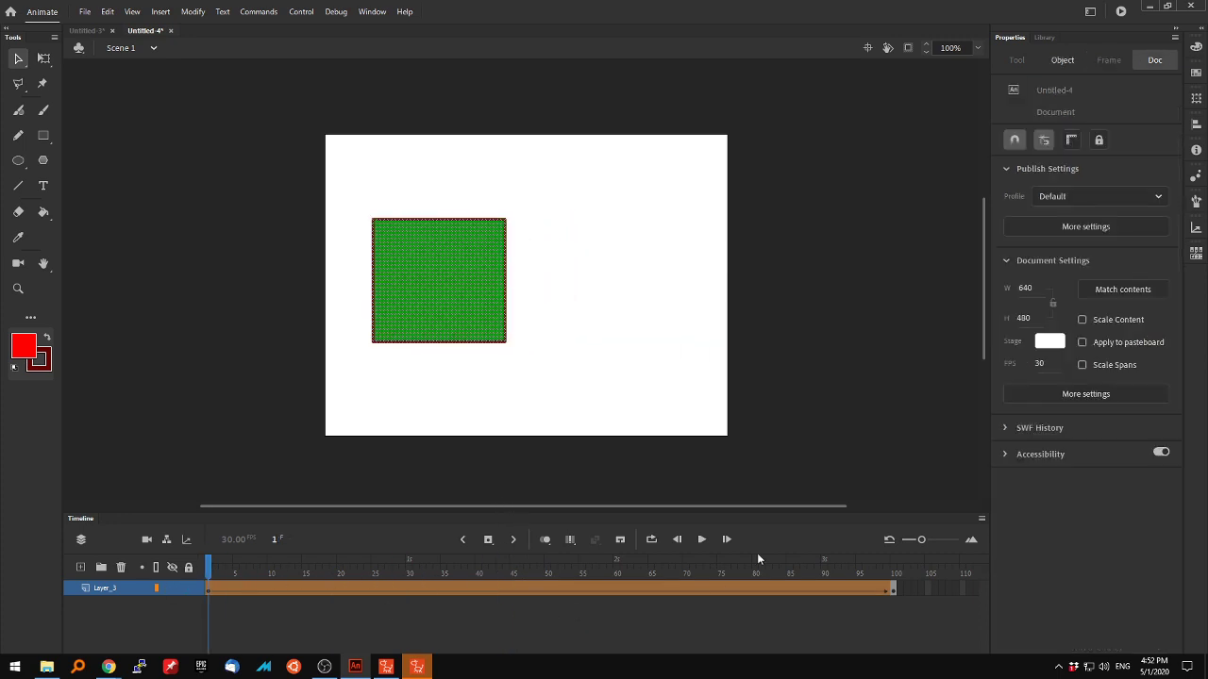
click(703, 541)
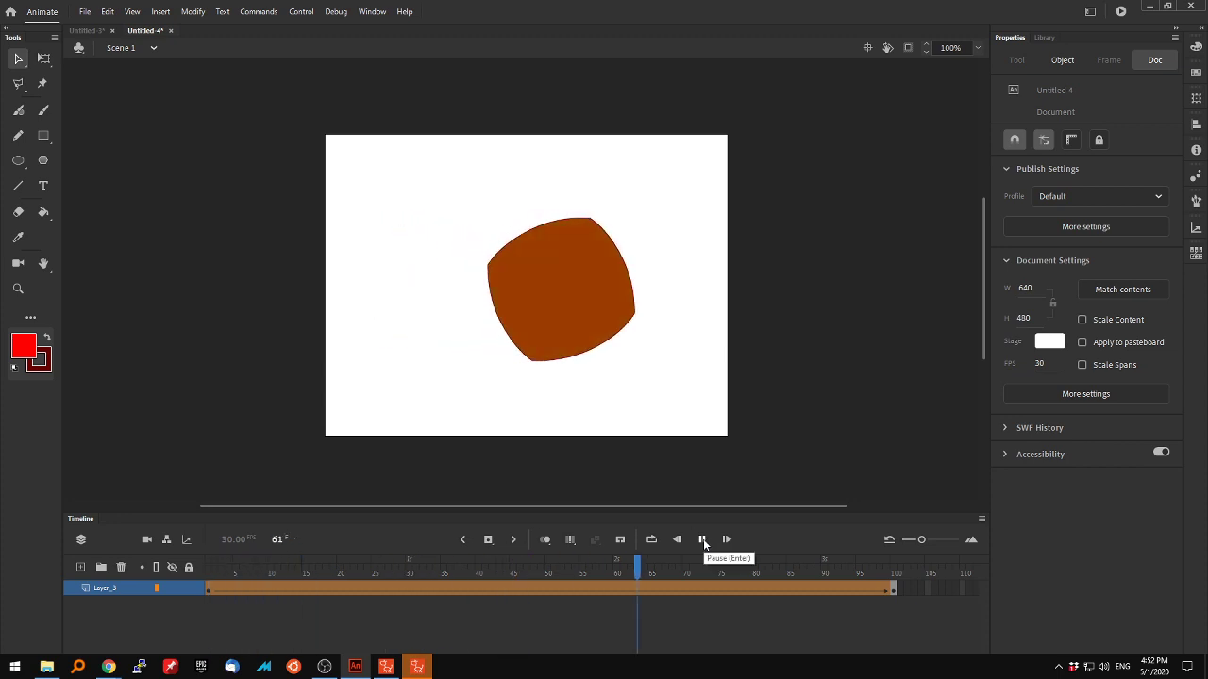
click(703, 542)
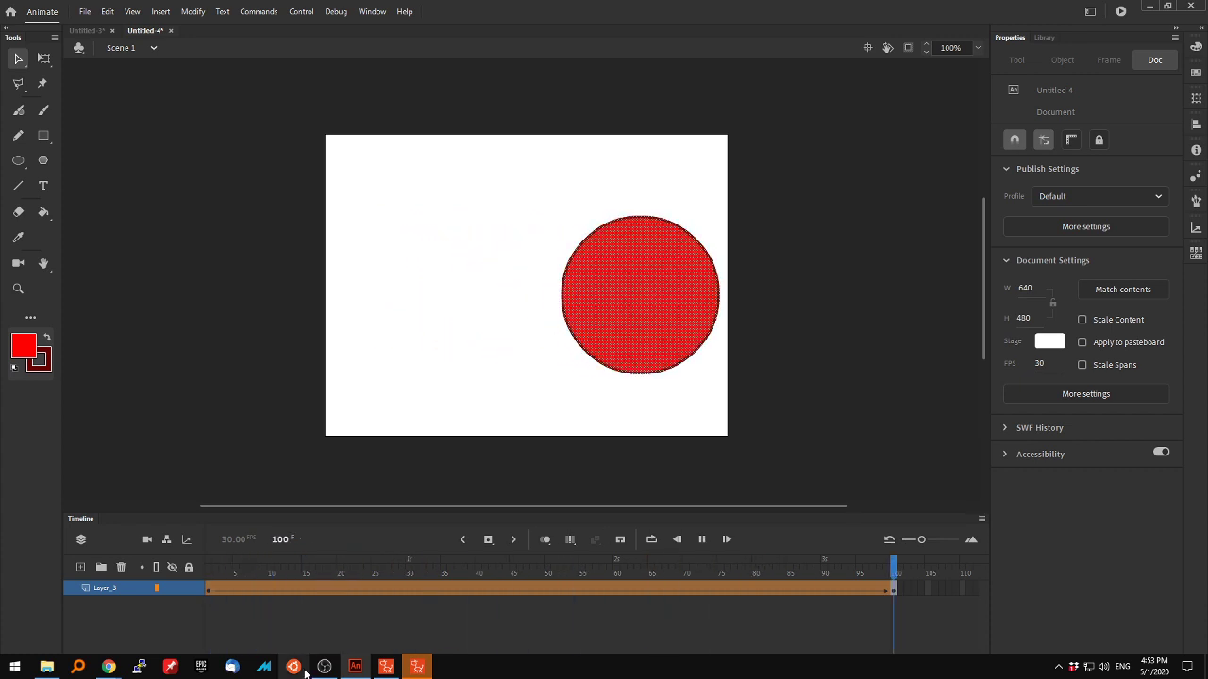
Step: Switch to CrazyTalk Animator 3, import spotLight.swf from the desktop onto the stage and play the project
click(417, 667)
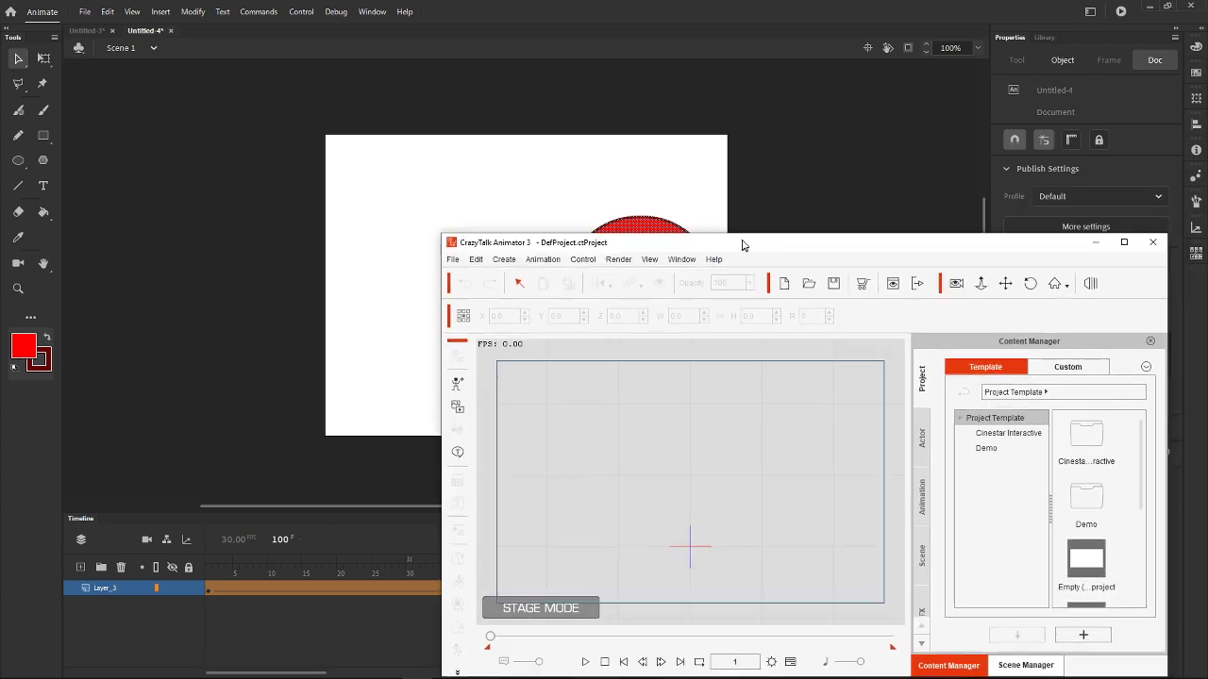
drag(742, 246, 562, 86)
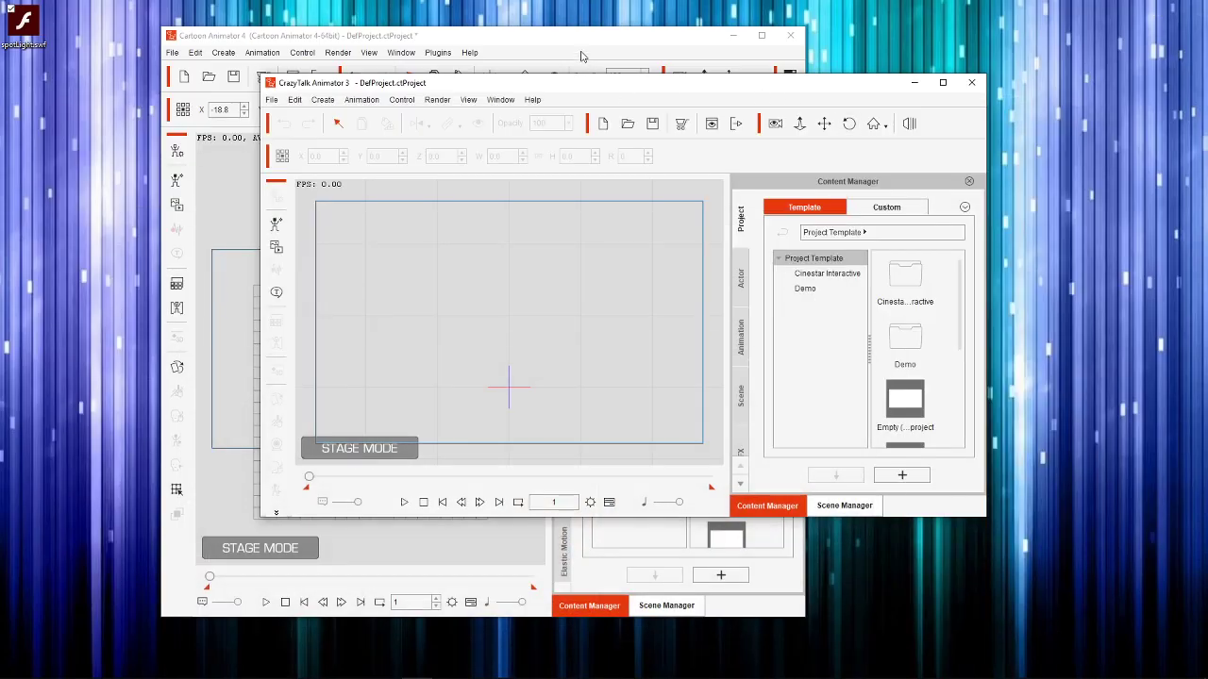
drag(23, 26, 515, 328)
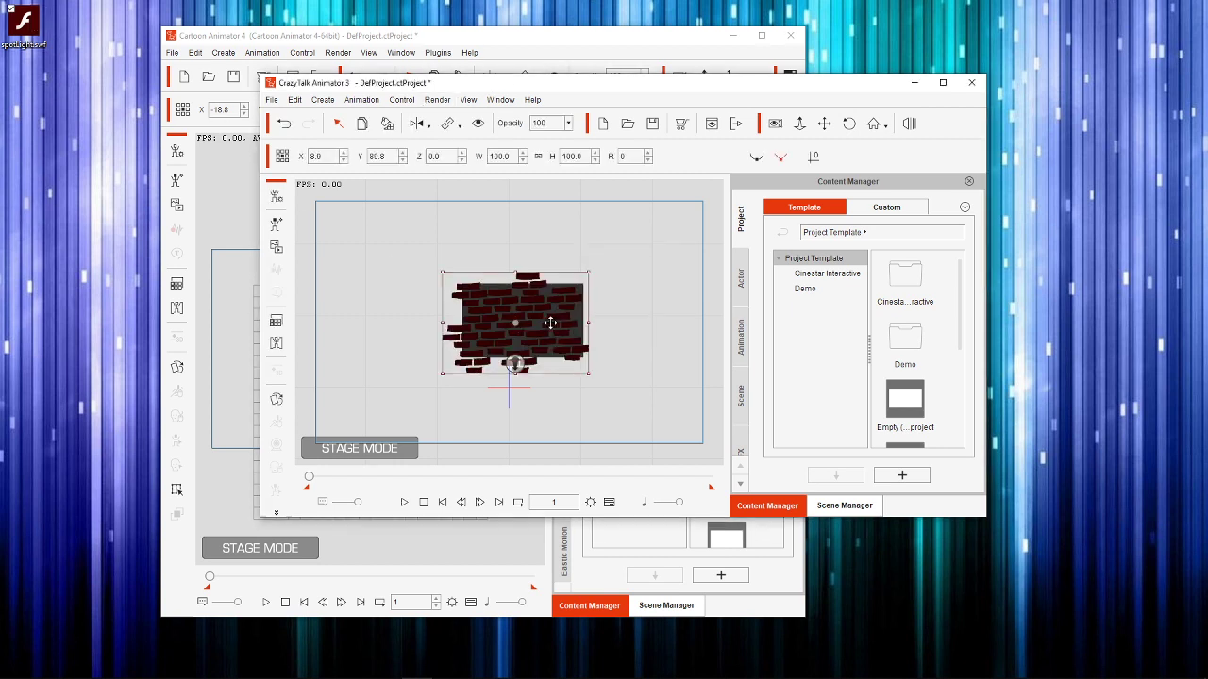
click(403, 503)
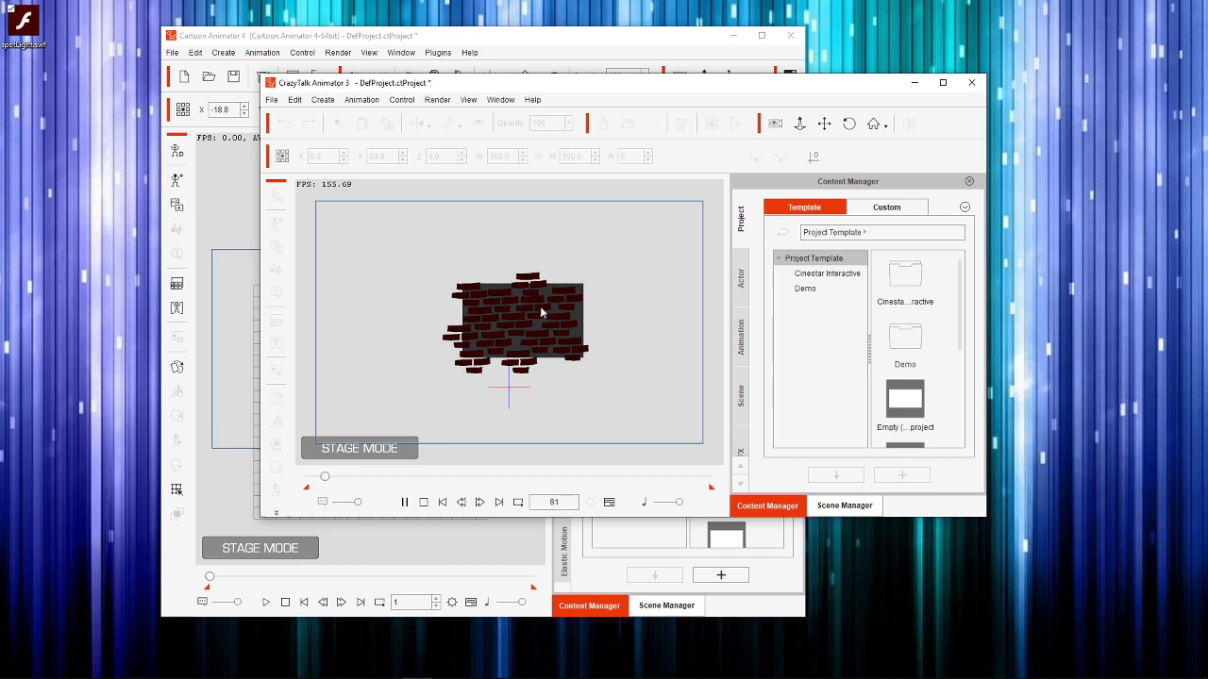
Step: Move the CrazyTalk Animator 3 window out of the way so the Cartoon Animator 4 window is uncovered
drag(639, 86, 526, 95)
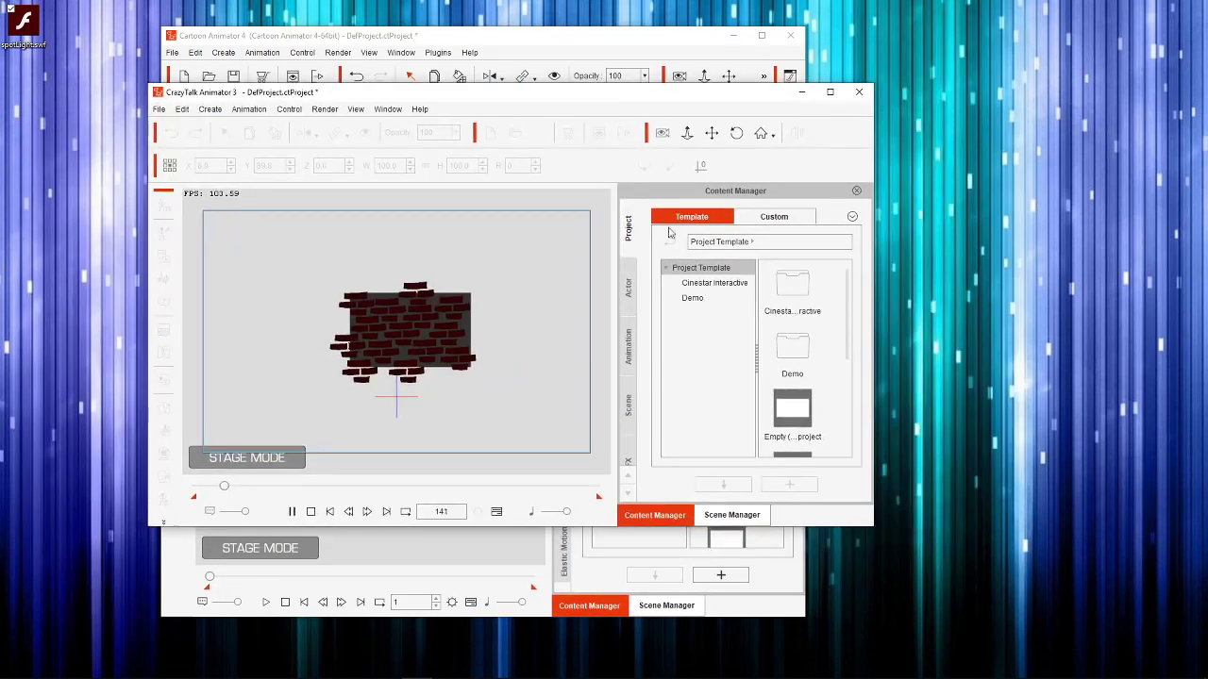
drag(638, 99, 786, 88)
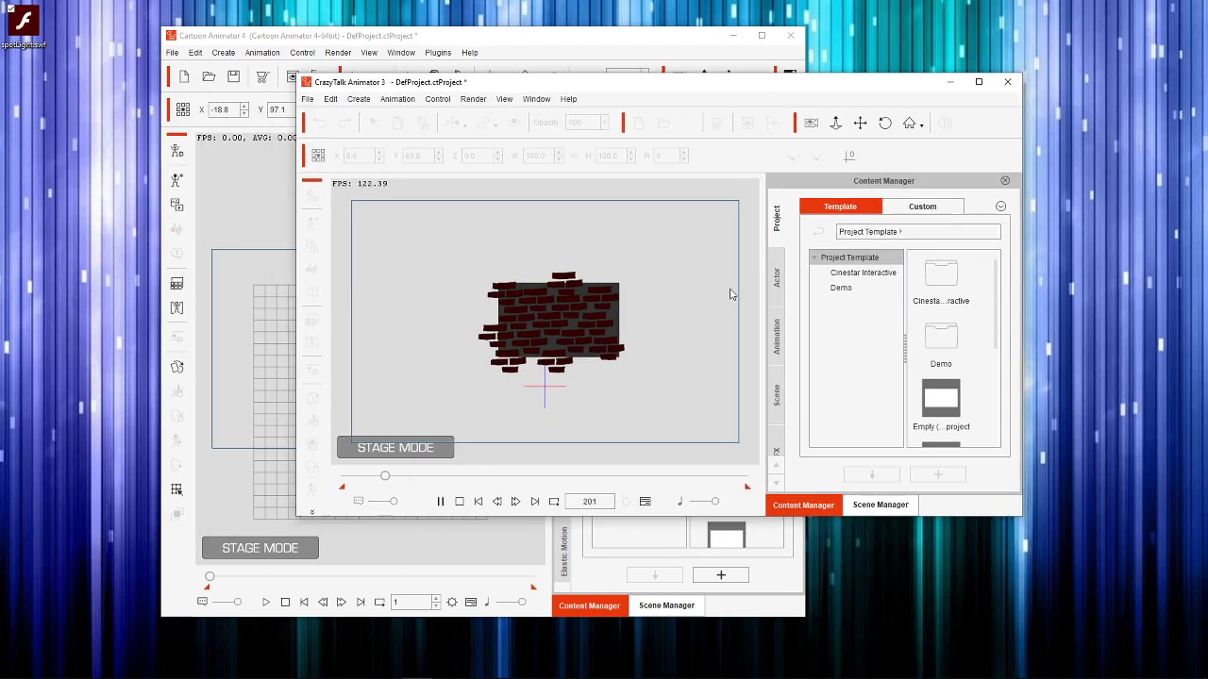
drag(654, 92, 1207, 227)
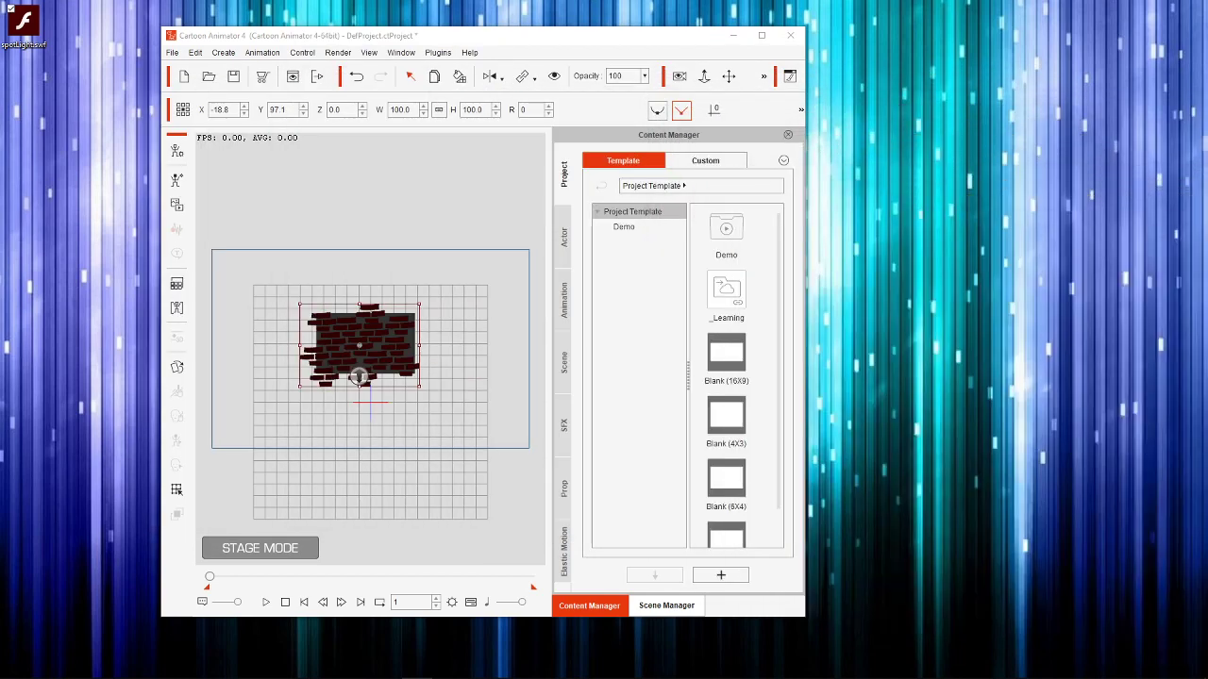
mouse_move(1198, 675)
click(416, 666)
click(459, 673)
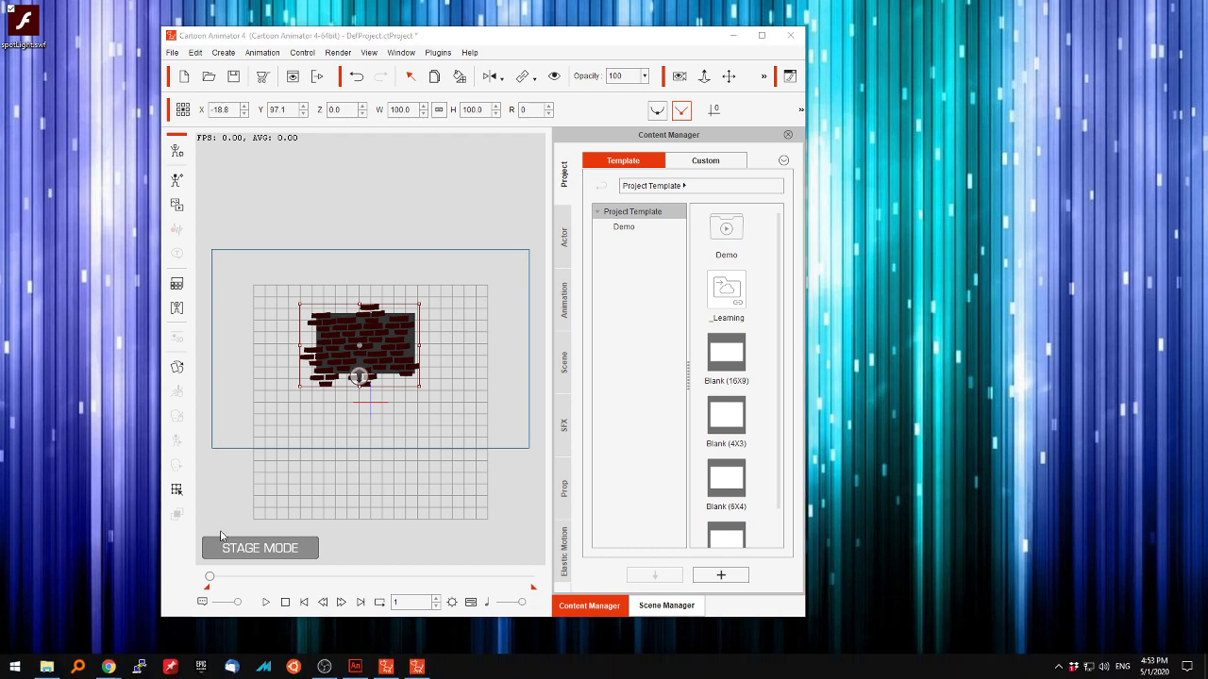
Step: In Animate's Untitled-3 document, convert the tweened frames of Layer_14 to frame-by-frame animation with a keyframe on each frame
click(355, 666)
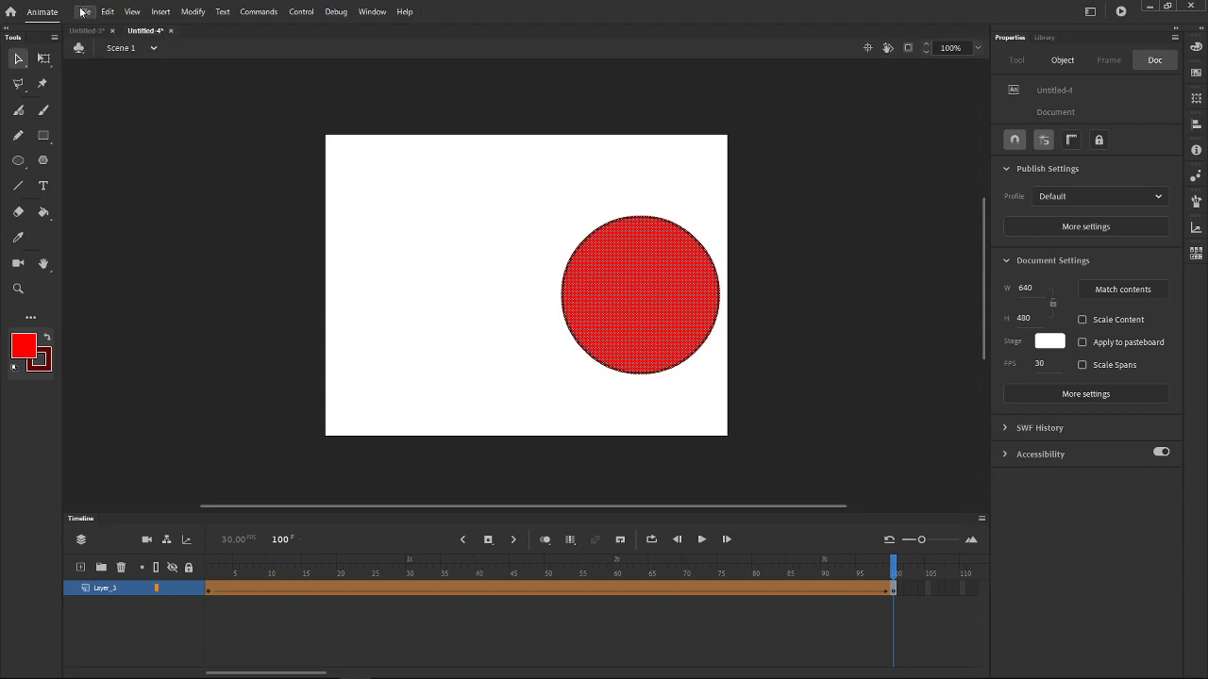
click(87, 31)
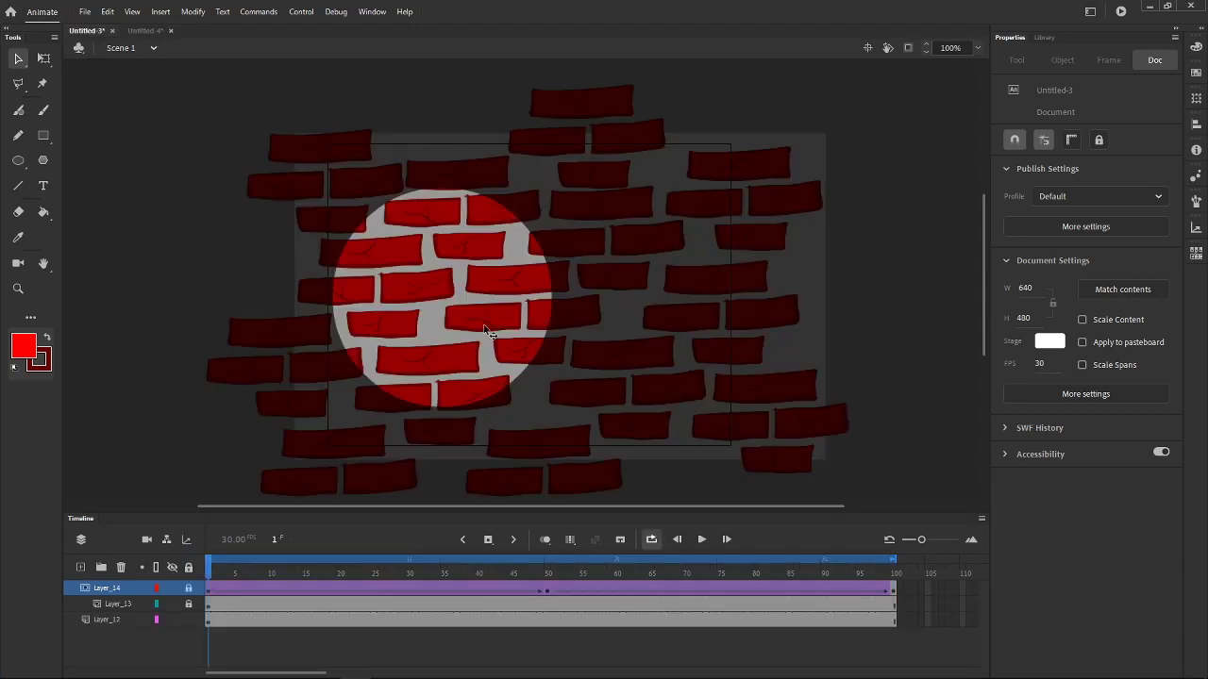
click(209, 592)
click(547, 591)
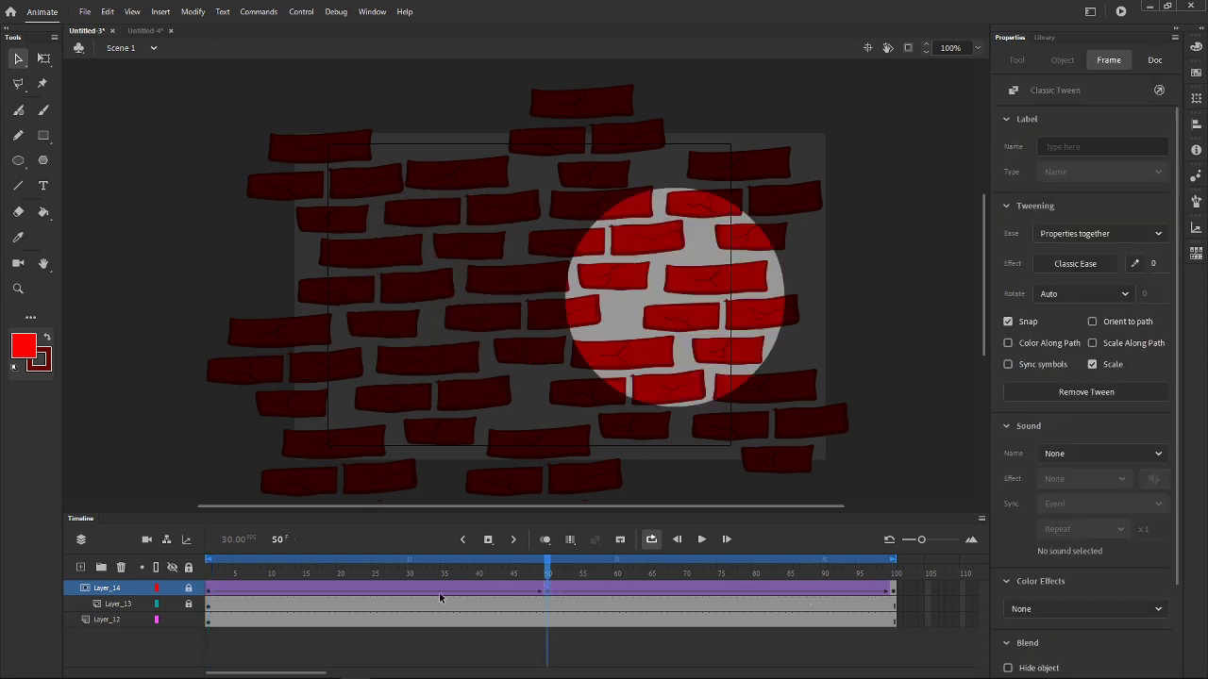
drag(202, 592, 887, 593)
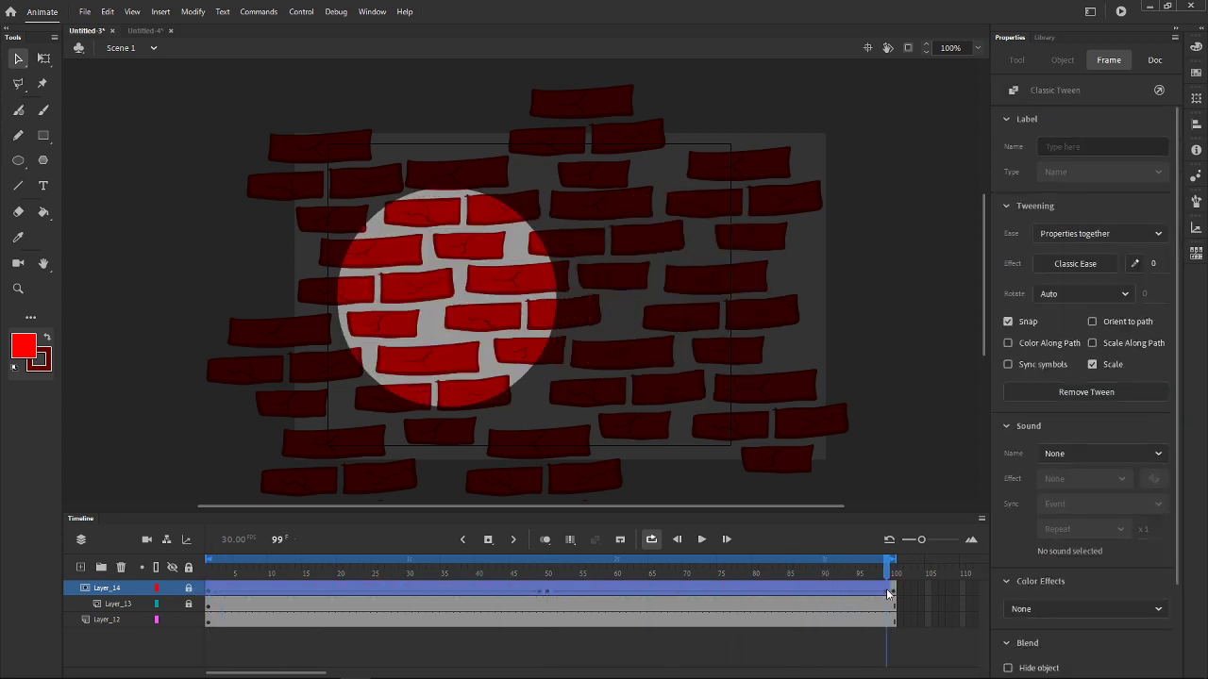
right_click(887, 593)
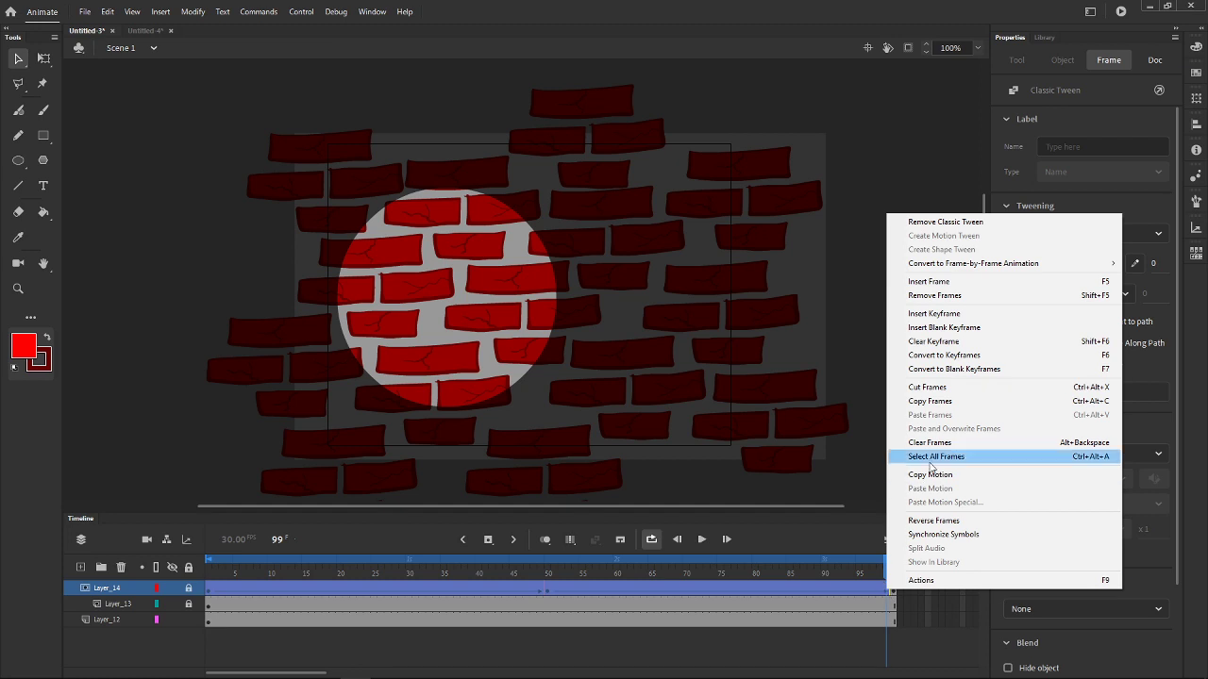
mouse_move(942, 271)
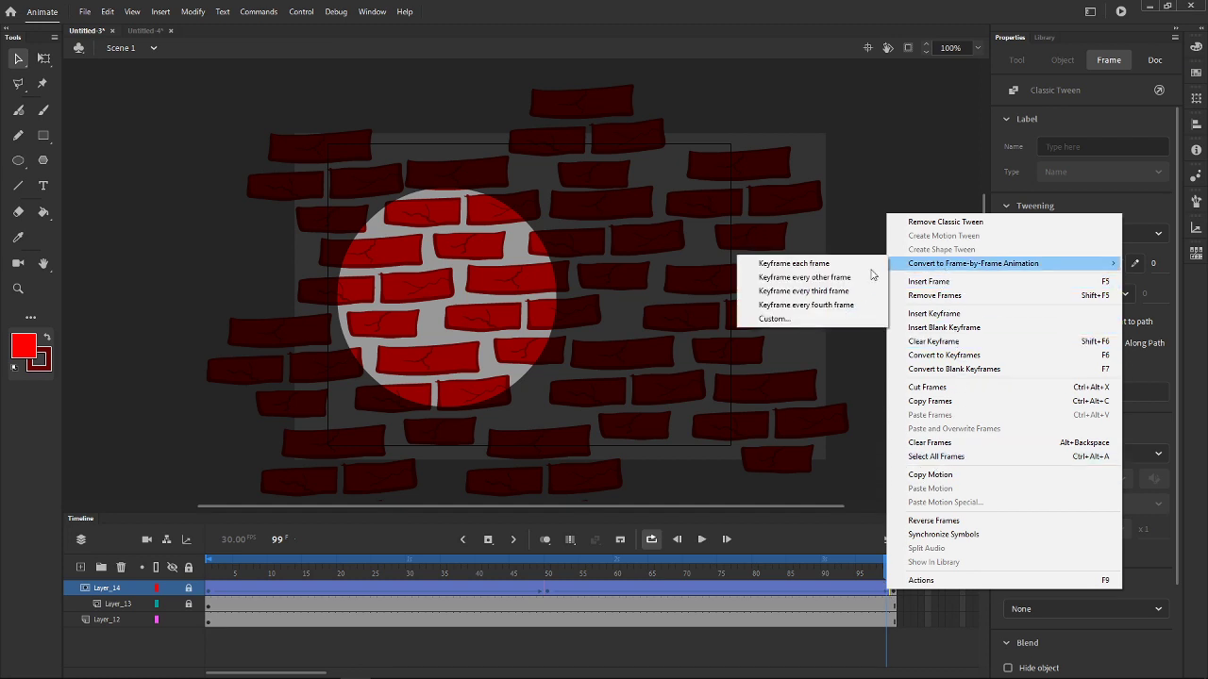
click(818, 272)
Step: Play the converted spotlight animation from the start and return to frame 1
click(213, 574)
key(Return)
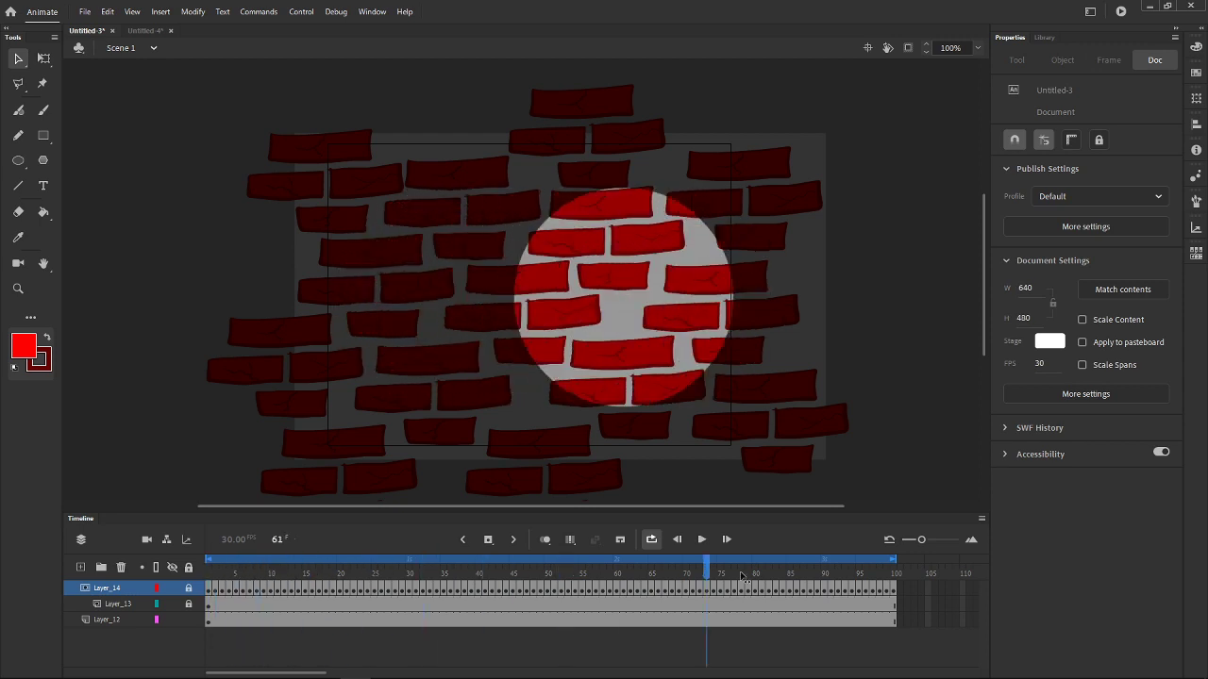
click(210, 574)
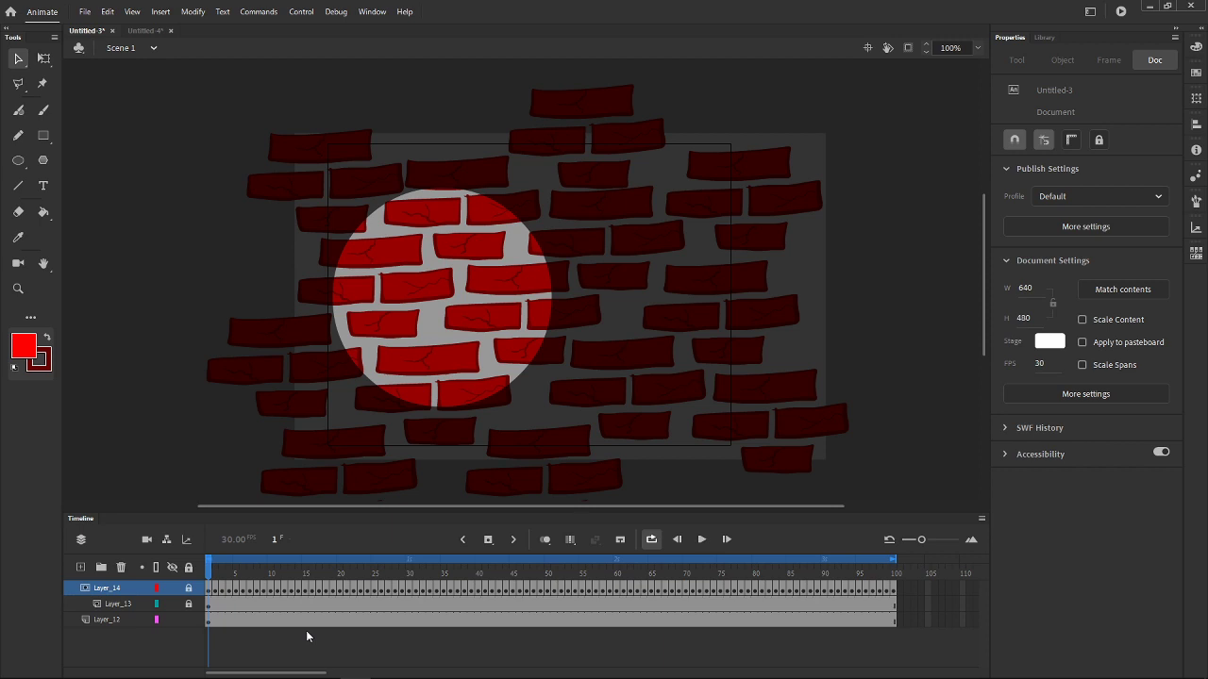
Step: Export the Untitled-3 document as an SWF movie to the desktop, overwriting spotLight.swf
click(84, 11)
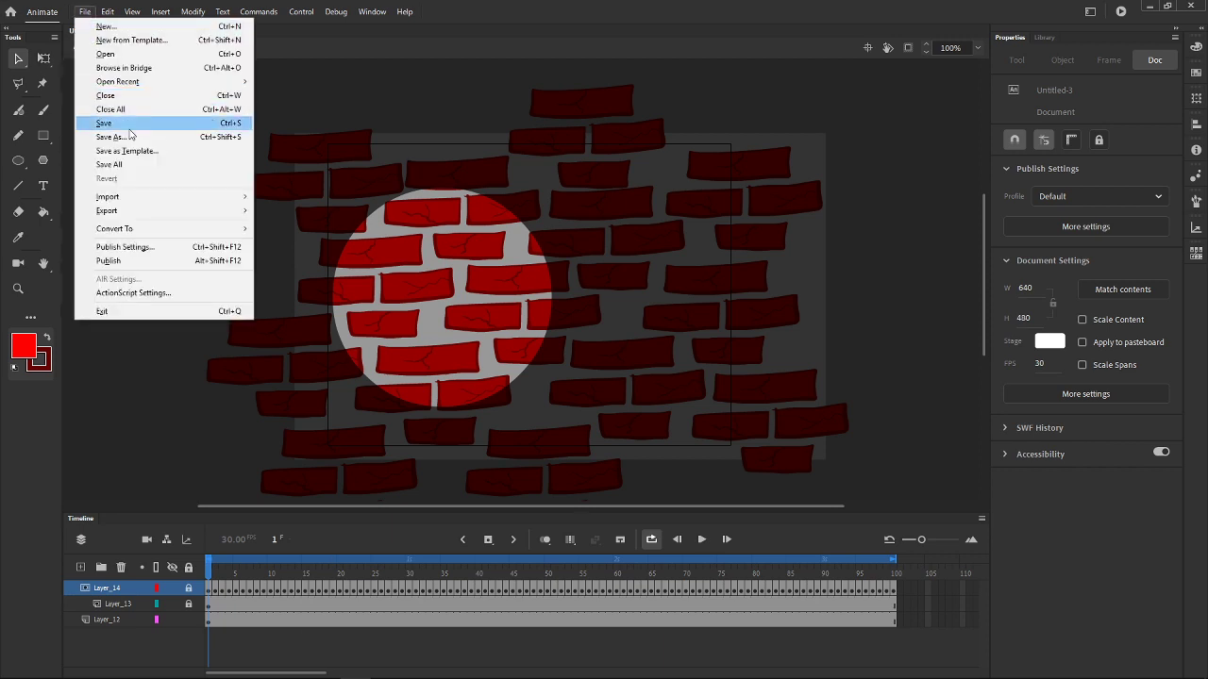
mouse_move(165, 211)
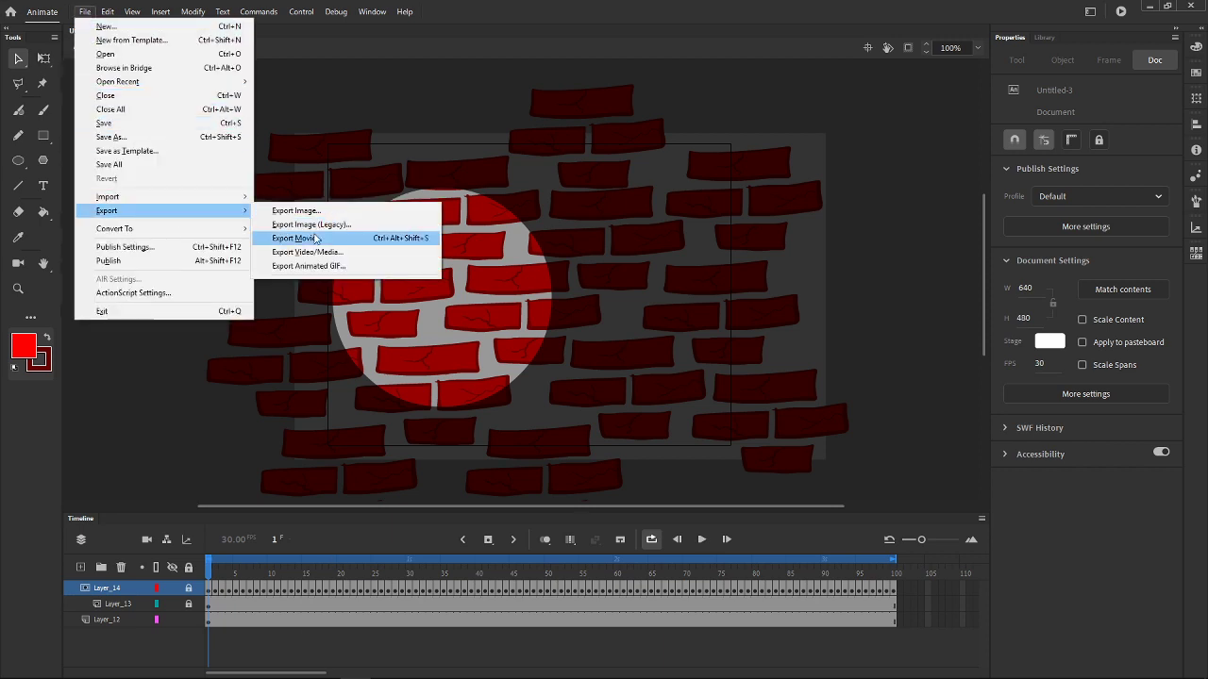
click(315, 244)
scroll(278, 334, down, 2)
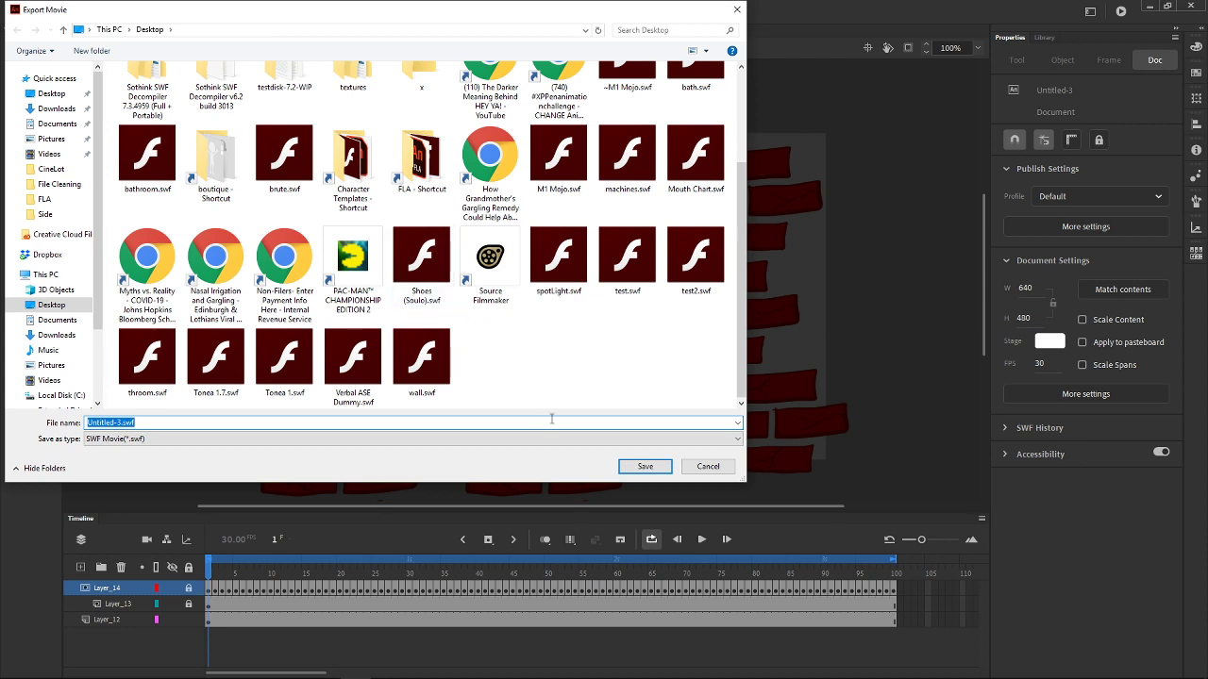
click(558, 257)
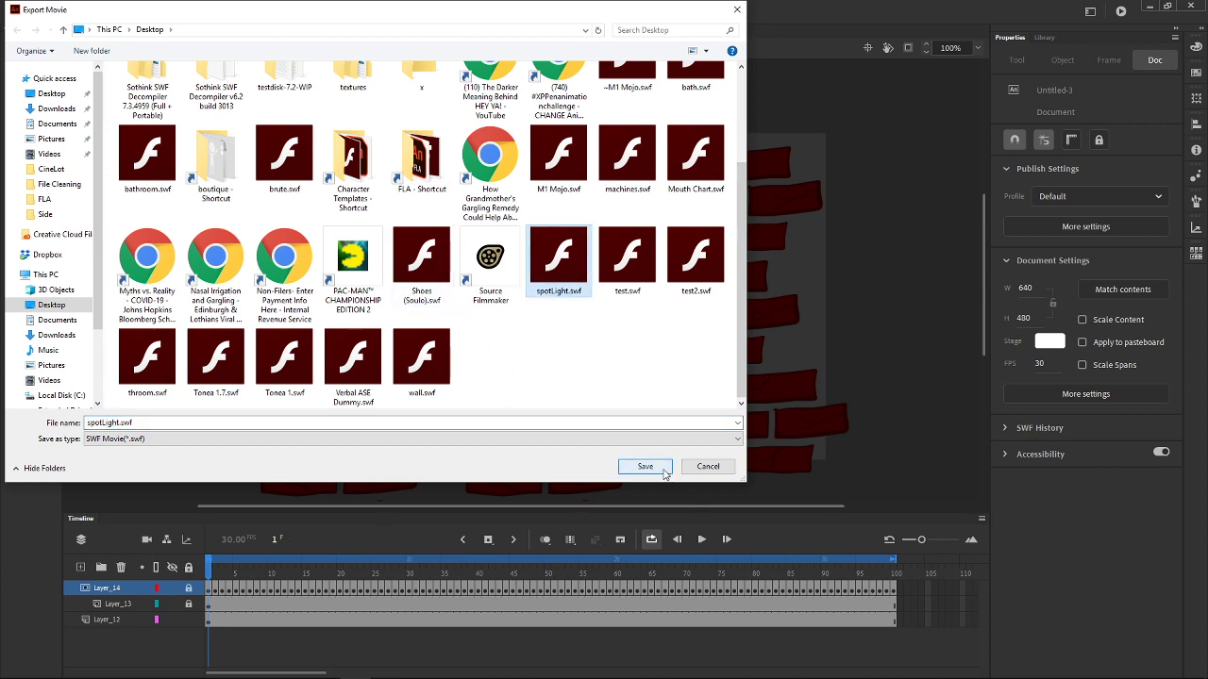
click(661, 469)
click(422, 270)
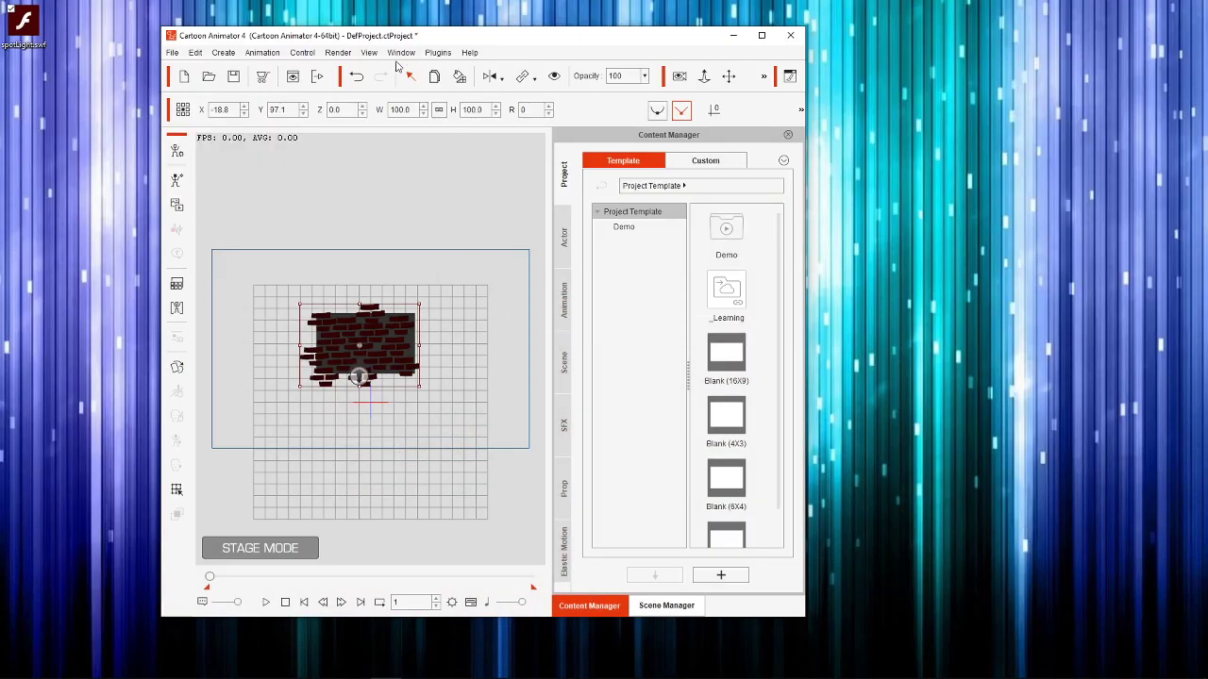
Step: Import the re-exported spotLight.swf into Cartoon Animator 4 below the existing brick wall and play both
drag(384, 42, 416, 35)
drag(24, 28, 397, 421)
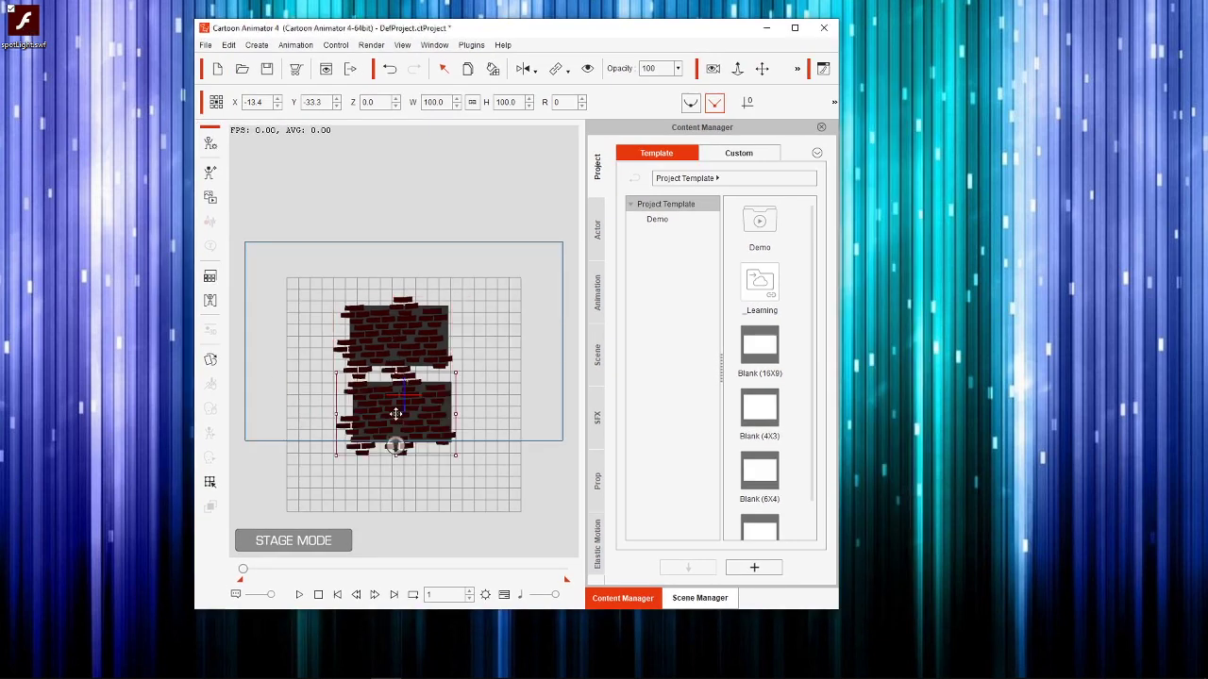
click(300, 595)
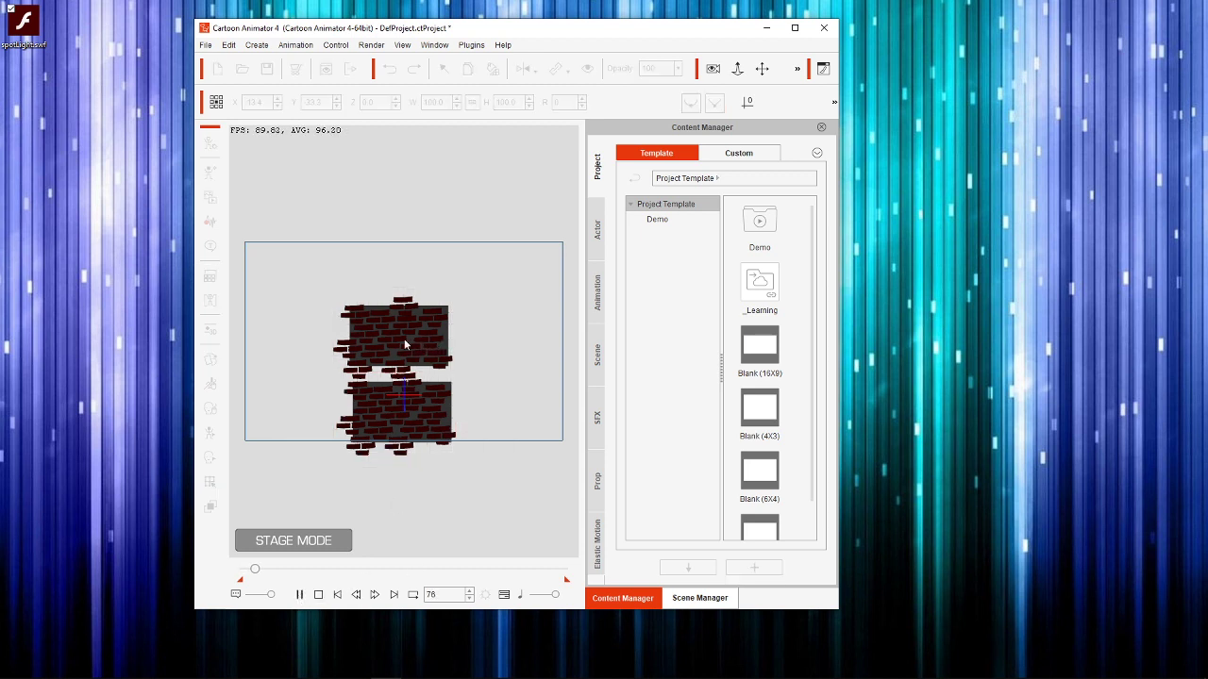
click(394, 406)
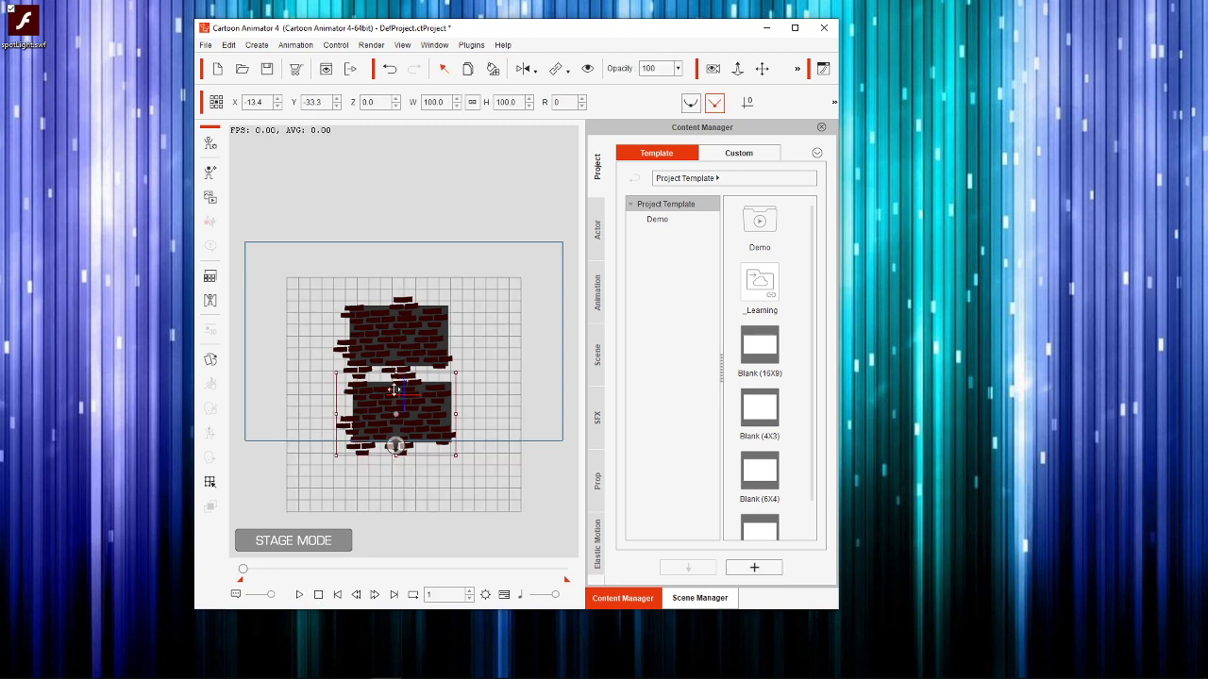
Step: Delete both imported brick walls from the Cartoon Animator 4 stage
click(403, 356)
key(Delete)
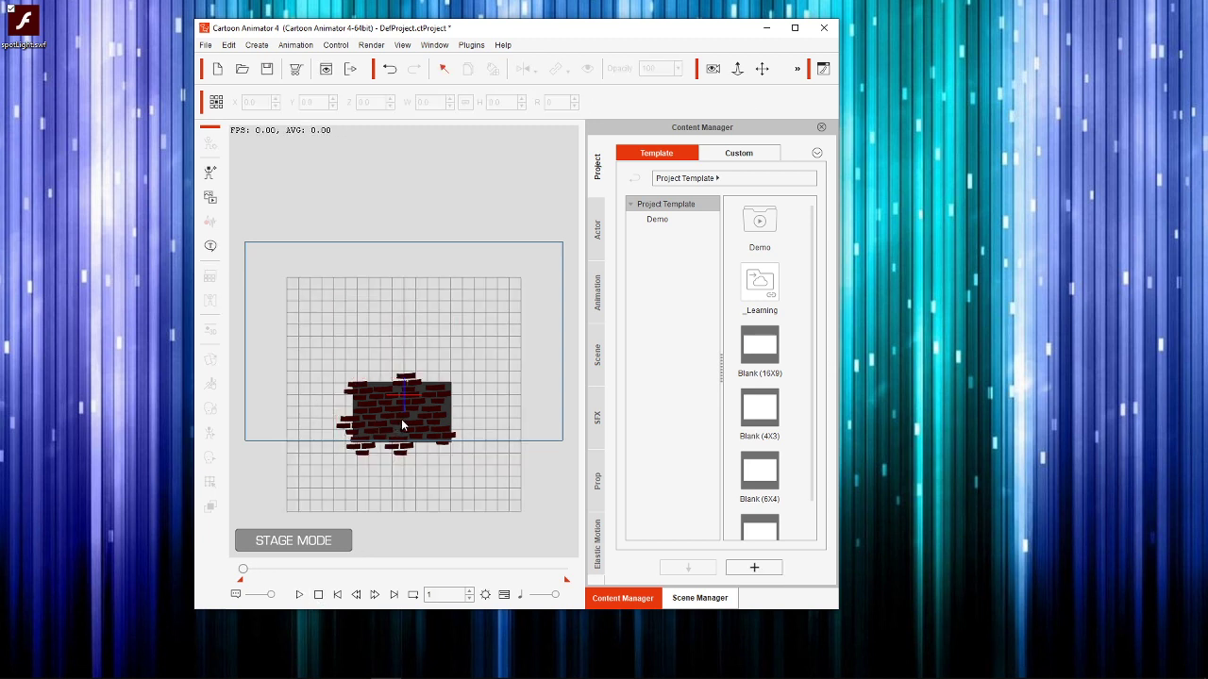
click(399, 452)
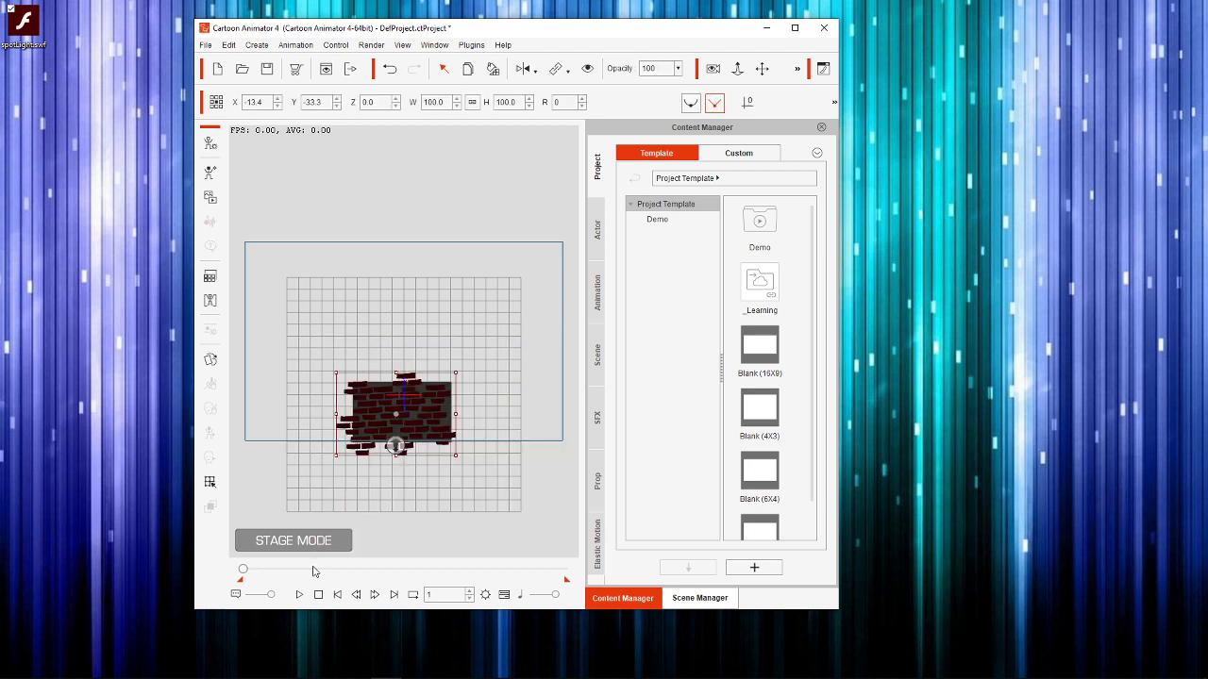
key(Delete)
Step: Switch back to Animate, unlock the mask layer Layer_14 and select its frame 2
click(28, 36)
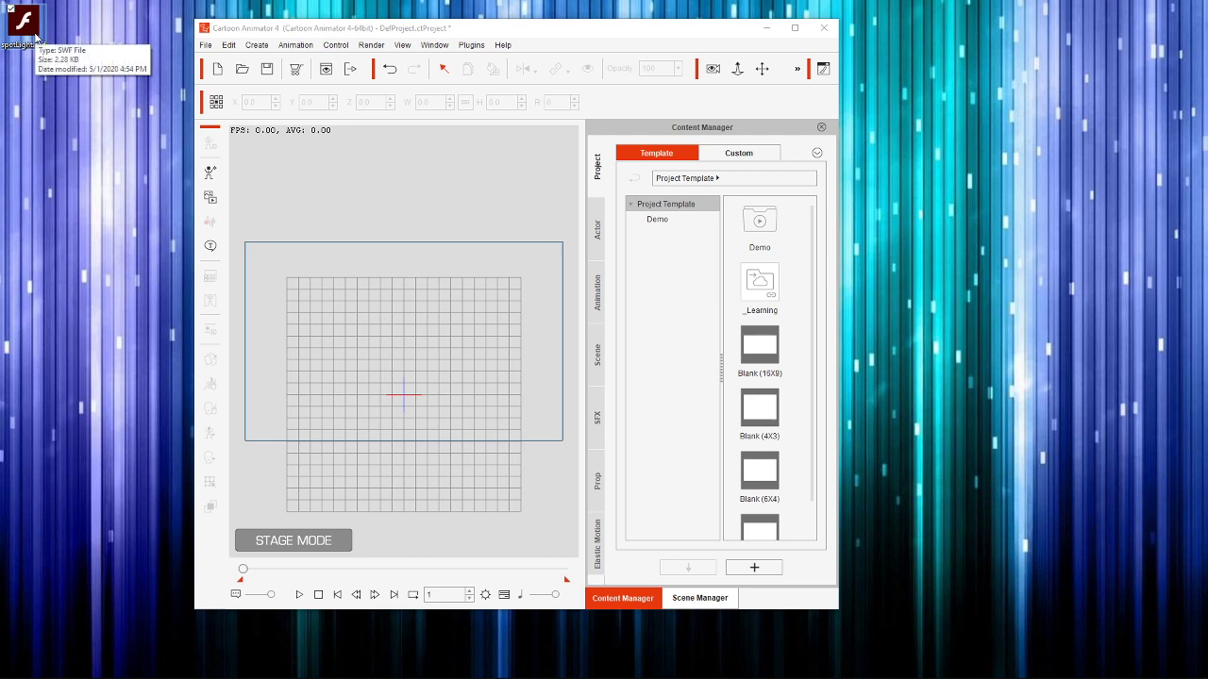
mouse_move(418, 666)
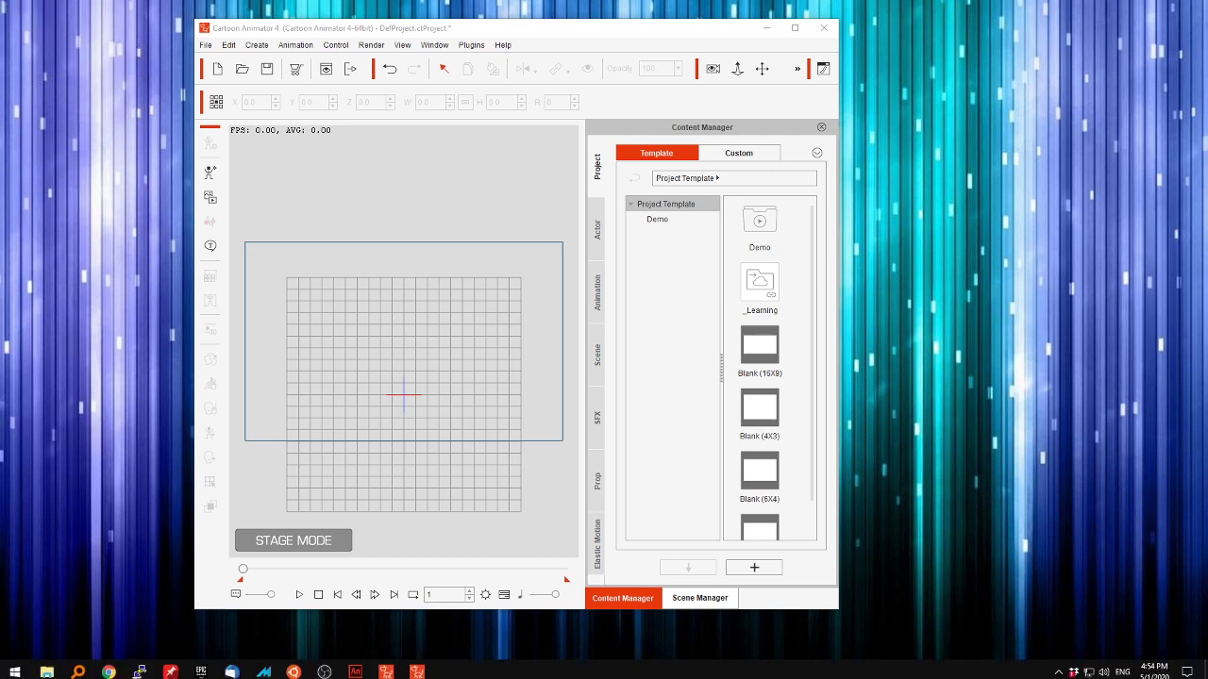
click(354, 666)
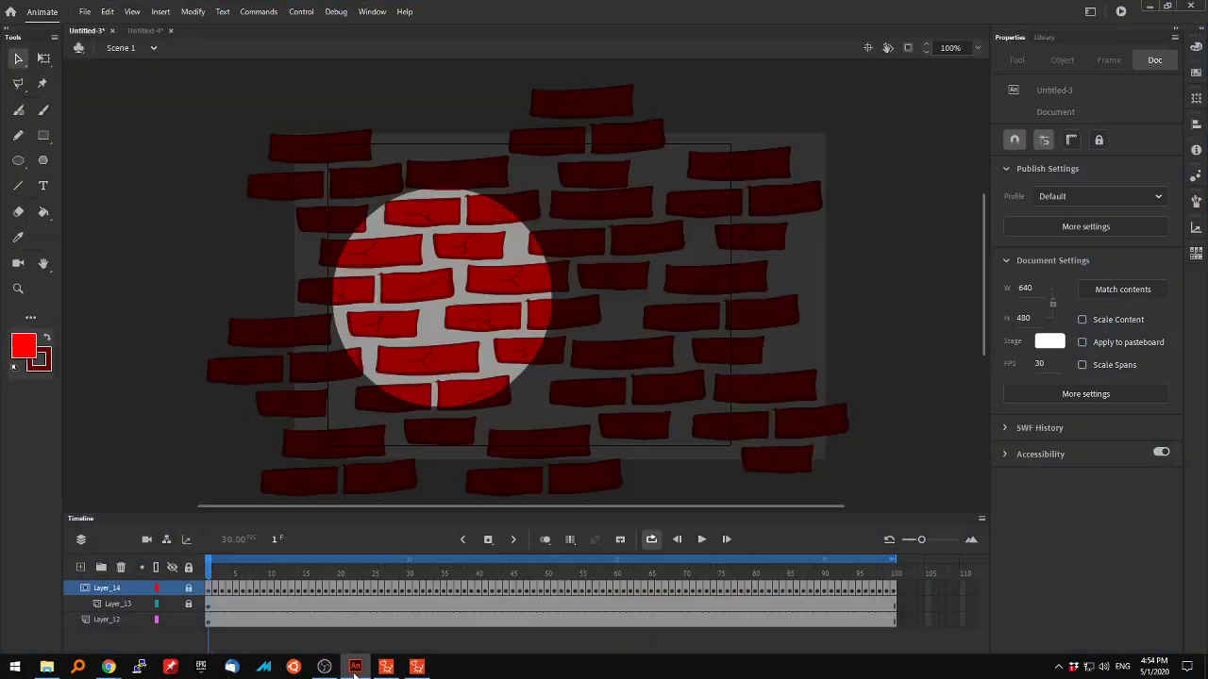
click(188, 588)
click(214, 590)
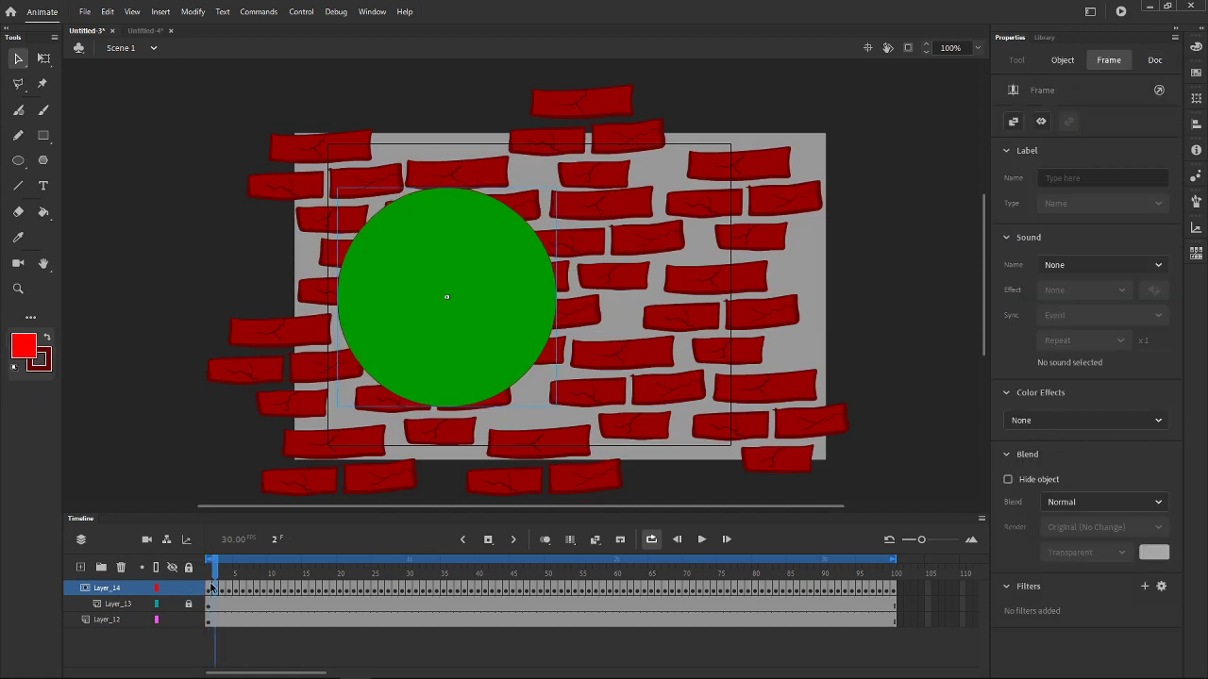
Step: Review the keyframes of mask layer Layer_14 up to frame 99 and turn off loop playback
drag(209, 588, 367, 588)
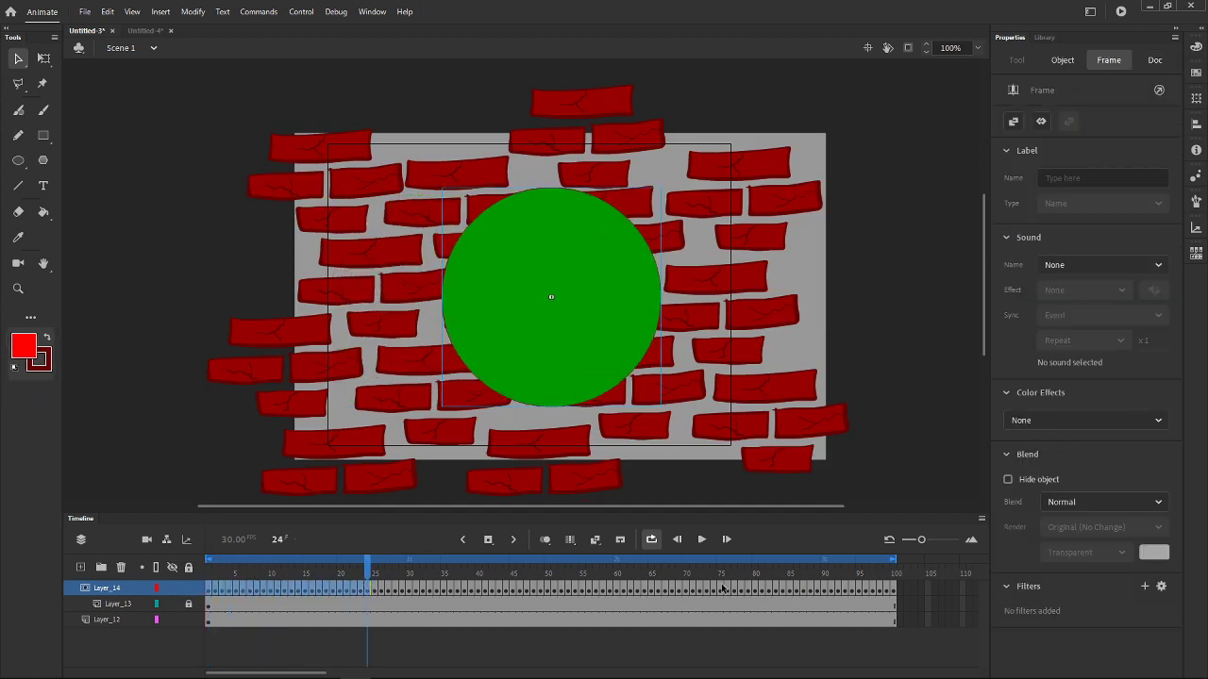
click(889, 589)
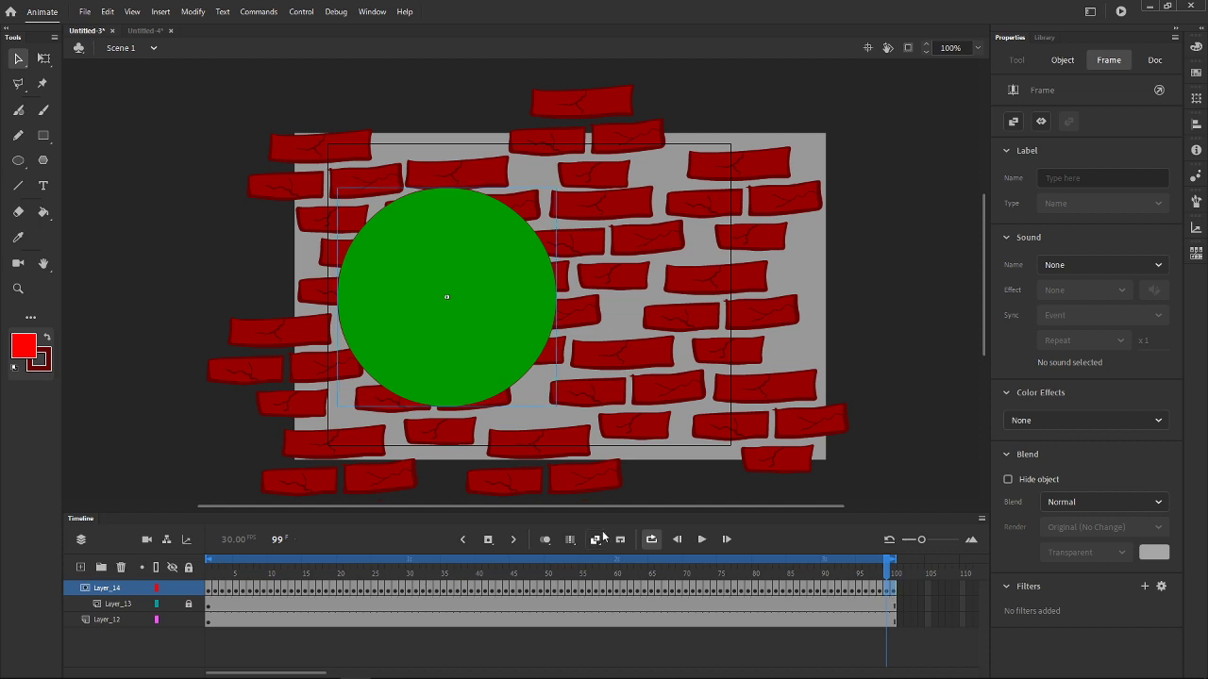
click(651, 540)
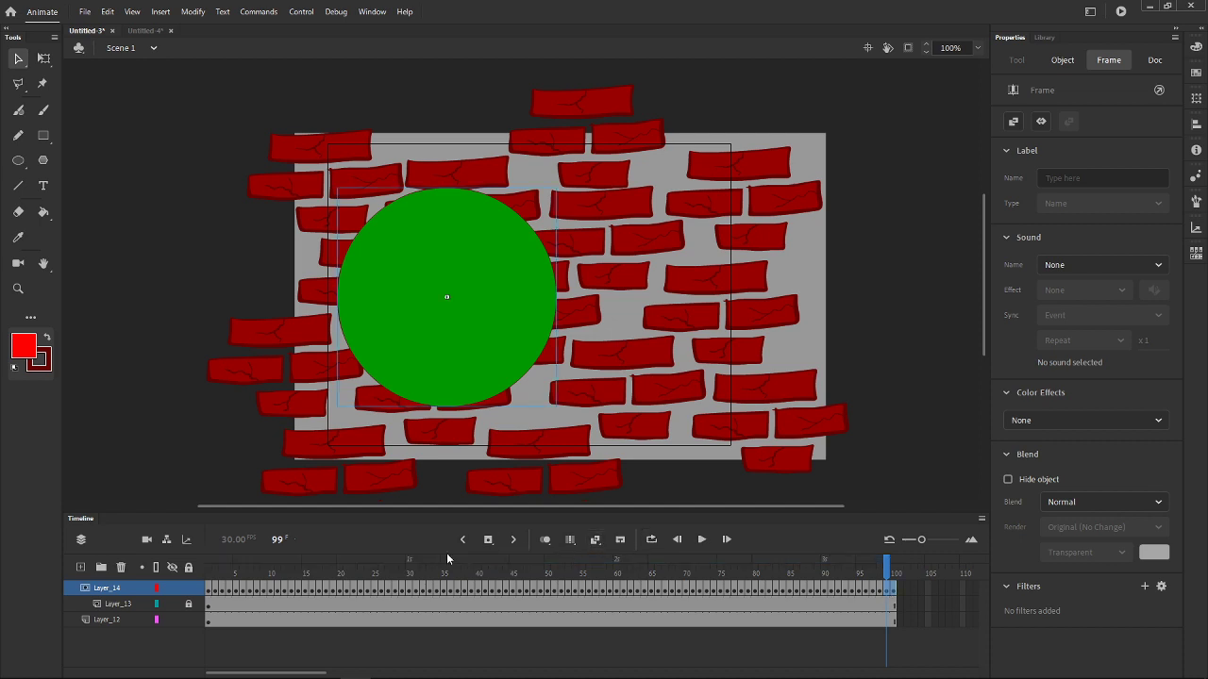
Step: Save the document to the desktop as pot.fla and test the movie to publish pot.swf
click(84, 12)
click(127, 140)
text(p)
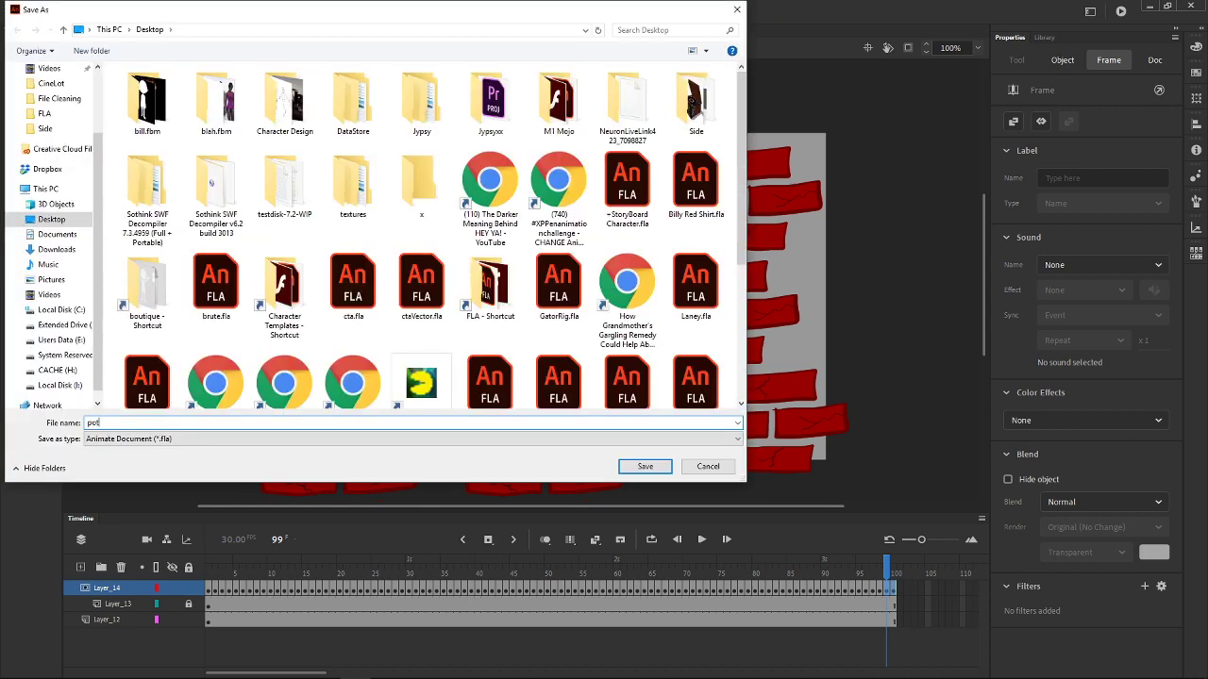
text(ot)
key(Return)
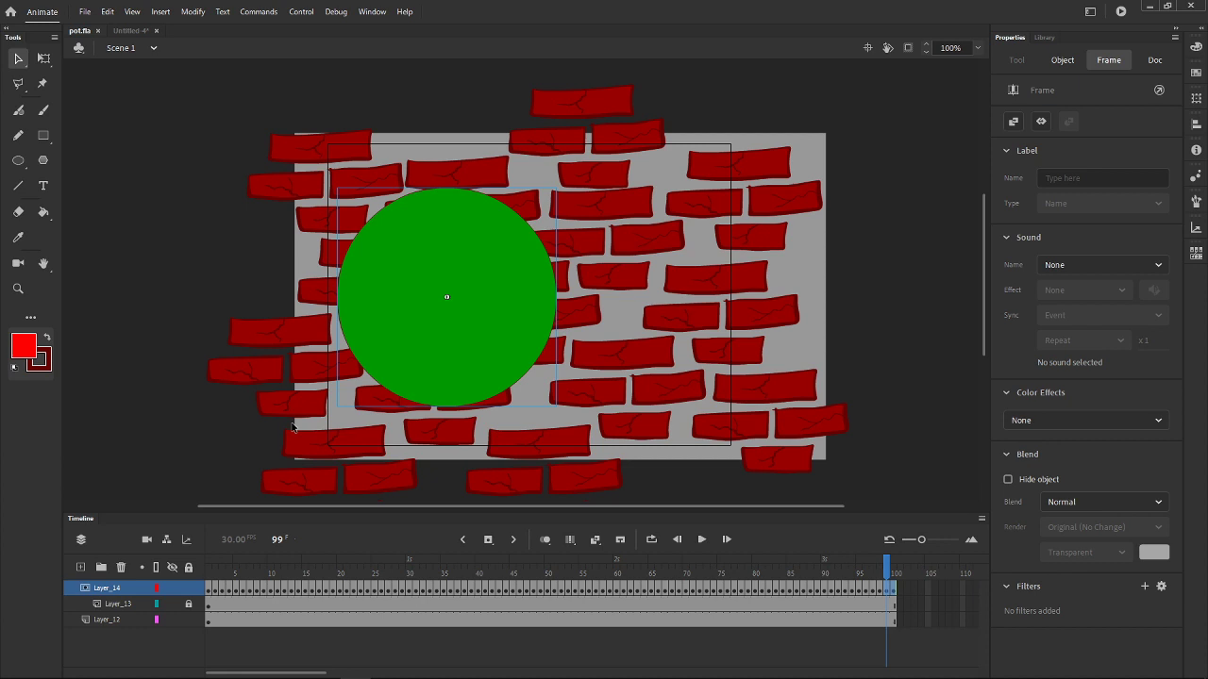
key(ctrl+Return)
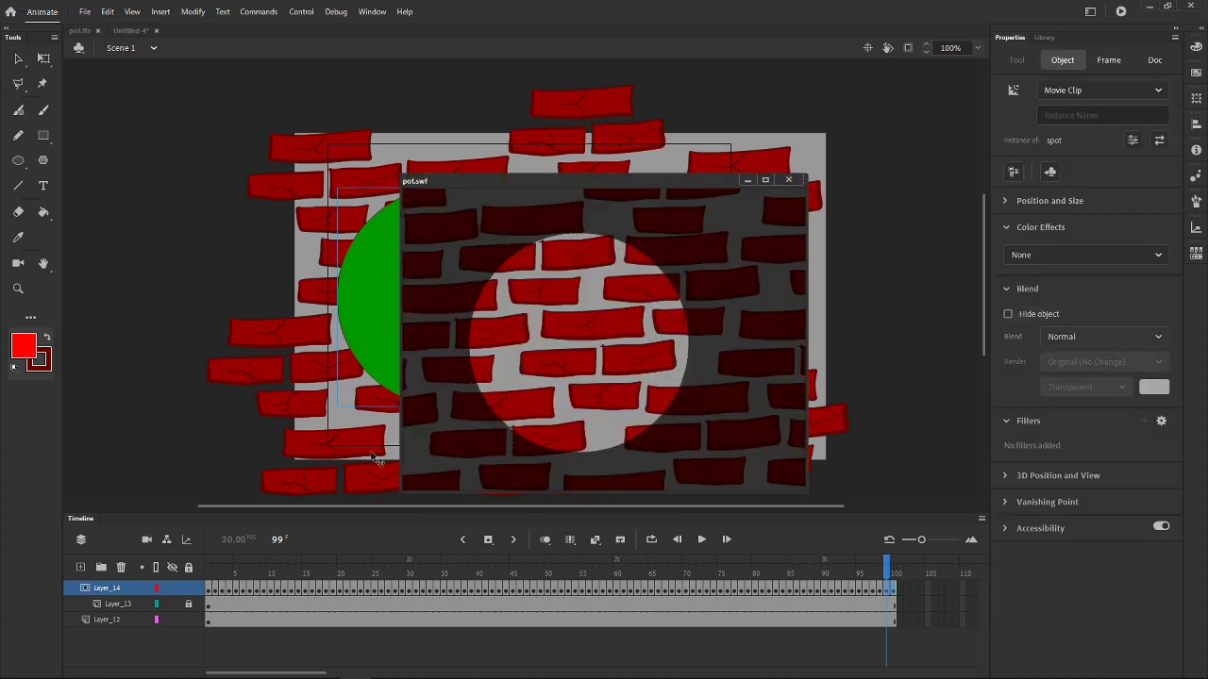
click(789, 179)
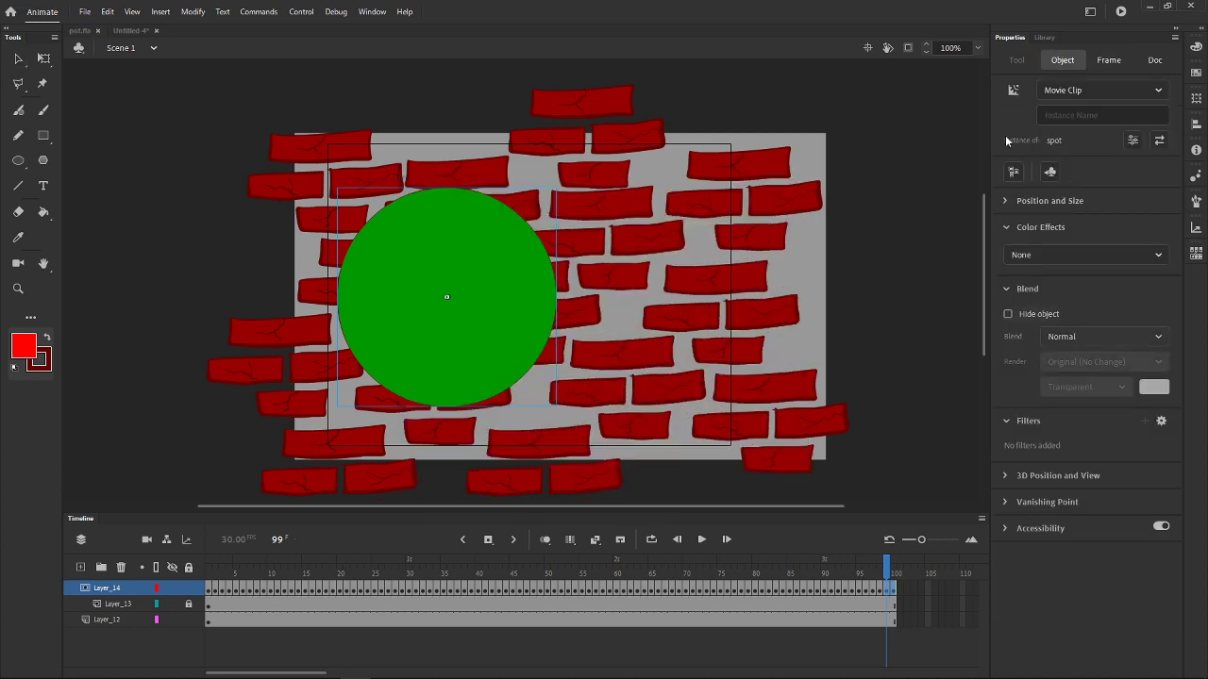
Step: Minimize Animate, import pot.swf from the desktop onto the Cartoon Animator 4 stage and play it
click(1150, 7)
drag(44, 149, 404, 407)
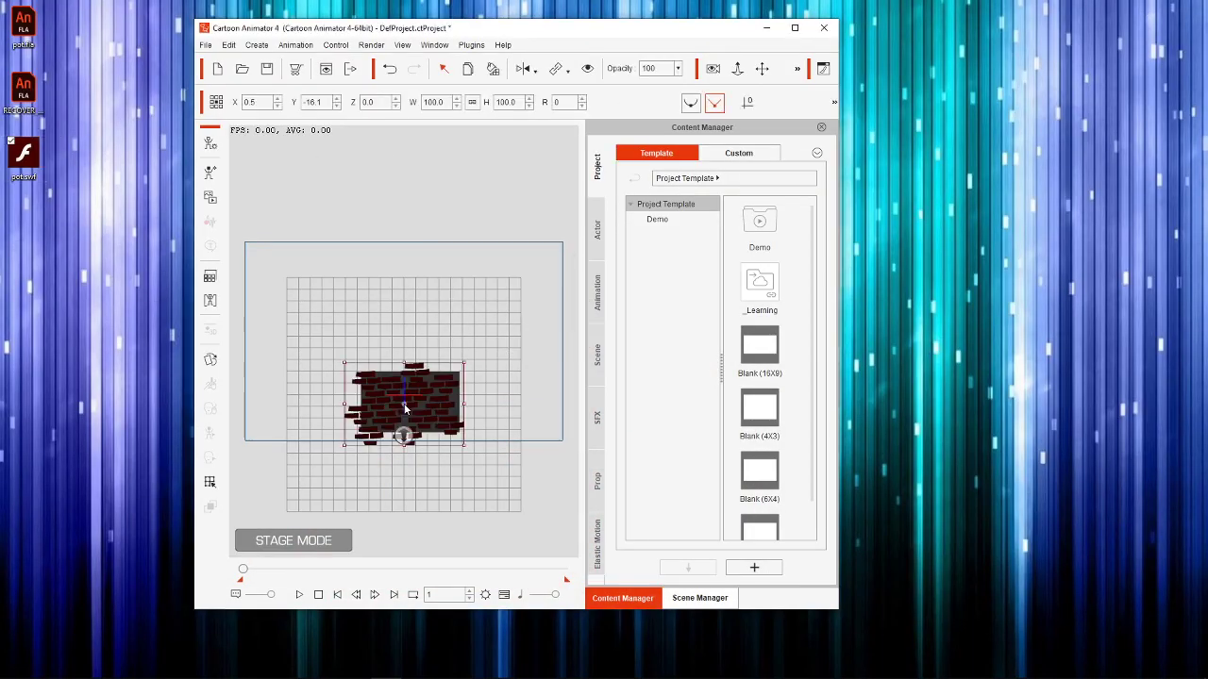
click(299, 595)
click(318, 595)
Step: Check the imported pot prop in the Sprite Editor, and move the brick wall higher on the stage
click(209, 359)
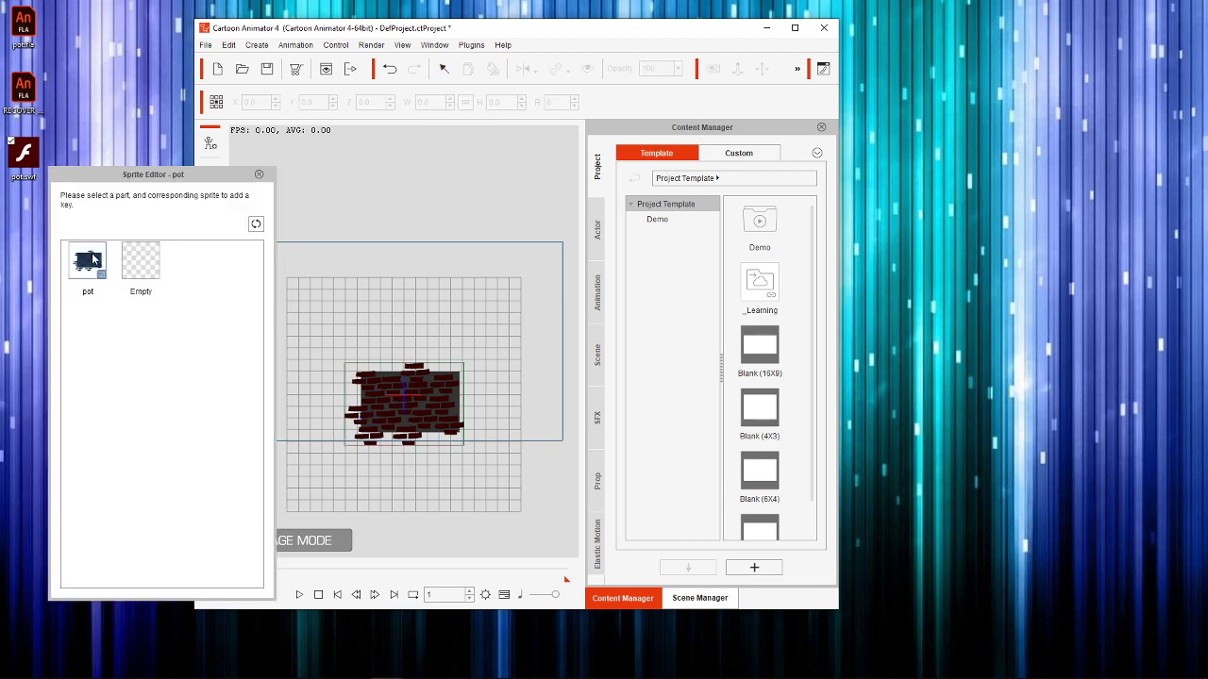
click(258, 174)
drag(492, 32, 472, 15)
drag(408, 341, 426, 336)
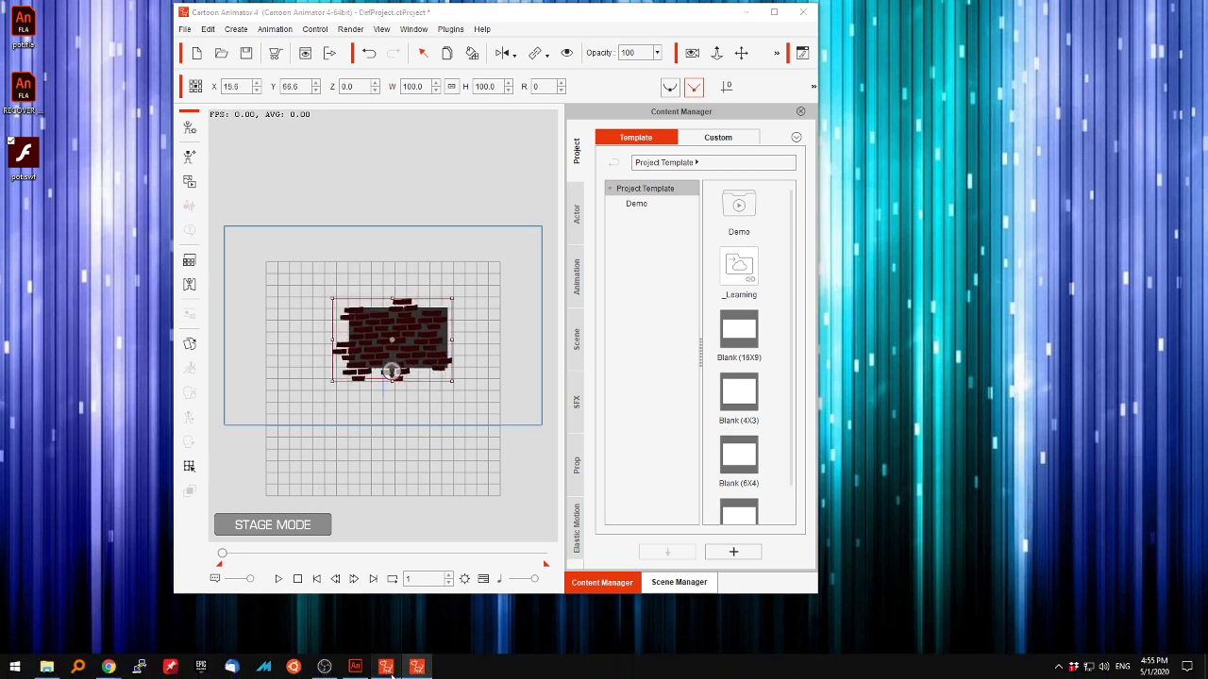
Step: Switch to Animate, shrink its window to expose the desktop, and make a copy of pot.swf beside the original
click(354, 668)
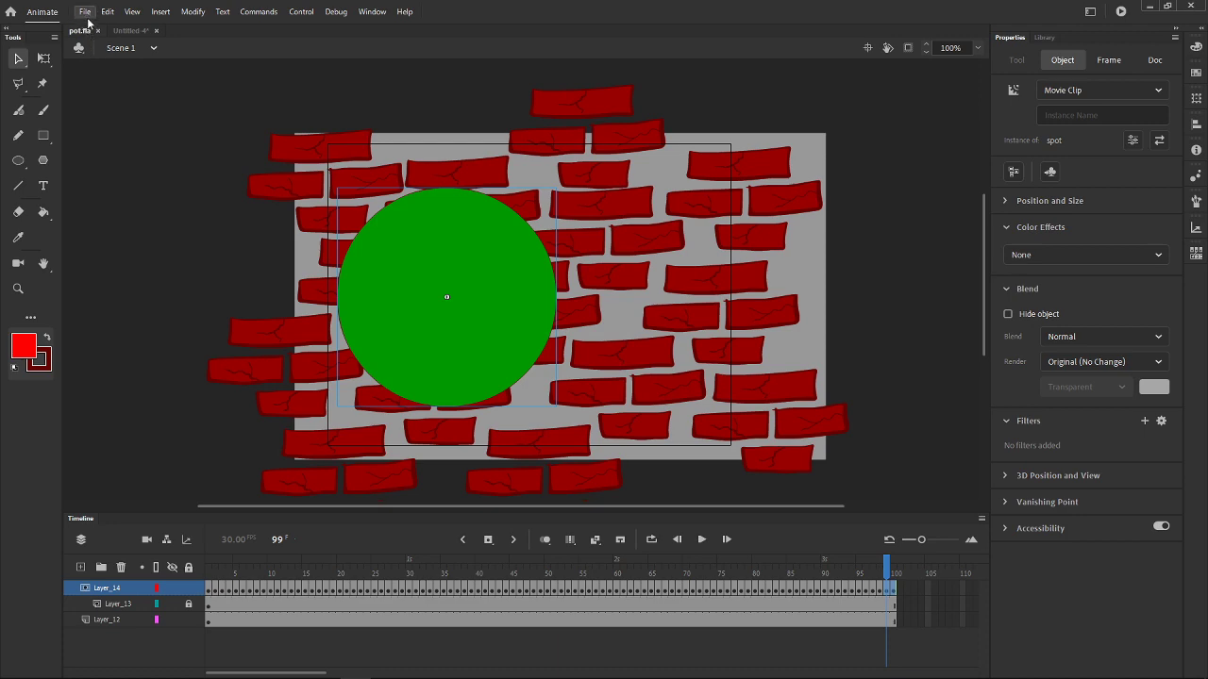
double_click(497, 13)
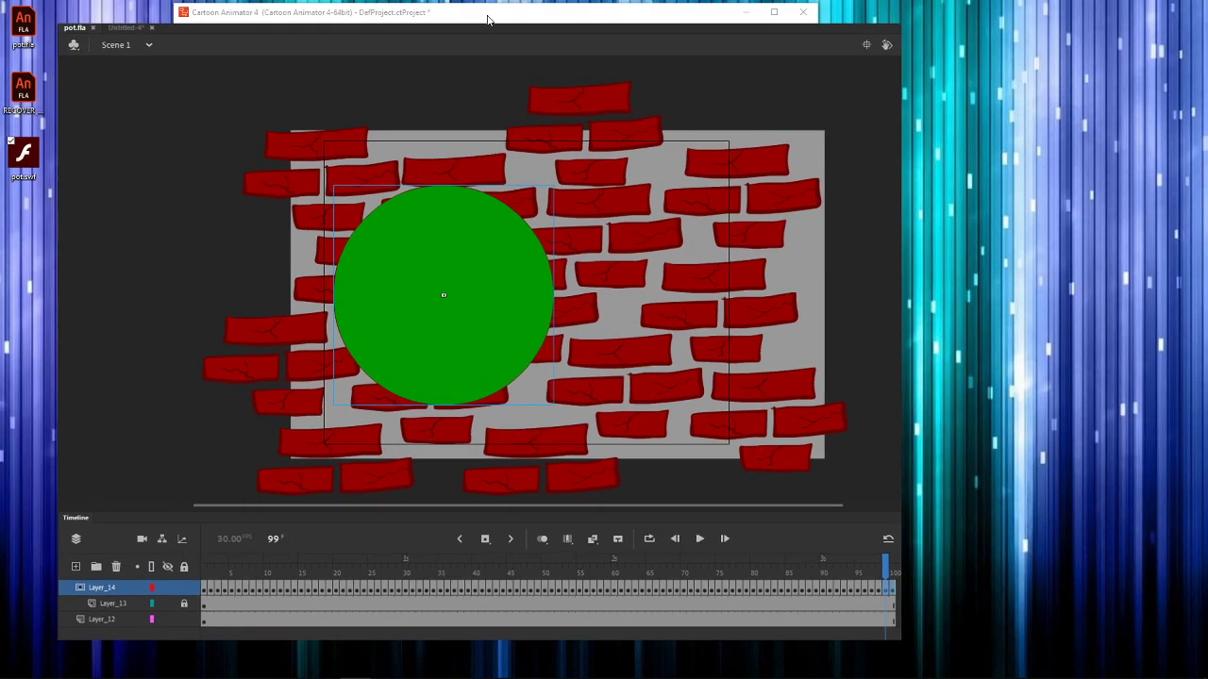
right_click(30, 158)
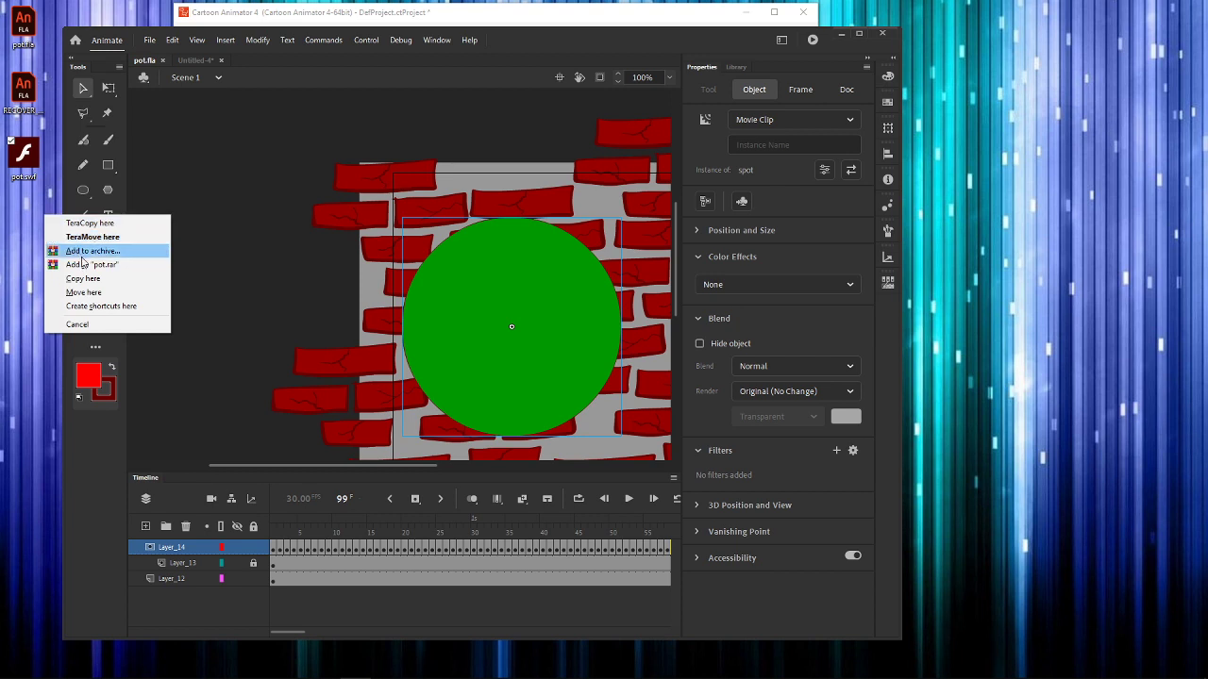
click(83, 292)
drag(52, 163, 277, 70)
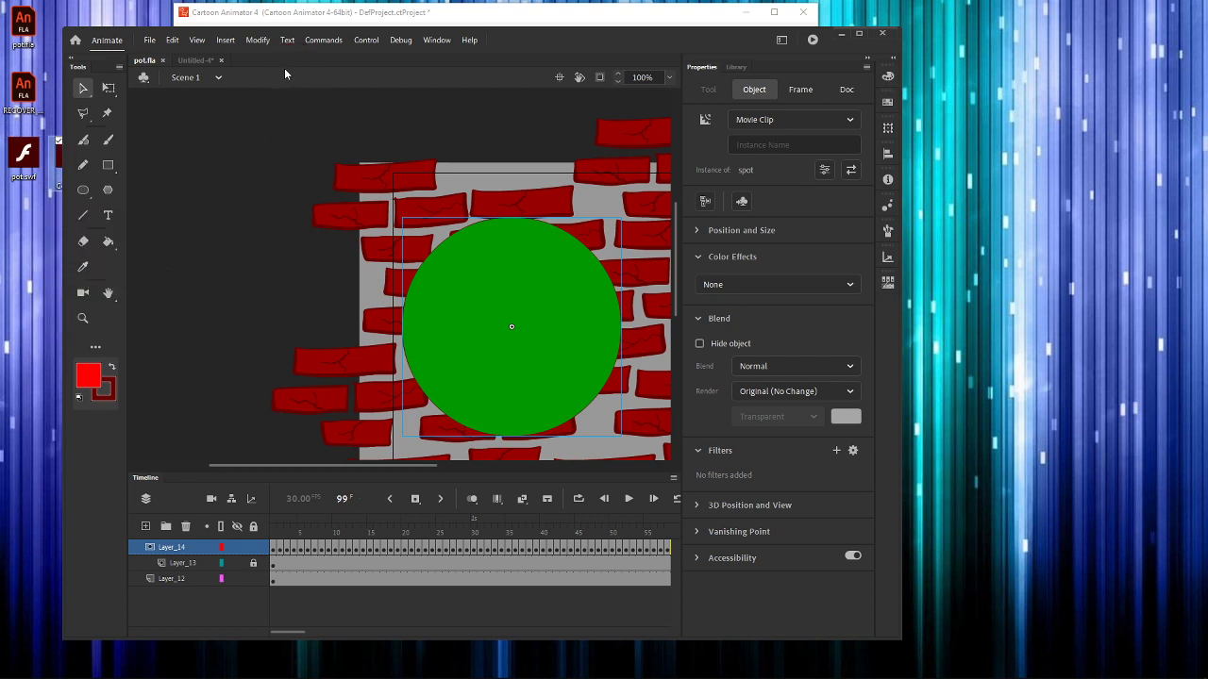
Step: Make a duplicate of pot.fla on the desktop
double_click(54, 158)
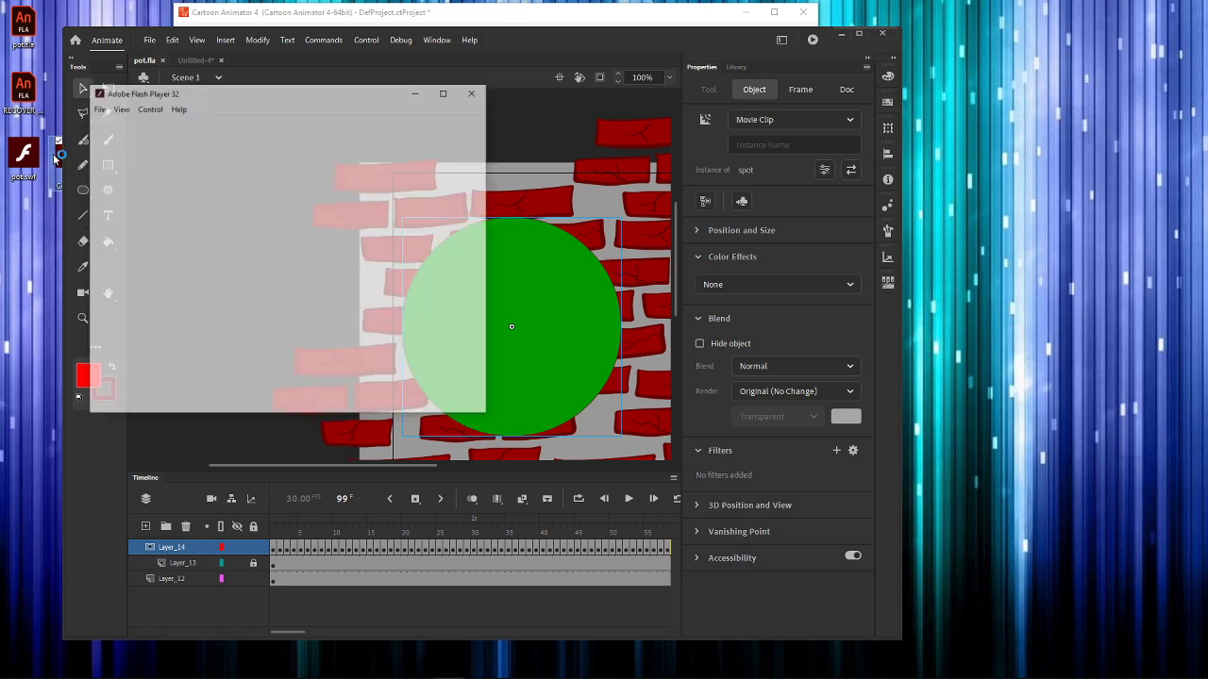
click(470, 95)
drag(21, 33, 51, 237)
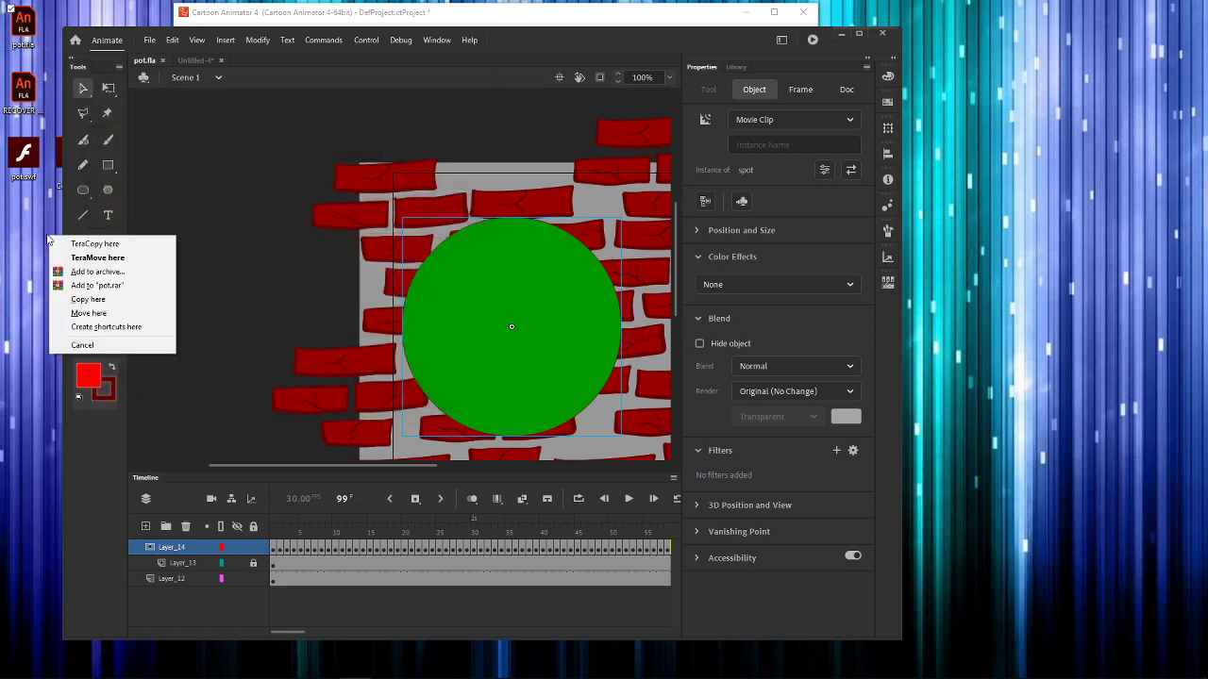
click(88, 300)
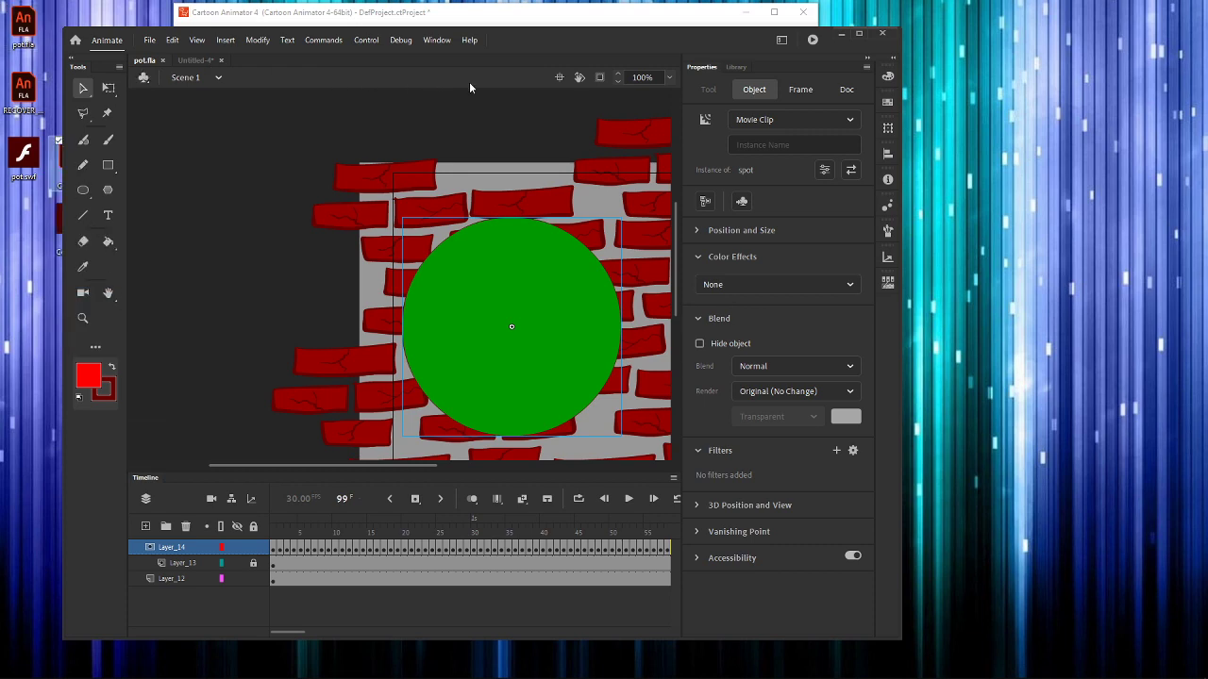
Step: Open pot - Copy.fla from the desktop in Animate and enlarge the application window
drag(515, 37, 628, 170)
double_click(73, 156)
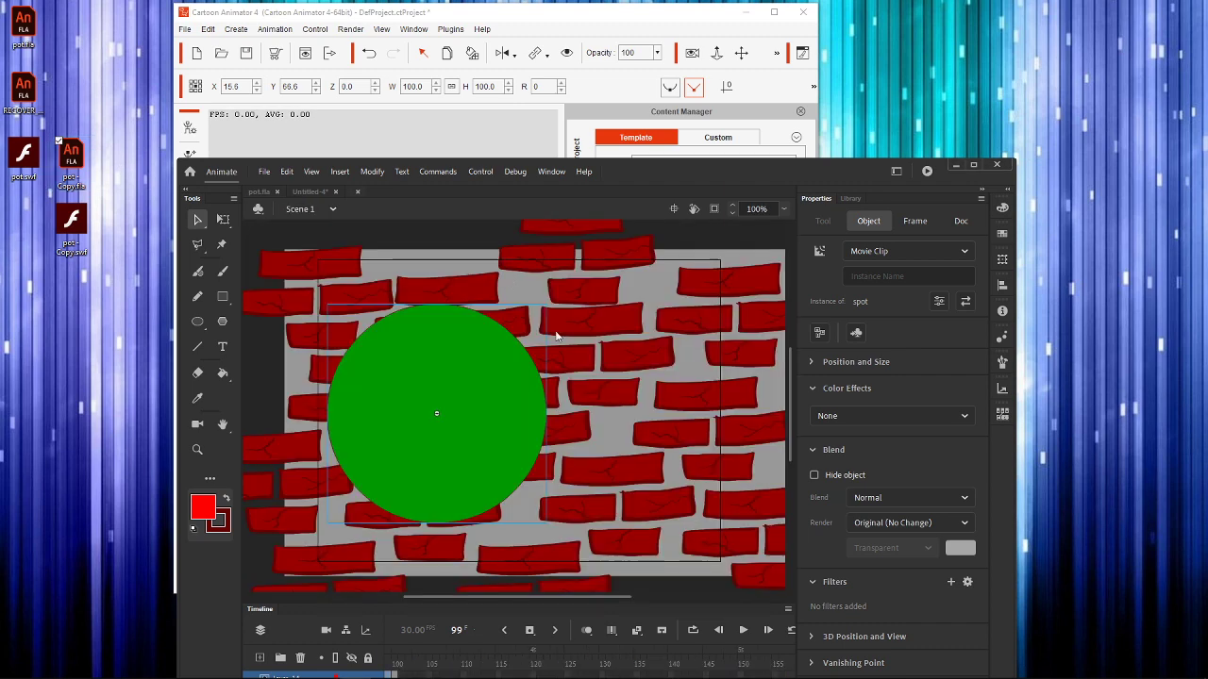
drag(623, 166, 458, 9)
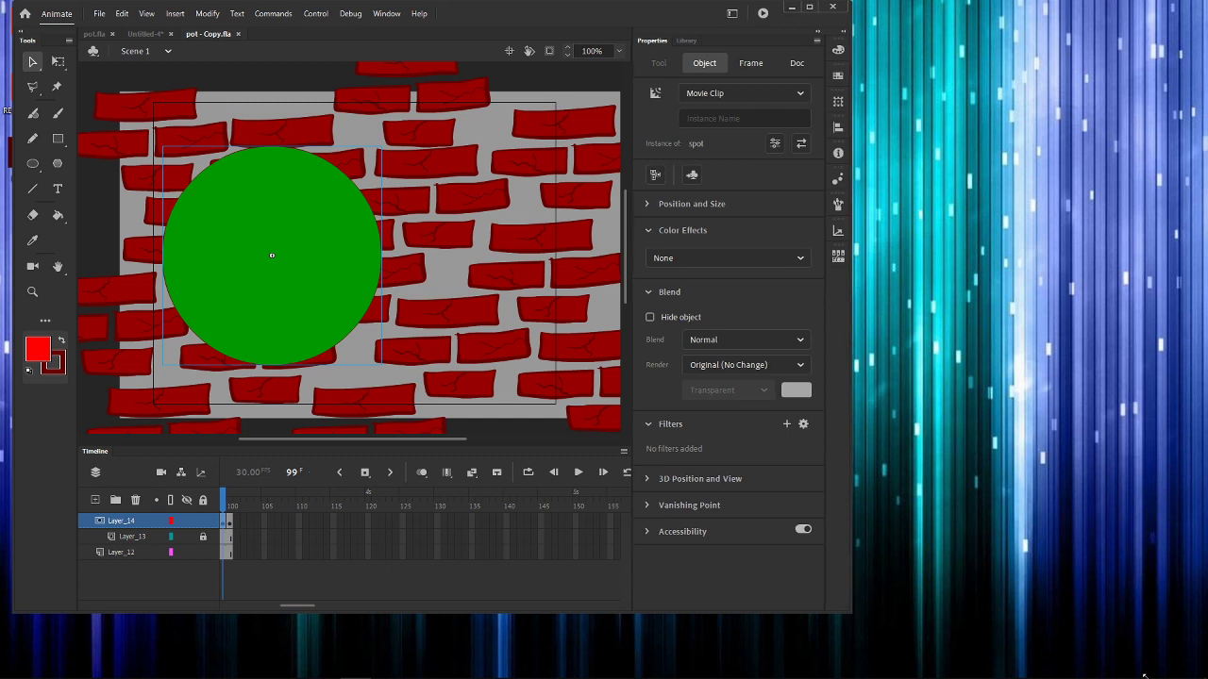
drag(846, 611, 1206, 678)
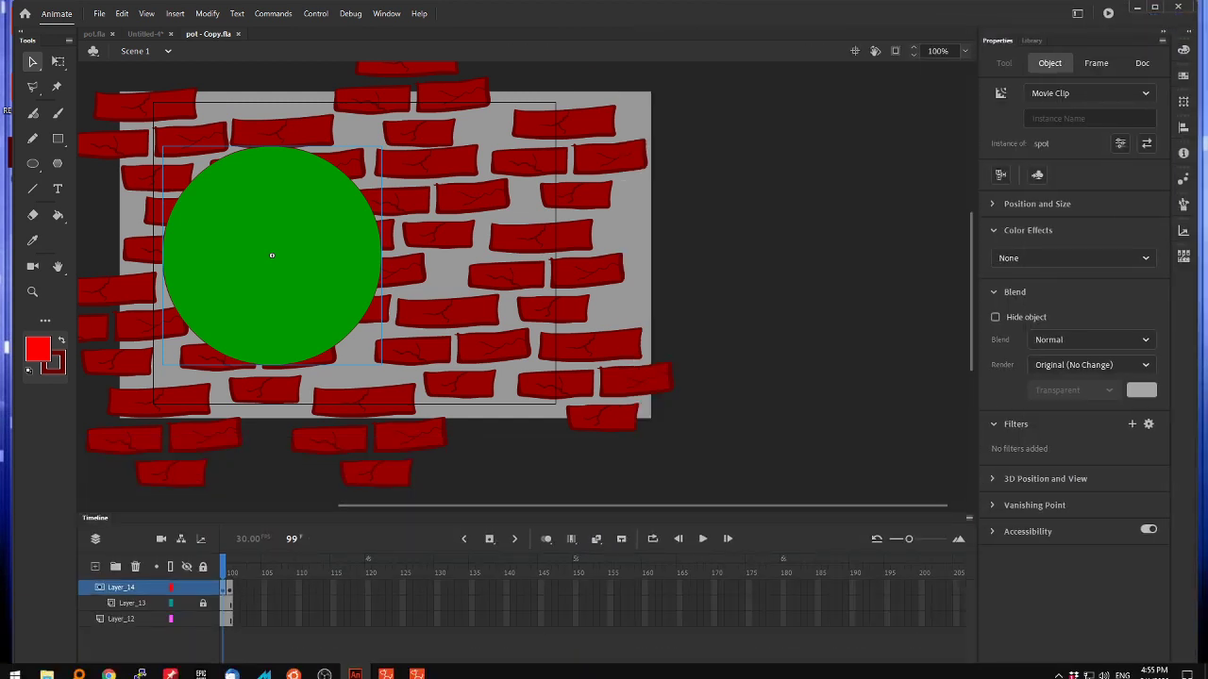
Step: Remove all frames after frame 1 from Layer_14, Layer_13 and Layer_12
click(394, 666)
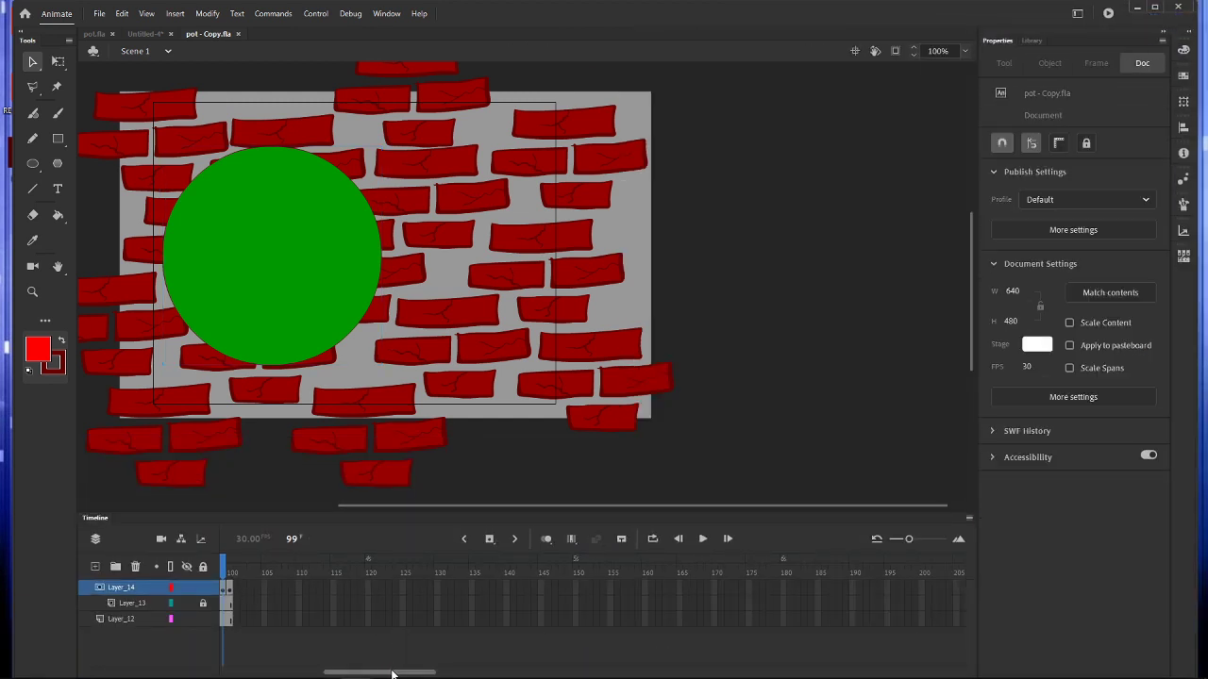
drag(396, 672, 261, 672)
drag(230, 592, 908, 618)
right_click(686, 615)
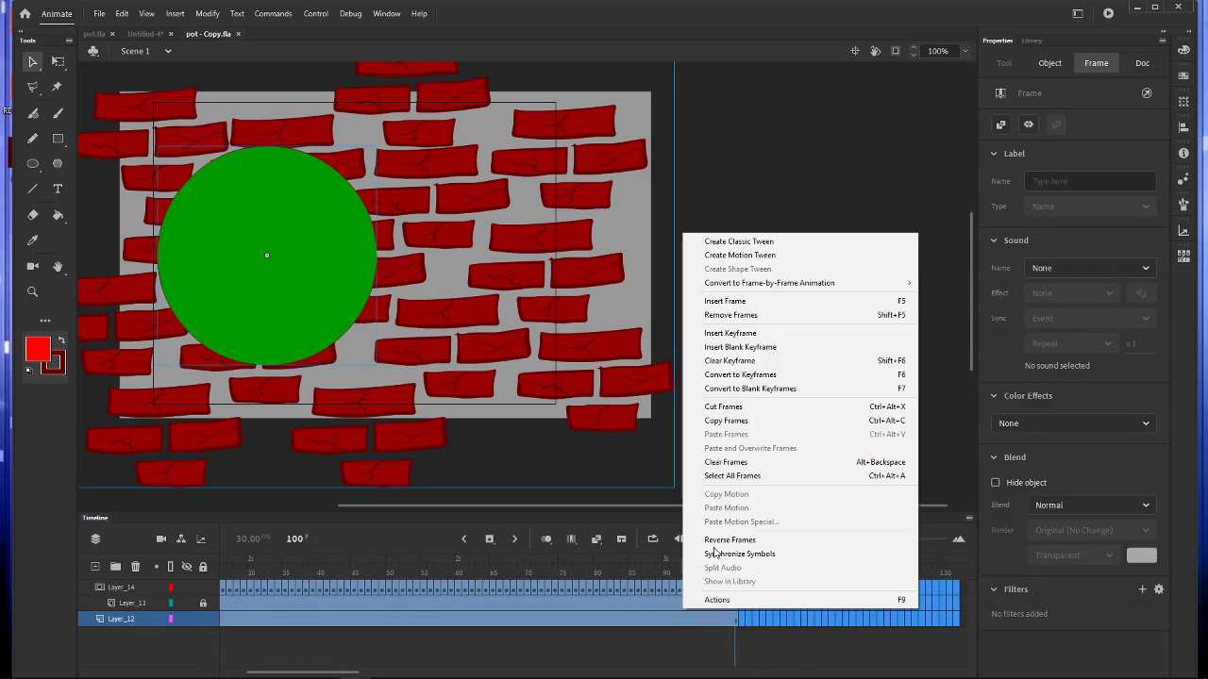
click(725, 319)
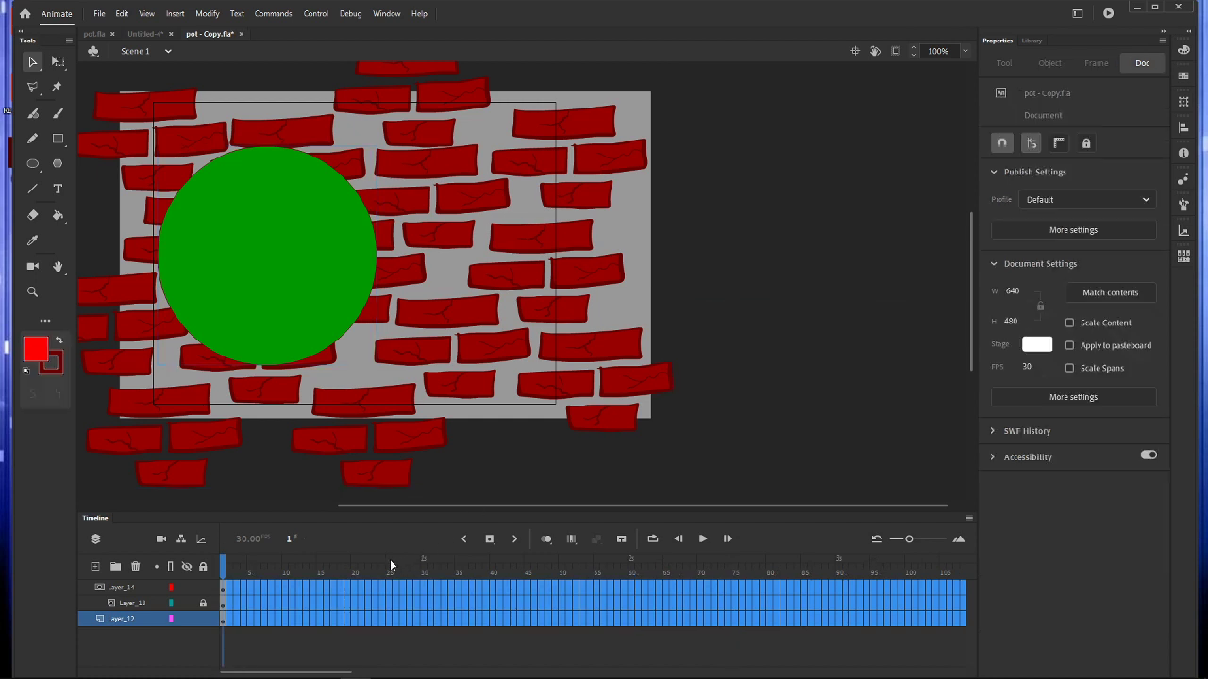
Step: Lock mask layer Layer_14 and test the movie to export the single-frame SWF, closing the preview
click(223, 588)
click(255, 295)
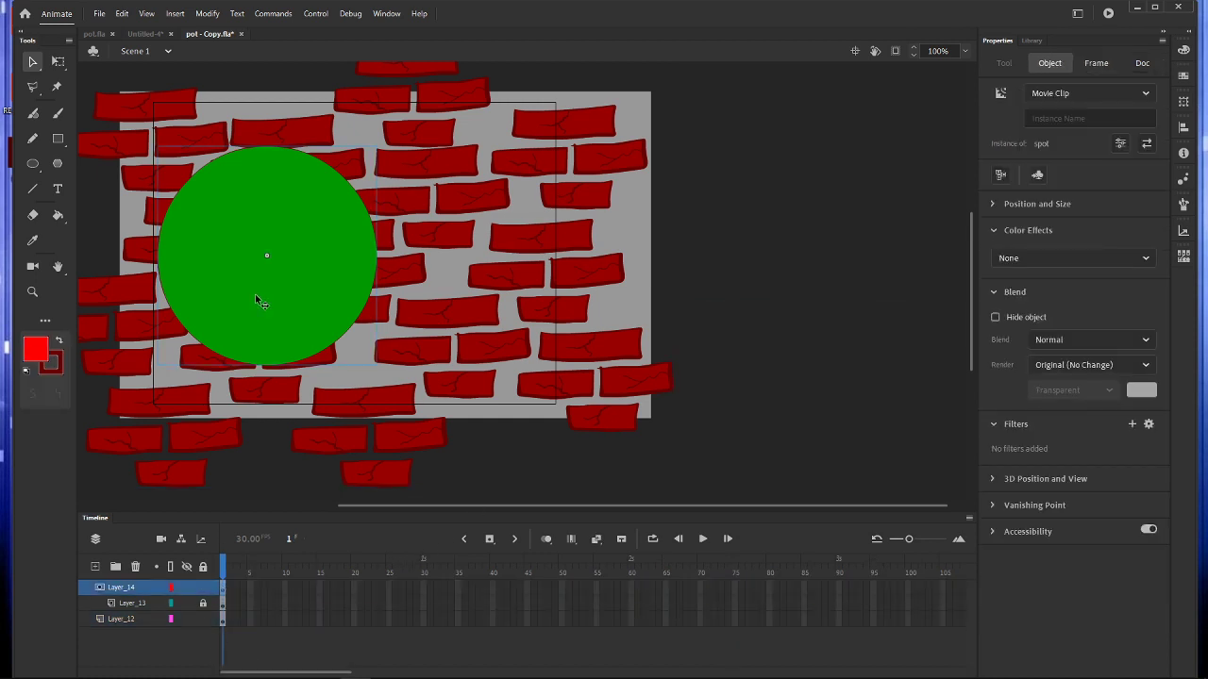
click(419, 317)
click(201, 588)
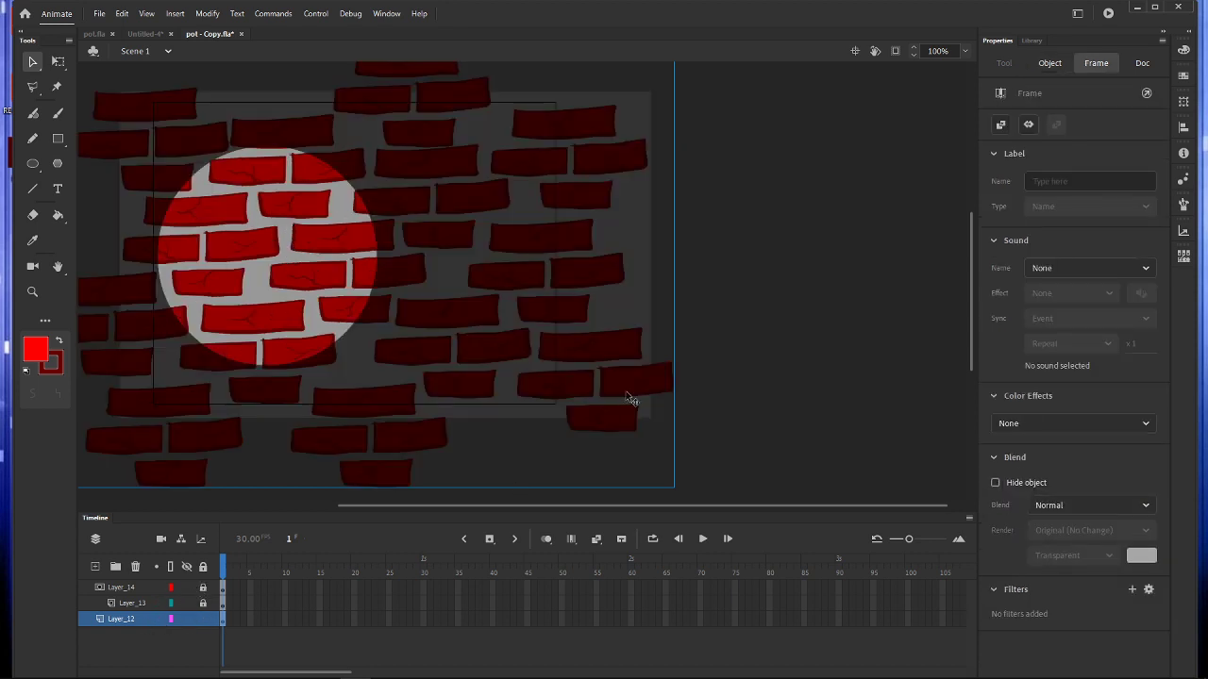
key(ctrl+Return)
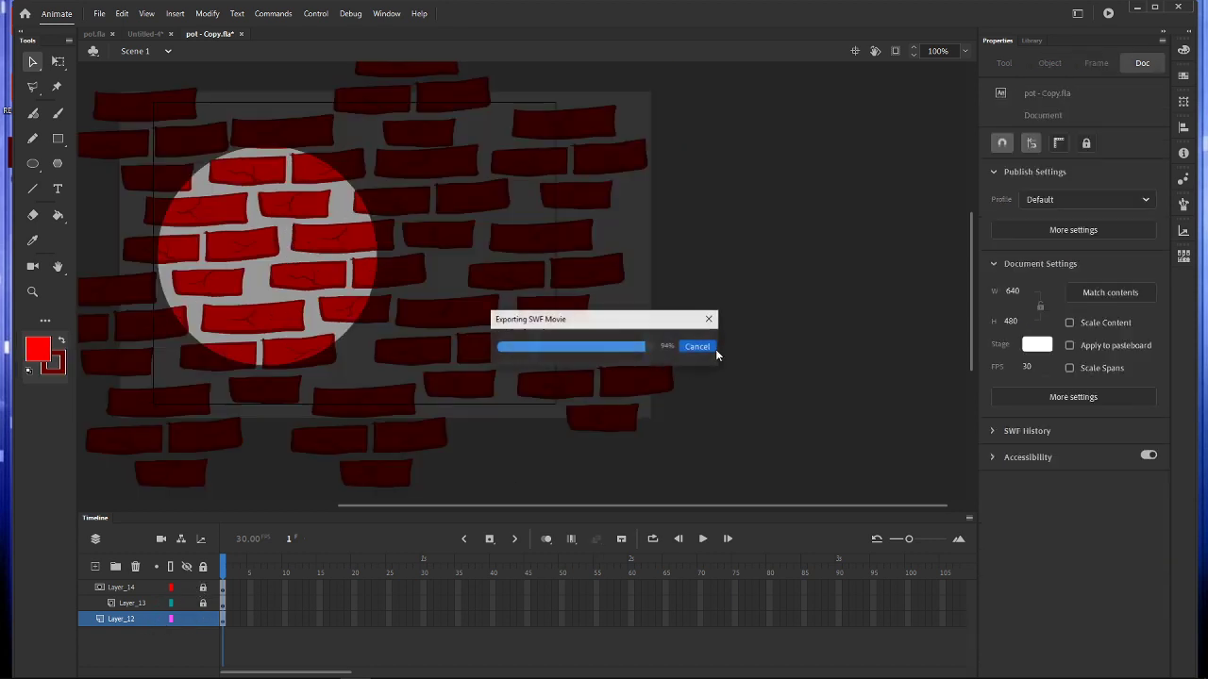
click(790, 180)
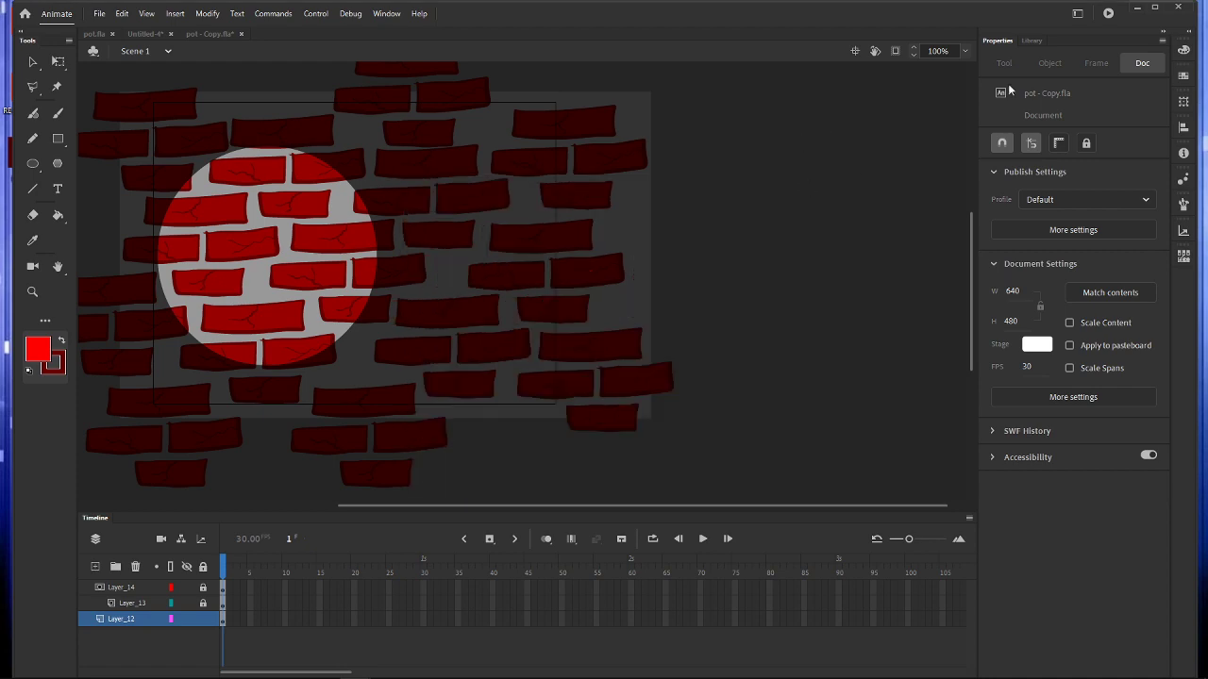
Step: Switch to Cartoon Animator, delete the existing brick wall, and try pot - Copy.swf on the stage before deleting that too
click(1137, 7)
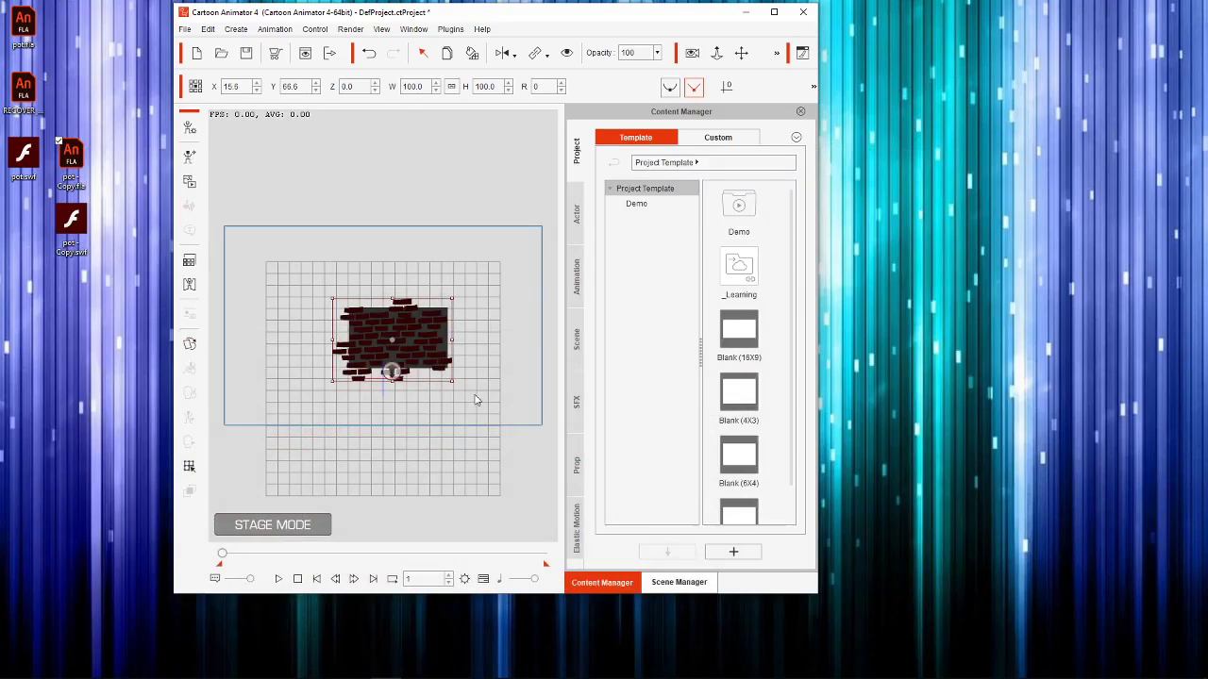
key(Delete)
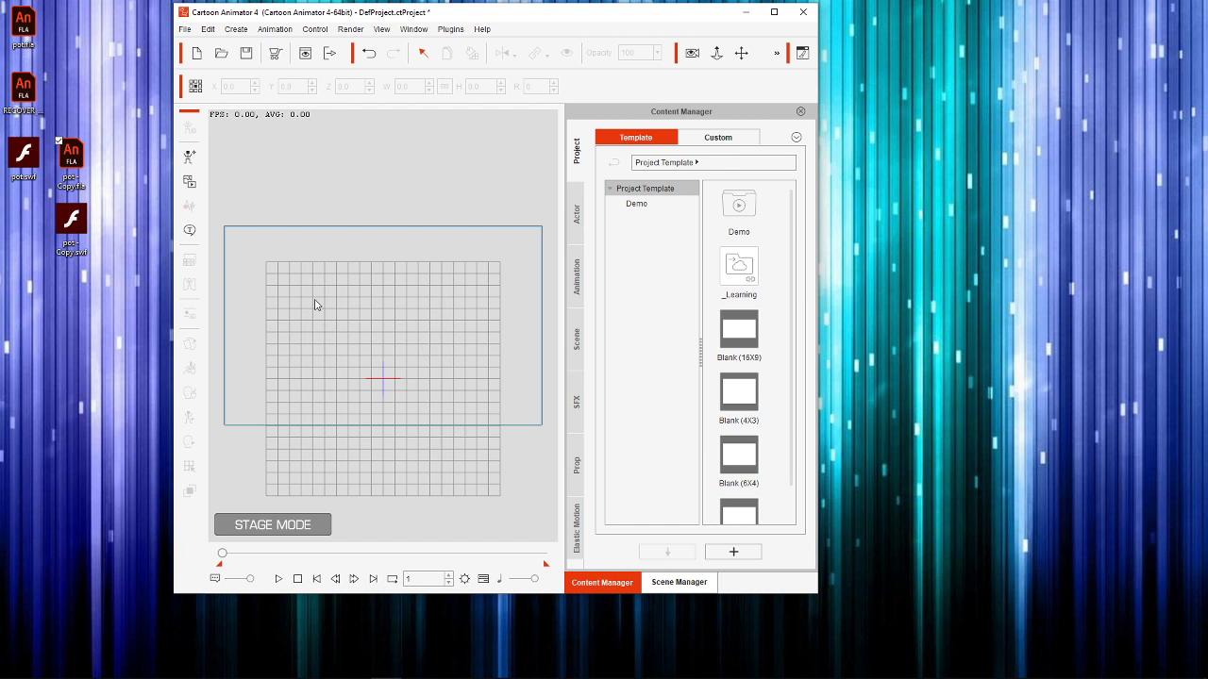
drag(71, 222, 406, 368)
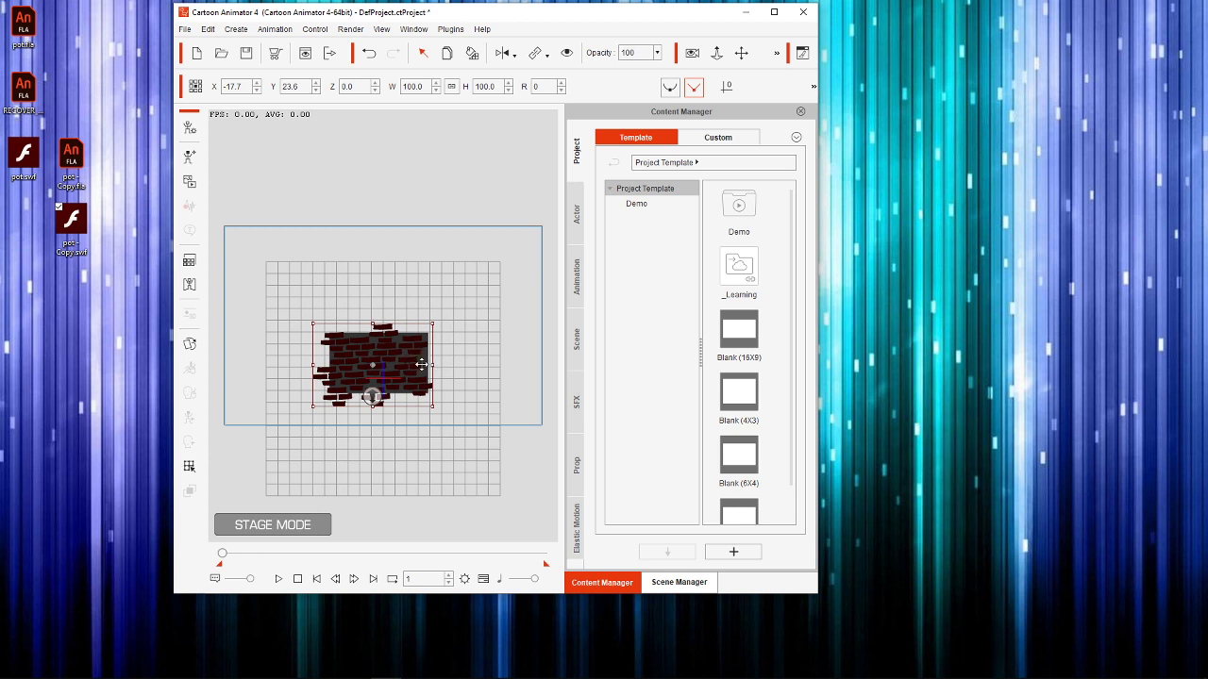
key(Delete)
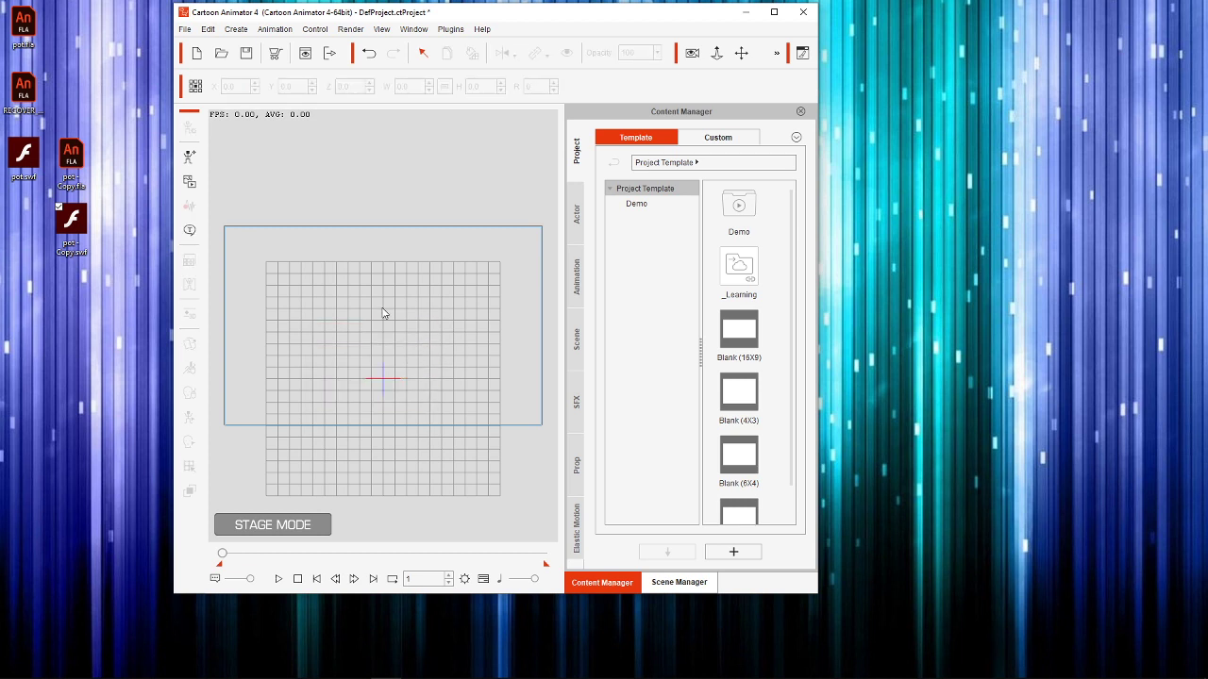
Step: Switch to Animate, unlock Layer_14, and break the green circle's movie clip apart into a plain shape
click(355, 671)
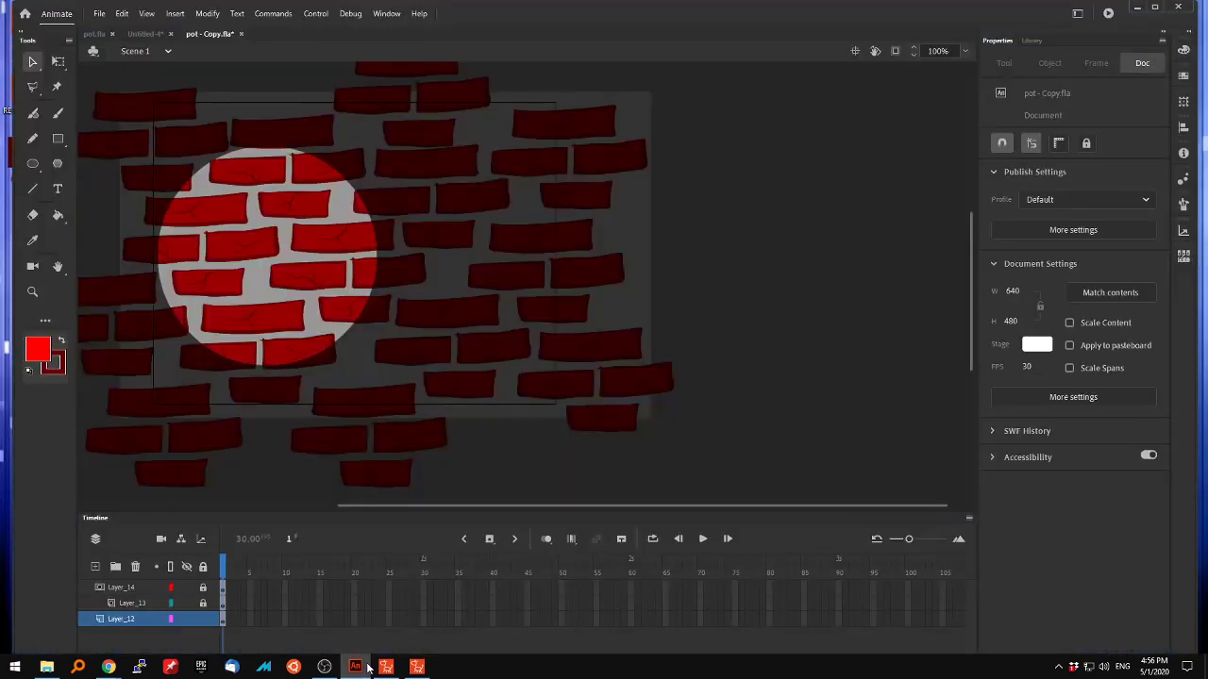
click(209, 586)
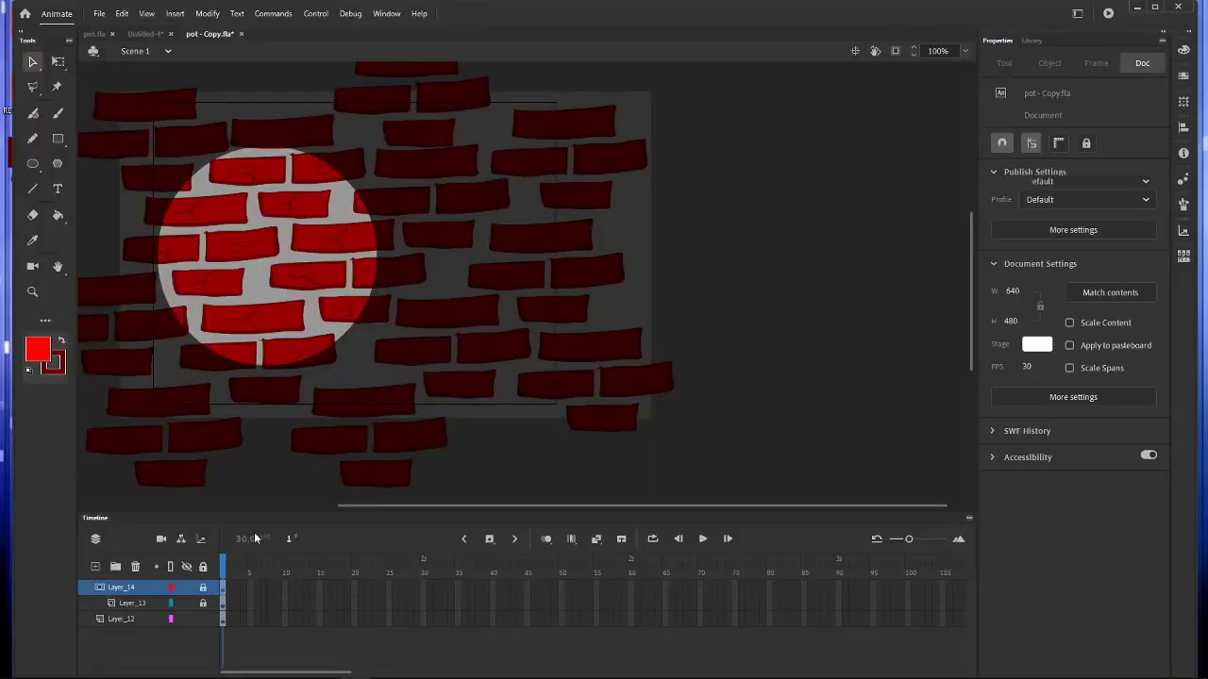
click(320, 324)
click(204, 587)
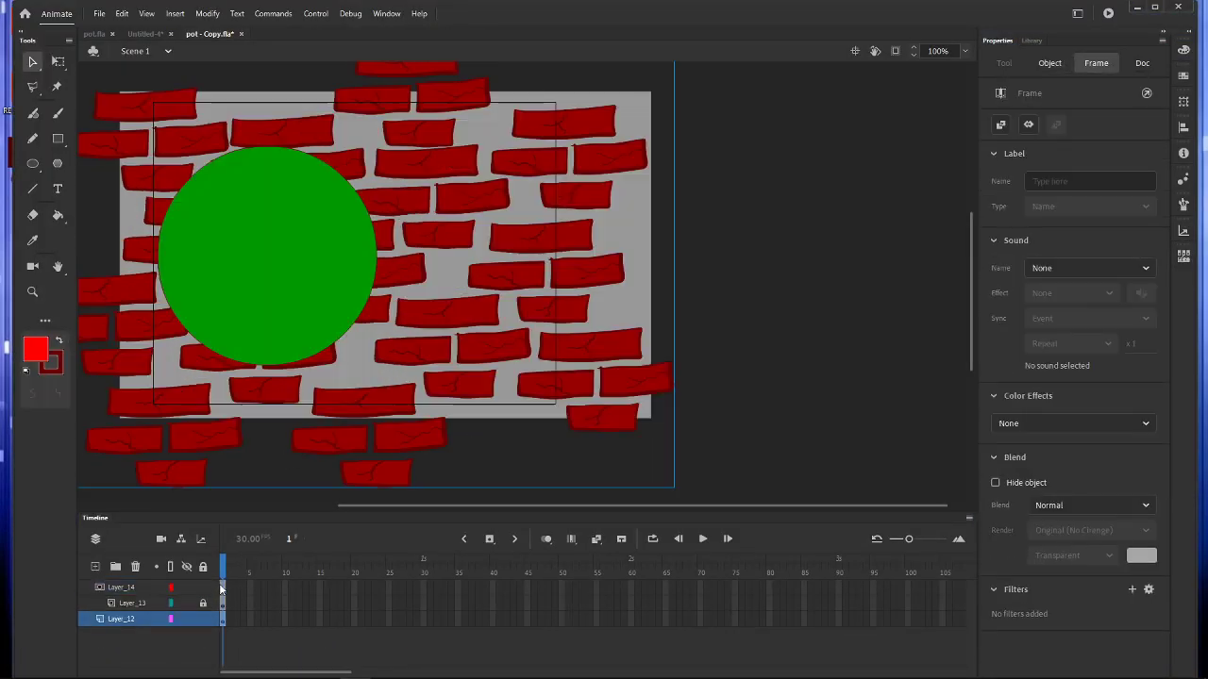
click(273, 289)
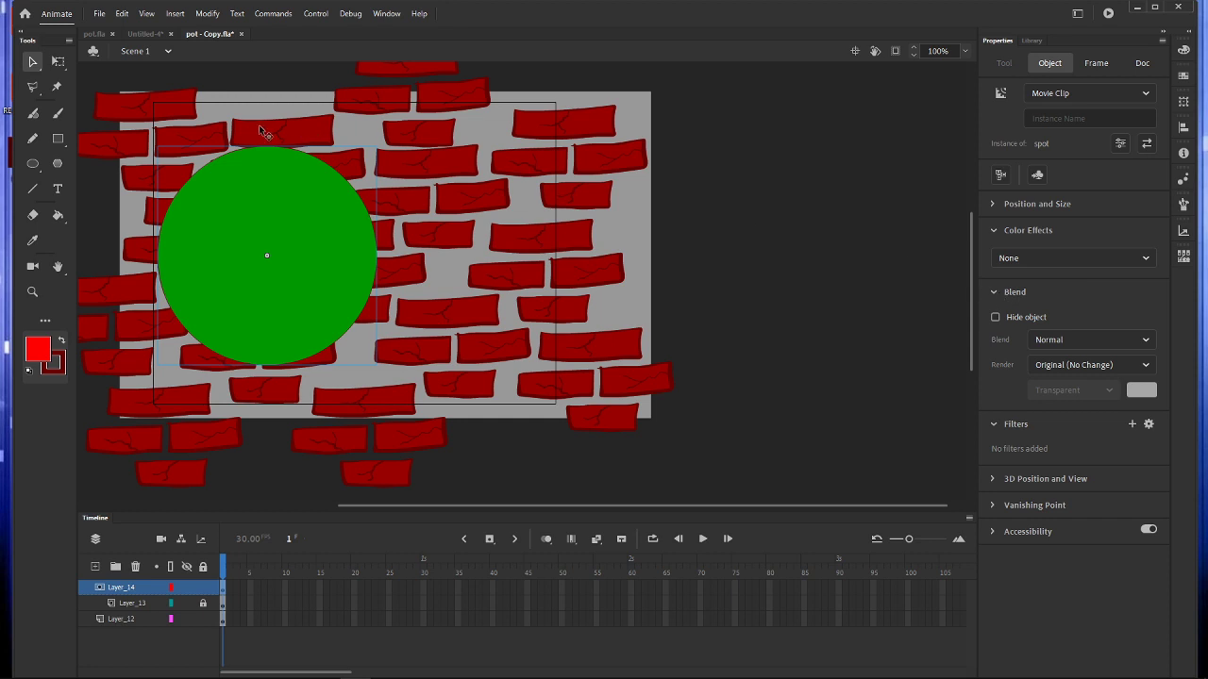
key(ctrl+b)
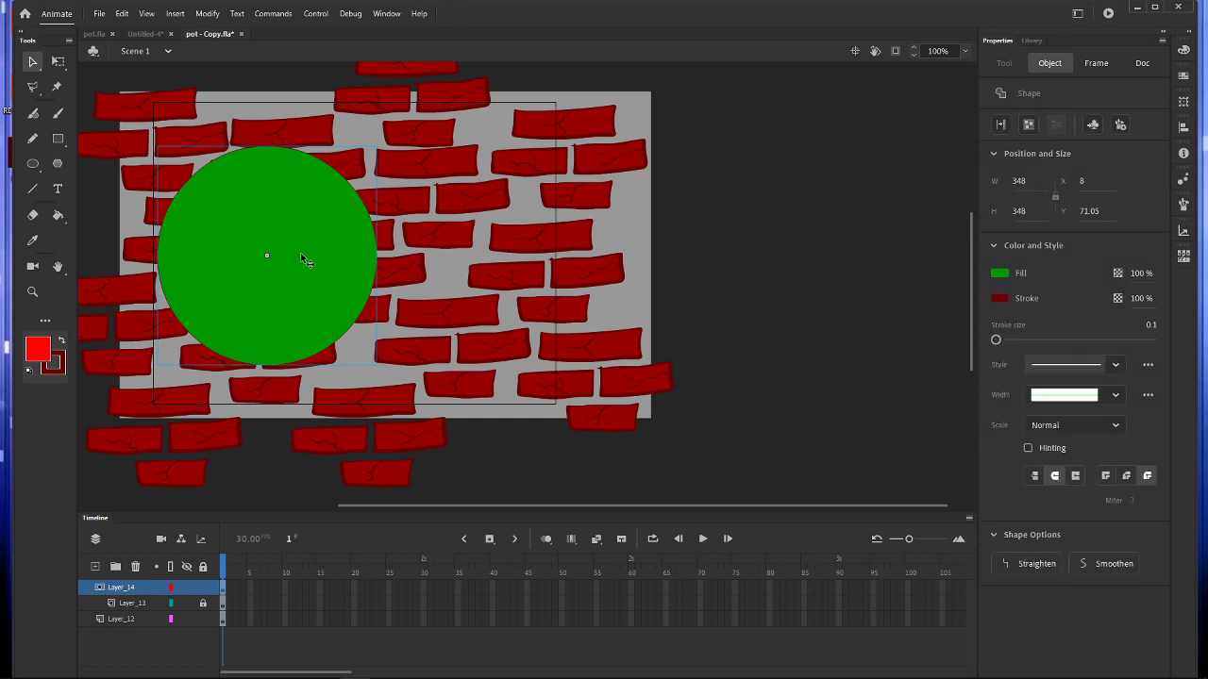
Step: Lock Layer_14 again and test the movie to re-export the SWF, closing the preview
click(202, 588)
key(ctrl+Return)
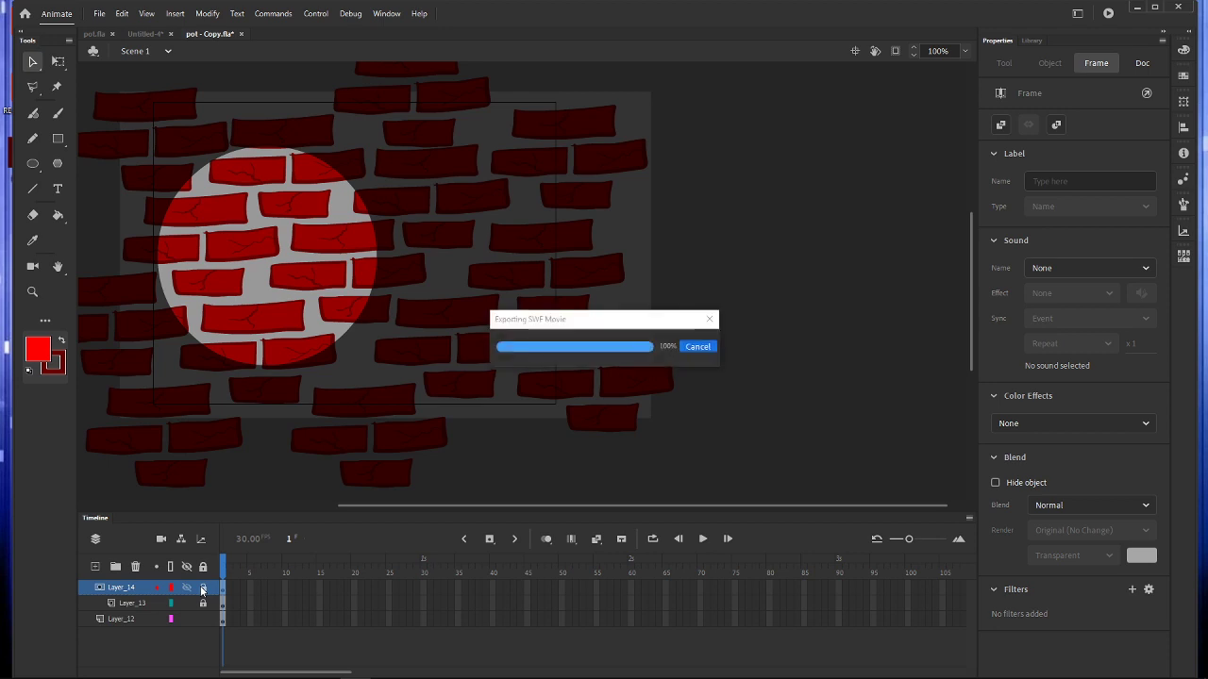
click(788, 180)
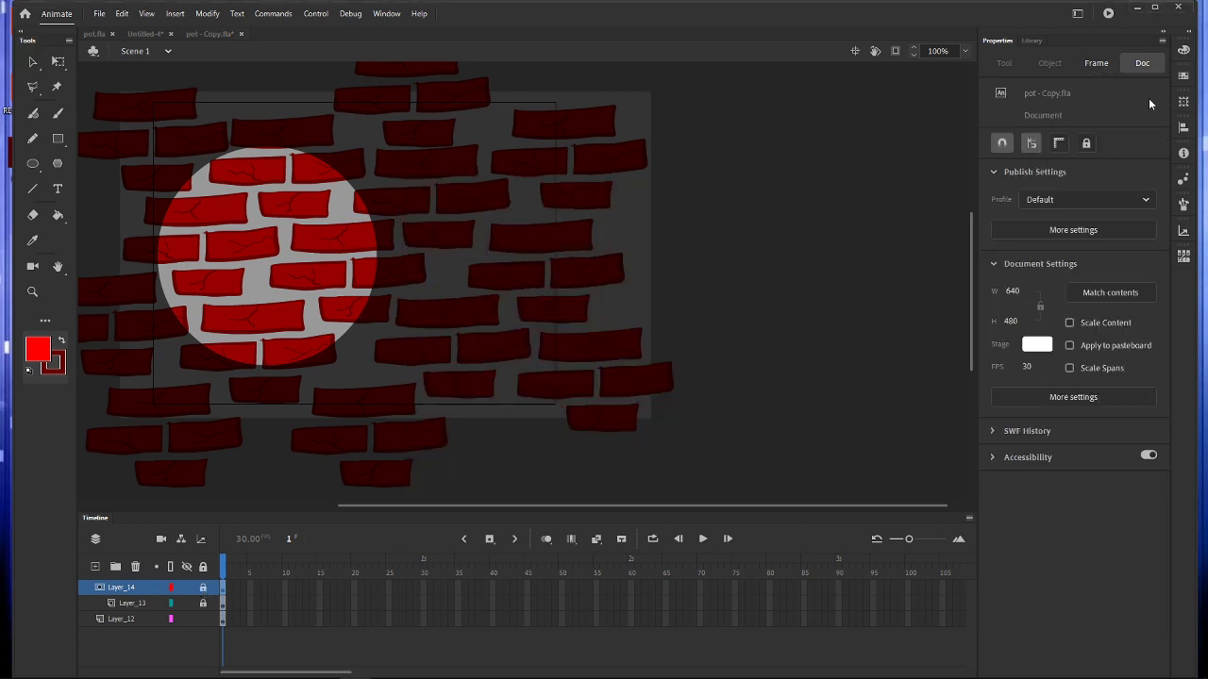
Step: Switch to Cartoon Animator, try playing the re-exported pot - Copy.swf on the stage, and delete it from the project
click(1137, 7)
drag(67, 225, 396, 385)
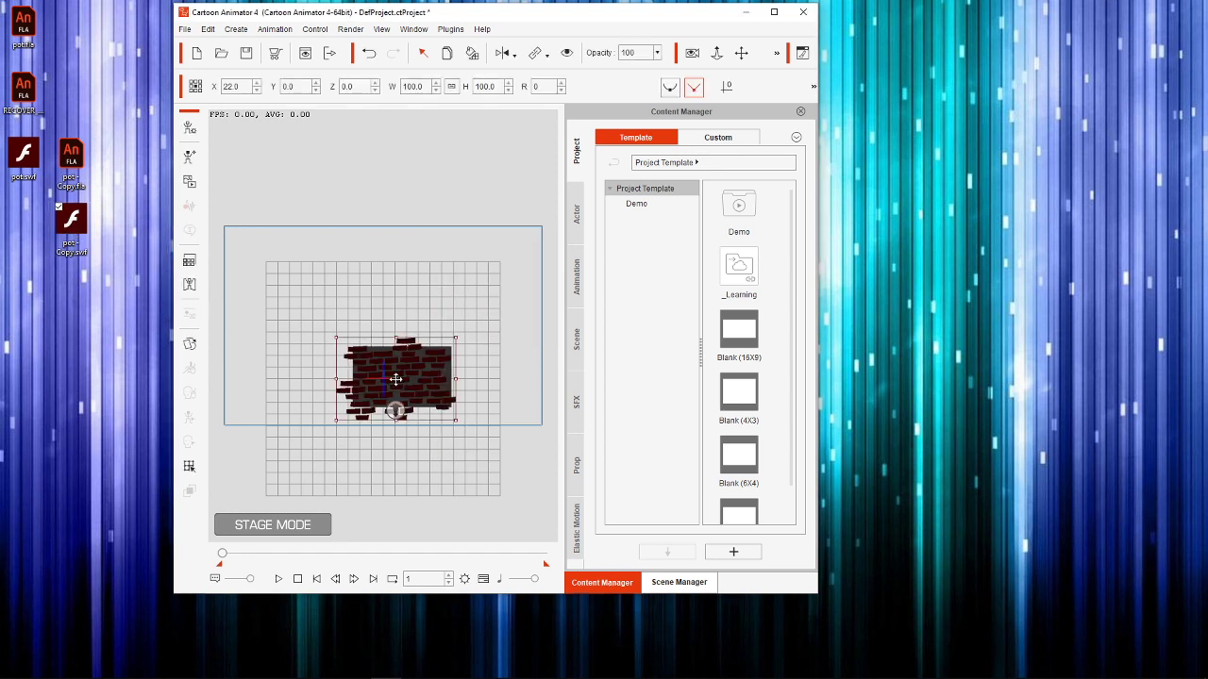
click(278, 578)
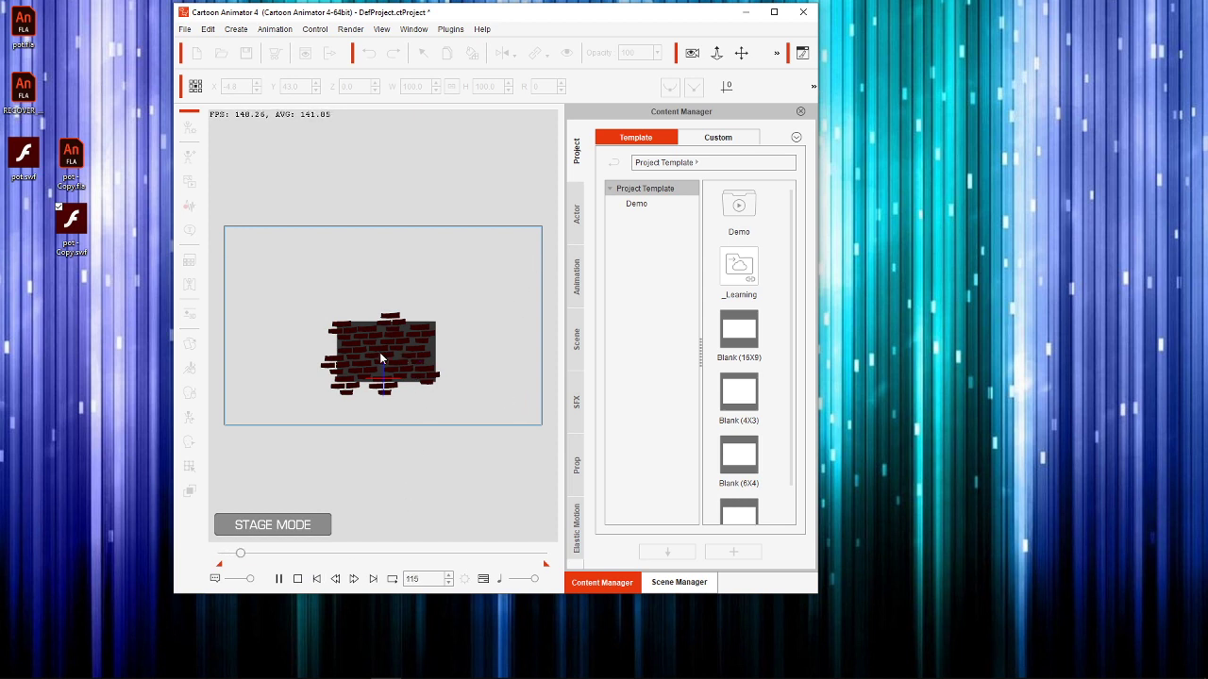
click(298, 579)
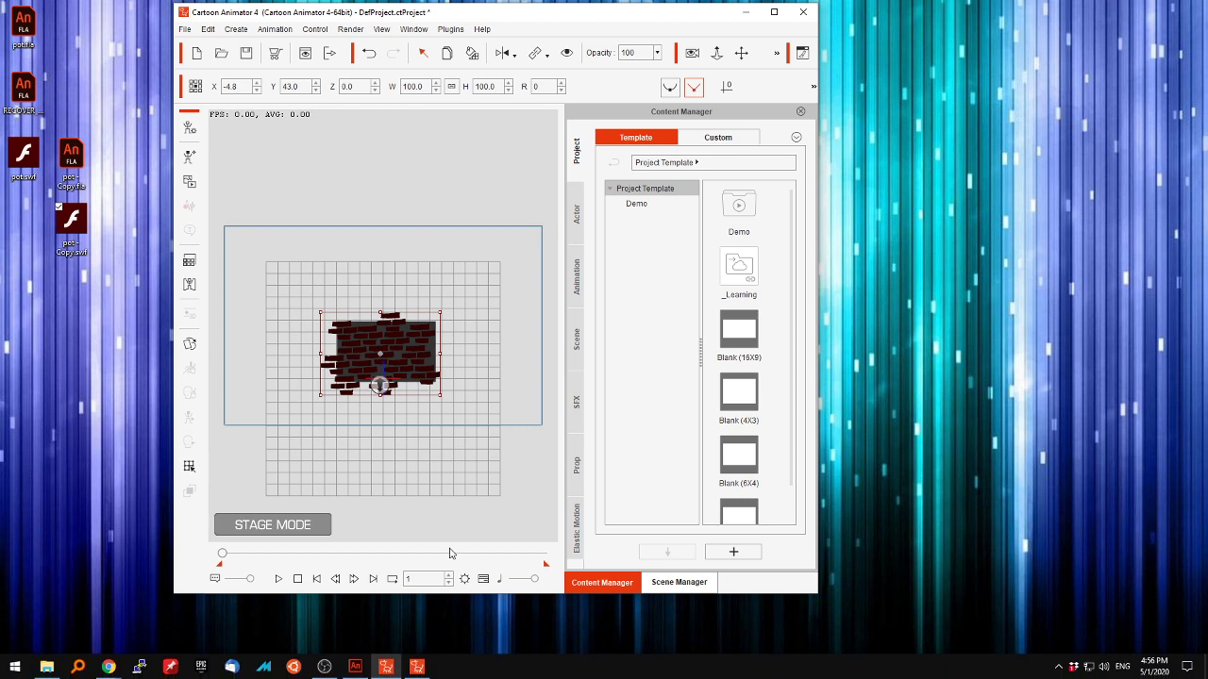
key(Delete)
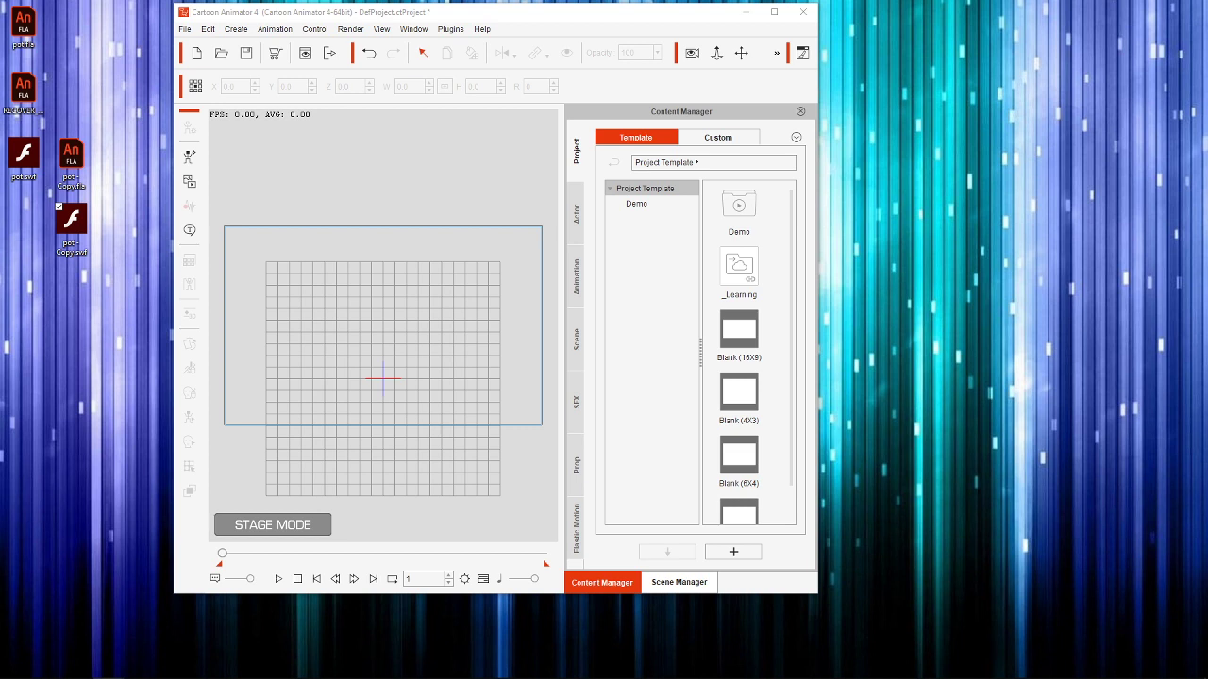
click(454, 383)
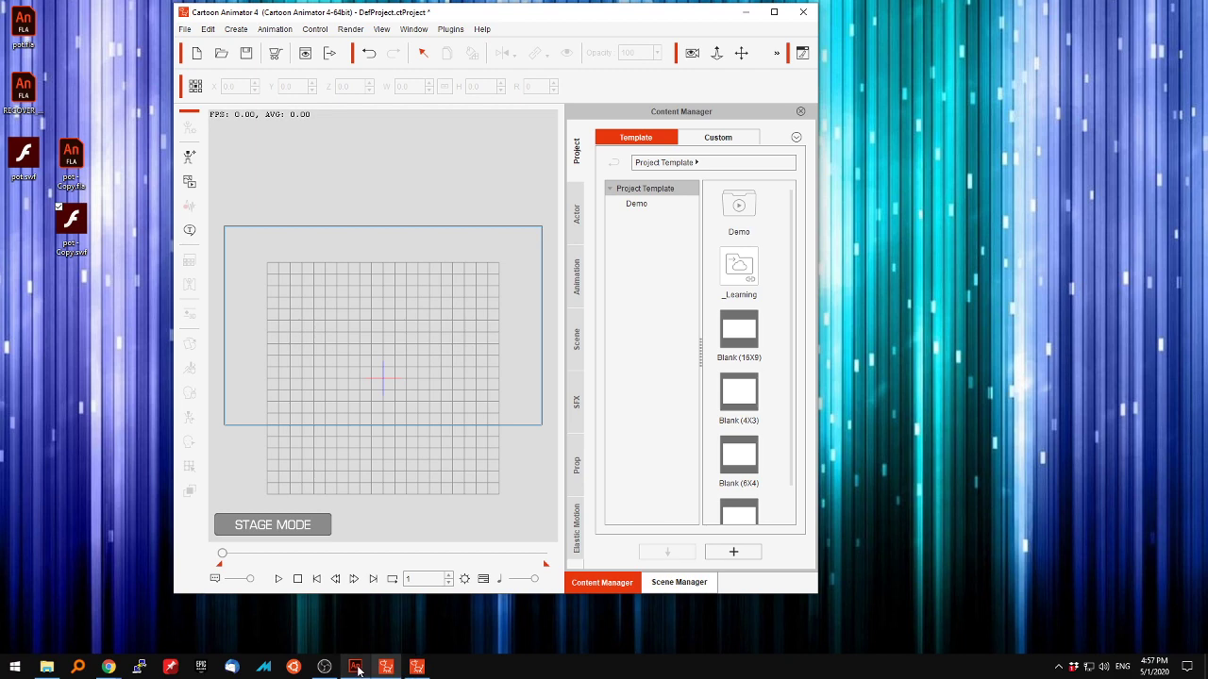
Step: Switch to Animate, unlock the mask layer Layer_14, and hide Layer_13
click(356, 667)
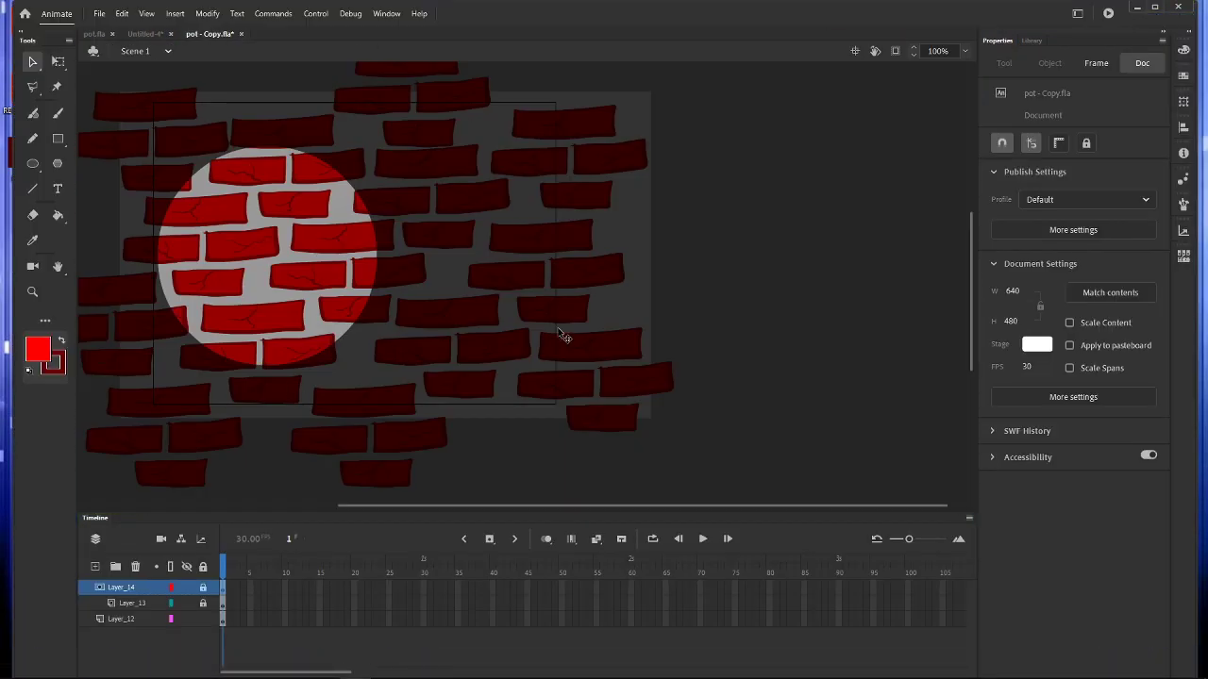
click(202, 587)
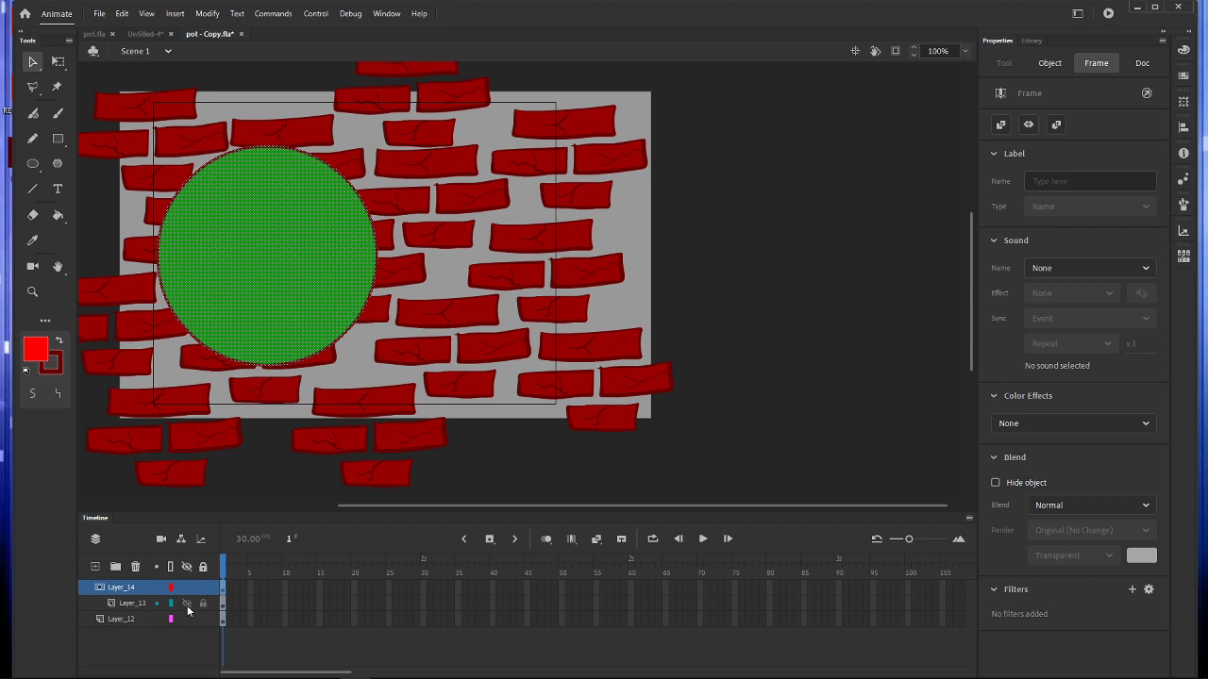
click(187, 604)
Step: Delete the outline stroke around the green circle, keeping its fill
click(376, 312)
click(374, 312)
click(369, 309)
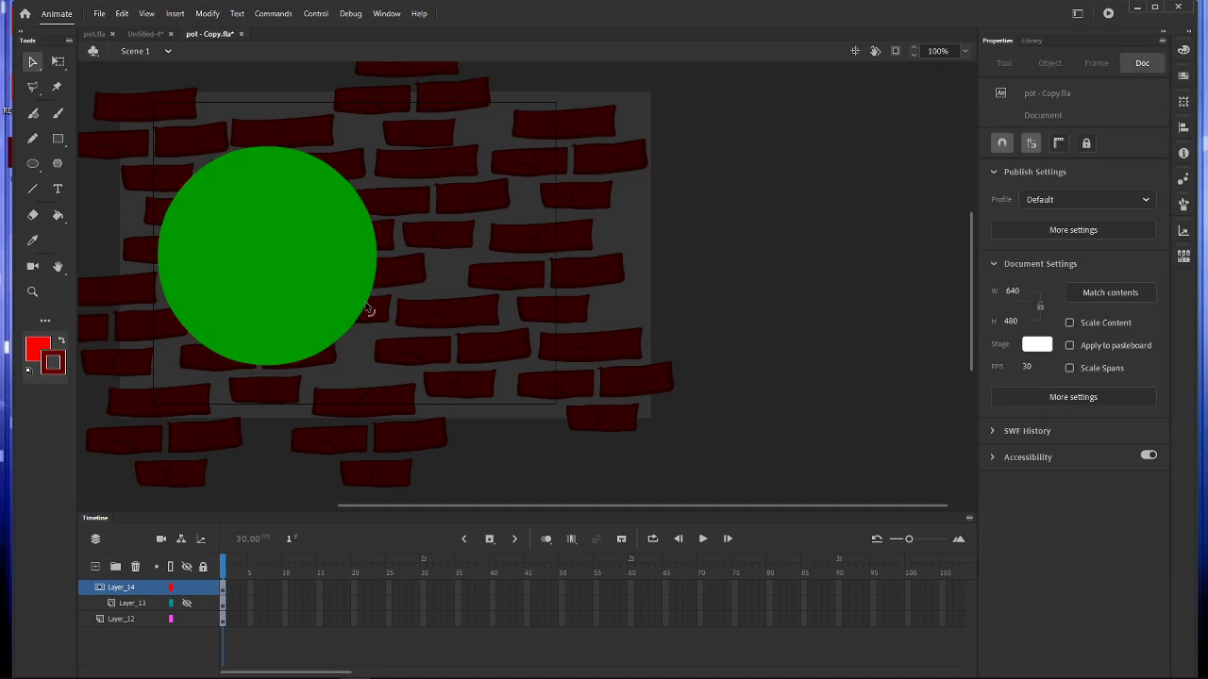
Step: Optimize the curves of the green circle's fill with an optimization strength of 100
click(264, 267)
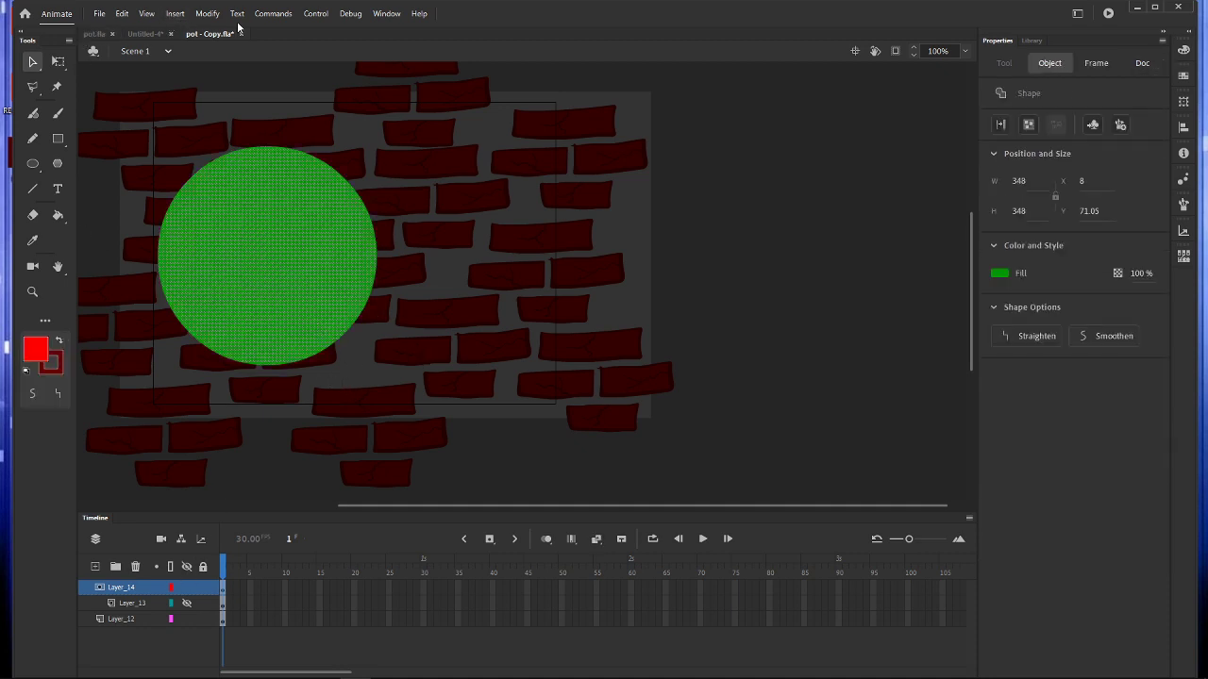
click(207, 13)
mouse_move(264, 123)
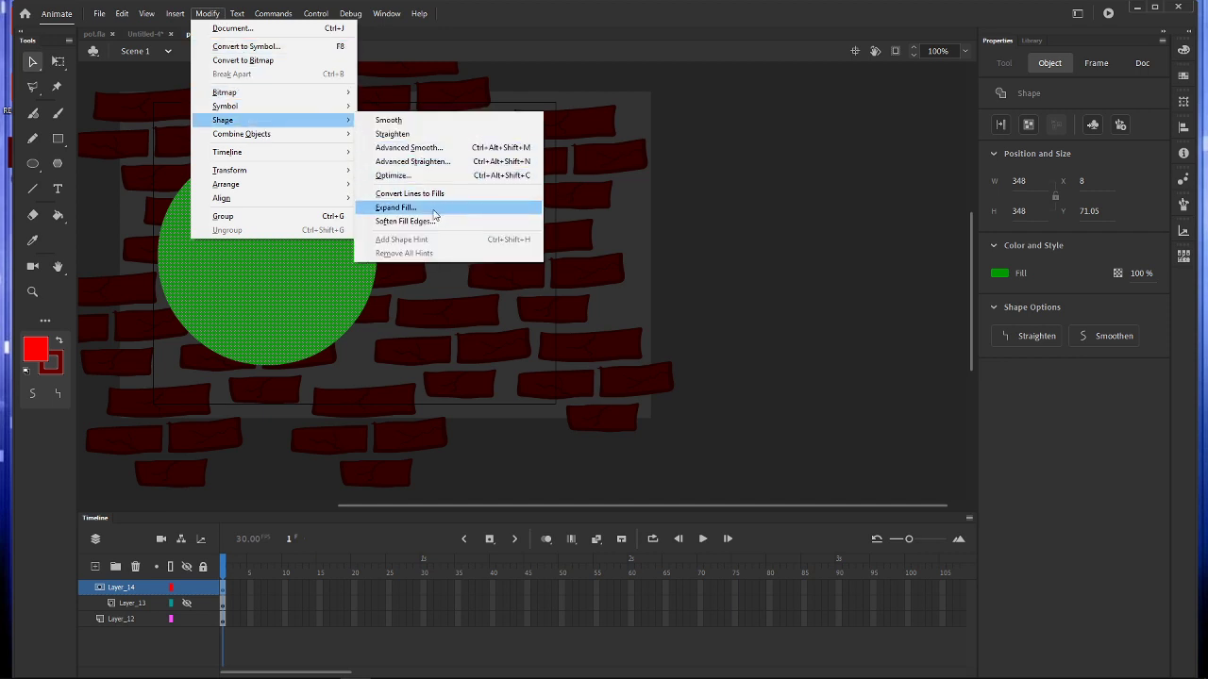
click(408, 177)
click(124, 35)
text(100)
key(Return)
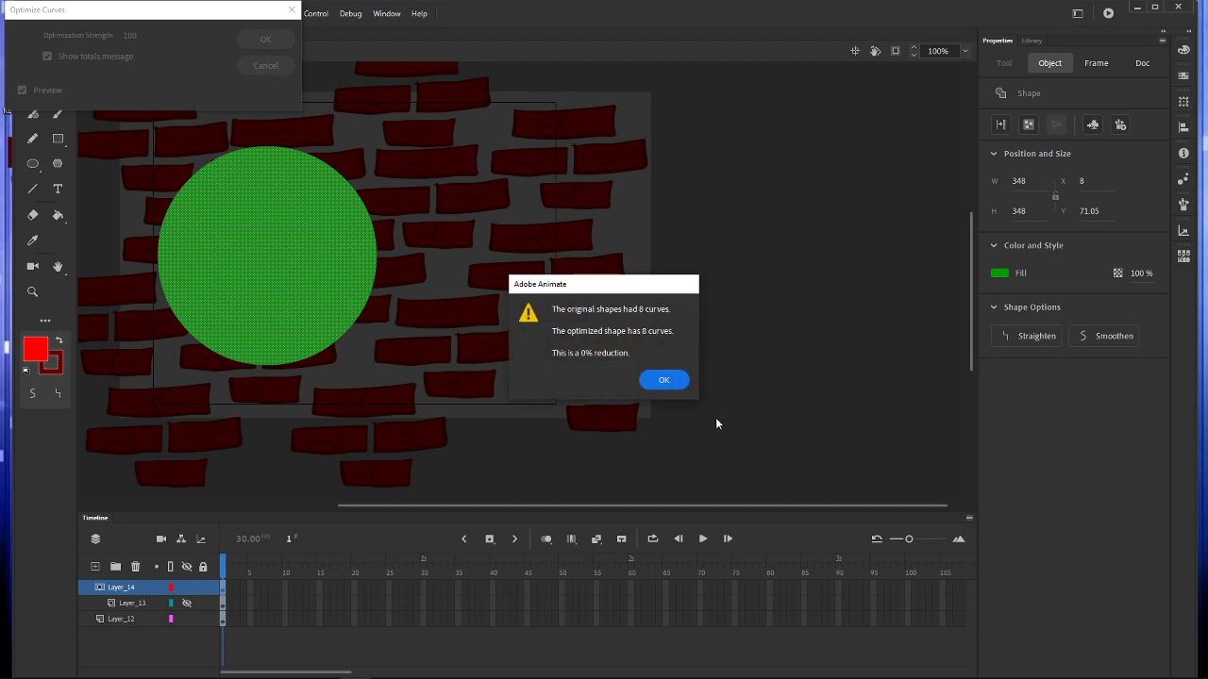
click(664, 380)
click(792, 307)
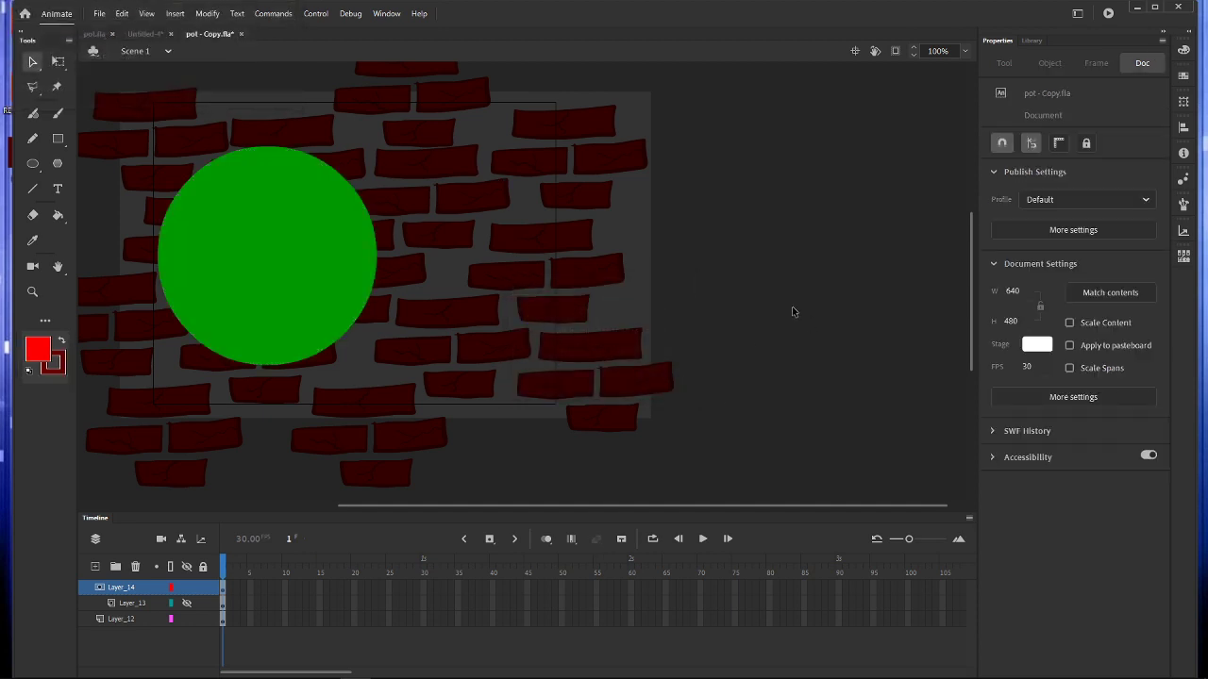
Step: Lock the mask layer Layer_14 and make both Layer_14 and Layer_13 visible again
click(189, 588)
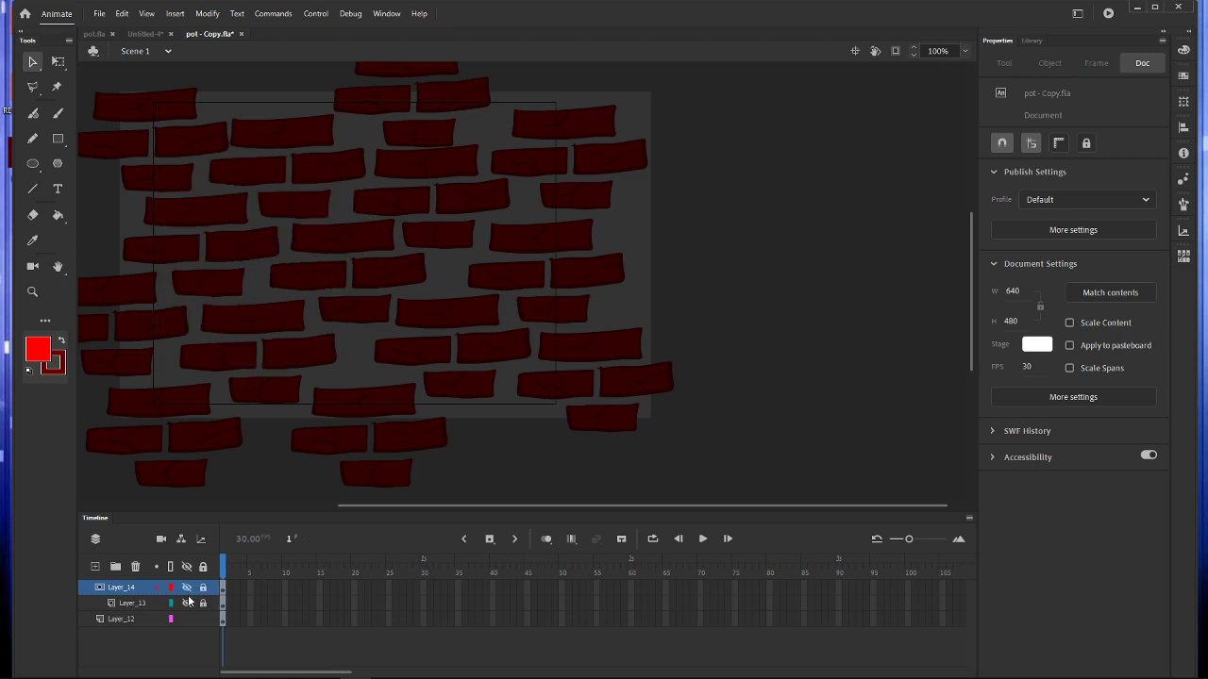
click(186, 604)
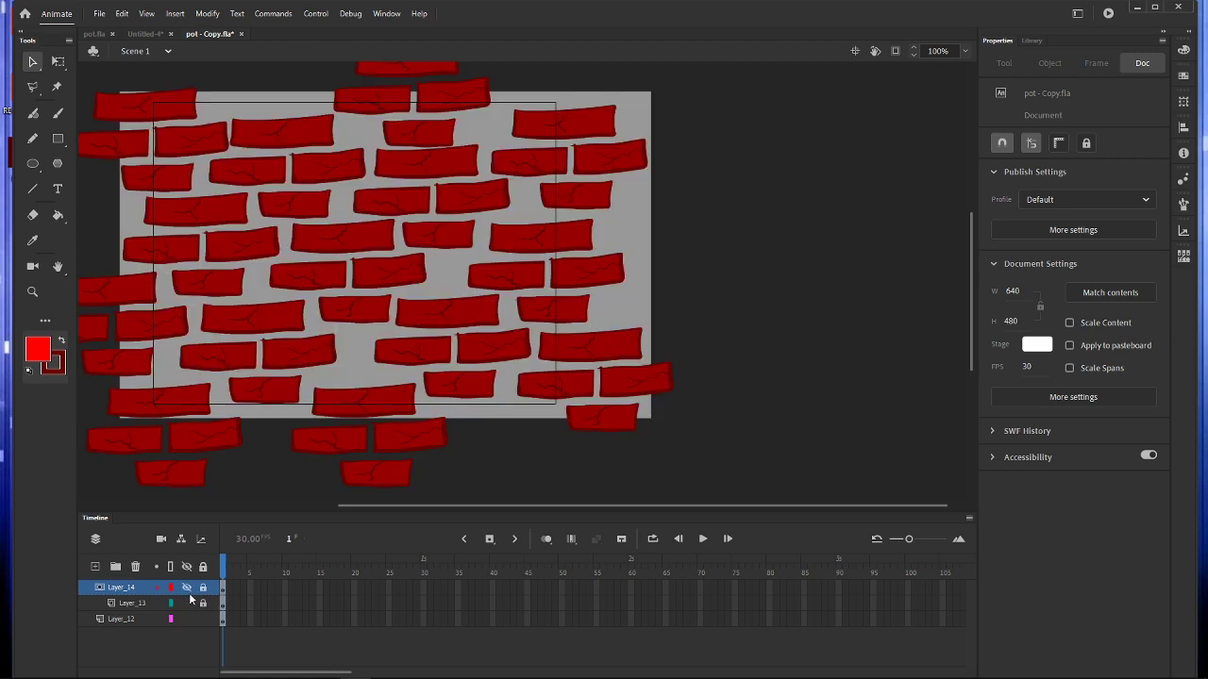
click(189, 588)
click(189, 609)
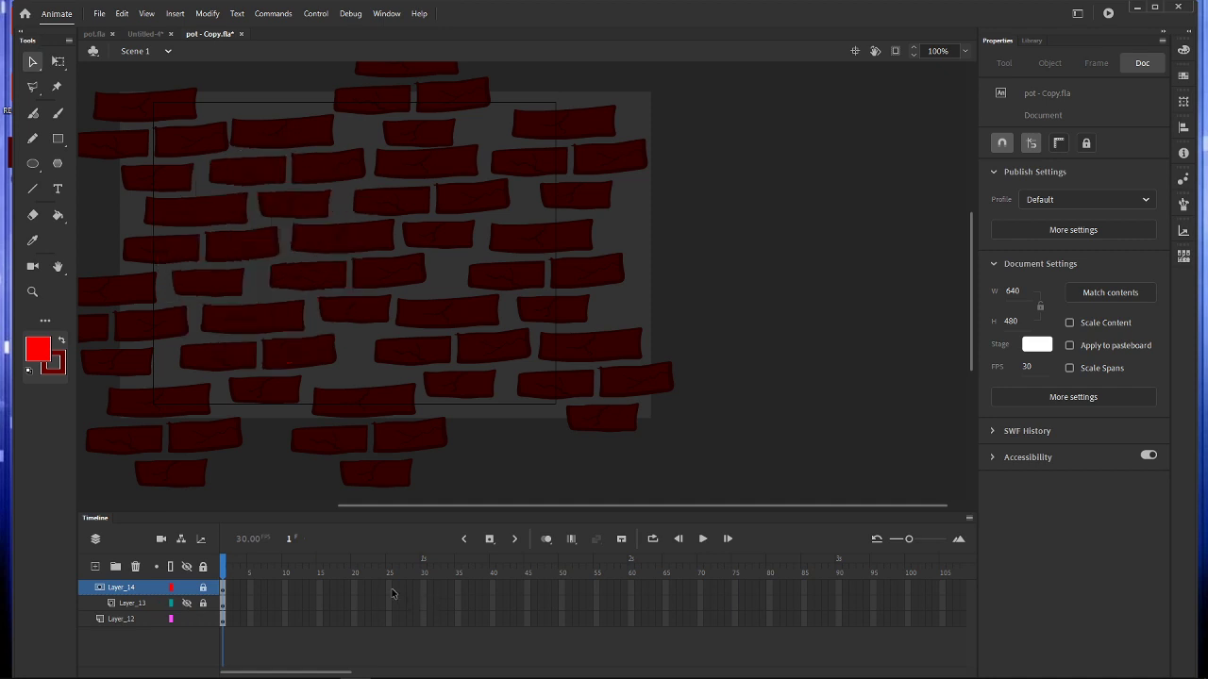
click(189, 605)
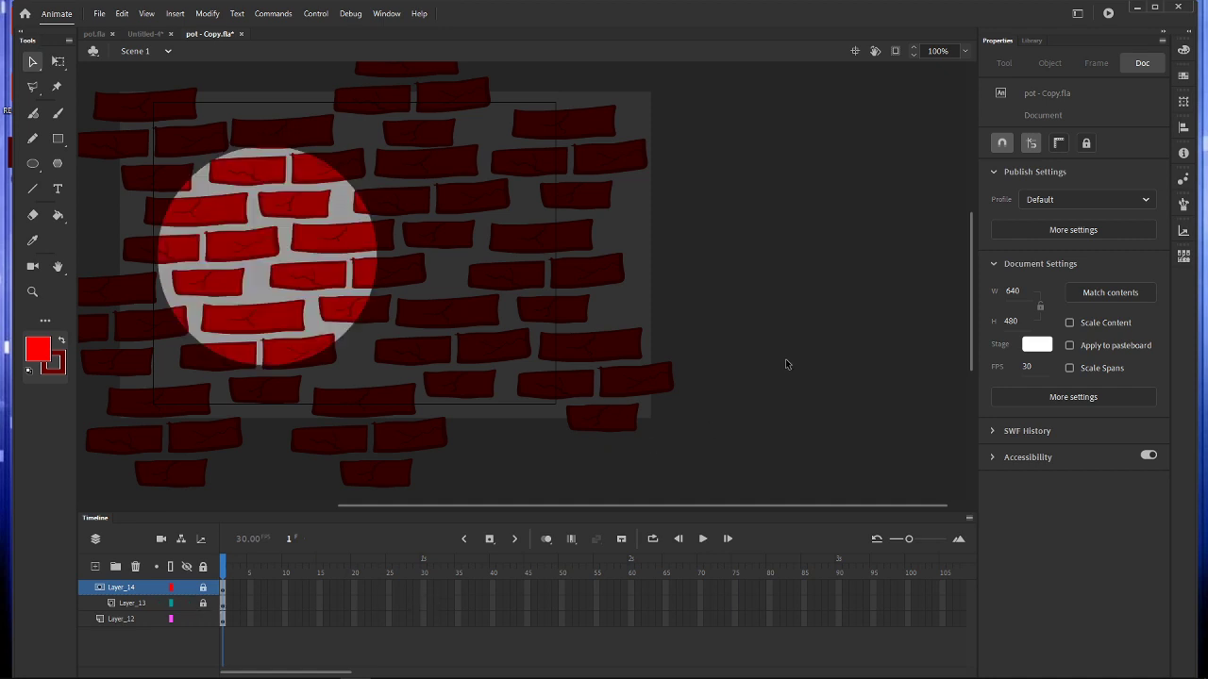
Step: Test the movie to re-export the SWF, try pot - Copy.swf on the Cartoon Animator stage, and delete it there
key(ctrl+Return)
click(788, 179)
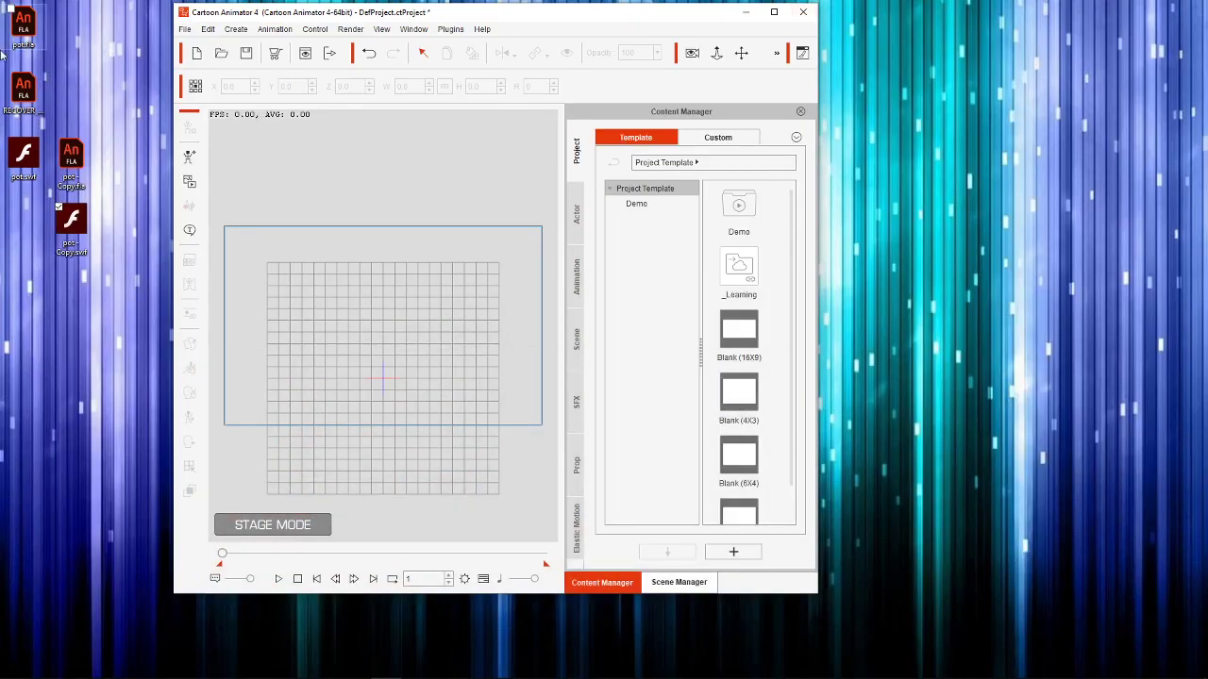
drag(71, 227, 415, 342)
key(Delete)
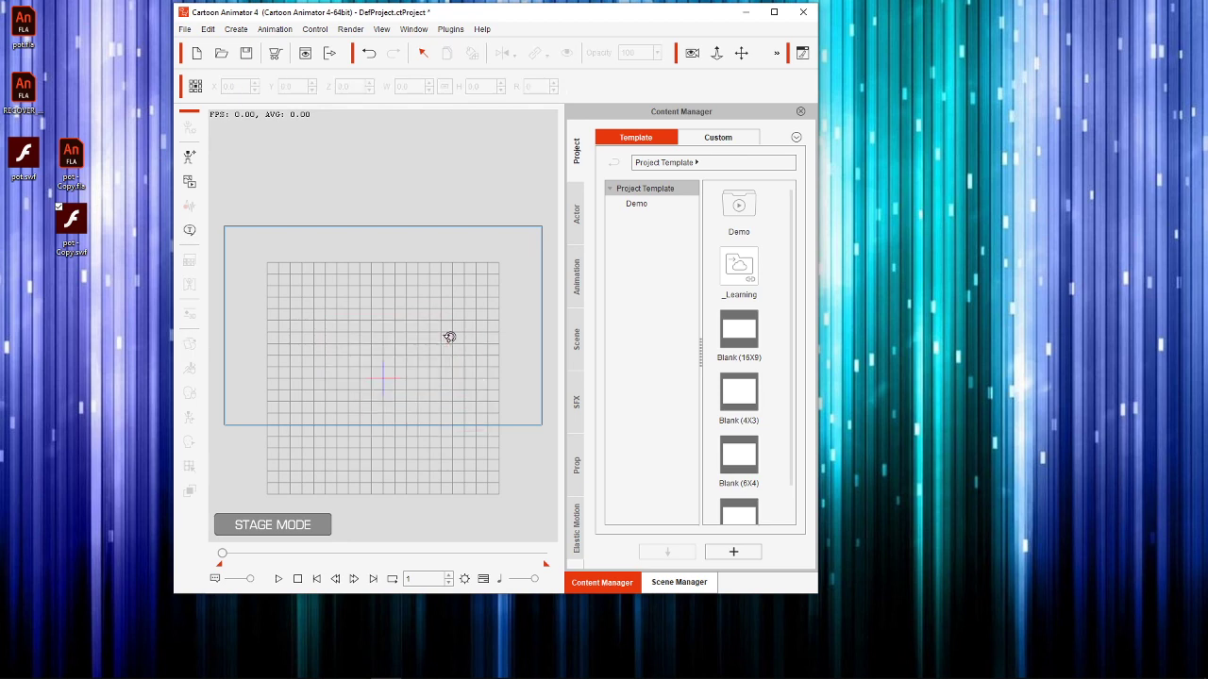
Step: Switch to Animate and review the New Document settings for Character Animation, closing them without creating a document
click(363, 672)
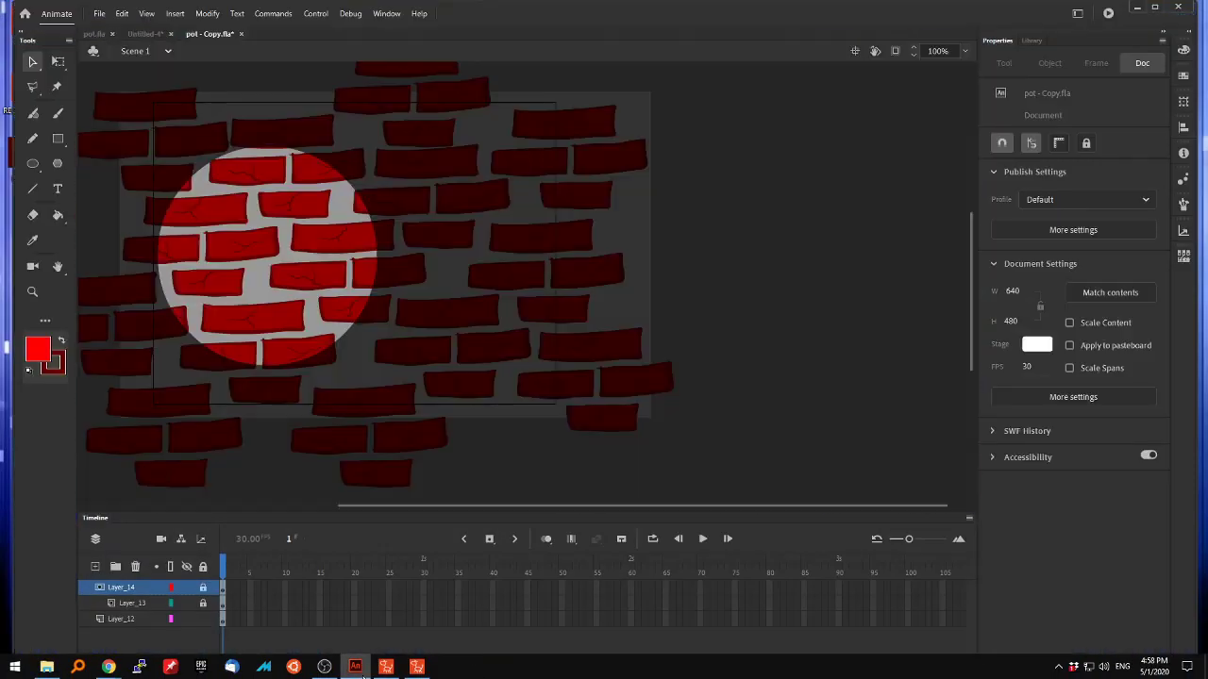
click(117, 14)
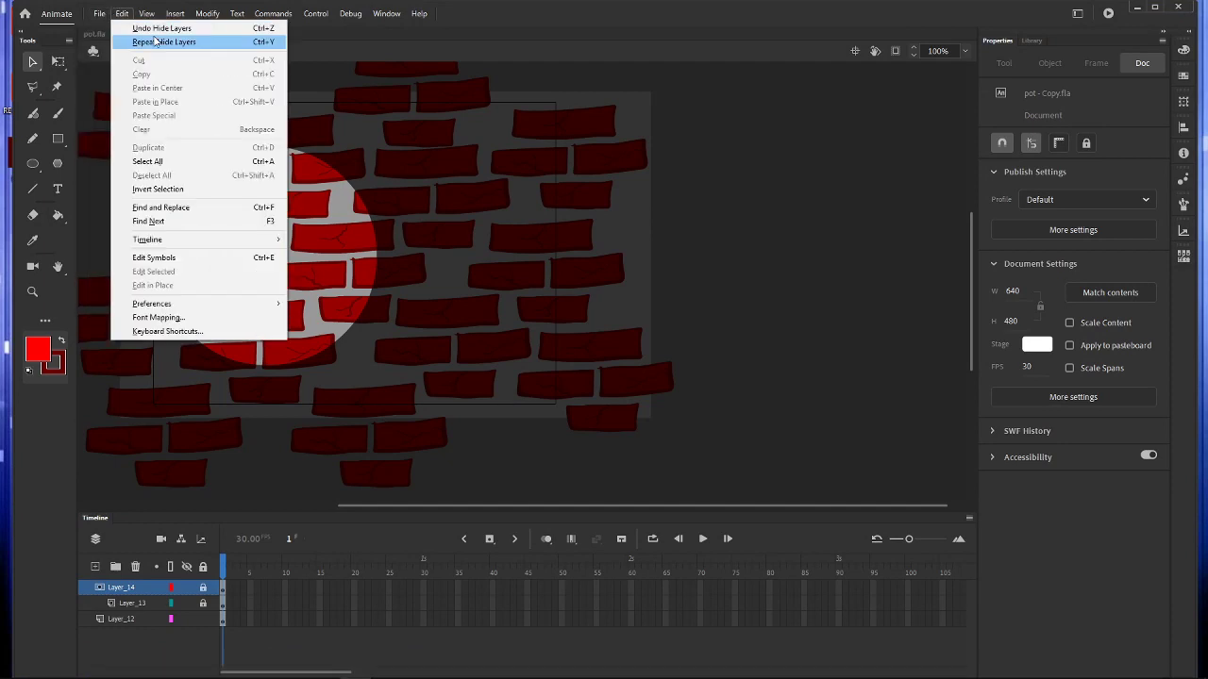
click(213, 58)
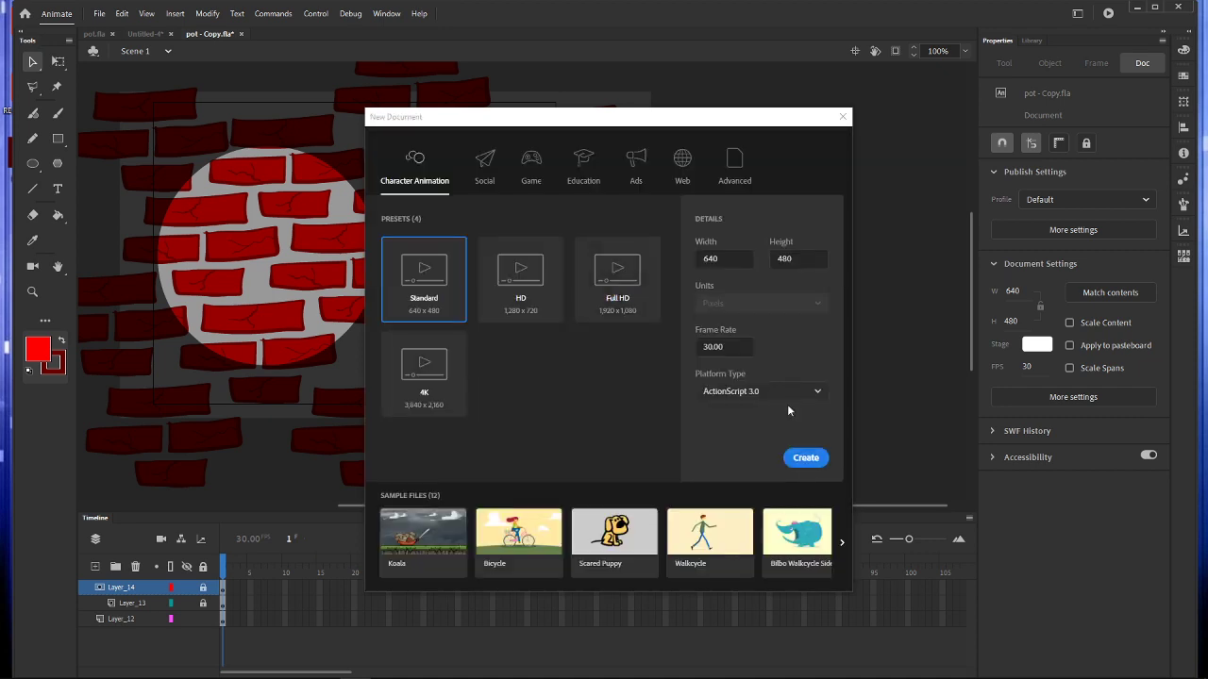
click(842, 116)
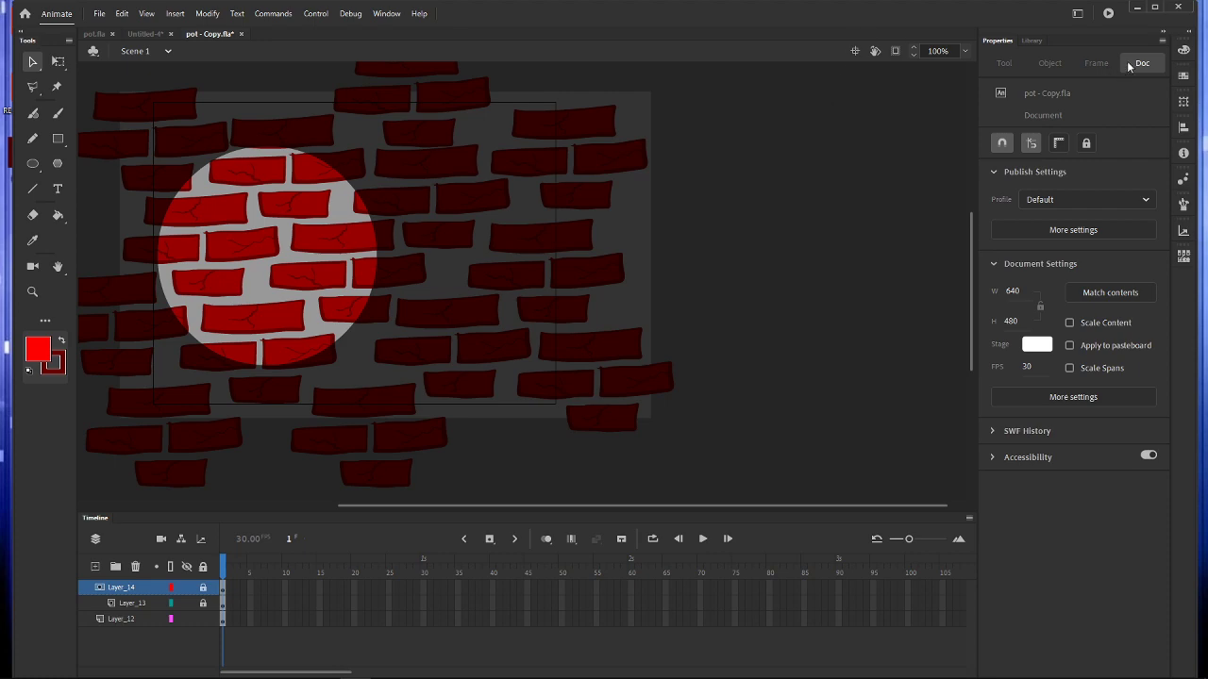
Step: Cut the frames of all three layers and delete Layer_14 and Layer_13, keeping only Layer_12
drag(483, 5, 634, 25)
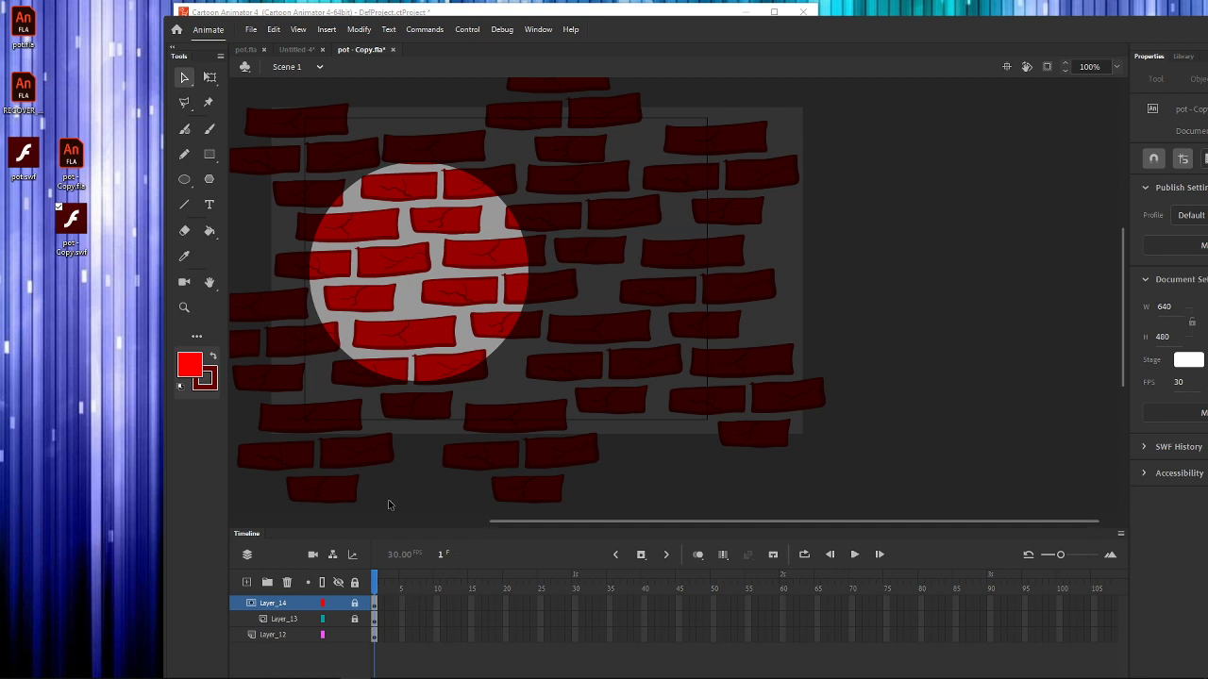
right_click(375, 635)
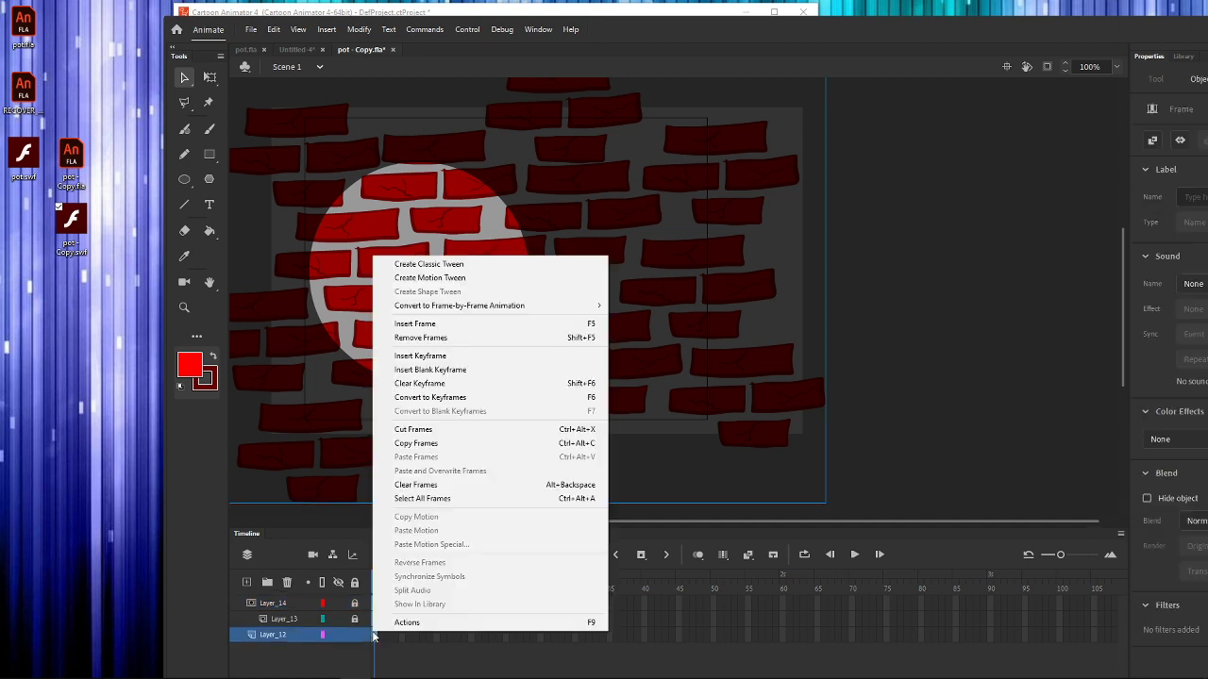
click(415, 429)
click(272, 604)
click(287, 582)
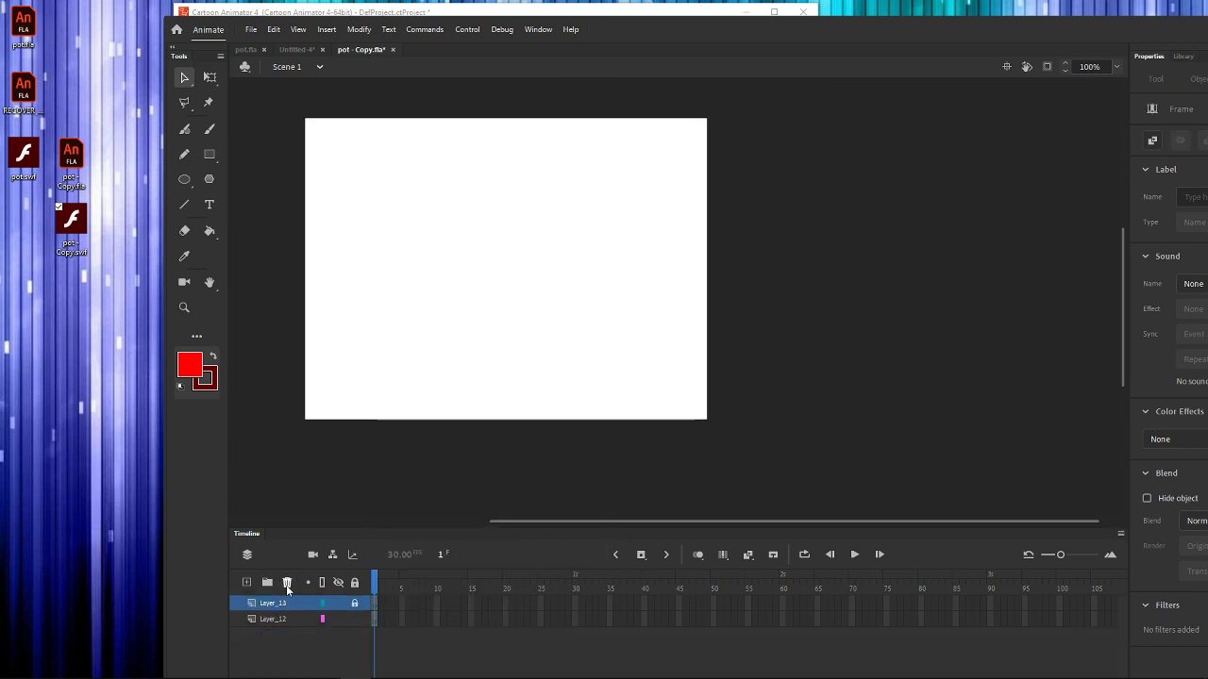
click(287, 584)
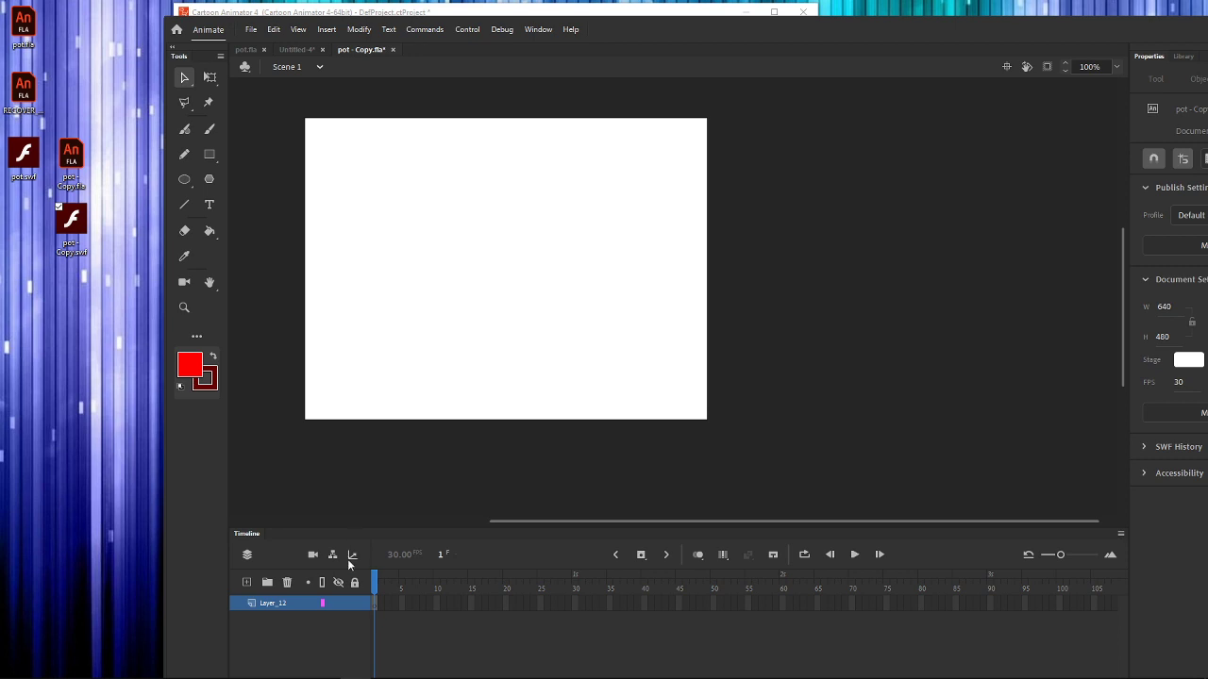
Step: Draw a red circle about 106 px wide on the stage and convert it to a Movie Clip symbol
click(185, 179)
drag(443, 234, 510, 301)
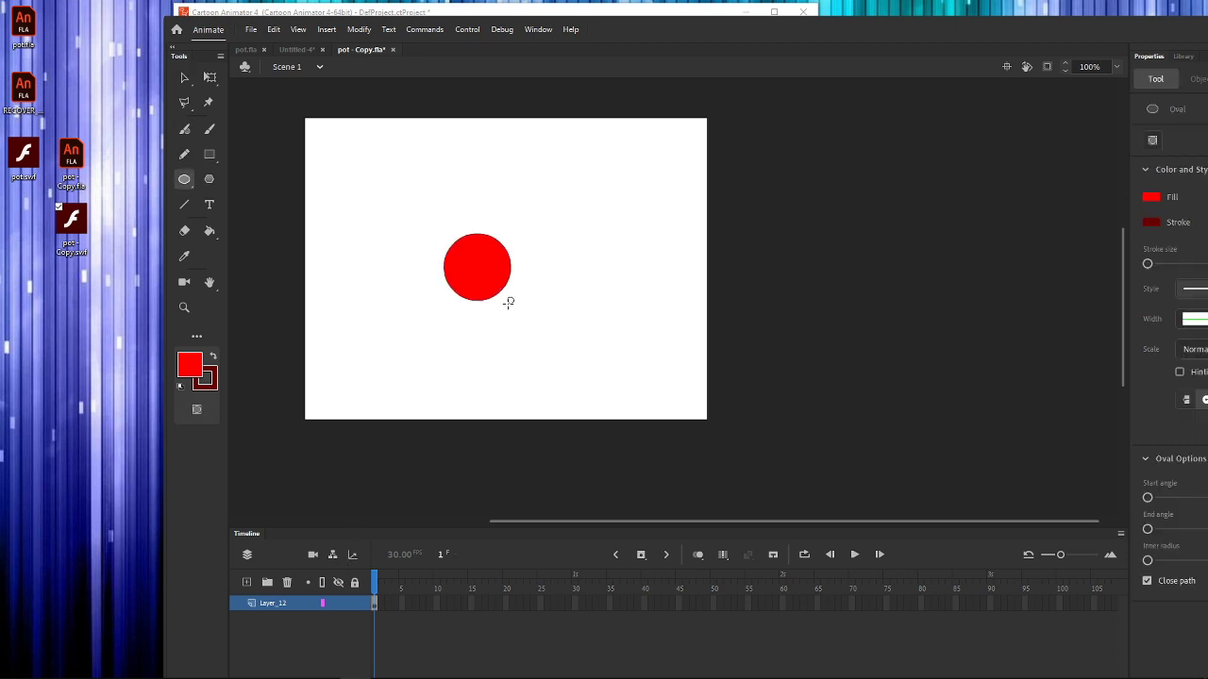
click(185, 79)
drag(549, 224, 434, 344)
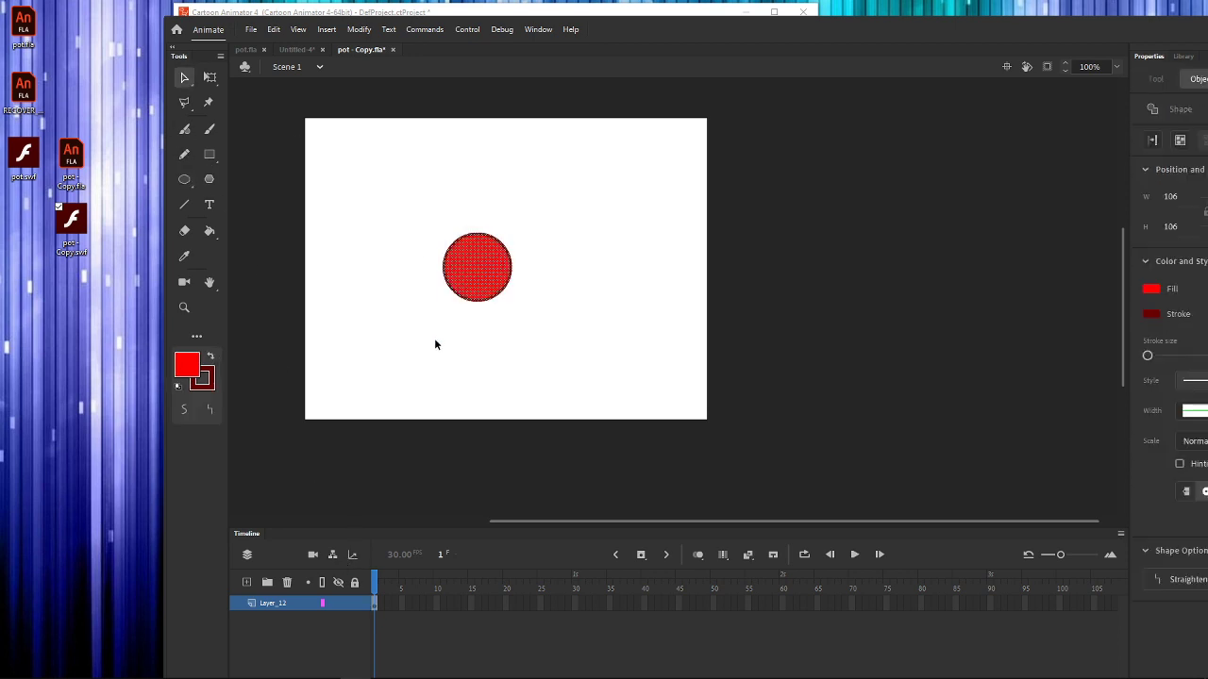
key(F8)
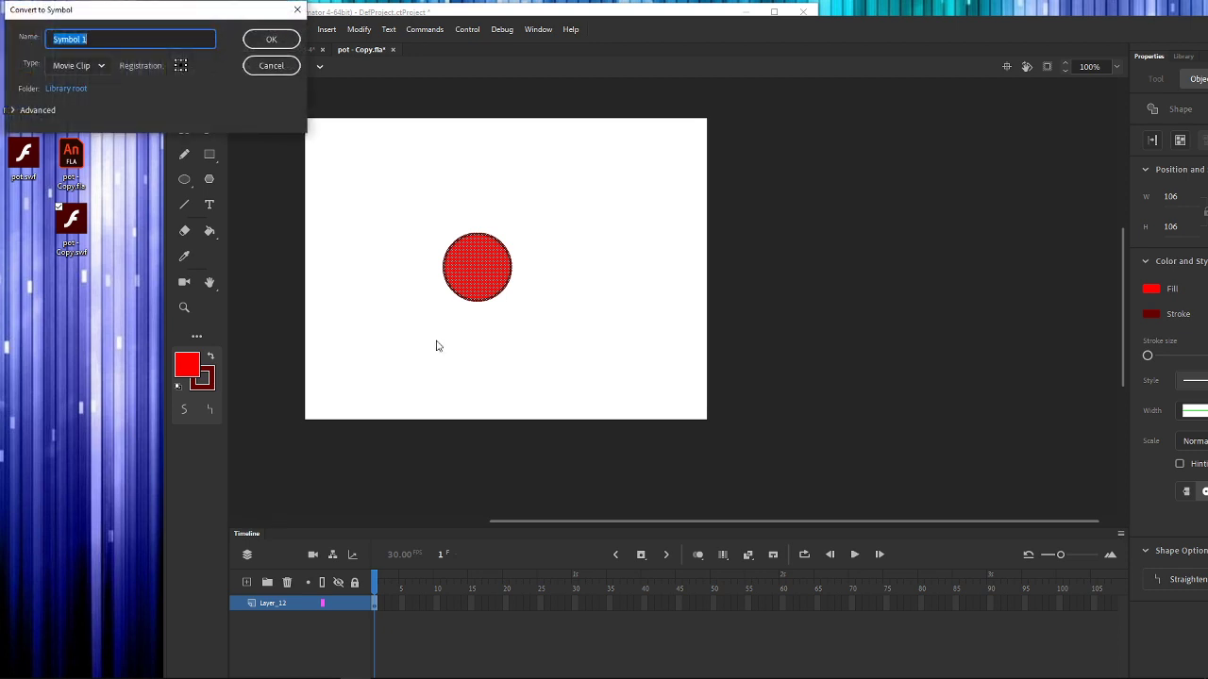
key(Return)
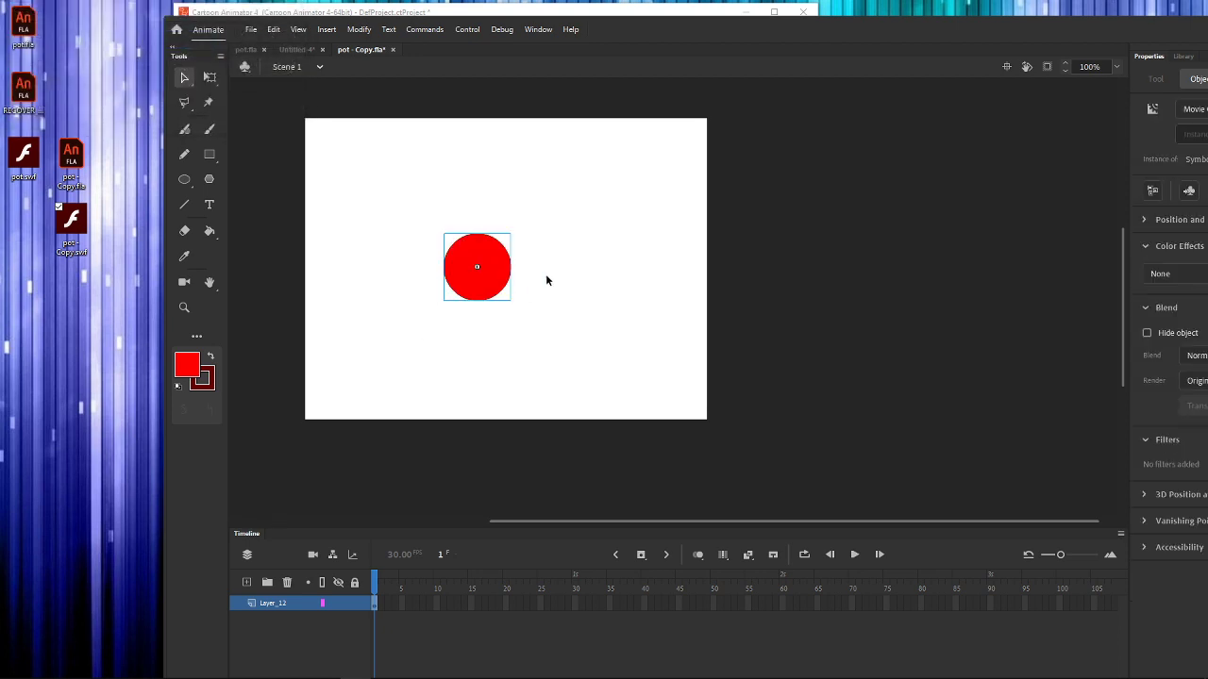
Step: Paste the cut frames inside the new symbol and turn the green circle's Layer_1 into a mask
double_click(479, 271)
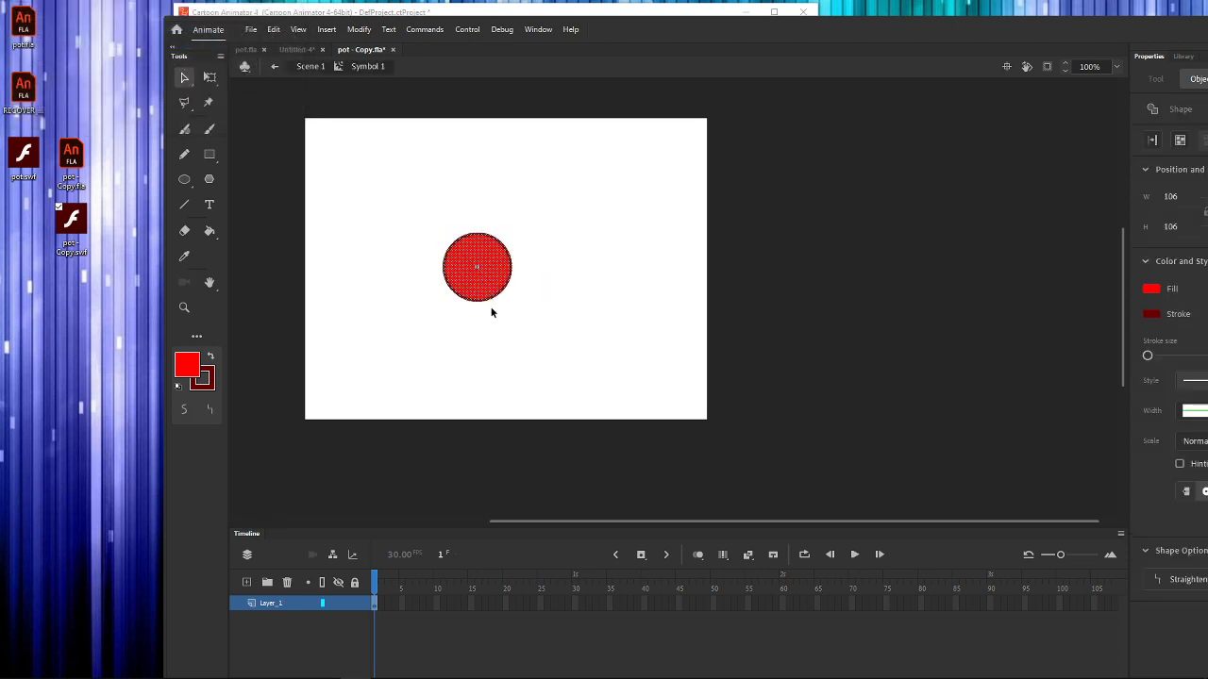
right_click(376, 604)
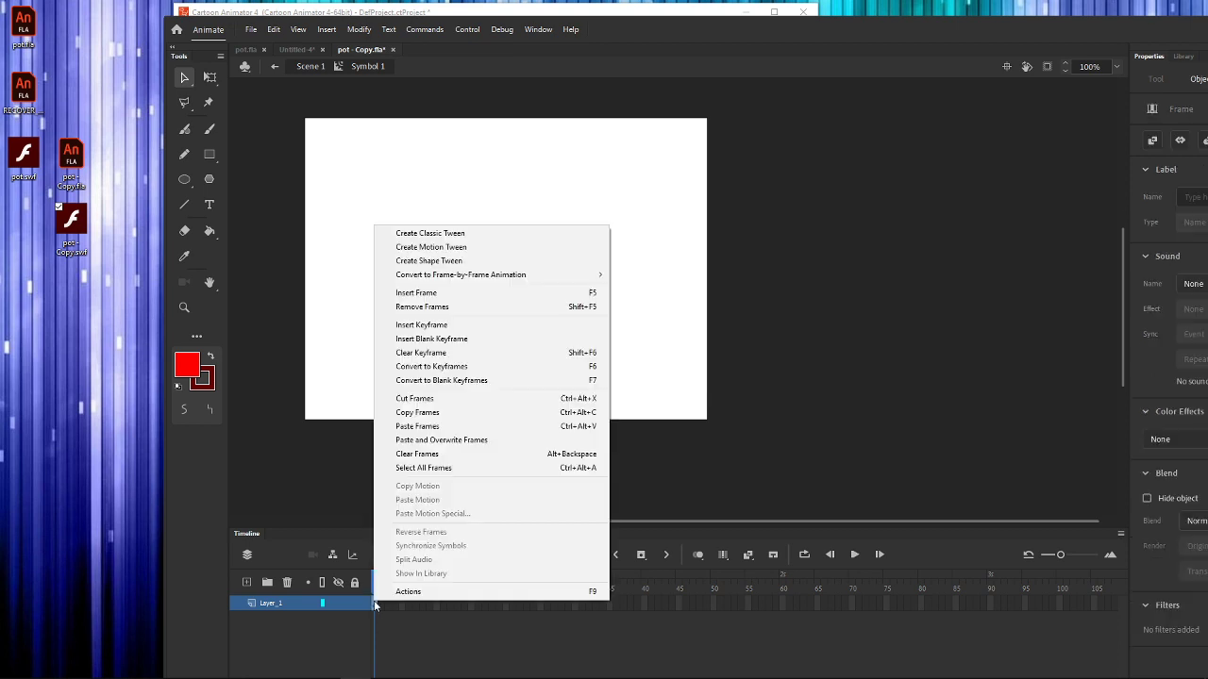
click(431, 427)
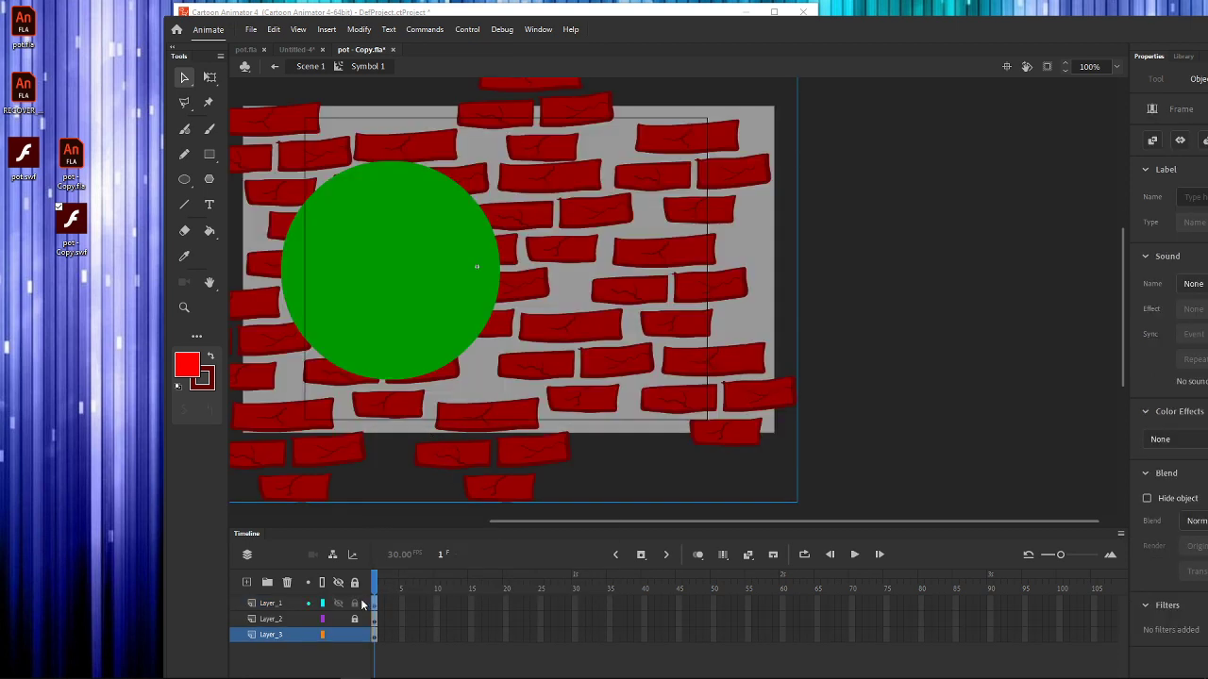
right_click(283, 606)
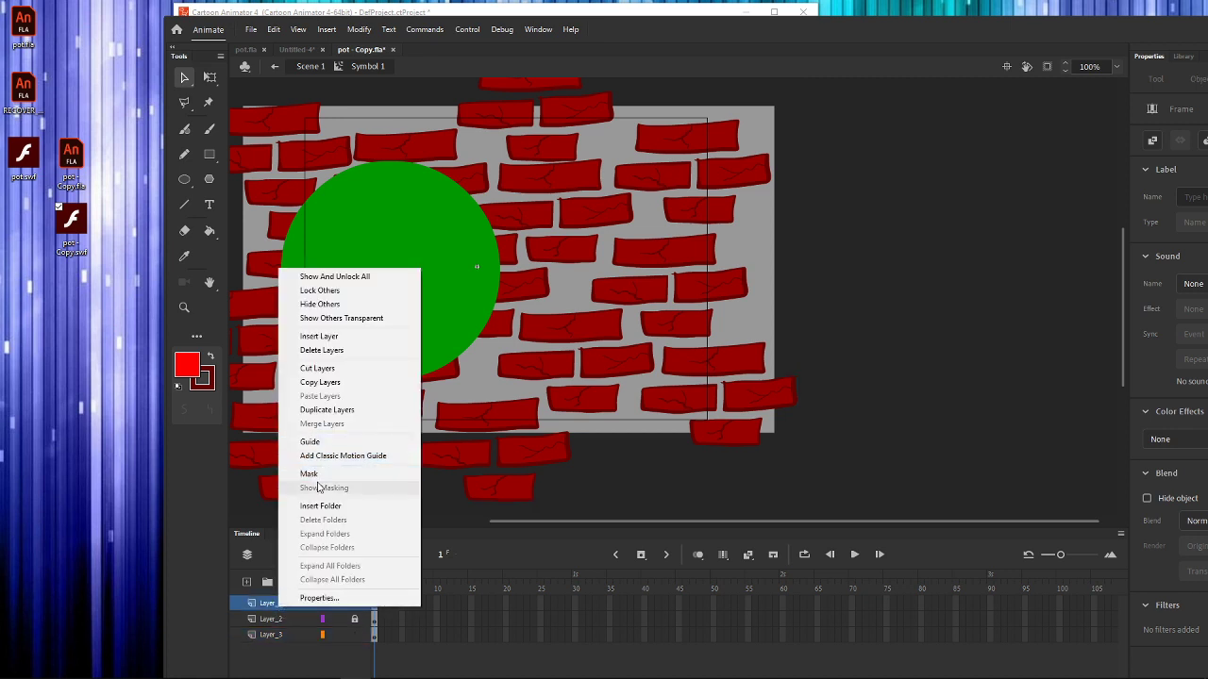
click(319, 477)
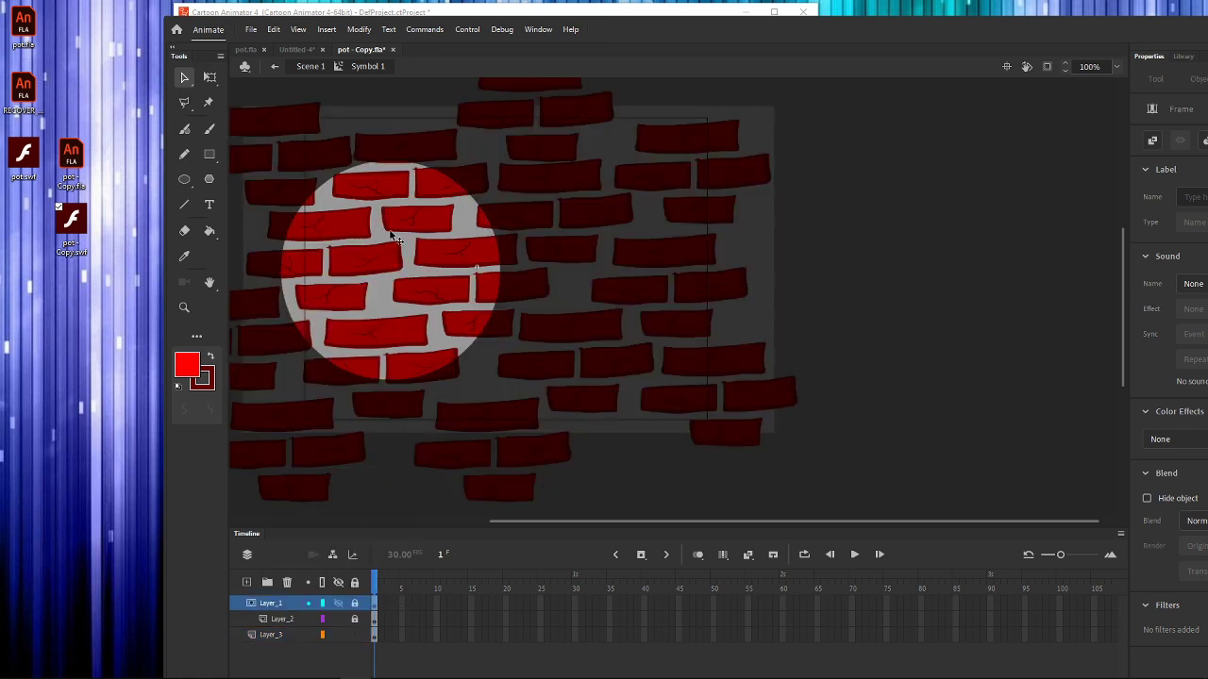
Step: Shift the masked brick-wall symbol down and to the right in Scene 1 and test the movie, closing the preview
click(311, 66)
drag(587, 340, 721, 392)
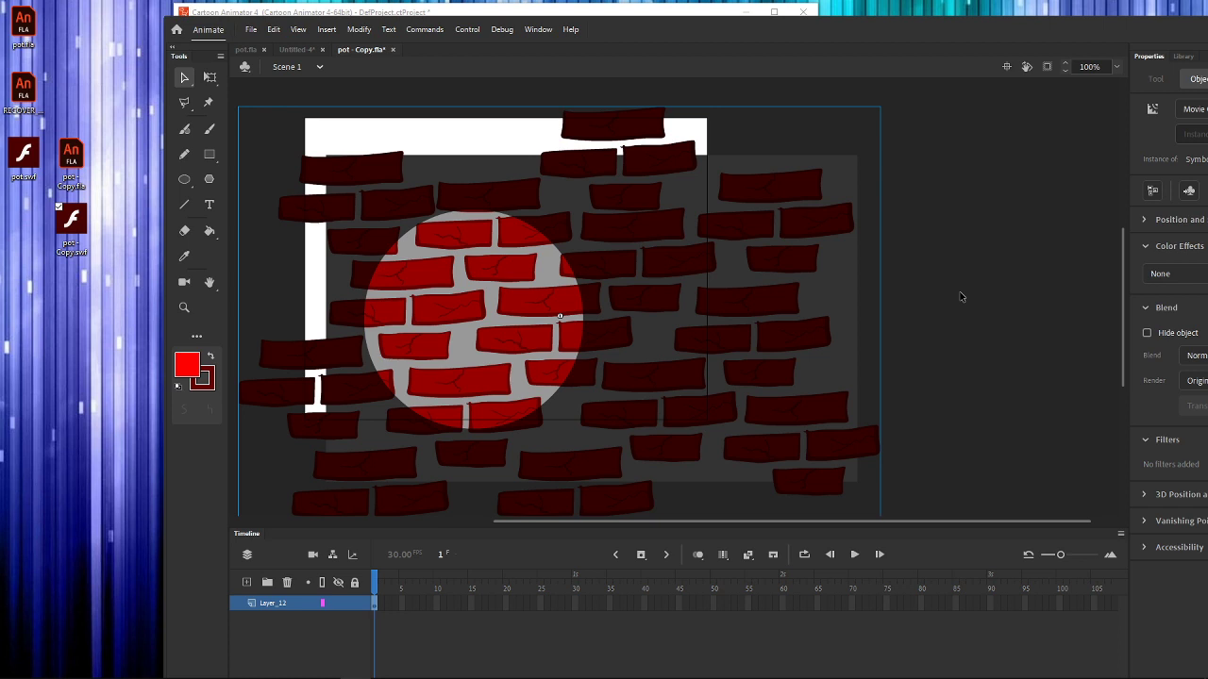
key(ctrl+Return)
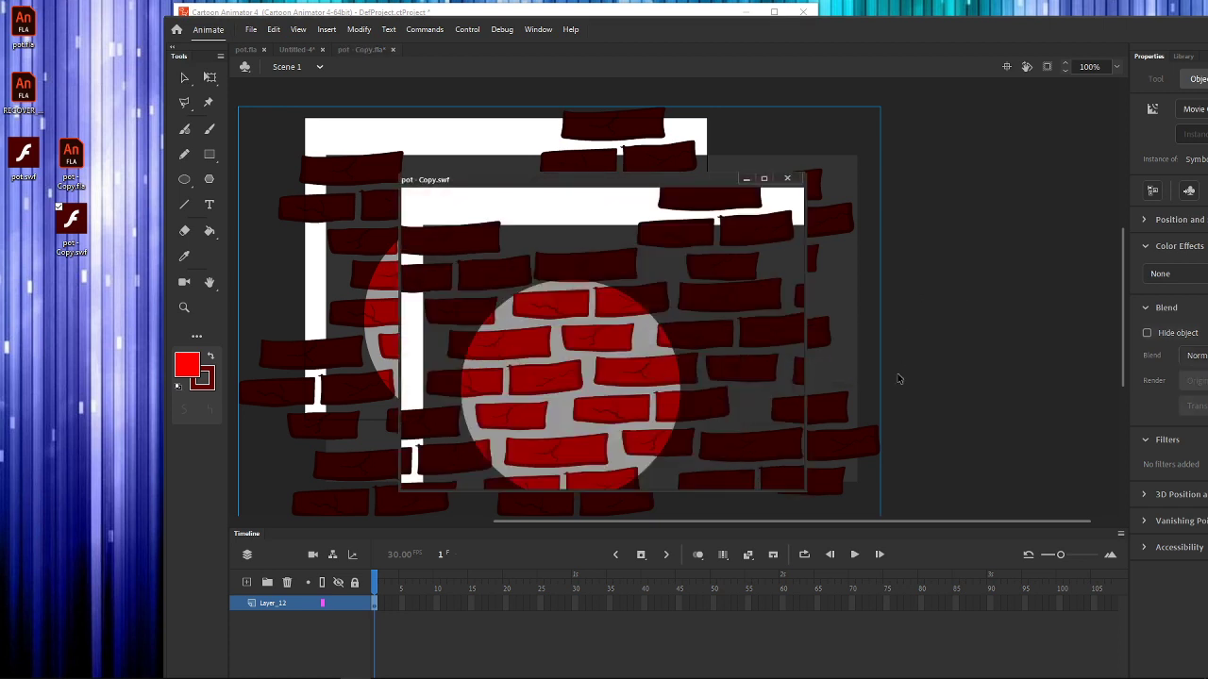
click(787, 178)
Step: Try pot - Copy.swf on the Cartoon Animator stage, remove it from the project, and delete the SWF from the desktop
drag(558, 28, 899, 427)
drag(93, 229, 386, 378)
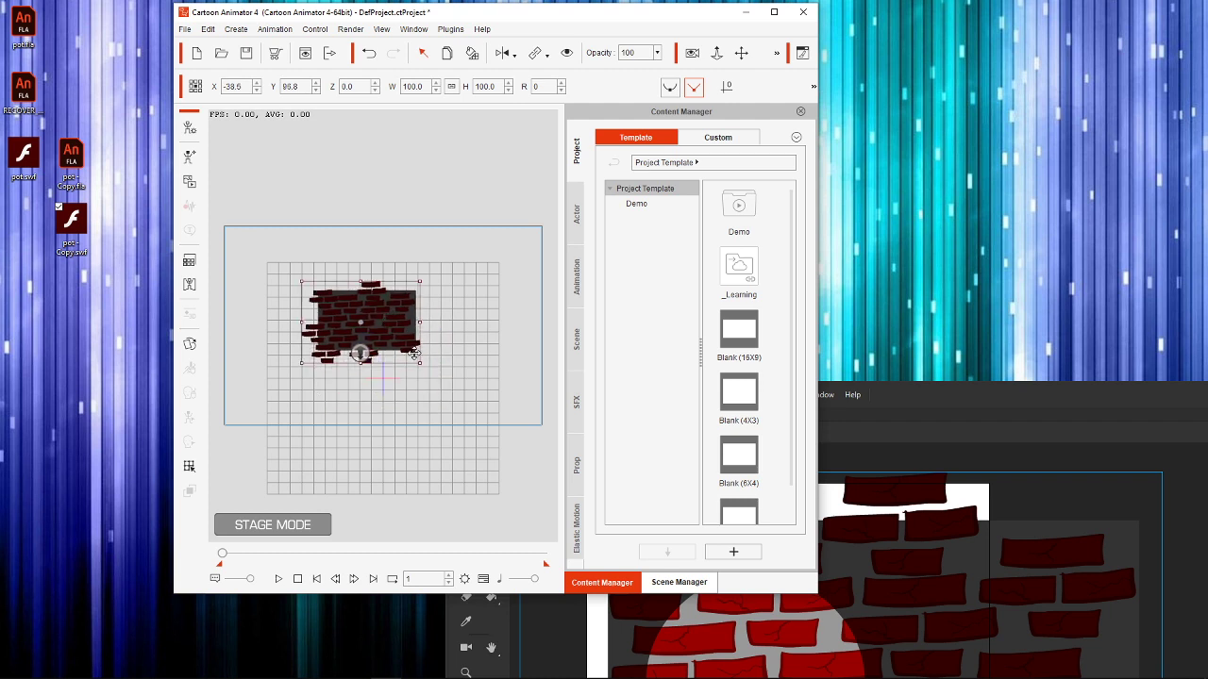
key(Delete)
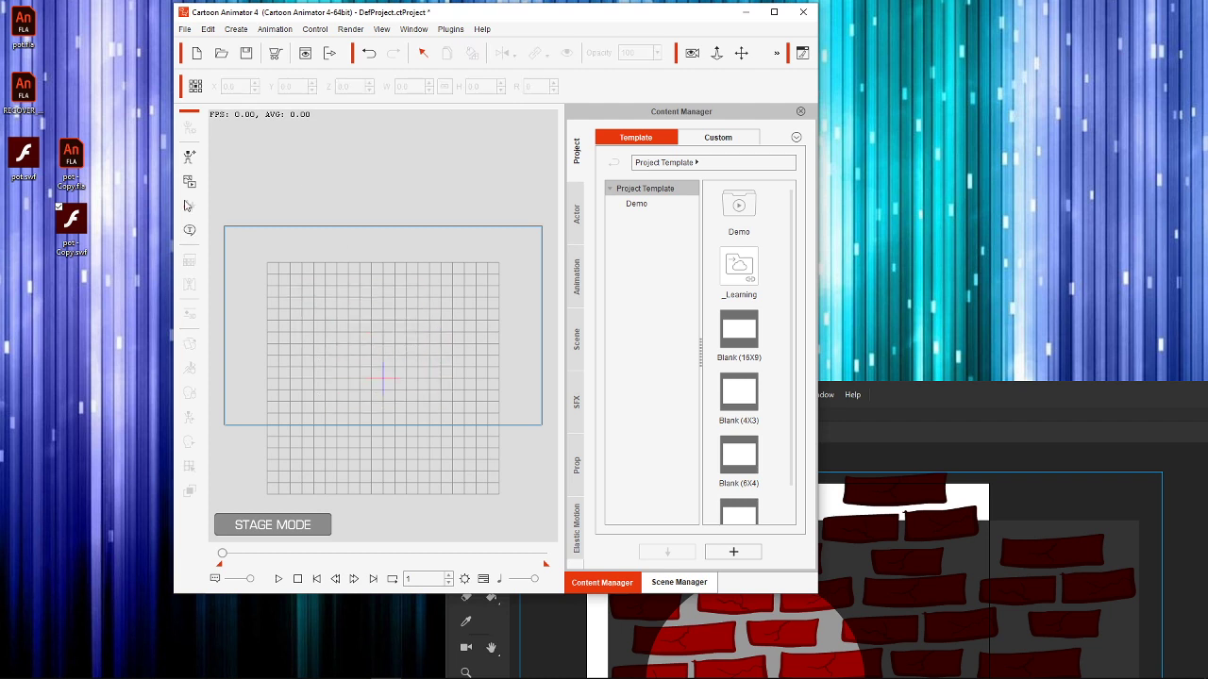
click(73, 221)
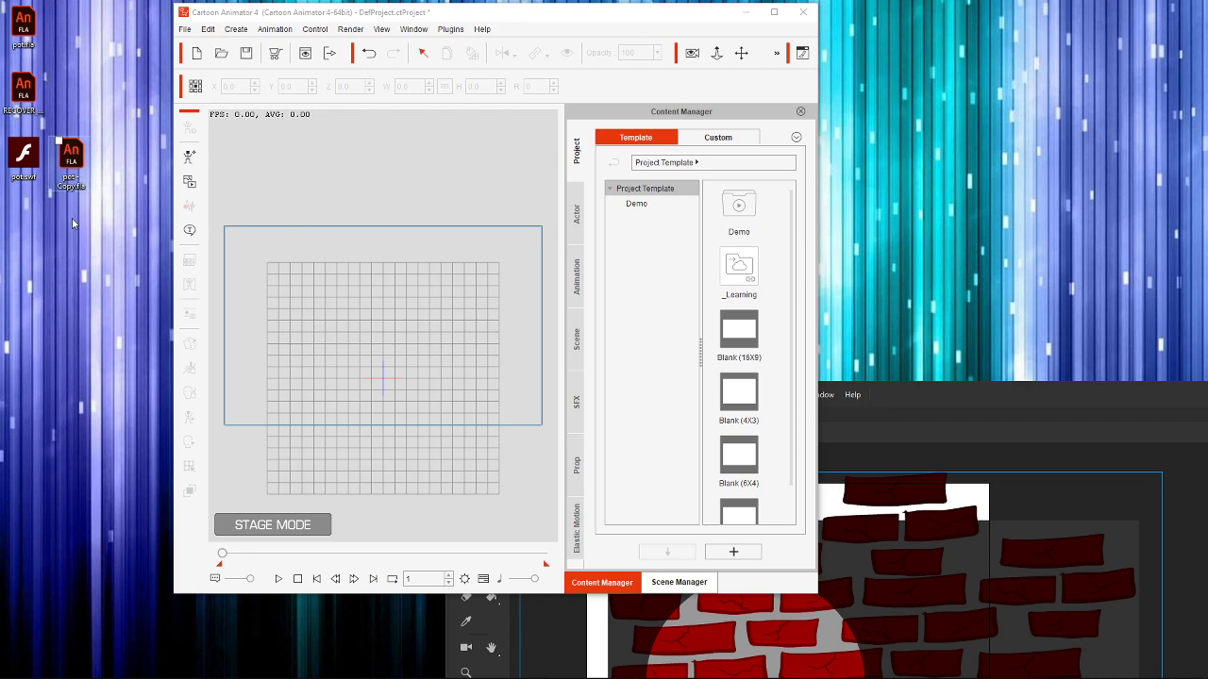
Step: Switch to Animate, delete the brick-wall symbol from the stage, and undo the deletion
drag(983, 391, 797, 46)
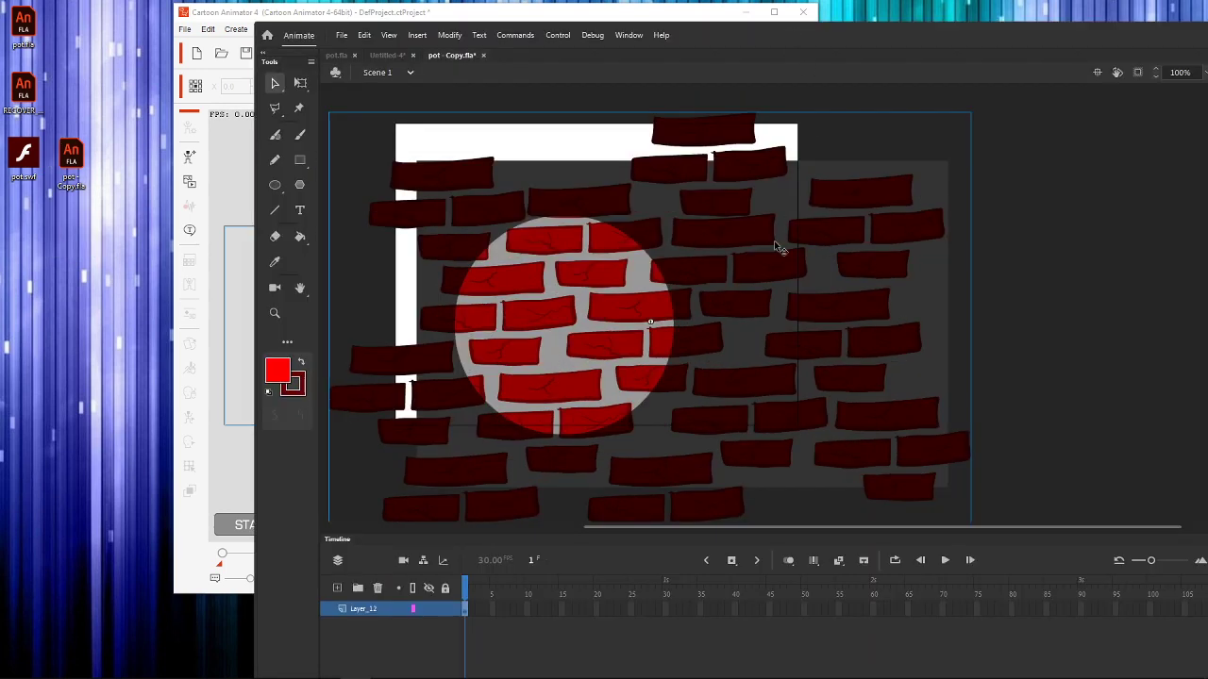
key(Delete)
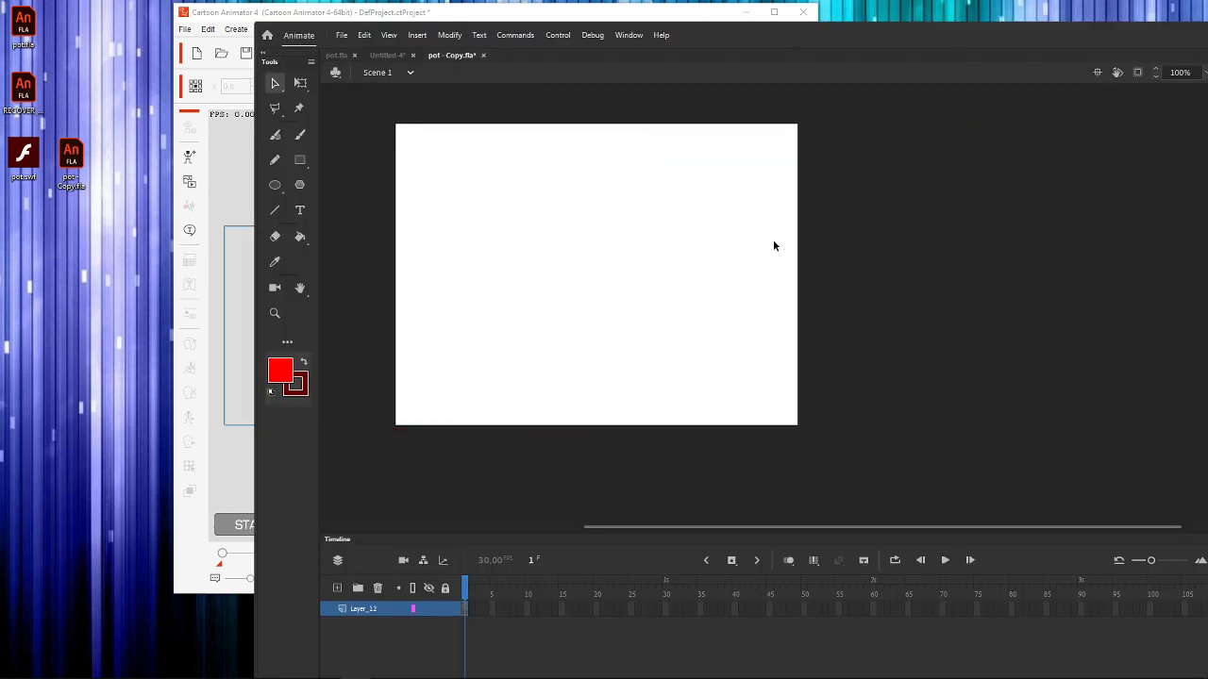
key(ctrl+z)
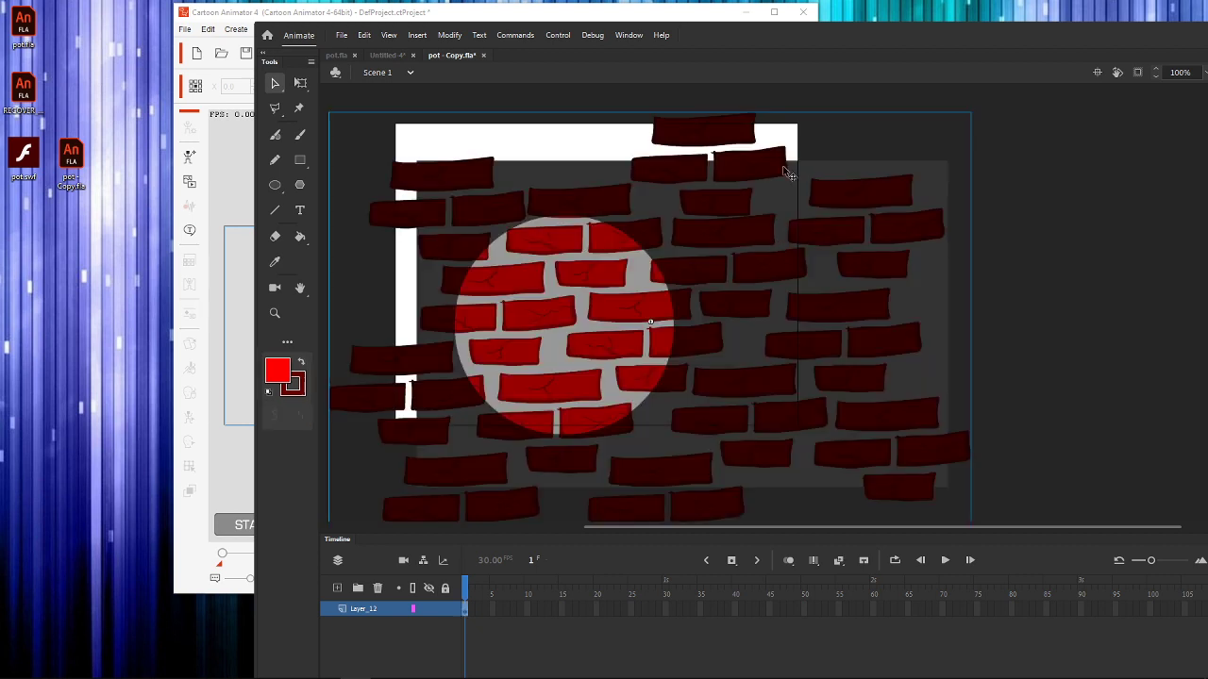
Step: Undo the brick-wall symbol's last move in Scene 1 and test the movie, closing the preview
key(ctrl+z)
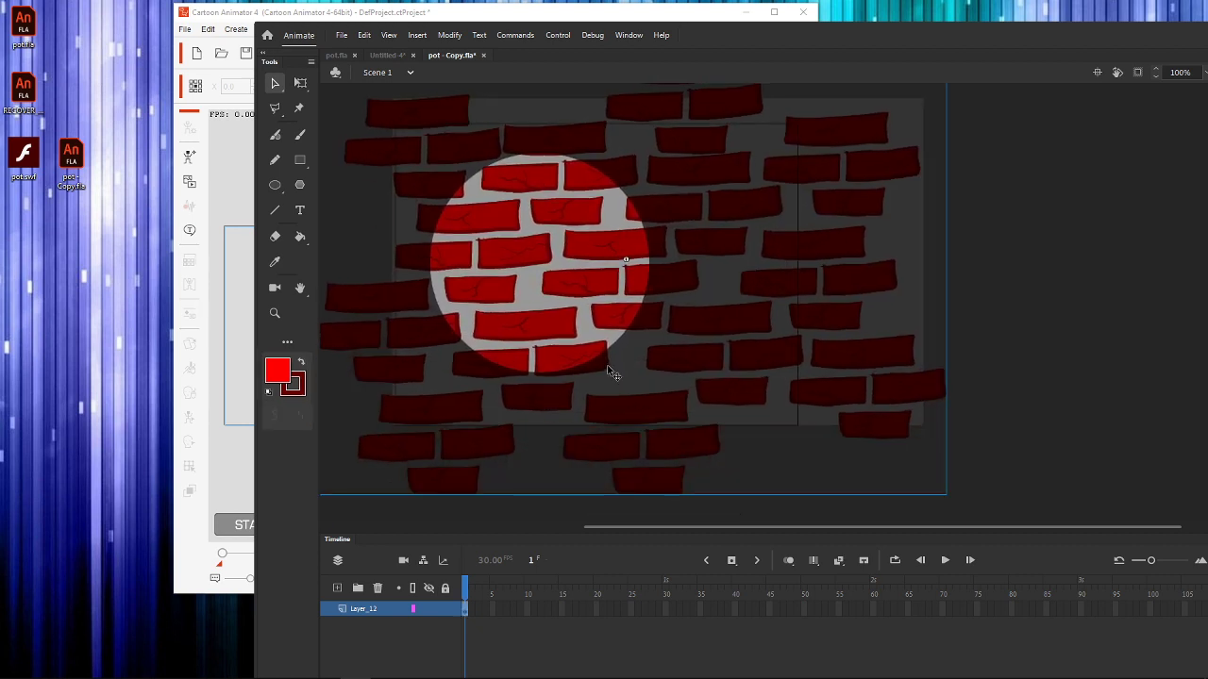
key(ctrl+Return)
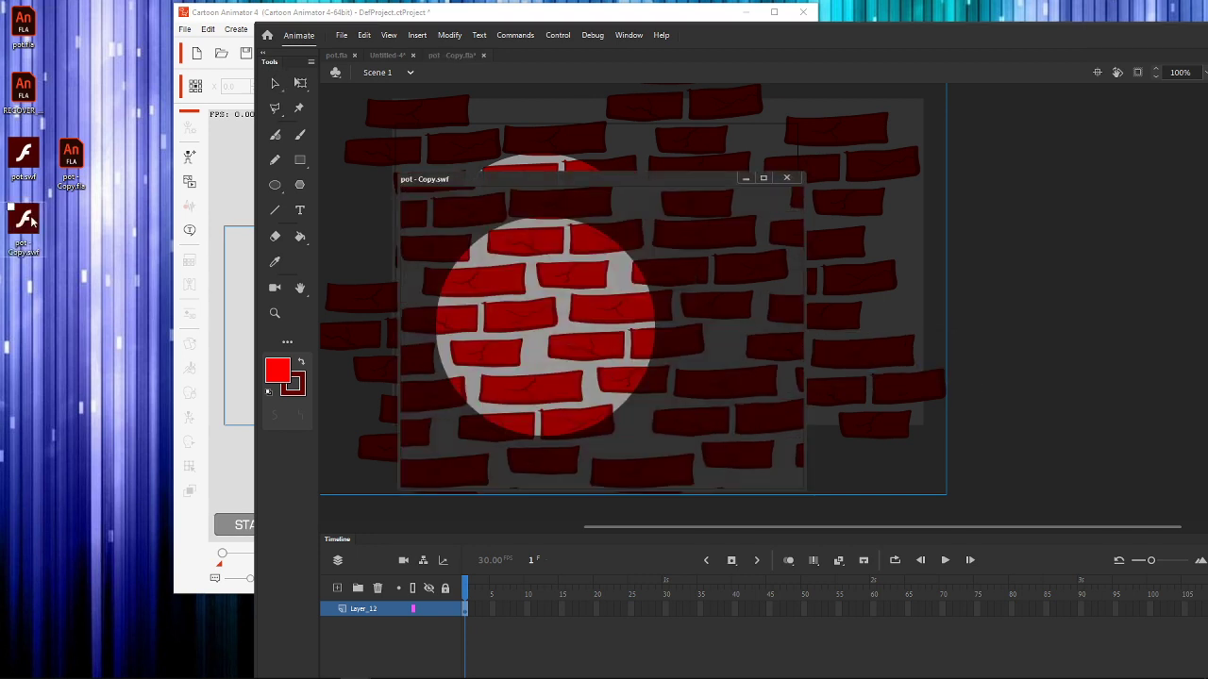
click(786, 178)
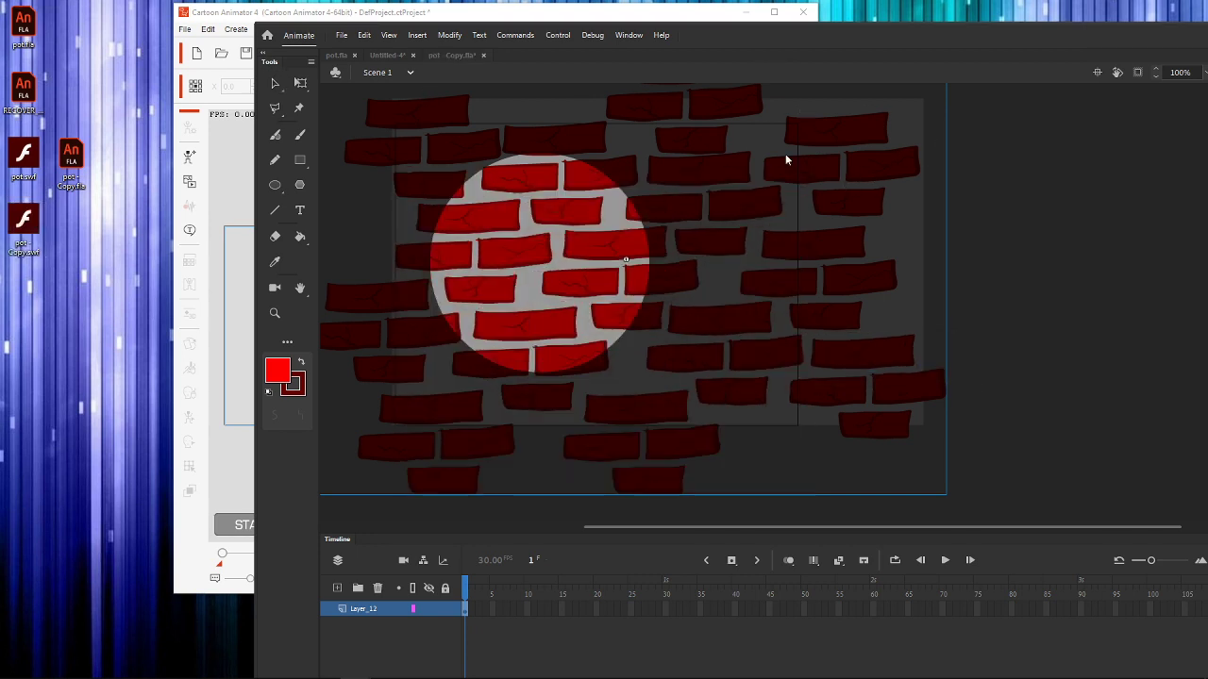
Step: Place pot - Copy.swf from the desktop on the Cartoon Animator stage and play the animation
drag(766, 47, 1077, 421)
drag(11, 222, 381, 382)
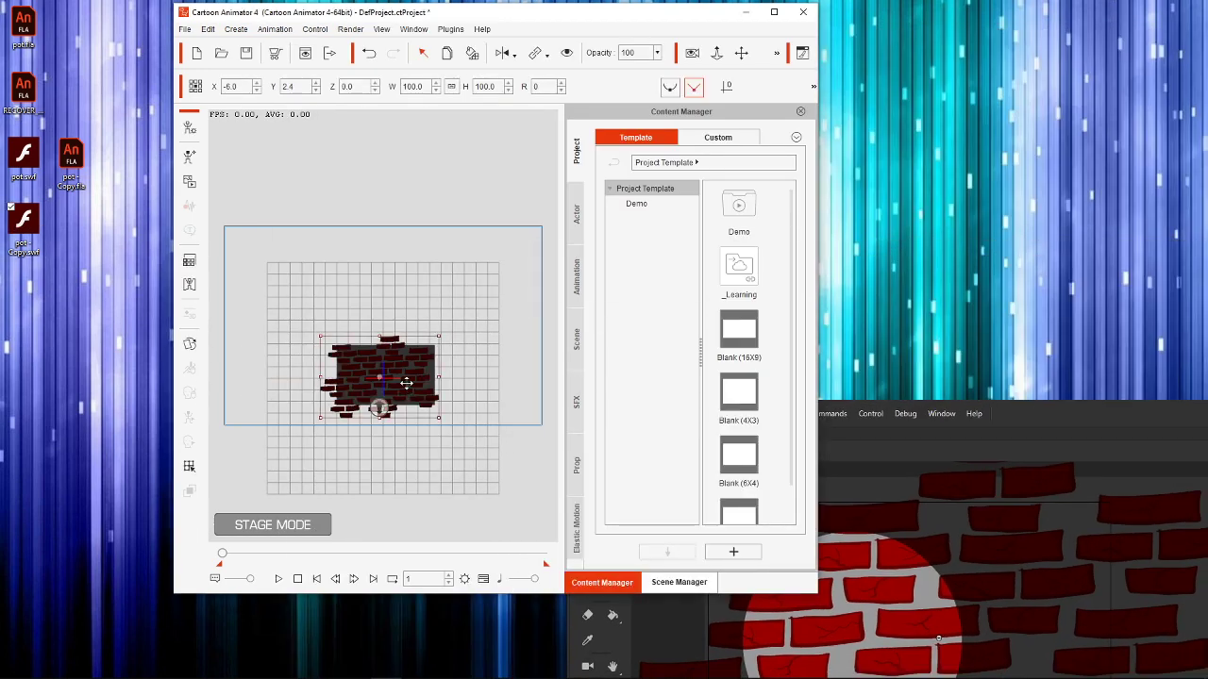
click(282, 580)
click(282, 579)
Step: Switch to Animate, open the brick-wall symbol for editing, and unlock the mask layer Layer_1
drag(1027, 425, 747, 115)
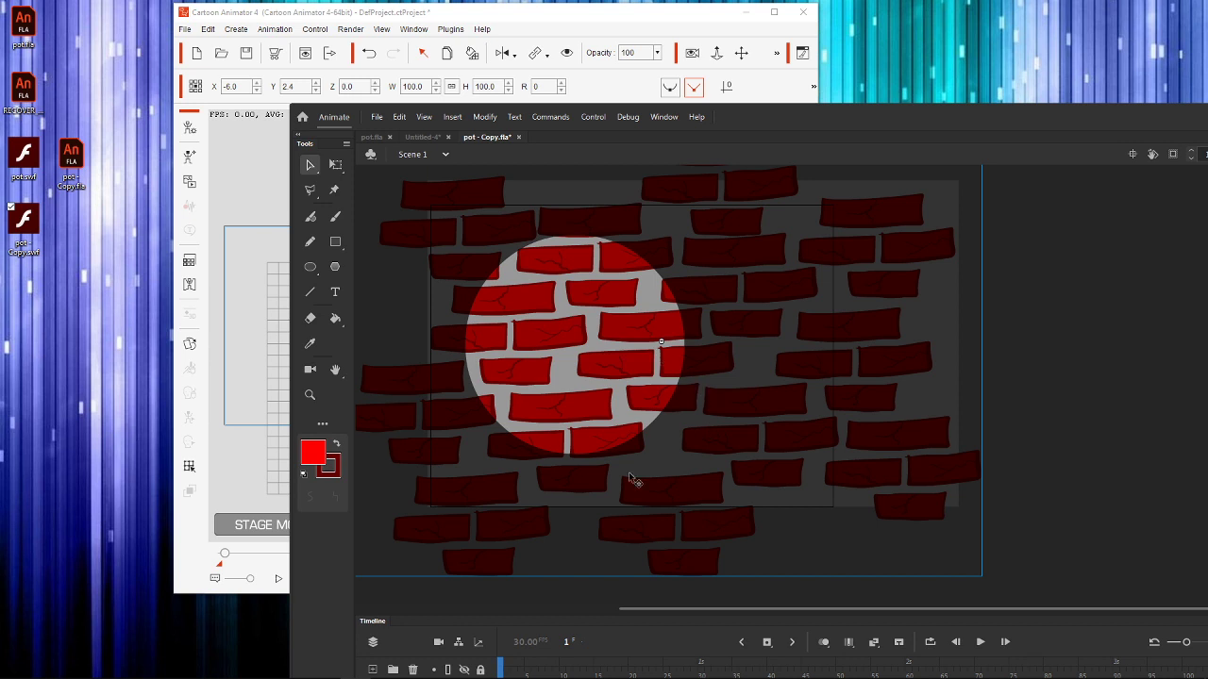
drag(846, 101, 780, 23)
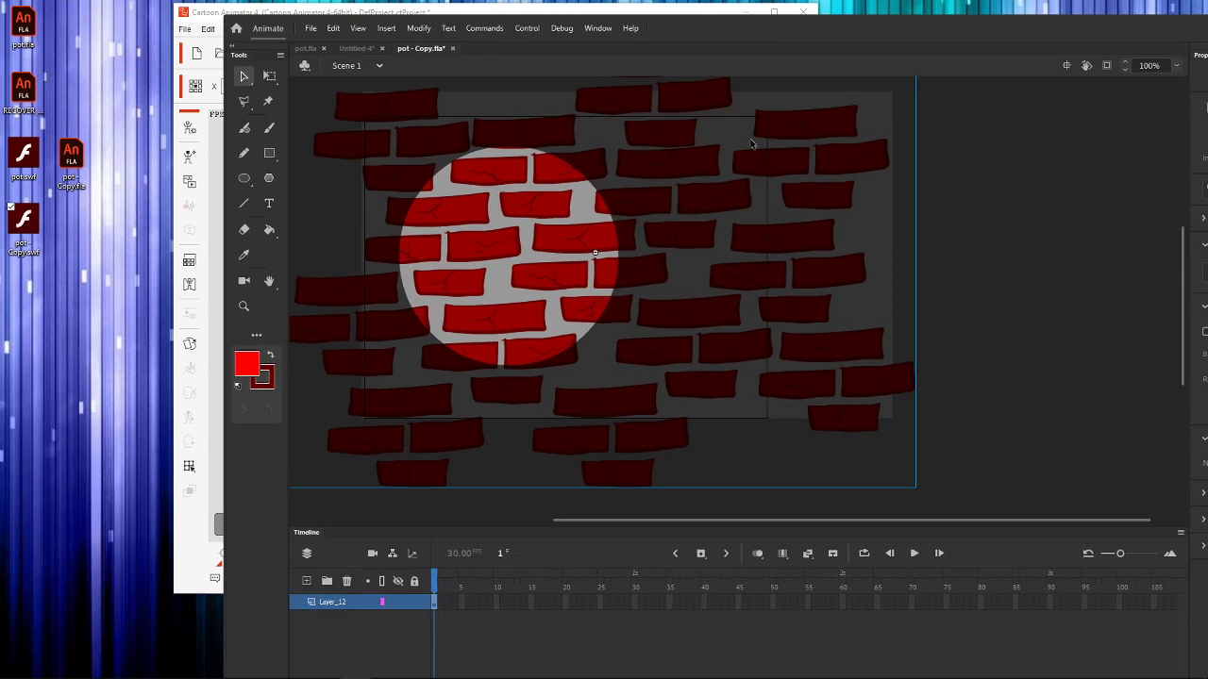
double_click(590, 270)
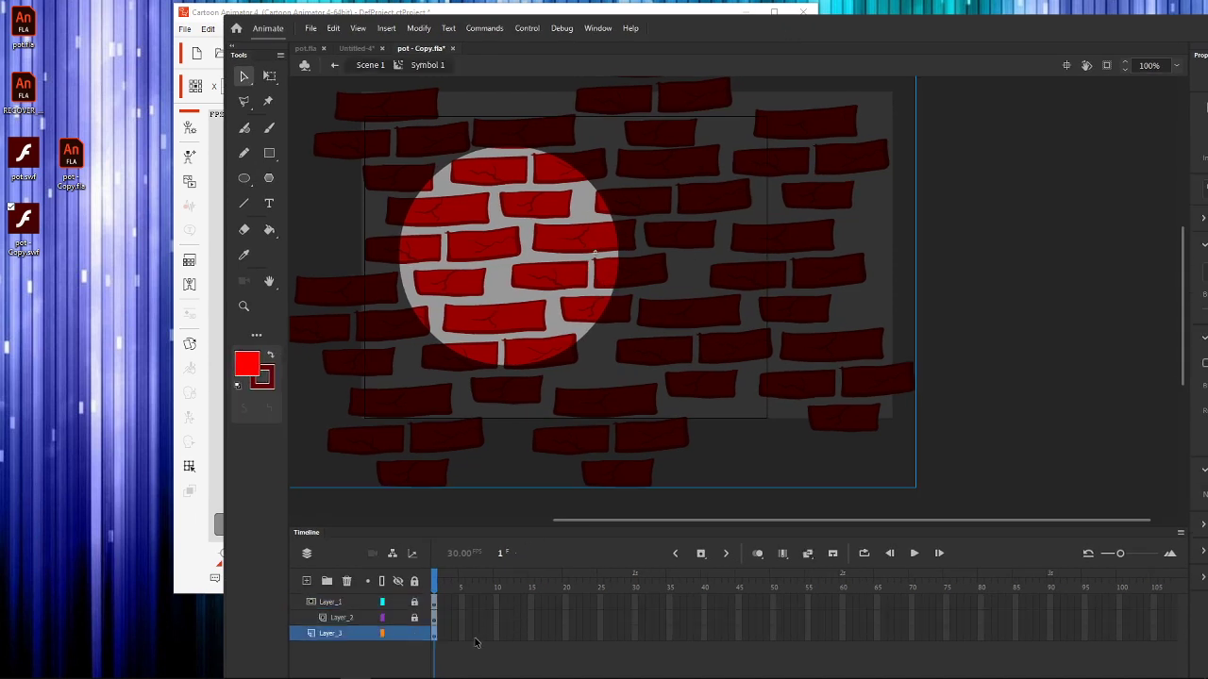
click(414, 604)
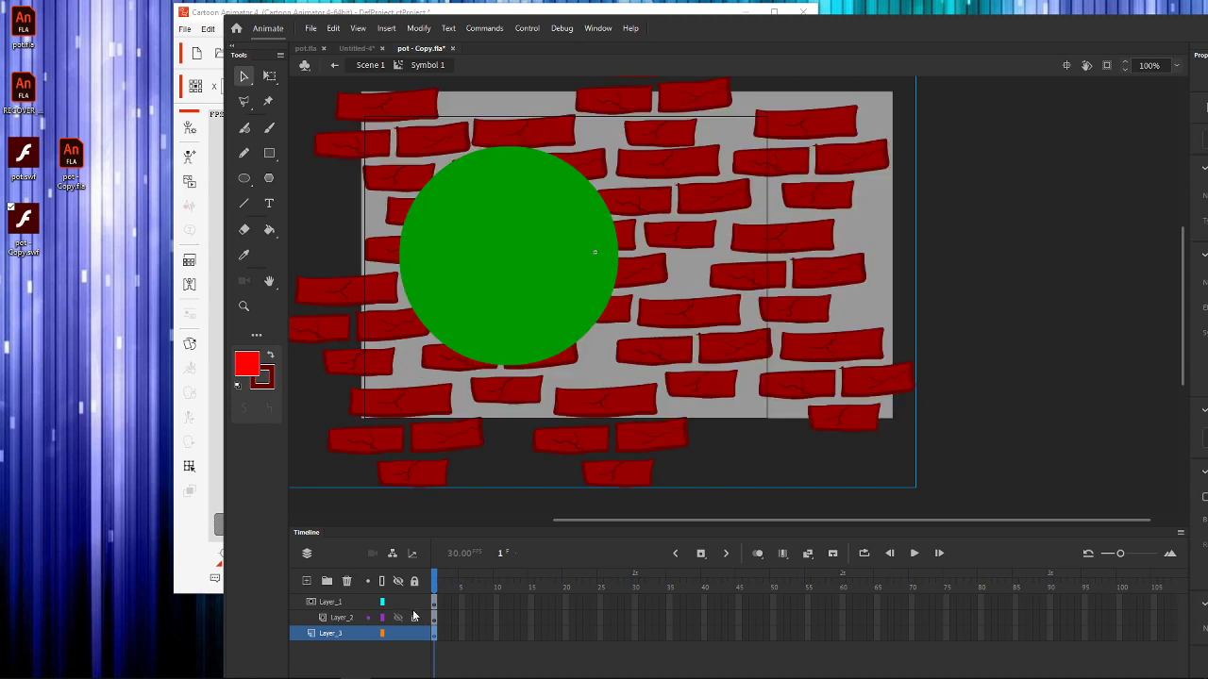
click(414, 606)
drag(725, 303, 766, 331)
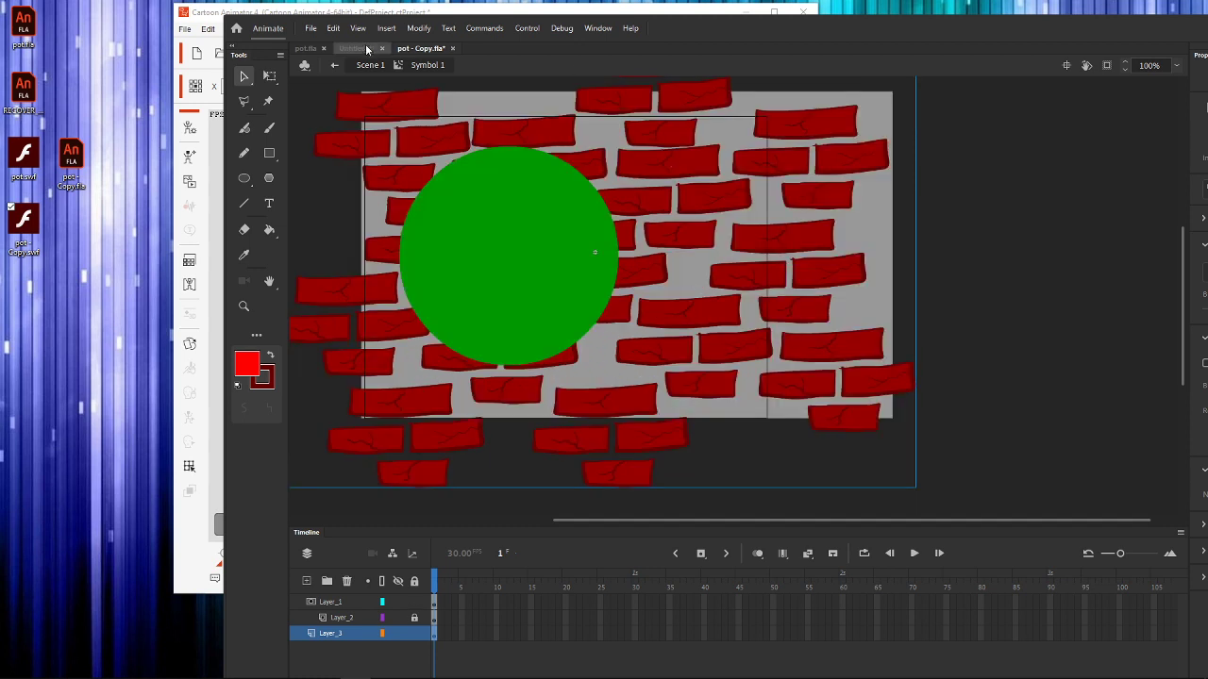
Step: Publish the document, set the publish target to Flash Player 10.3 with ActionScript 3.0, and publish again
click(310, 28)
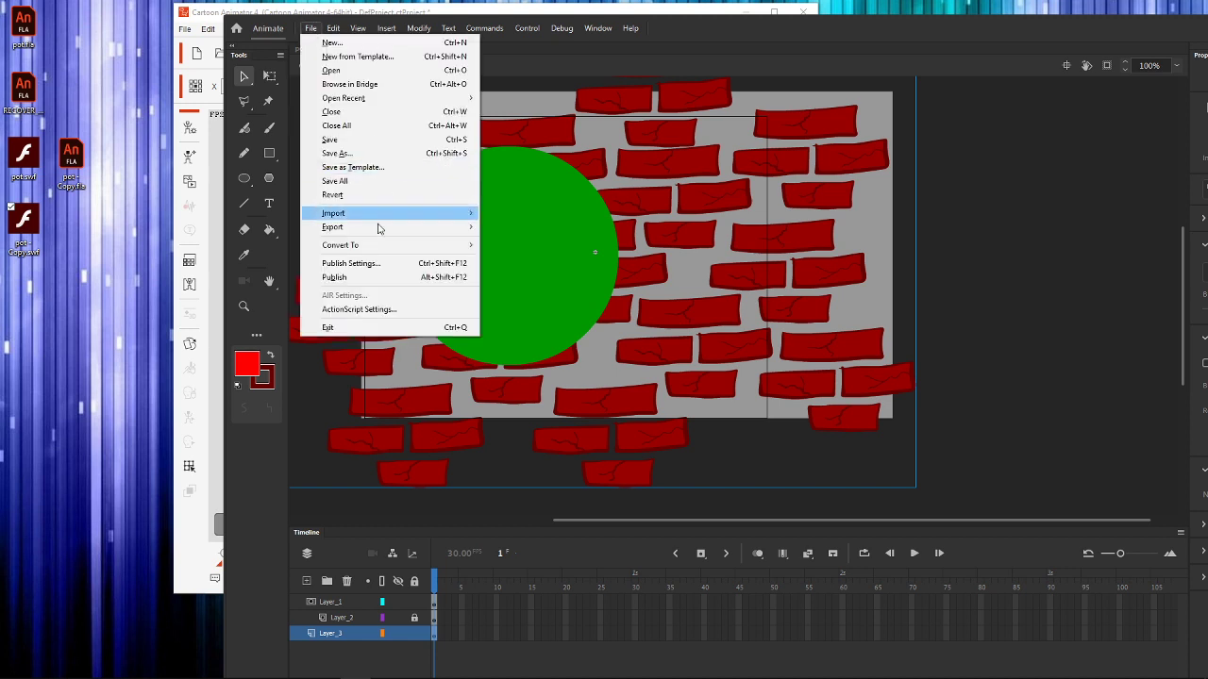
click(357, 279)
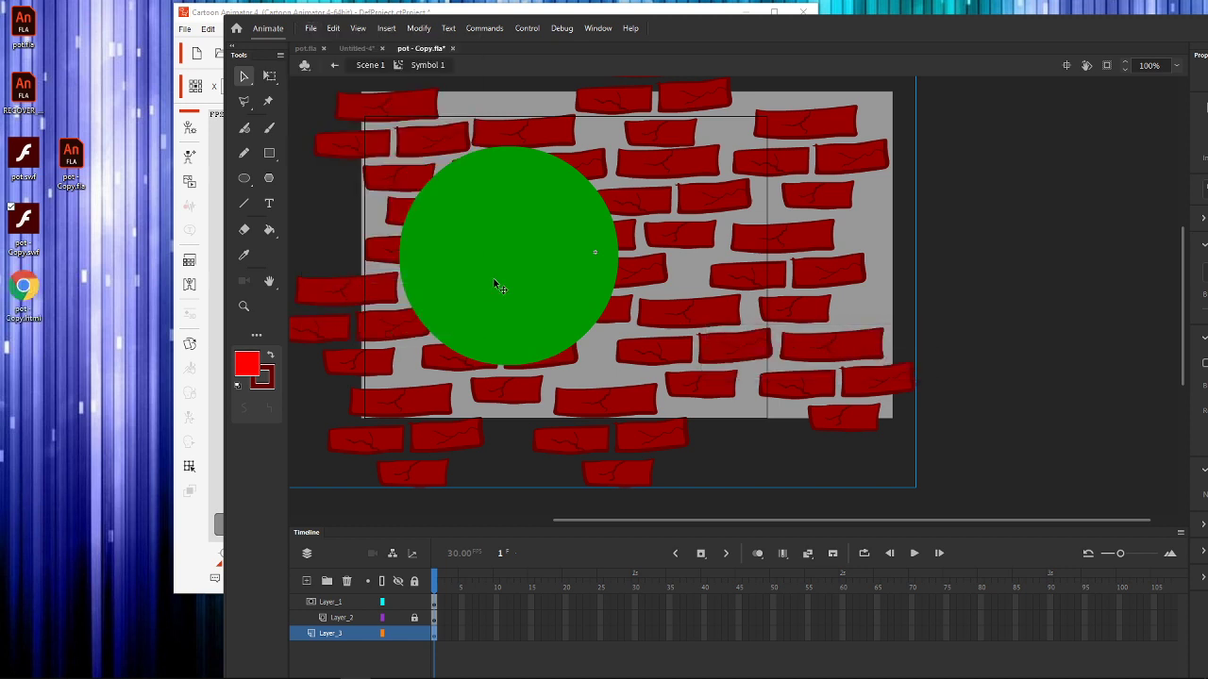
click(310, 29)
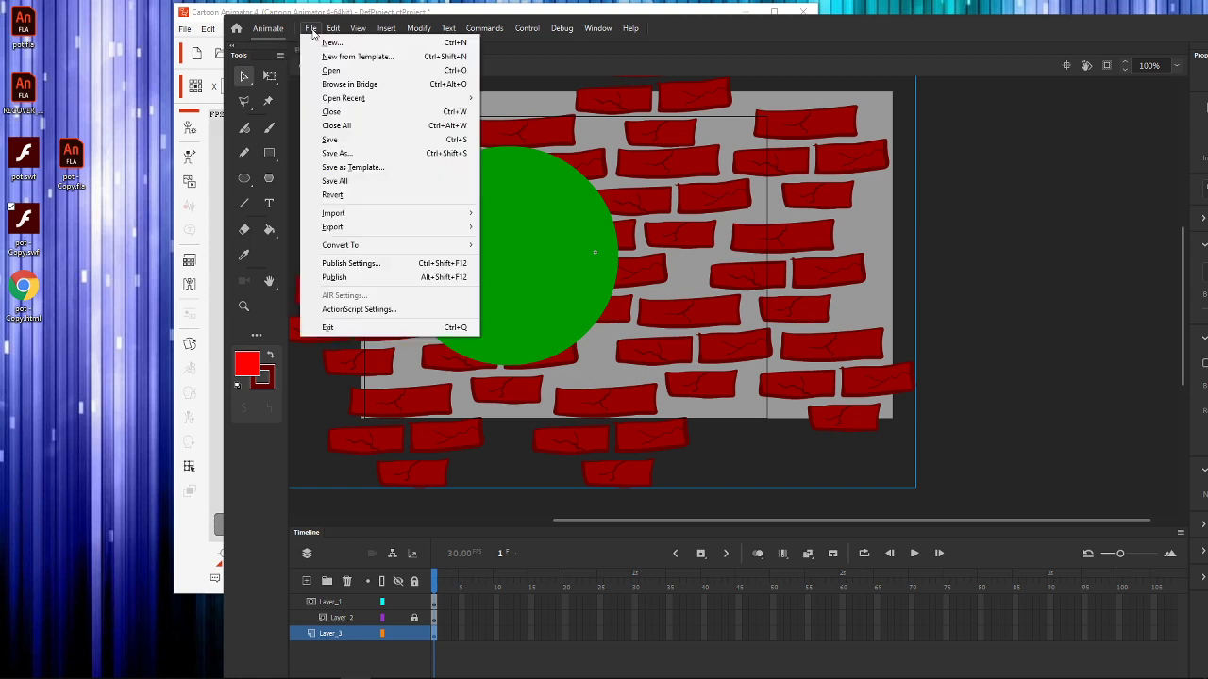
click(354, 264)
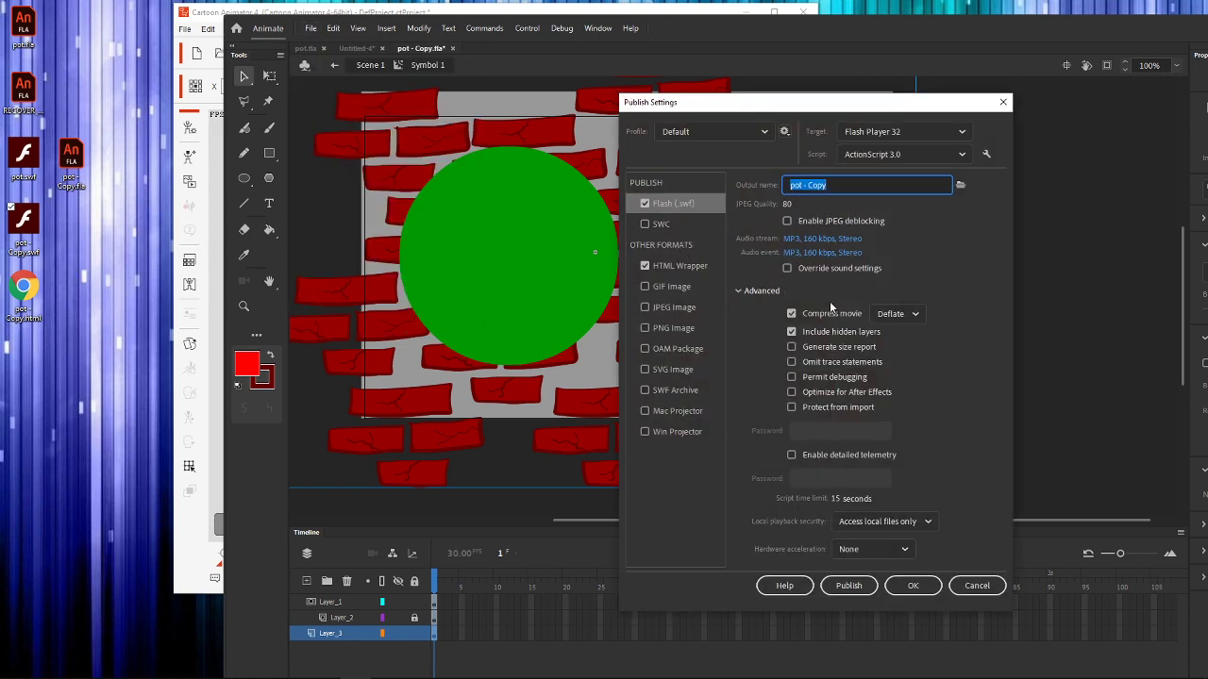
click(946, 138)
scroll(964, 203, up, 2)
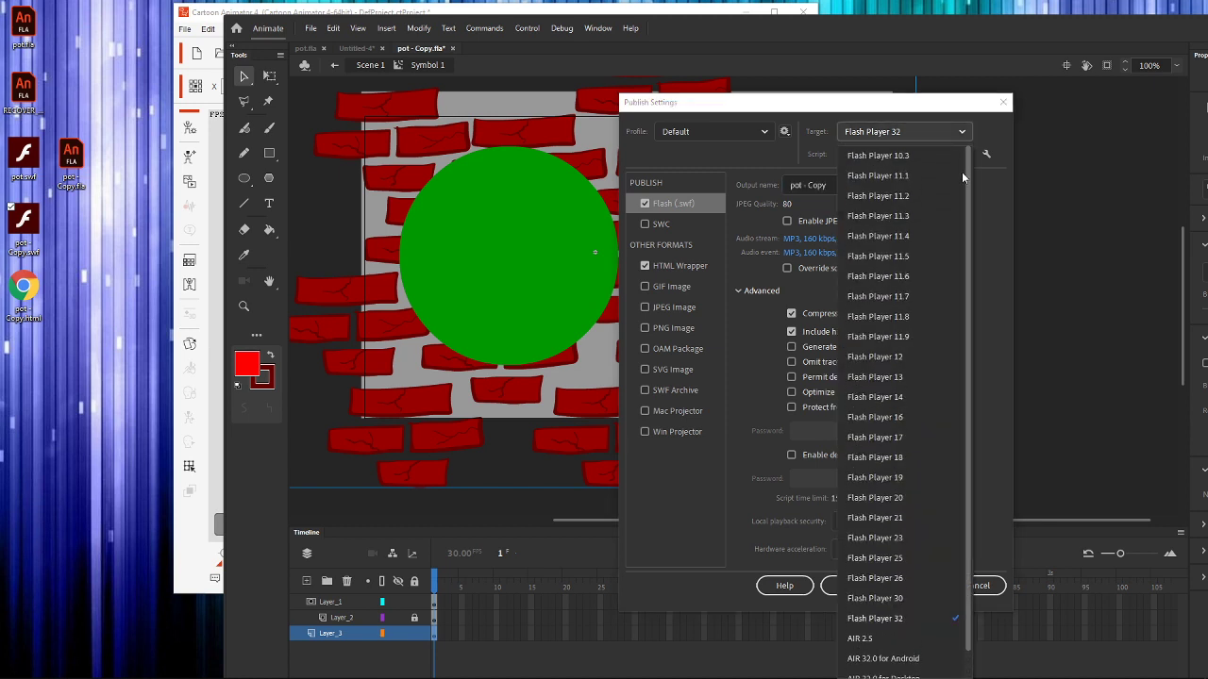
click(888, 154)
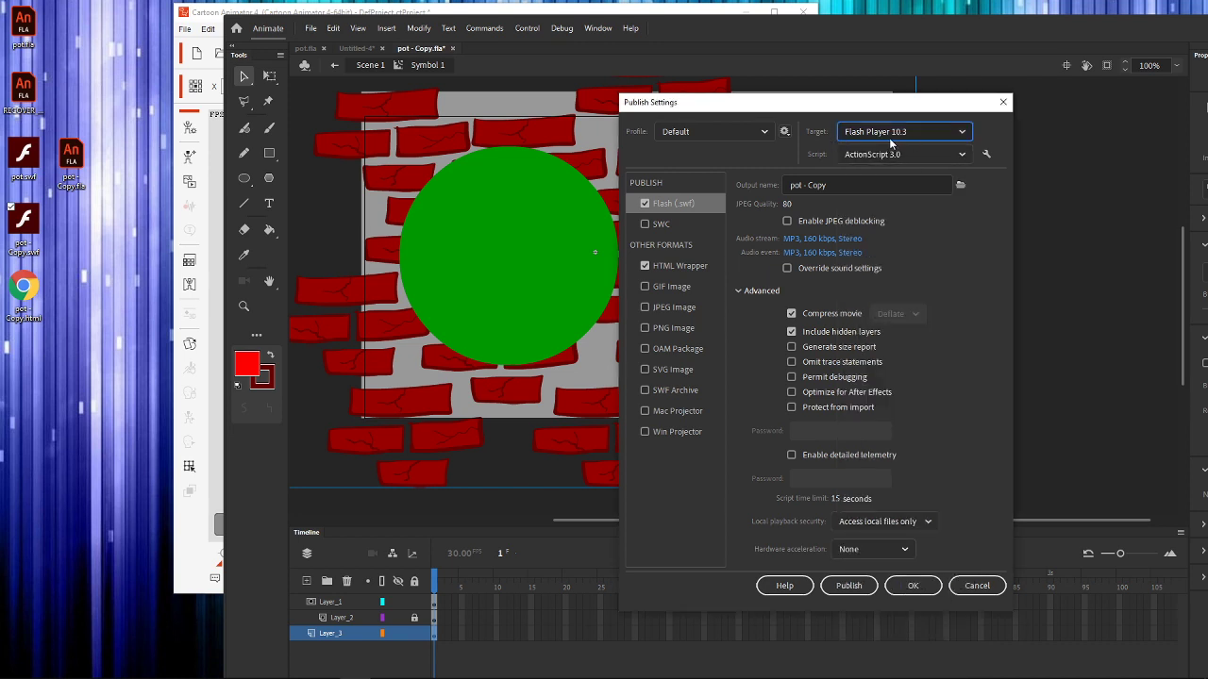
click(946, 156)
click(905, 176)
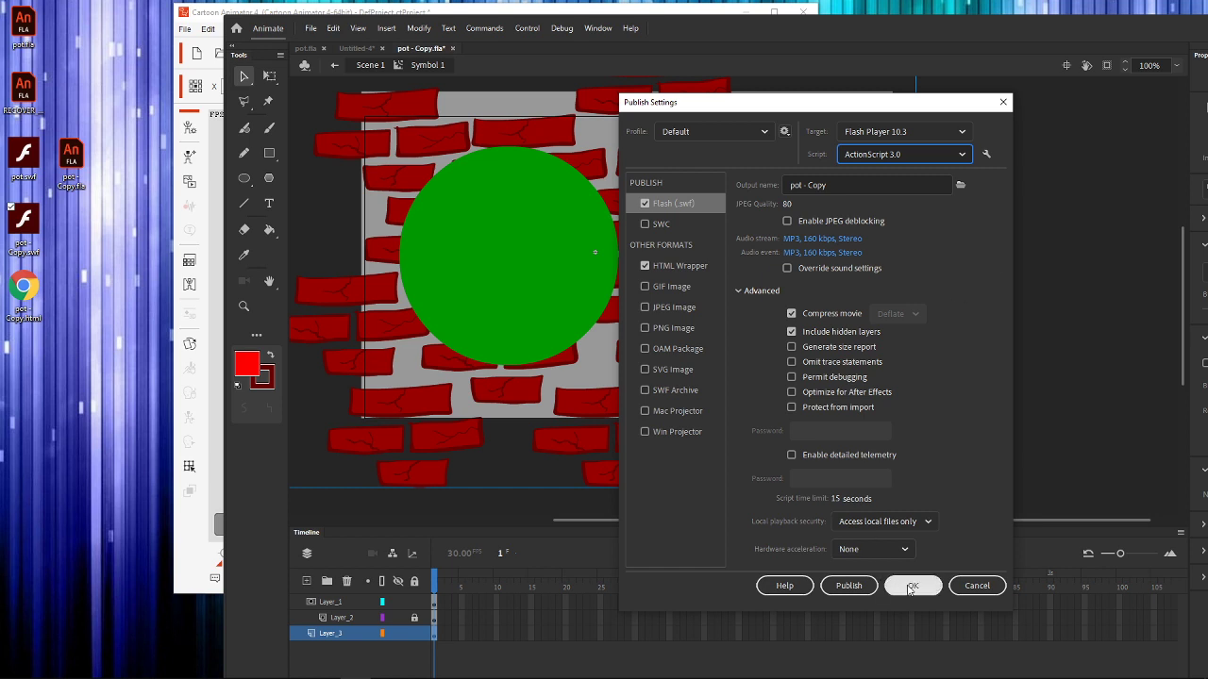
click(848, 586)
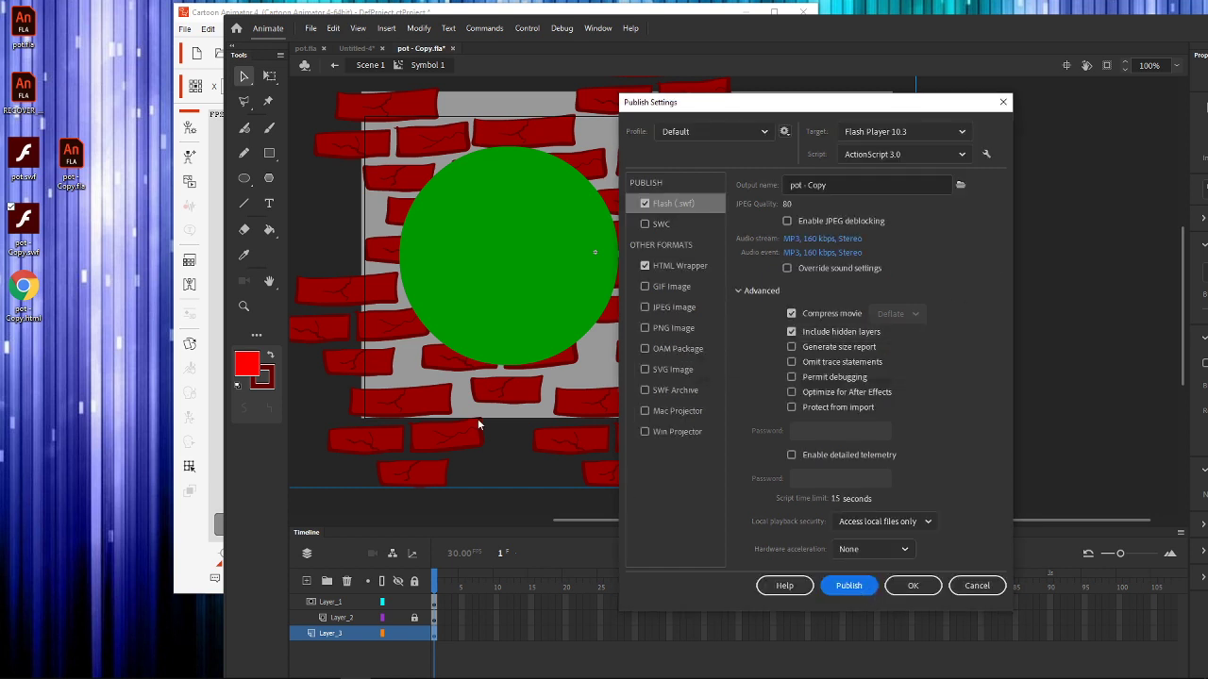
Step: Delete pot - Copy.swf from the desktop, republish the document, and accept the publish settings
double_click(28, 223)
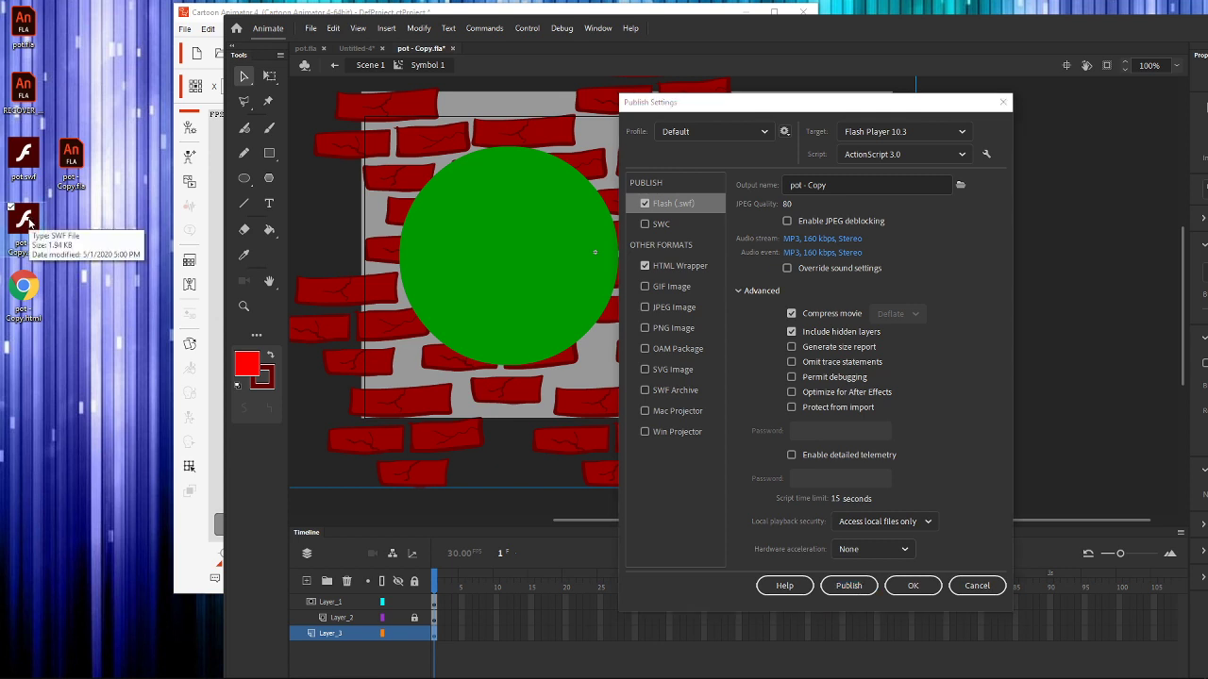
key(Delete)
click(848, 586)
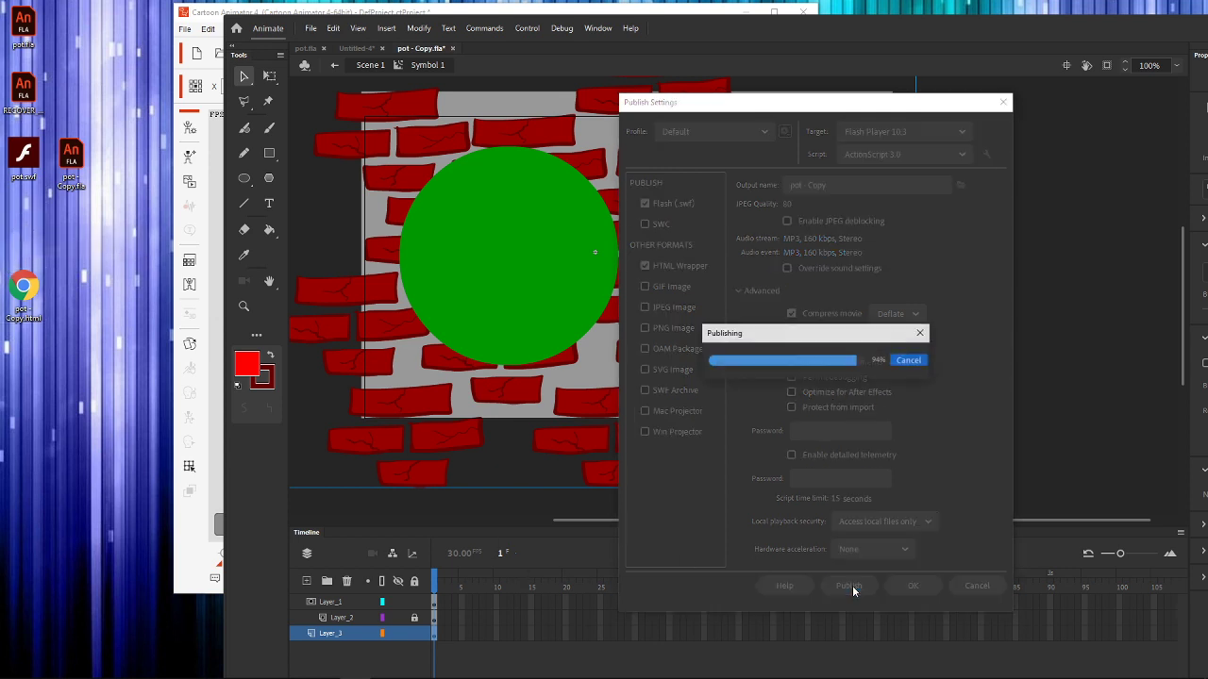
click(913, 589)
Step: Replace the brick wall on the Cartoon Animator stage with the republished pot - Copy.swf, and remove that one as well
drag(664, 28, 585, 417)
click(386, 352)
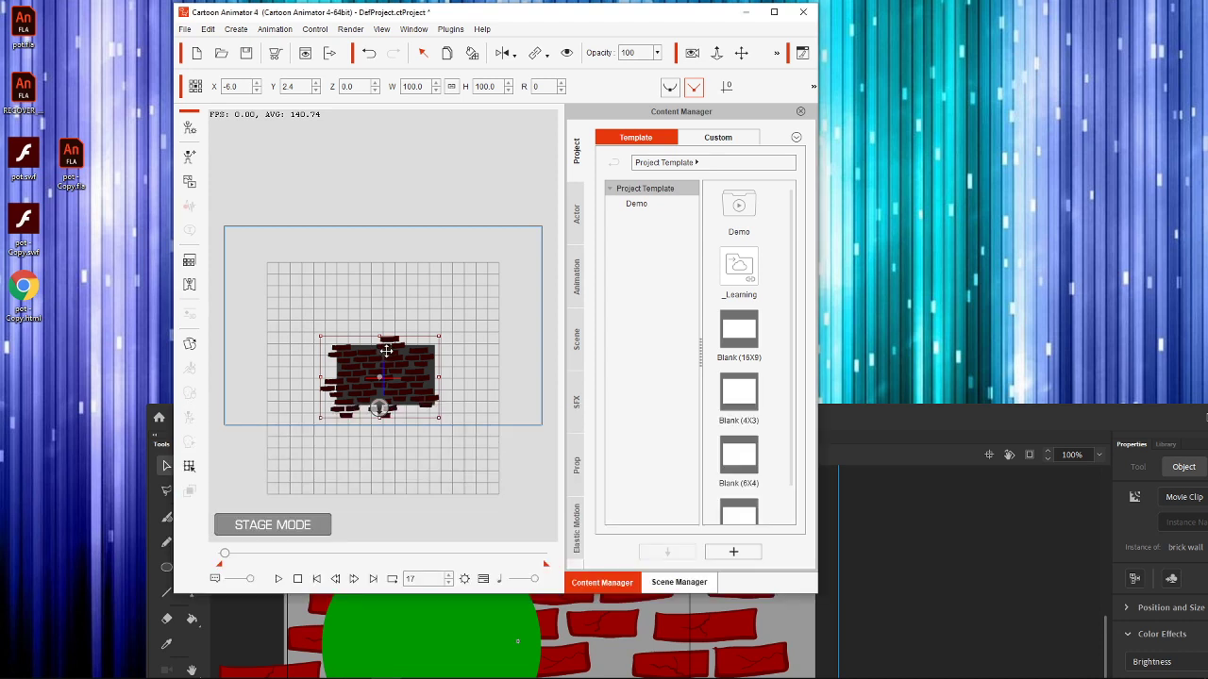
key(Delete)
drag(23, 227, 374, 350)
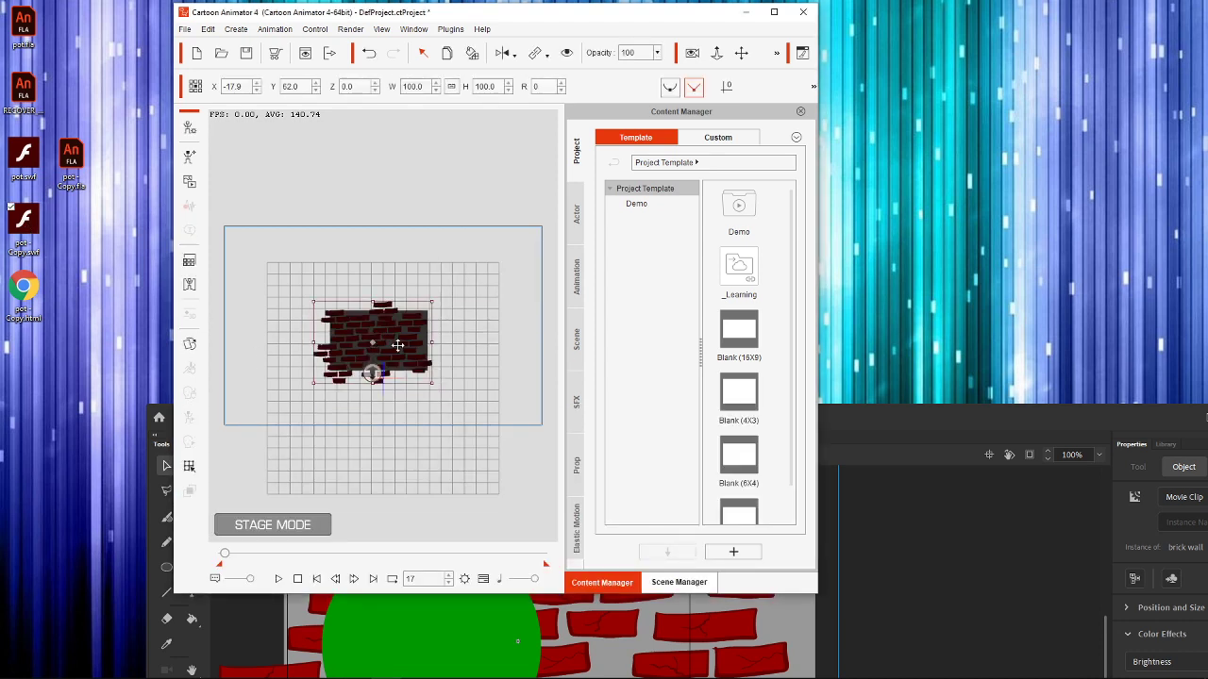
key(Delete)
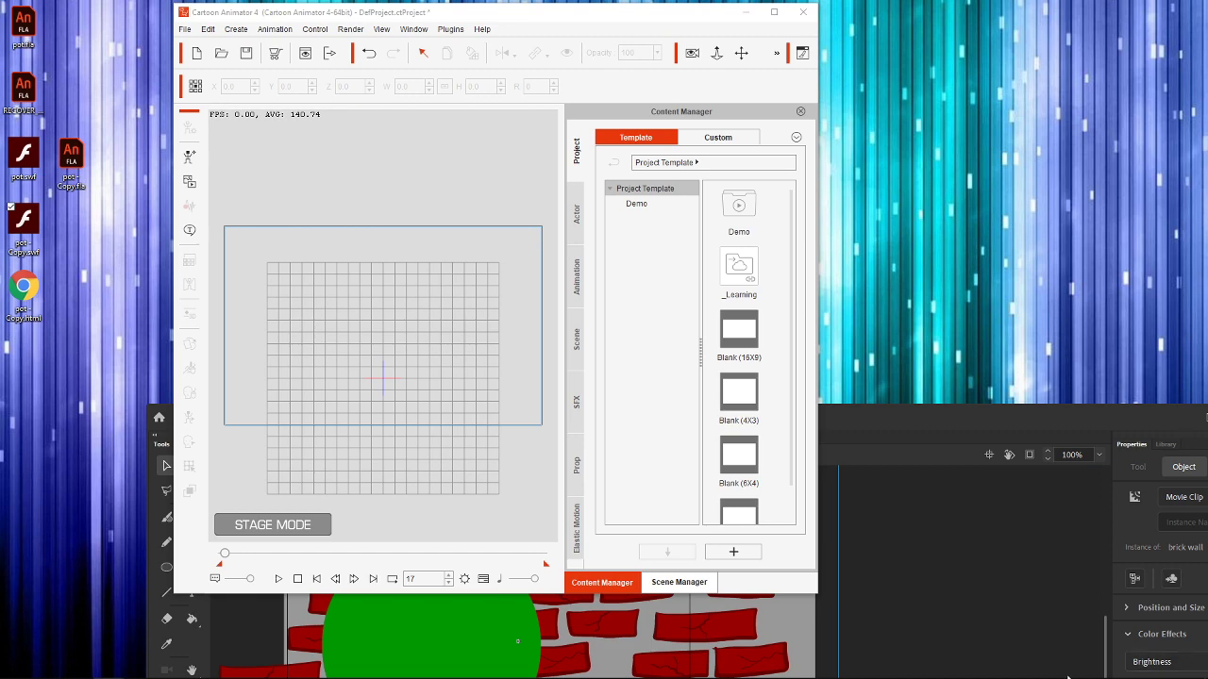
Step: Switch to the Untitled-4 document in Animate and scrub through the circle's shape tween on Layer_3
drag(1003, 427, 970, 37)
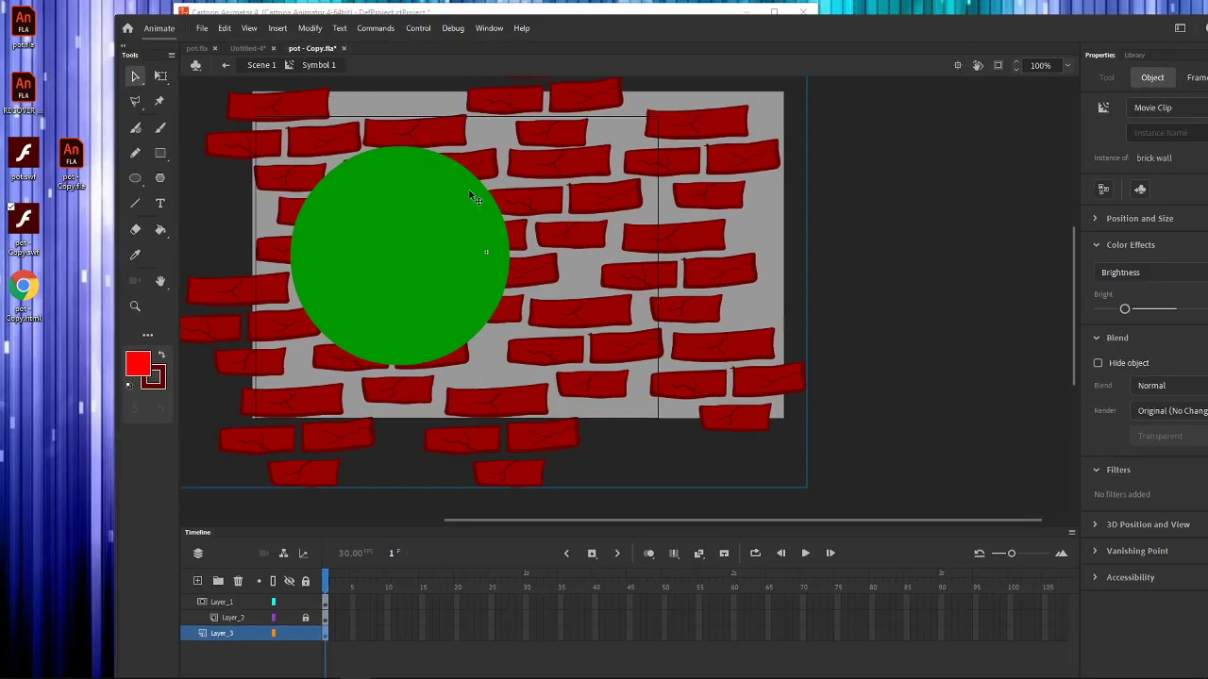
click(262, 50)
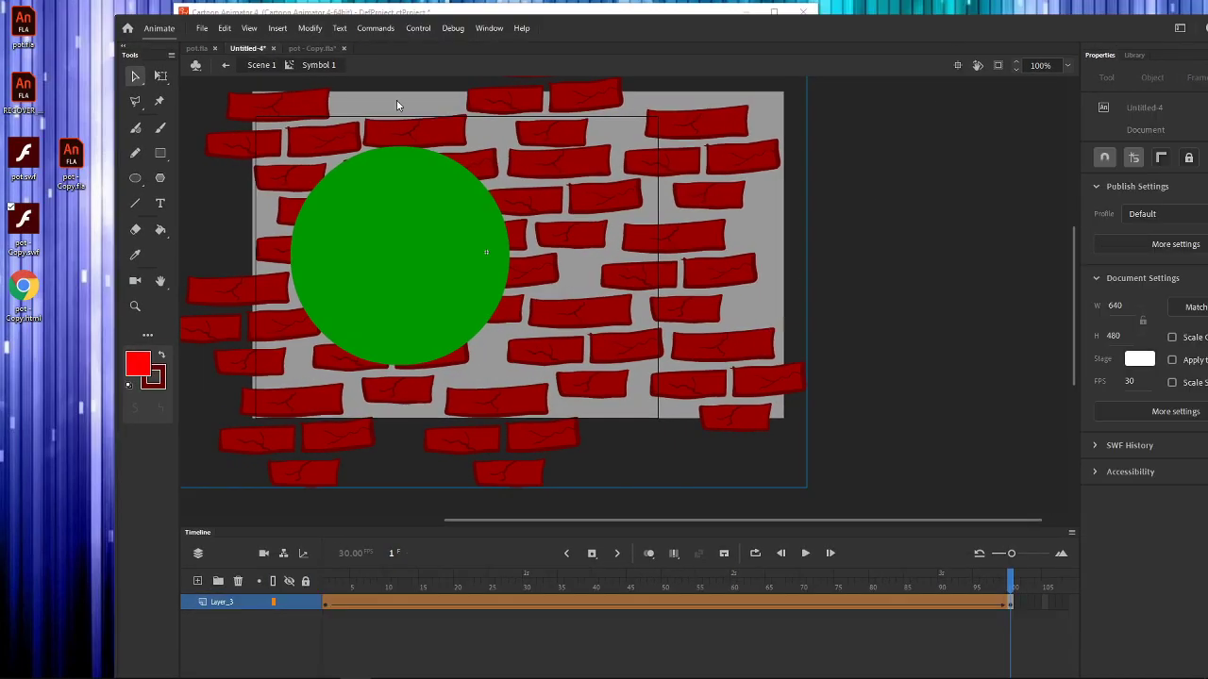
click(758, 287)
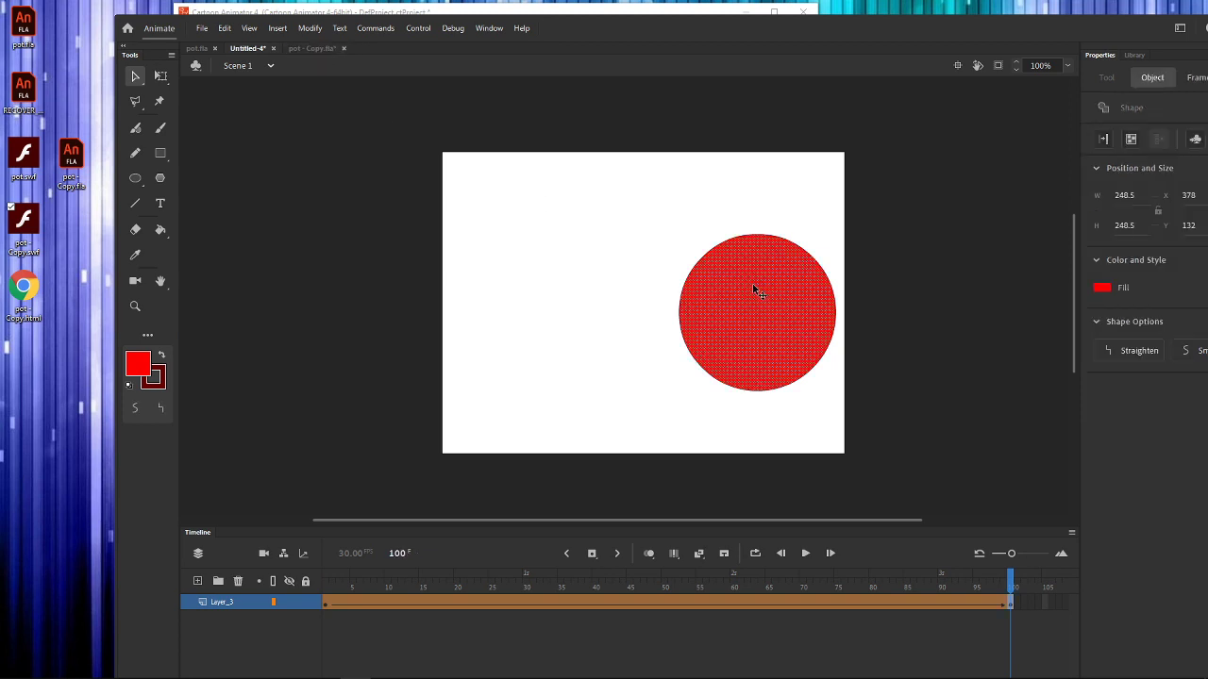
click(911, 306)
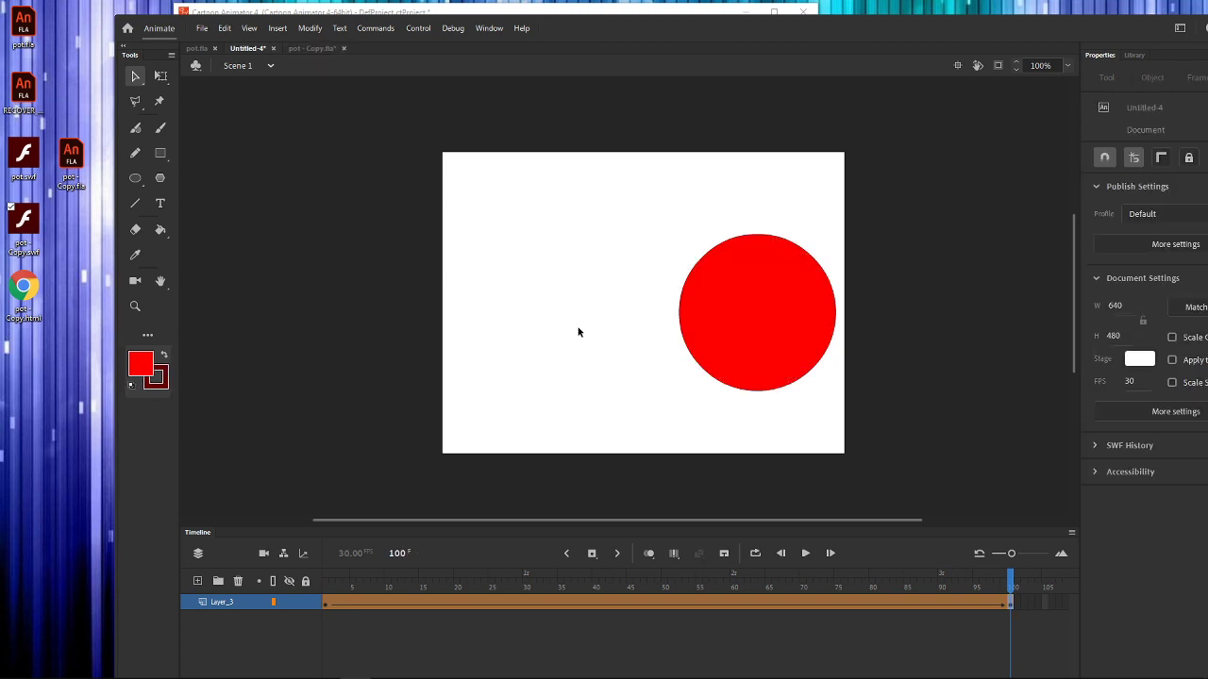
drag(422, 587, 1033, 583)
Step: Save the document to the desktop as an Animate file named "shape twetween"
click(202, 27)
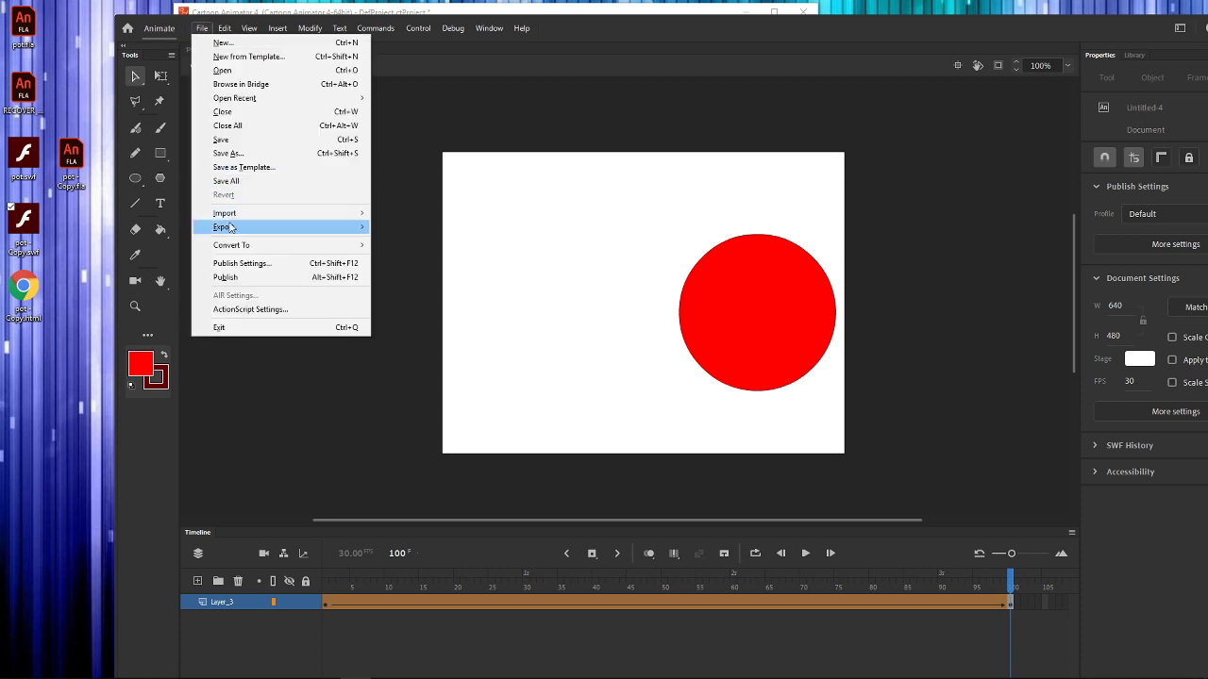
click(234, 157)
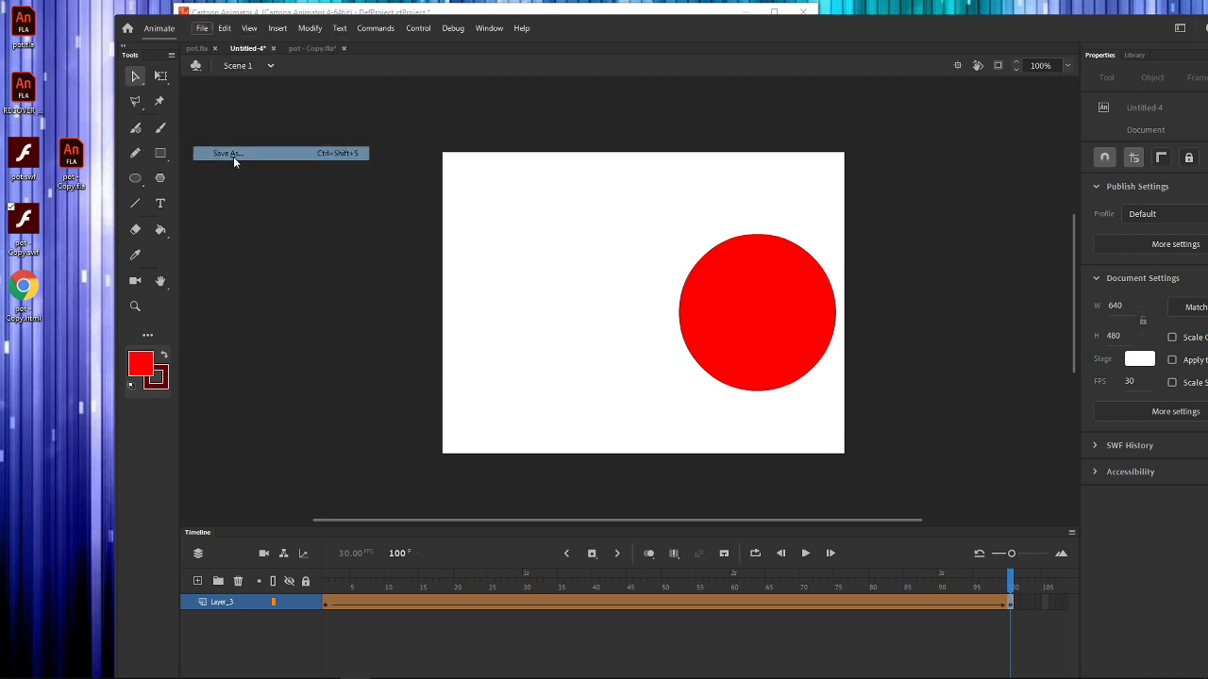
text(shape twetween)
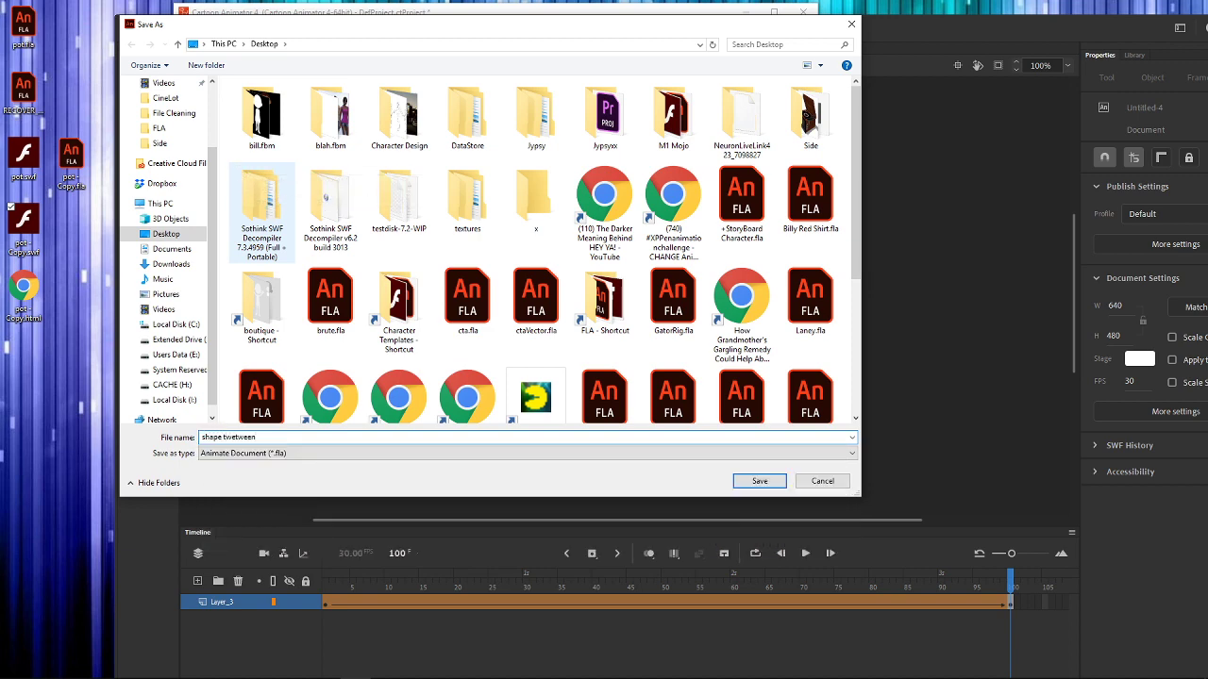
key(Return)
Step: Test the movie, play the exported shape twetween.swf on the Cartoon Animator stage, and close the preview
drag(618, 30, 886, 279)
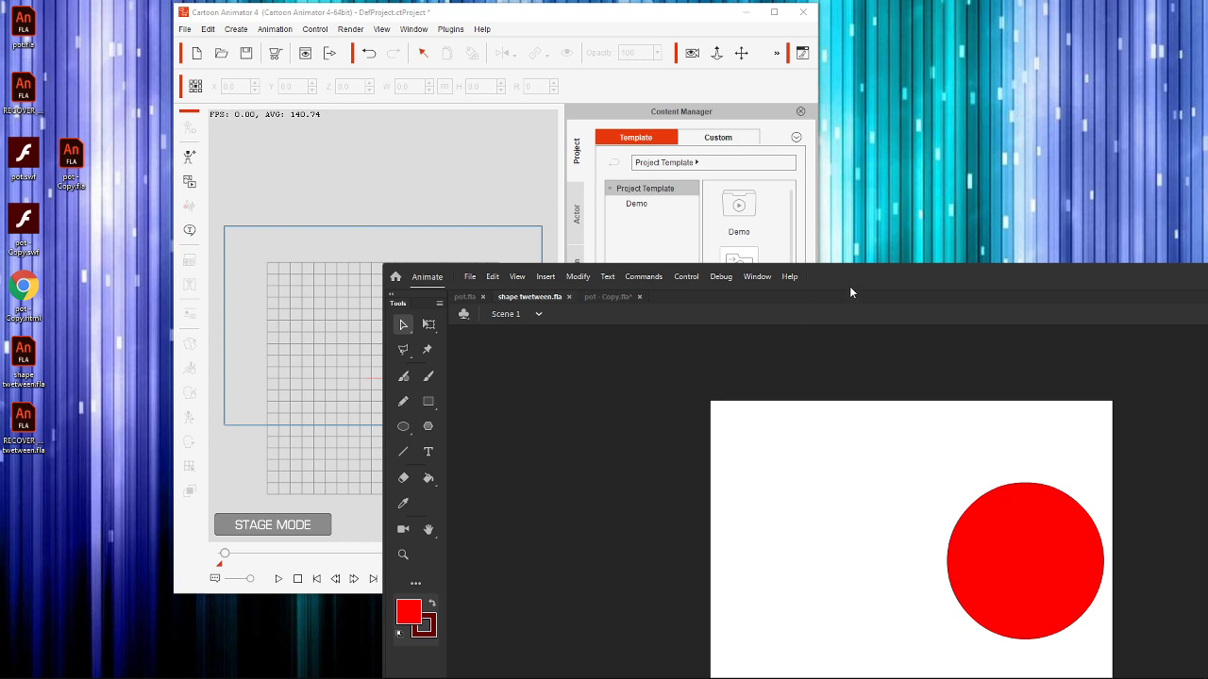
key(ctrl+Return)
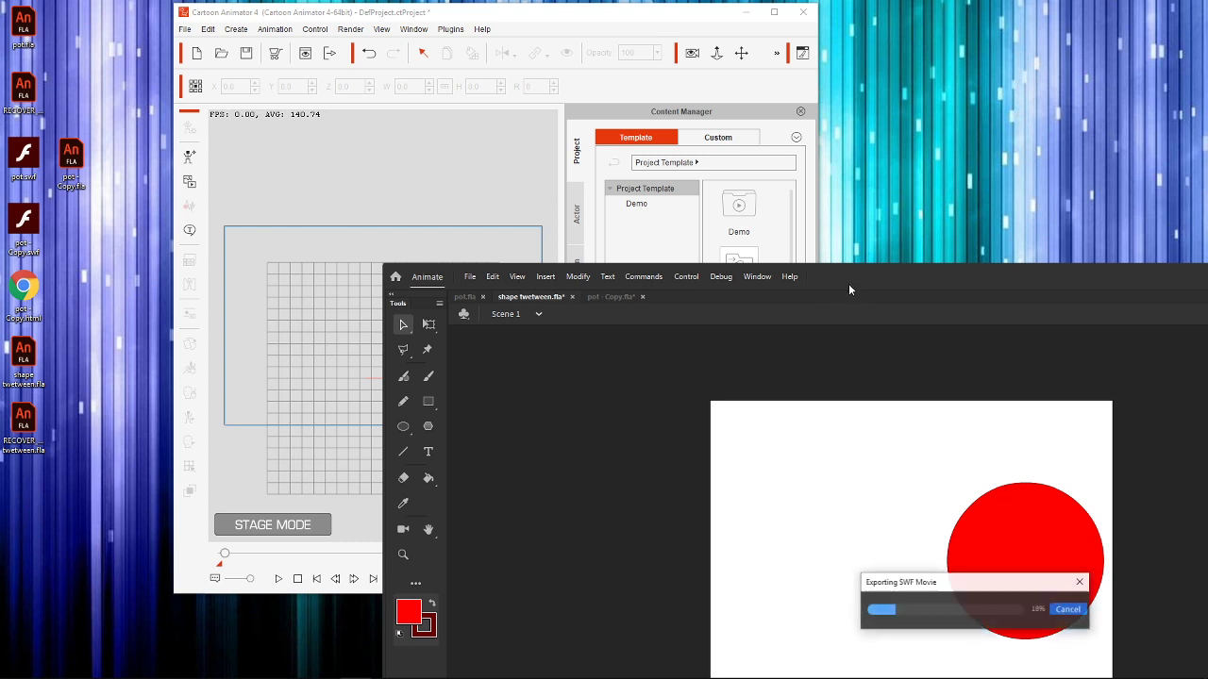
drag(24, 486, 329, 331)
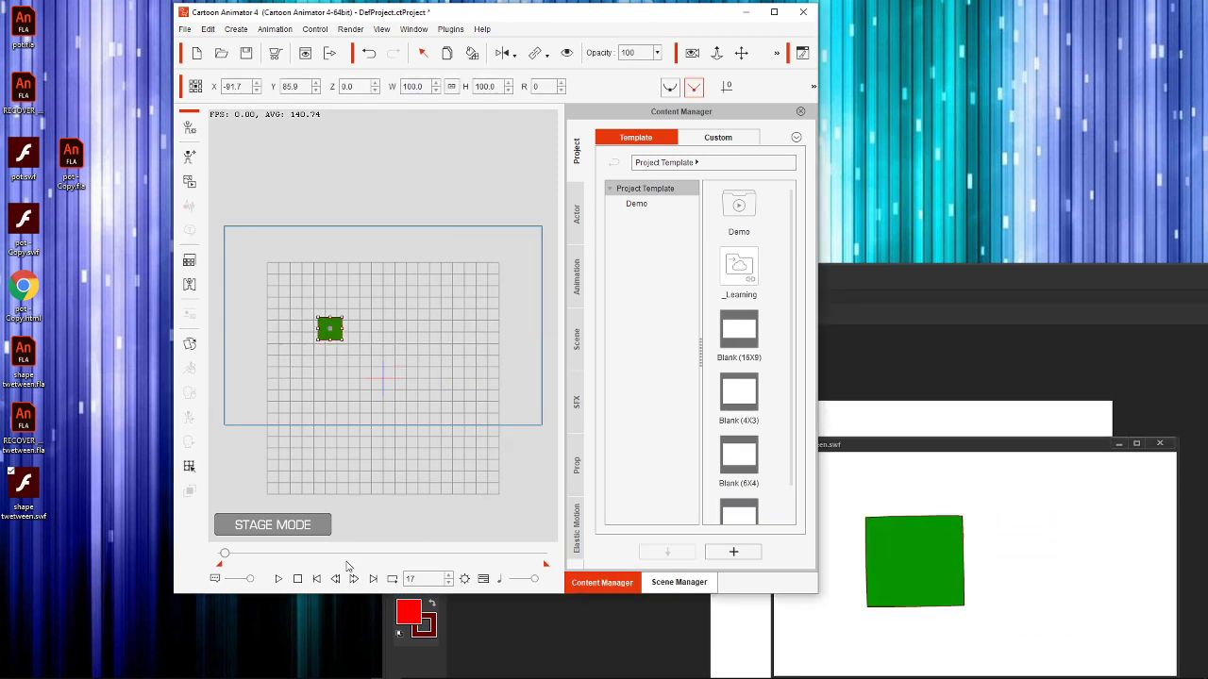
click(278, 578)
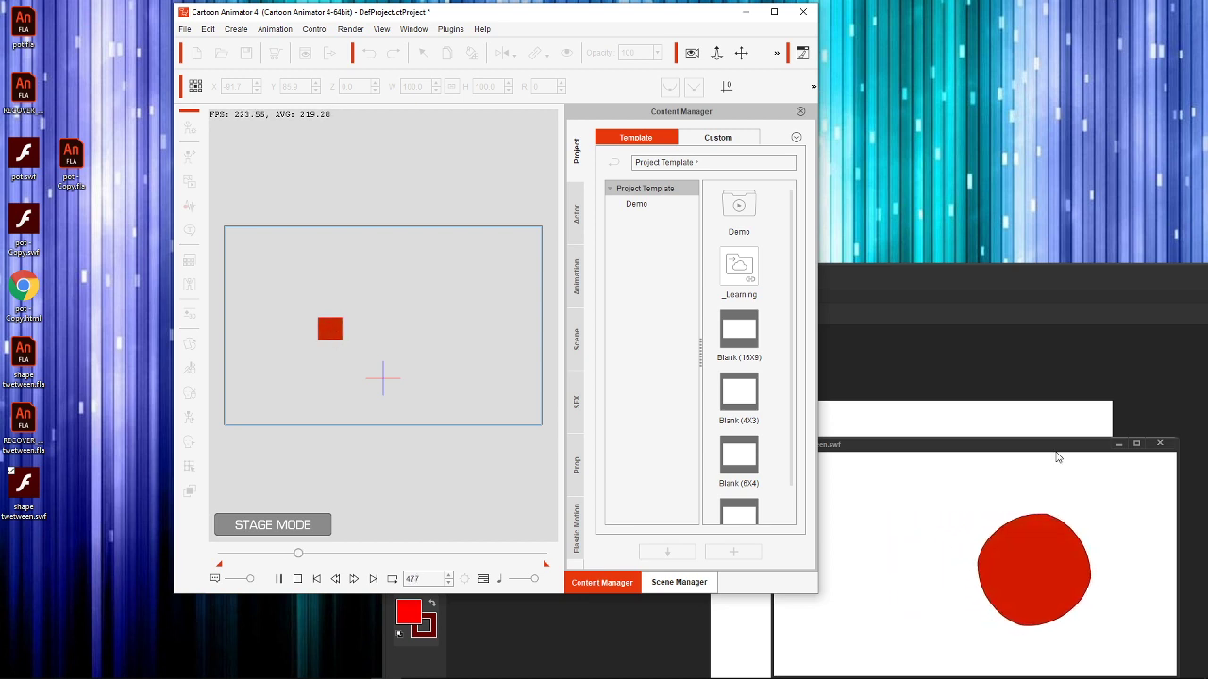
click(1160, 443)
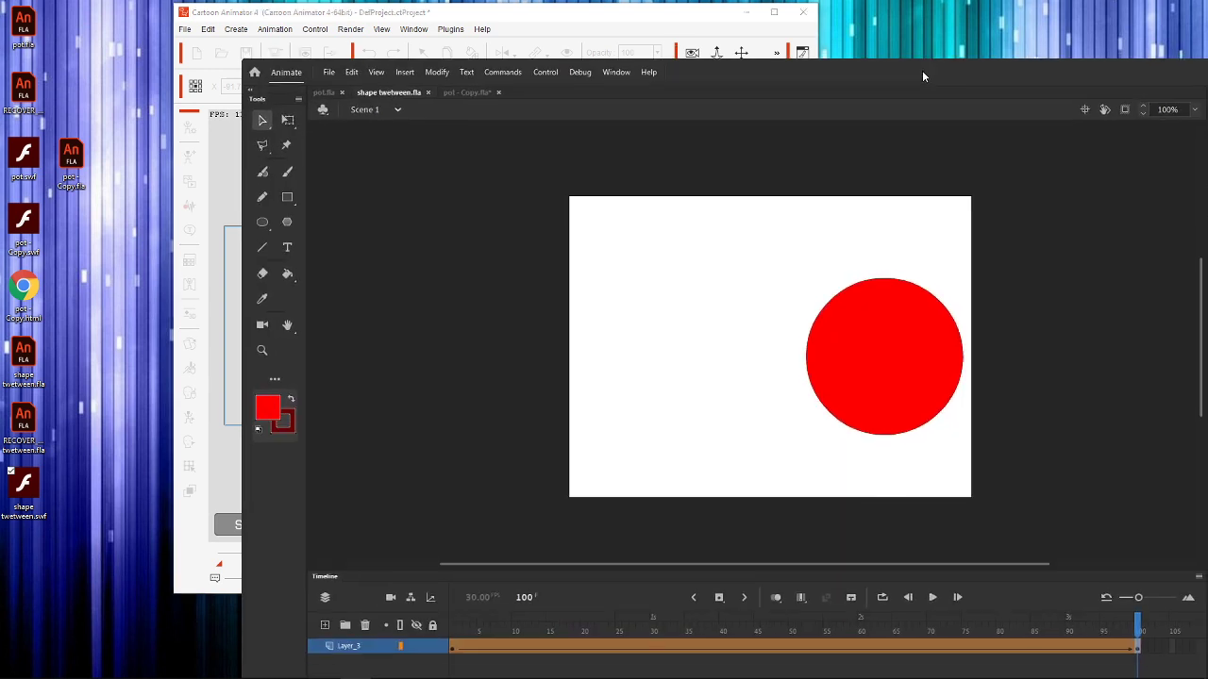
Step: Convert Layer_3's shape tween to frame-by-frame animation with a keyframe every other frame, and test the movie to re-export the SWF
drag(706, 642, 458, 622)
click(1135, 644)
click(453, 642)
right_click(493, 646)
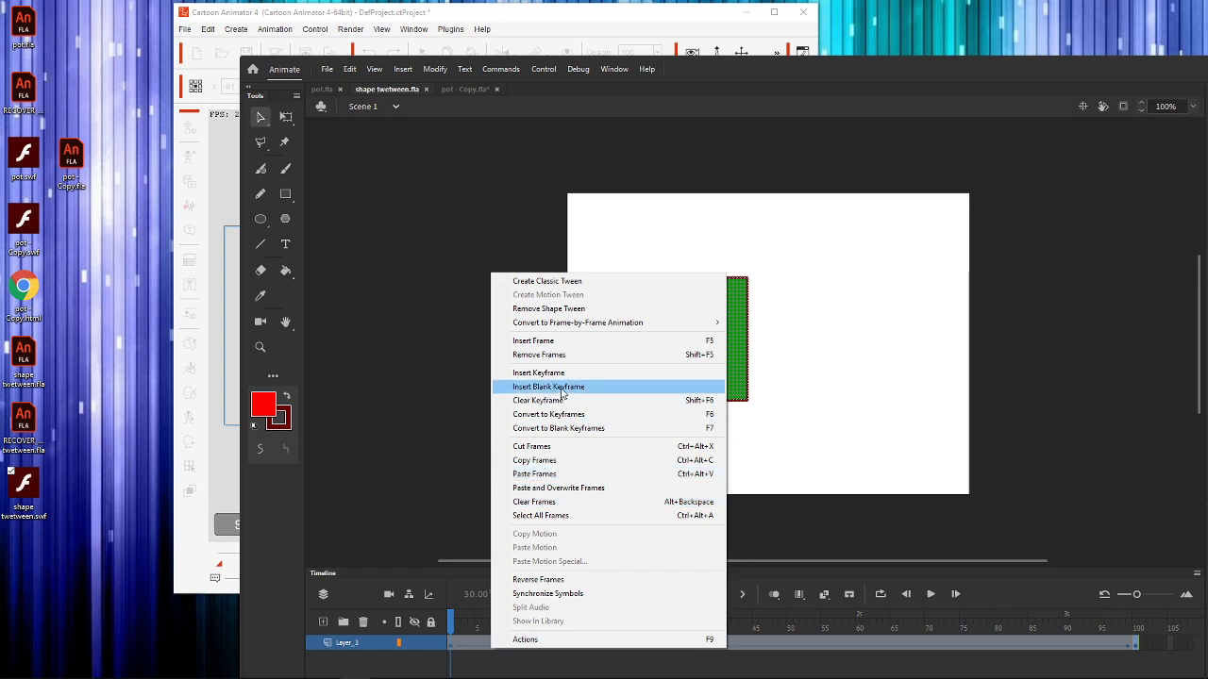
mouse_move(556, 328)
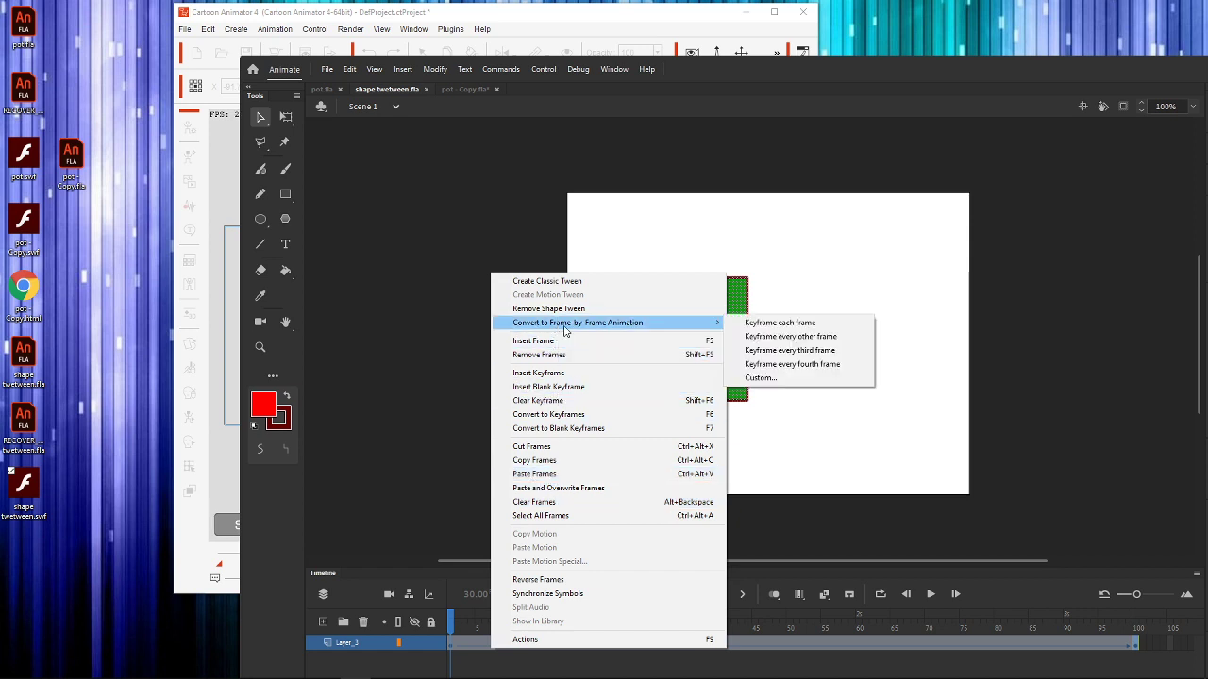
click(814, 338)
click(817, 461)
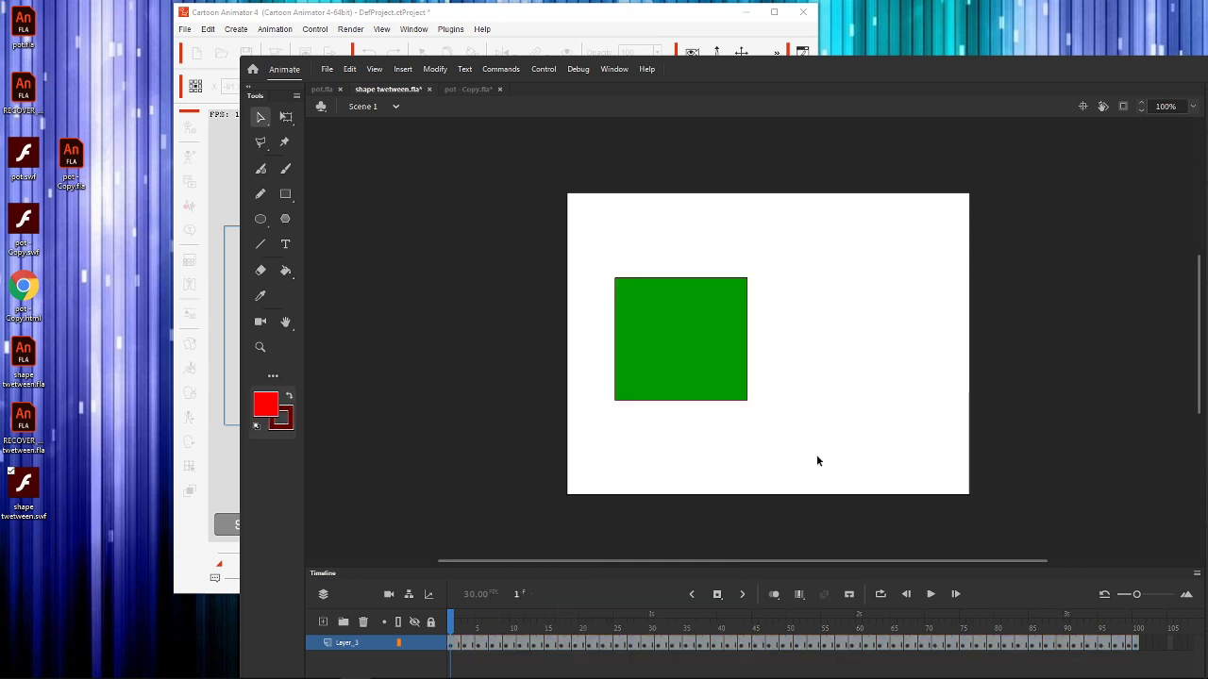
key(ctrl+Return)
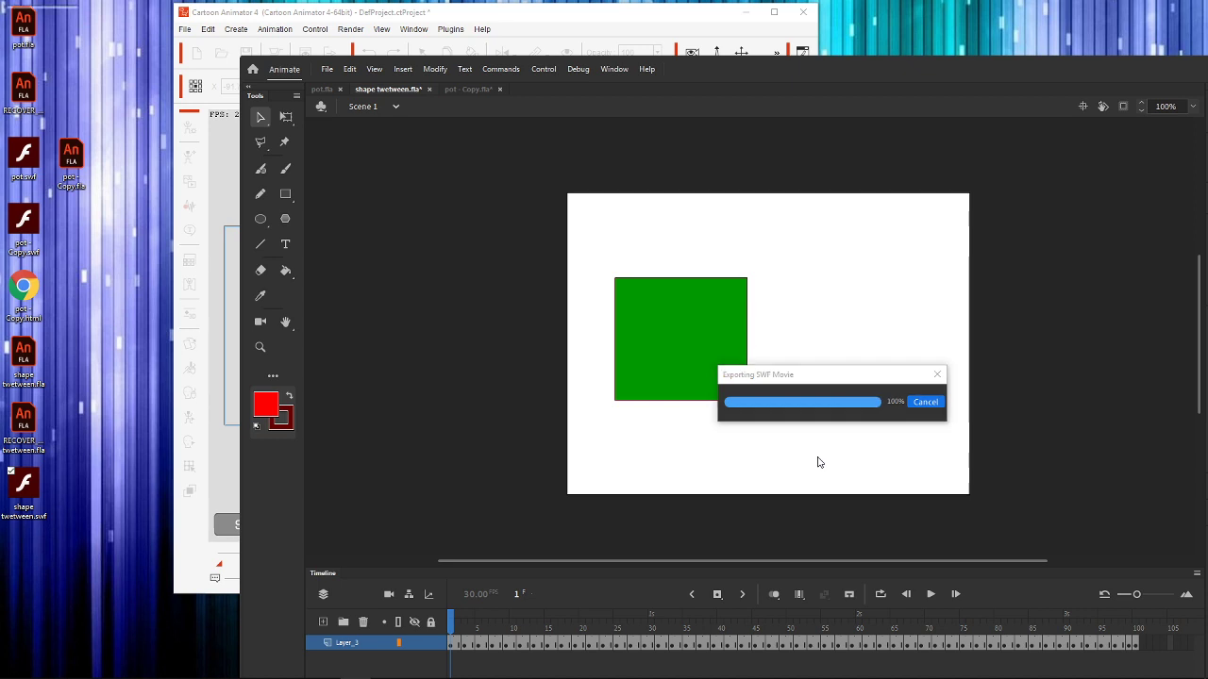
click(1158, 442)
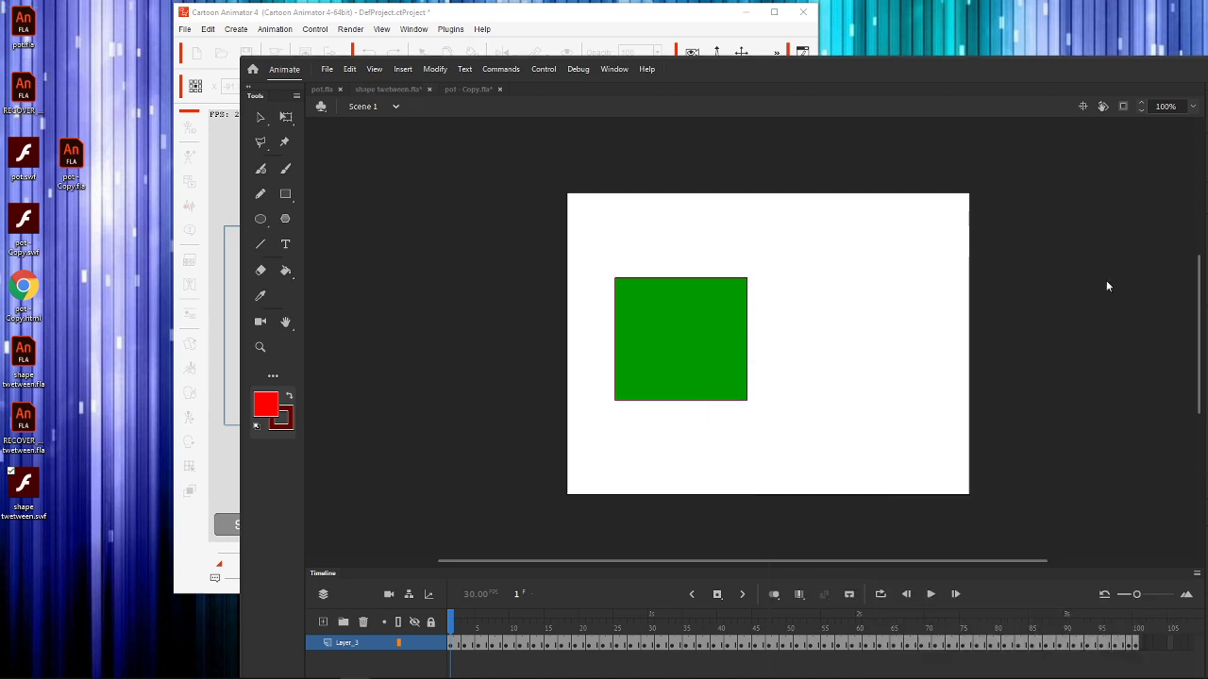
Step: Switch to Cartoon Animator, replace the square on the stage with the re-exported shape twetween.swf, and play it through
drag(1125, 78, 1206, 506)
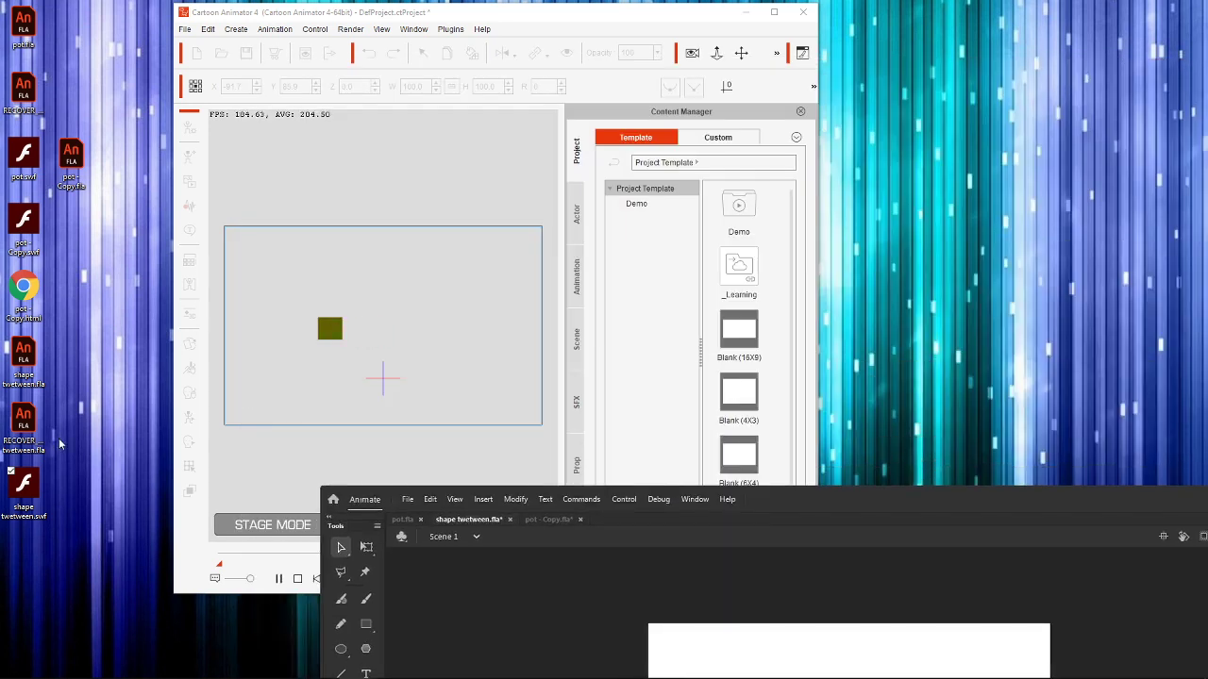
click(332, 342)
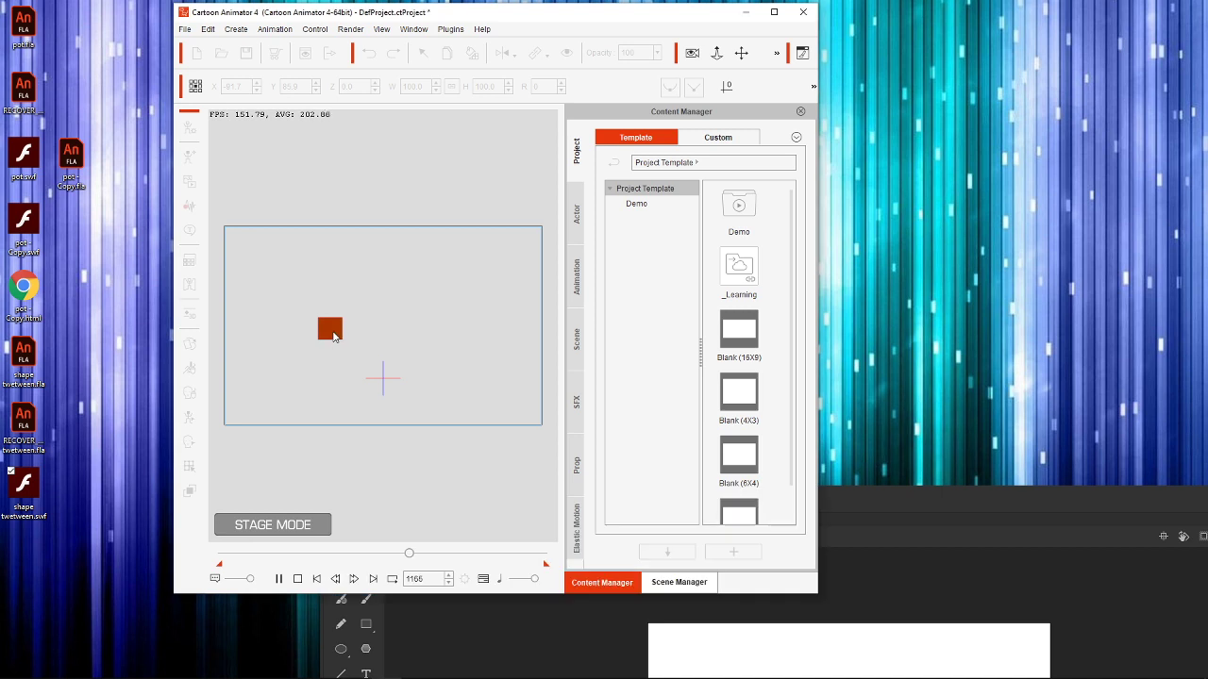
click(298, 578)
key(Delete)
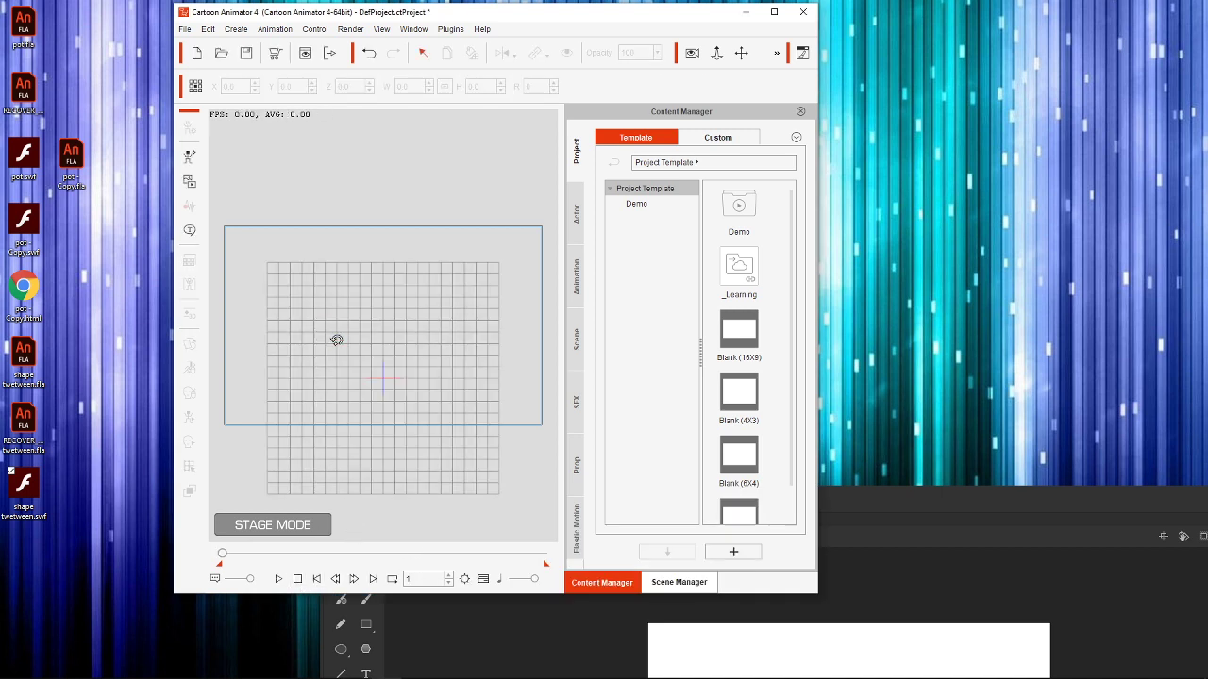
drag(24, 486, 326, 342)
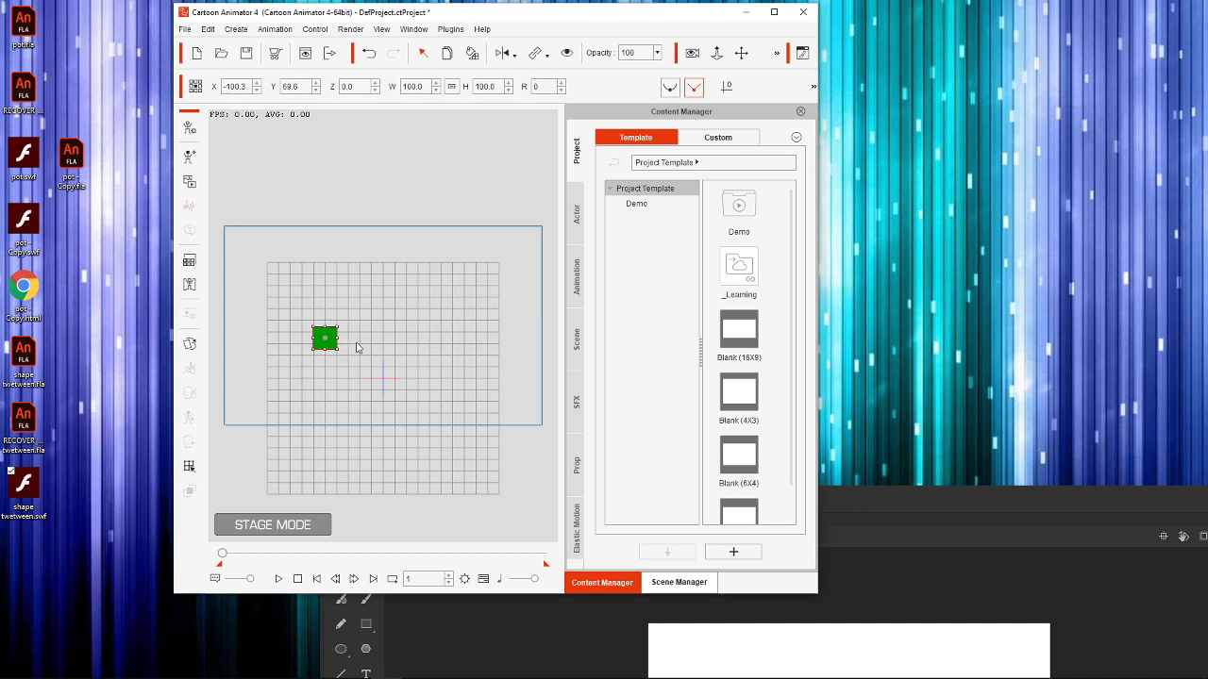
click(278, 579)
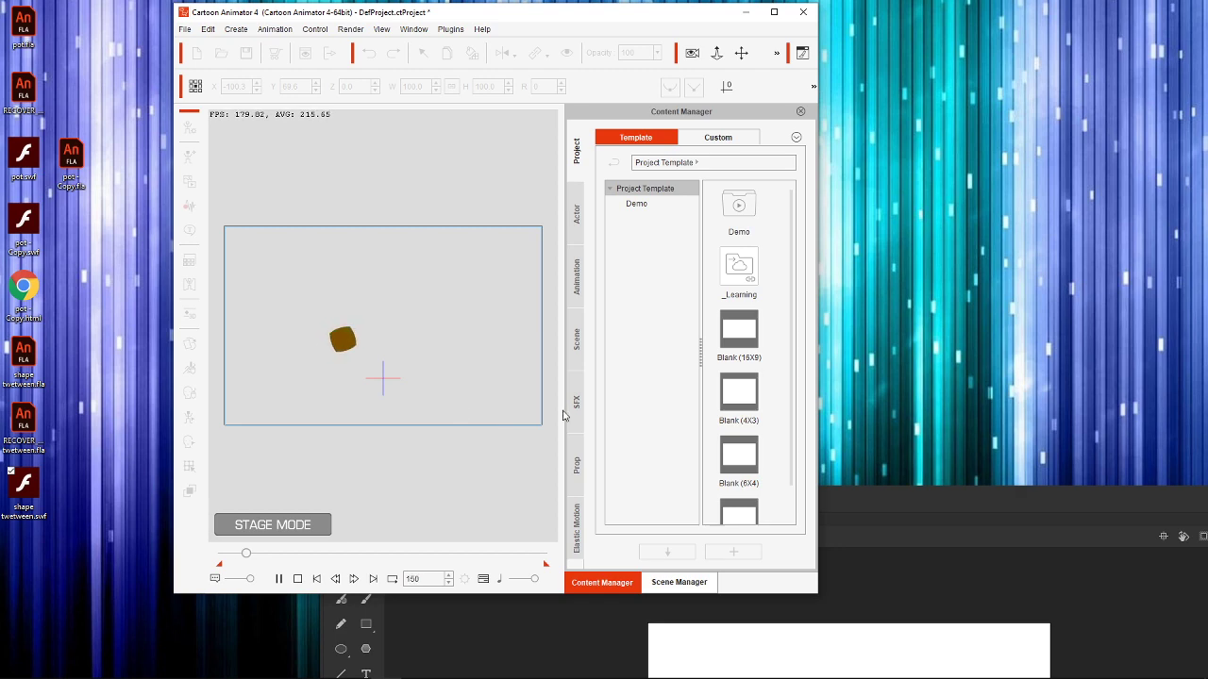
click(297, 578)
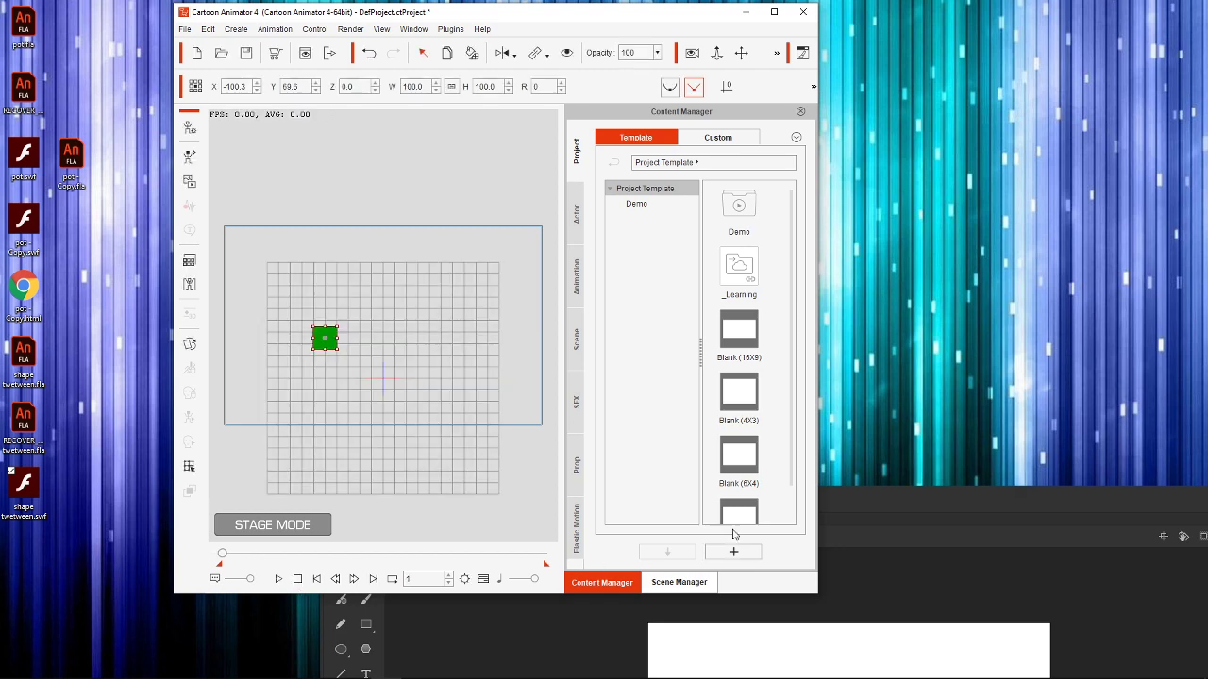
Step: Switch back to Animate and add a new layer placed beneath Layer_3
click(951, 509)
drag(950, 503, 849, 59)
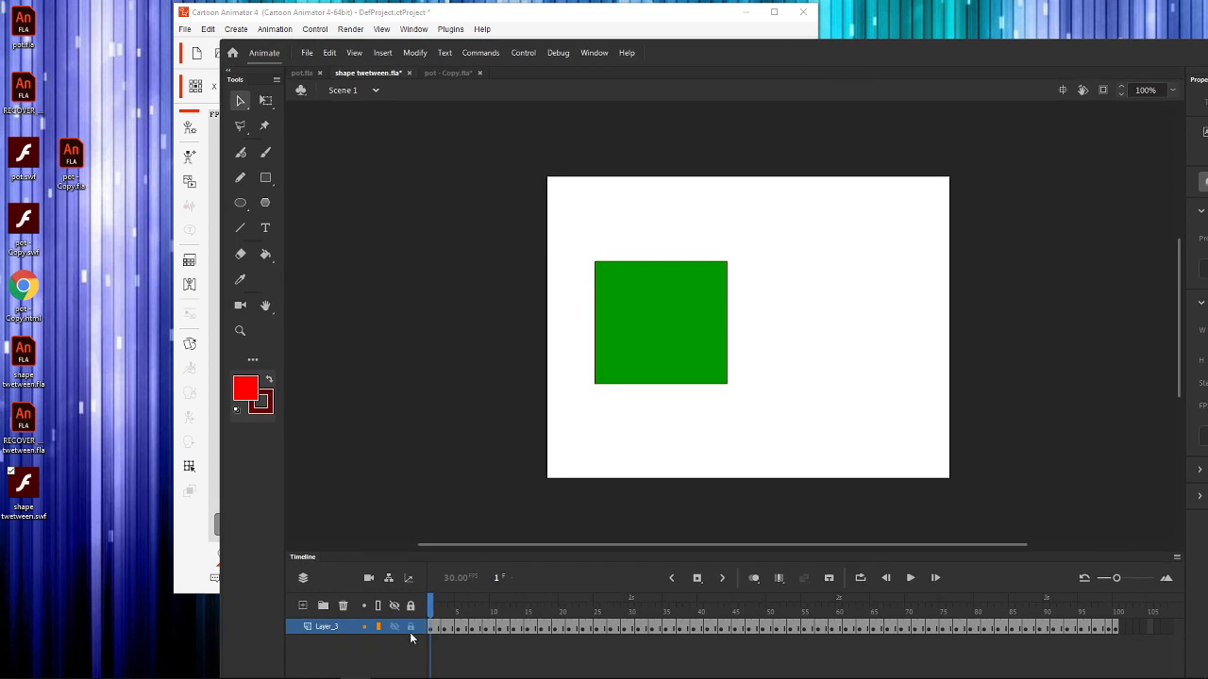
click(302, 605)
drag(340, 627, 334, 653)
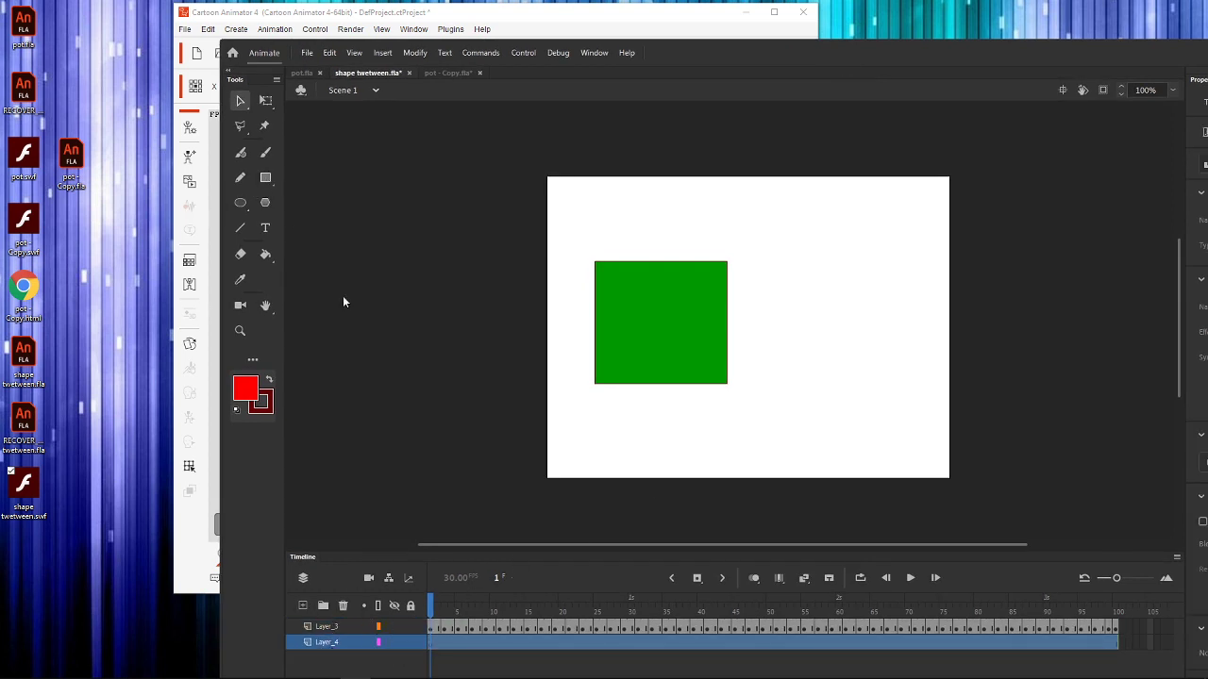
Step: Draw a wide purple rectangle on Layer_4 that extends past both sides of the stage behind the green square
click(265, 178)
click(245, 388)
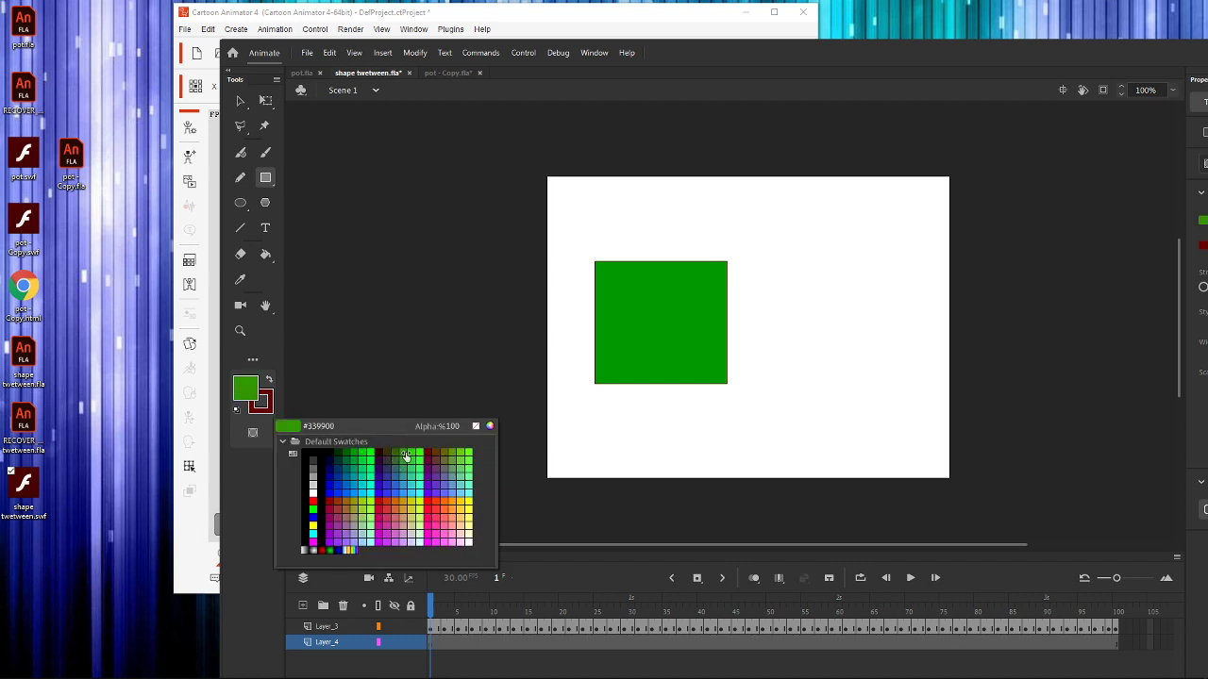
click(406, 456)
click(252, 394)
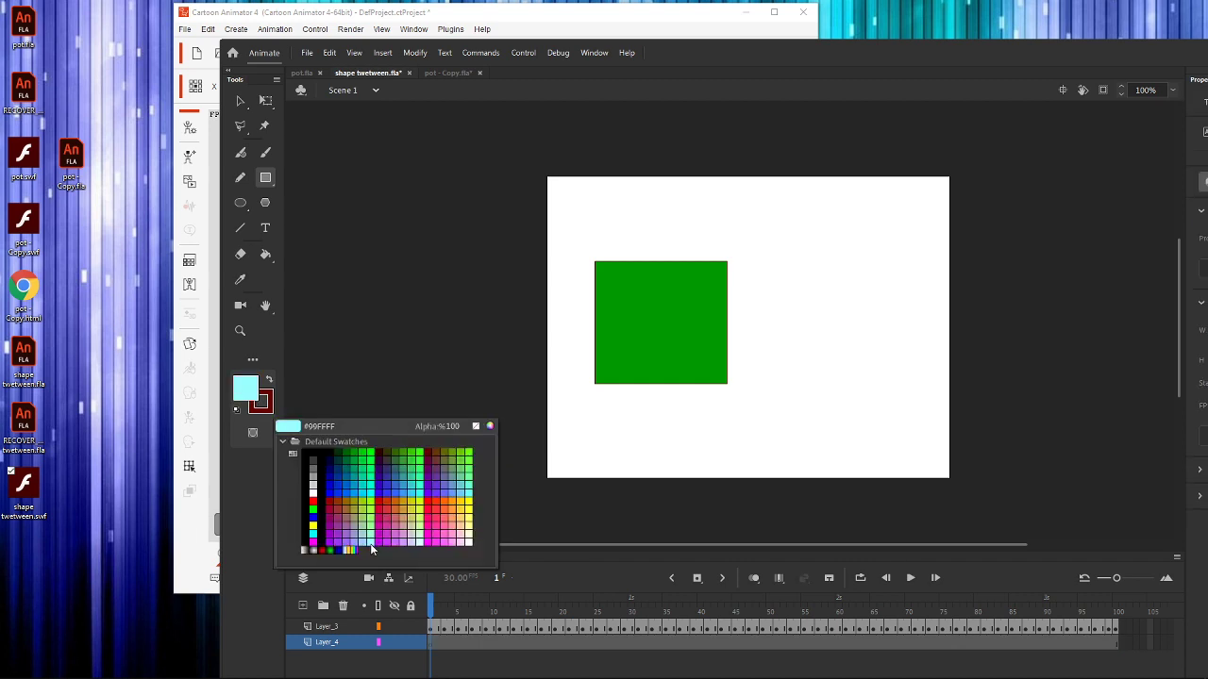
click(333, 516)
drag(448, 213, 1062, 468)
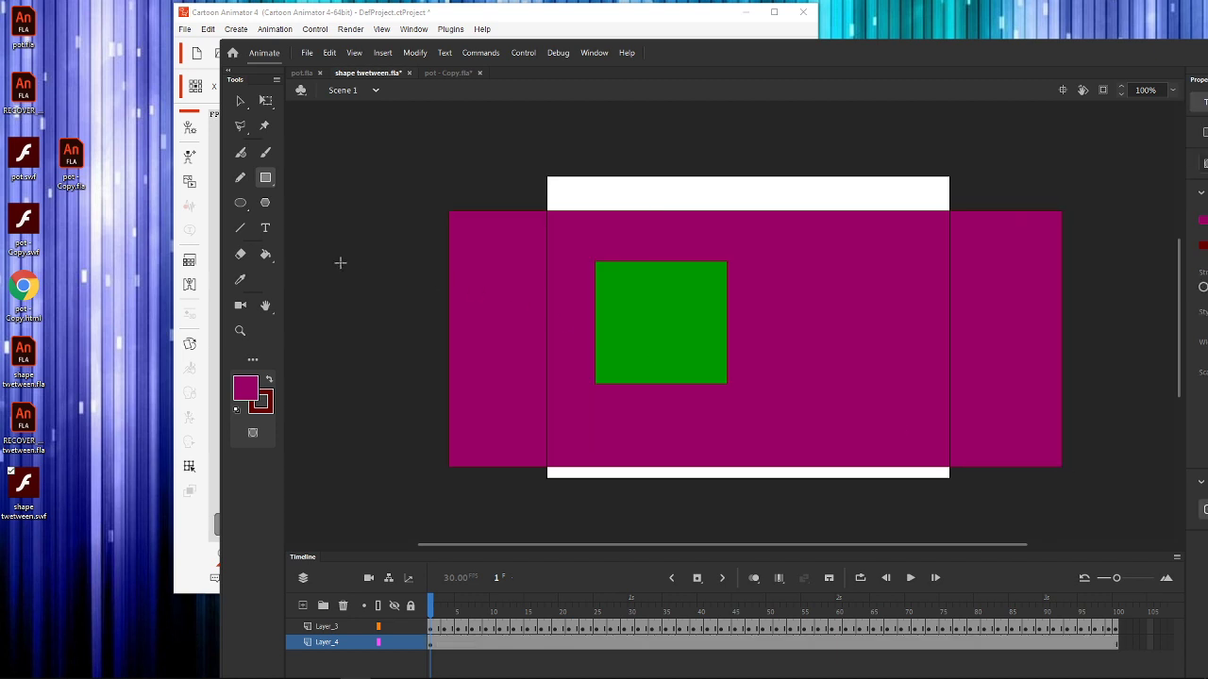
Step: Scatter about ten dark grey rectangles of varying sizes over the purple rectangle on Layer_4
click(245, 388)
click(266, 162)
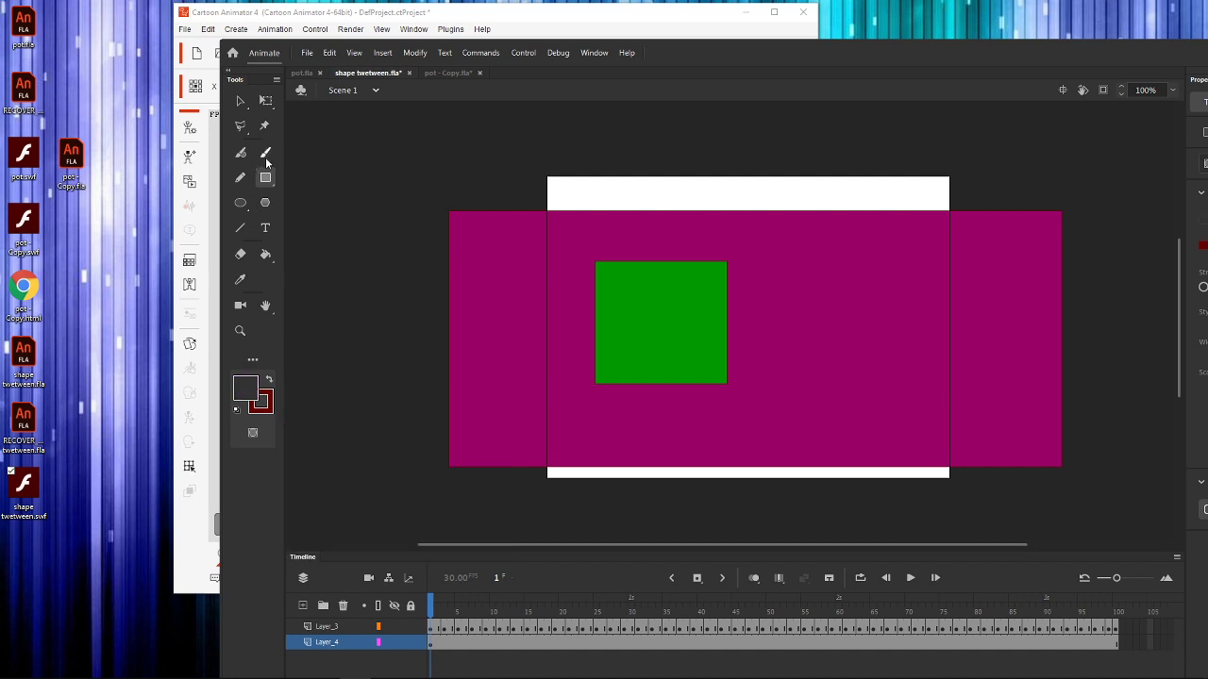
mouse_move(513, 398)
mouse_down()
mouse_move(640, 173)
mouse_move(663, 273)
mouse_move(636, 204)
mouse_up()
drag(770, 256, 727, 351)
drag(862, 382, 800, 393)
drag(820, 326, 813, 292)
drag(898, 278, 970, 351)
drag(957, 243, 1063, 329)
drag(1061, 398, 987, 413)
drag(858, 250, 829, 256)
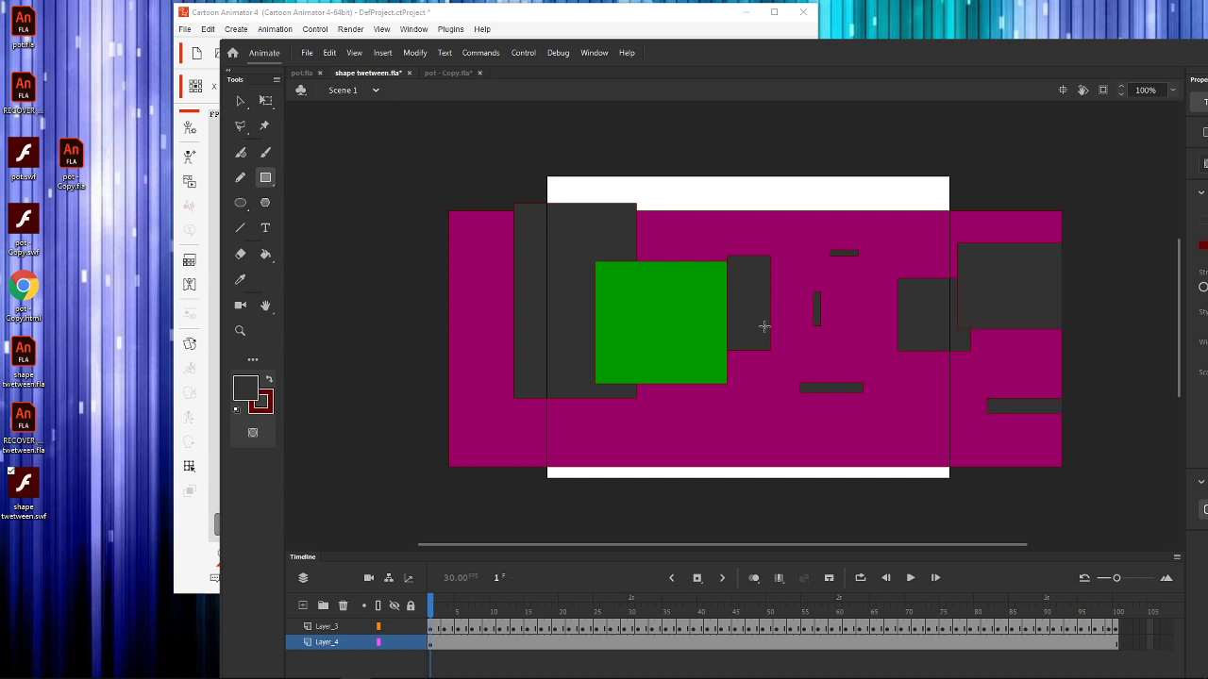
drag(497, 352, 463, 318)
drag(557, 427, 617, 442)
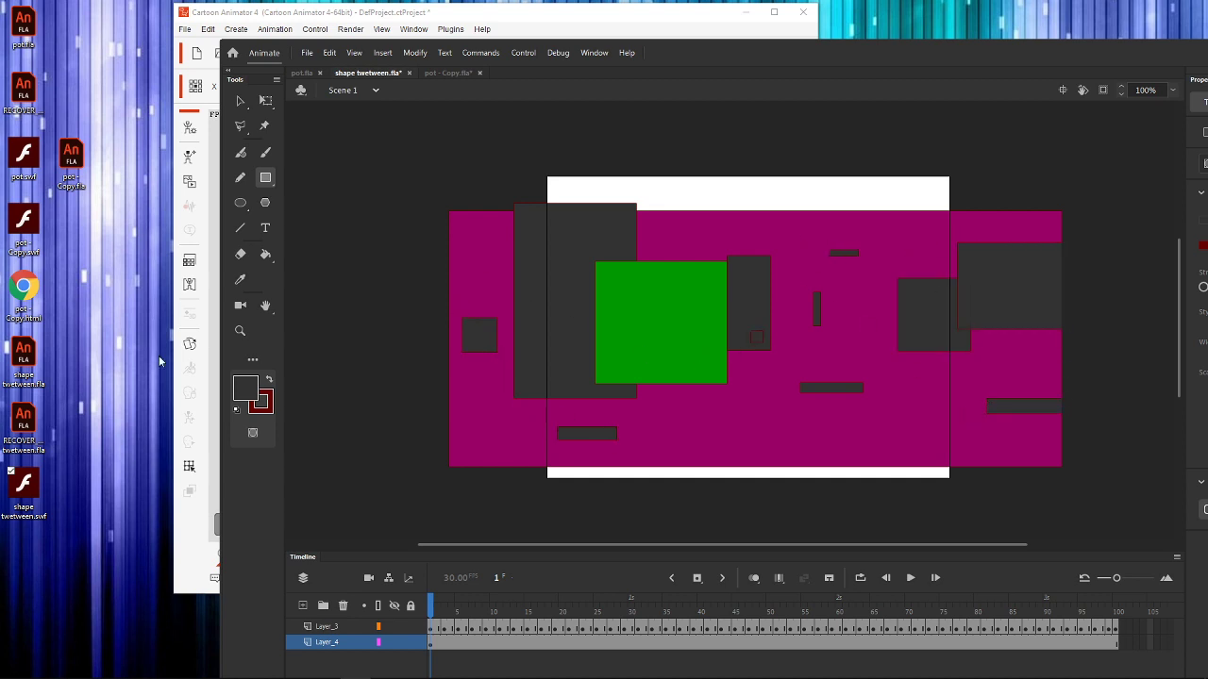
Step: Add six bright green rectangles of varying sizes across the purple and grey pattern on Layer_4
click(257, 393)
click(384, 460)
drag(582, 281, 682, 337)
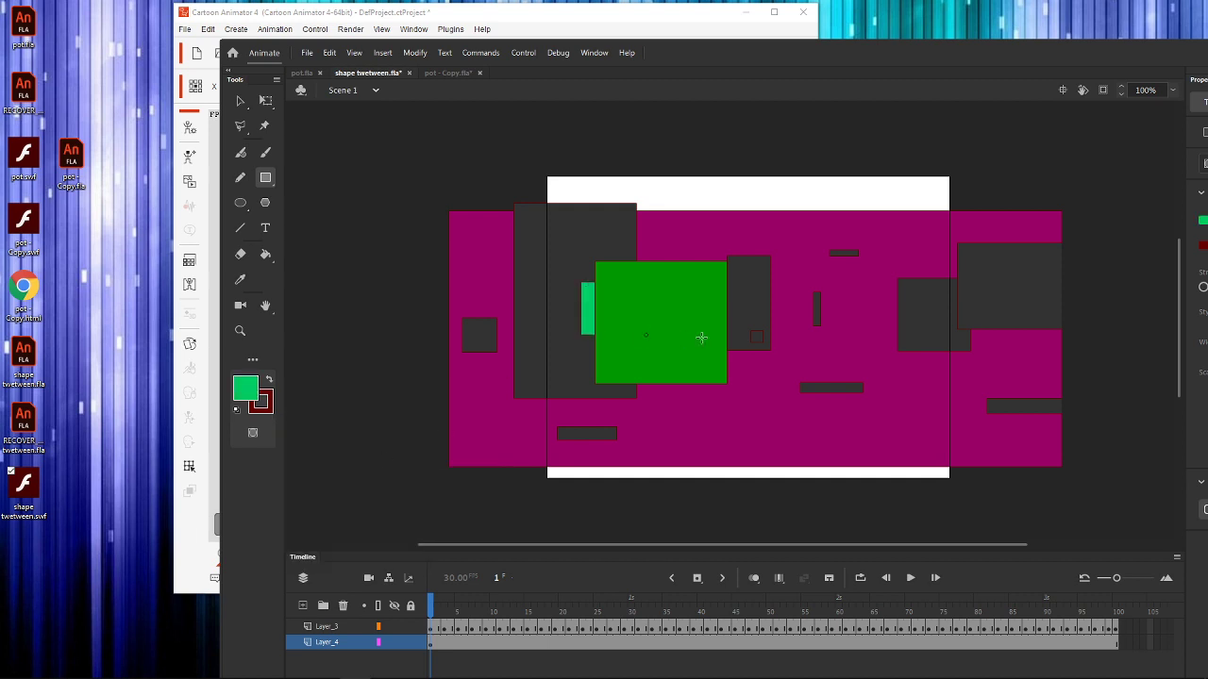
drag(715, 283, 799, 304)
drag(918, 334, 944, 360)
drag(810, 337, 904, 402)
drag(694, 416, 771, 433)
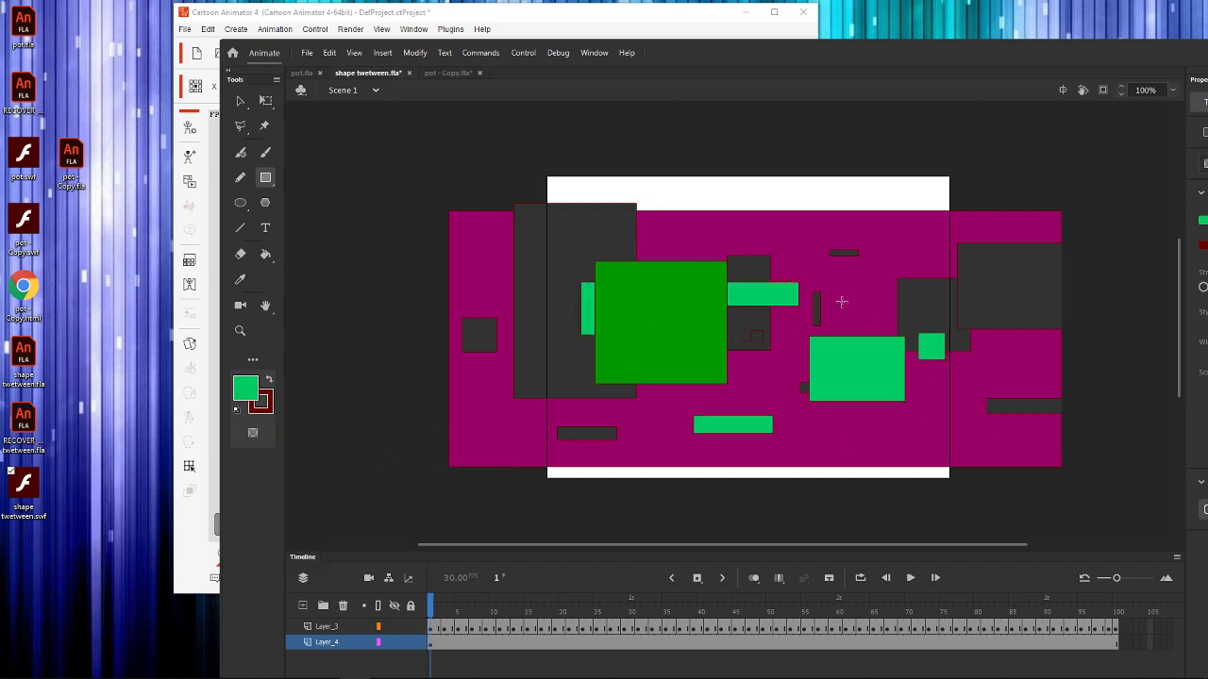
drag(834, 230, 943, 300)
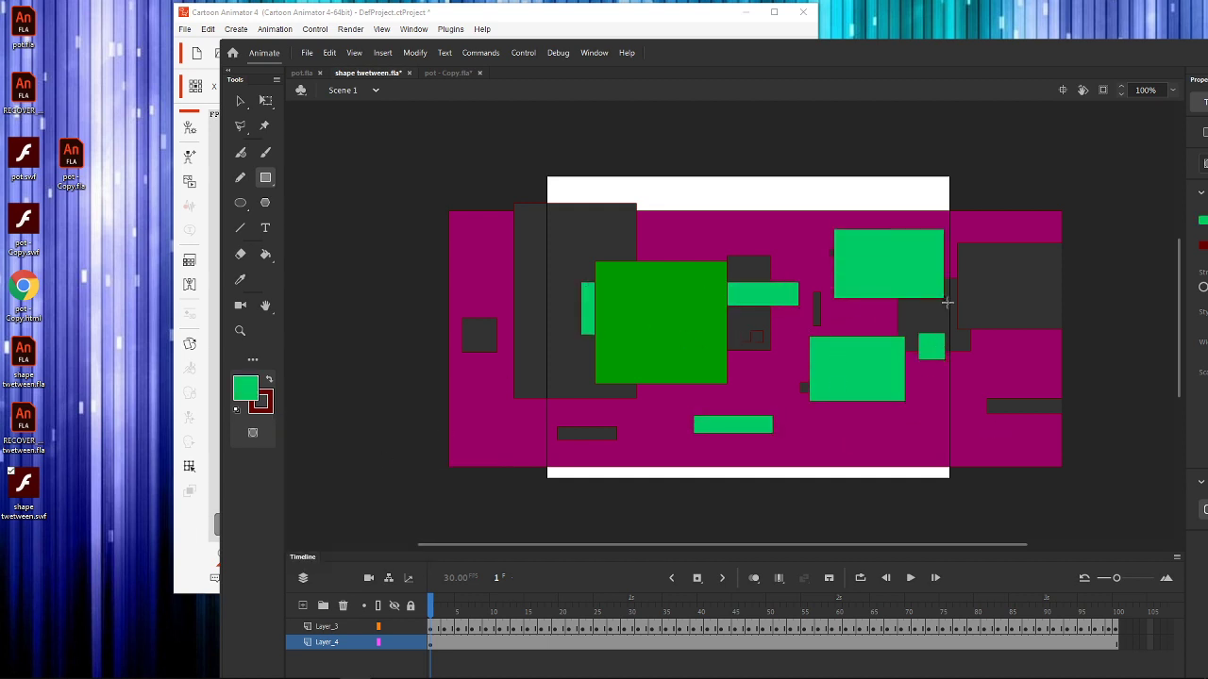
Step: Turn Layer_3 into a mask over Layer_4 and play the masked animation on the timeline
right_click(343, 629)
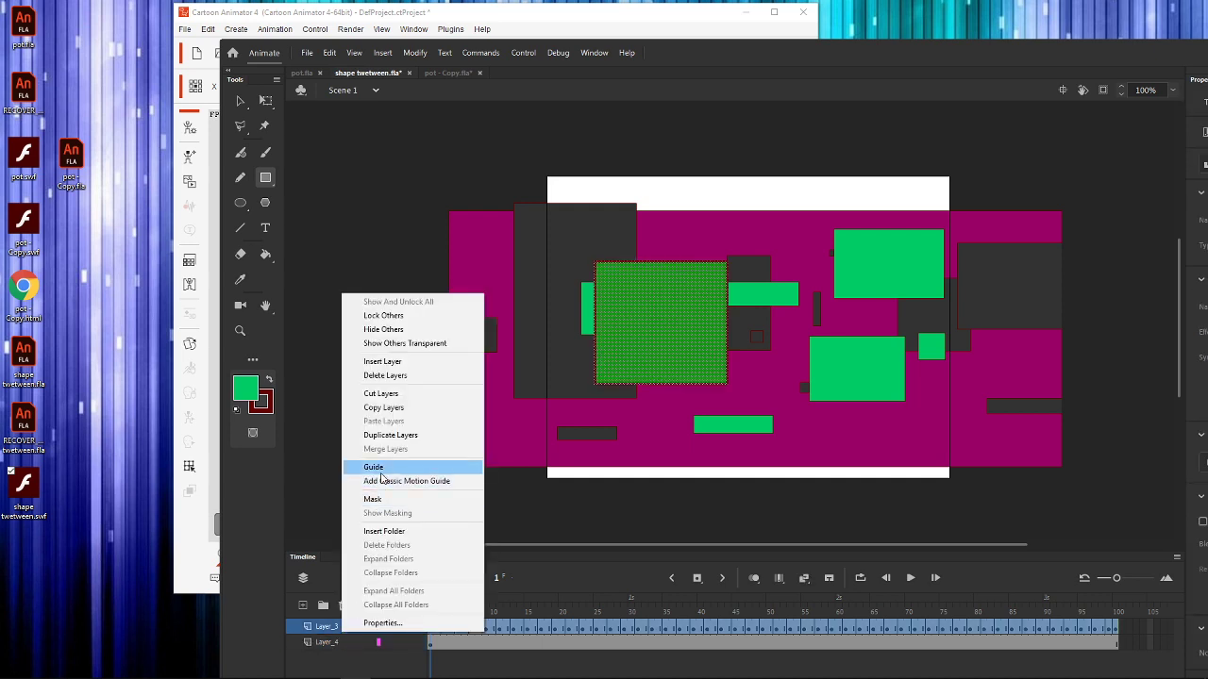
click(382, 498)
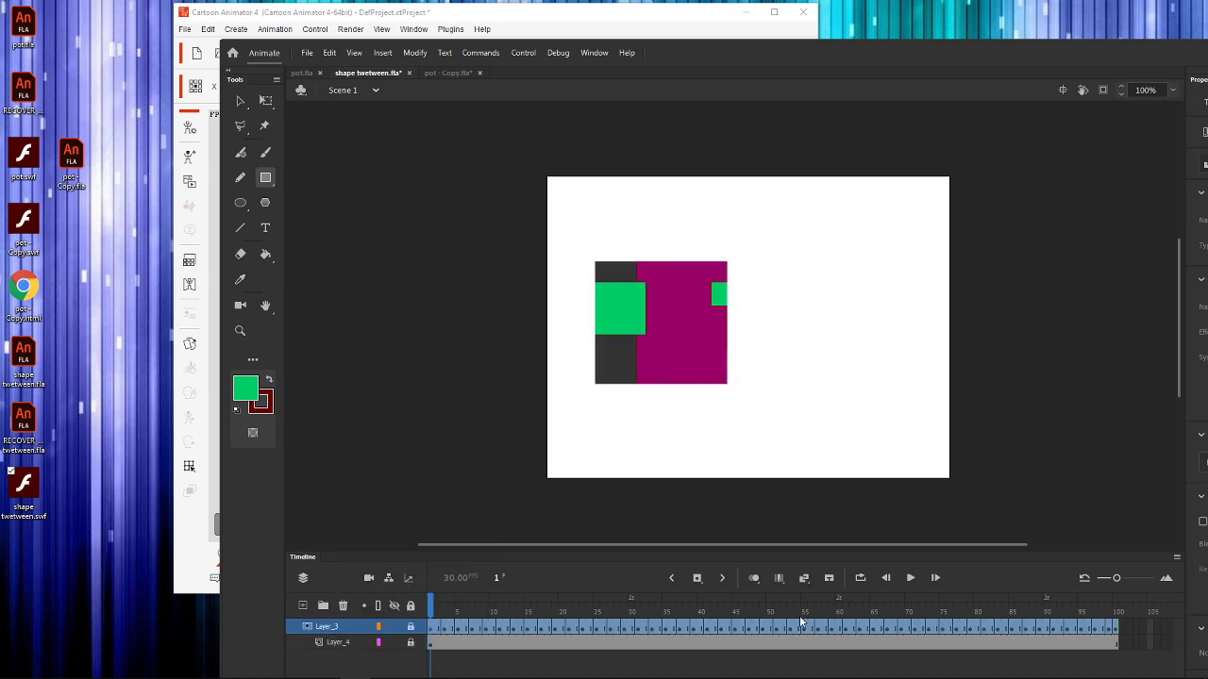
click(911, 579)
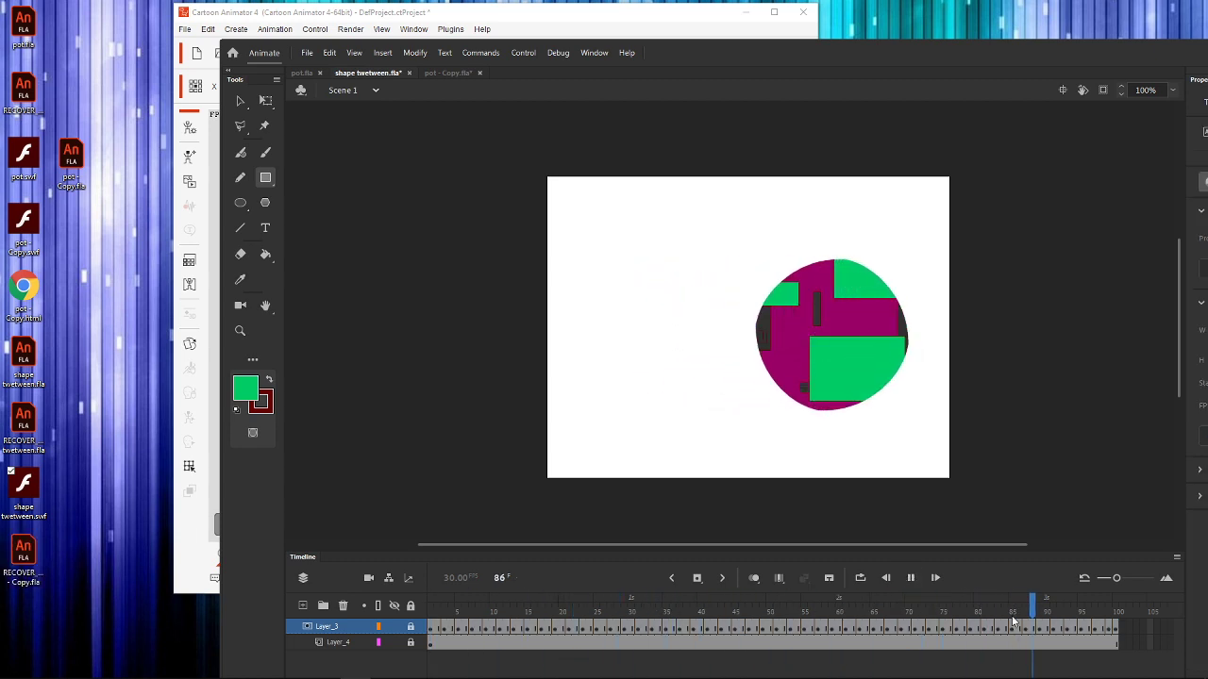
click(910, 579)
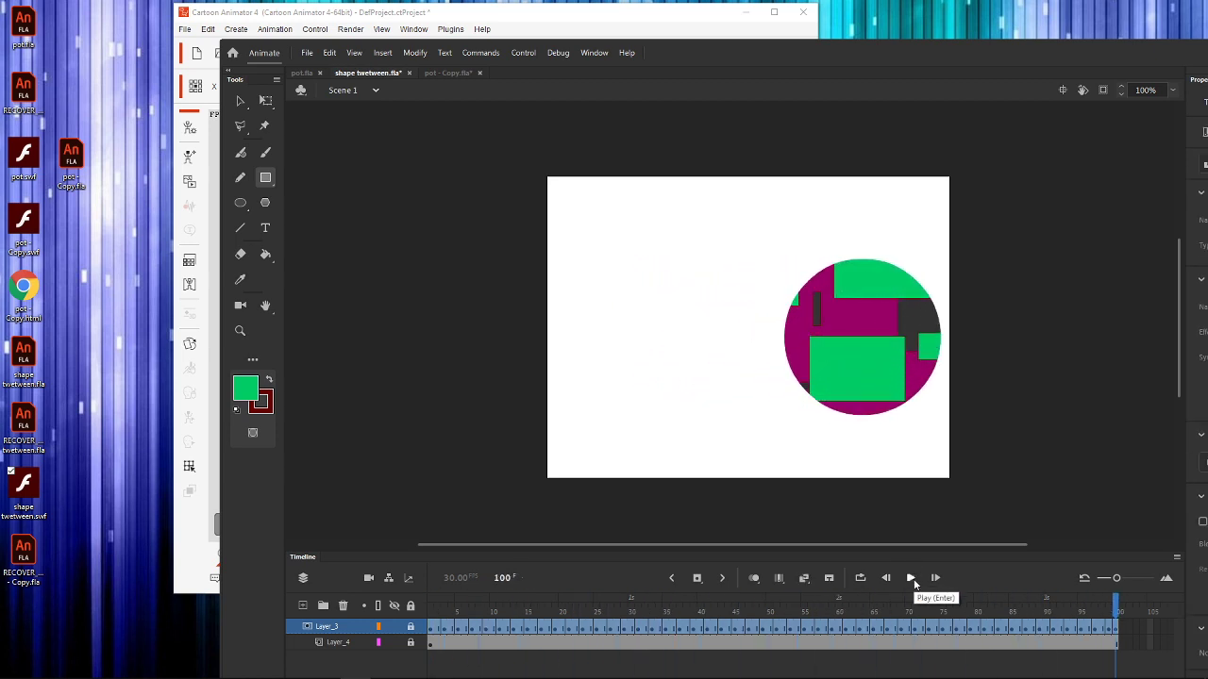
Step: Test the movie to re-export shape twetween.swf with the mask, and check the file in Flash Player
double_click(38, 492)
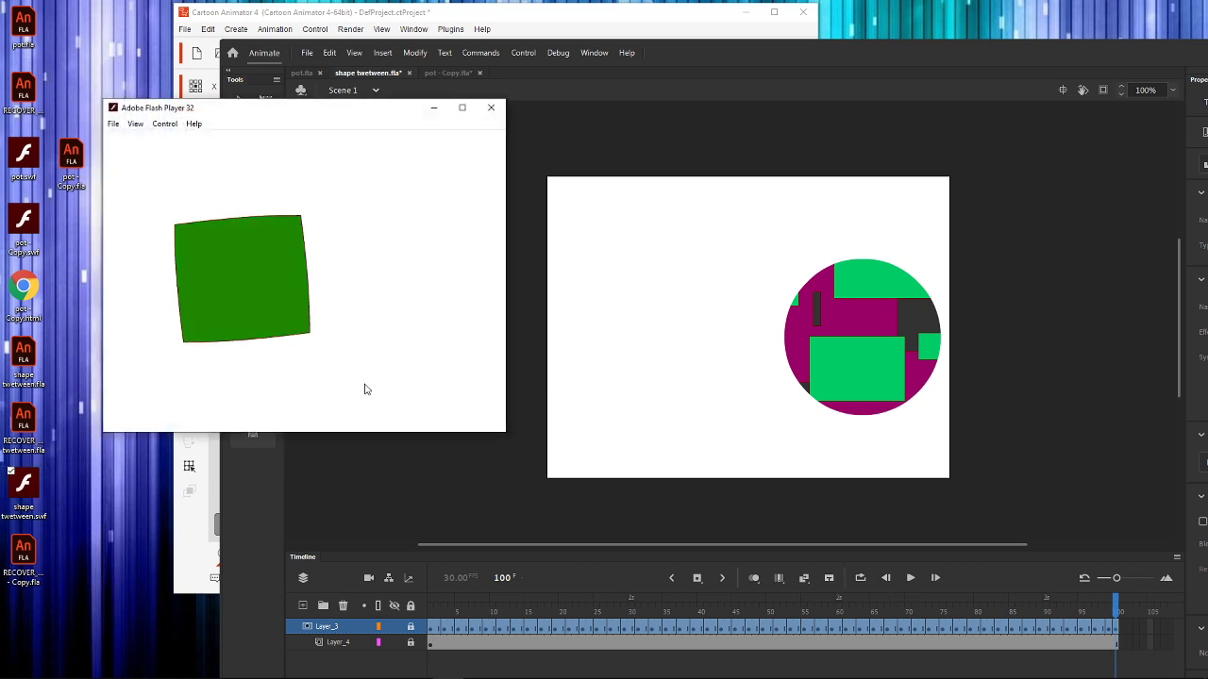
click(491, 108)
key(ctrl+Return)
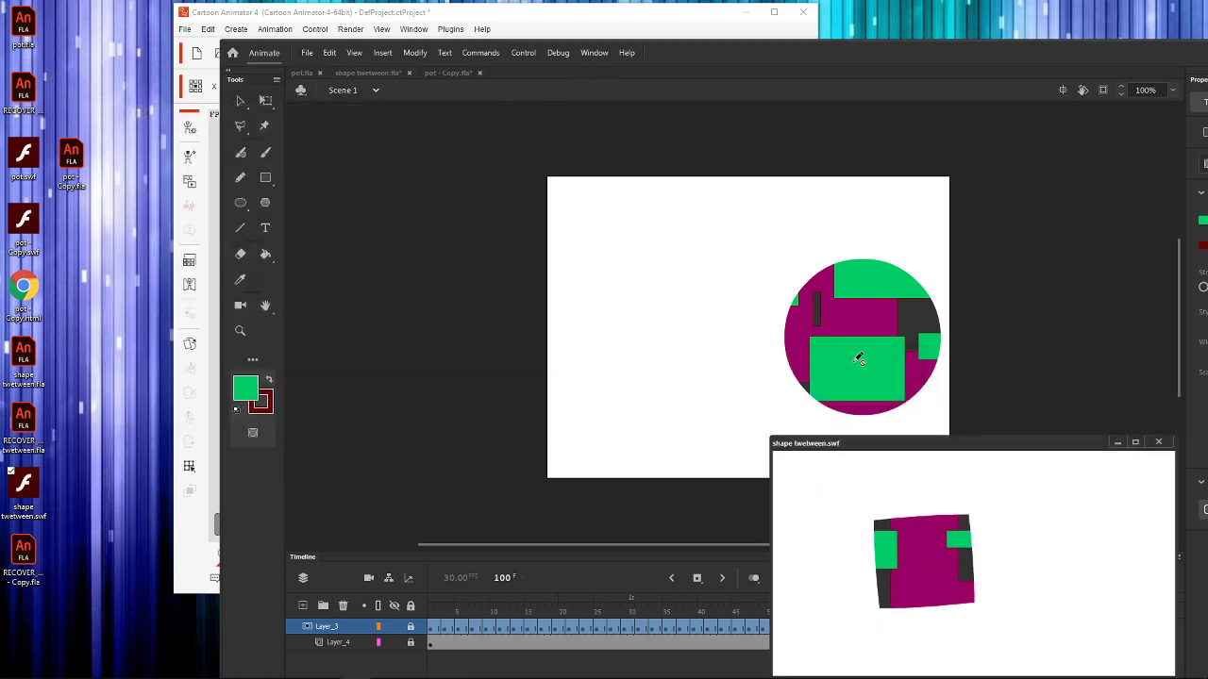
click(1159, 442)
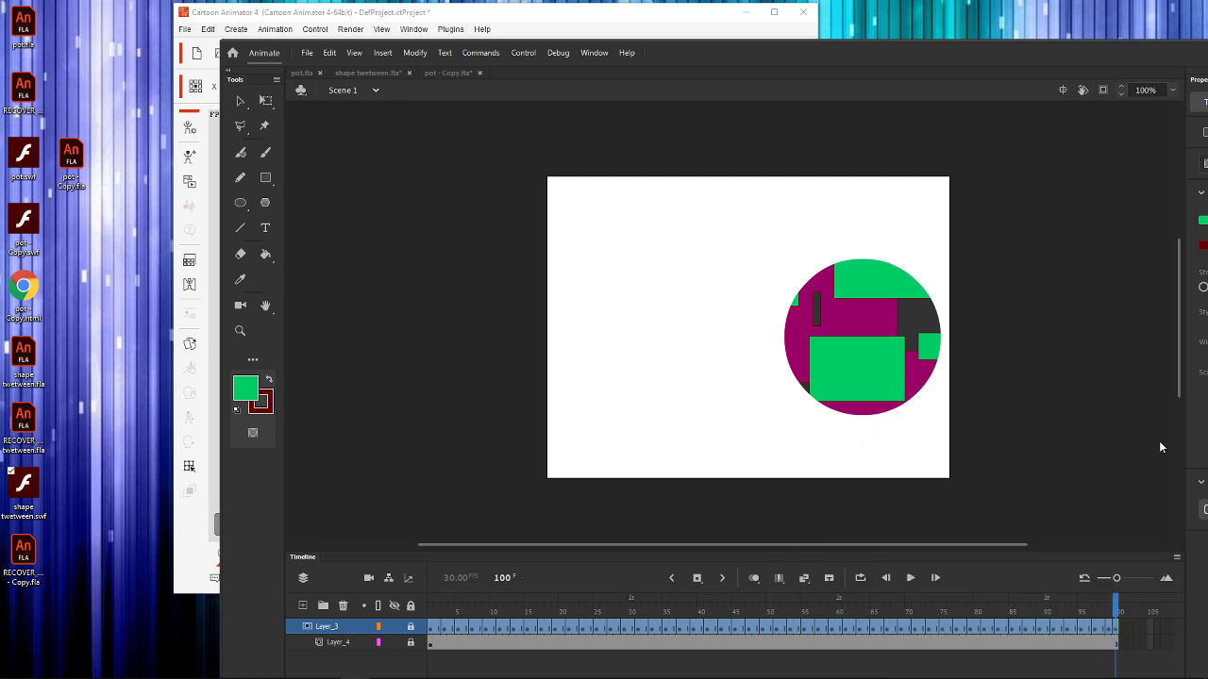
double_click(25, 489)
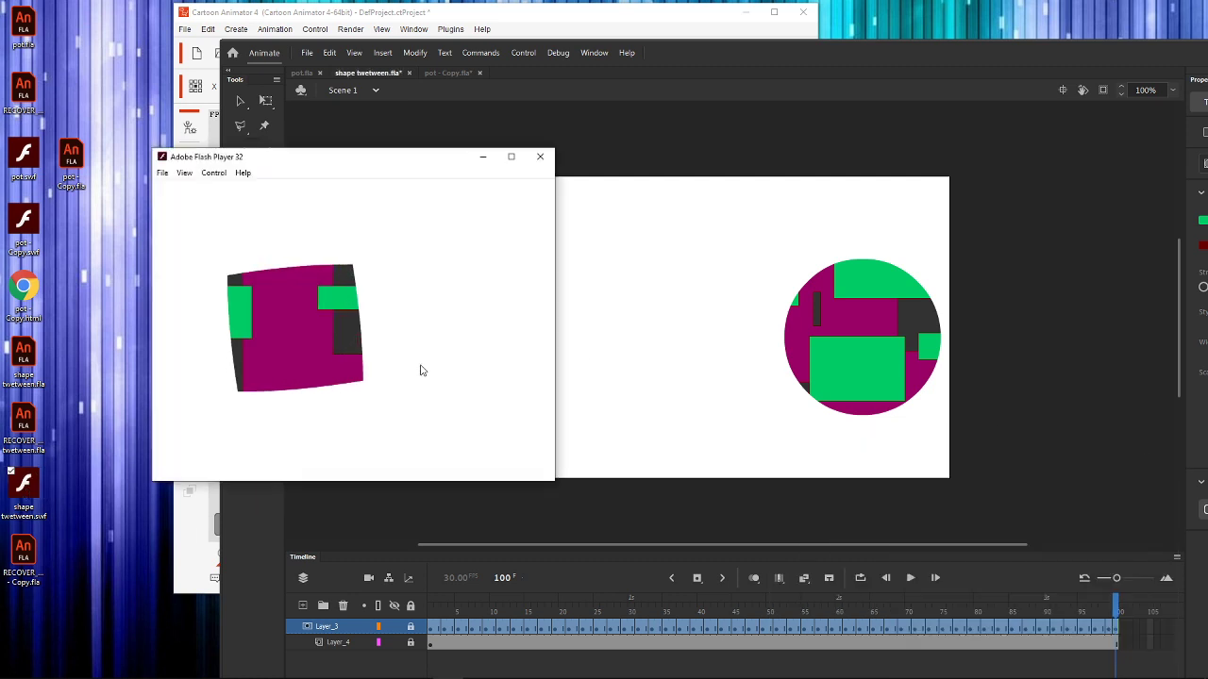
click(540, 157)
Step: Switch to Cartoon Animator, replace the green square with the masked shape twetween.swf, and play it on the stage
drag(670, 57, 1160, 233)
click(325, 334)
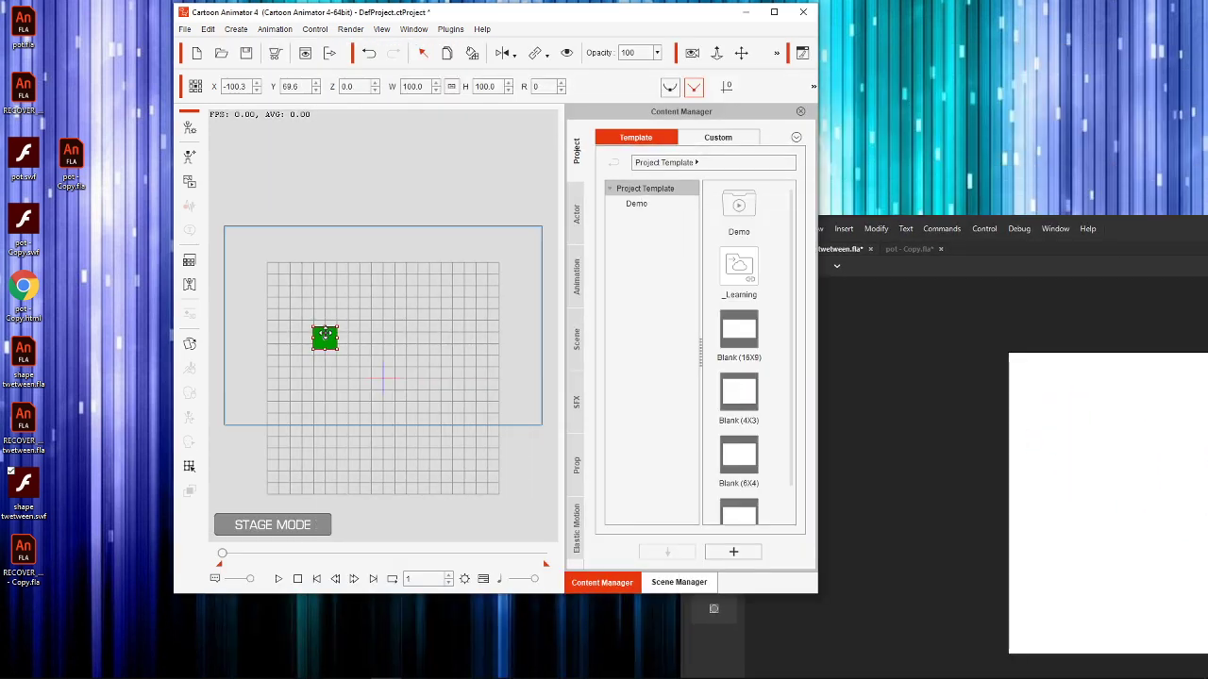
key(Delete)
drag(23, 486, 283, 347)
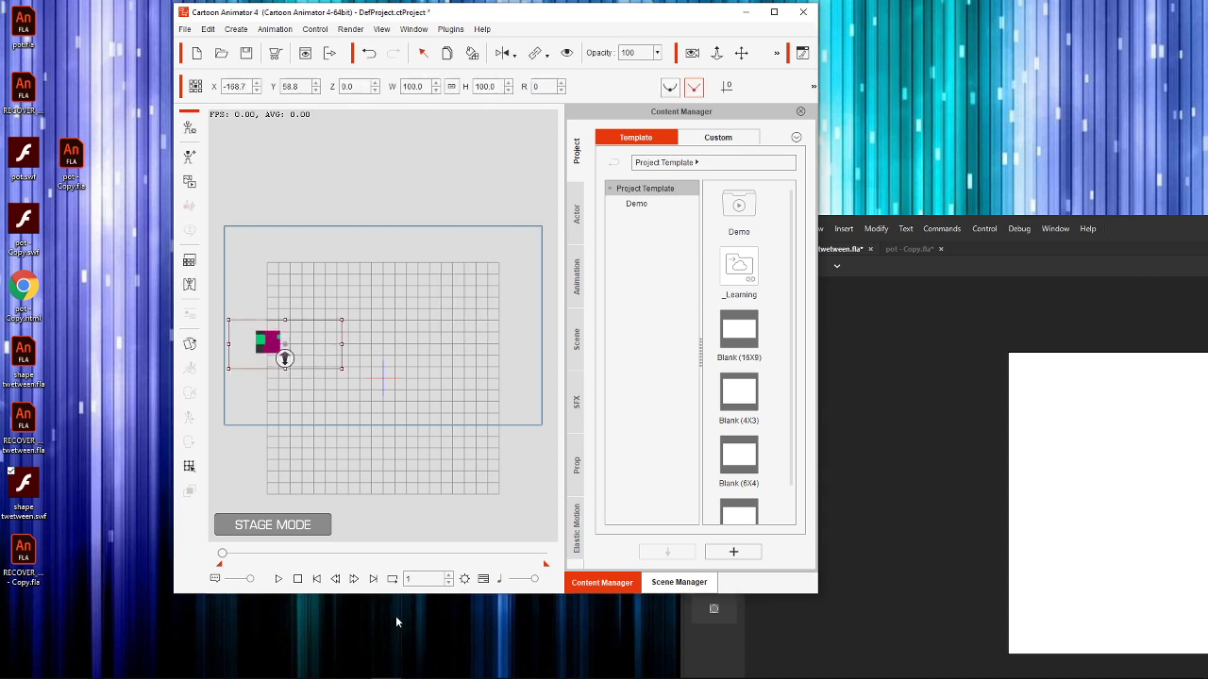
click(277, 580)
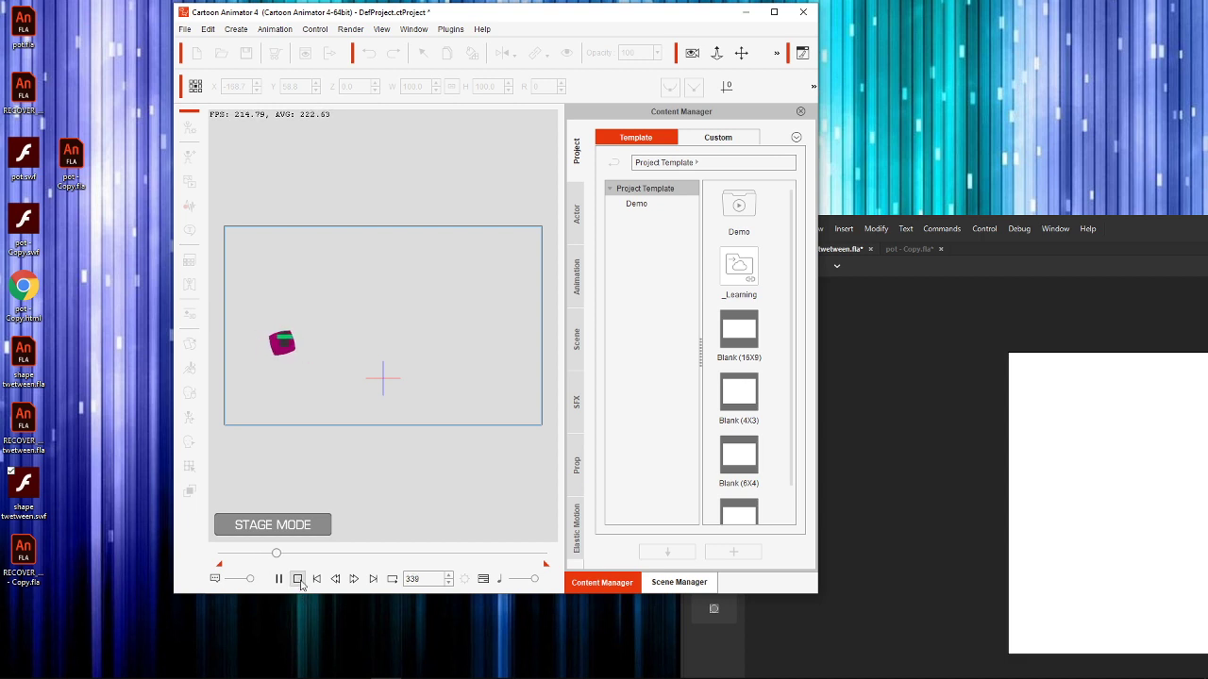
click(298, 578)
Step: Return to Animate and bring up the pot.fla document with the brick wall
drag(1141, 223, 885, 59)
click(525, 106)
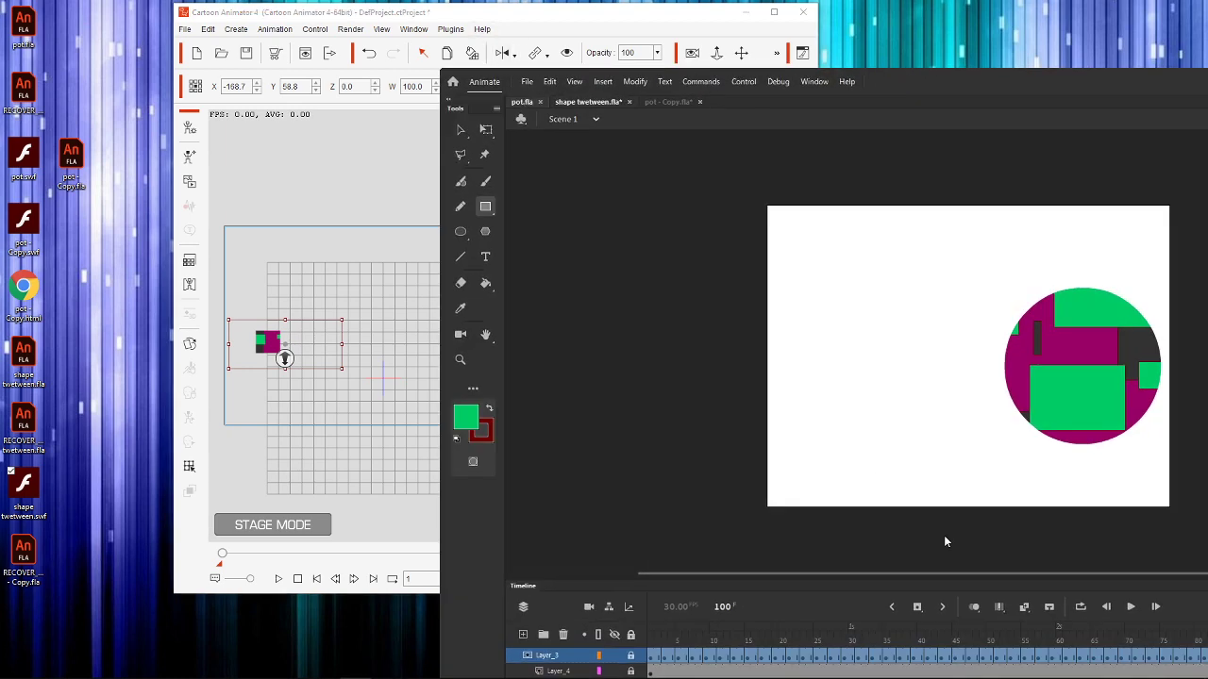
drag(937, 92, 754, 34)
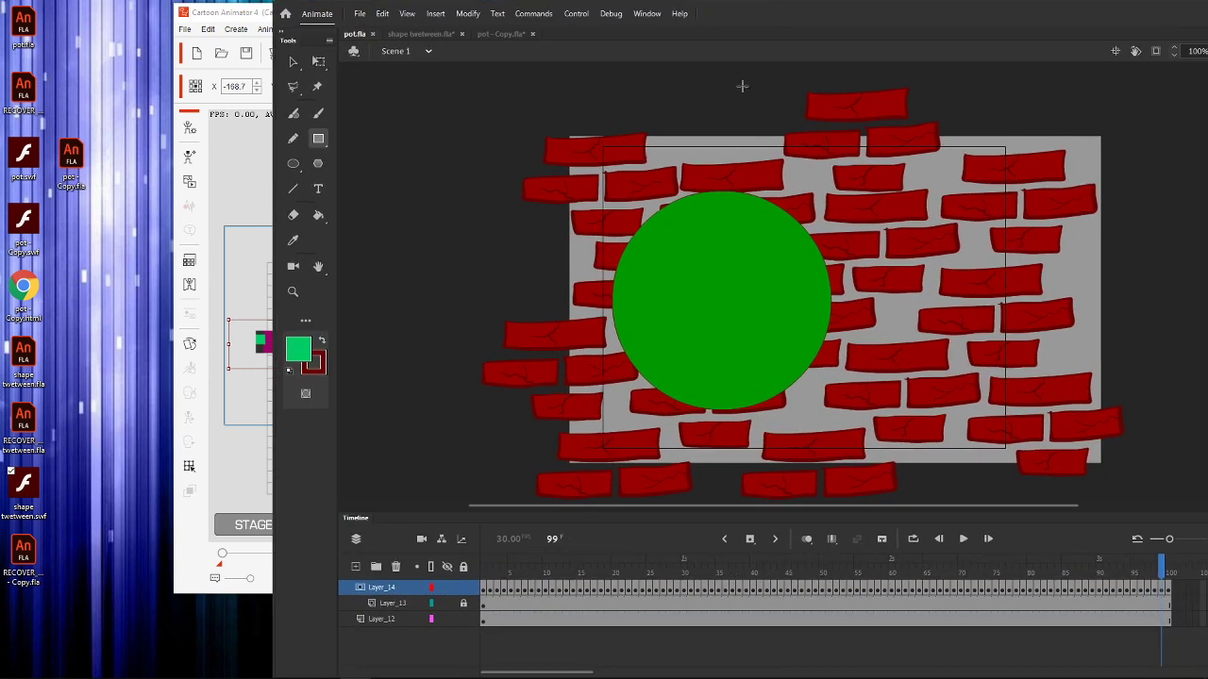
Step: Lock Layer_14 to show the mask, and break apart the brick wall on Layer_12 into raw shapes
click(463, 587)
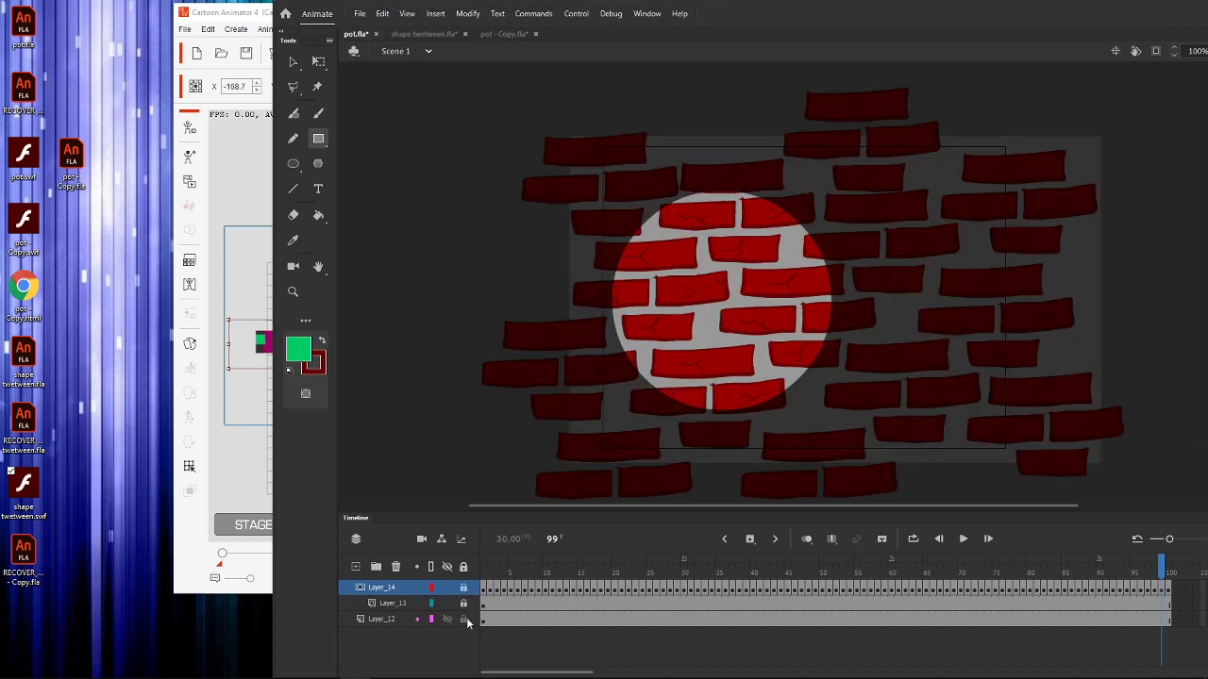
click(483, 621)
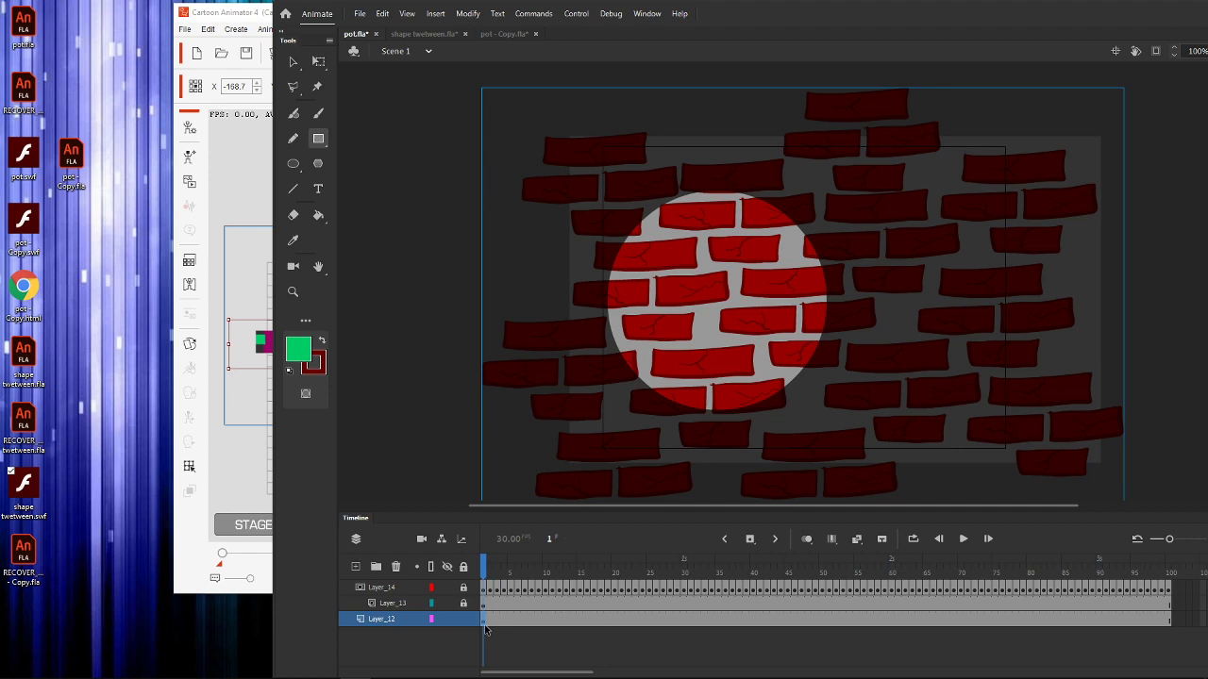
click(485, 626)
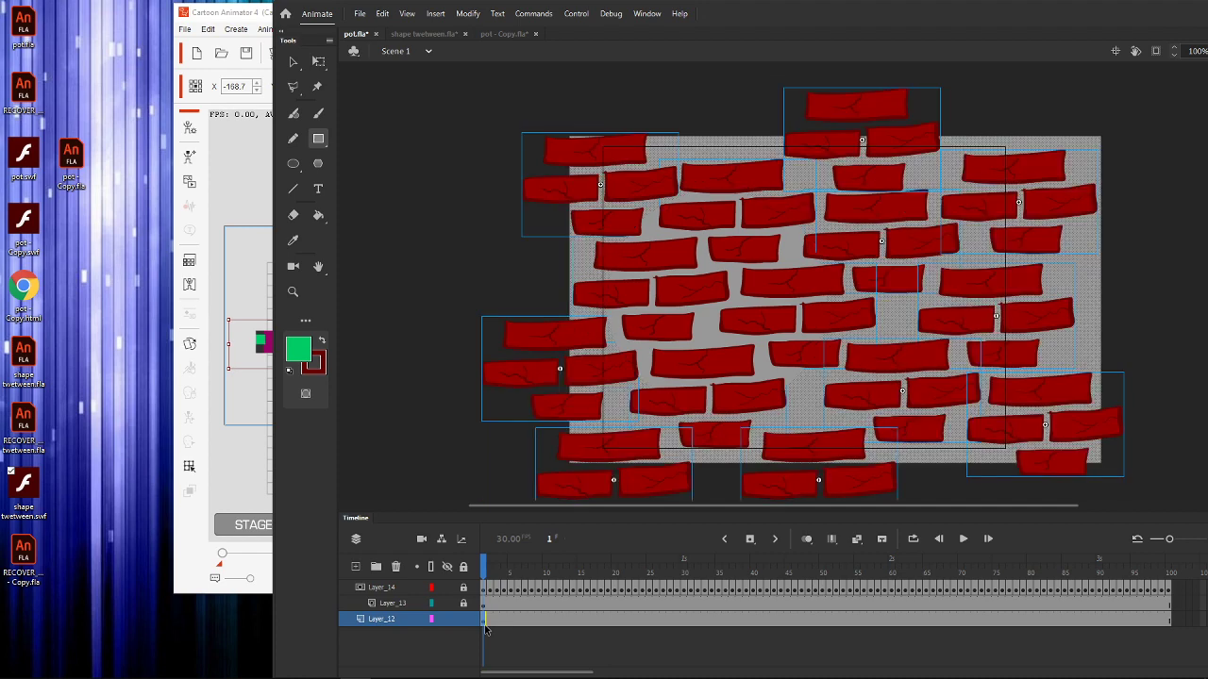
key(ctrl+b)
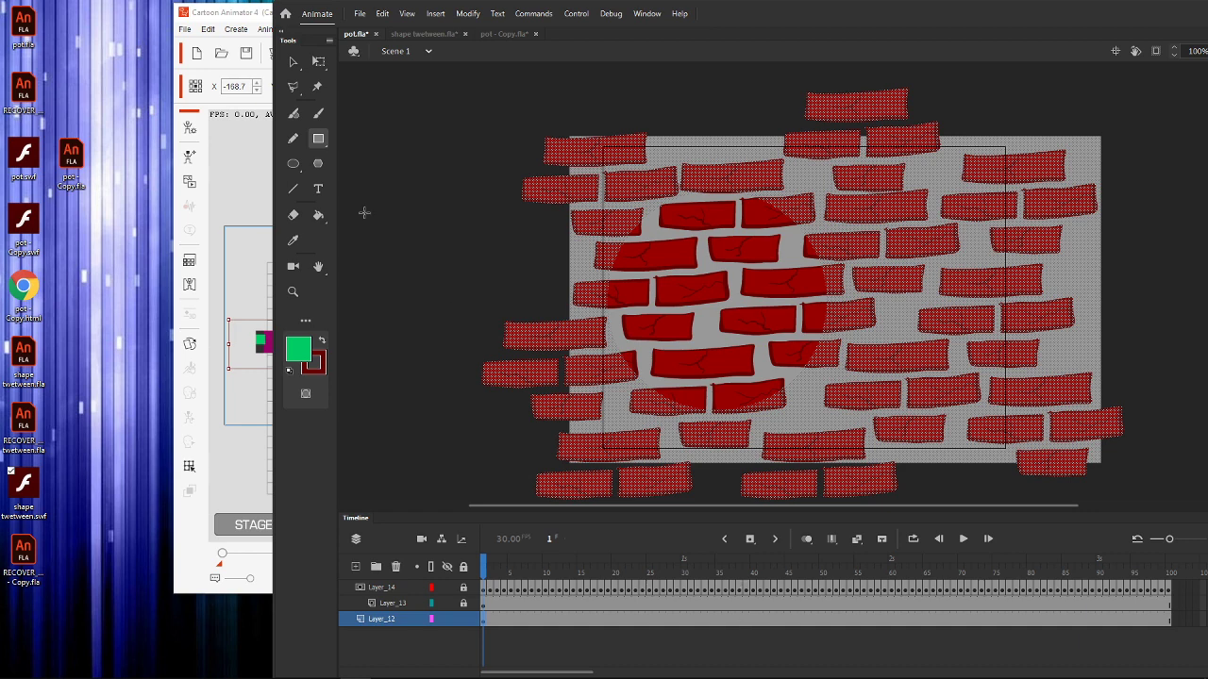
Step: Switch to Cartoon Animator, bring pot.swf onto the stage to see how the wall displays, and return to Animate
click(217, 179)
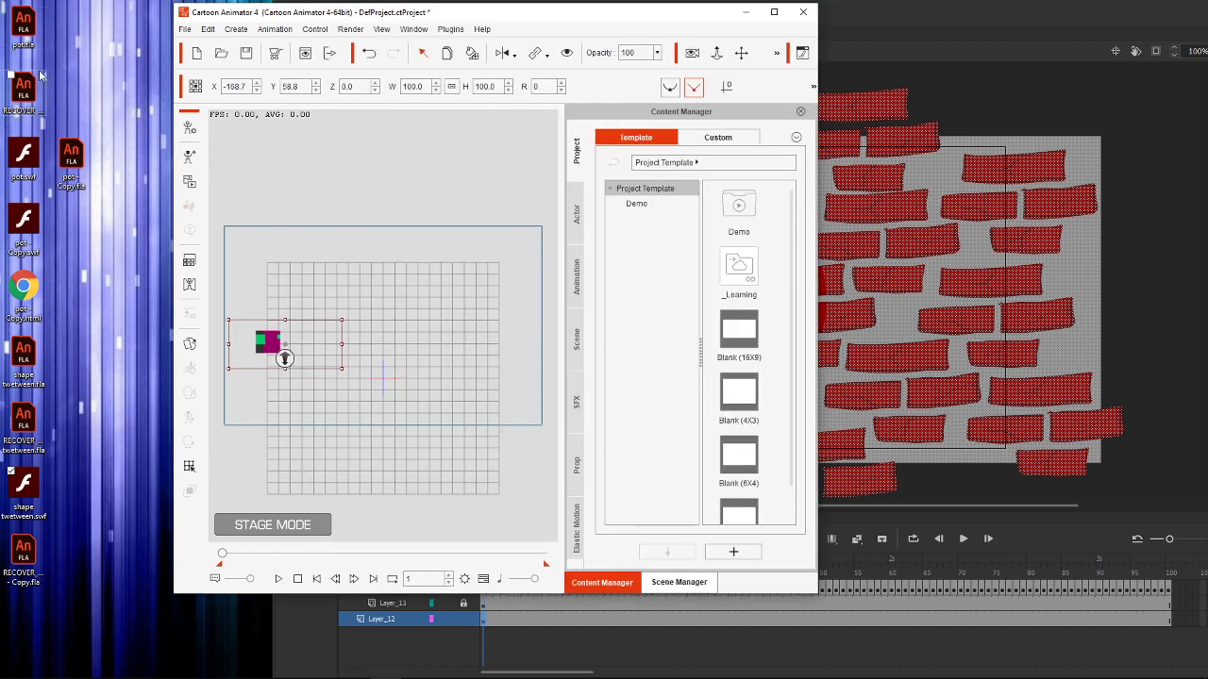
drag(28, 170, 376, 358)
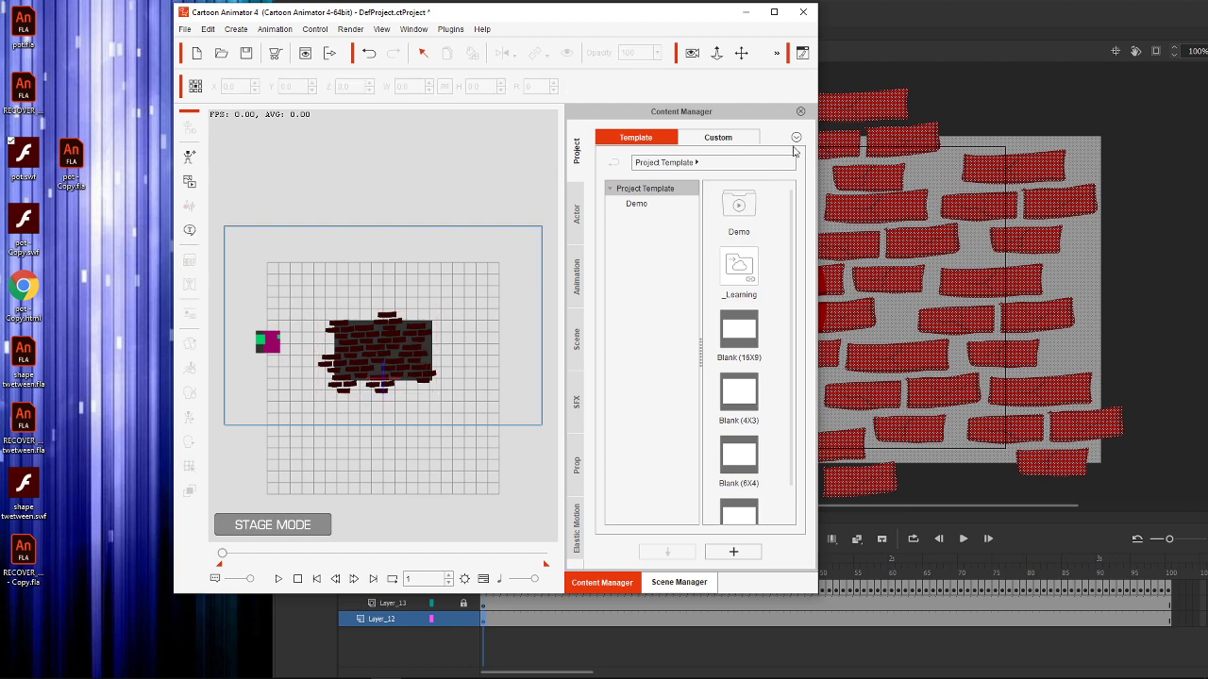
click(834, 26)
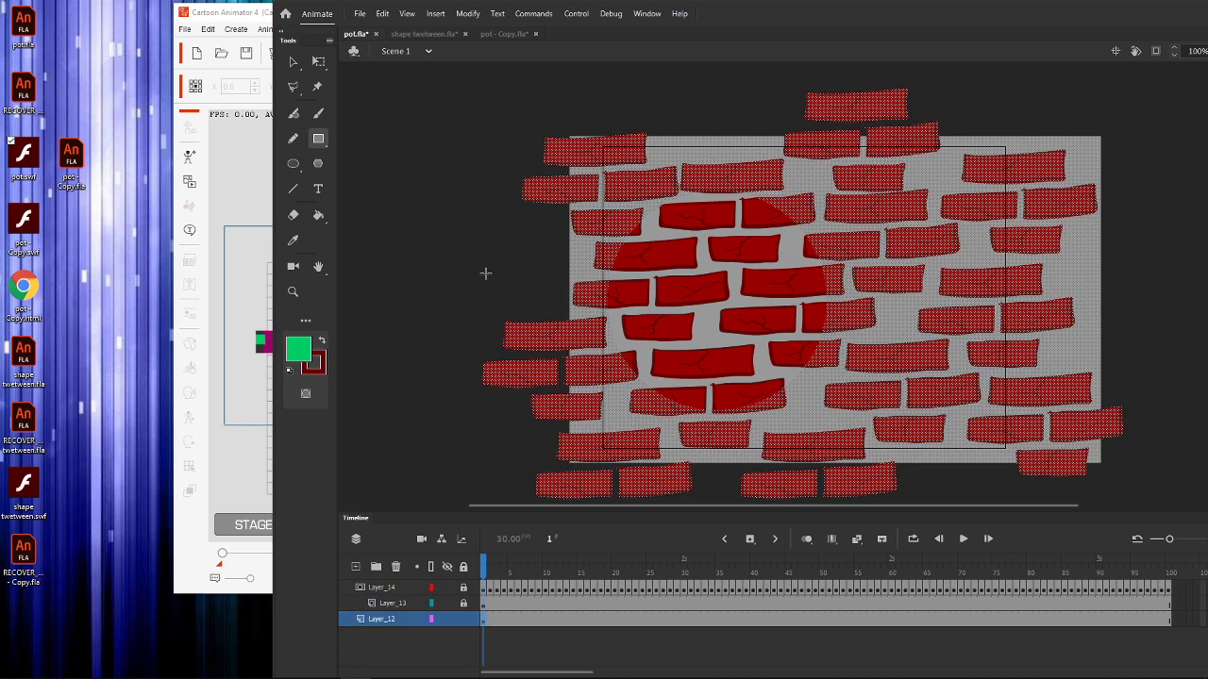
Step: Add a layer above Layer_12 and draw a black-filled rectangle on it beside the brick wall
click(357, 567)
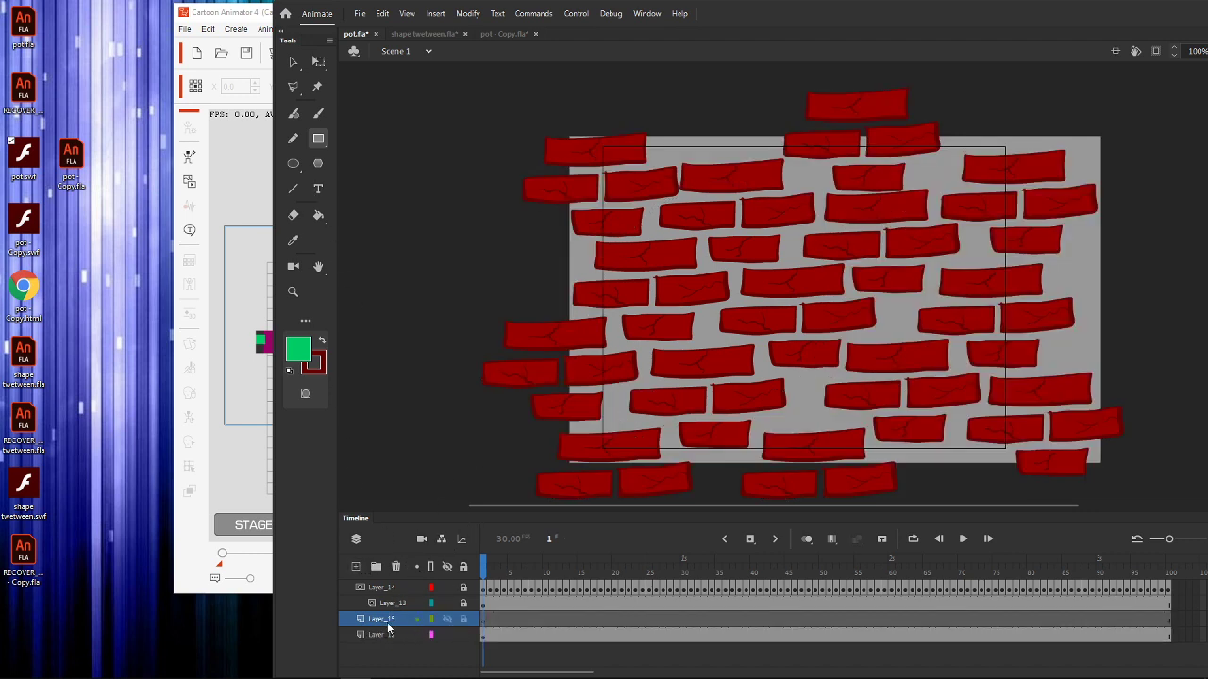
click(302, 355)
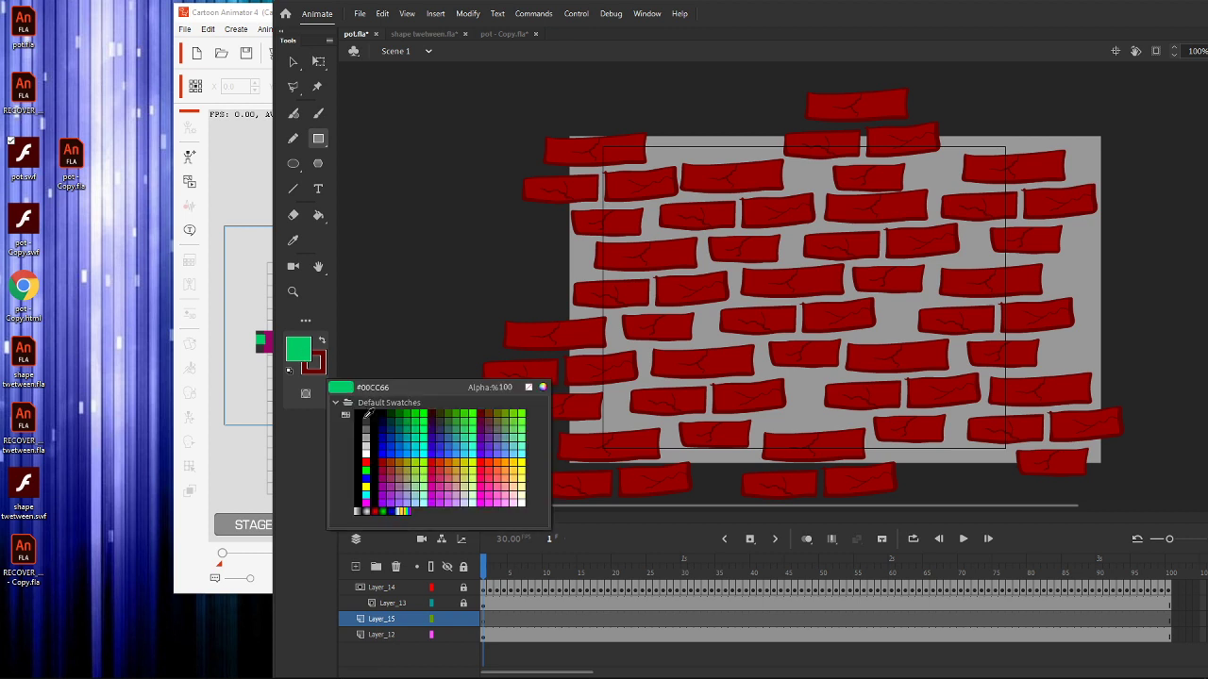
click(362, 413)
mouse_move(369, 174)
mouse_down()
mouse_move(462, 274)
mouse_move(485, 279)
mouse_up()
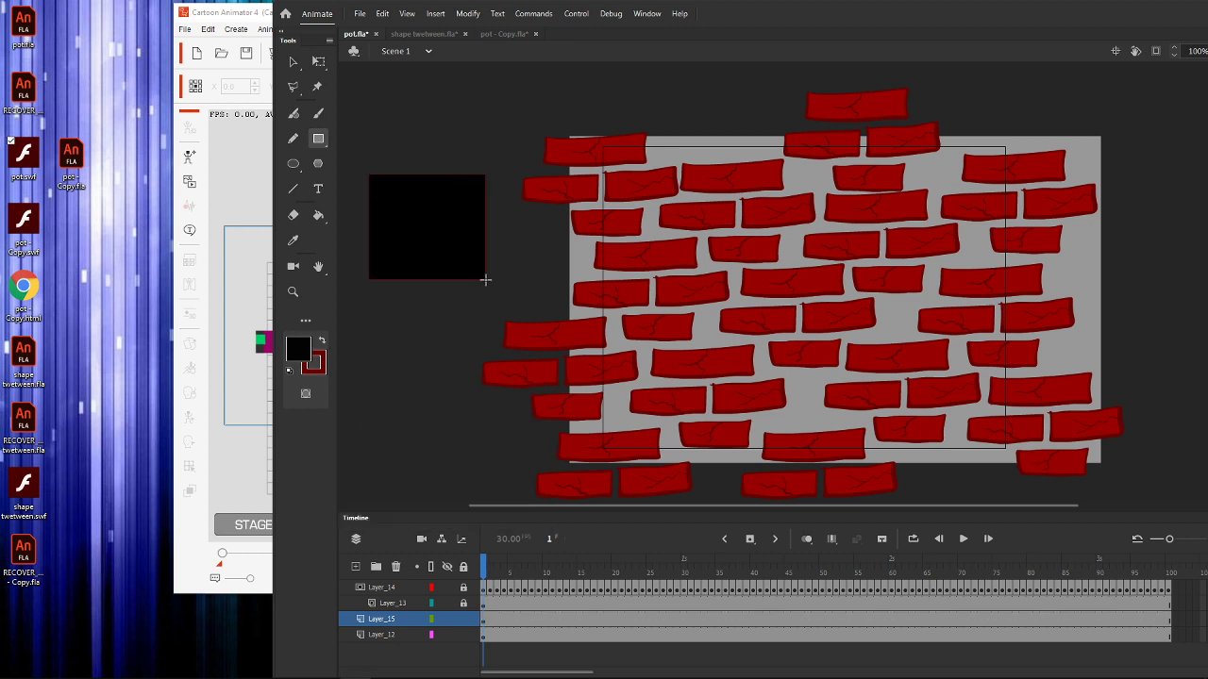
Step: Convert the black rectangle with its outline into a movie clip named Symbol 1
key(v)
double_click(440, 232)
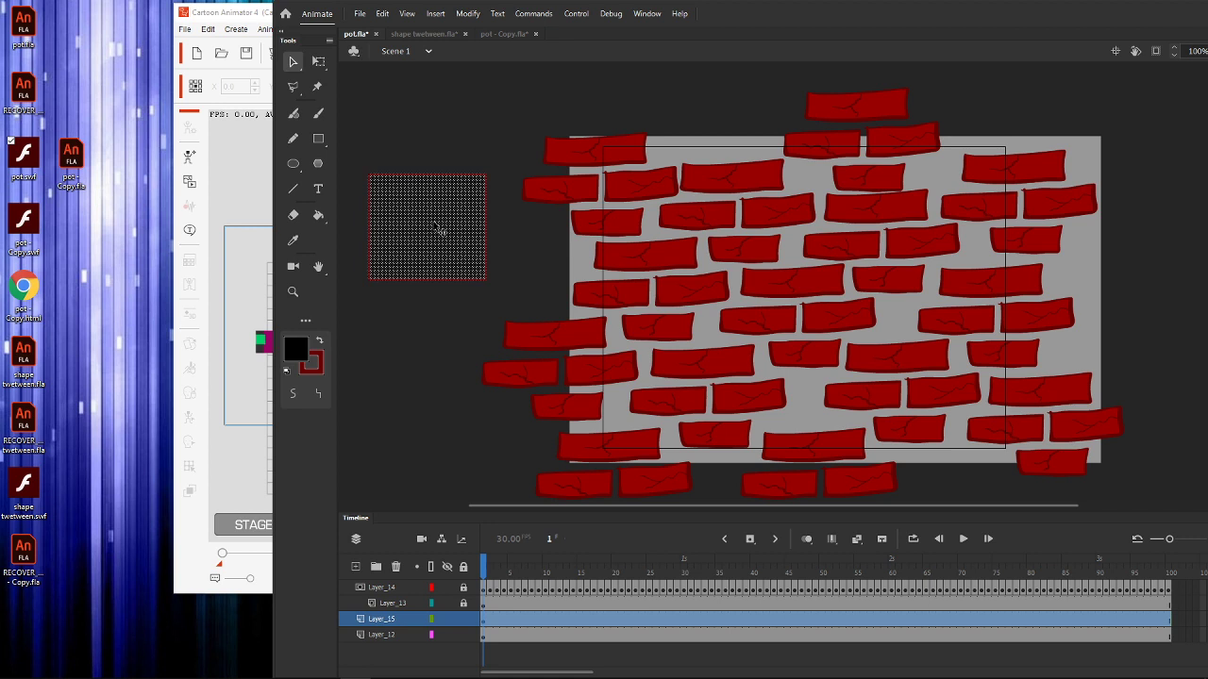
key(F8)
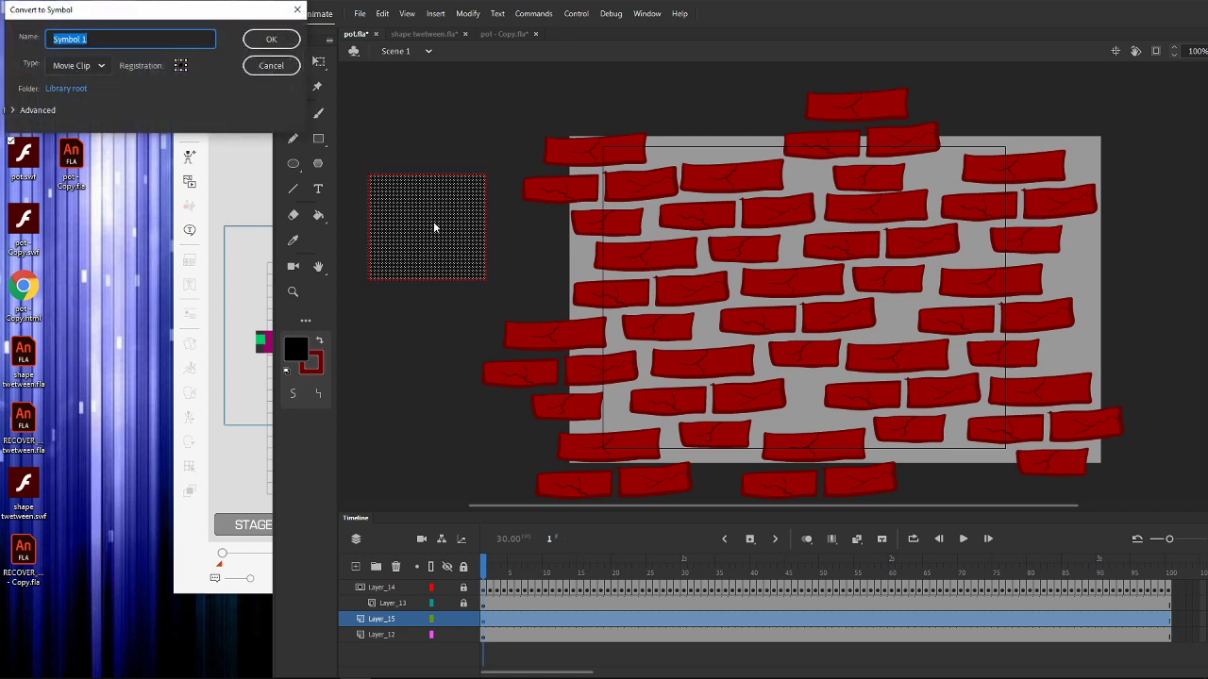
key(Return)
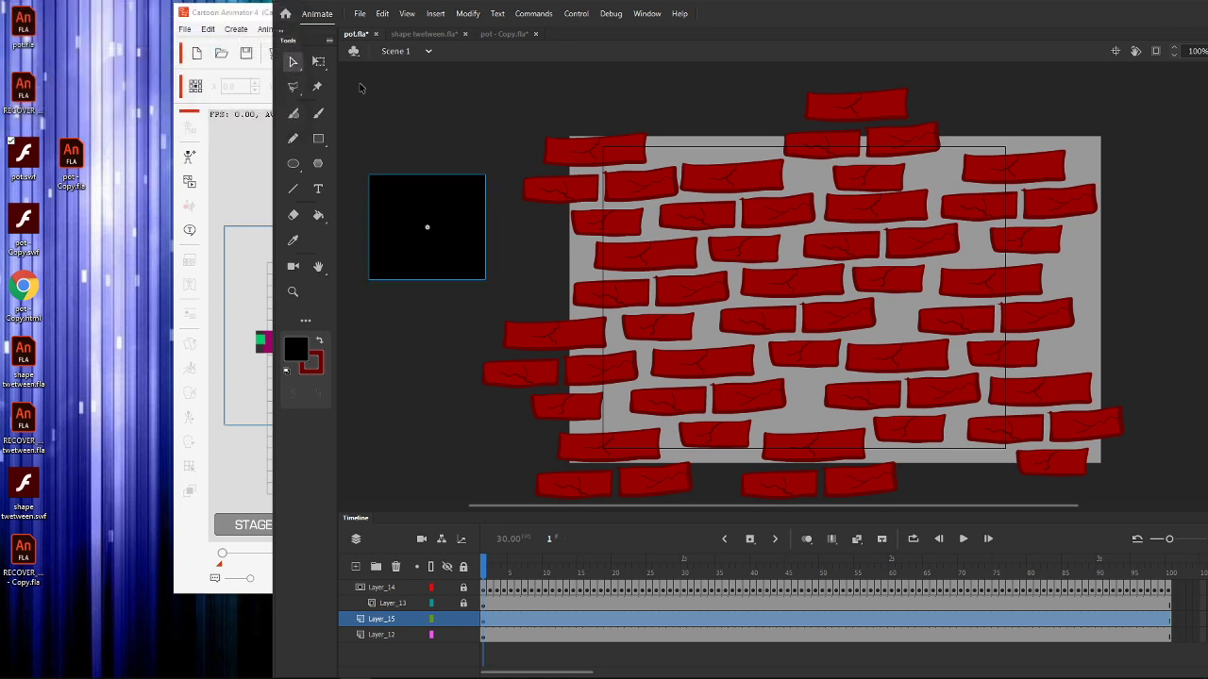
Step: Enlarge the black rectangle with Free Transform and move it over the brick wall until it covers the stage
click(318, 61)
click(473, 236)
drag(486, 281, 728, 444)
drag(475, 259, 852, 348)
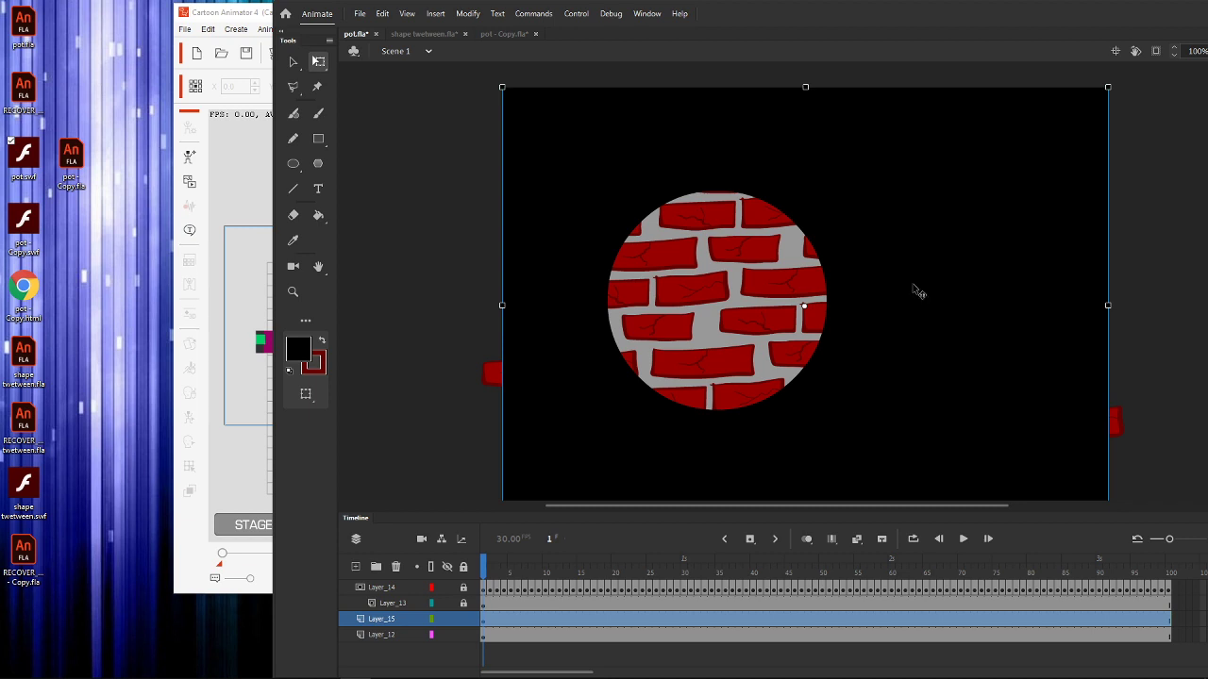
Step: Apply an Alpha color effect of 59% to the black rectangle covering the wall
double_click(978, 12)
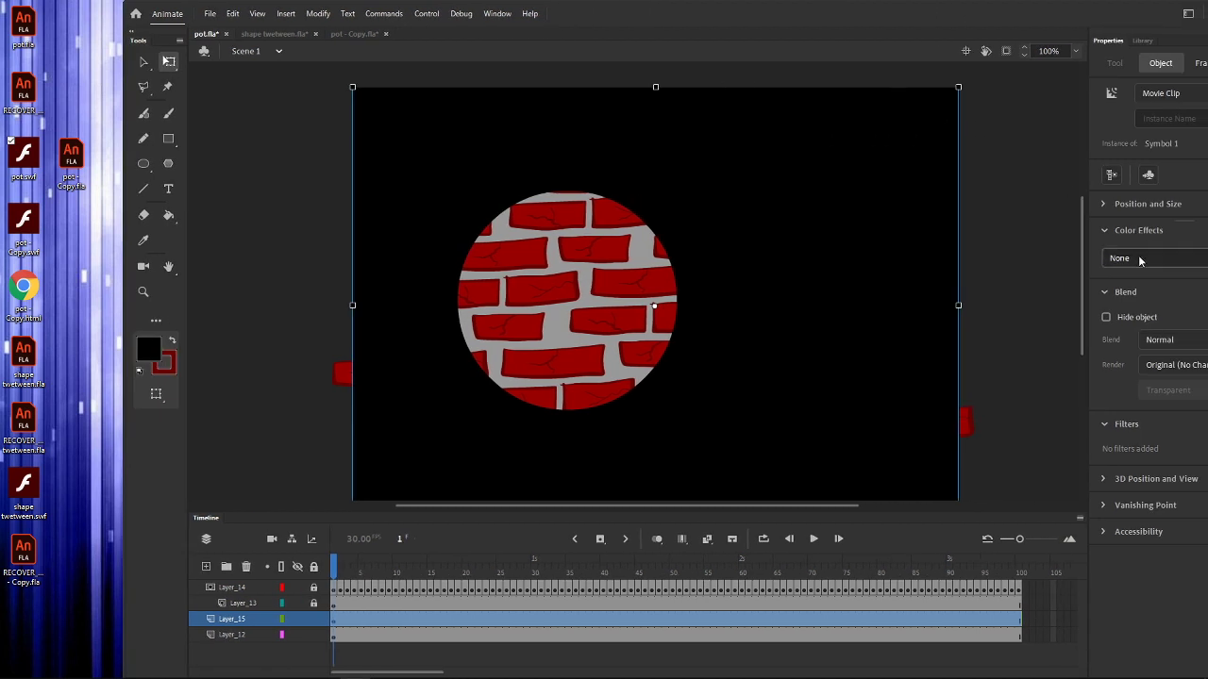
click(1139, 259)
click(1132, 363)
drag(1043, 14, 957, 6)
drag(1021, 295, 1114, 304)
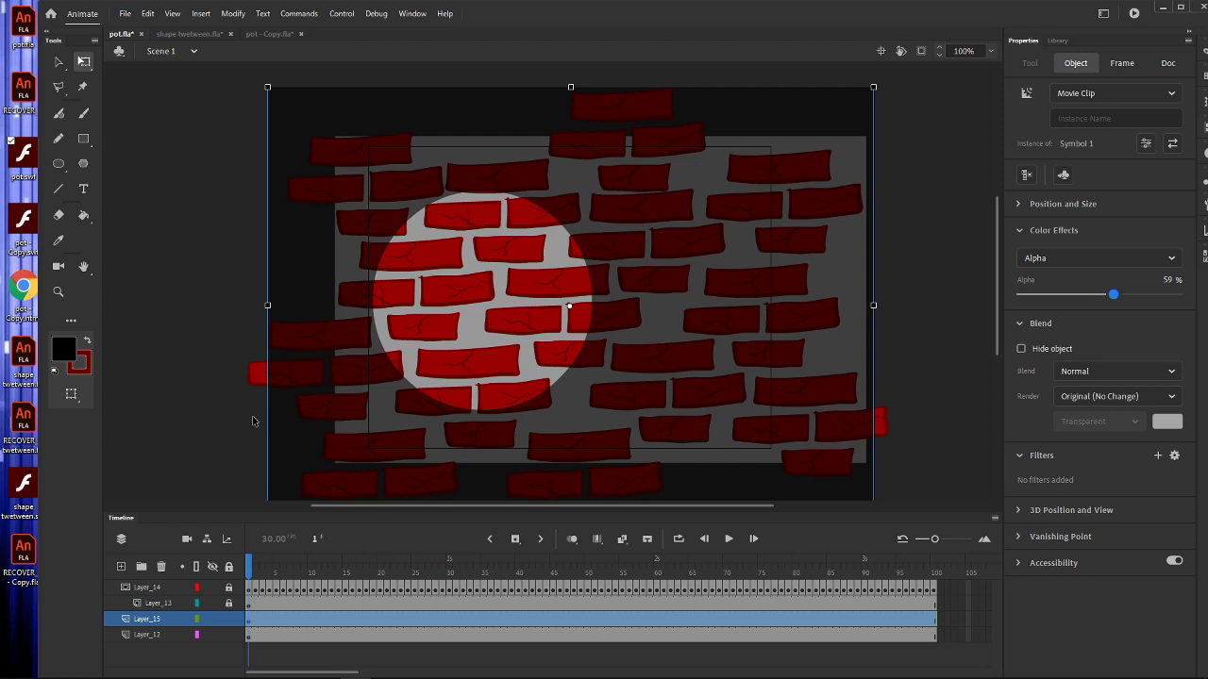
Step: Test the movie to re-export pot.swf, minimize Animate, and check the file in Flash Player
key(ctrl+Return)
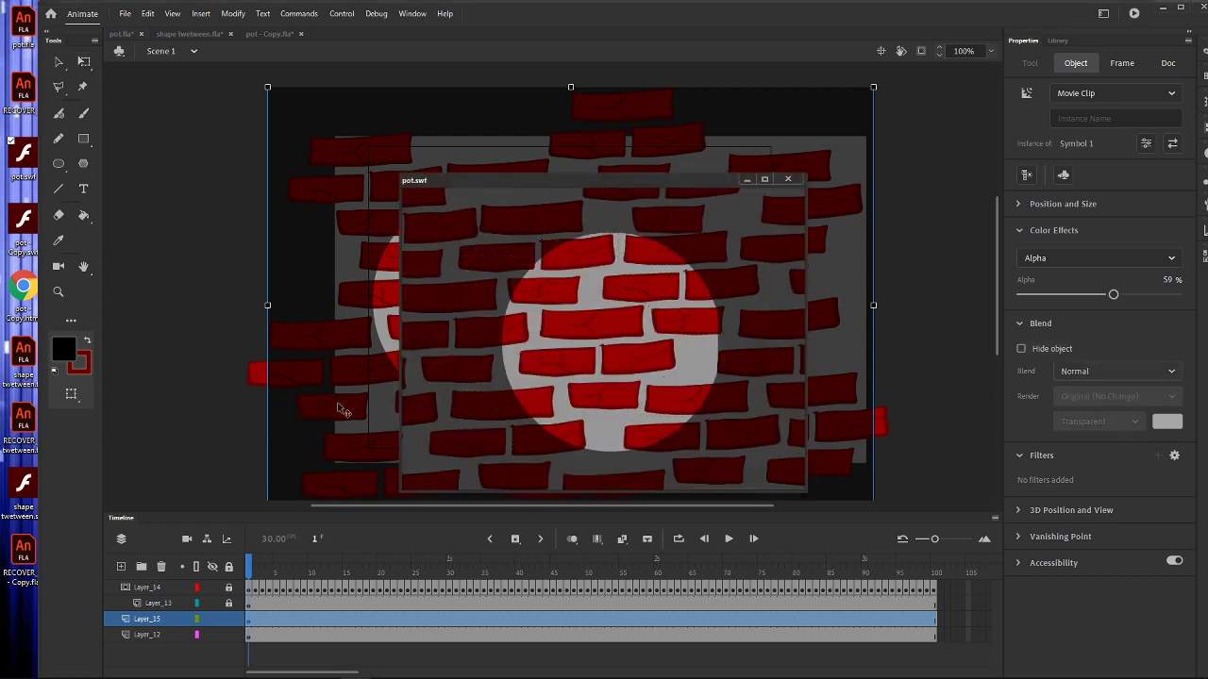
click(788, 179)
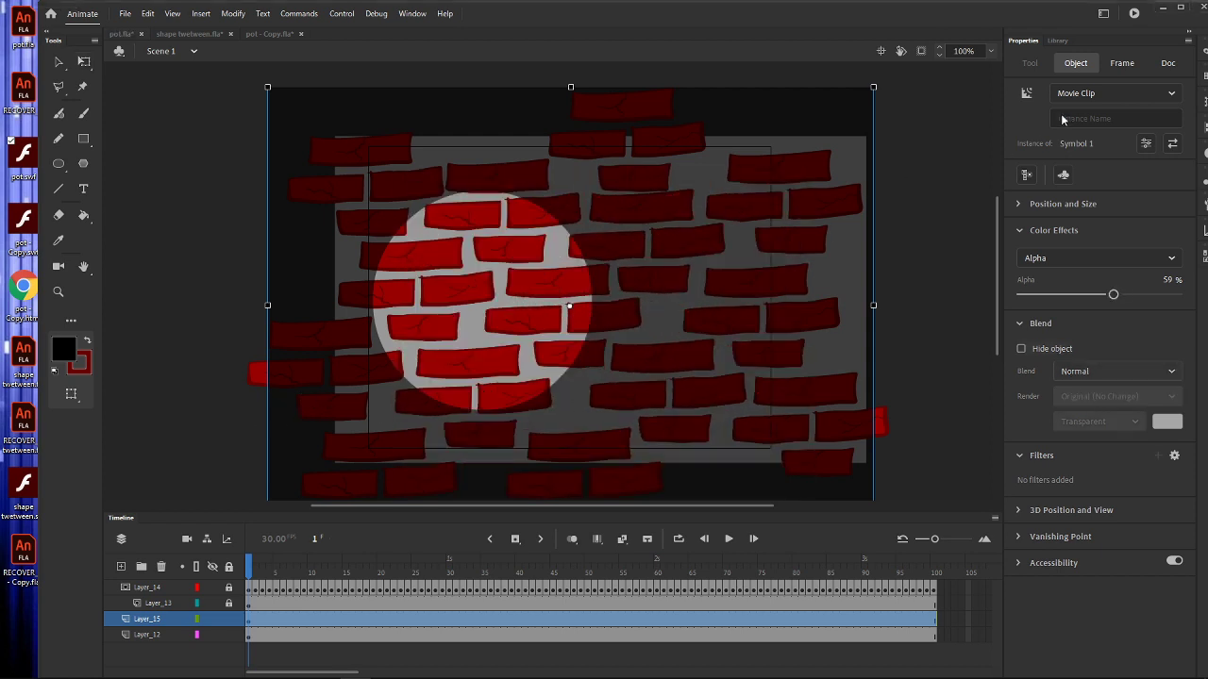
click(1164, 10)
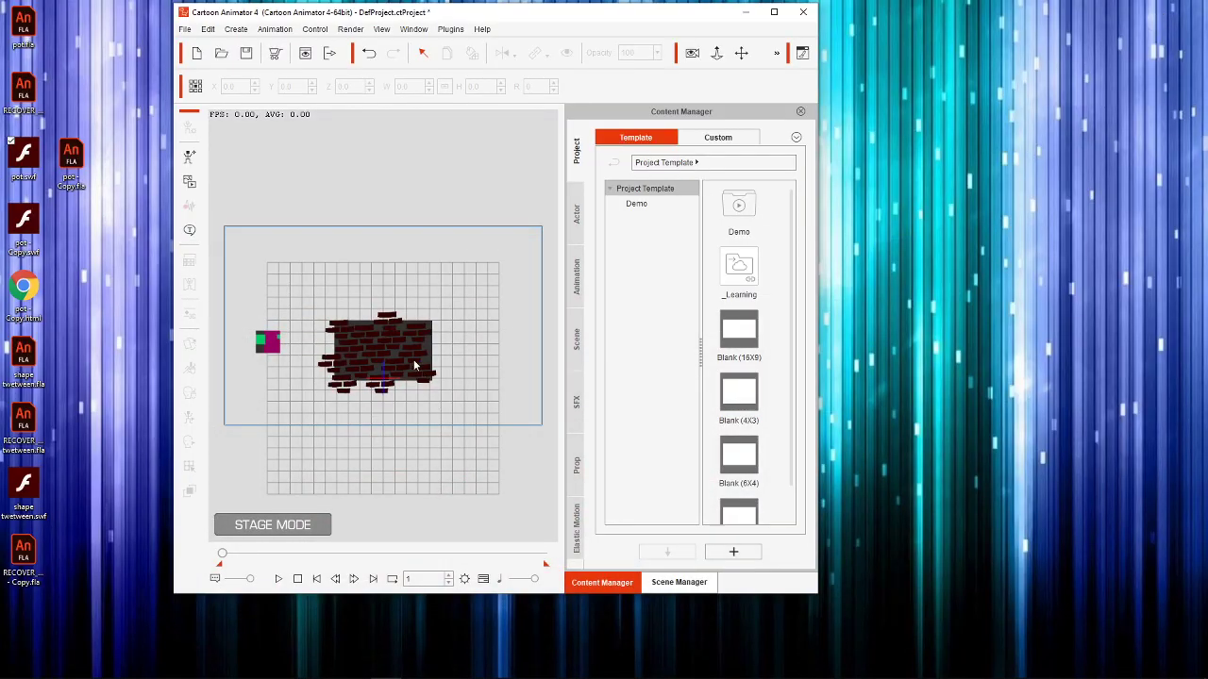
click(24, 156)
double_click(24, 156)
click(401, 33)
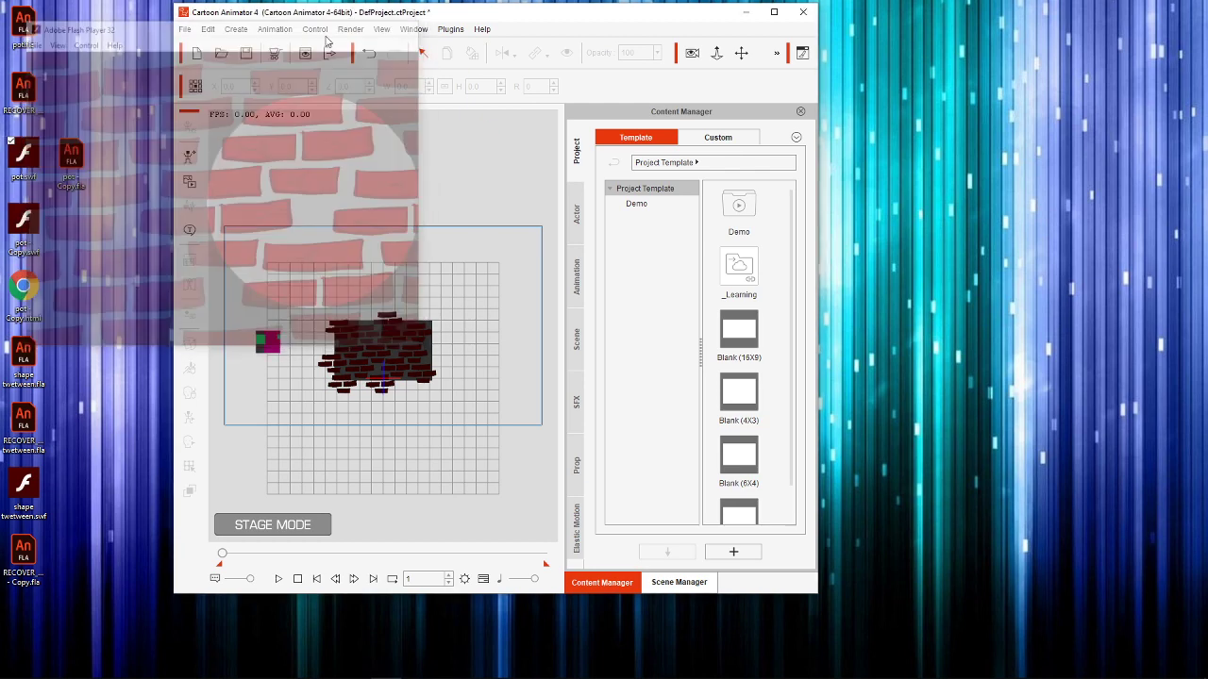
Step: Add the re-exported pot.swf to the Cartoon Animator stage and move it to the upper left of the old wall
drag(23, 162, 451, 314)
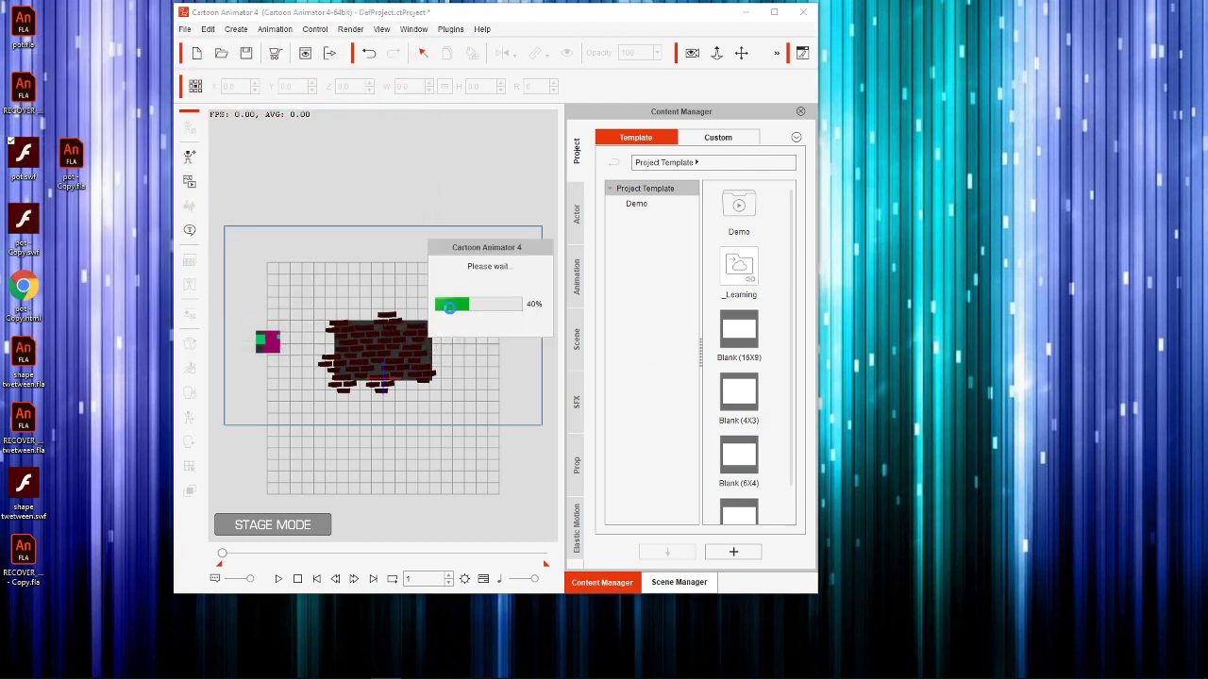
click(604, 346)
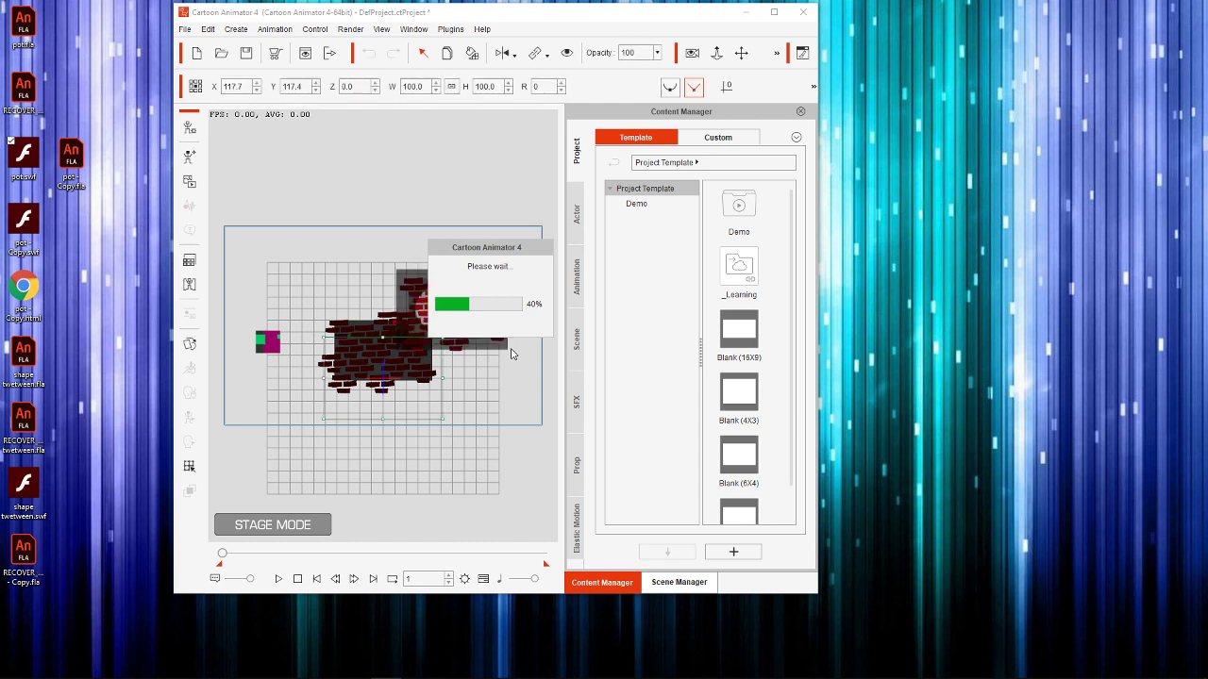
drag(451, 330, 342, 315)
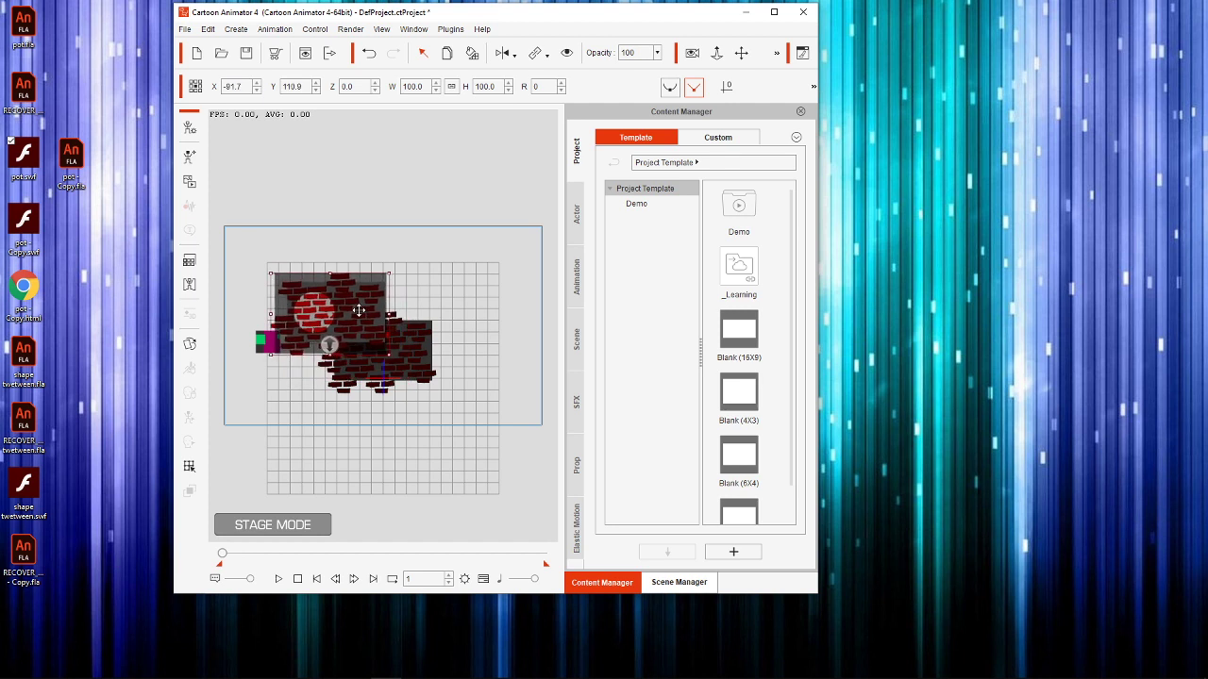
Step: Play the project to check the moving mask on the new wall, viewing it enlarged, and stop playback
click(280, 579)
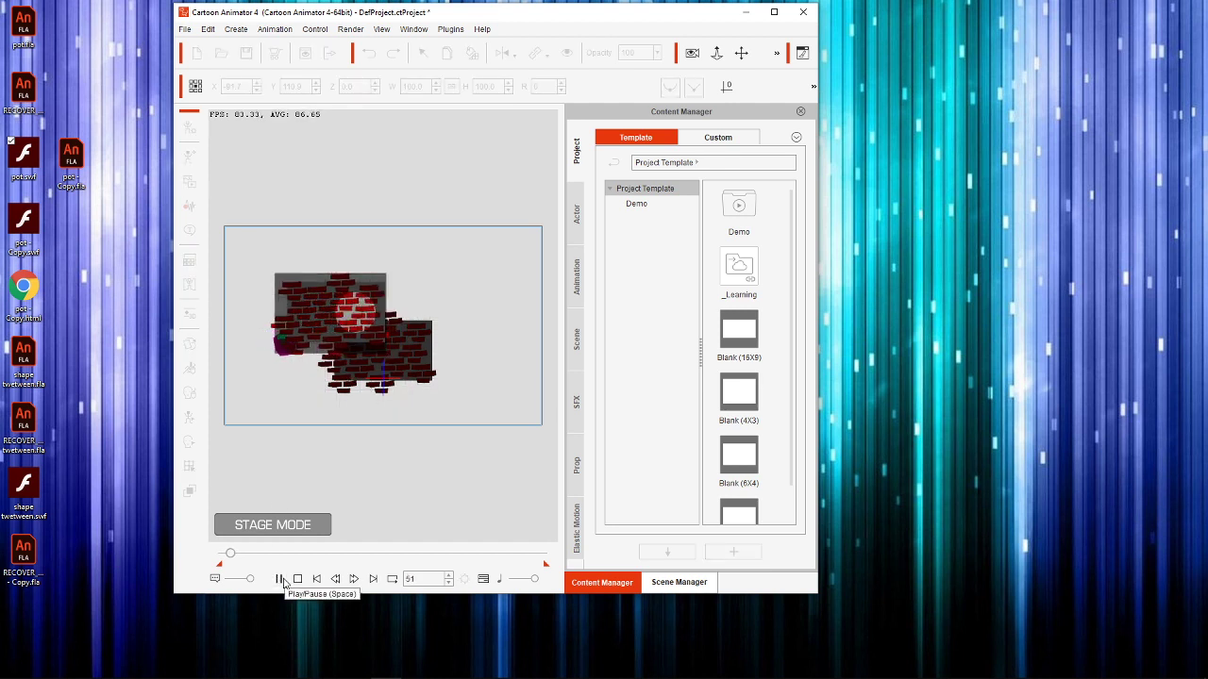
click(773, 14)
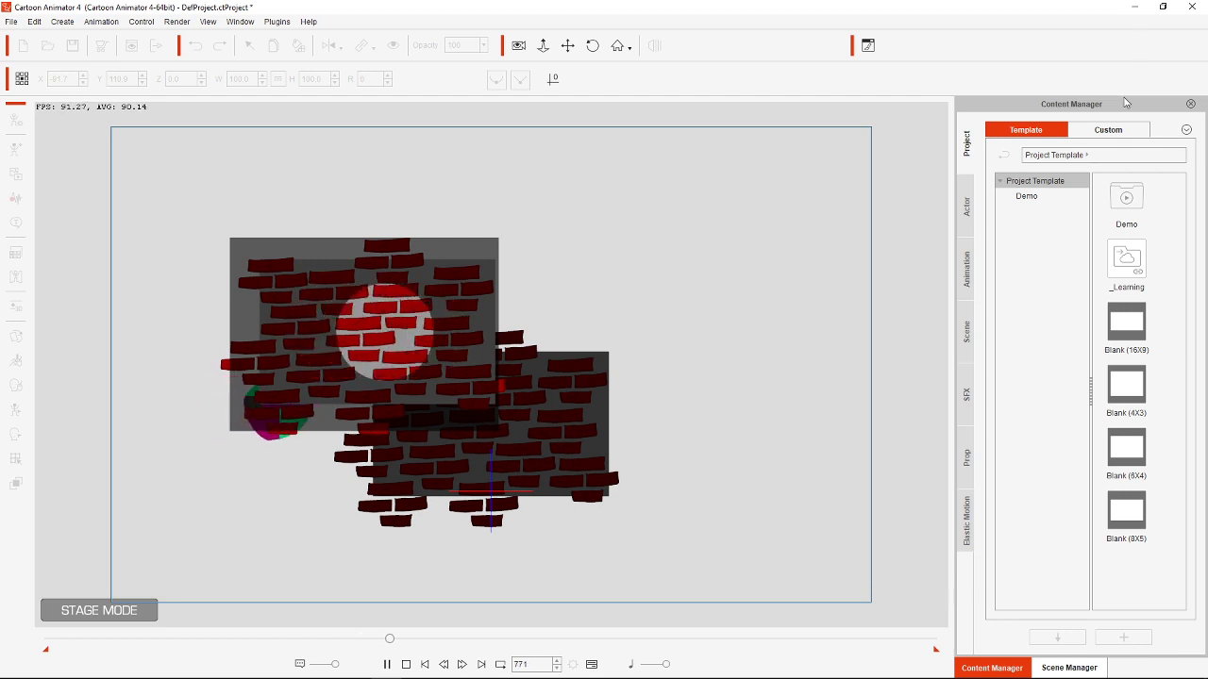
click(1163, 6)
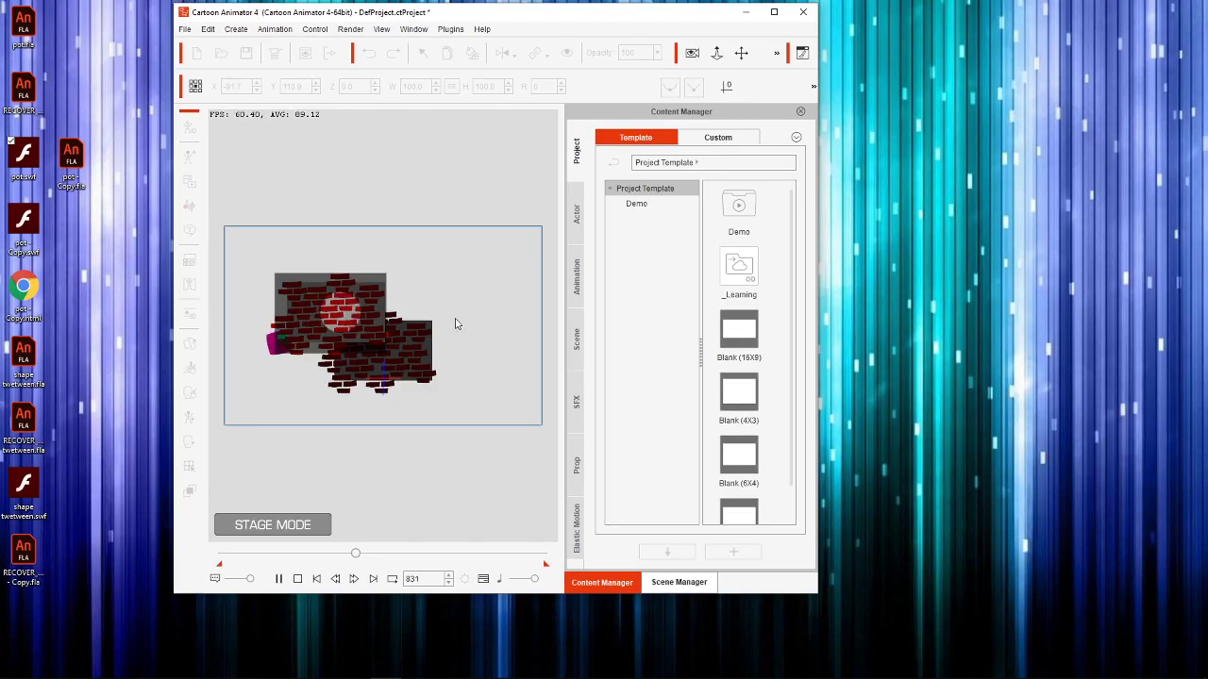
click(297, 579)
Step: Delete all the imported props from the Cartoon Animator stage and switch back to Animate
click(226, 450)
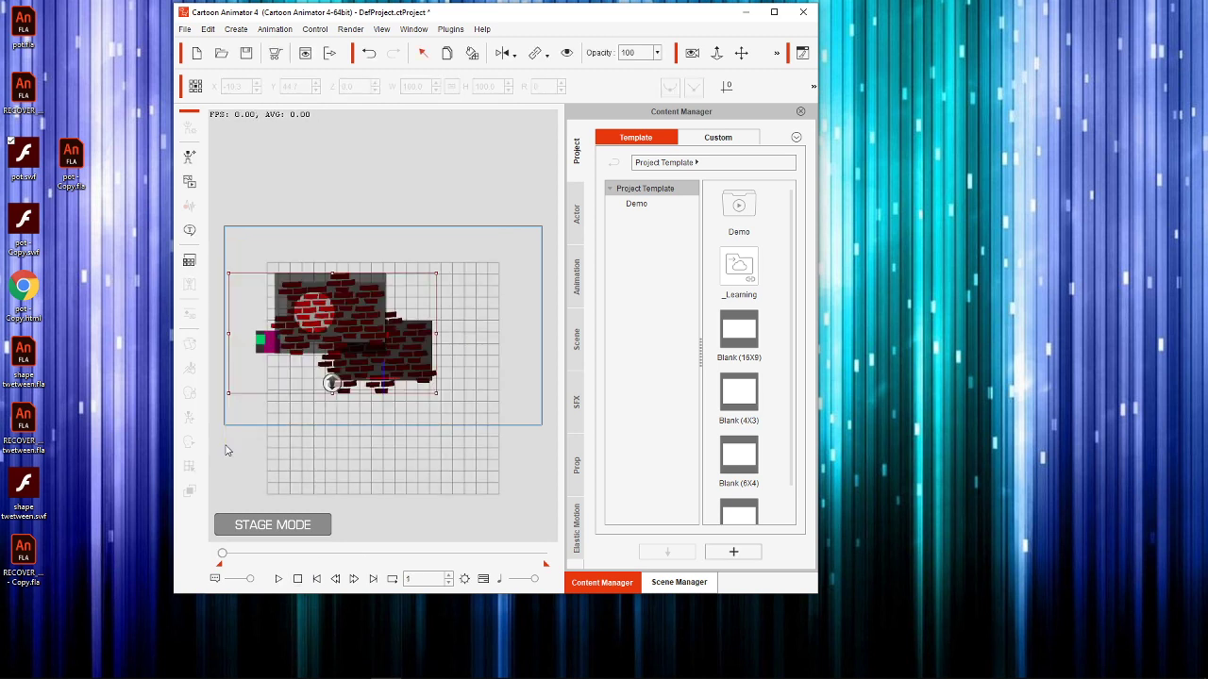
key(Delete)
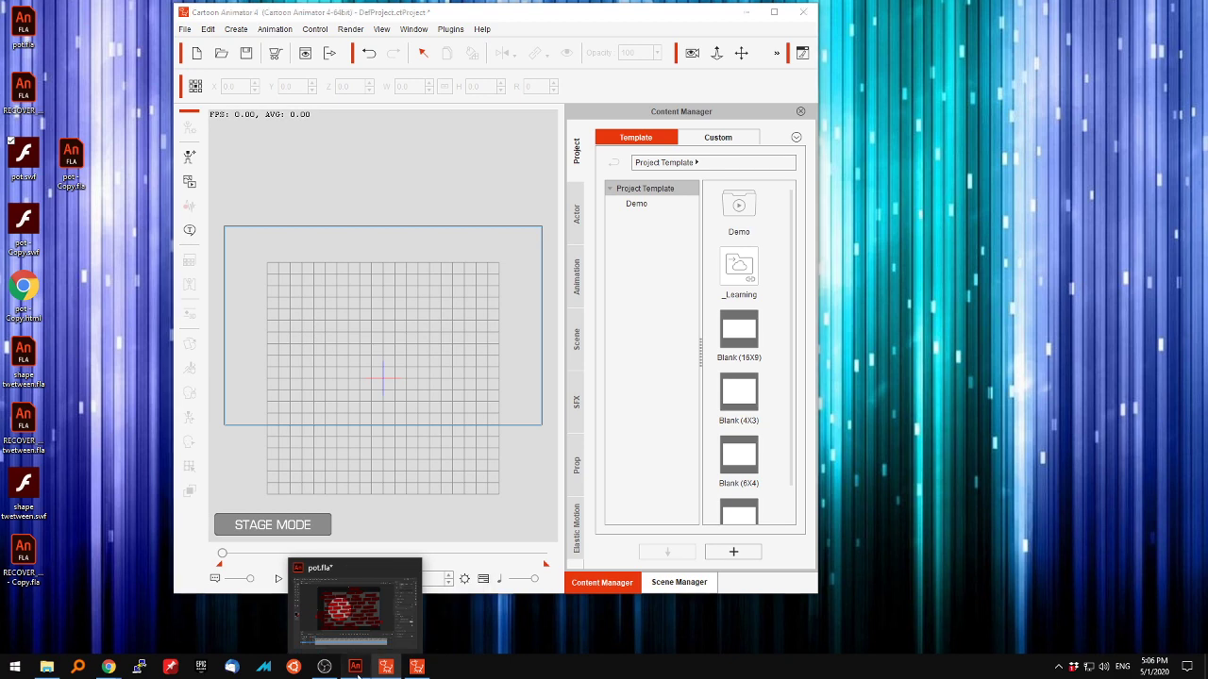
click(356, 672)
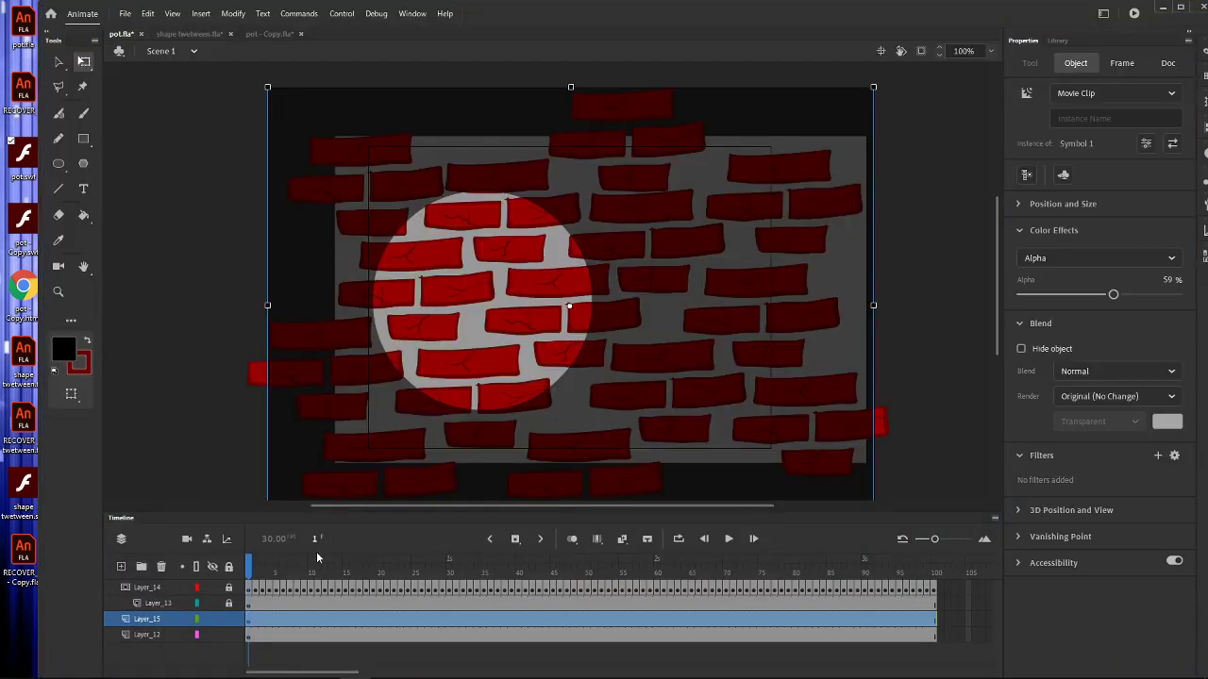
Step: Close pot.fla, shape twetween.fla and pot - Copy.fla without saving their changes
click(140, 34)
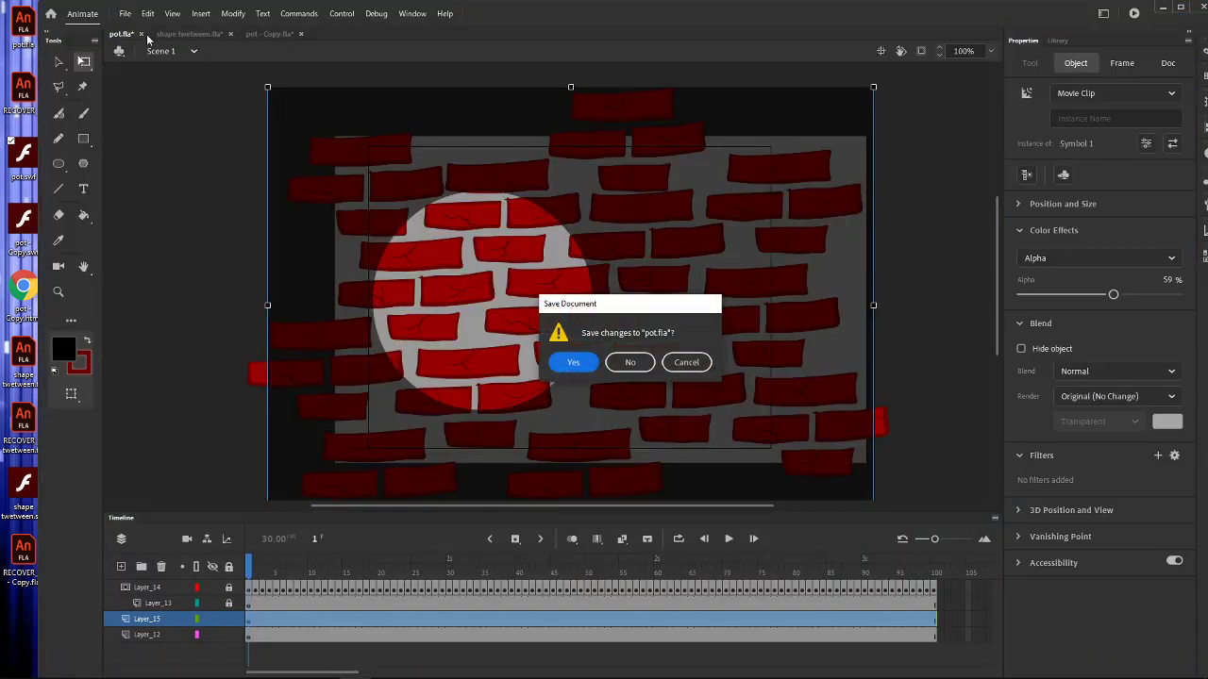
click(687, 363)
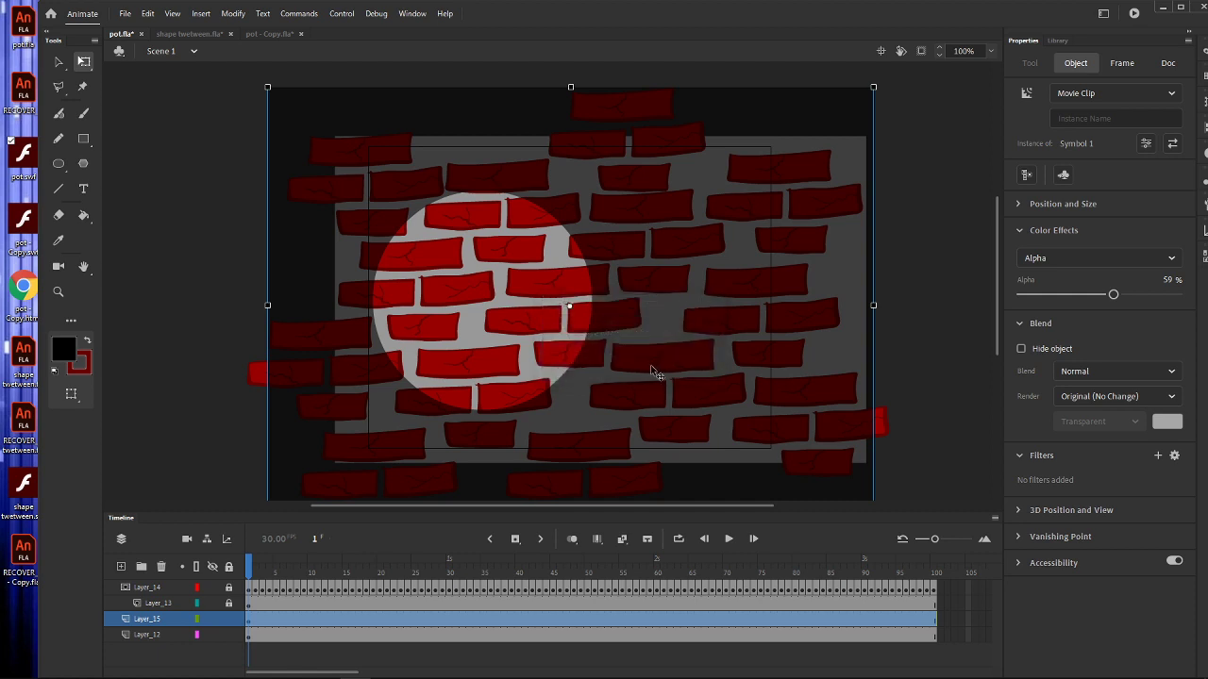
click(141, 34)
click(631, 362)
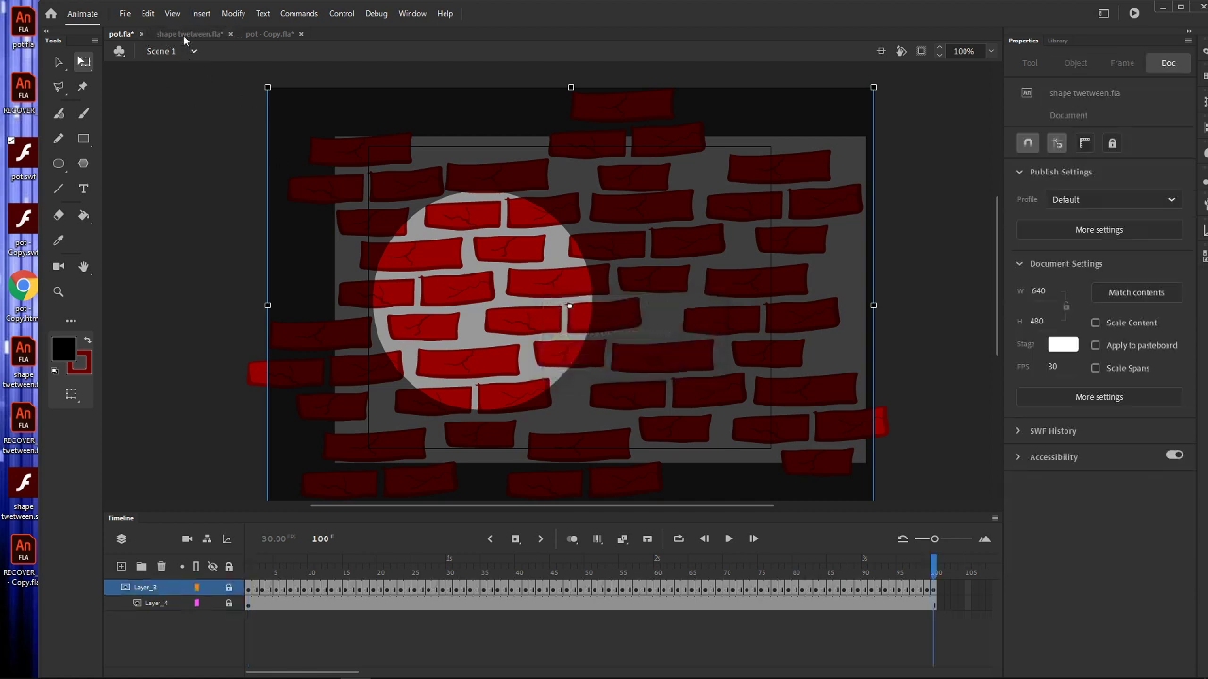
click(182, 34)
click(632, 362)
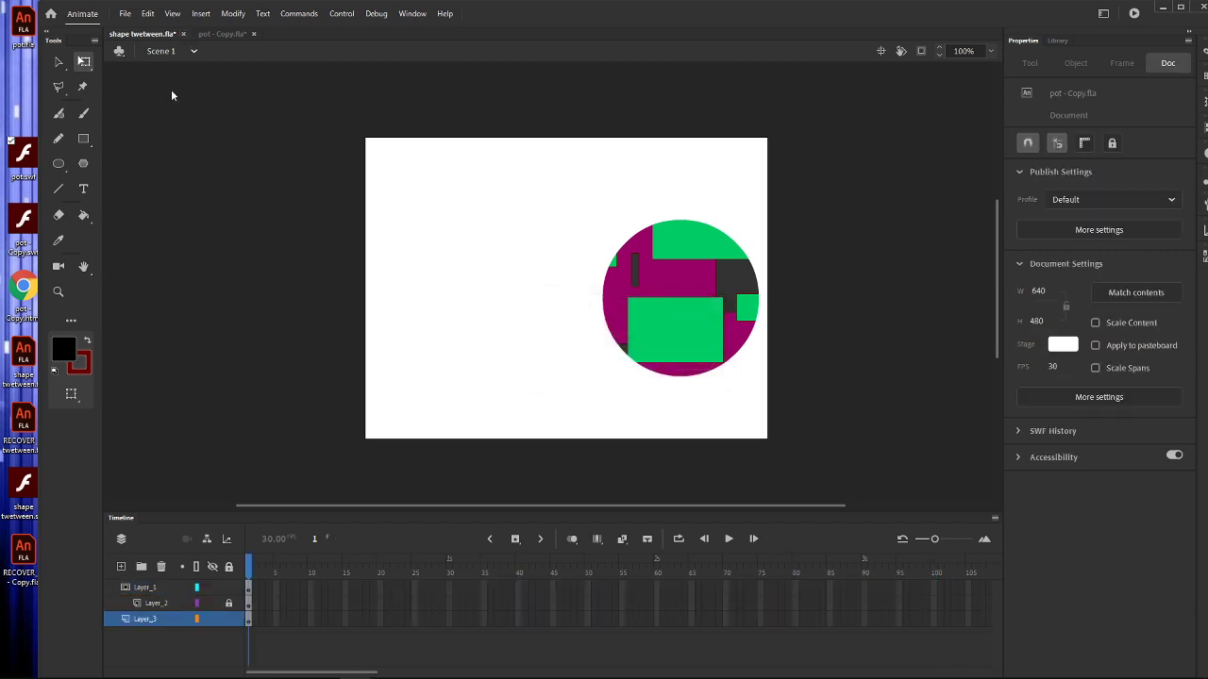
click(164, 34)
click(623, 364)
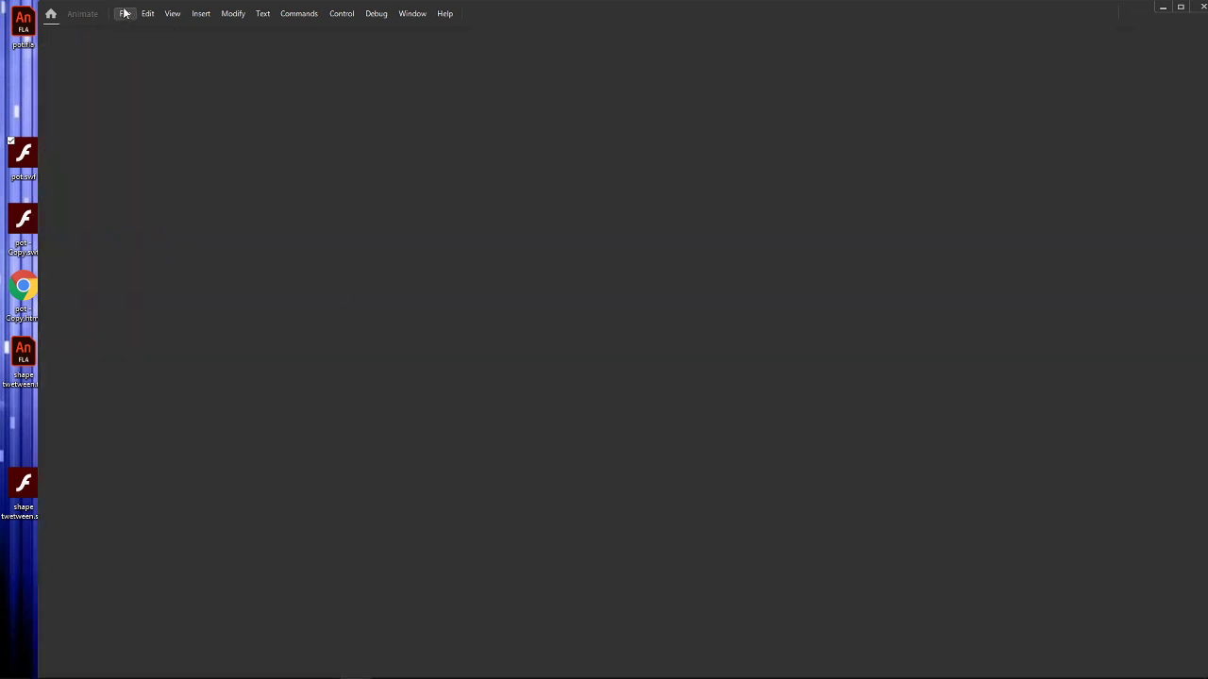
Step: Create a new Standard 640 x 480 Character Animation document at 30 fps with the ActionScript 3.0 platform
click(123, 13)
click(135, 27)
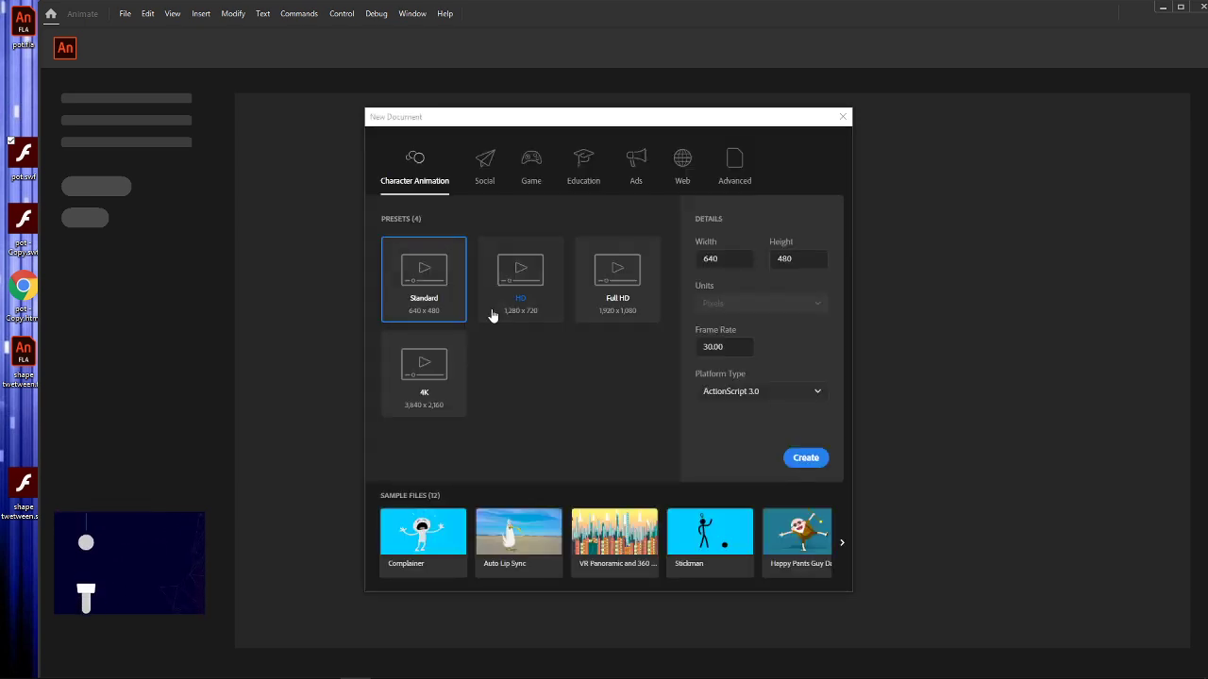
click(807, 457)
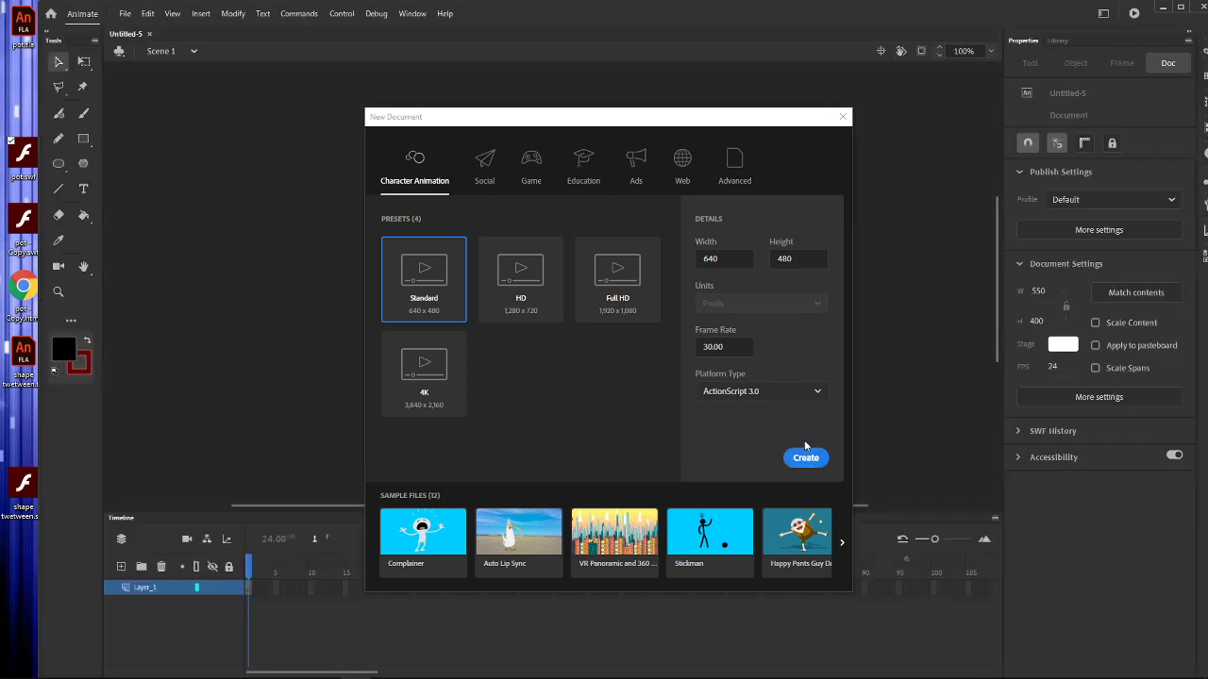
Step: Add the static text "TEXT TEST" in dark green and move it to the middle of the stage
click(83, 190)
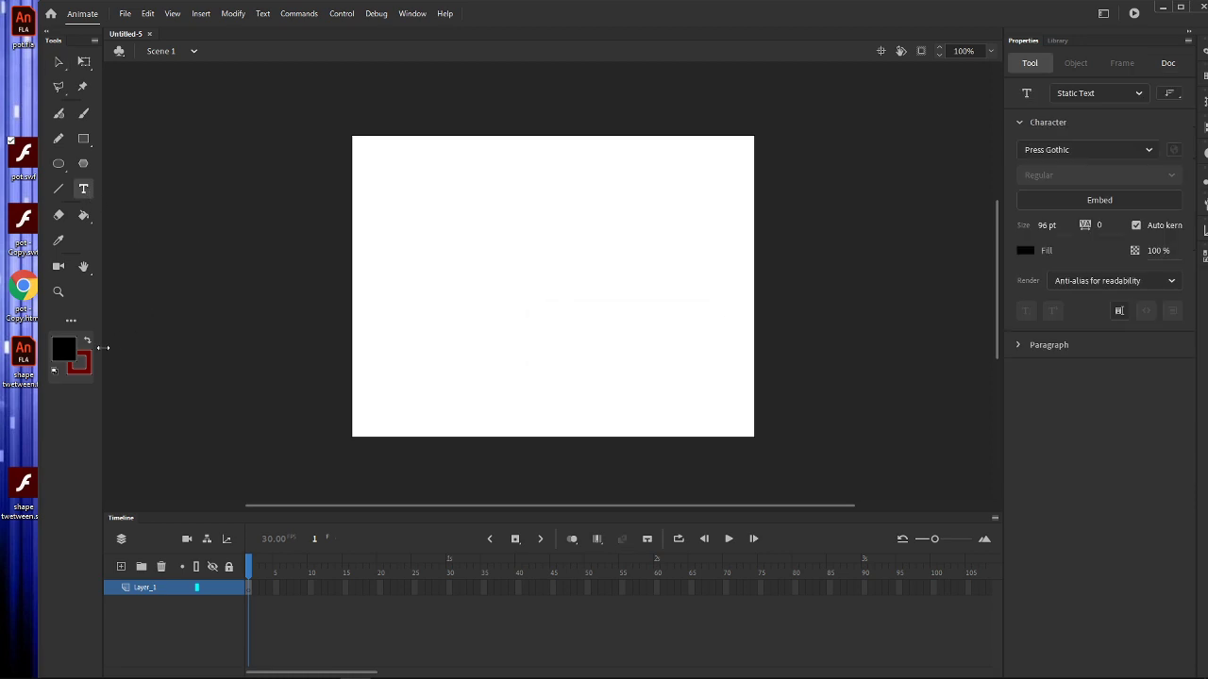
click(64, 351)
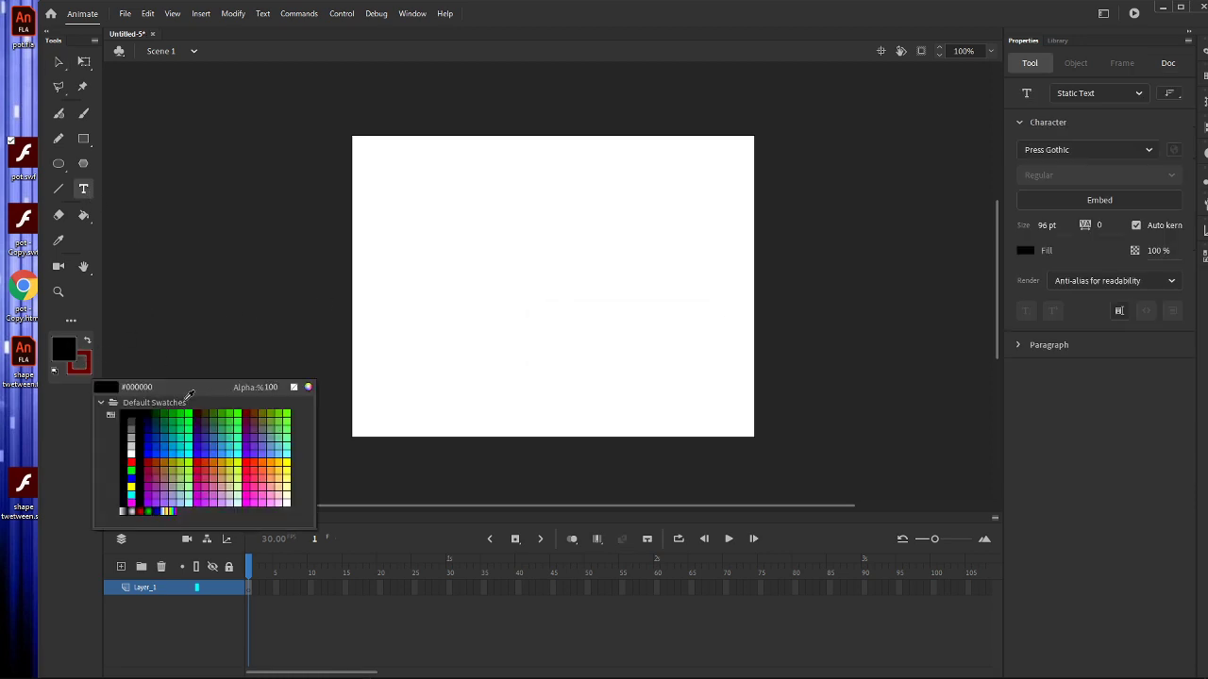
click(170, 408)
click(450, 276)
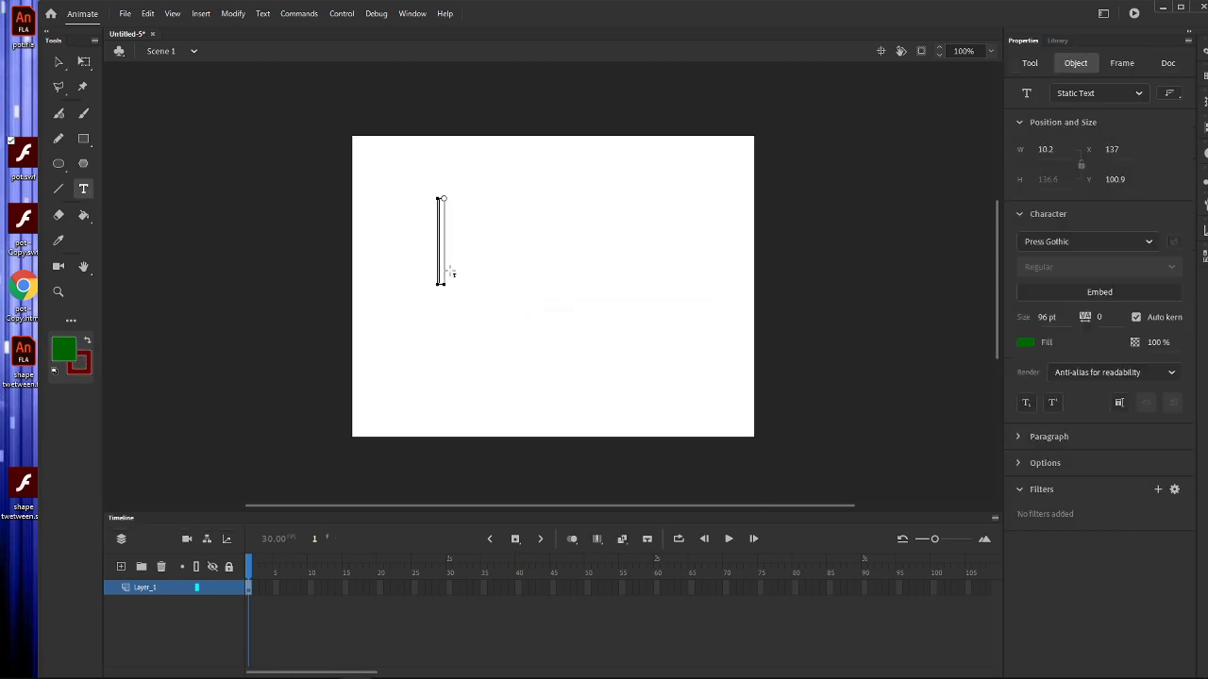
text(TEXT TEST)
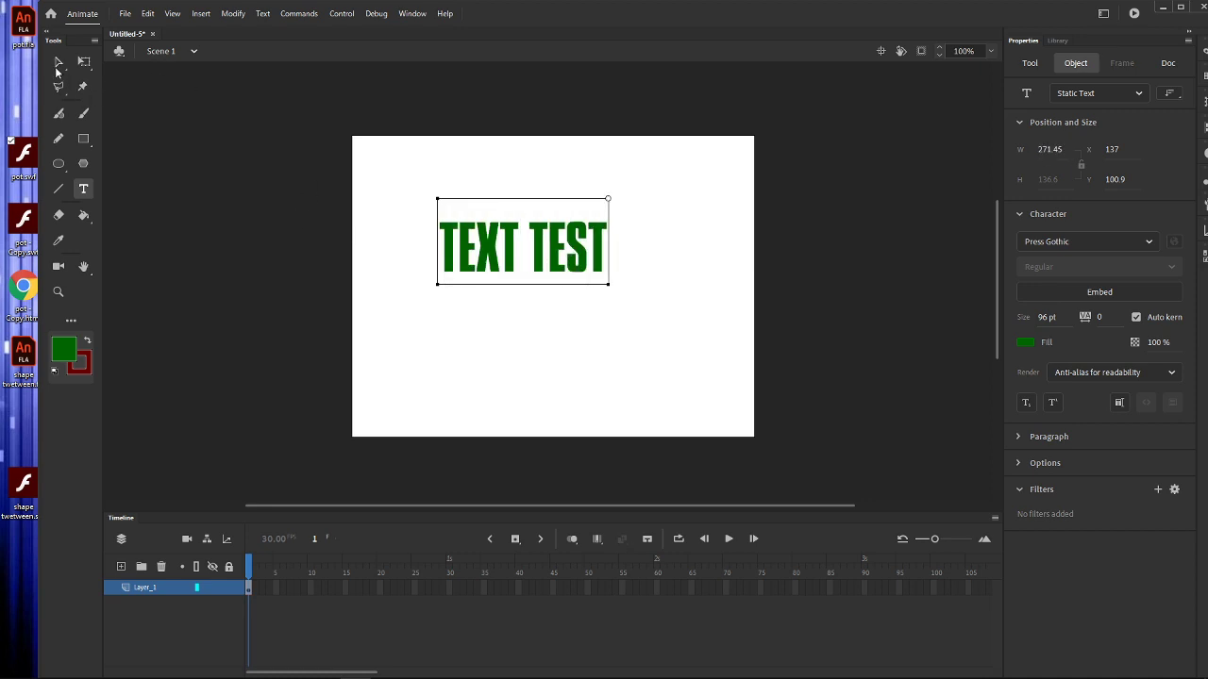
click(57, 64)
drag(536, 253, 555, 283)
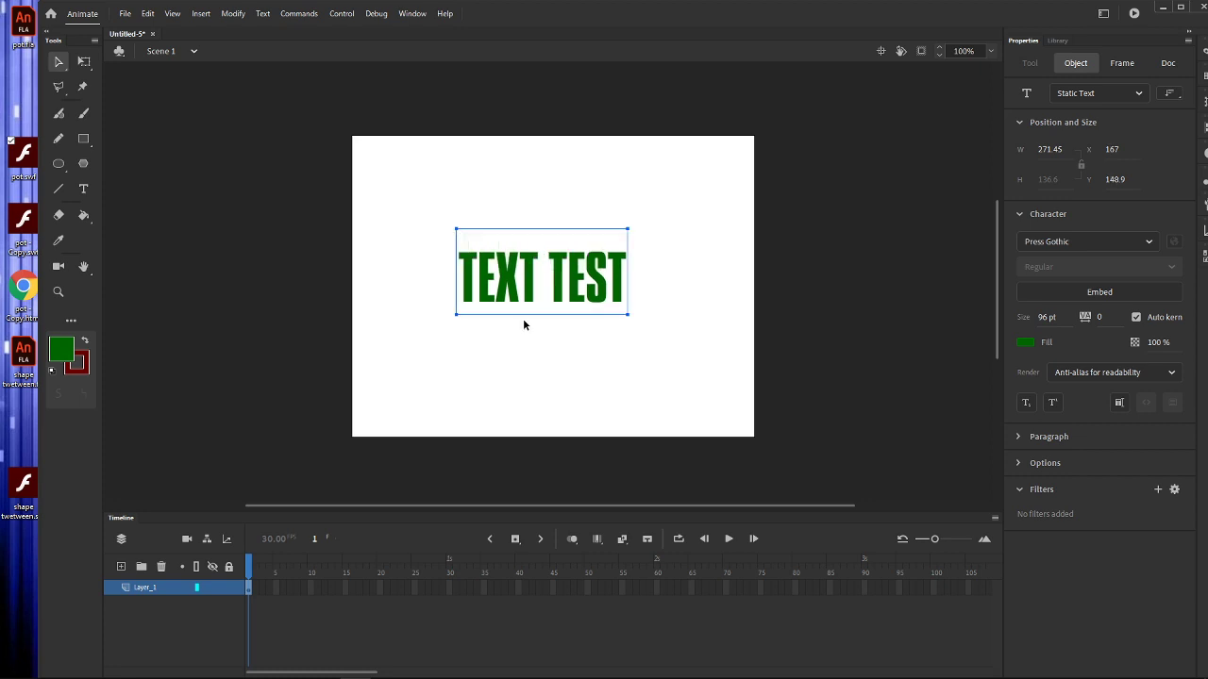
Step: Add a new layer beneath the text layer and extend both layers to frame 100
click(120, 566)
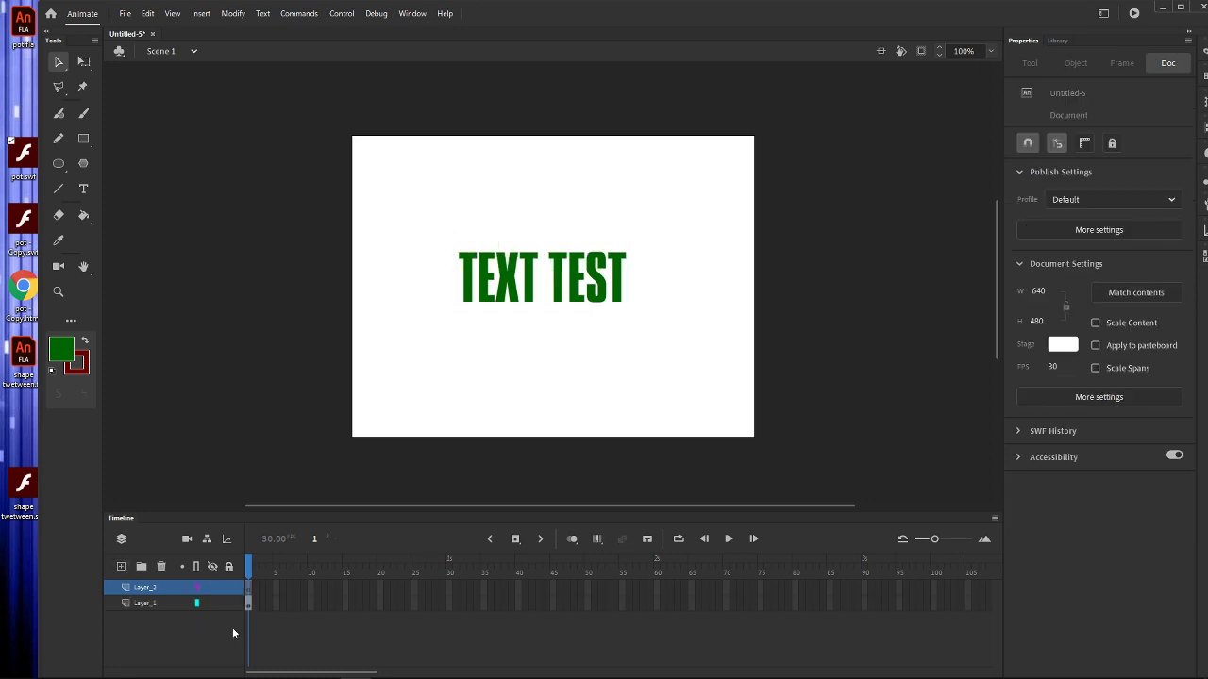
drag(161, 592, 153, 614)
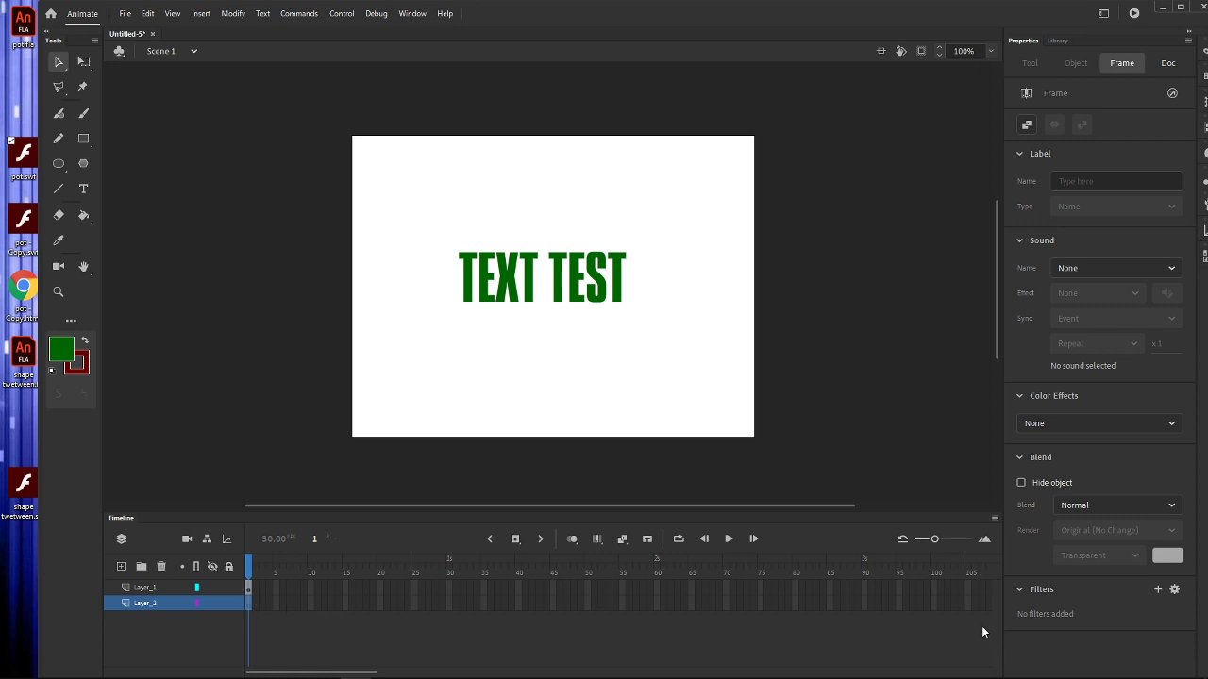
shift+click(933, 602)
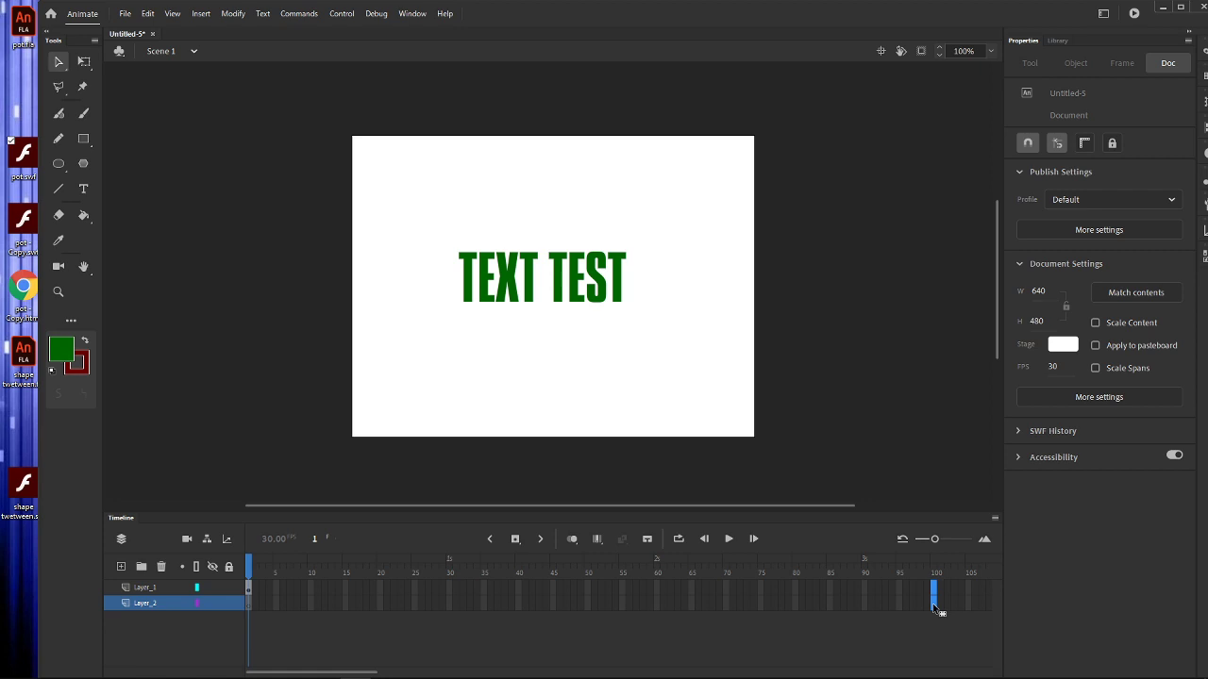
key(F5)
click(323, 647)
Step: Draw a dark blue #000066 rectangle about 591 x 186 px on Layer_2, covering the lower part of the text and stage
click(251, 607)
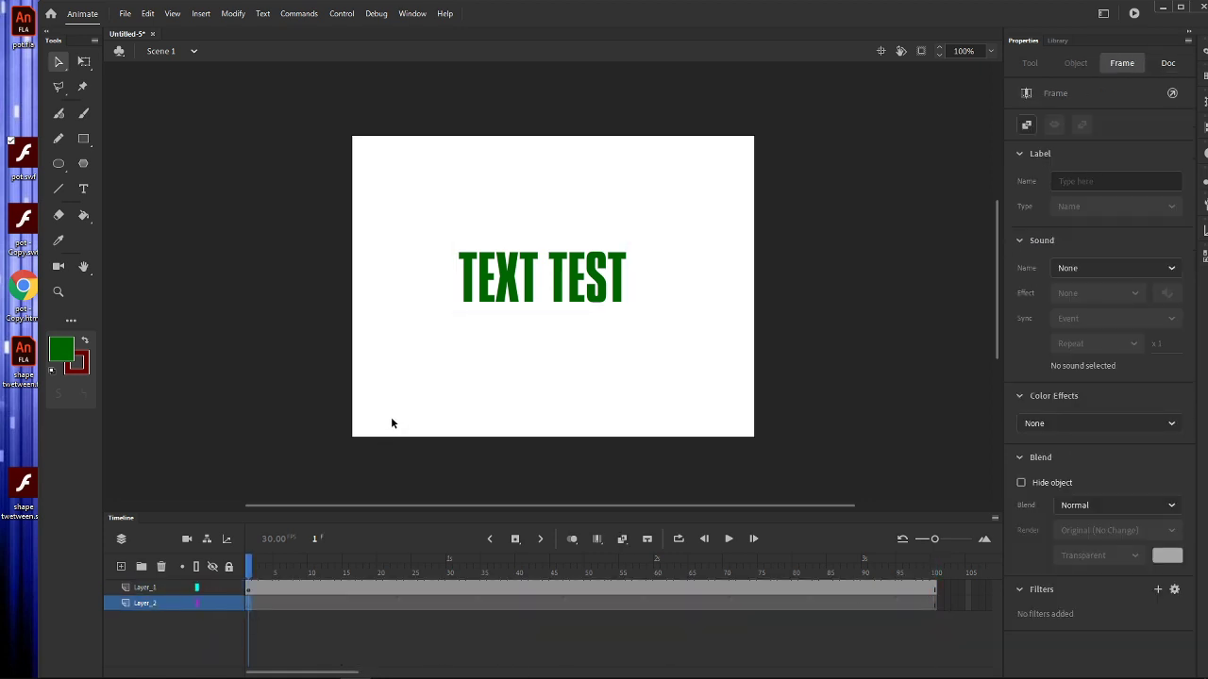
click(83, 139)
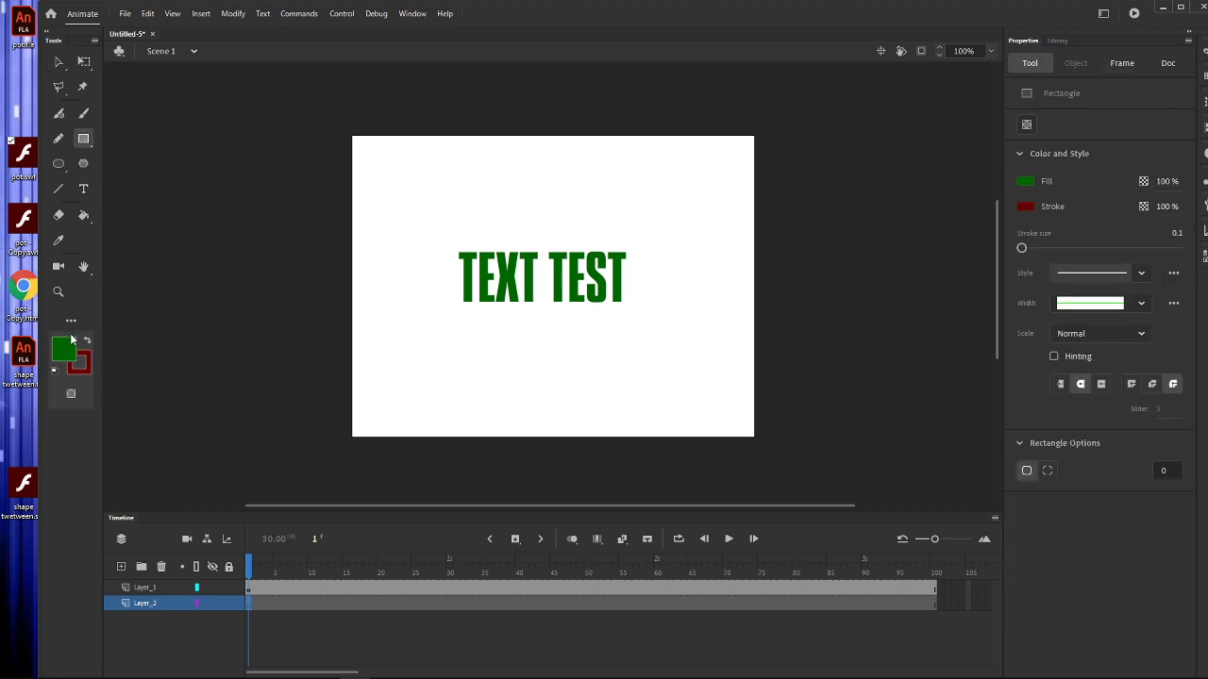
click(61, 350)
click(148, 430)
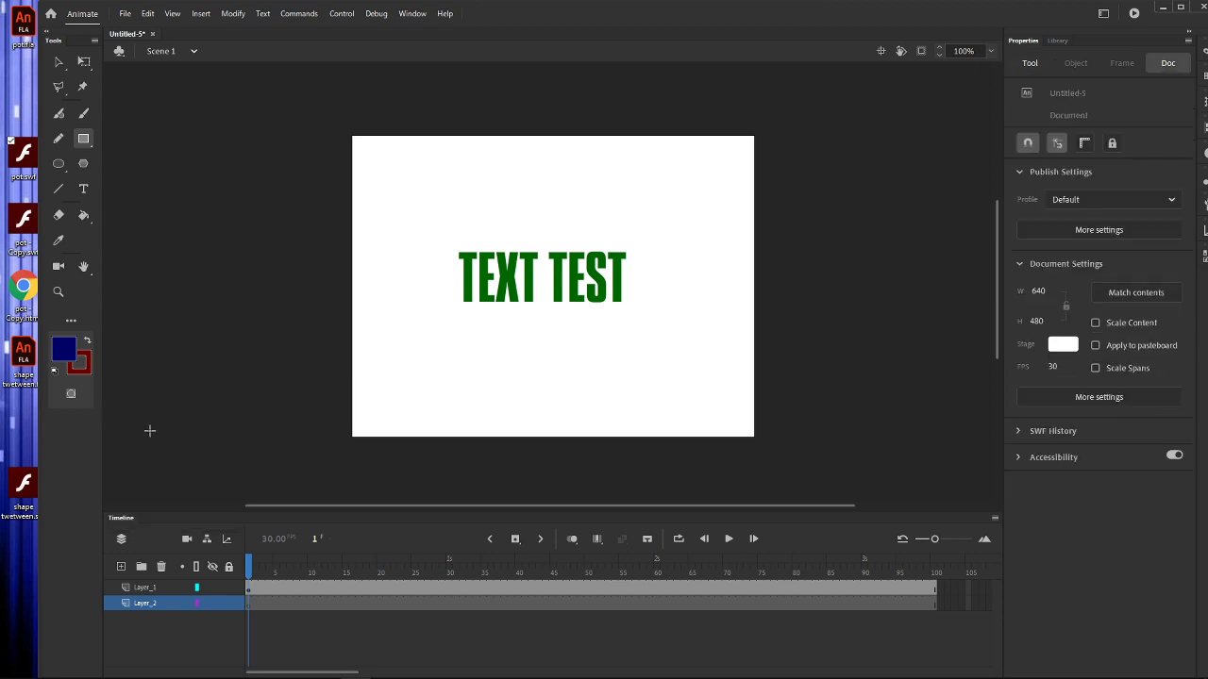
drag(367, 283, 740, 403)
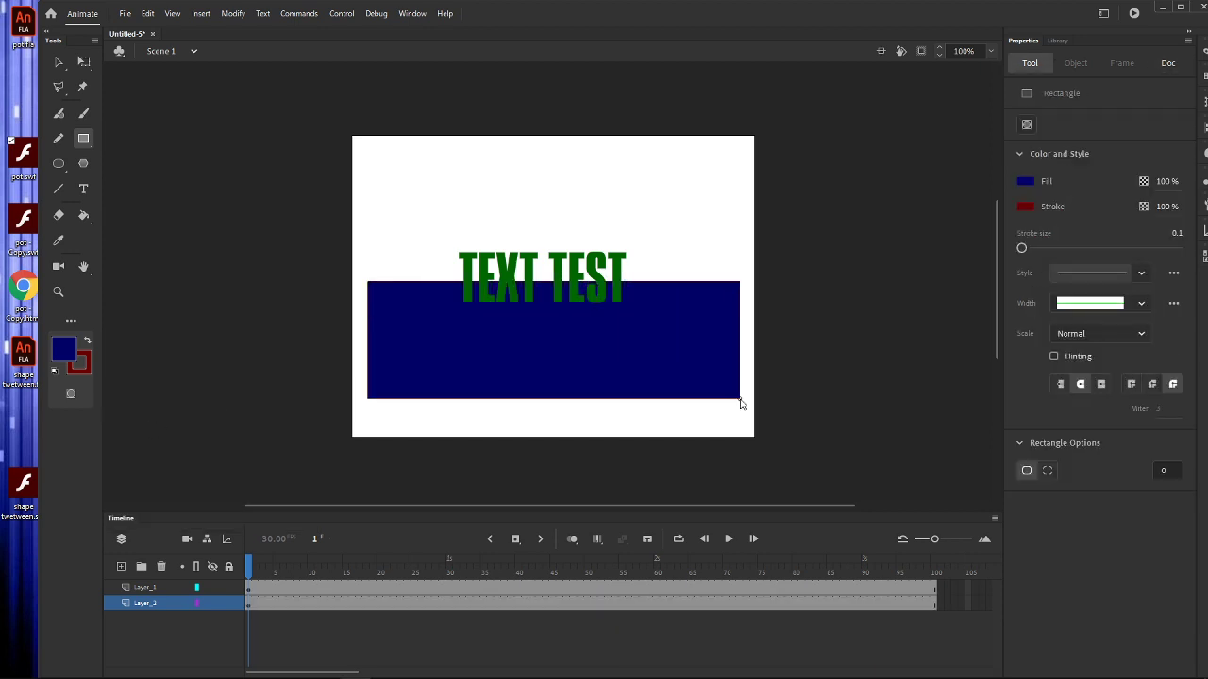
Step: Insert a keyframe at frame 100 of Layer_2 and bend the rectangle's top edge into a dip near its left end
right_click(935, 610)
click(982, 330)
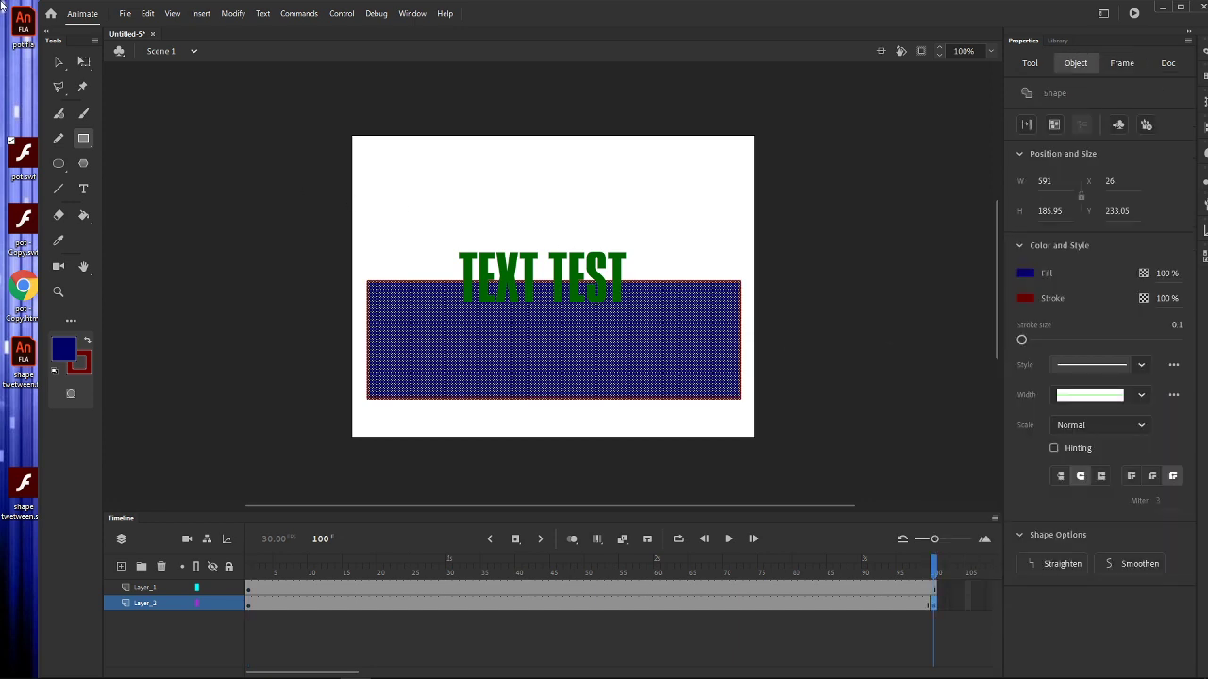
click(58, 61)
click(689, 243)
drag(428, 290, 288, 312)
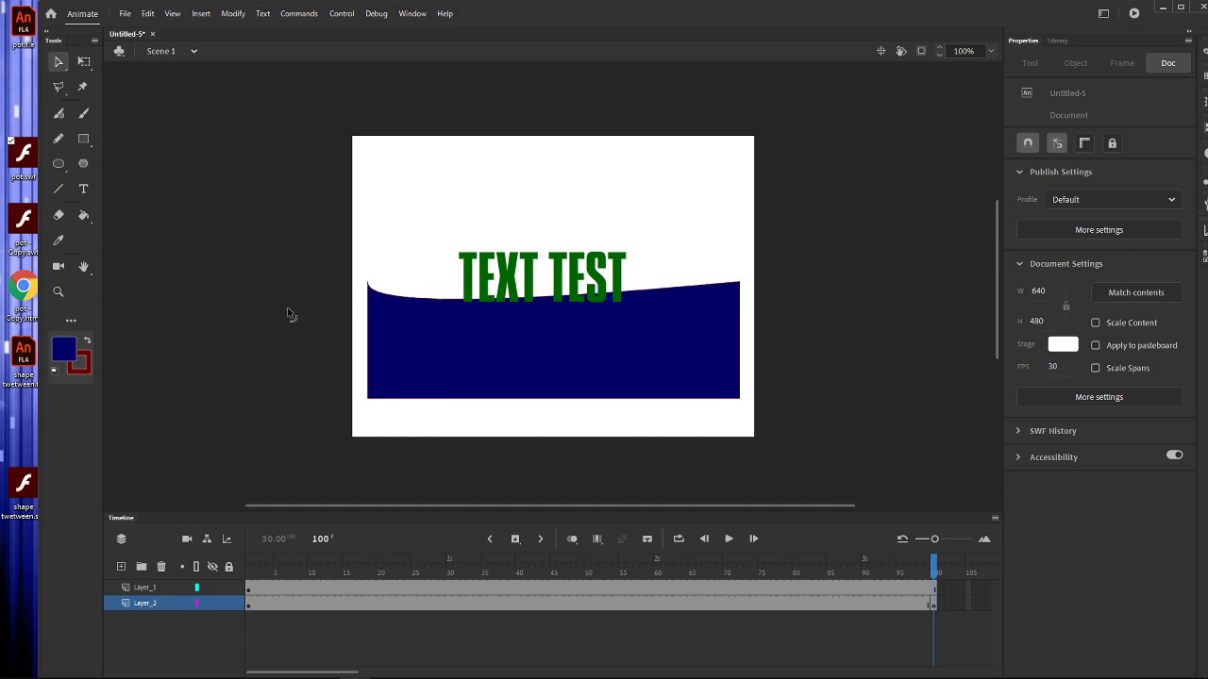
Step: Bend the rectangle's top edge on frame 1 into a shallow dip near its right end
click(249, 604)
click(735, 273)
drag(545, 288, 664, 300)
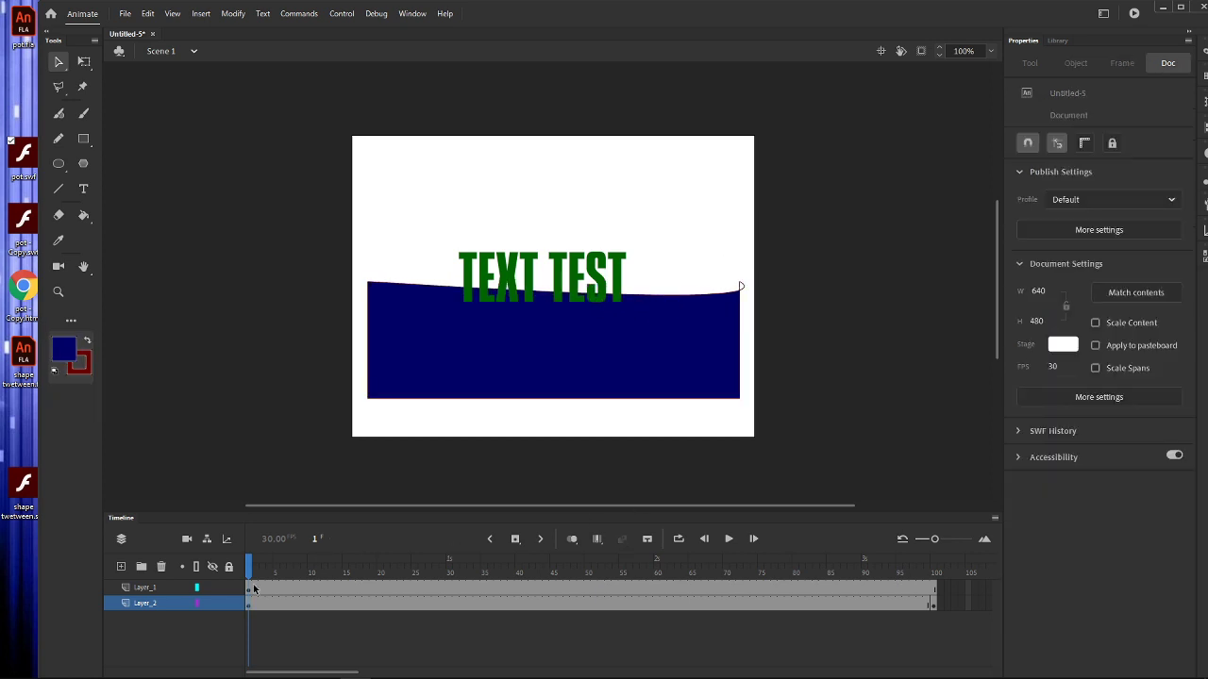
Step: Create a shape tween between the two Layer_2 keyframes and return to frame 1
right_click(381, 607)
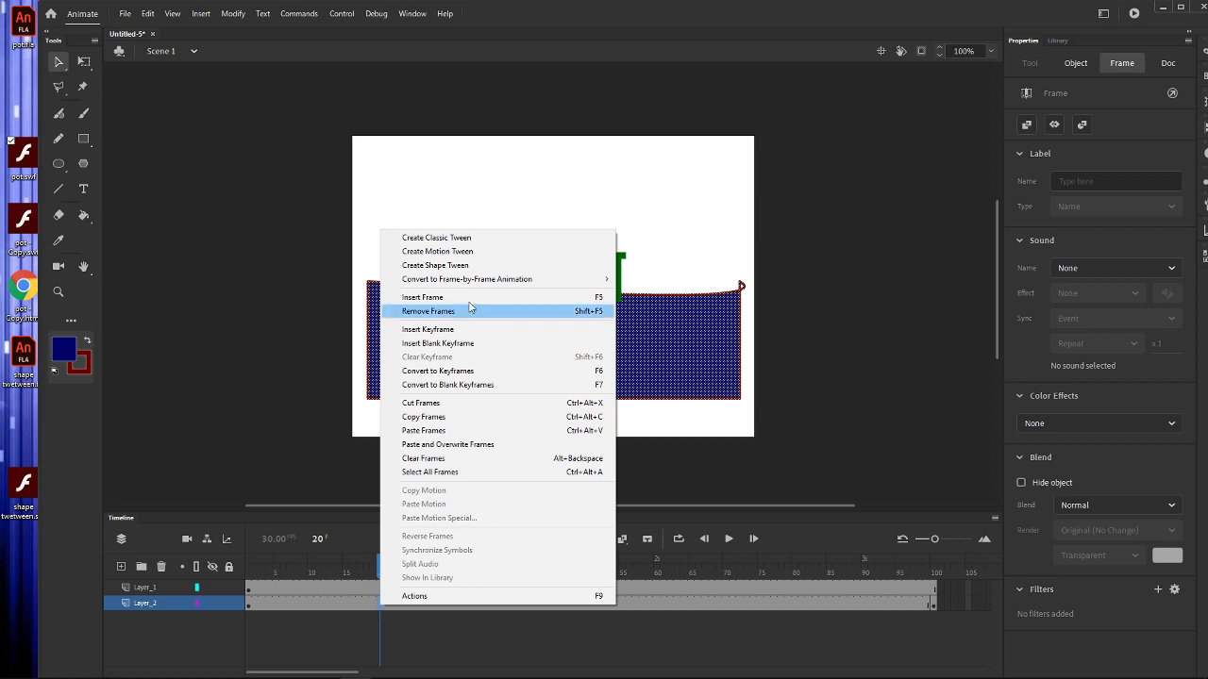
click(452, 271)
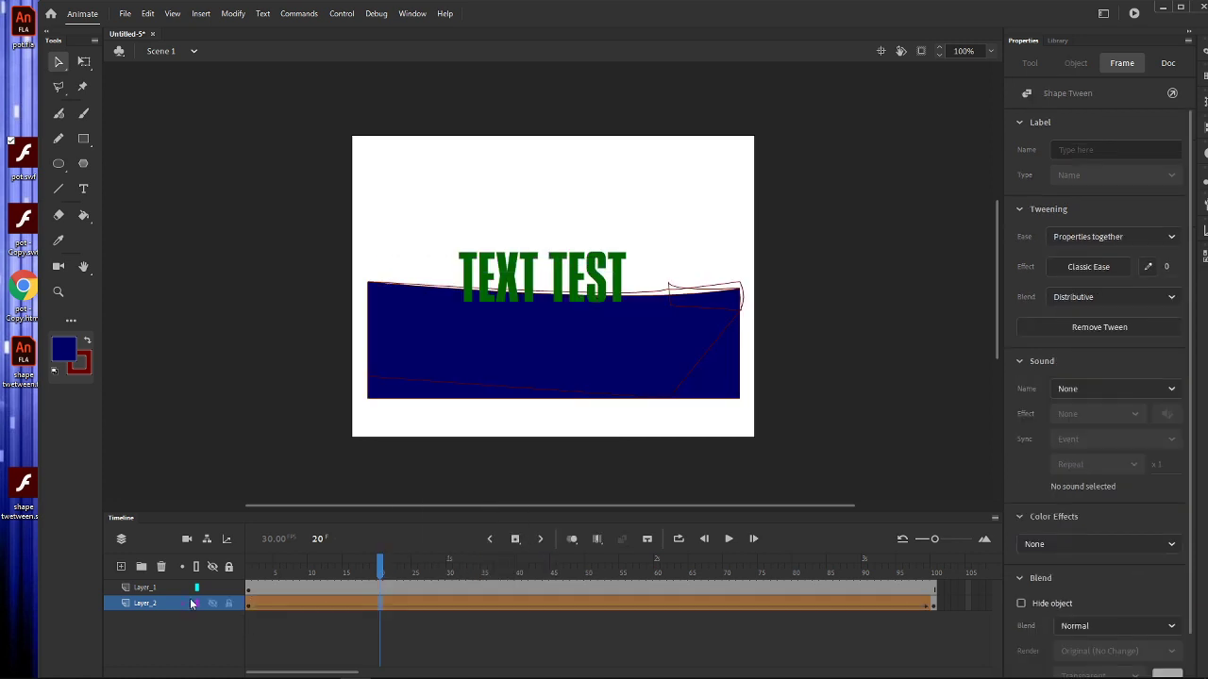
click(230, 622)
click(254, 603)
mouse_move(251, 572)
mouse_down()
mouse_move(439, 587)
mouse_move(933, 587)
mouse_move(248, 585)
mouse_up()
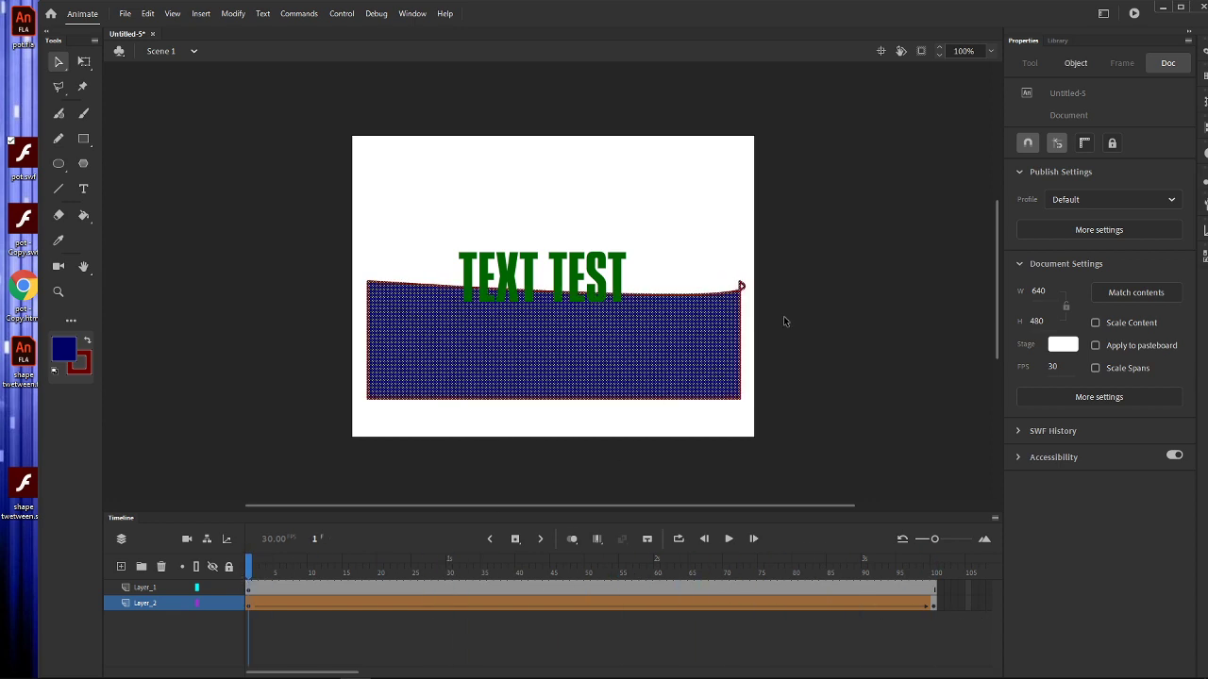
Step: Delete the dark red outline of the blue shape on frames 1 and 100, and play the tween
click(783, 322)
double_click(742, 286)
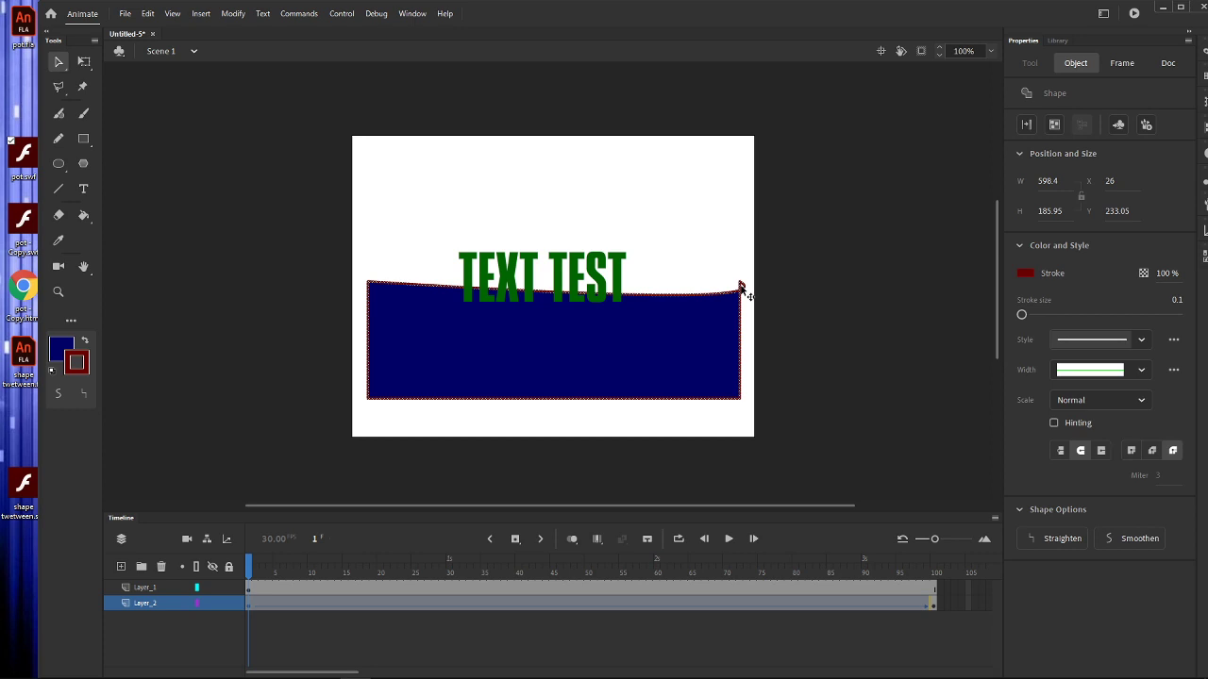
key(Delete)
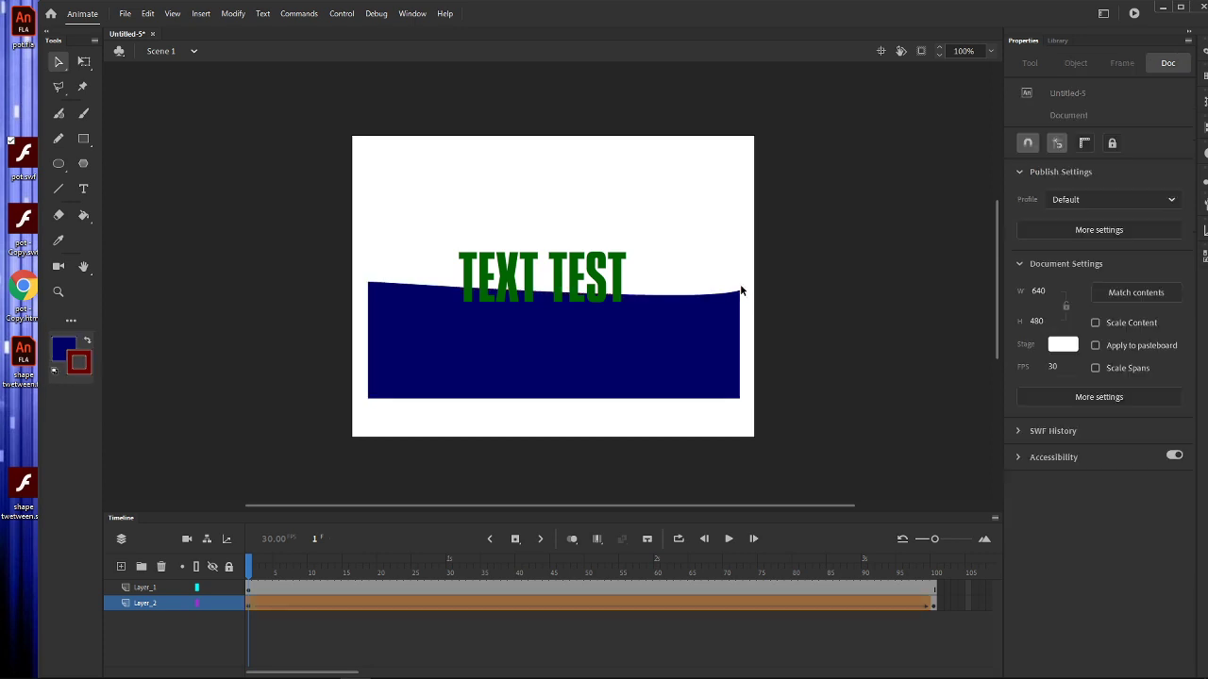
click(934, 607)
click(803, 310)
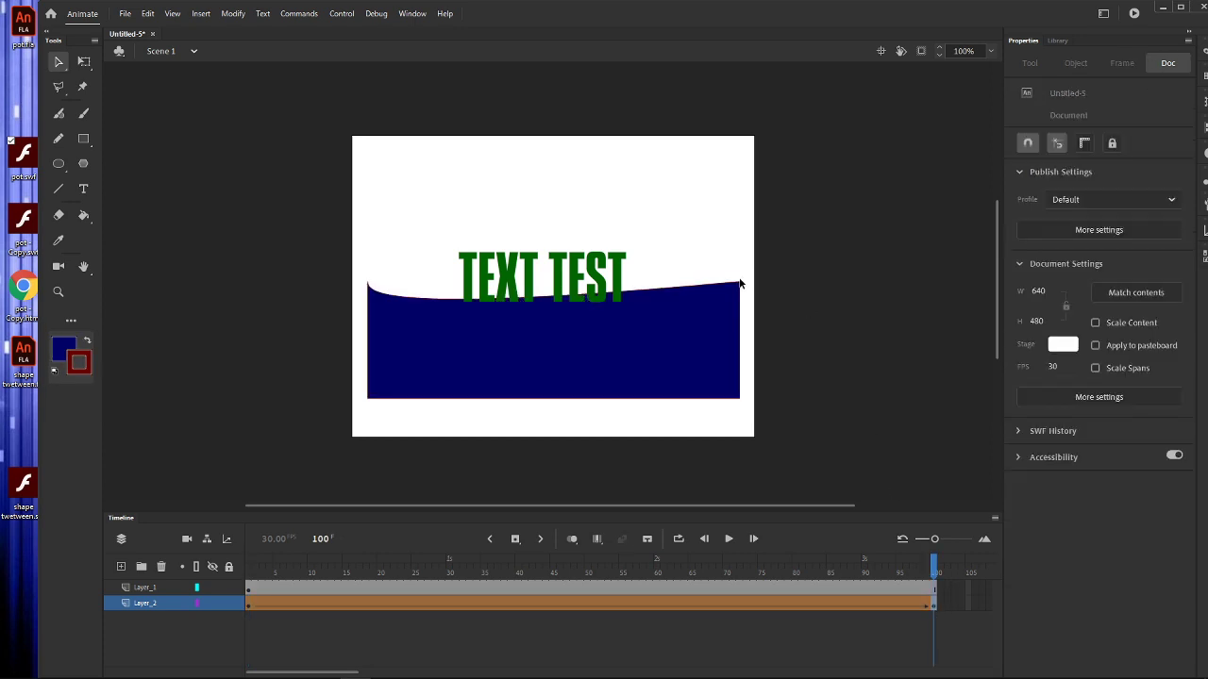
double_click(740, 284)
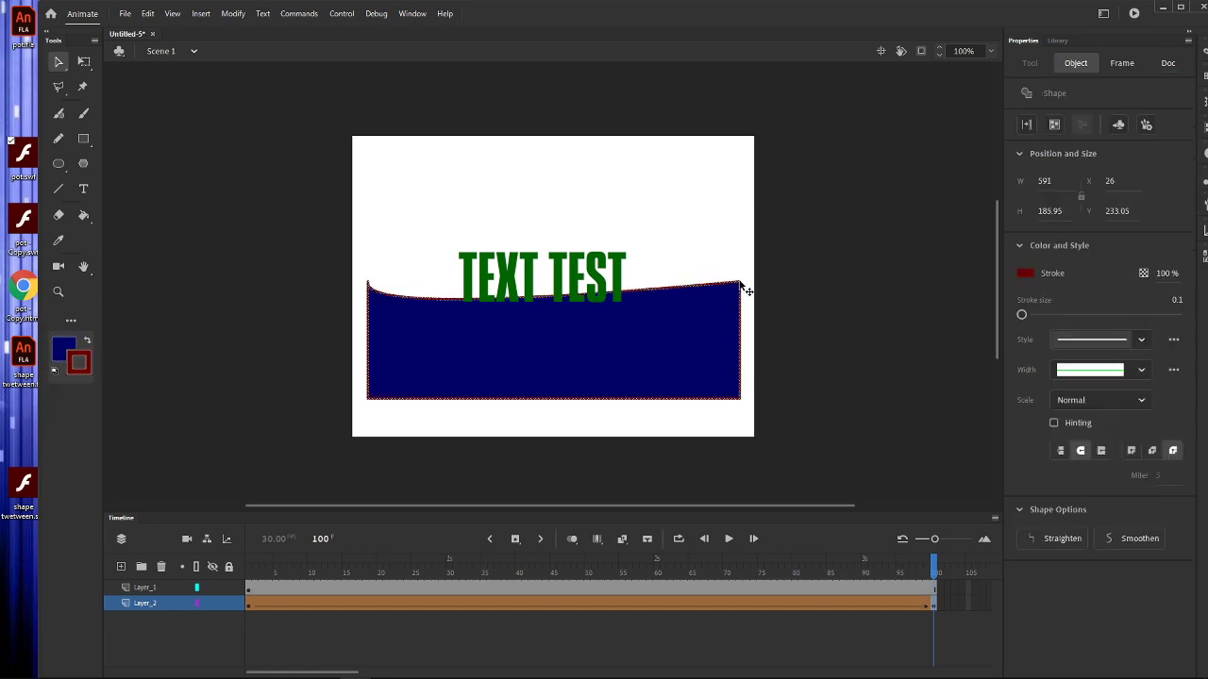
key(Delete)
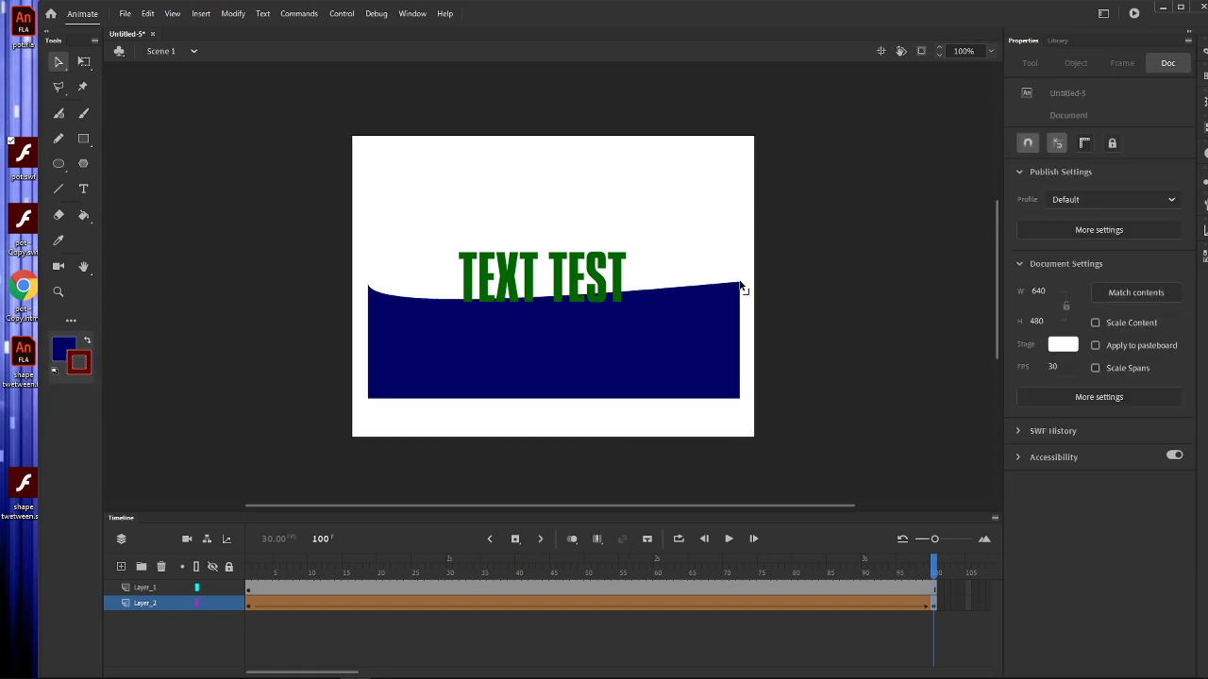
click(729, 539)
Step: Nudge the blue shape on frame 100 upward until its wavy edge crosses the upper half of the text, and replay the animation
click(933, 605)
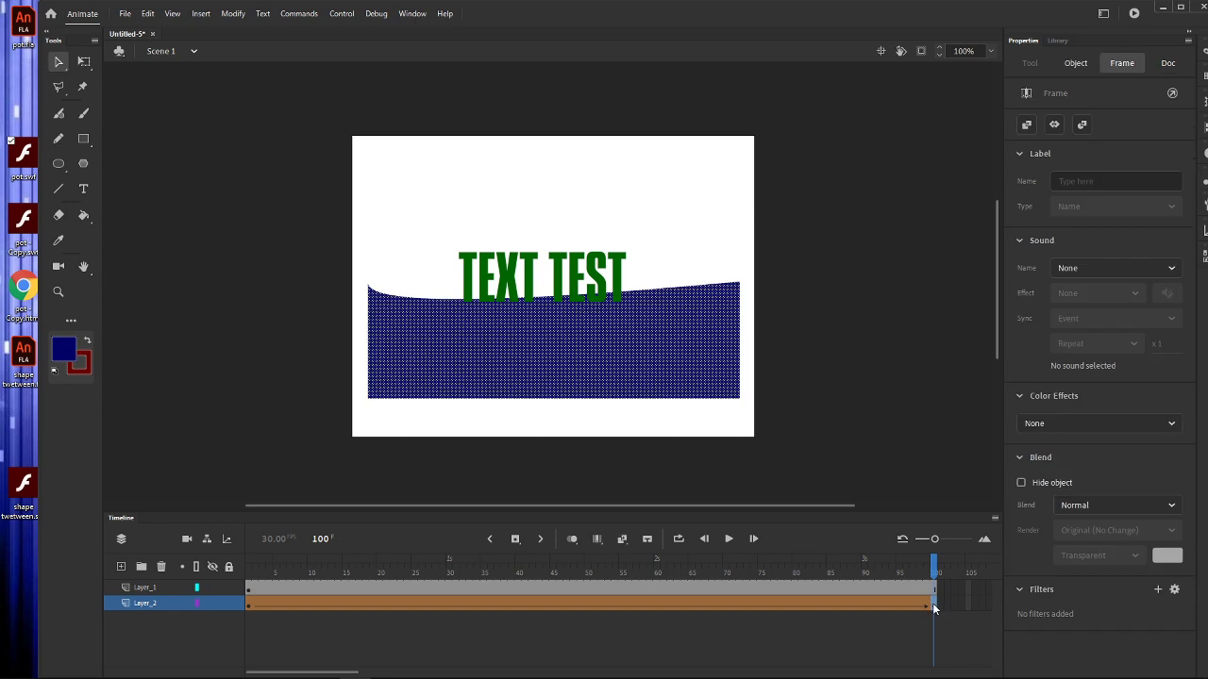
key(Up)
key(Up)
key(Up)
key(Up)
key(Up)
key(Up)
key(Up)
key(Up)
key(Up)
key(Up)
key(Up)
key(Up)
key(Up)
key(Up)
key(Up)
key(Up)
key(Up)
key(Up)
key(Up)
key(Up)
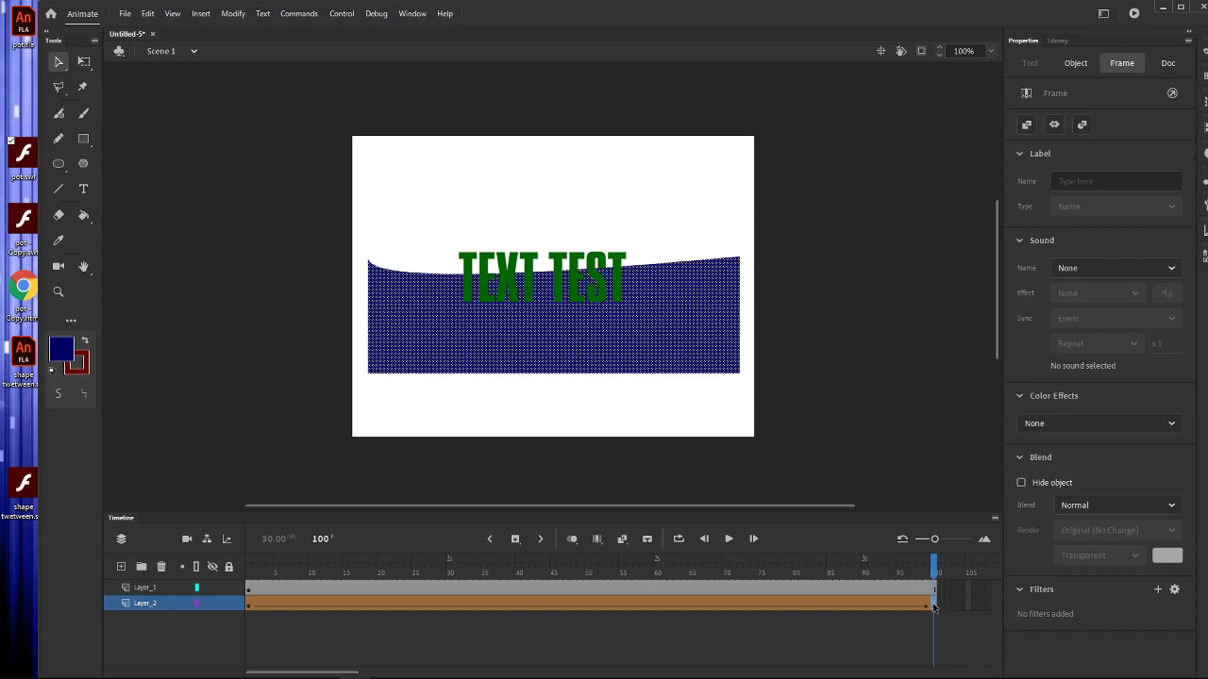
click(729, 539)
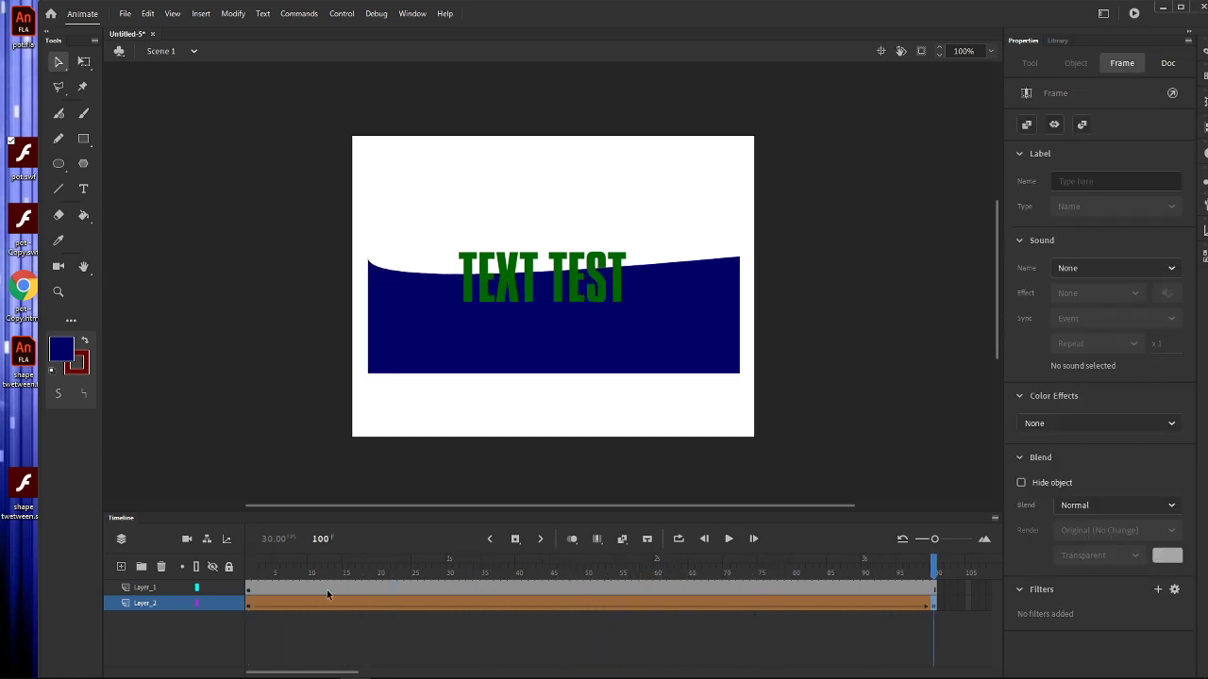
Step: Add a layer below the wave layer and draw a lighter blue rectangle on it, spanning the stage width behind the wave and text
click(121, 568)
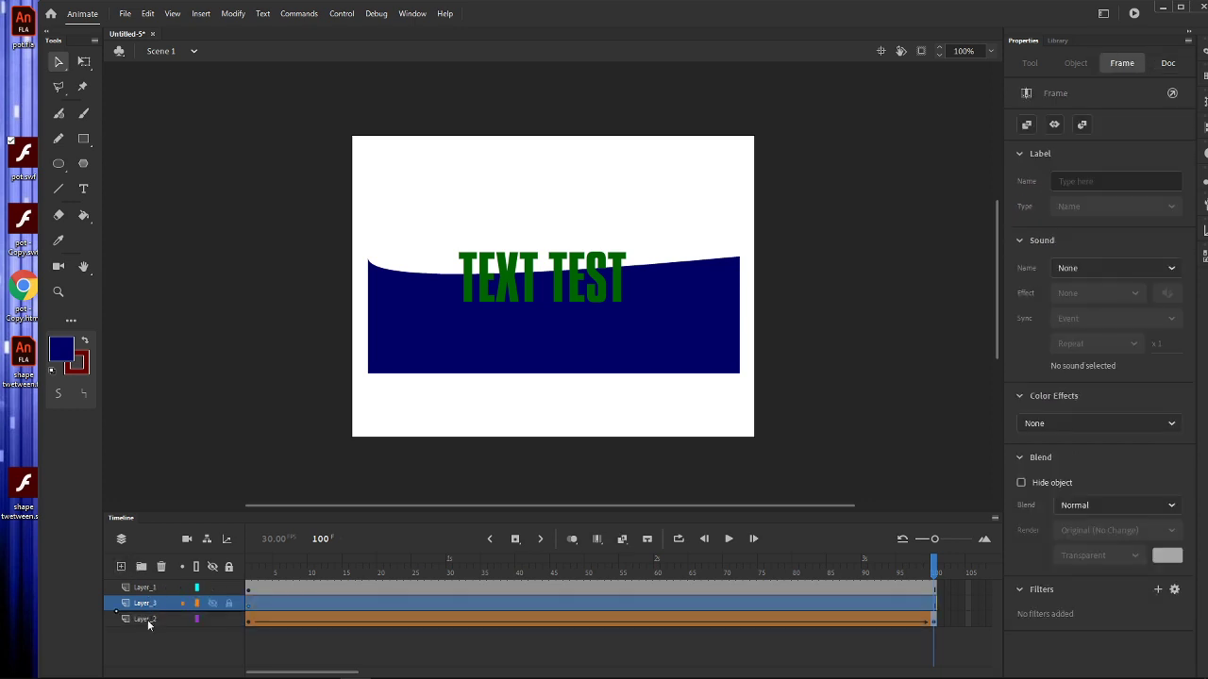
click(148, 621)
click(59, 353)
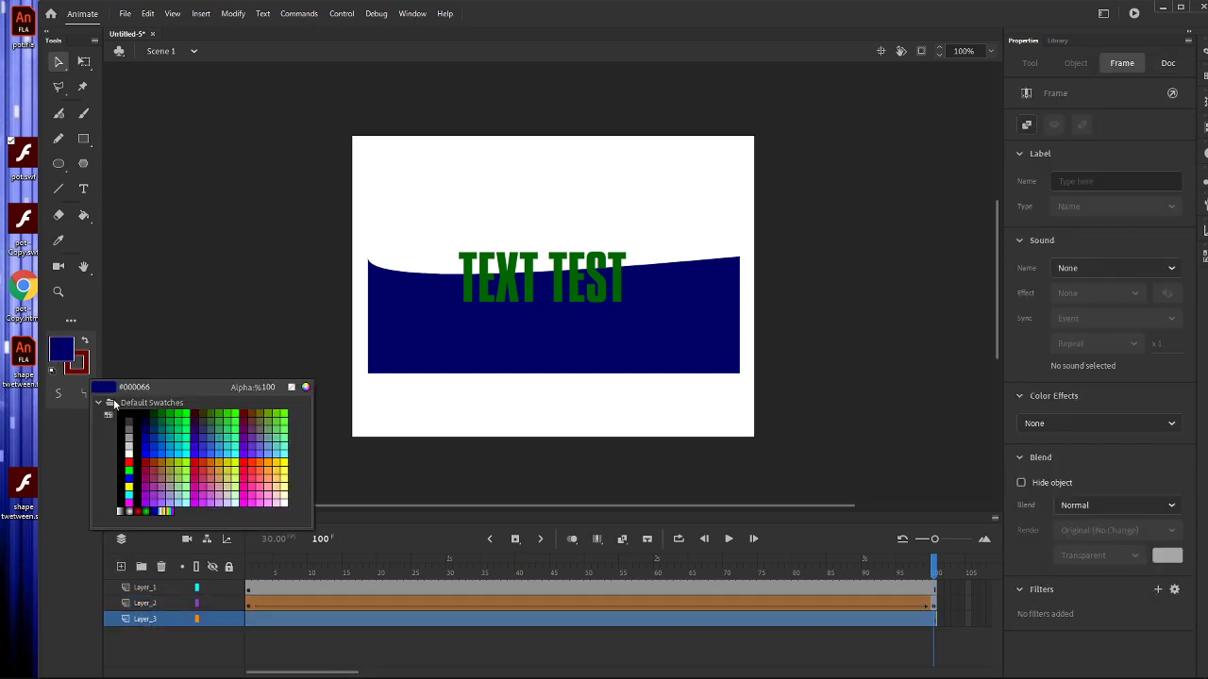
click(164, 443)
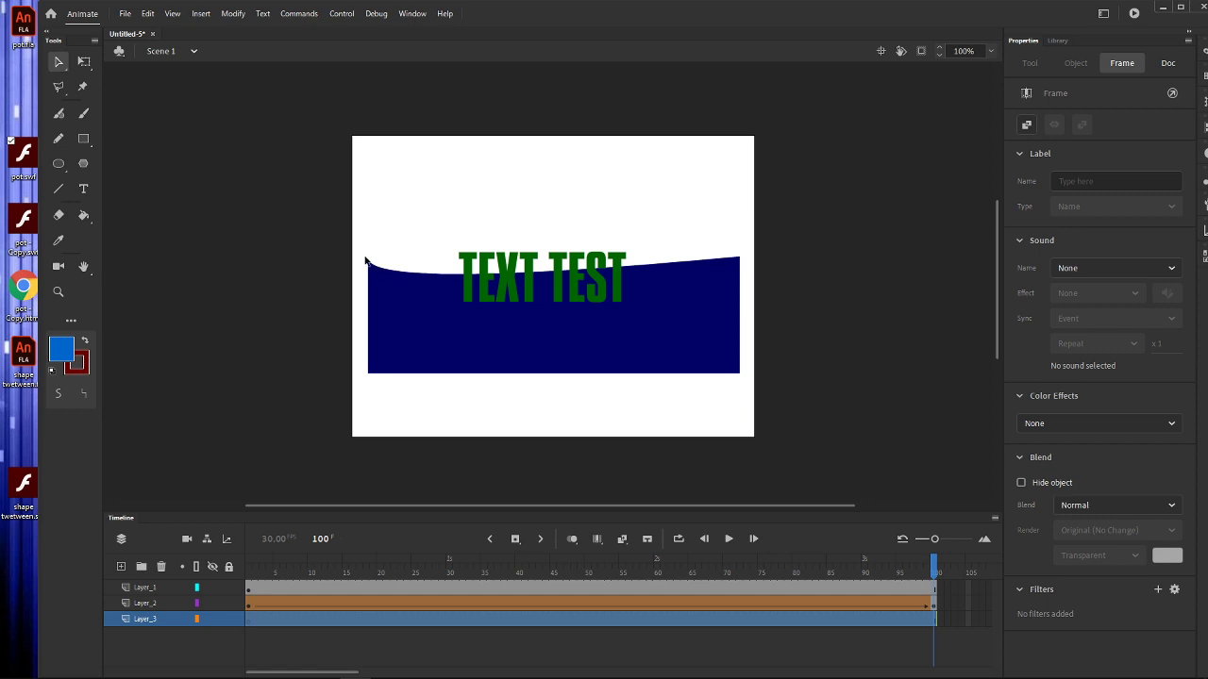
click(84, 138)
drag(367, 250, 738, 371)
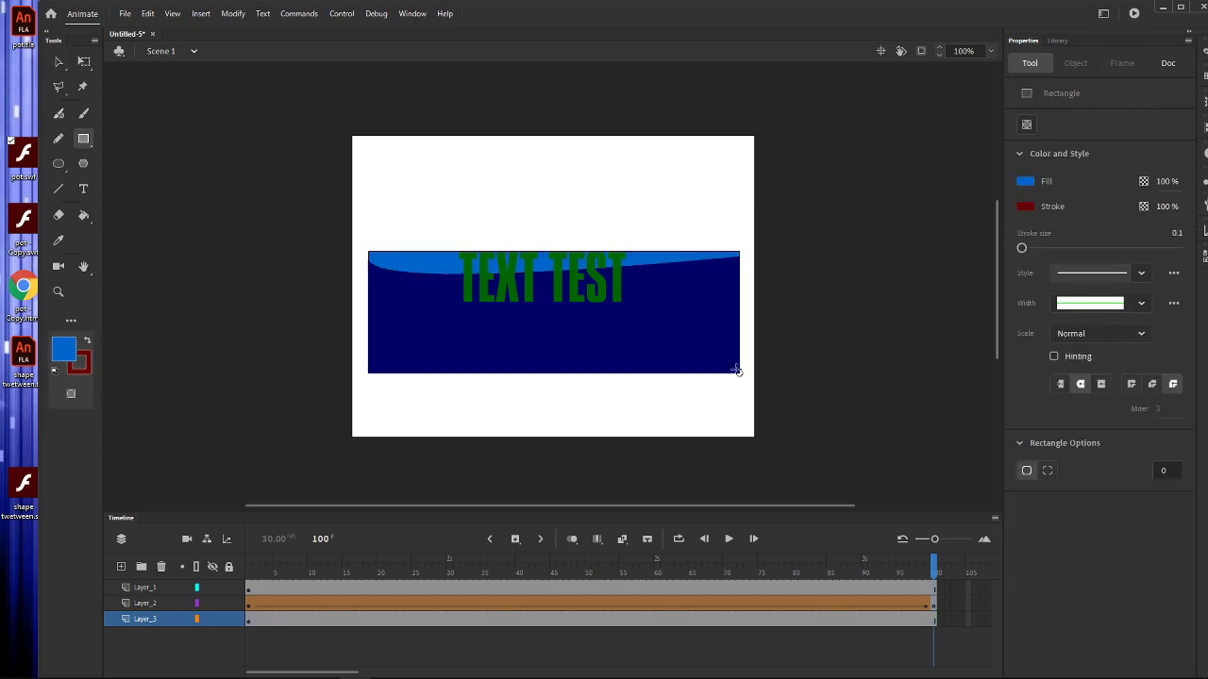
drag(350, 214, 751, 385)
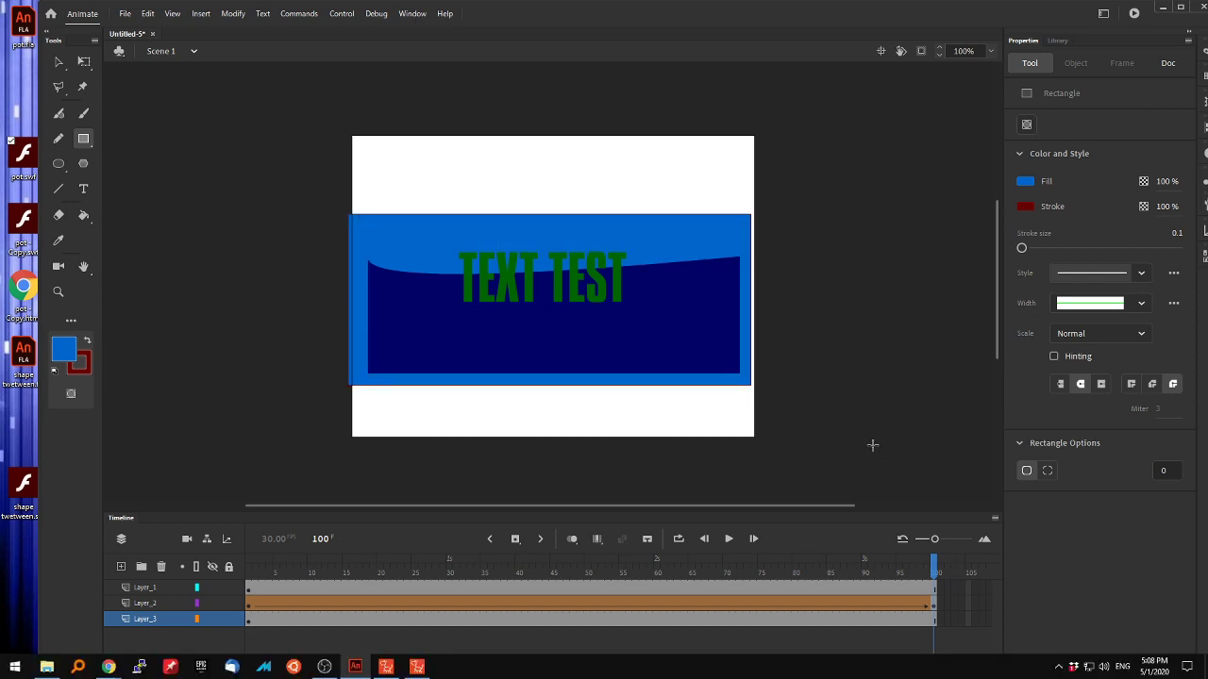
Step: Turn the Layer_1 text layer into a mask over the Layer_2 wave, starting from frame 1, and play the animation
click(323, 664)
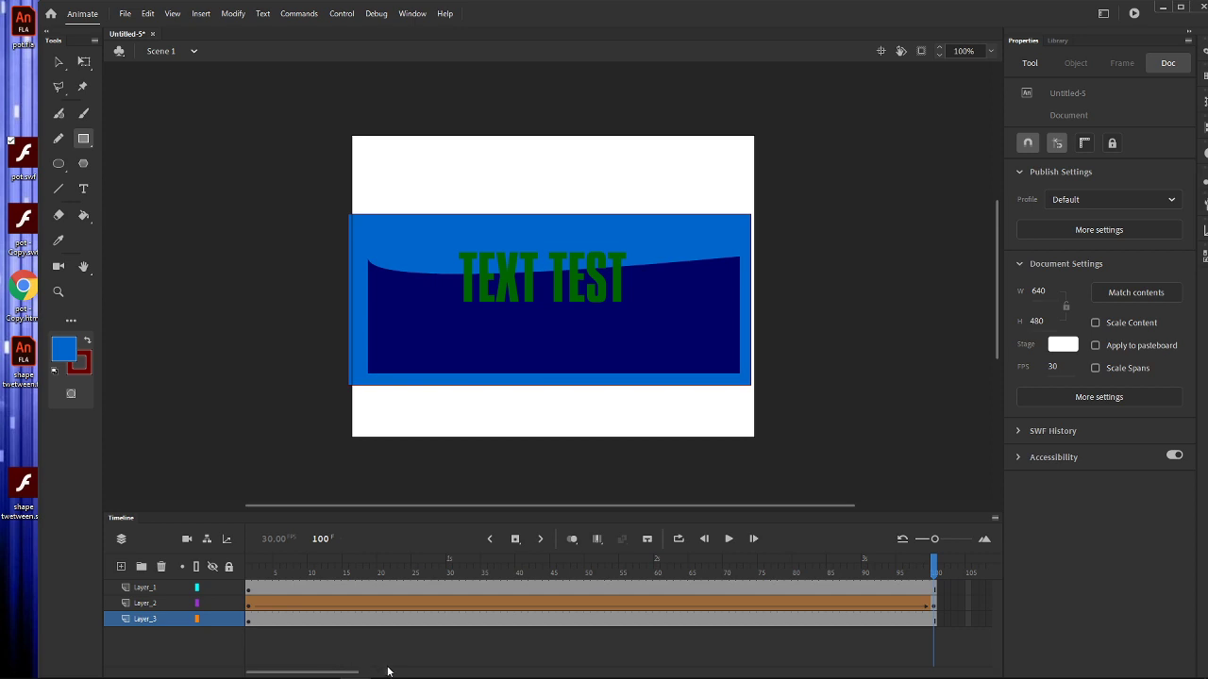
click(248, 589)
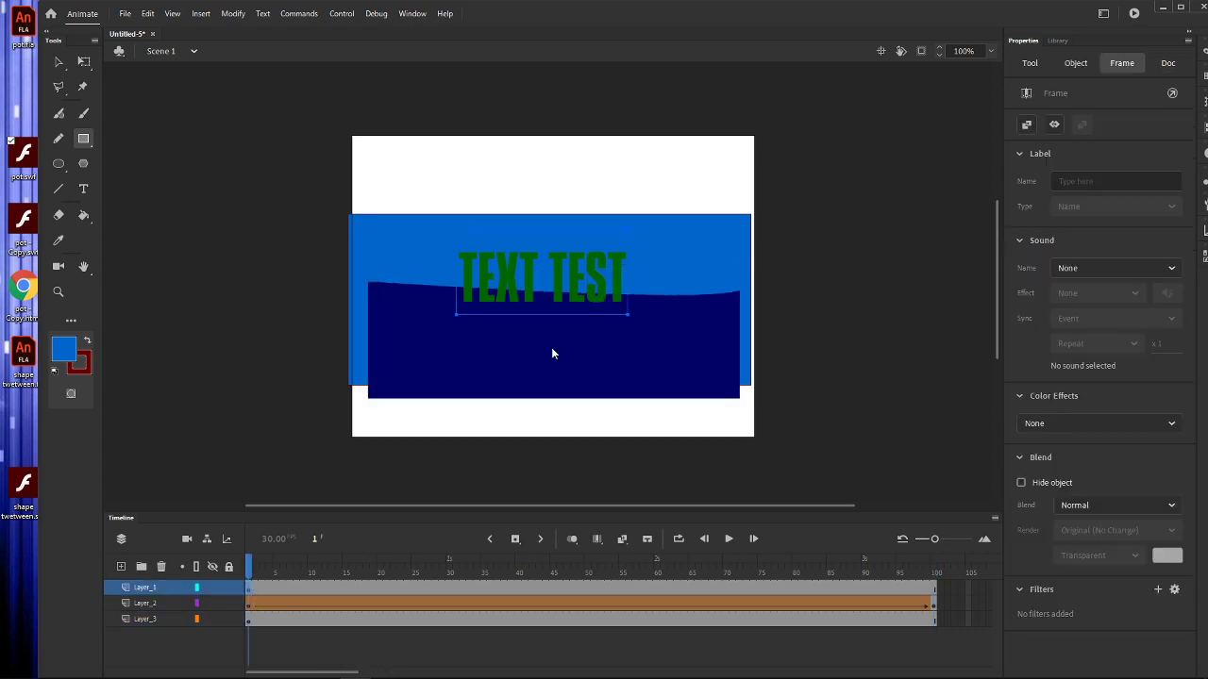
click(247, 608)
click(251, 620)
click(327, 646)
drag(247, 605, 148, 587)
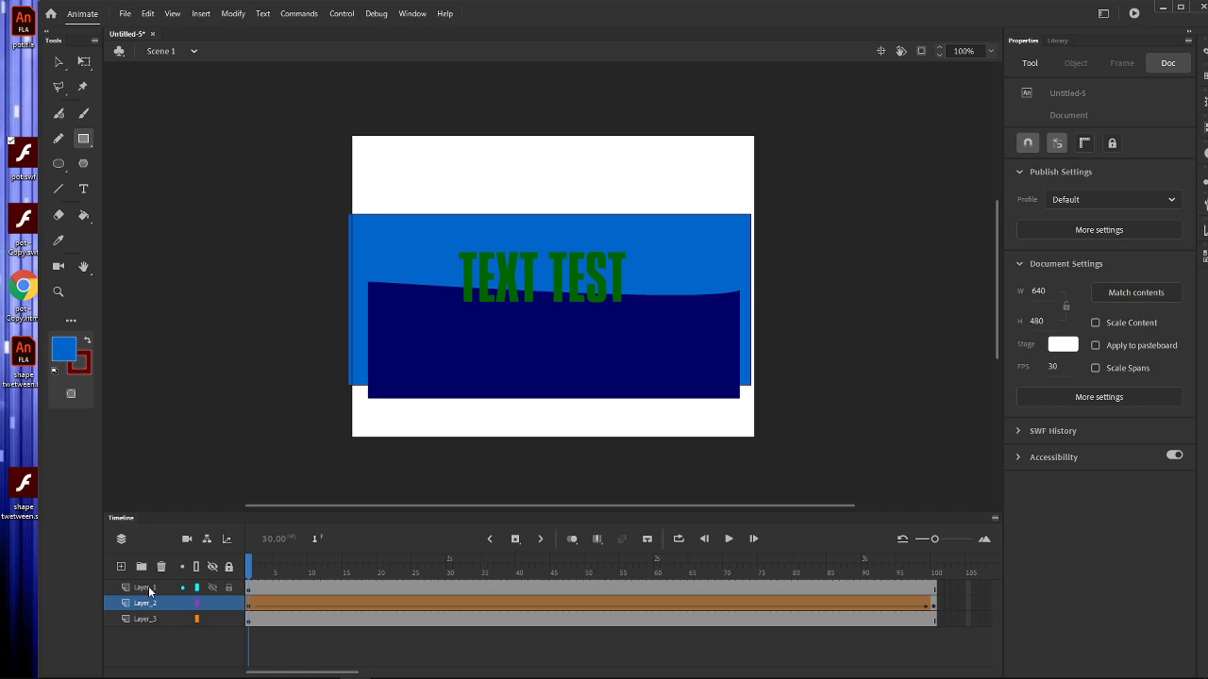
right_click(148, 586)
click(187, 452)
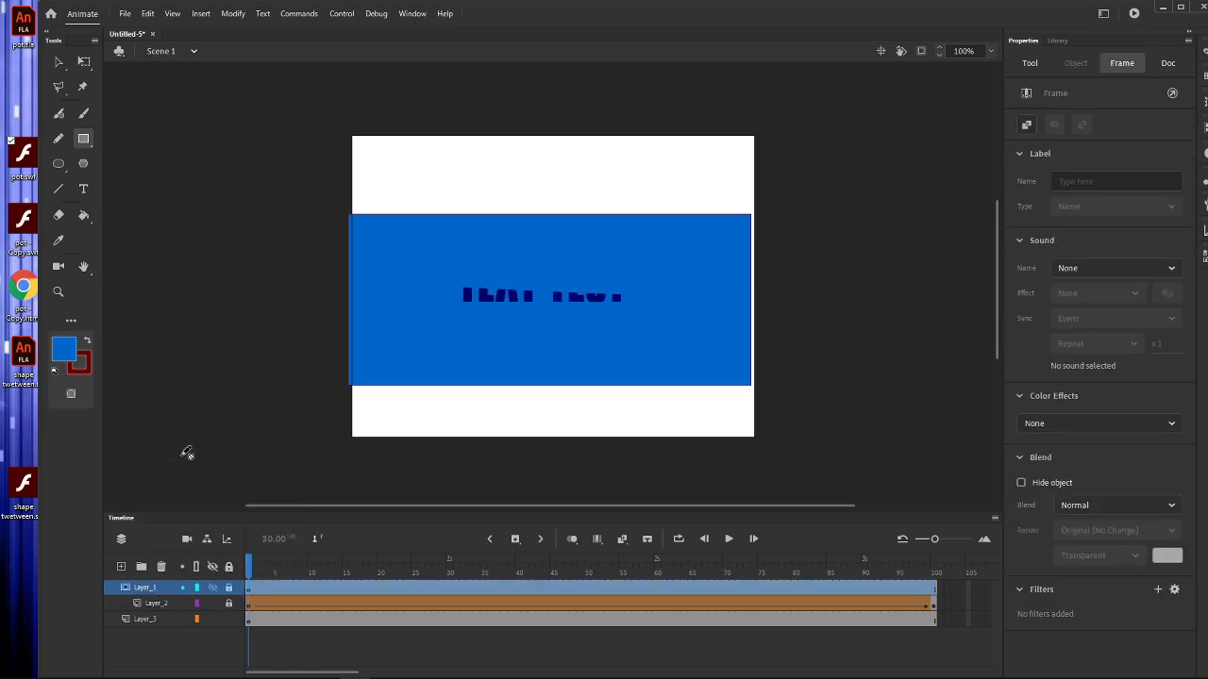
click(730, 540)
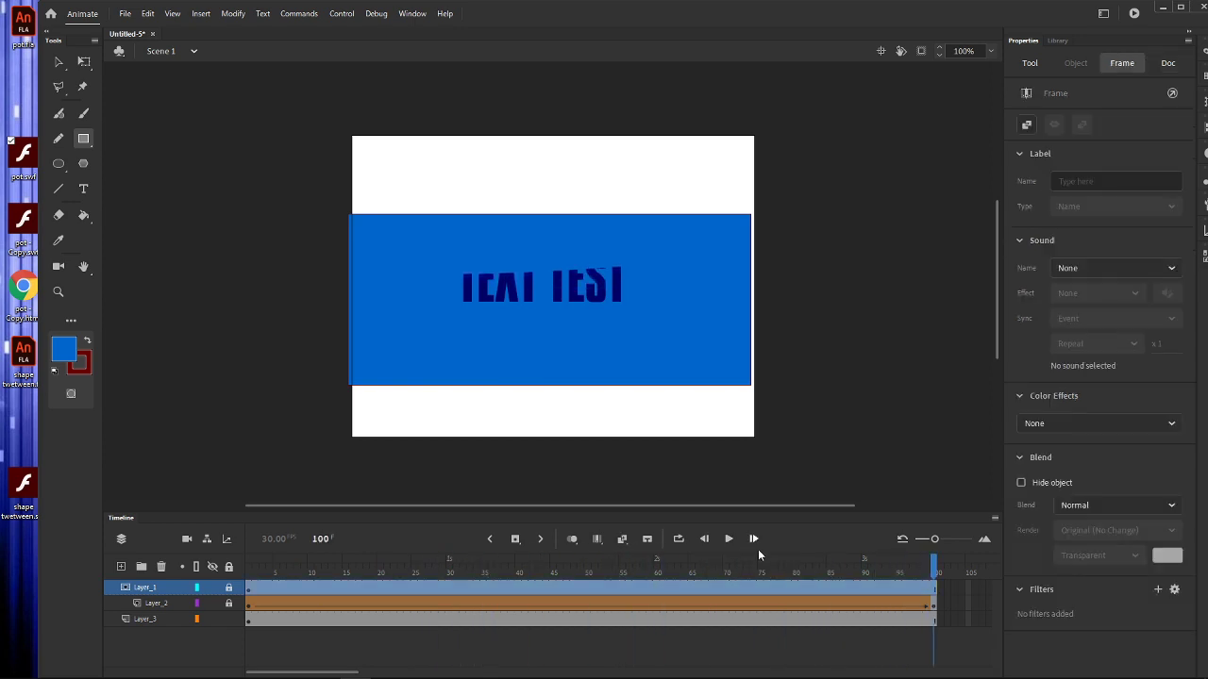
Step: Place Layer_3 under the Layer_1 mask as well, lock it, and play the masked animation
click(144, 619)
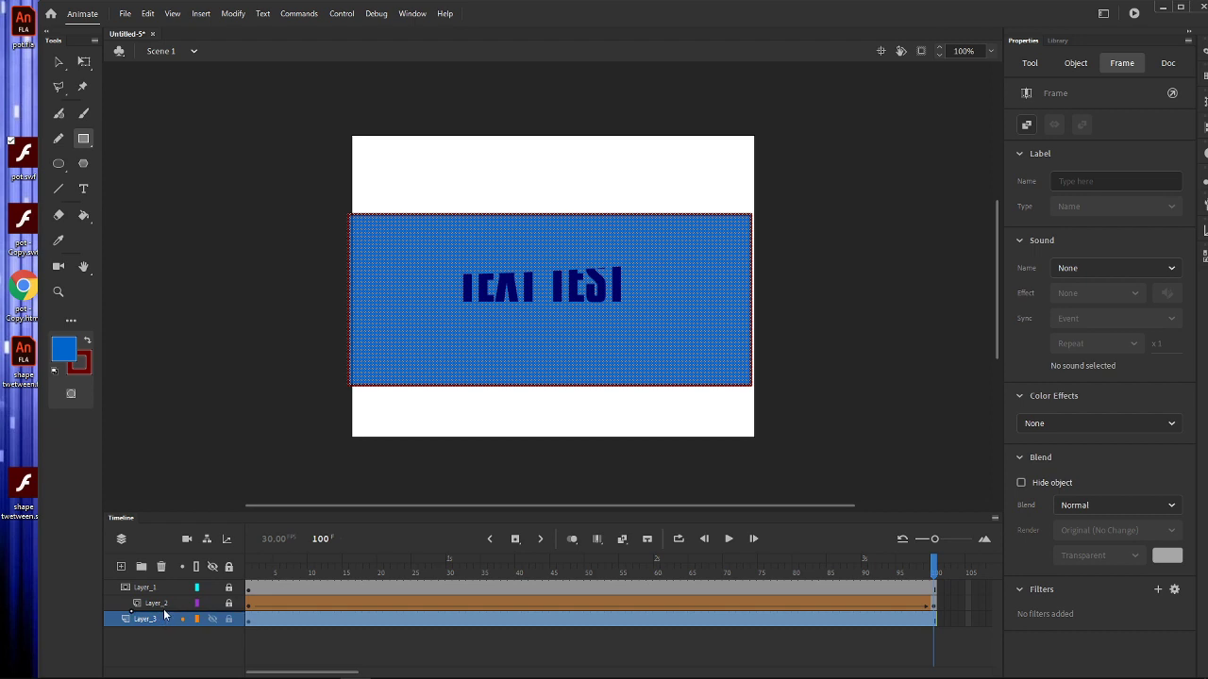
click(310, 657)
click(250, 572)
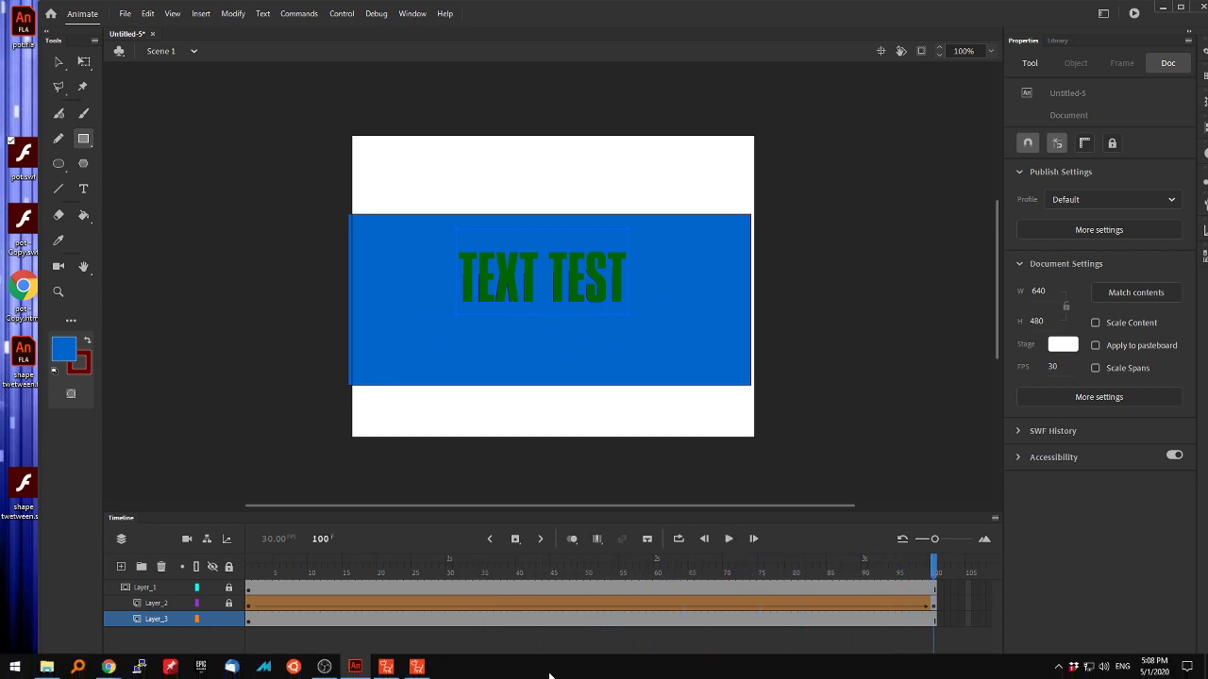
click(230, 619)
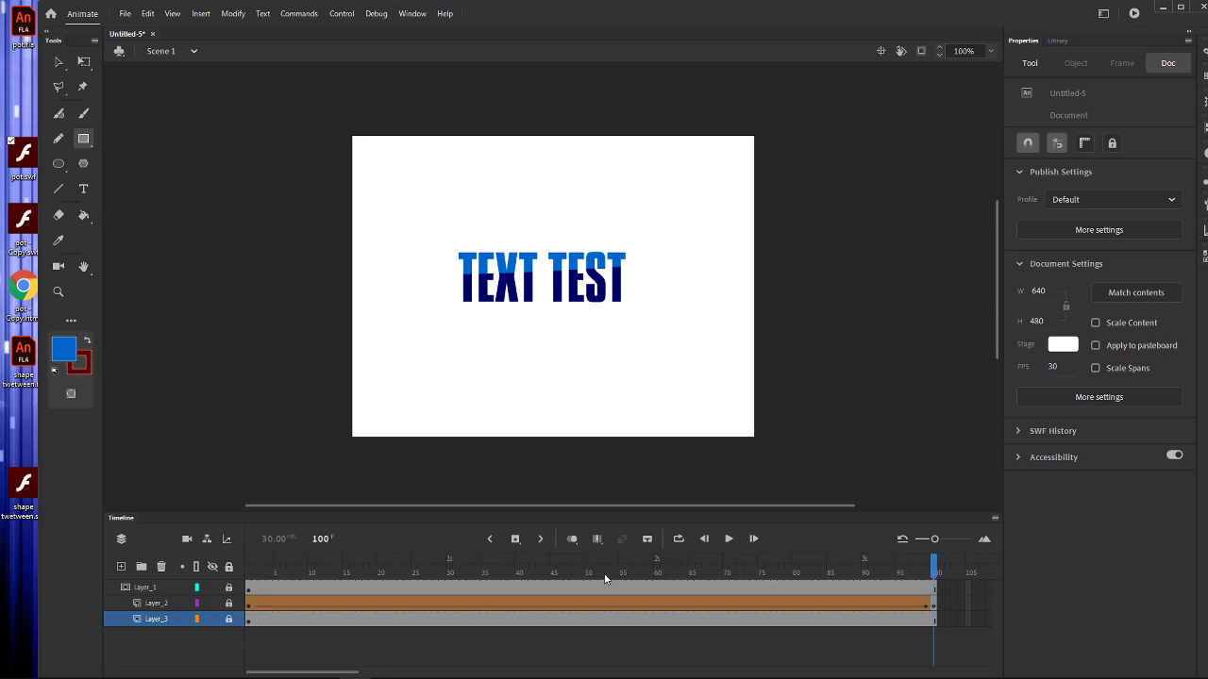
click(729, 538)
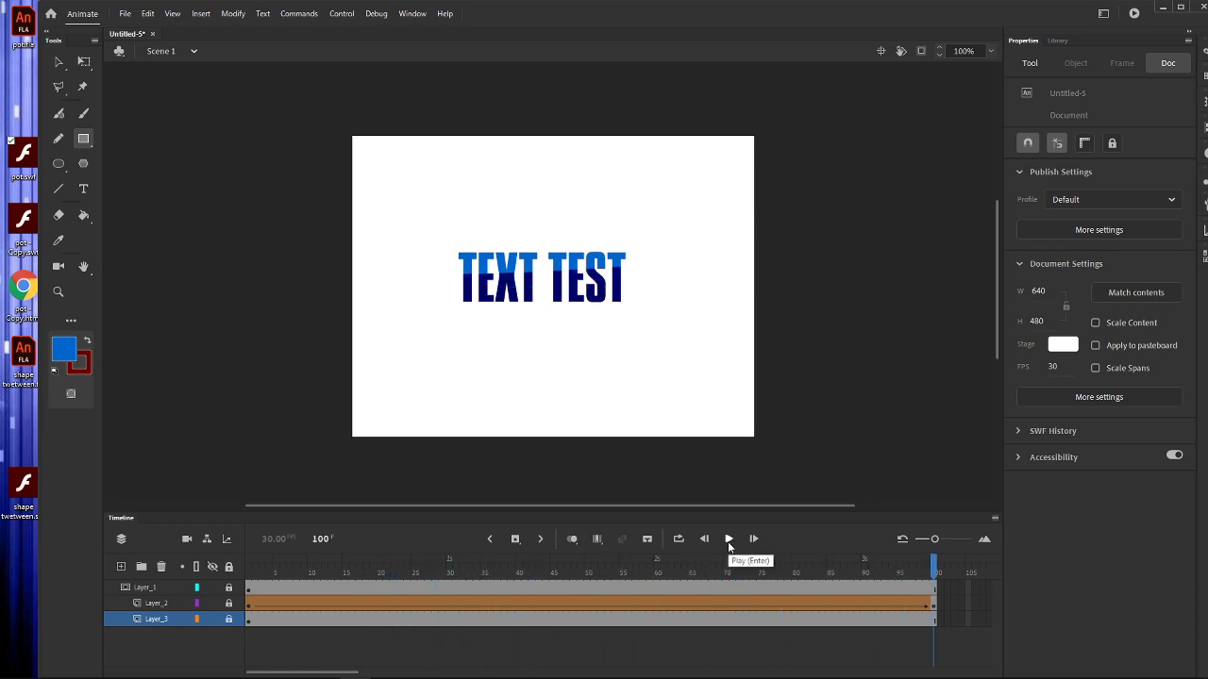
click(728, 540)
Step: Unlock Layer_1, give its text a dark grey fill, and replace the wording with NEW WORD
click(230, 588)
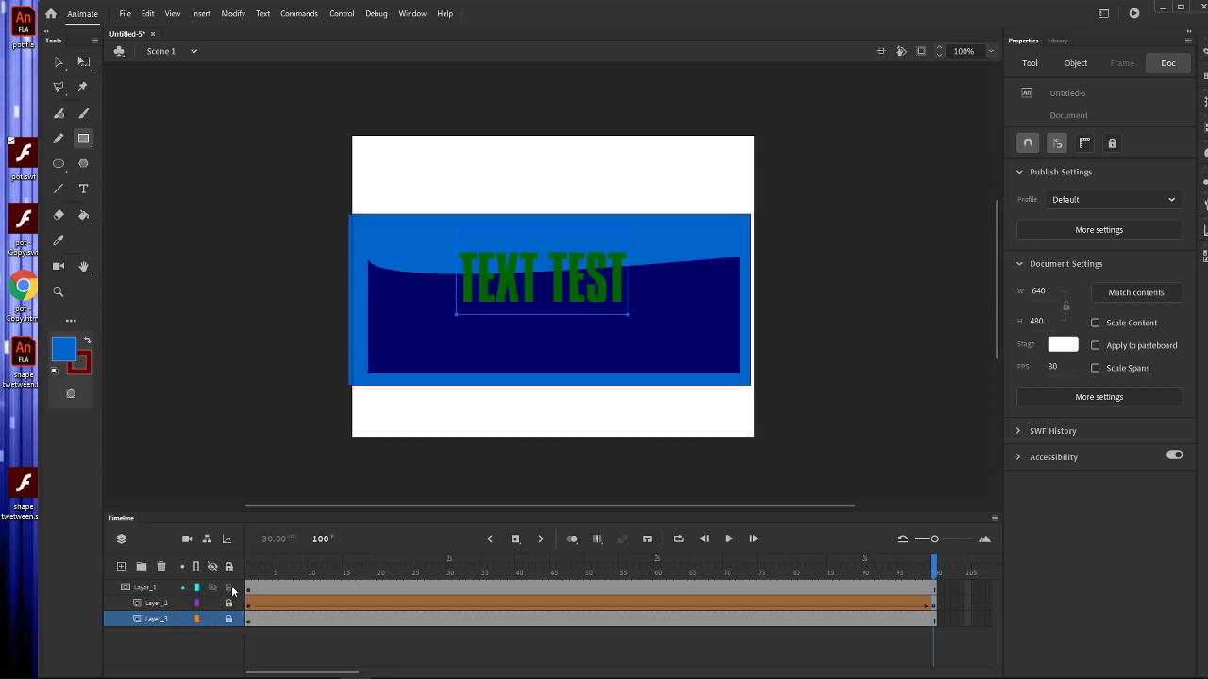
click(64, 350)
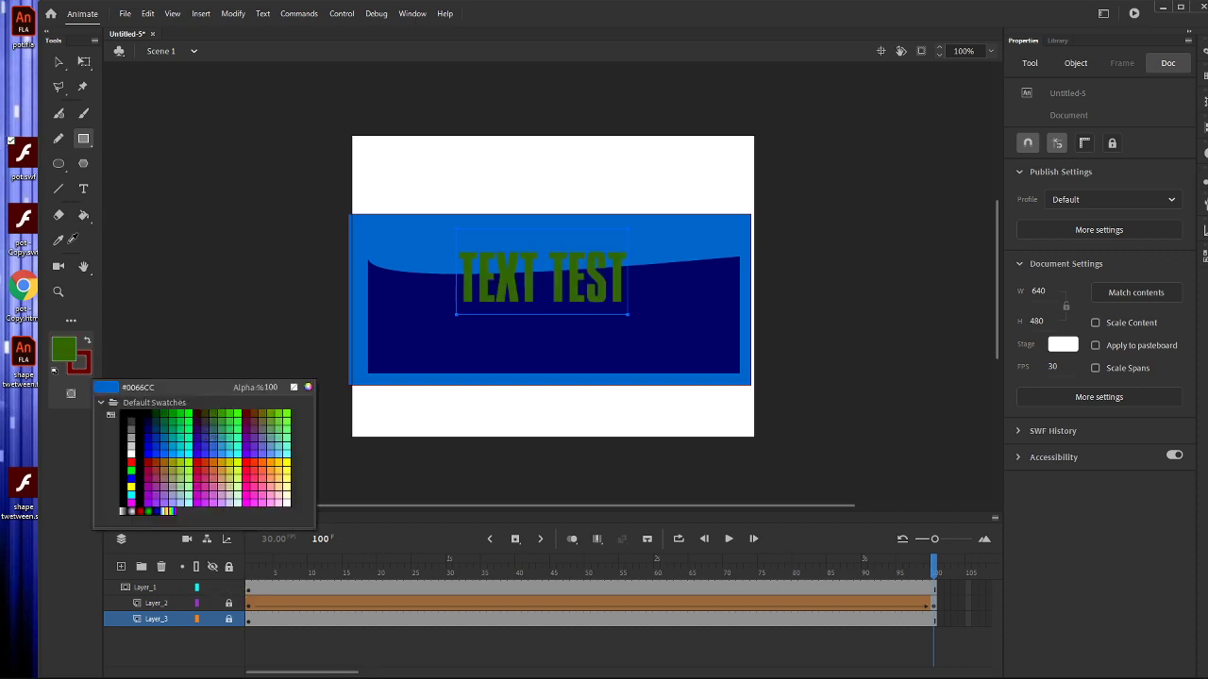
click(88, 194)
click(83, 190)
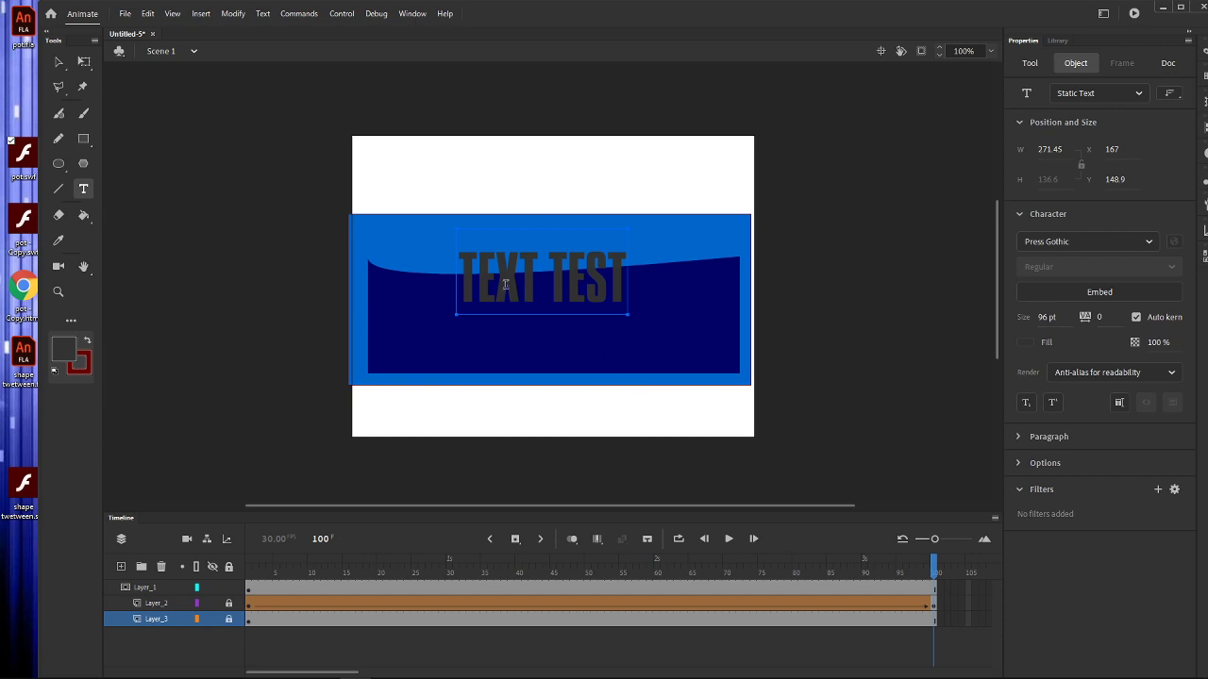
click(473, 269)
shift+click(696, 311)
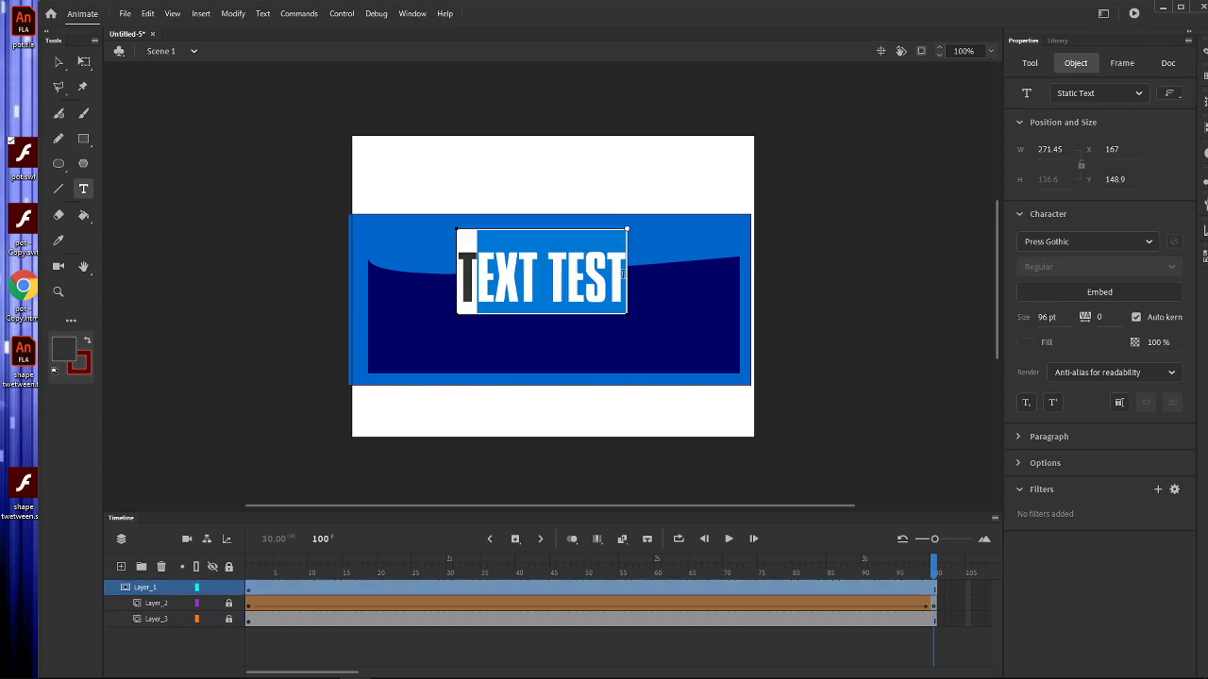
click(622, 273)
key(ctrl+a)
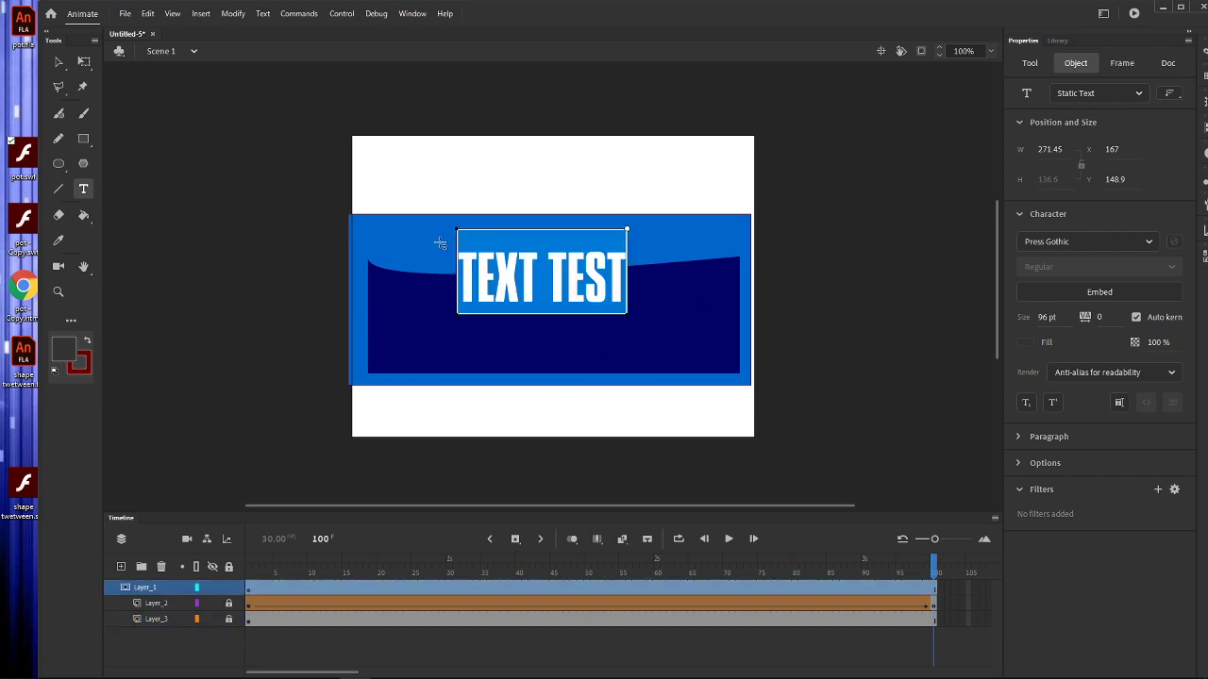
text(NEW WORD)
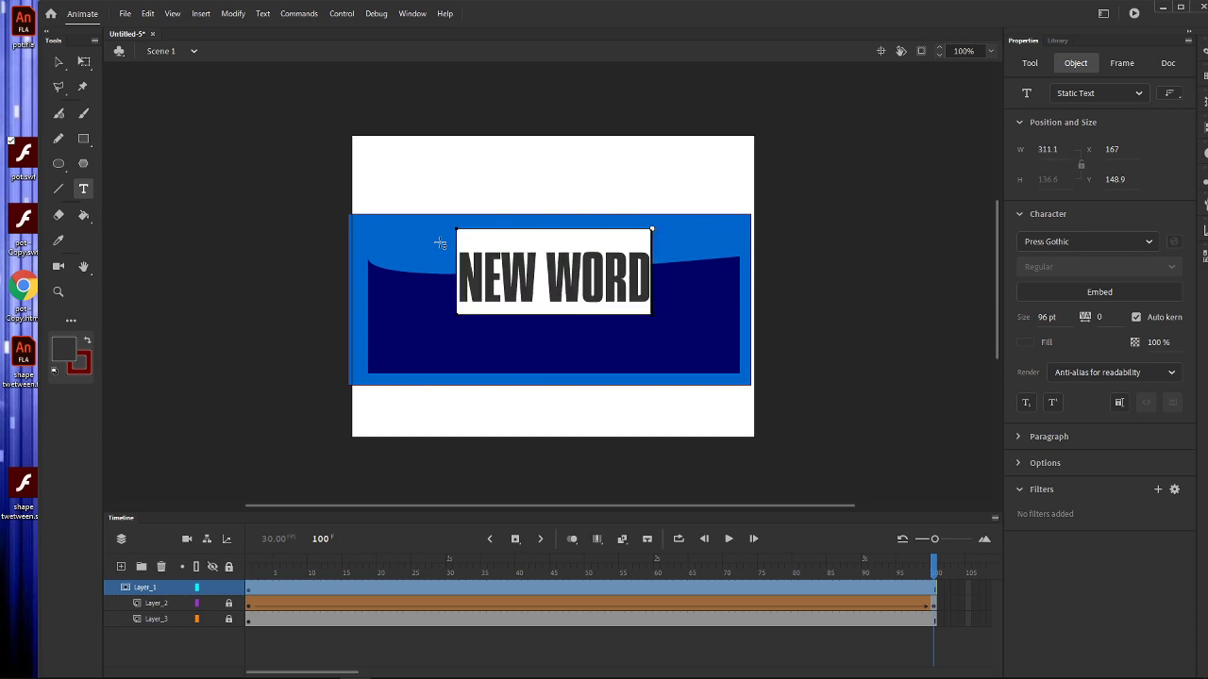
Step: Lock Layer_1 again to reapply the mask and test the movie as an SWF
click(57, 62)
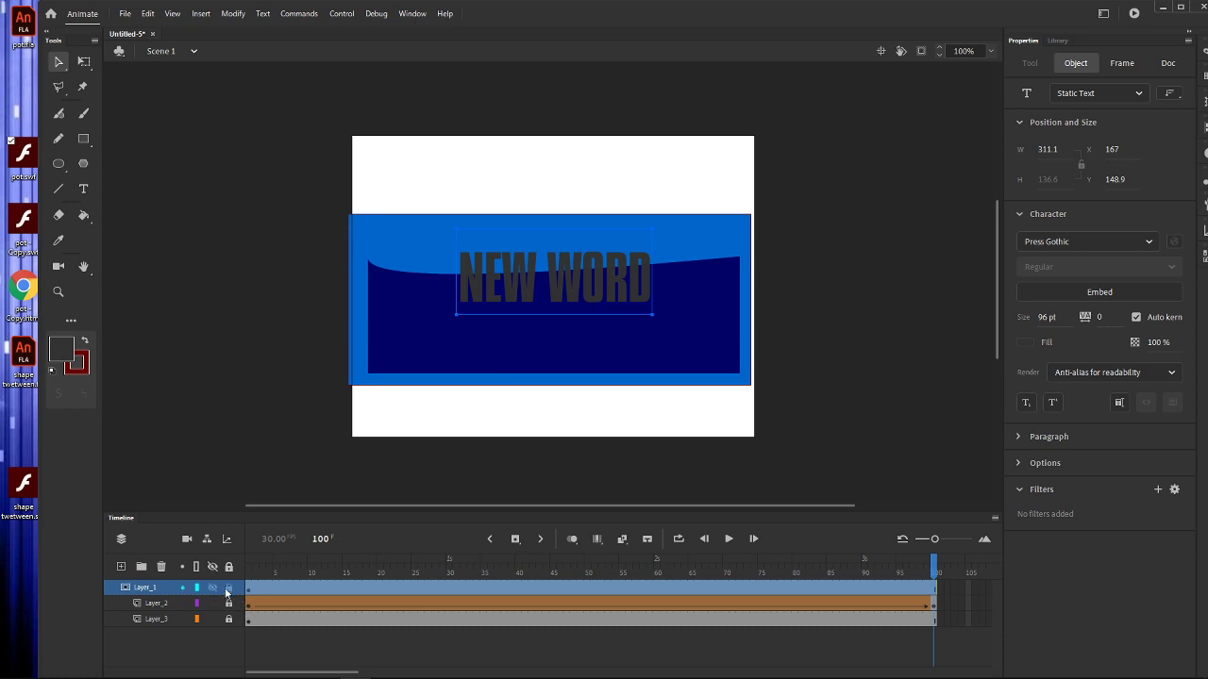
click(229, 587)
key(ctrl+Return)
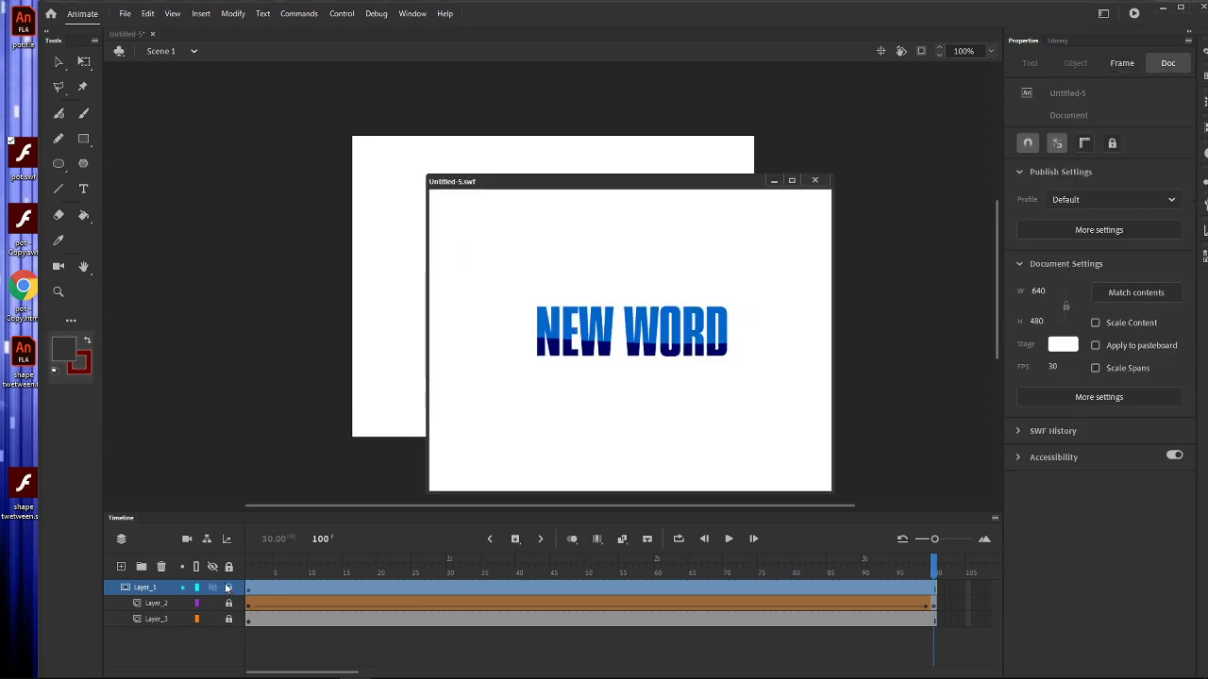
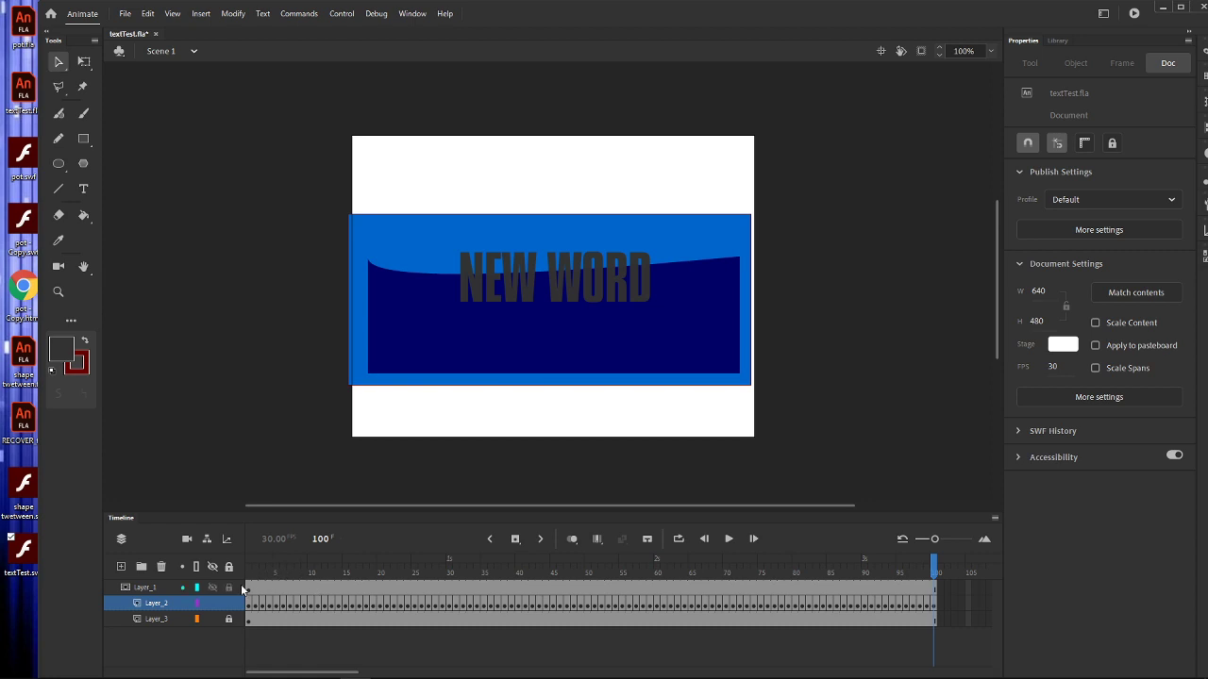
Step: Break apart the NEW WORD text on frame 1 of Layer_1 into separate letters
click(250, 589)
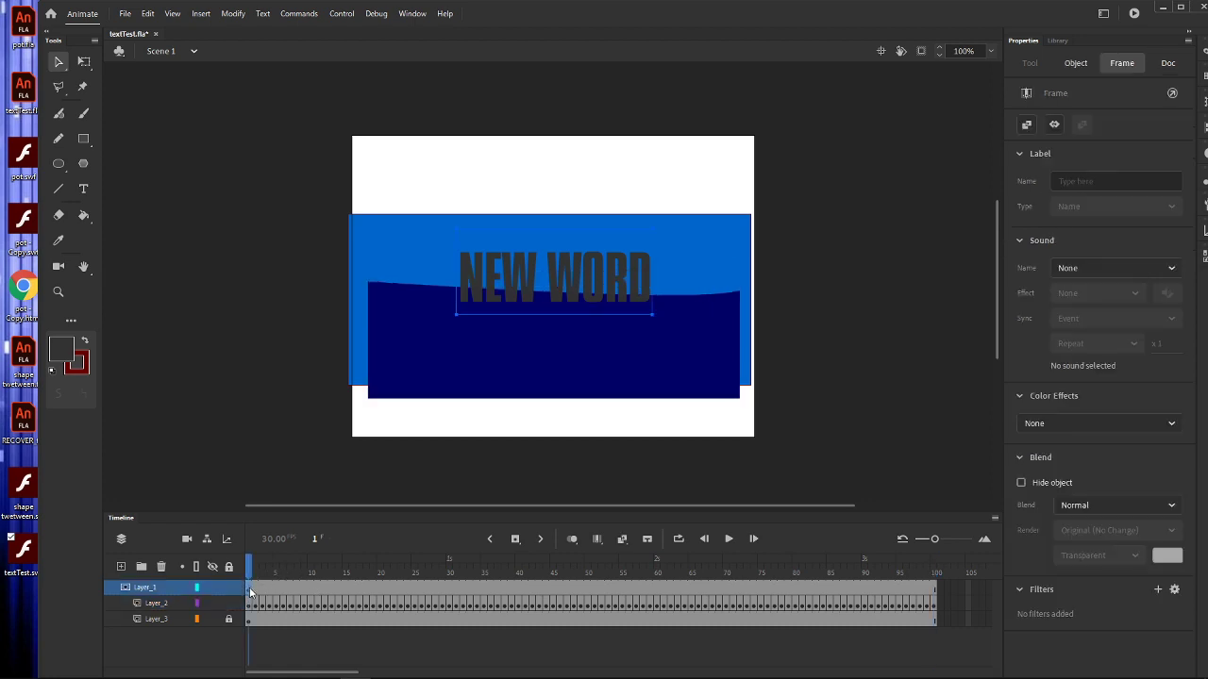
click(488, 252)
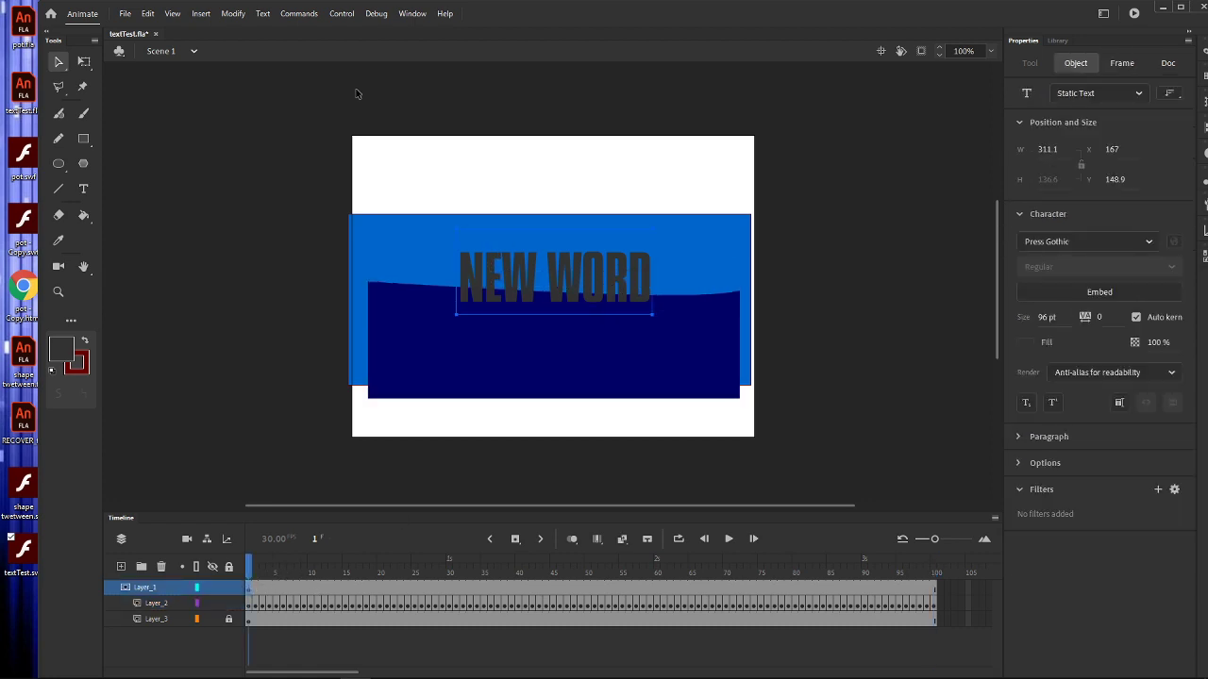
click(234, 13)
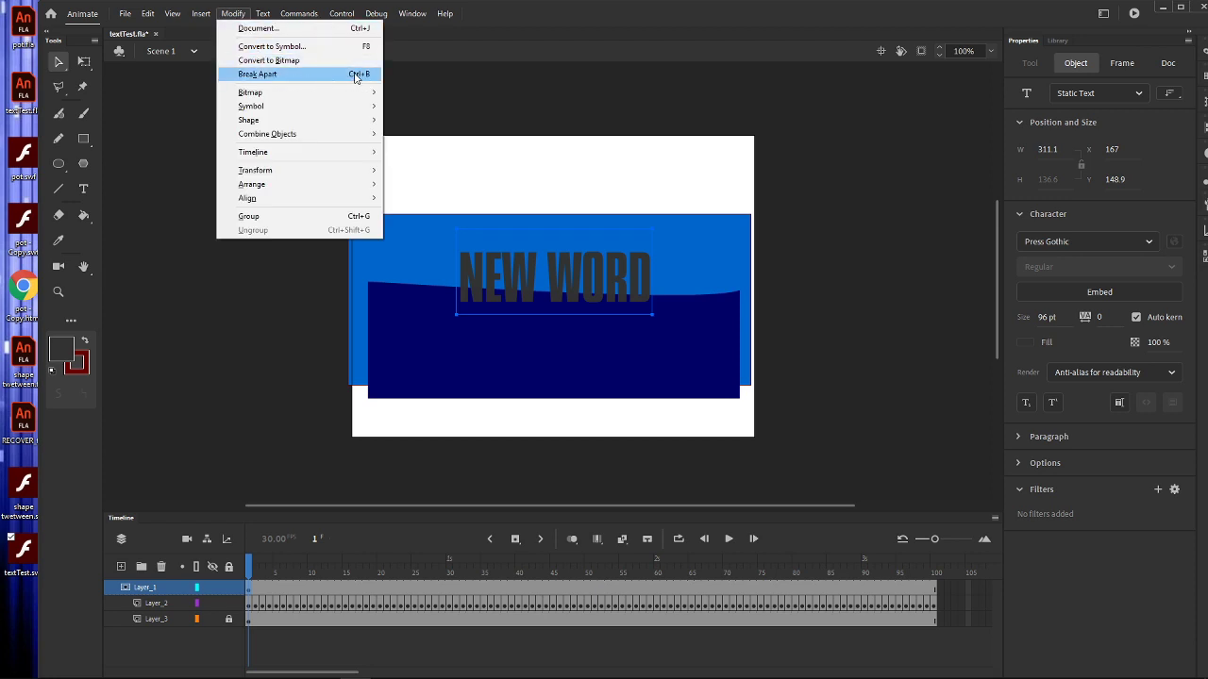
click(281, 78)
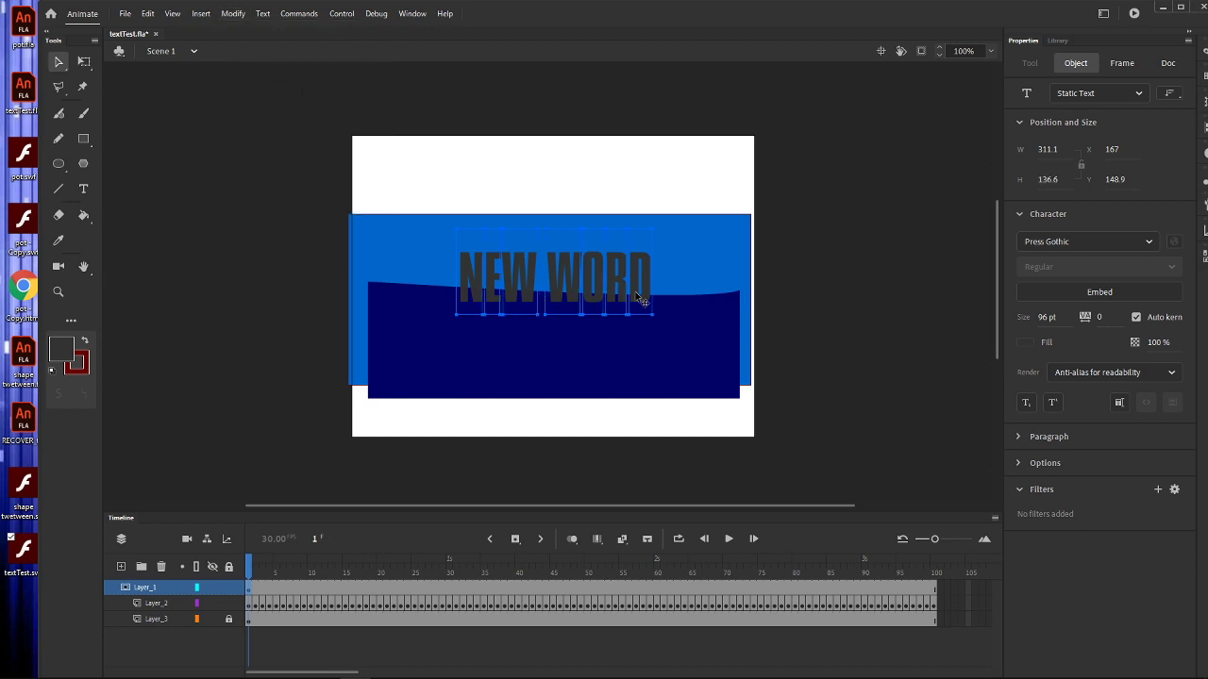
click(839, 263)
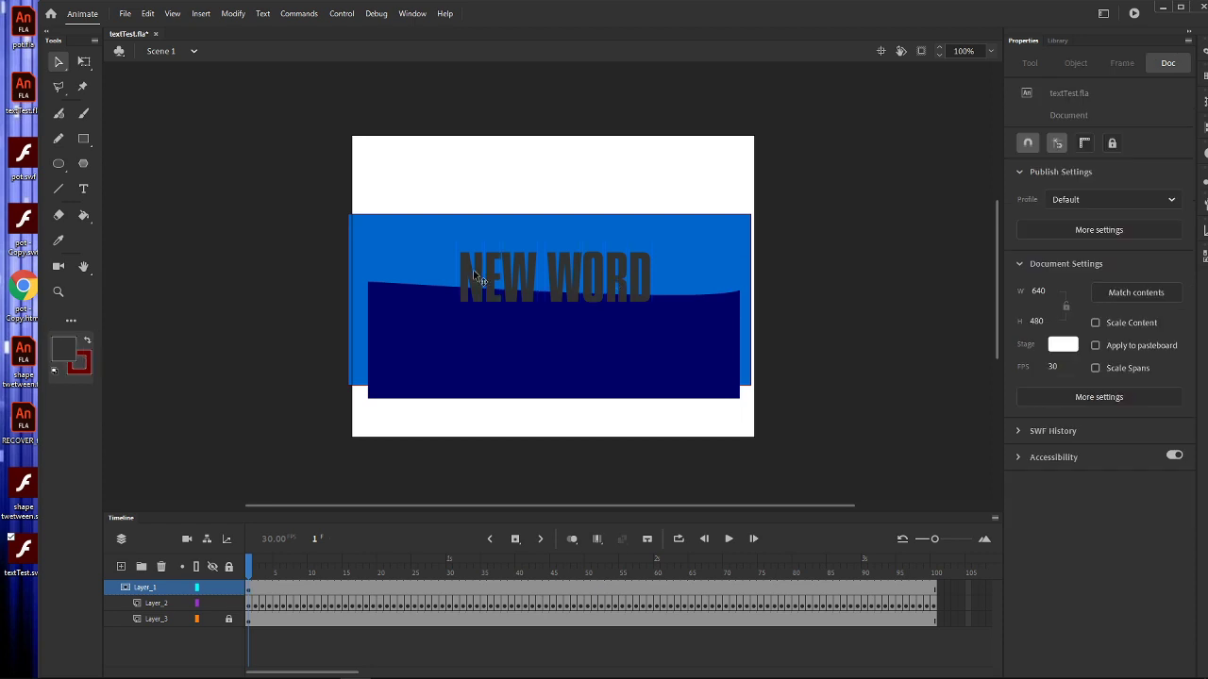
Step: Try moving the letters N, E and W individually, and undo the moves
drag(476, 276, 517, 304)
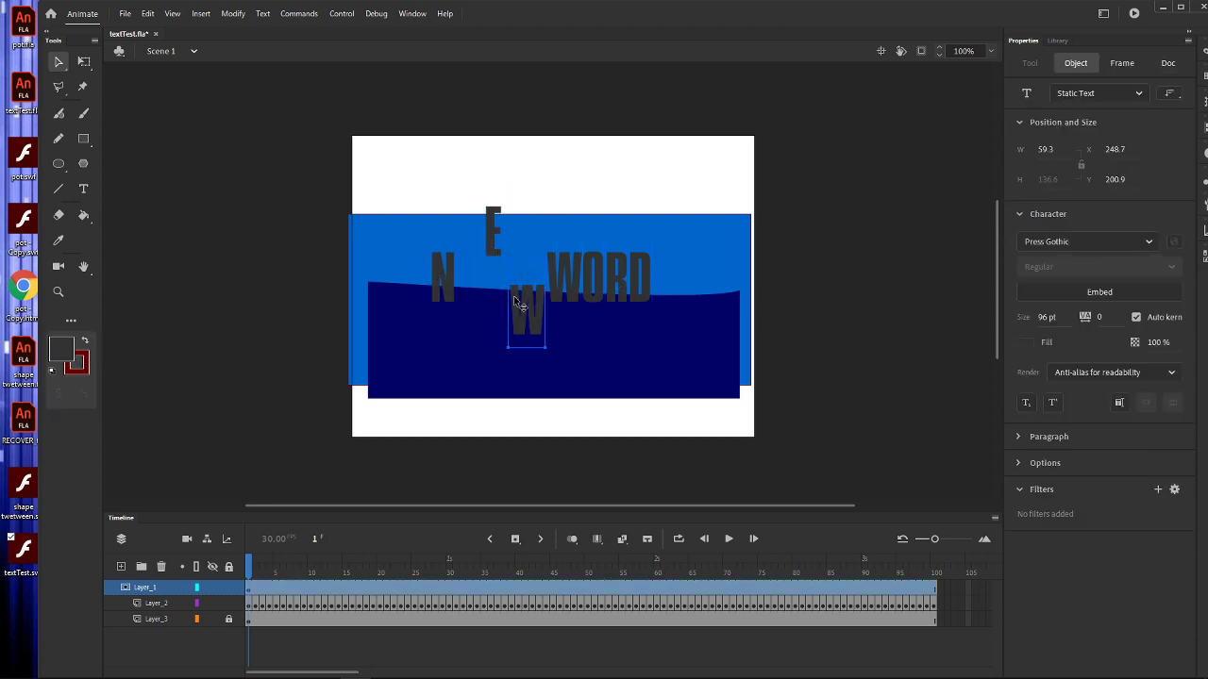
key(ctrl+z)
key(ctrl+z)
key(ctrl+z)
key(ctrl+z)
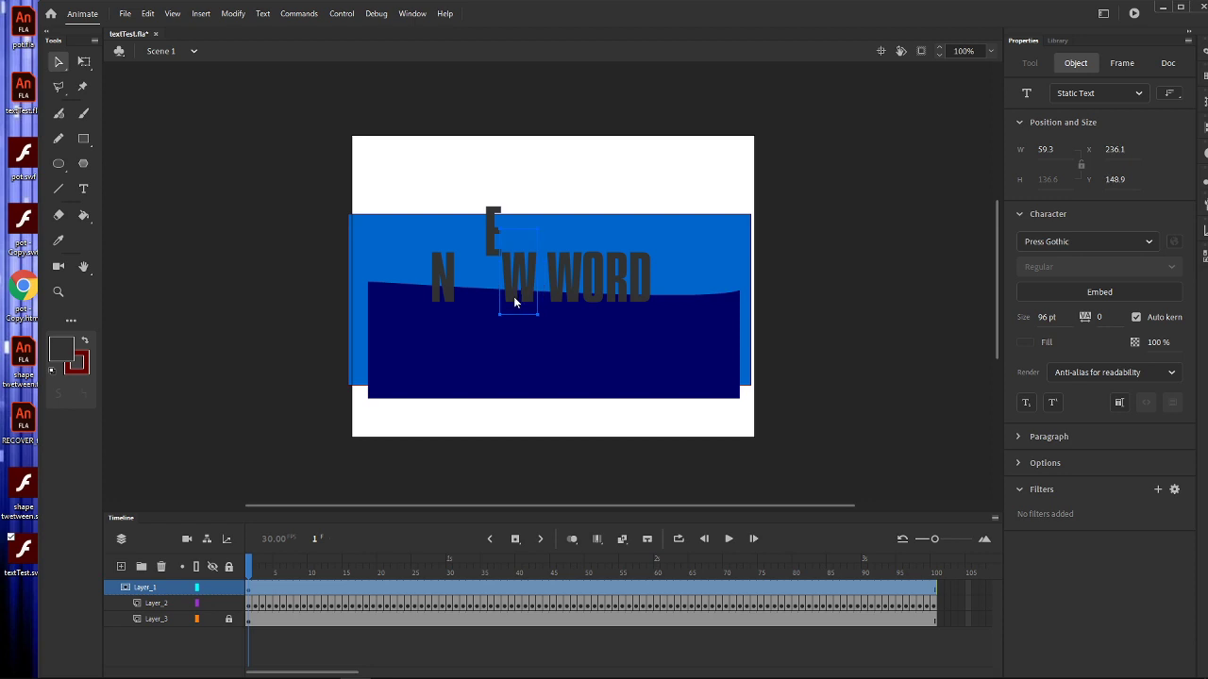
key(ctrl+z)
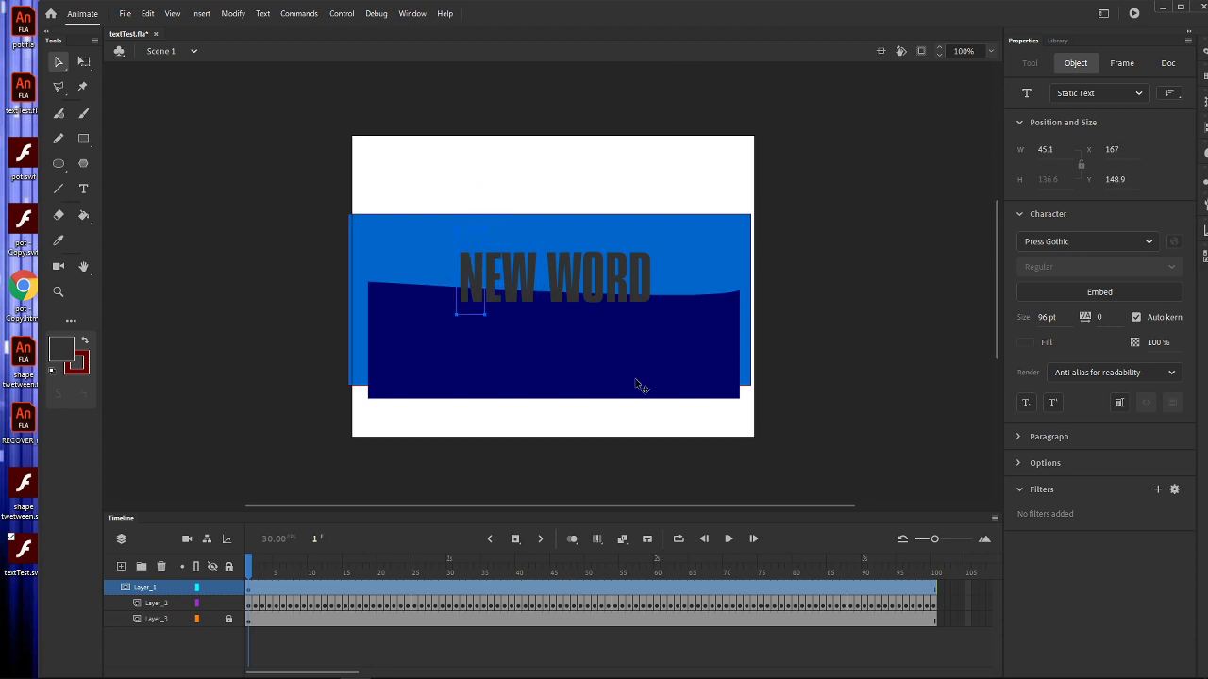
Step: Break apart all the separate NEW WORD letters once more into editable shapes
click(249, 588)
drag(770, 264, 357, 295)
click(233, 13)
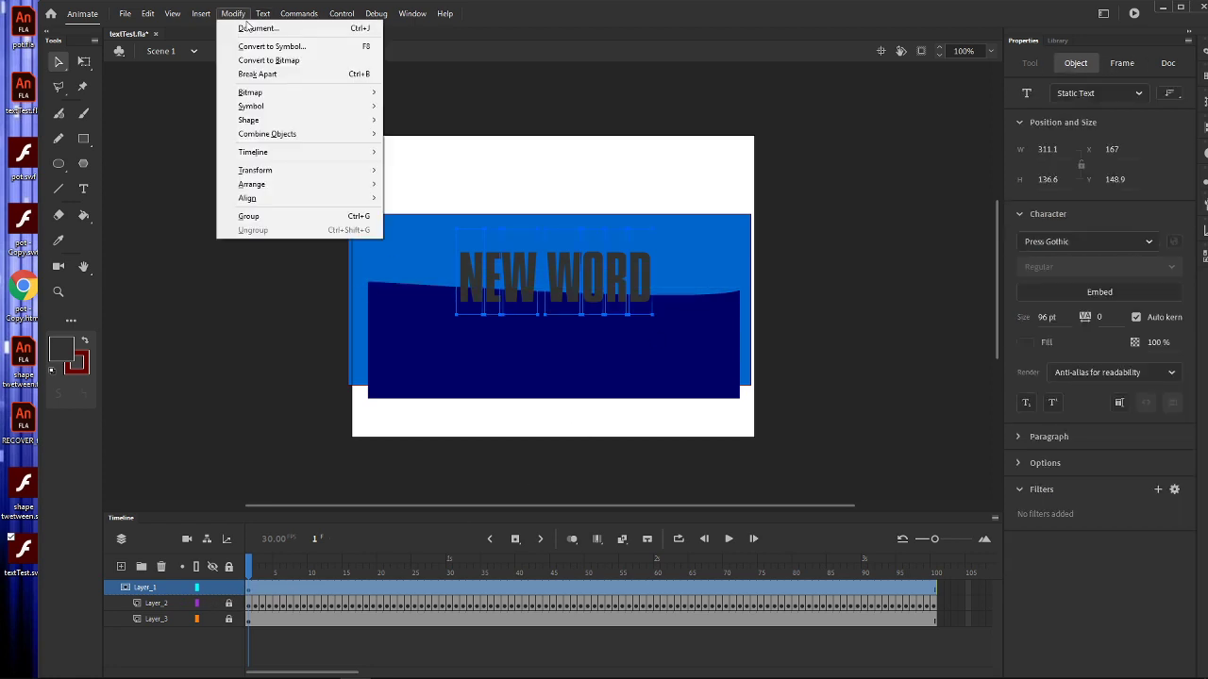
click(270, 75)
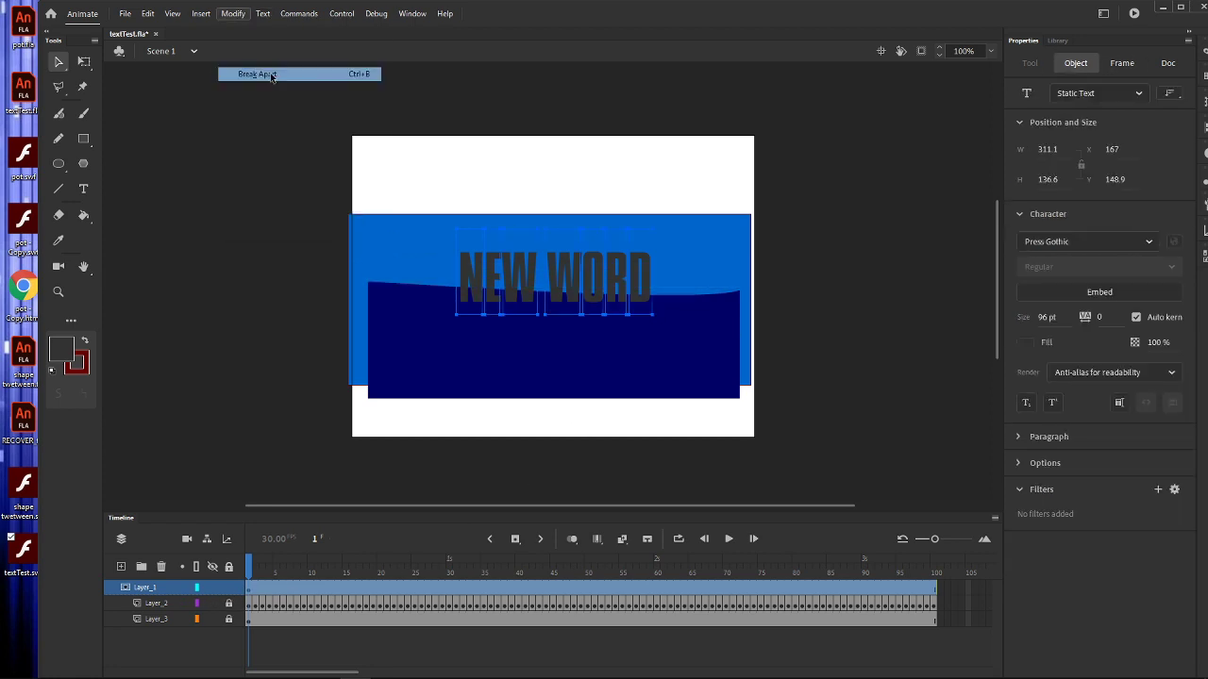
click(838, 270)
Step: Try bending the outer edges of the letters in WORD, and undo the distortions
drag(550, 280, 544, 280)
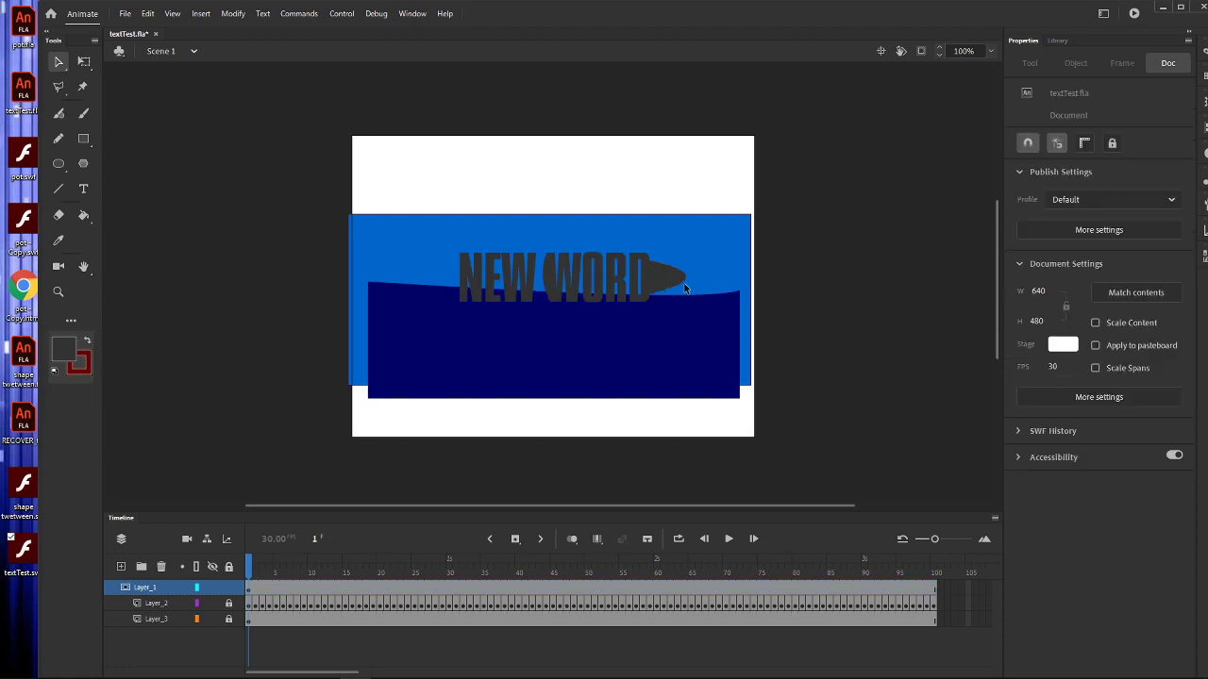
key(ctrl+z)
key(ctrl+z)
Step: Lock Layer_1 to reapply the mask, test the textTest movie, and close the preview
click(230, 589)
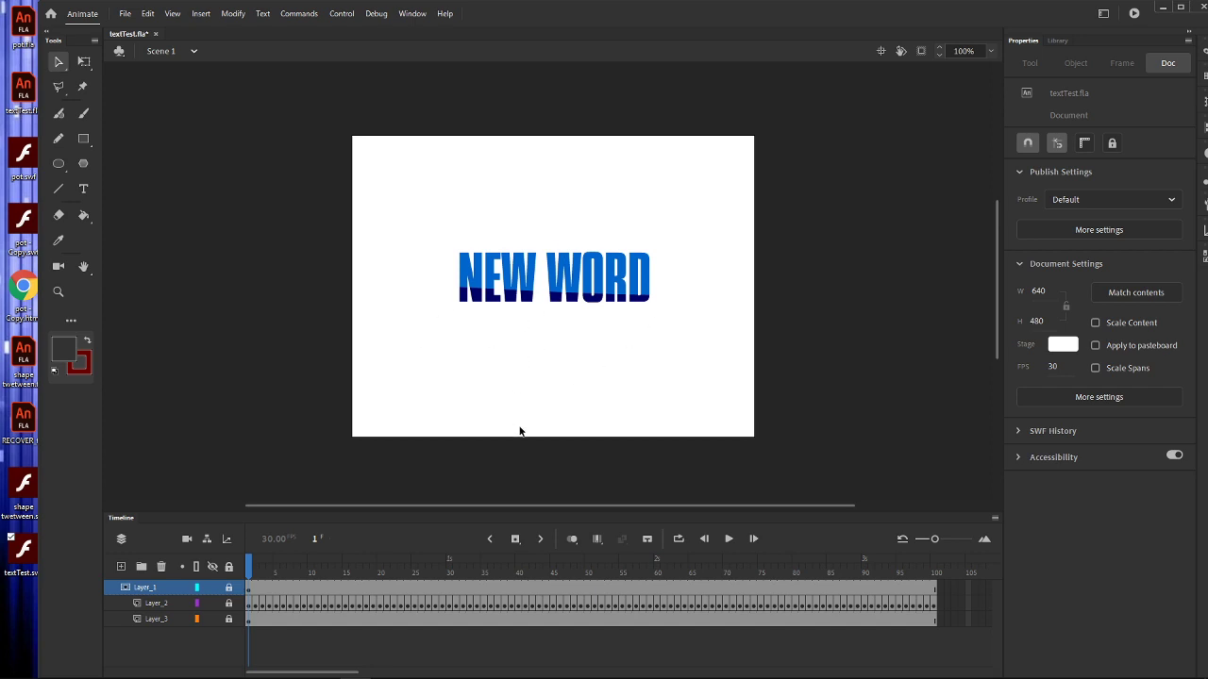
key(ctrl+Return)
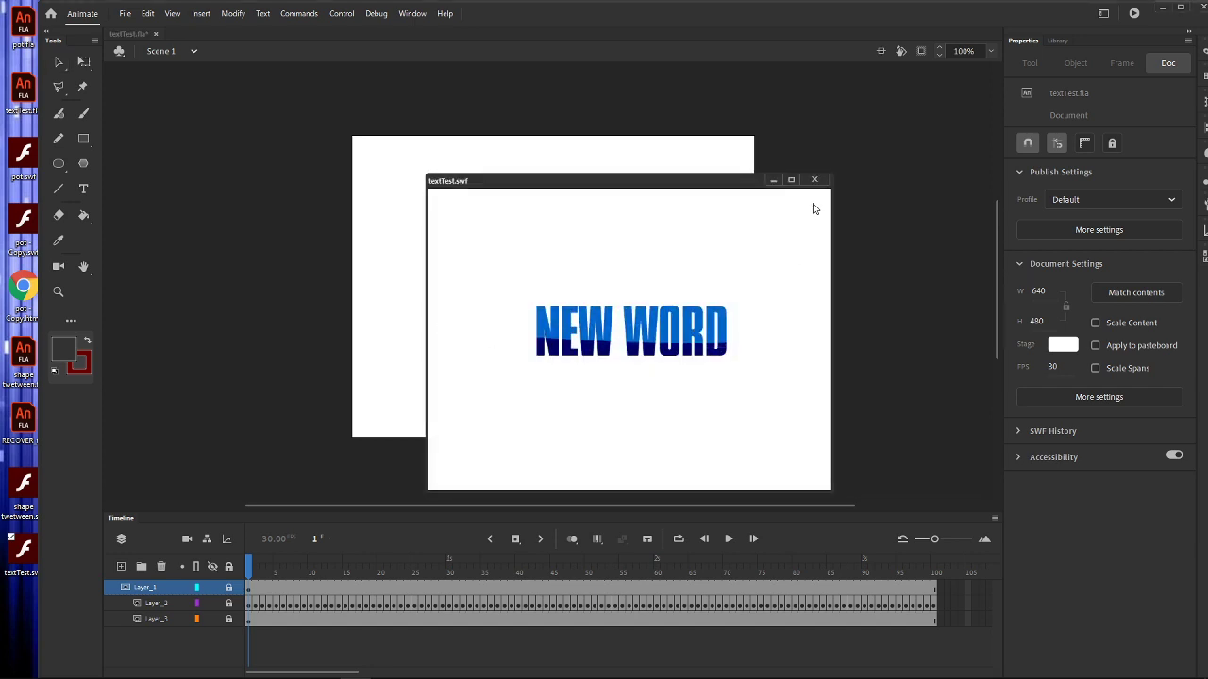
click(816, 179)
Step: Switch to Cartoon Animator, reduce its window so the desktop files are reachable, and delete the imported wave prop from the stage
click(1179, 7)
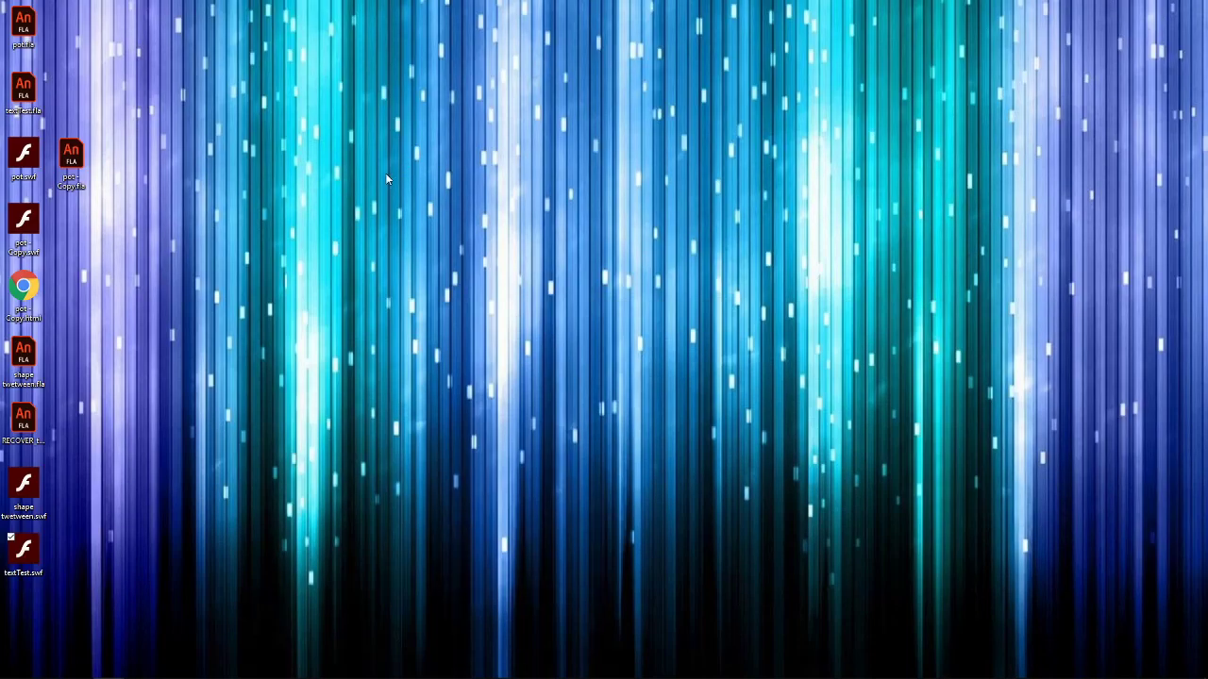
click(385, 669)
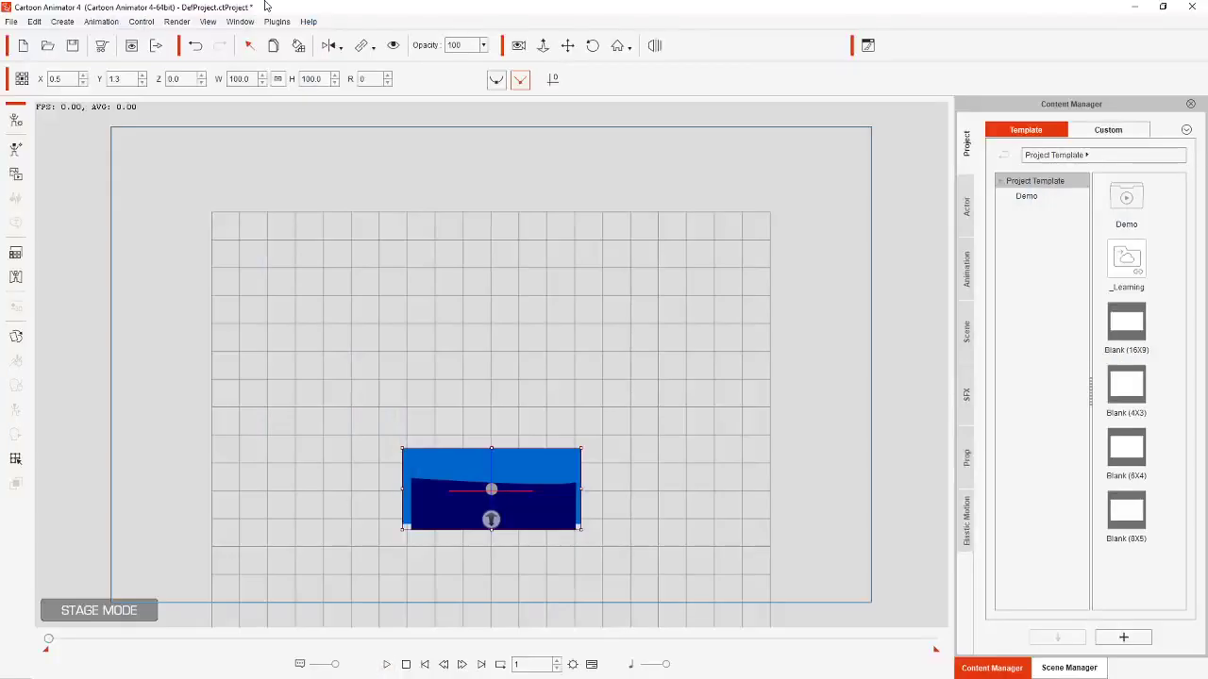
double_click(311, 7)
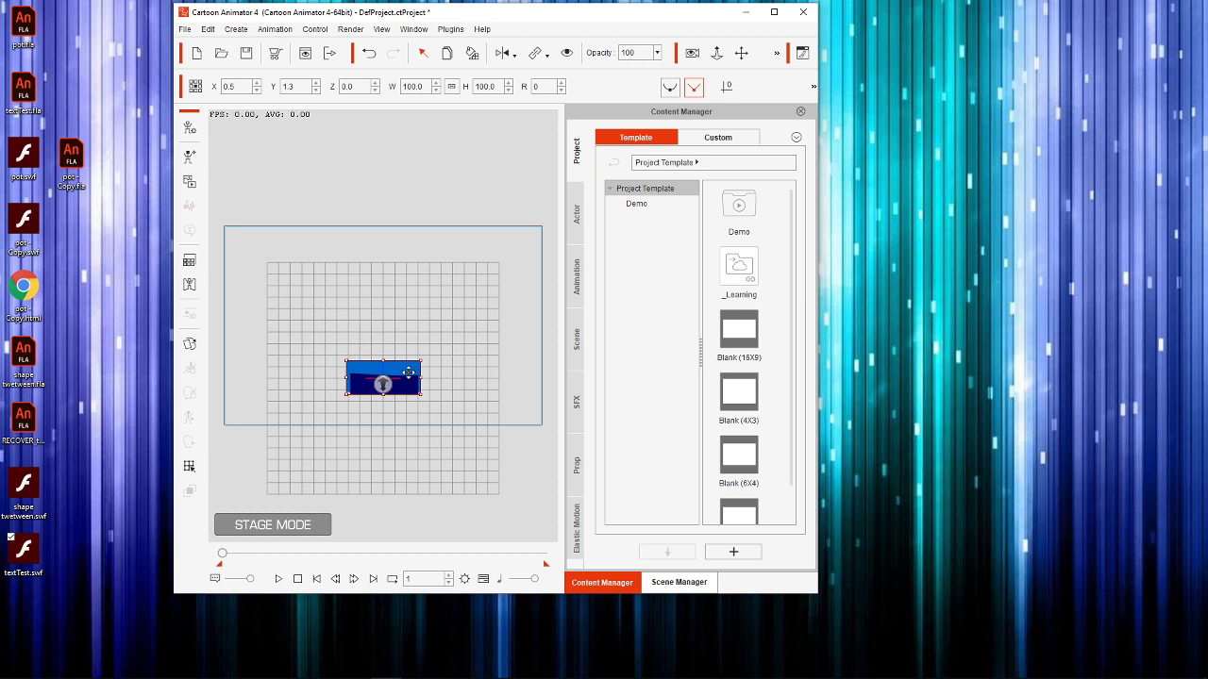
key(Delete)
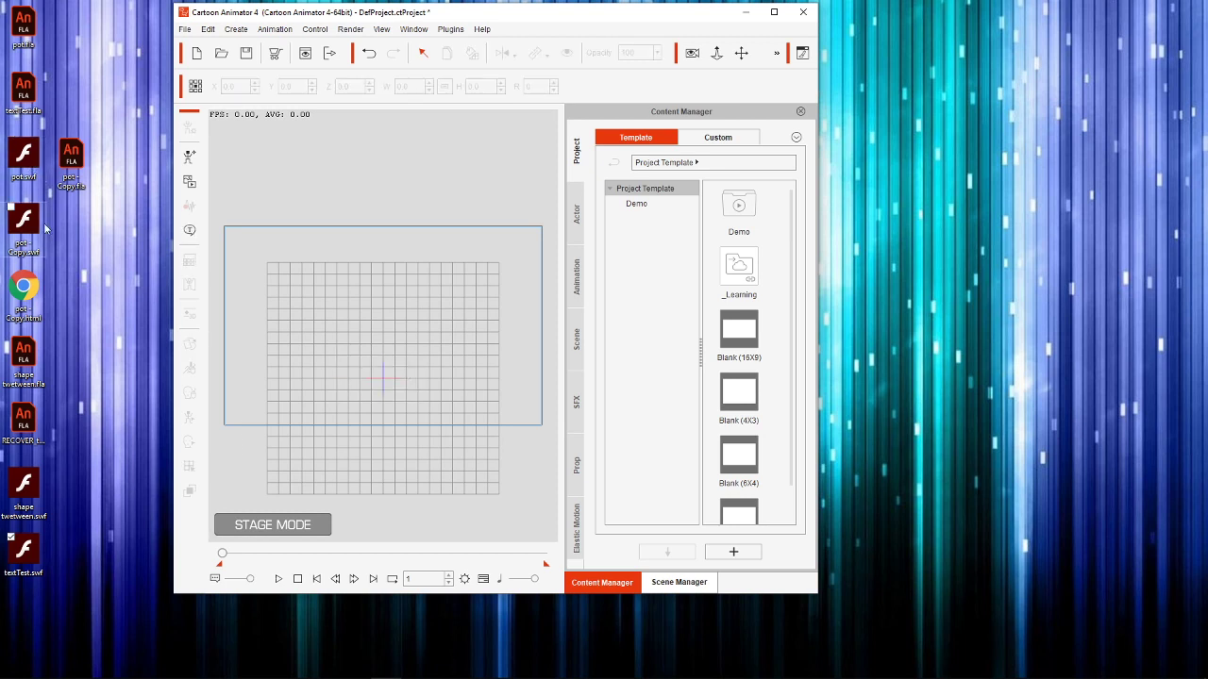
Step: Import textTest.swf from the desktop onto the Cartoon Animator stage, enlarge it to about 296%, and raise it toward the stage centre
drag(23, 548, 384, 385)
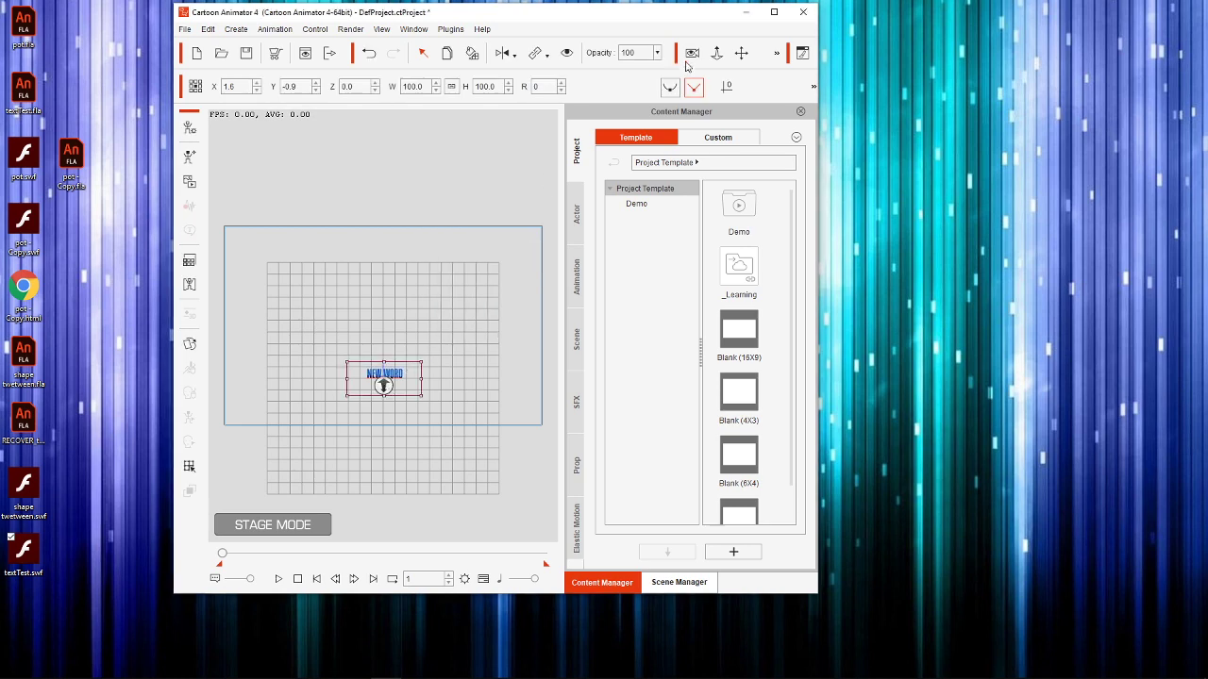
click(771, 13)
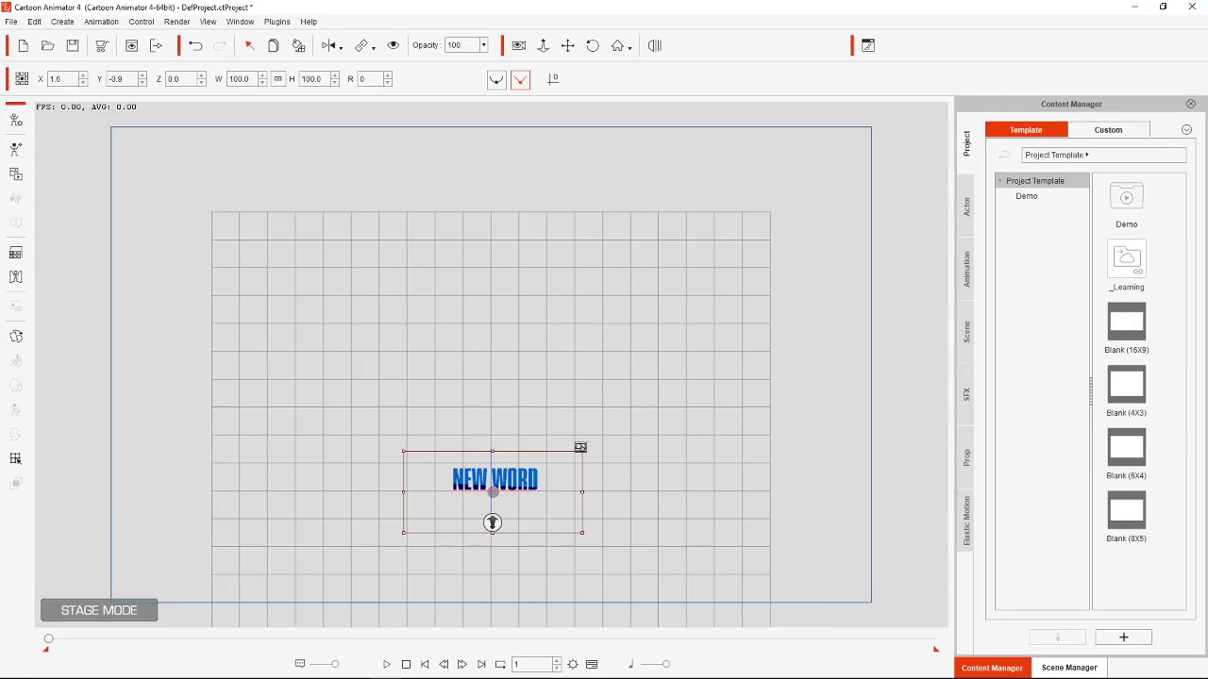
drag(581, 448, 755, 370)
drag(570, 469, 552, 399)
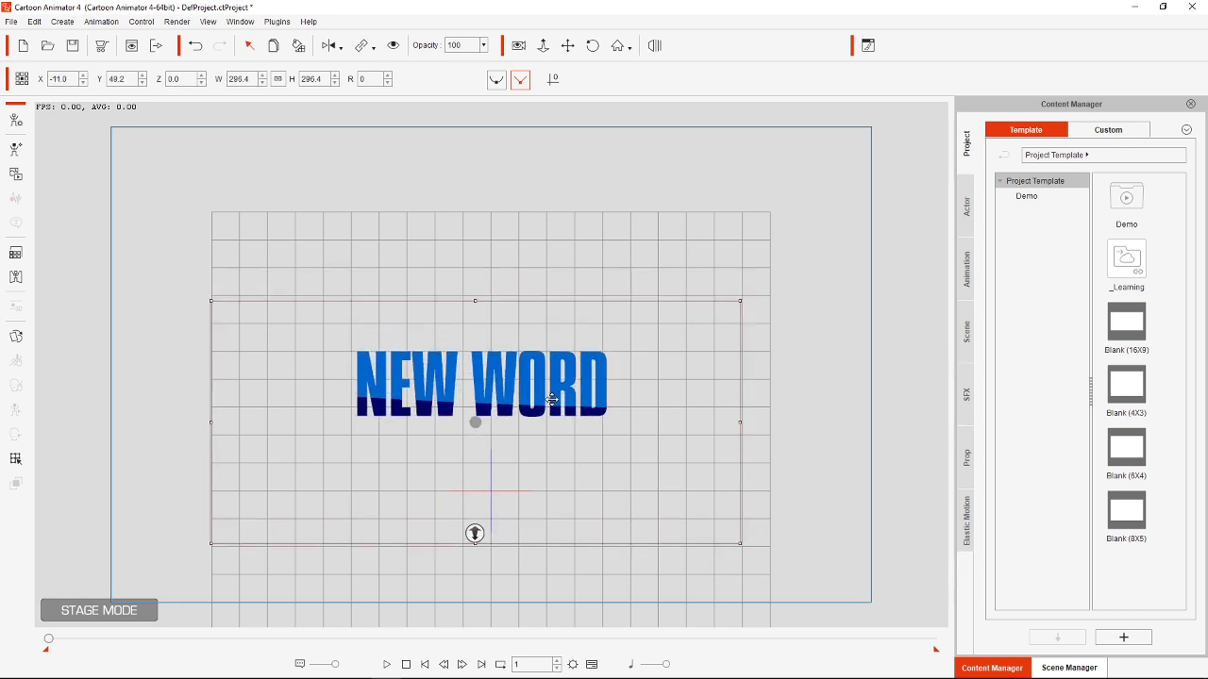
Step: Play the NEW WORD prop's animation to check its masked wave, stop playback, and reduce the program window
click(387, 664)
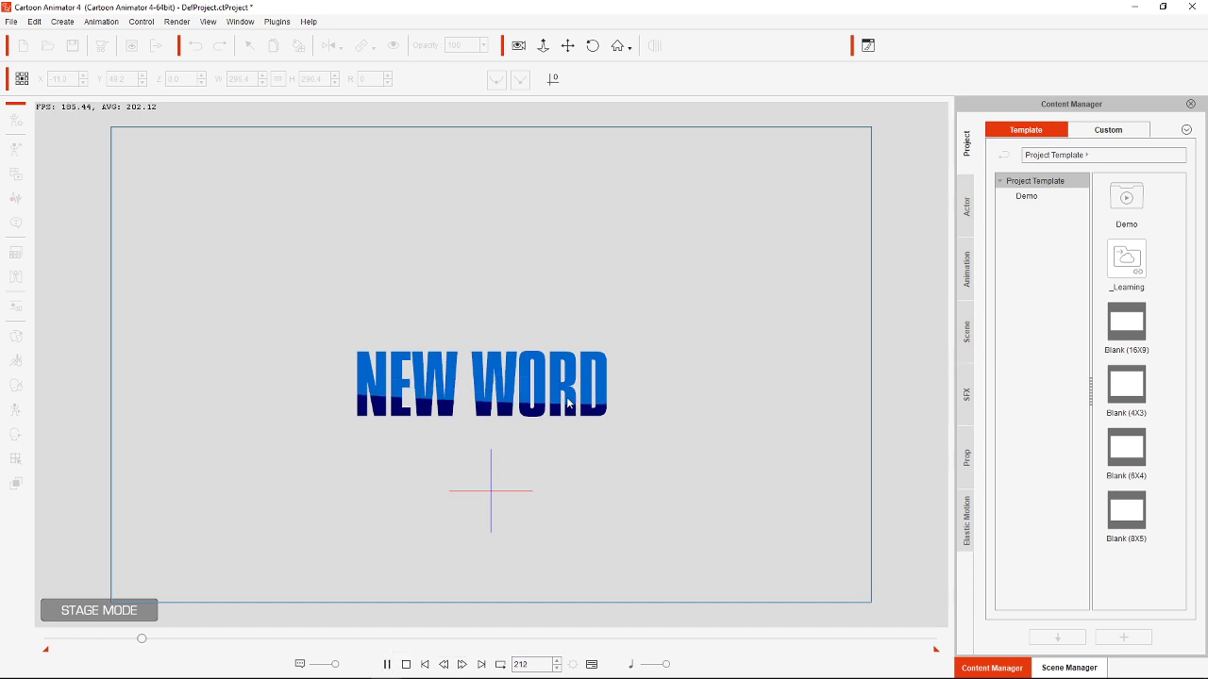
click(406, 664)
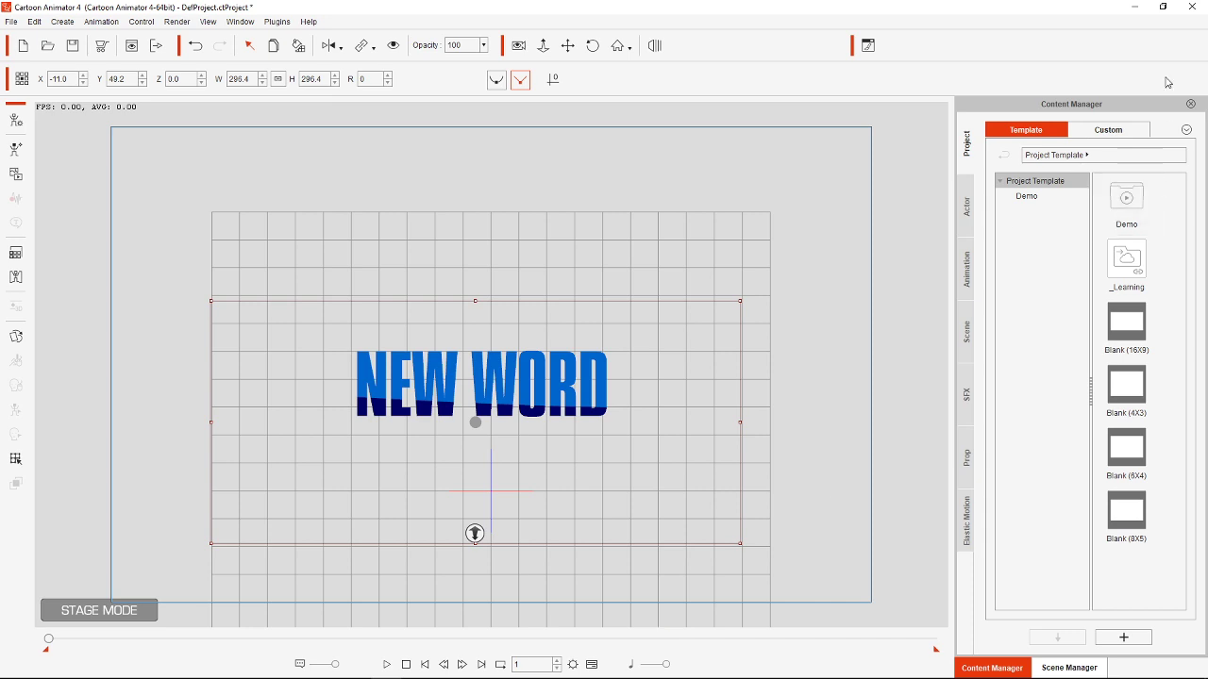
click(1163, 7)
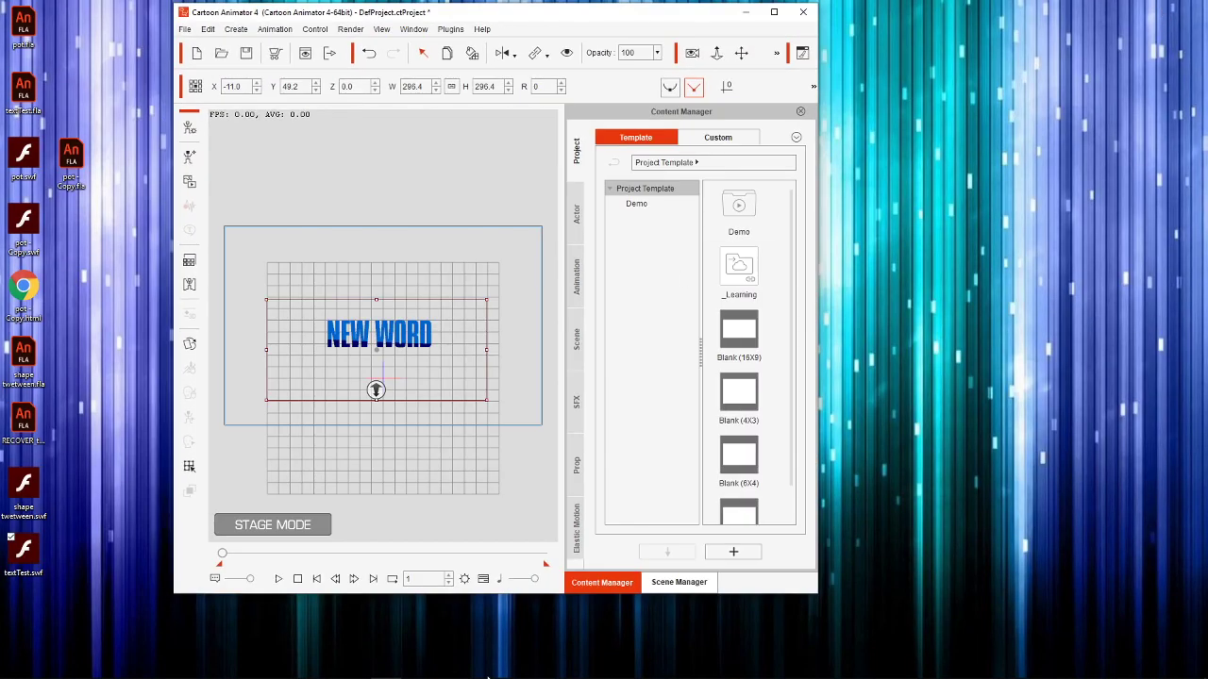
Step: Switch to Adobe Animate and shift its window aside to uncover the desktop files
click(421, 670)
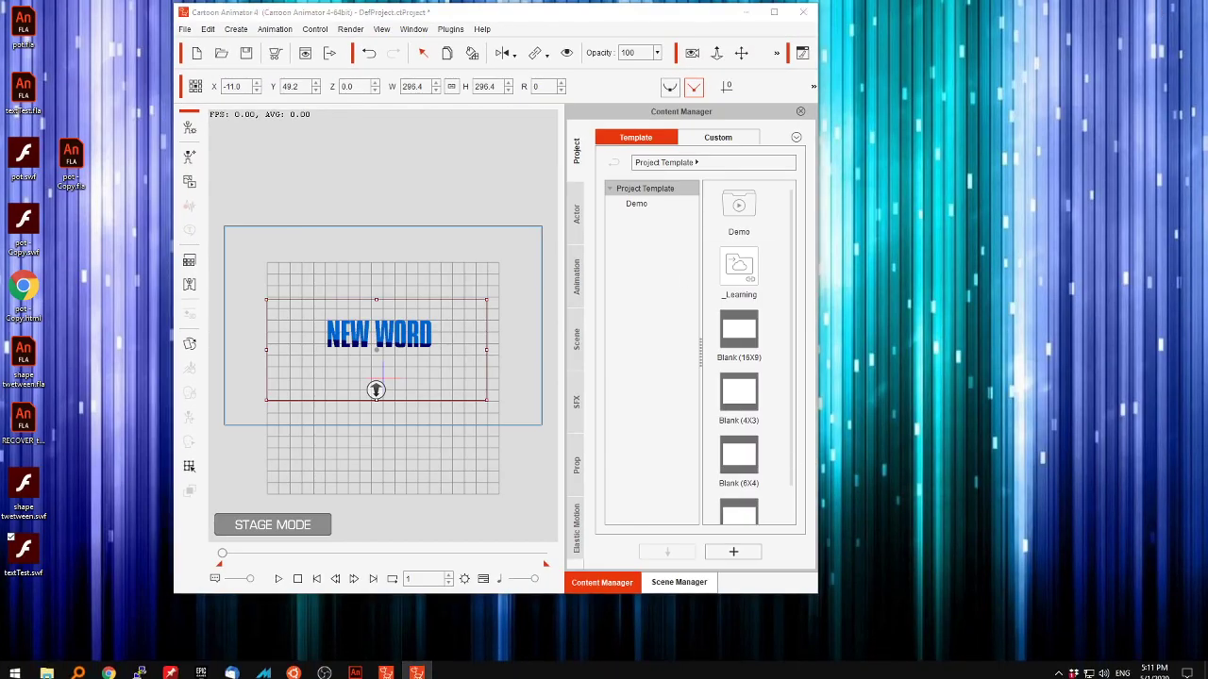
click(358, 670)
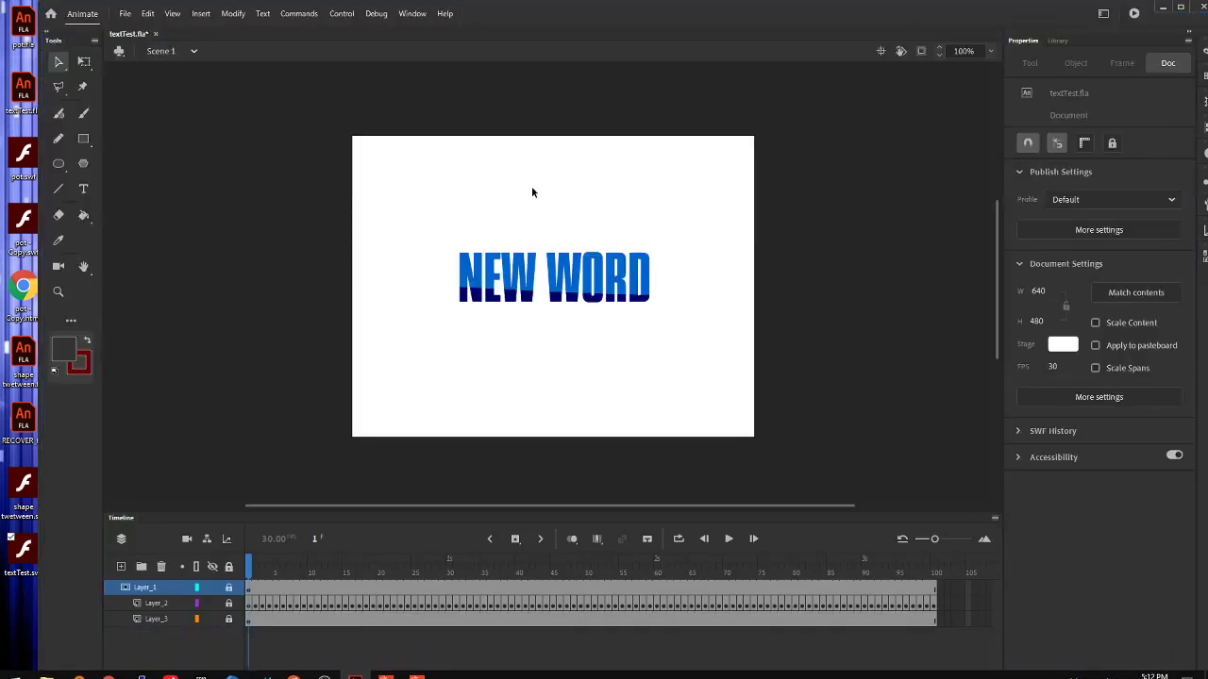
drag(480, 13, 557, 19)
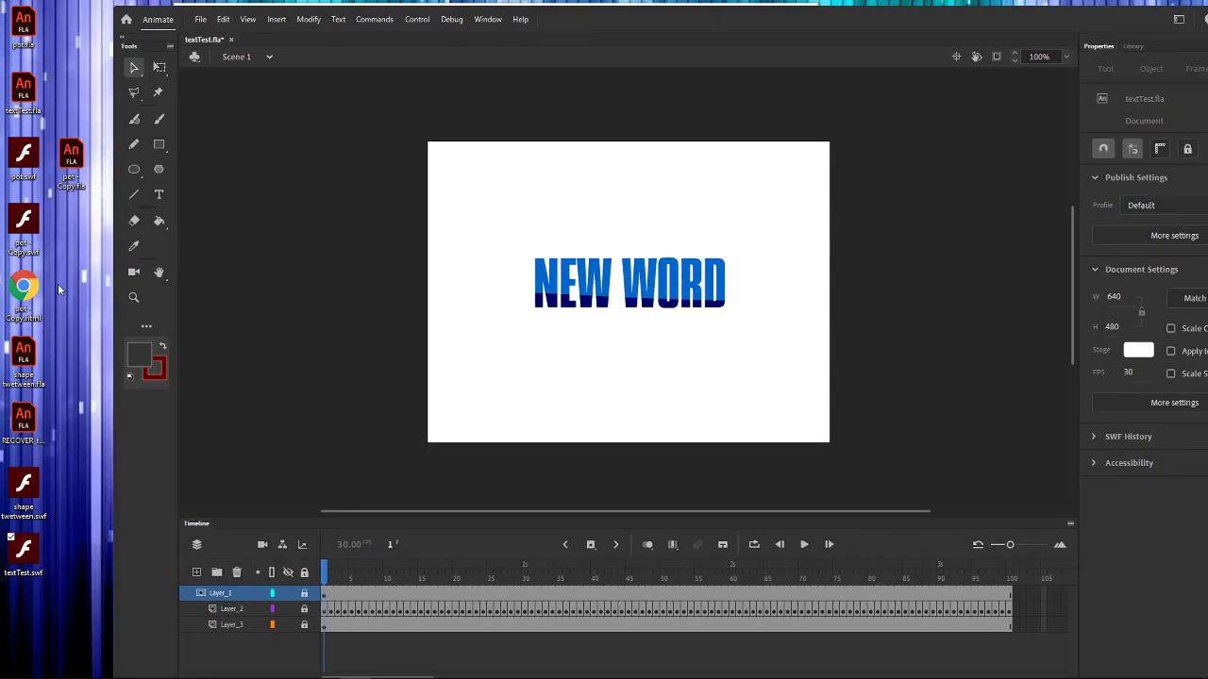
Step: Switch to Chrome and copy the enlarged Unsplash aerial clouds photo from the image search
mouse_move(109, 667)
key(alt+Tab)
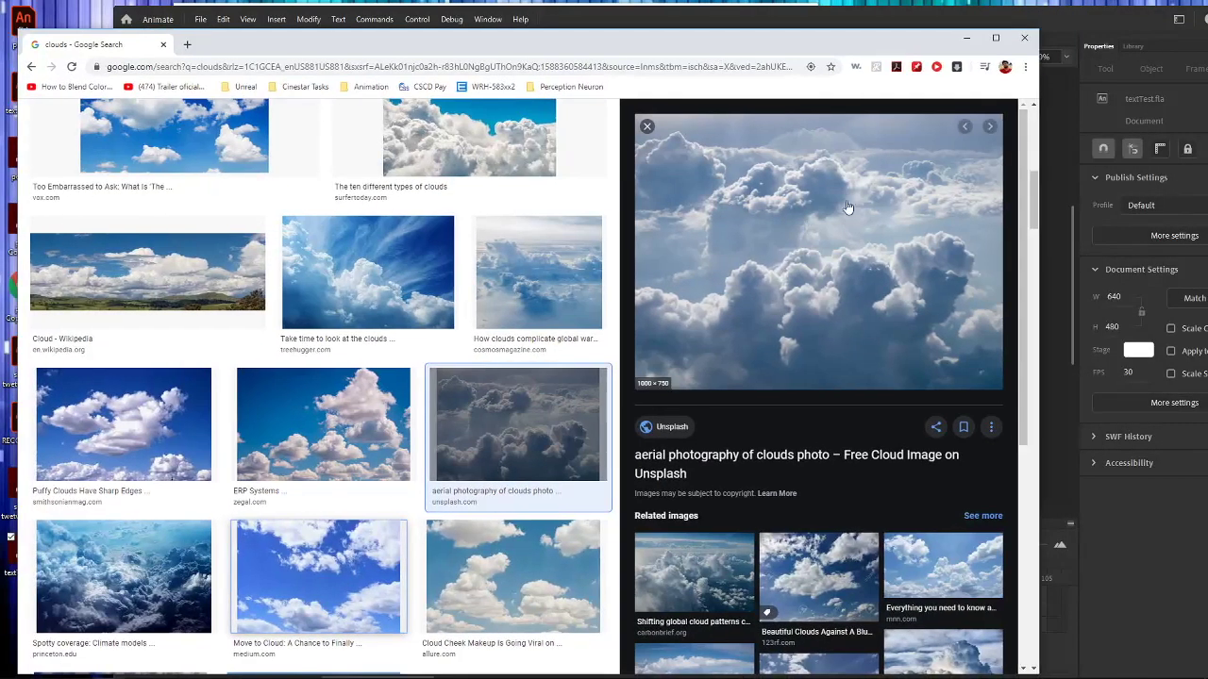
right_click(824, 281)
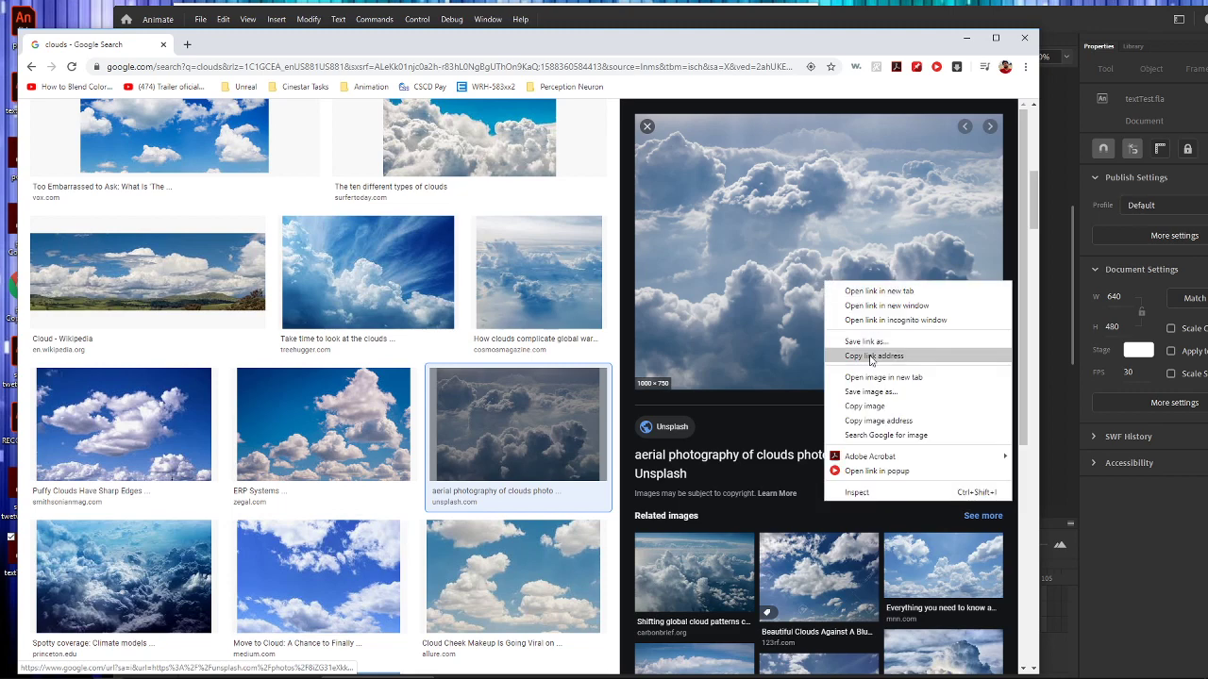
click(870, 406)
Step: Return to Animate and create a new character animation document with the HD 1280 x 720 preset
key(alt+Tab)
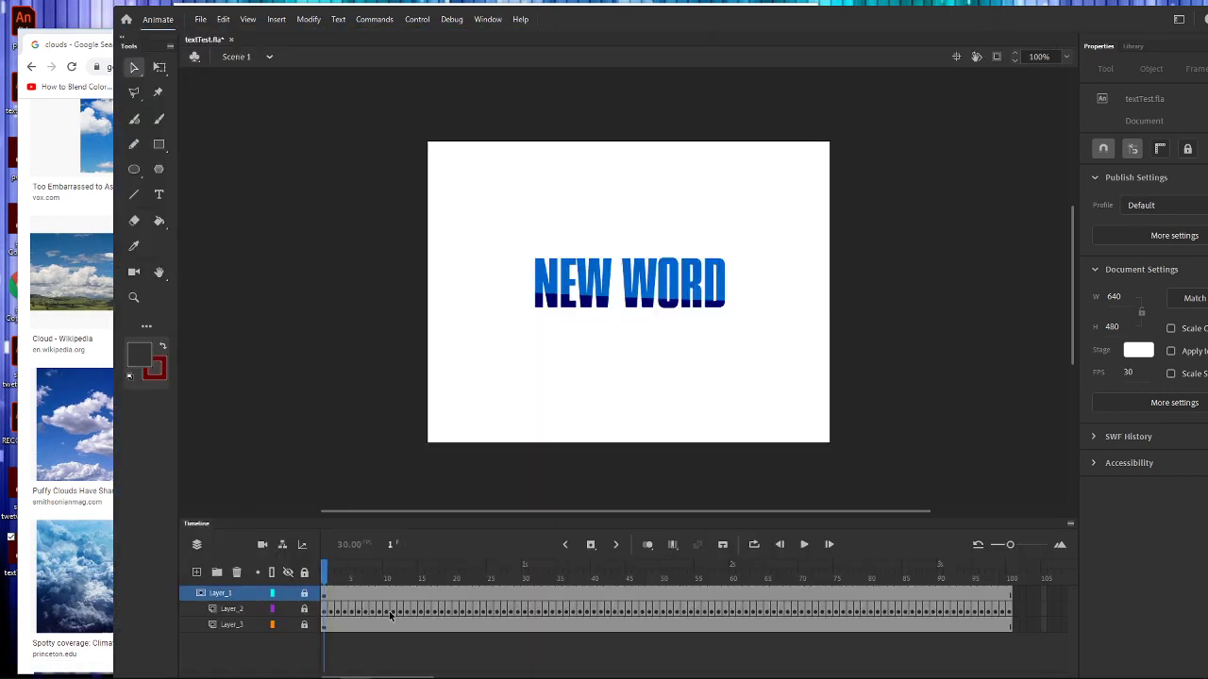
click(200, 19)
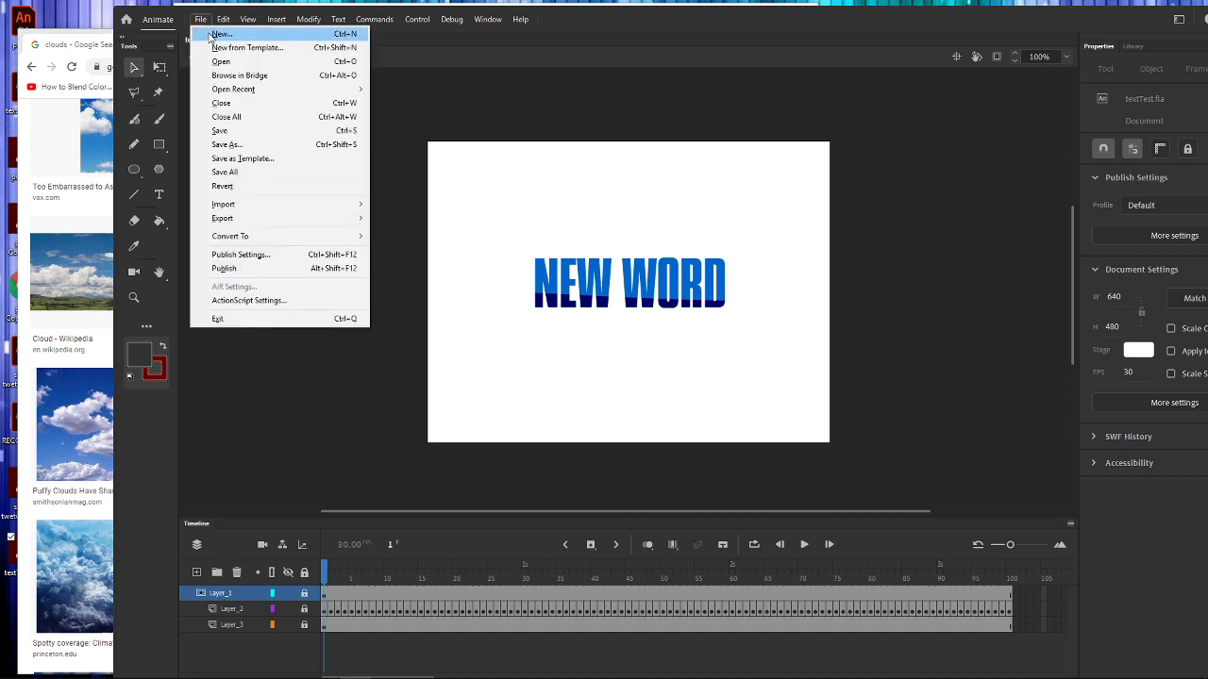
click(210, 35)
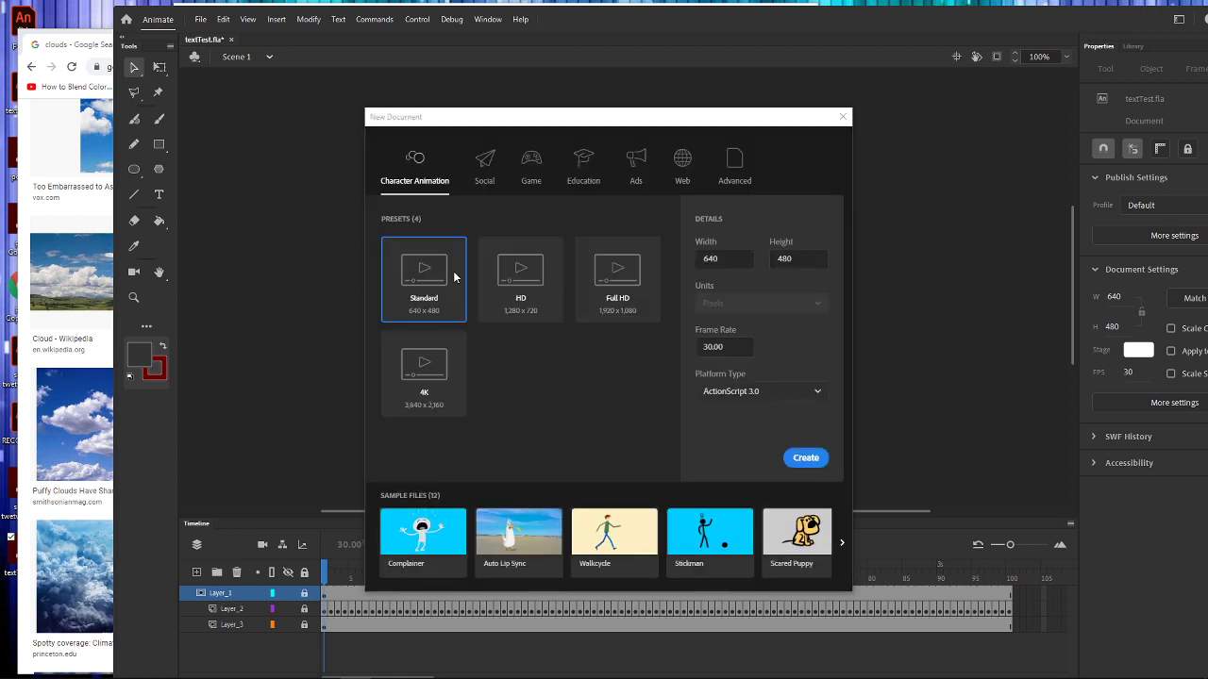
click(521, 274)
click(793, 458)
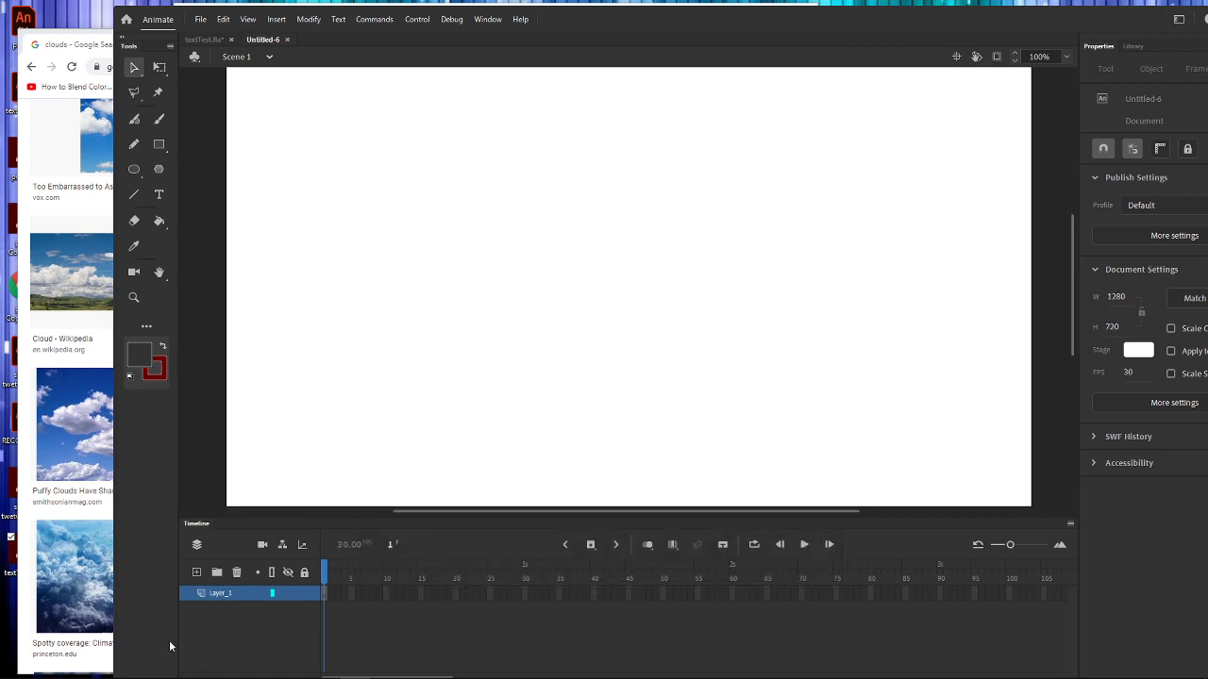
Step: Rename Layer_1 as background and paste the copied cloud photo in the center of the stage
double_click(219, 592)
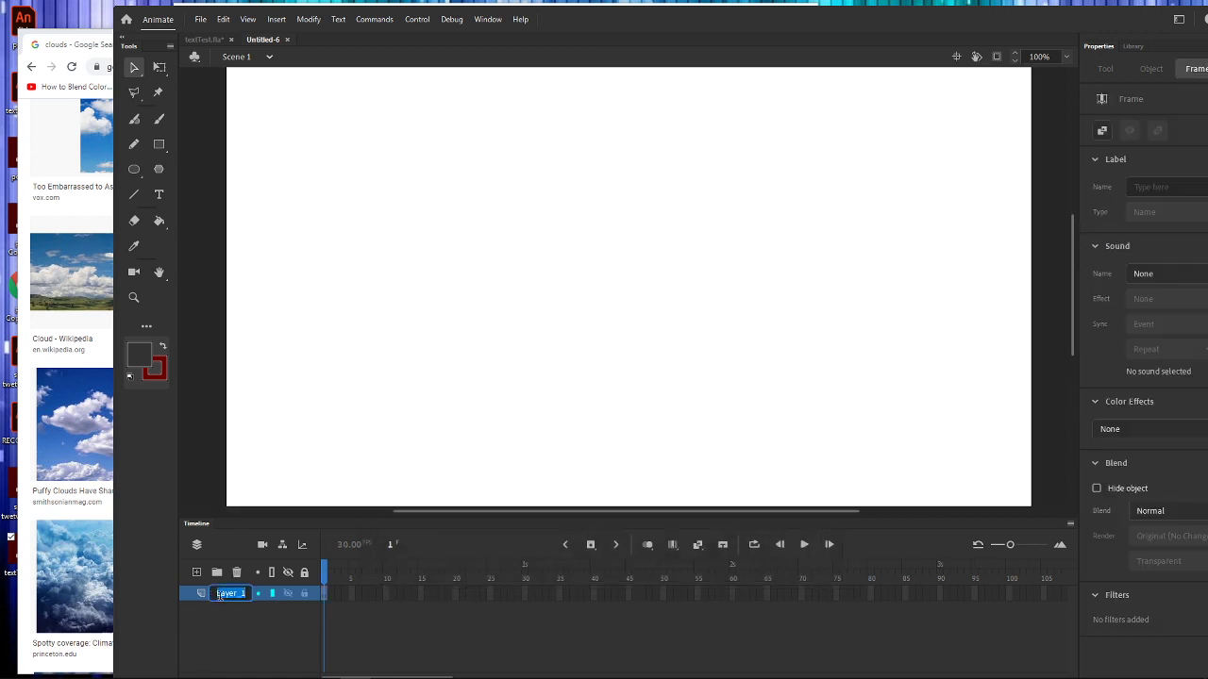
text(background)
right_click(534, 335)
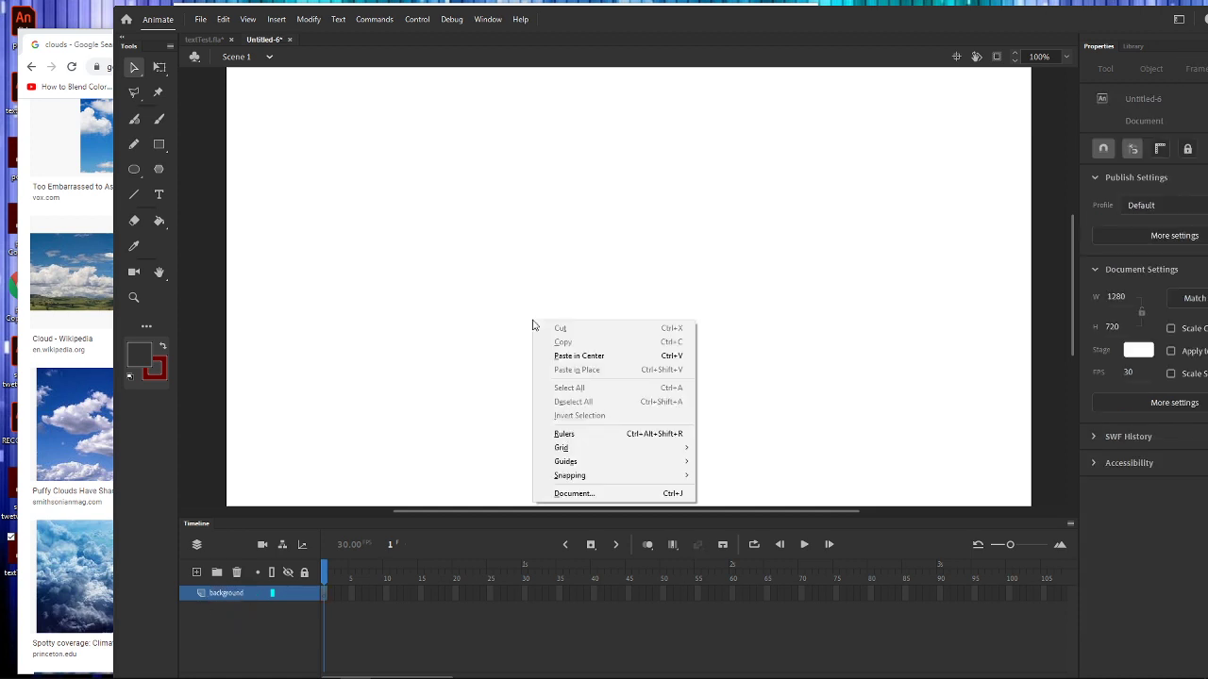
click(597, 357)
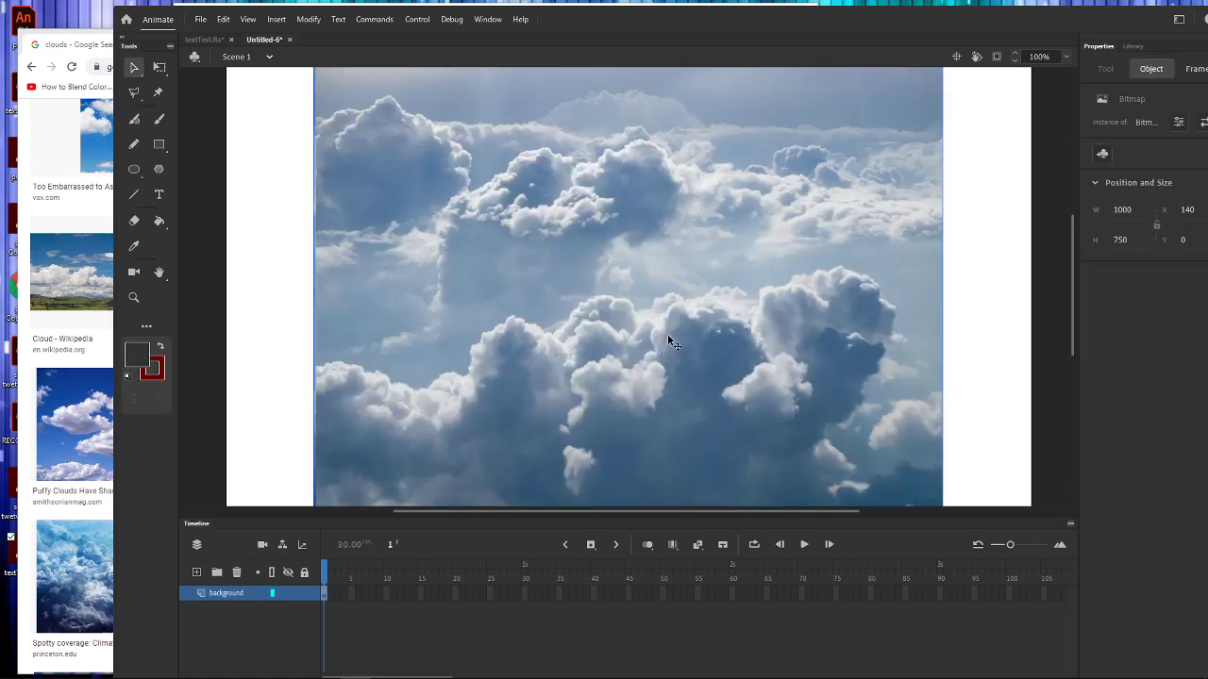
Step: Enlarge the cloud photo to about 1395 by 1046 px with Free Transform so it covers the whole stage, and deselect it
key(ctrl+minus)
key(ctrl+minus)
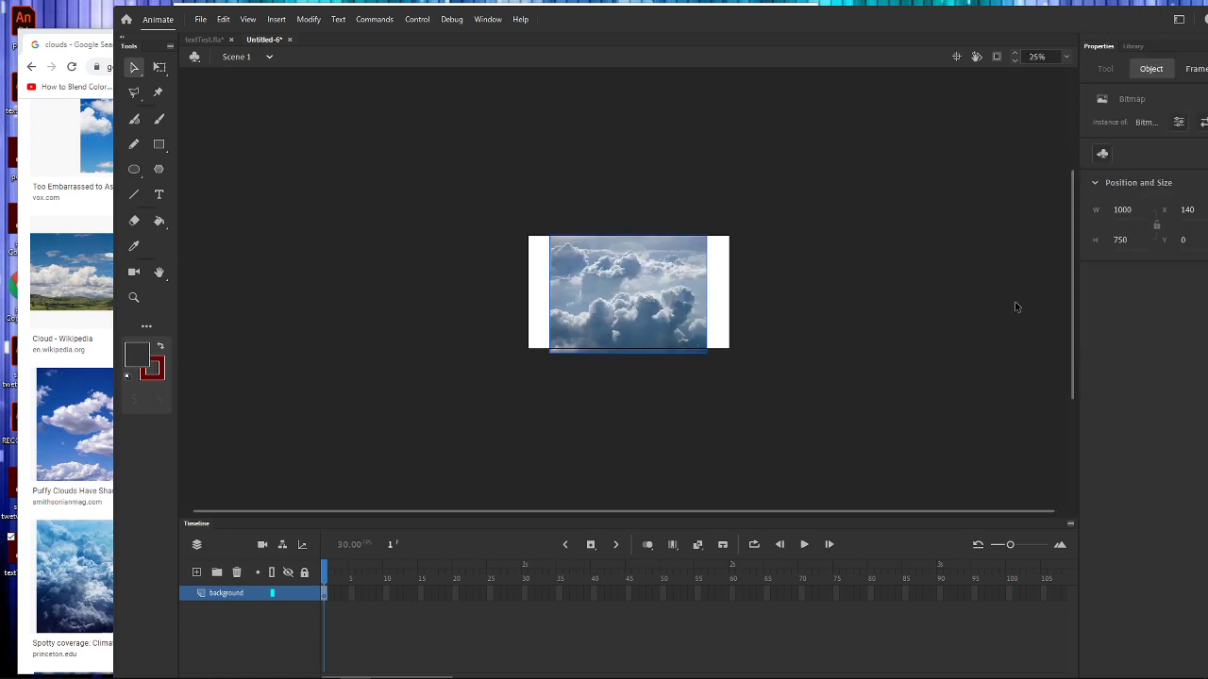
click(160, 67)
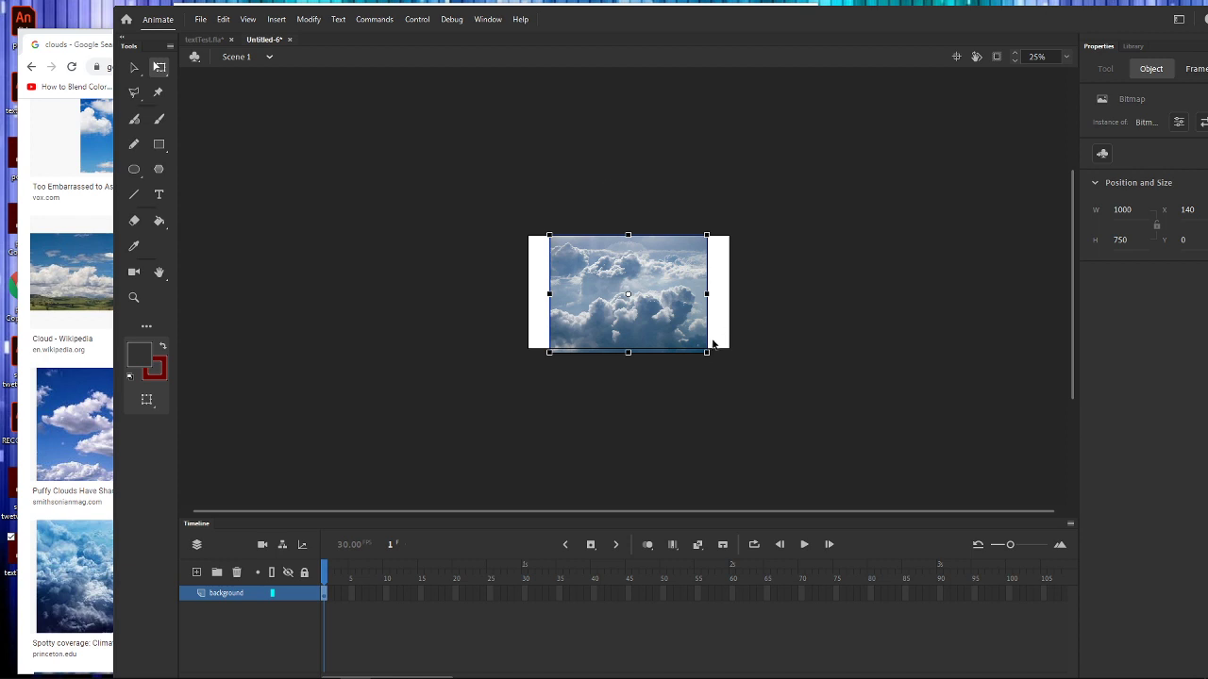
drag(705, 351, 779, 372)
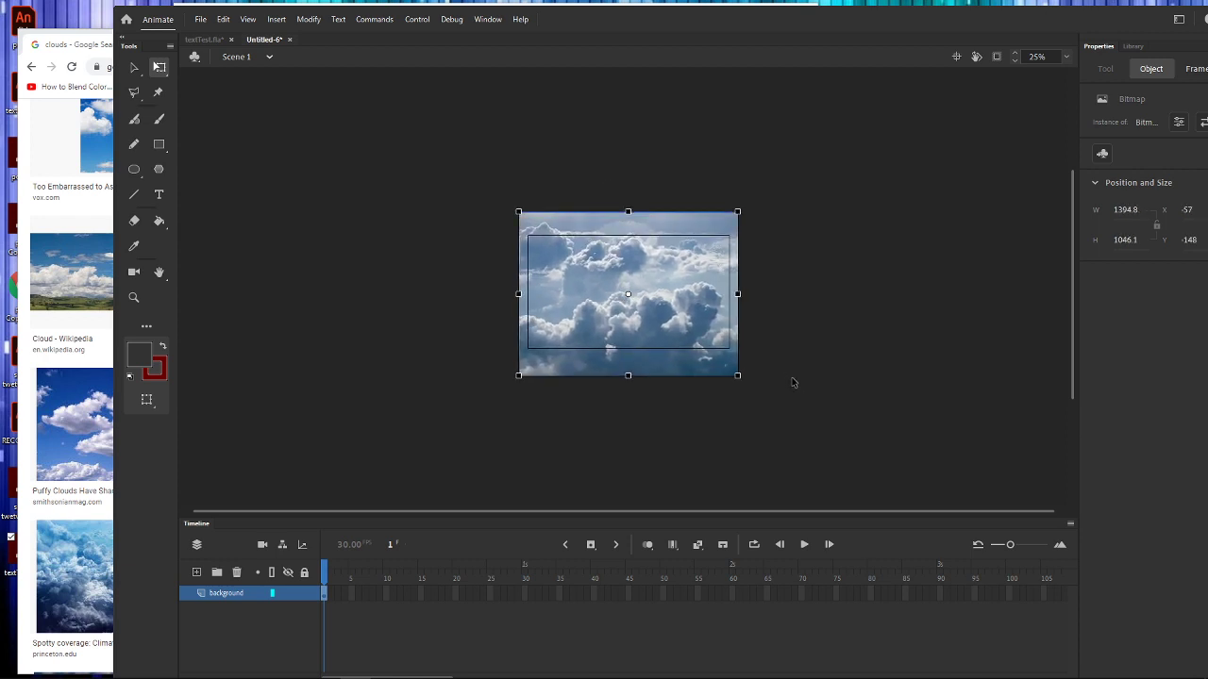
click(784, 382)
click(672, 302)
click(452, 450)
Step: Add a new layer above background and place the static text CLOUDS on it over the photo
click(196, 572)
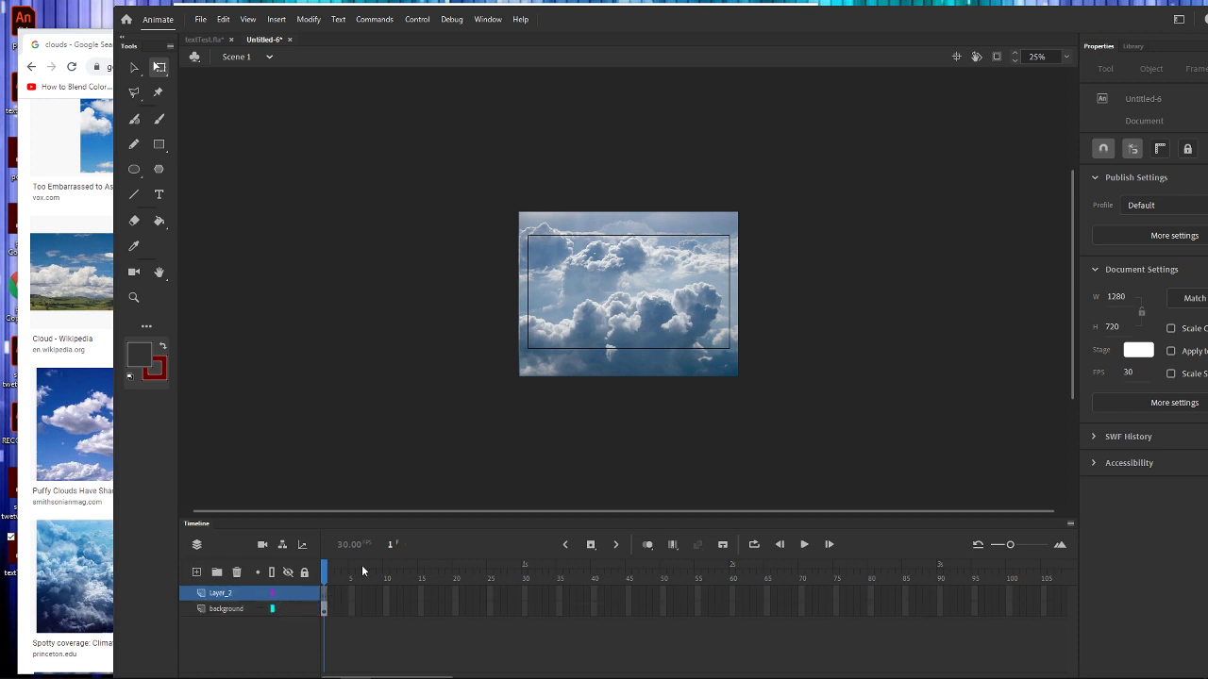
click(159, 195)
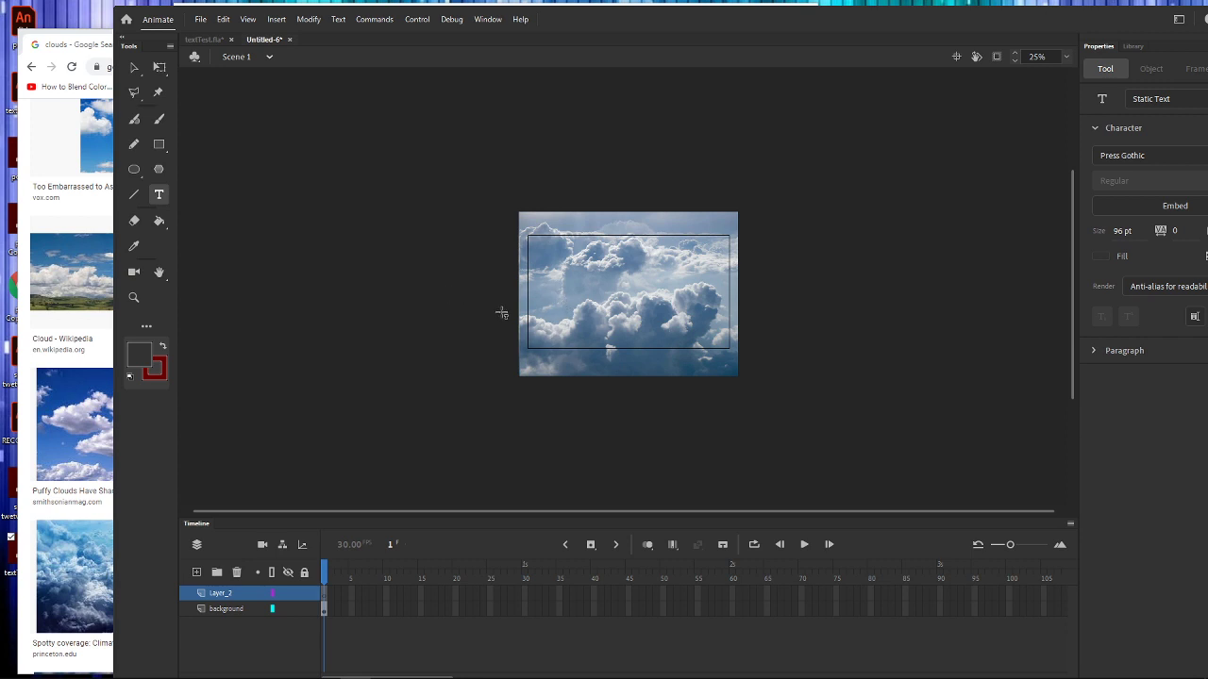
click(565, 295)
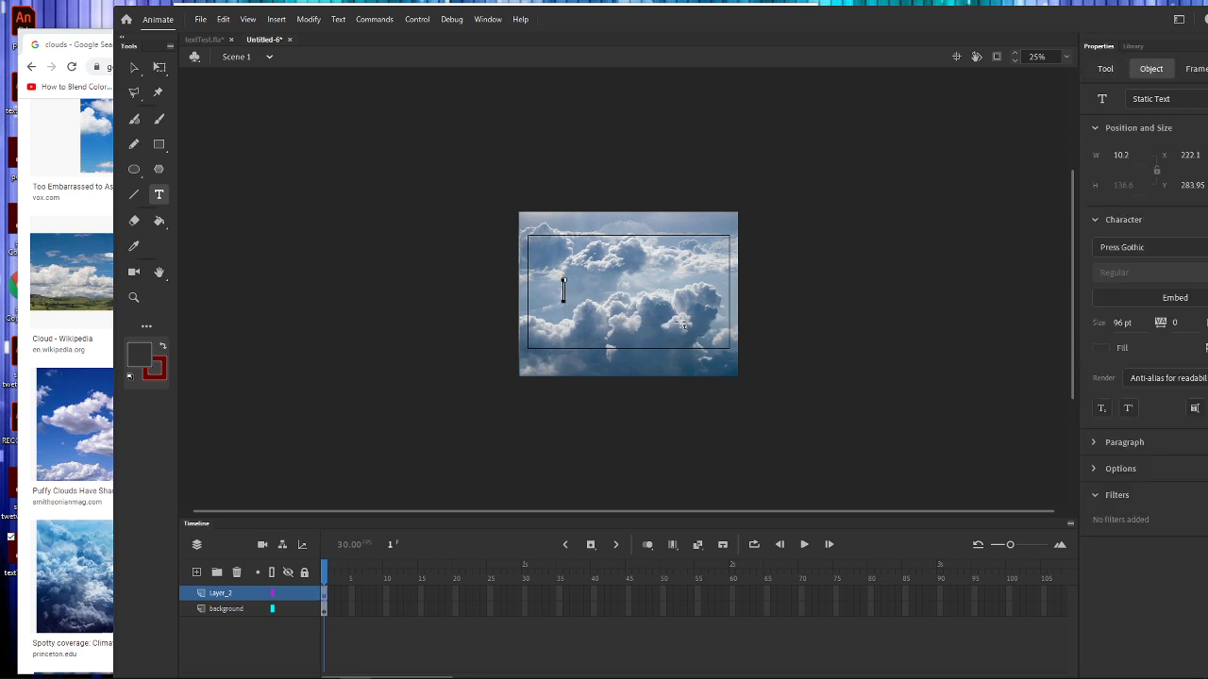
text(CLOUDS)
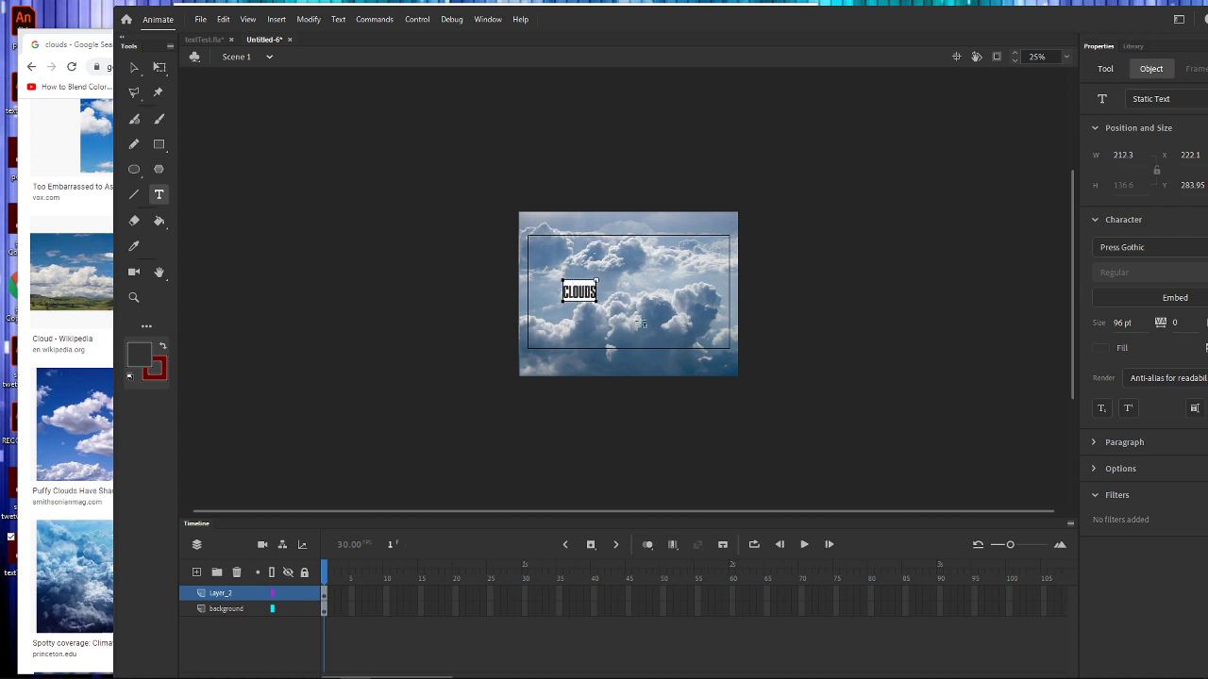
Step: Scale the CLOUDS text up to about 722 px wide and move it to the middle of the stage
click(160, 67)
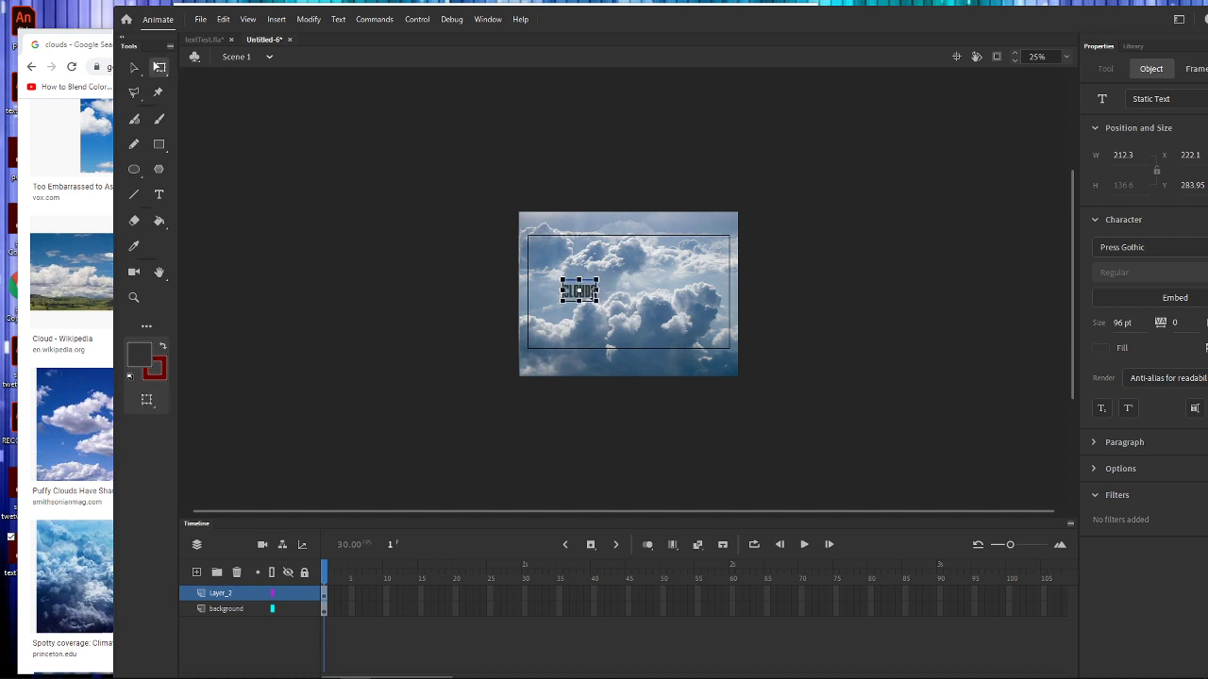
drag(612, 272, 656, 250)
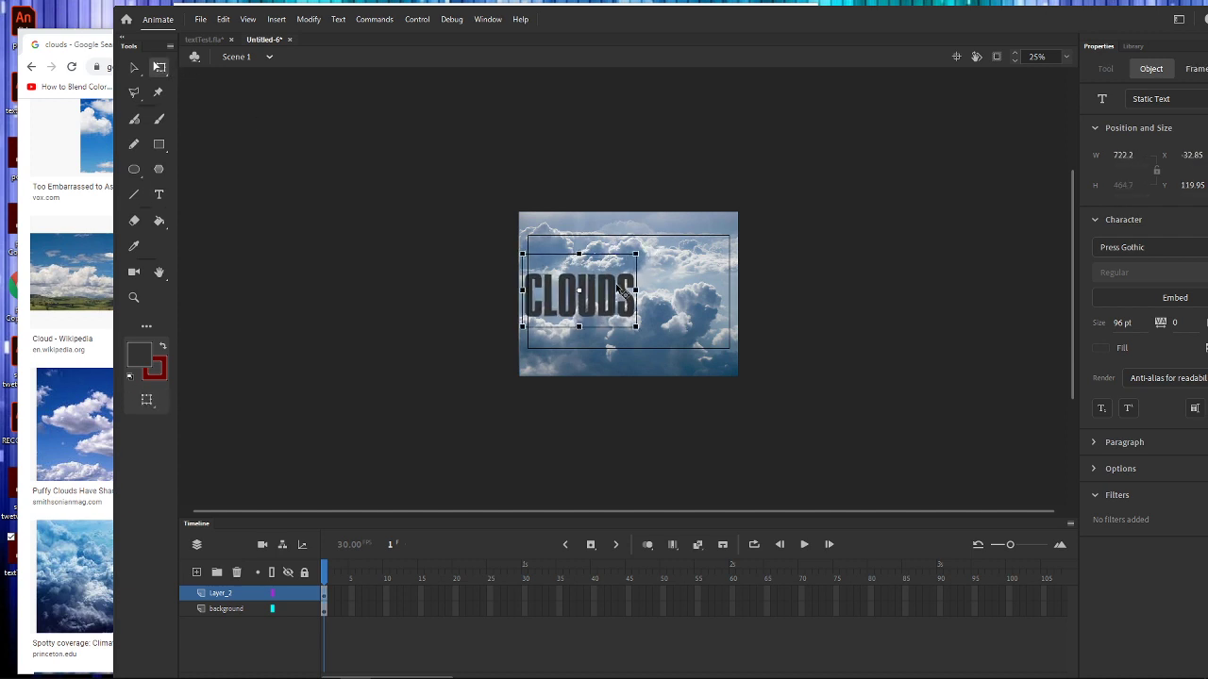
drag(623, 293, 661, 294)
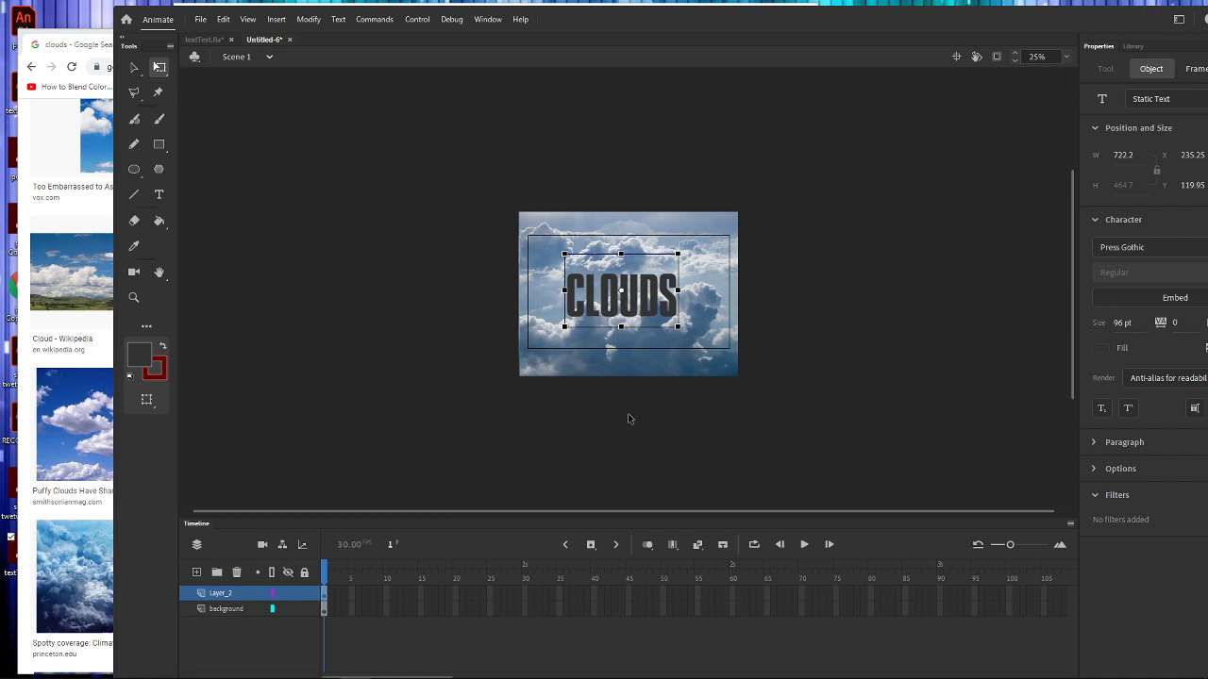
Step: Break apart the CLOUDS text twice, into separate letters and into plain shapes, and deselect them
click(314, 20)
click(347, 87)
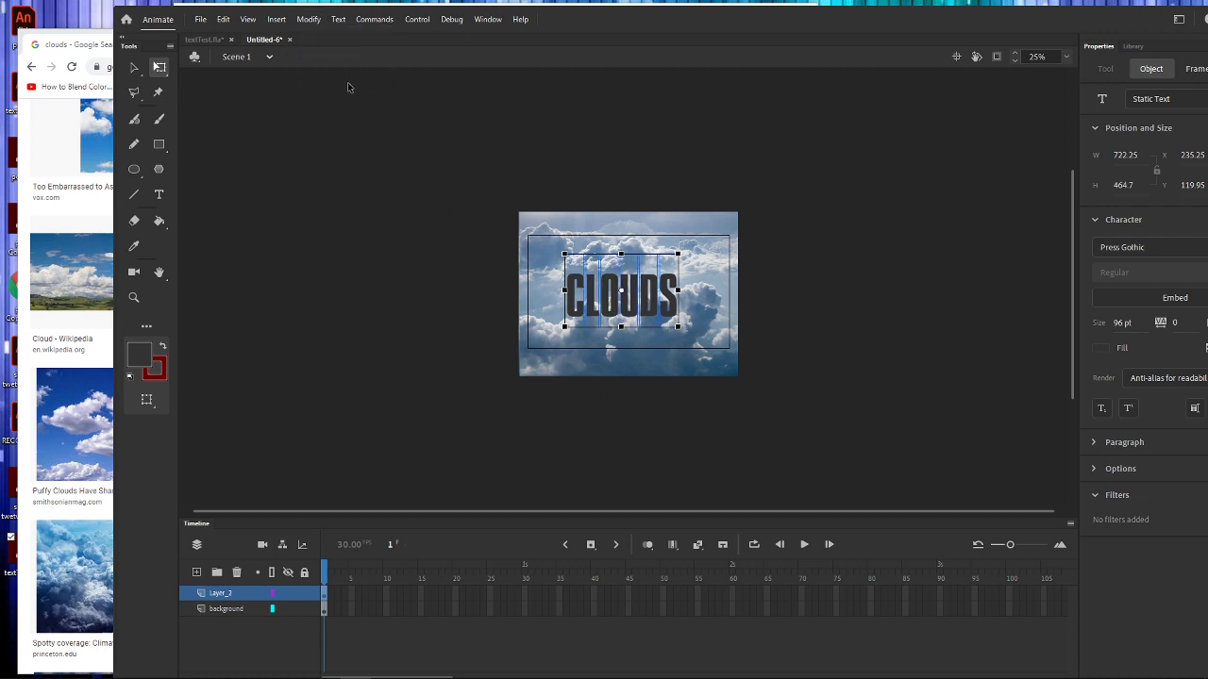
click(308, 19)
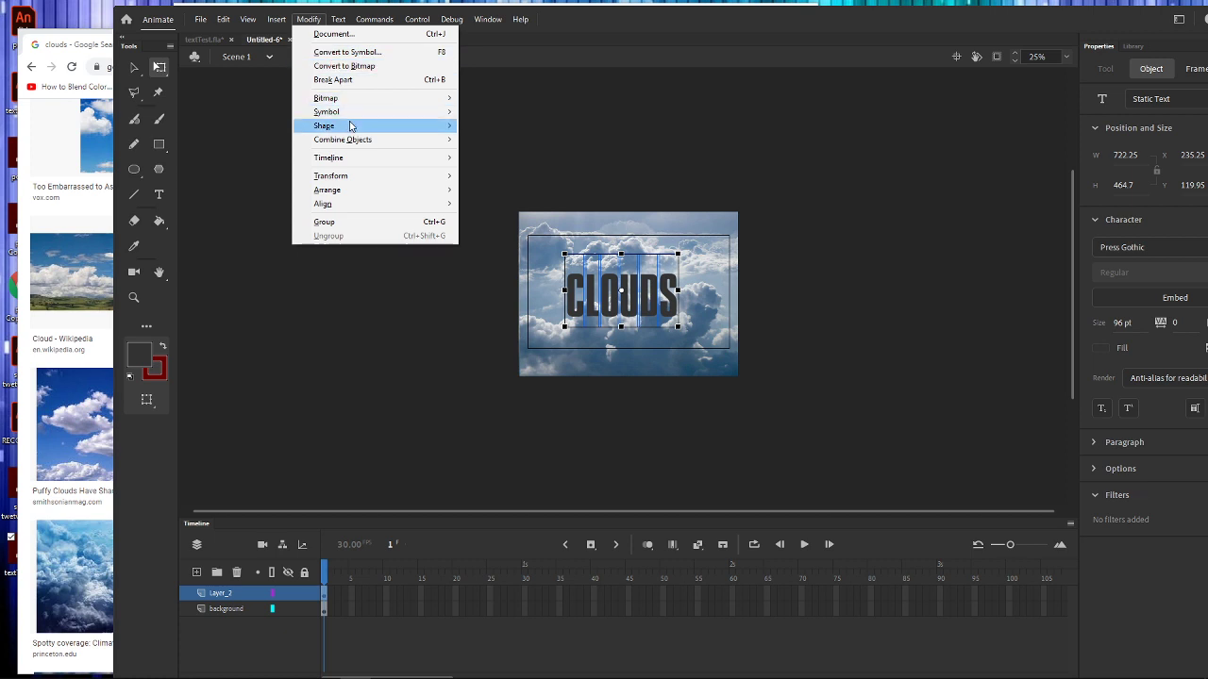
click(351, 79)
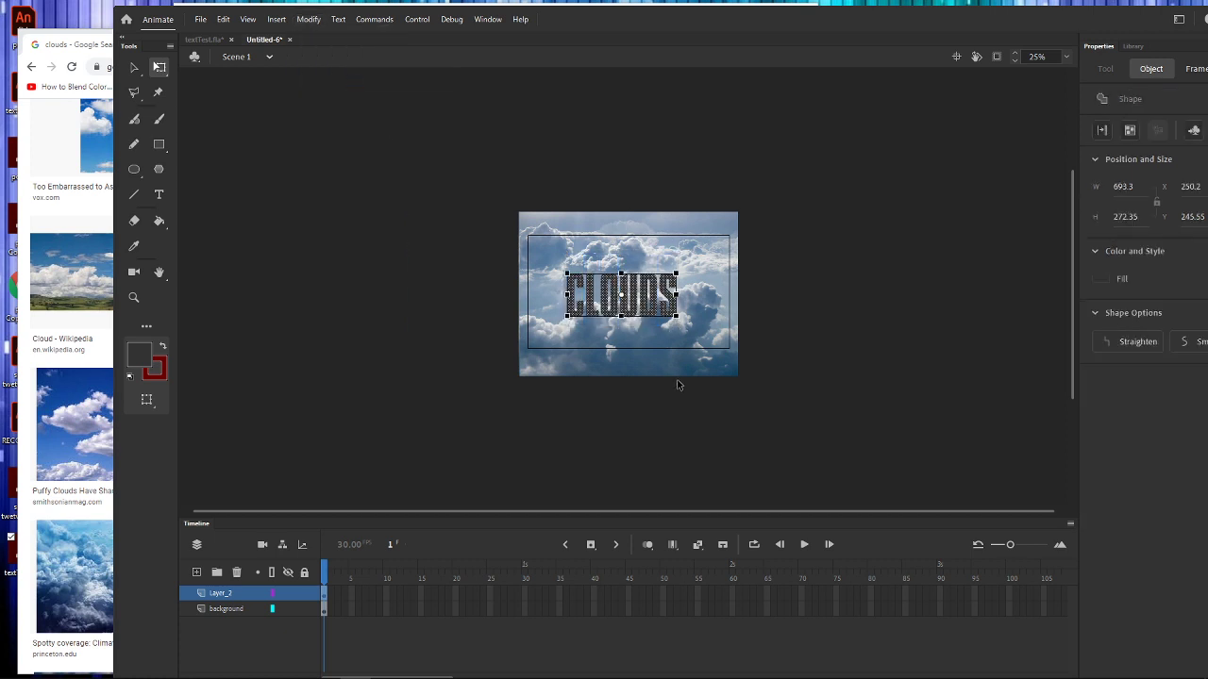
click(812, 335)
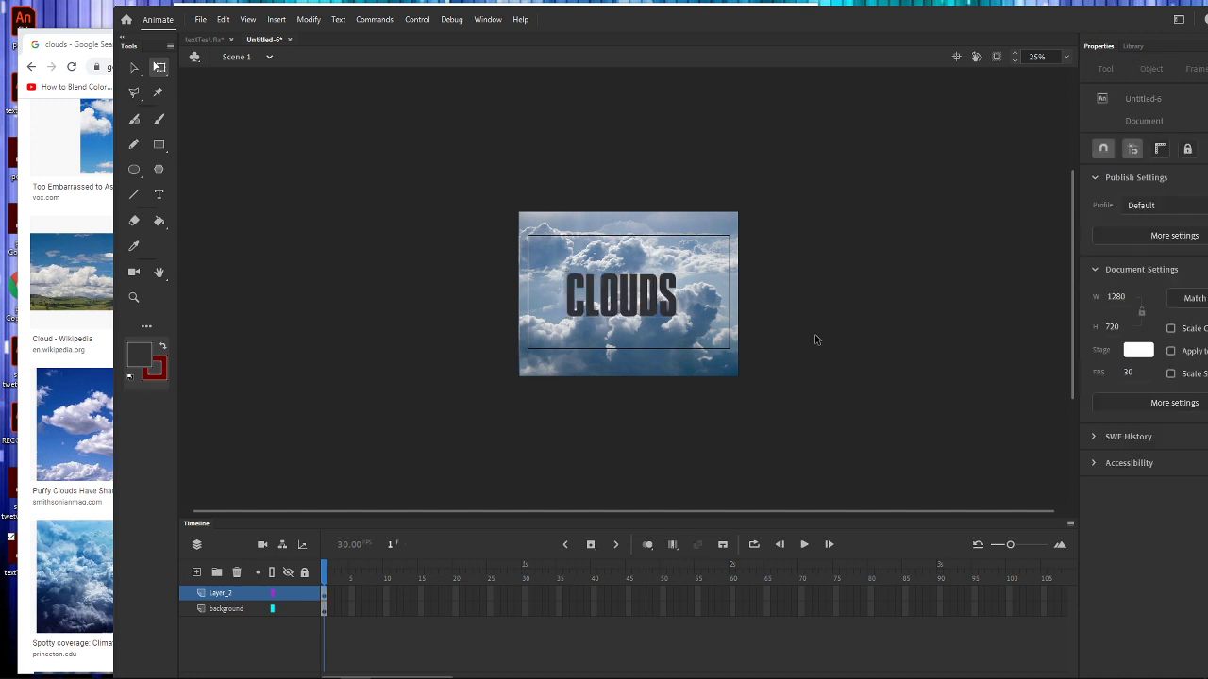
Step: Turn Layer_2 into a mask so the CLOUDS lettering reveals the photo on the background layer
right_click(276, 590)
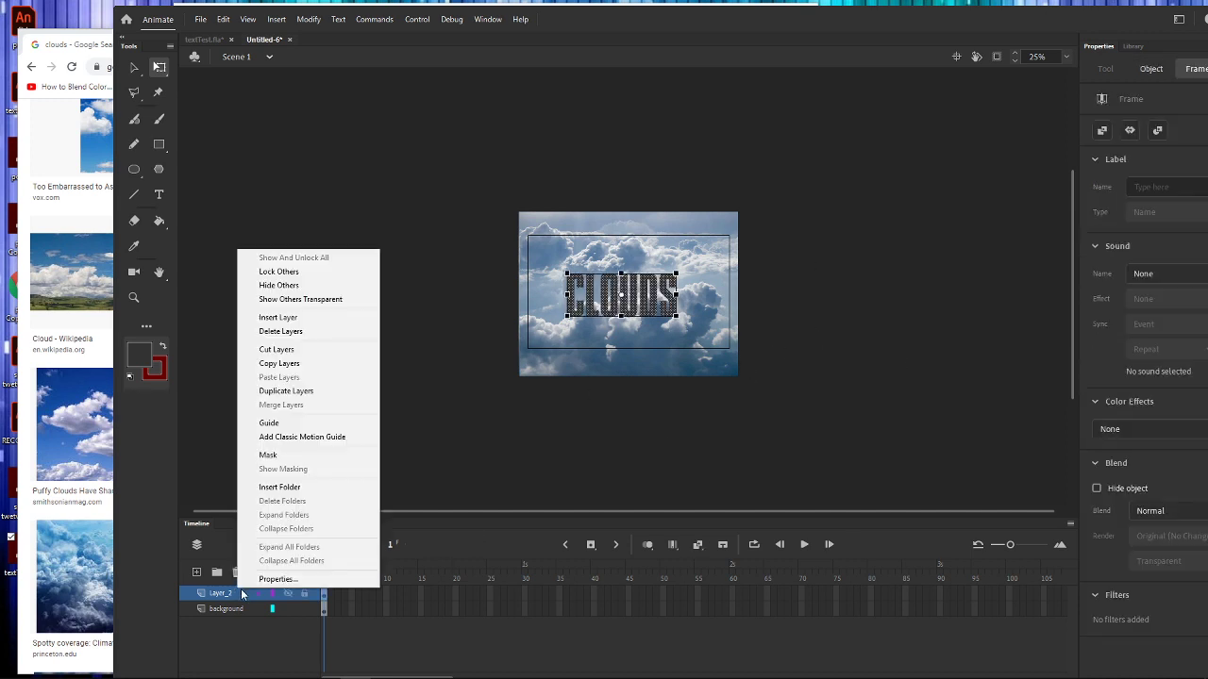
click(276, 455)
click(756, 451)
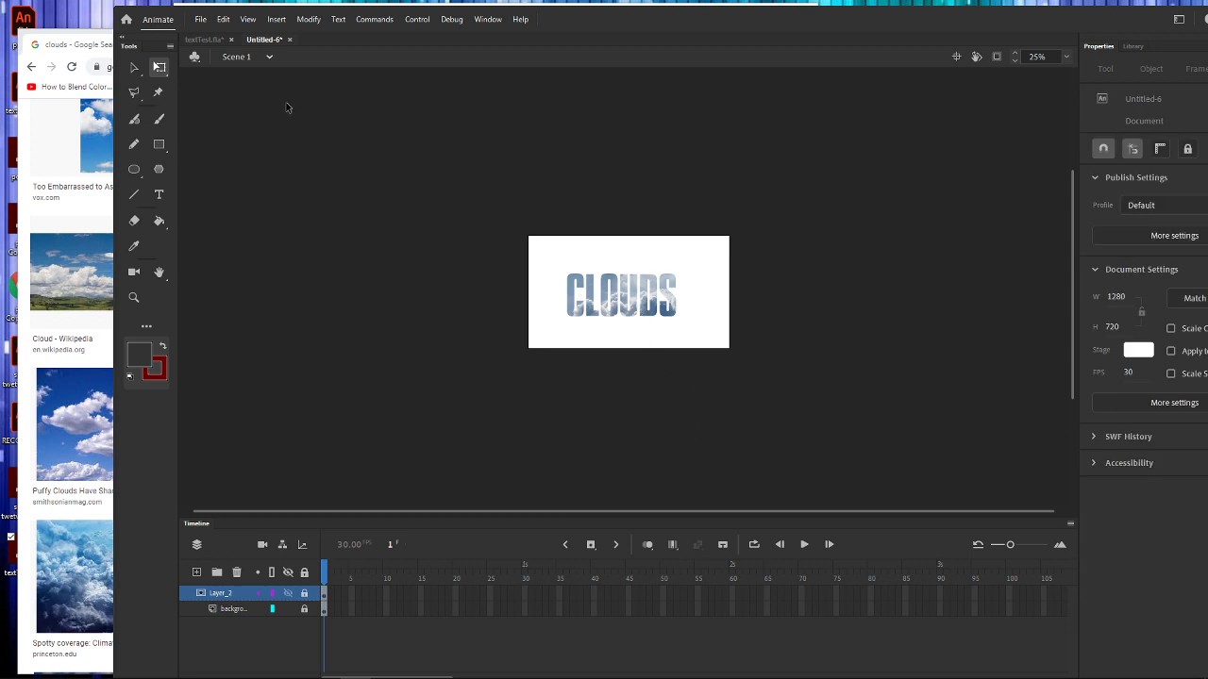
Step: Save the document to the Desktop as an Animate document named clouds
click(200, 19)
click(241, 145)
text(clou)
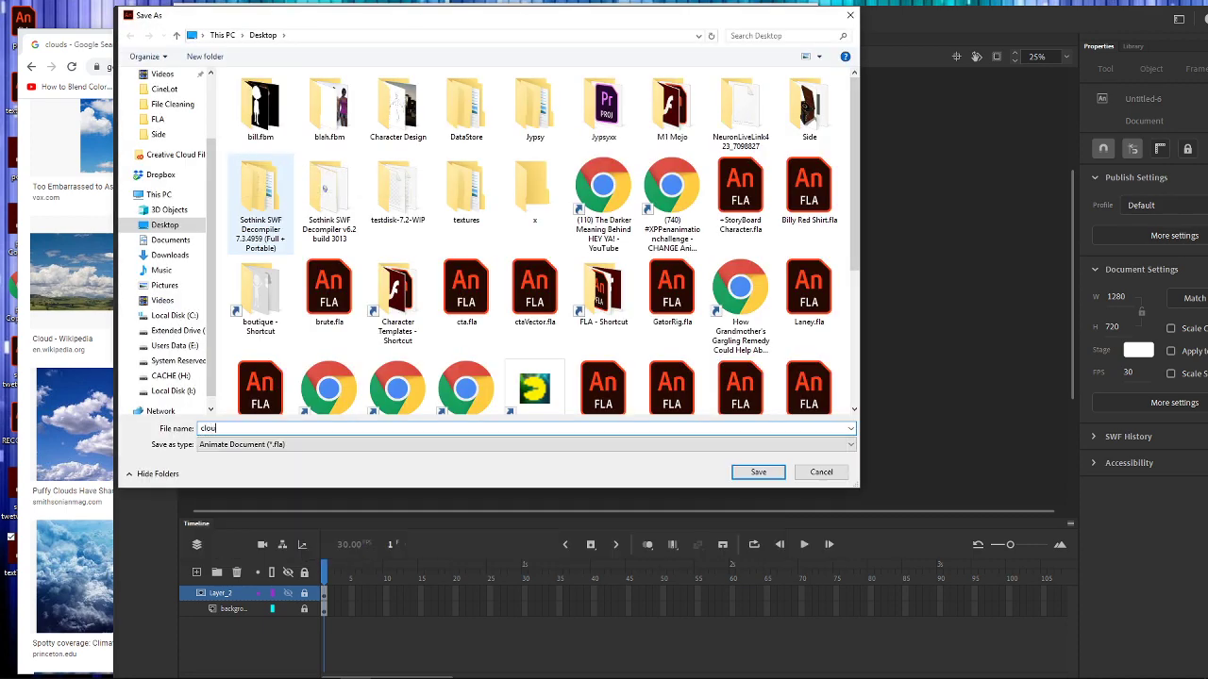
text(ds)
key(Return)
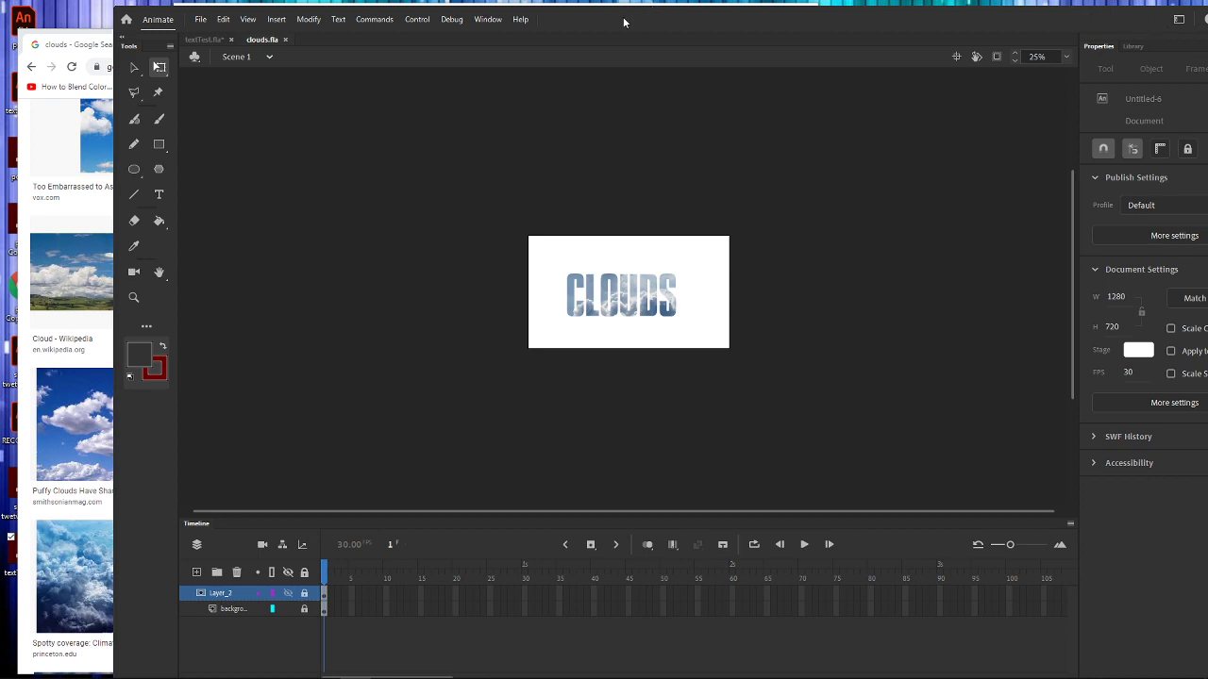
Step: Switch to Cartoon Animator and delete the NEW WORD prop from the stage
drag(623, 20, 854, 177)
click(967, 40)
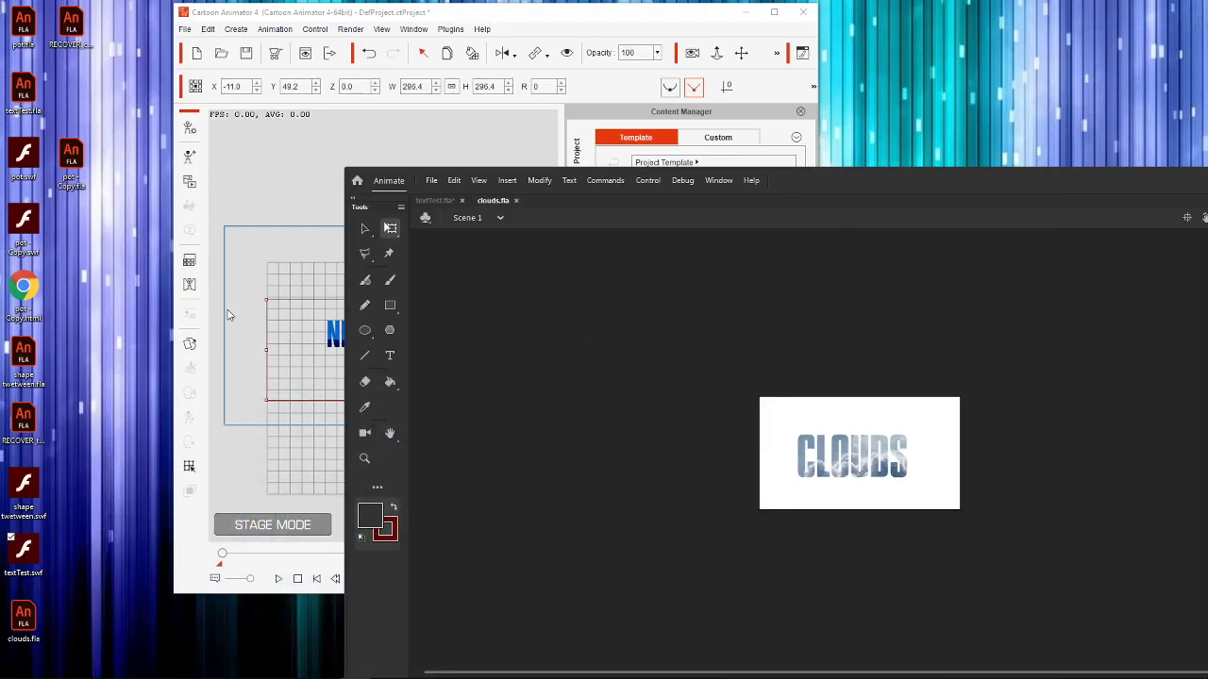
click(279, 430)
click(363, 336)
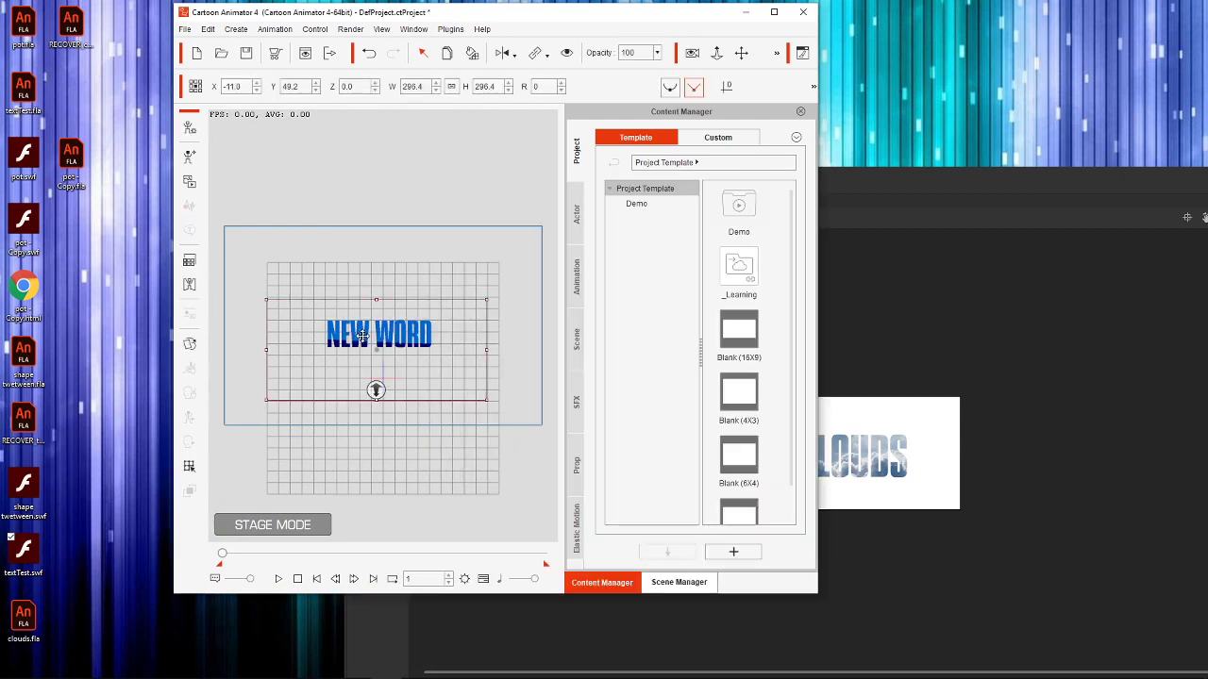
key(Delete)
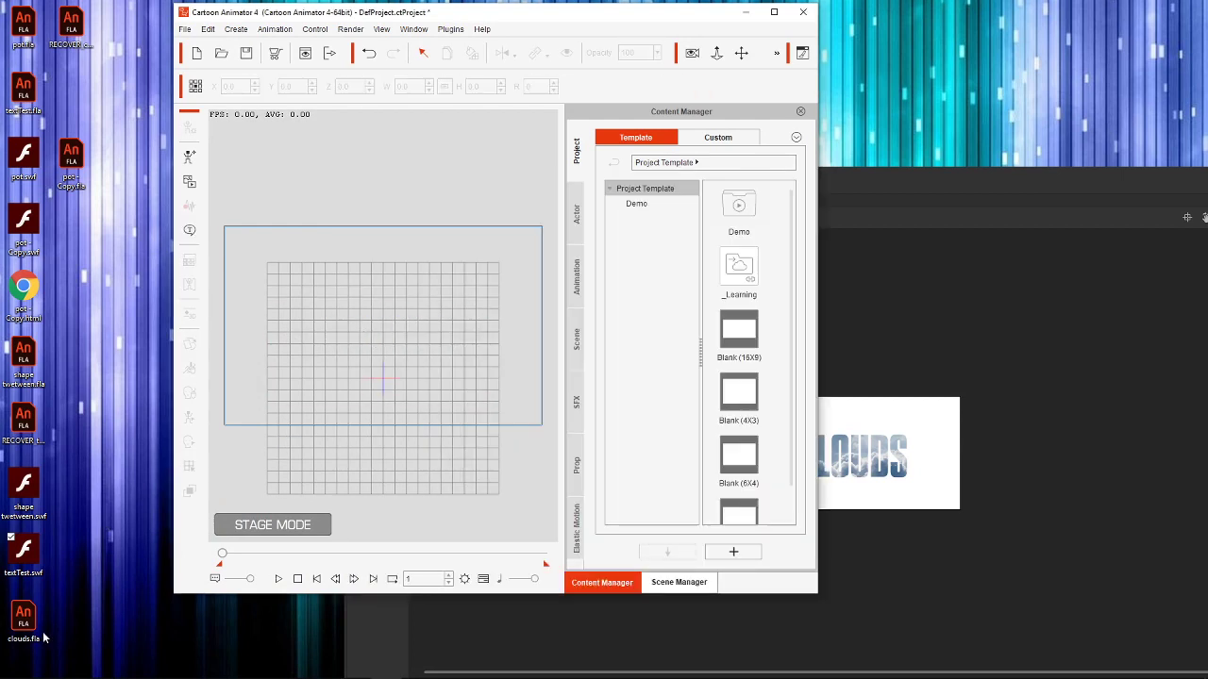
Step: Switch back to Animate, test the movie to export clouds.swf, and close the preview
click(955, 346)
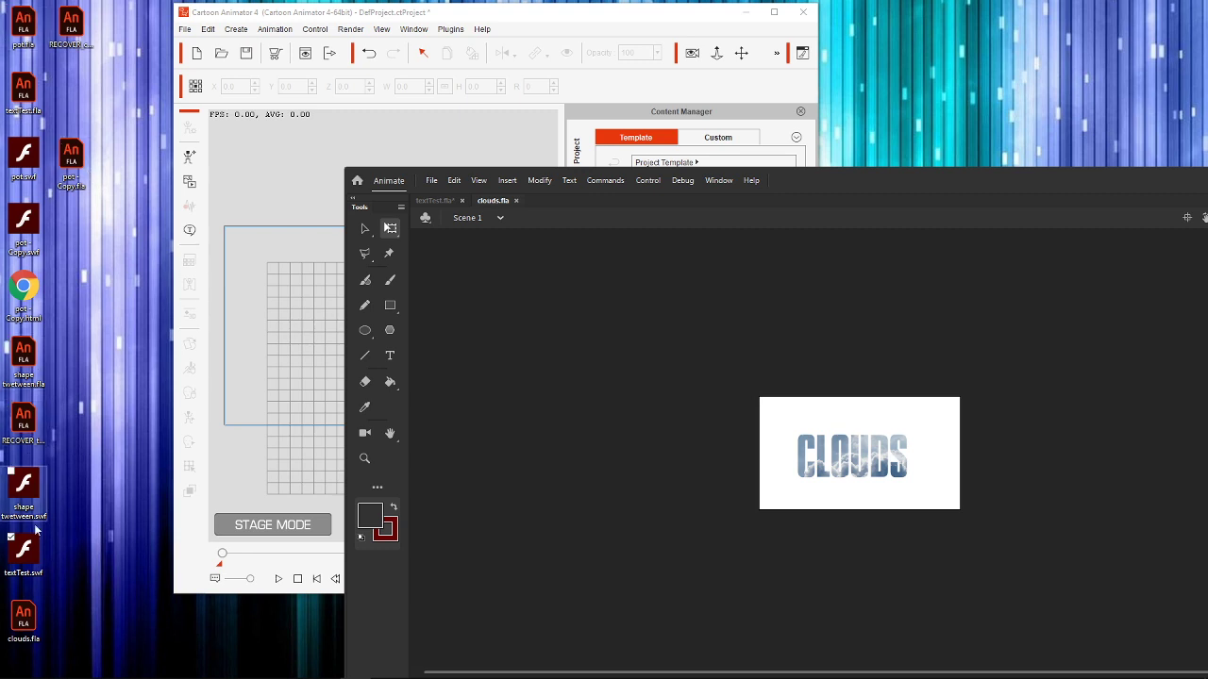
key(ctrl+Return)
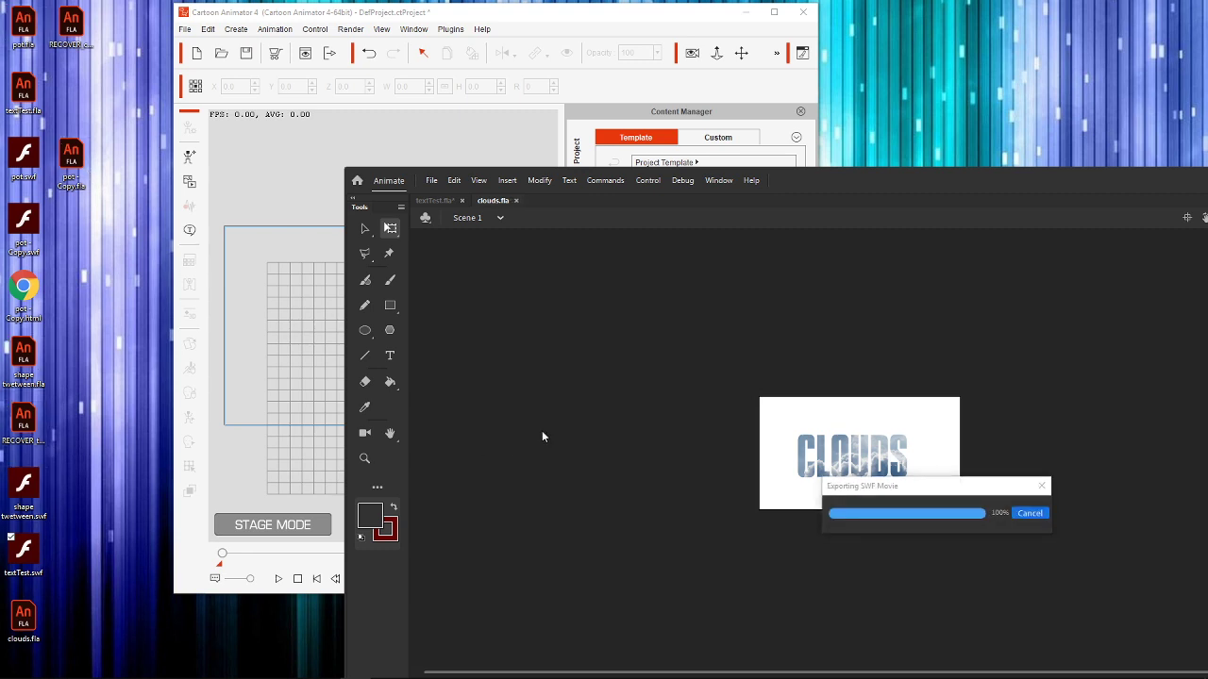
click(1188, 273)
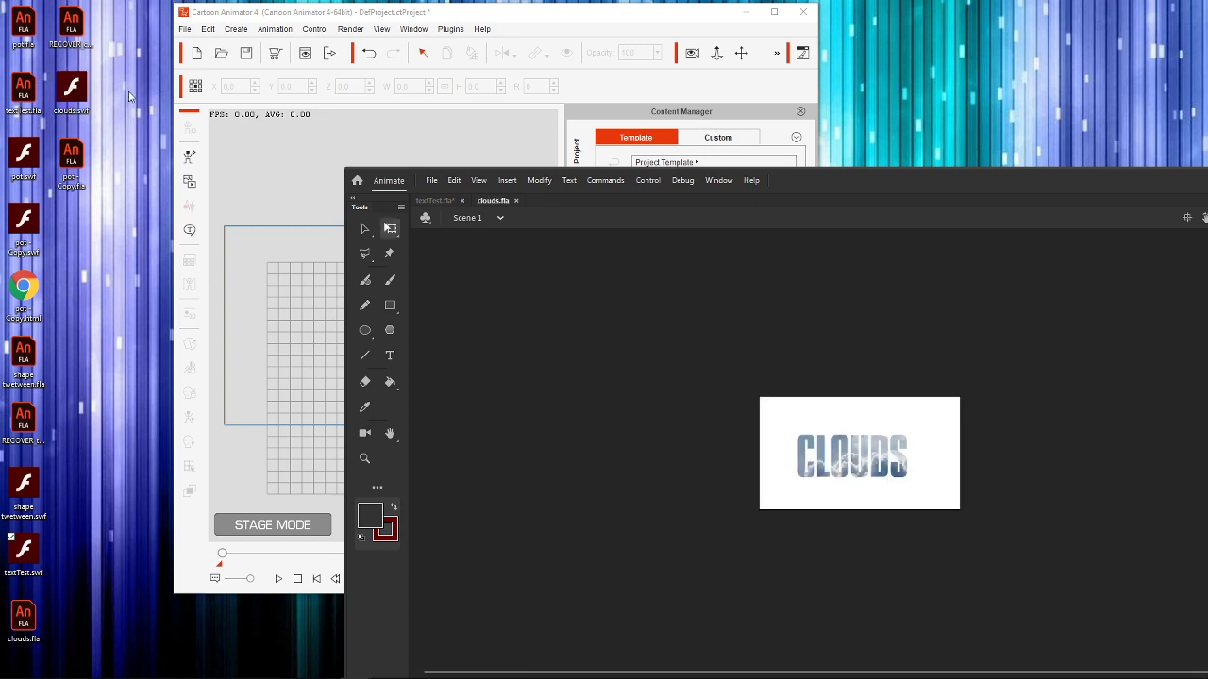
Step: Switch to Cartoon Animator, import clouds.swf from the desktop onto the stage, and maximize the window
click(296, 188)
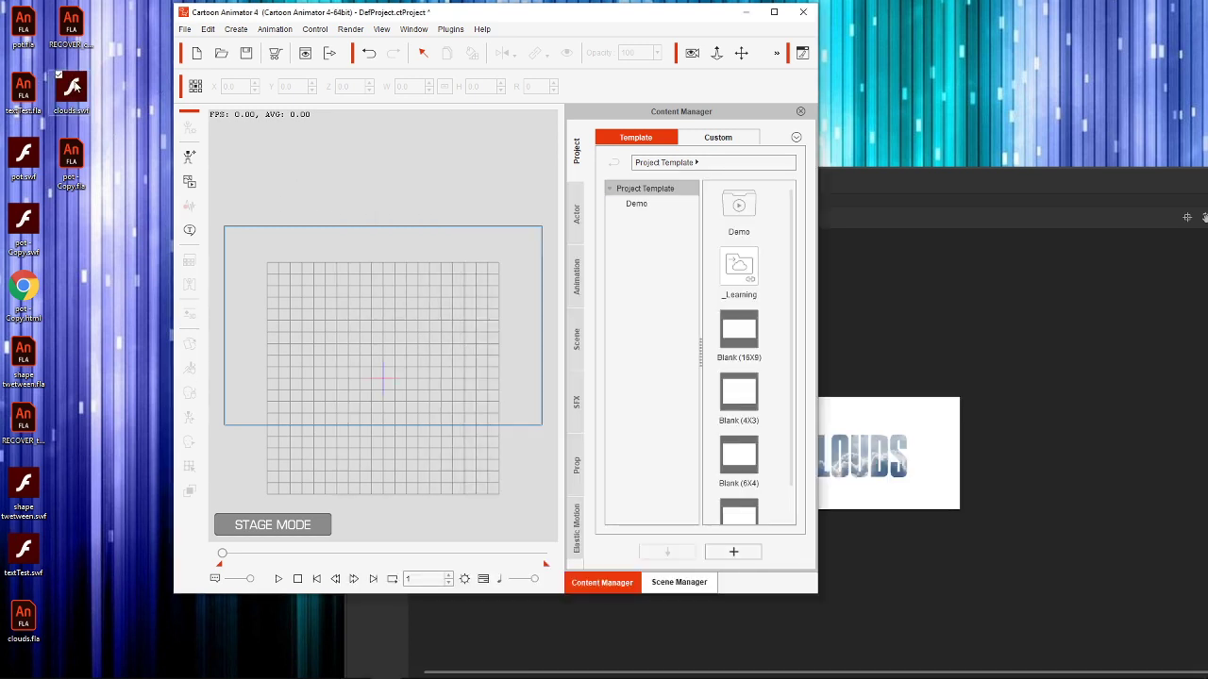
drag(71, 90, 382, 378)
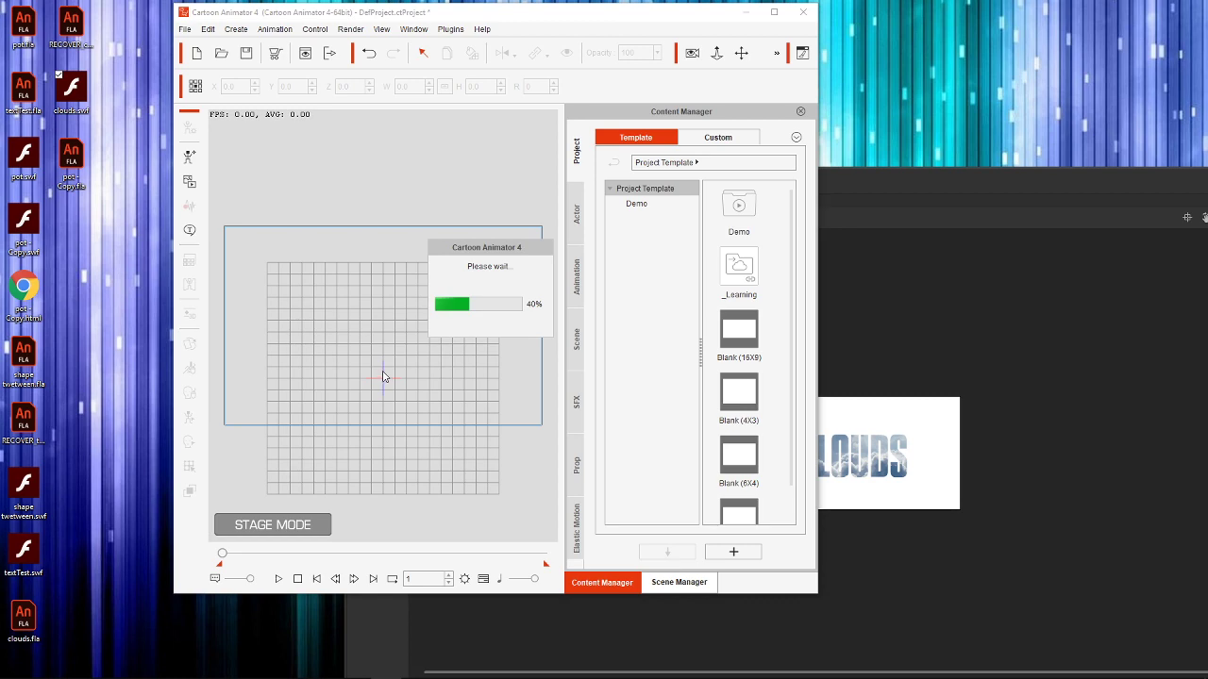
click(774, 11)
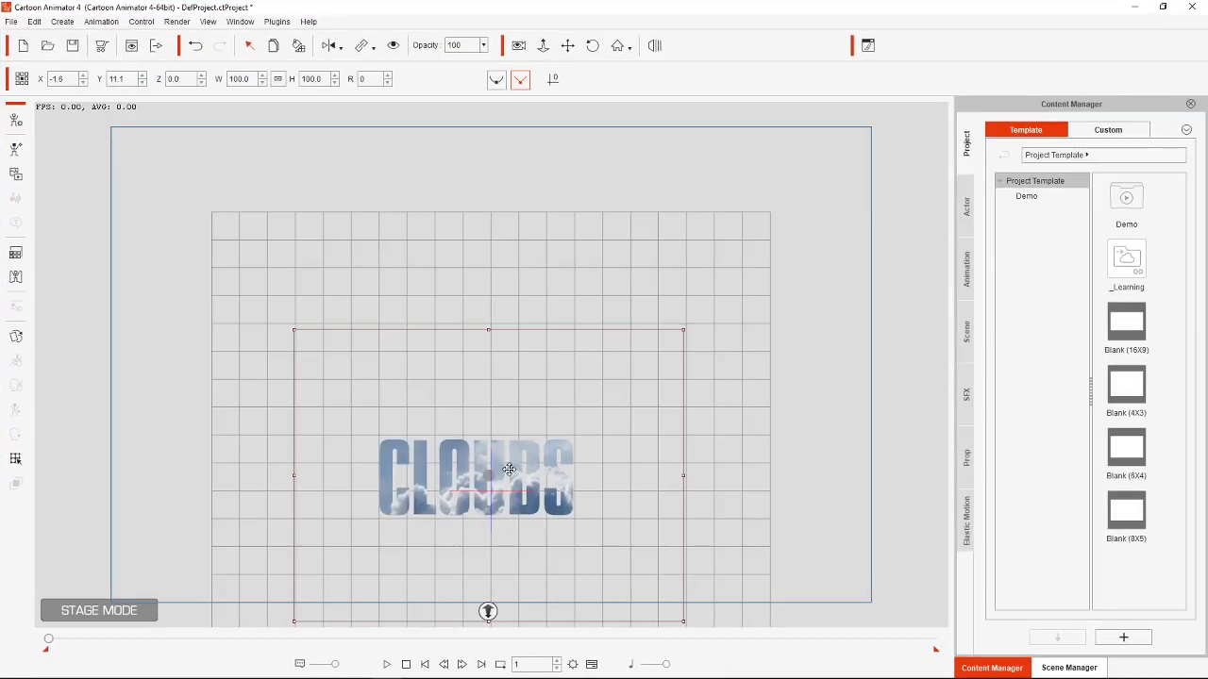
Step: Raise the CLOUDS prop to about Y 54.8, and at frame 687 enlarge it to about 193.2 and shift it to about X 10.1, Y 60.6
drag(515, 474, 515, 413)
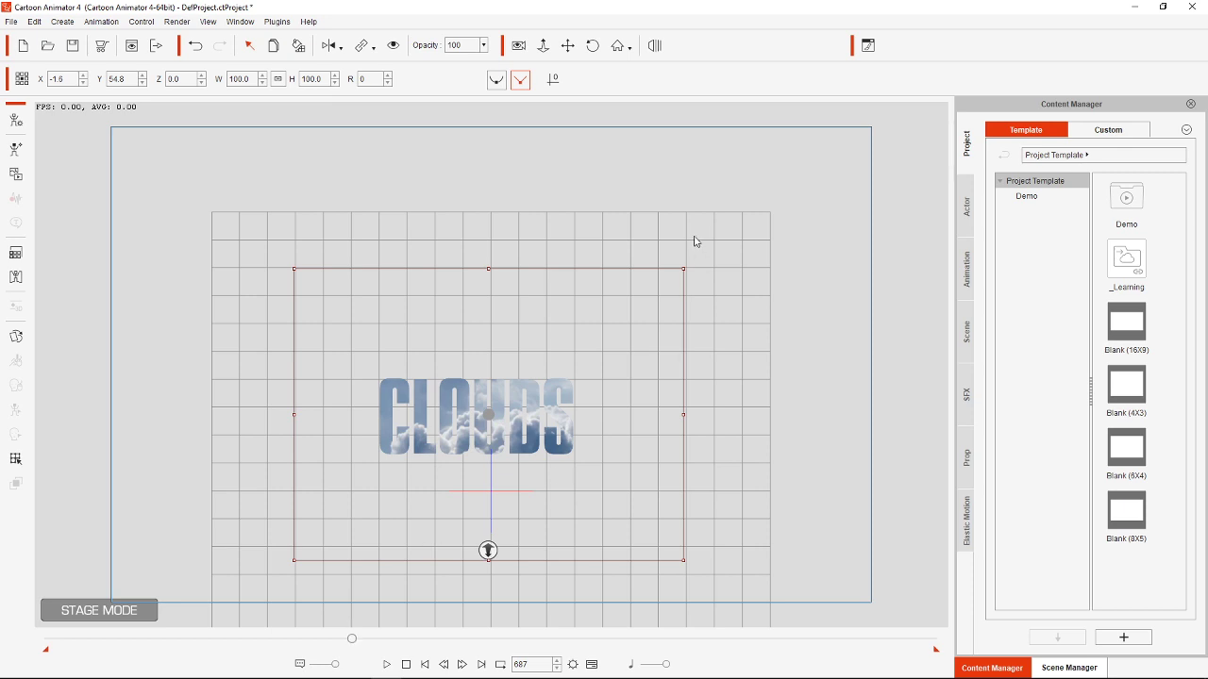
drag(683, 268, 876, 160)
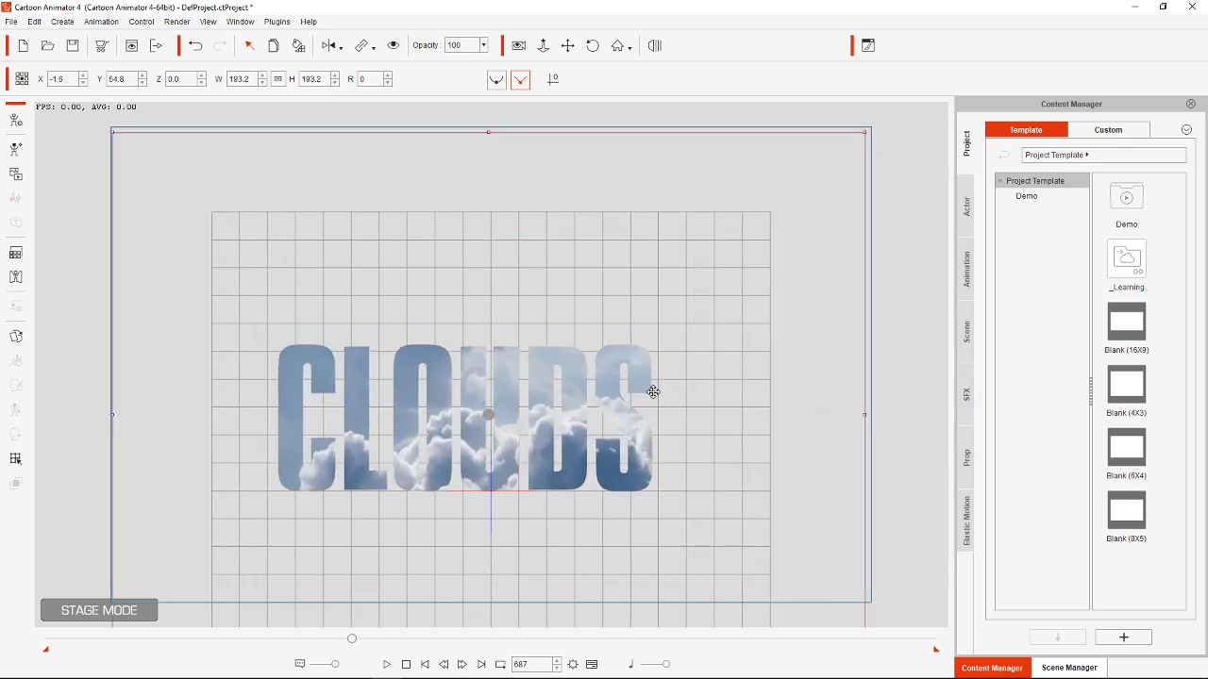
drag(621, 411, 633, 404)
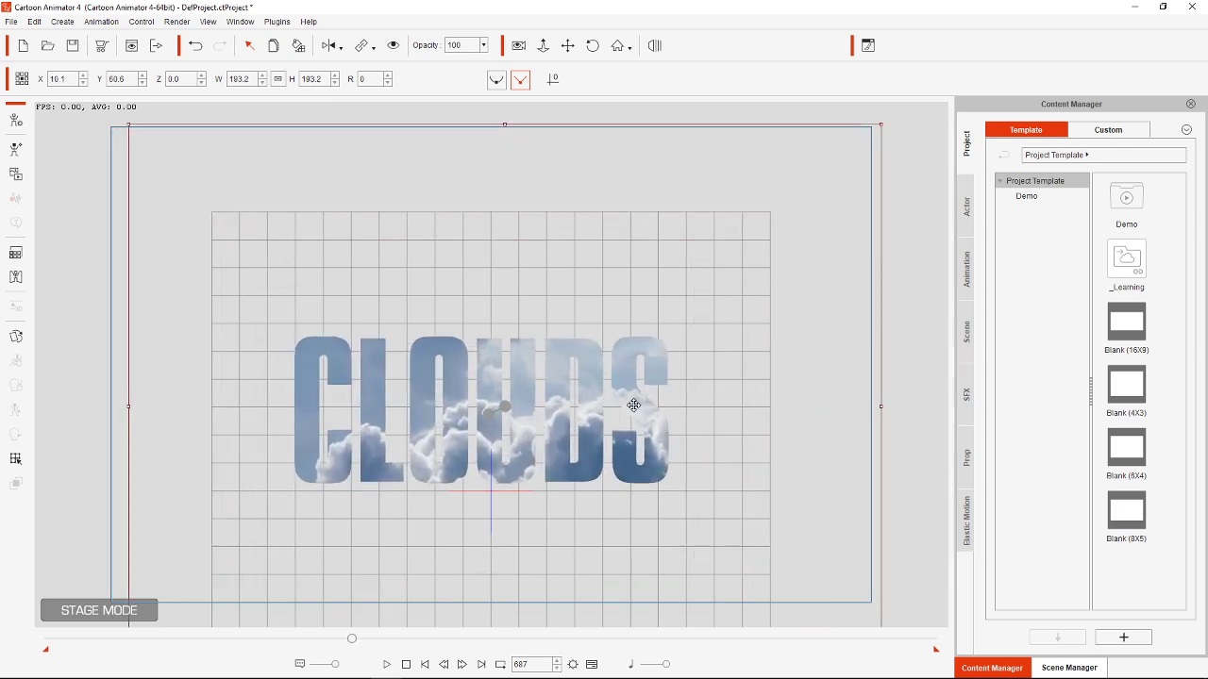
Step: Play back the CLOUDS prop's scaling animation from the start, restore the window size, and stop playback
click(443, 665)
click(387, 665)
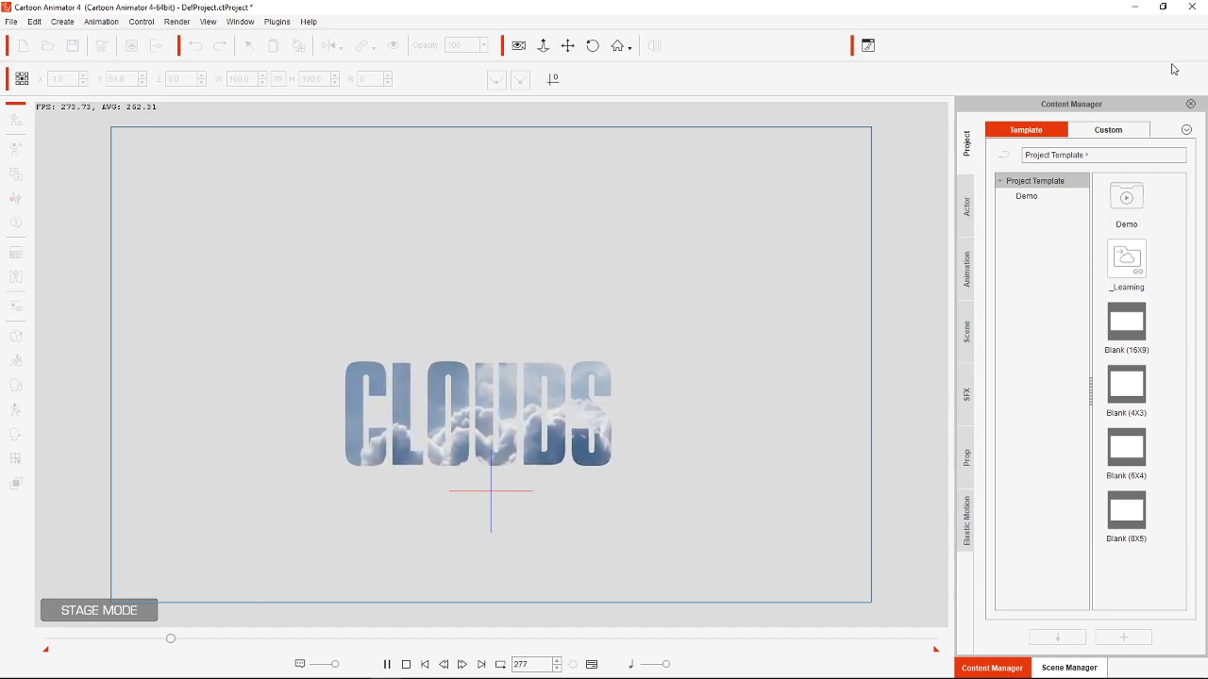
click(1163, 7)
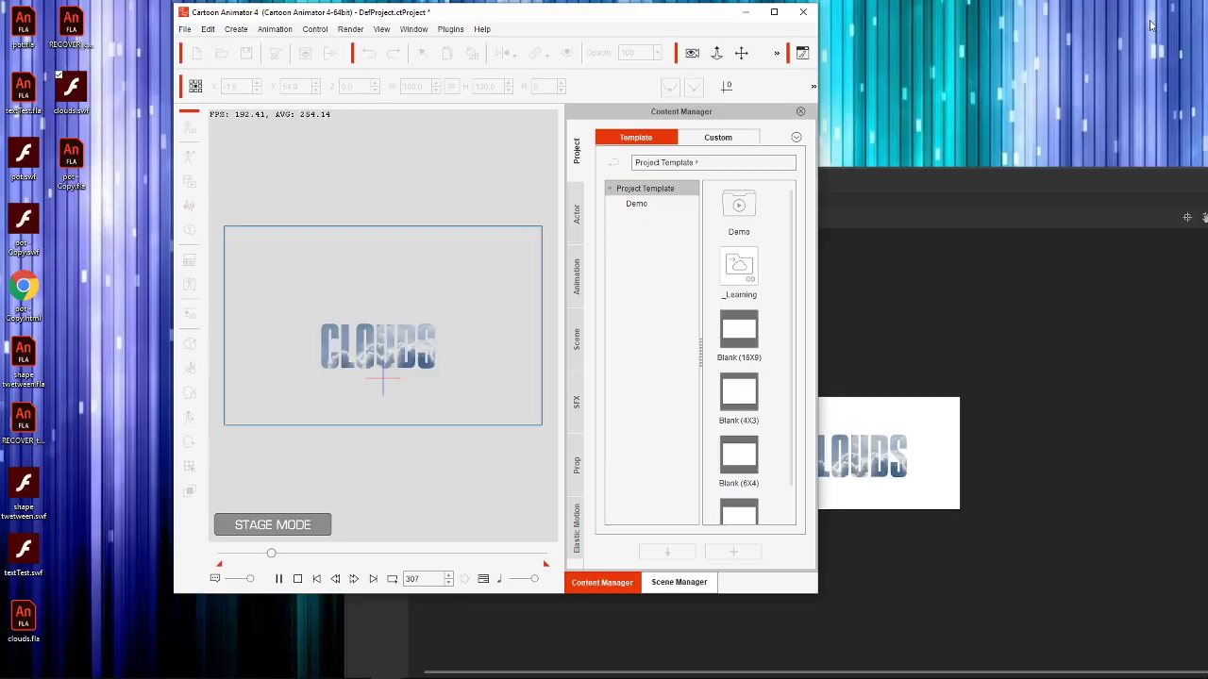
click(298, 579)
Step: Switch to Animate, bring its timeline into view, and unlock Layer_2 and the background layer with nothing selected
click(929, 287)
drag(921, 185, 729, 75)
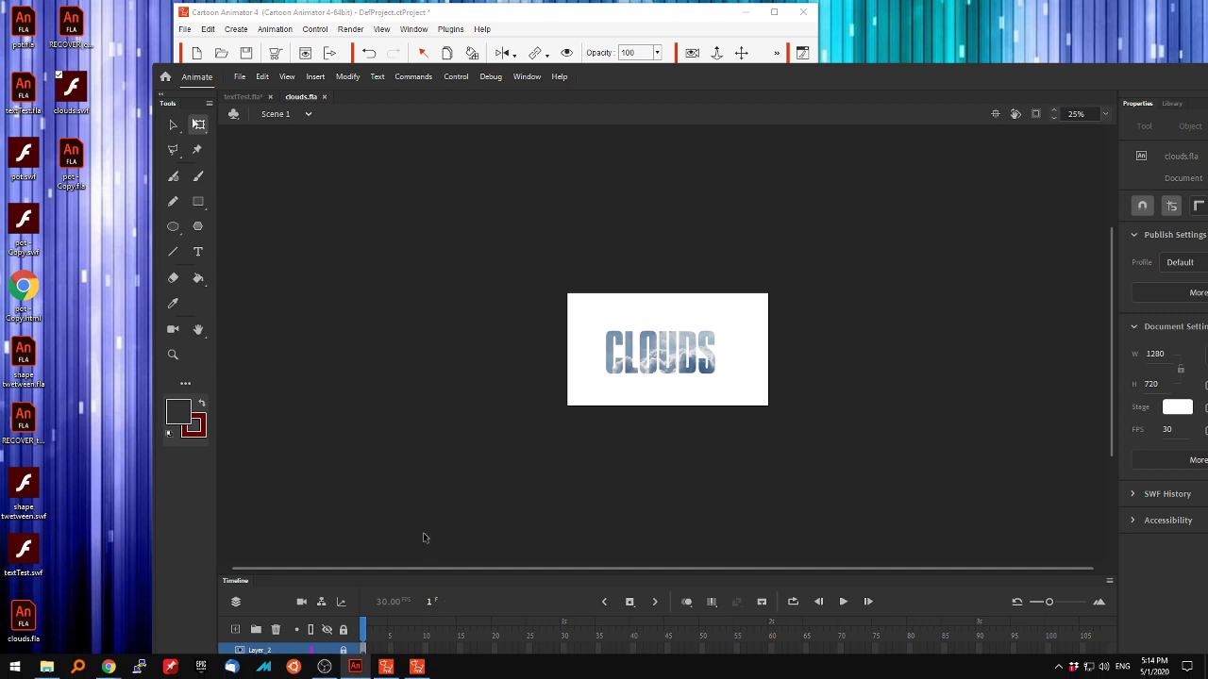
drag(725, 79, 647, 34)
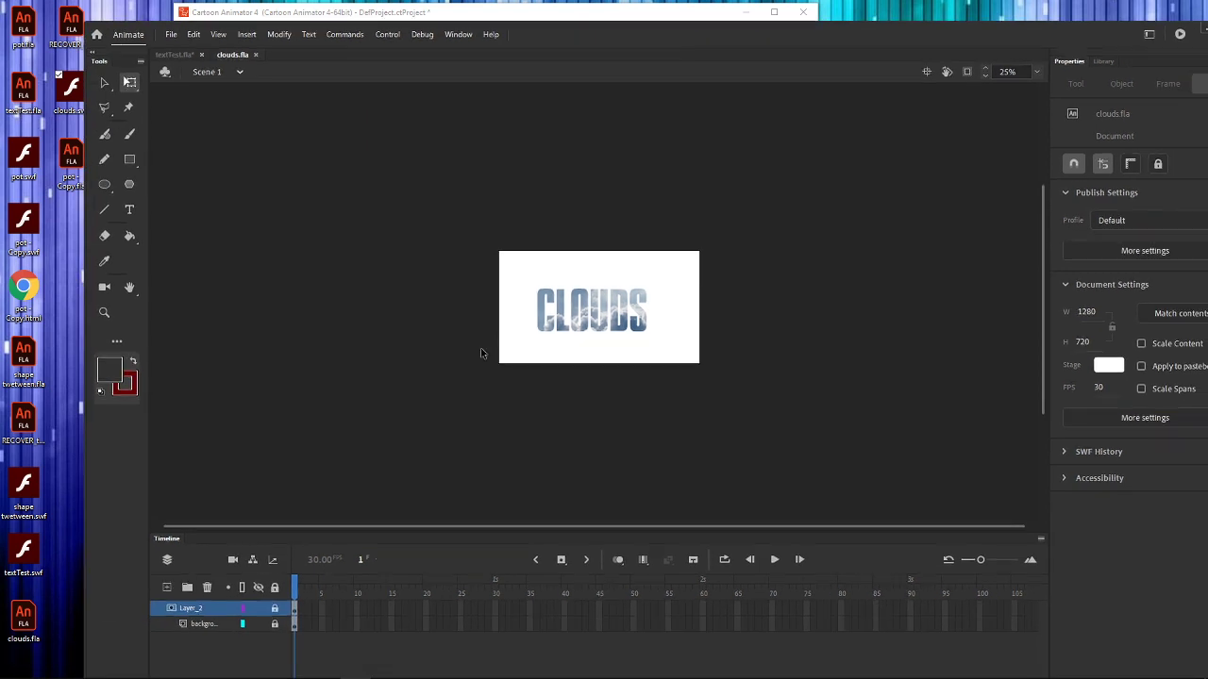
click(275, 610)
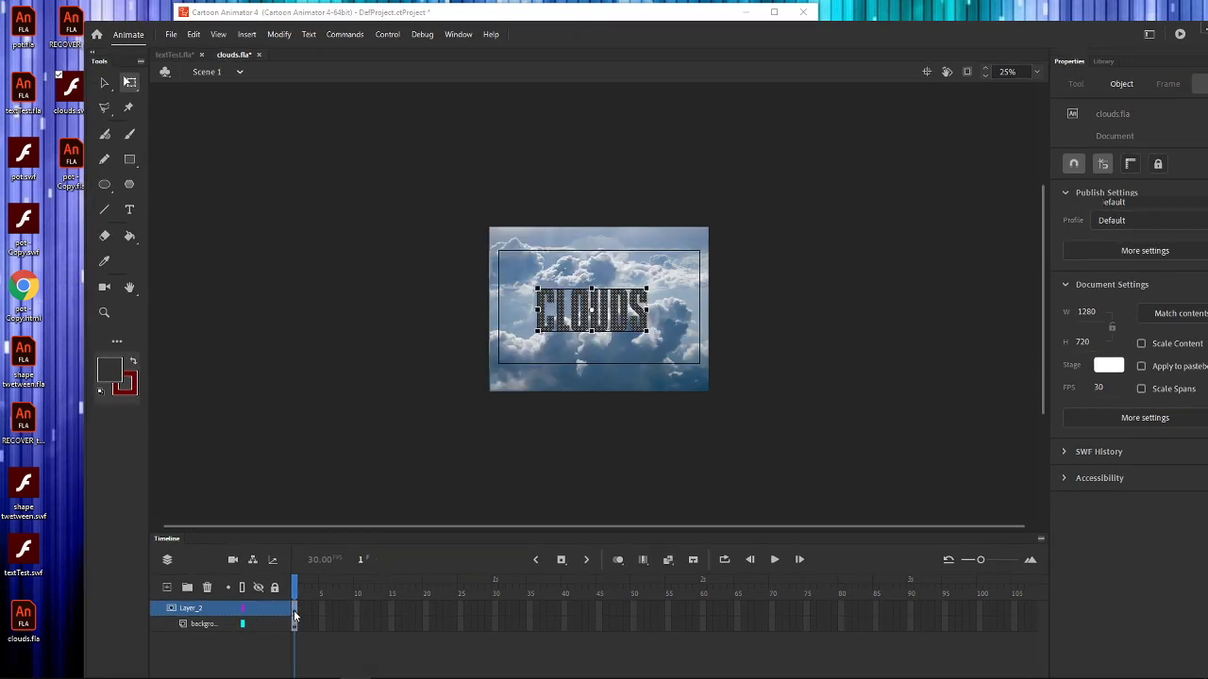
click(299, 612)
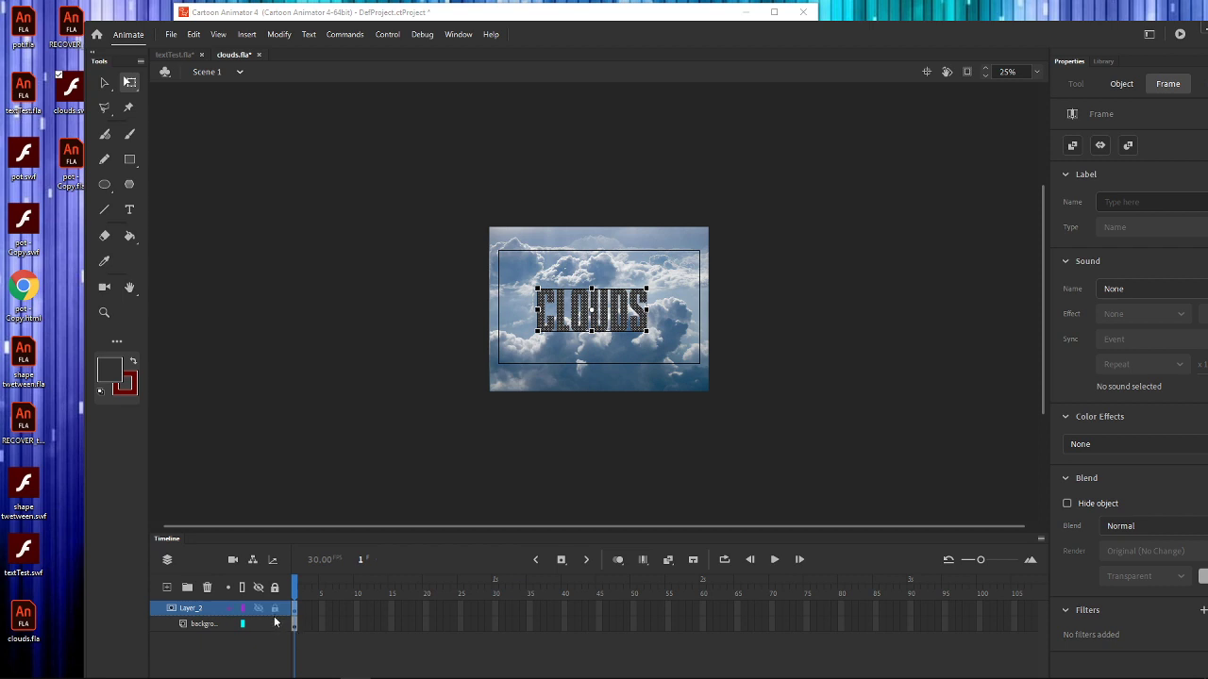
click(389, 671)
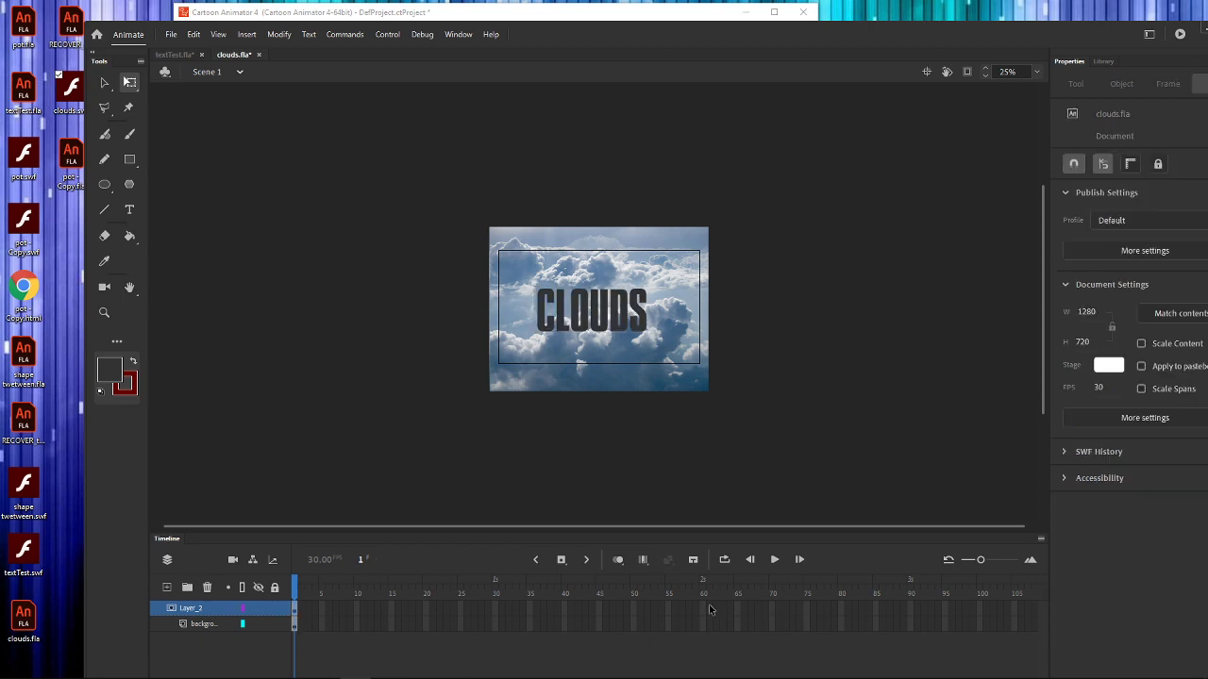
Step: Extend both layers to frame 100 and shift the cloud photo right to about X 223
click(982, 624)
double_click(982, 624)
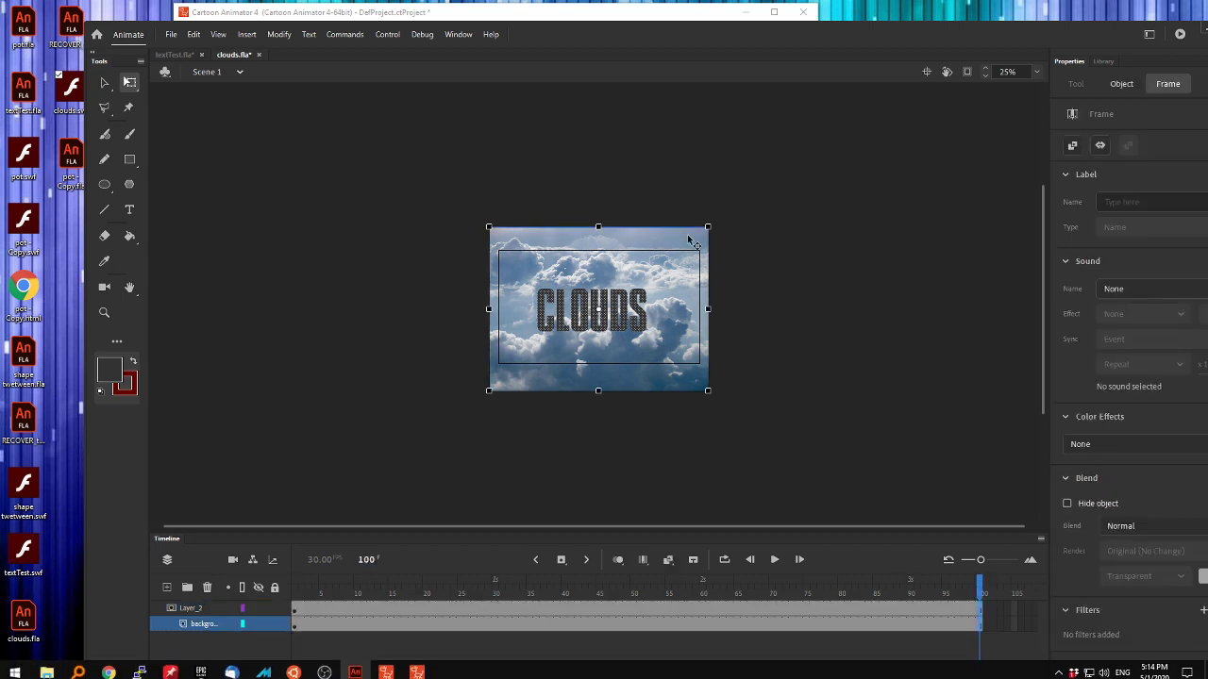
click(777, 289)
drag(689, 304, 726, 304)
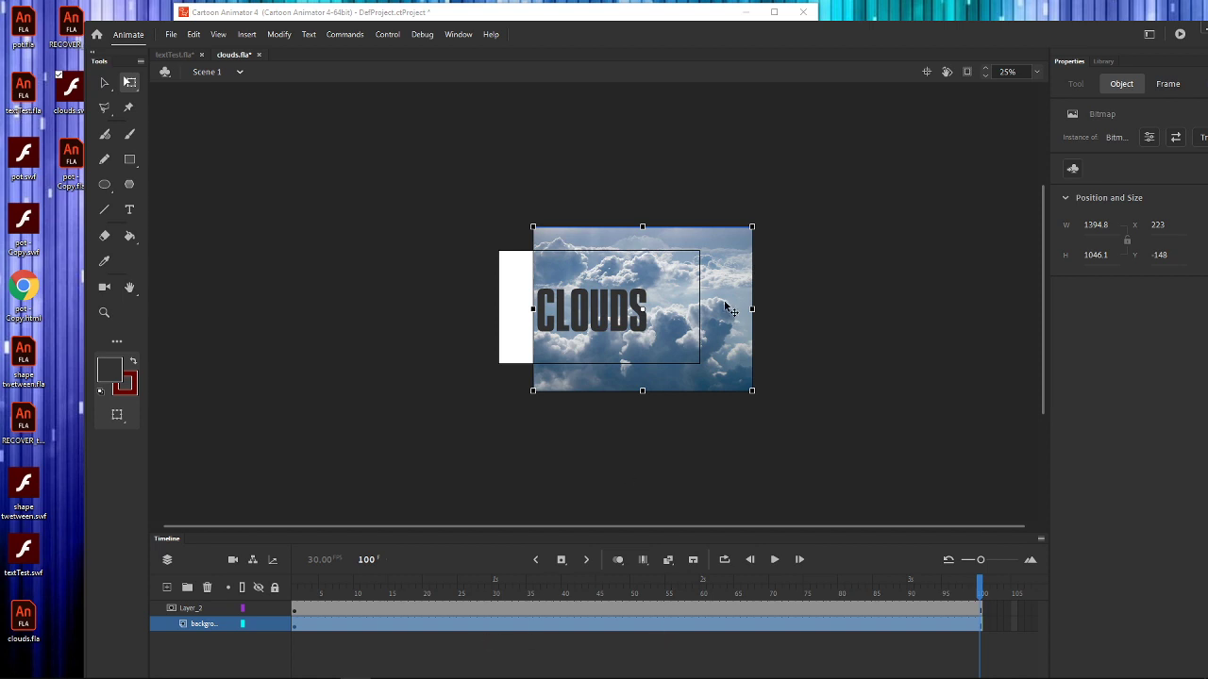
Step: Convert the cloud photo to a movie clip symbol named Symbol 1
click(279, 33)
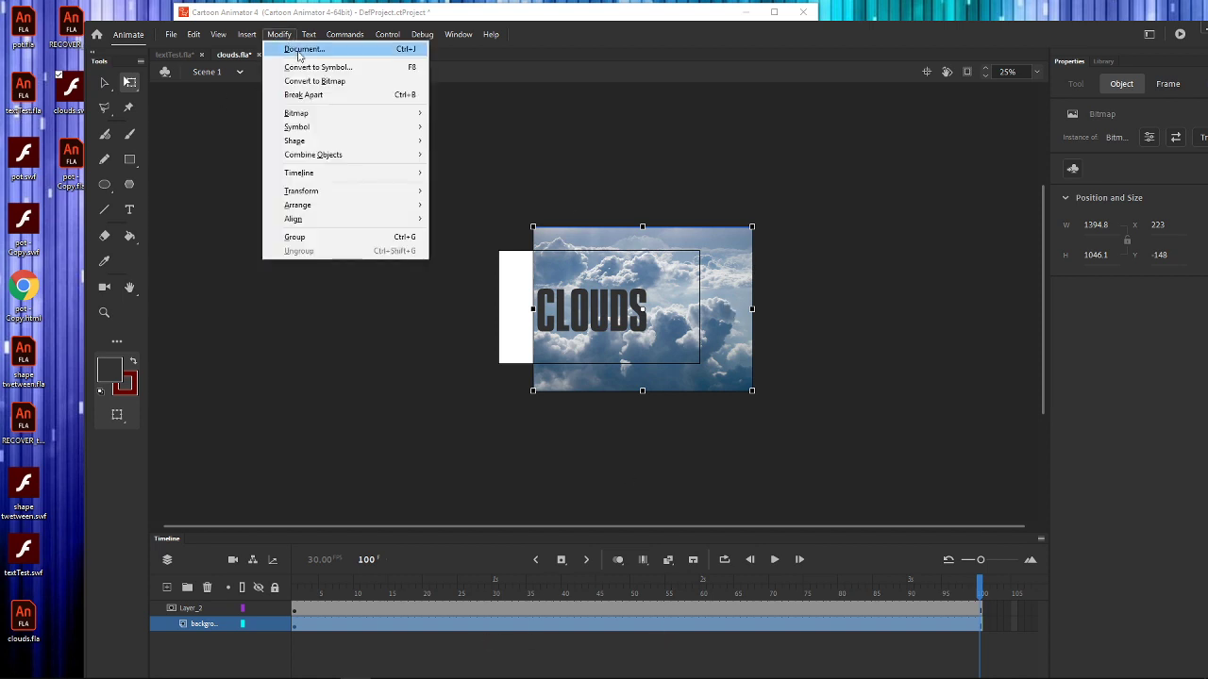
click(315, 68)
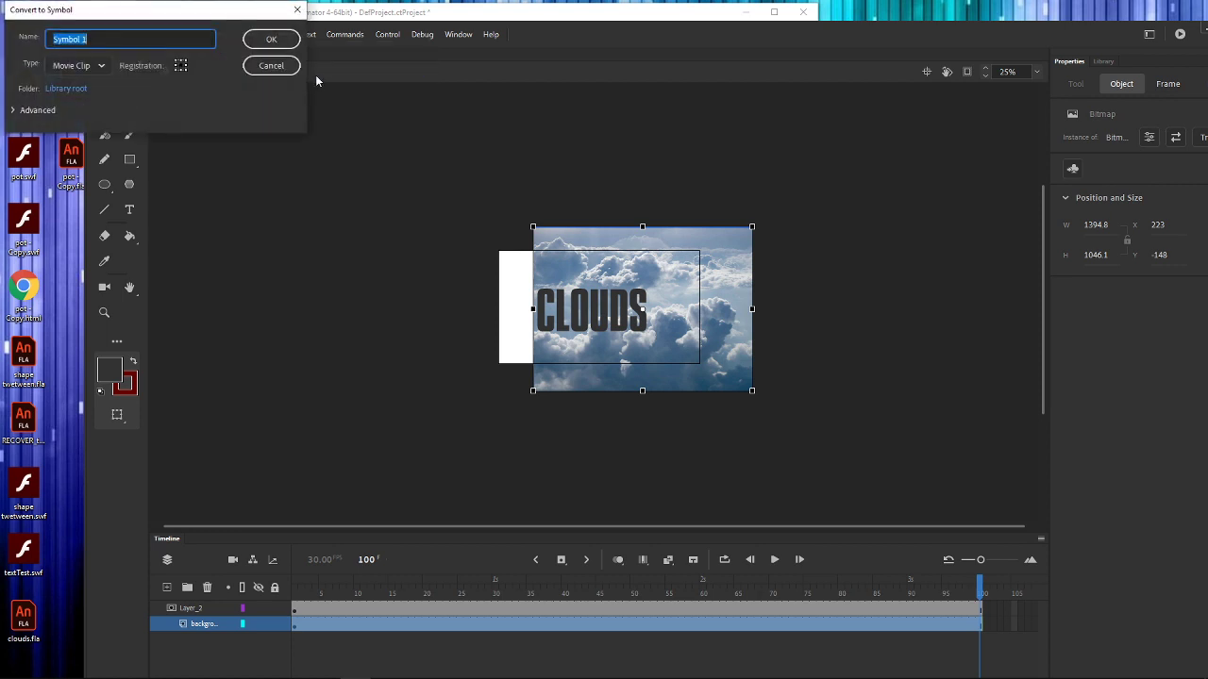
click(272, 38)
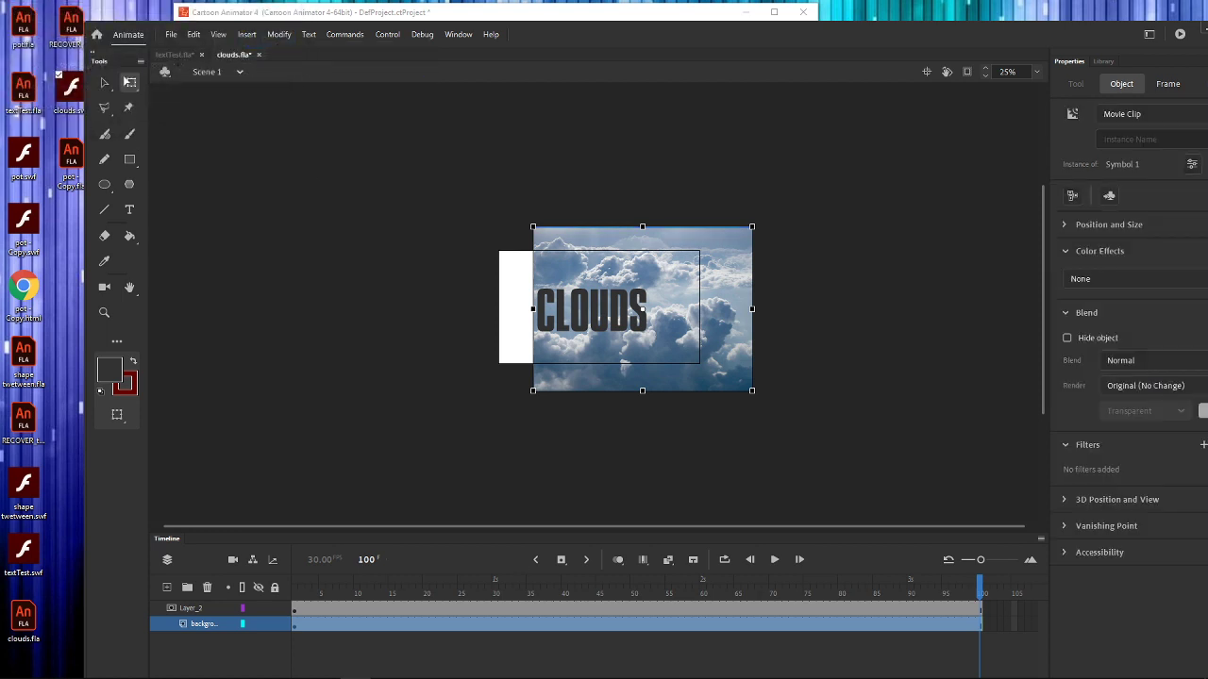
Step: Insert a keyframe at frame 100 of the background layer
click(981, 620)
click(982, 626)
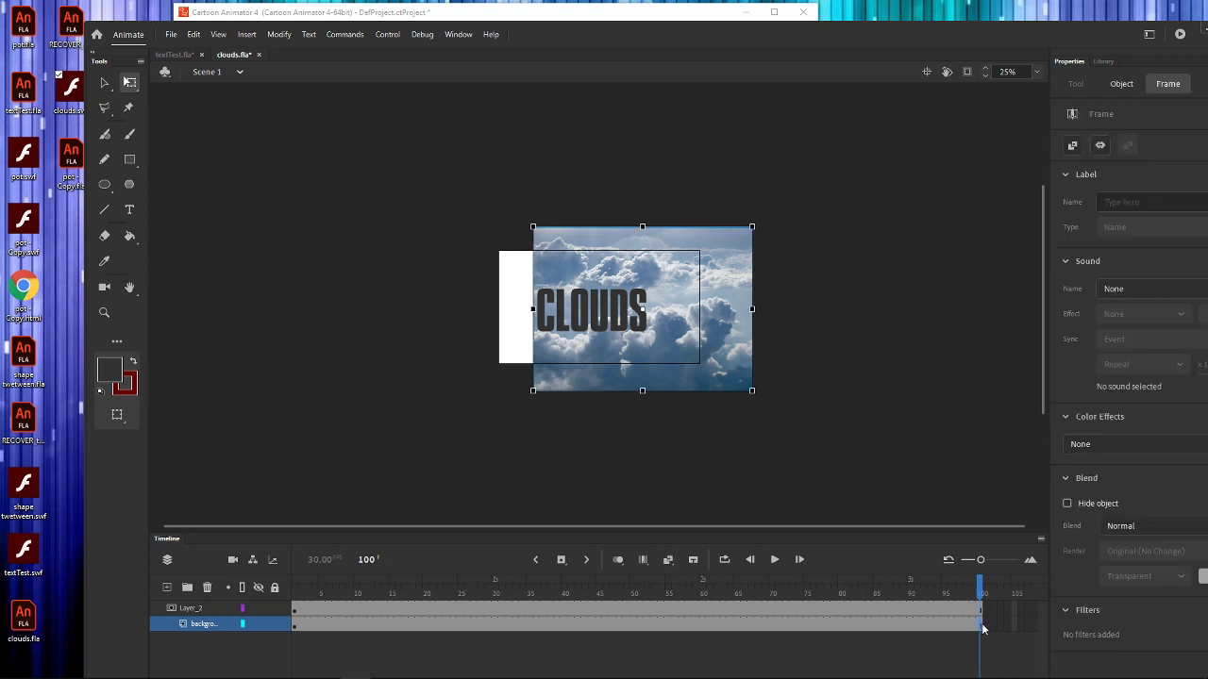
right_click(982, 628)
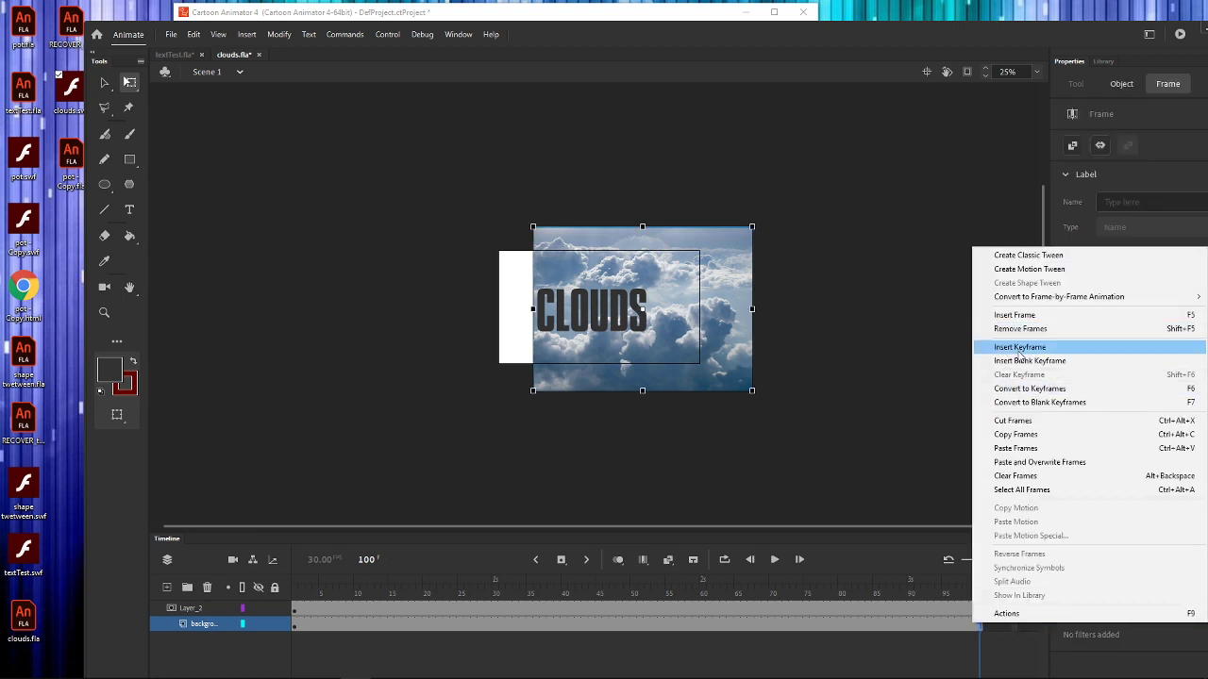
click(1019, 348)
Step: At frame 100, nudge the cloud photo left until its right edge sits just beyond the S of CLOUDS
click(726, 302)
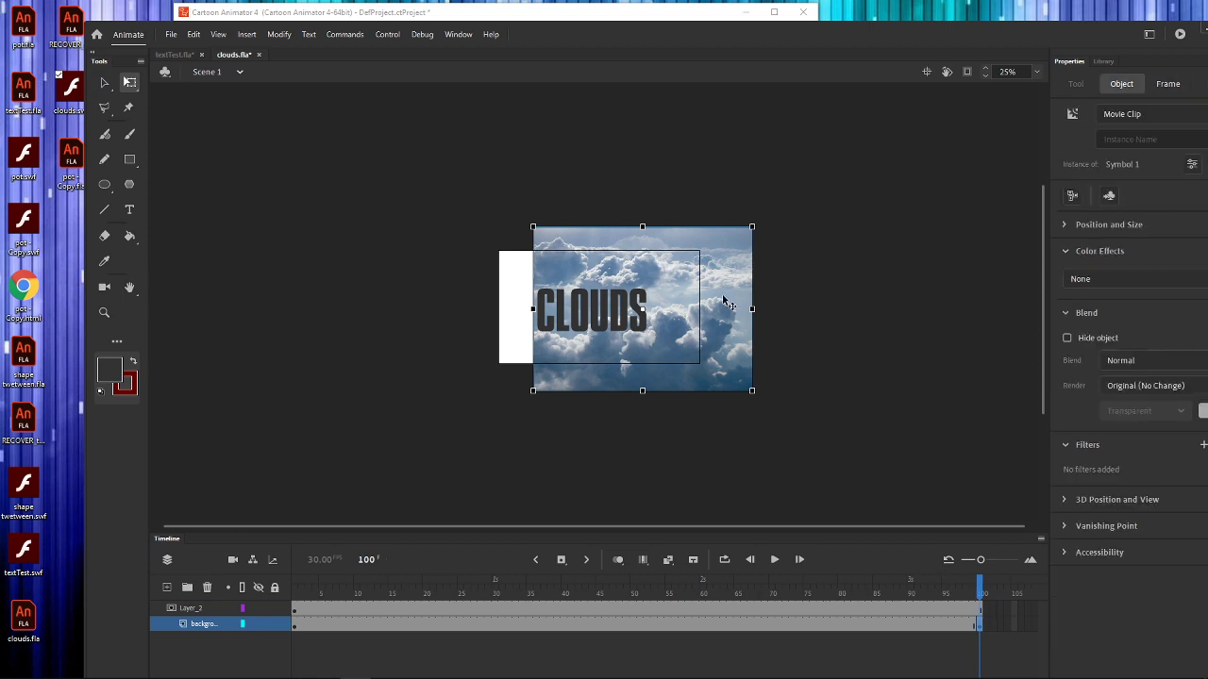
key(shift+Left)
key(shift+Left)
key(shift+Left)
key(shift+Left)
key(shift+Left)
key(shift+Left)
key(shift+Left)
key(shift+Left)
key(shift+Left)
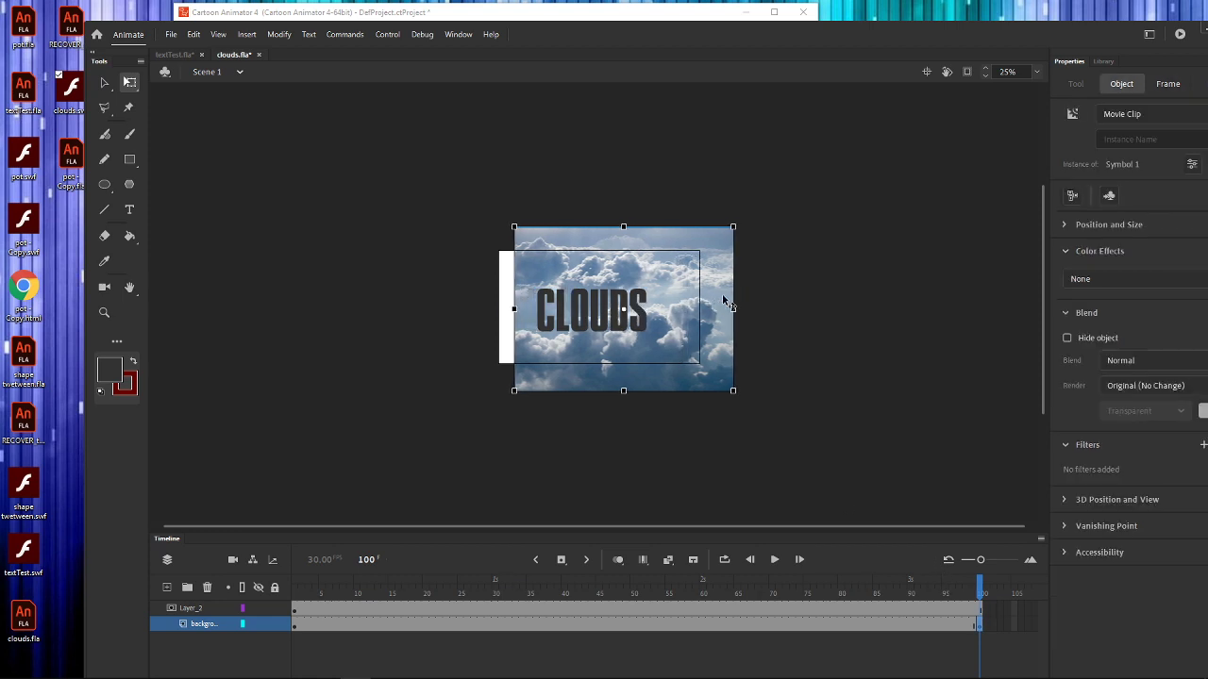
key(shift+Left)
key(shift+Left)
key(shift+Left)
key(shift+Left)
key(shift+Left)
key(shift+Left)
key(shift+Left)
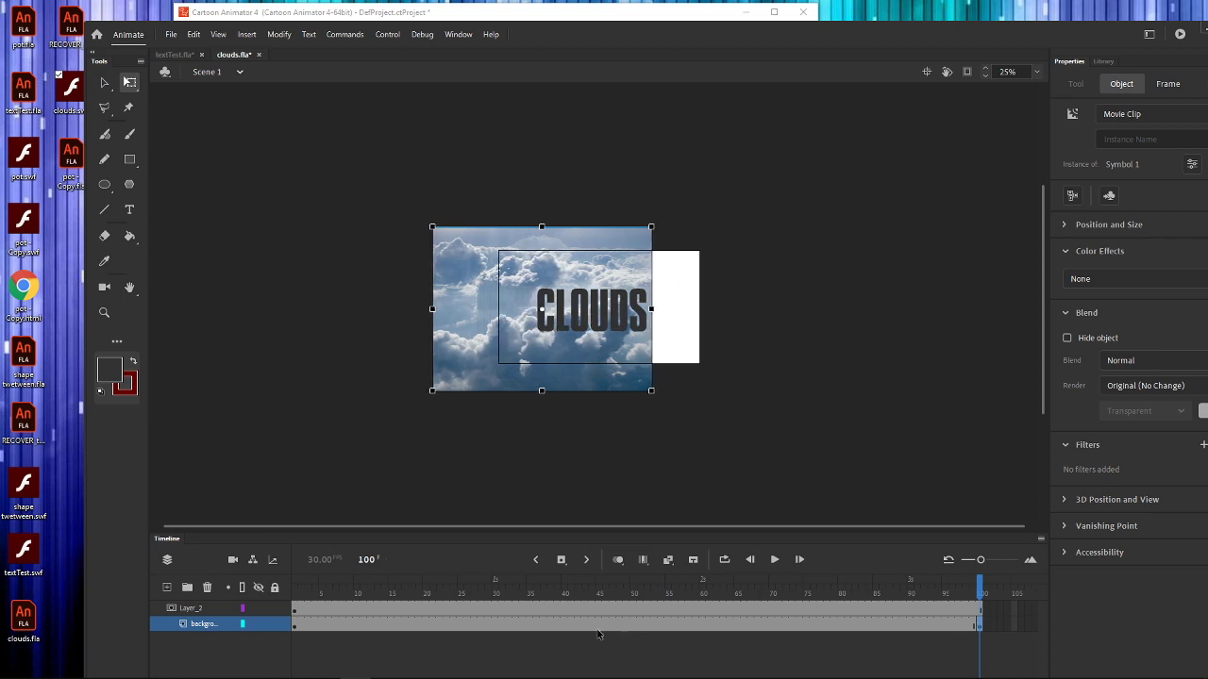
Step: Check the background layer's first and last keyframes and create a classic tween between them
click(298, 627)
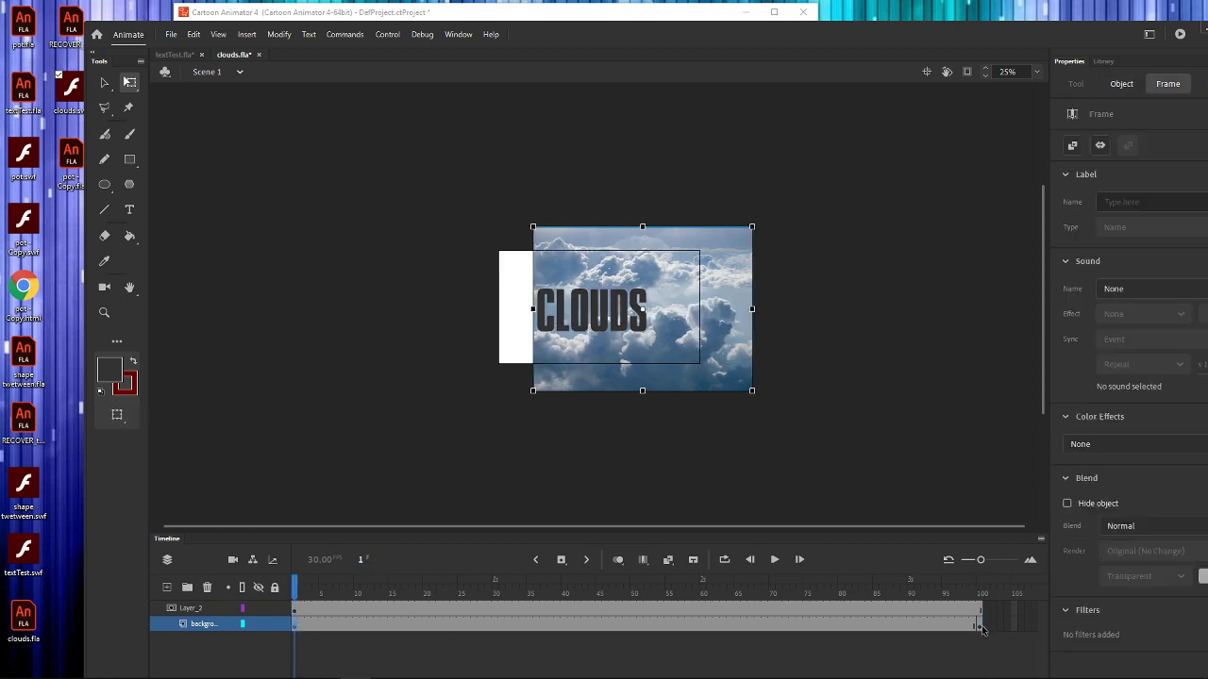
click(978, 625)
click(297, 626)
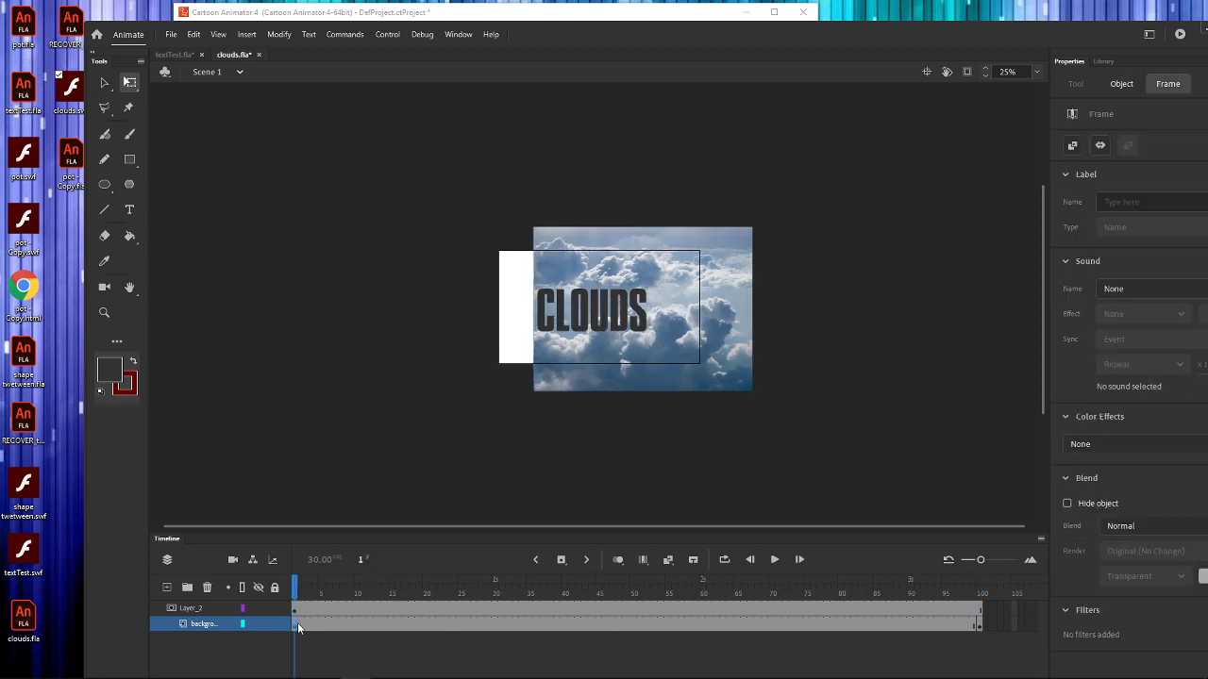
click(622, 661)
right_click(605, 626)
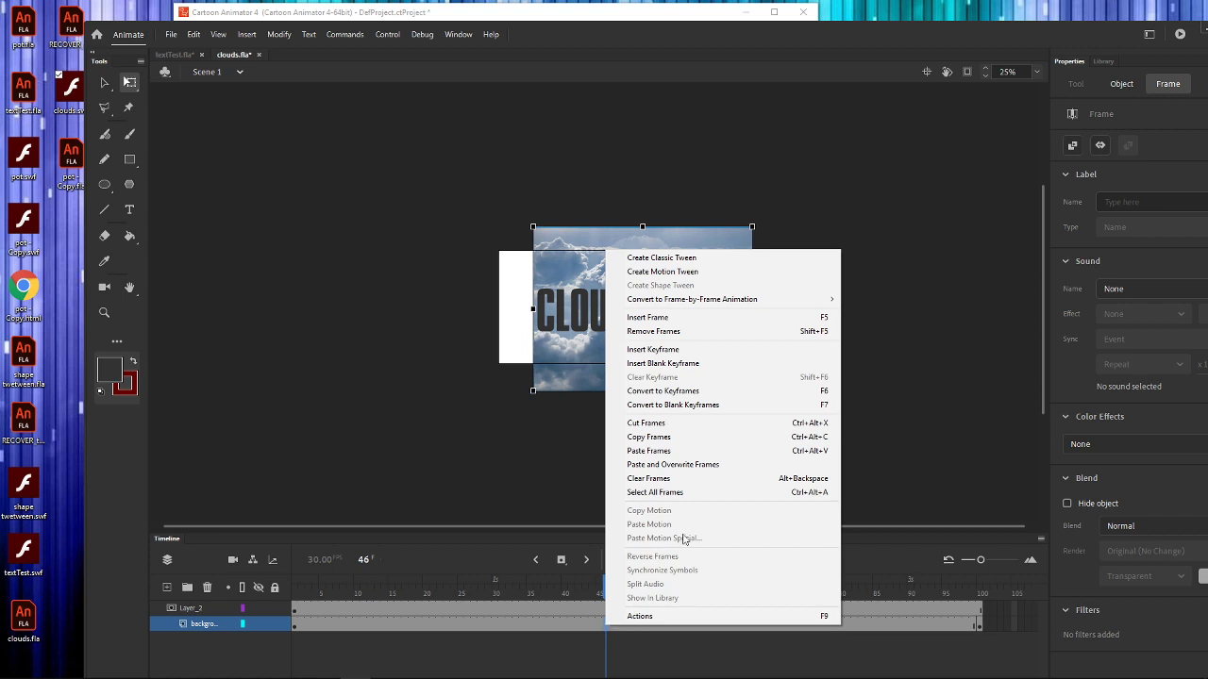
click(676, 265)
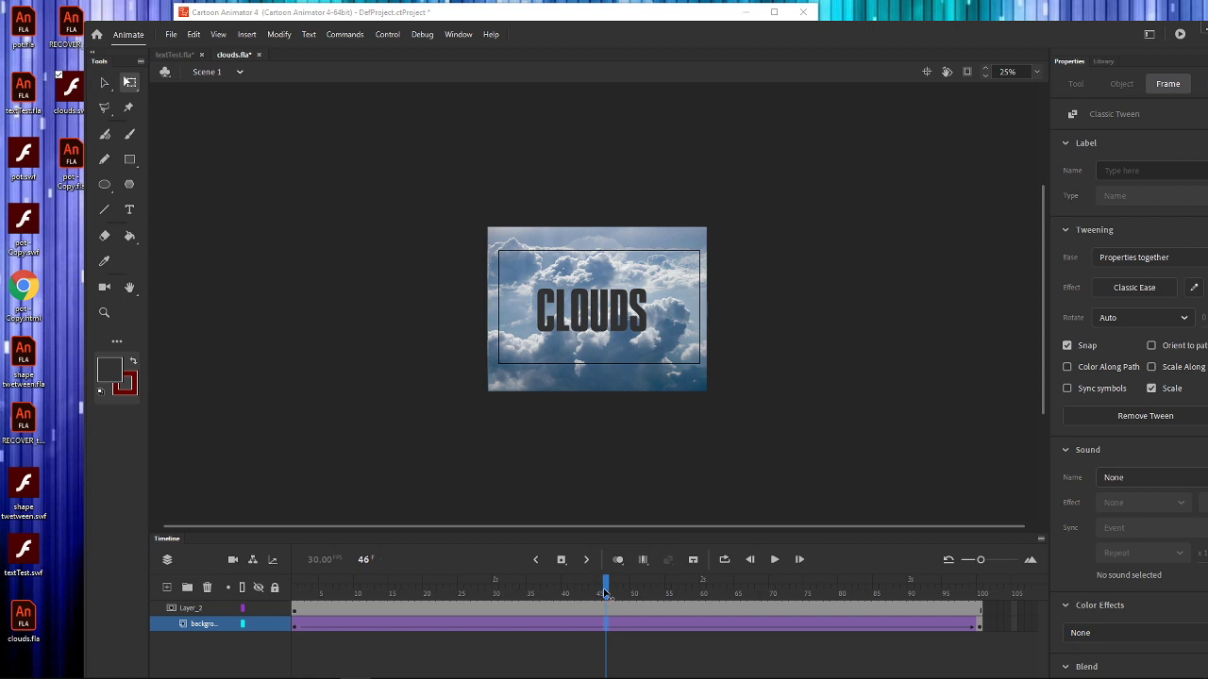
Step: Lock the background layer so the CLOUDS mask takes effect, and preview the tween from frame 1 and at 100% zoom
drag(606, 593, 209, 618)
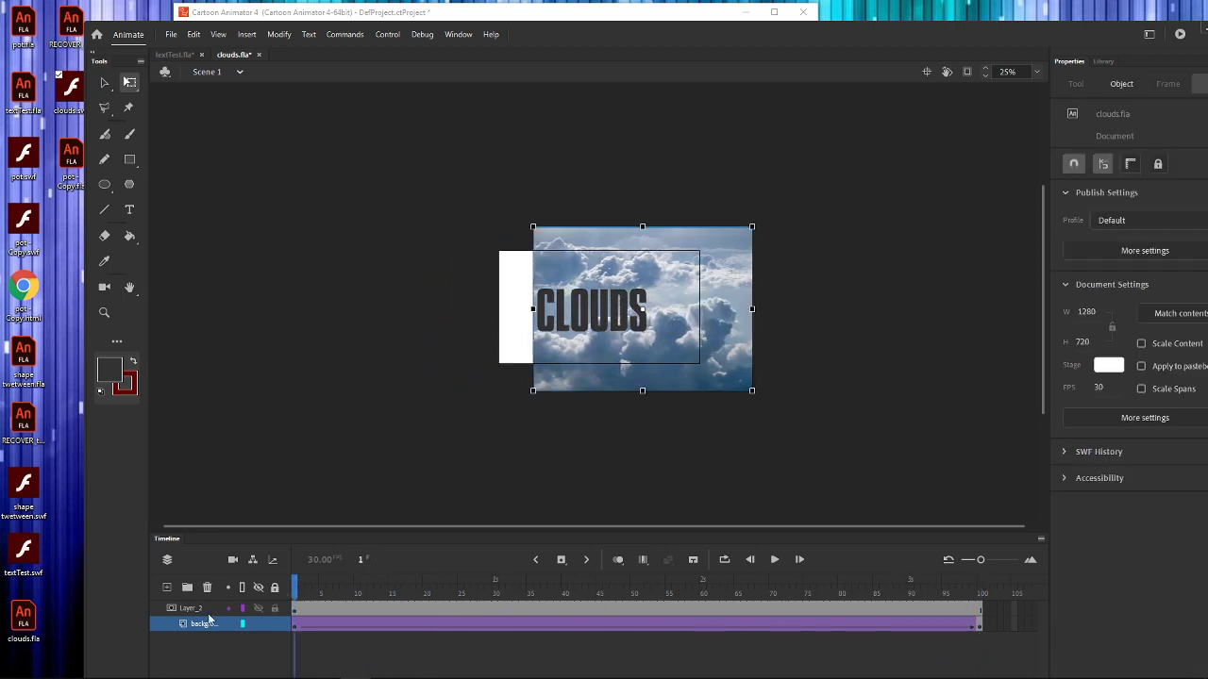
click(275, 624)
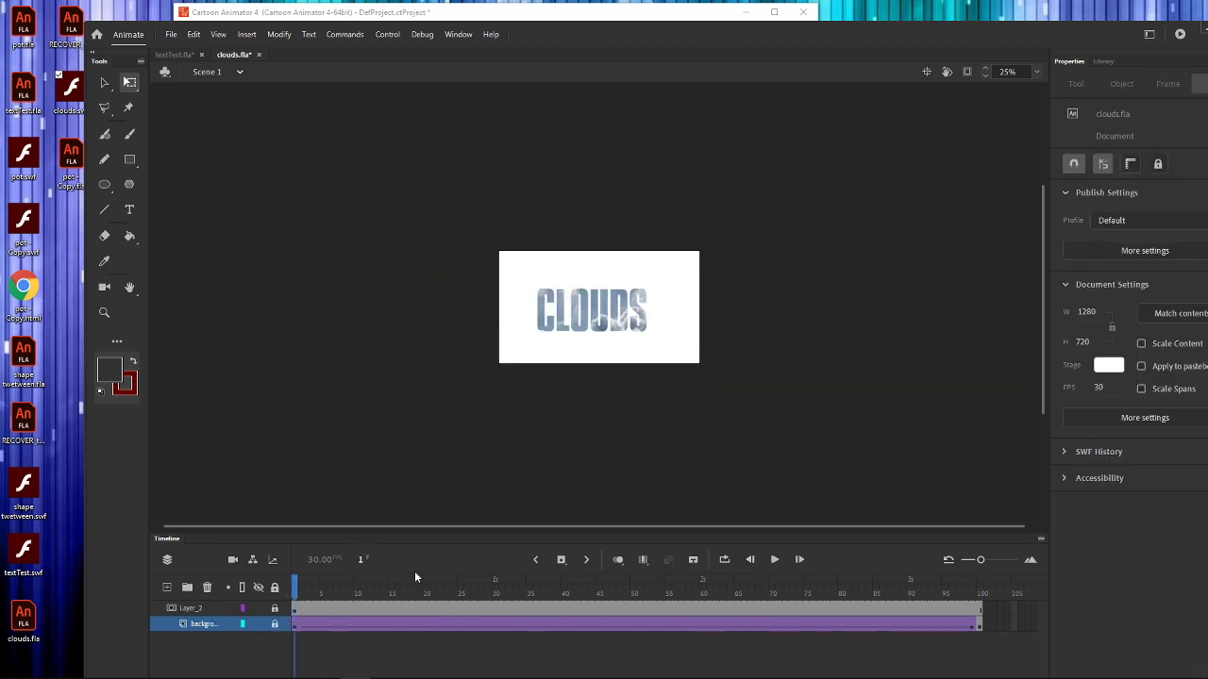
click(777, 560)
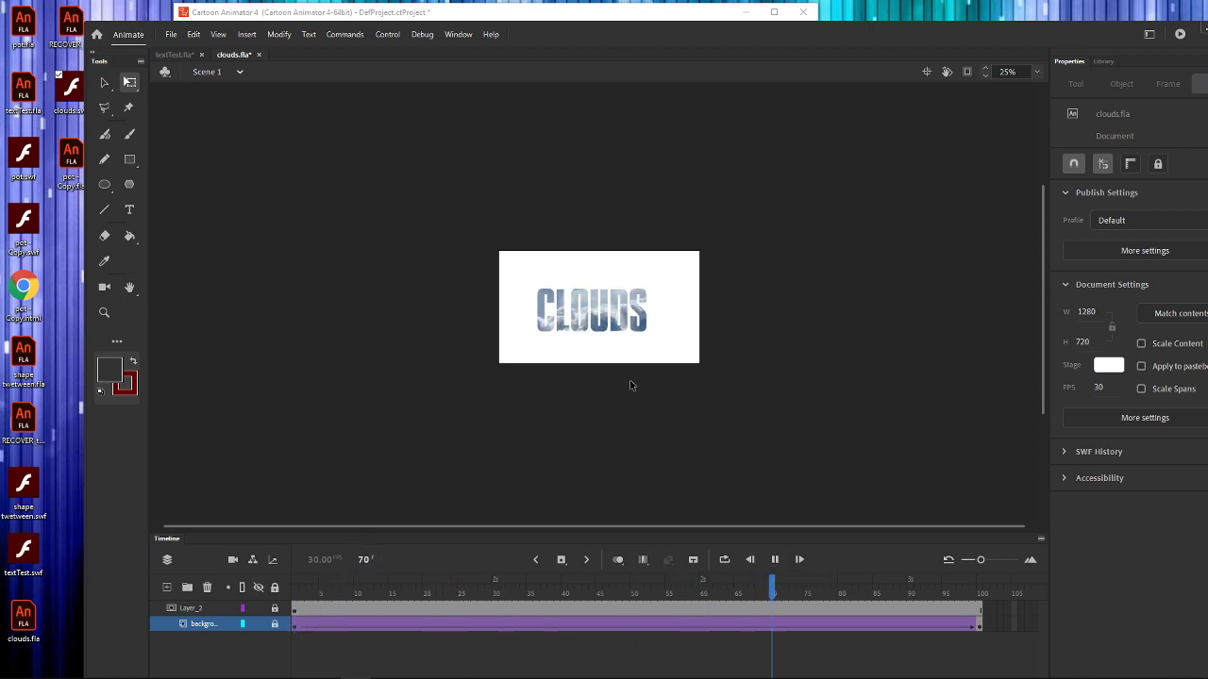
key(ctrl+1)
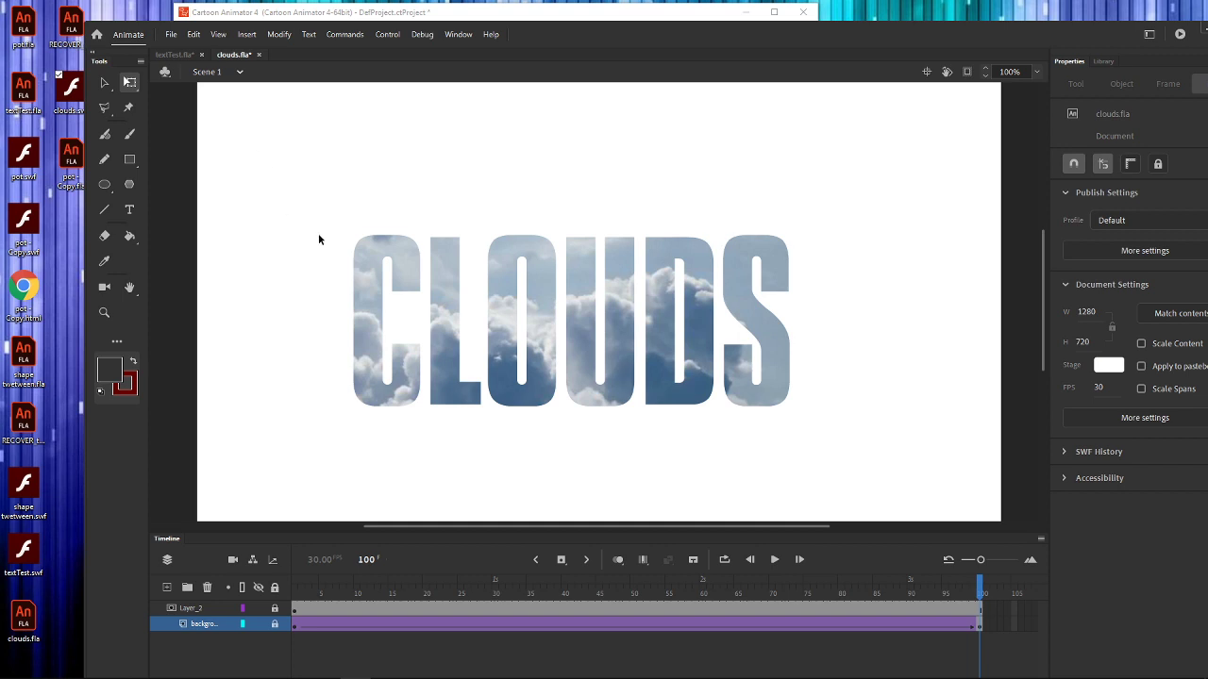
click(774, 560)
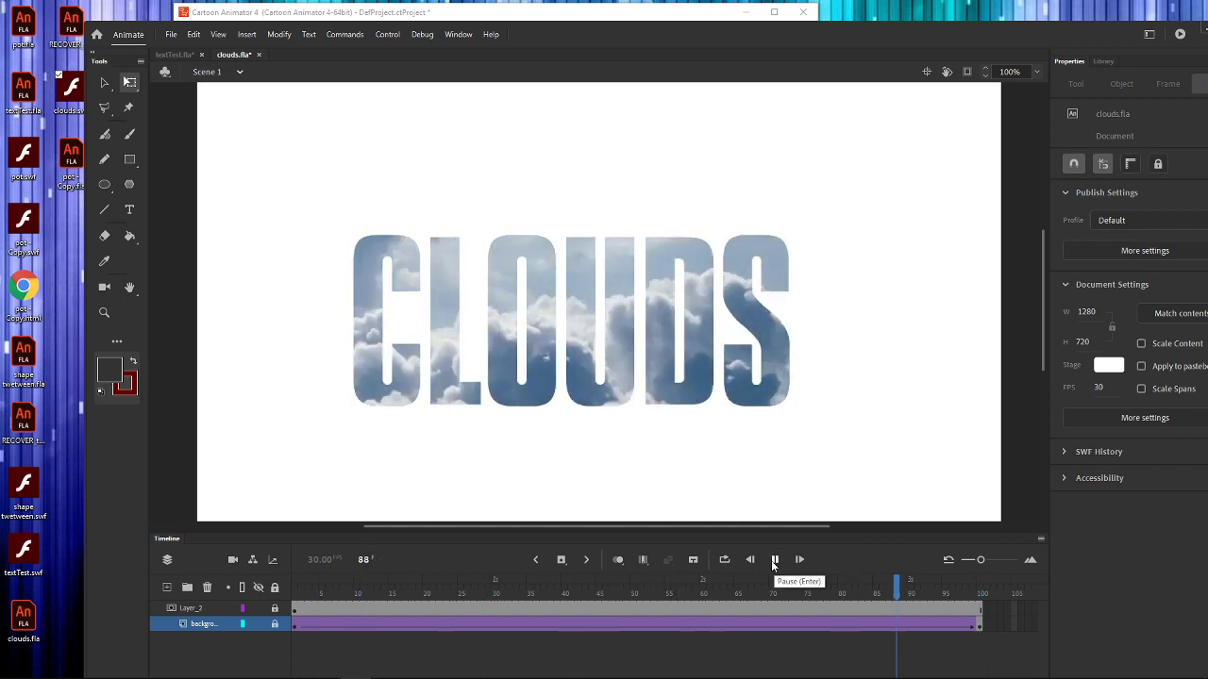
click(773, 560)
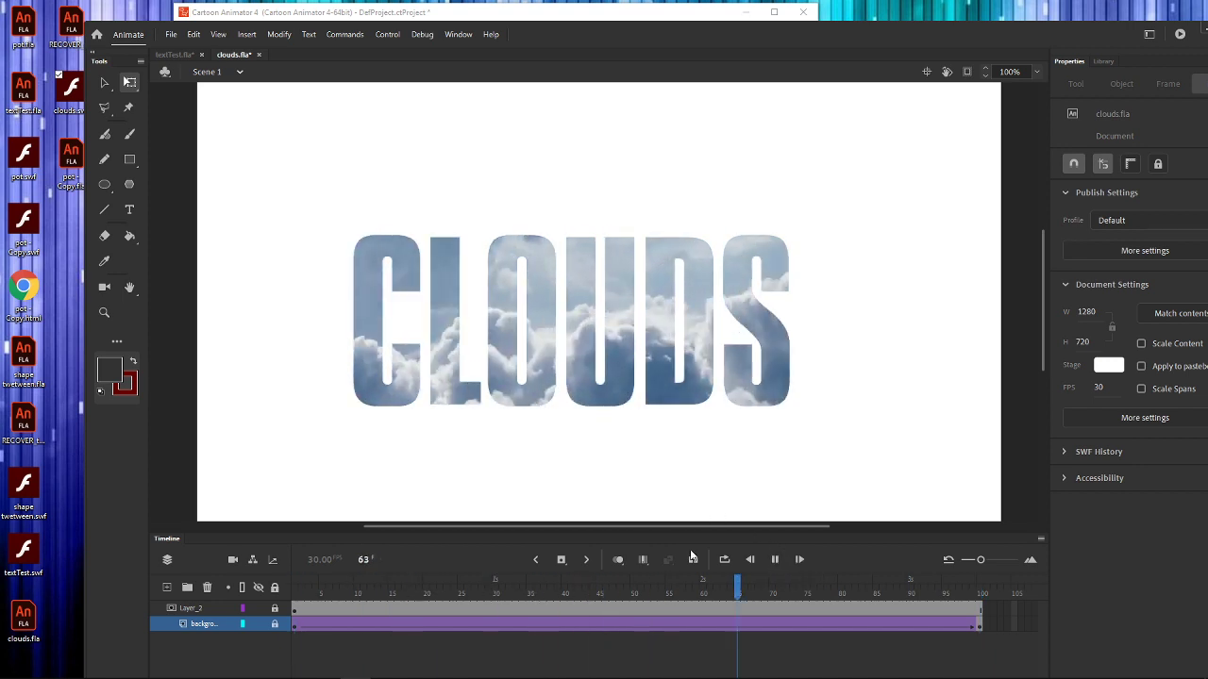
key(Return)
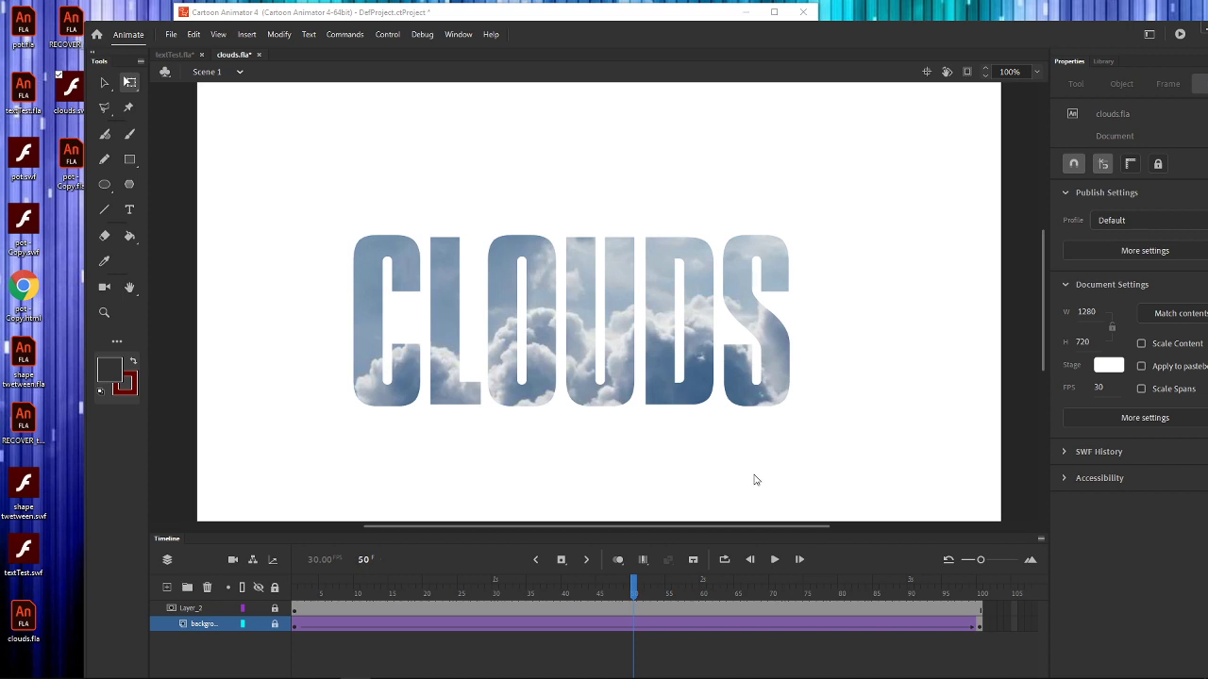
Step: Test the movie to generate clouds.swf, and check the exported file in Adobe Flash Player
key(ctrl+Return)
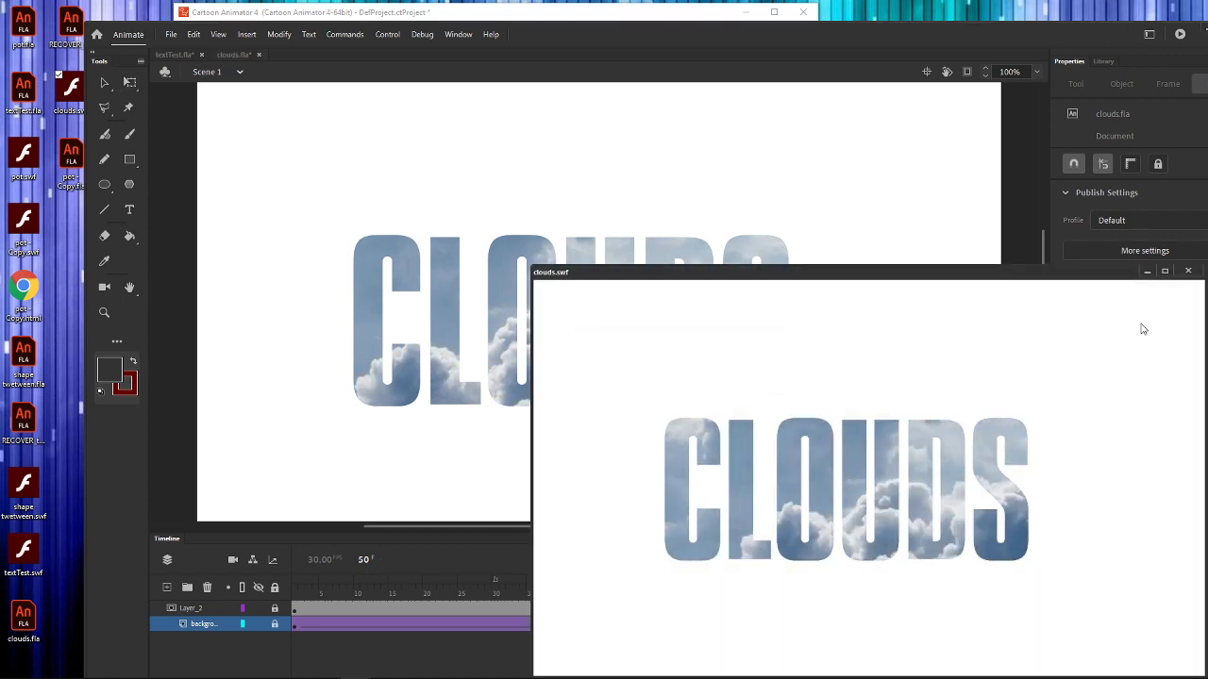
drag(1106, 275, 812, 151)
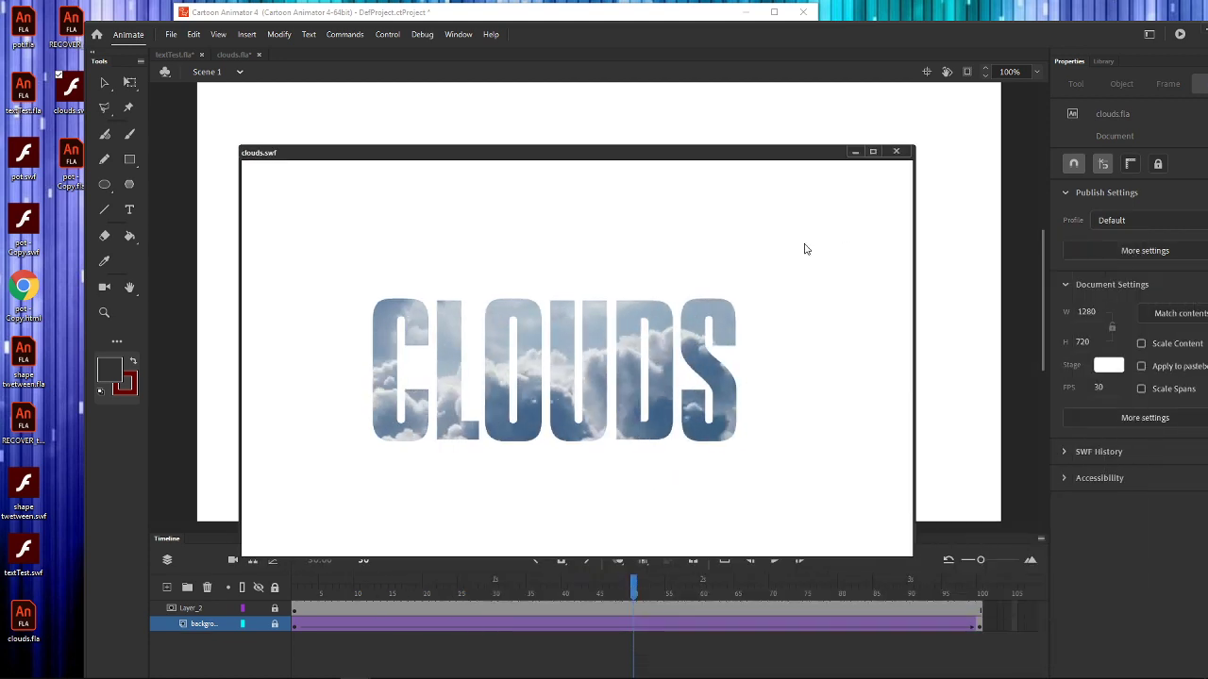
click(895, 151)
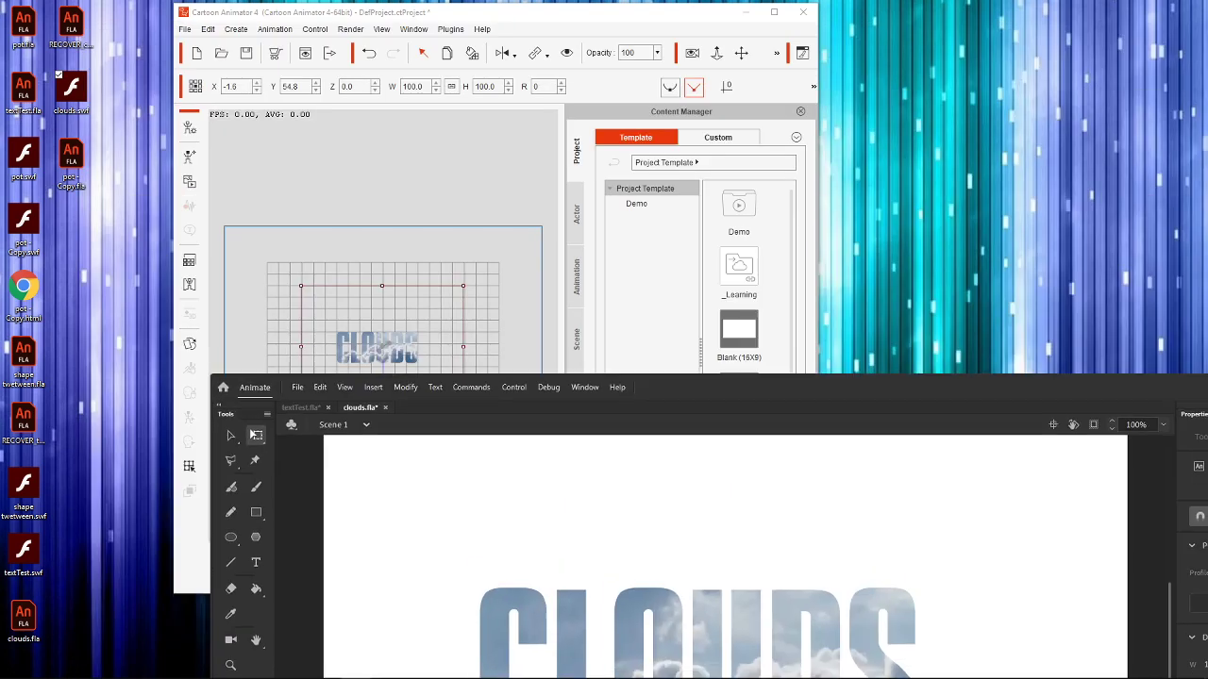
drag(849, 387, 887, 557)
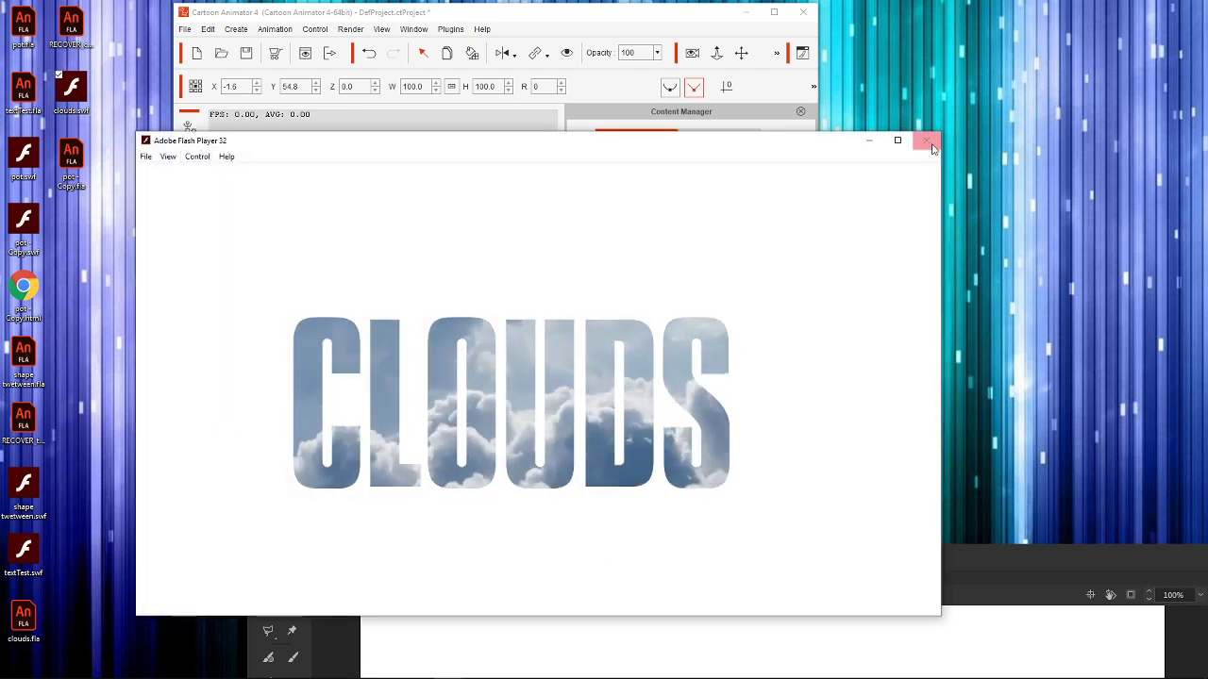
click(929, 142)
Step: Switch to Cartoon Animator and replace the old CLOUDS clip on the stage with the newly exported clouds.swf
click(403, 354)
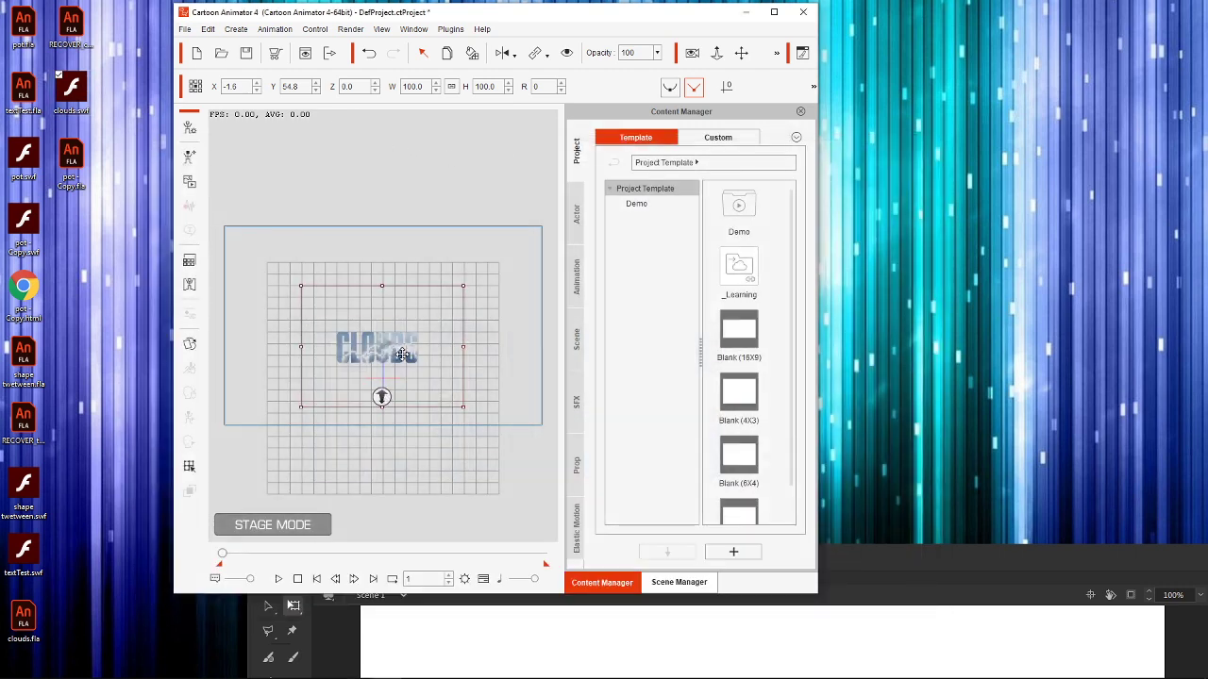
key(Delete)
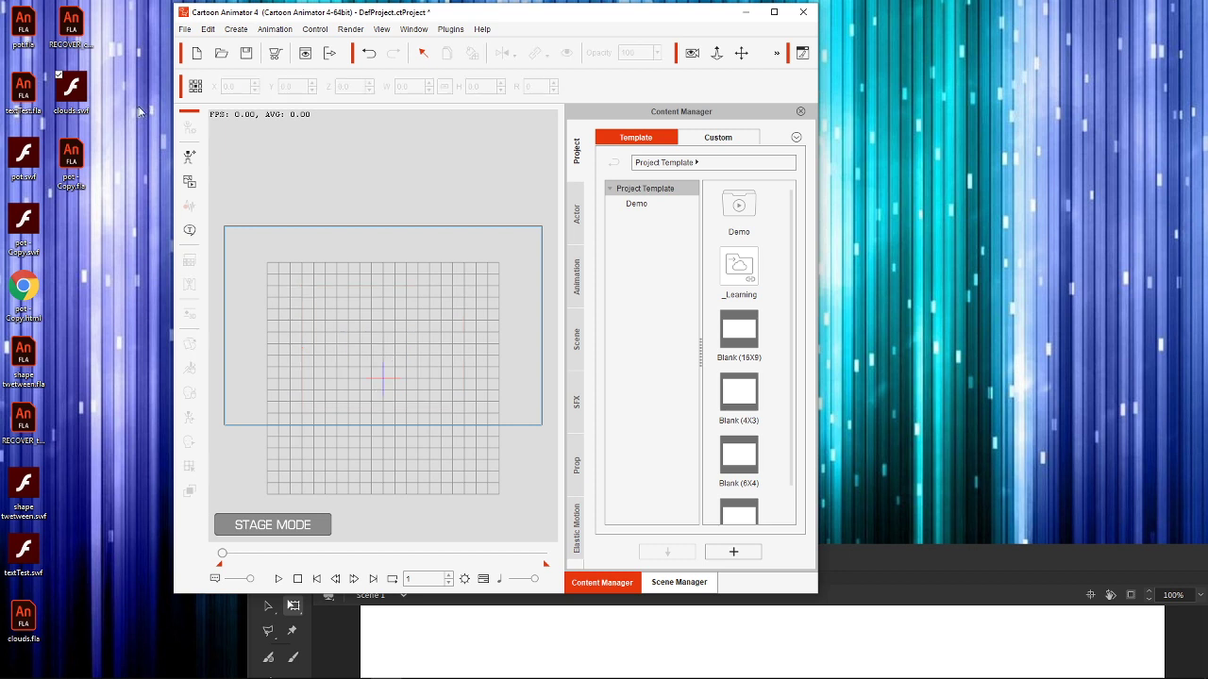
drag(71, 89, 377, 362)
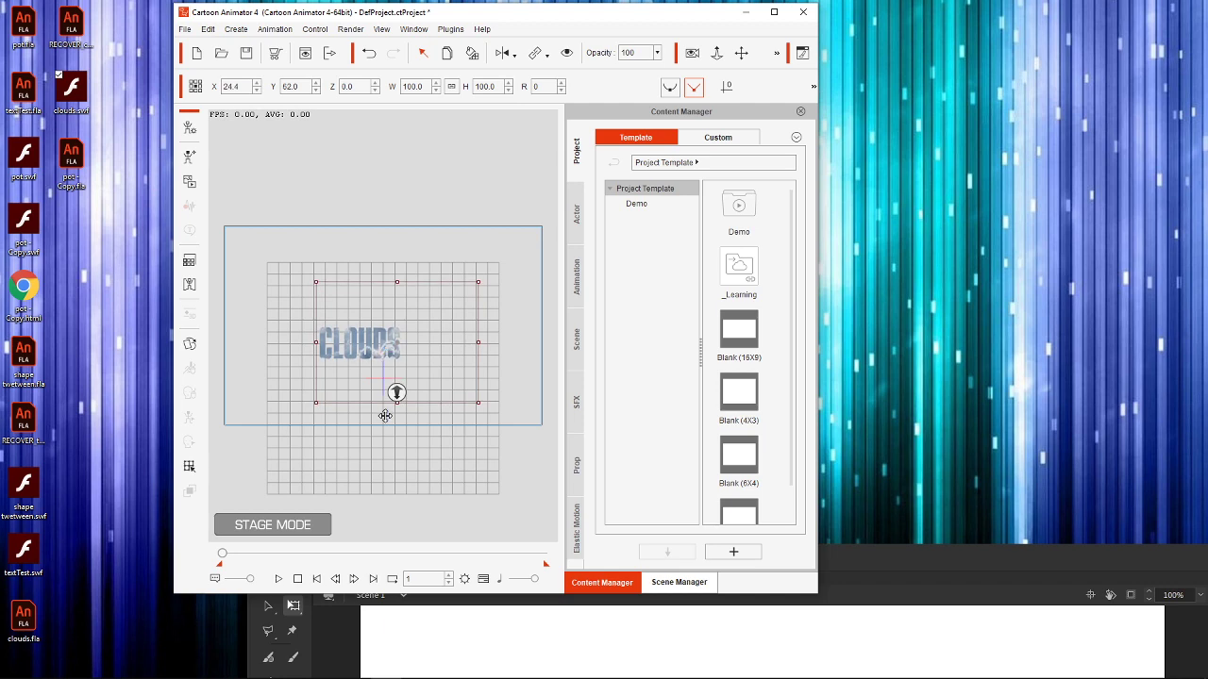
Step: Play the imported CLOUDS clip in Cartoon Animator, viewing it in a maximized window, and return to the clouds.fla document in Animate
click(286, 578)
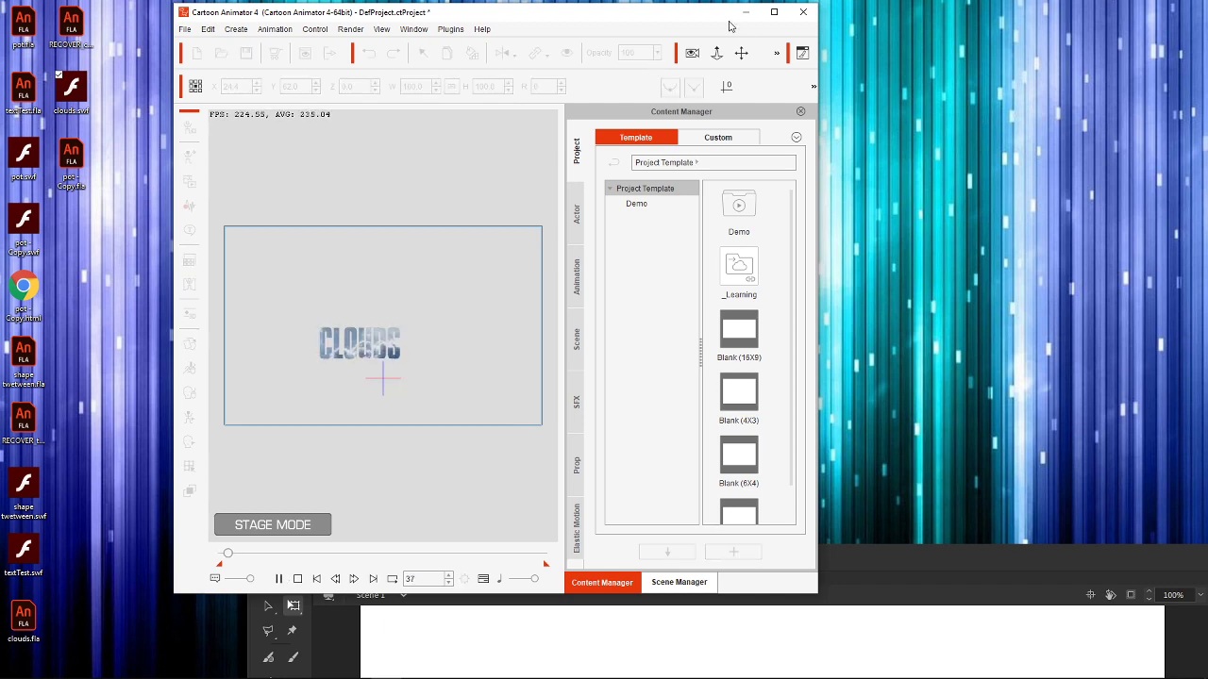
click(773, 13)
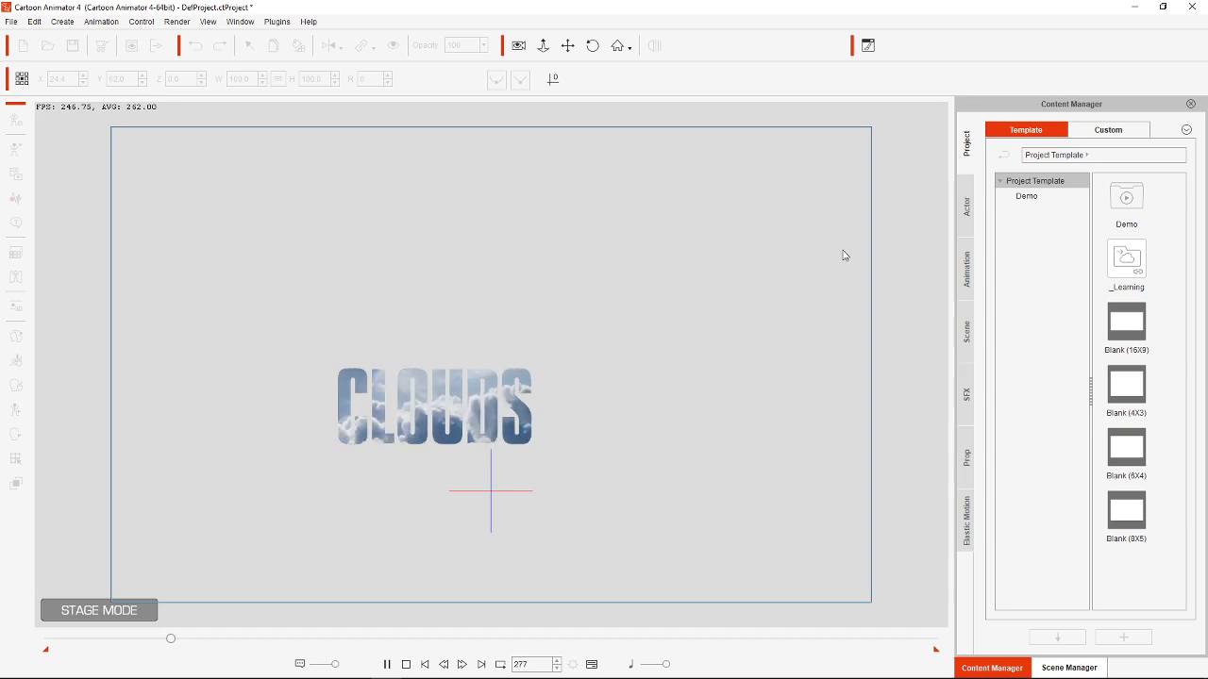
click(1163, 7)
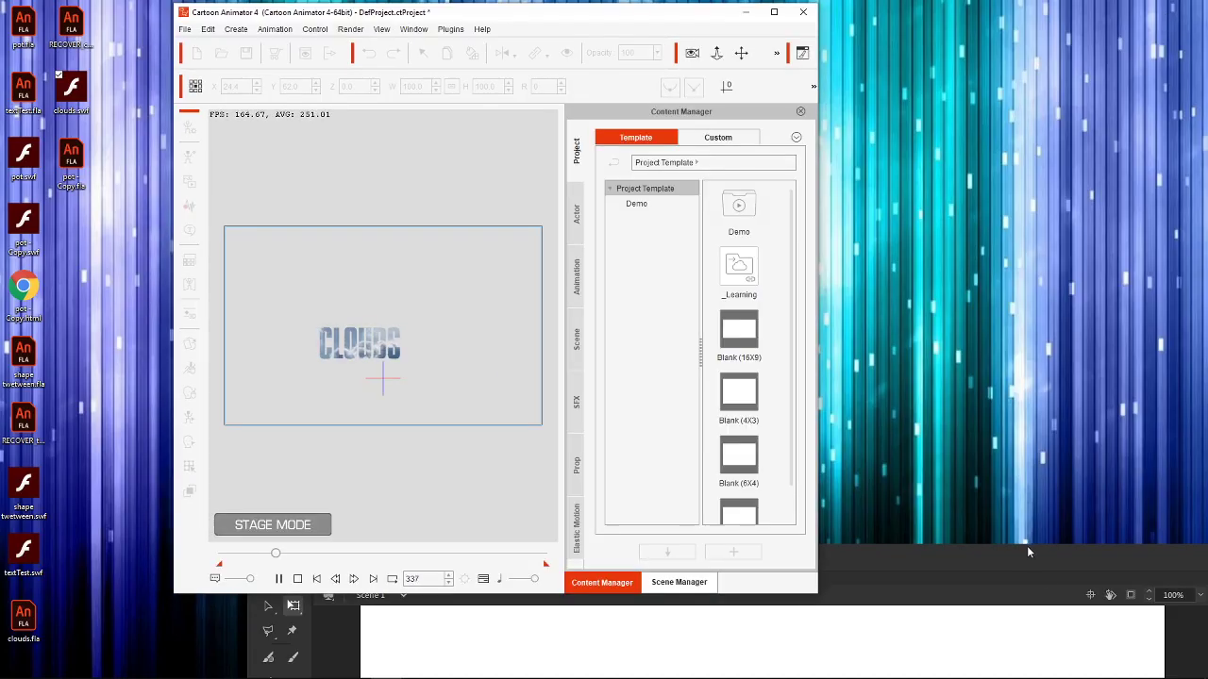
drag(1026, 545, 836, 9)
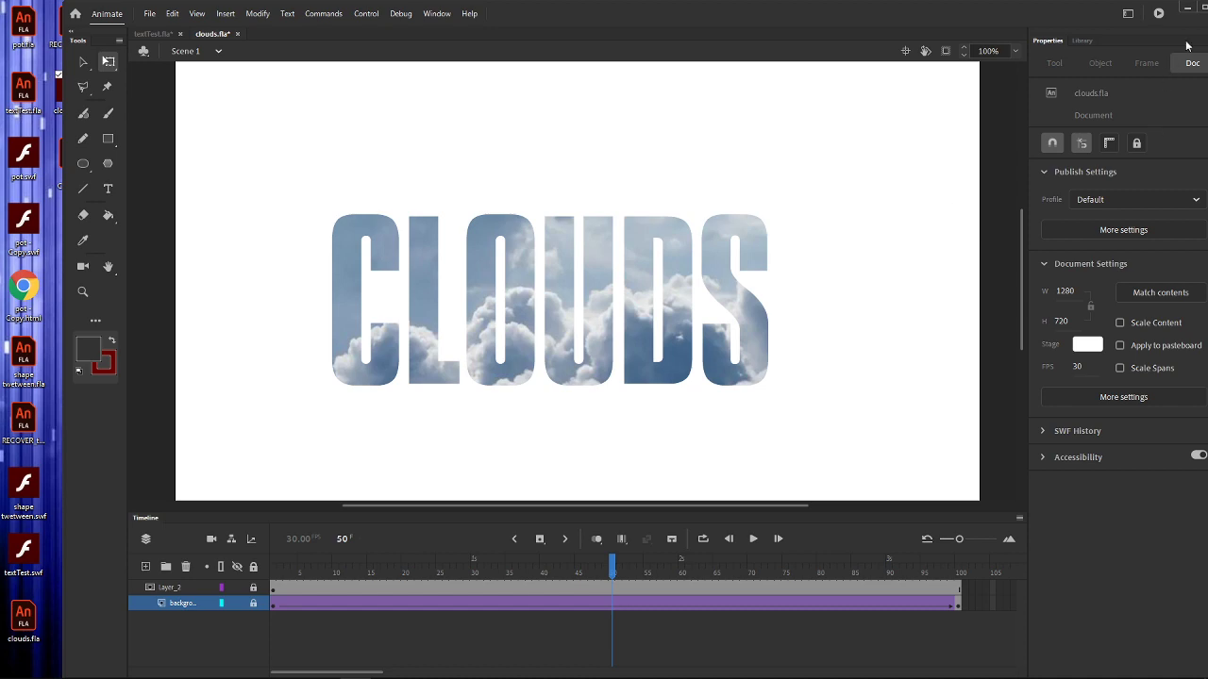
Step: Move the Animate window out of the way, switch to Cartoon Animator and stop the project's playback
drag(1109, 7, 1055, 531)
click(494, 369)
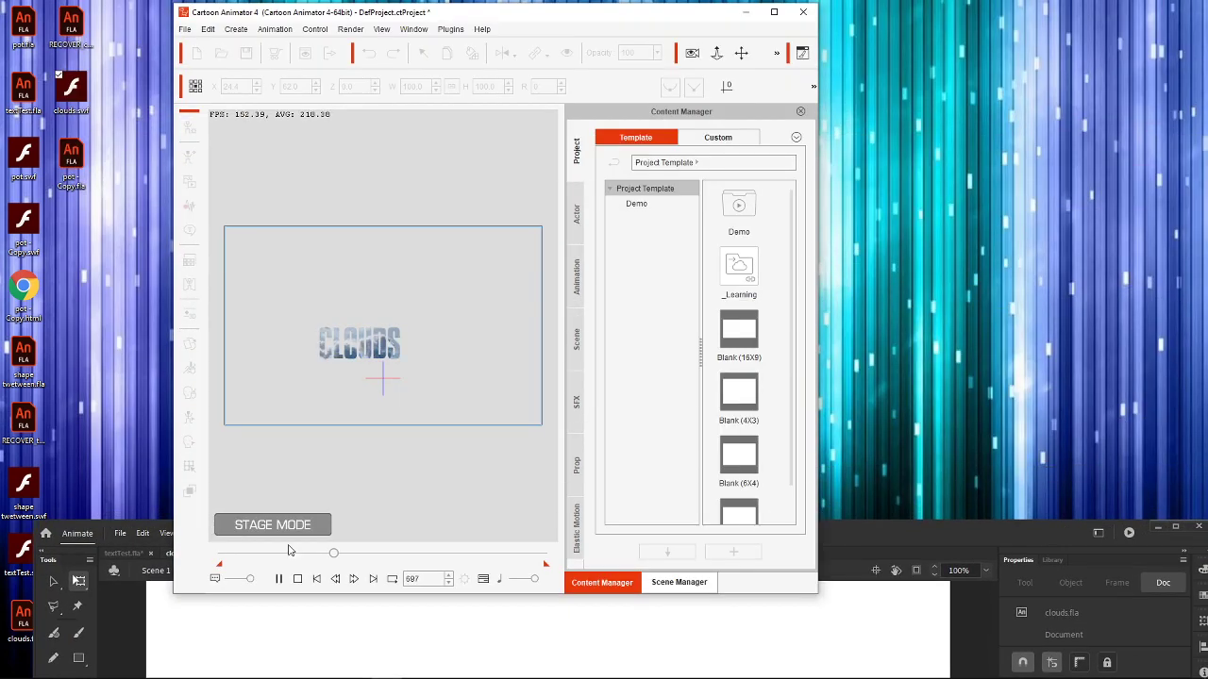
click(316, 580)
click(299, 579)
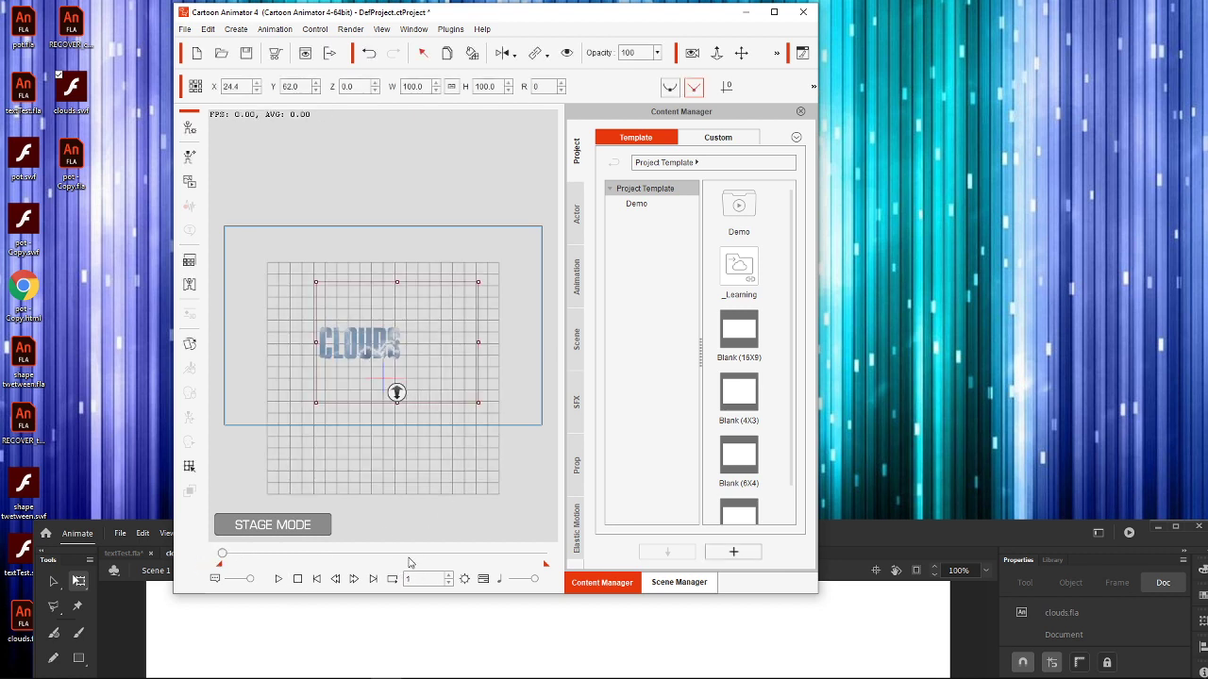
Step: At frame 988, enlarge the CLOUDS text to about 240% and move it to about X 156, Y 63
drag(408, 556, 381, 555)
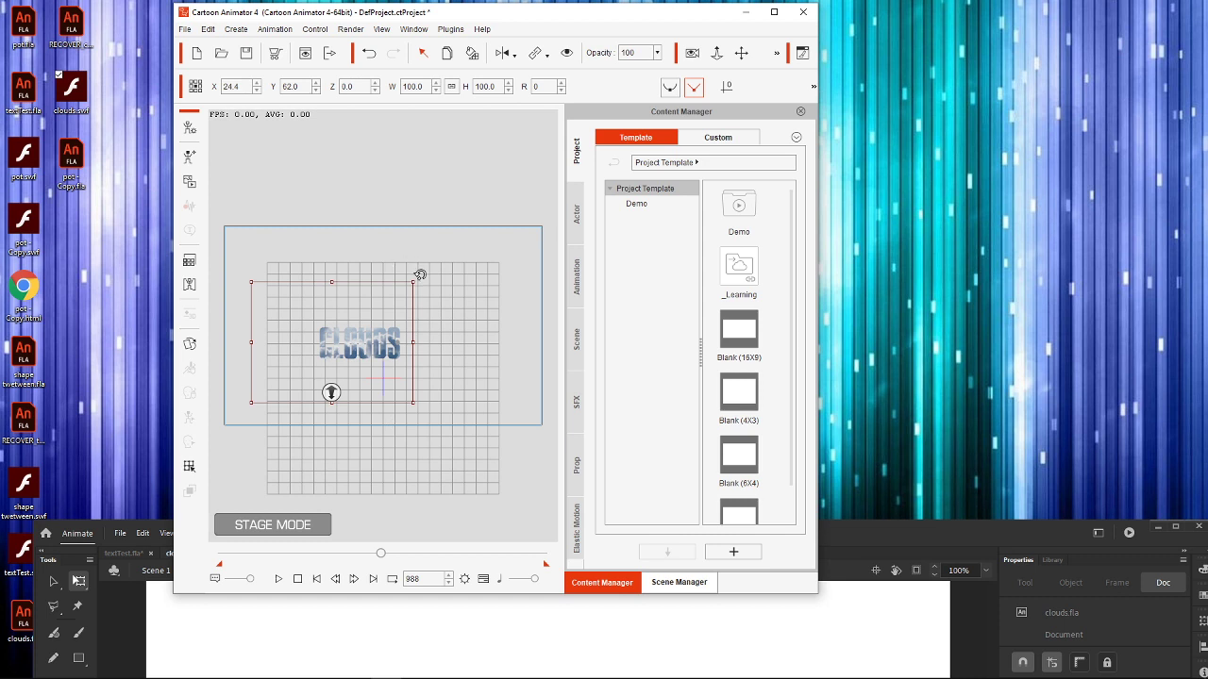
drag(412, 281, 434, 198)
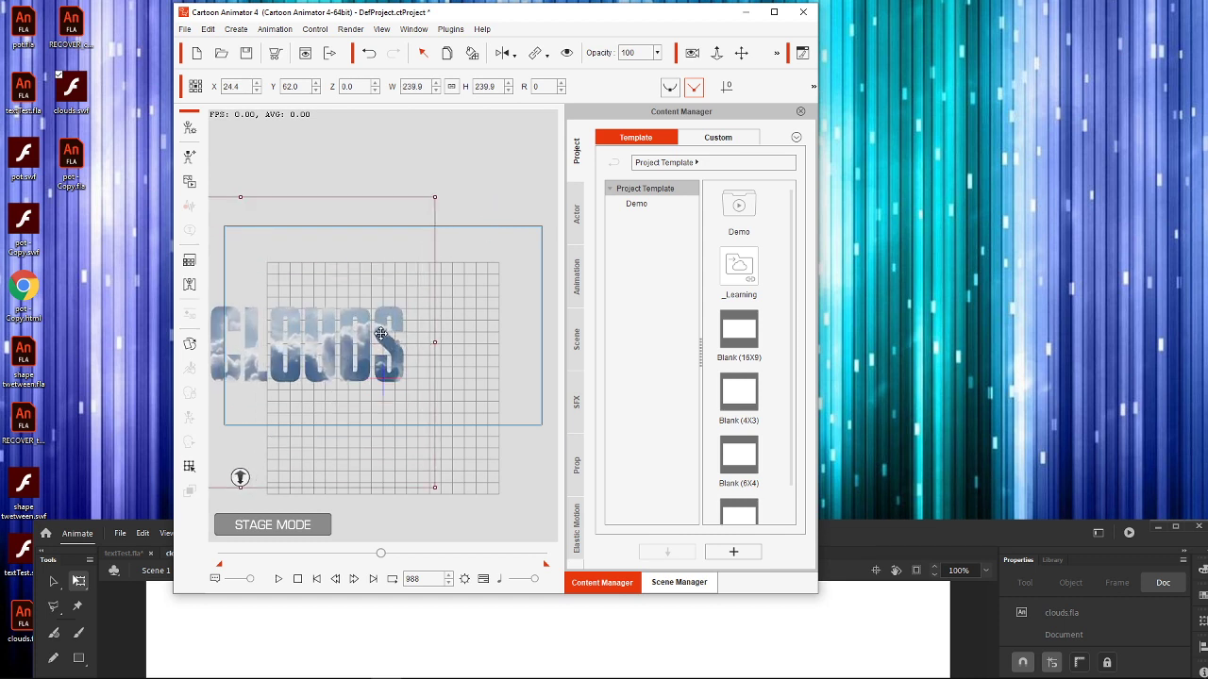
drag(380, 334, 457, 333)
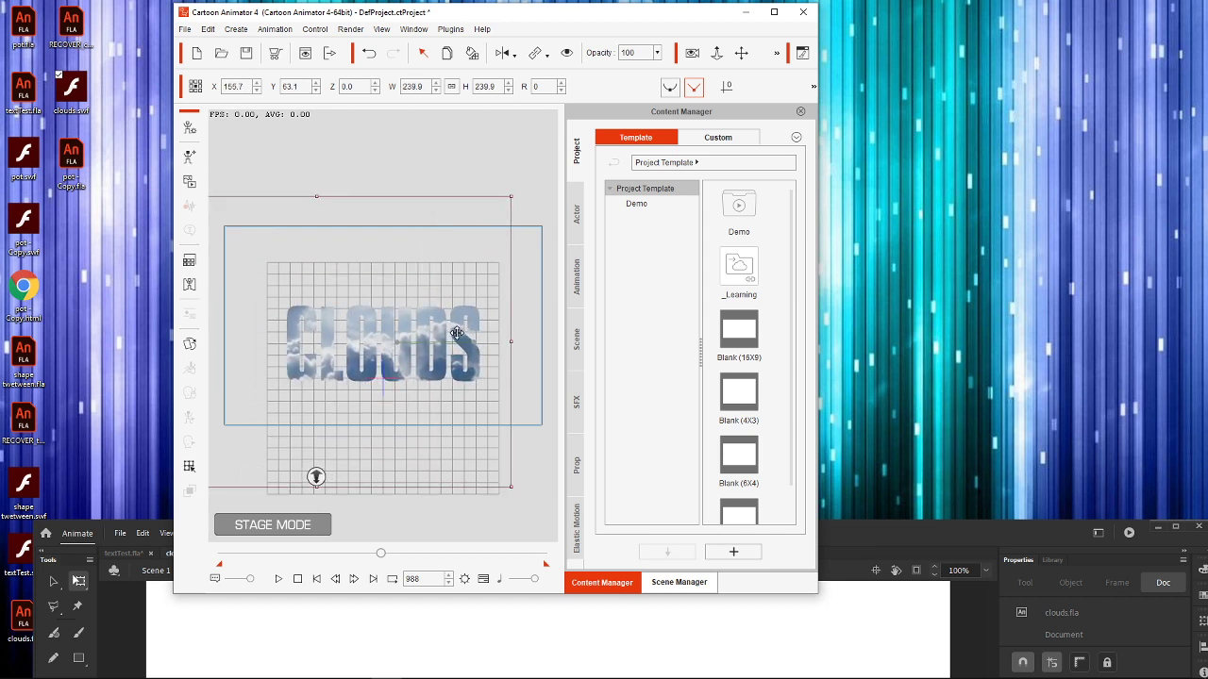
Step: Return to the first frame, maximize the Cartoon Animator window and play the animation
click(316, 578)
click(774, 12)
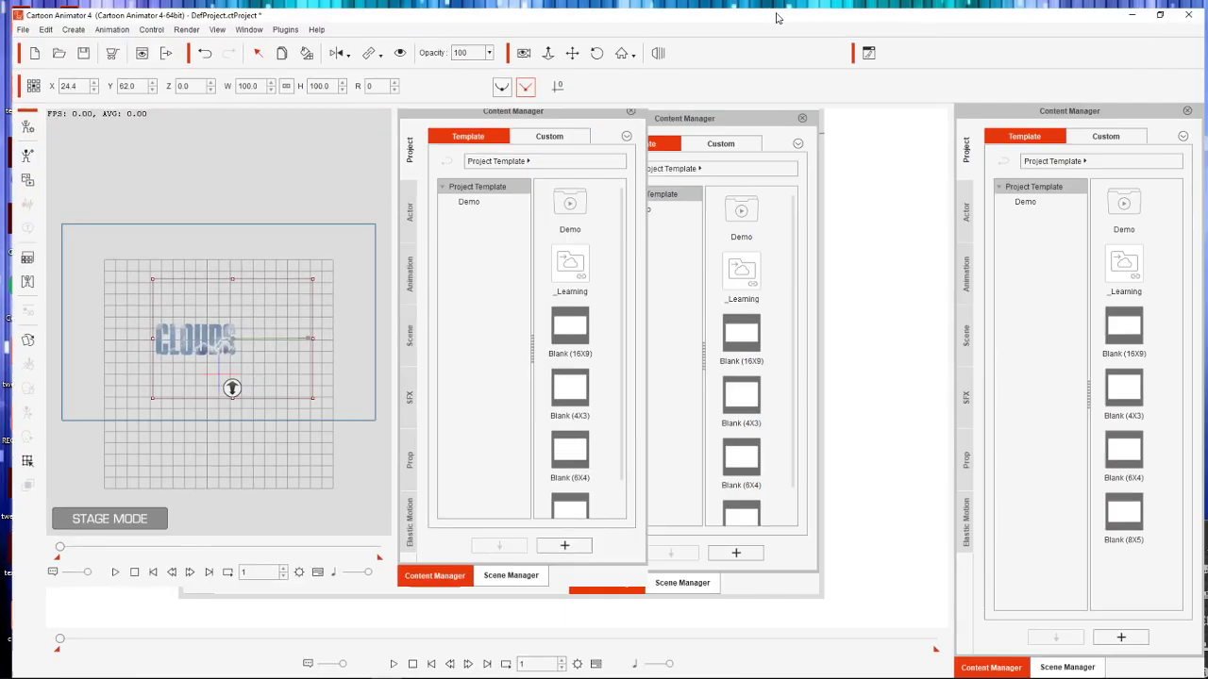
click(388, 666)
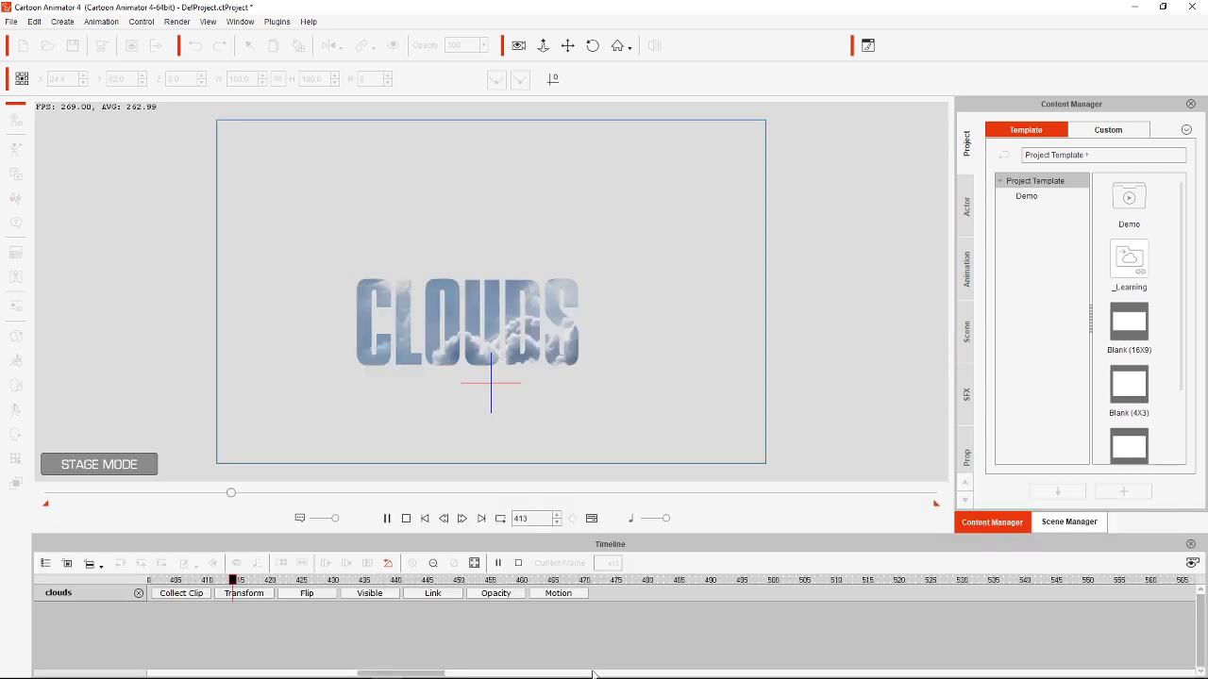
Step: Show the Motion and Transform tracks of the clouds object in the timeline
click(592, 664)
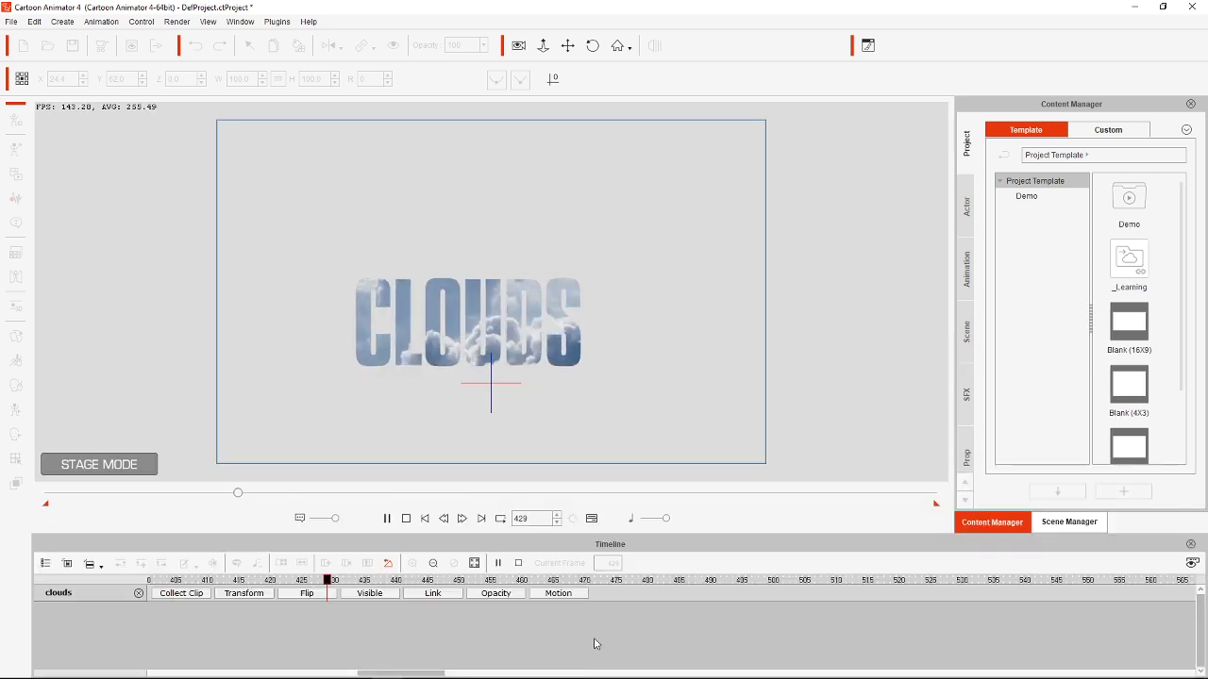
click(558, 594)
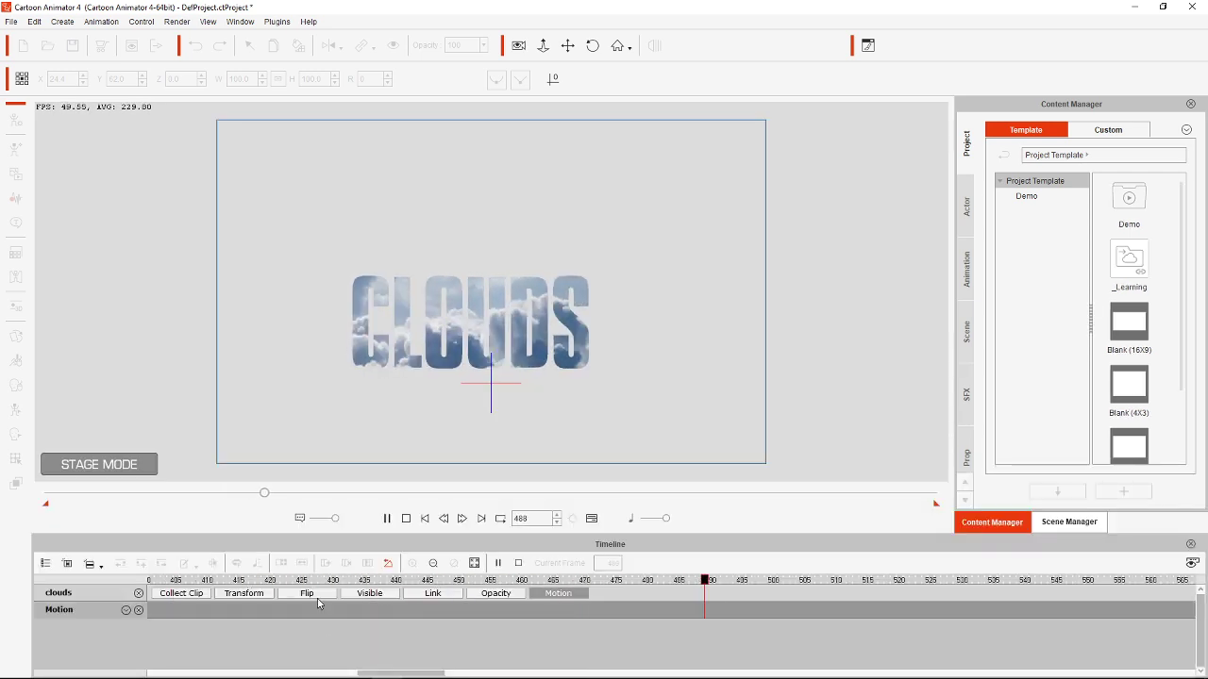
click(434, 565)
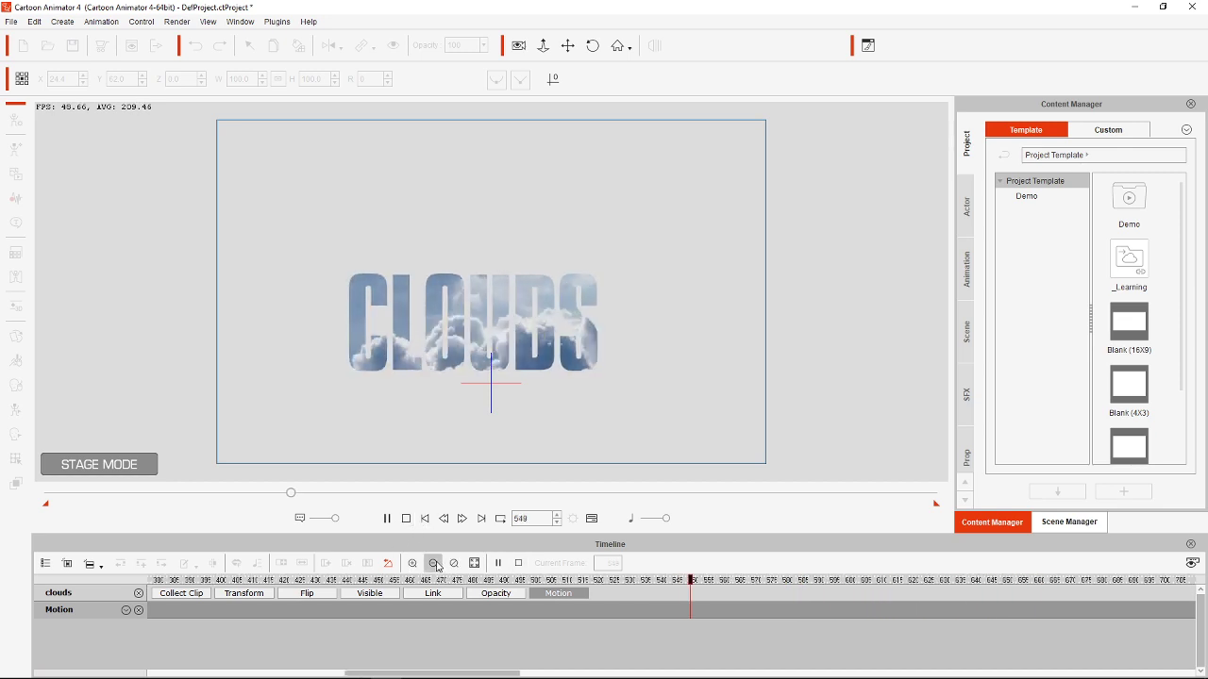
click(435, 564)
click(434, 564)
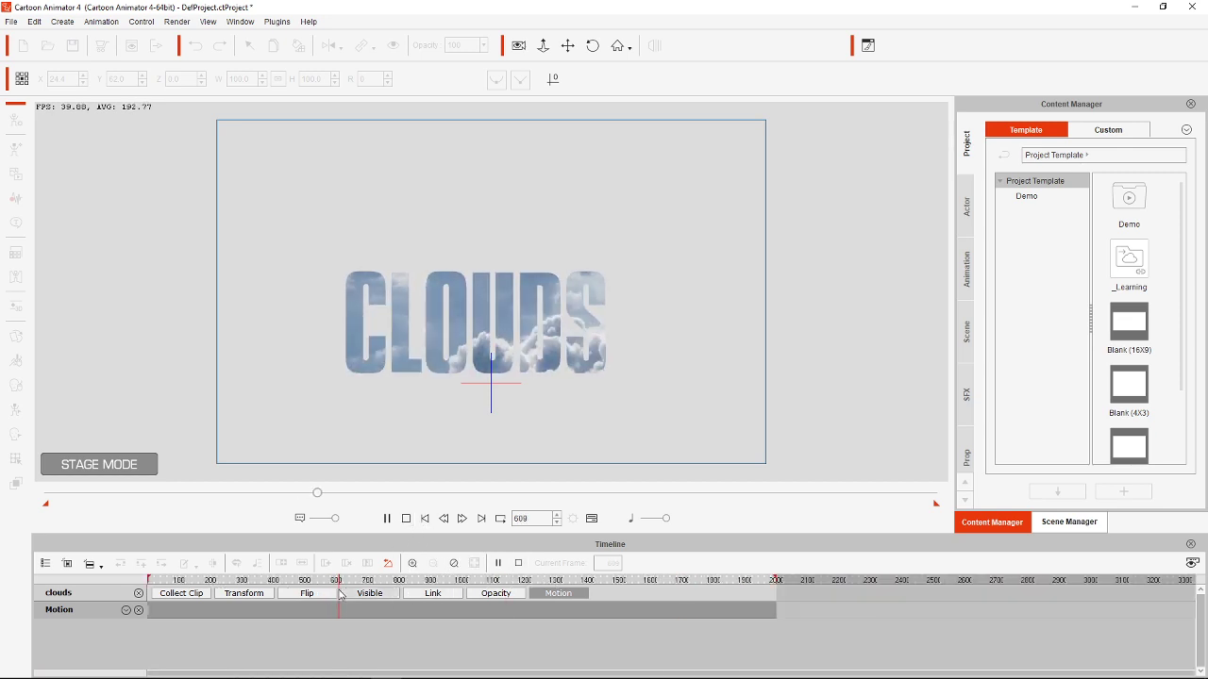
click(243, 594)
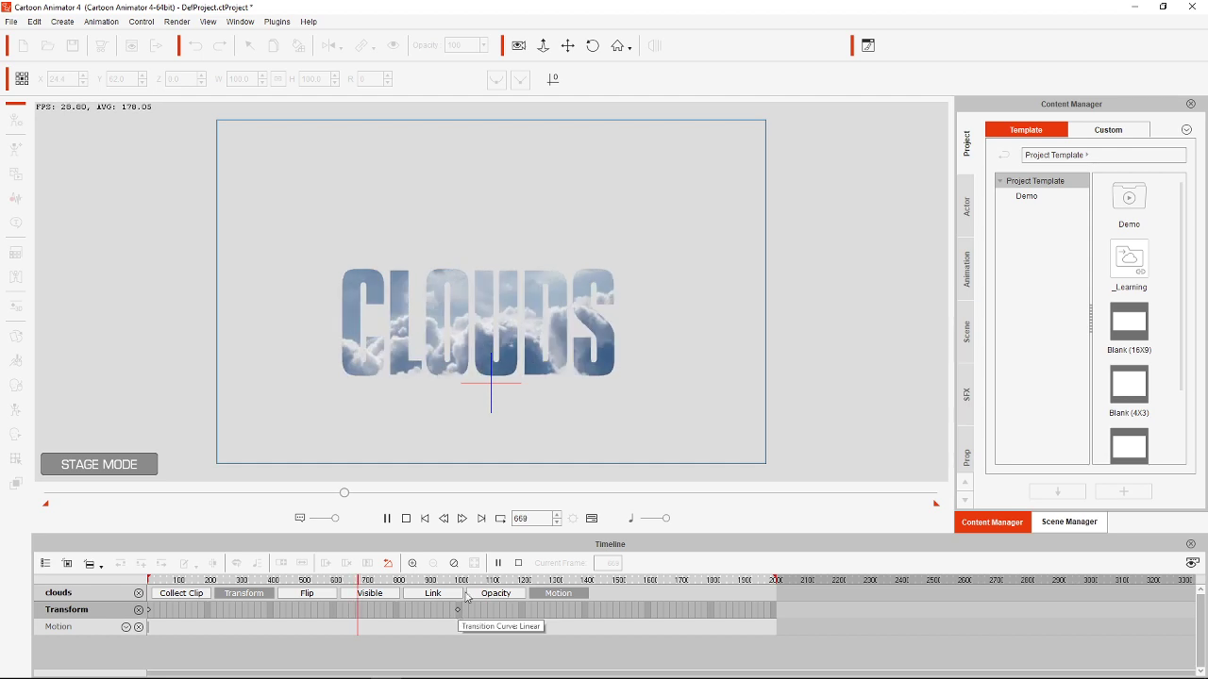
Step: Move the last Transform key of the clouds object to frame 394 and preview the animation from the start
click(459, 611)
drag(459, 611, 270, 611)
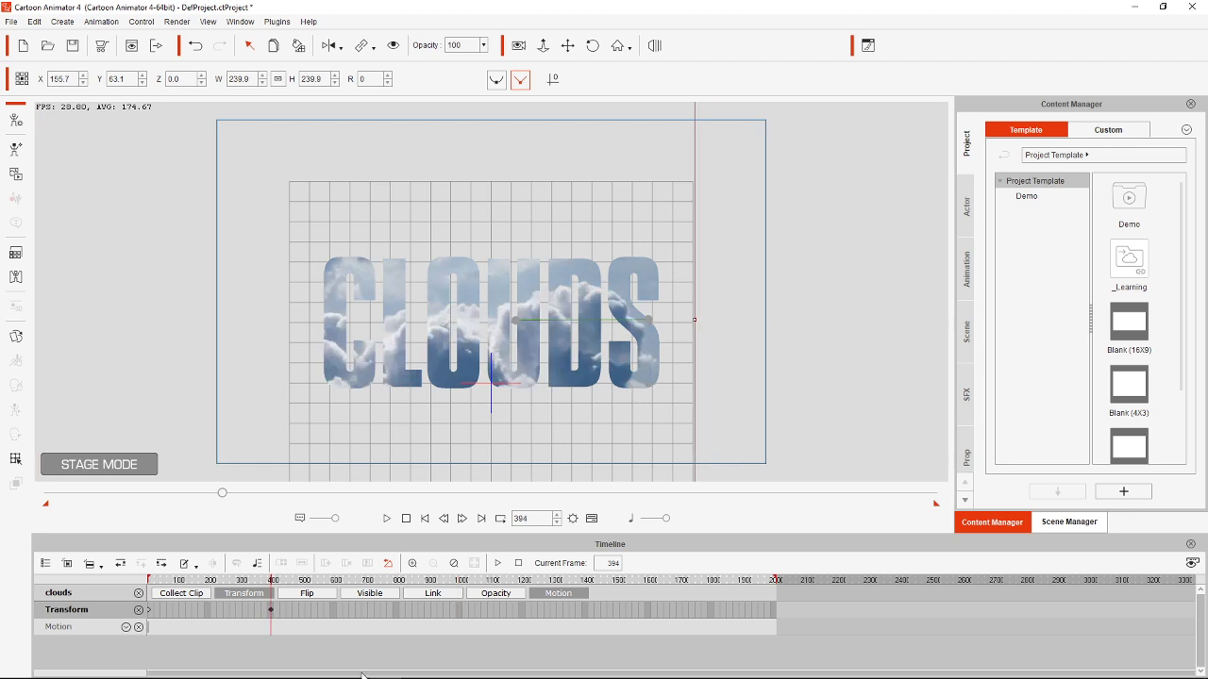
drag(270, 582, 105, 571)
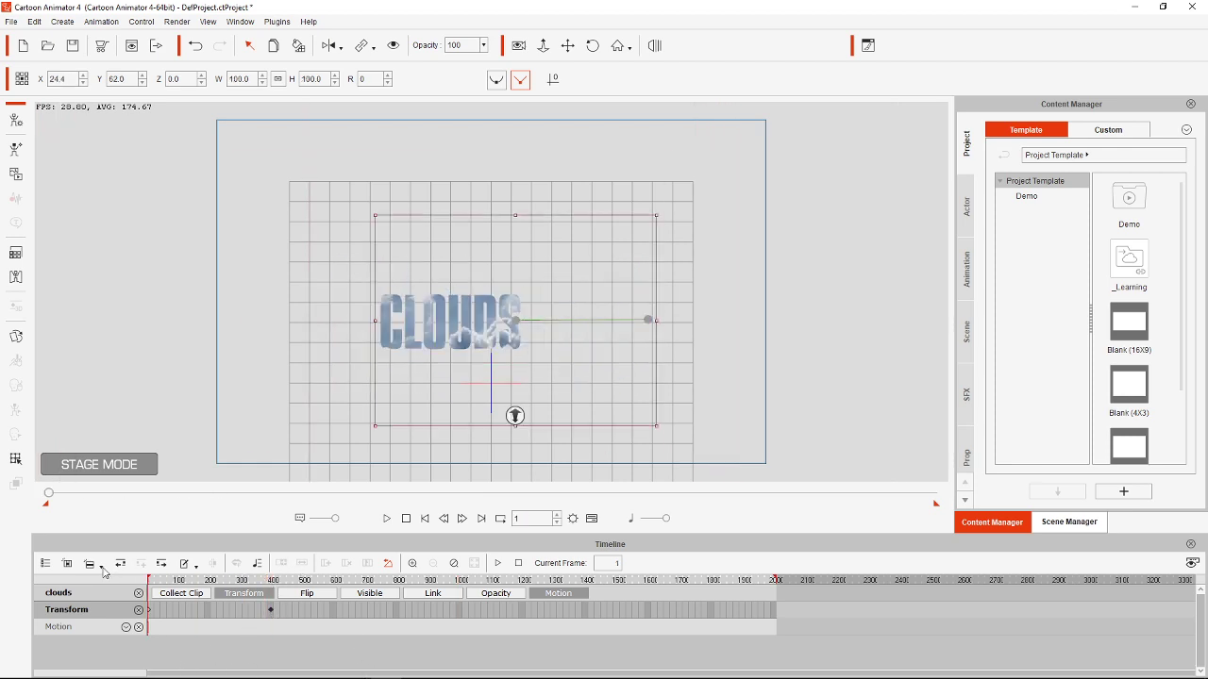
click(386, 519)
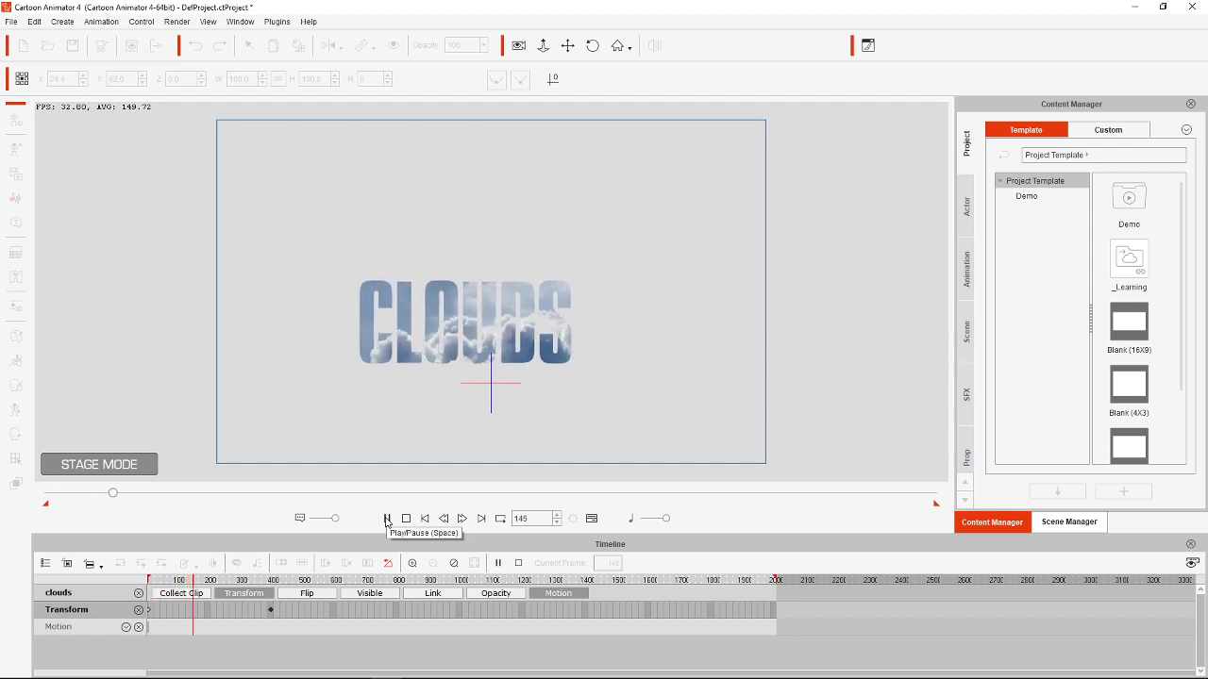
click(407, 520)
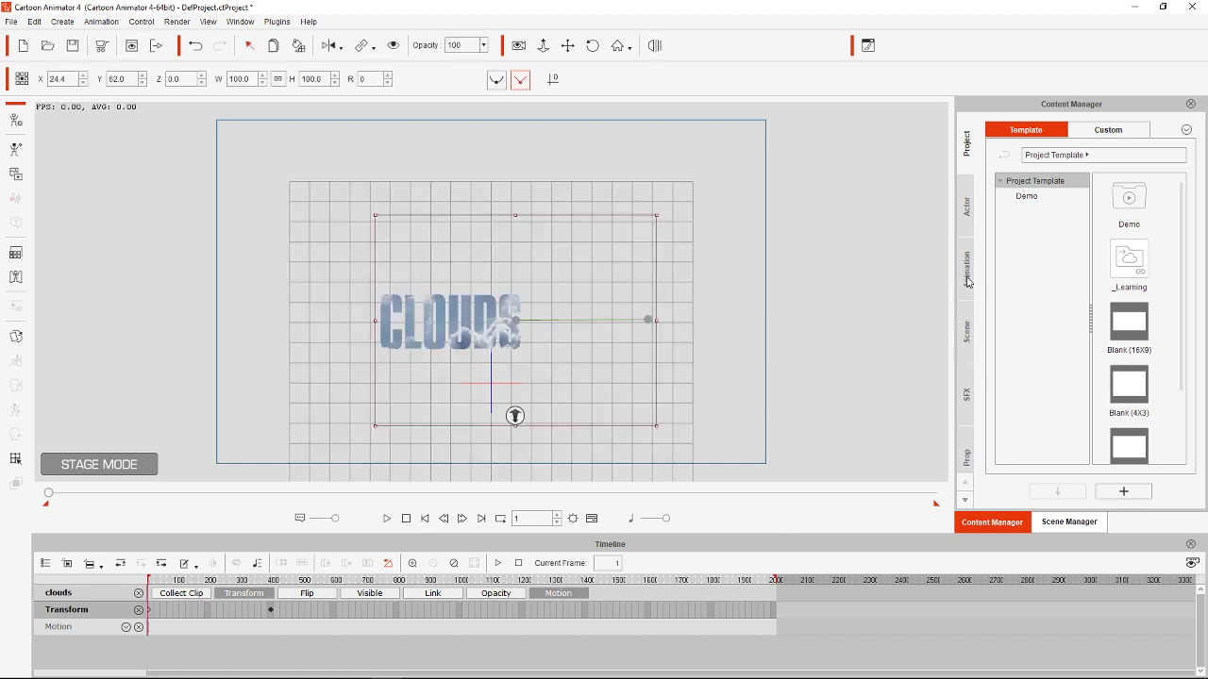
Step: Add the BG_012 background from the General Background scene templates to the stage
click(966, 329)
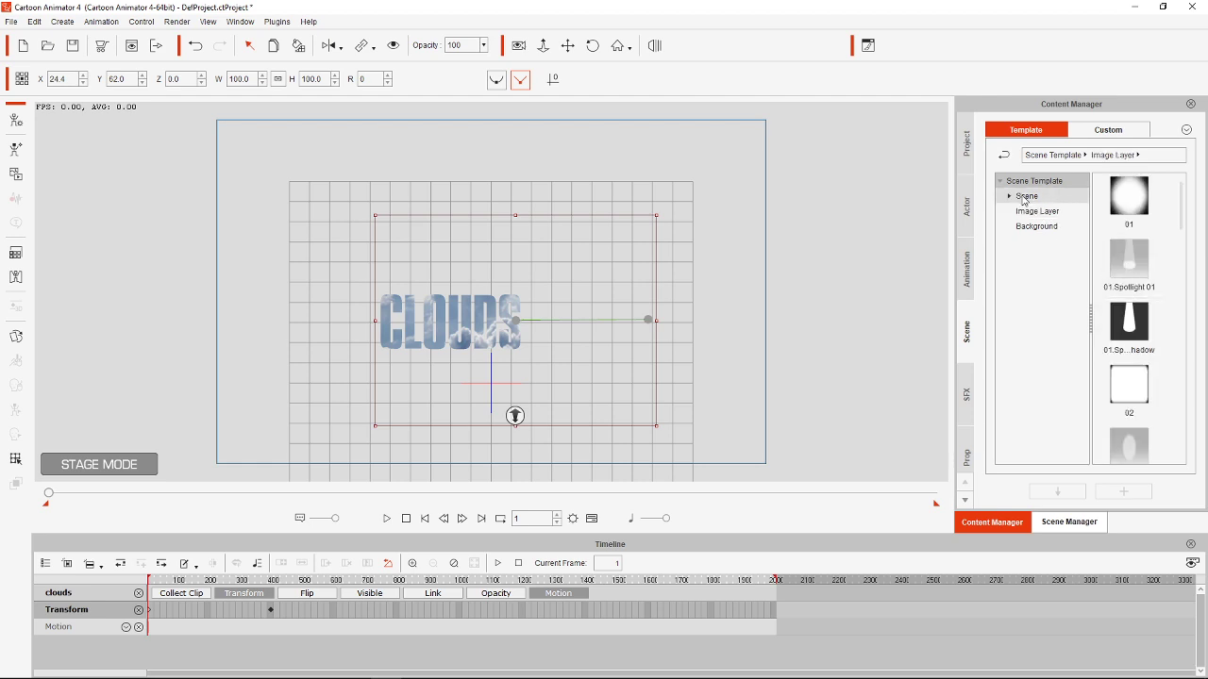
click(1009, 196)
click(1047, 212)
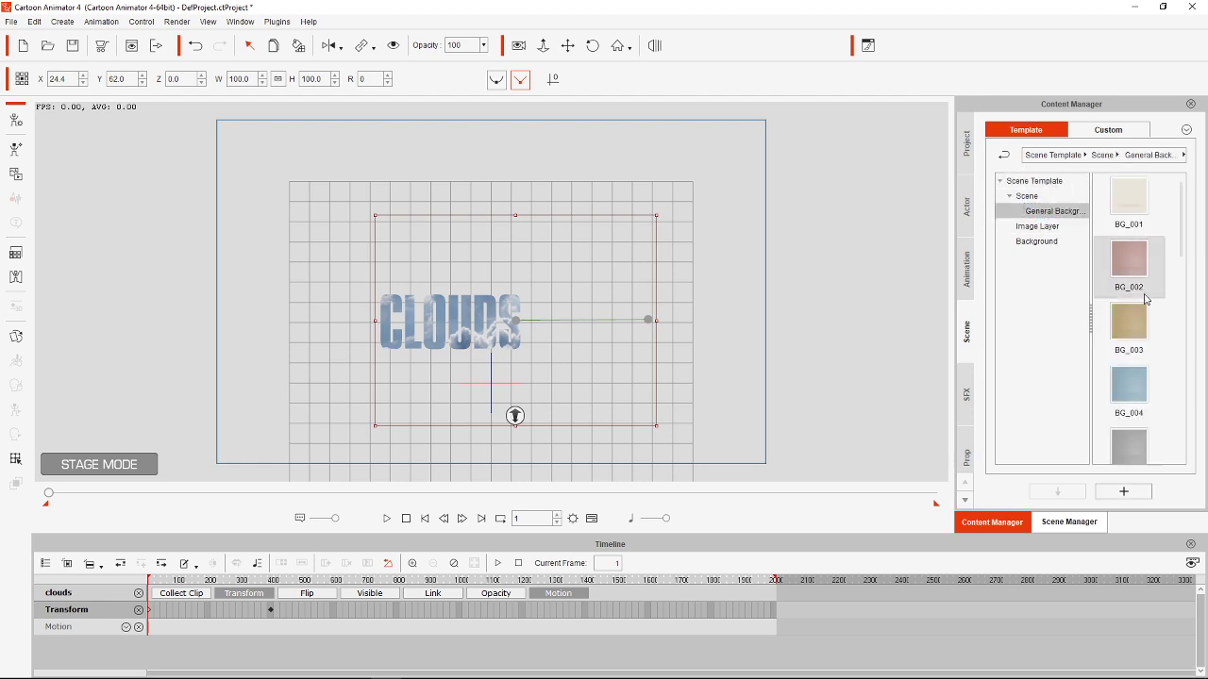
scroll(1175, 240, down, 5)
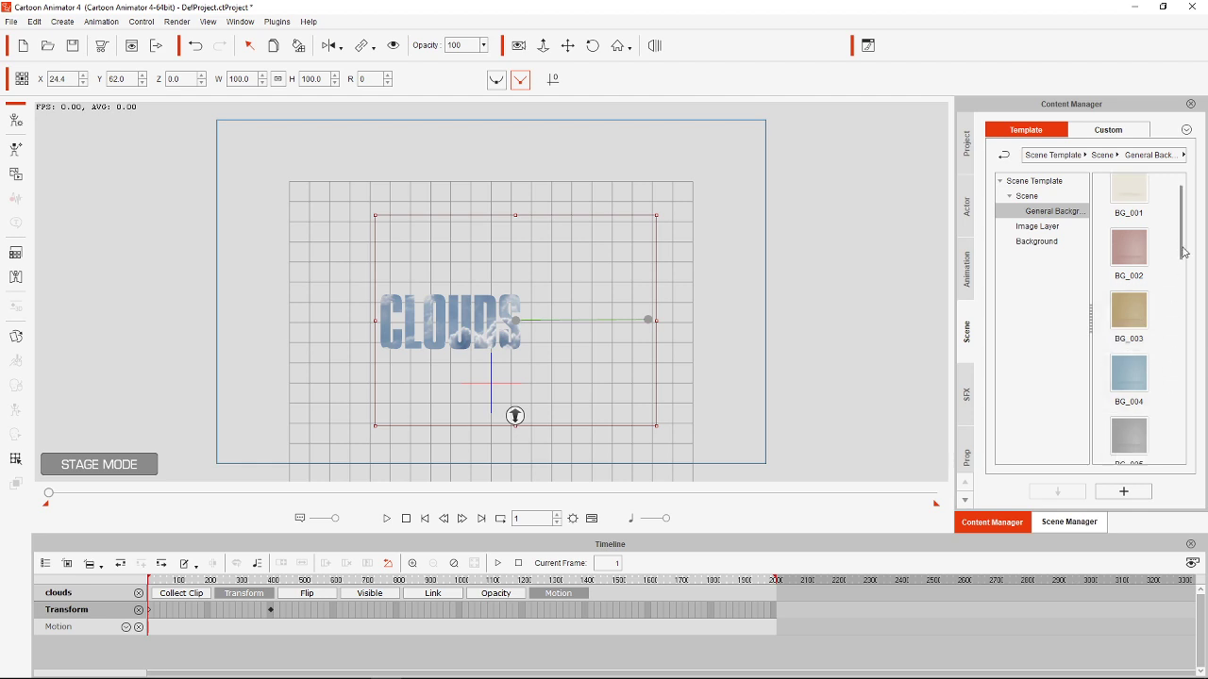
scroll(1138, 336, down, 2)
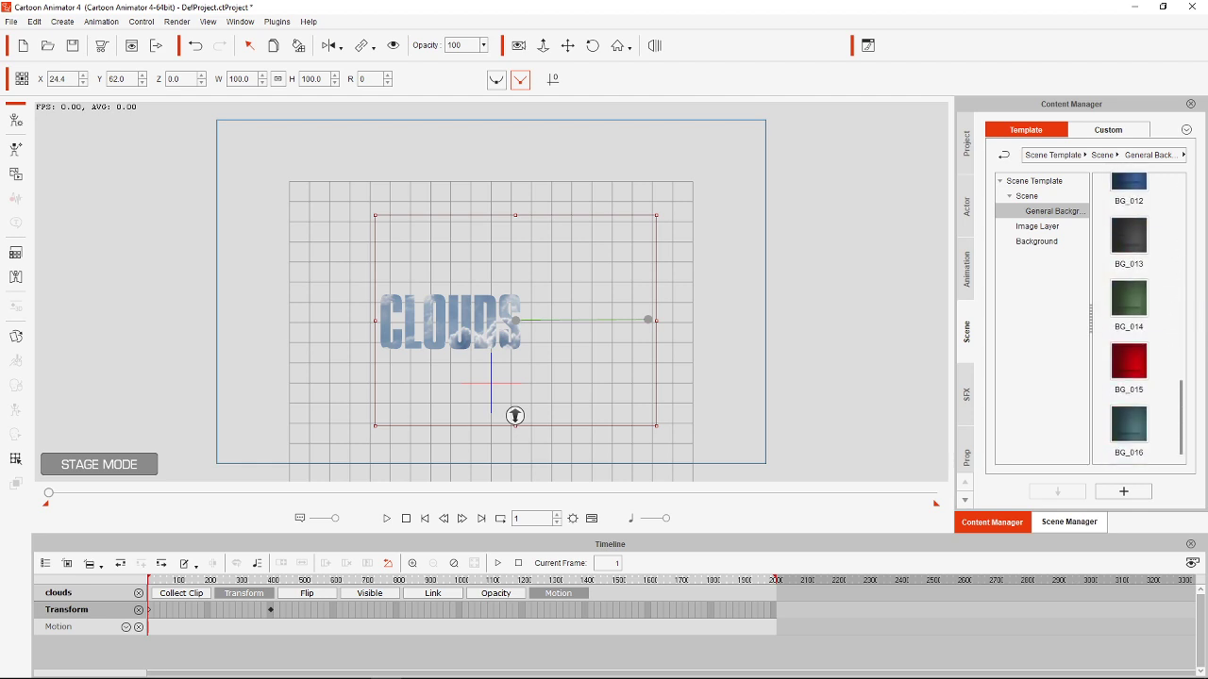
drag(1137, 336, 672, 303)
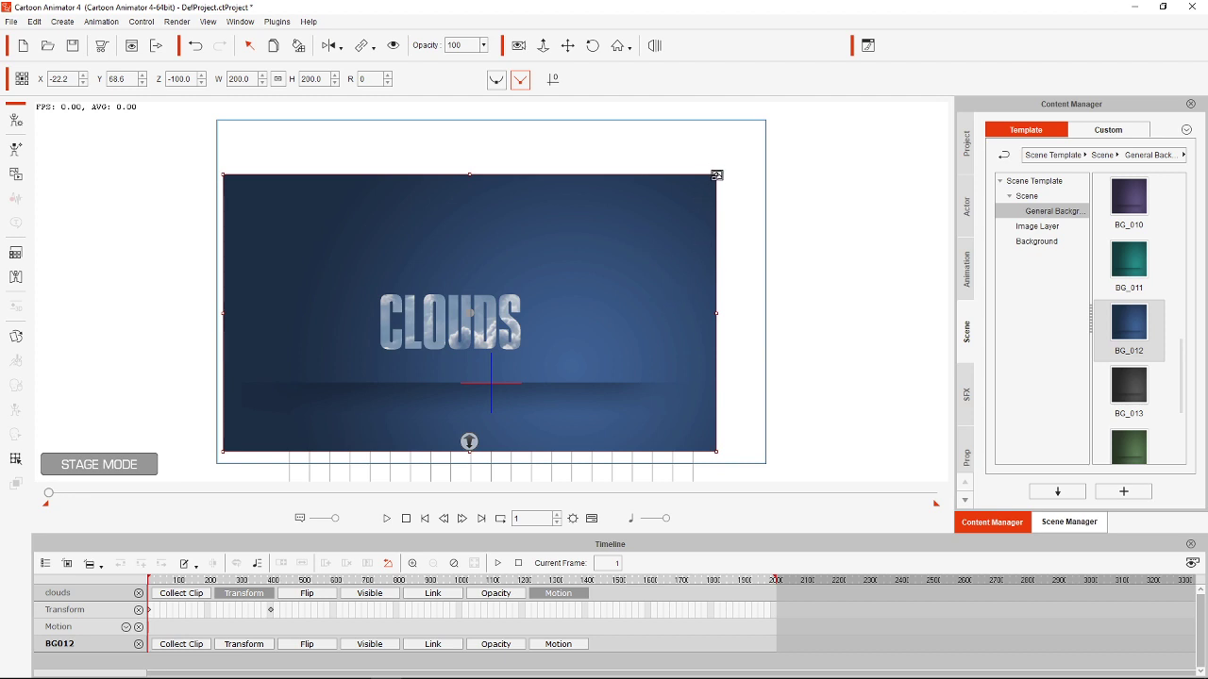
Step: Enlarge the blue background to about 362% and place it behind the text at about X -3, Y 177, Z -80
drag(716, 175, 879, 205)
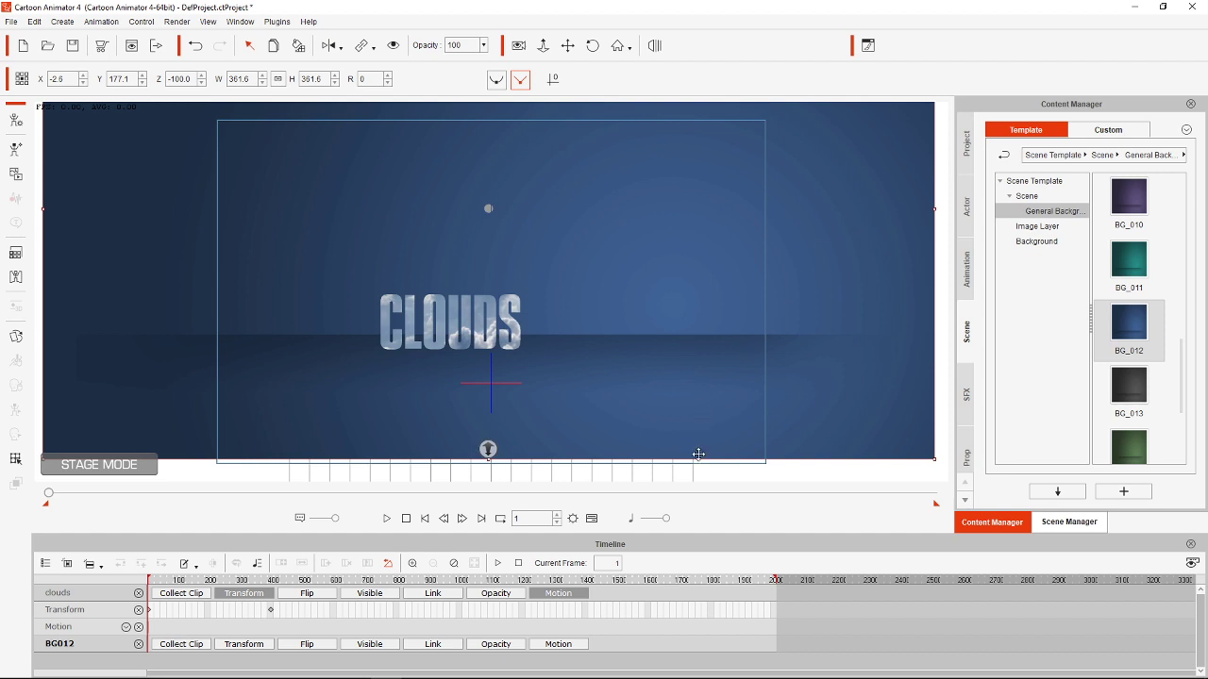
scroll(560, 391, up, 15)
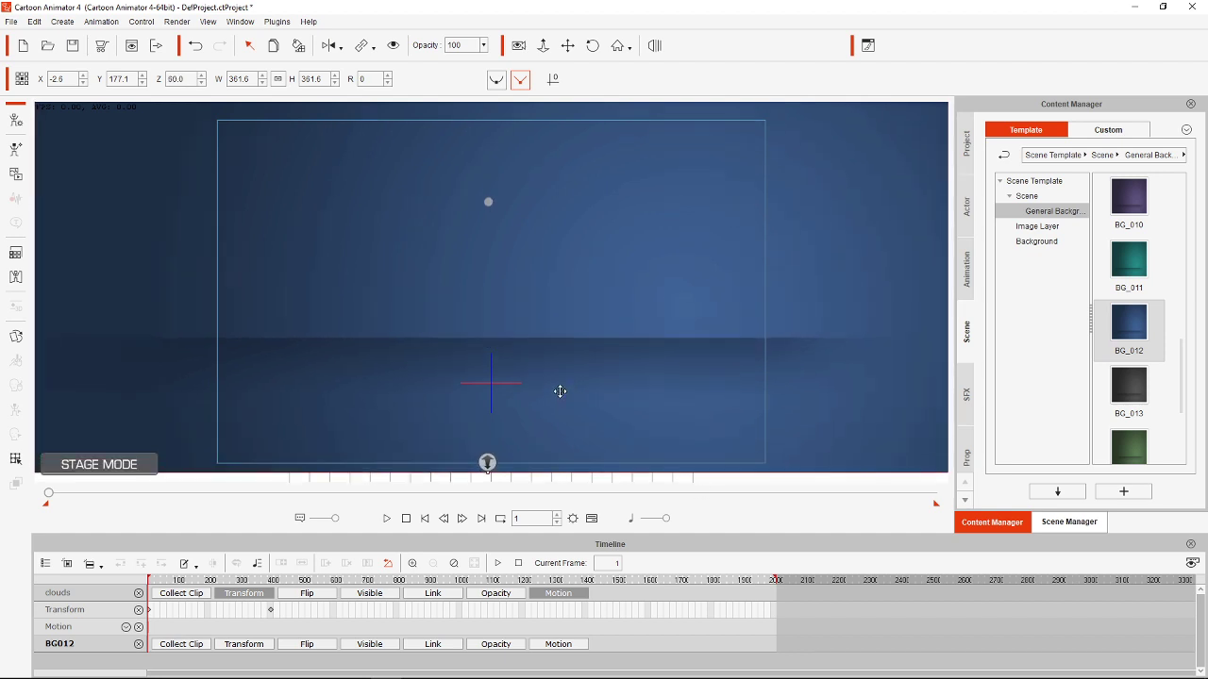
scroll(560, 391, down, 5)
scroll(559, 390, down, 3)
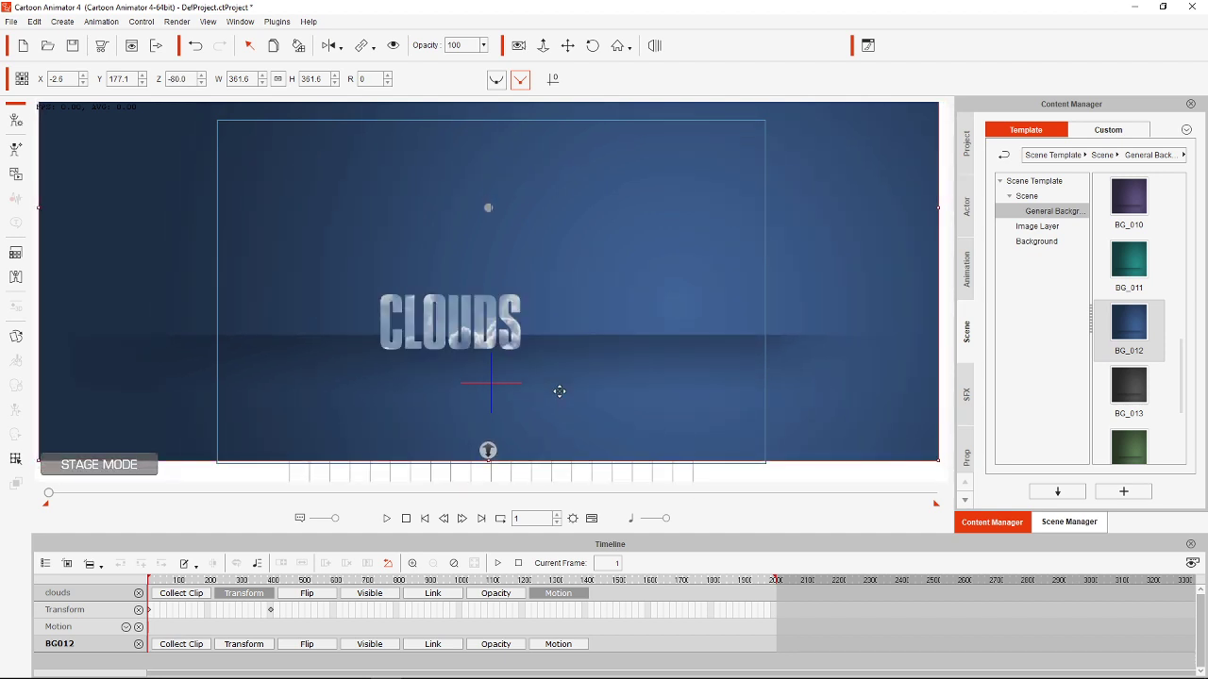
click(607, 483)
Step: Frame the CLOUDS text in the stage view and preview its animation over the blue background
scroll(608, 481, up, 4)
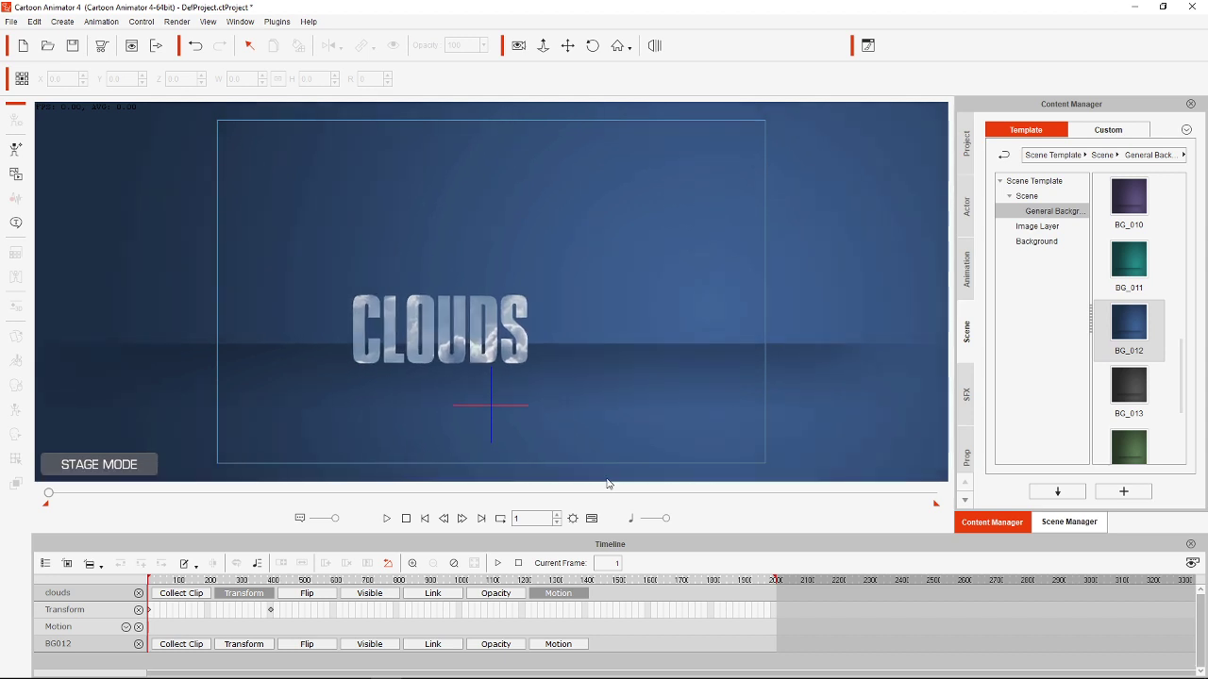
click(568, 45)
drag(620, 214, 703, 274)
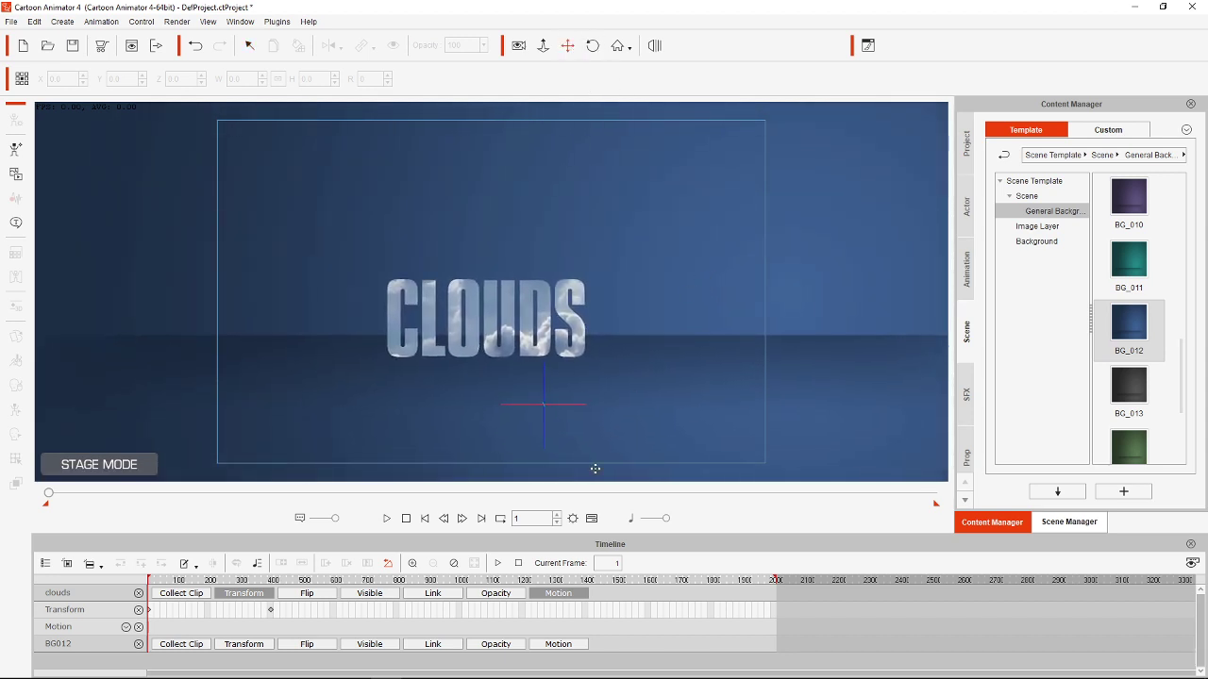
click(387, 519)
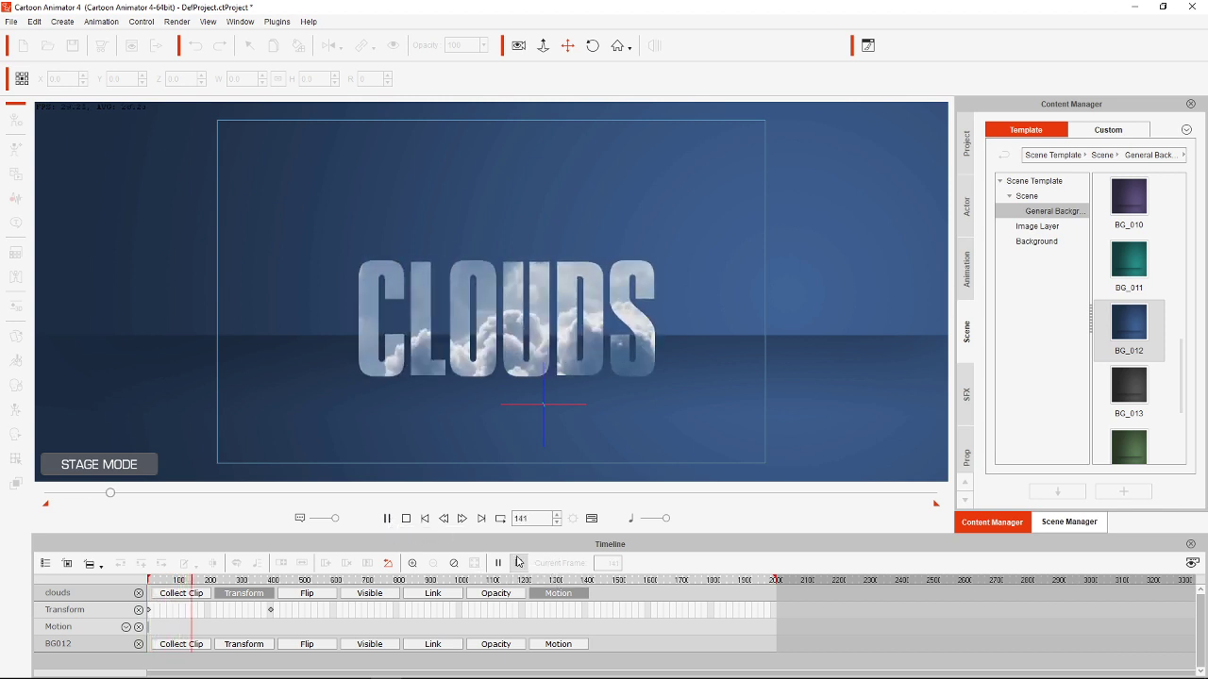
click(407, 519)
Step: Switch back to Animate and add a new layer to clouds.fla below the background layer, outside the mask
click(1163, 8)
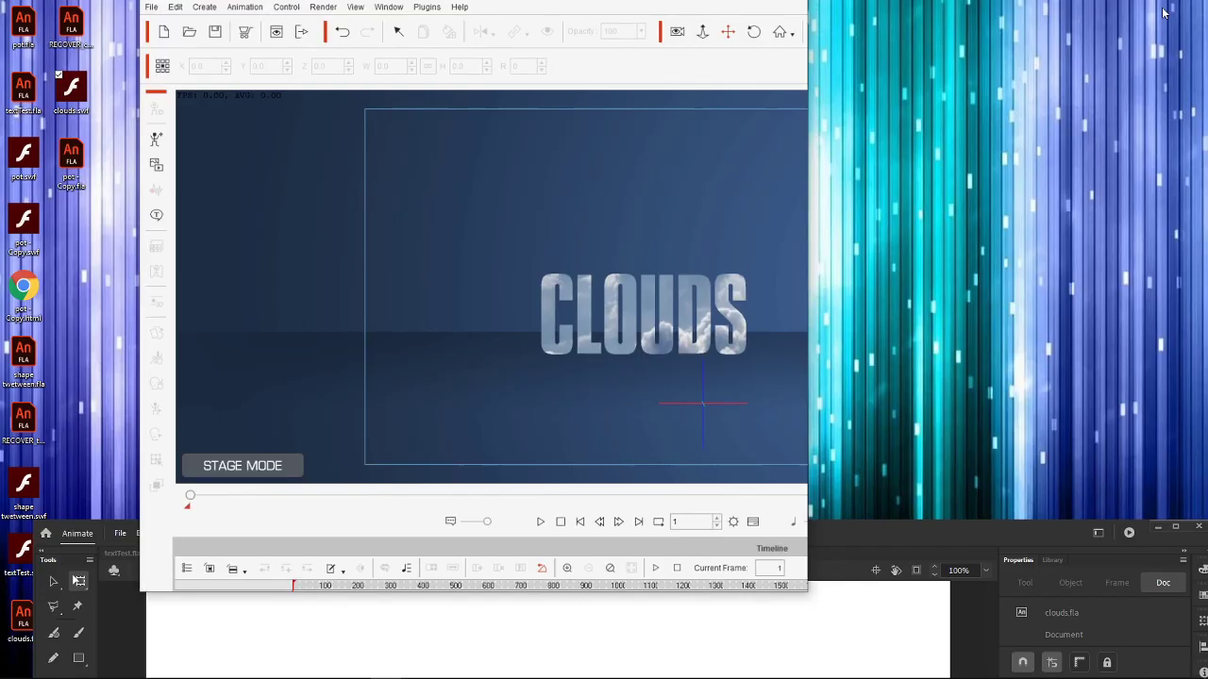
drag(911, 533, 832, 54)
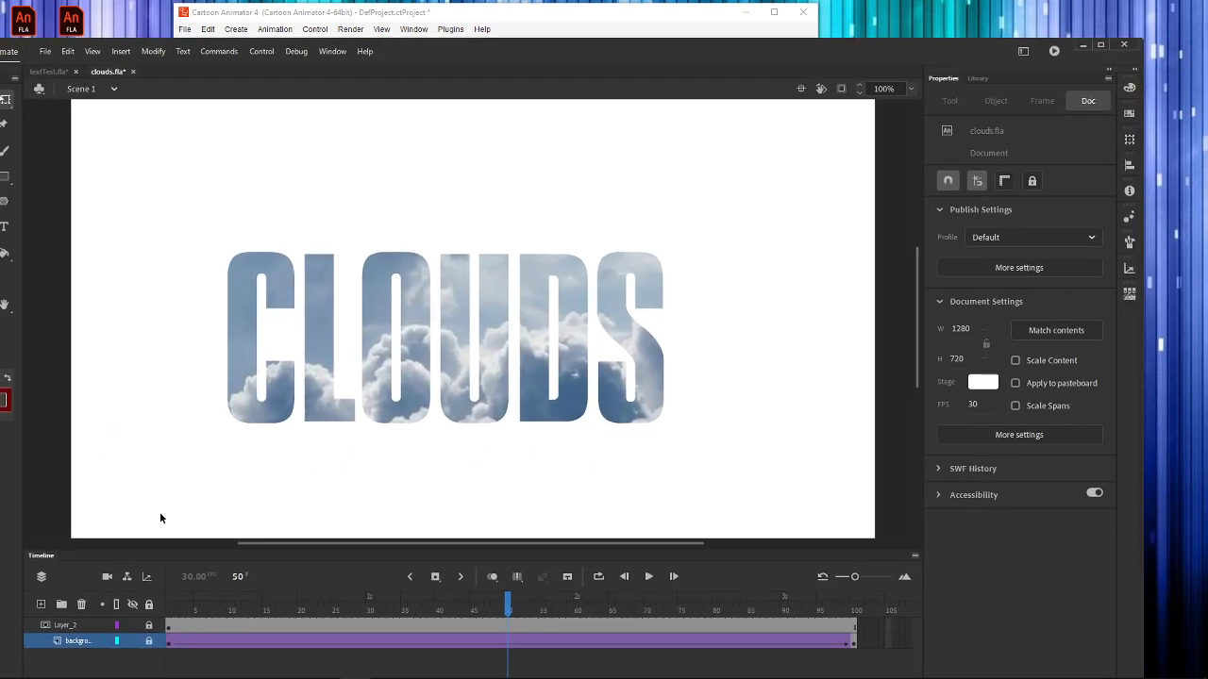
click(57, 603)
click(75, 642)
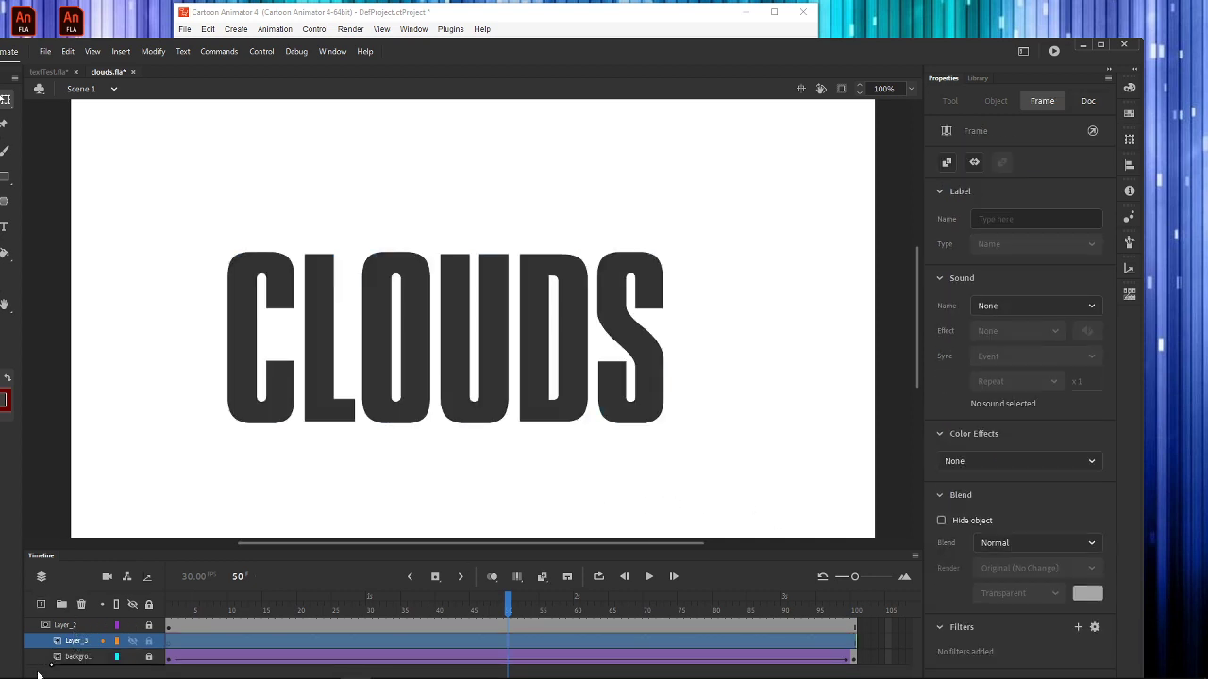
drag(16, 676, 36, 672)
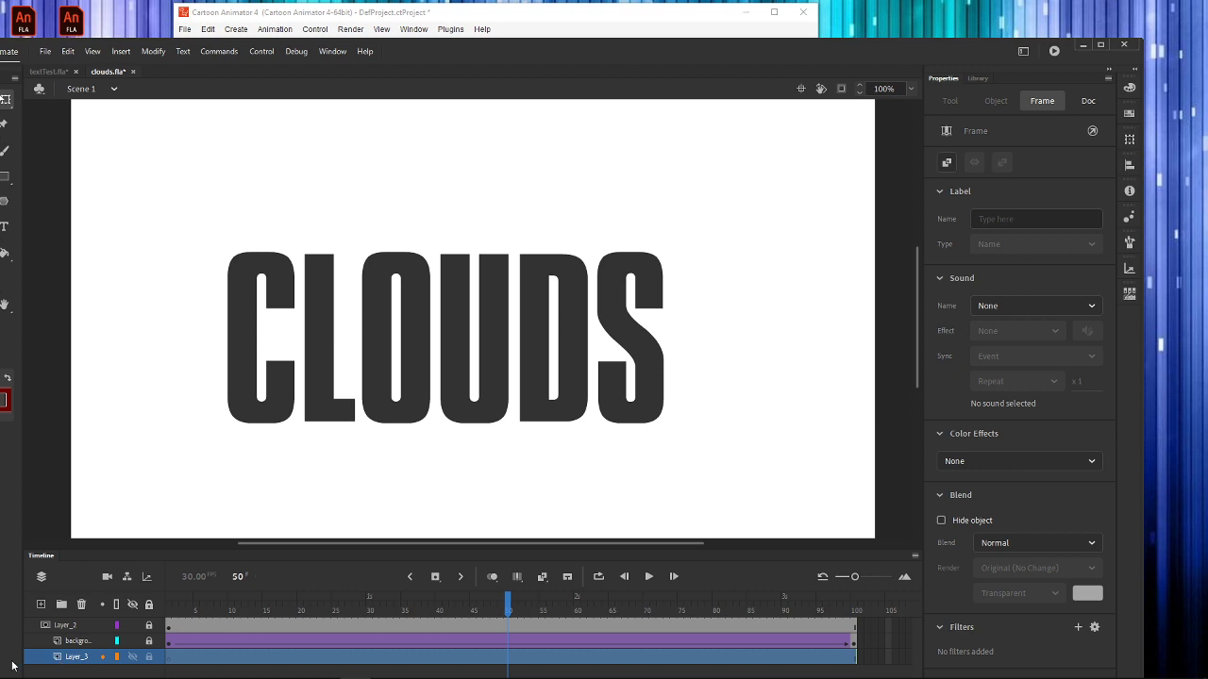
Step: Place the clouds bitmap on the new bottom layer and enlarge it to about 1336 by 1002 px, covering the stage
right_click(78, 485)
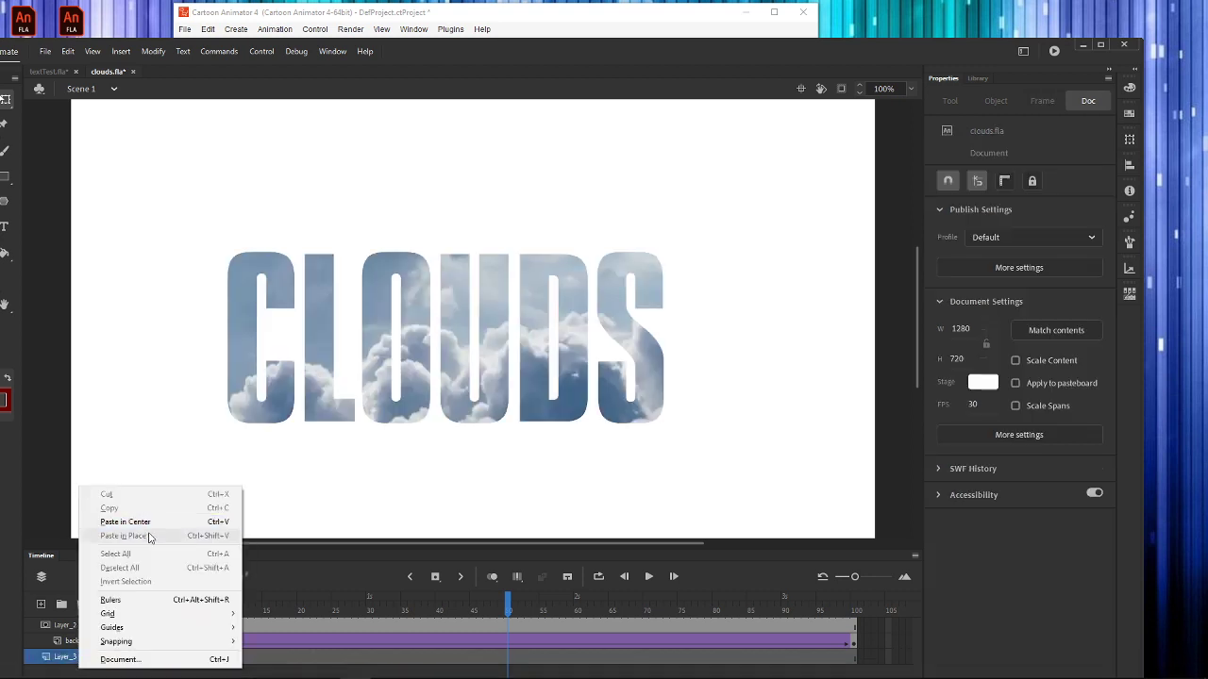
click(141, 523)
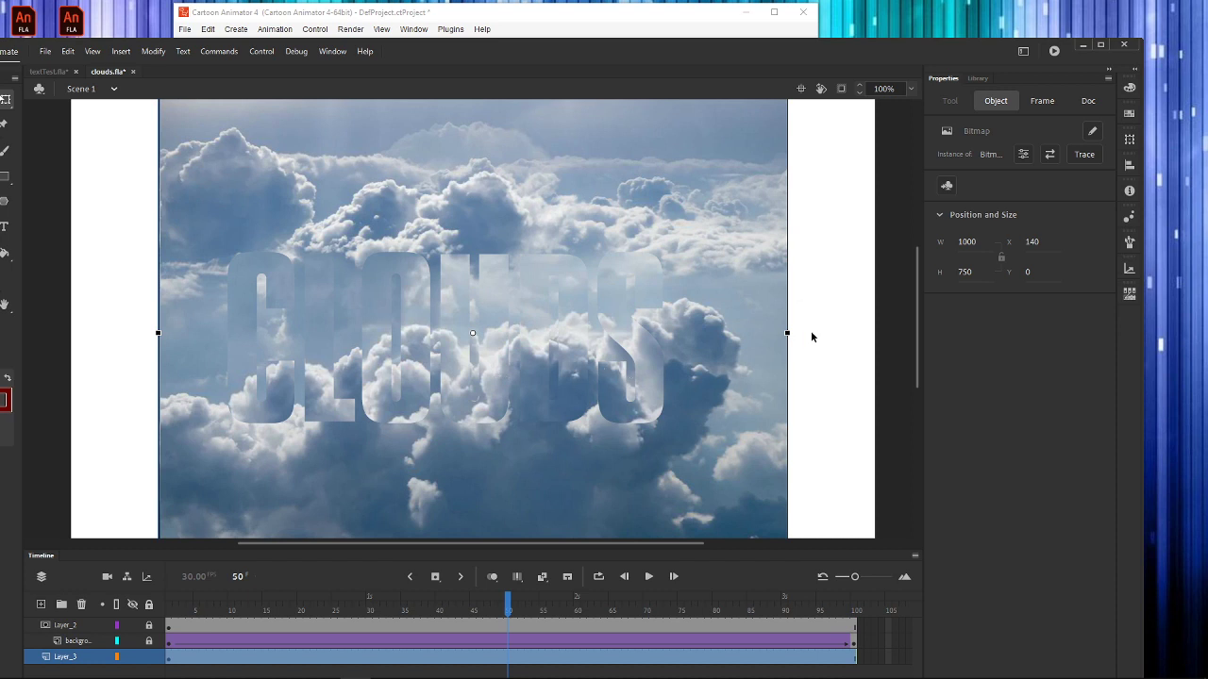
key(ctrl+minus)
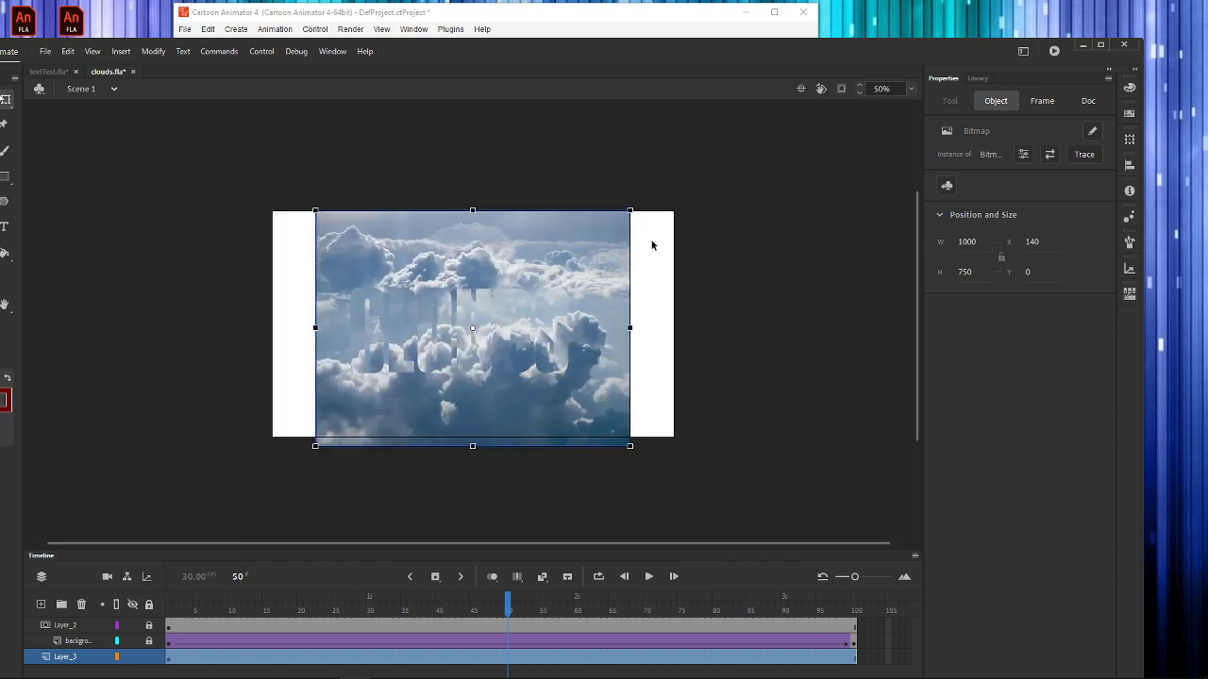
drag(629, 210, 782, 175)
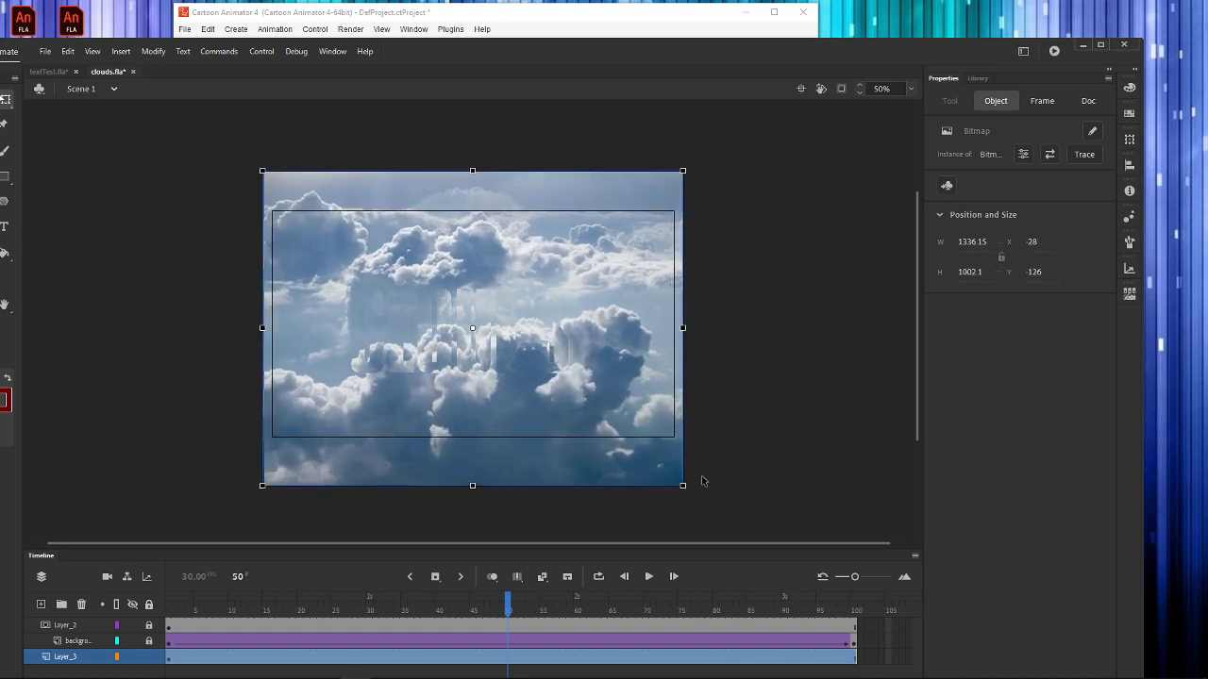
Step: Convert the clouds bitmap on Layer_3 to a movie clip symbol and darken it with a brightness of -54%
key(F8)
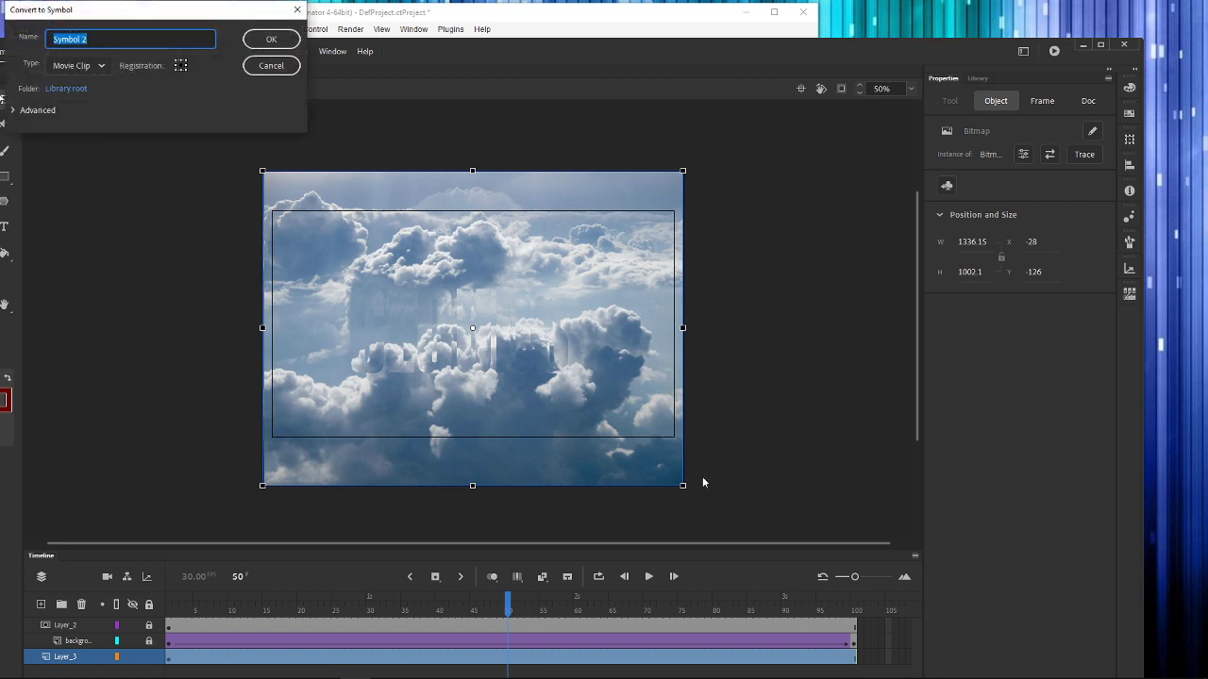
key(Return)
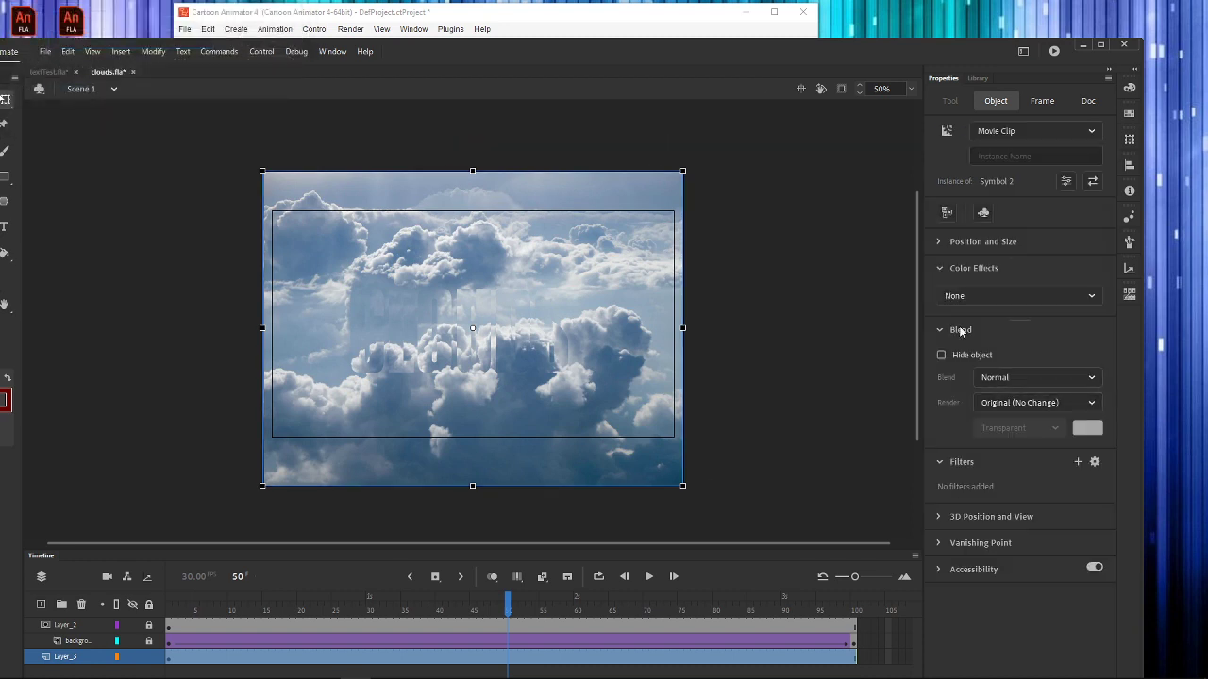
click(998, 302)
click(987, 339)
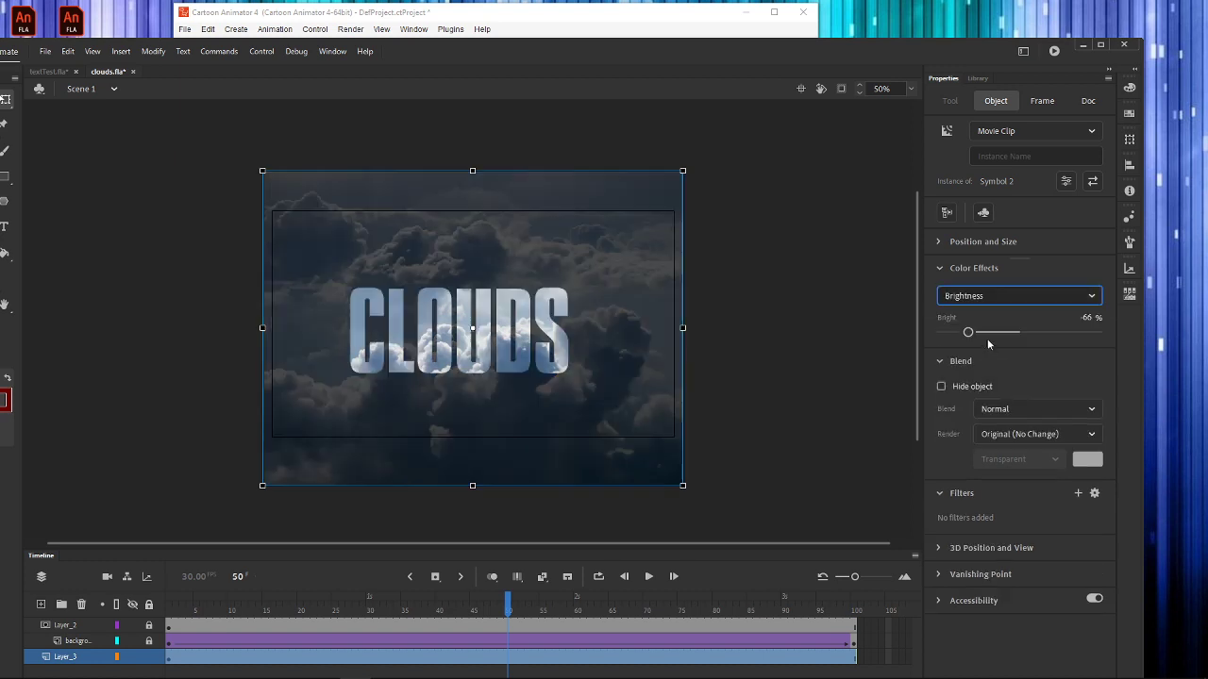
mouse_move(979, 328)
mouse_down()
mouse_move(992, 331)
mouse_move(978, 340)
mouse_up()
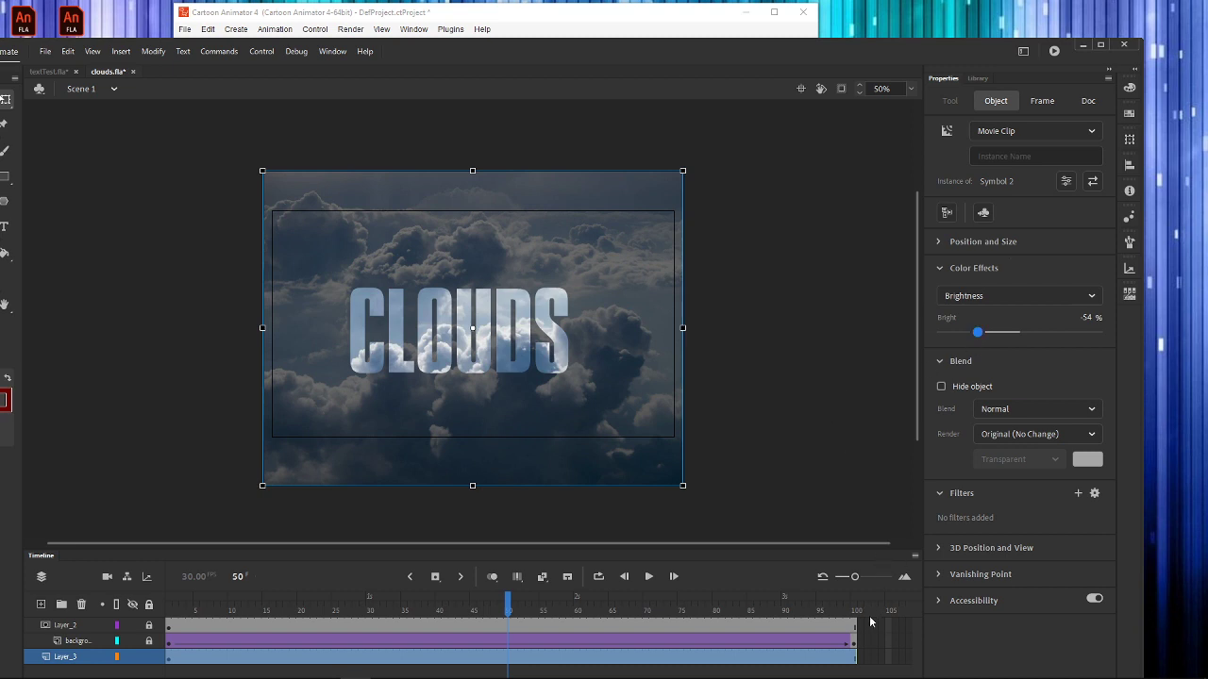
Step: Go to frame 100 of Layer_3, test the movie with the darkened background, and close the test window
click(876, 653)
click(855, 660)
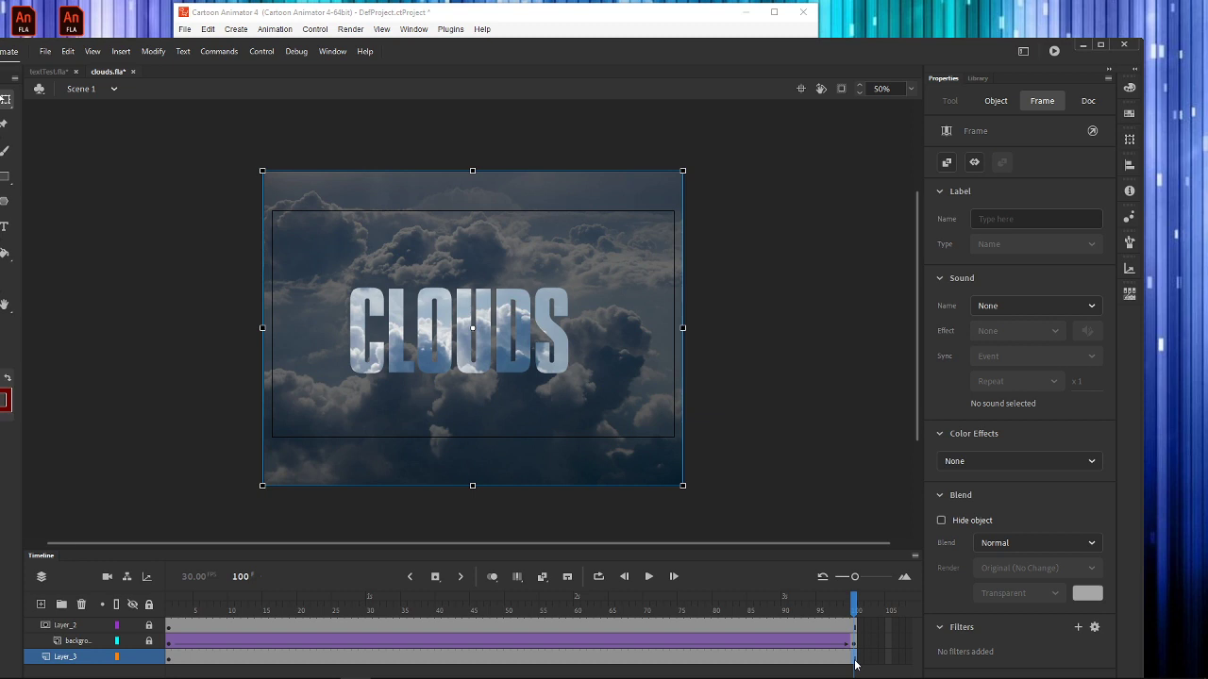
key(ctrl+Return)
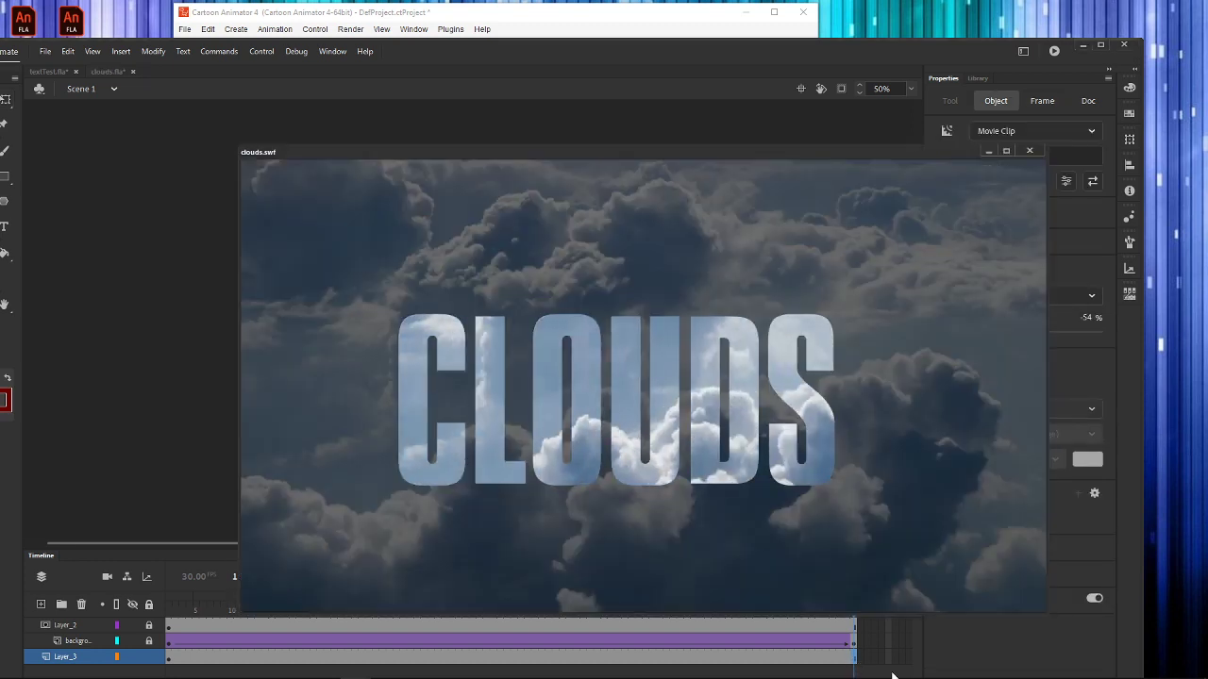
click(1031, 152)
Step: Add a keyframe at frame 100 of Layer_3 and nudge the dark clouds slightly left, keeping the stage covered
click(852, 663)
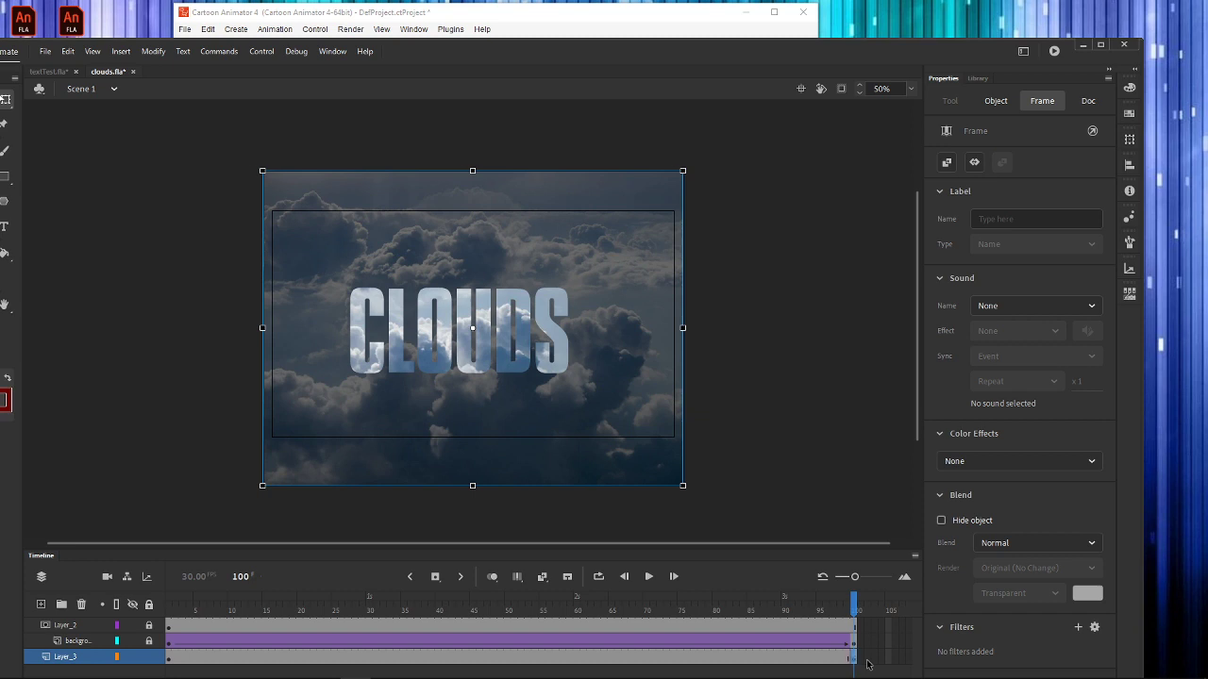
key(shift+Left)
key(shift+Left)
key(shift+Left)
key(shift+Left)
key(shift+Left)
key(shift+Left)
key(shift+Left)
key(shift+Right)
key(shift+Right)
key(shift+Right)
key(shift+Right)
key(shift+Right)
key(shift+Right)
key(shift+Right)
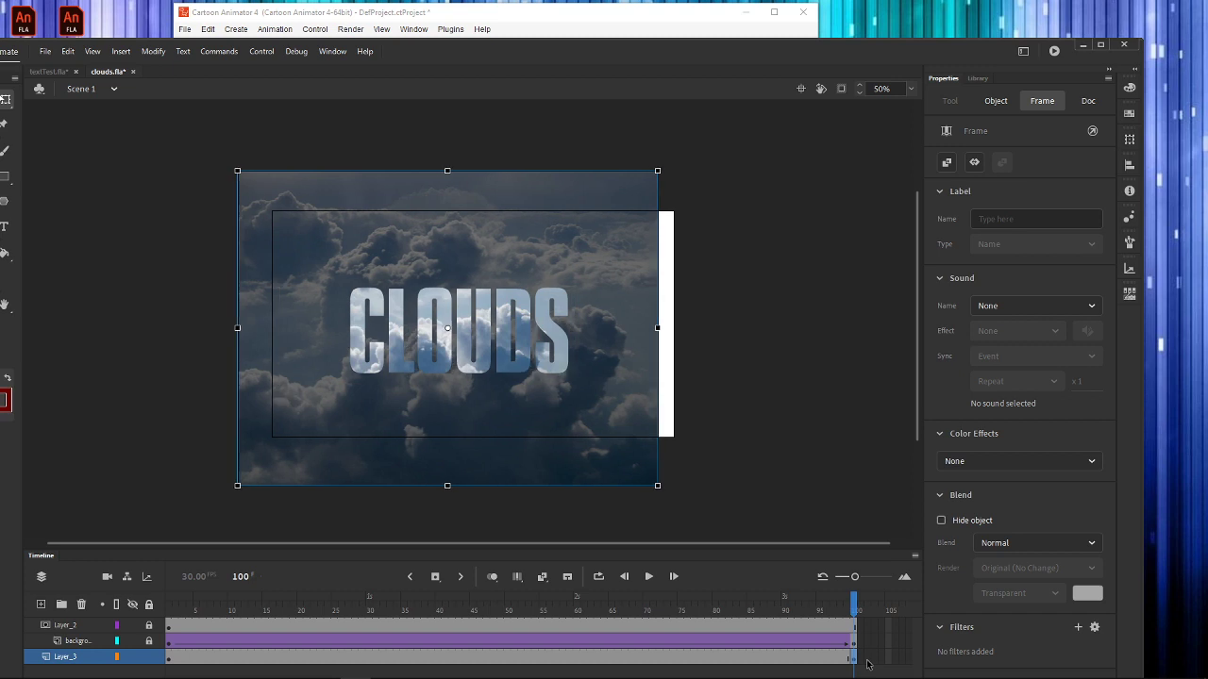
key(shift+Left)
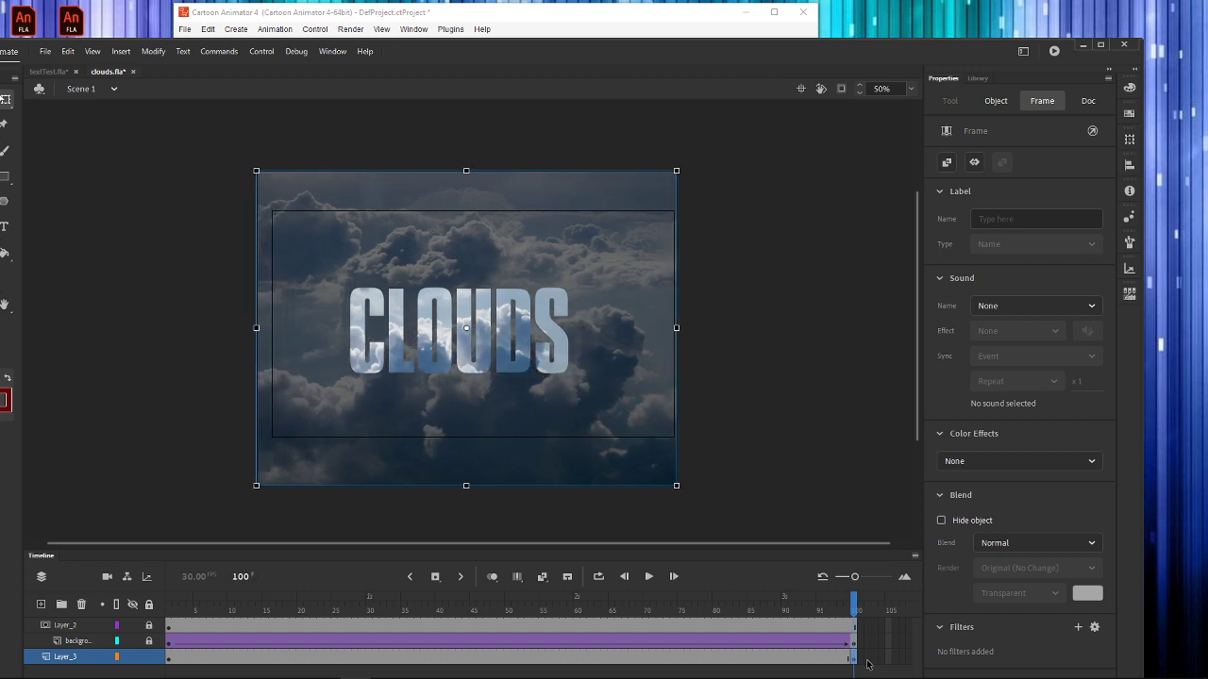
Step: At frame 1 of Layer_3, nudge the dark clouds right until their left edge nearly meets the stage's left edge
click(169, 660)
key(shift+Right)
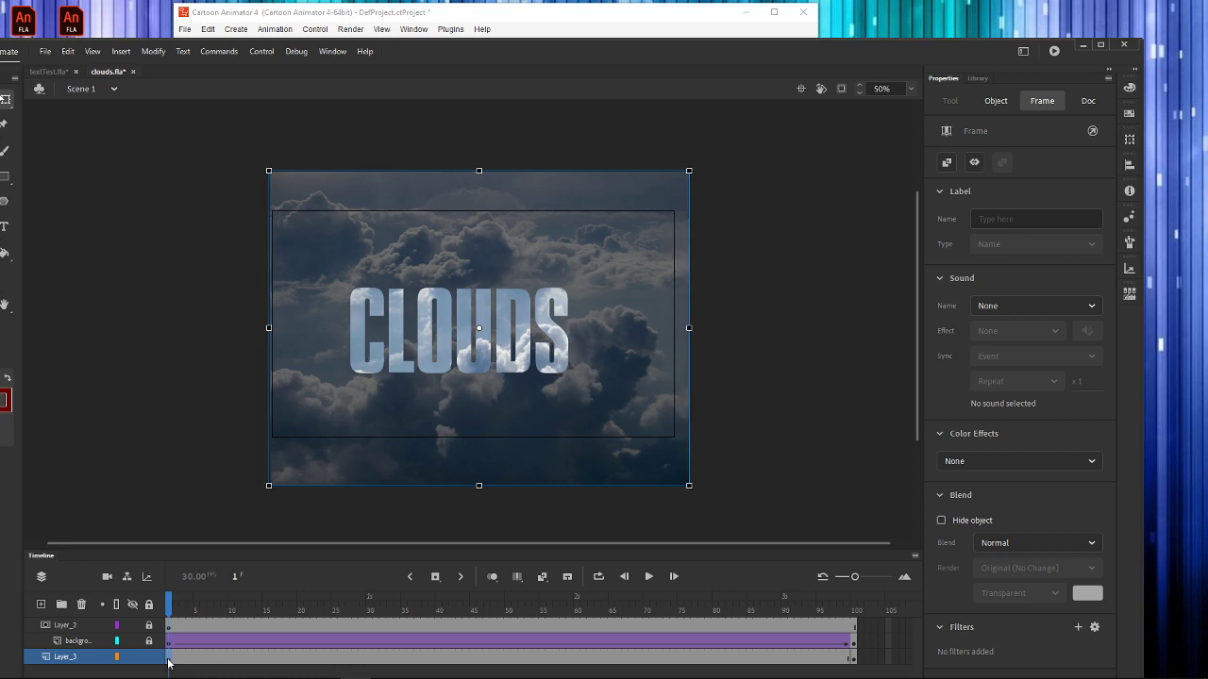
key(shift+Right)
key(Left)
key(Left)
key(Left)
key(Left)
key(Left)
key(Left)
key(Left)
key(Left)
key(Left)
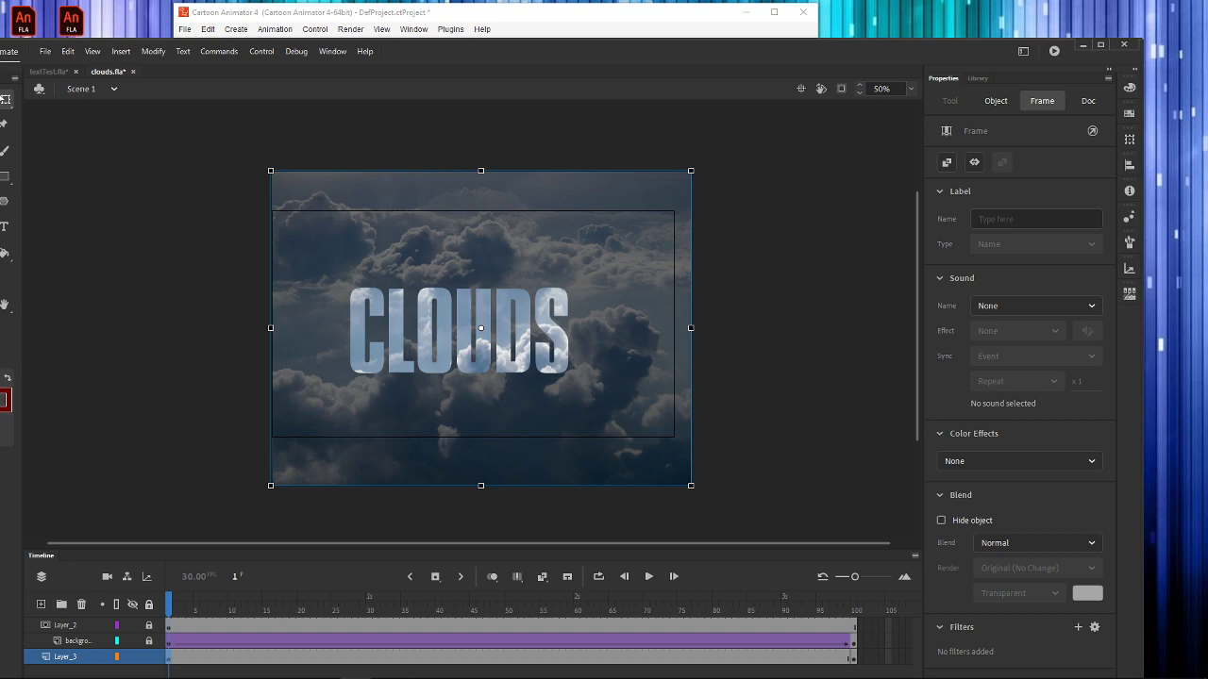
Step: Create a classic tween on Layer_3 between frames 1 and 100 and scrub through the background's movement
right_click(425, 662)
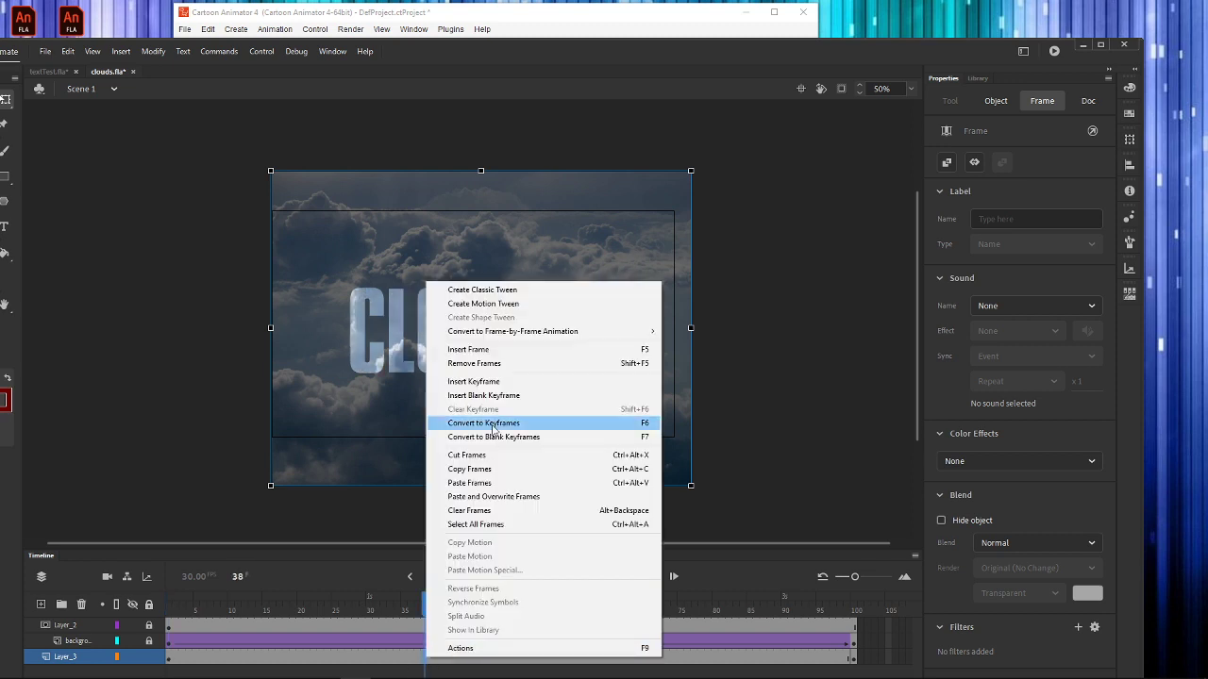
click(492, 291)
drag(423, 604, 855, 596)
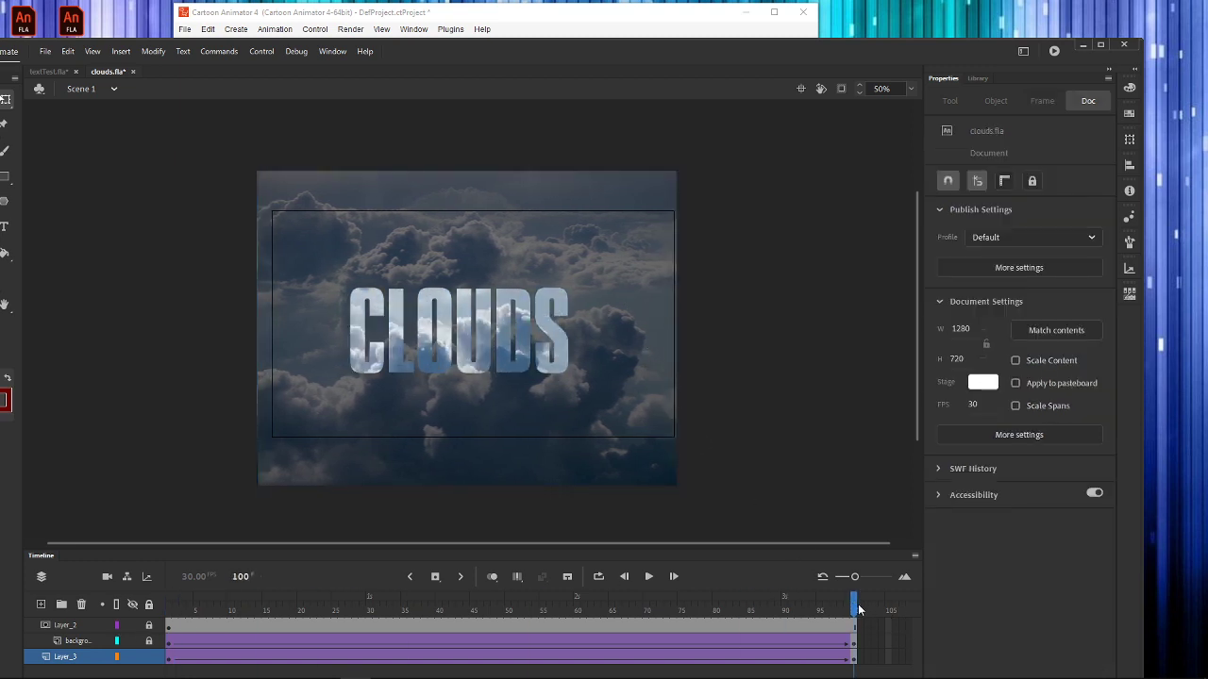
drag(189, 602, 160, 638)
click(91, 644)
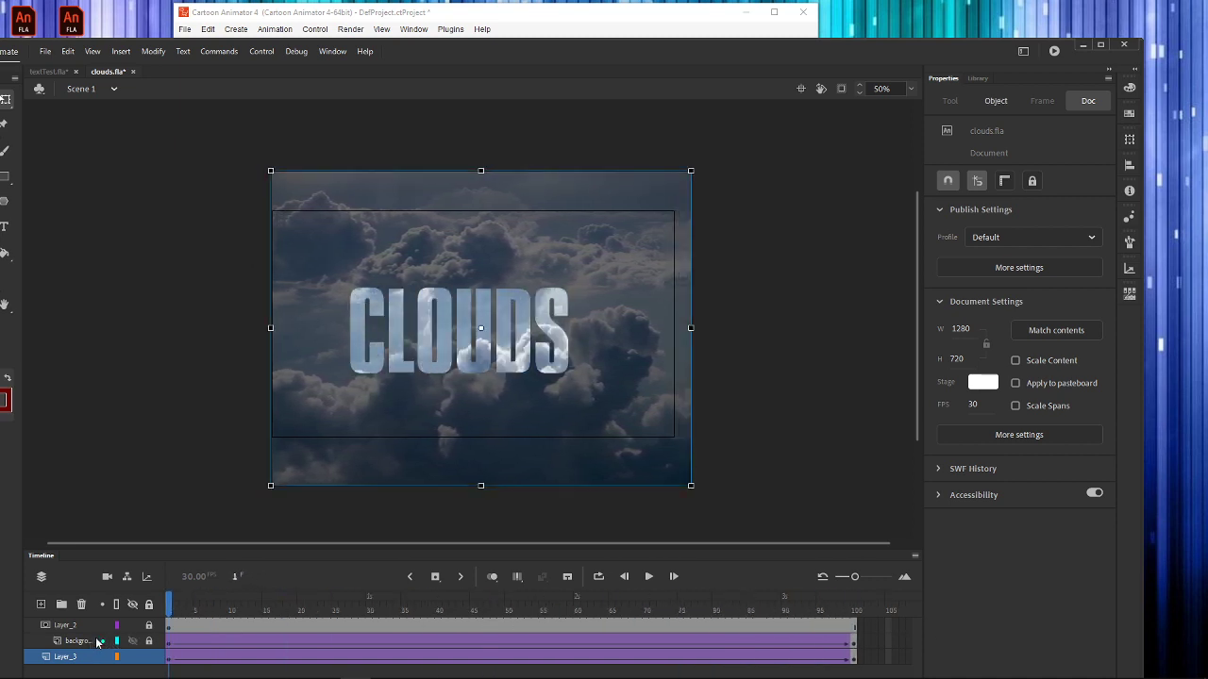
Step: Test the movie to export clouds.swf, then minimize Animate and check the exported file in Flash Player
key(ctrl+Return)
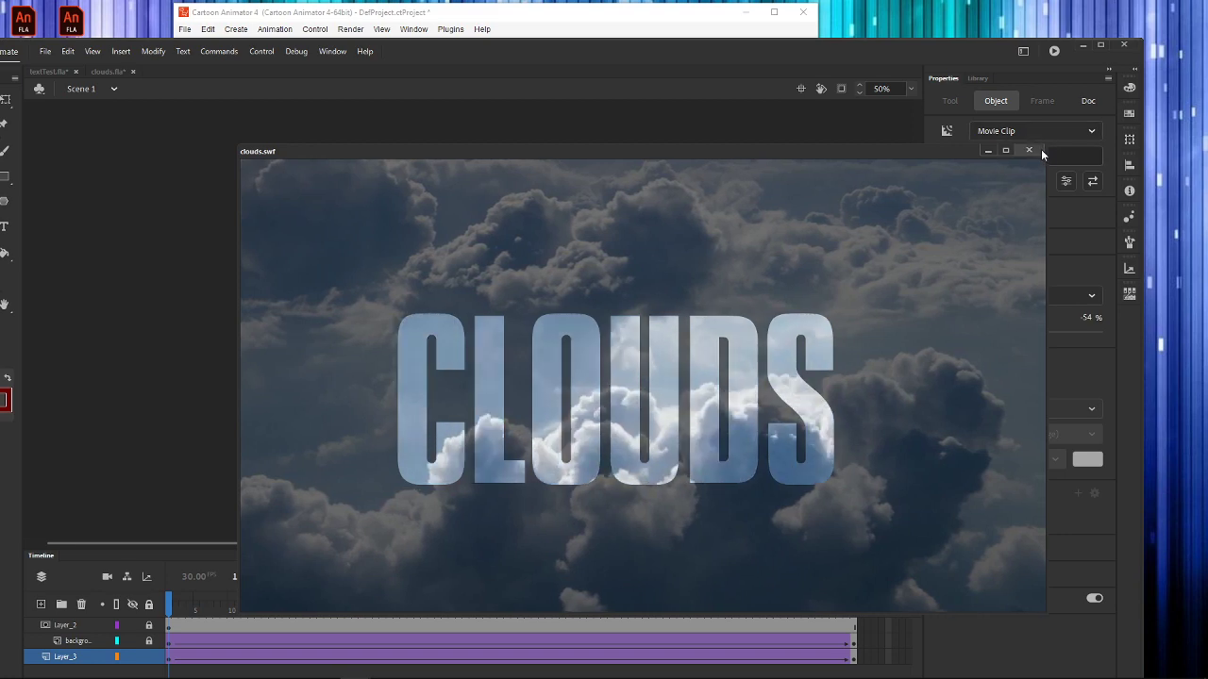
click(1038, 150)
click(692, 18)
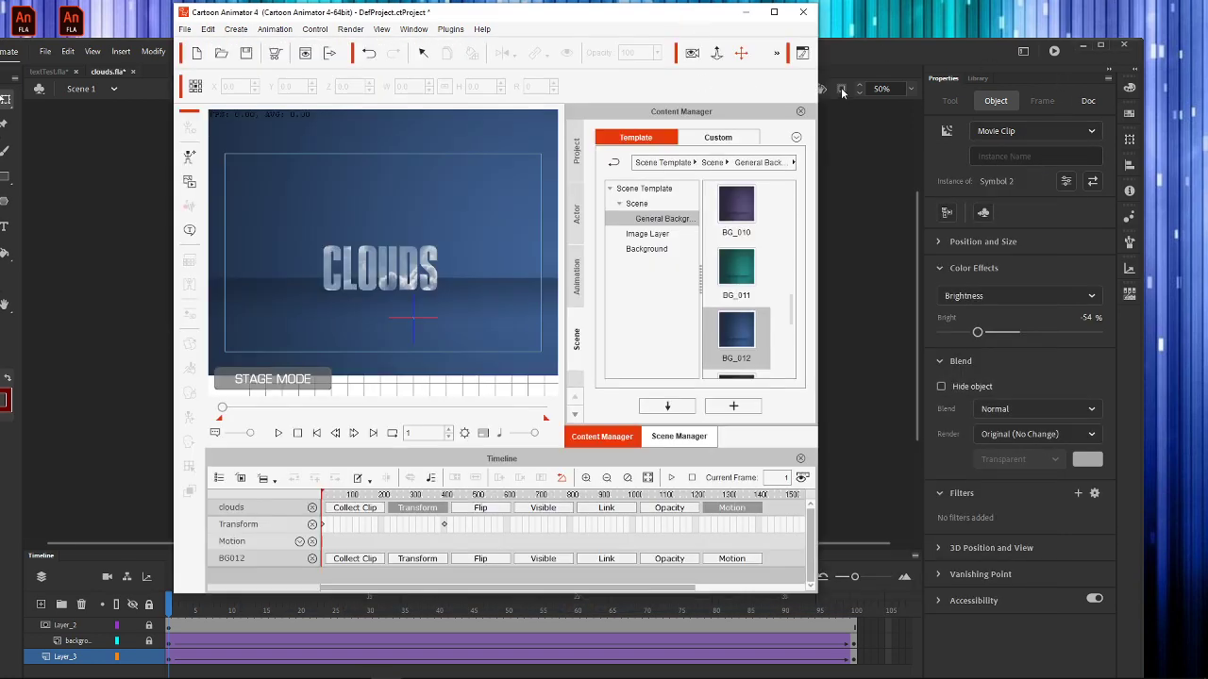
click(1083, 45)
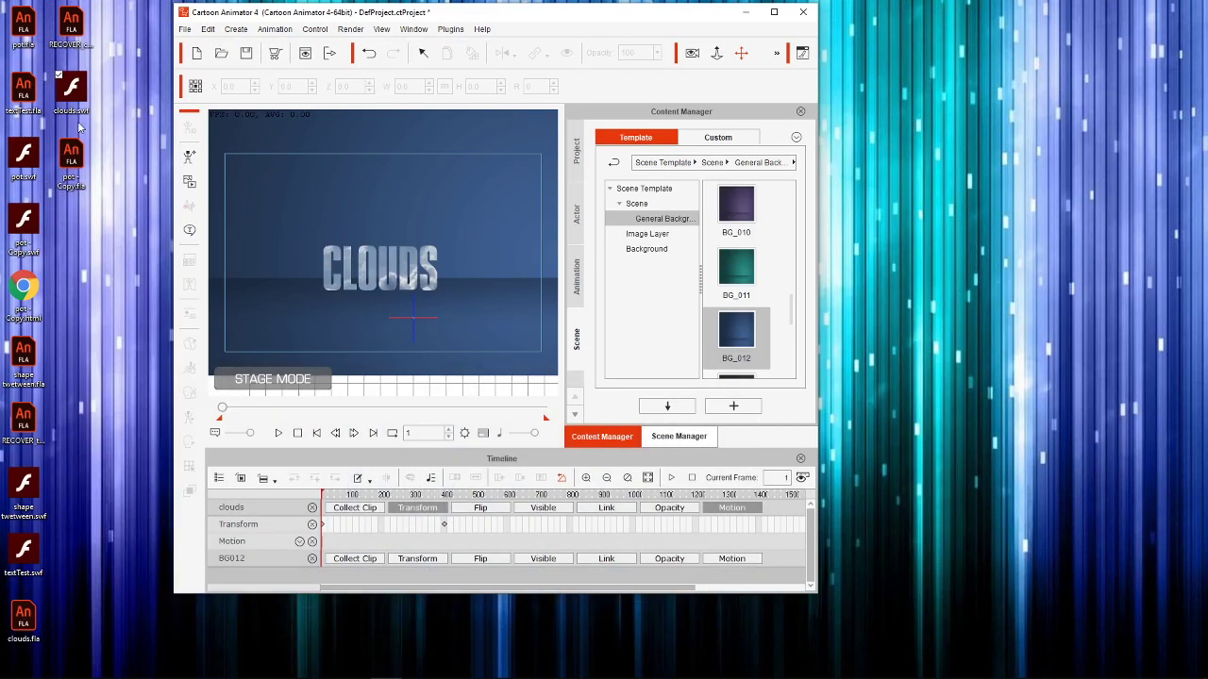
double_click(85, 92)
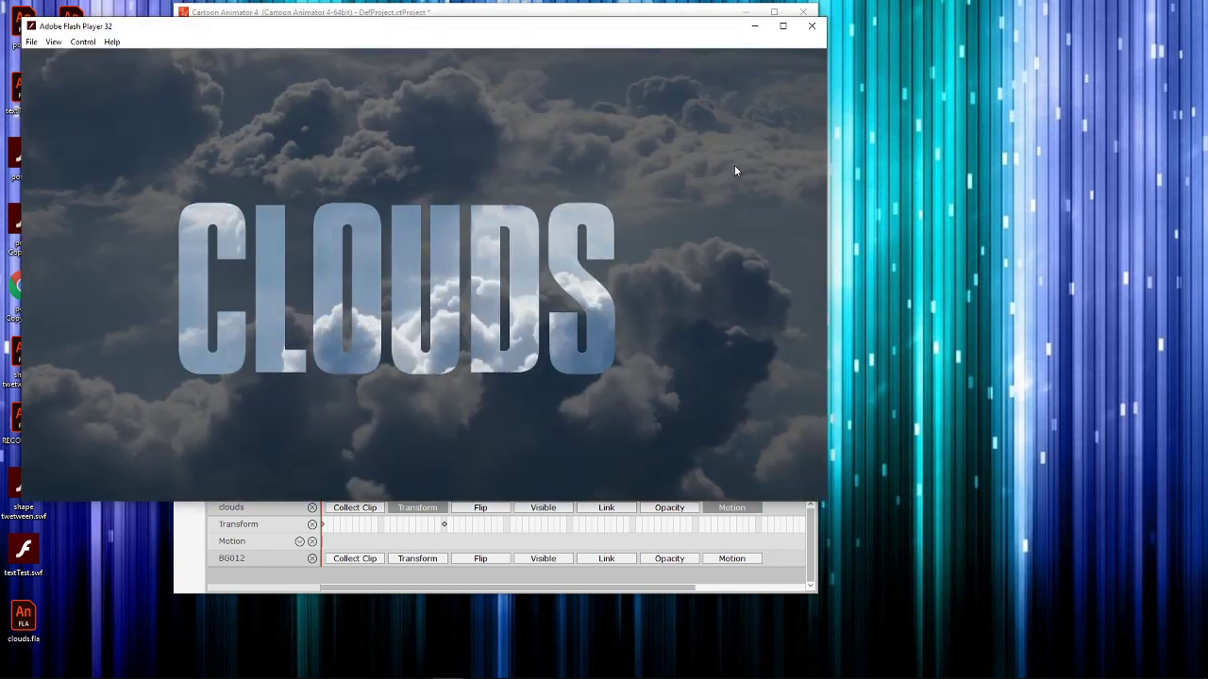
click(812, 27)
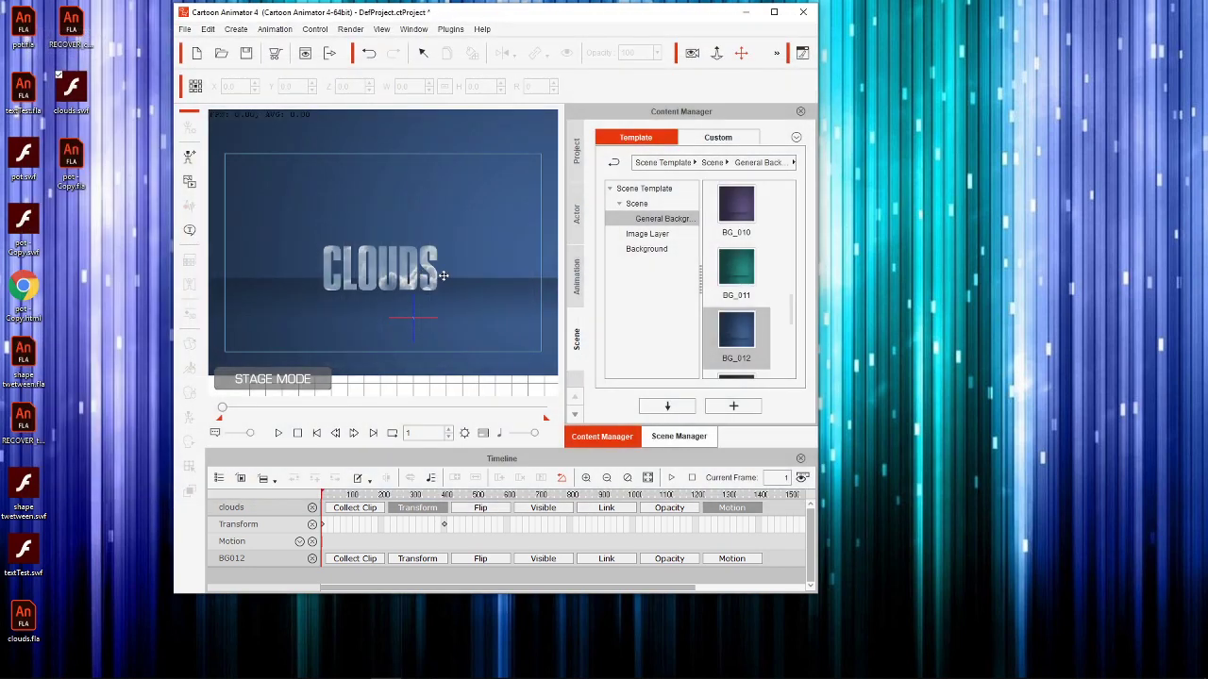
Step: Delete the old CLOUDS text and the BG012 background from the Cartoon Animator stage
click(460, 283)
key(Delete)
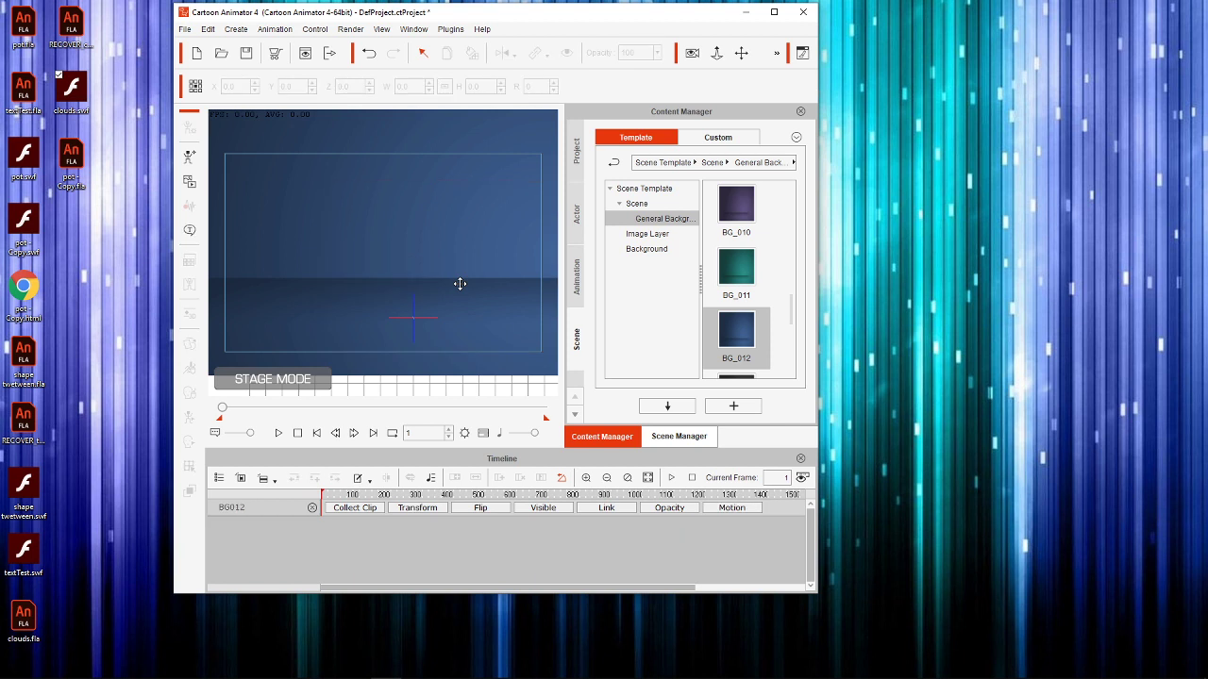
click(459, 285)
key(Delete)
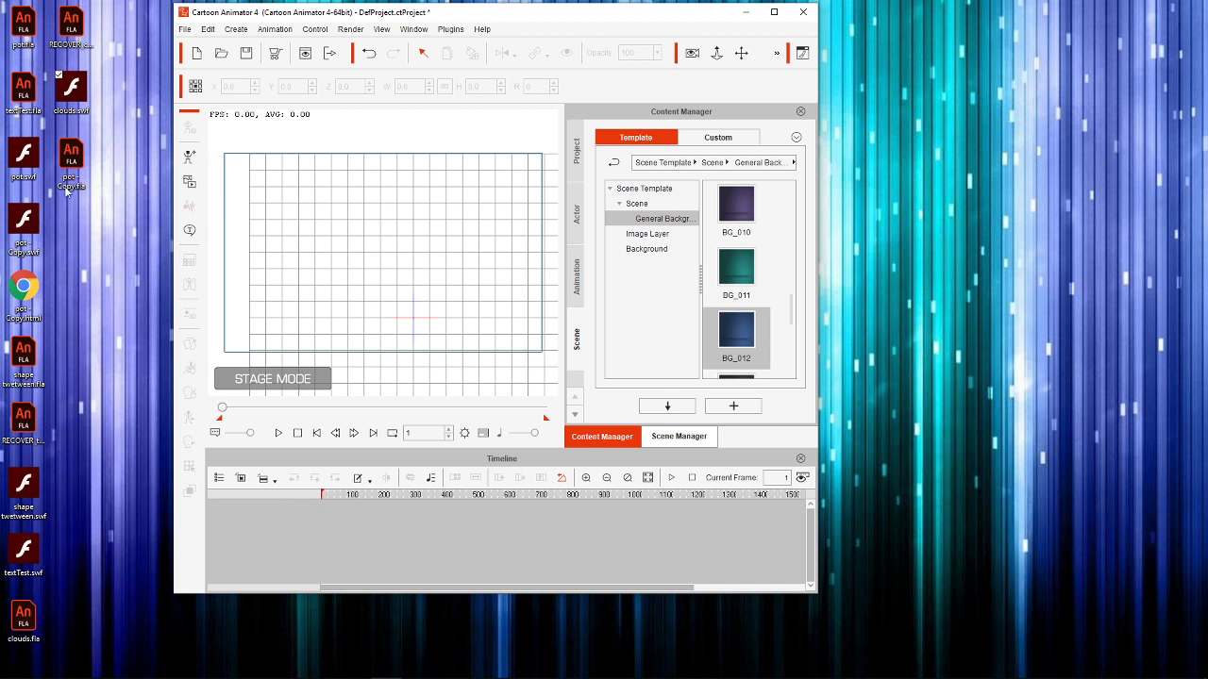
Step: Import clouds.swf onto the maximized Cartoon Animator stage, move it to about X -11, Y 76.7, and play it
drag(80, 98, 401, 286)
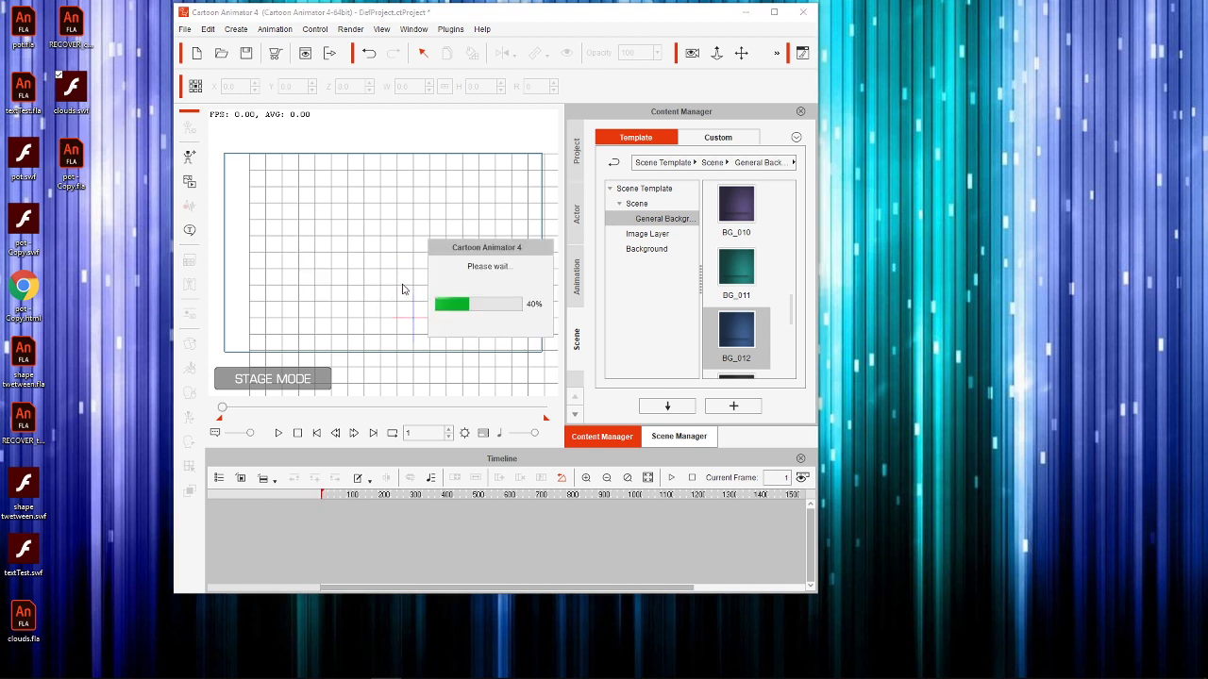
click(774, 12)
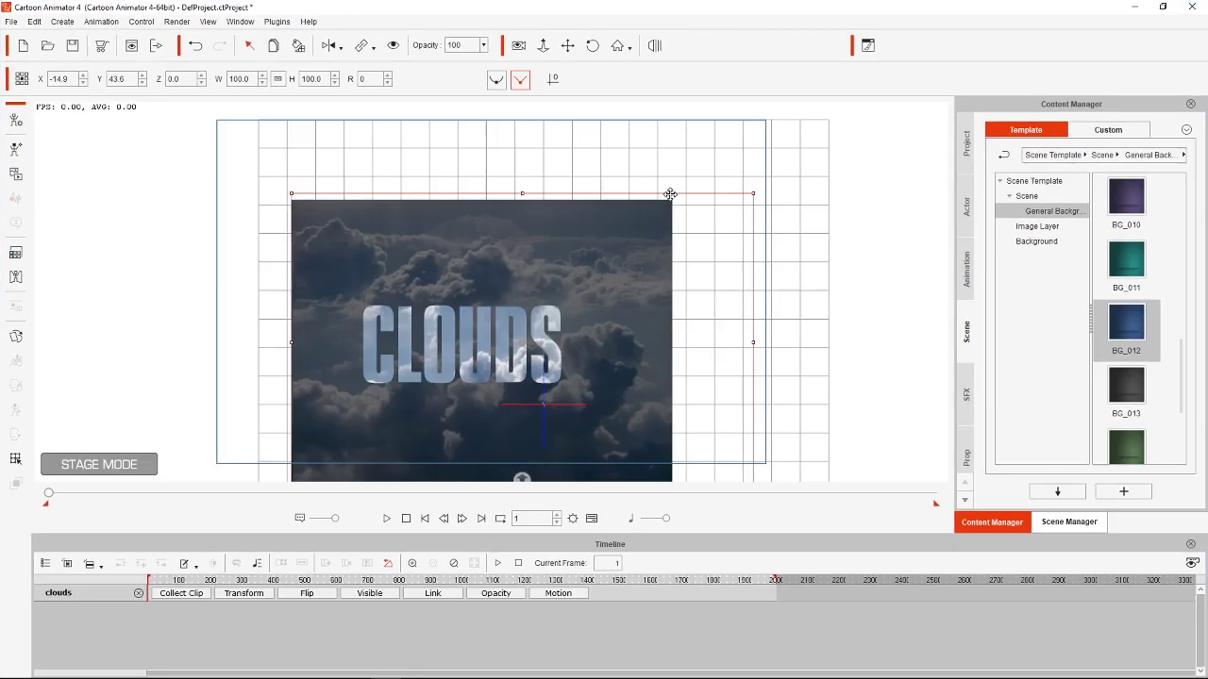
drag(585, 352, 604, 303)
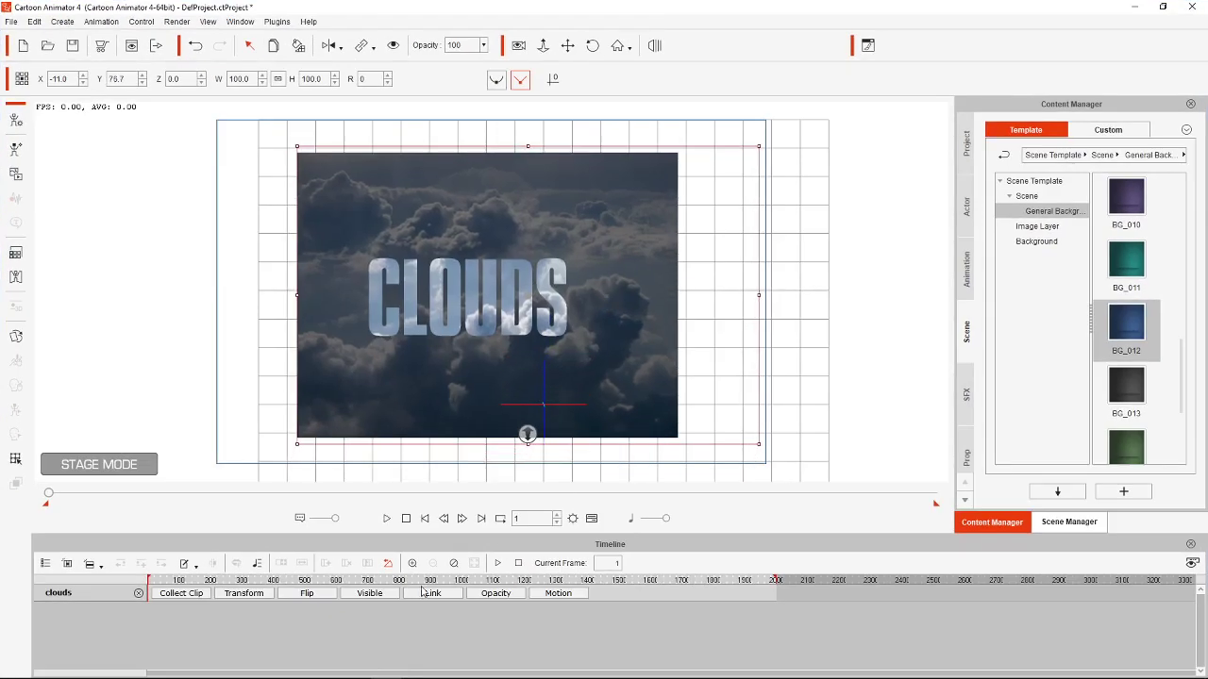
click(387, 518)
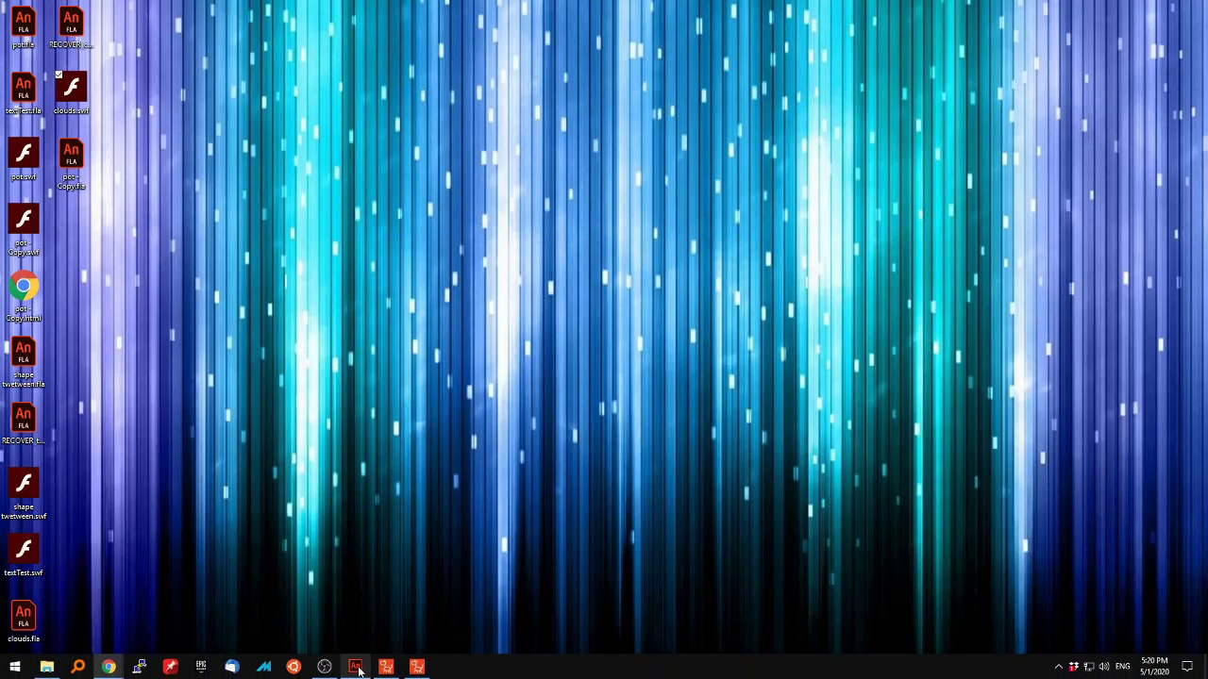
Step: Switch back to Animate, unlock the mask layer Layer_2, and select the CLOUDS text shape
click(356, 668)
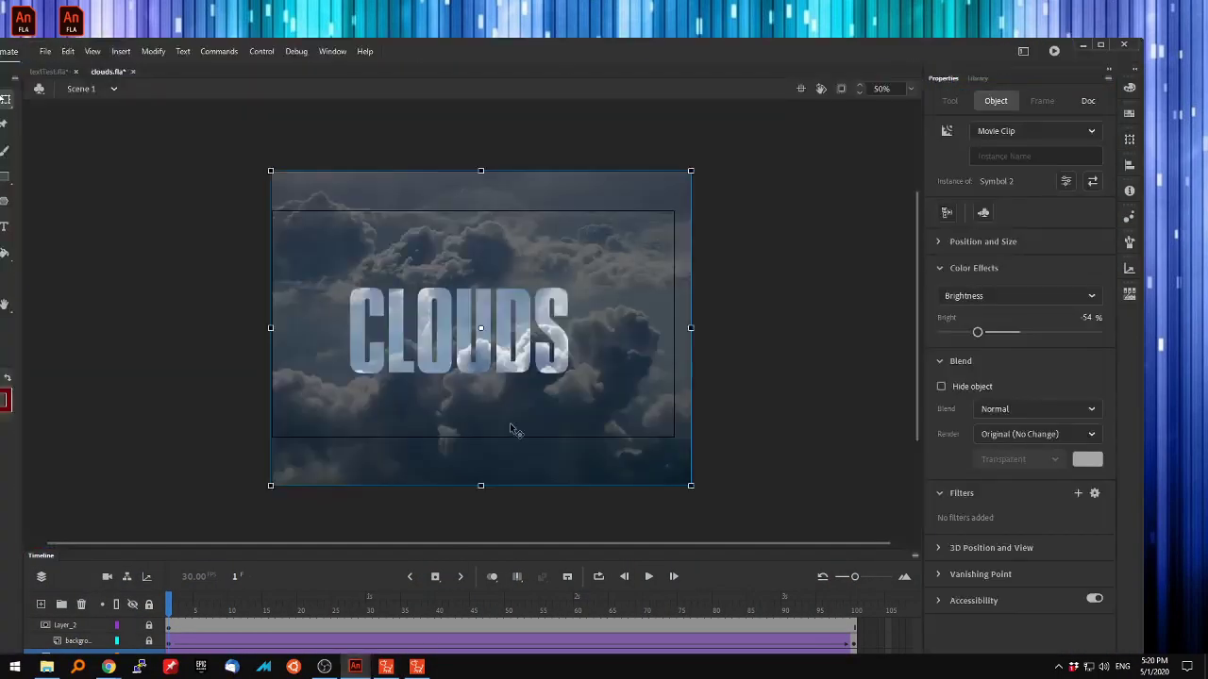
click(514, 387)
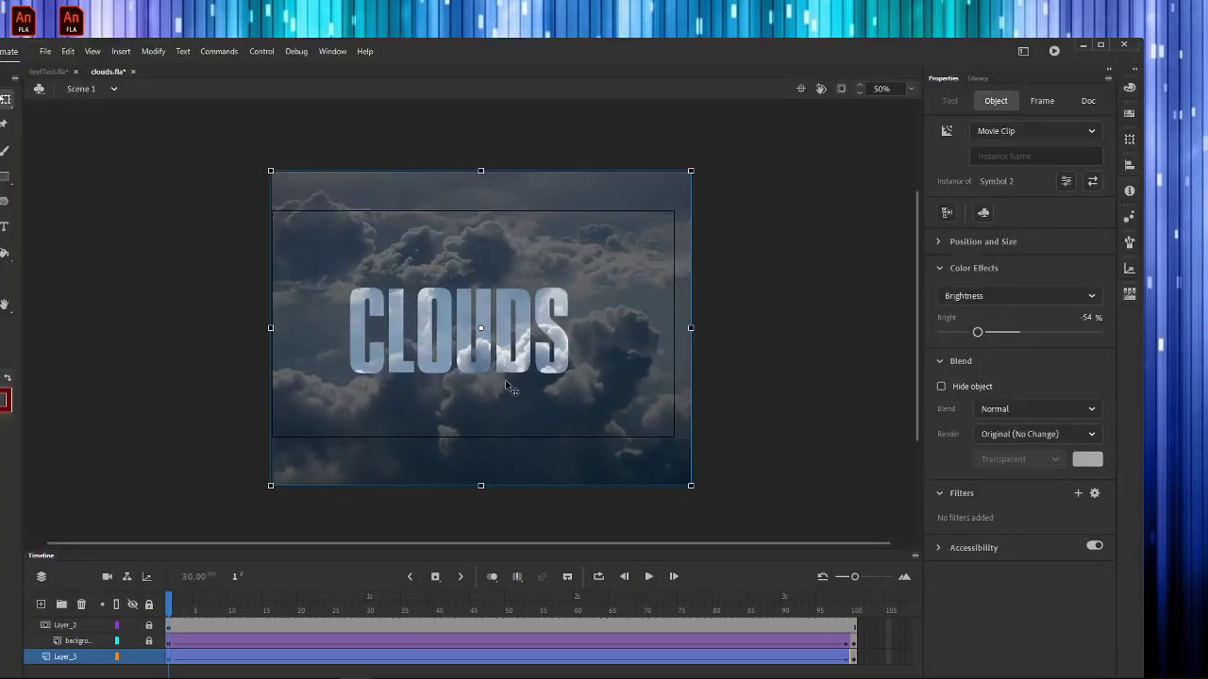
click(148, 625)
click(466, 309)
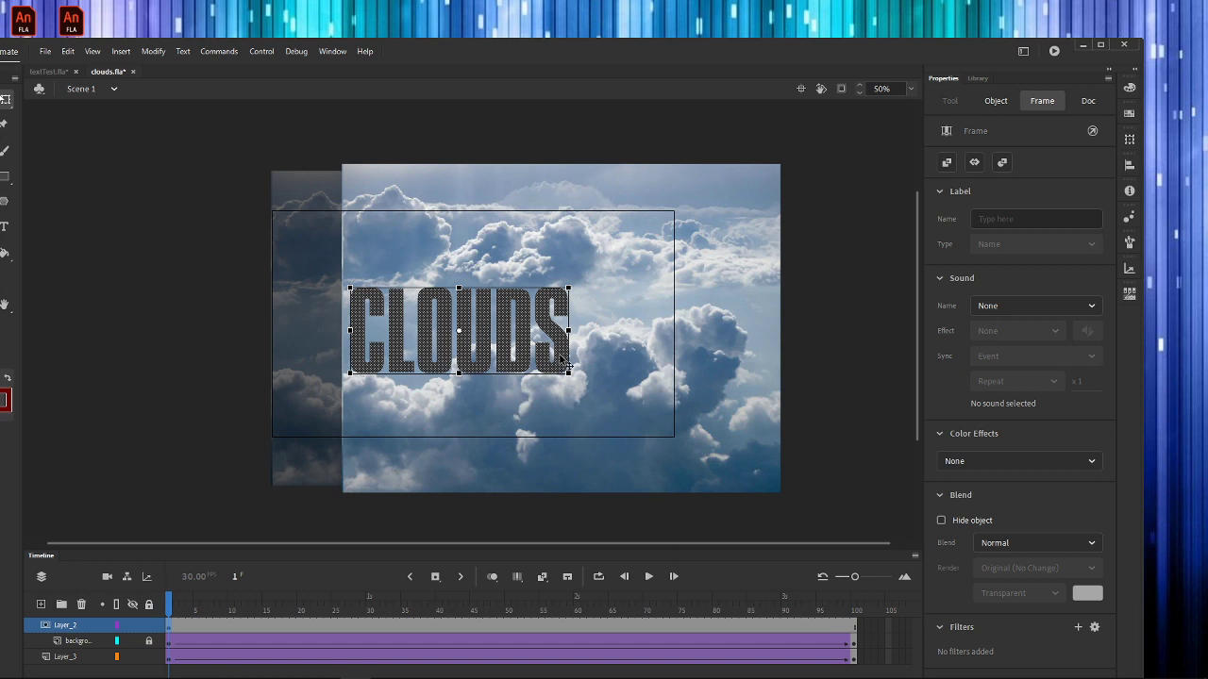
Step: Maximize the Animate window, fill the CLOUDS text shape with dark blue #000033, and deselect it
double_click(820, 42)
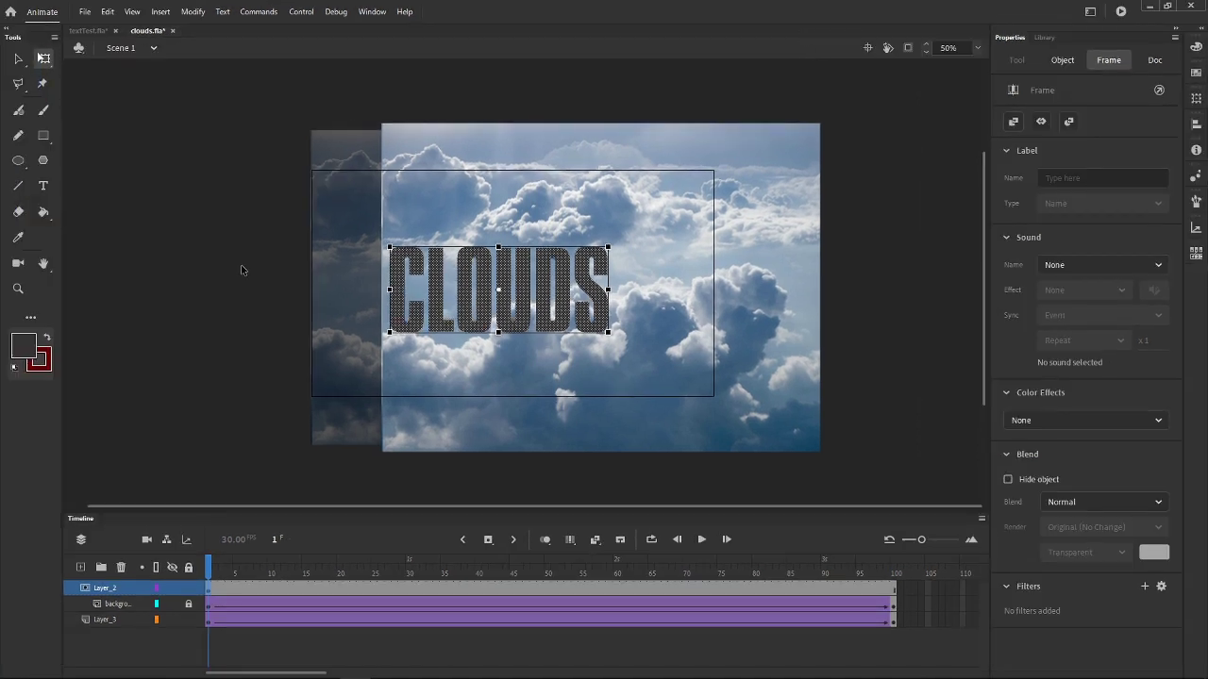
click(43, 110)
click(32, 351)
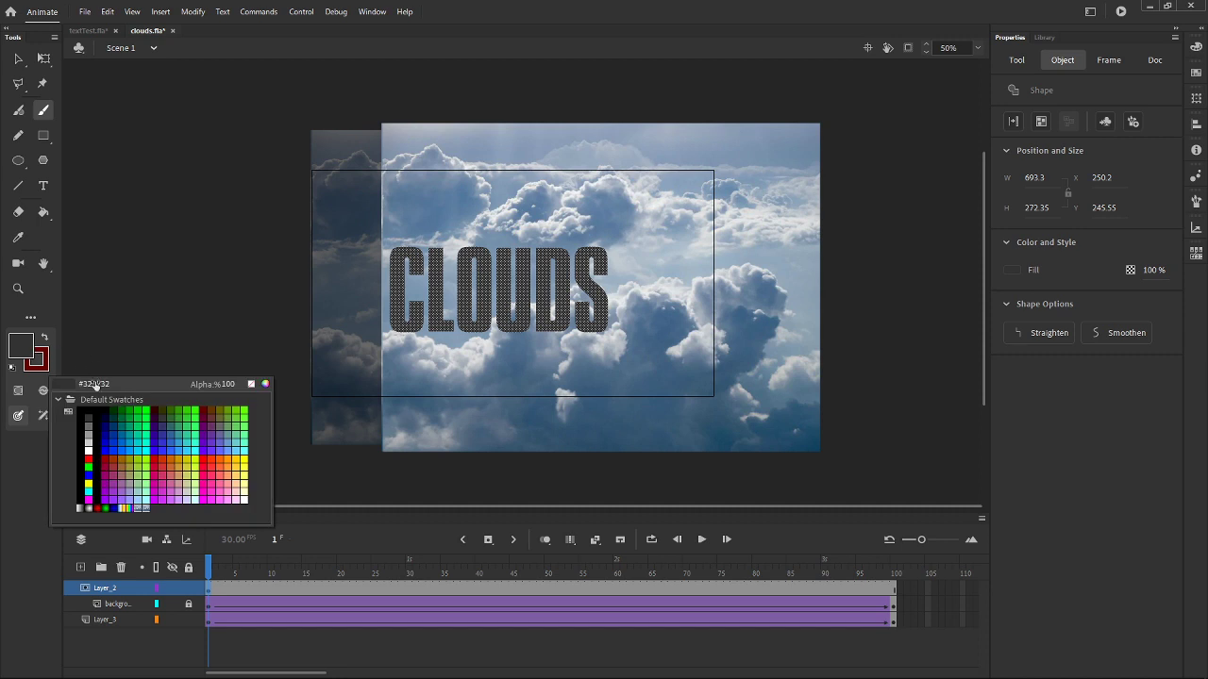
click(109, 415)
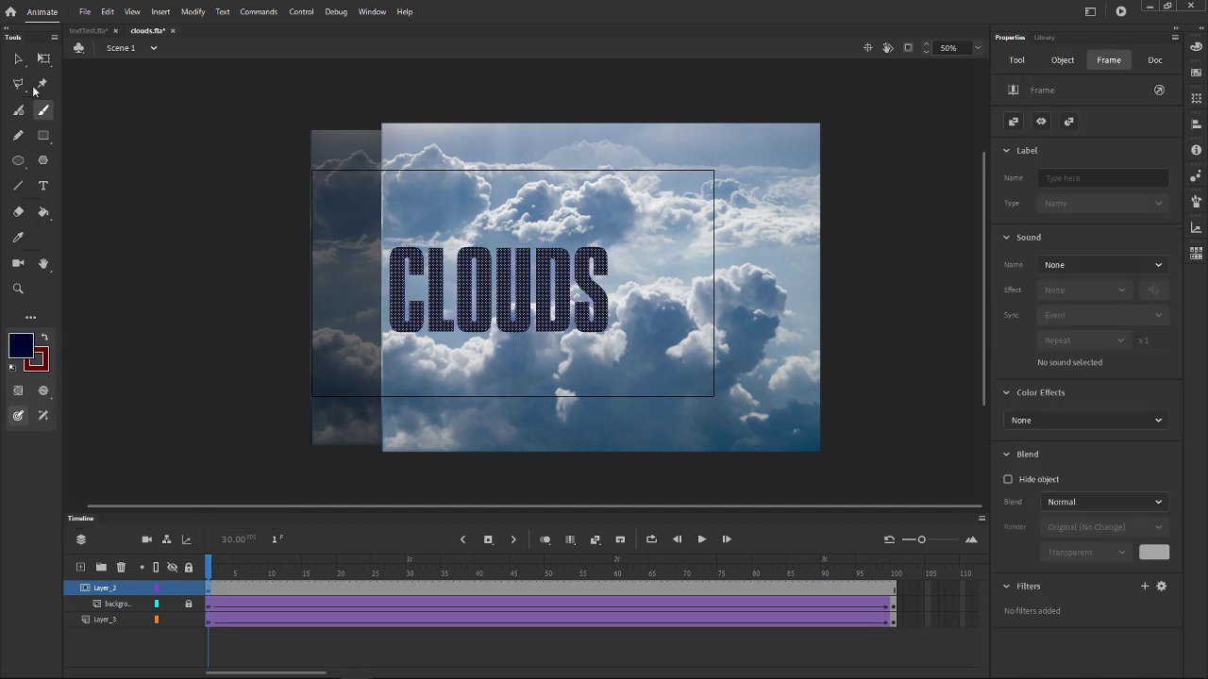
click(18, 59)
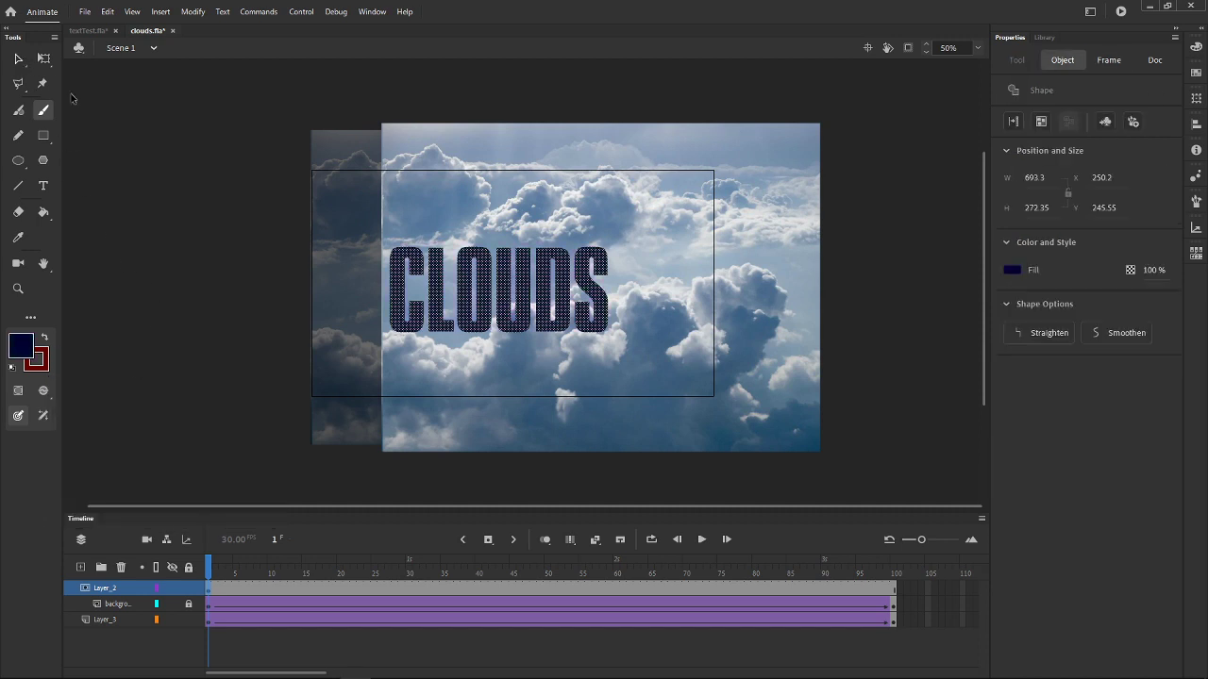
click(128, 300)
Step: Paint red, wavy strokes along the edges of the CLOUDS letters with the Classic Brush at size 10
click(29, 349)
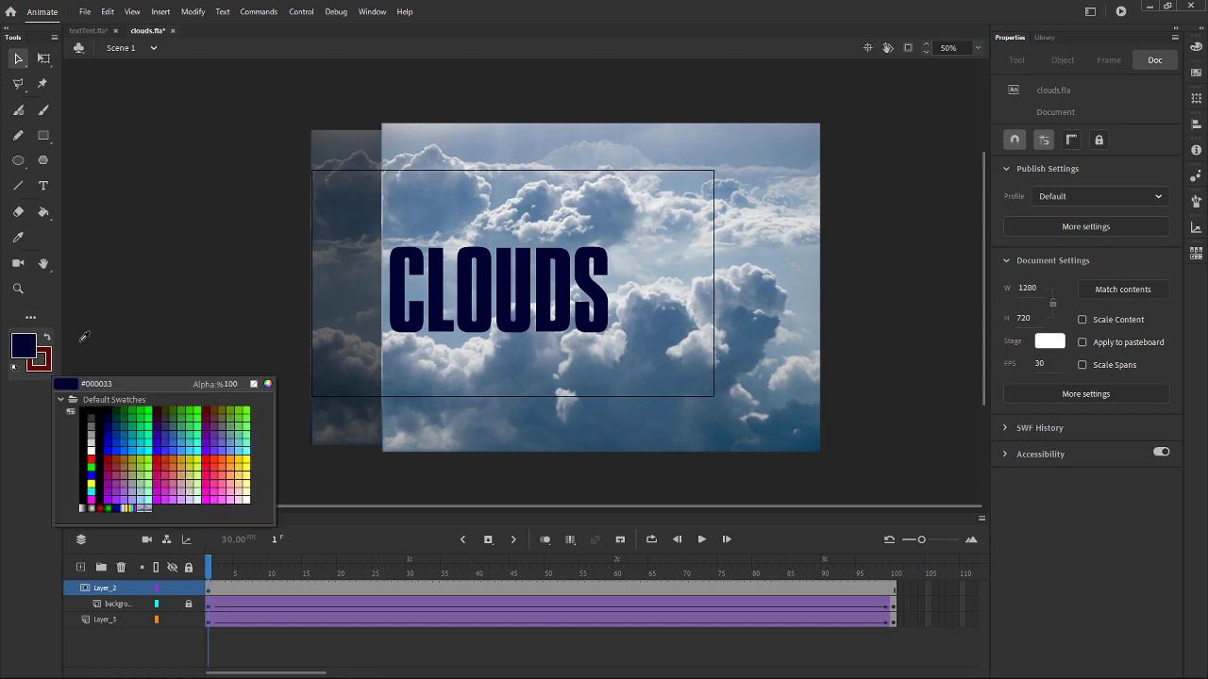
click(119, 412)
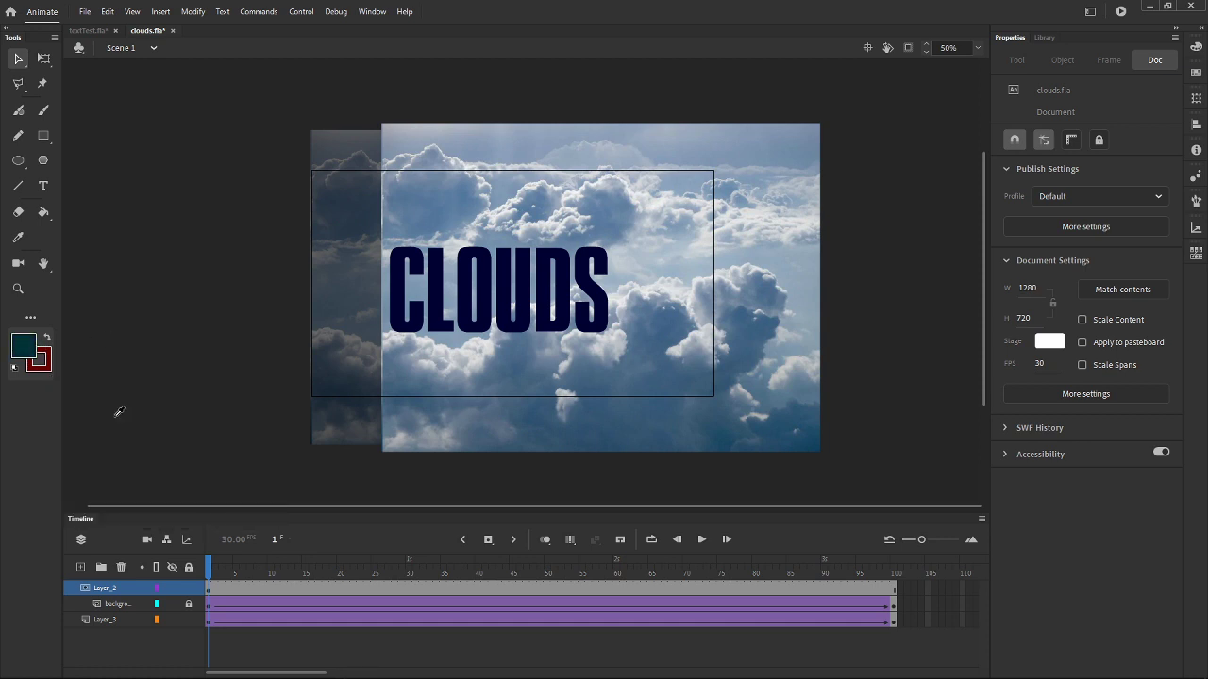
click(26, 351)
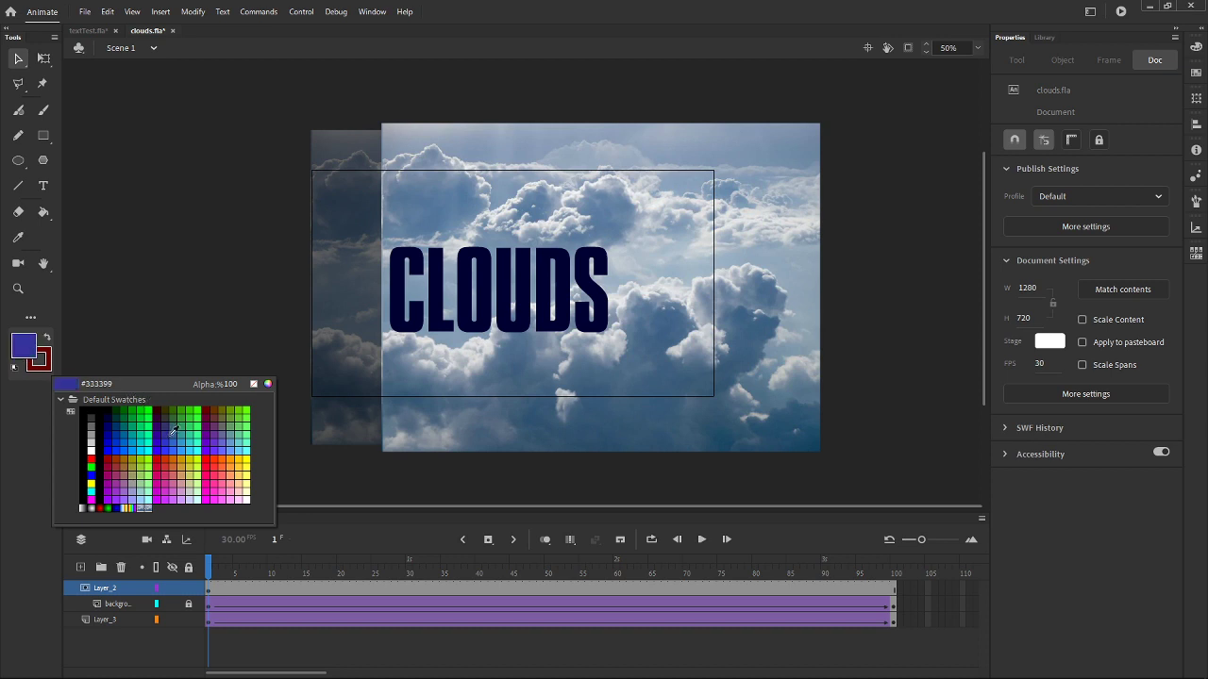
click(159, 462)
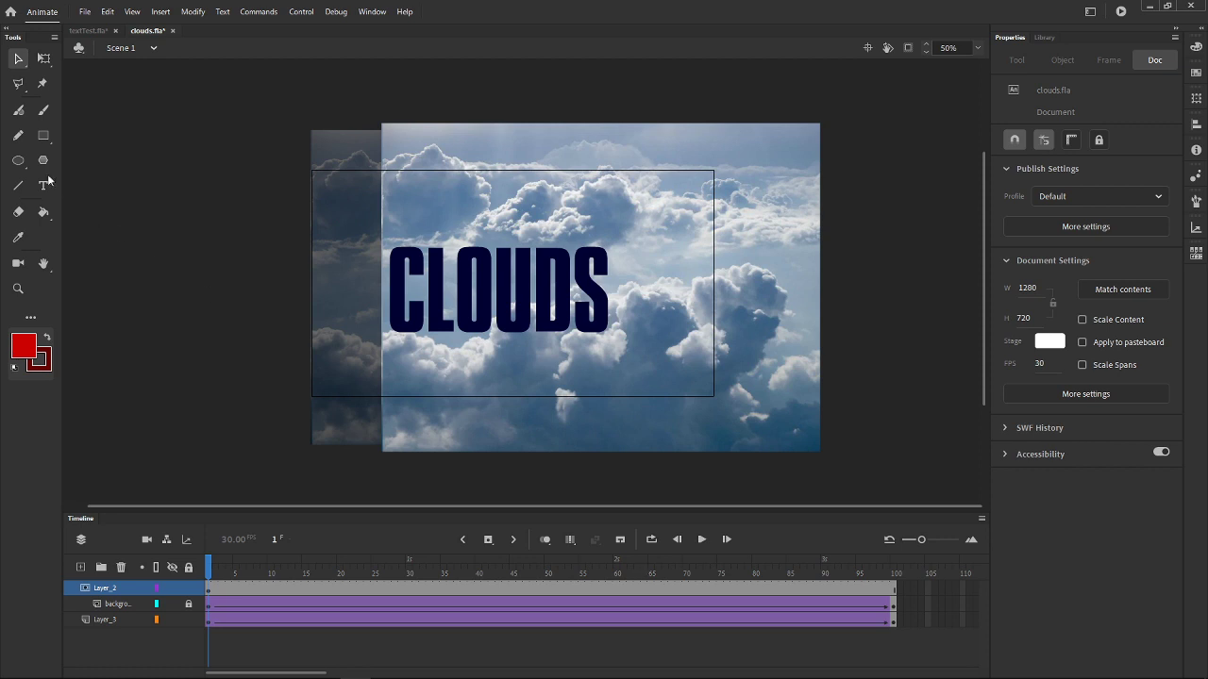
click(43, 111)
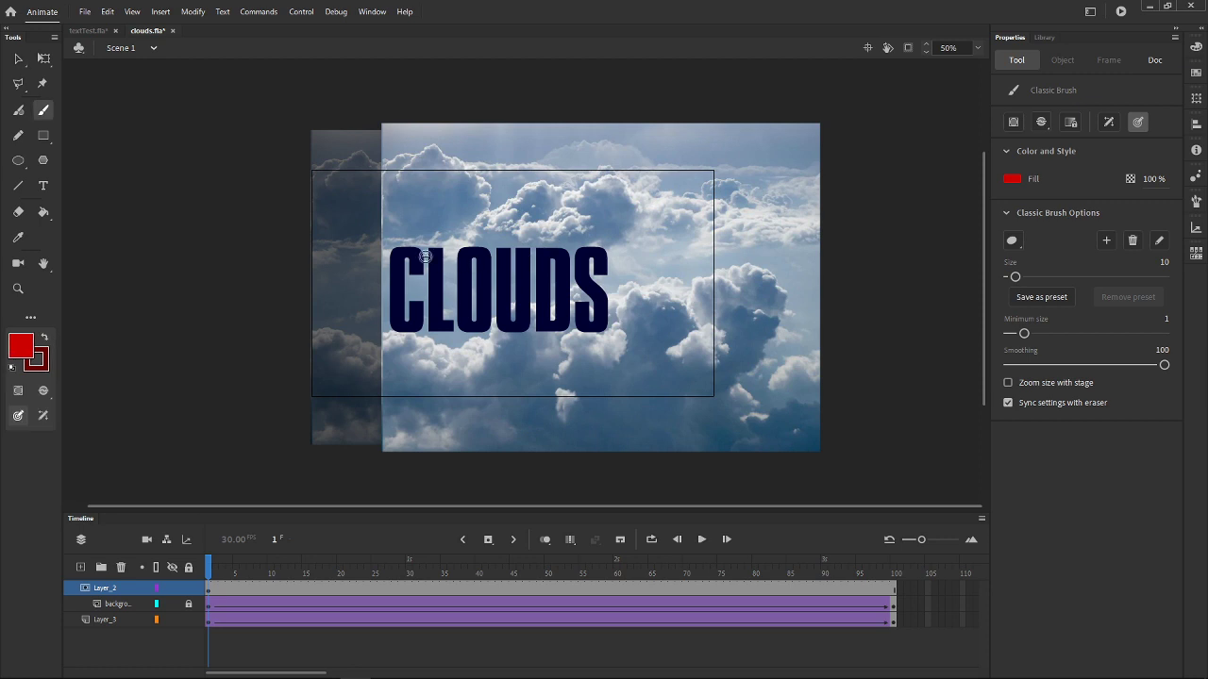
mouse_move(393, 253)
mouse_down()
mouse_move(393, 318)
mouse_move(408, 331)
mouse_move(422, 305)
mouse_up()
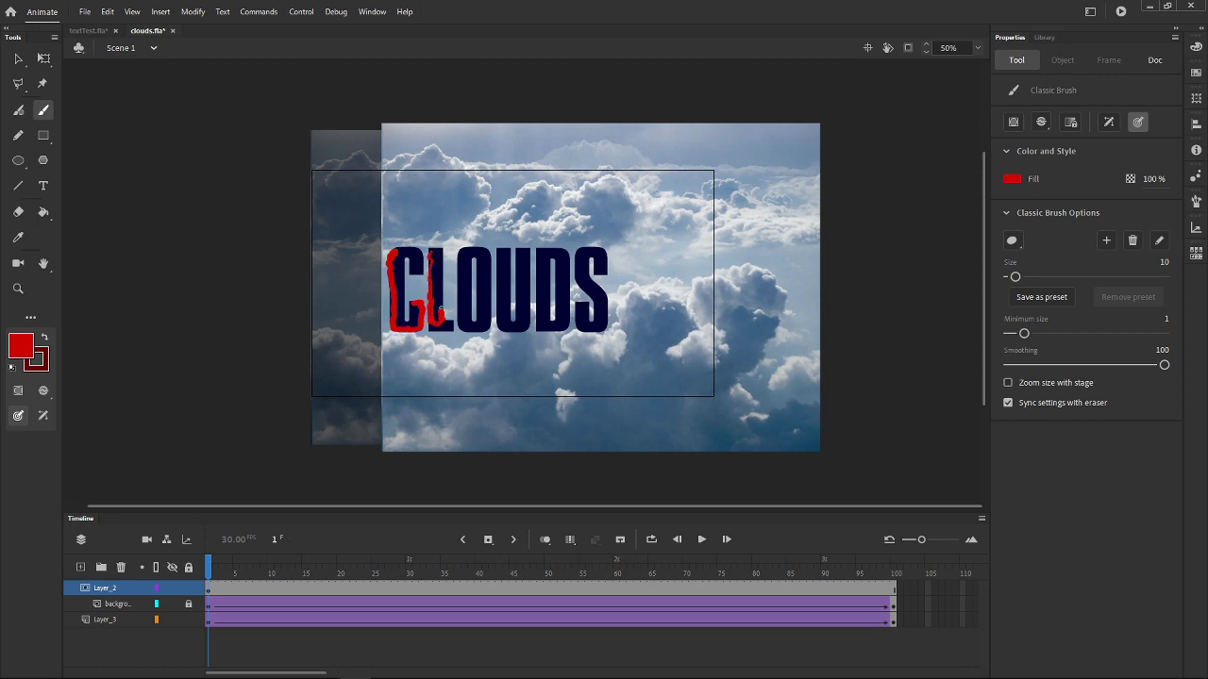
mouse_move(440, 268)
mouse_down()
mouse_move(450, 329)
mouse_move(470, 307)
mouse_move(474, 257)
mouse_move(460, 313)
mouse_move(495, 295)
mouse_move(496, 253)
mouse_move(503, 330)
mouse_move(526, 328)
mouse_move(532, 256)
mouse_move(562, 252)
mouse_move(548, 247)
mouse_move(570, 313)
mouse_up()
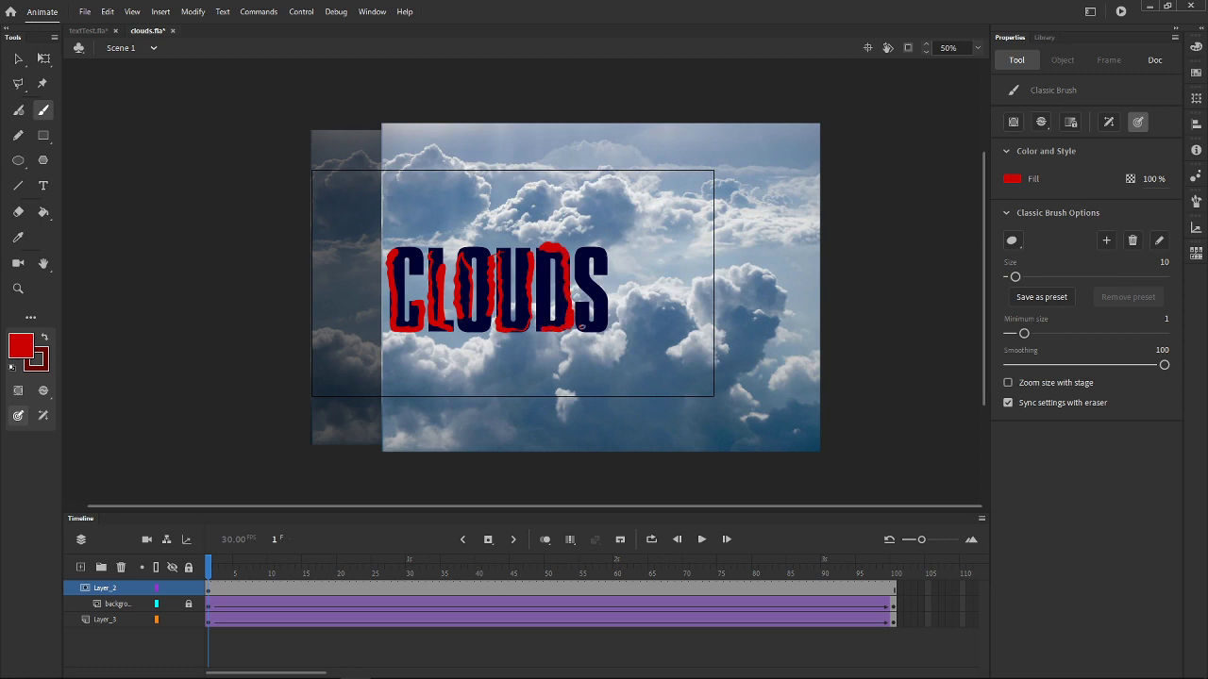
mouse_move(600, 330)
mouse_down()
mouse_move(608, 307)
mouse_move(589, 265)
mouse_up()
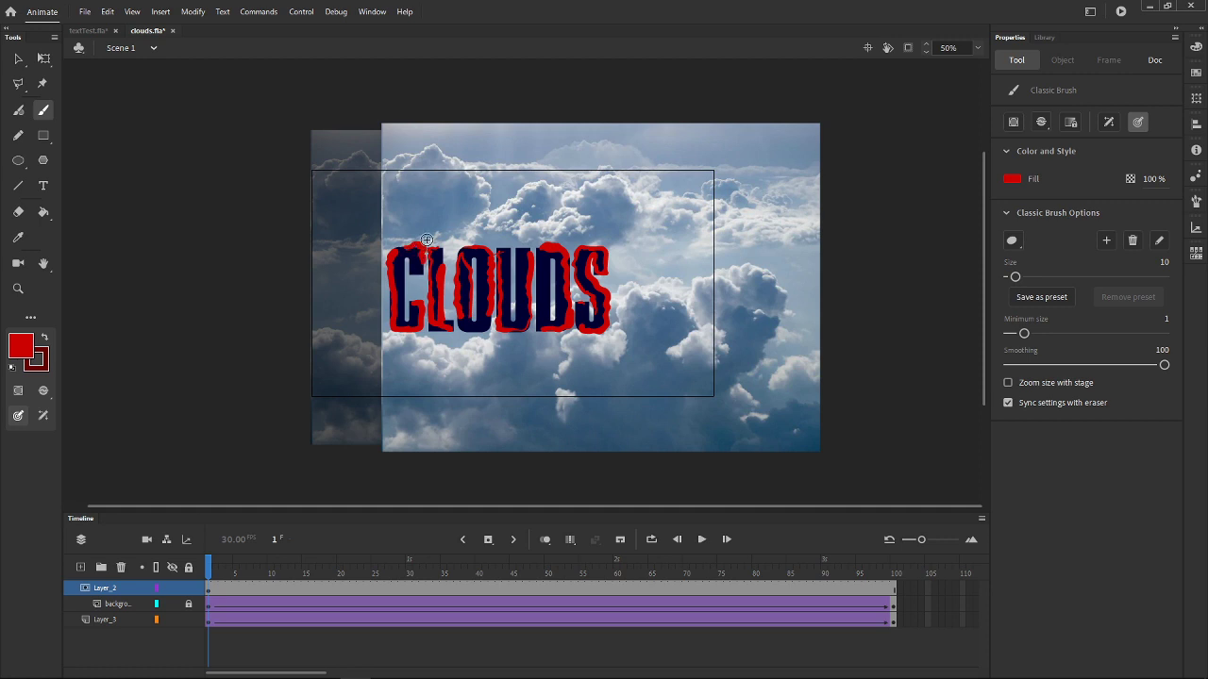
Step: Test the movie with the mask layer Layer_2 locked, close the preview, and unlock the layer with its artwork selected
click(189, 587)
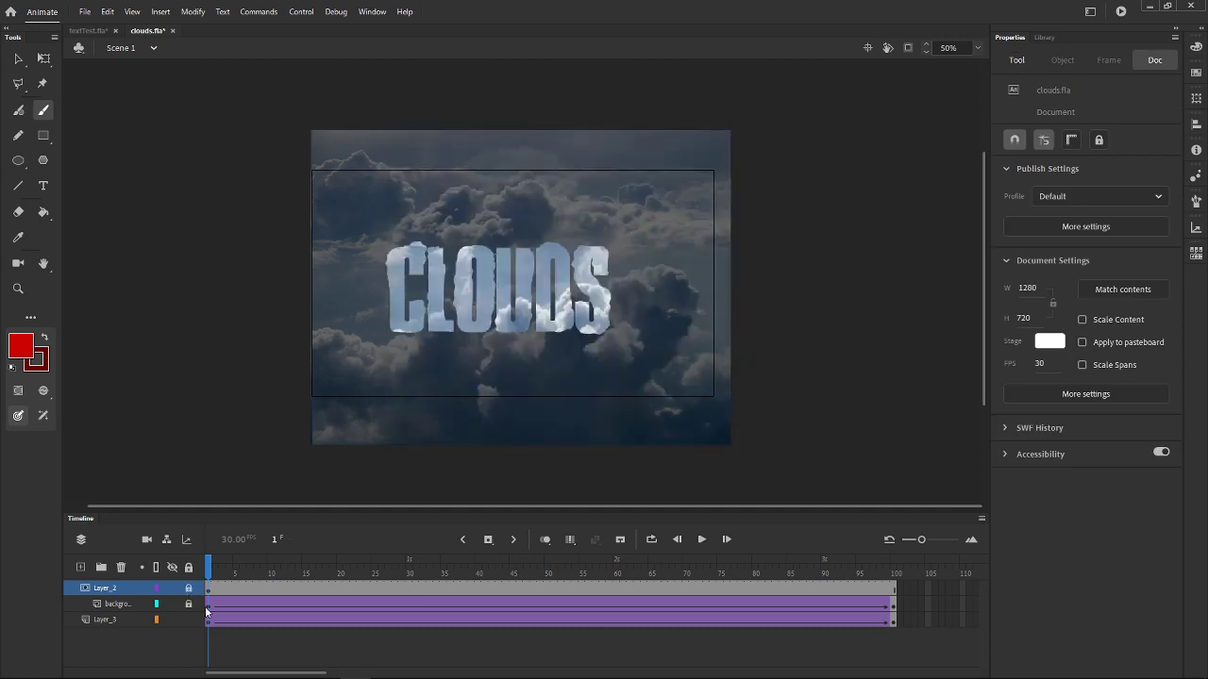
key(ctrl+Return)
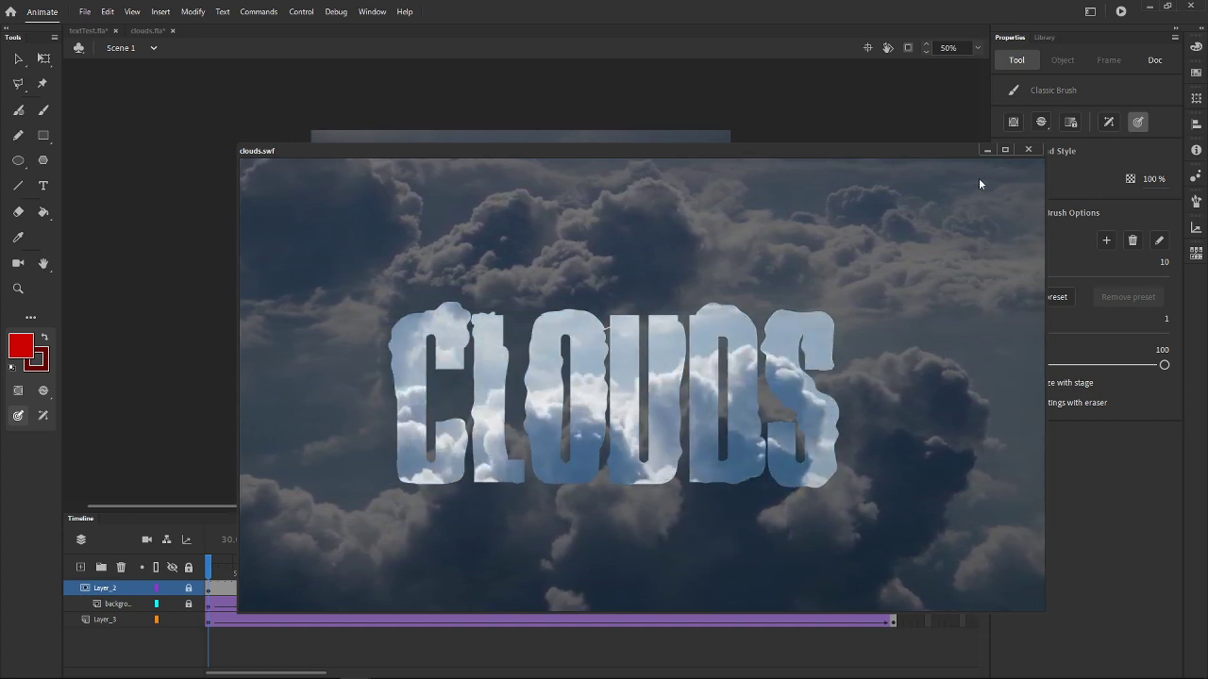
click(1029, 151)
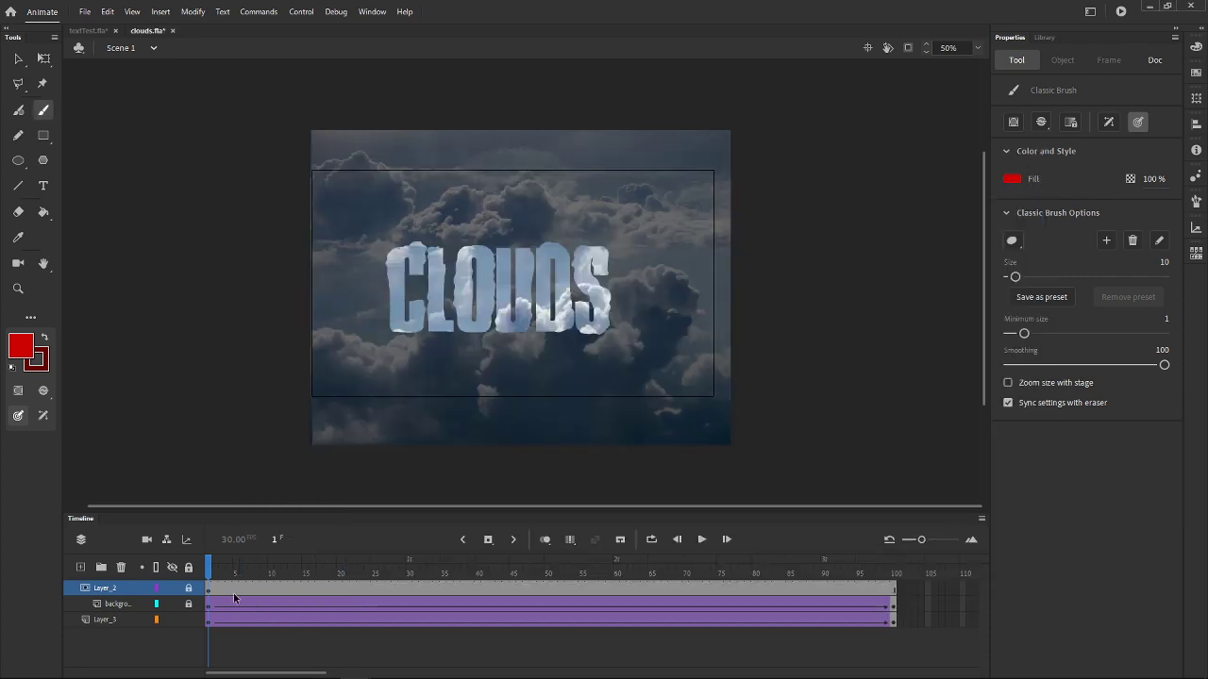
click(187, 589)
click(214, 592)
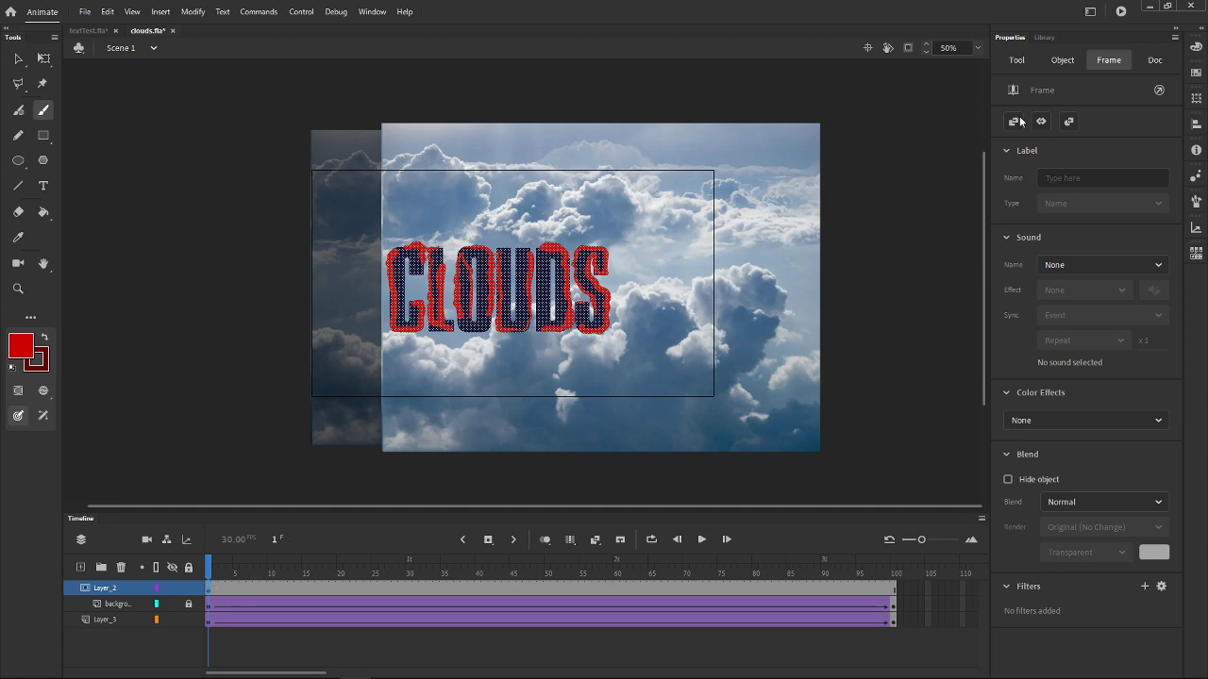
Step: Switch to Cartoon Animator and replace the old clouds object with the updated clouds.swf at about X -30.3, Y 78.9 on the maximized stage
click(1149, 6)
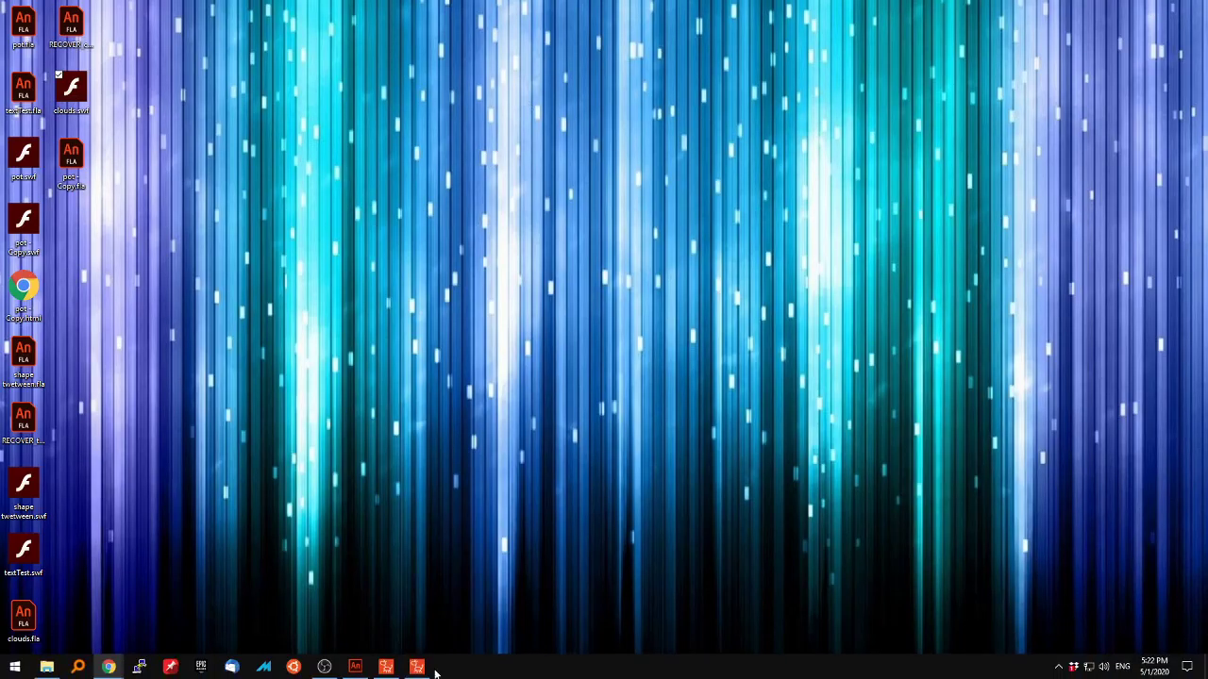
click(386, 666)
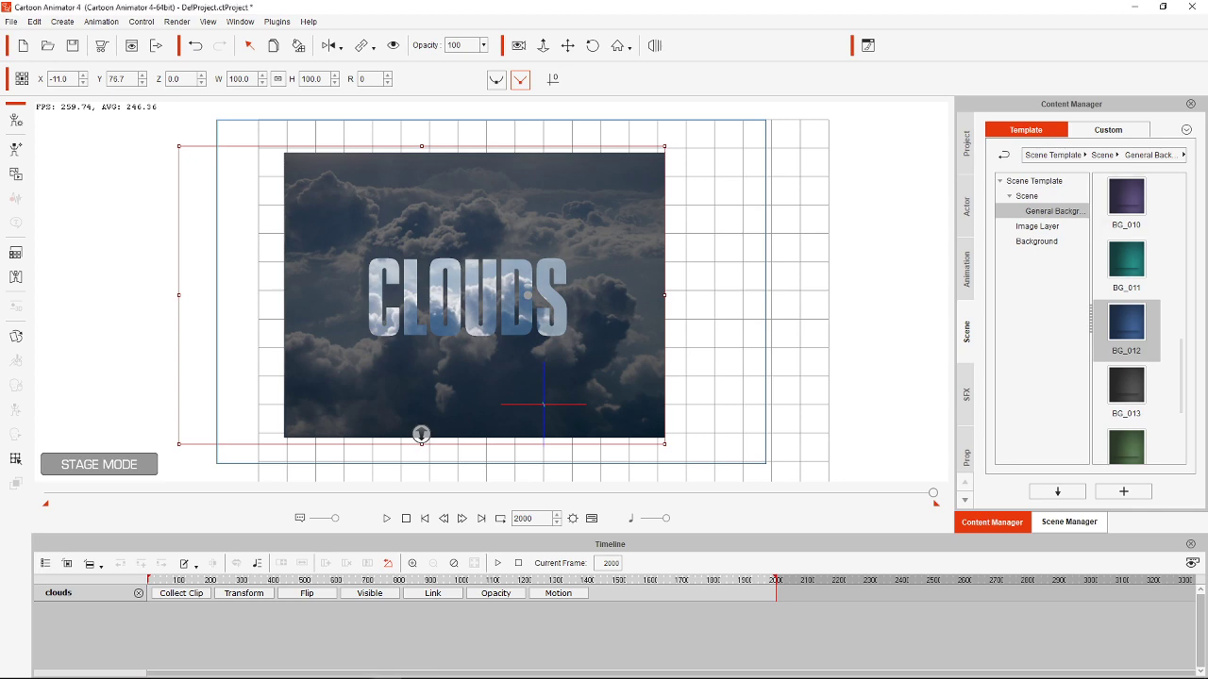
double_click(517, 9)
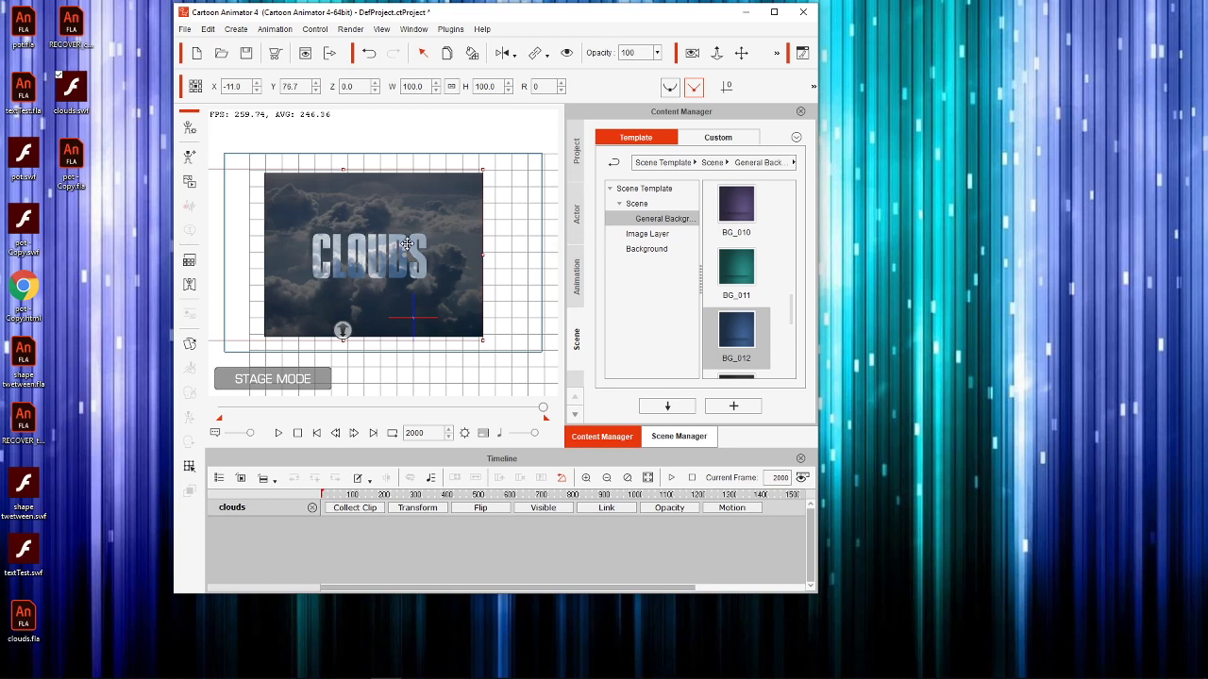
key(Delete)
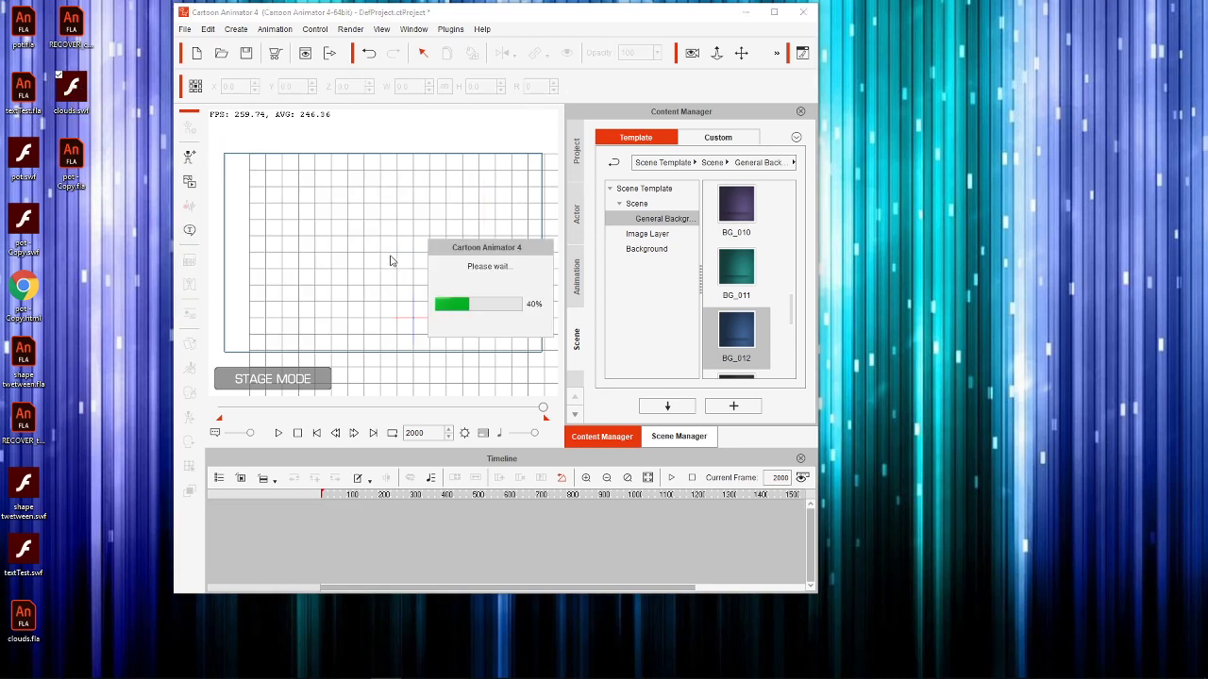
click(773, 12)
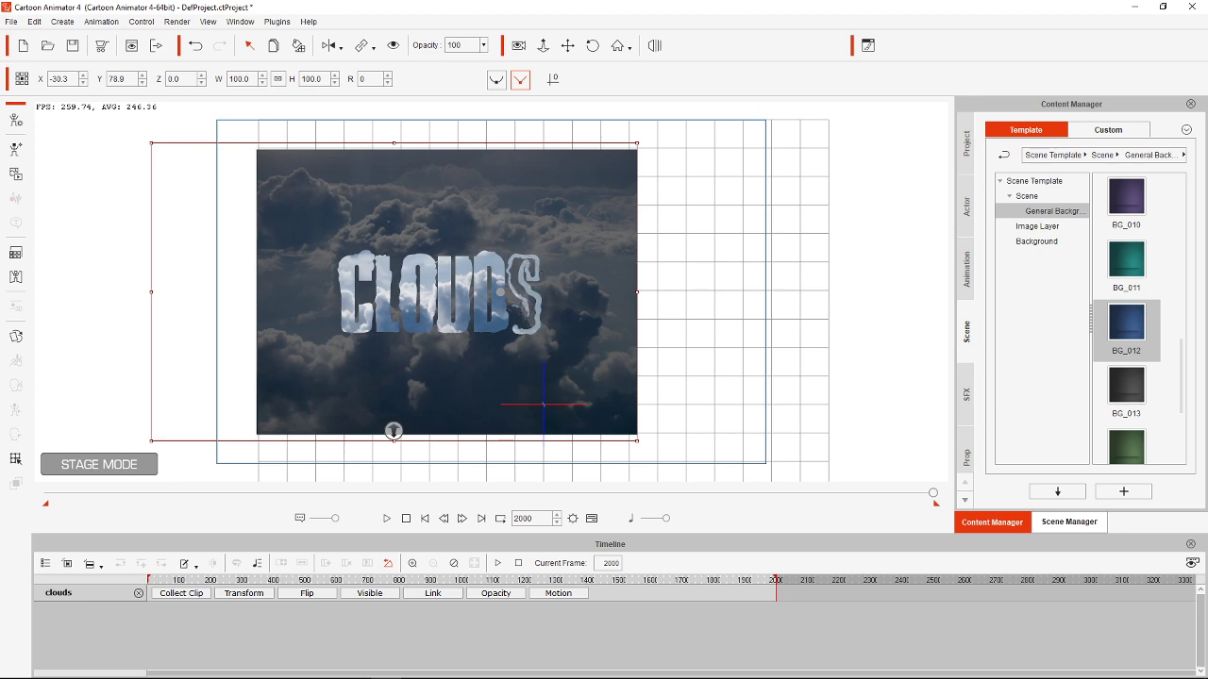
Step: Switch back to Animate, lock Layer_3, and show the anchor points of the entire CLOUDS shape with the Subselection tool
click(355, 667)
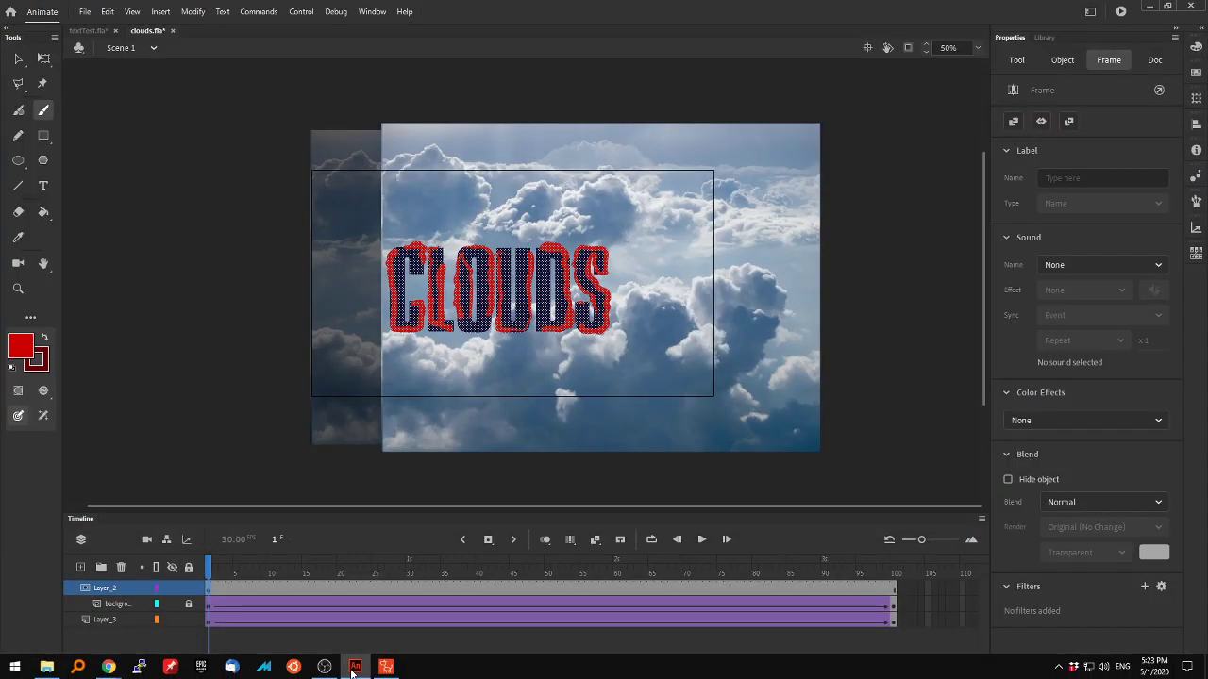
click(18, 59)
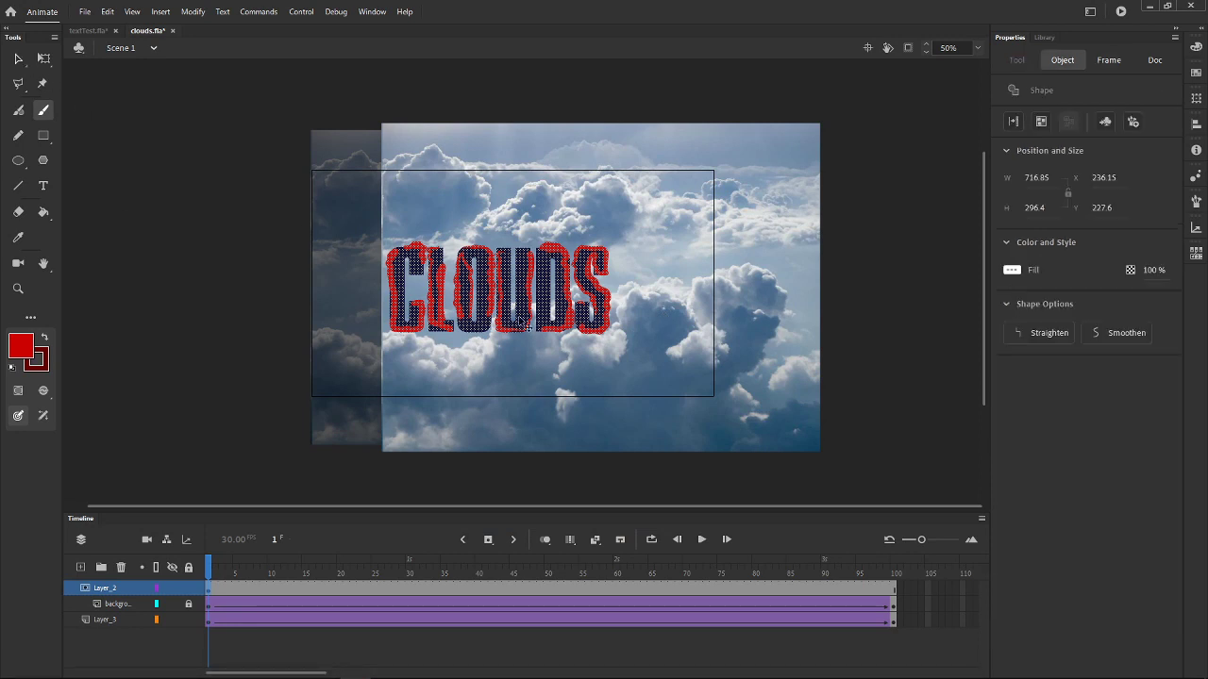
click(590, 250)
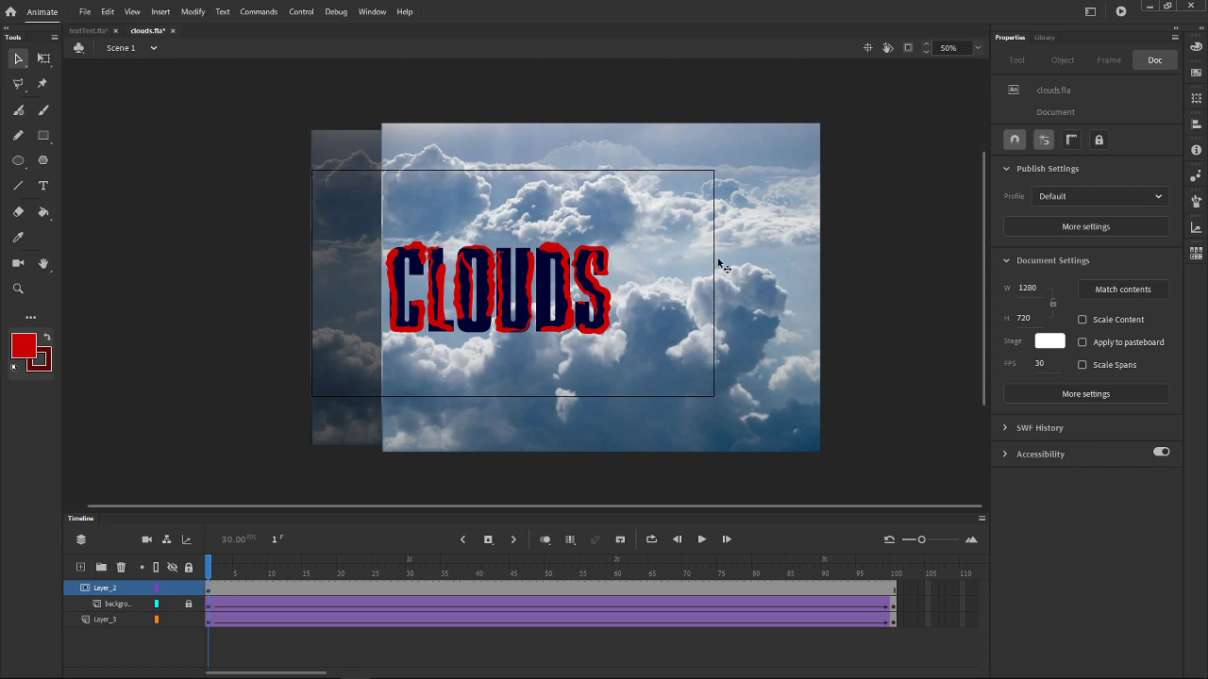
key(ctrl+equal)
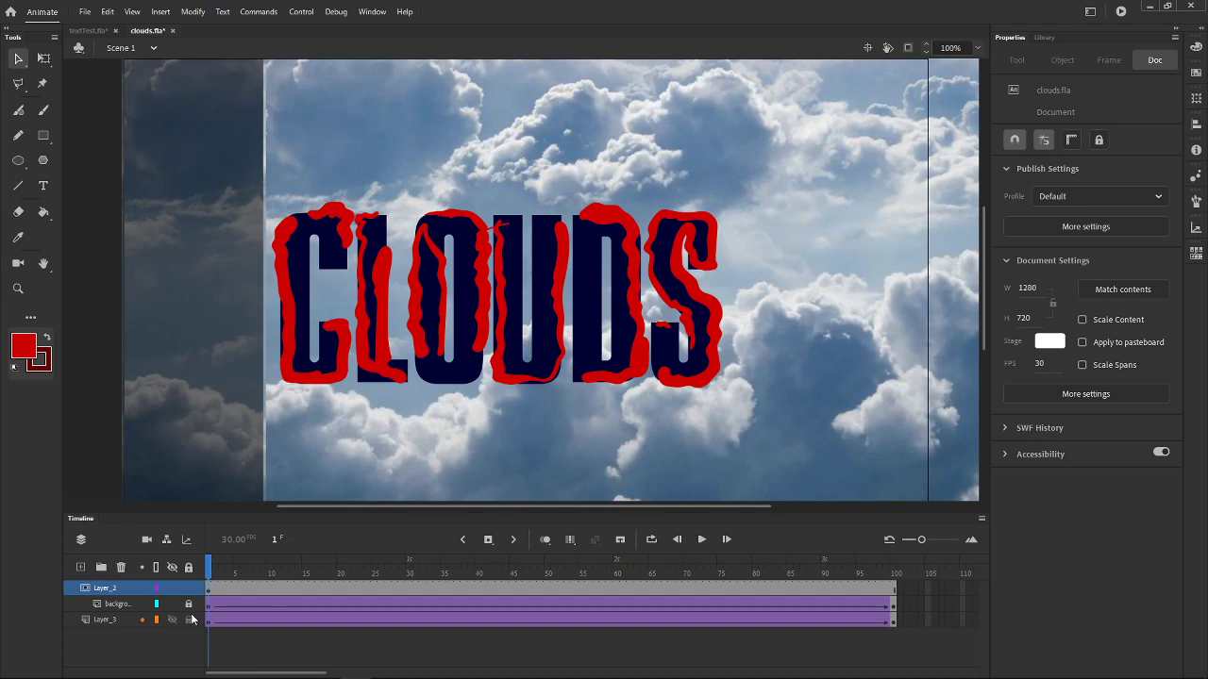
drag(201, 173, 803, 462)
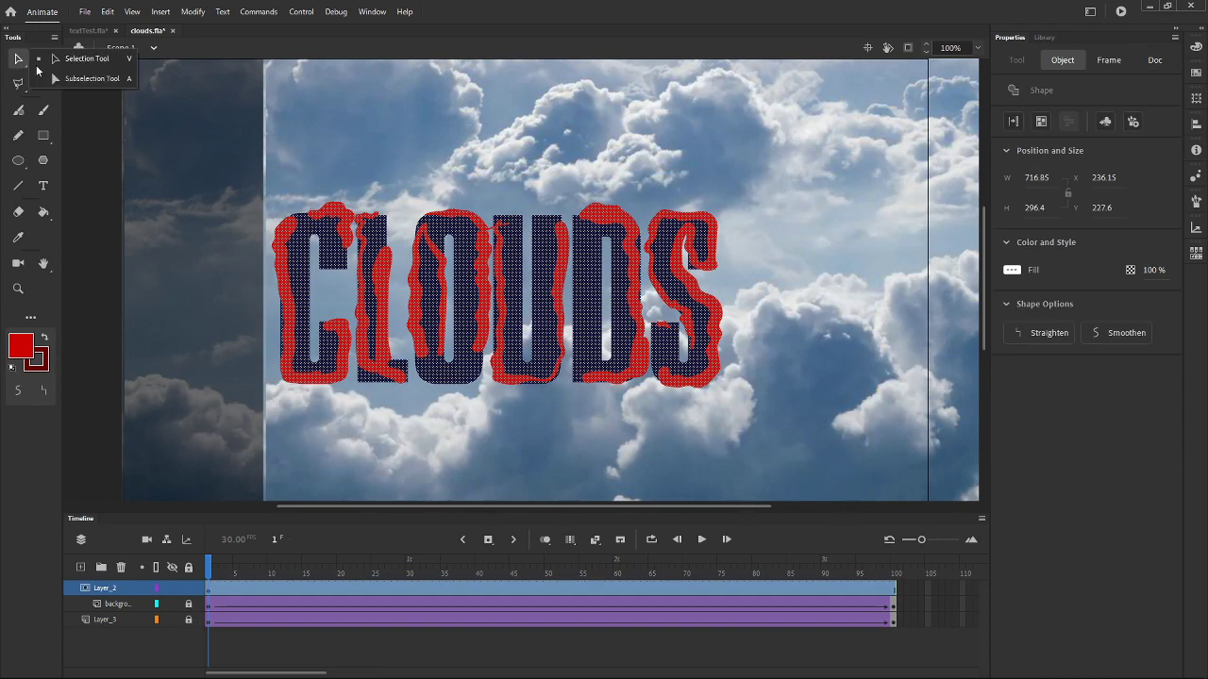
click(67, 84)
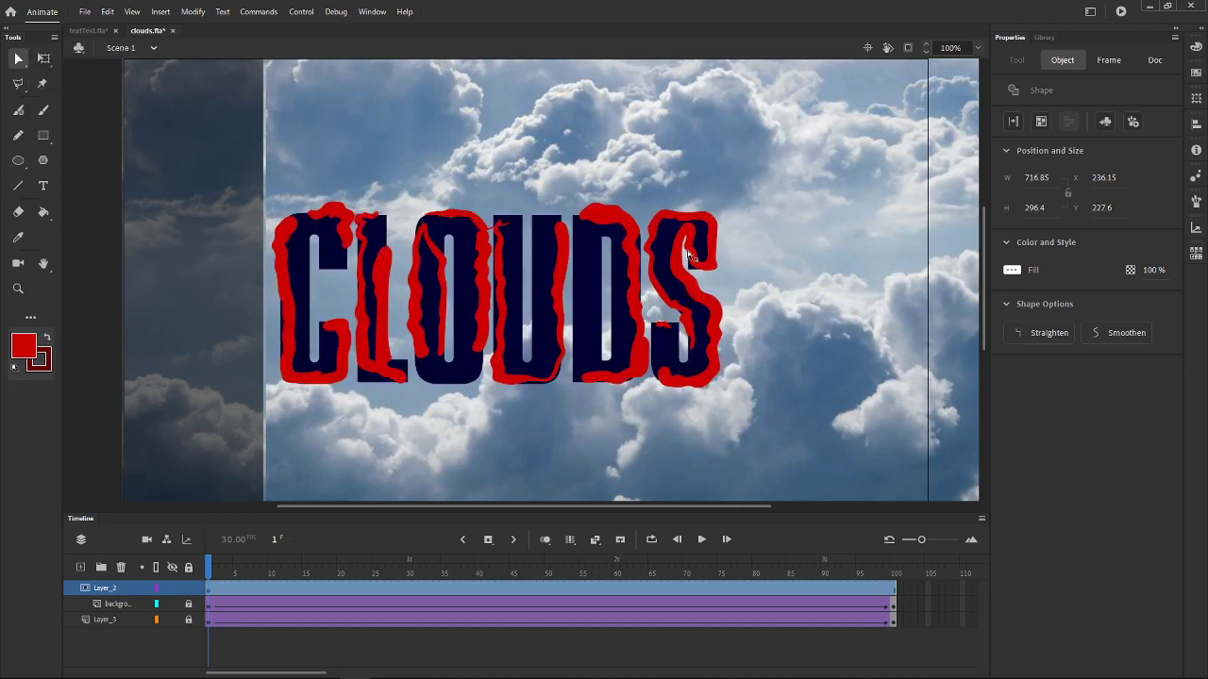
drag(760, 193, 132, 442)
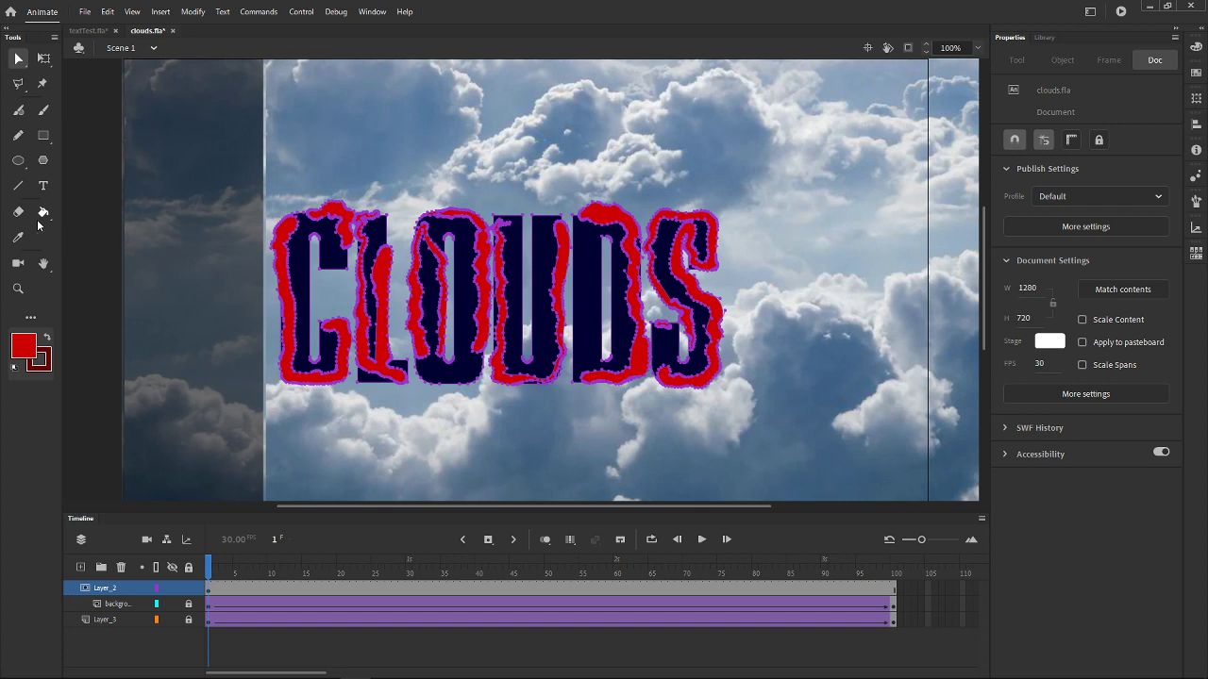
Step: Brush more red strokes onto the middle letters of CLOUDS, inside the O, across the U, and around the D
click(20, 61)
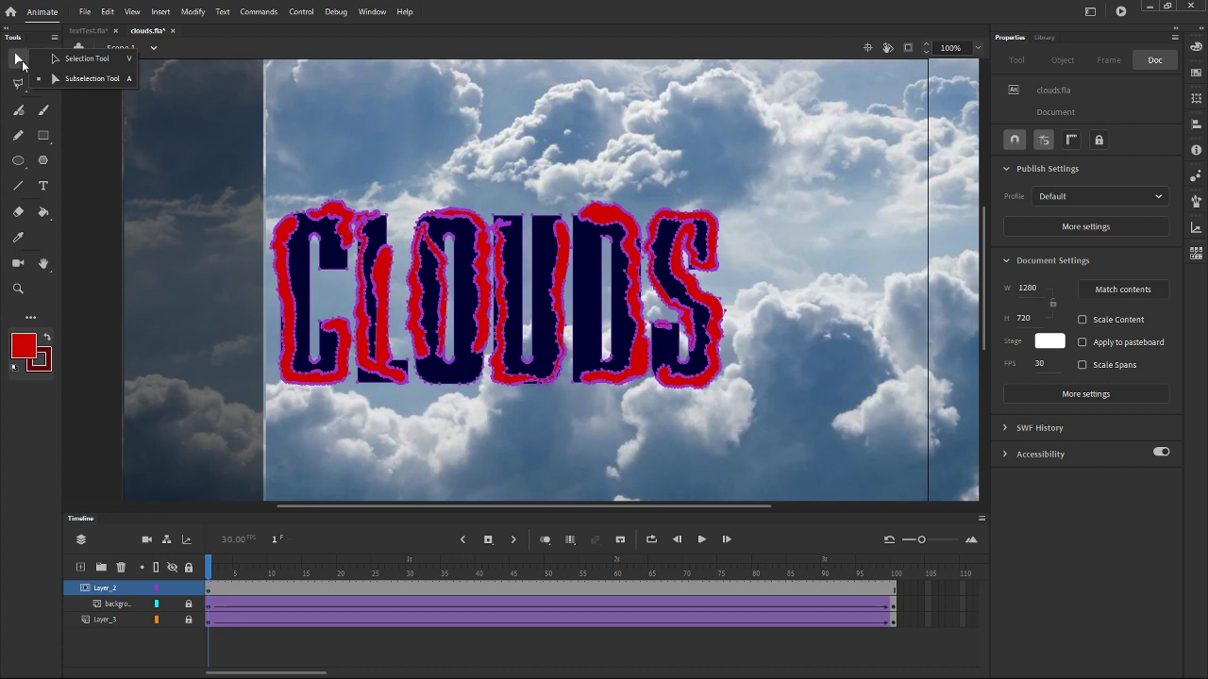
click(23, 66)
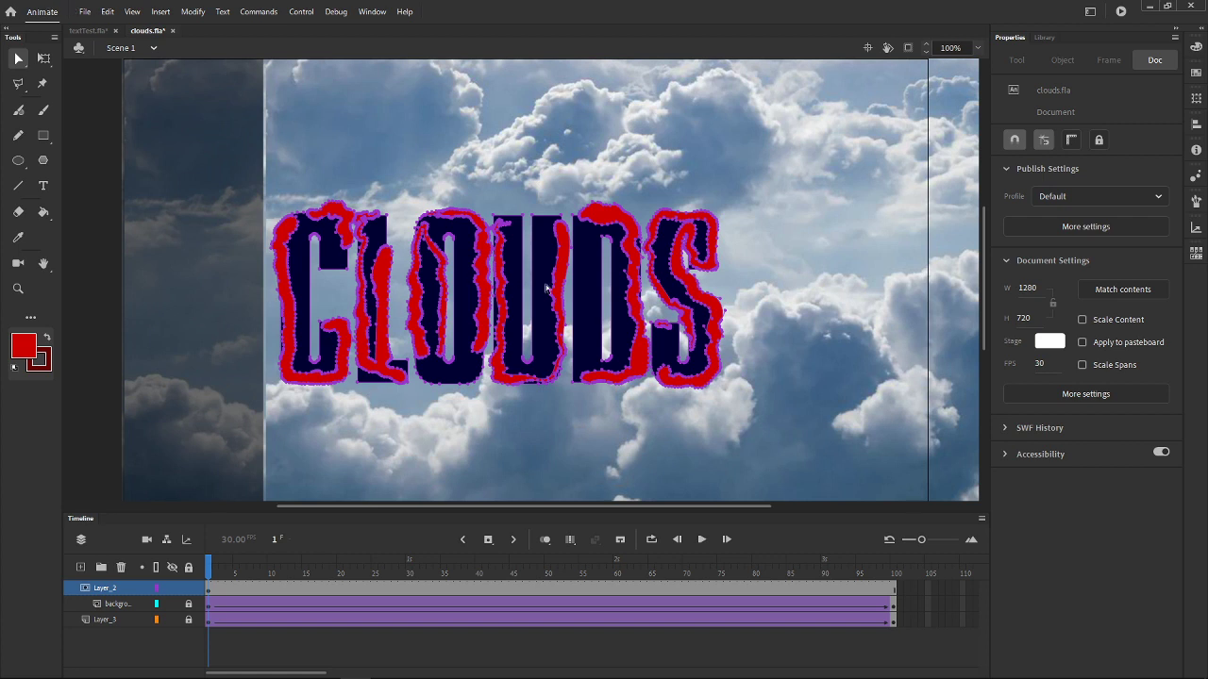
click(43, 110)
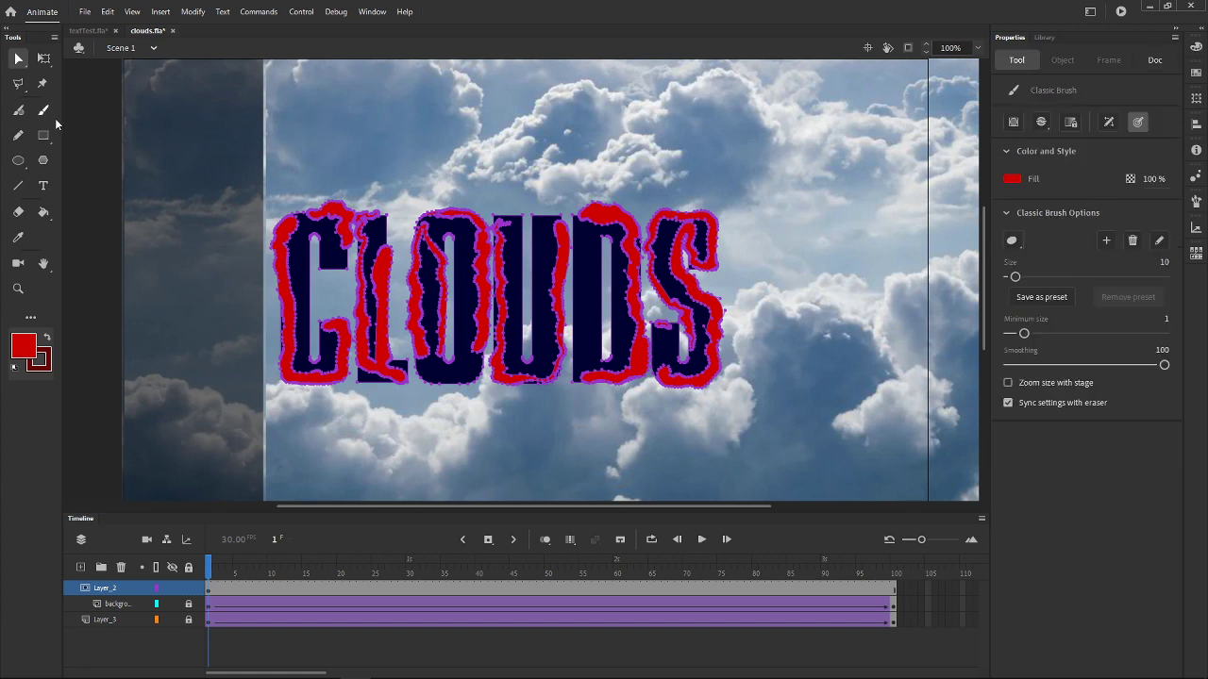
drag(588, 231, 573, 368)
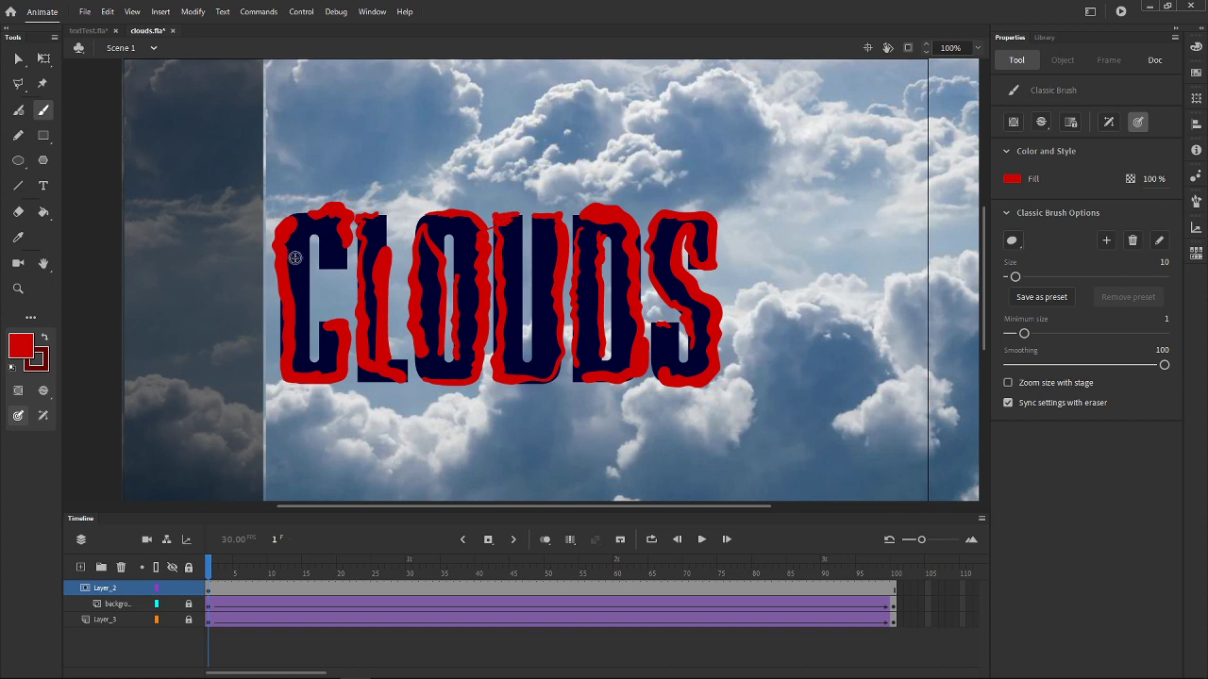
Step: Select the whole CLOUDS shape with its anchor points and optimize its curves at strength 100
key(v)
key(ctrl+a)
mouse_move(267, 246)
mouse_down()
mouse_move(572, 409)
mouse_move(774, 429)
mouse_move(784, 419)
mouse_up()
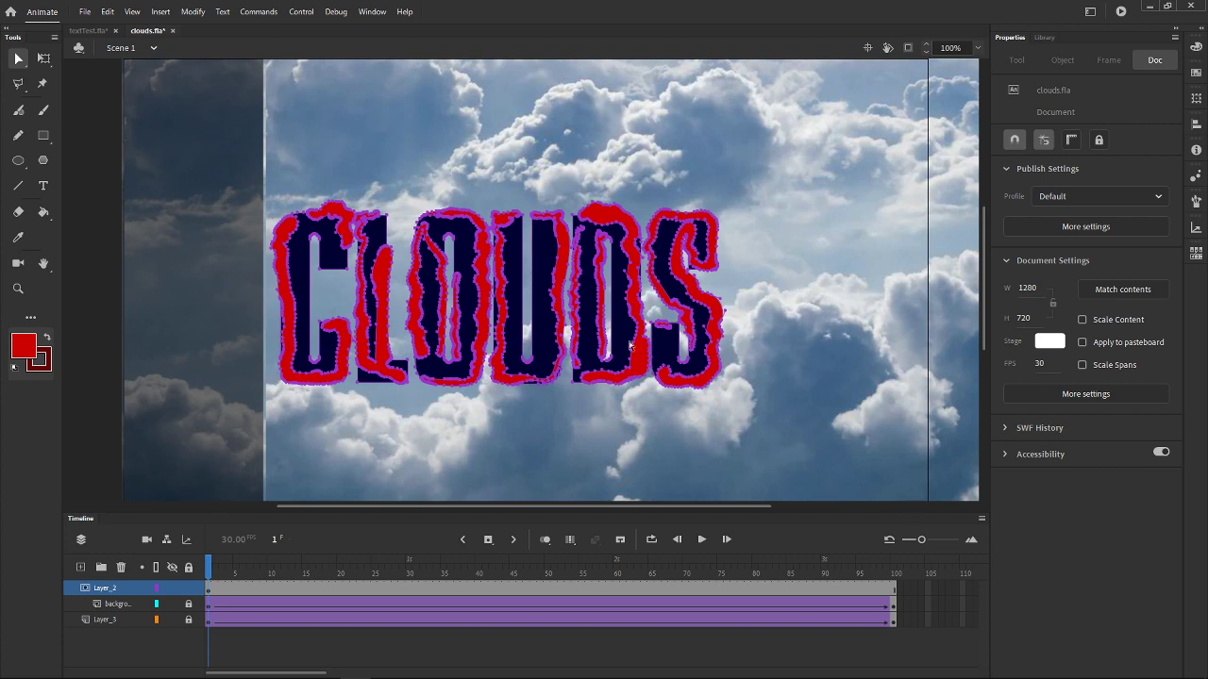
click(192, 11)
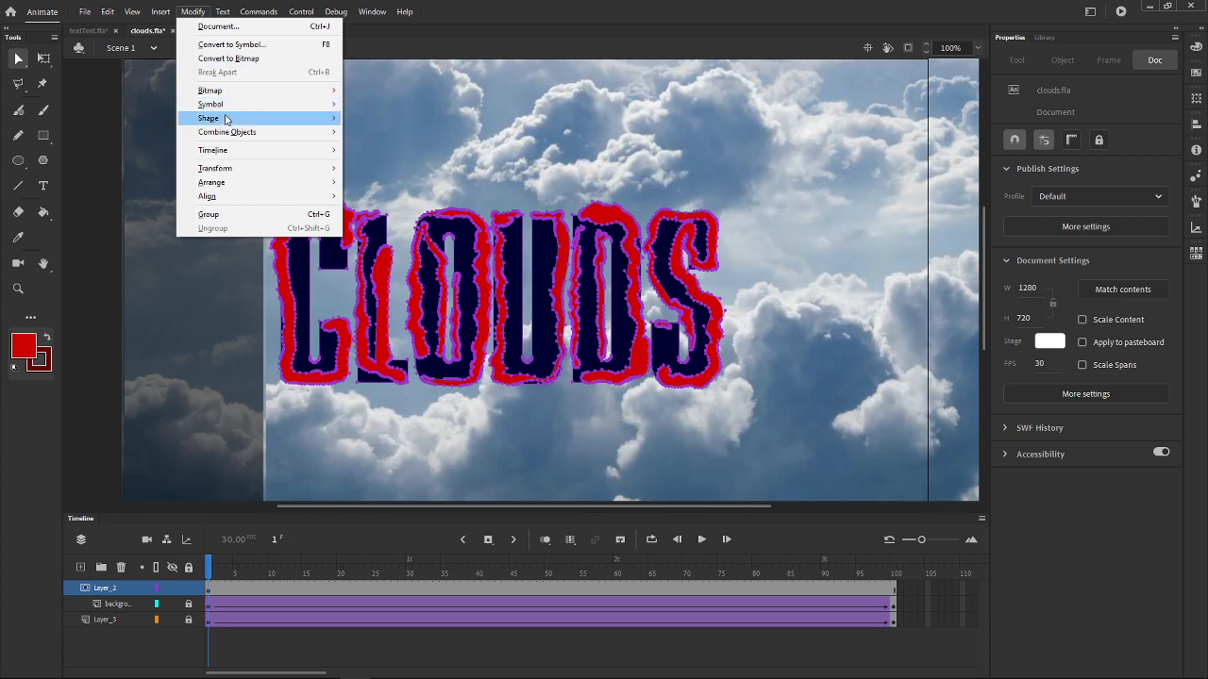
mouse_move(223, 119)
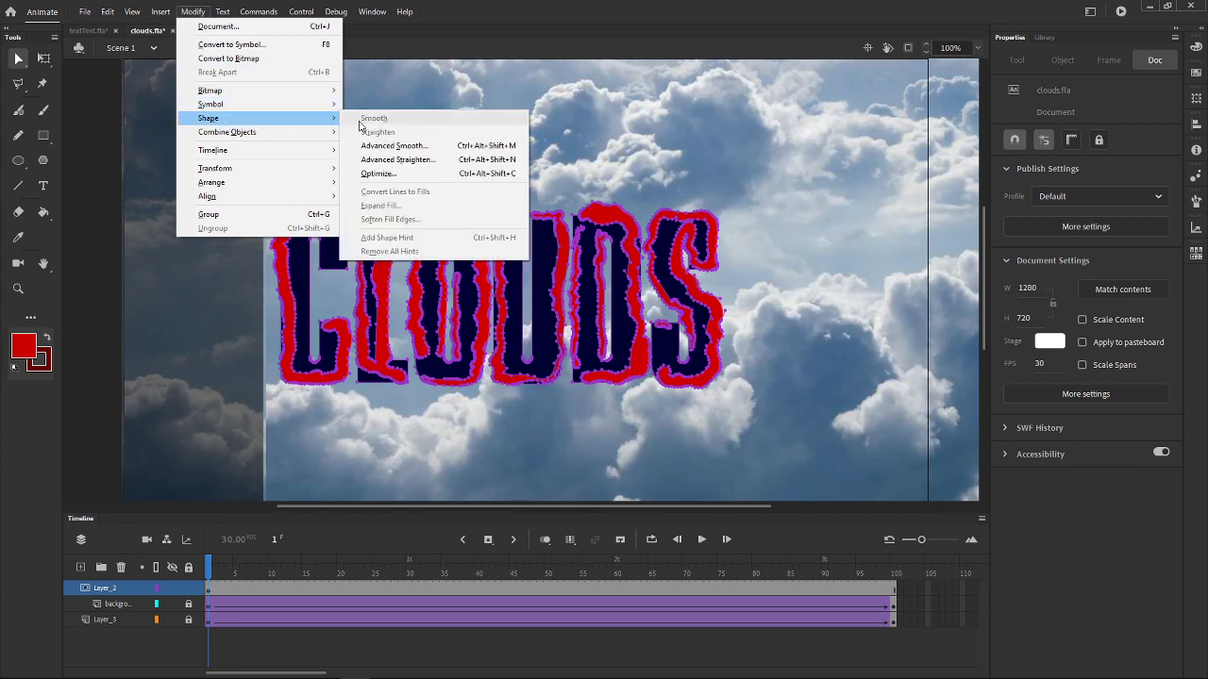
click(406, 175)
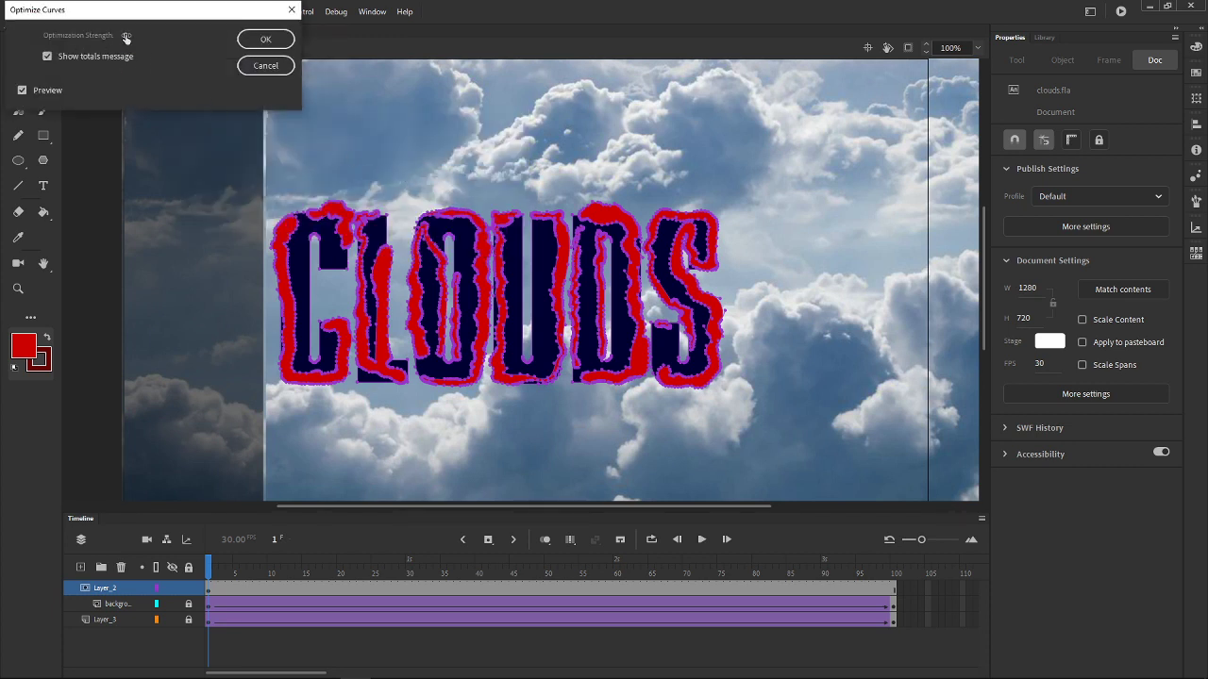
drag(126, 37, 529, 35)
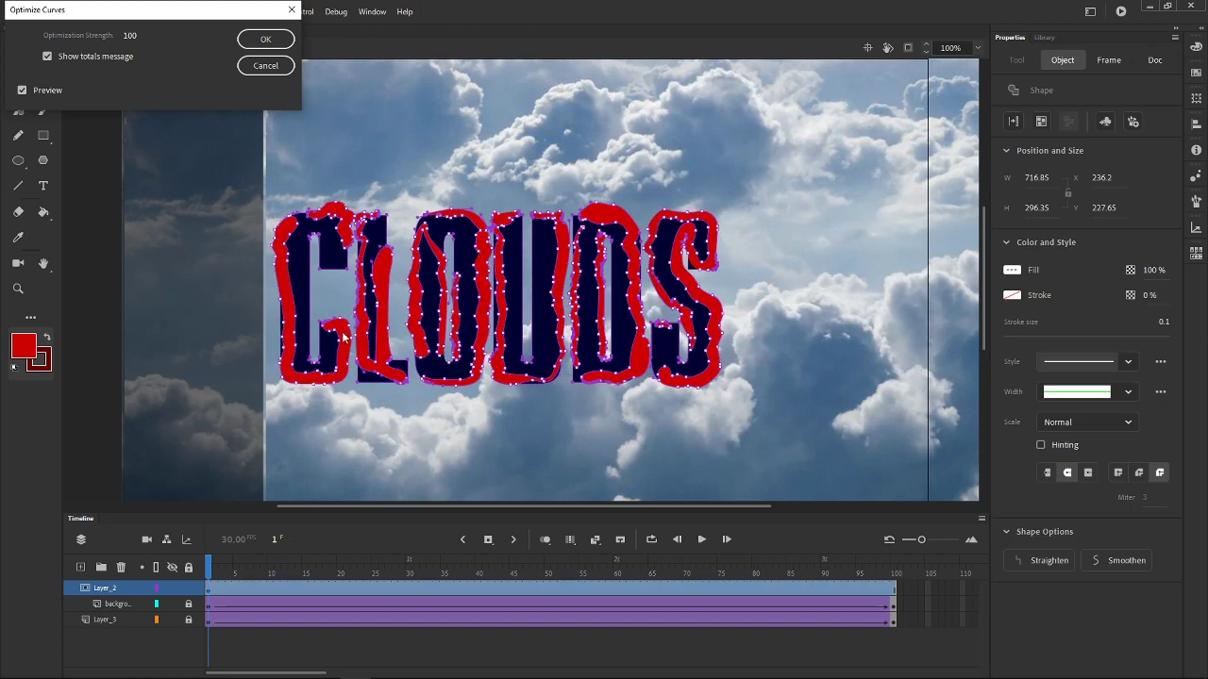
click(272, 39)
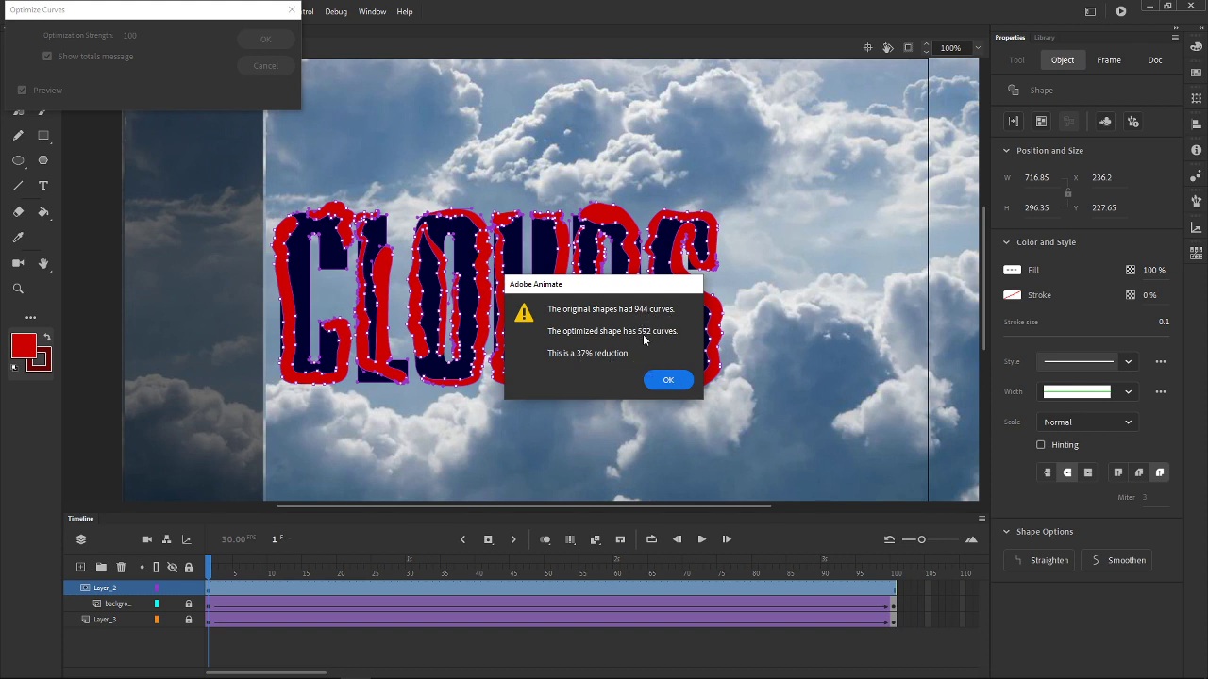
click(666, 380)
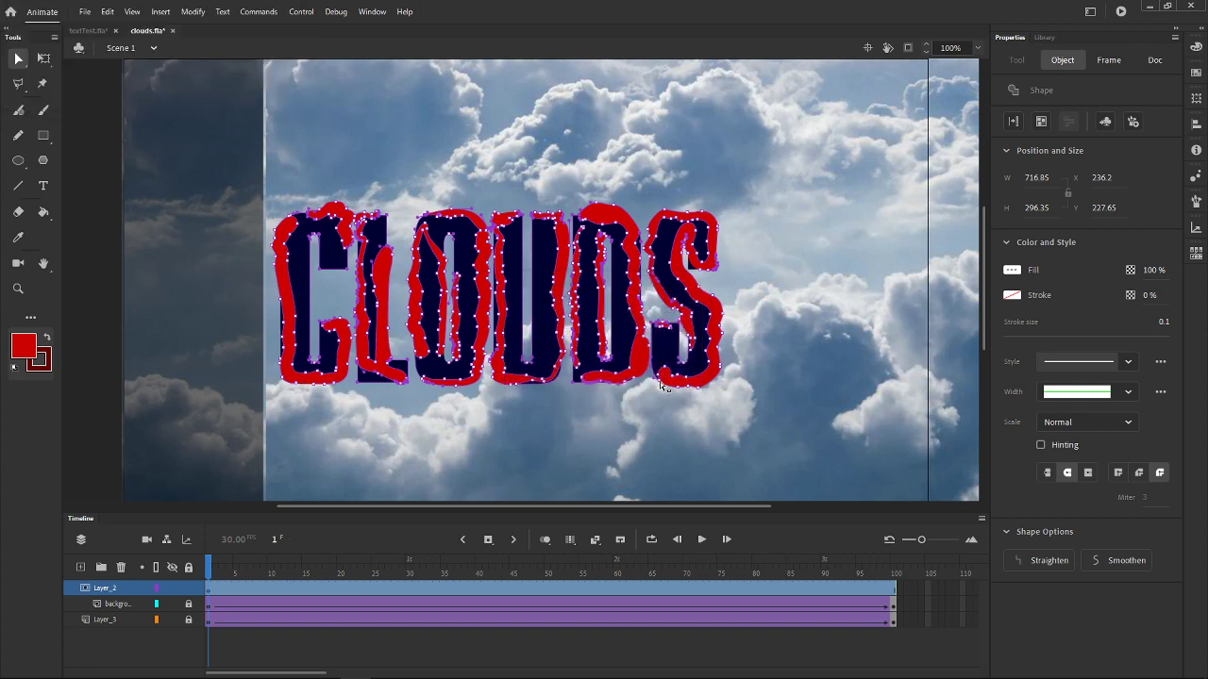
Step: Deselect the CLOUDS shape, lock Layer_2, and test the movie to regenerate clouds.swf, closing the preview window
click(98, 216)
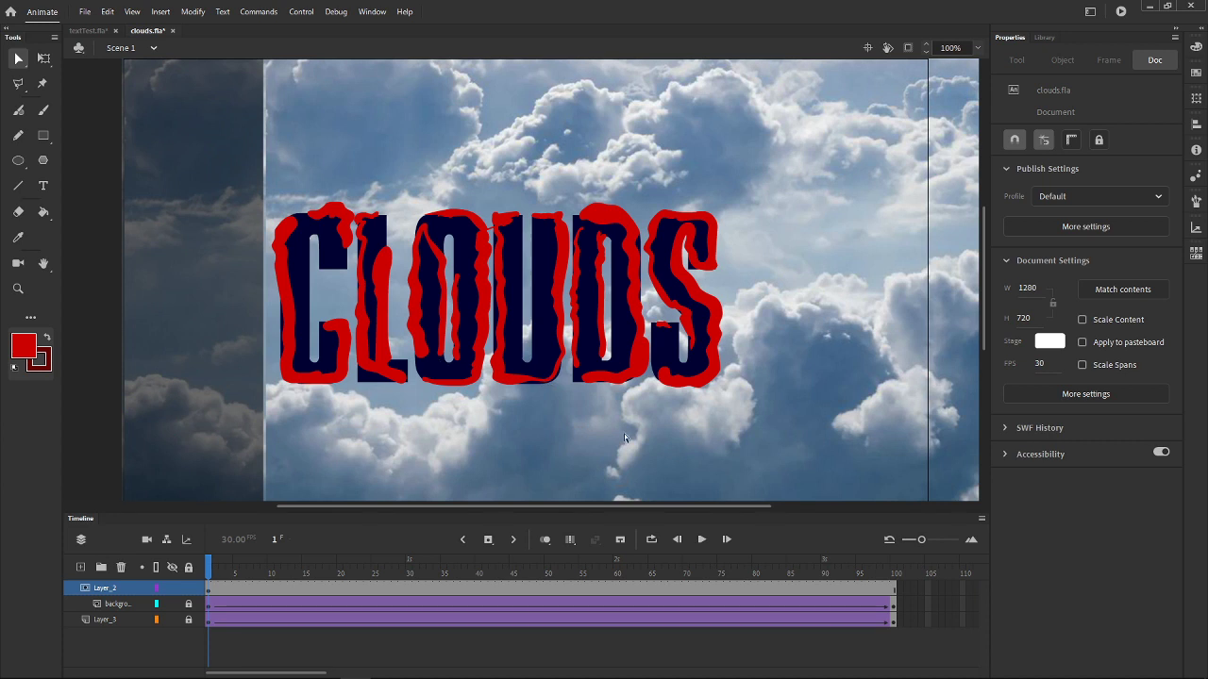
click(188, 587)
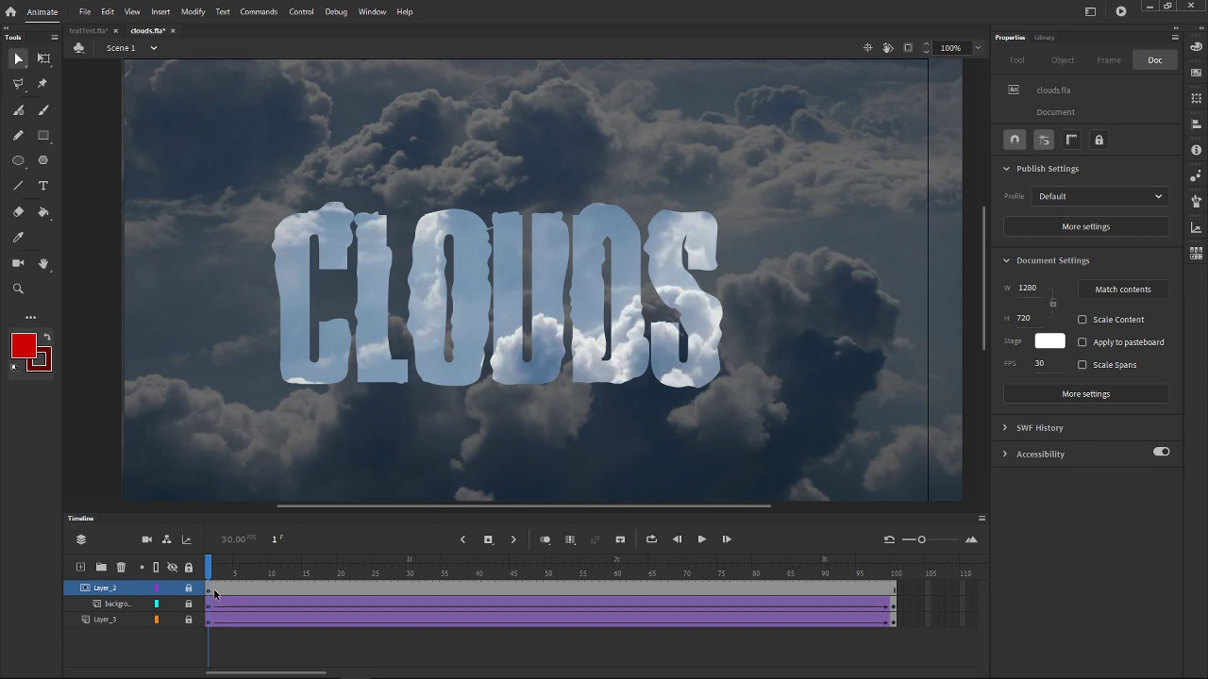
key(ctrl+Return)
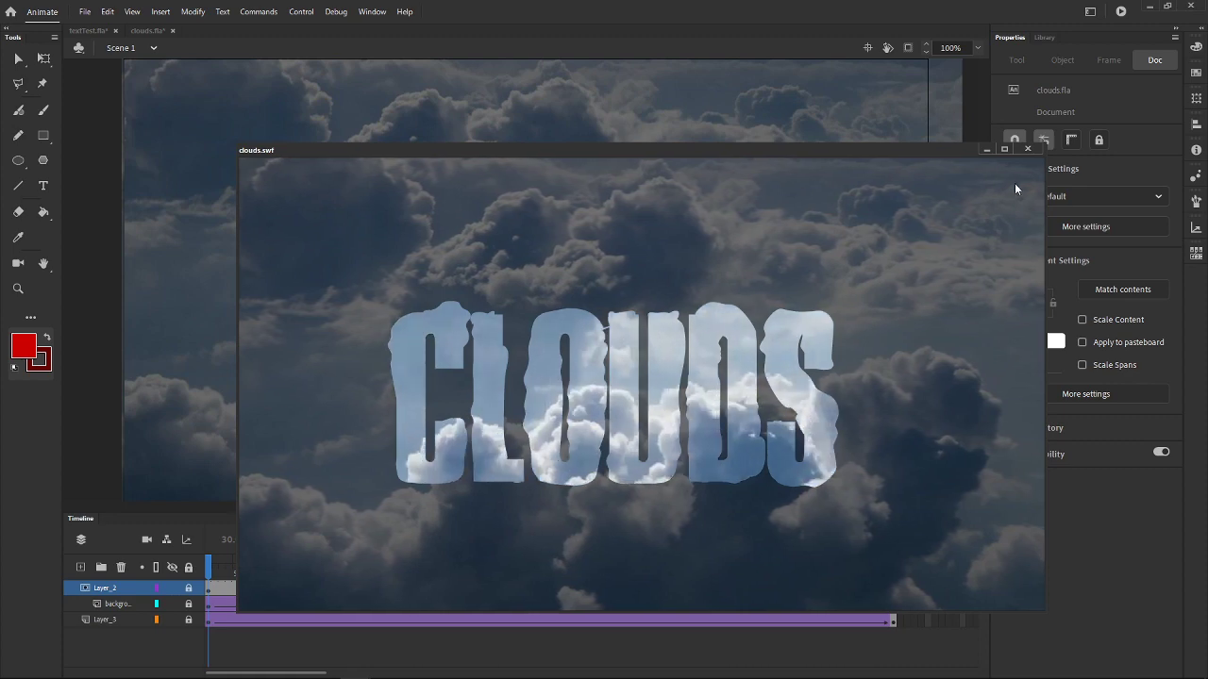
click(1028, 149)
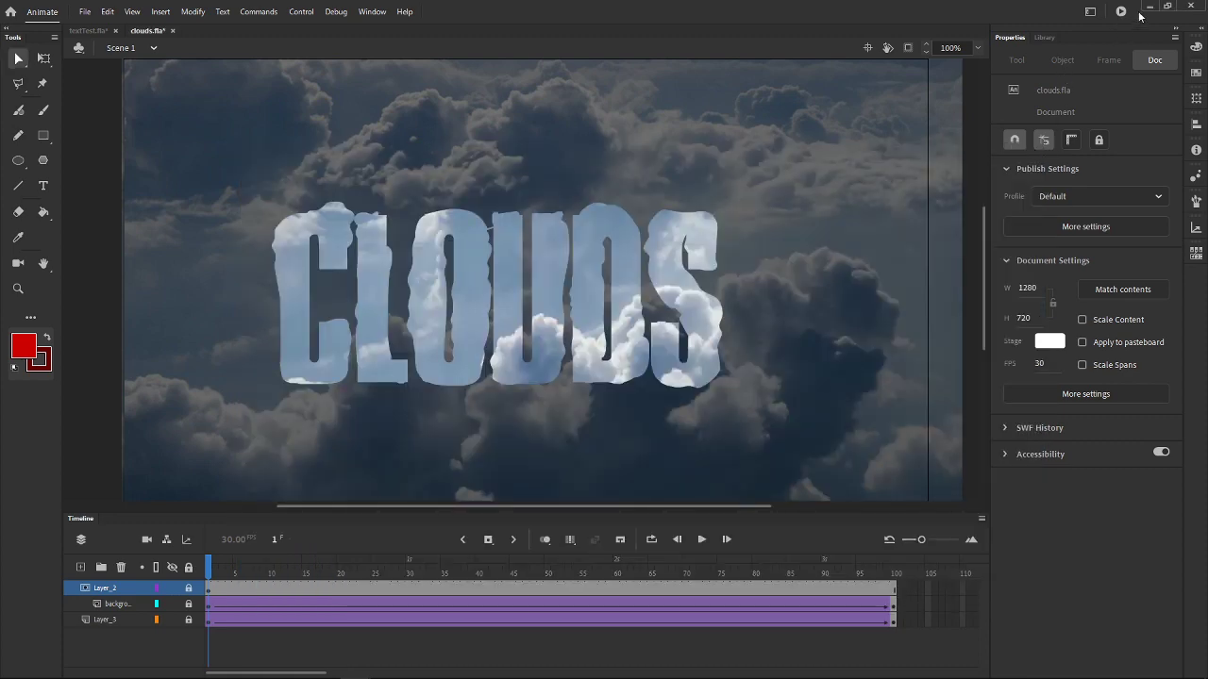
Step: Switch to Cartoon Animator and replace the old clouds object with the updated clouds.swf at about X -21.1, Y 60.5, on the maximized stage
click(1149, 8)
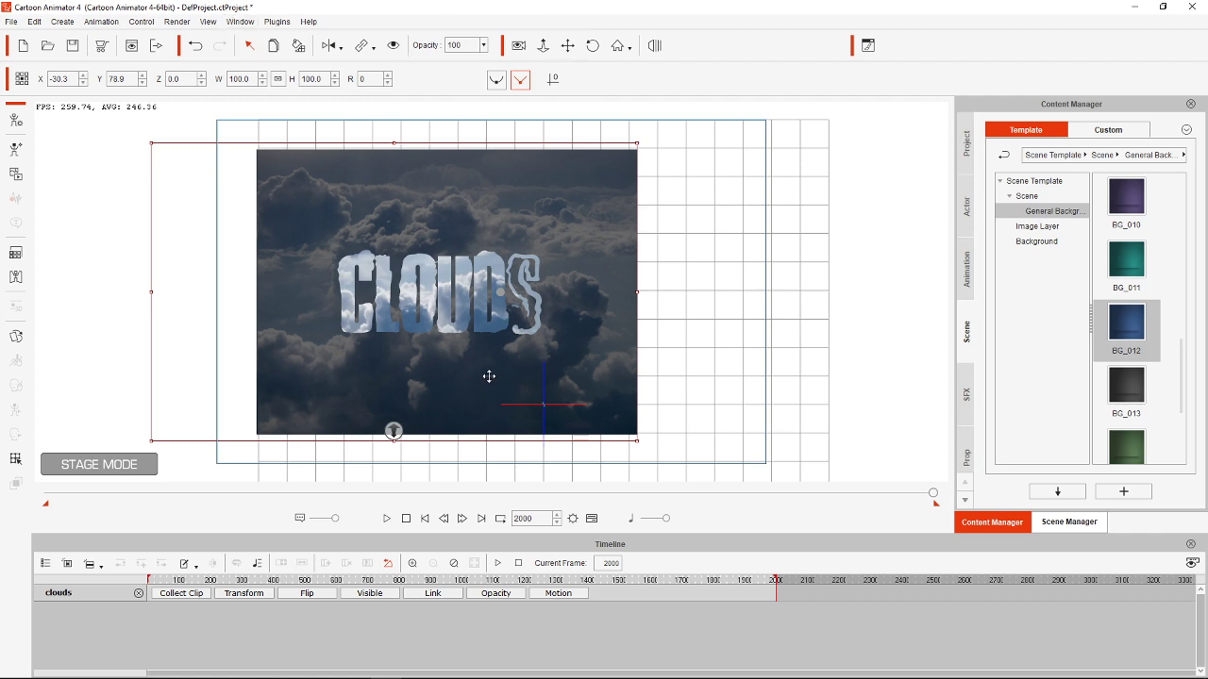
key(Delete)
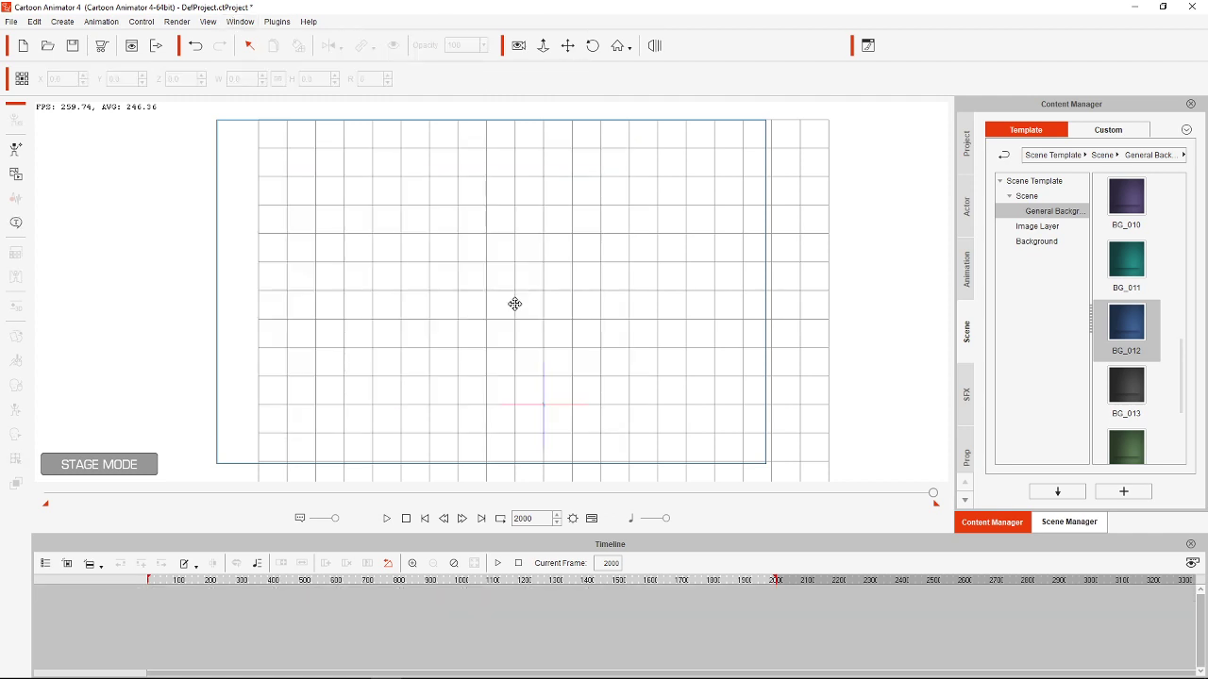
click(1163, 6)
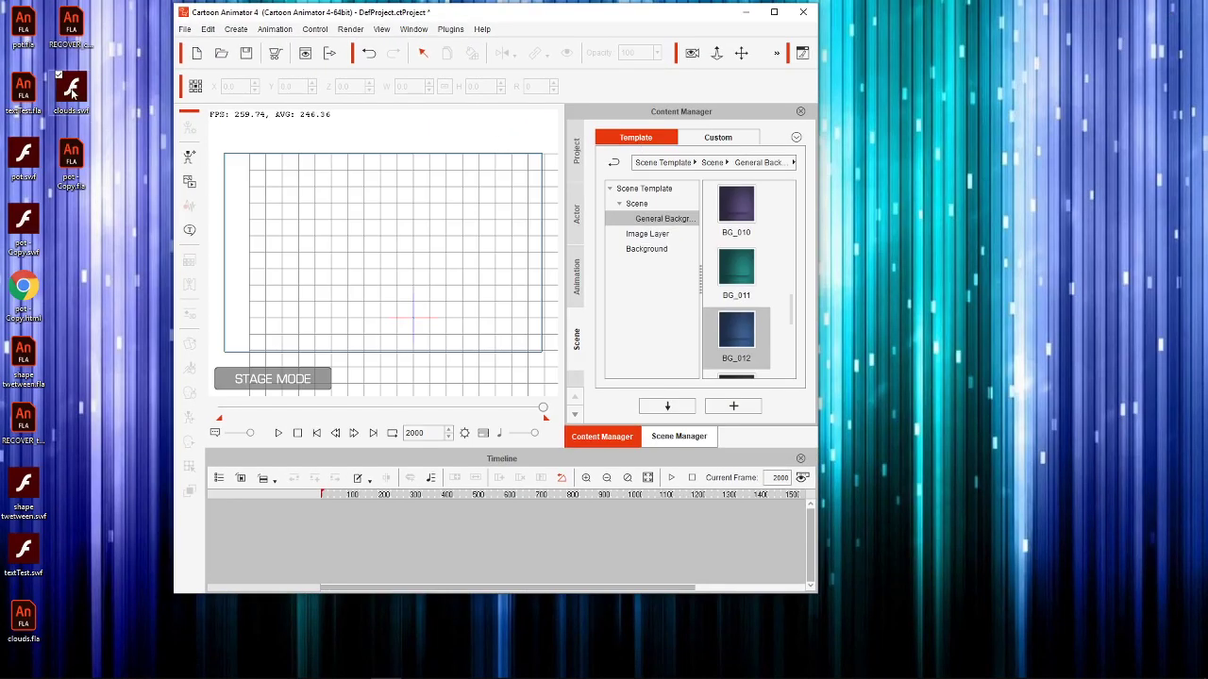
drag(74, 94, 425, 281)
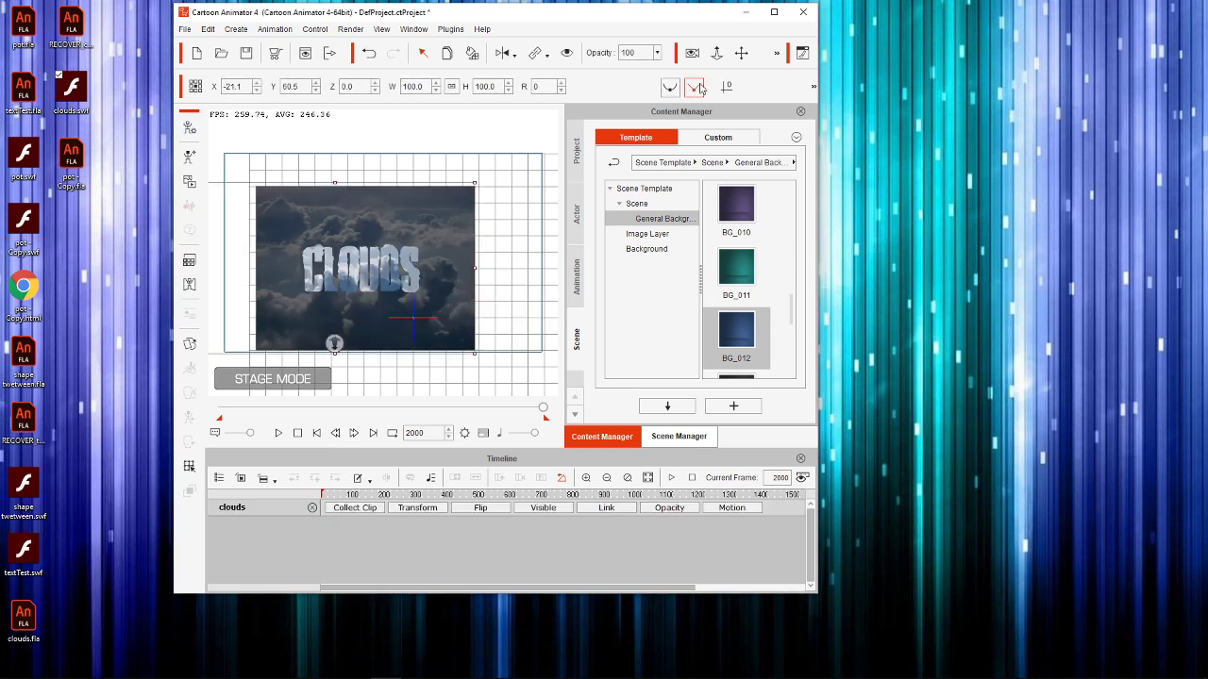
click(774, 13)
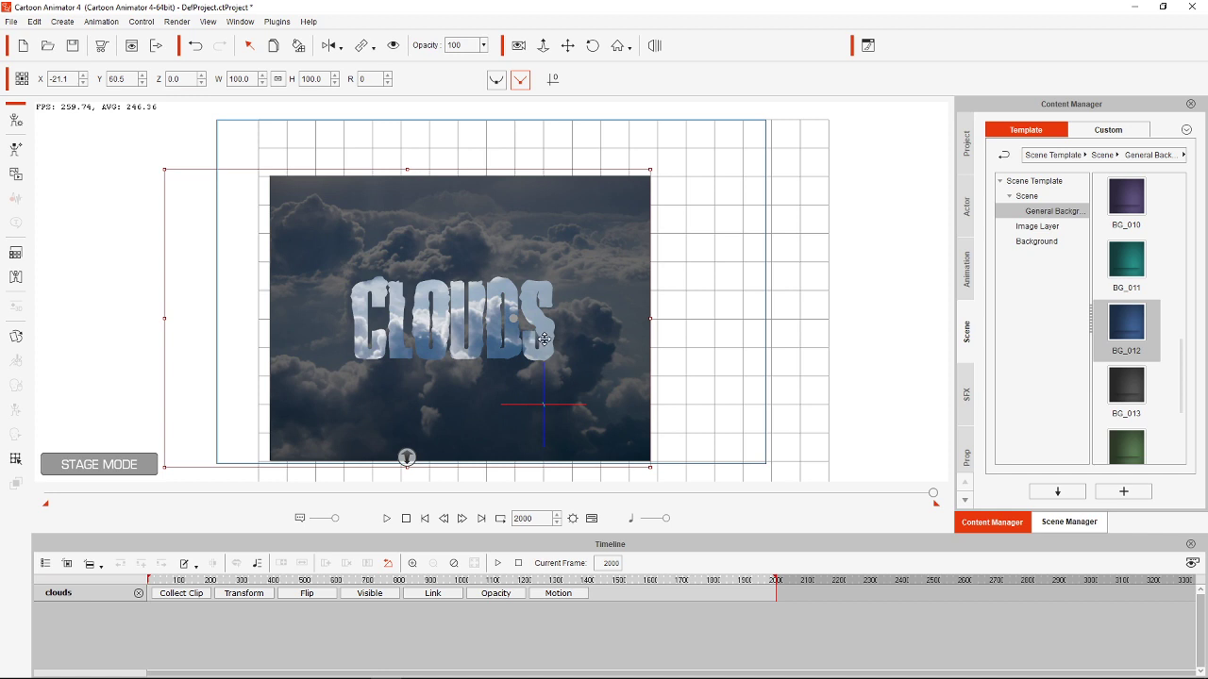
Step: Play back the clouds animation, stop it, and delete the clouds object from the stage
click(387, 519)
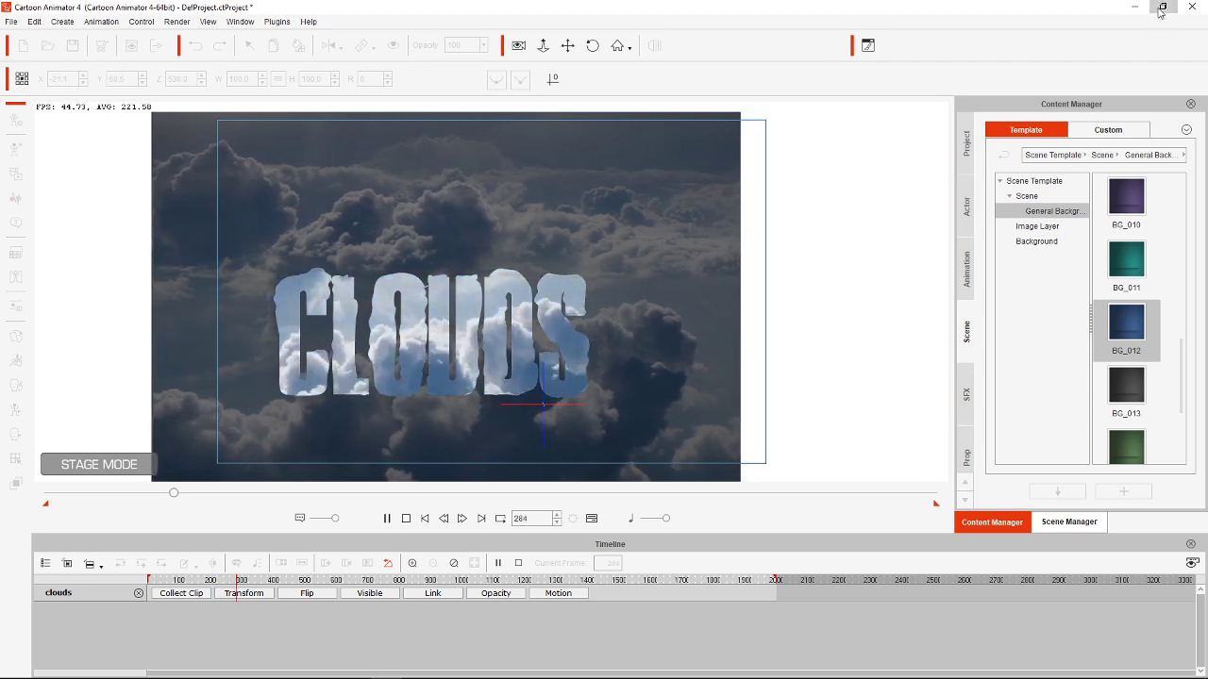
click(405, 518)
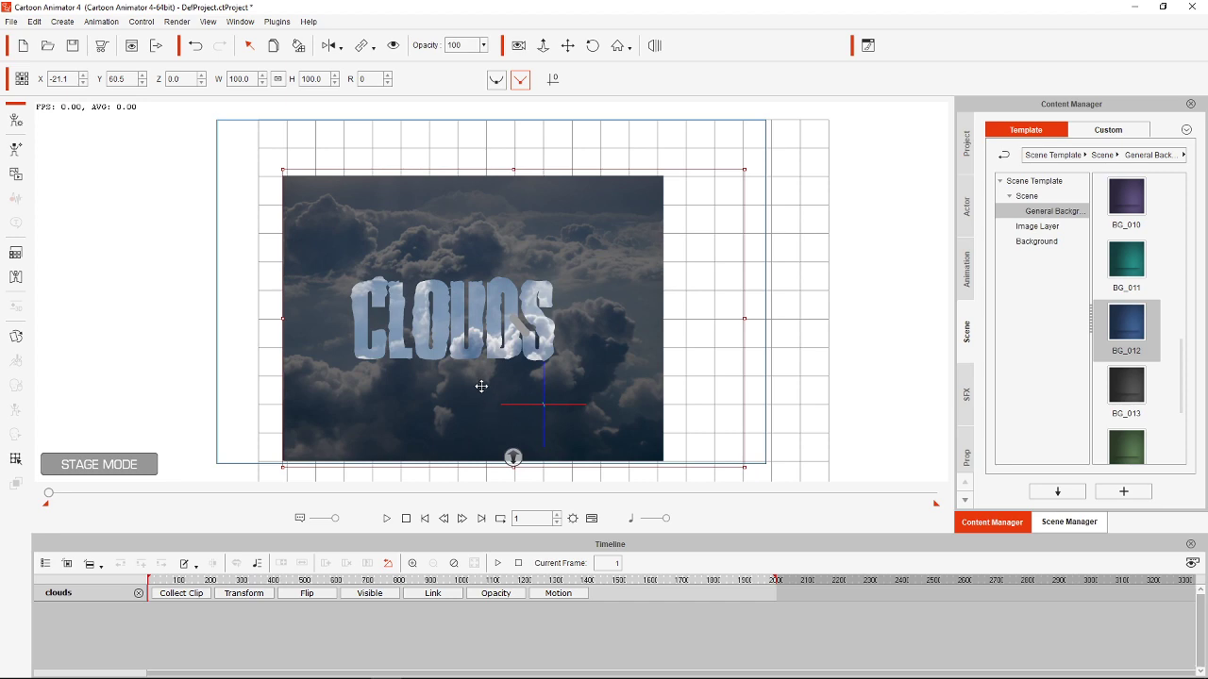
key(Delete)
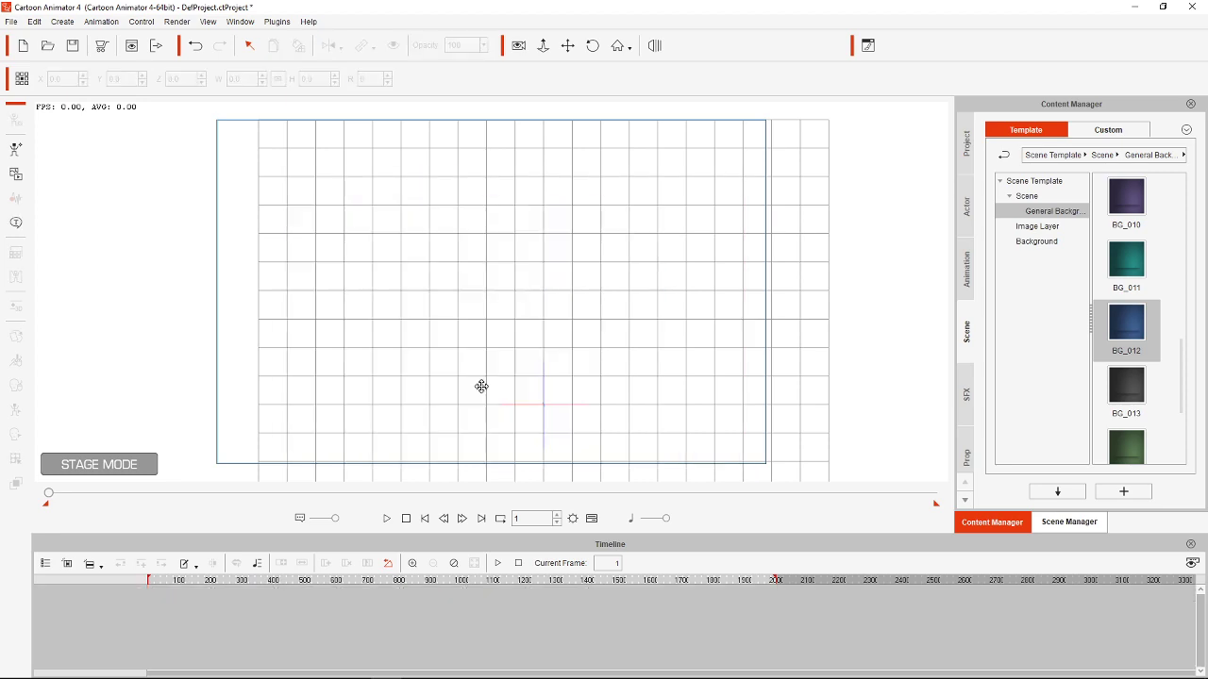
Step: Switch back to Animate, unlock Layer_2, and select its first frame
click(1162, 8)
mouse_move(359, 670)
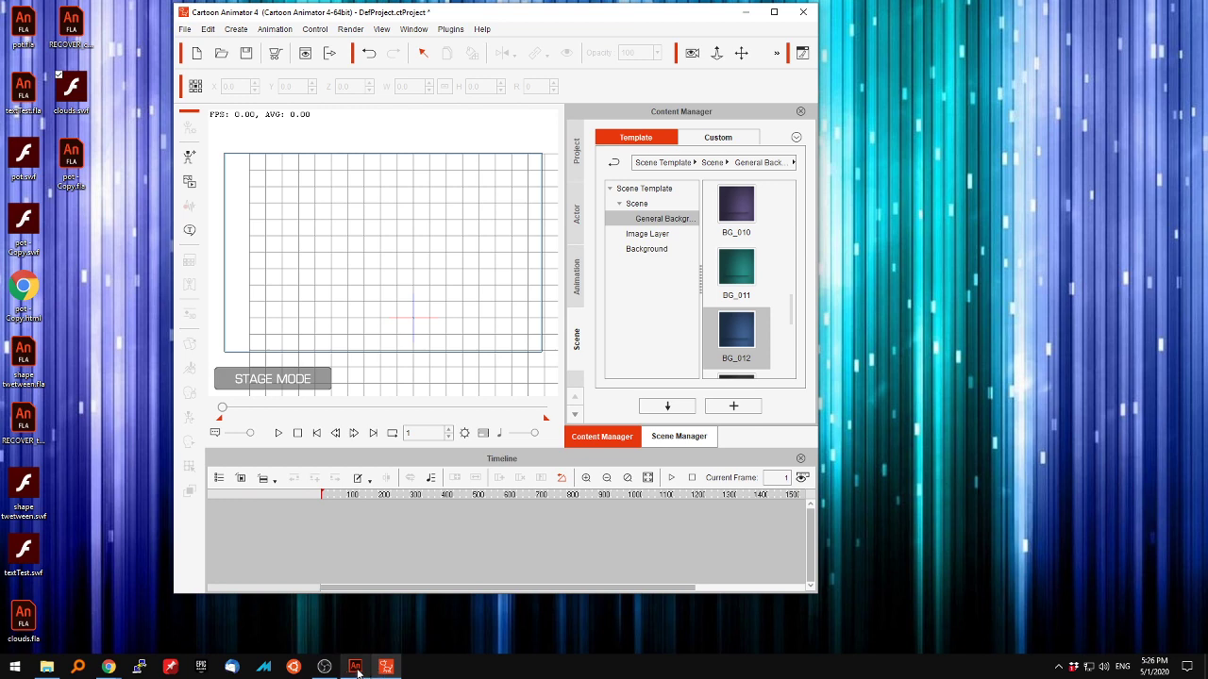
click(358, 671)
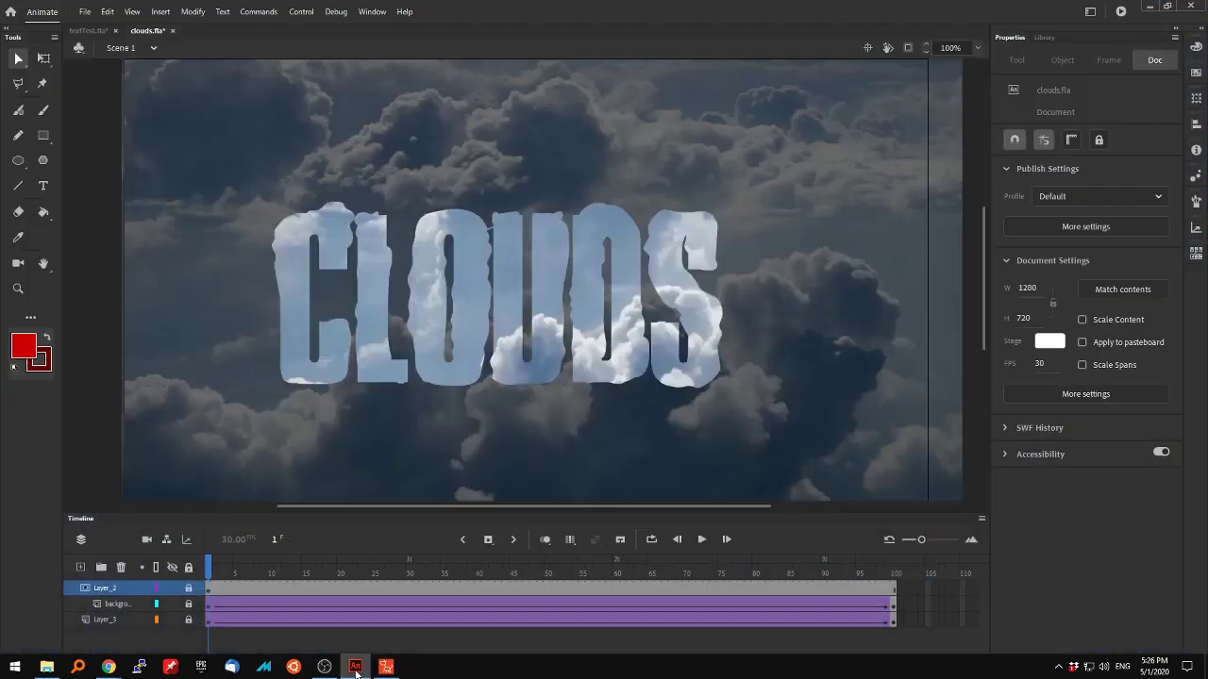
click(189, 587)
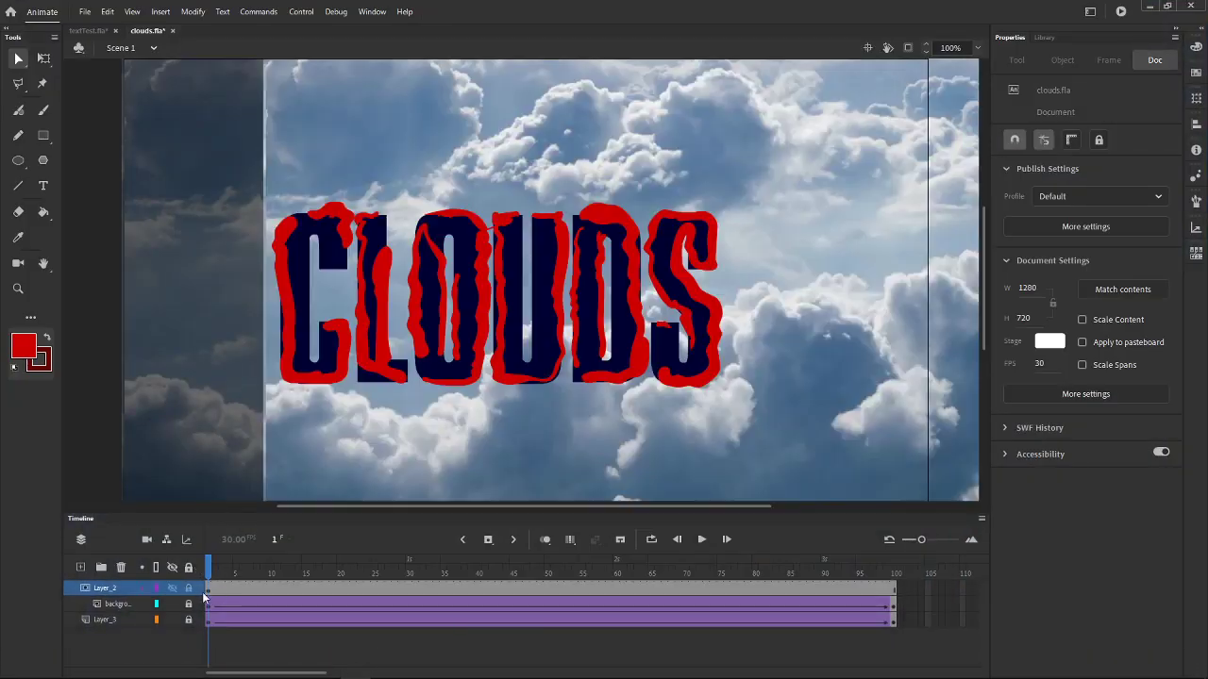
click(210, 589)
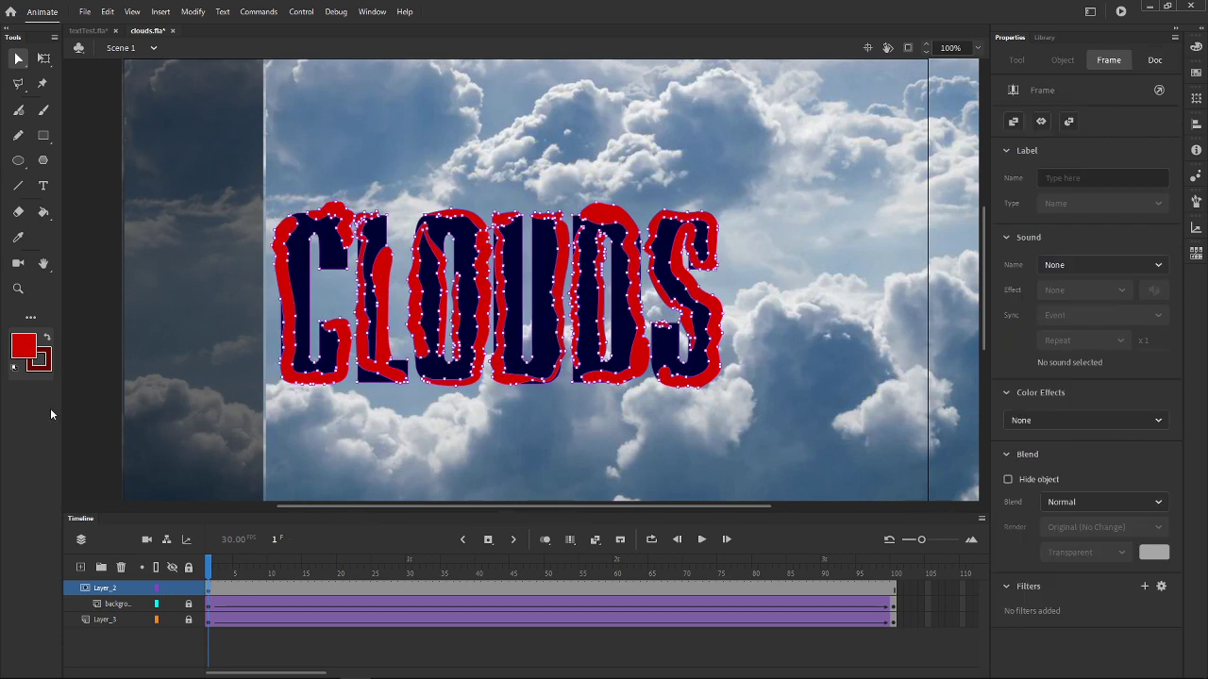
Step: Select the whole CLOUDS shape with the Selection tool and recolor its fill to solid dark green
click(25, 345)
click(115, 409)
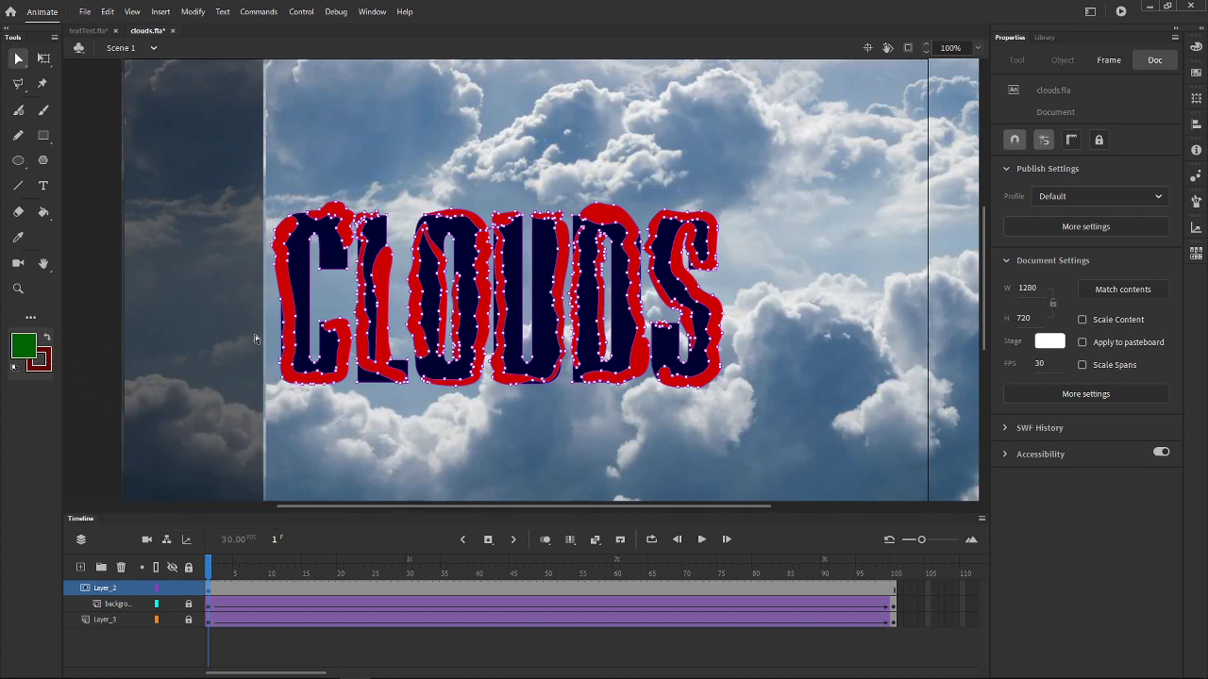
click(24, 63)
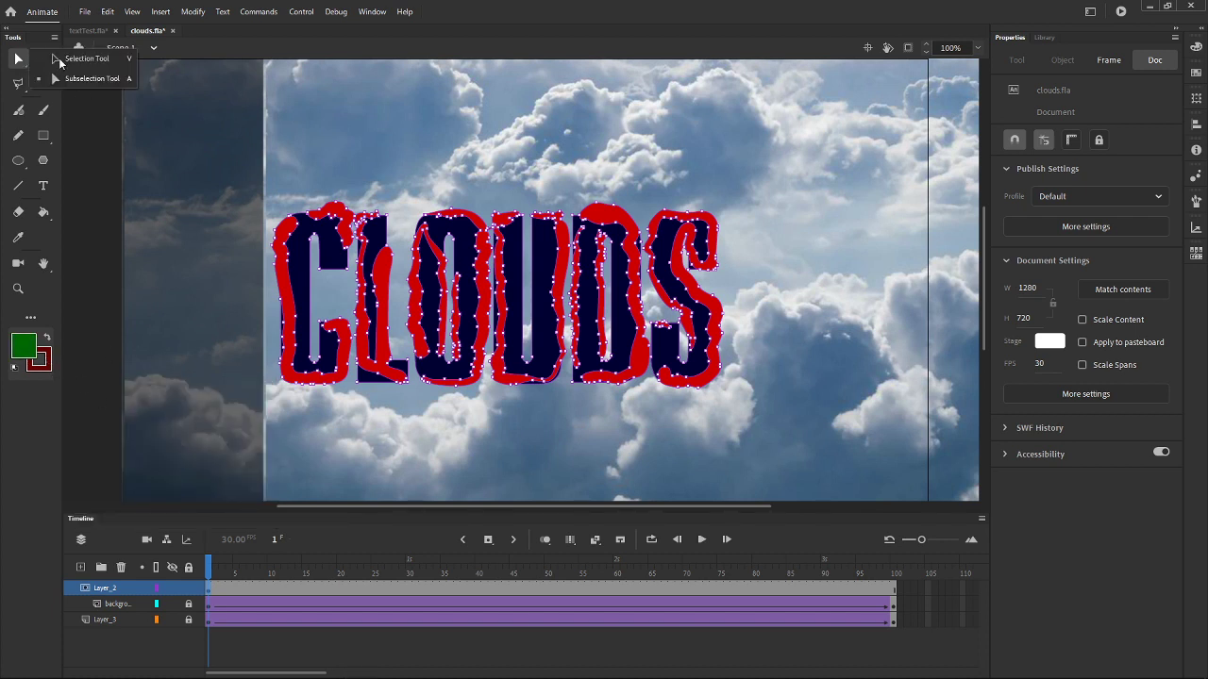
click(58, 58)
drag(209, 179, 825, 455)
click(22, 349)
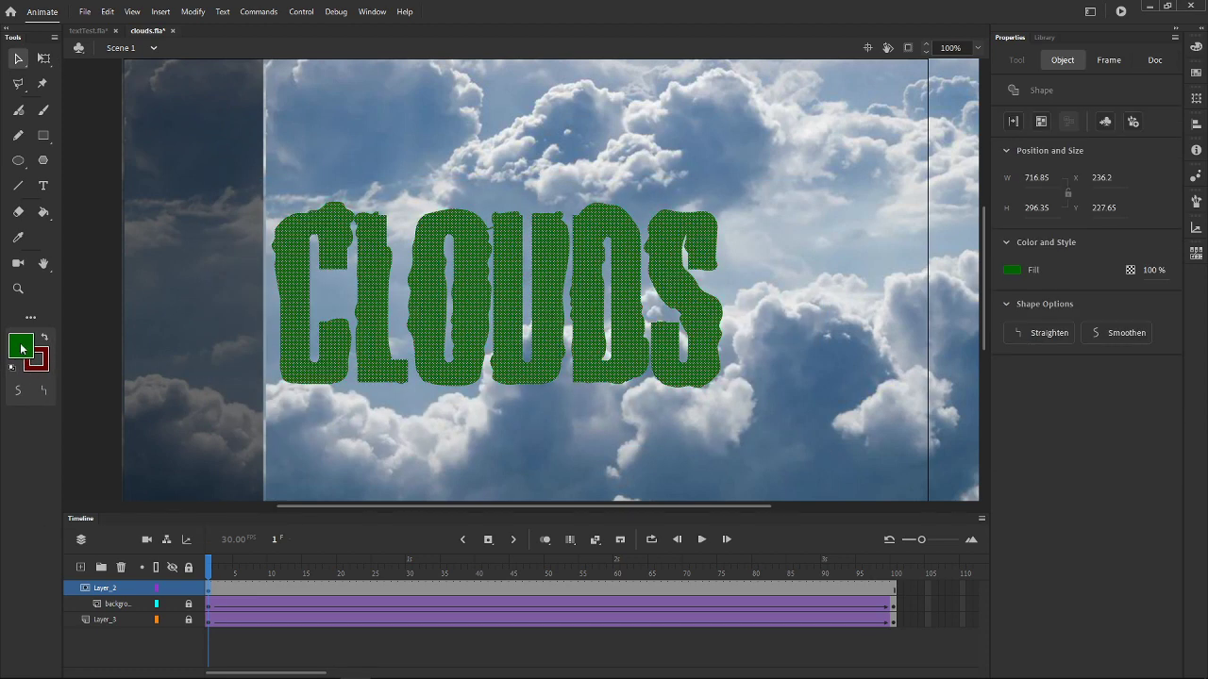
click(549, 380)
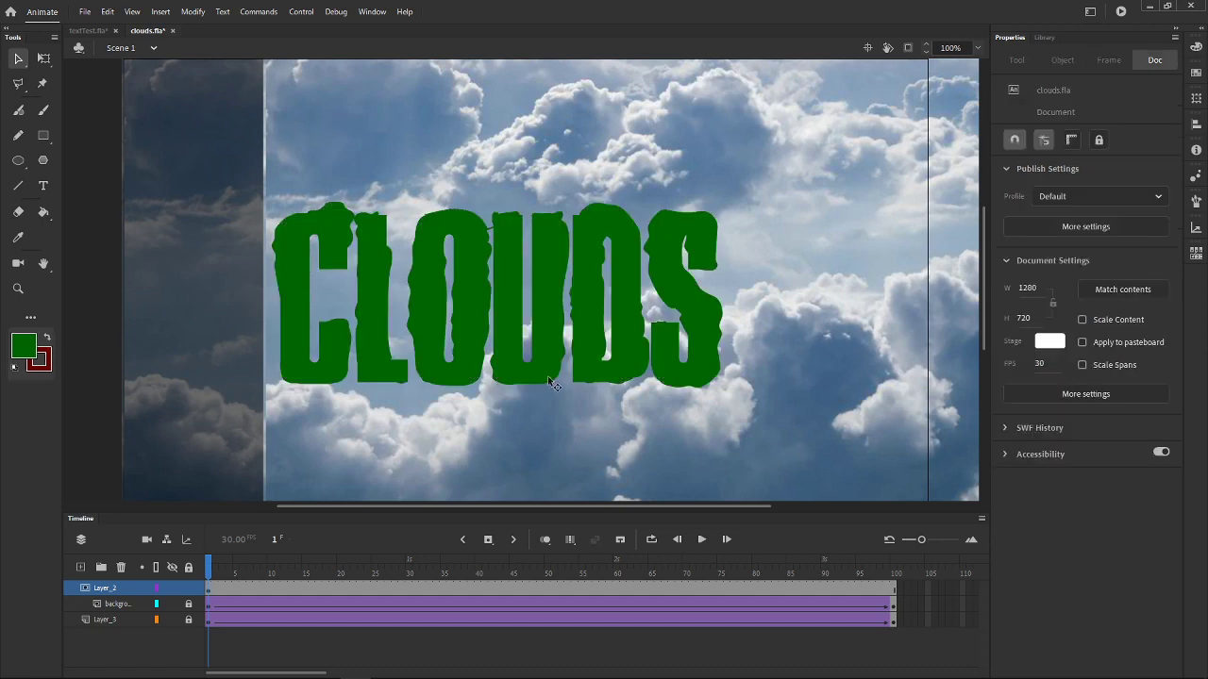
Step: Convert the entire green CLOUDS shape to a movie clip symbol and check it by scrubbing to frame 12 and back to frame 1
drag(785, 174, 188, 453)
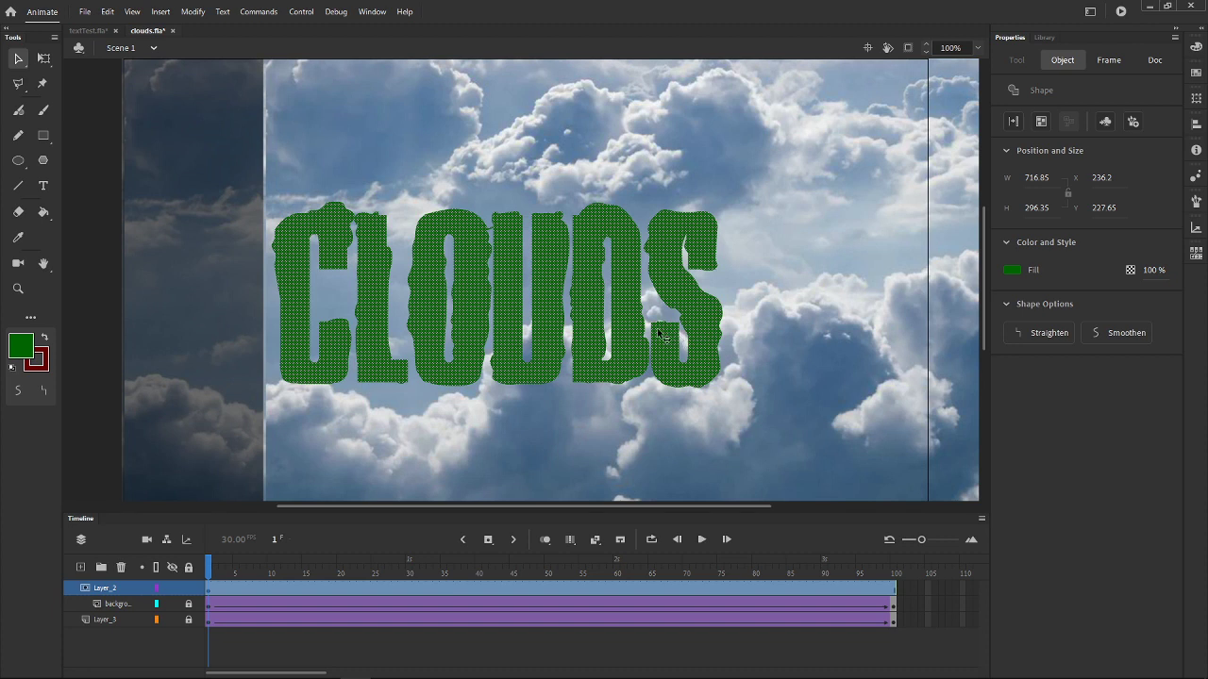
click(193, 11)
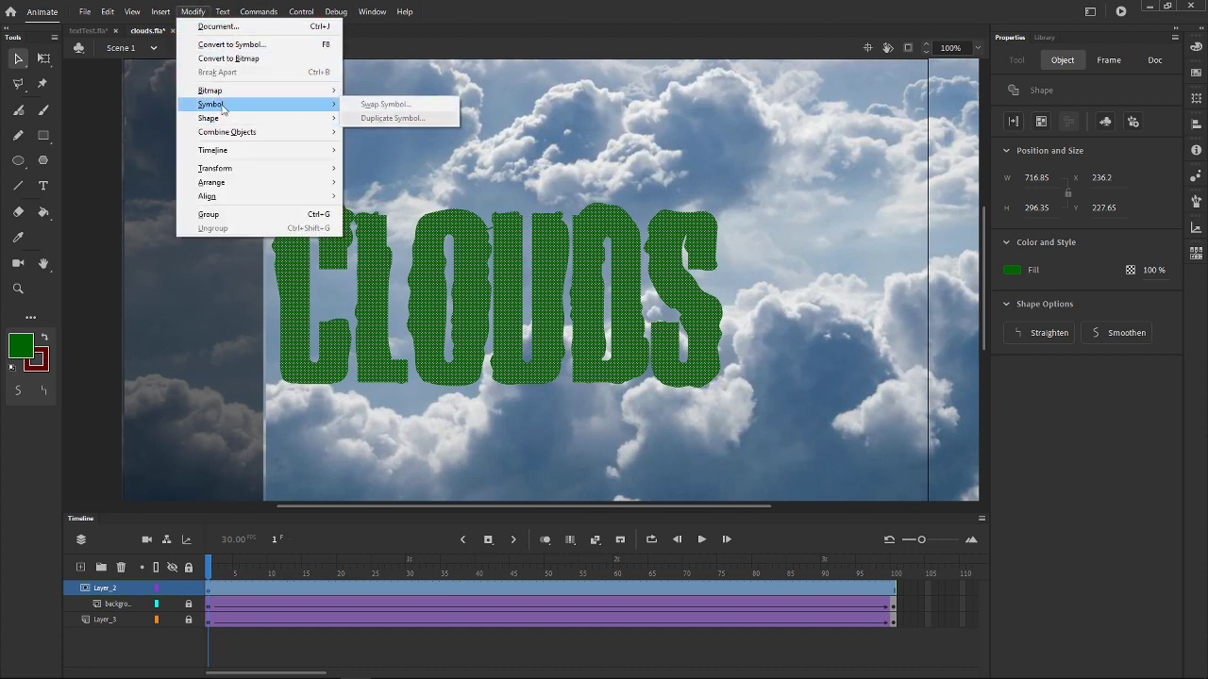
mouse_move(220, 113)
click(231, 45)
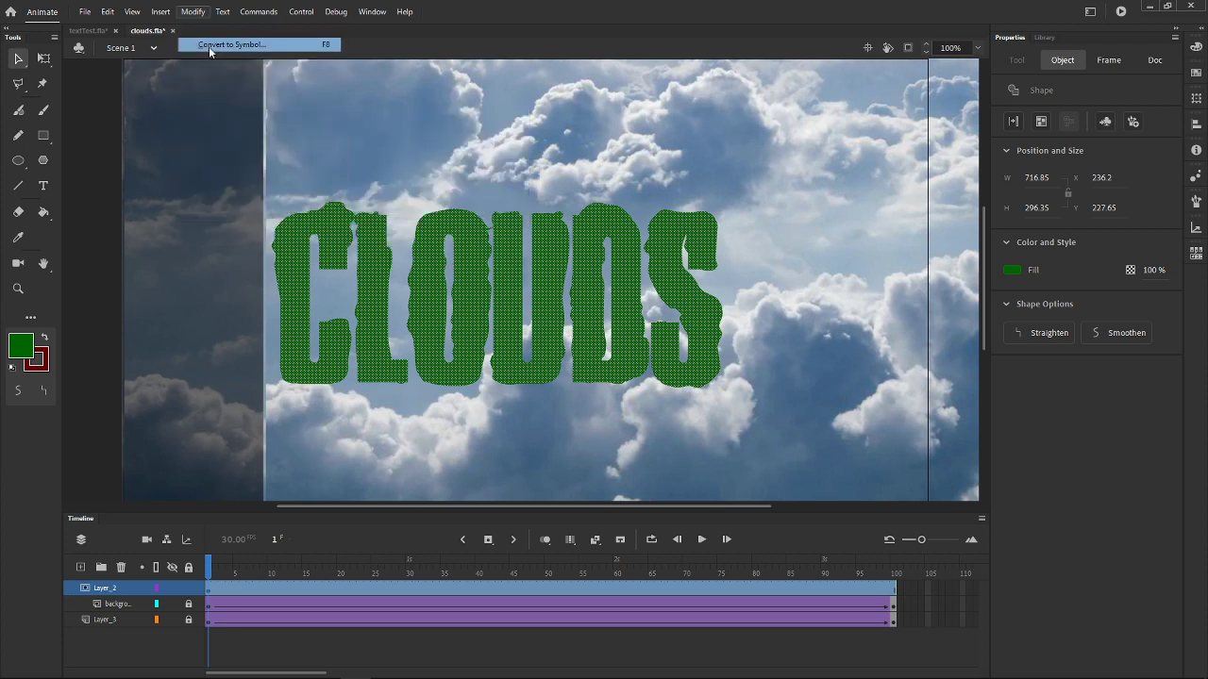
click(271, 39)
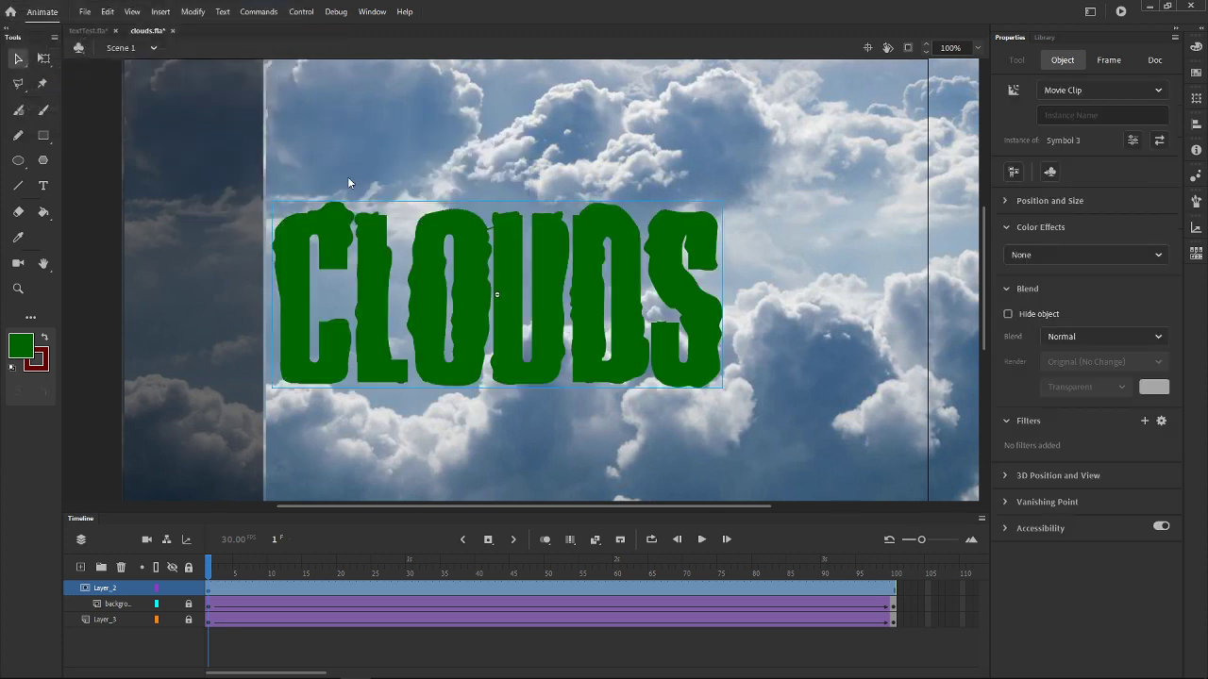
click(285, 570)
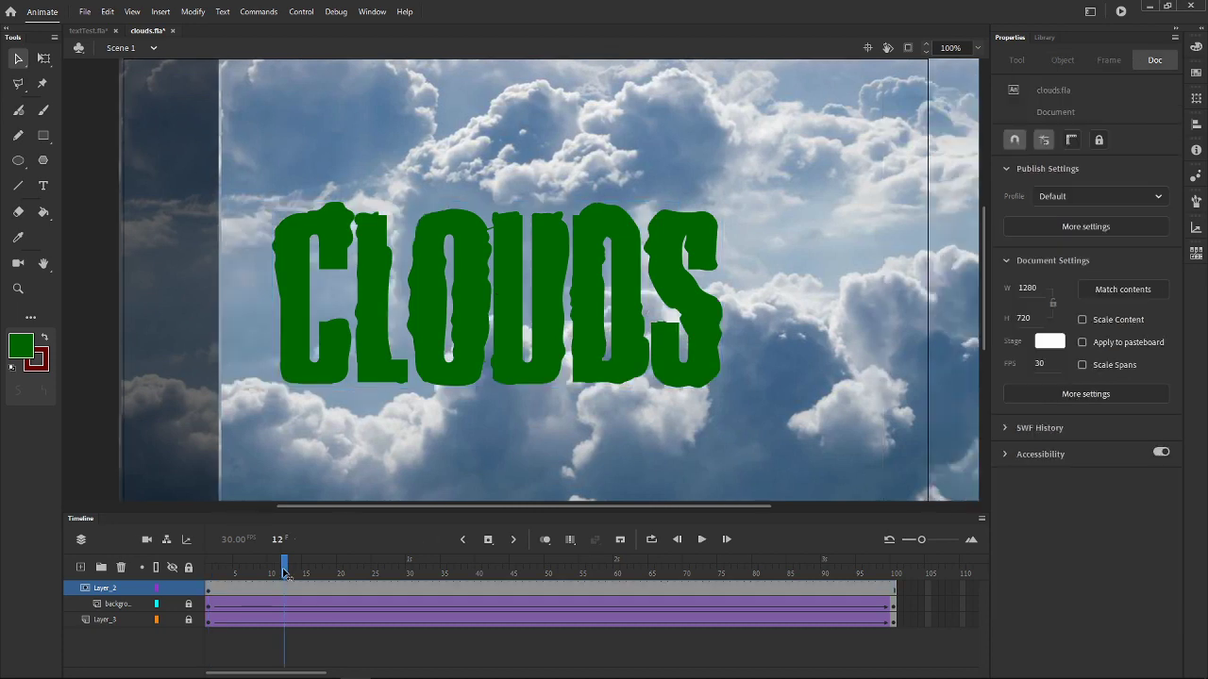
drag(208, 570, 155, 567)
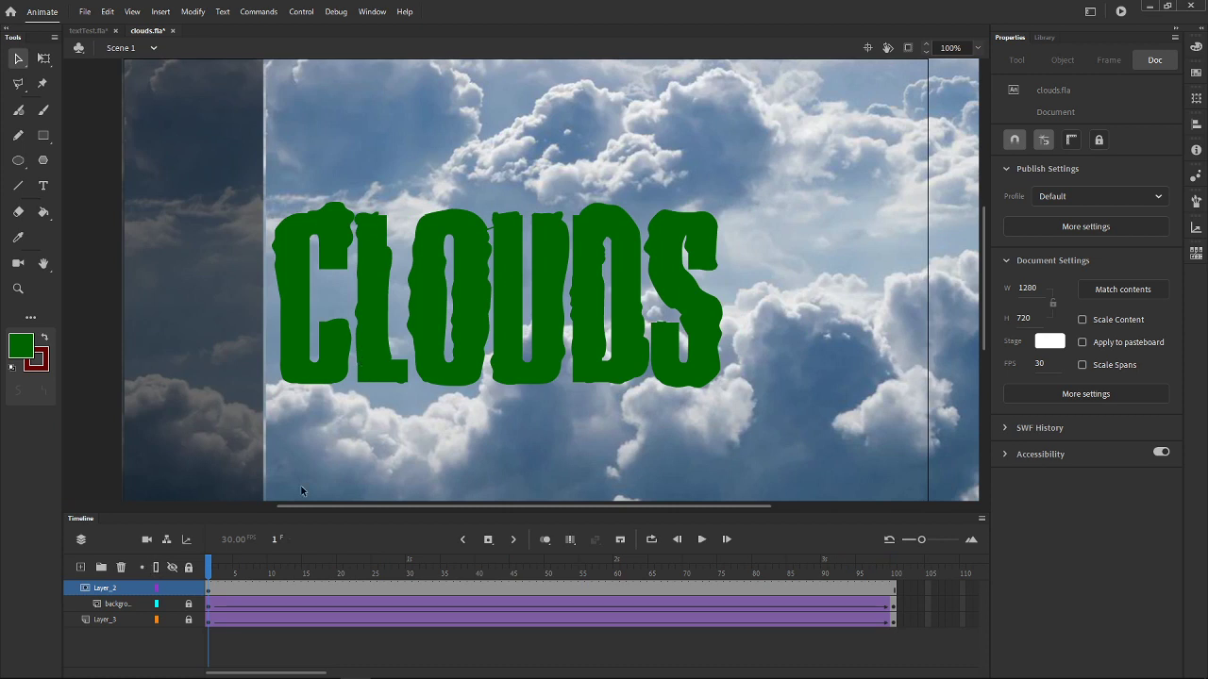
Step: Add a white Glow filter to the CLOUDS movie clip with High quality and Blur X and Y of 18
click(347, 327)
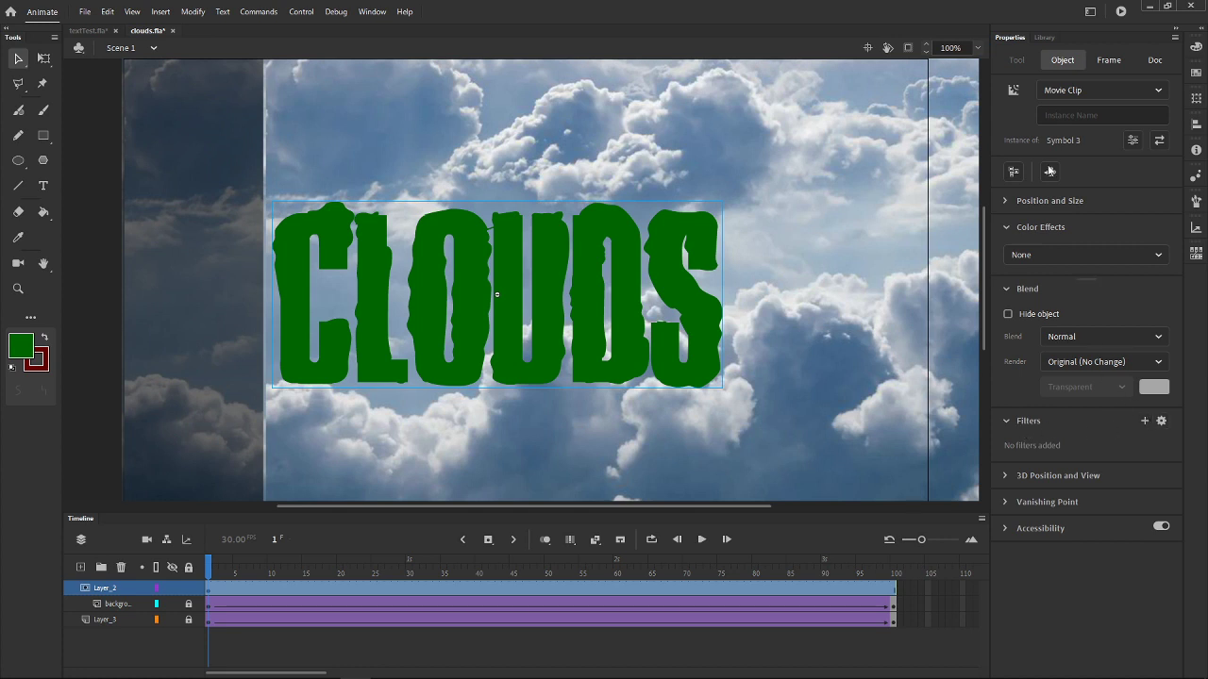
click(1145, 422)
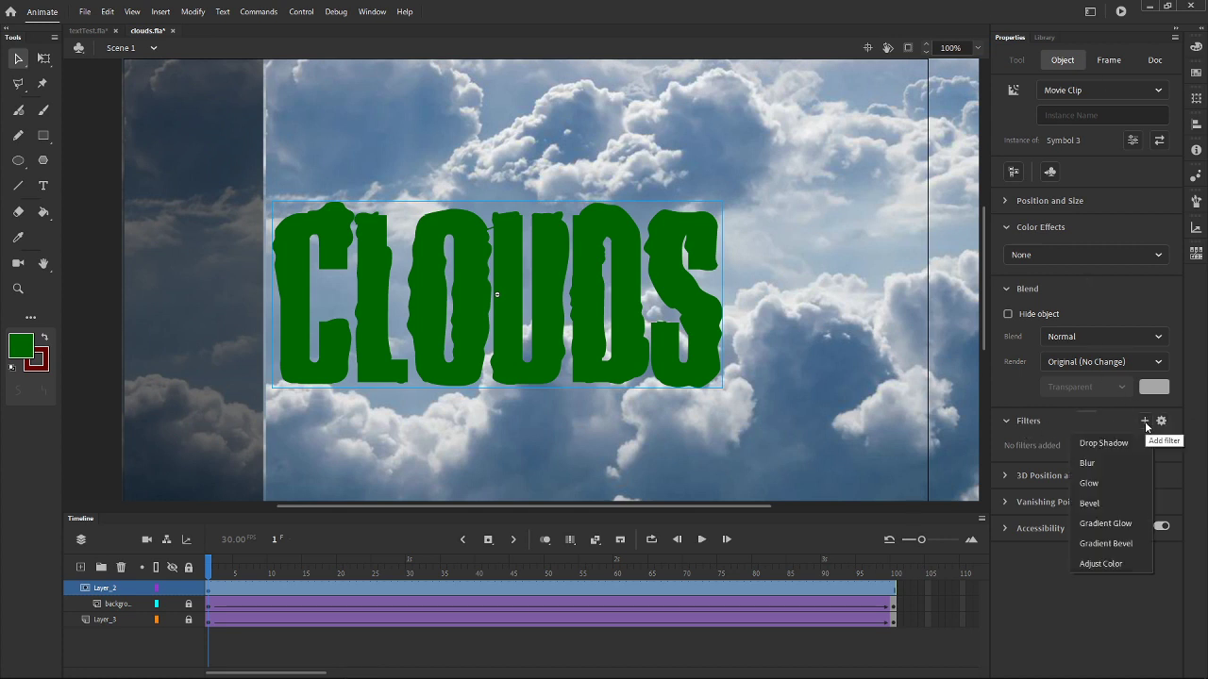
click(1096, 484)
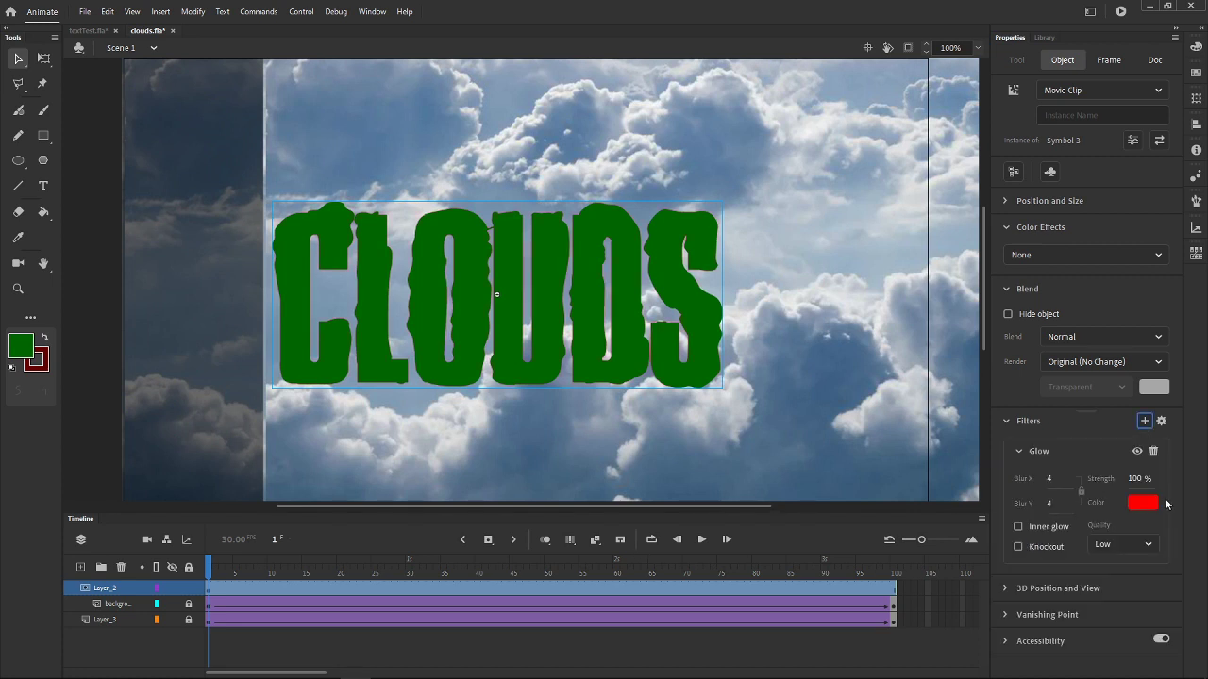
click(1145, 503)
click(942, 591)
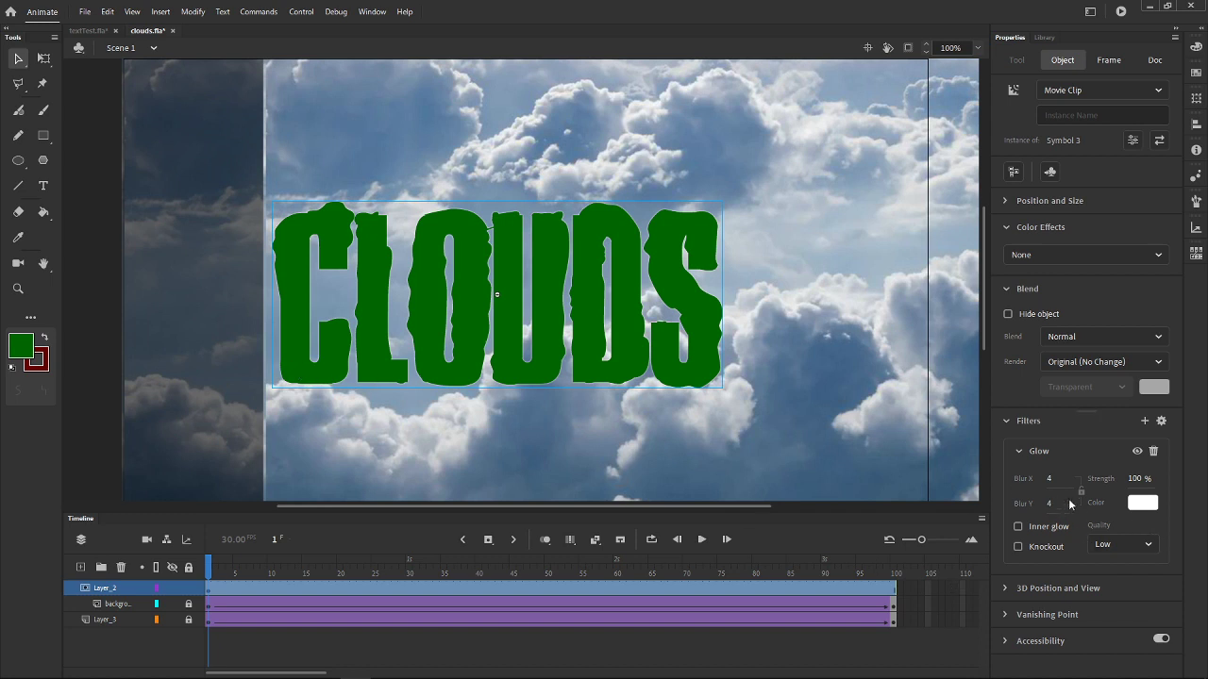
click(1121, 544)
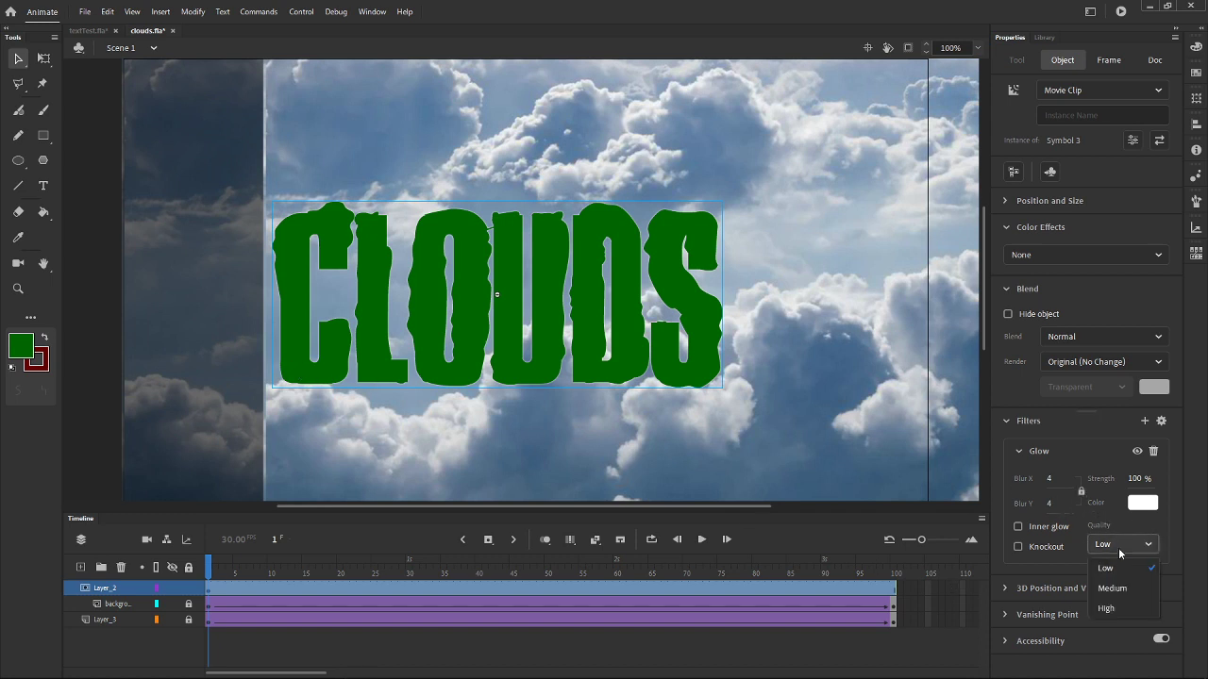
click(1110, 610)
drag(1053, 478, 1061, 478)
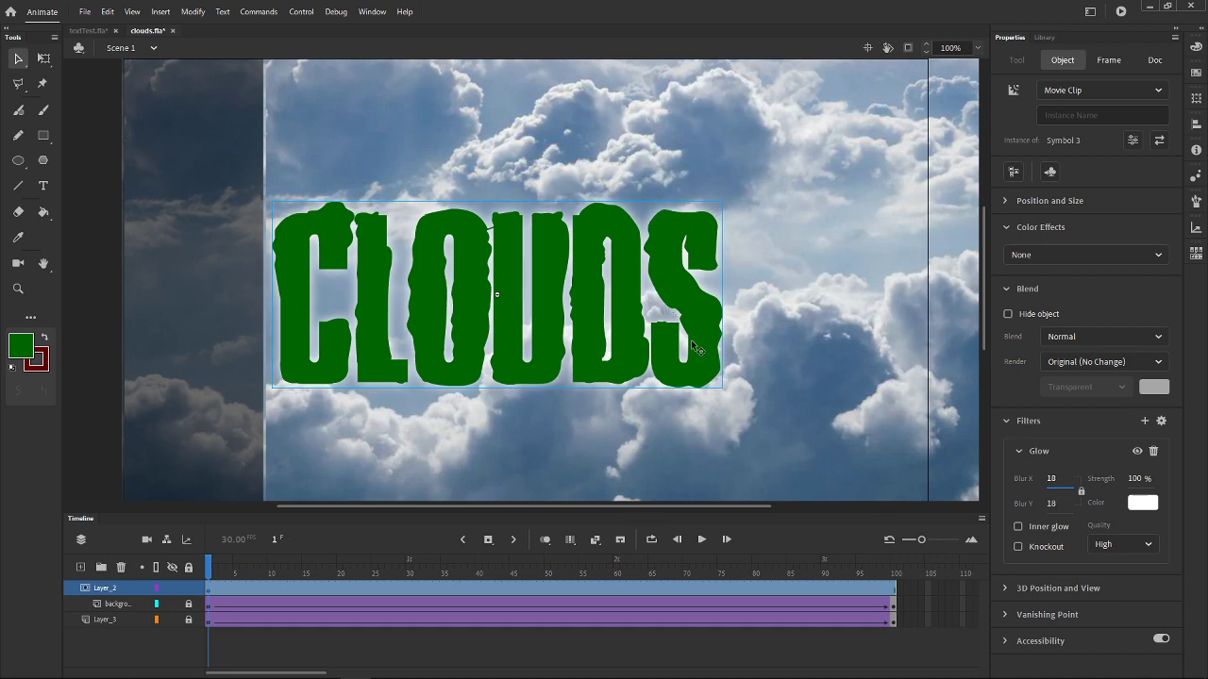
Step: Lock Layer_2 to preview the mask with the glow, unlock it, and reselect the CLOUDS movie clip
click(189, 591)
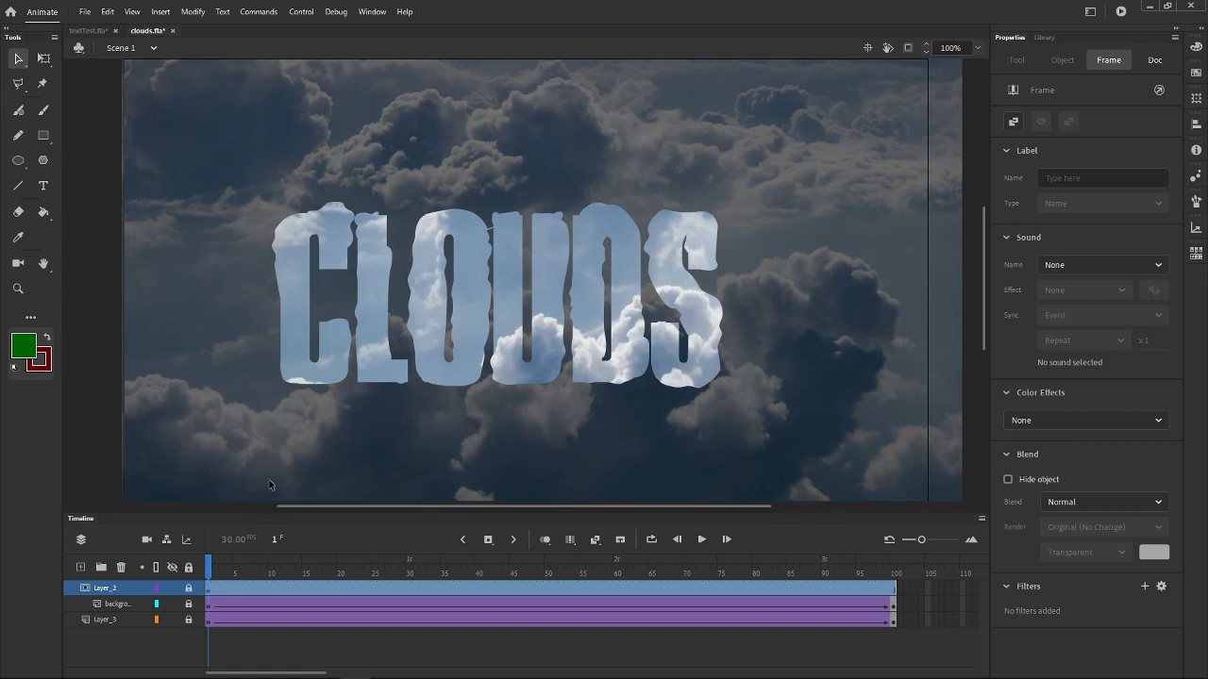
click(189, 588)
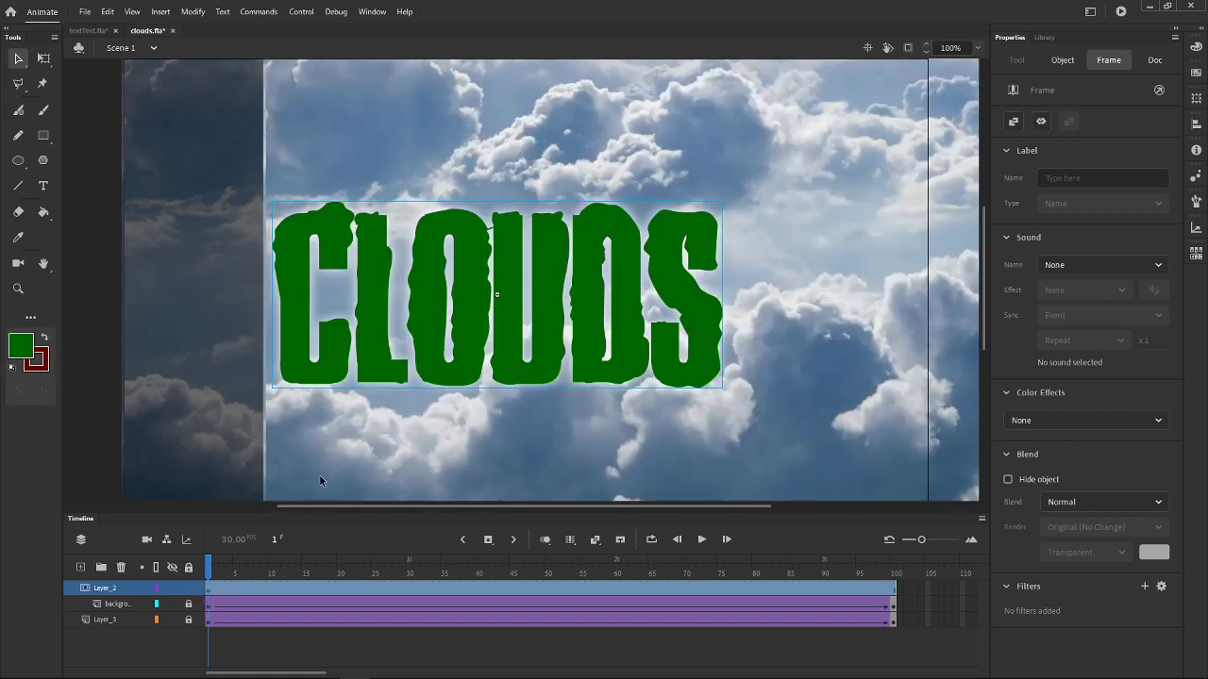
click(525, 349)
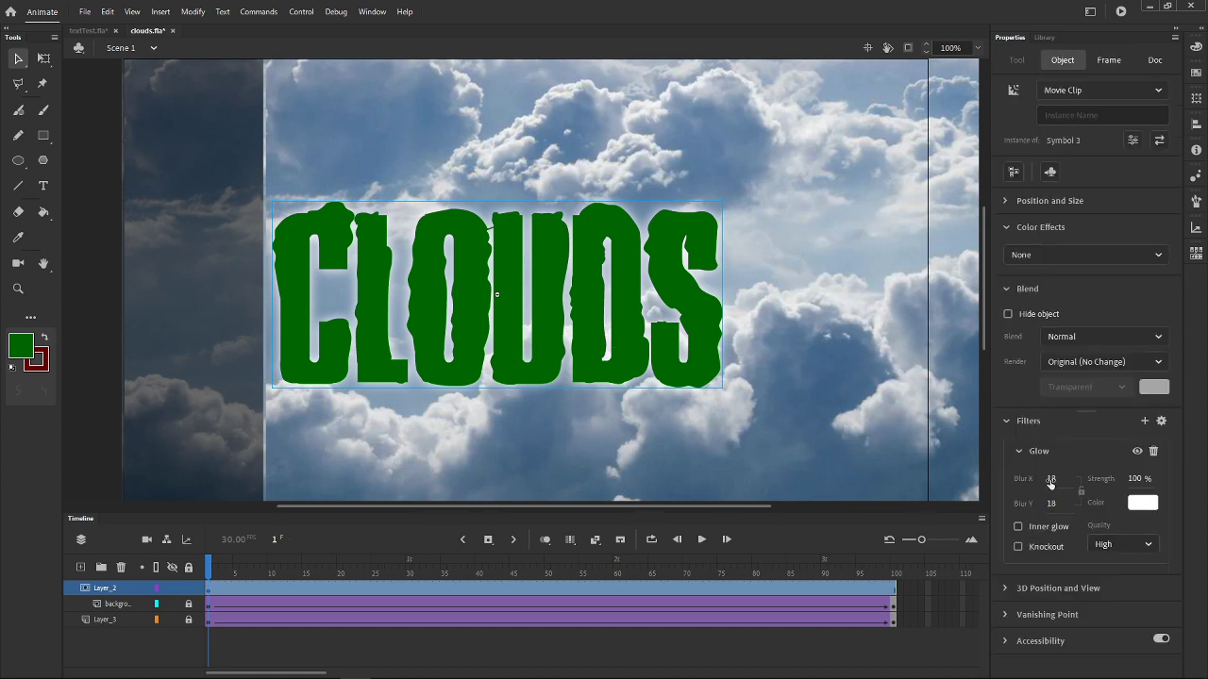
Step: Remove the Glow filter from the CLOUDS movie clip and copy frames 1 to 100 of all three layers
click(1152, 452)
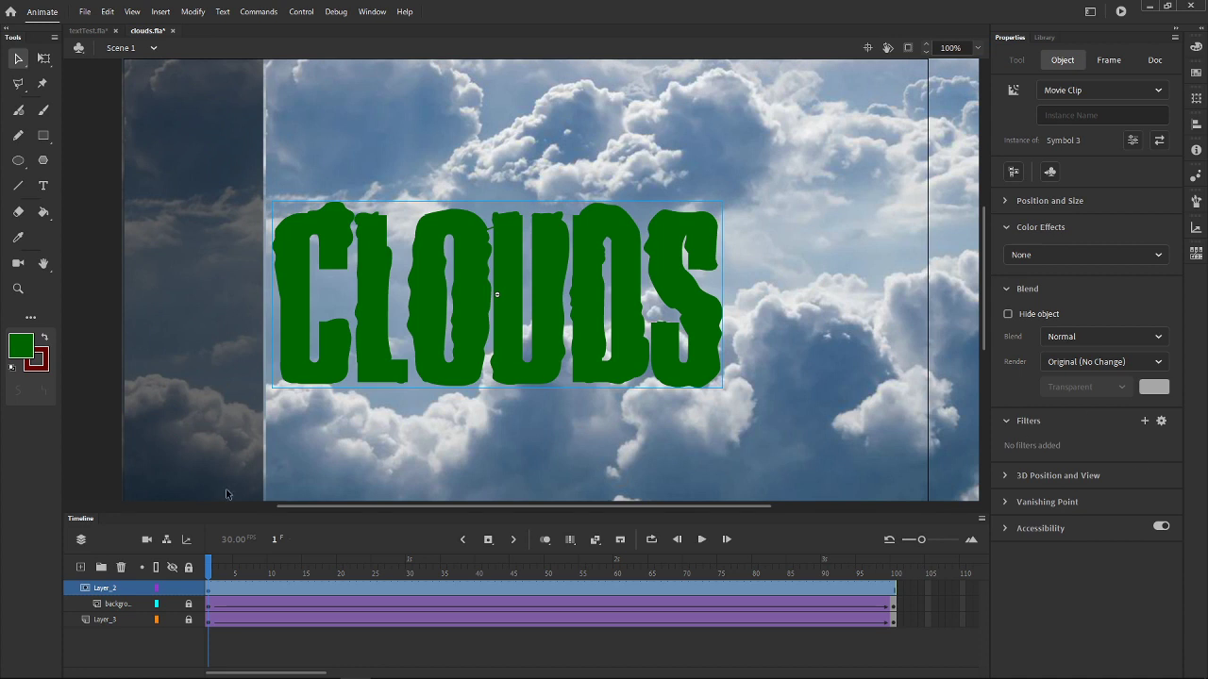
click(873, 594)
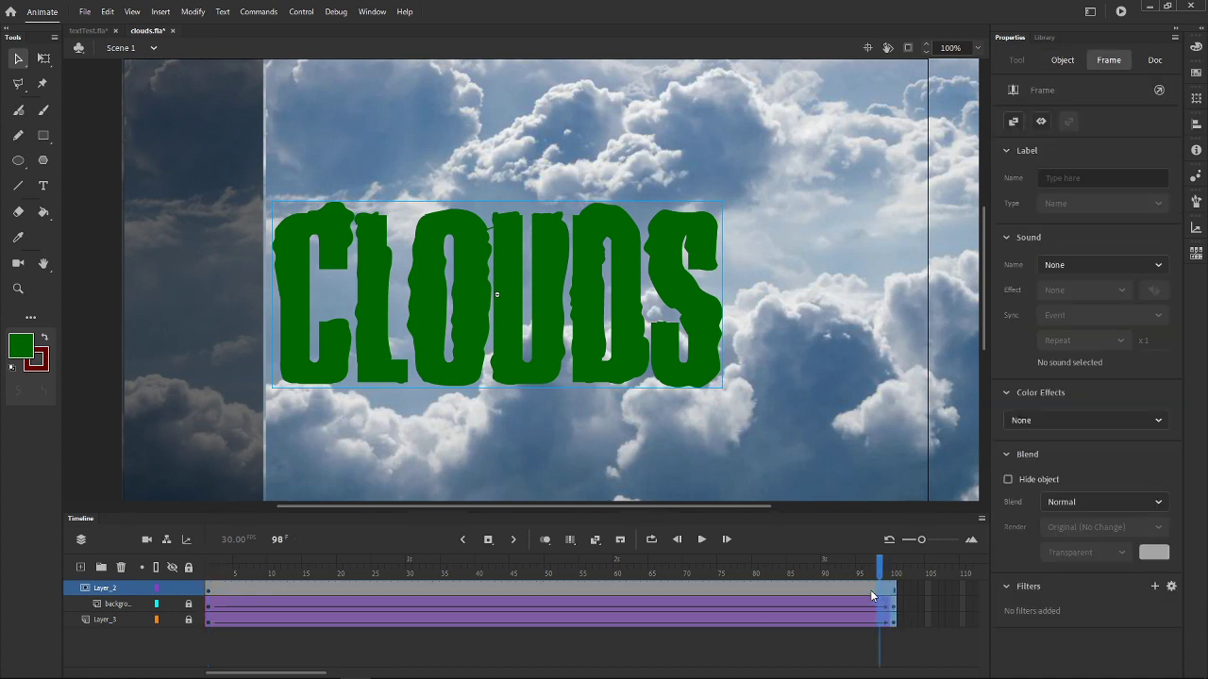
drag(872, 594, 140, 569)
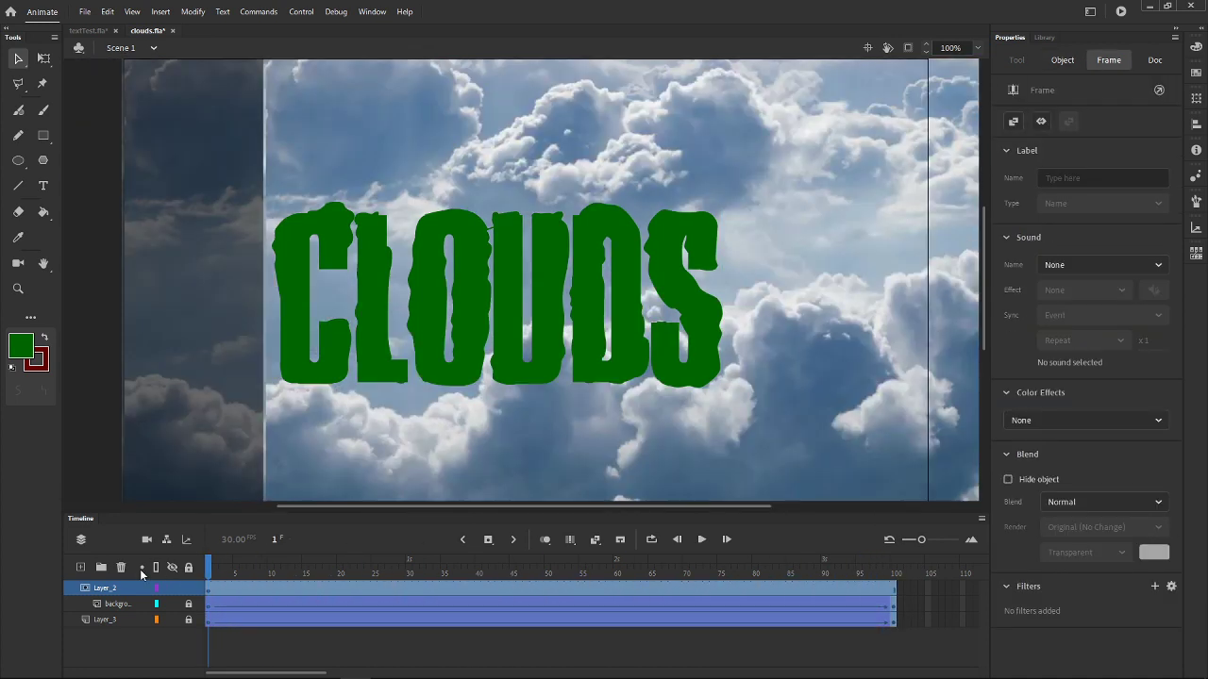
click(197, 591)
right_click(210, 588)
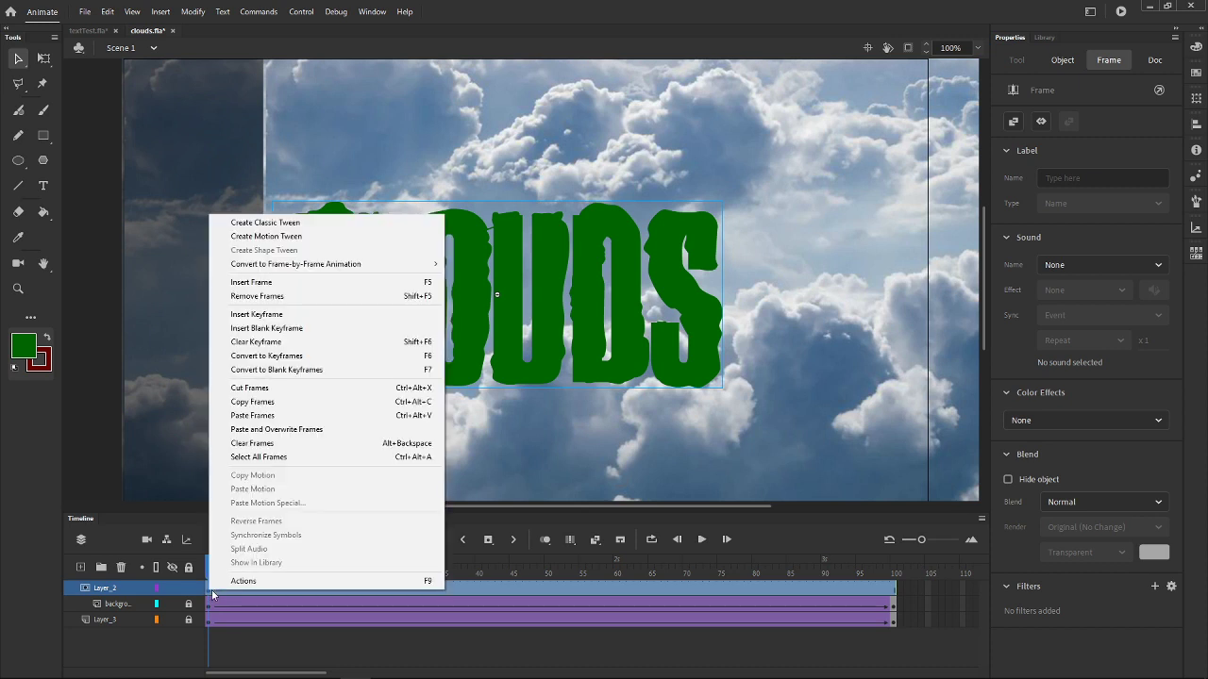
drag(215, 617, 895, 581)
right_click(894, 581)
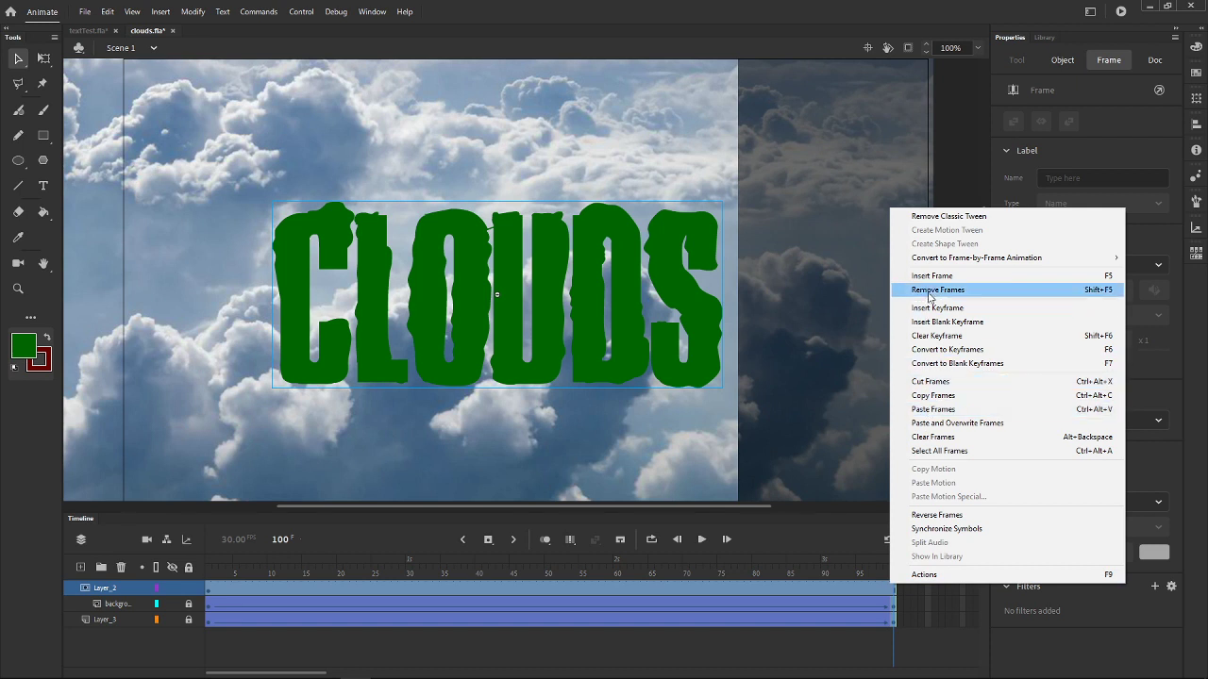
click(922, 397)
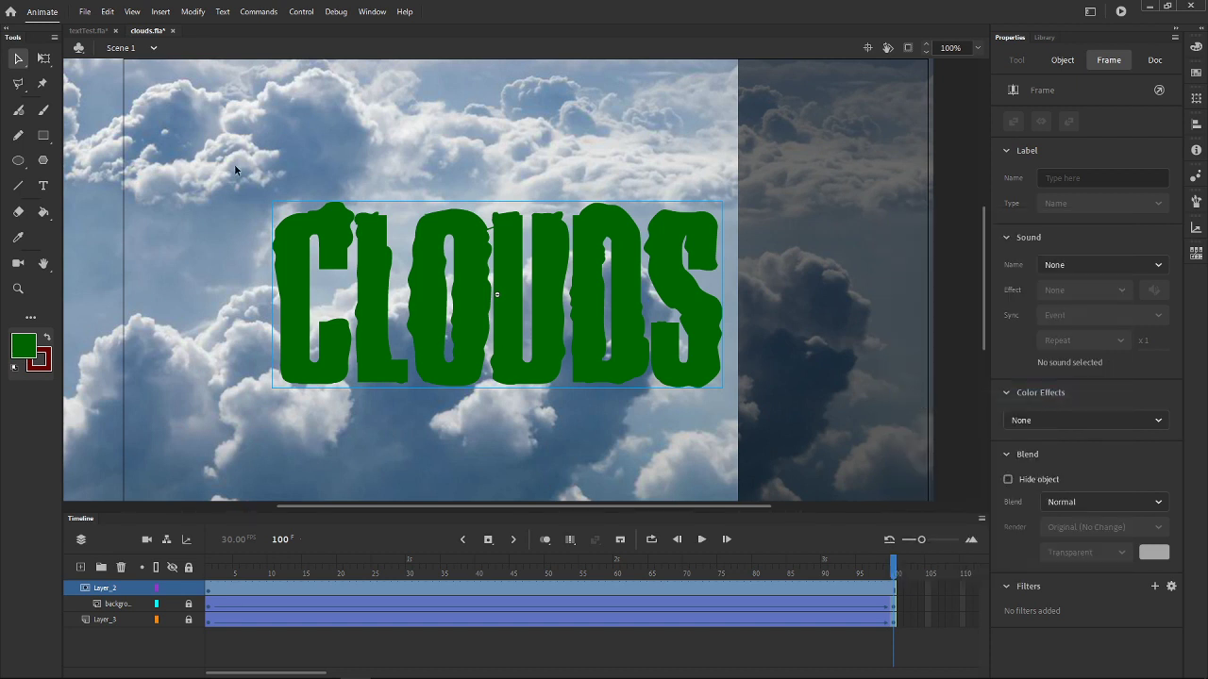
Step: Add a new layer above Layer_2 and hide all the existing layers below it
click(81, 567)
click(206, 589)
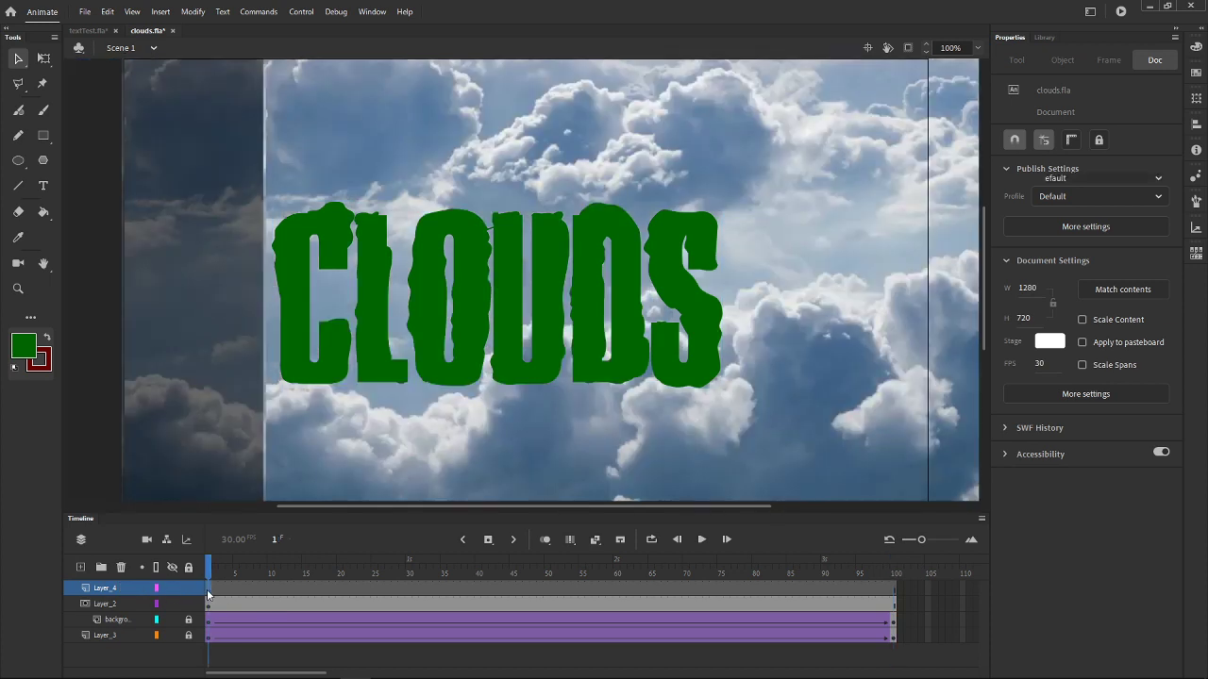
click(172, 604)
click(172, 620)
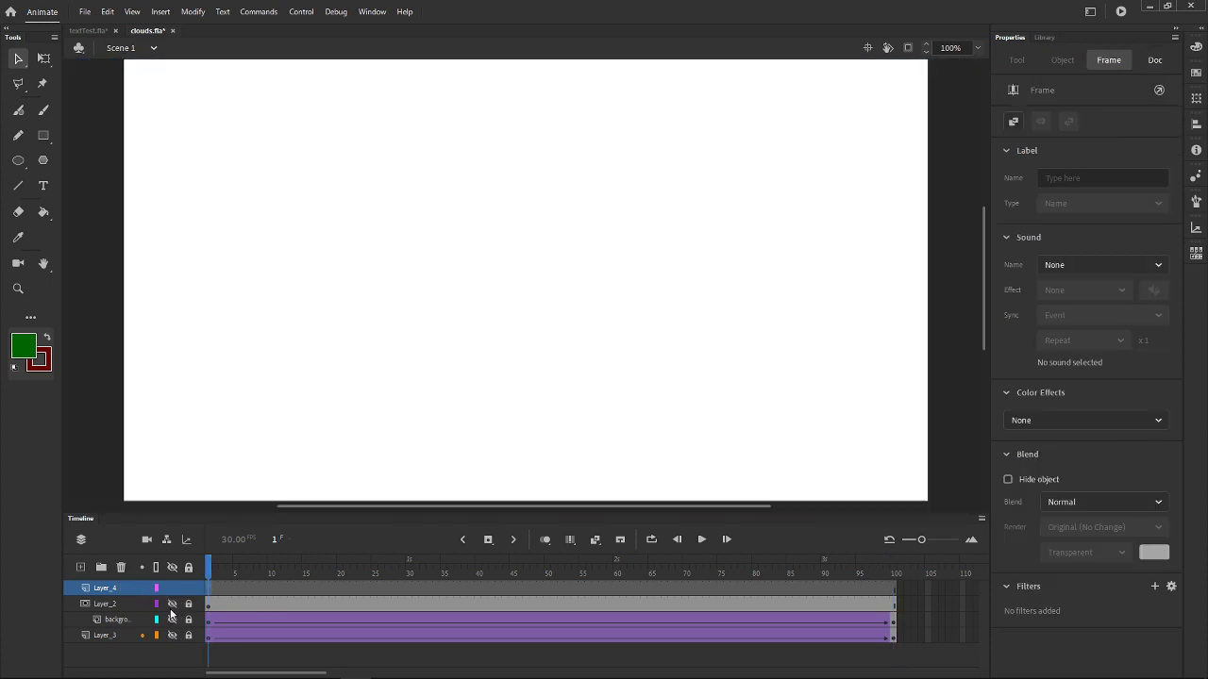
Step: Draw a green rectangle about 92 by 123 px on the new layer and shift it to near the stage's horizontal centre
click(42, 135)
drag(438, 204, 497, 281)
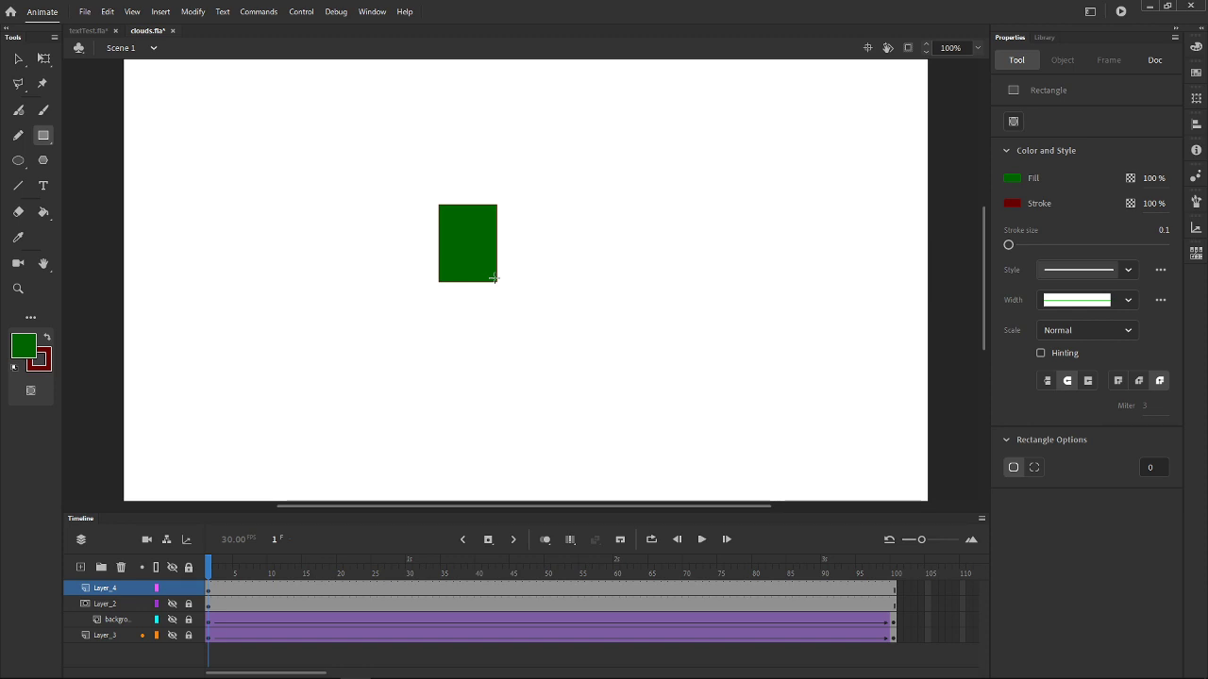
click(18, 58)
drag(526, 189, 412, 318)
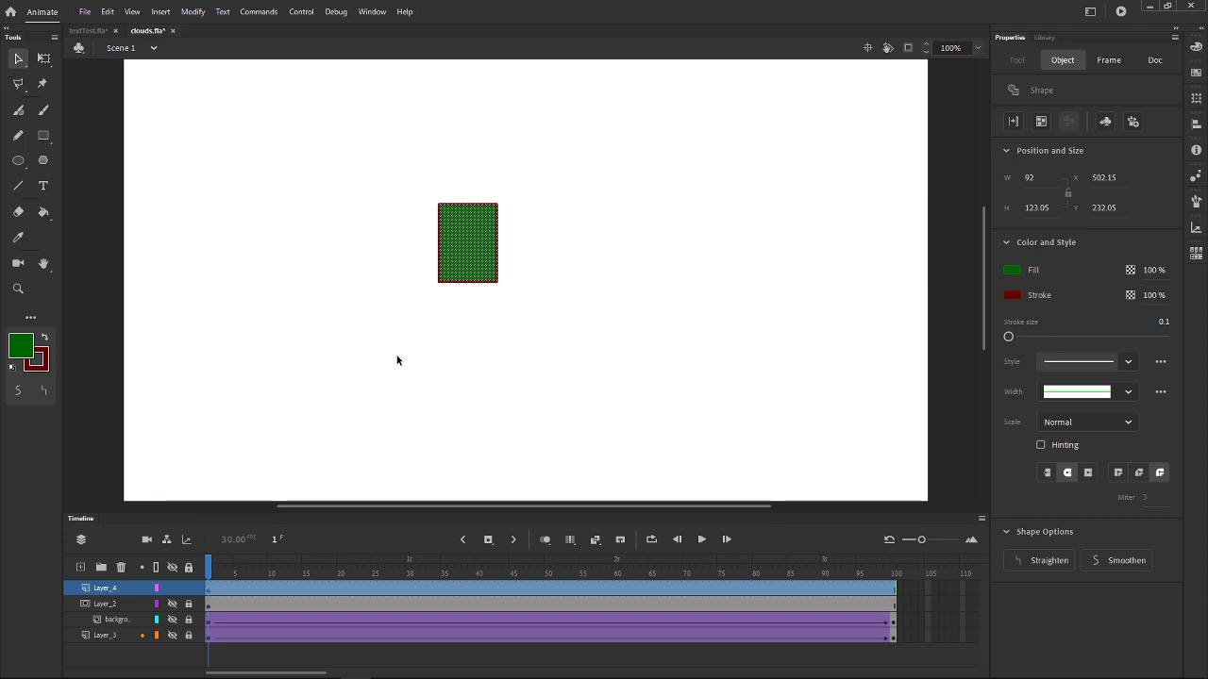
drag(469, 244, 524, 248)
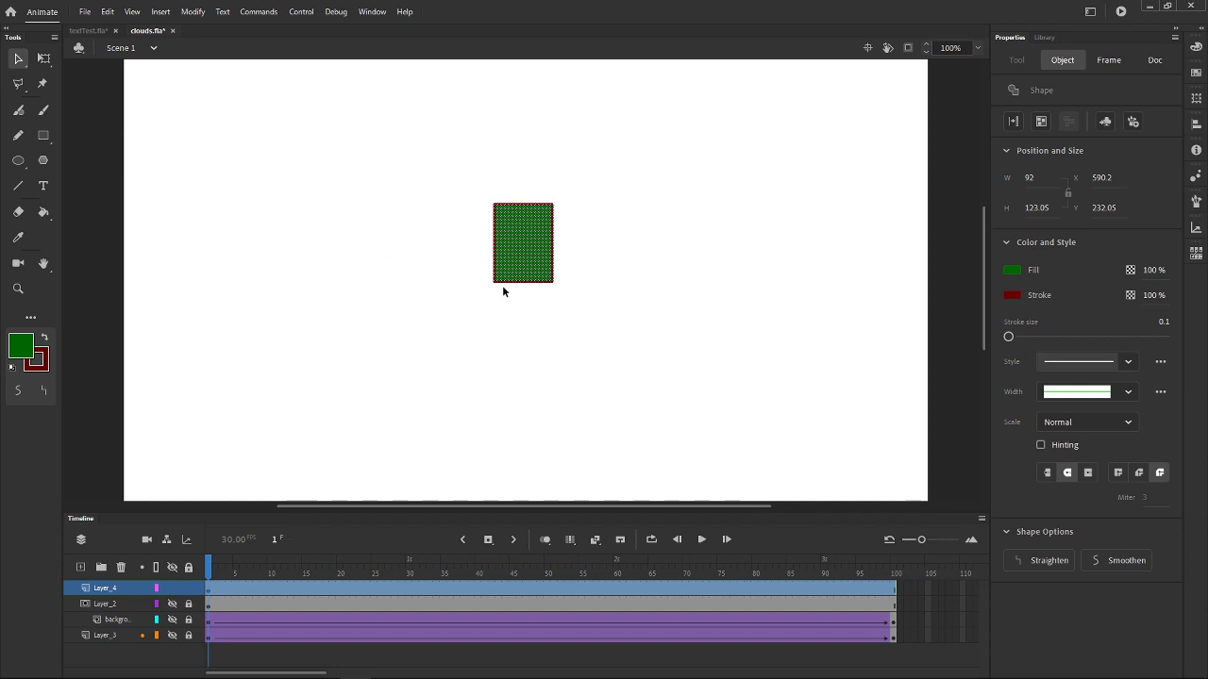
Step: Convert the selected green rectangle to a movie clip symbol
scroll(575, 256, up, 3)
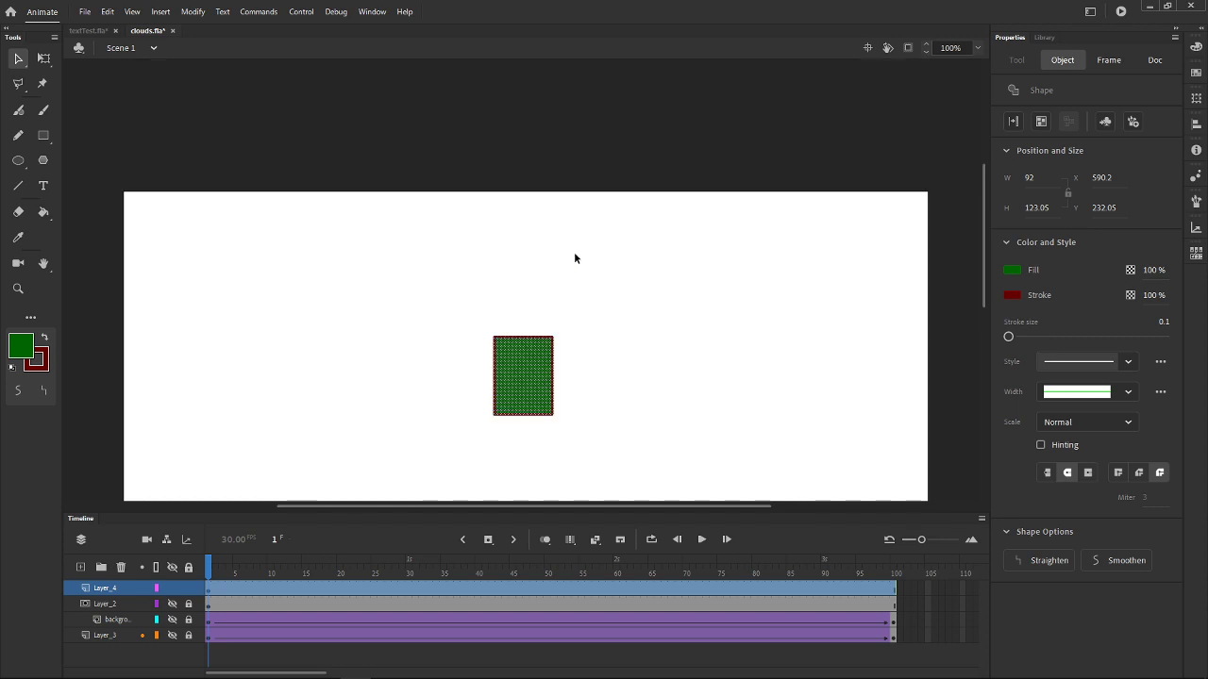
scroll(575, 255, down, 6)
scroll(585, 251, up, 3)
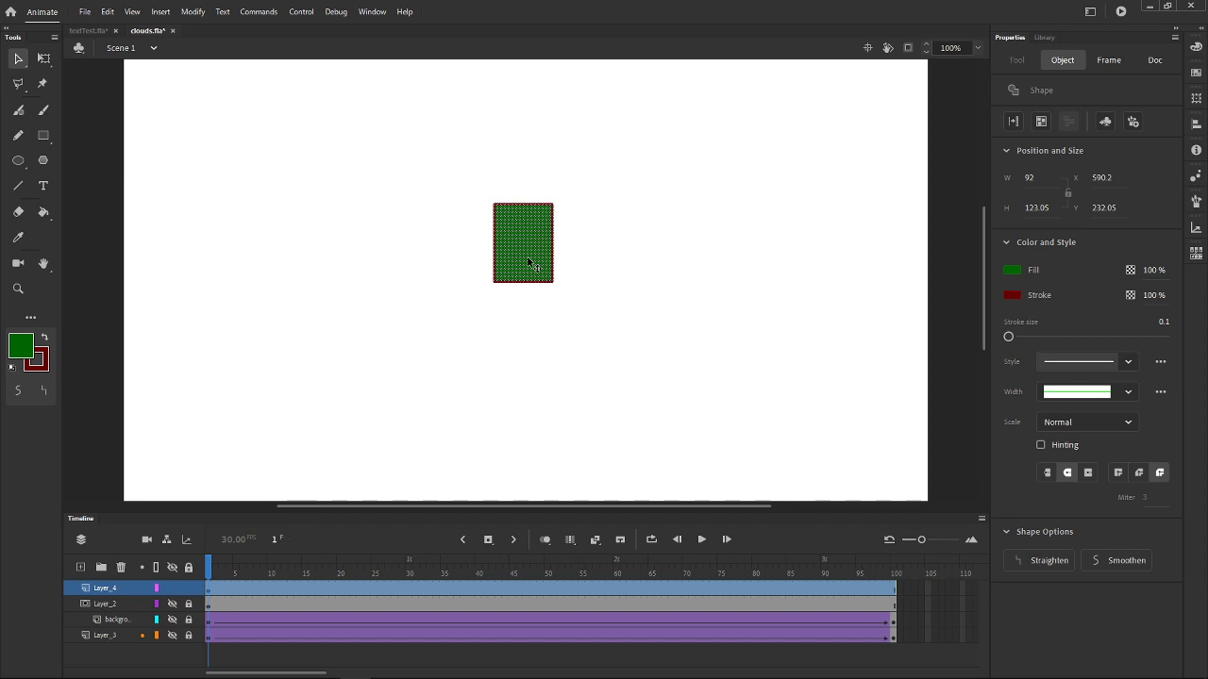
click(193, 11)
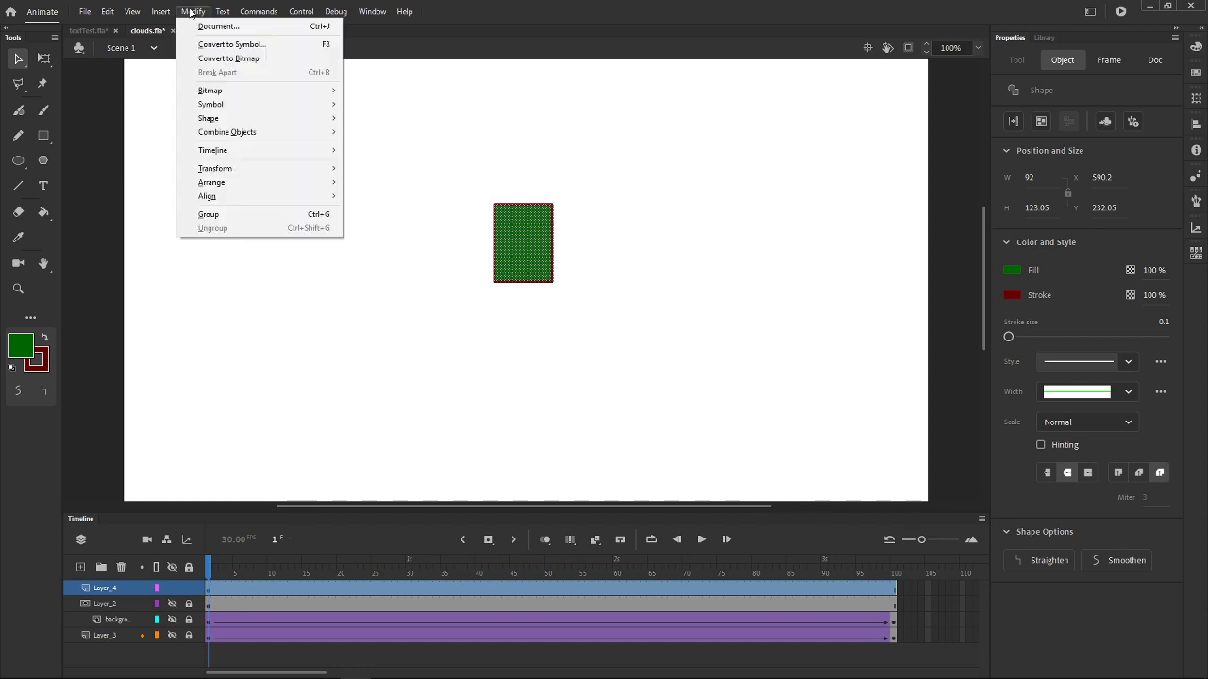
click(212, 49)
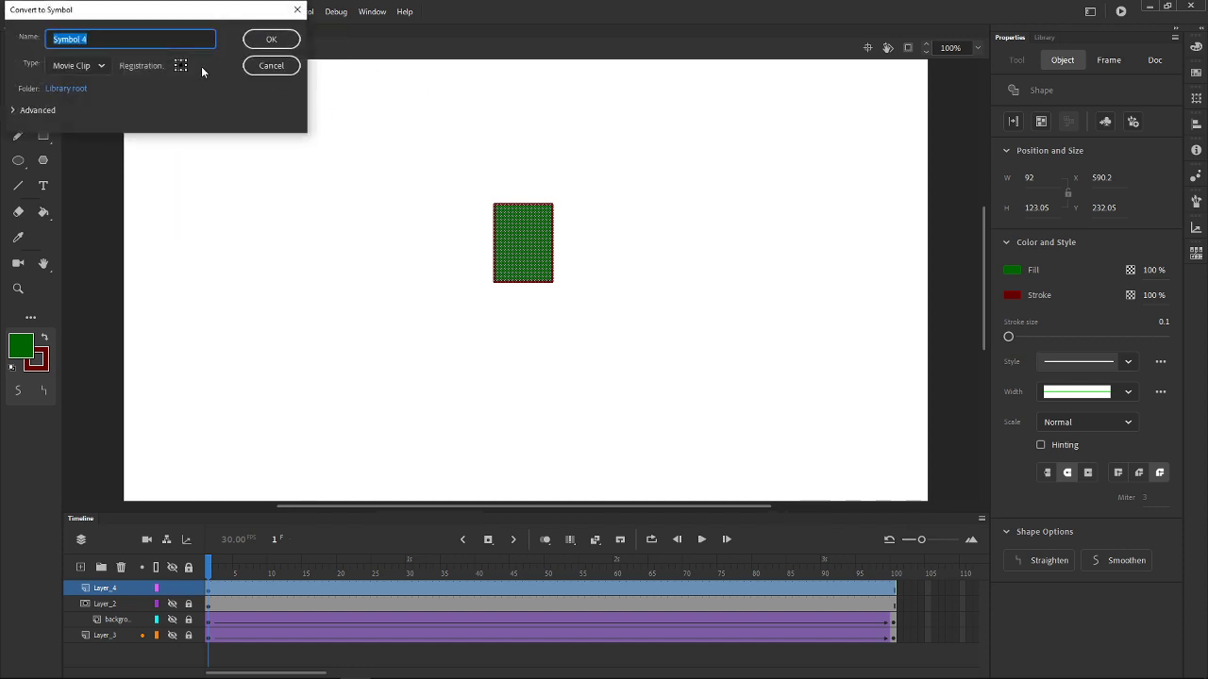
click(269, 41)
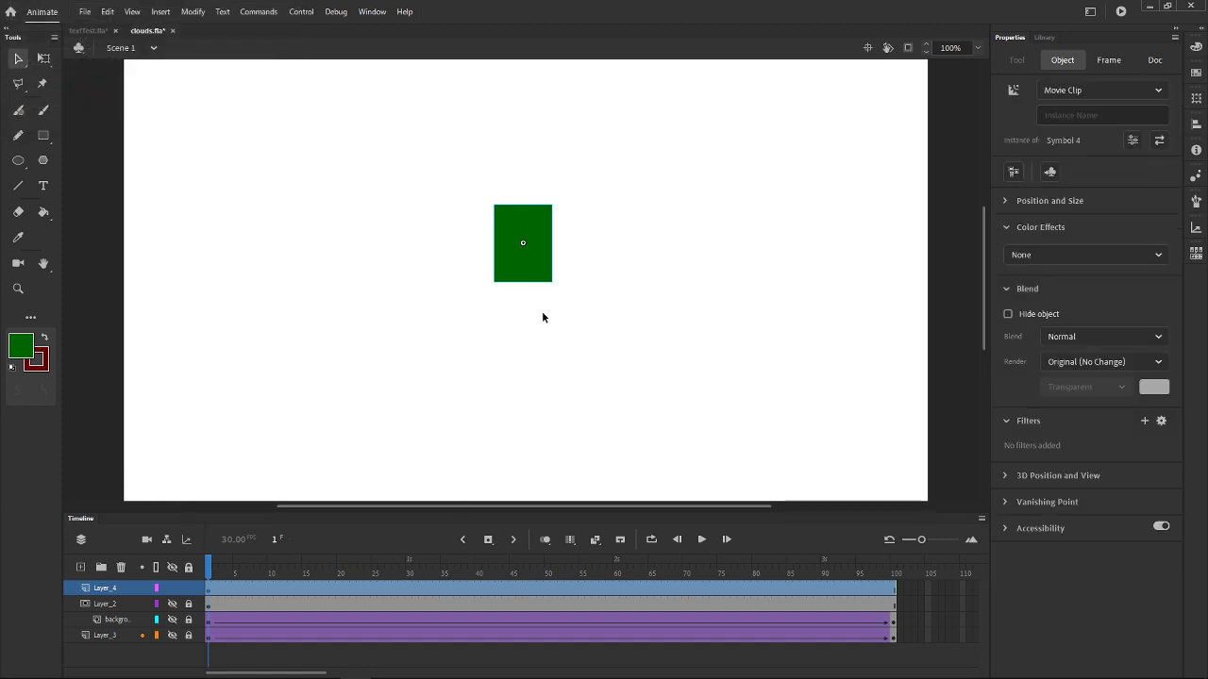
Step: Paste the copied frames inside the rectangle's symbol and turn its Layer_1 into a mask, returning to Scene 1
double_click(527, 278)
right_click(213, 588)
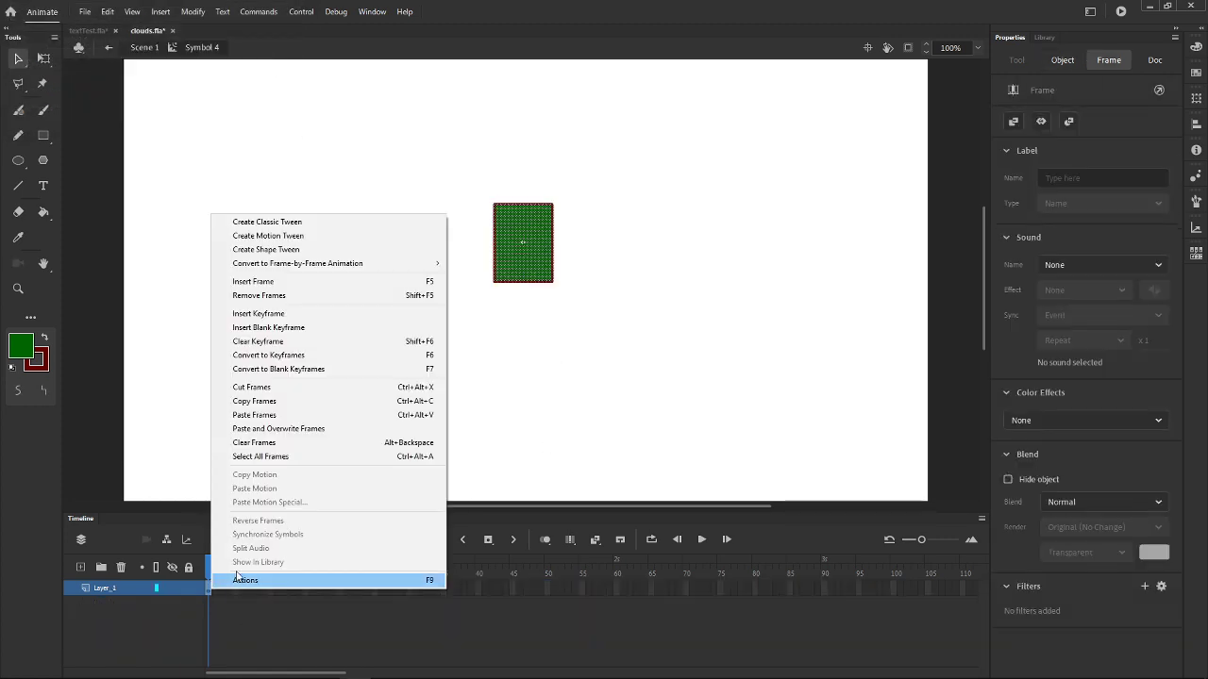
click(269, 415)
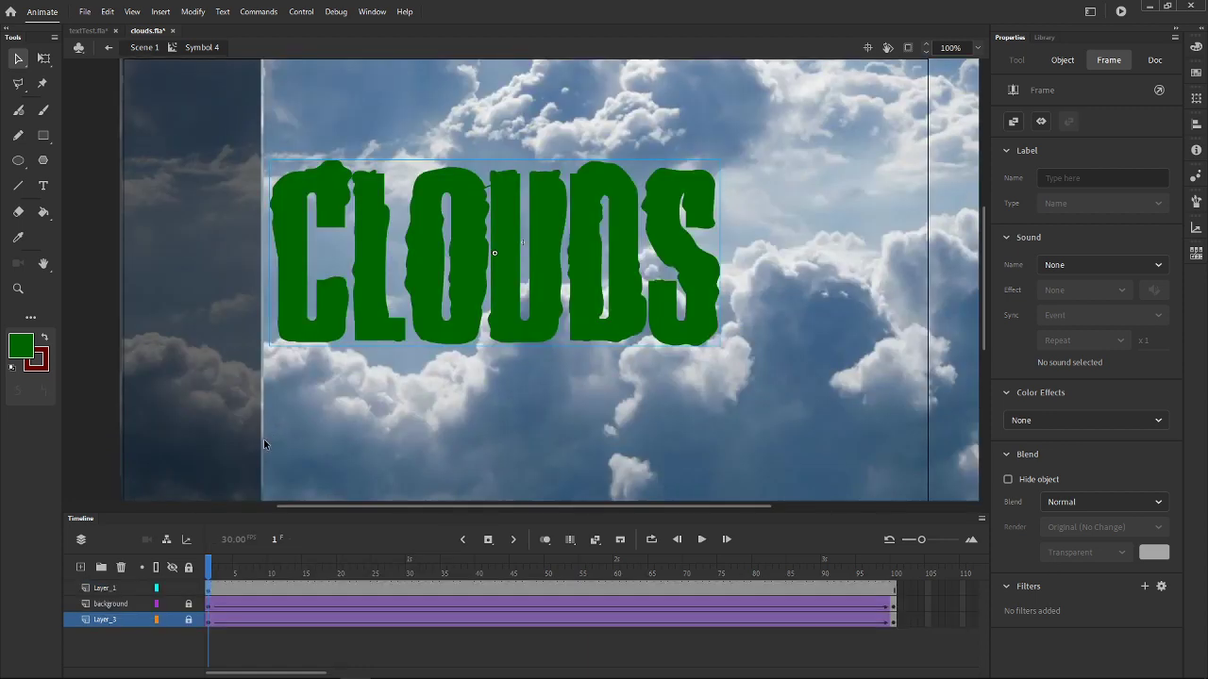
right_click(120, 588)
click(156, 454)
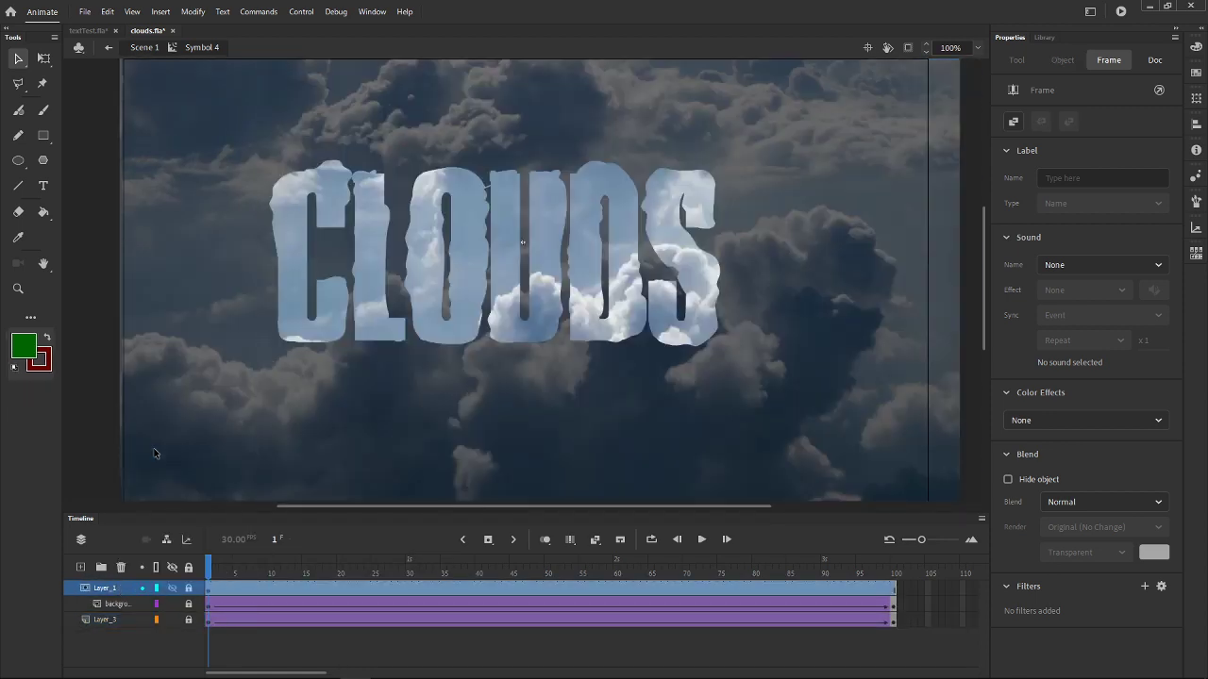
double_click(95, 426)
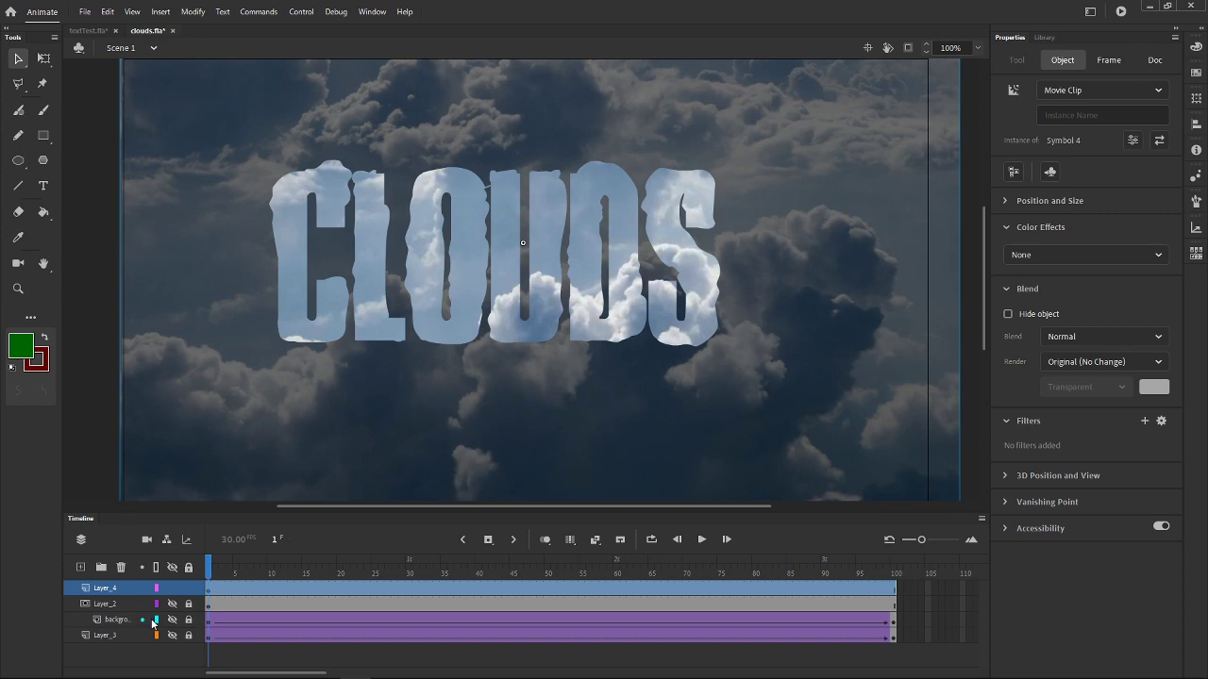
Step: Try deleting Layer_4 and showing the original mask, background and Layer_3 layers in Scene 1
click(117, 635)
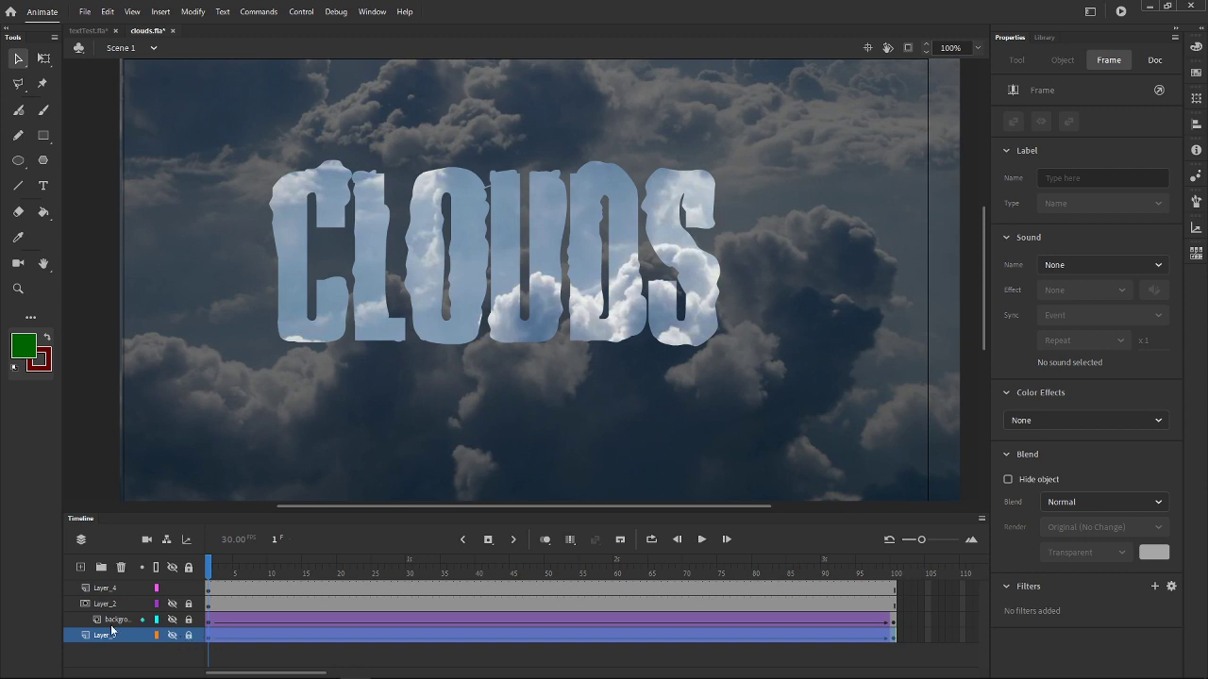
click(141, 588)
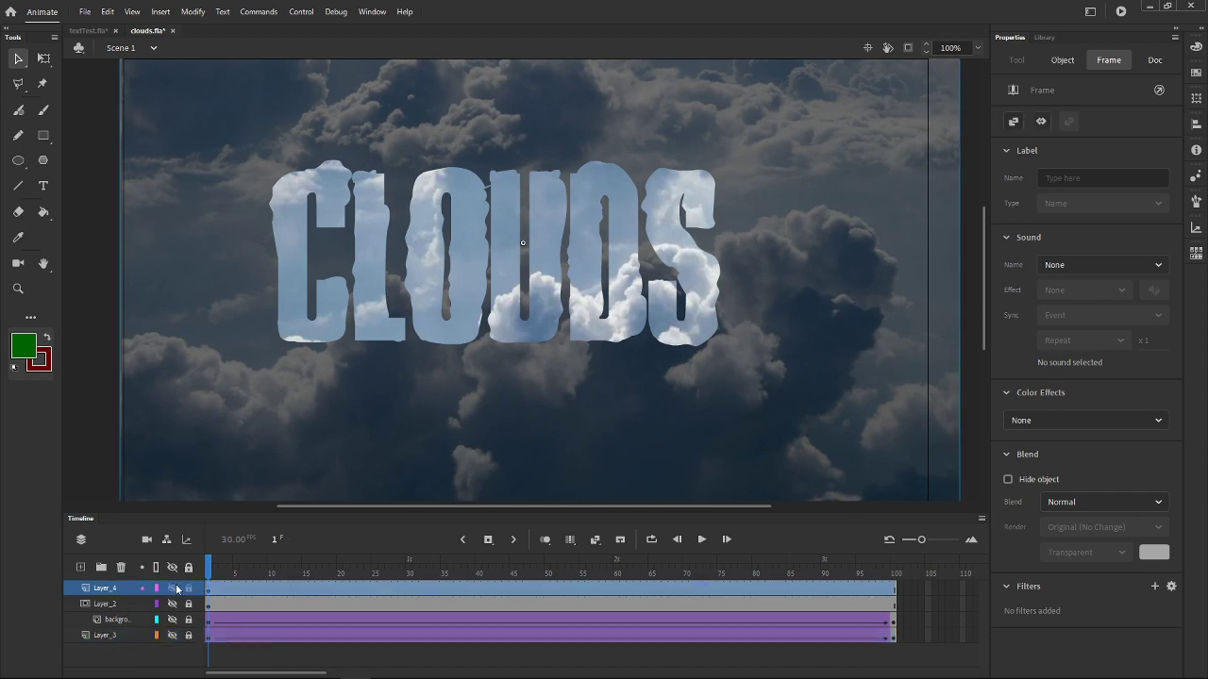
click(172, 588)
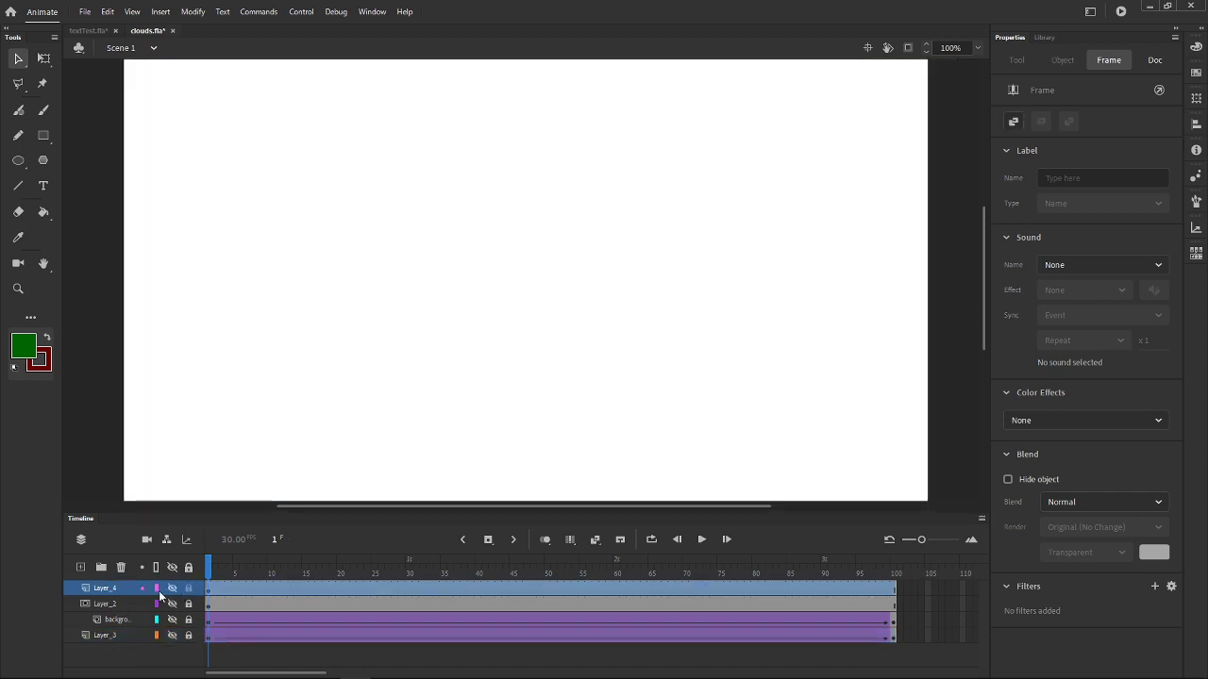
click(120, 567)
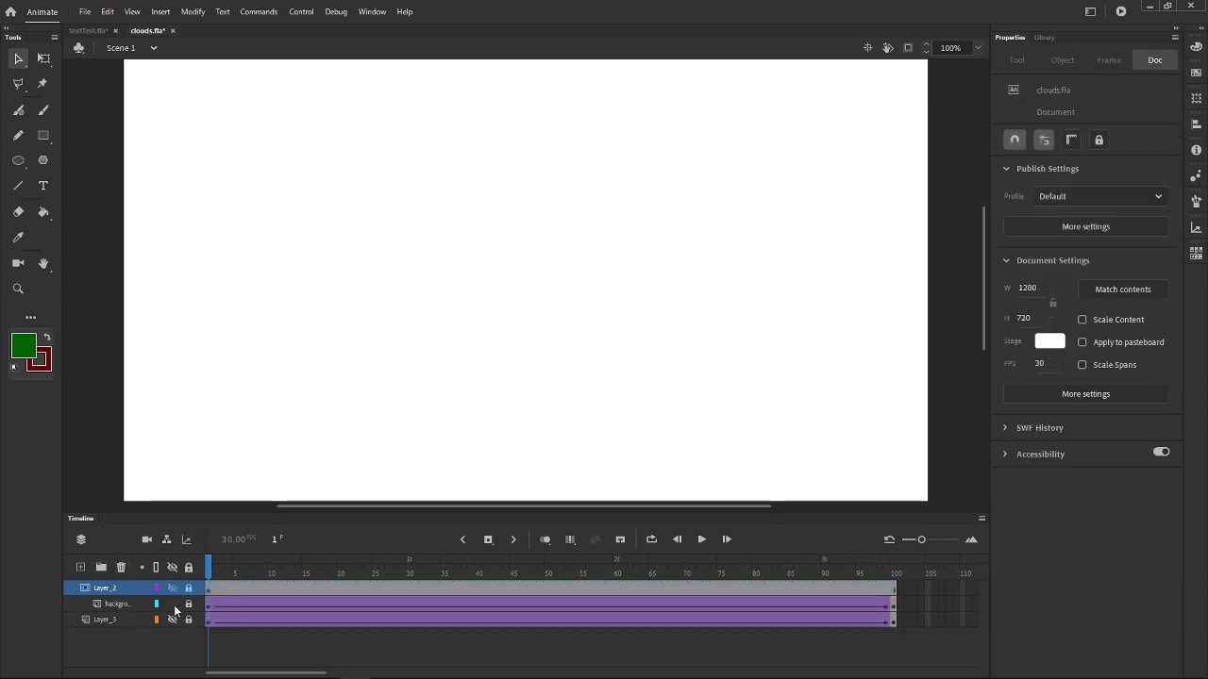
click(173, 606)
click(117, 621)
click(174, 619)
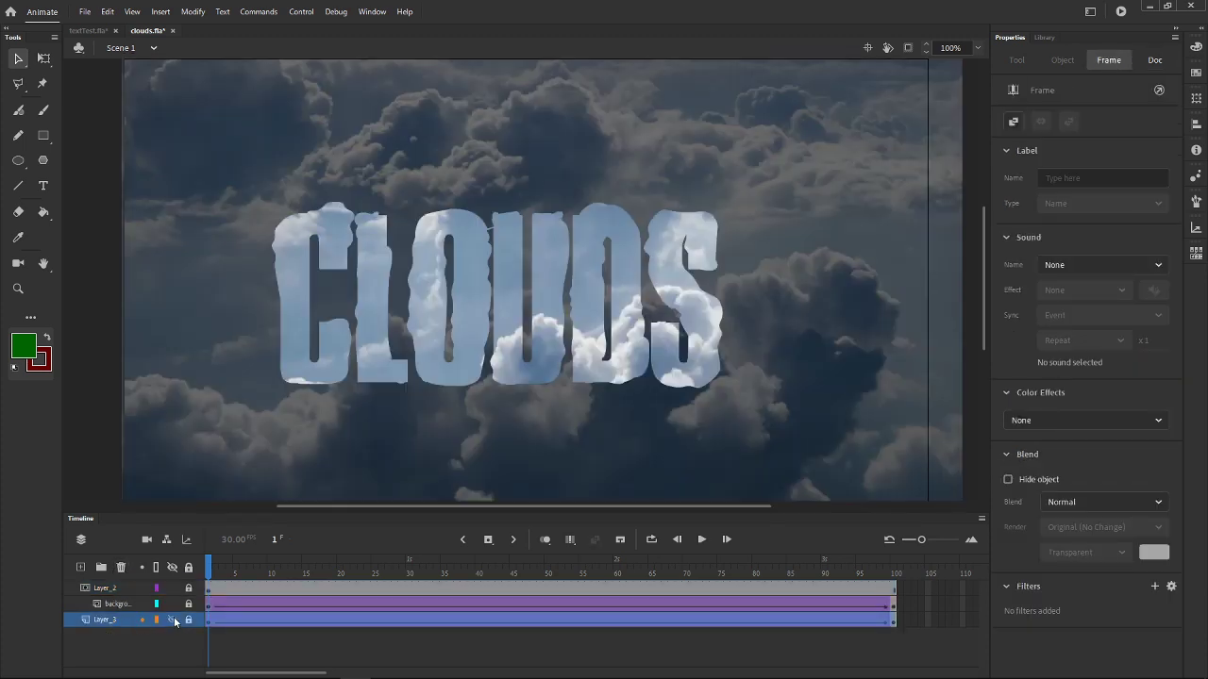
Step: Try deleting Layer_3 and moving the unlocked CLOUDS text and background clip apart, and undo back to the restored Layer_4
click(119, 568)
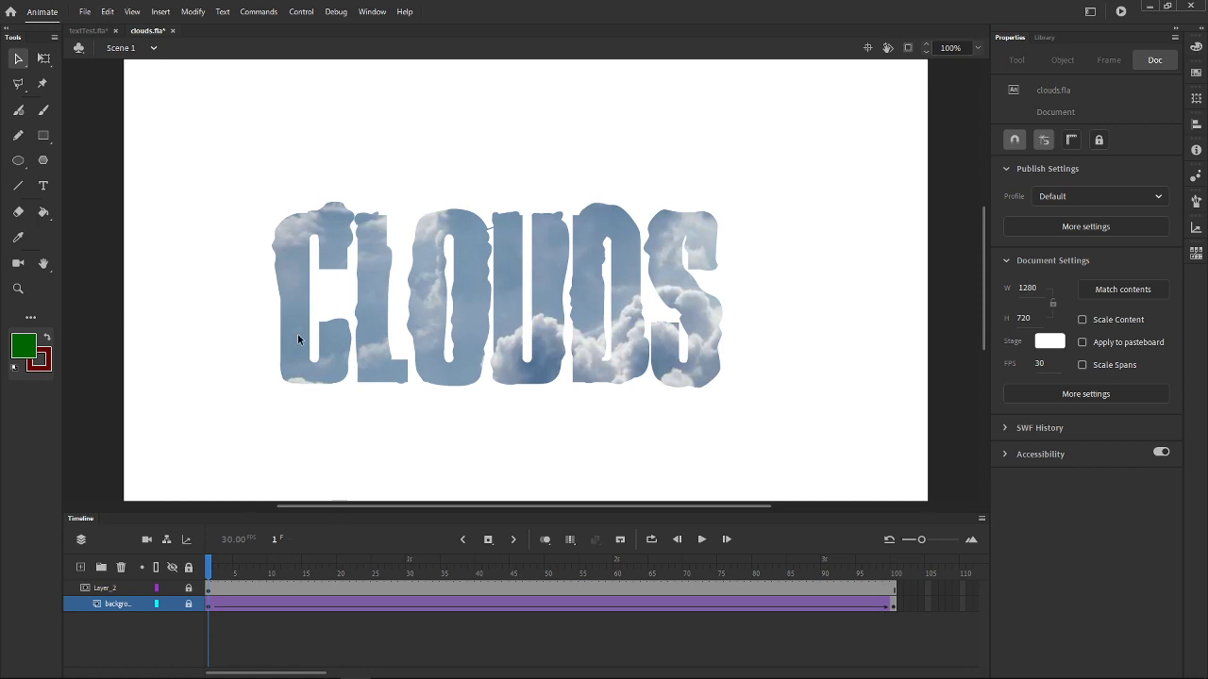
click(186, 602)
click(209, 590)
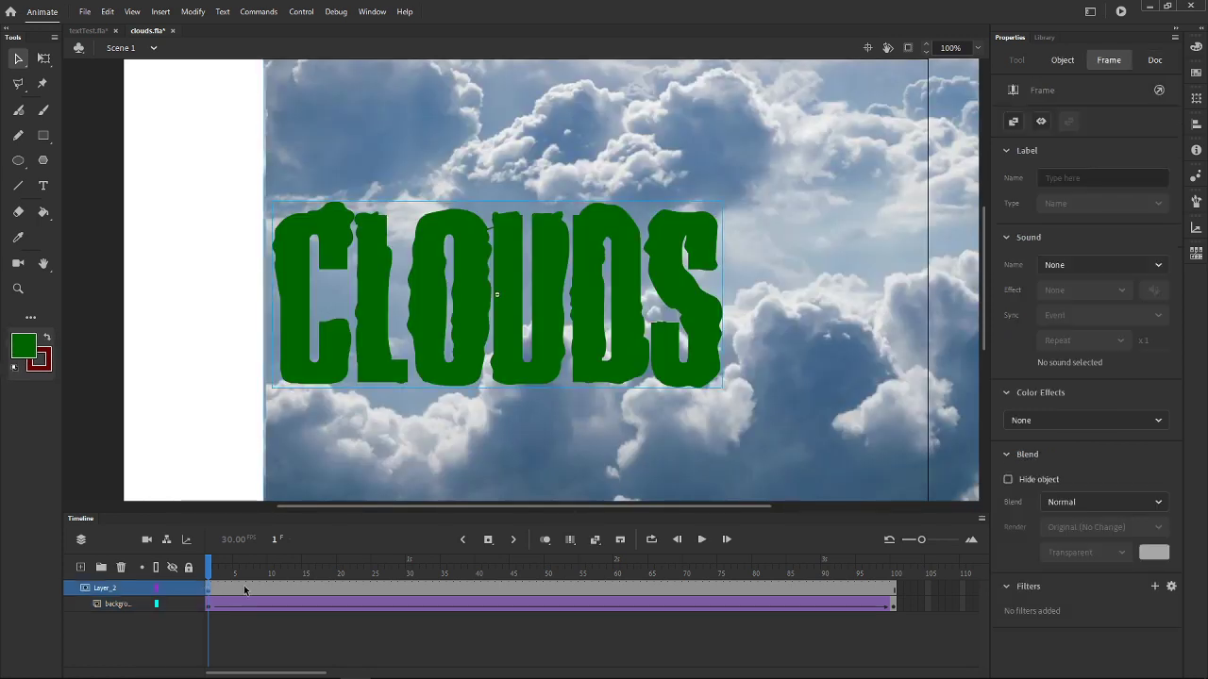
drag(452, 365, 287, 375)
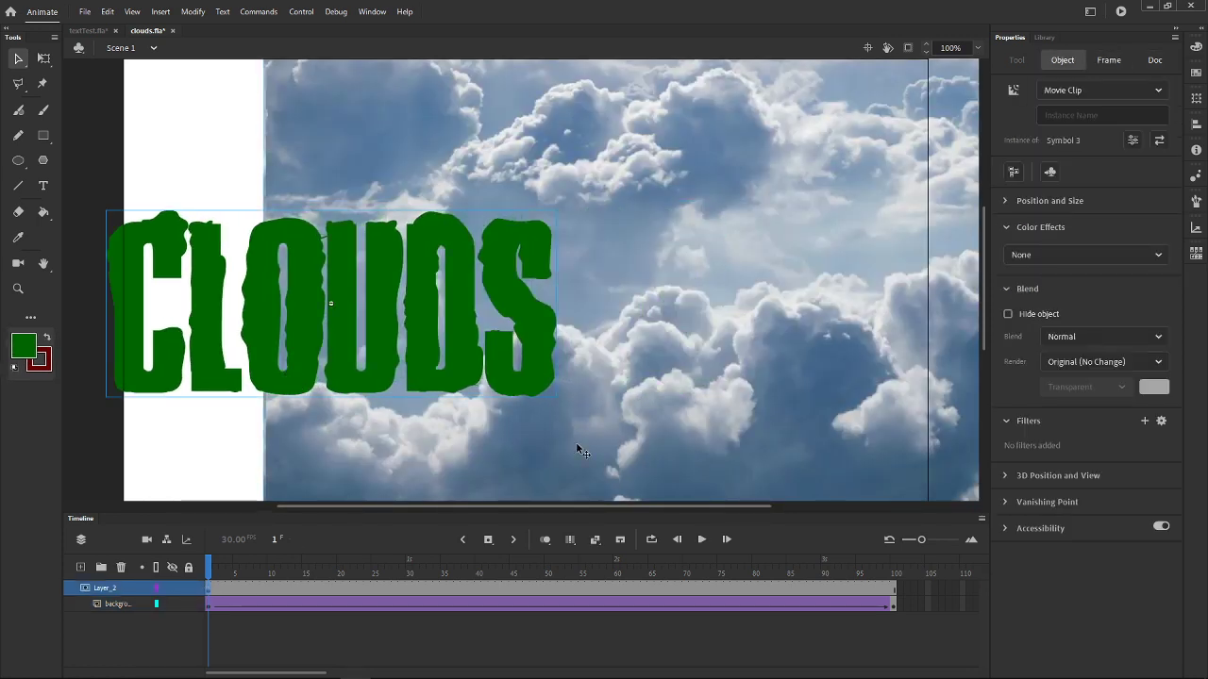
drag(577, 450, 701, 447)
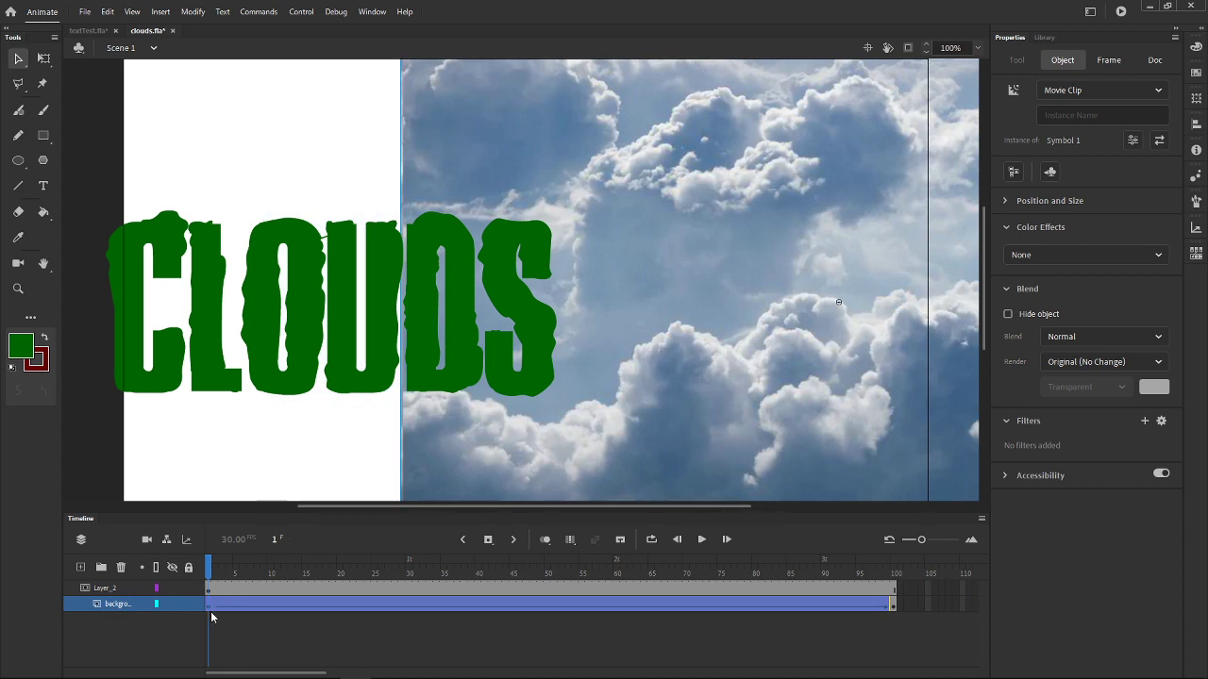
click(202, 135)
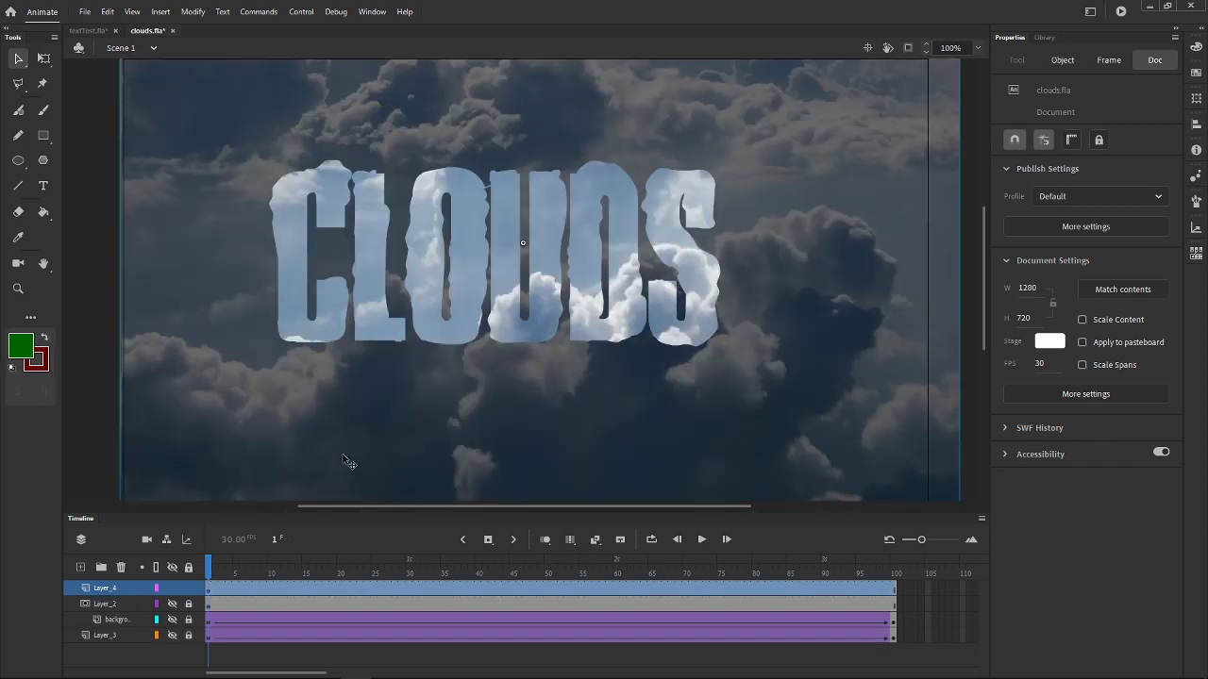
Step: Toggle Layer_4's visibility to check it and delete Layer_2, background and Layer_3 from Scene 1
click(210, 591)
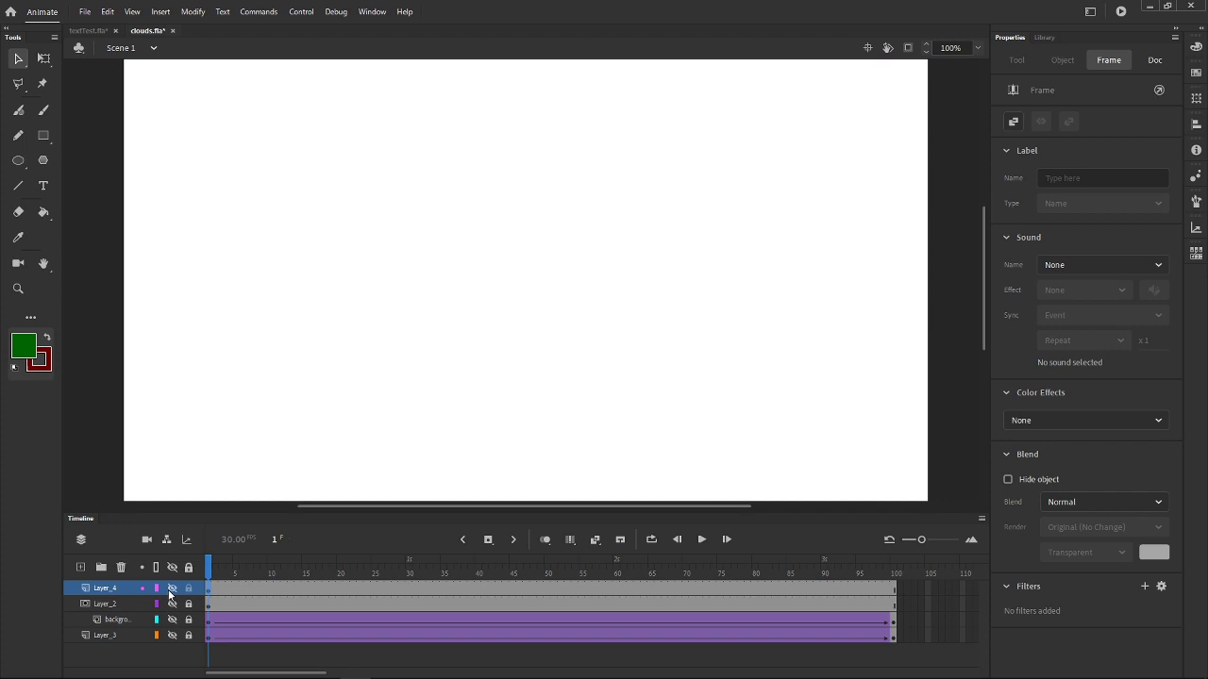
click(172, 588)
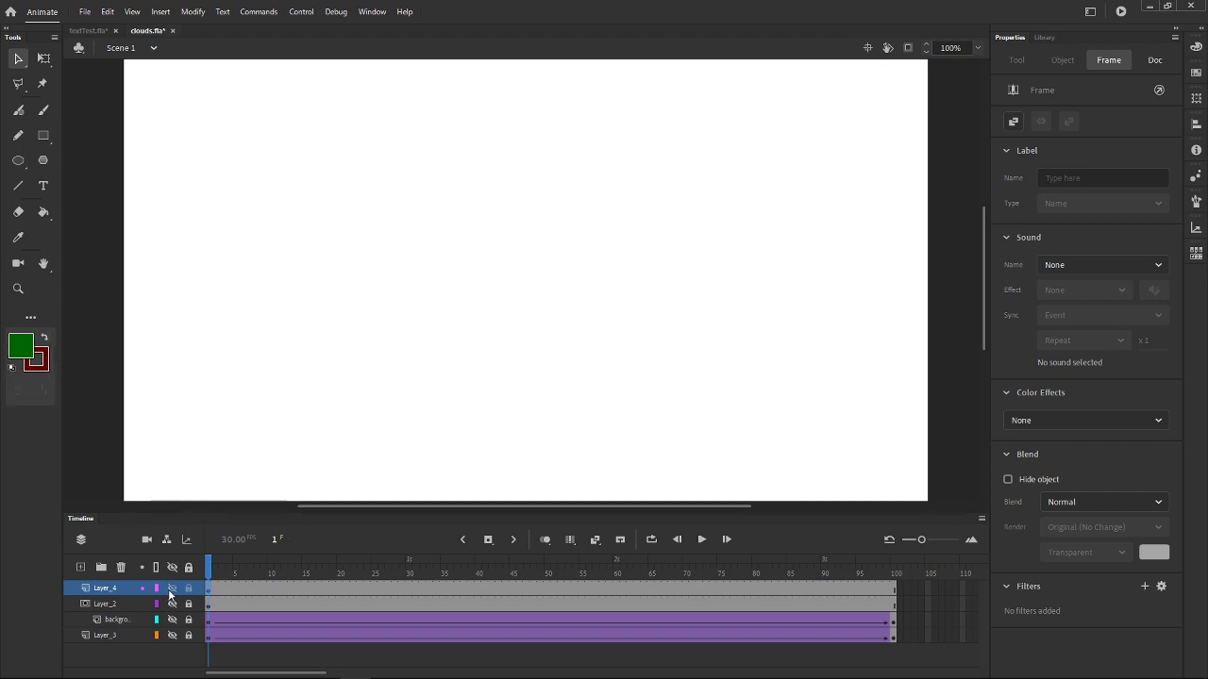
click(170, 590)
click(126, 604)
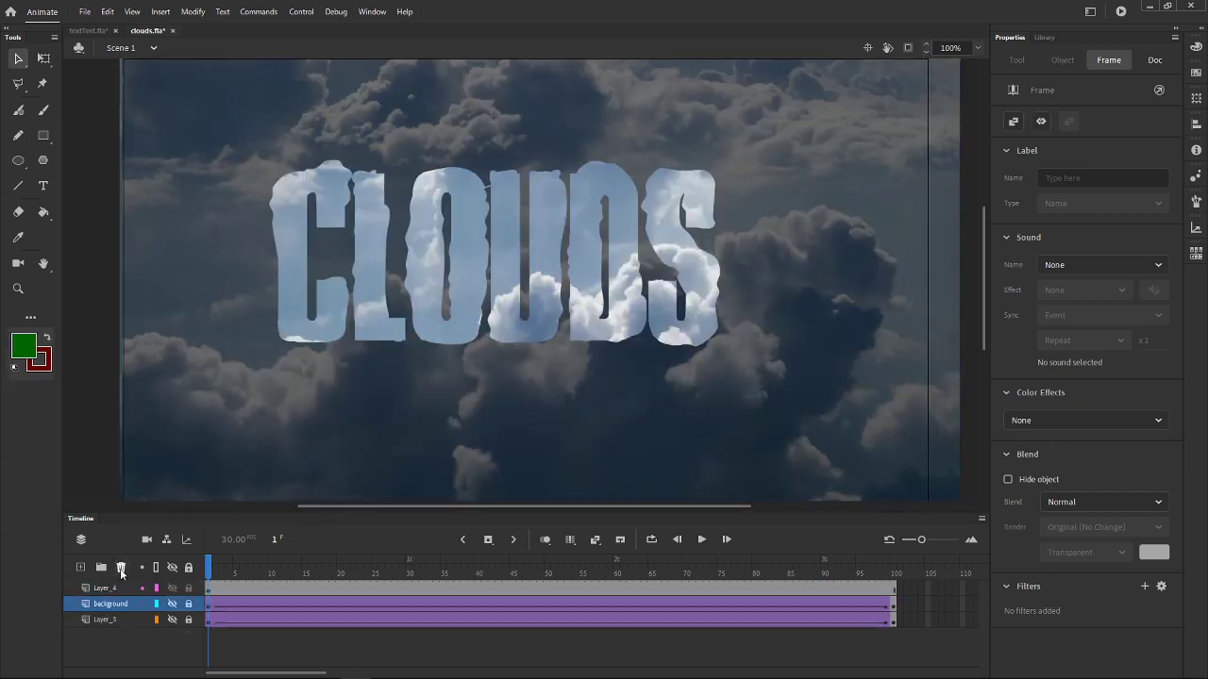
shift+click(103, 635)
click(121, 567)
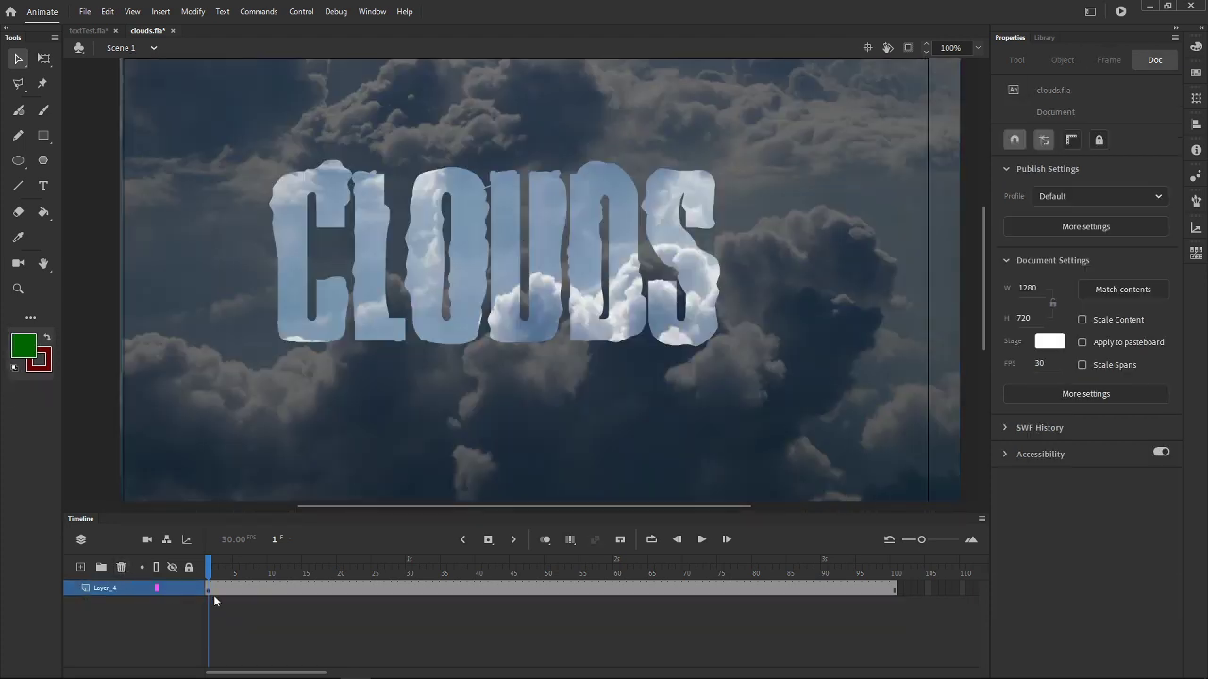
Step: Cut the dark background clip out of the CLOUDS symbol, delete the symbol's Layer_3 and return to Scene 1
double_click(358, 411)
click(127, 623)
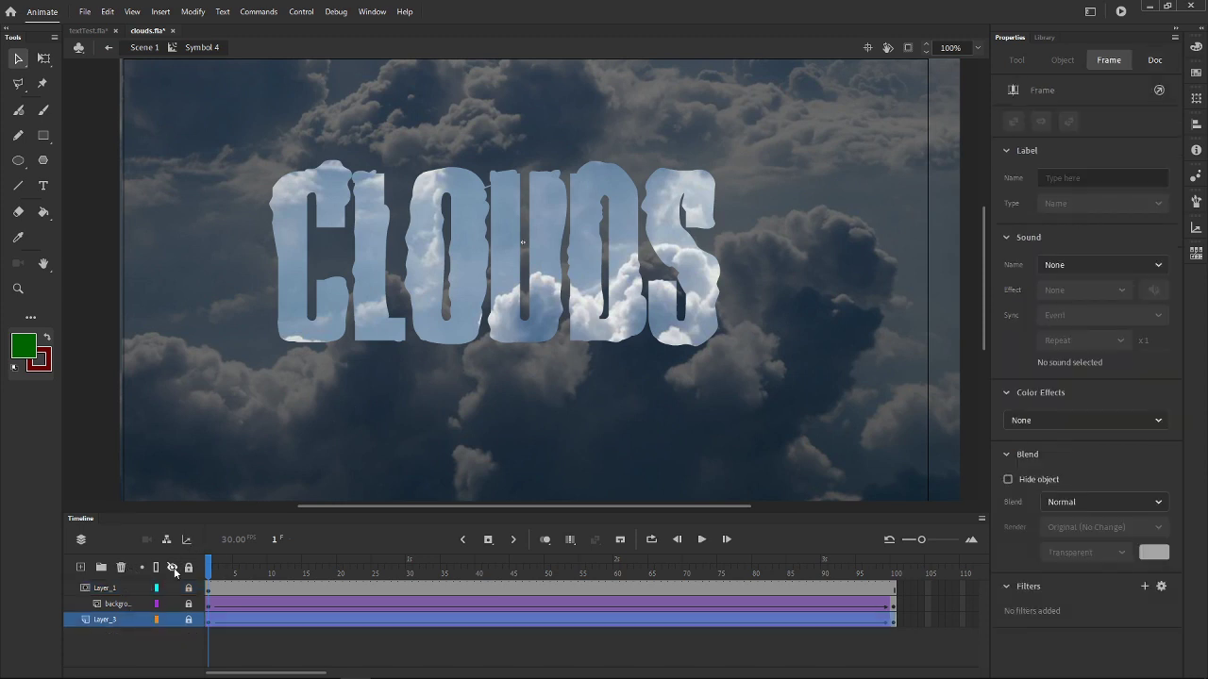
key(ctrl+shift+q)
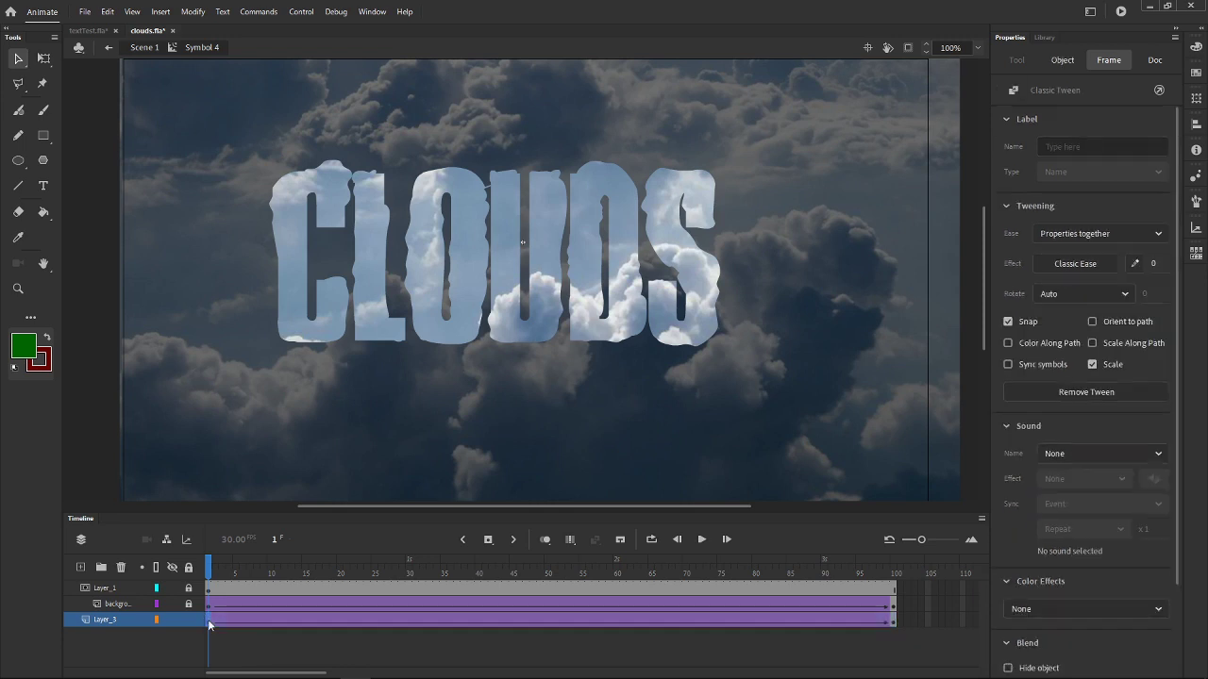
right_click(141, 490)
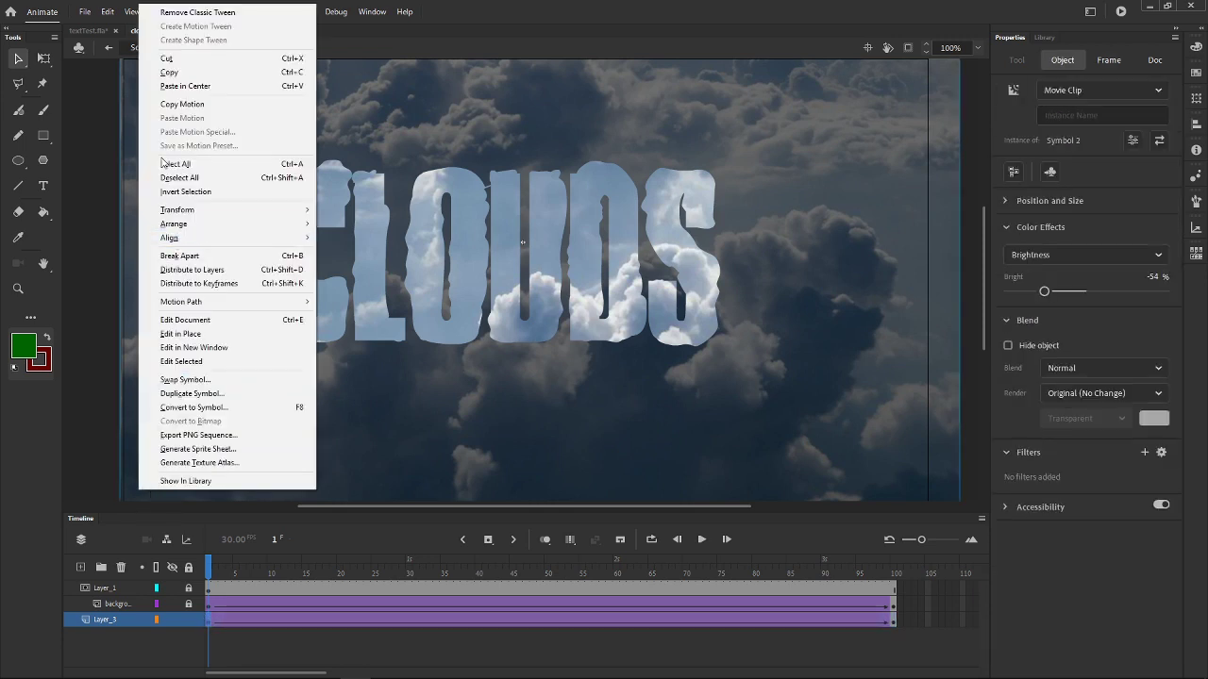
click(162, 59)
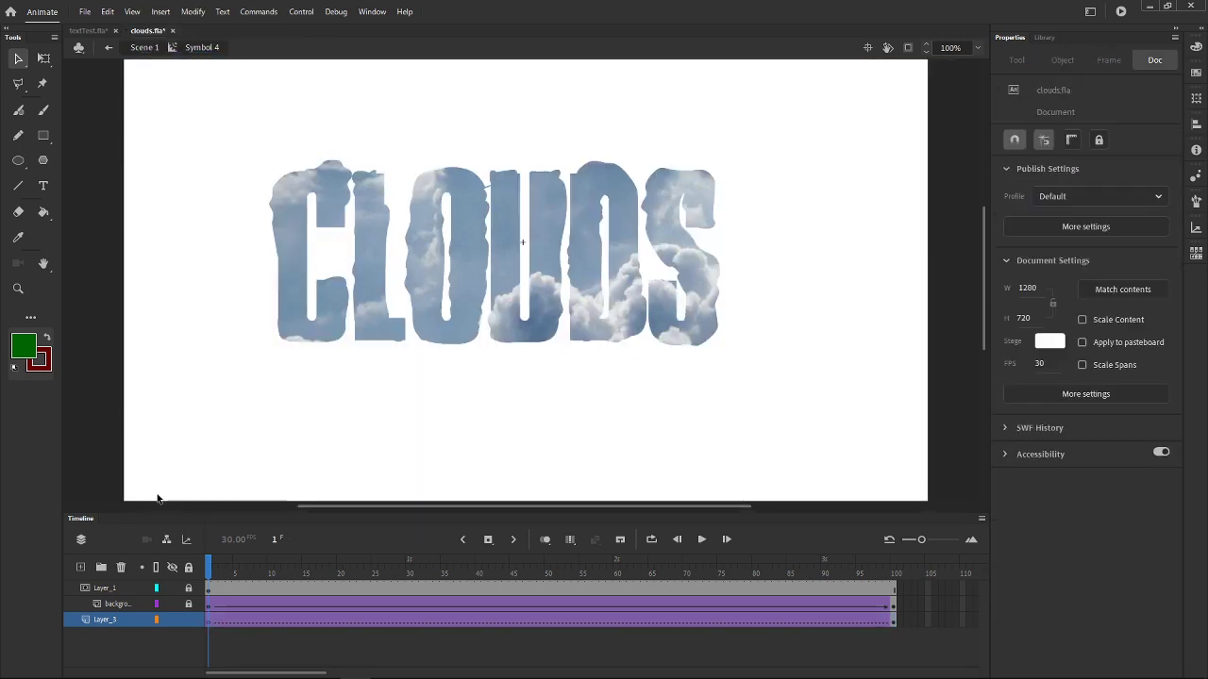
click(121, 567)
double_click(126, 441)
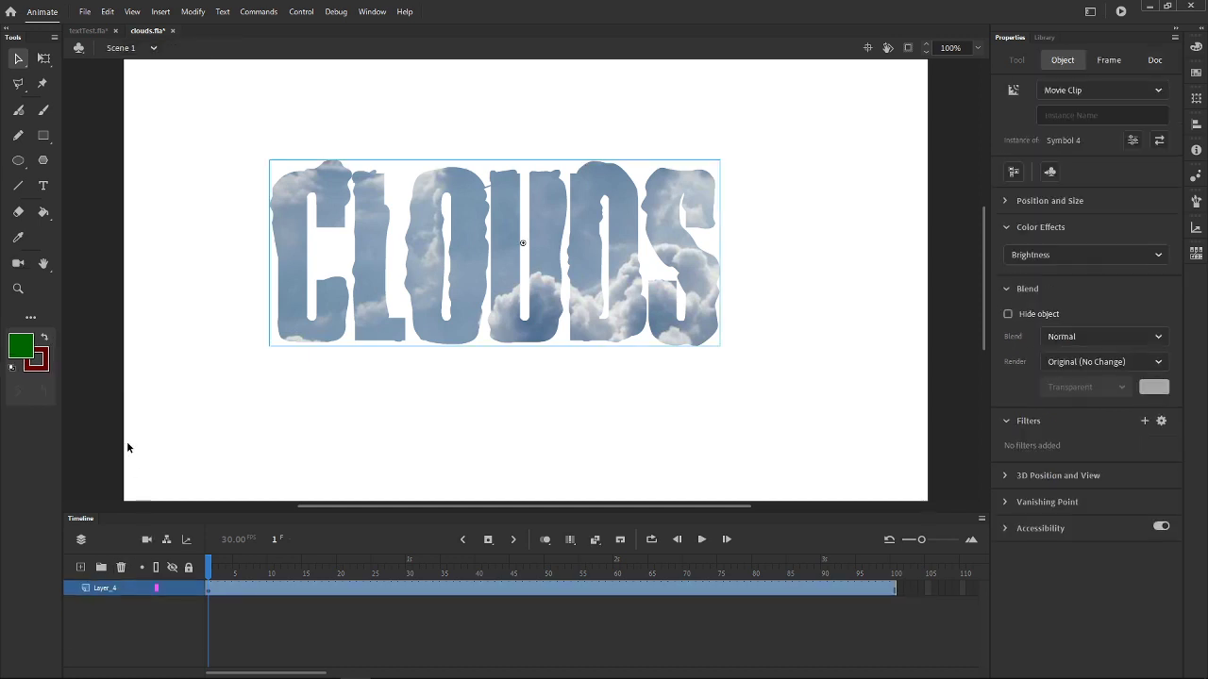
Step: Try pasting the dark background clip on Layer_4 and moving it over the stage, and cut it off that layer
right_click(138, 424)
click(202, 473)
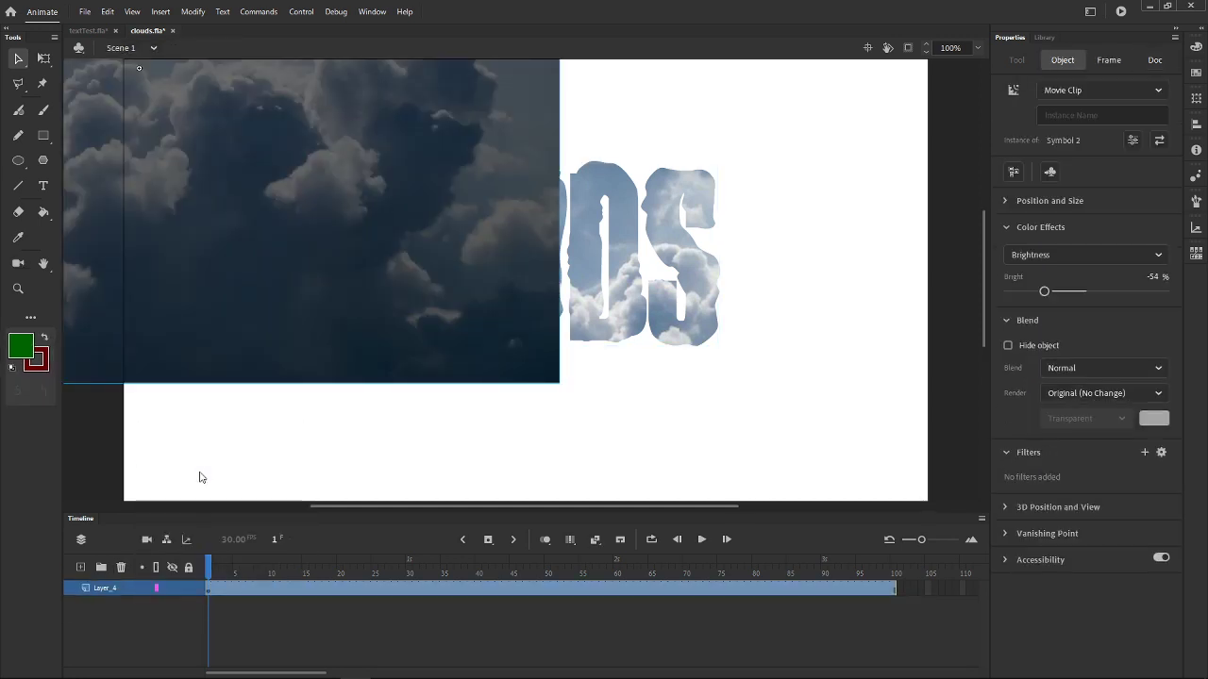
drag(431, 378, 749, 480)
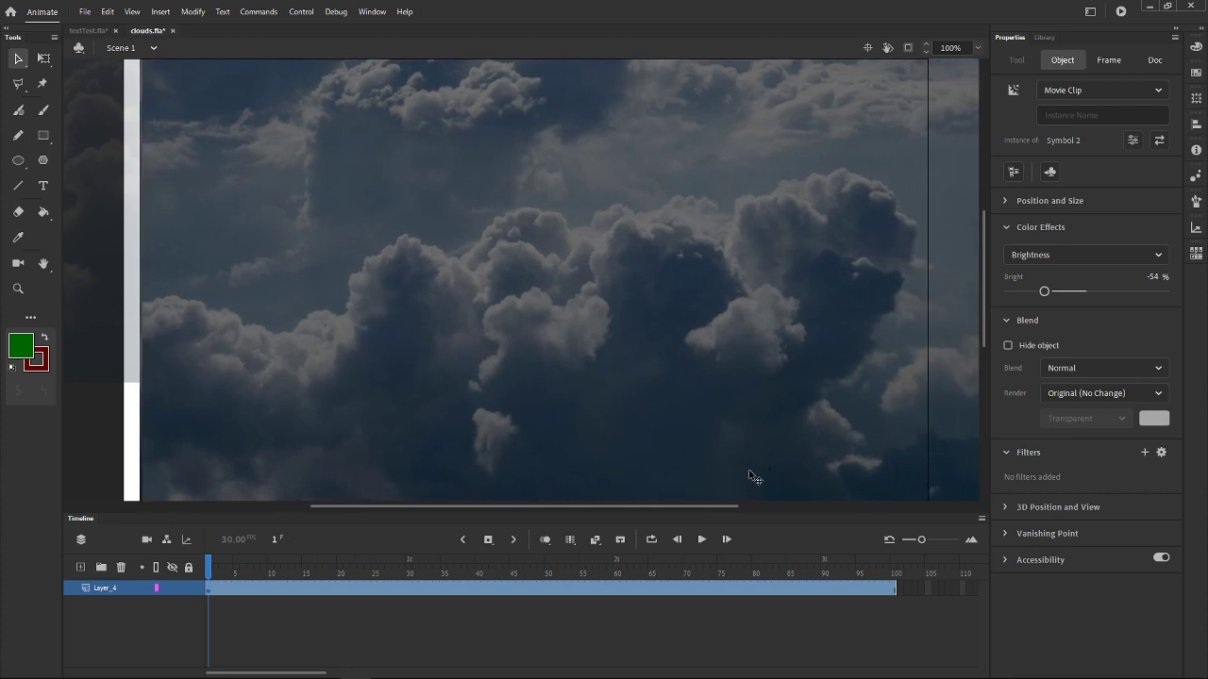
right_click(745, 194)
click(787, 216)
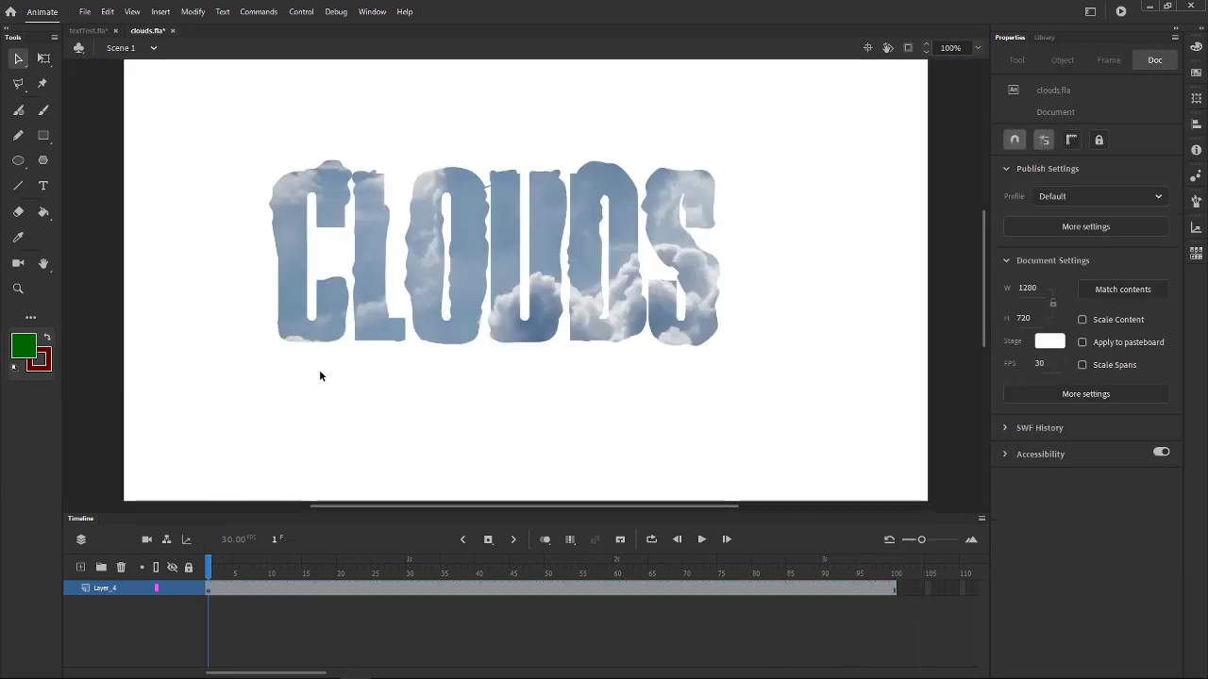
Step: Add a new layer below Layer_4 and paste the dark background clip on it
click(81, 567)
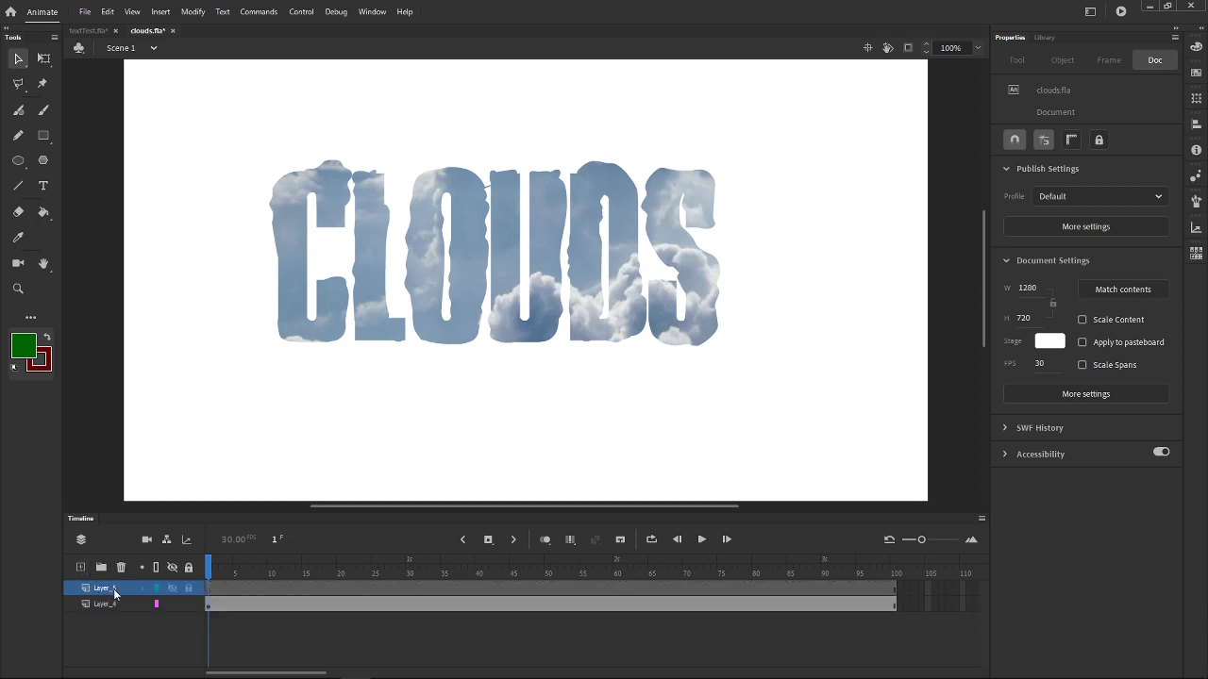
drag(114, 589, 104, 612)
right_click(168, 432)
click(202, 474)
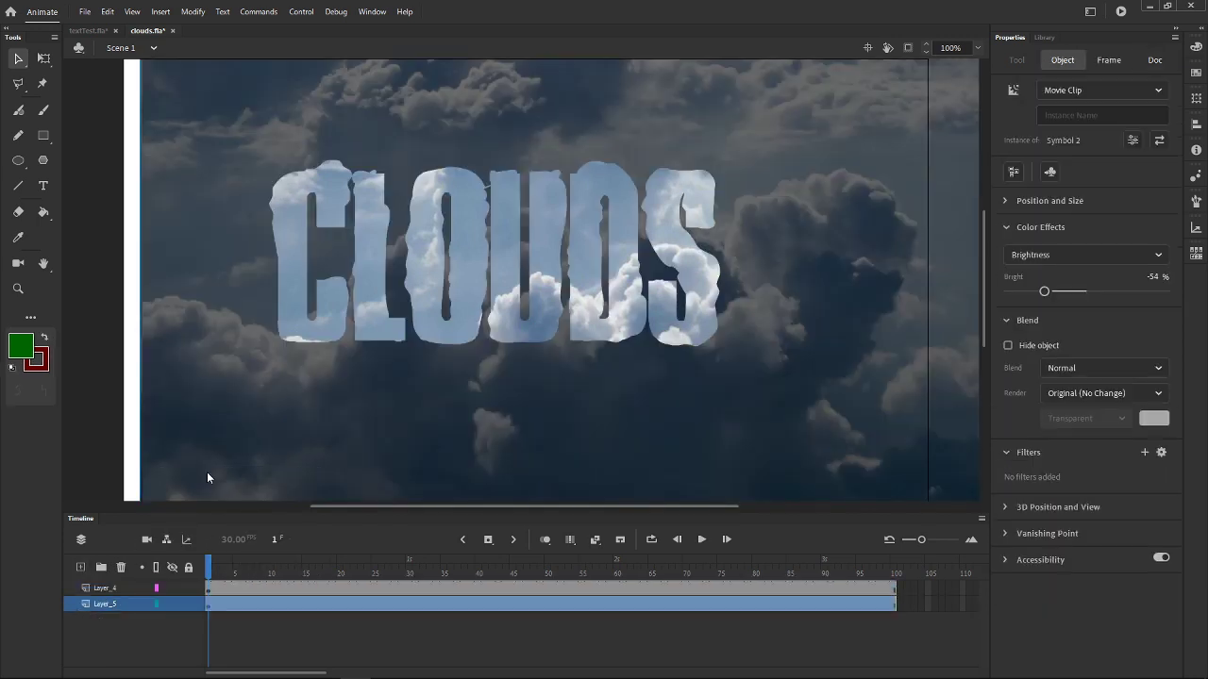
Step: Move the dark background to cover the stage and the CLOUDS clip slightly lower, and play the timeline briefly
drag(577, 432, 528, 418)
drag(506, 331, 522, 367)
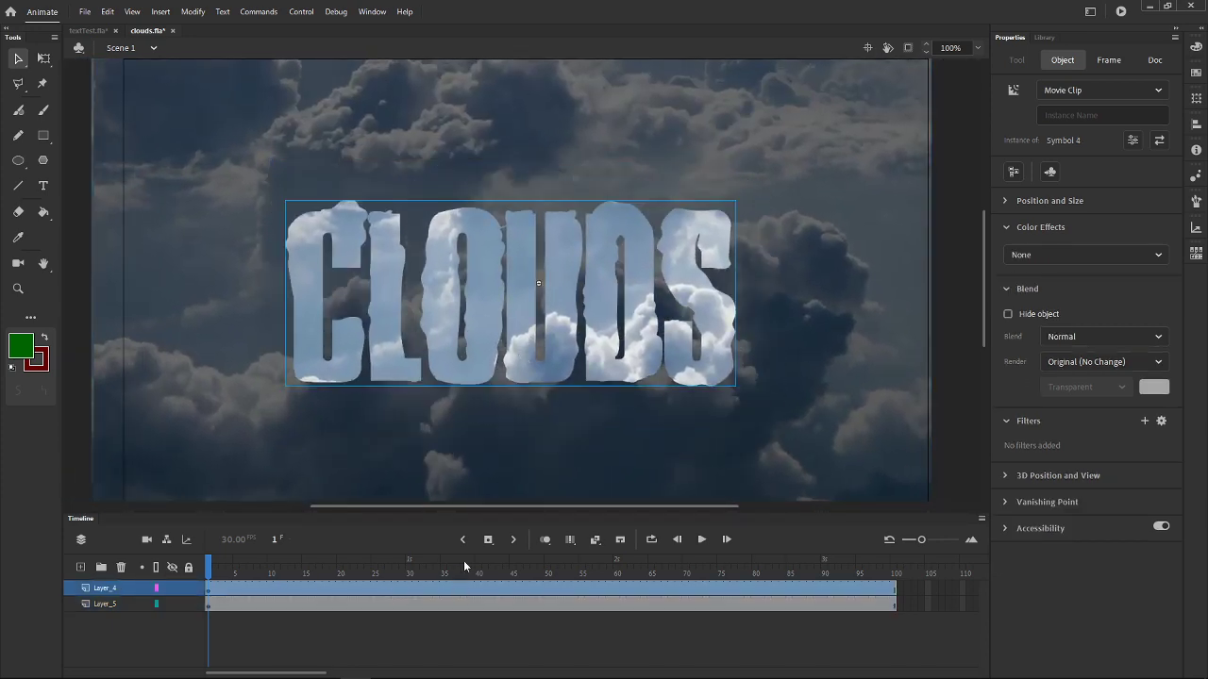
click(703, 542)
click(703, 542)
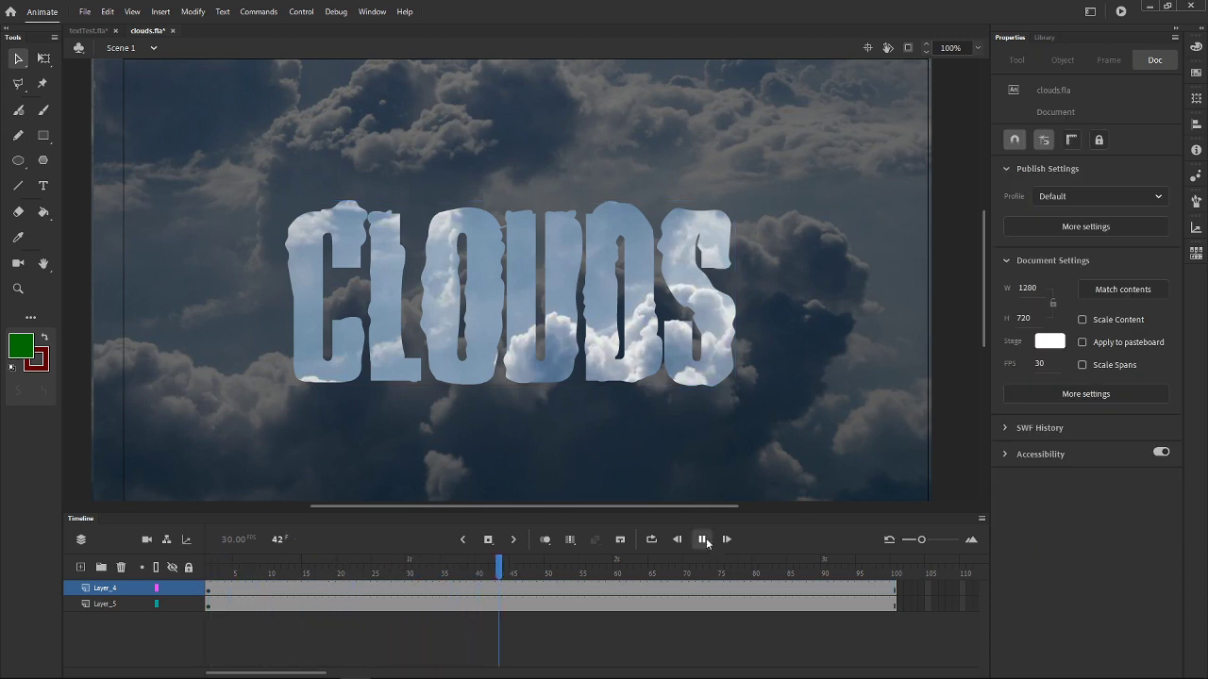
click(458, 372)
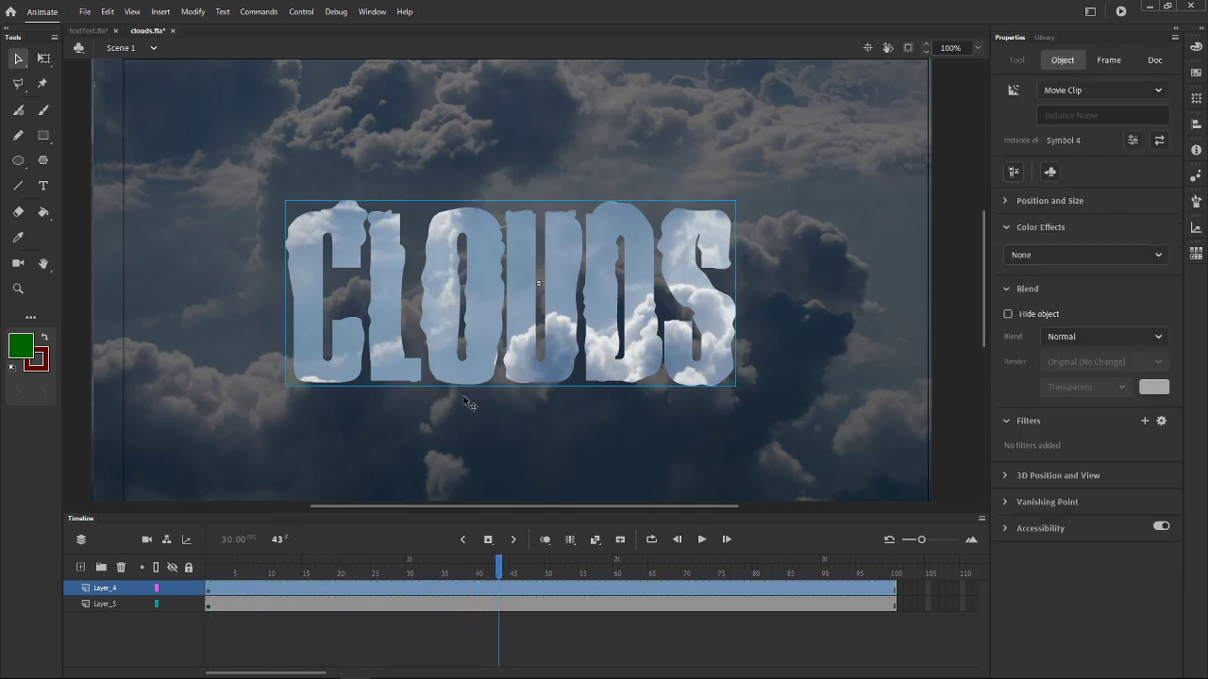
Step: Examine the background layer's keyframes at frames 1 and 100 inside the CLOUDS symbol and play its masked tween, returning to Scene 1
double_click(641, 304)
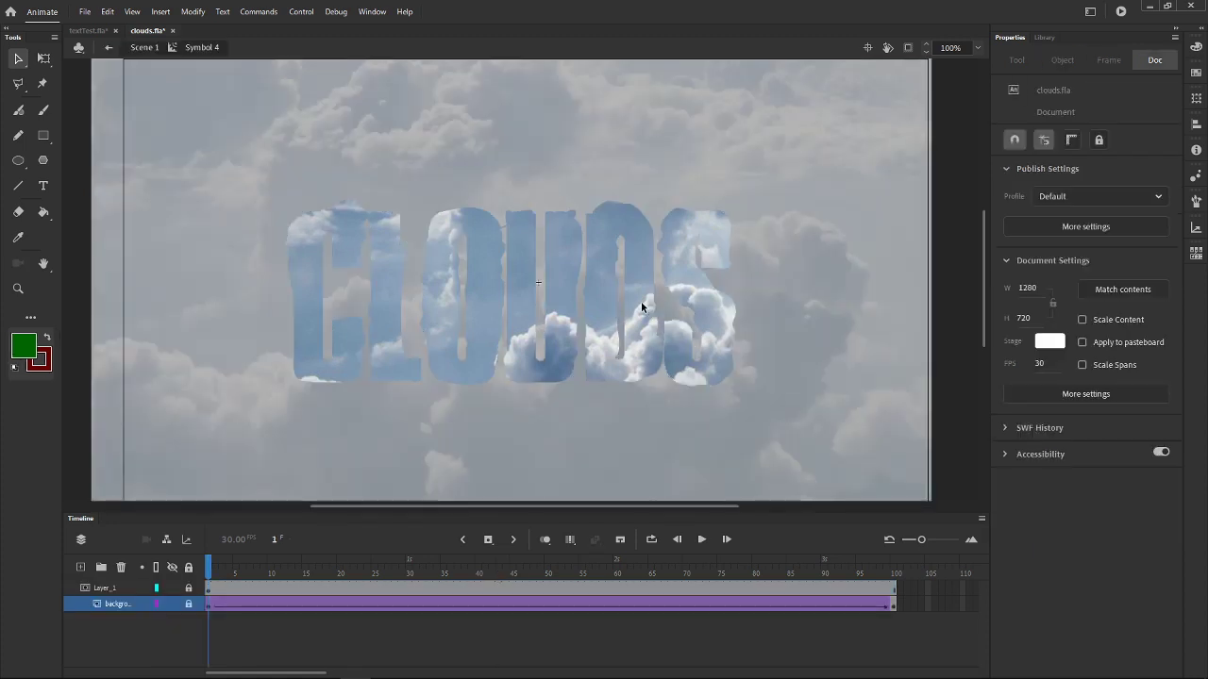
click(189, 605)
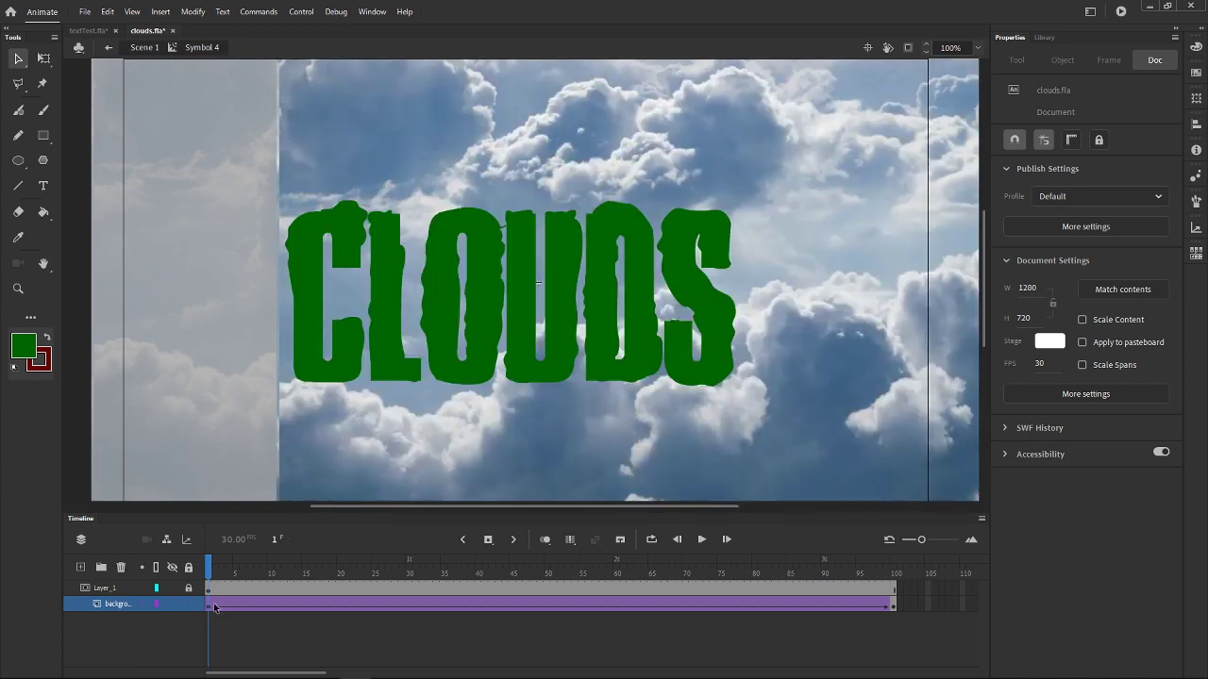
click(209, 609)
click(895, 608)
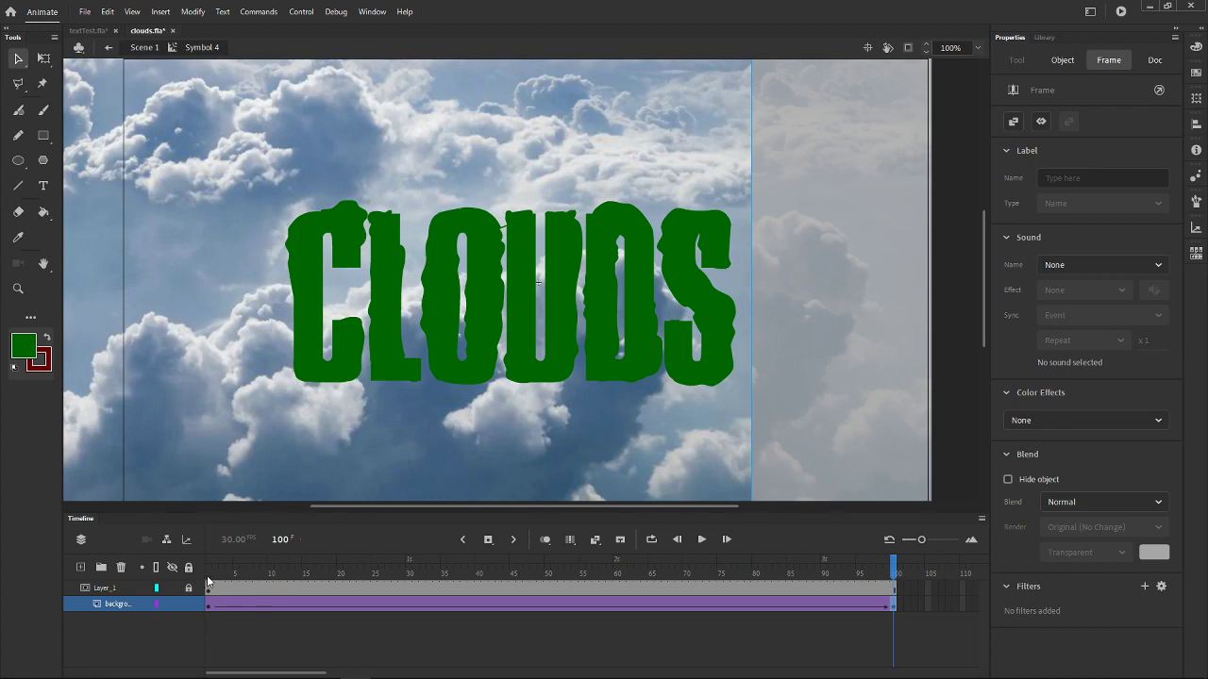
drag(208, 580, 887, 569)
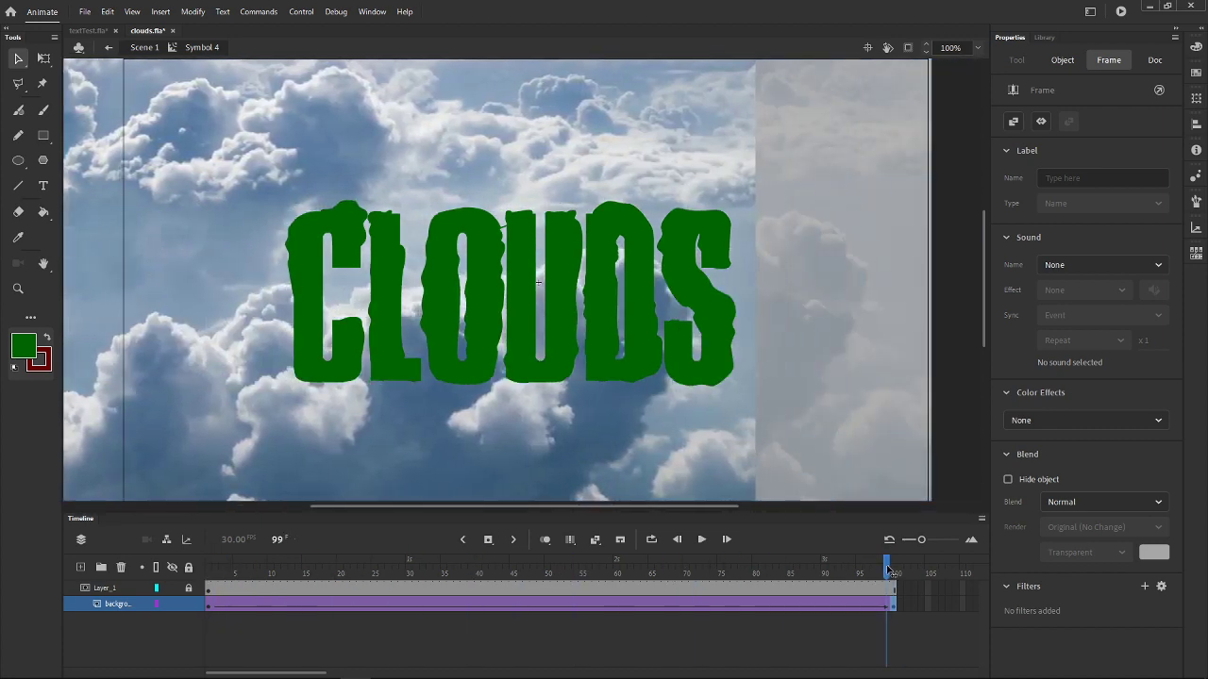
click(188, 604)
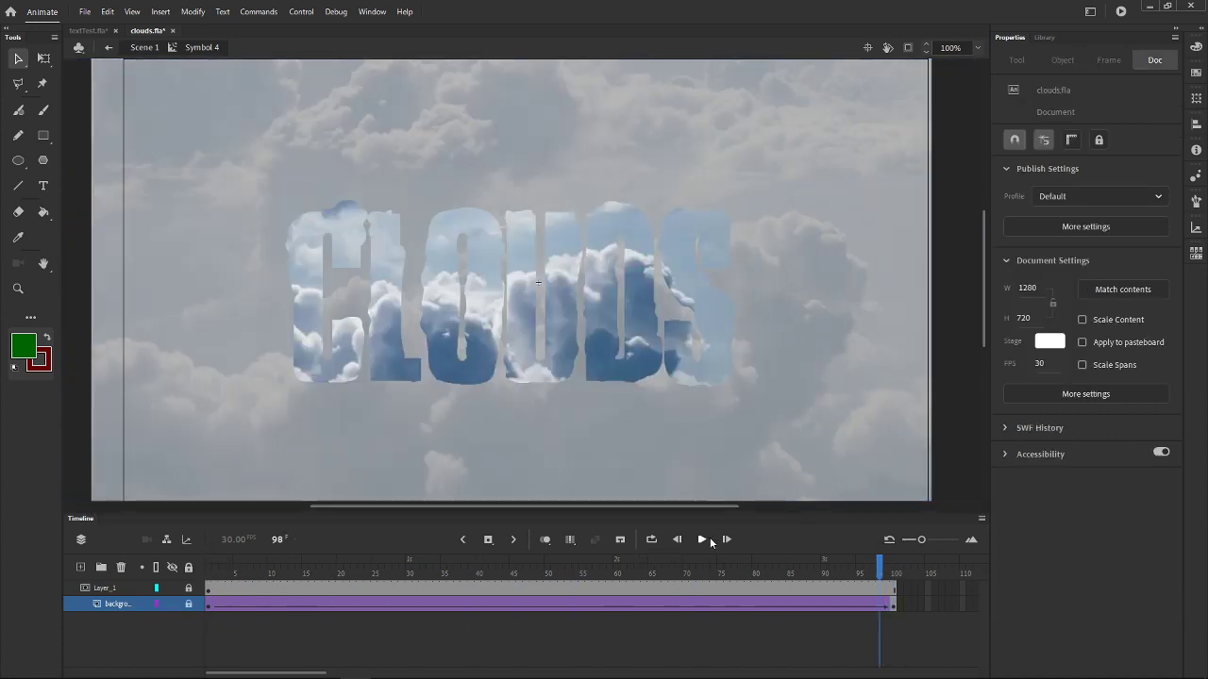
click(702, 540)
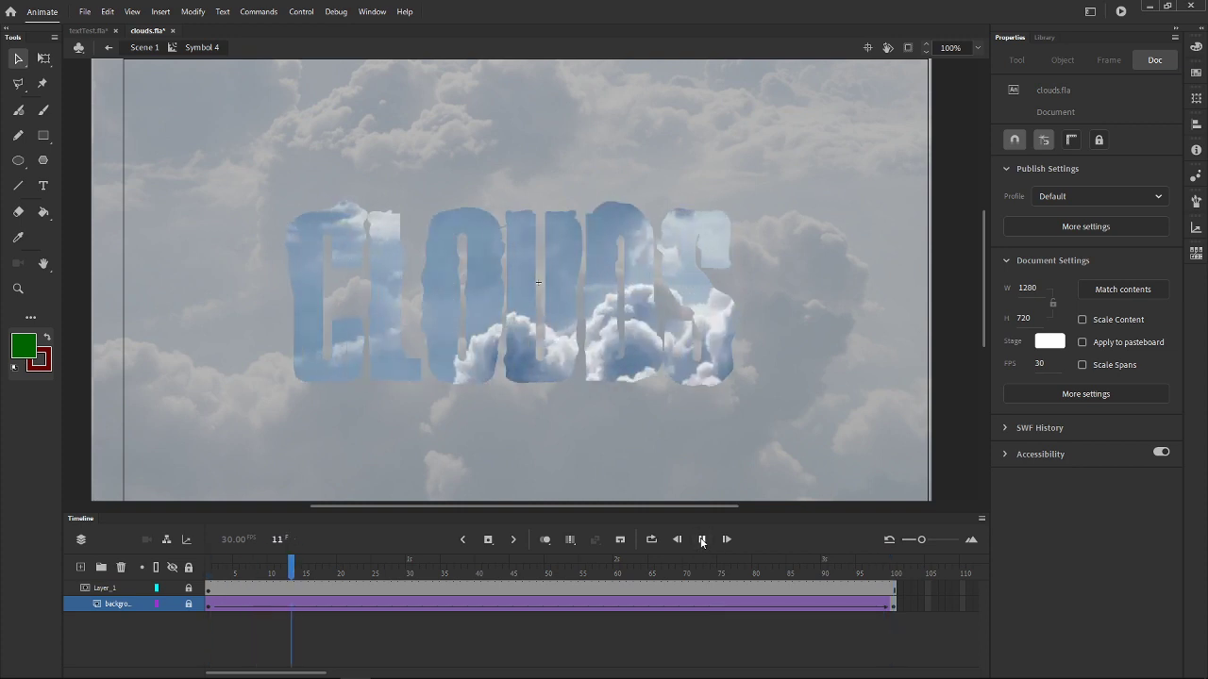
click(702, 540)
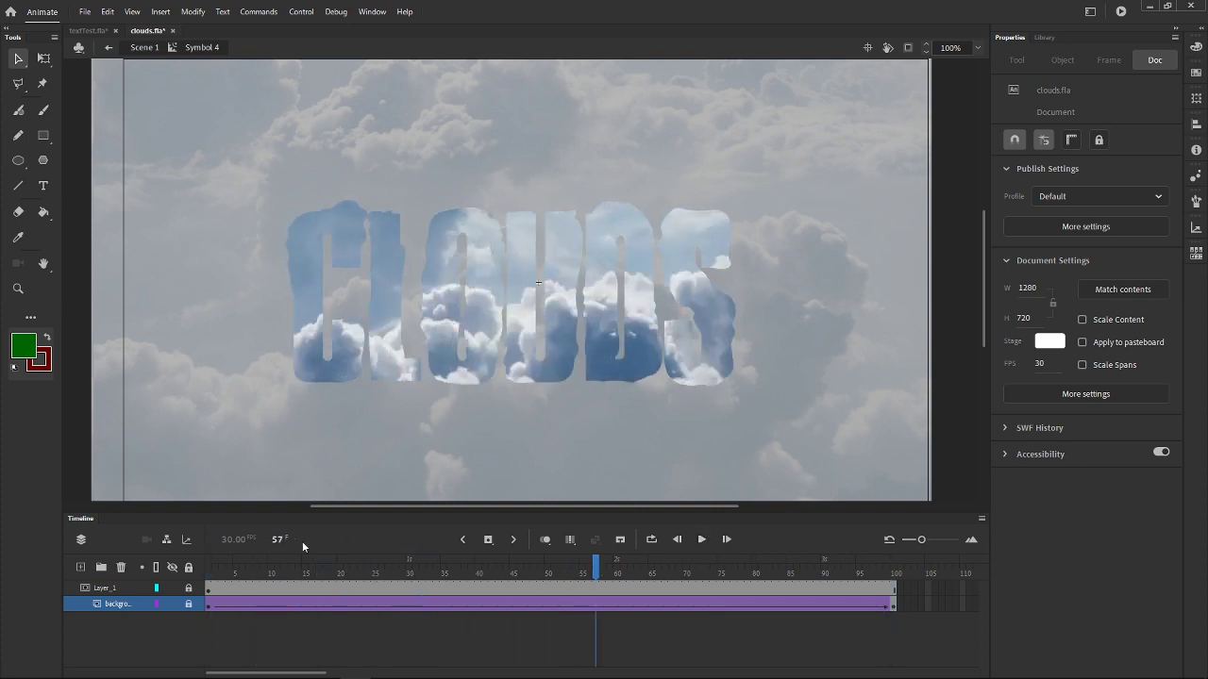
double_click(81, 436)
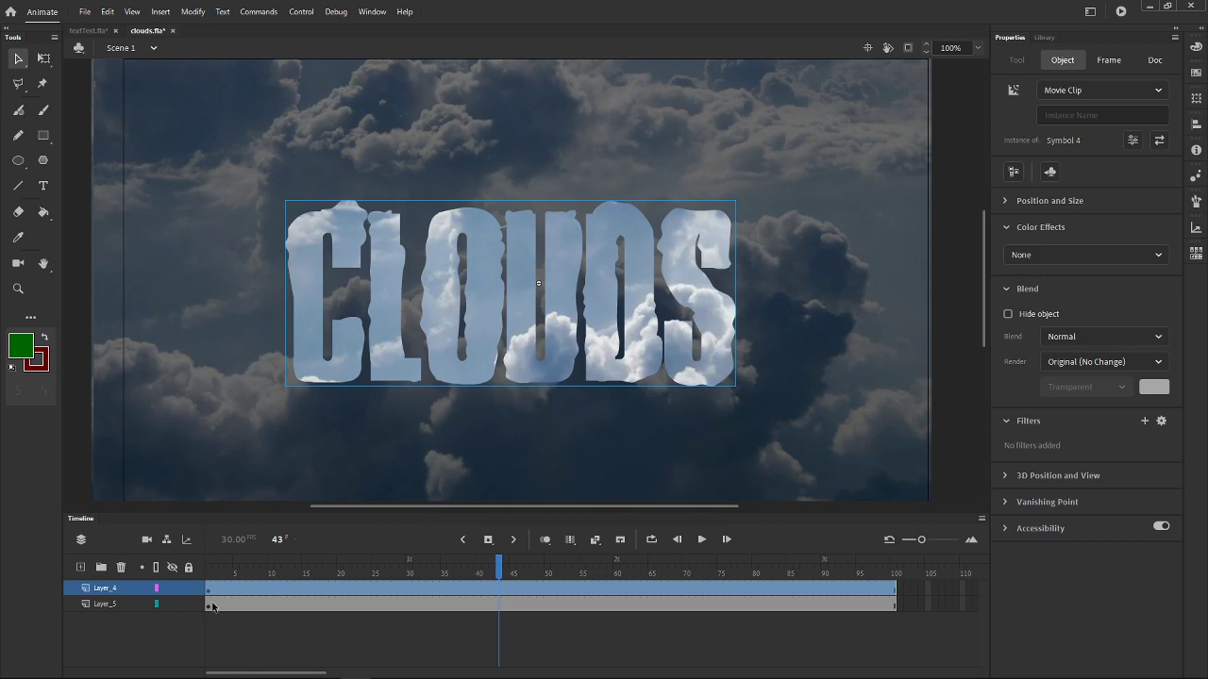
Step: Test the movie to check the CLOUDS clip's animation, close the preview and return the playhead to frame 1
click(1095, 91)
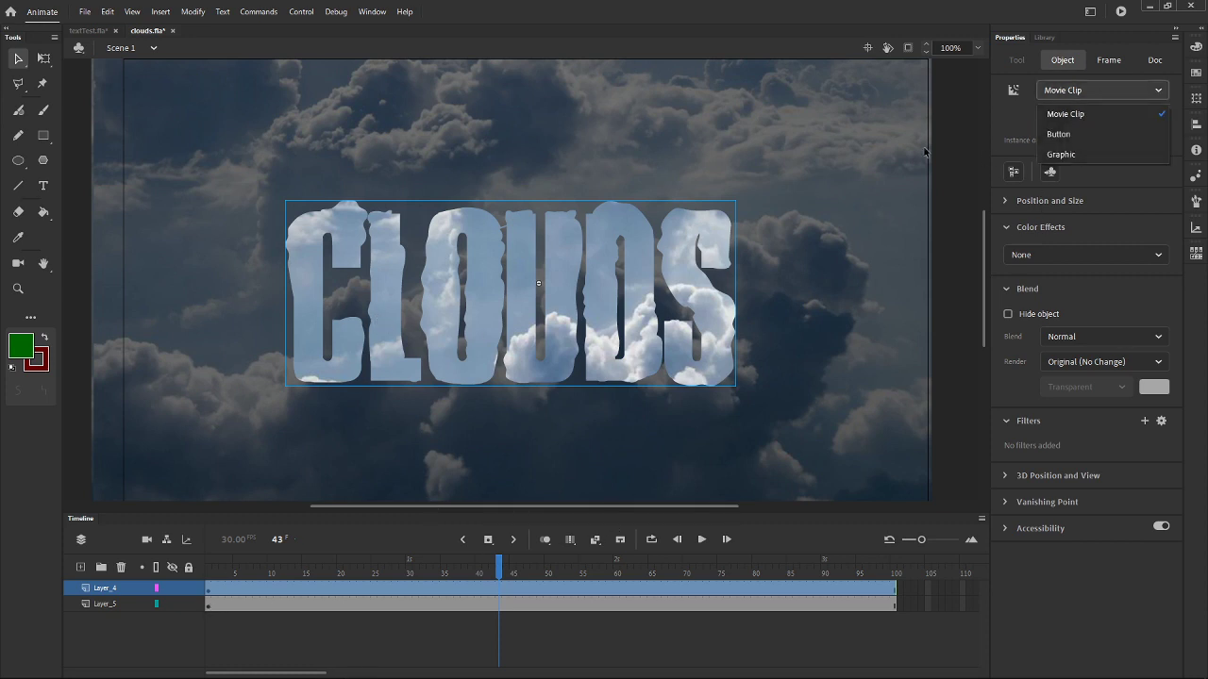
click(944, 196)
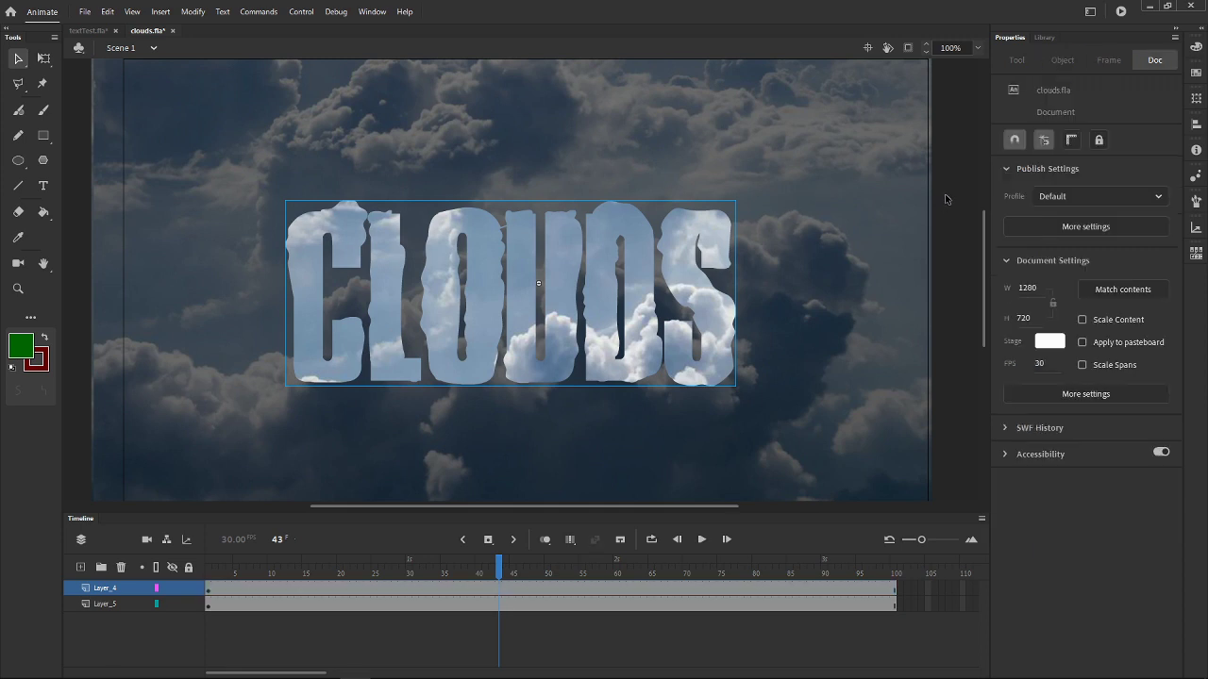
key(ctrl+Return)
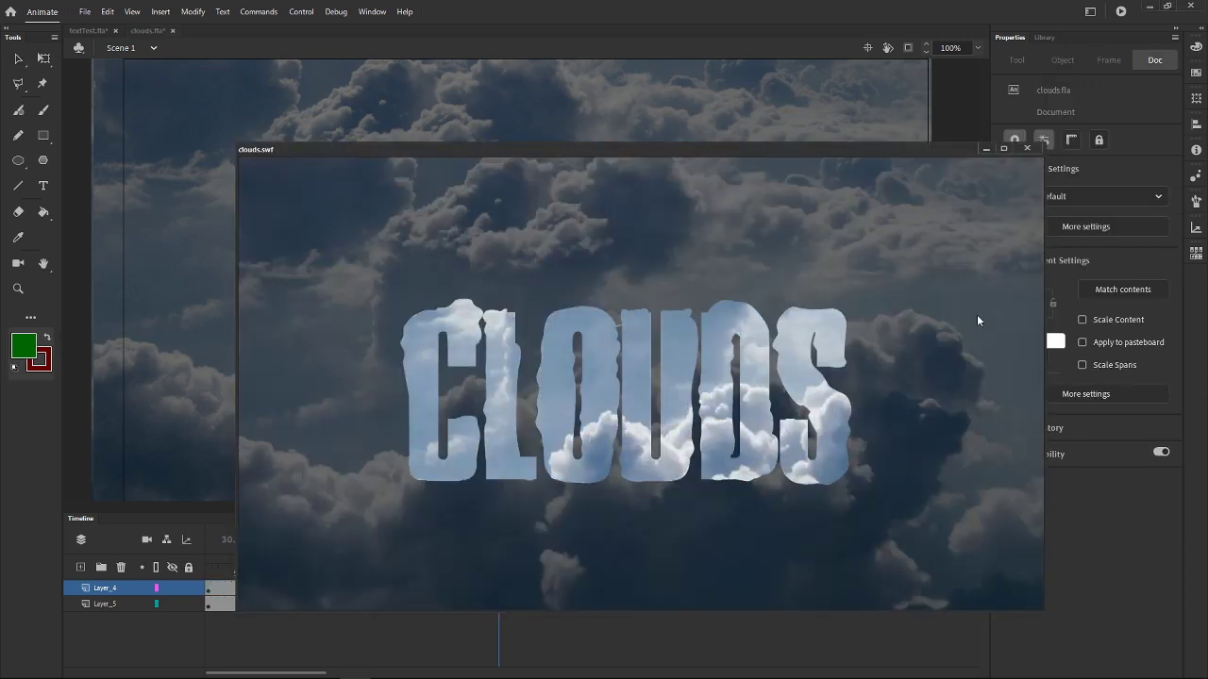
click(1026, 148)
click(208, 574)
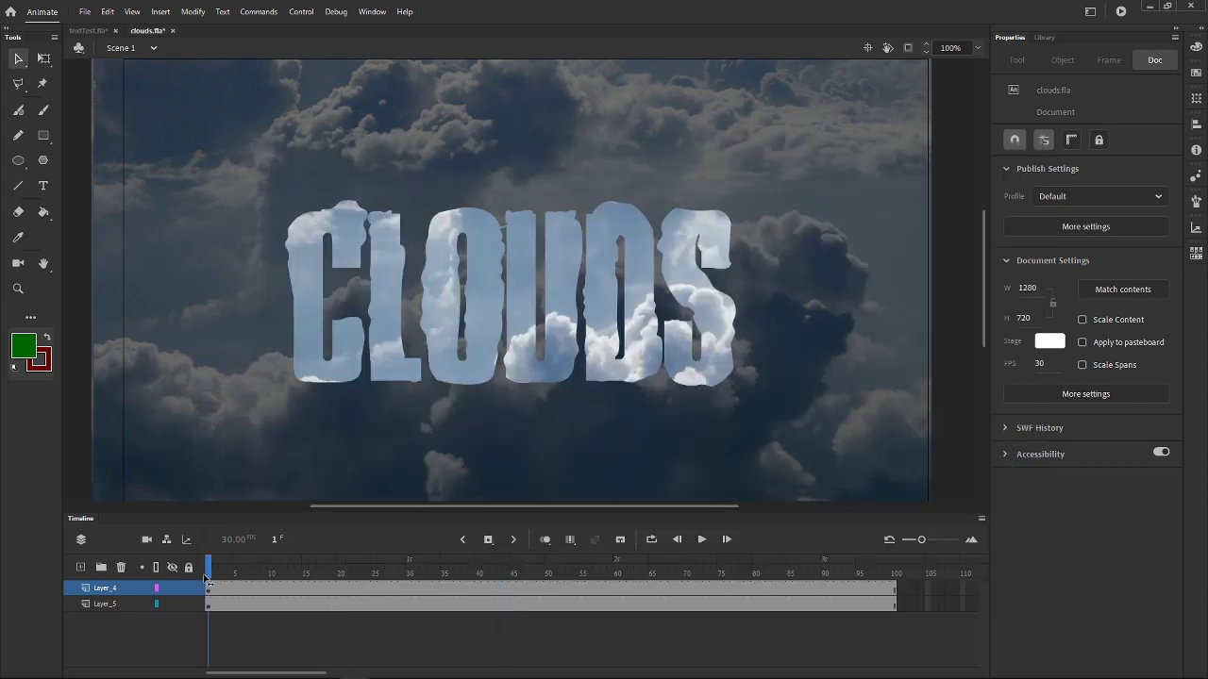
mouse_move(212, 566)
mouse_down()
mouse_move(897, 574)
mouse_move(208, 576)
mouse_up()
Step: Try playing the timeline with the CLOUDS instance set to Graphic, and restore it to Movie Clip with the playhead at frame 1
click(534, 342)
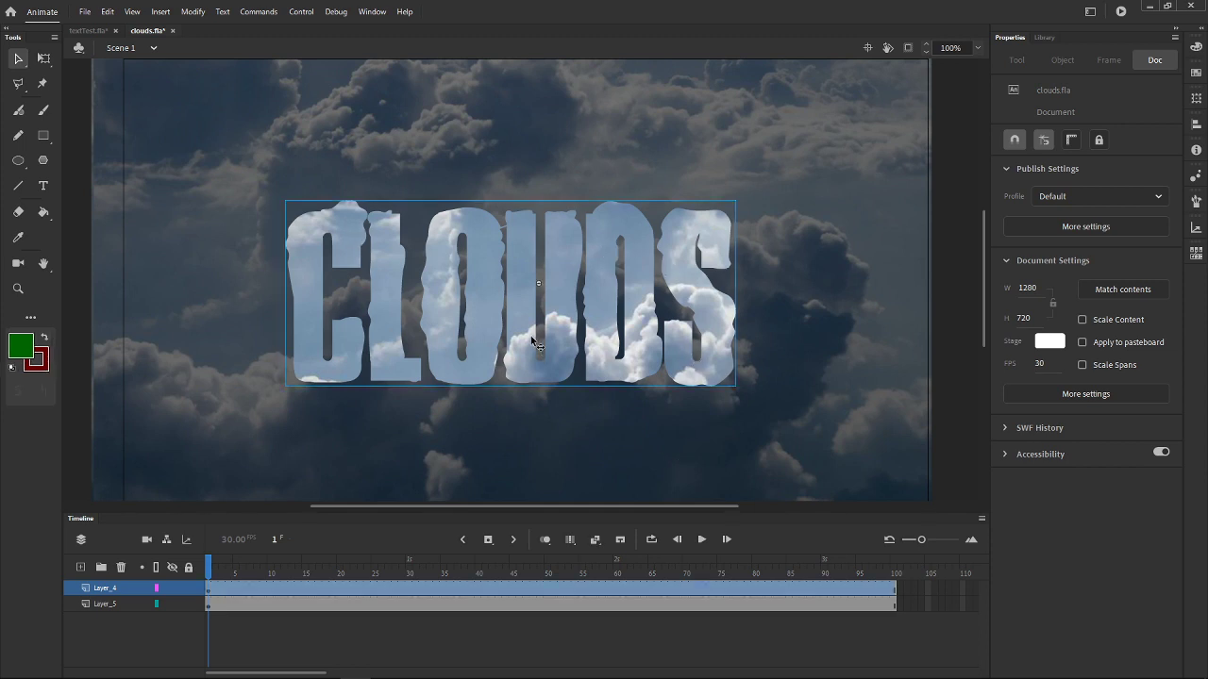
click(1092, 90)
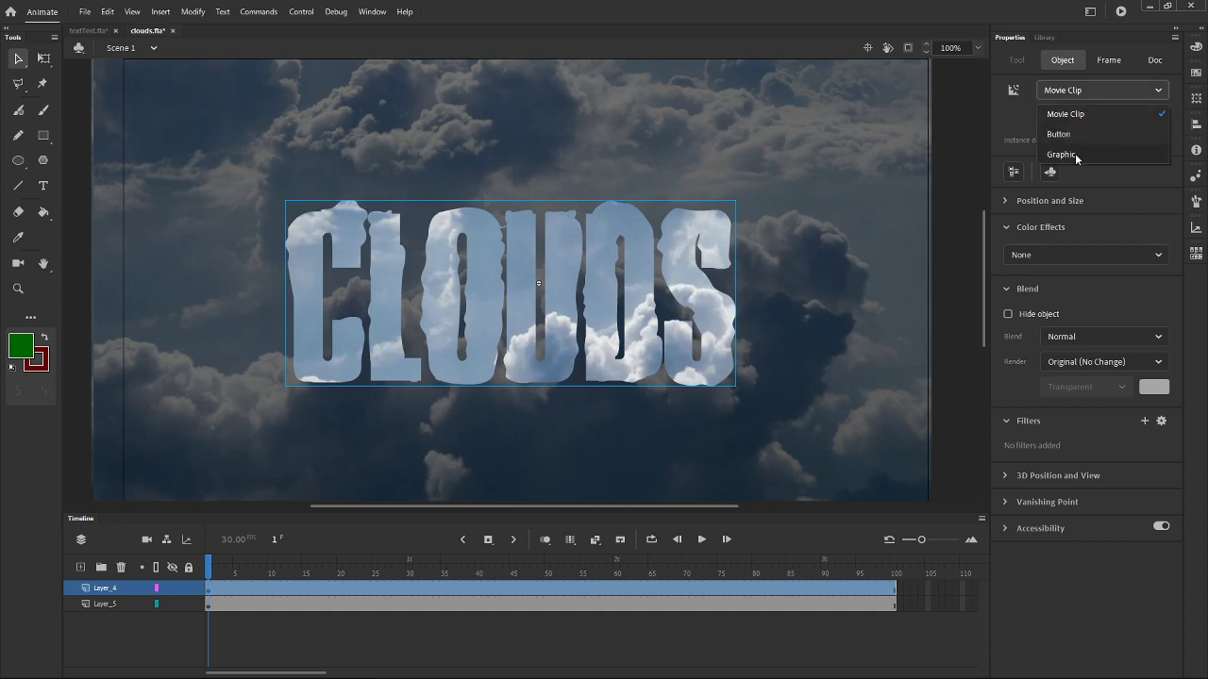
click(1073, 154)
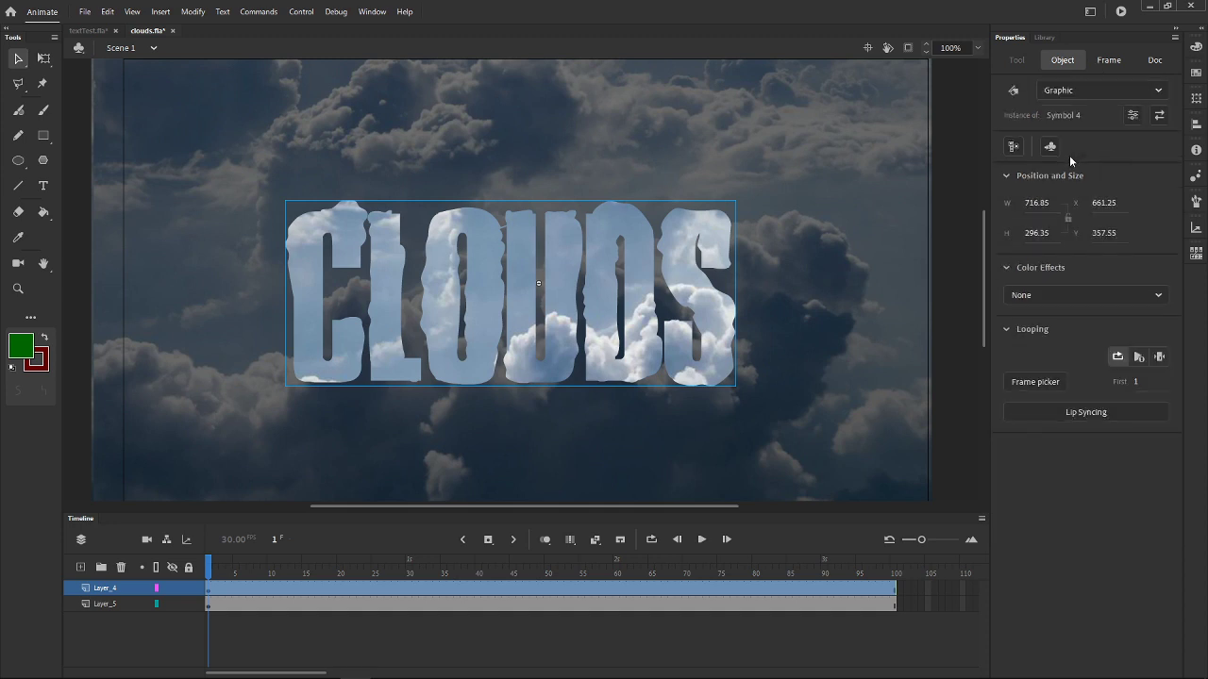
click(703, 540)
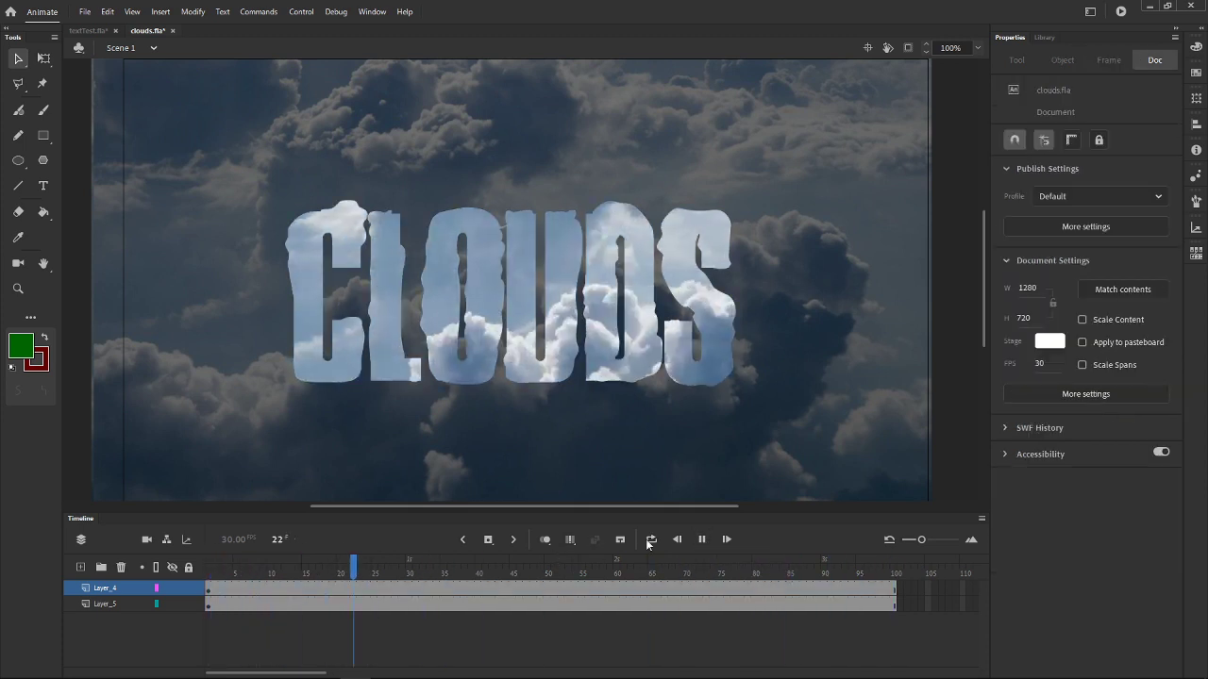
click(702, 539)
click(421, 342)
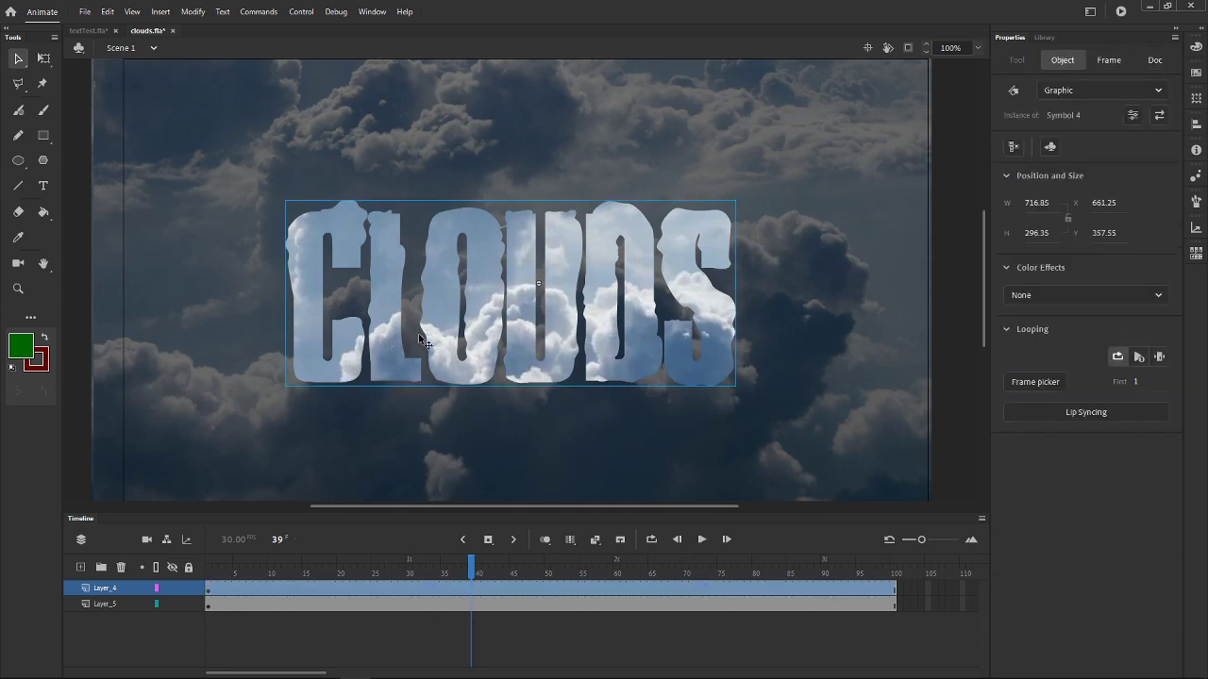
click(1067, 90)
click(1067, 115)
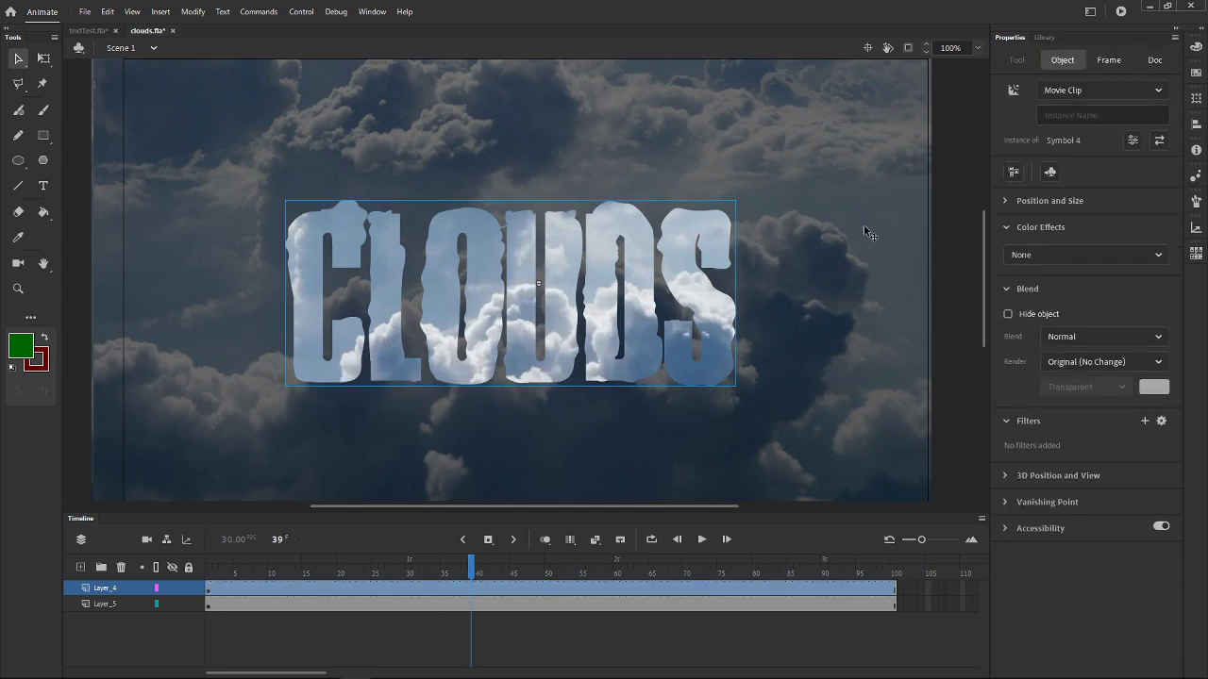
drag(210, 573, 136, 569)
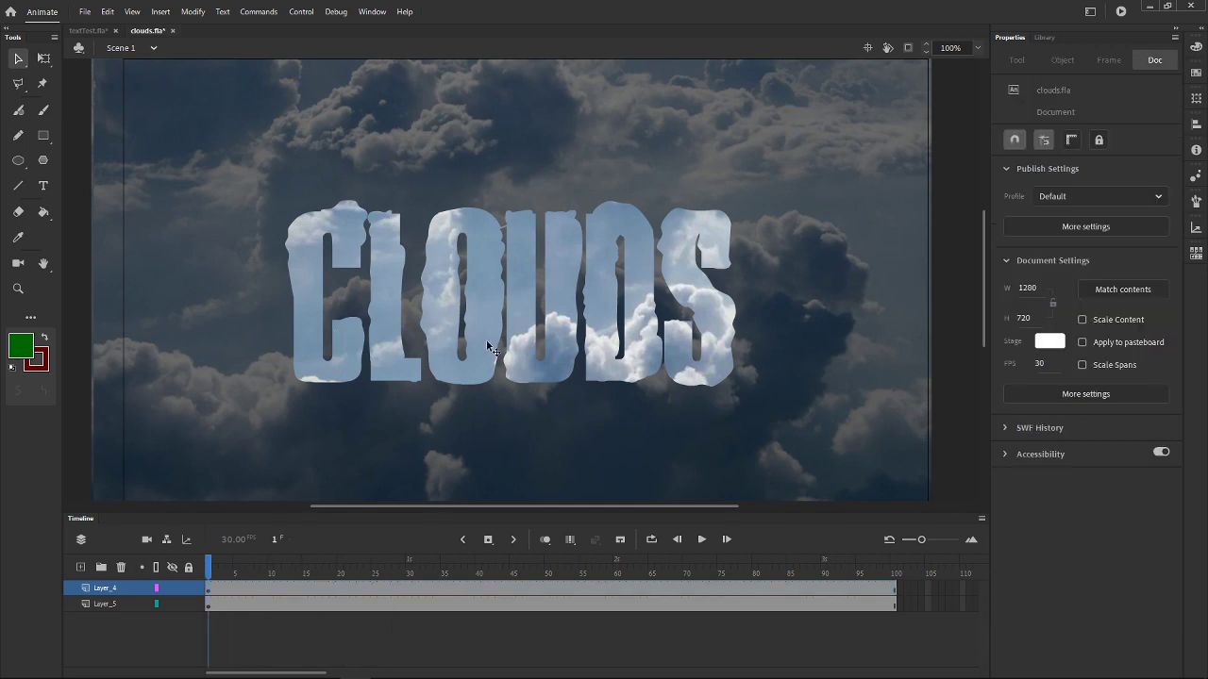
Step: Add a Blur filter to the CLOUDS movie clip on Layer_4
click(477, 373)
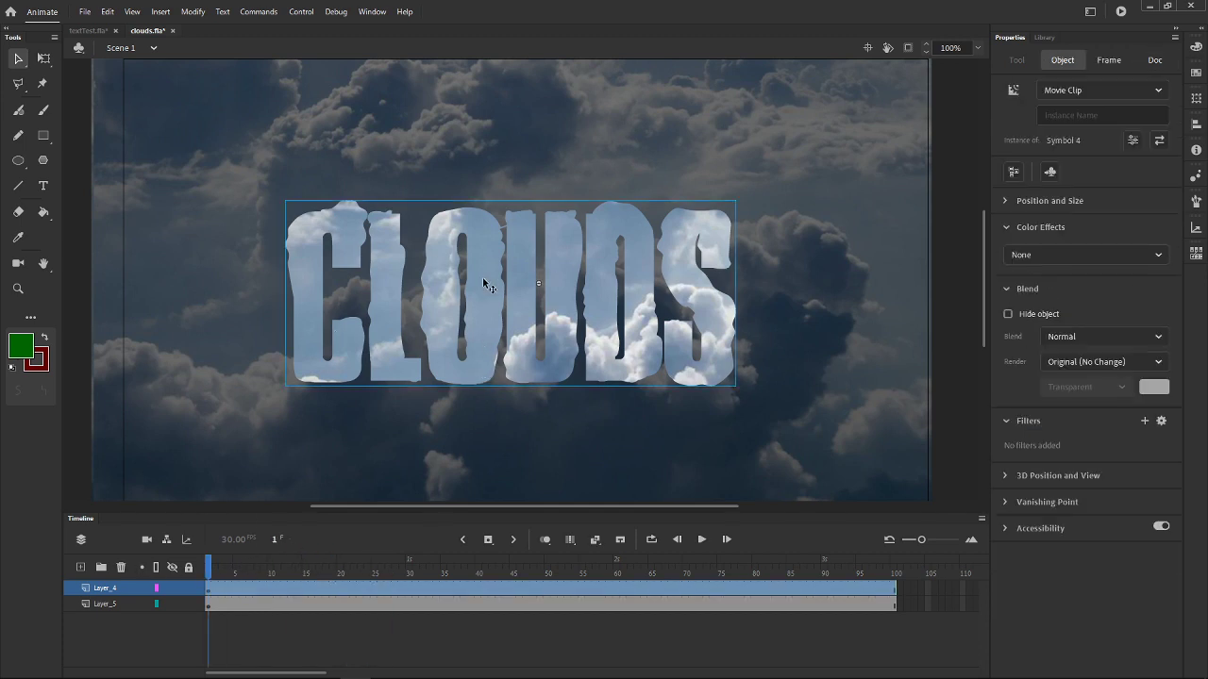
click(1142, 421)
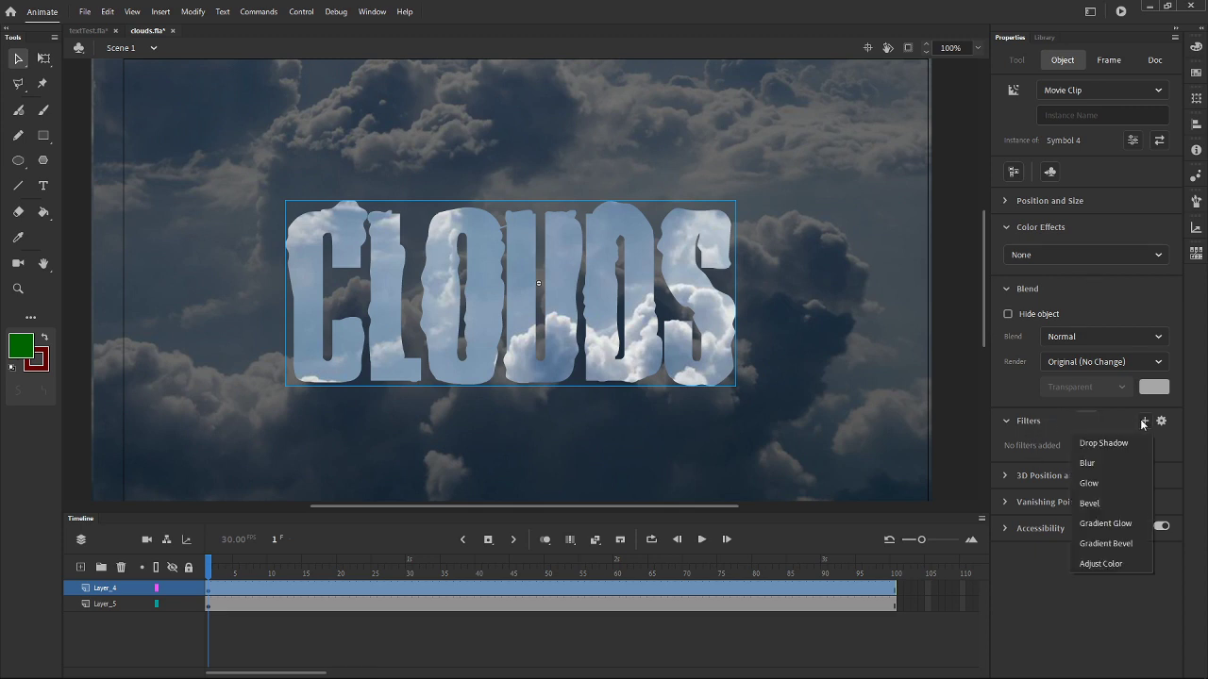
click(1089, 464)
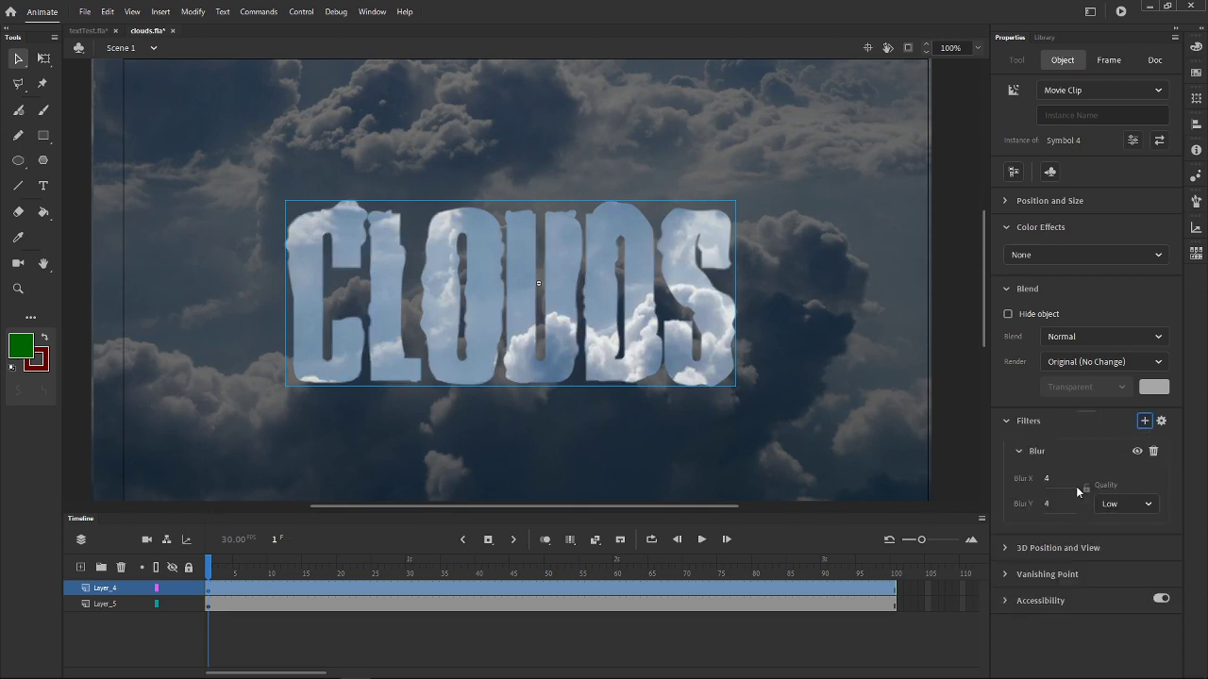
Step: Set the CLOUDS clip's Blur filter quality to High, try a Blur X of 7 and return Blur X to 4
click(1113, 504)
click(1117, 568)
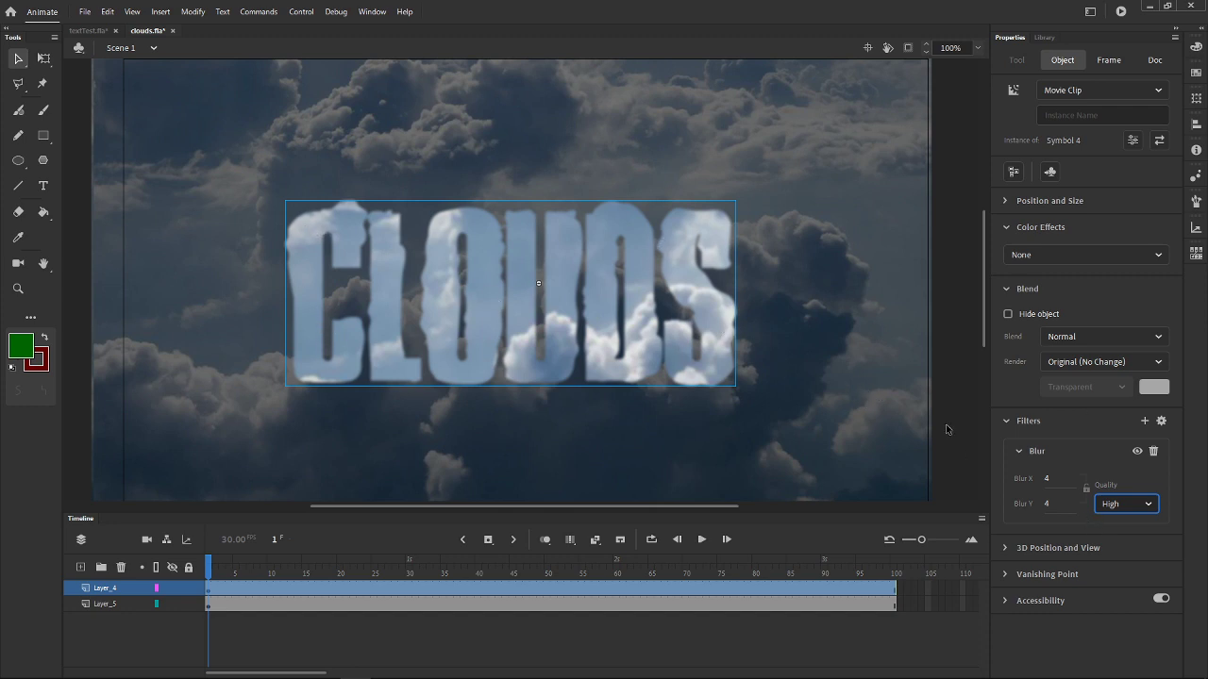
drag(1045, 480, 1055, 484)
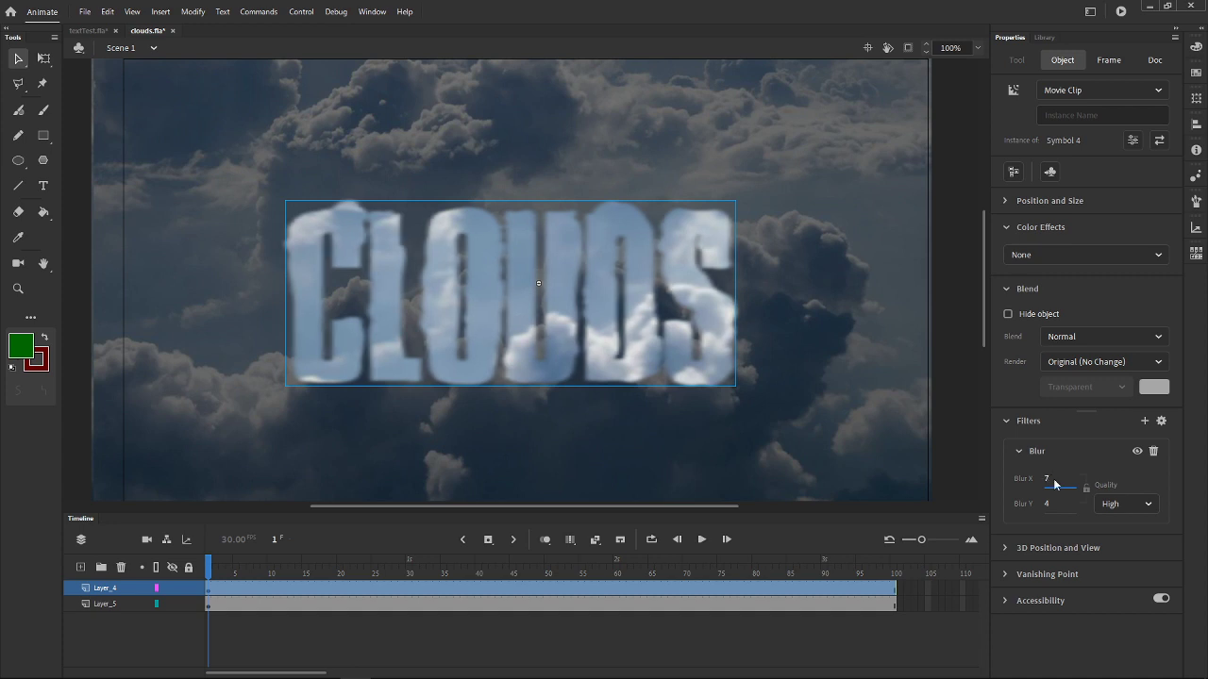
click(1046, 485)
text(4)
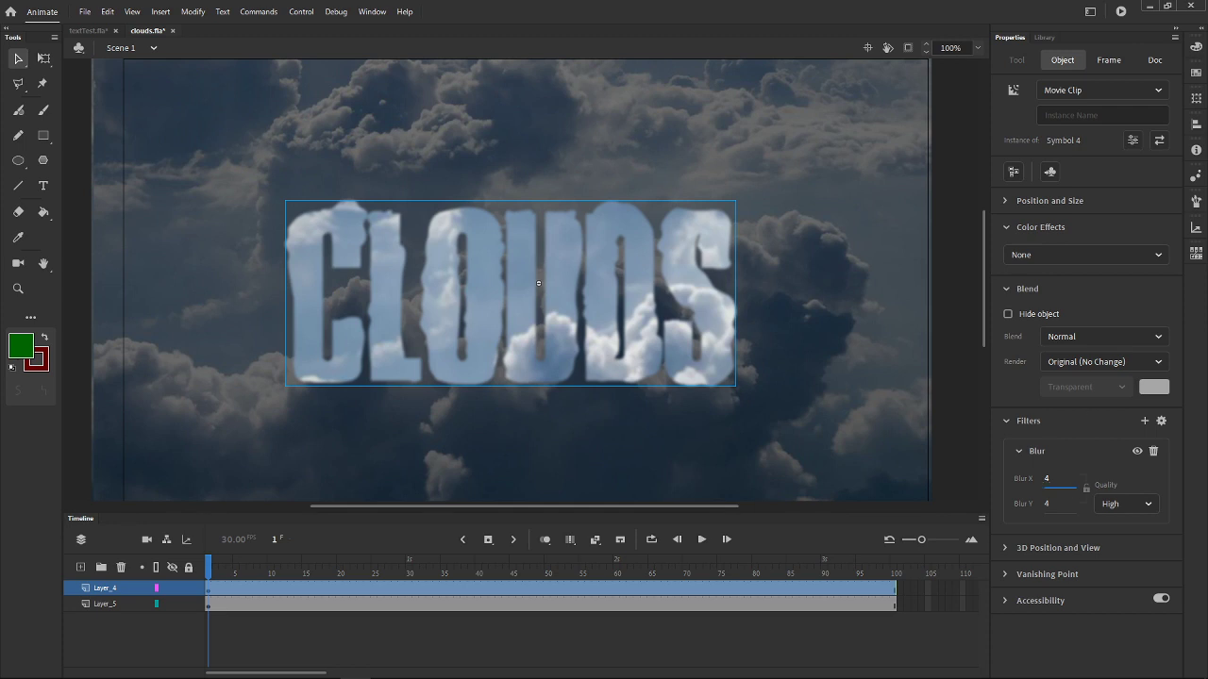
key(Return)
Step: Link the Blur filter's X and Y values and set both to 7
click(1048, 480)
text(12)
key(BackSpace)
key(BackSpace)
text(2)
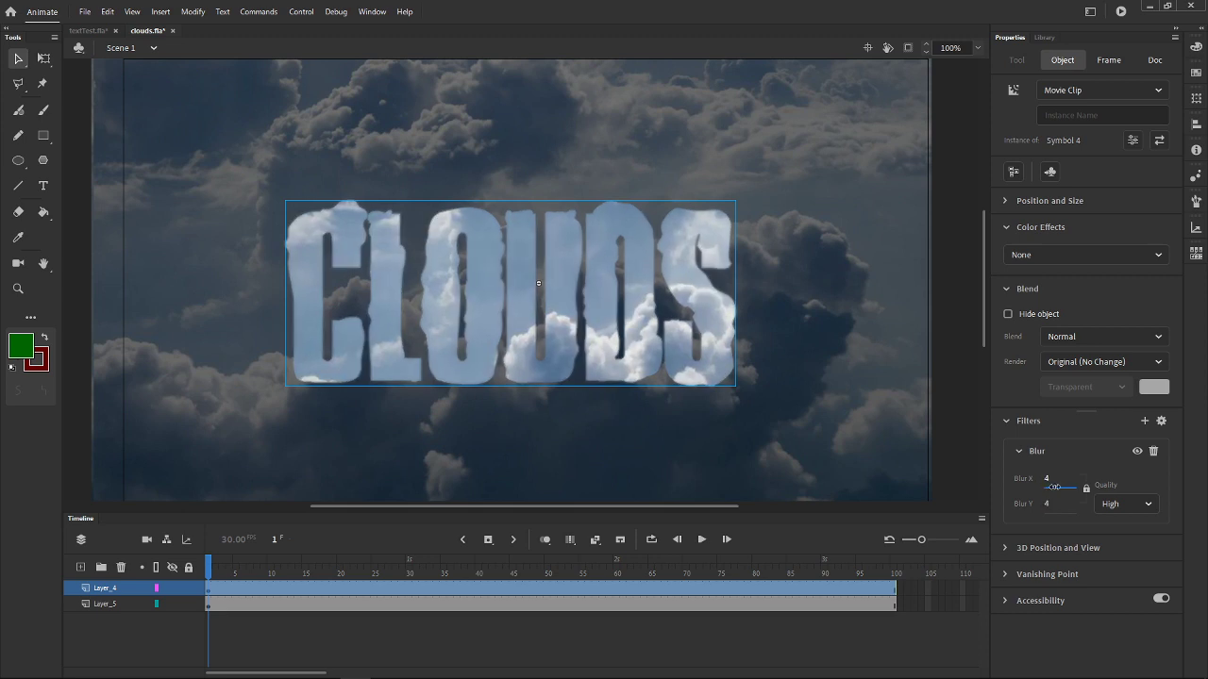
key(BackSpace)
text(7)
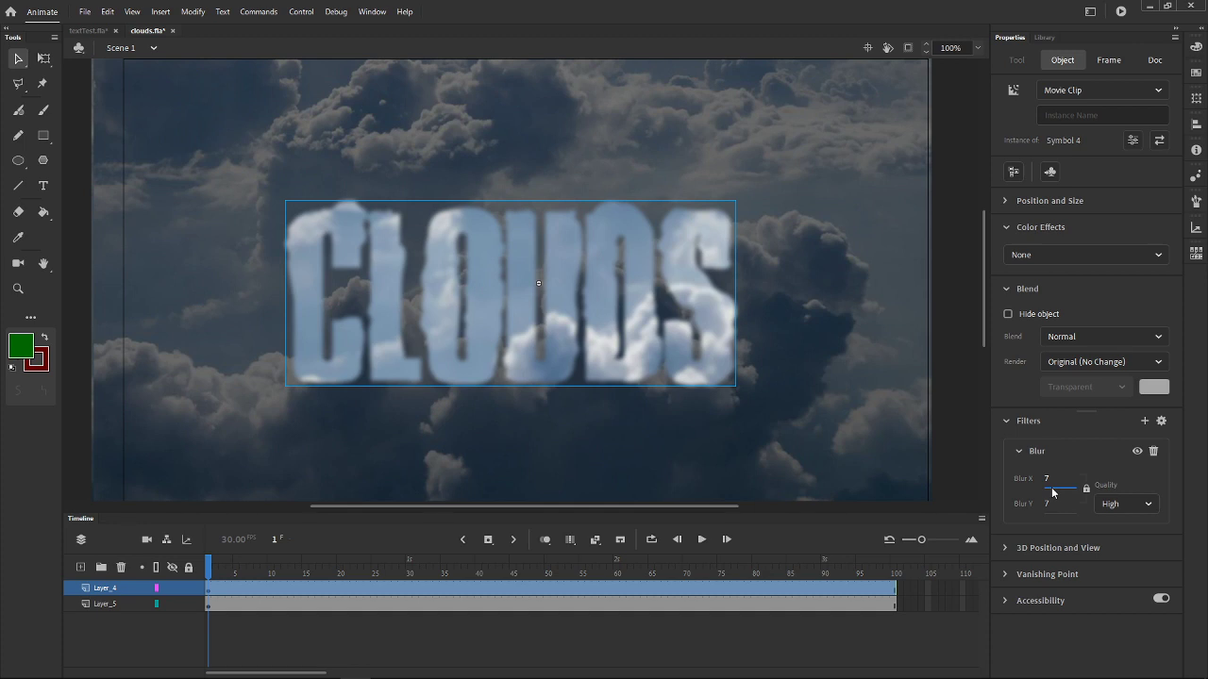
Step: Test the movie to check the blurred CLOUDS text, close the preview and deselect the clip
key(ctrl+Return)
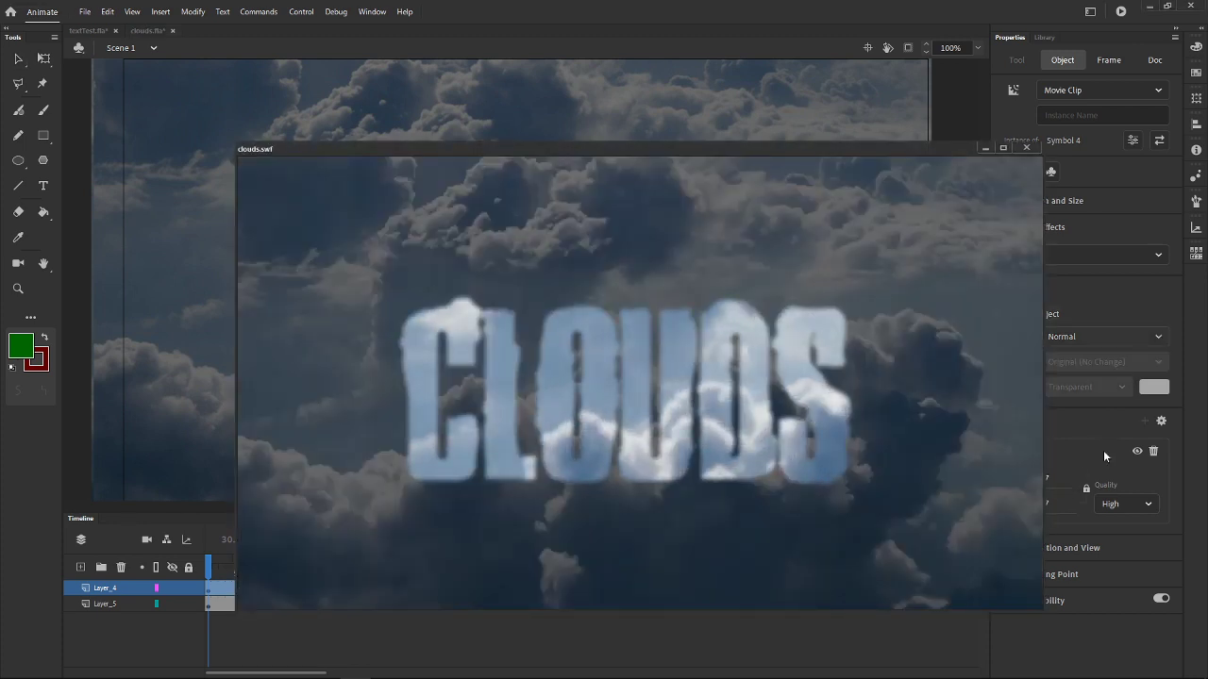
drag(851, 149, 745, 93)
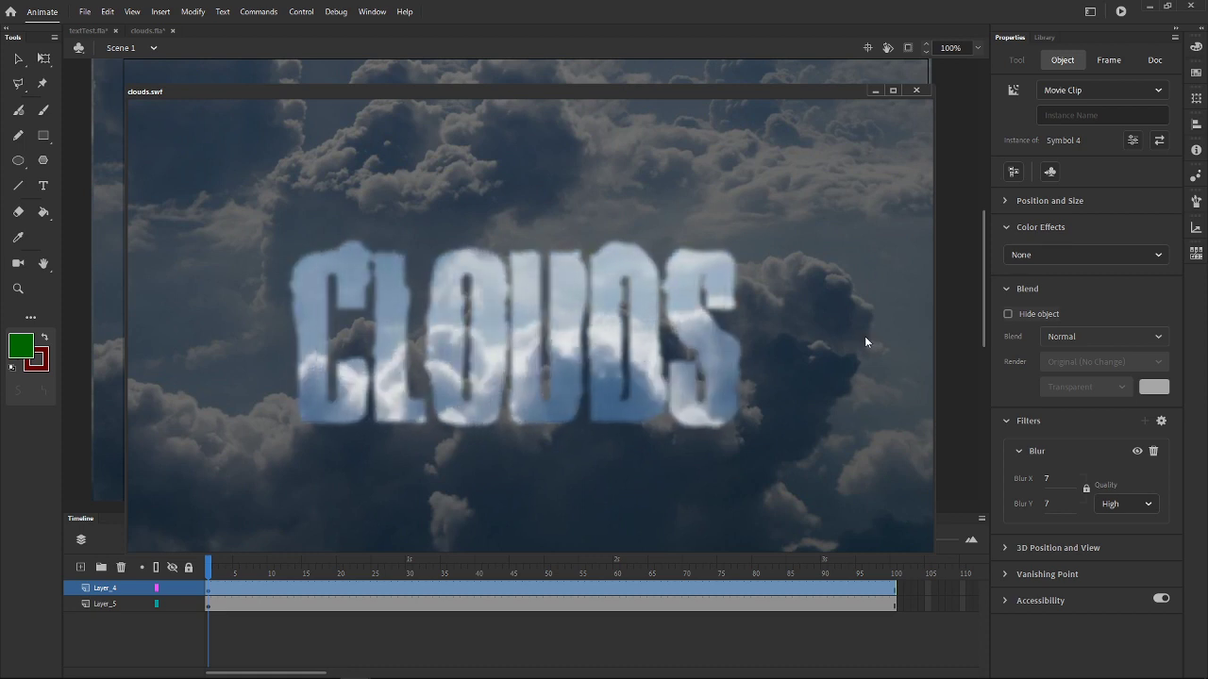
click(917, 91)
click(961, 321)
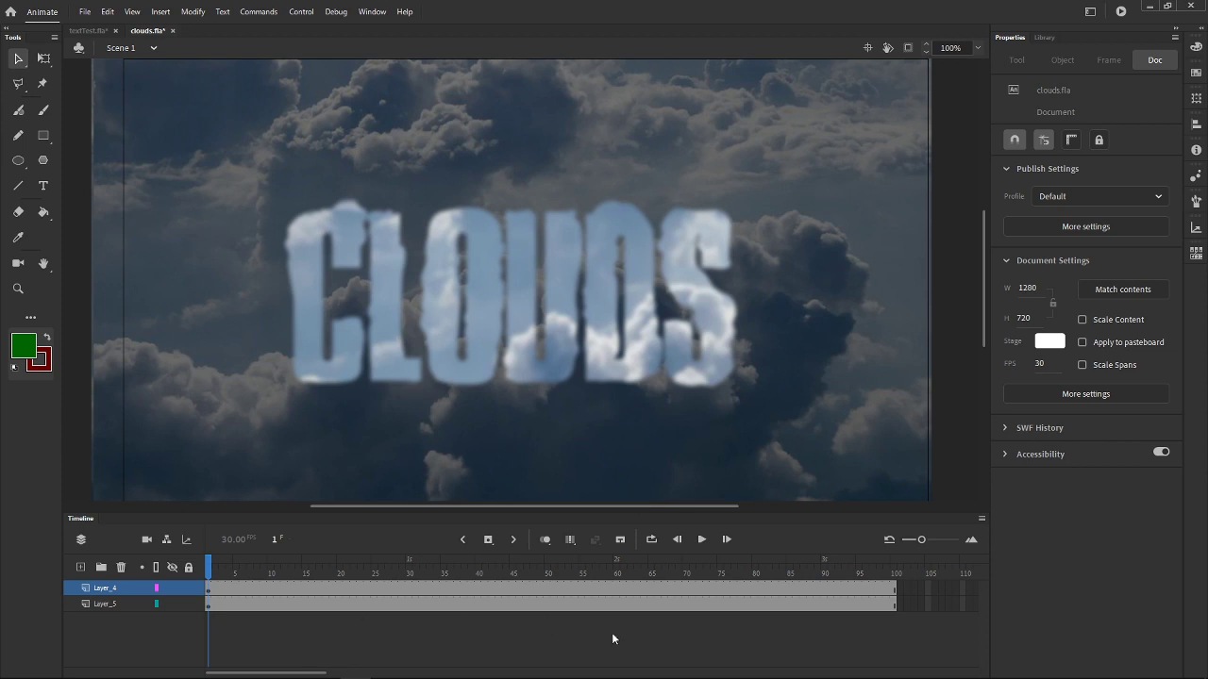
Step: Add a Glow filter to the CLOUDS movie clip and set its colour to white
drag(717, 579, 157, 612)
click(492, 360)
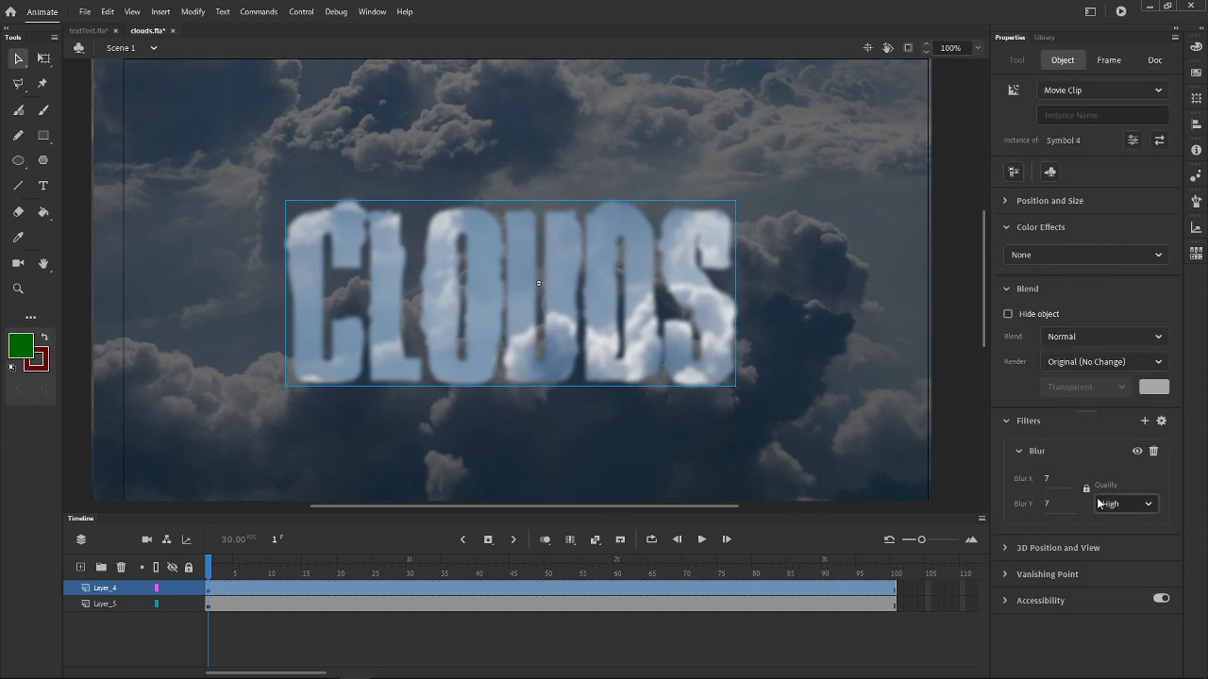
click(1145, 422)
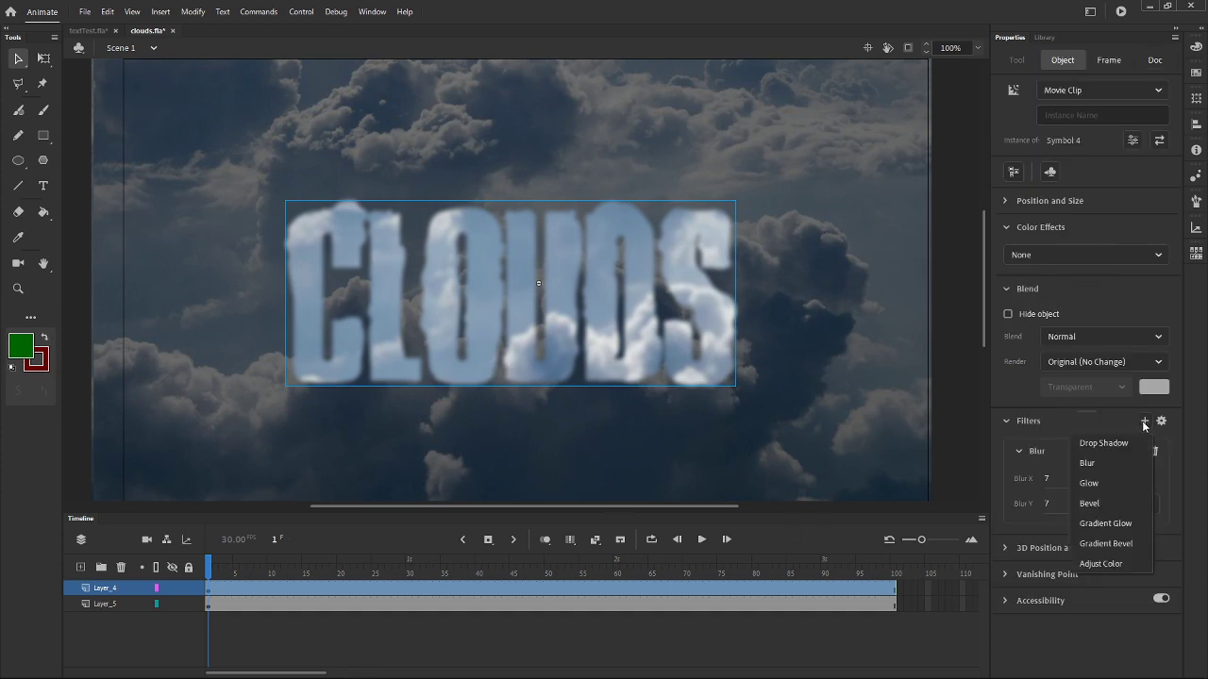
click(1089, 484)
click(1151, 508)
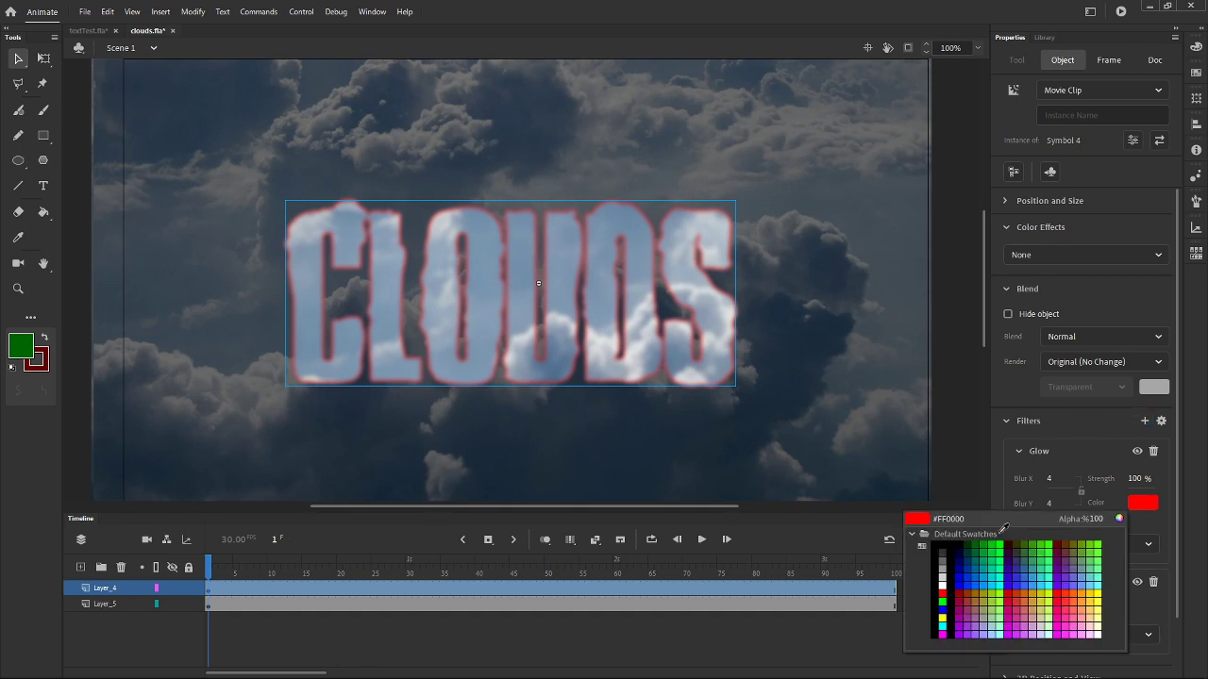
click(946, 587)
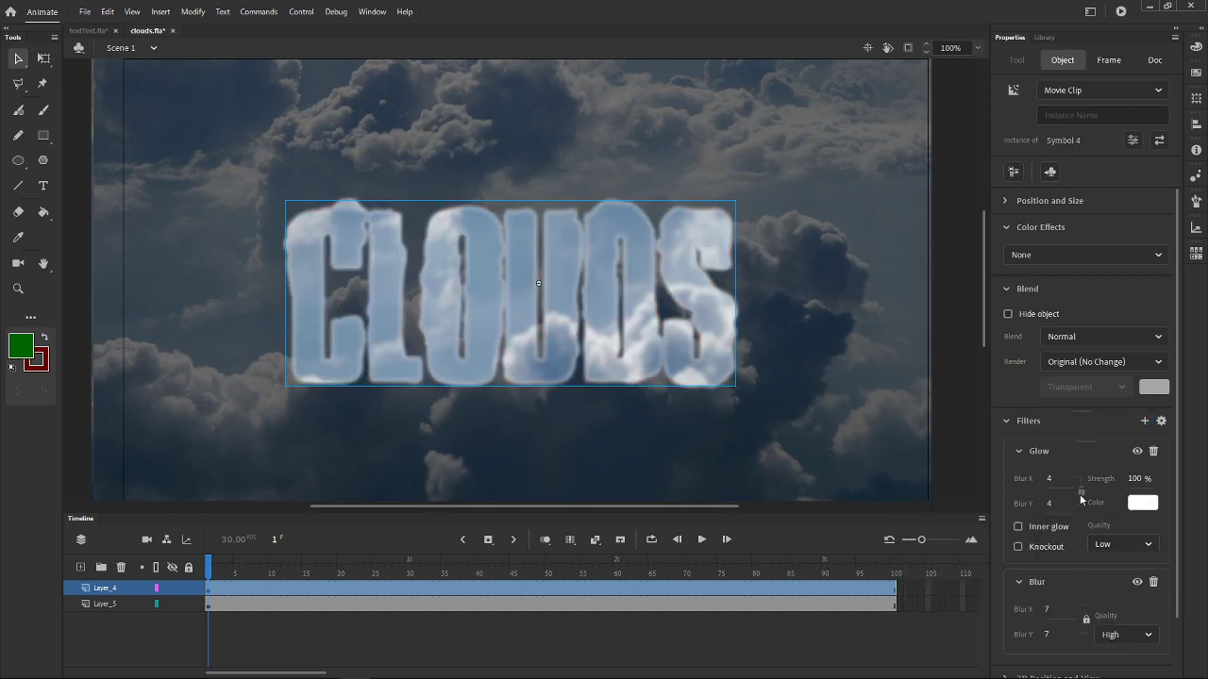
Step: Set the Glow filter's quality to Medium and its linked Blur X and Y values to 10
click(1117, 552)
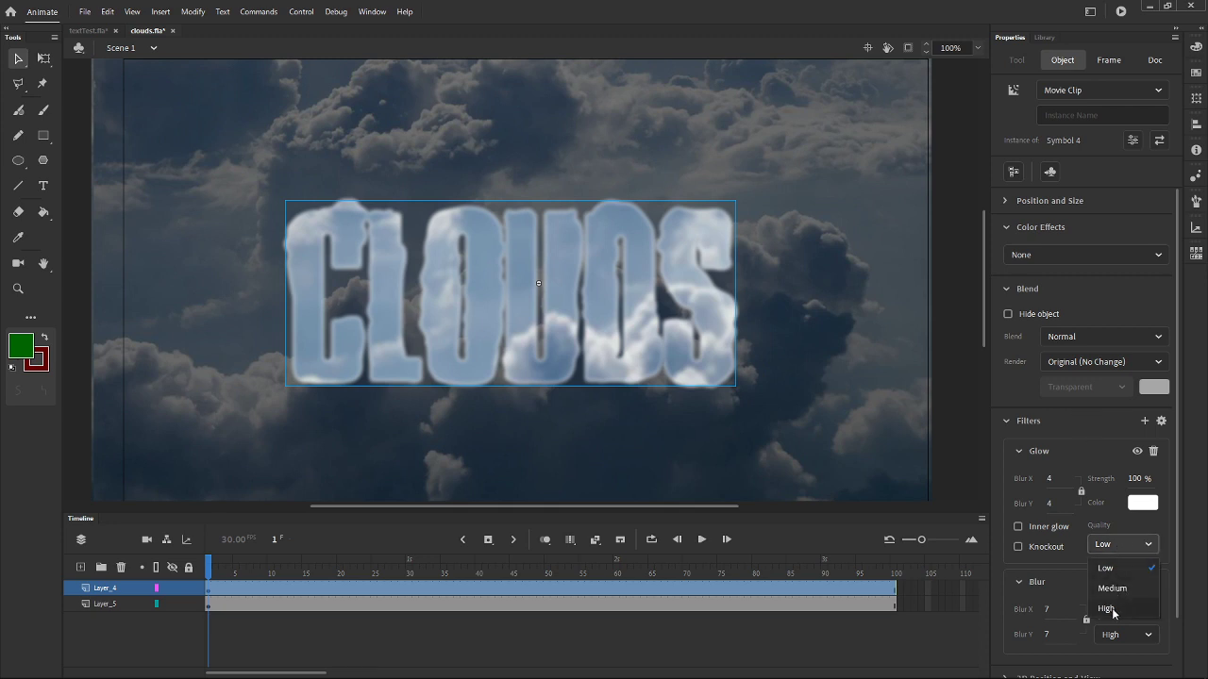
click(1114, 611)
drag(1052, 482, 1072, 483)
click(1102, 545)
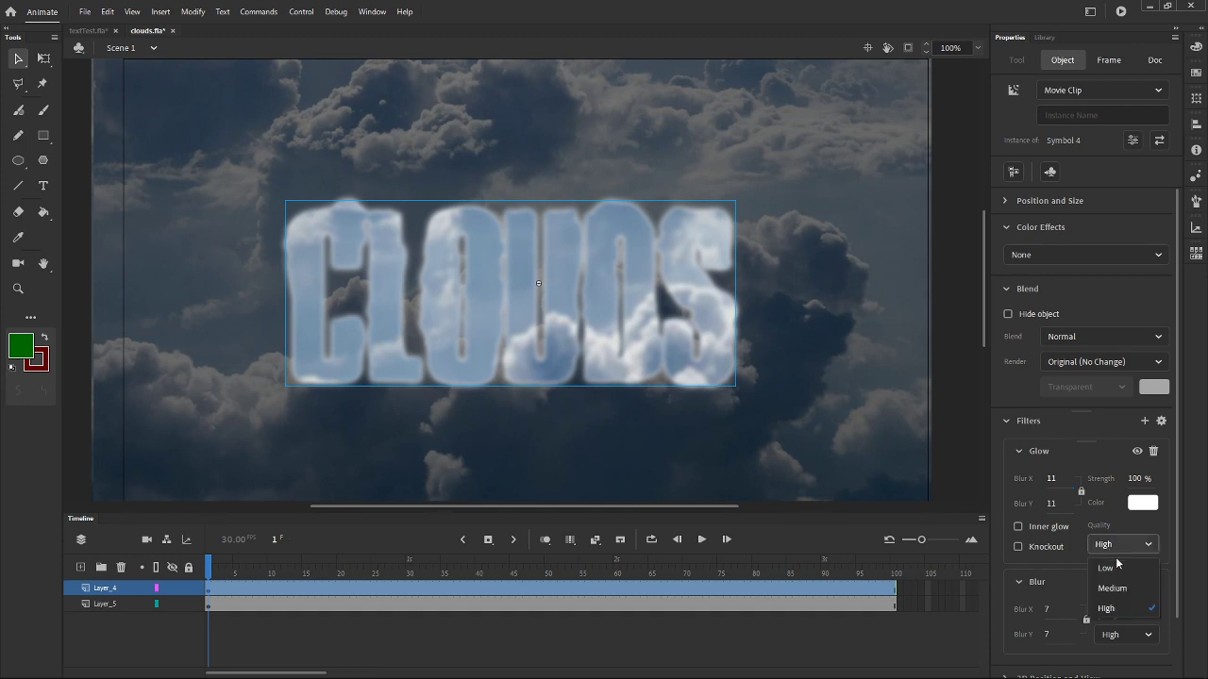
click(1118, 587)
click(1050, 503)
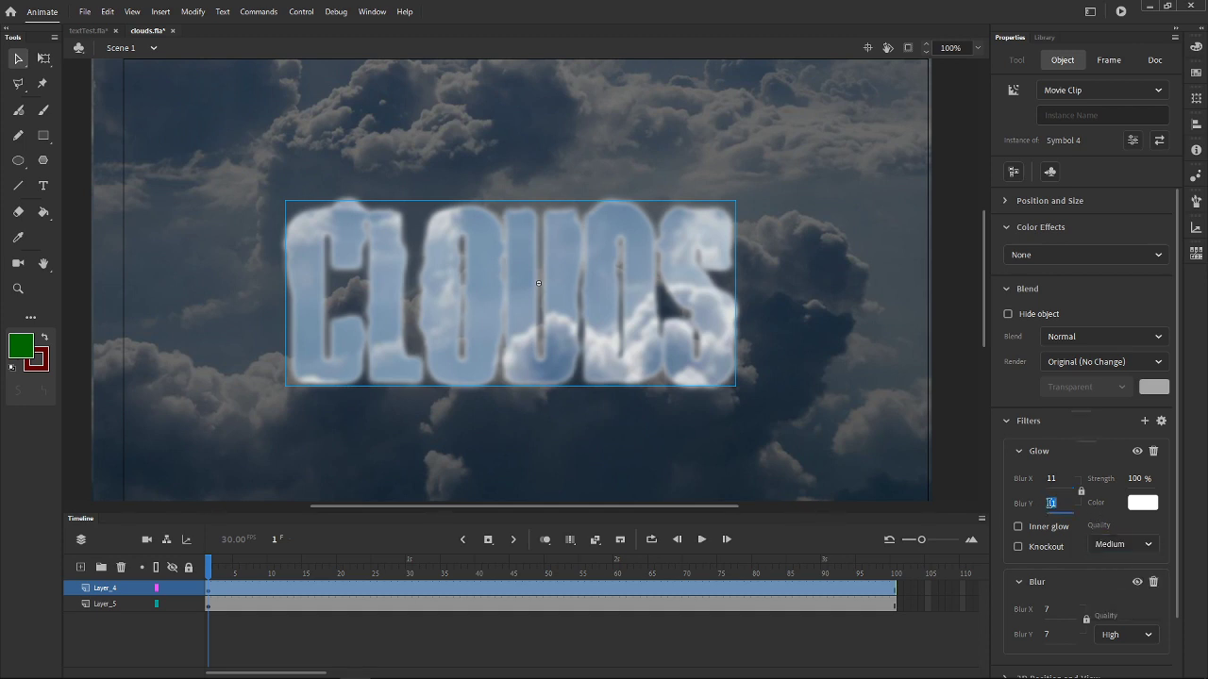
text(10)
key(Return)
Step: Collapse the Glow settings, set the Blur filter to Low quality with linked X and Y values of 4, and deselect the clip
click(1018, 453)
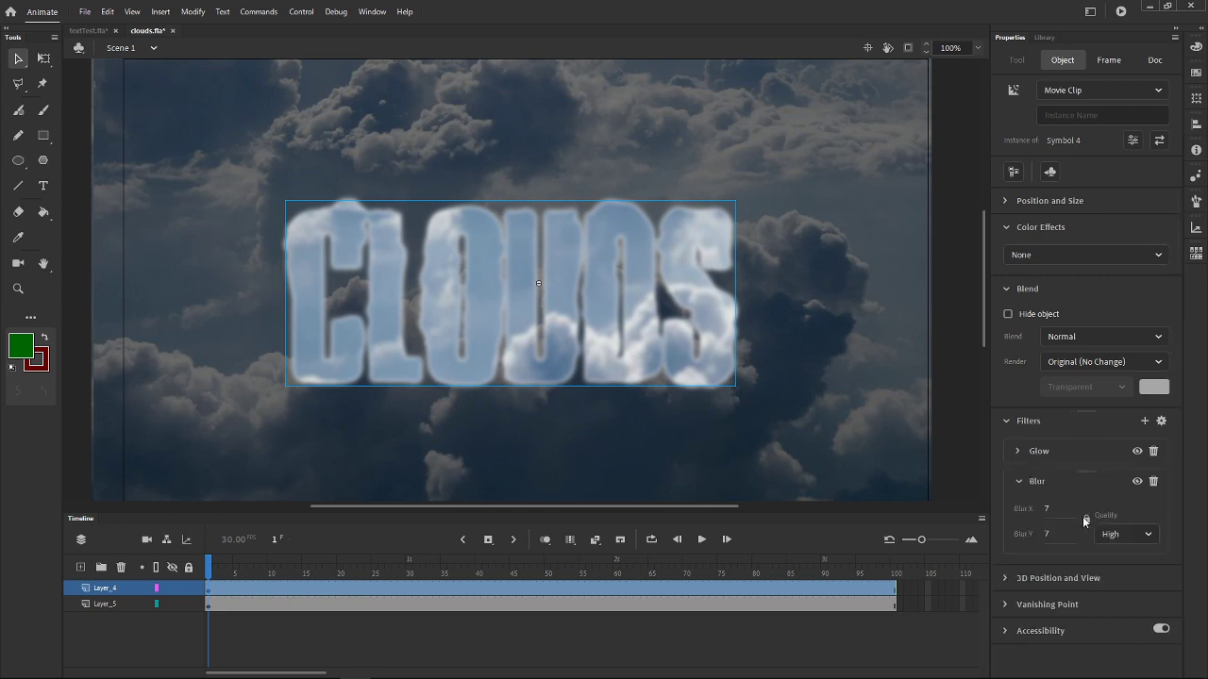
click(1123, 534)
click(1113, 559)
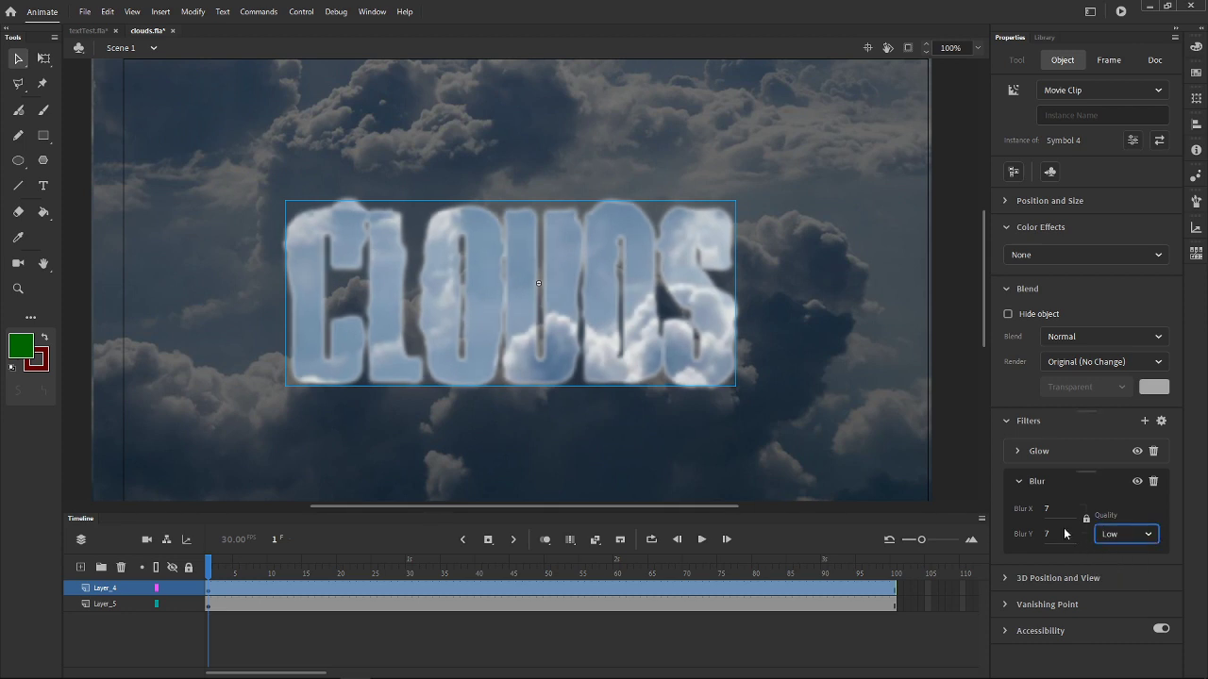
click(1046, 511)
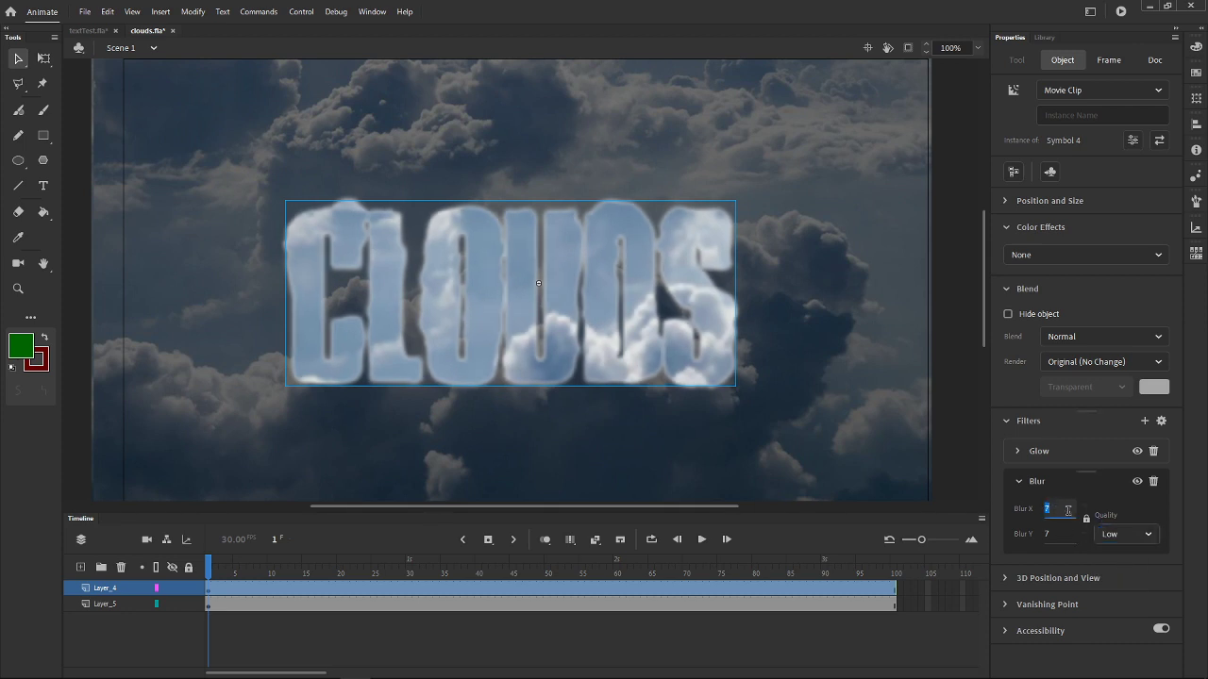
text(4)
key(Return)
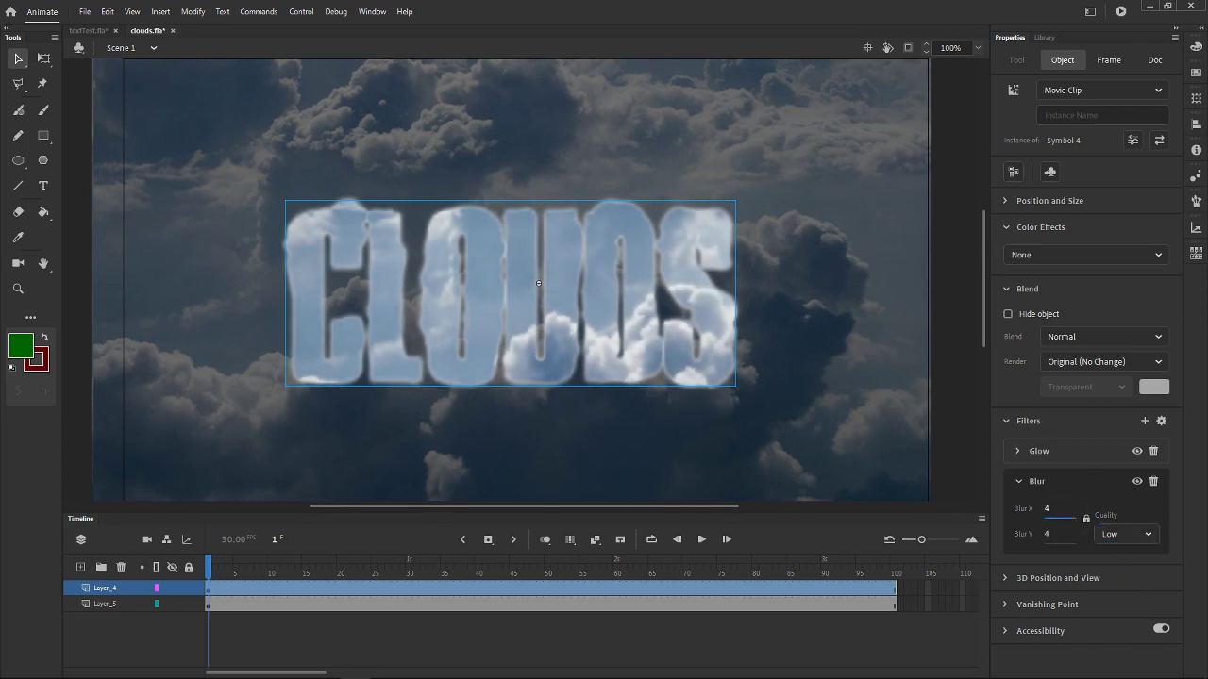
click(960, 412)
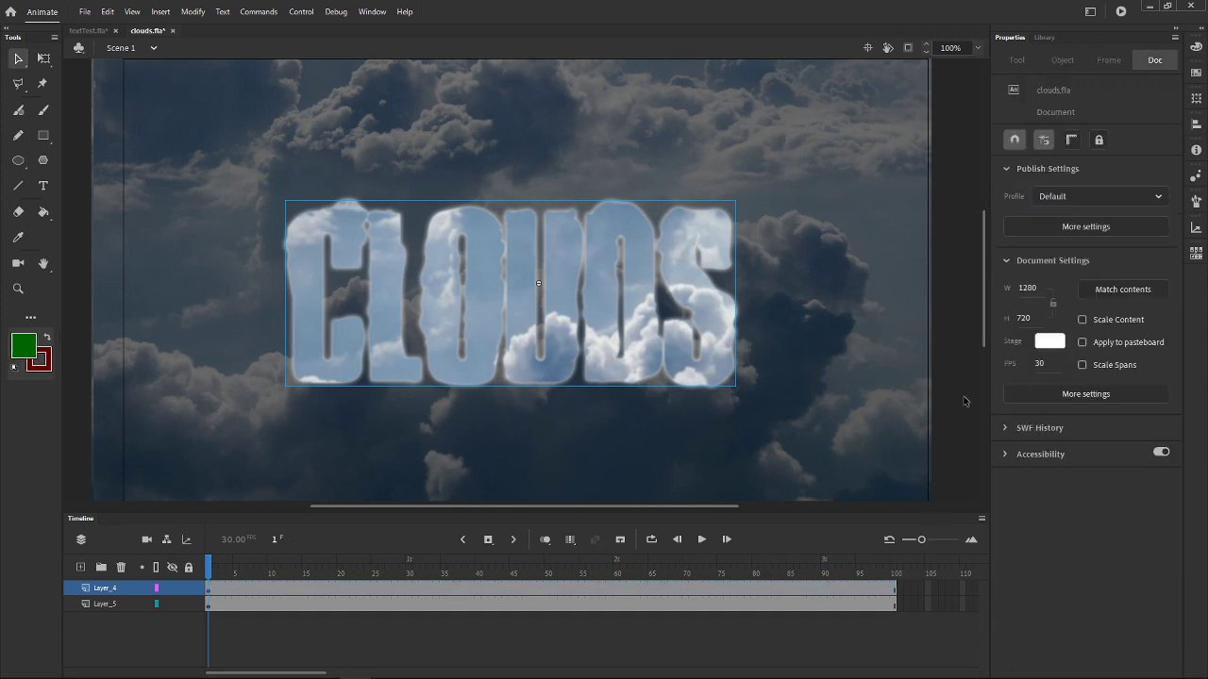
Step: Test the movie to check the CLOUDS text with its Glow and Blur filters, and close the preview
key(ctrl+Return)
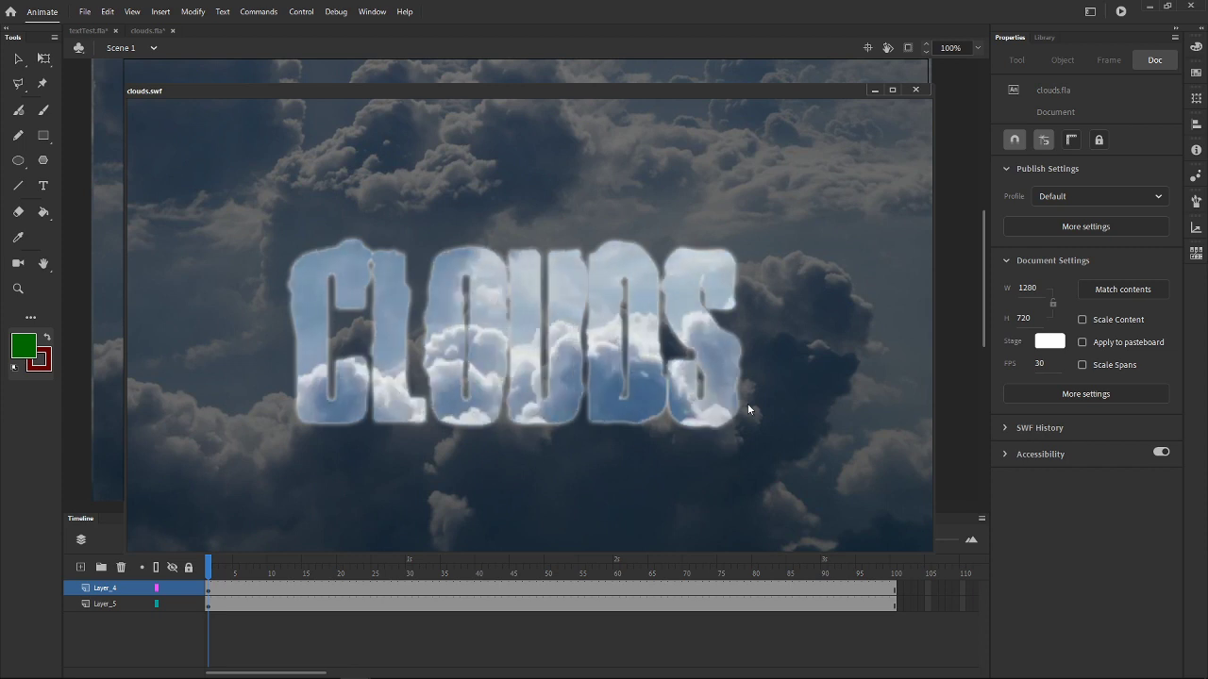
click(933, 555)
click(934, 557)
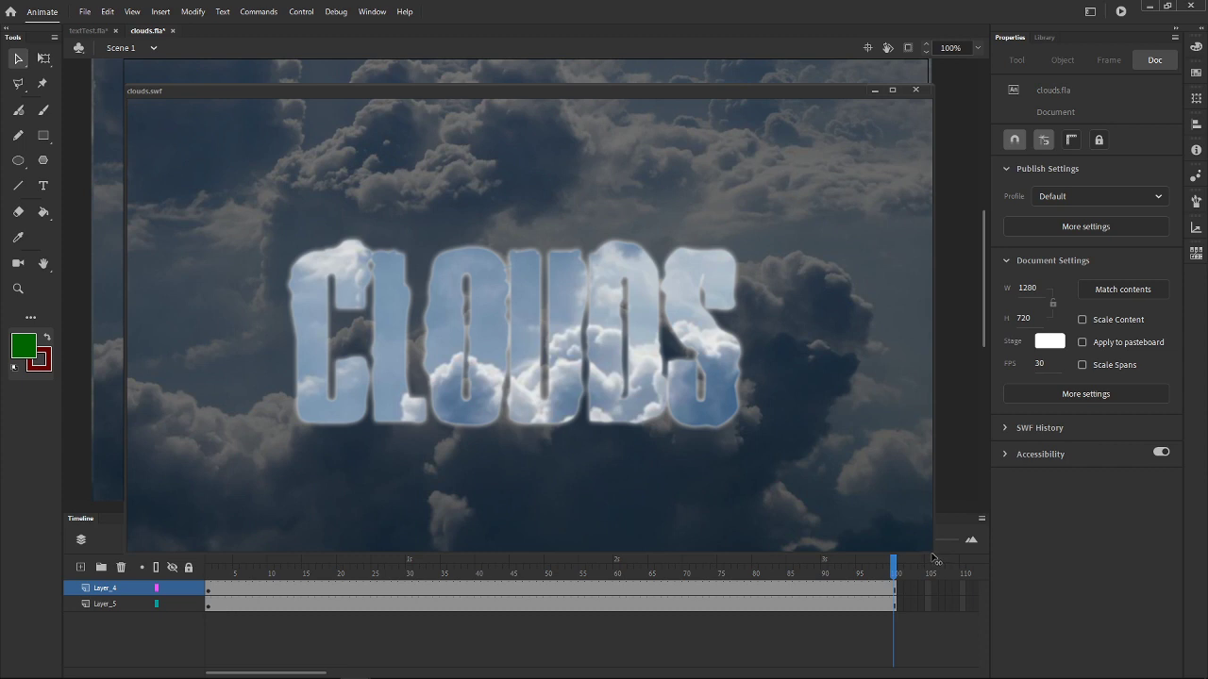
click(921, 91)
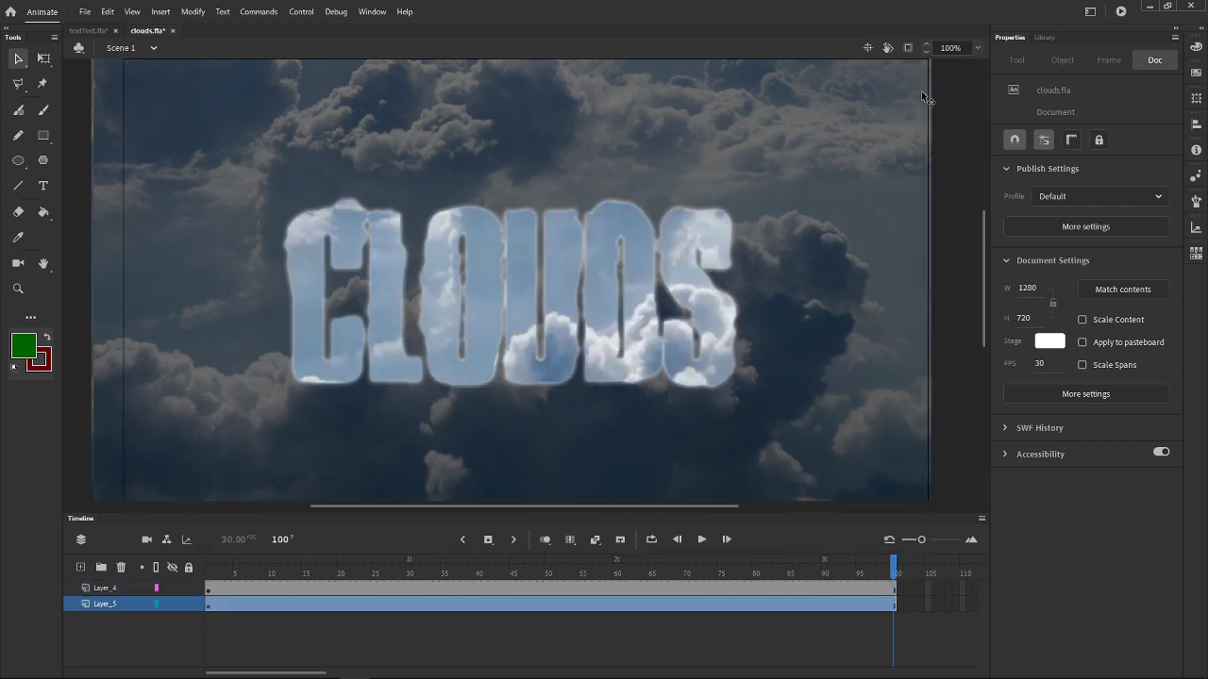
click(960, 225)
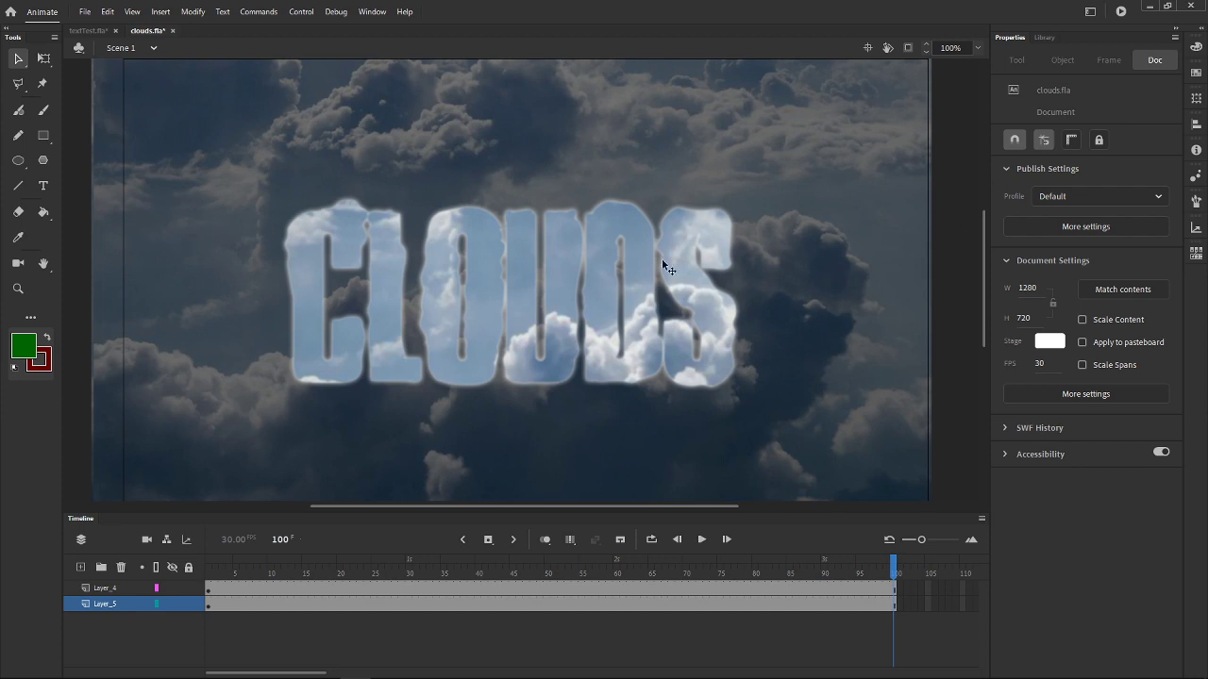
Step: Move the Animate window aside, play clouds.swf from the desktop in Flash Player and close the player
click(85, 11)
key(Right)
key(Right)
drag(487, 8, 1174, 201)
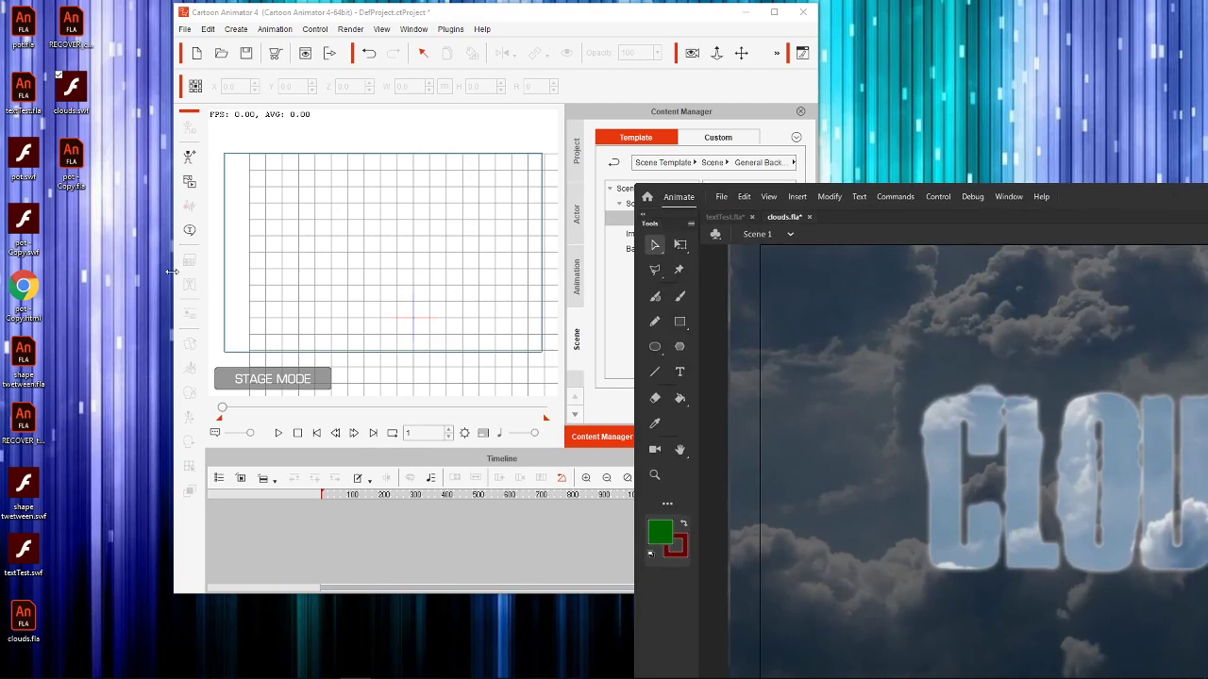
double_click(79, 93)
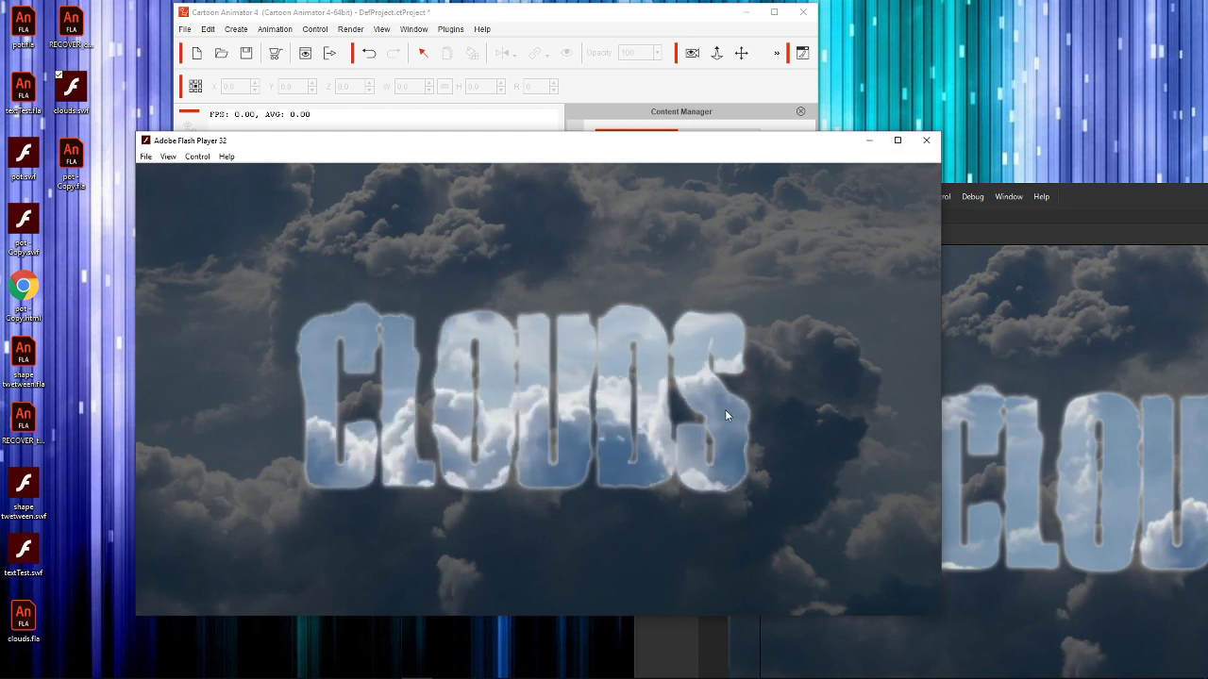
drag(757, 147, 712, 97)
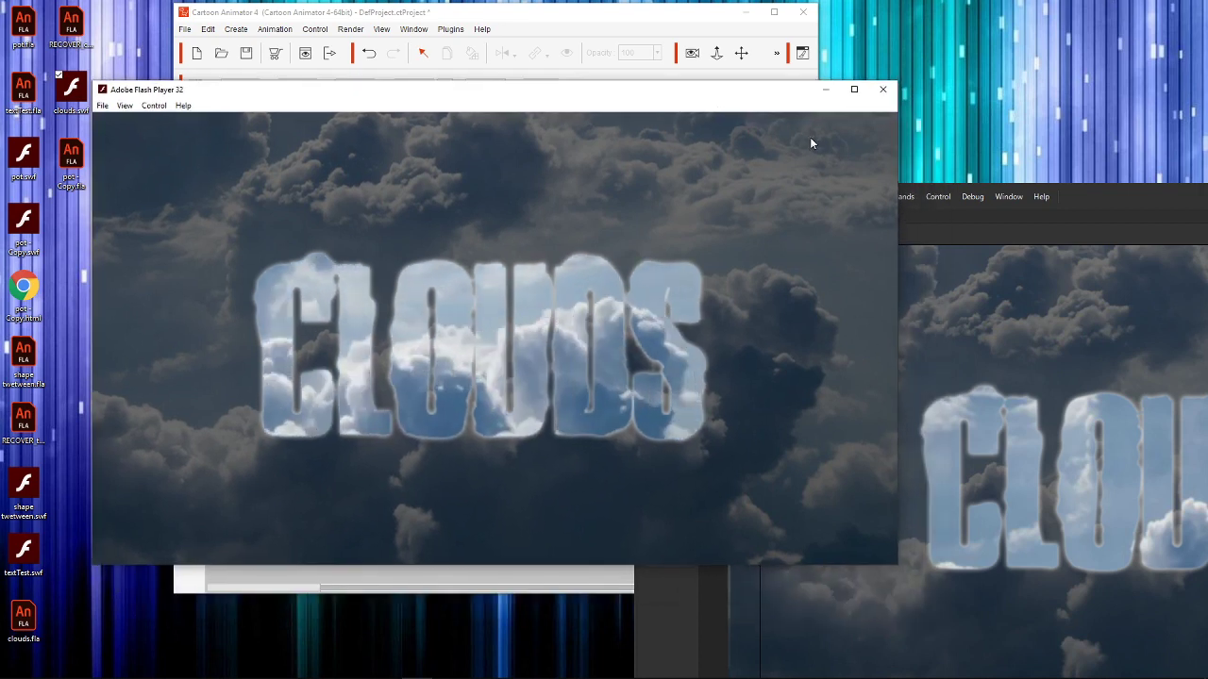
click(883, 94)
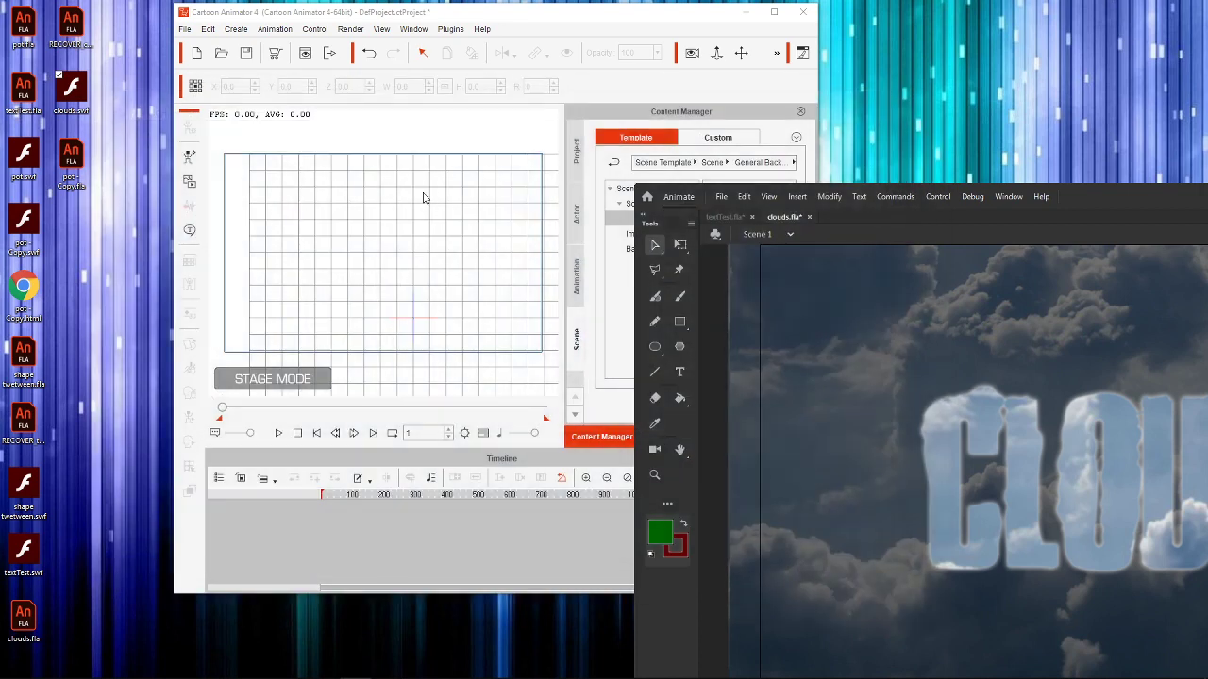
Step: Switch to Cartoon Animator 4, import clouds.swf from the desktop onto its stage, maximise the window and preview the animation
drag(71, 89, 399, 279)
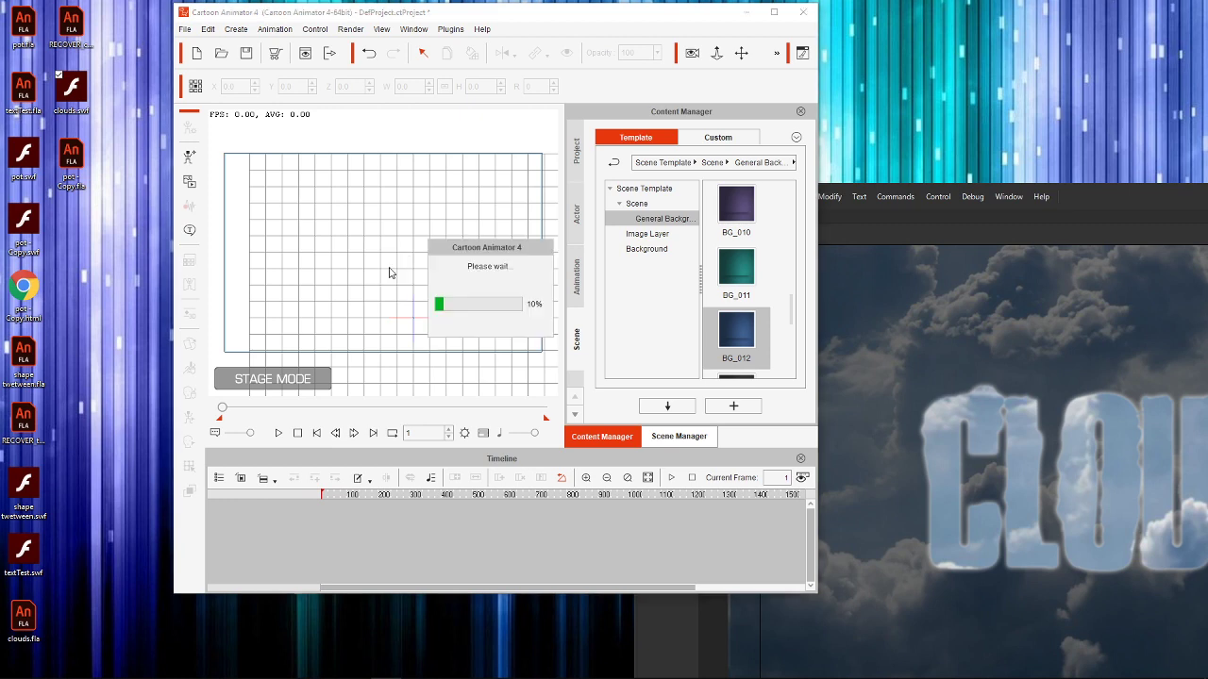
click(480, 353)
click(774, 12)
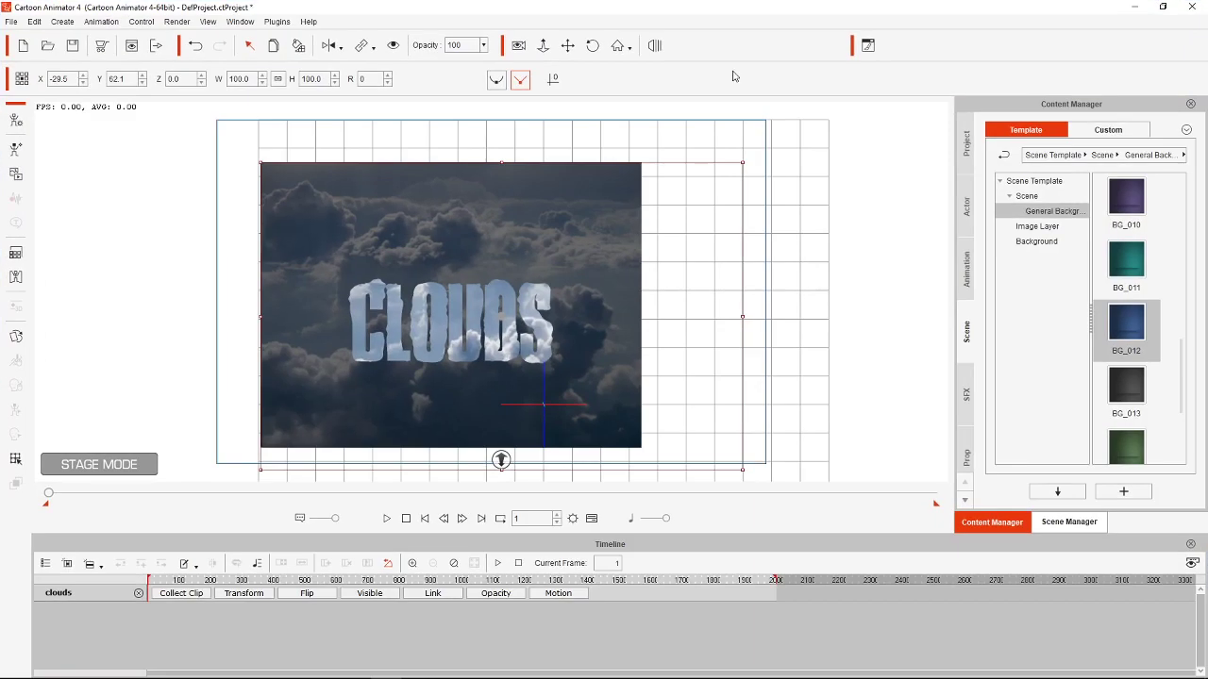
click(387, 519)
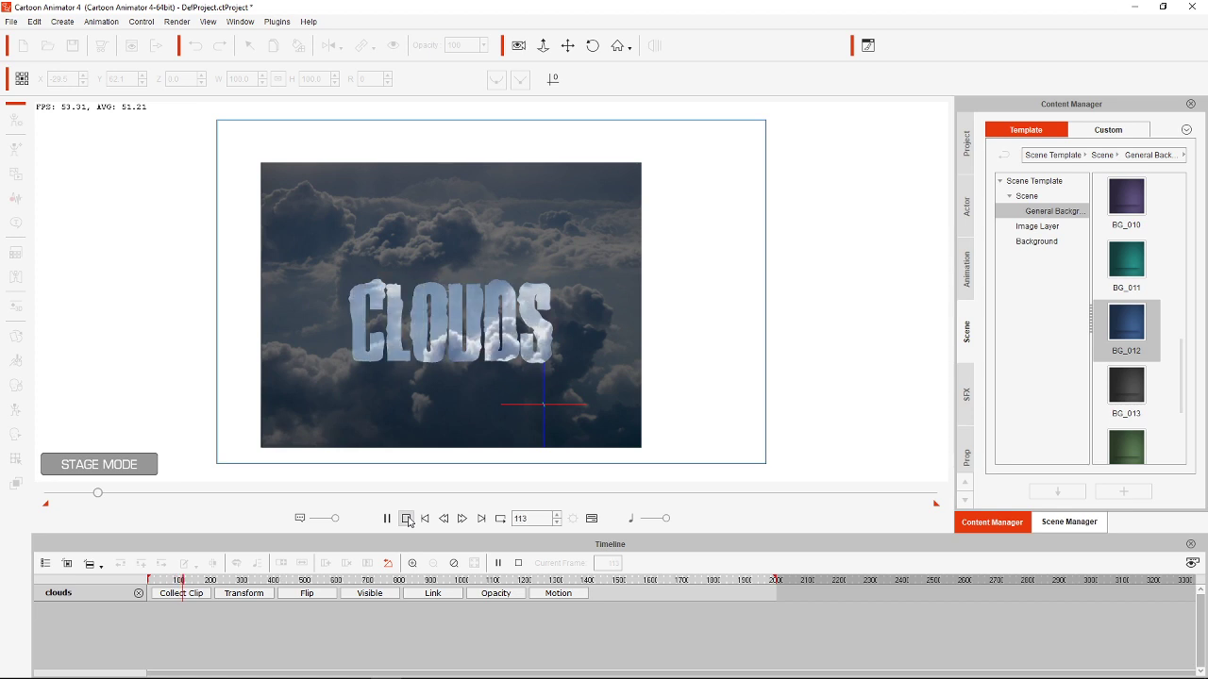
click(407, 519)
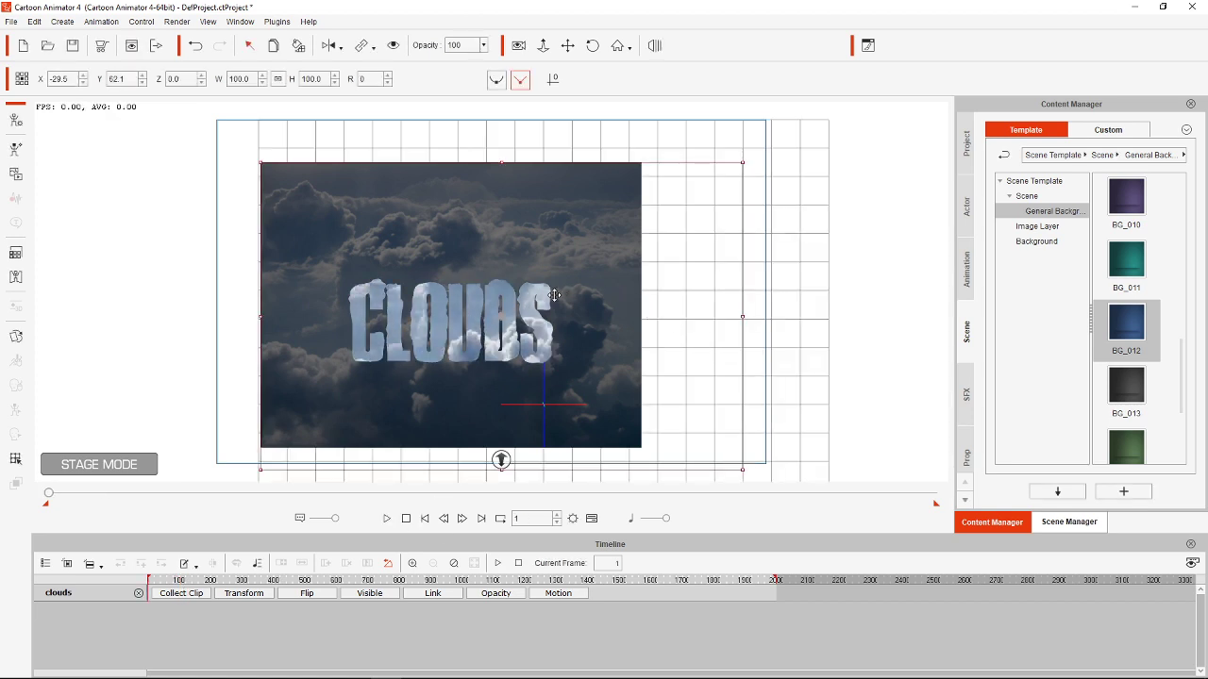
Step: Delete the imported clouds item from the stage, restore the smaller window and shift it on the desktop
key(Delete)
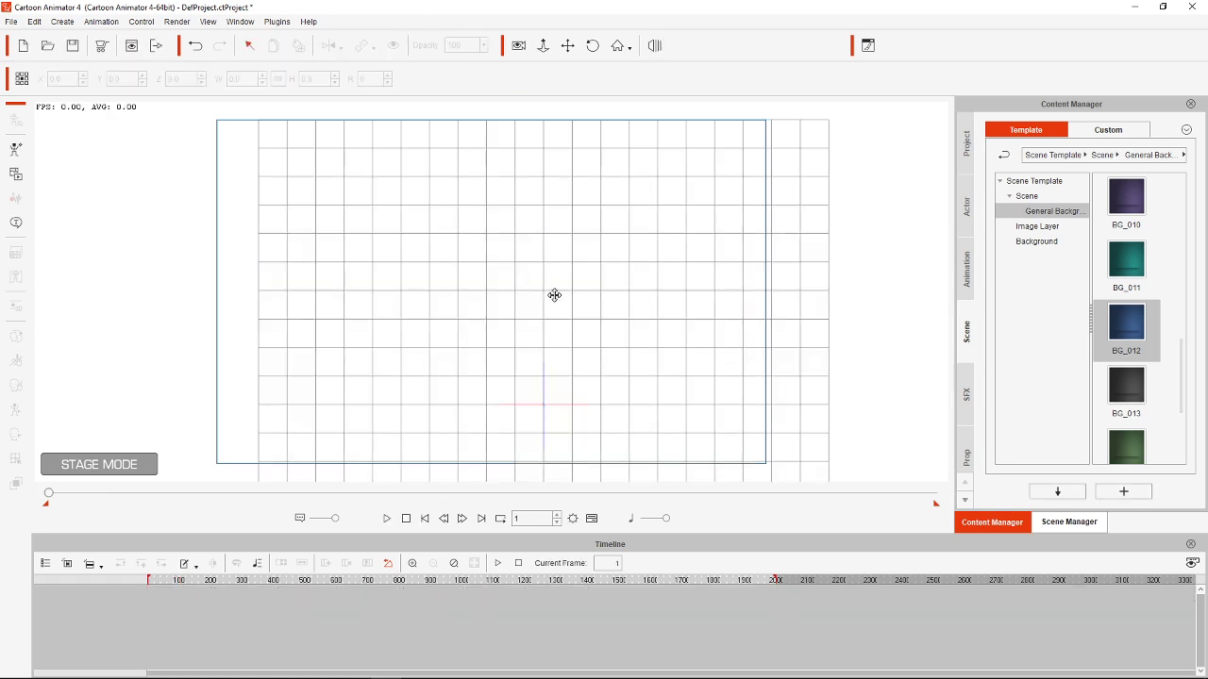
click(1162, 6)
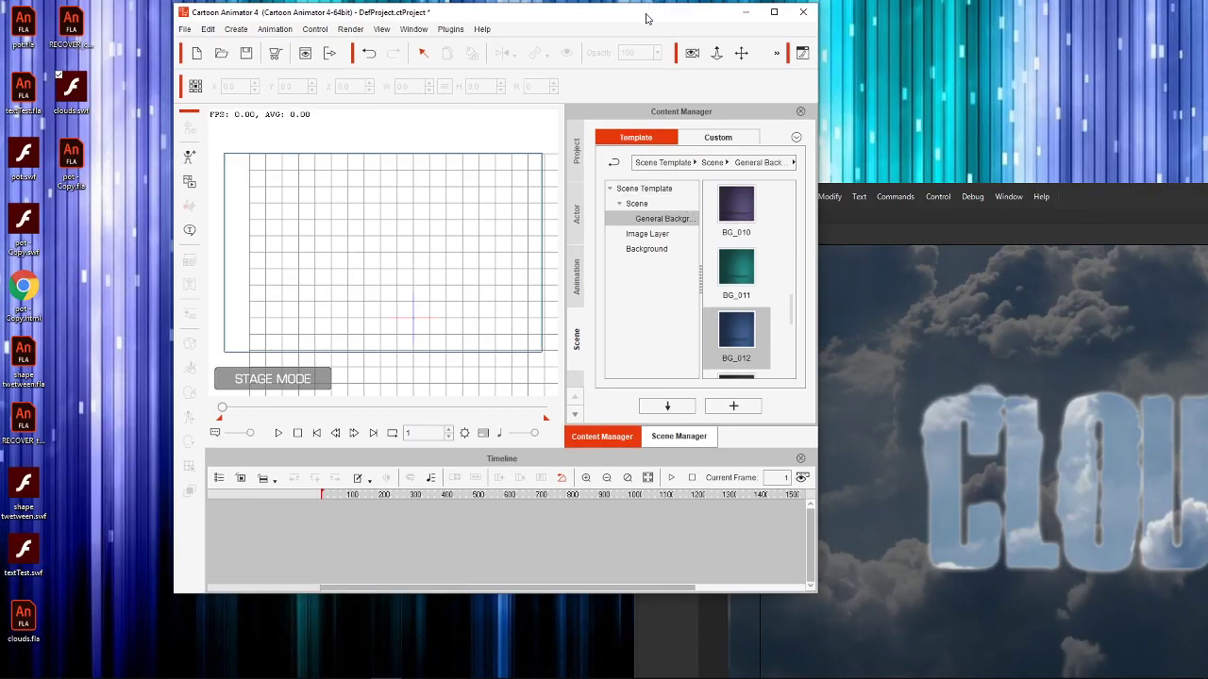
drag(647, 18, 661, 39)
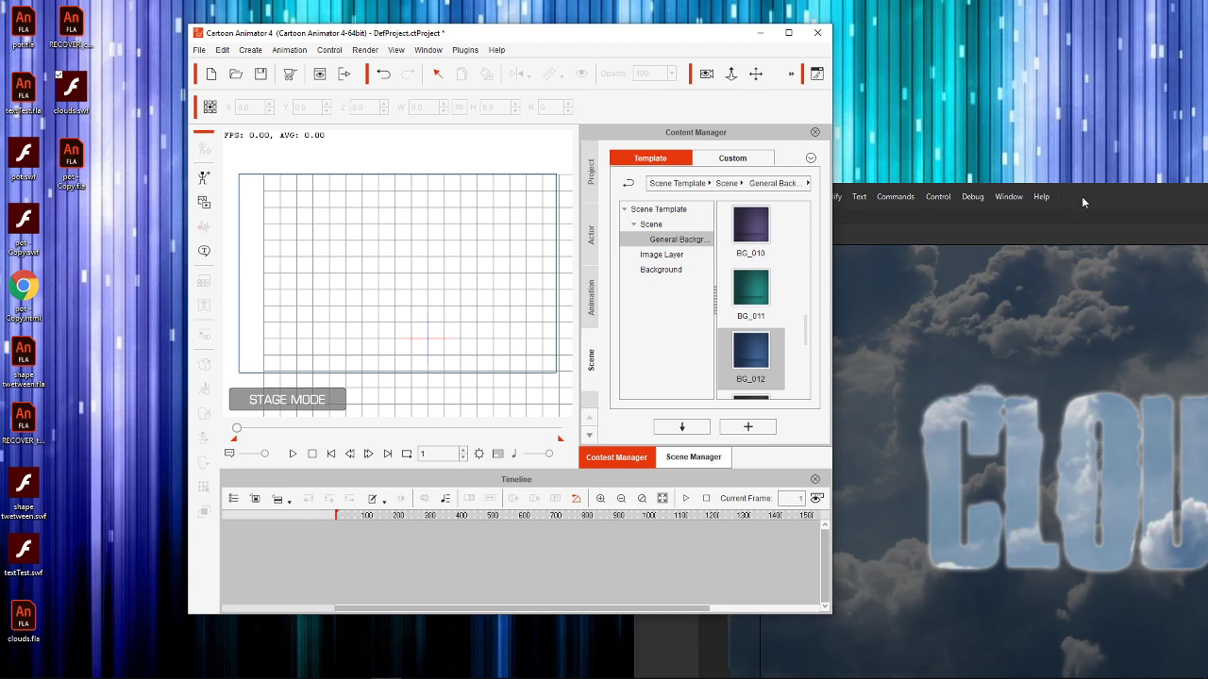
Step: Rearrange the Animate and Cartoon Animator windows on the desktop and bring Animate to the front
drag(1082, 197, 703, 55)
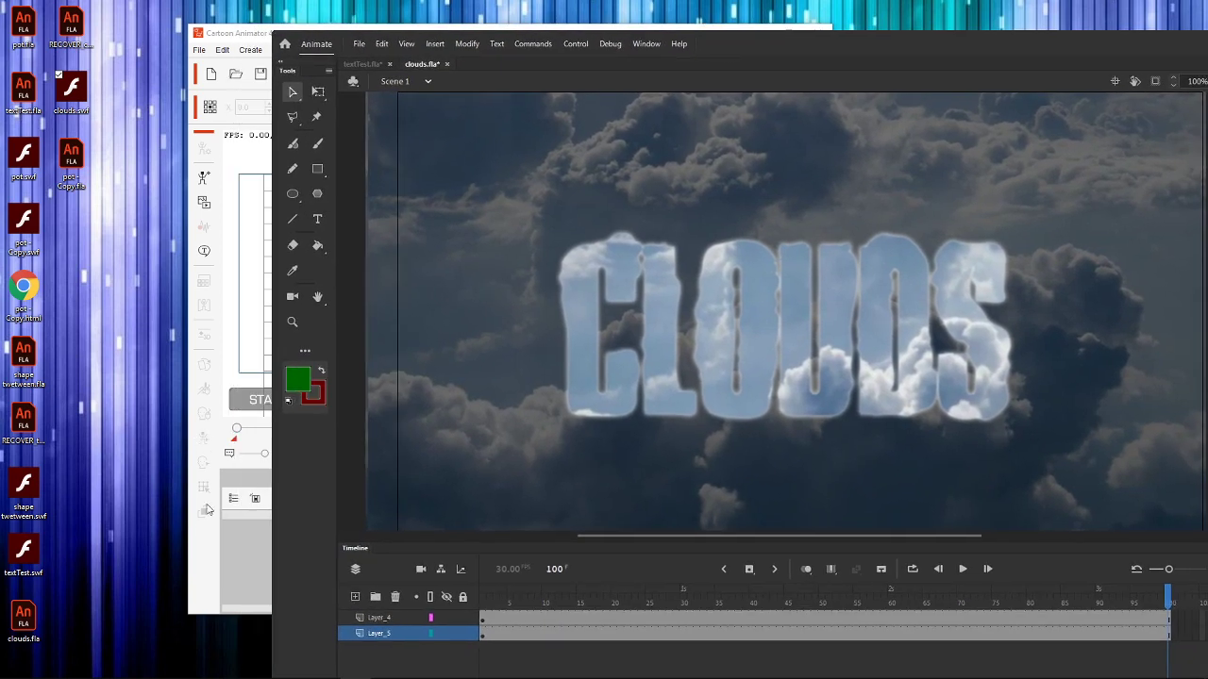
click(223, 550)
drag(600, 43, 520, 34)
drag(618, 42, 655, 84)
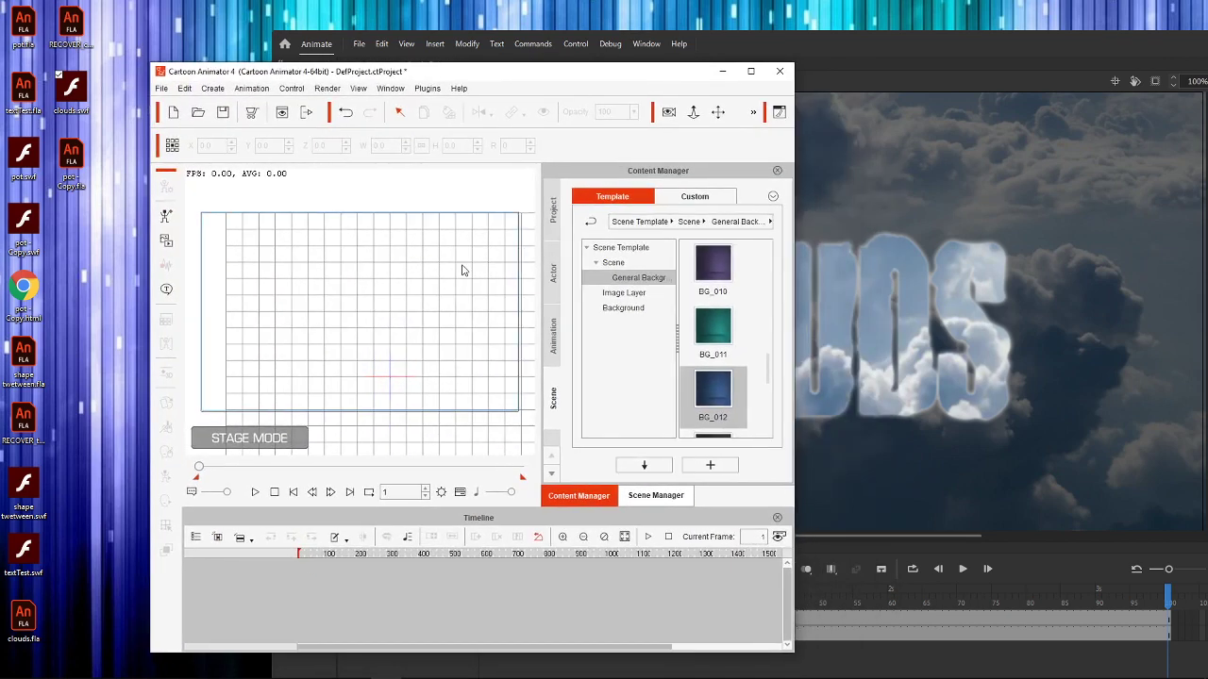
click(845, 54)
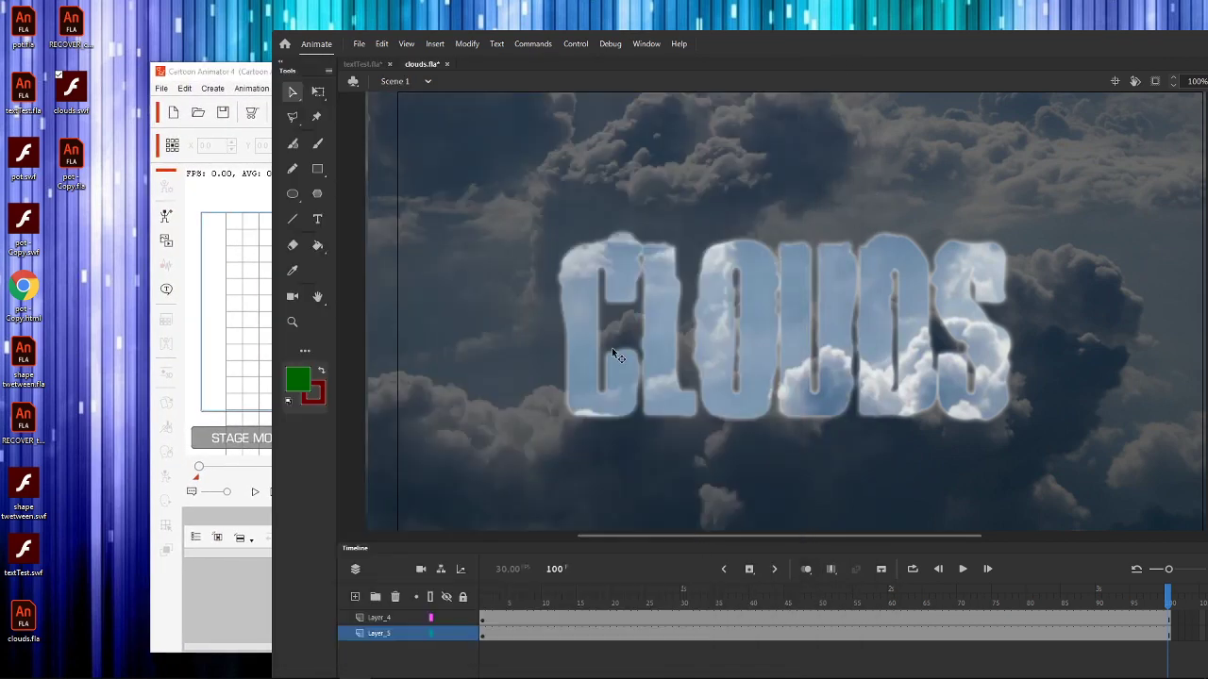
Step: Export all frames of Scene 1 as 1280 × 720 H.264 media to the desktop with the Default (AME) preset
click(358, 44)
mouse_move(403, 231)
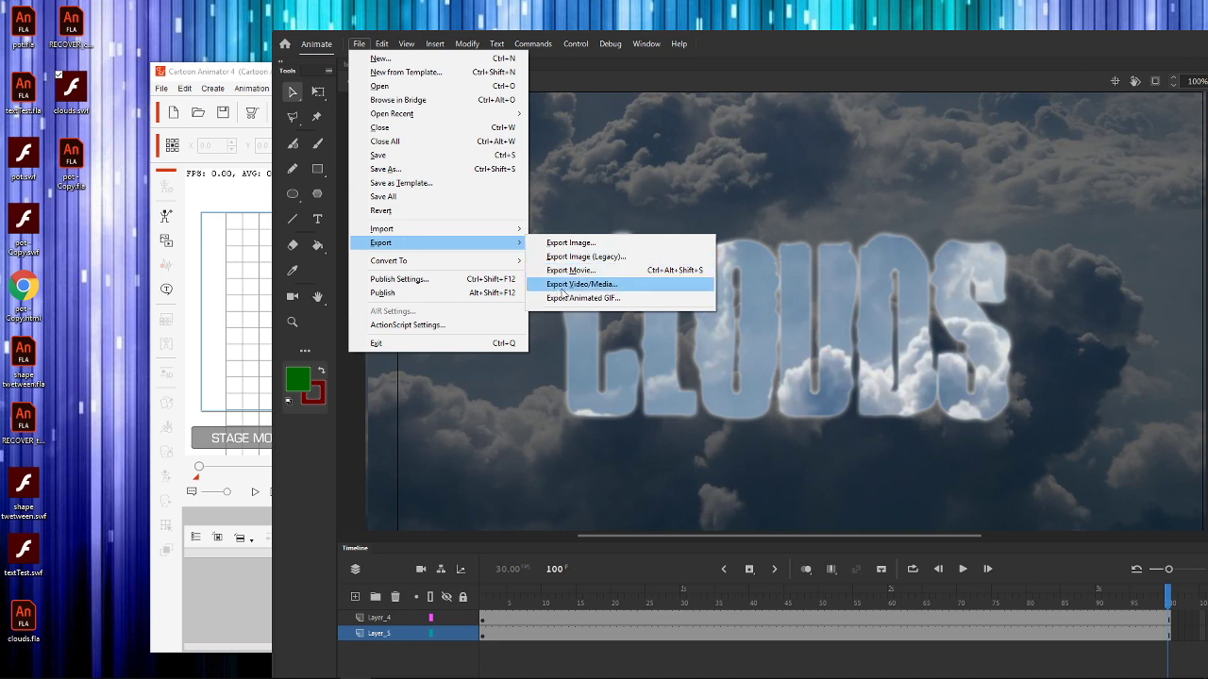
click(562, 284)
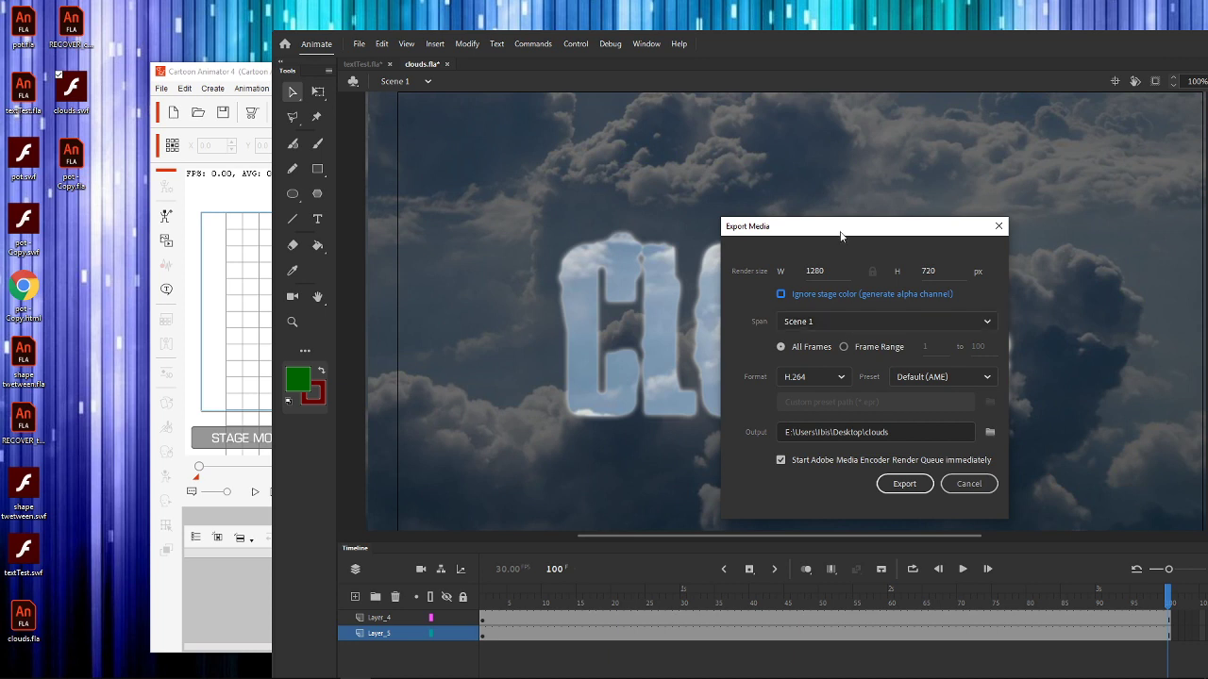
drag(840, 236, 497, 182)
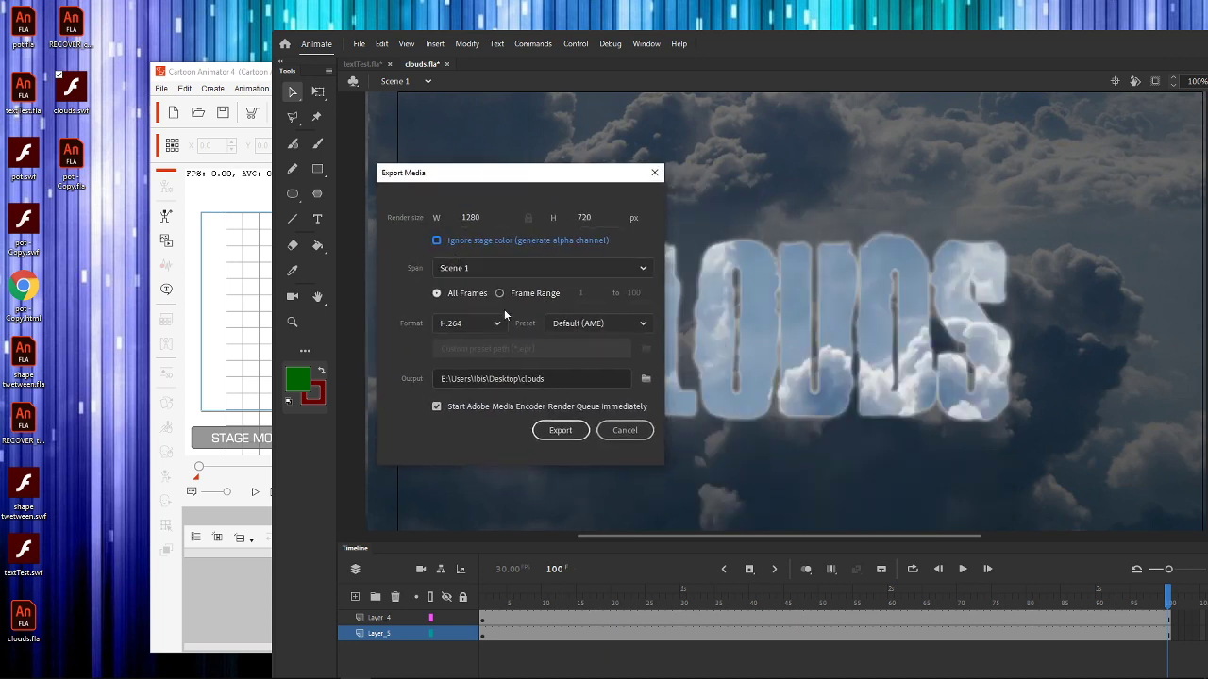
click(567, 434)
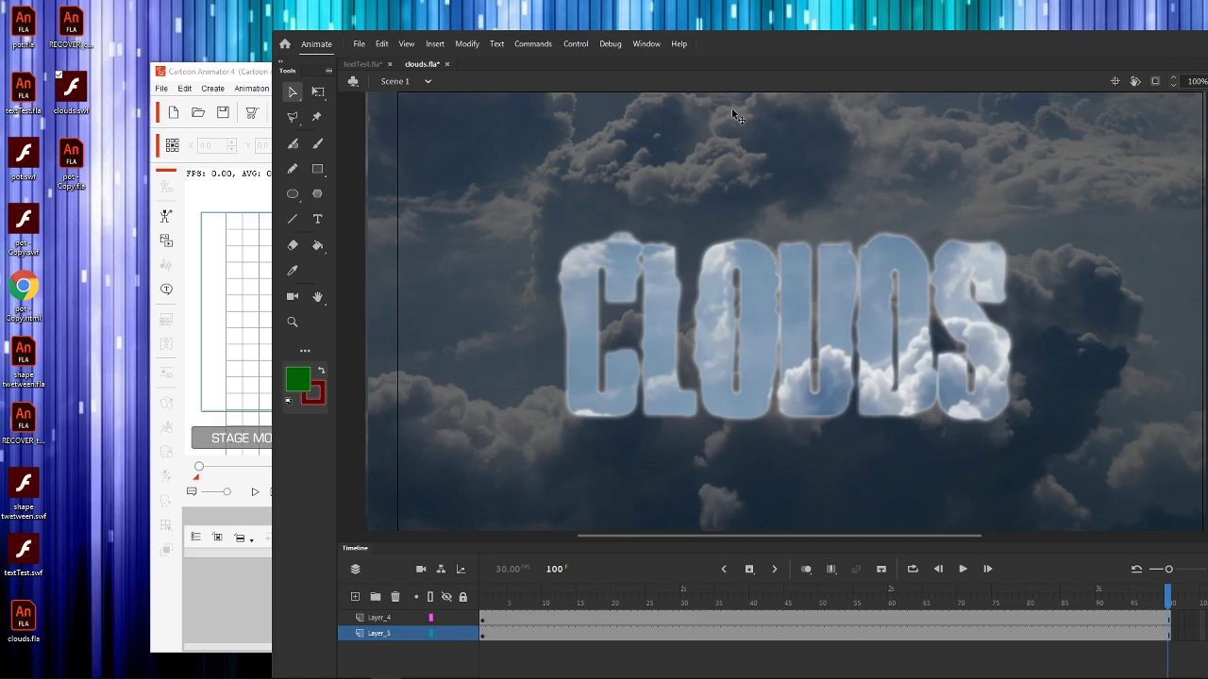
Step: Minimise the Cartoon Animator window and move the Animate window back up so its stage and timeline are accessible
drag(747, 44, 638, 270)
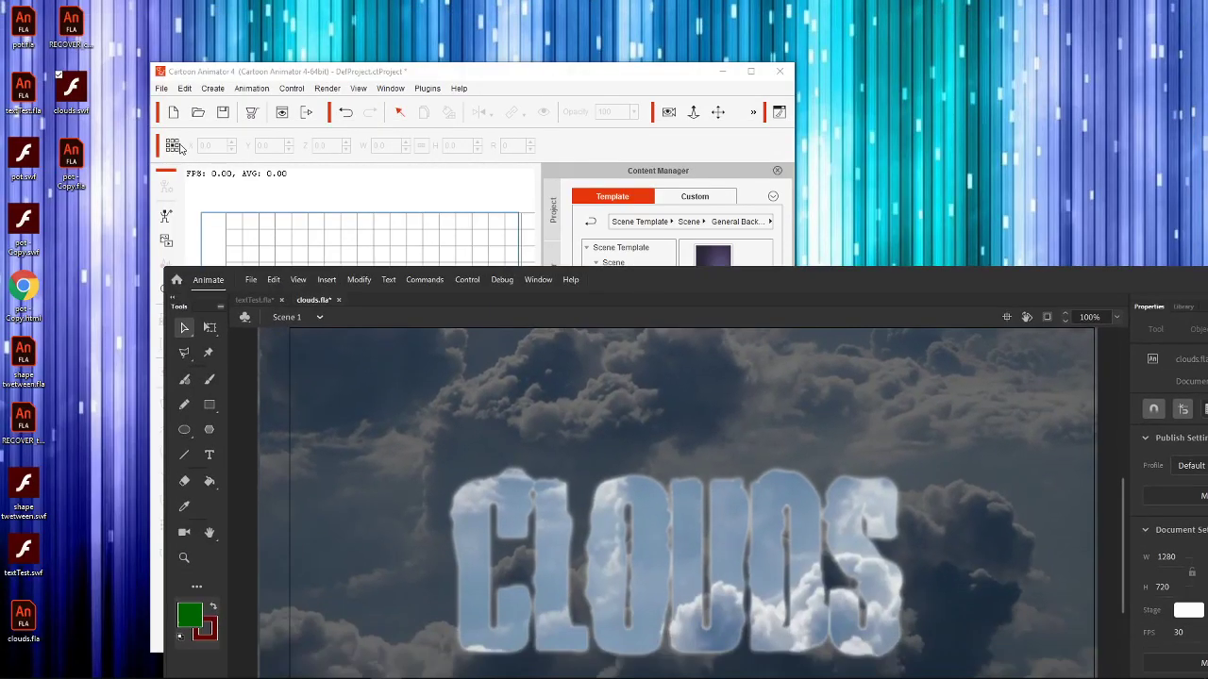
click(323, 81)
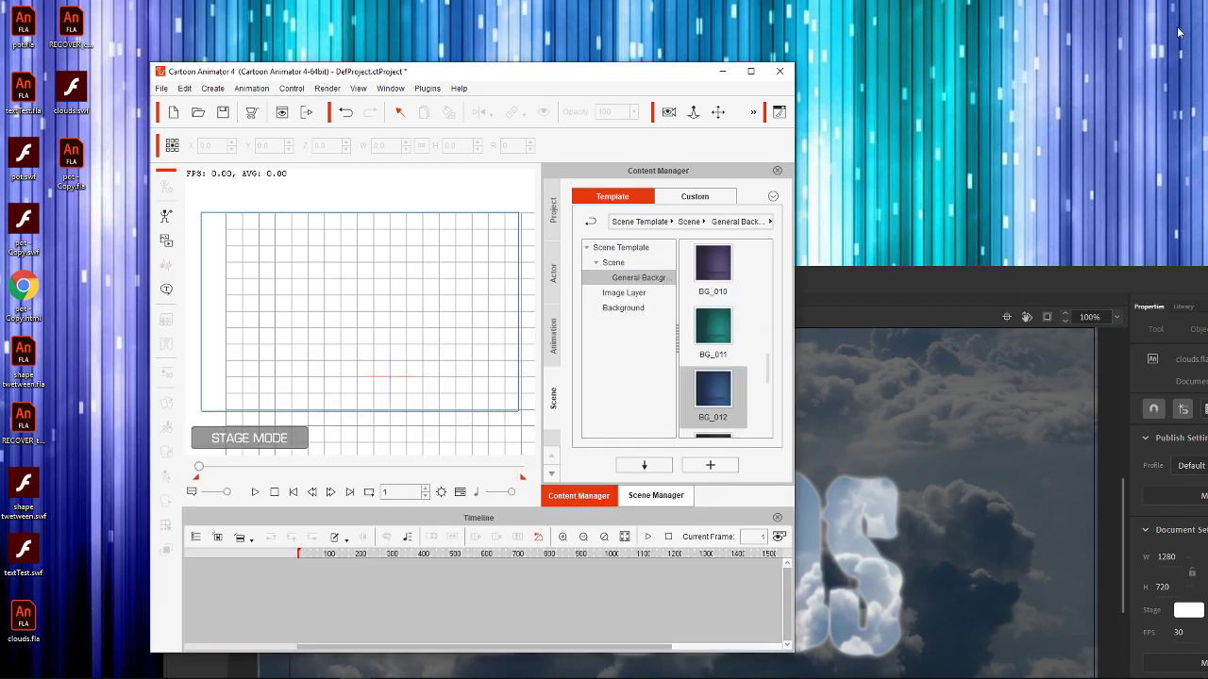
drag(641, 73, 647, 29)
click(728, 34)
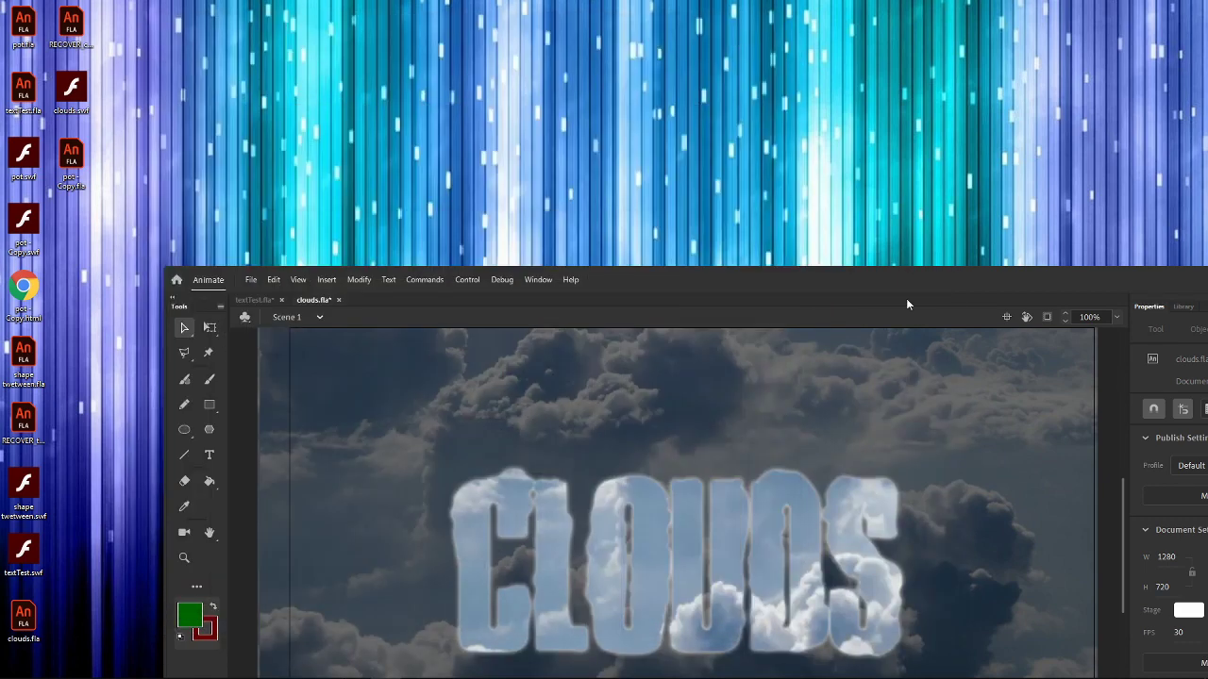
drag(904, 283, 828, 19)
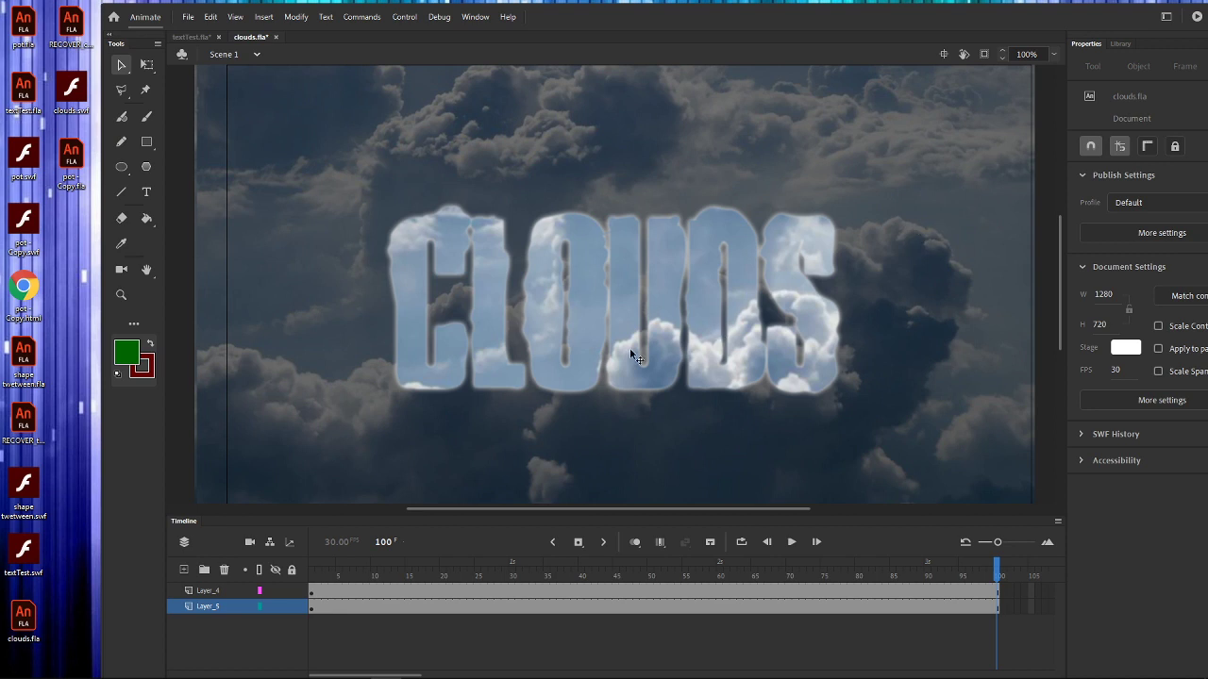
Step: Play the Scene 1 timeline to check the CLOUDS clip, and pause the playback
mouse_move(534, 512)
mouse_down()
mouse_move(635, 508)
mouse_move(521, 515)
mouse_up()
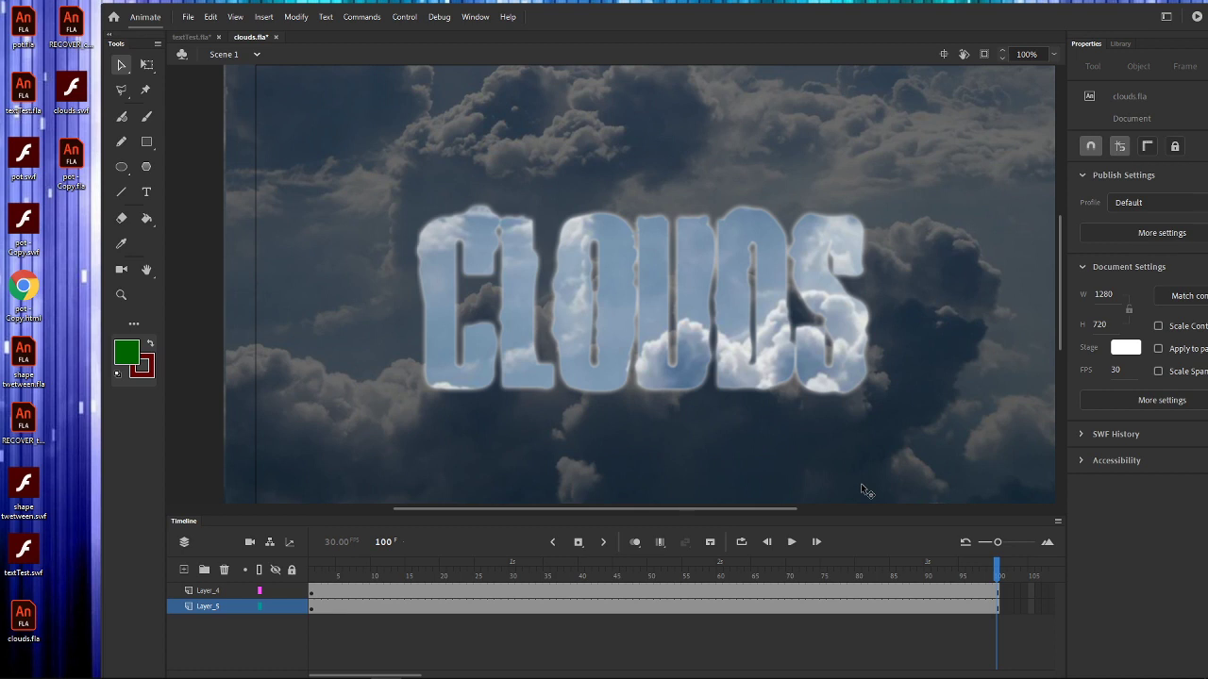
click(791, 543)
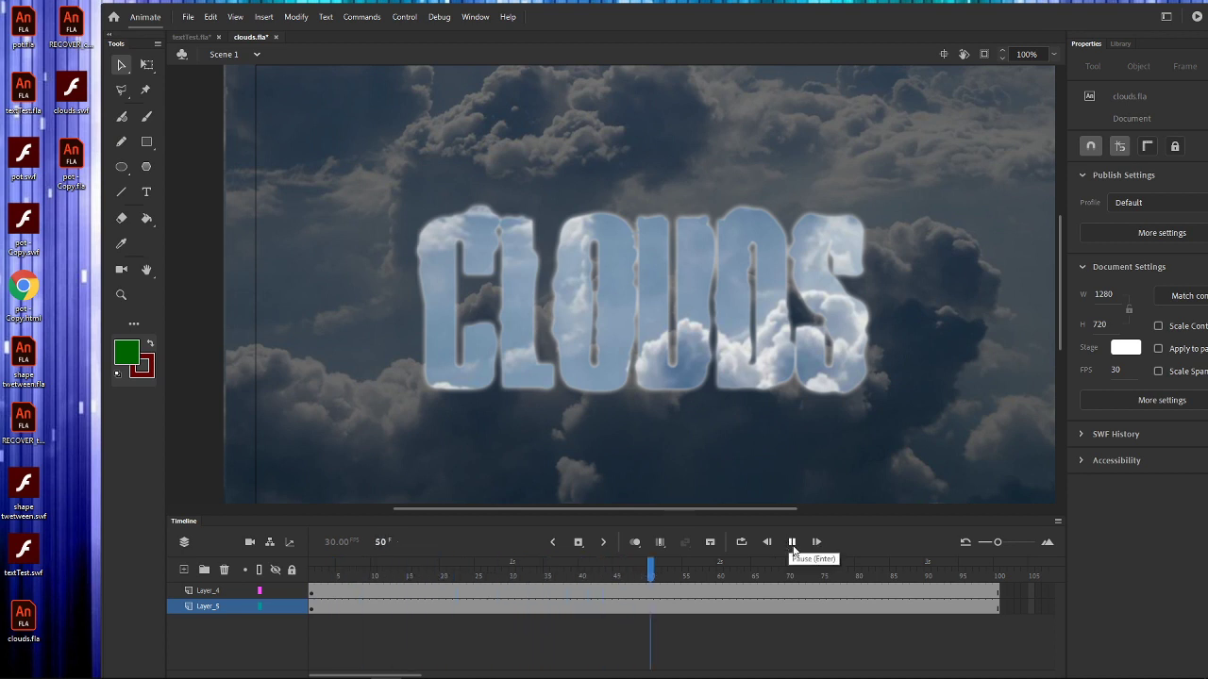
click(792, 543)
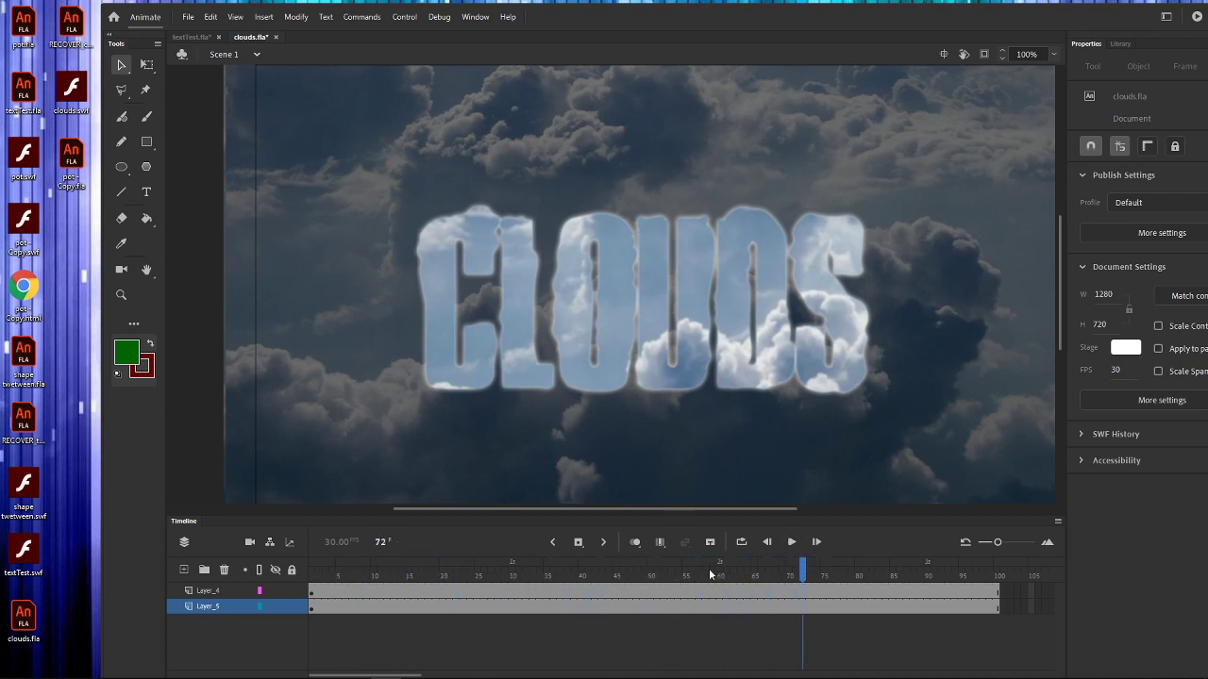
Step: Enter the CLOUDS movie clip, unlock its Layer_1 mask layer at frame 1 and open the nested text symbol for editing
double_click(519, 310)
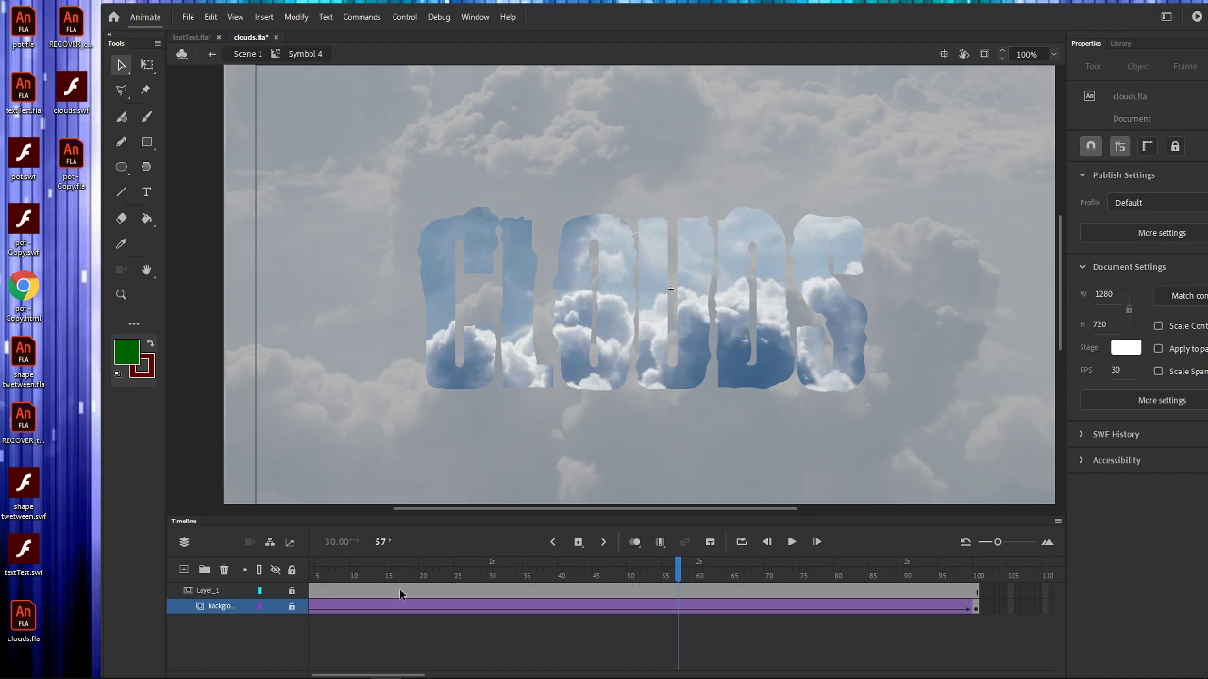
click(450, 591)
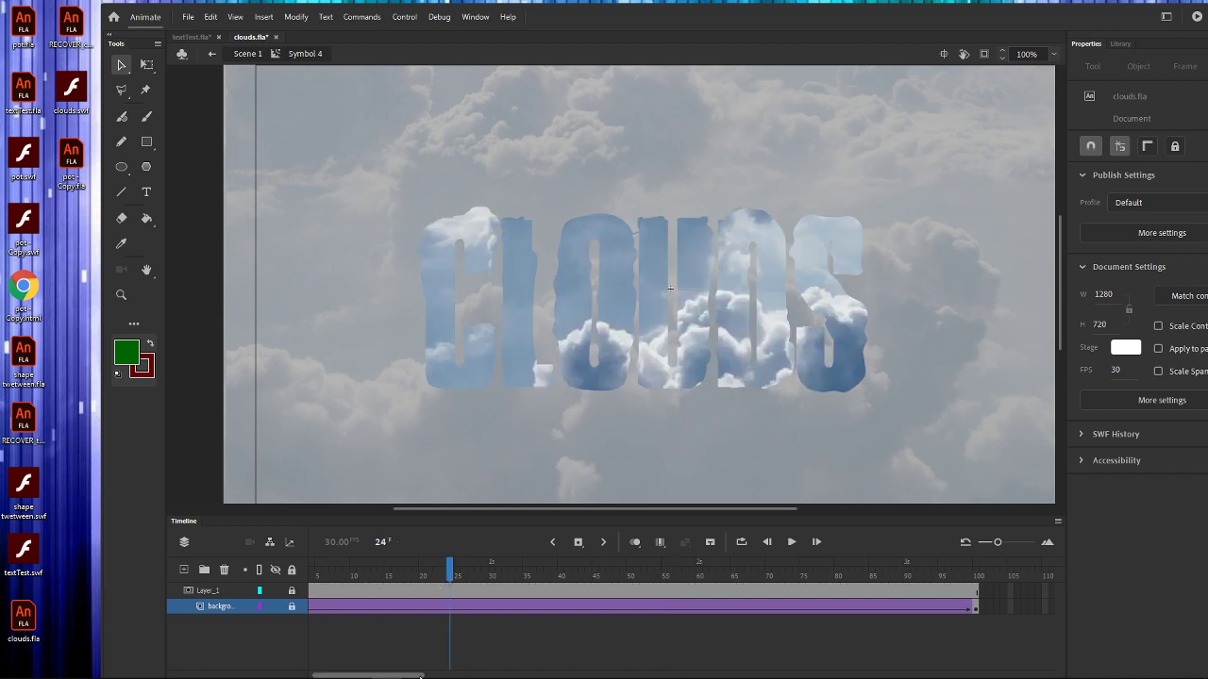
drag(378, 676, 374, 676)
click(311, 591)
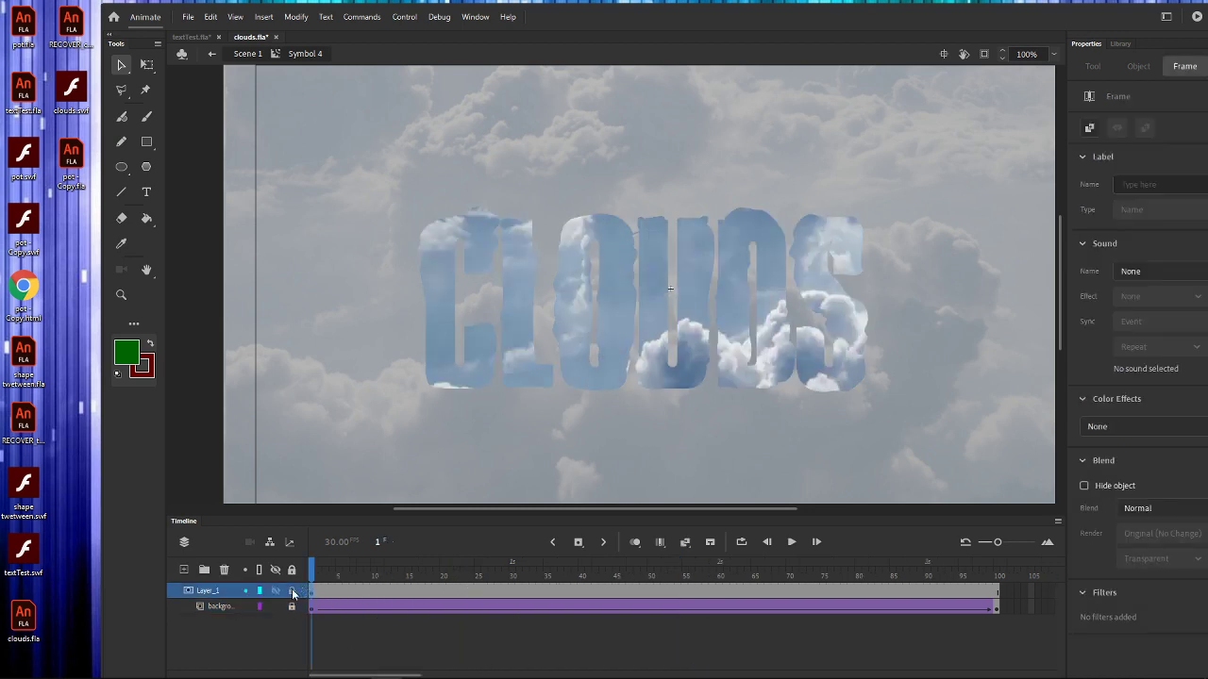
click(496, 382)
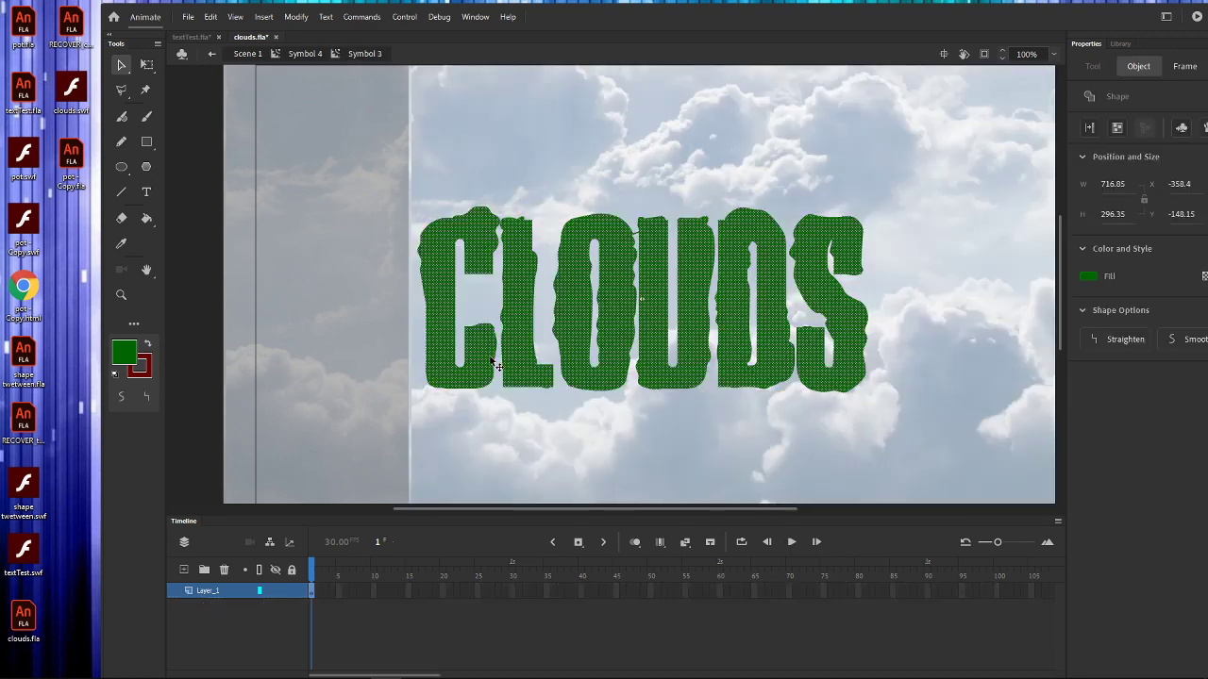
double_click(495, 356)
Step: Insert a keyframe at frame 20 of the text symbol's layer and create a shape tween from frame 1
right_click(444, 597)
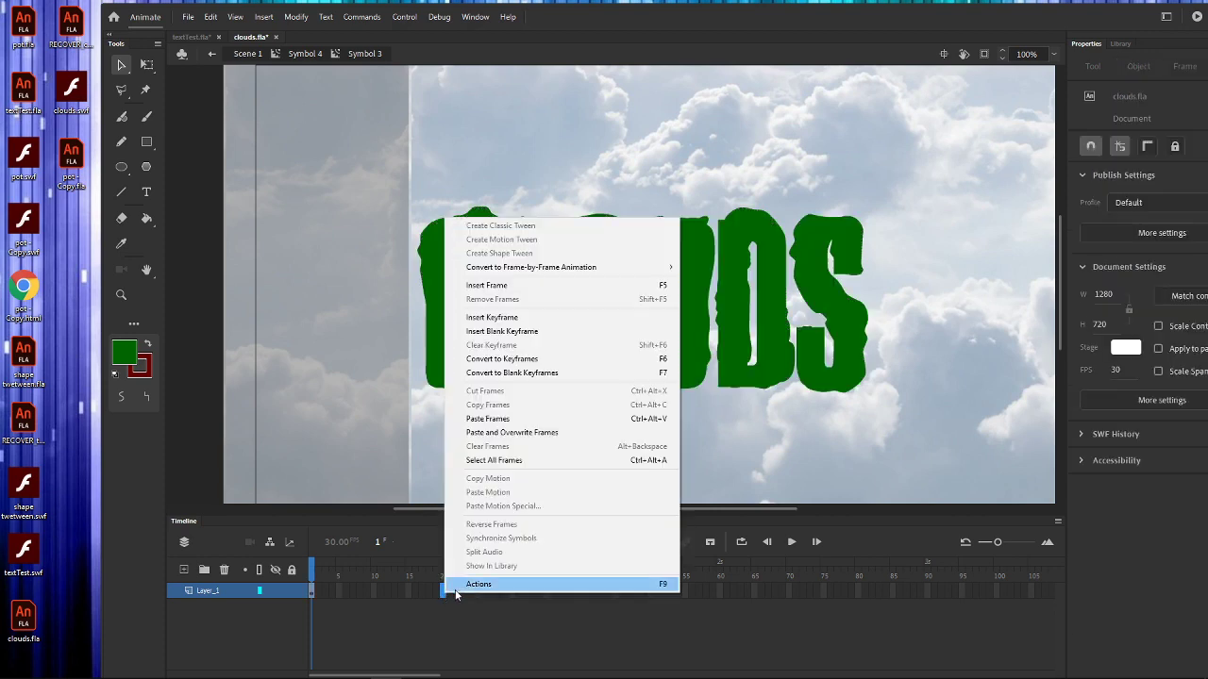
click(525, 321)
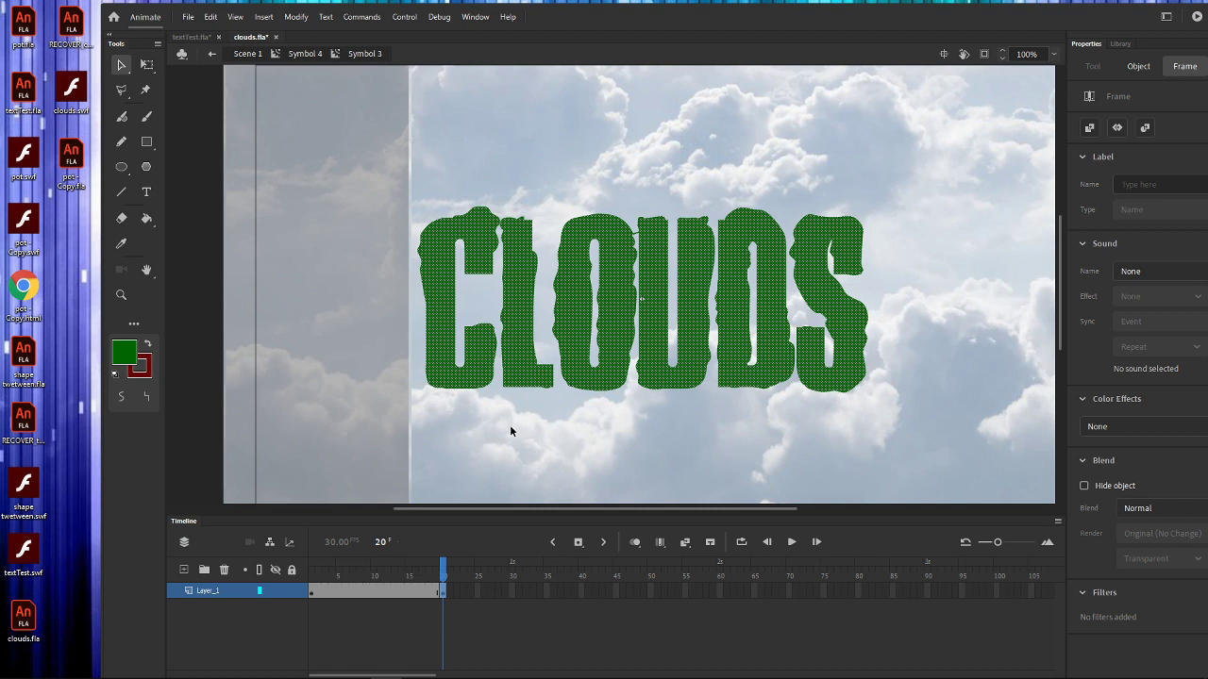
right_click(379, 596)
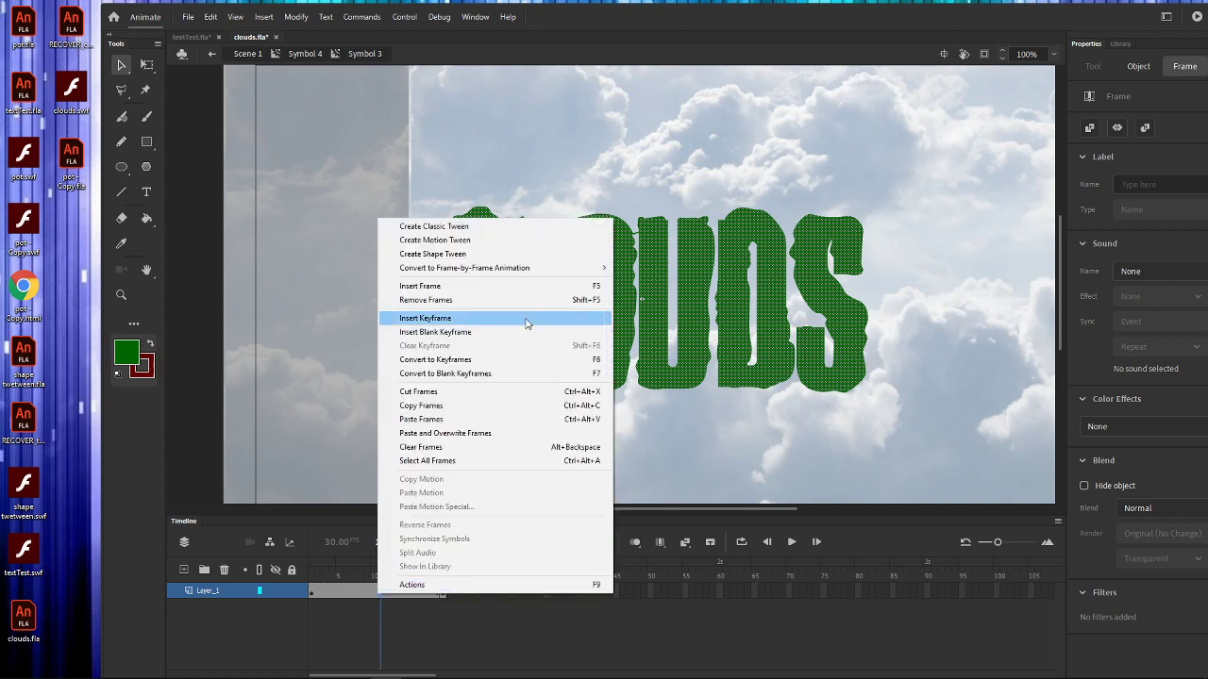
click(437, 255)
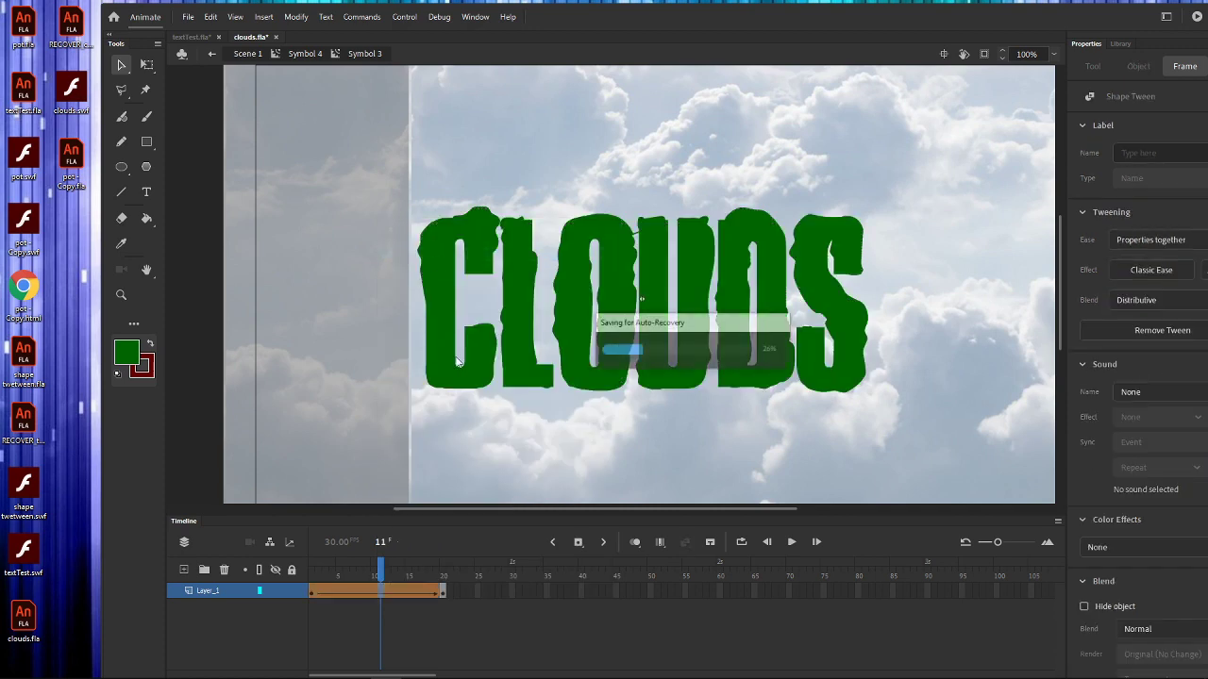
Step: Add a keyframe at frame 10, midway through the CLOUDS shape tween
mouse_move(382, 571)
mouse_down()
mouse_move(295, 576)
mouse_move(440, 572)
mouse_move(387, 572)
mouse_up()
click(376, 592)
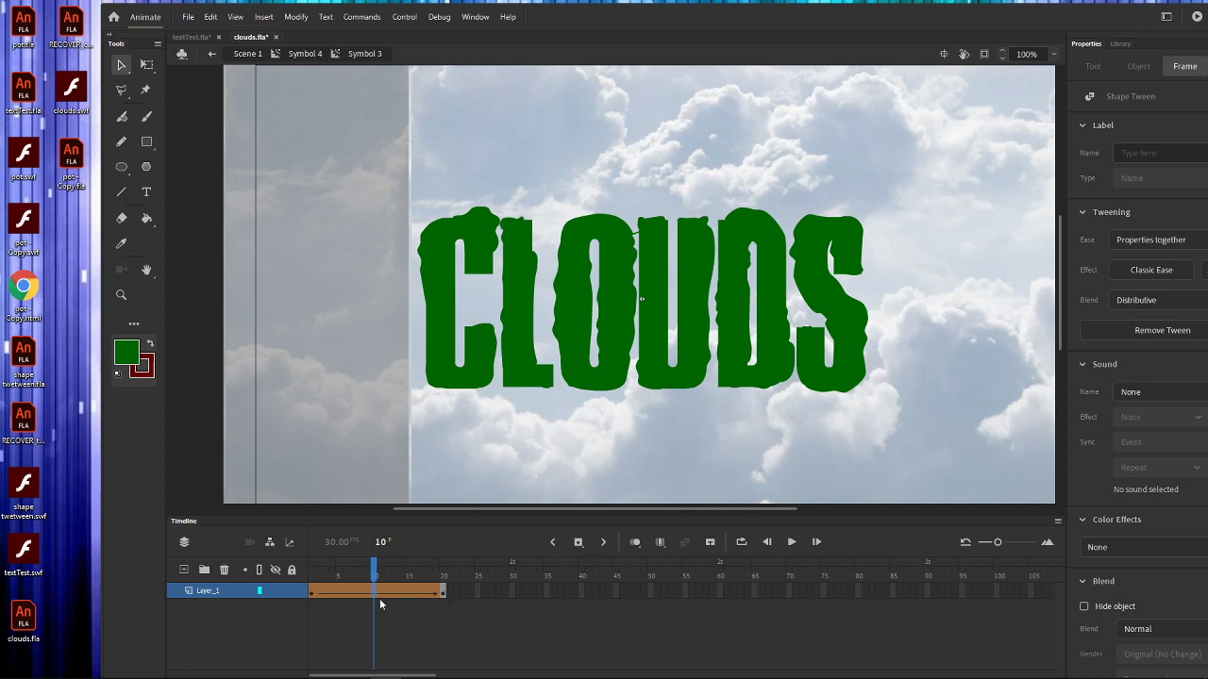
click(443, 591)
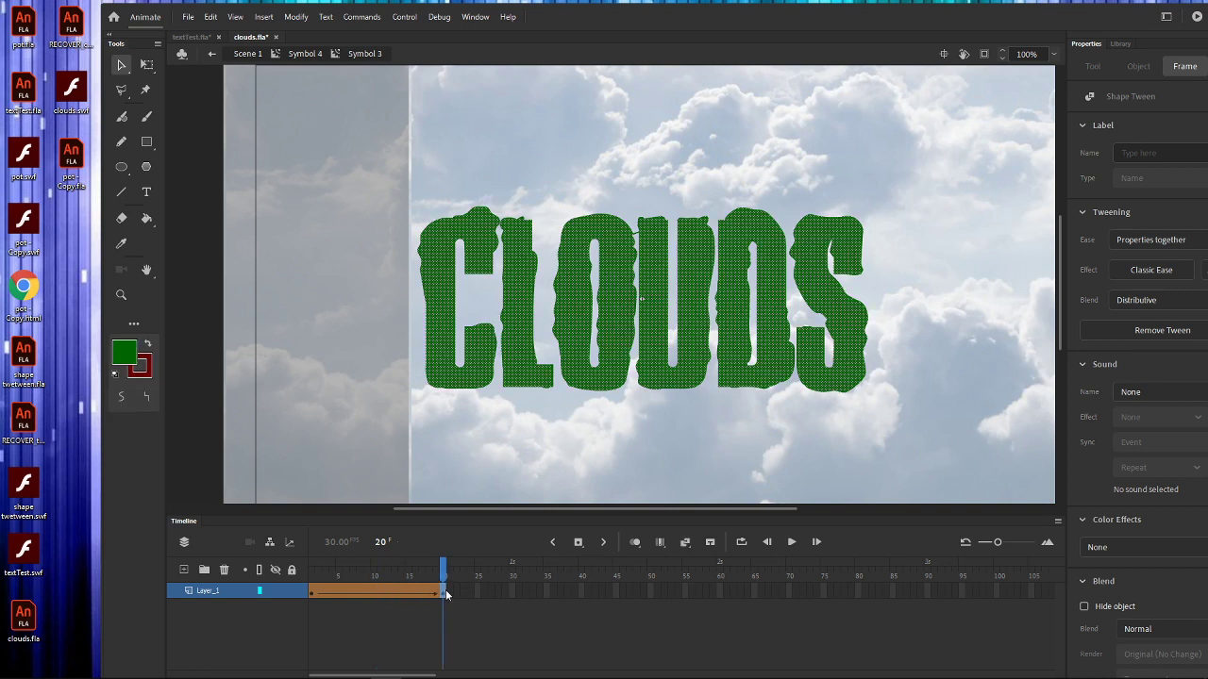
click(373, 591)
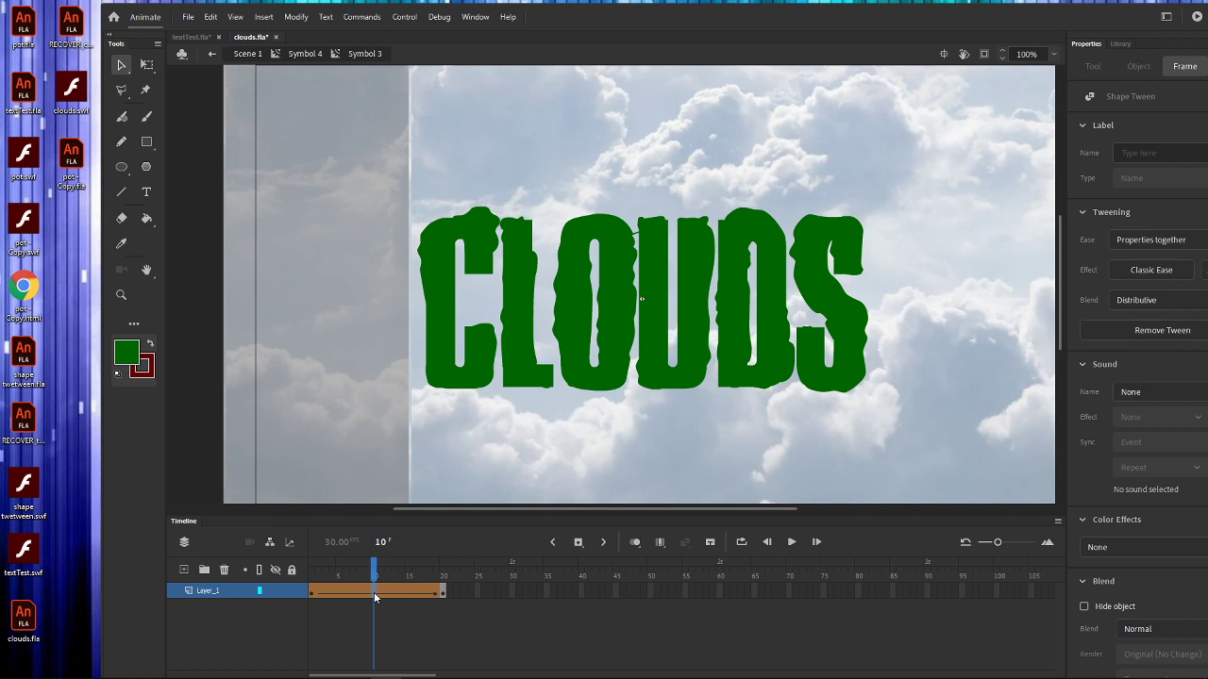
click(374, 592)
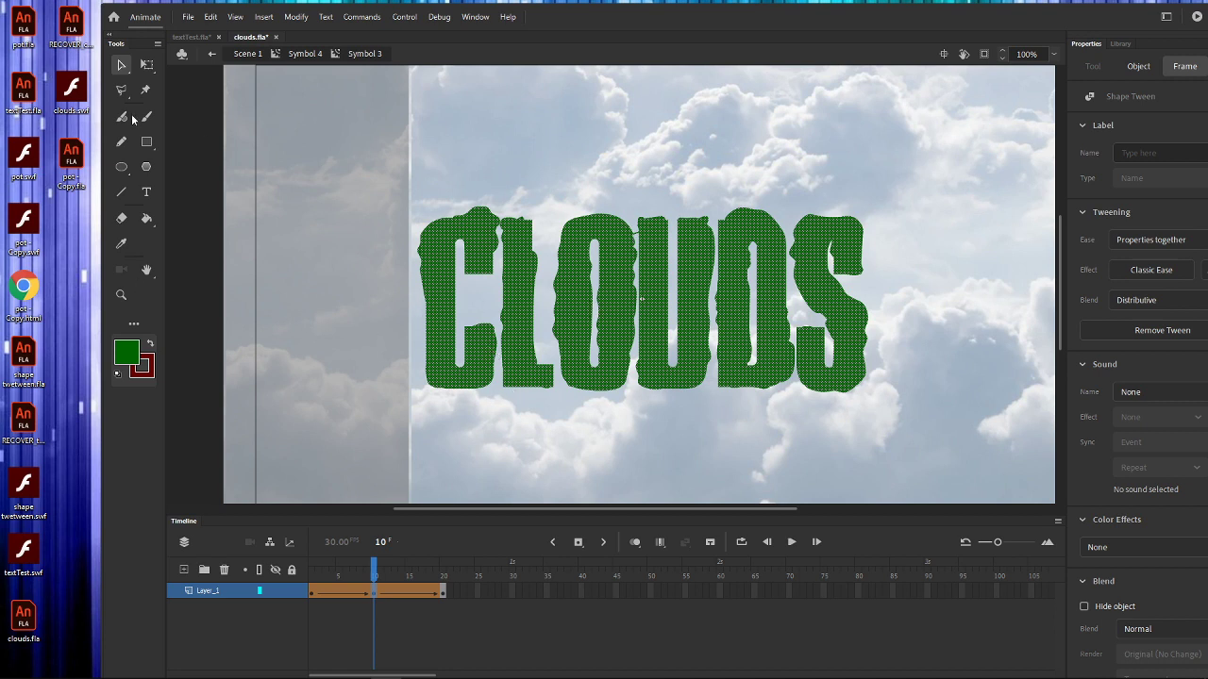
Step: Optimize the curves of the CLOUDS shape at frame 10 with an optimization strength of 100
click(297, 18)
mouse_move(331, 127)
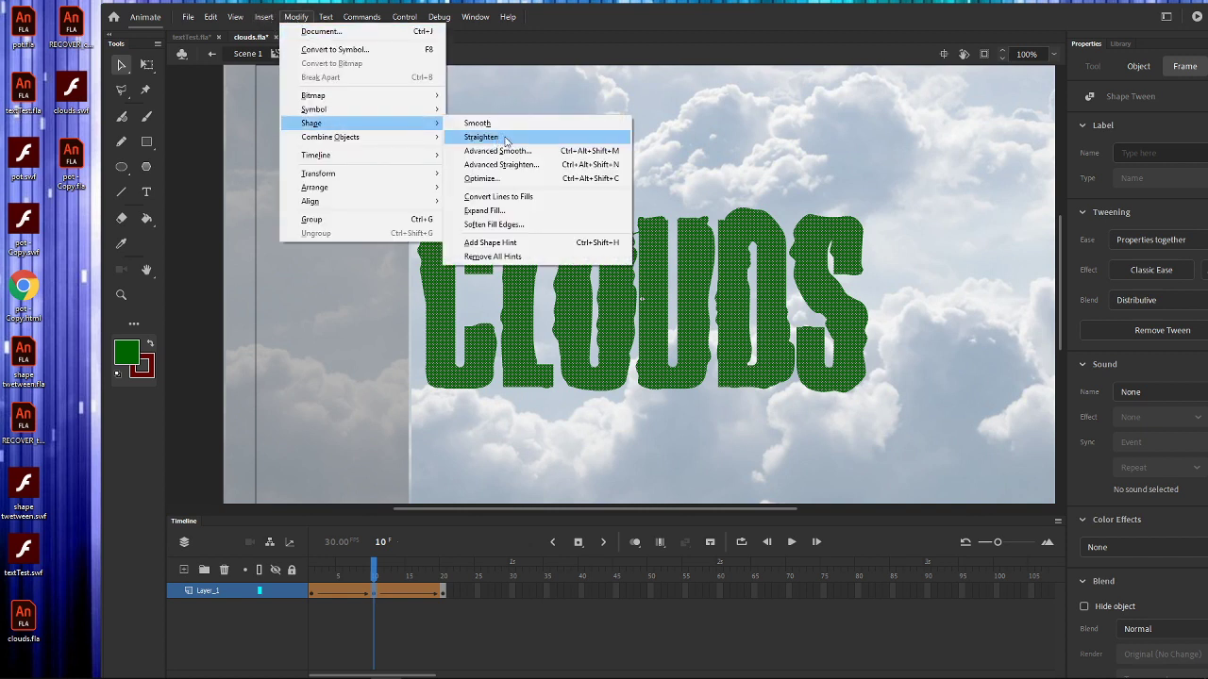
click(484, 178)
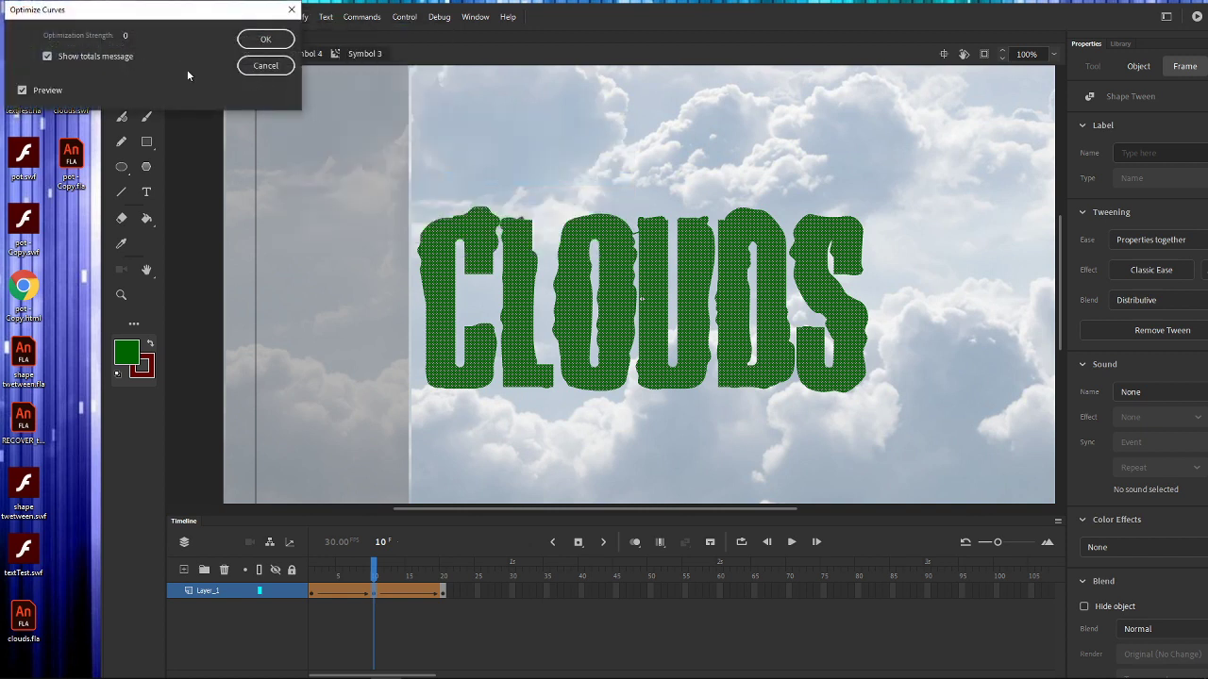
drag(130, 36, 158, 36)
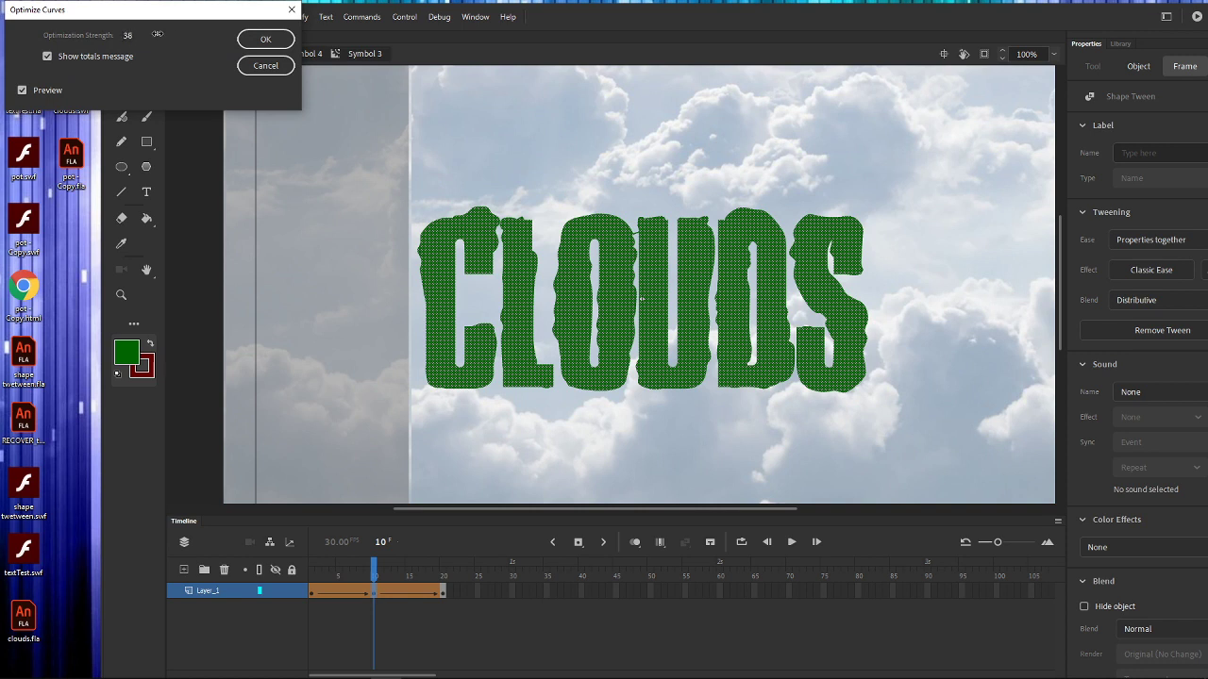
click(265, 40)
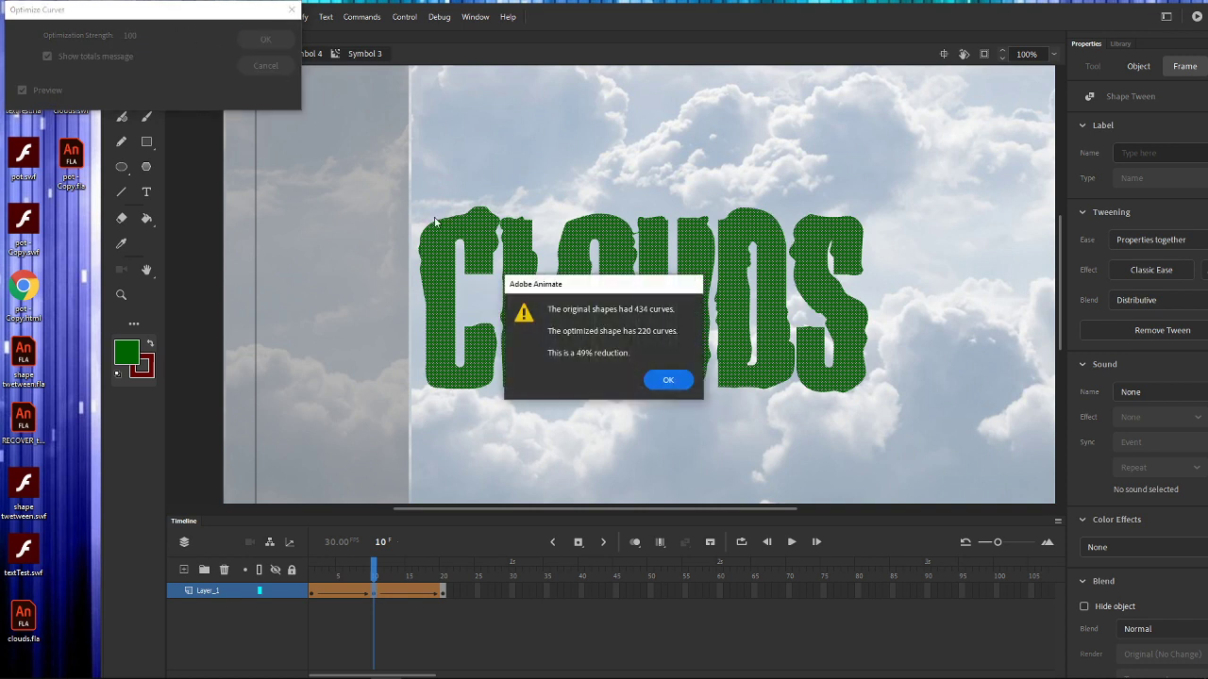
click(666, 380)
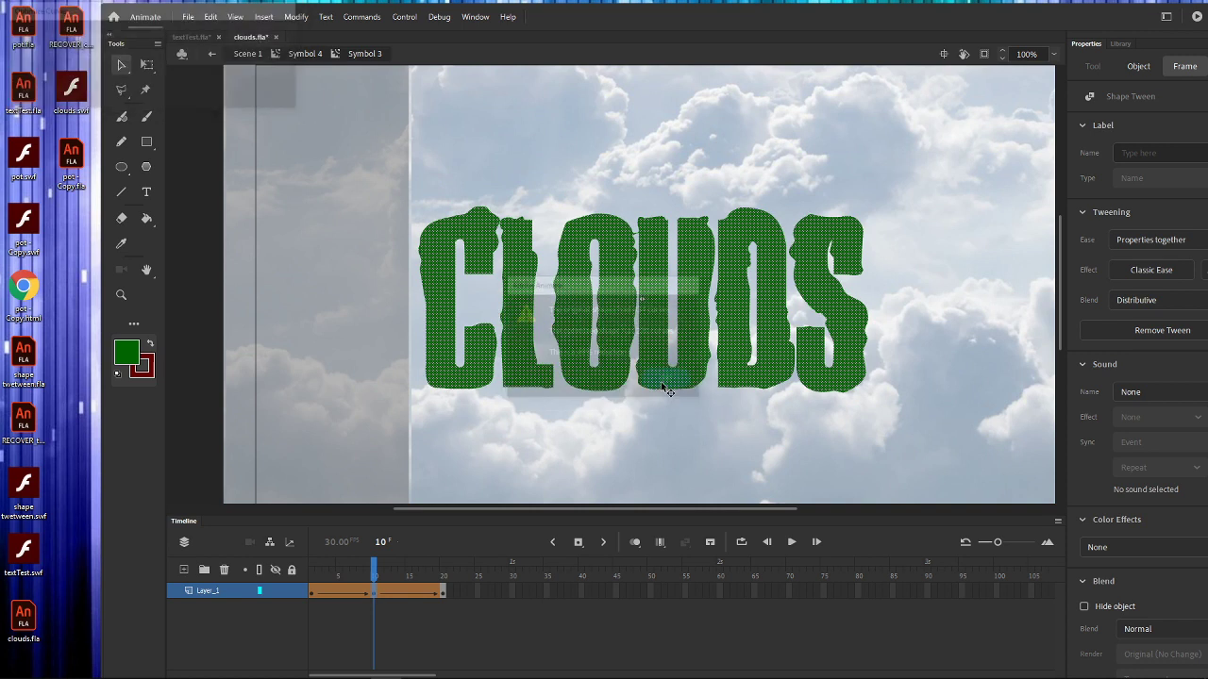
Step: Run the curve optimization a second time on the frame 10 CLOUDS shape, again at strength 100
click(298, 17)
mouse_move(316, 123)
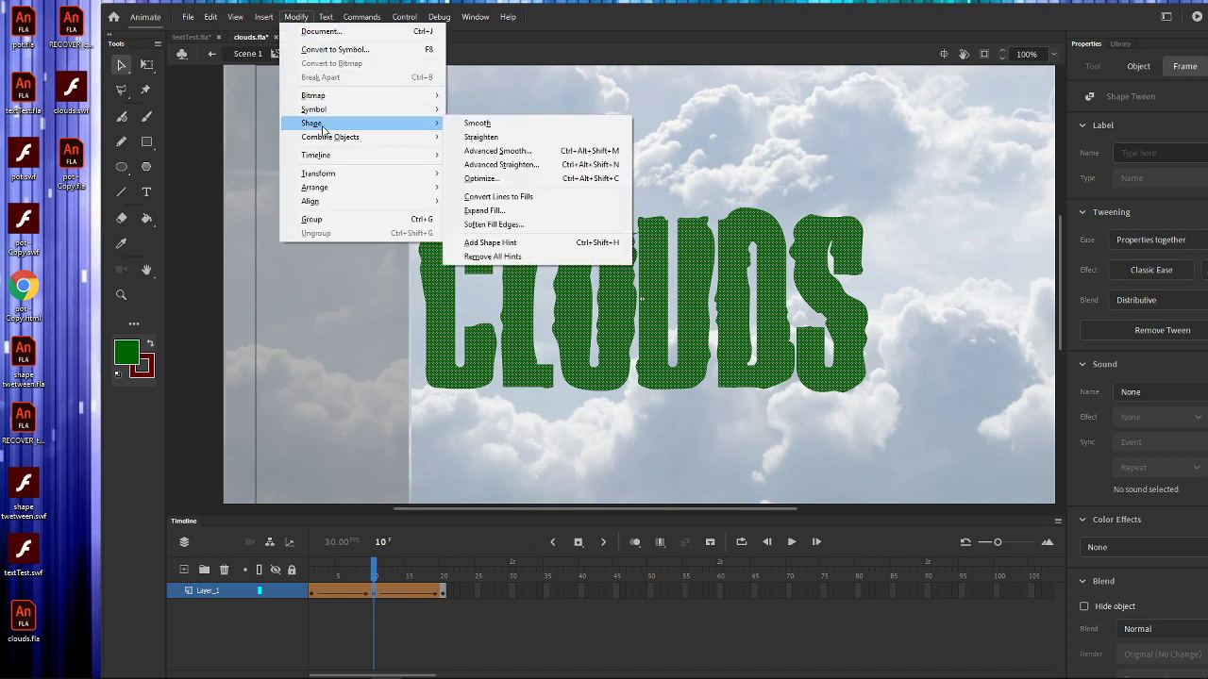
click(491, 180)
drag(128, 40, 330, 40)
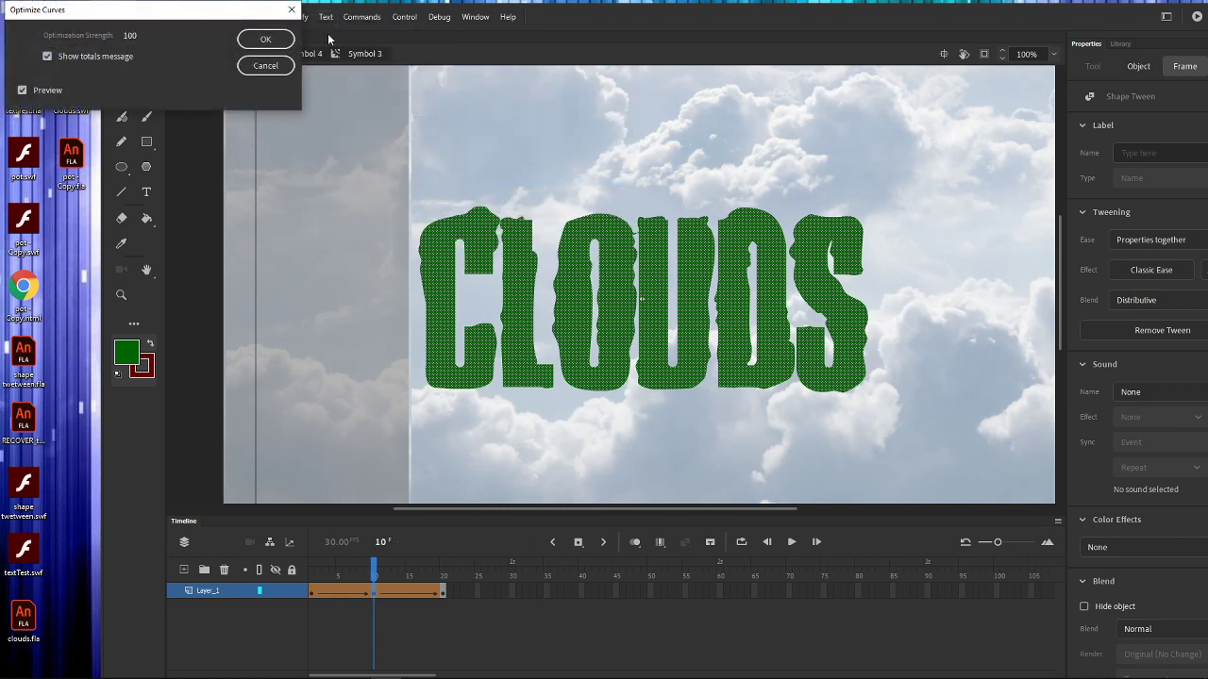
click(272, 40)
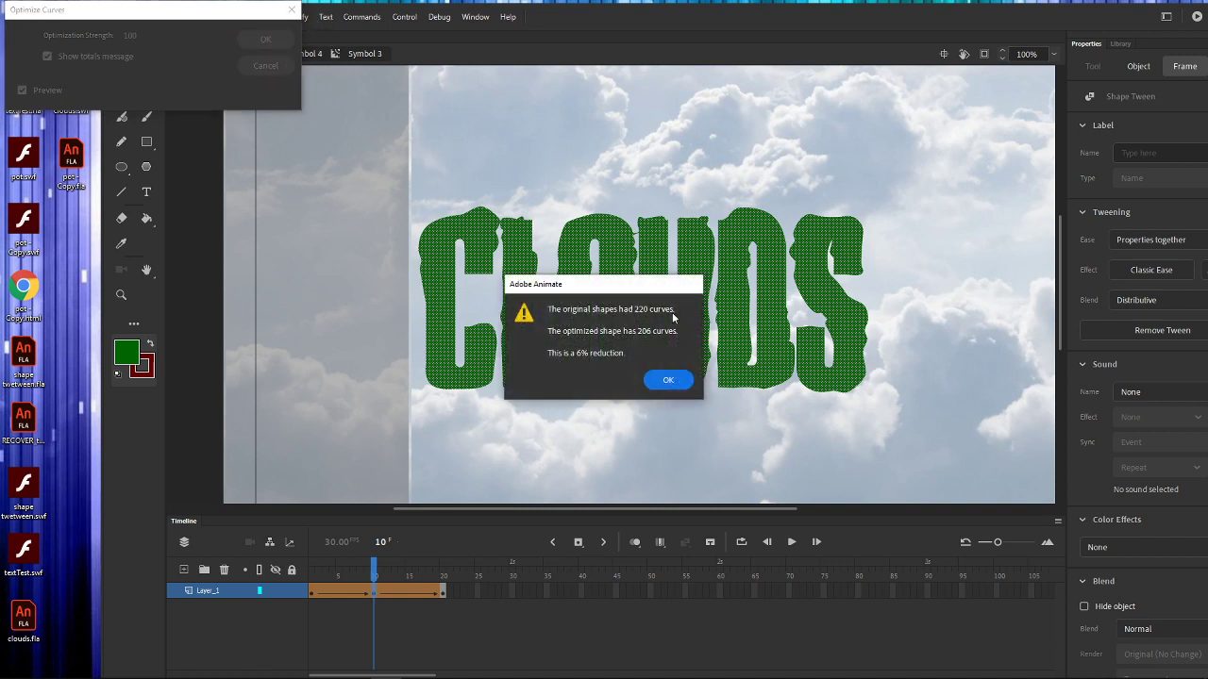
click(665, 380)
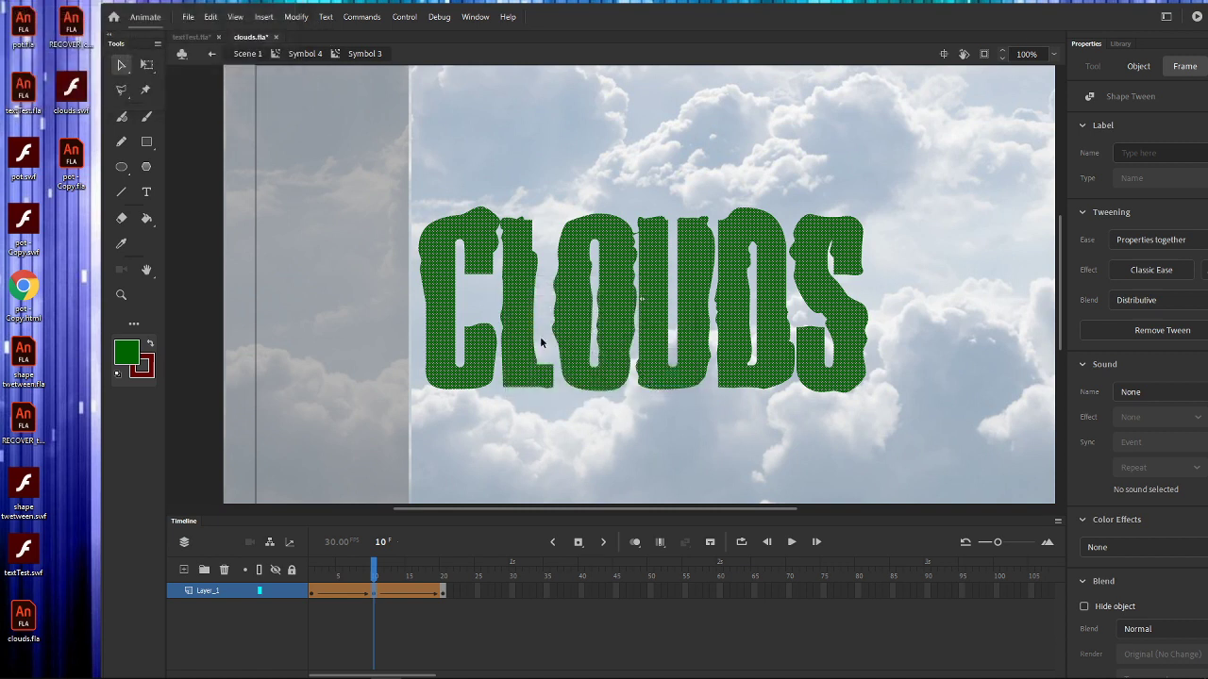
Step: Compare the CLOUDS shape at frames 10 and 20 and play the shape tween in the timeline
click(375, 592)
click(443, 592)
click(377, 617)
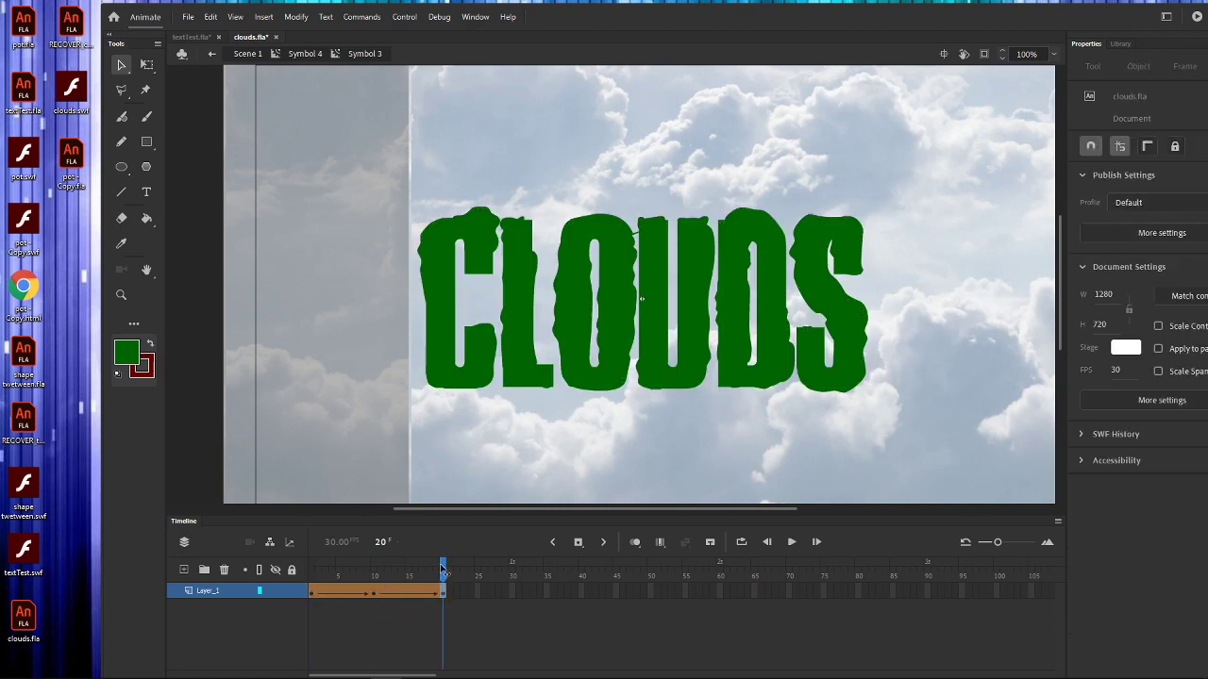
click(791, 543)
click(792, 543)
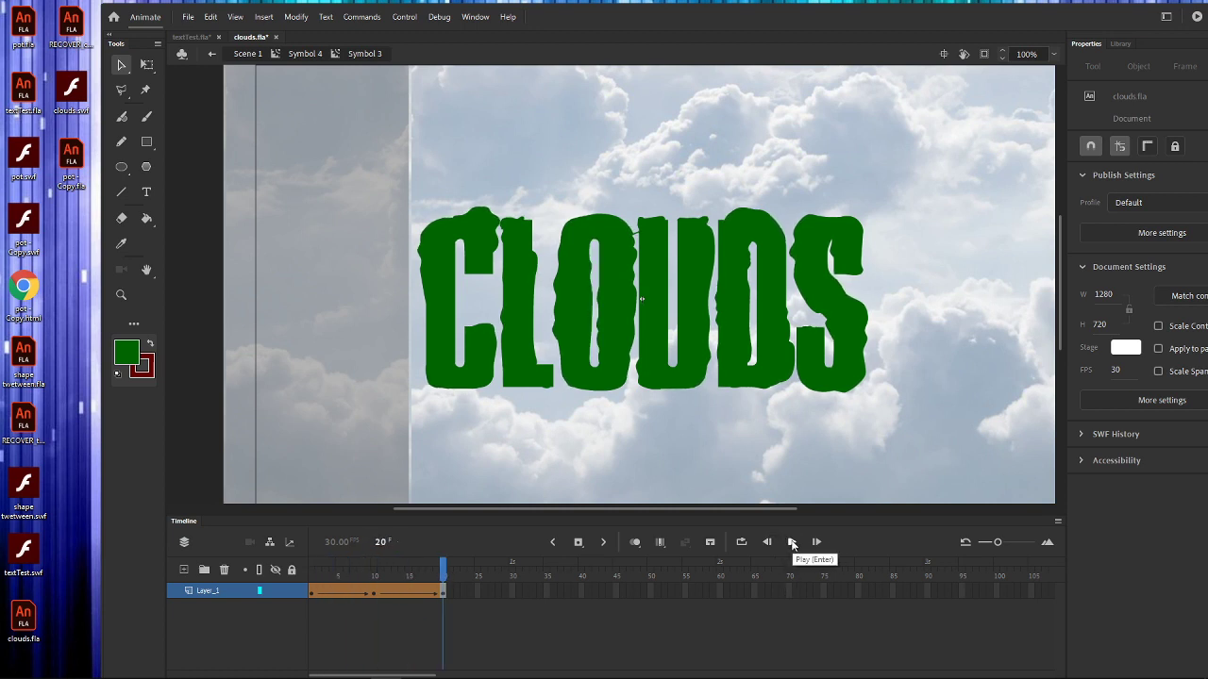
click(791, 544)
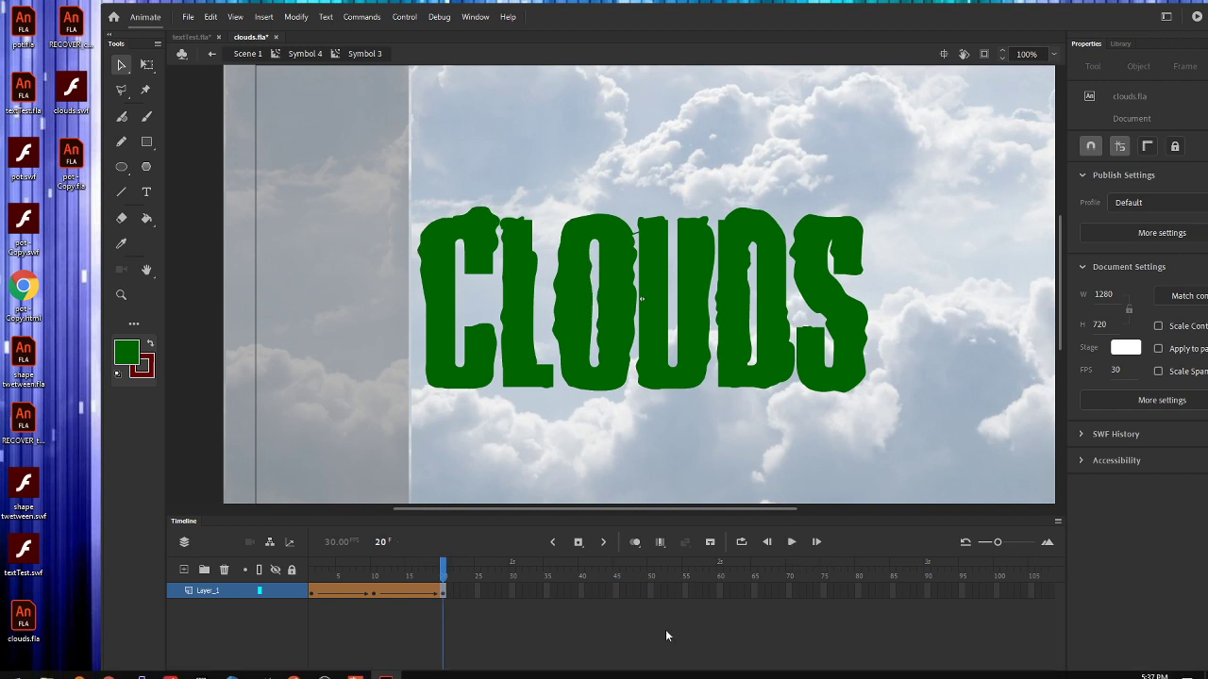
Step: Paint over the edges of the CLOUDS letters at frame 10 with the Classic Brush in green to make their outlines more irregular
click(373, 593)
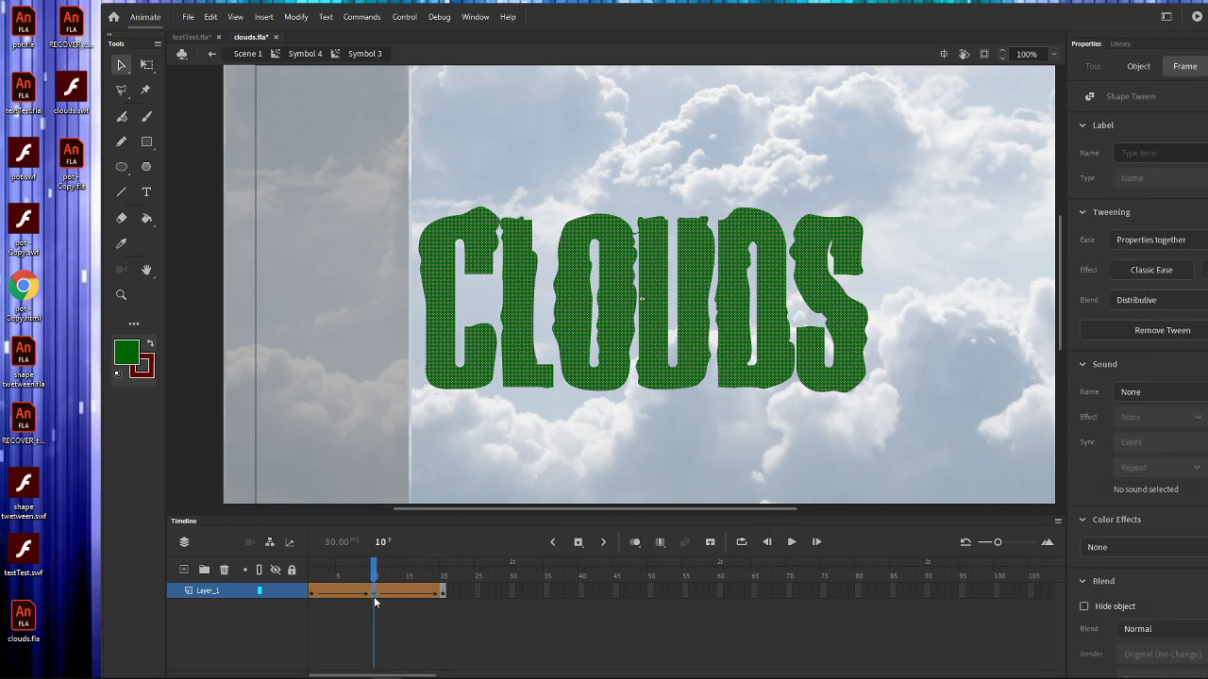
click(189, 218)
click(146, 117)
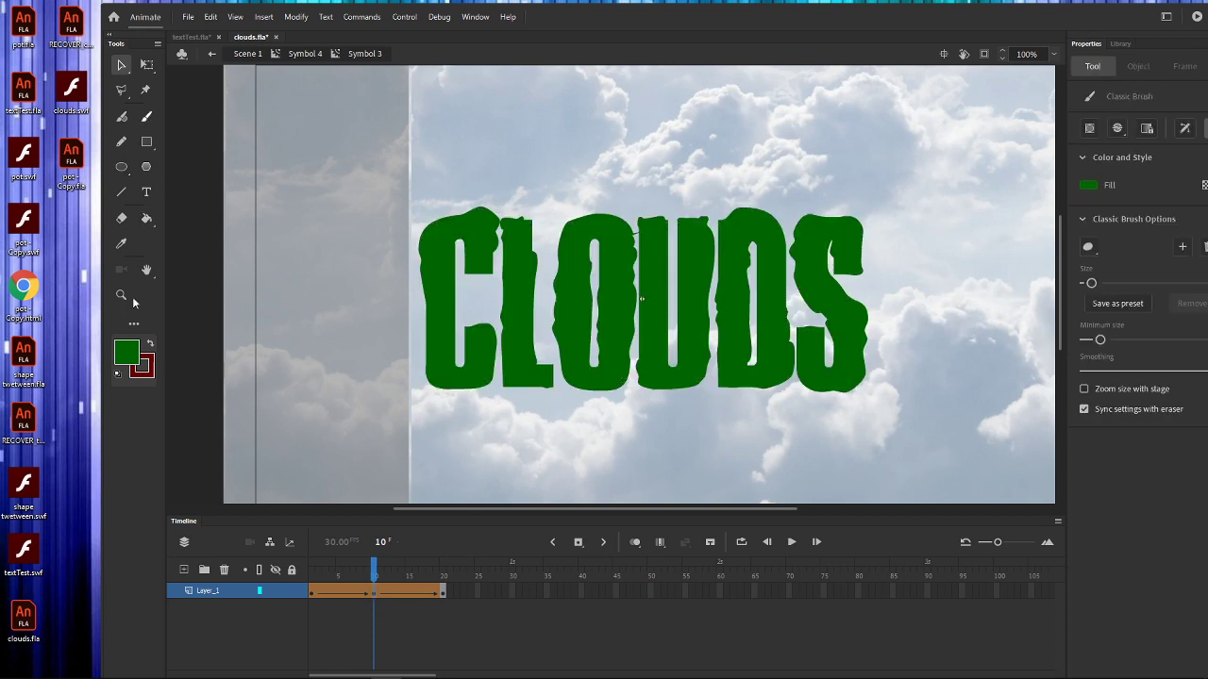
click(131, 355)
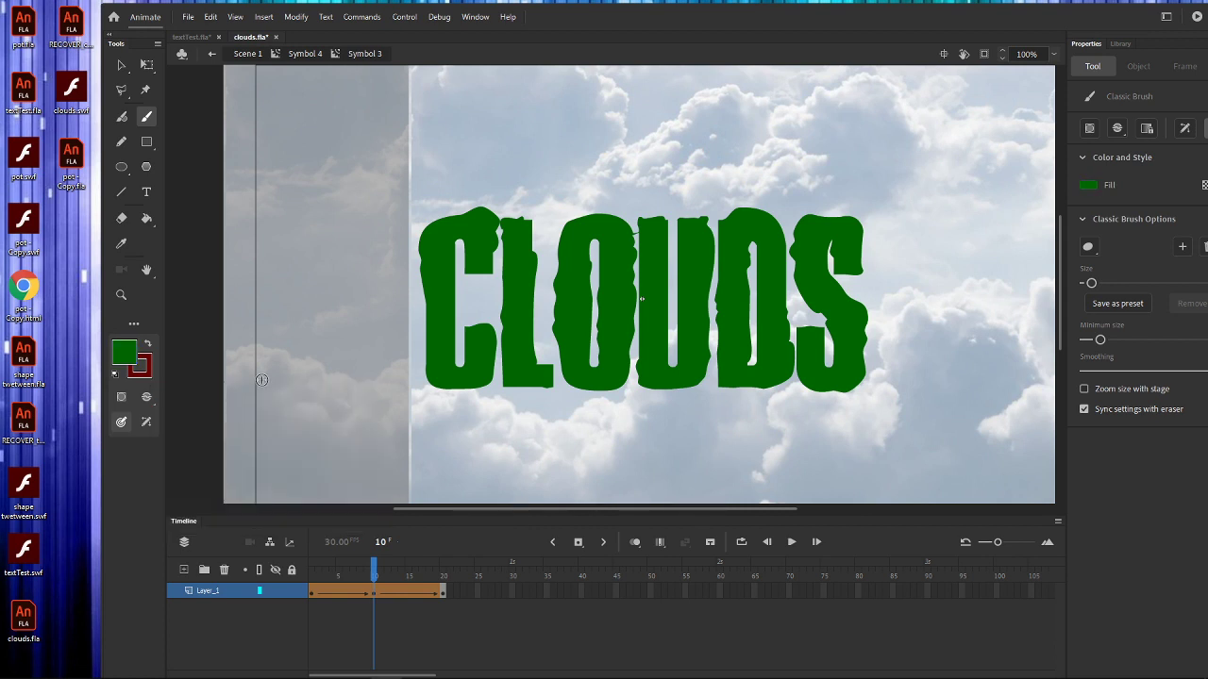
click(228, 412)
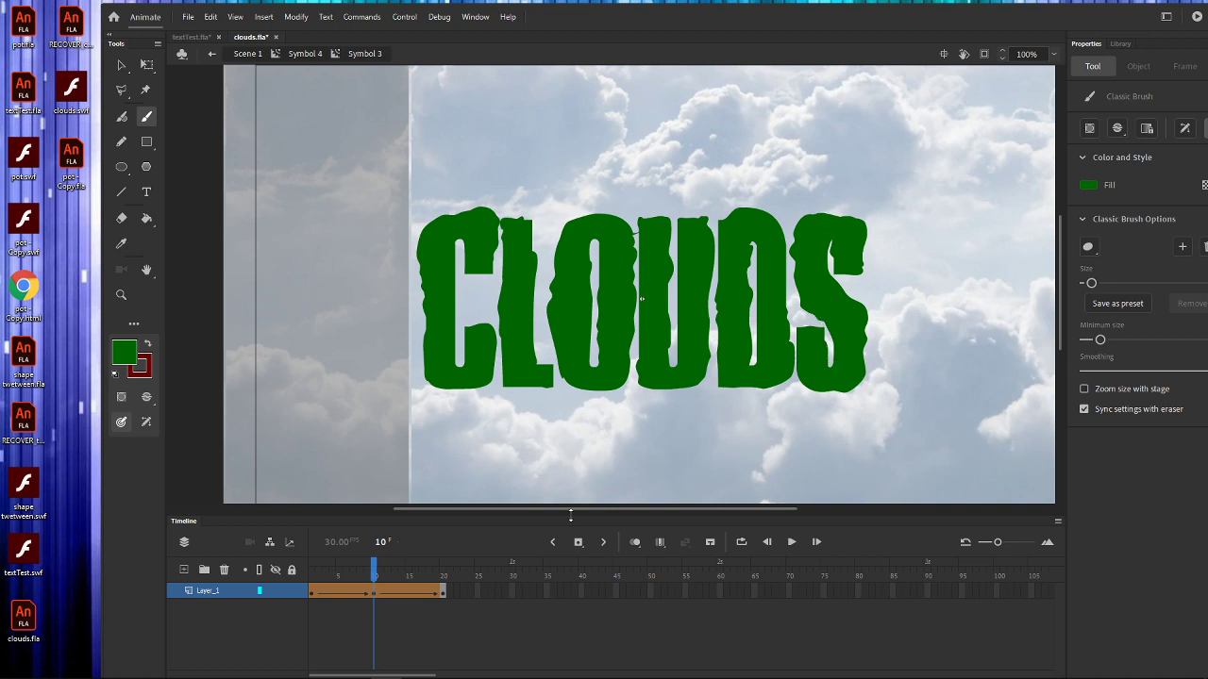
Step: Play the retouched shape tween and switch between the keyframes at frames 10 and 20 to compare them
click(789, 542)
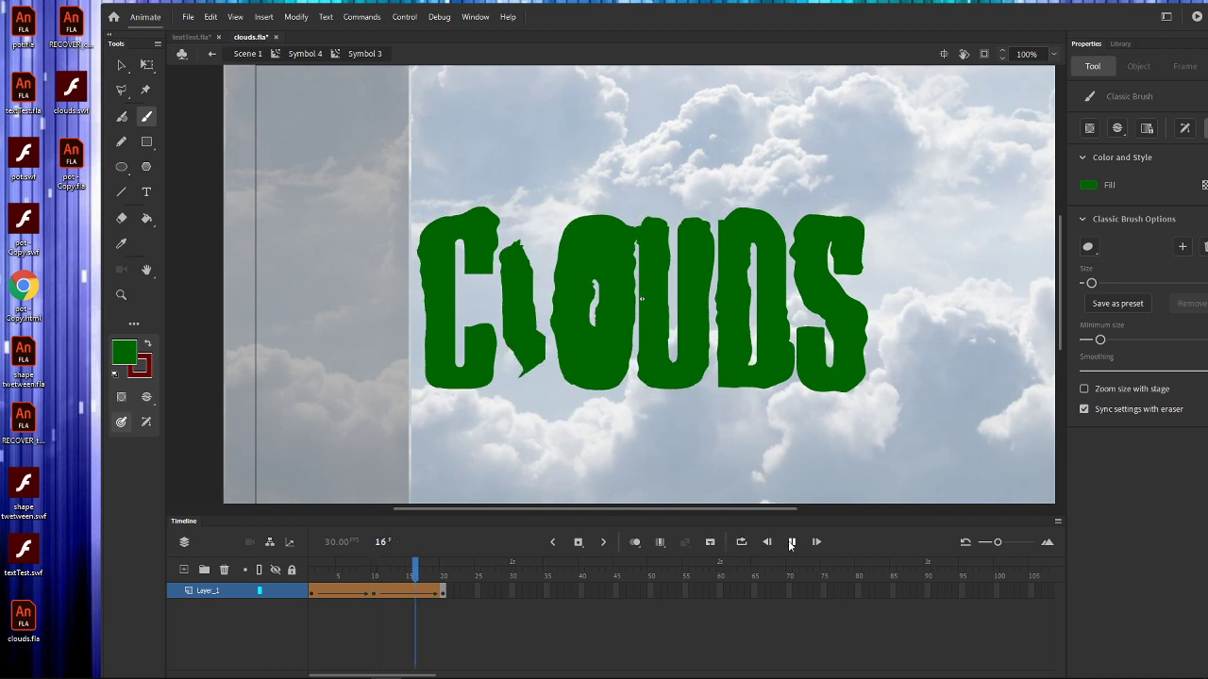
click(792, 543)
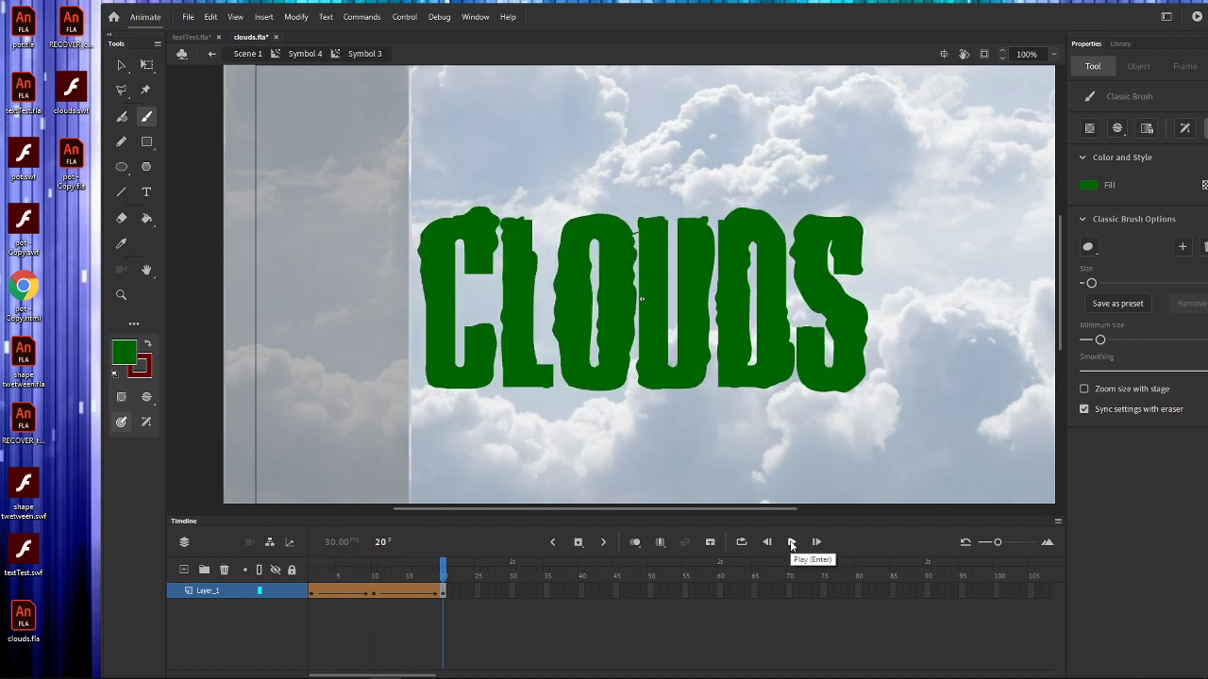
click(791, 544)
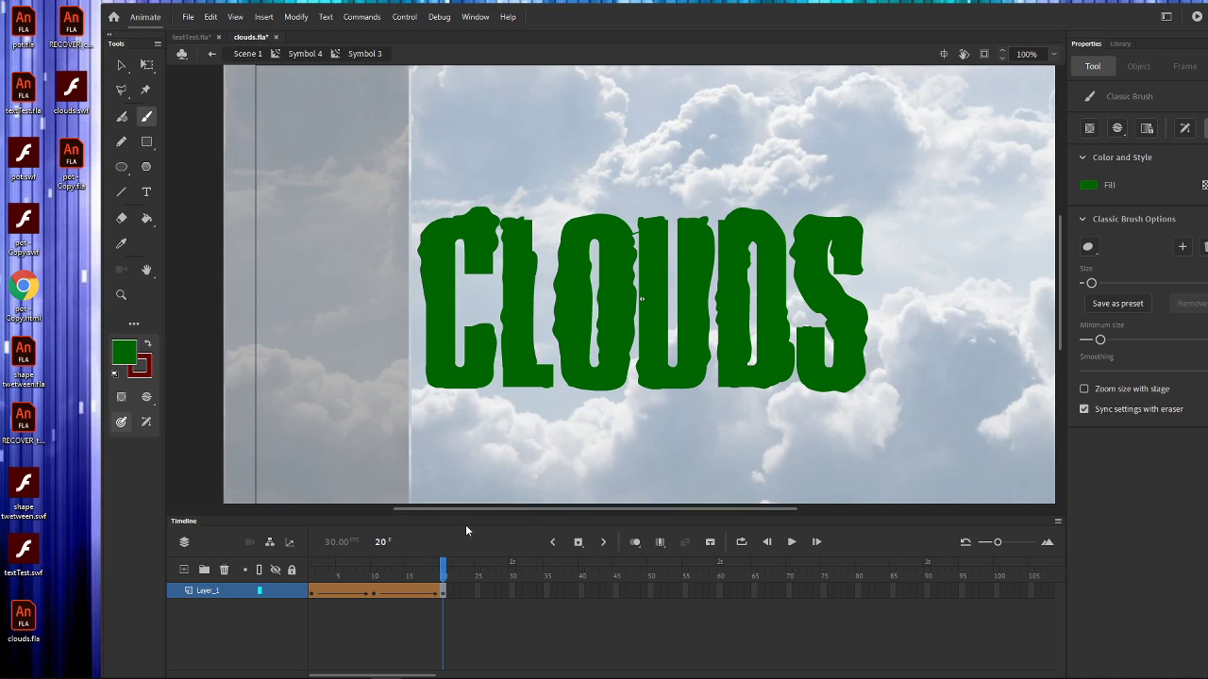
key(shift+comma)
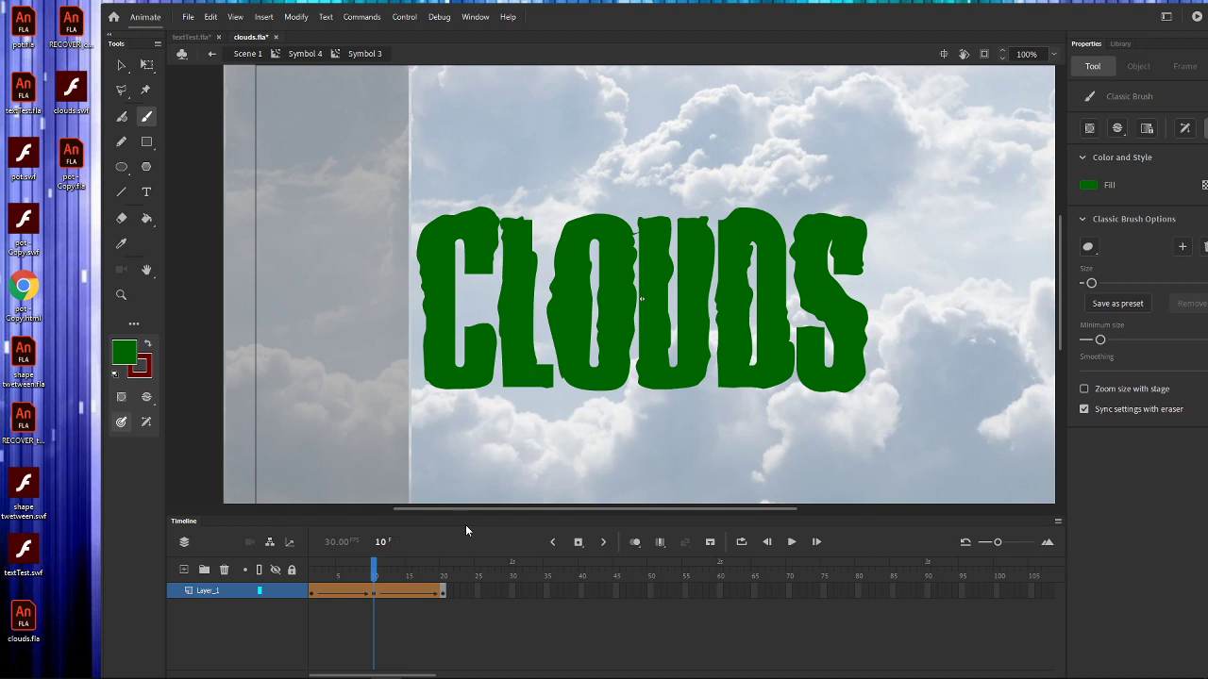
key(shift+period)
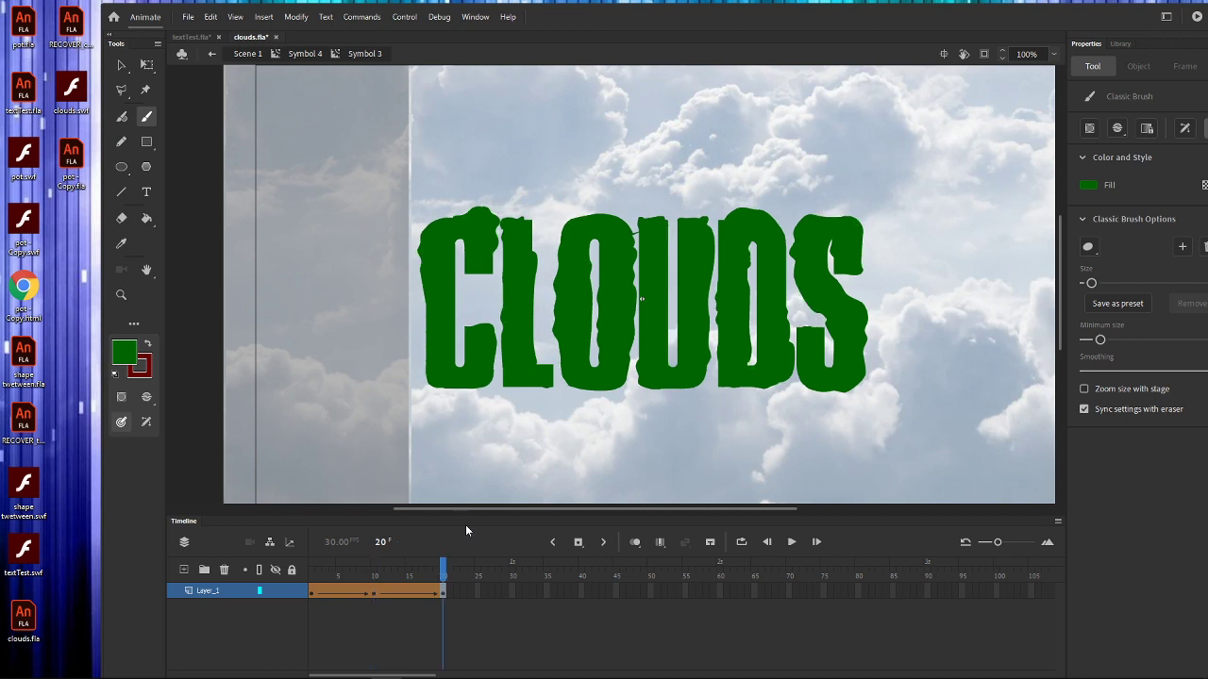
Step: Play the tween from frame 10, test the movie to check the morphing CLOUDS mask, and close the preview
click(374, 594)
mouse_move(530, 288)
mouse_down()
mouse_move(535, 364)
mouse_move(502, 385)
mouse_move(545, 382)
mouse_up()
key(Return)
key(ctrl+Return)
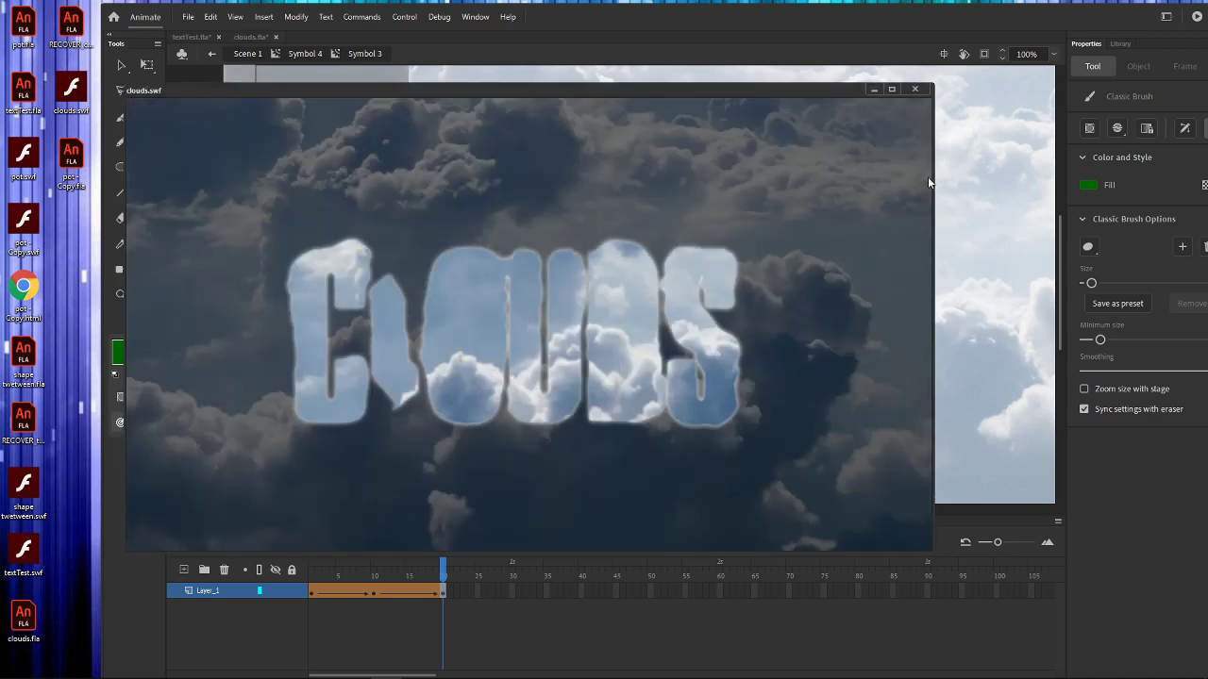
click(915, 89)
Step: Minimize Animate, view the exported clouds.swf from the desktop in Flash Player, and close it
drag(1112, 18, 1005, 275)
click(1067, 274)
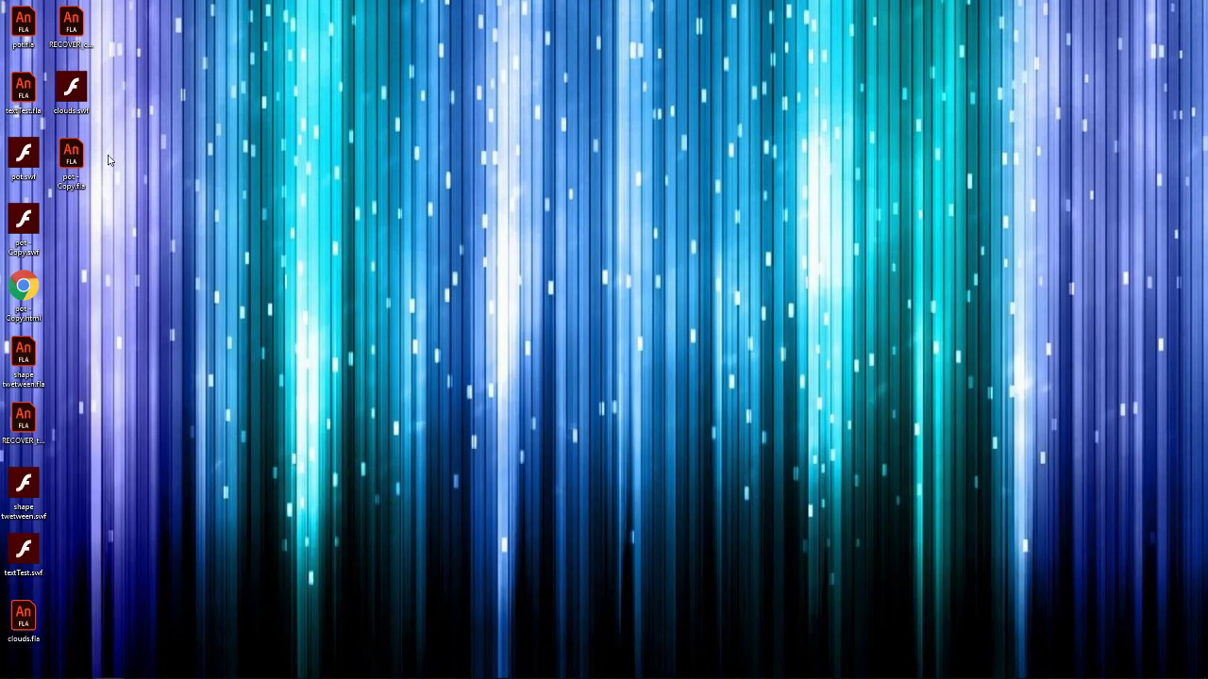
double_click(71, 93)
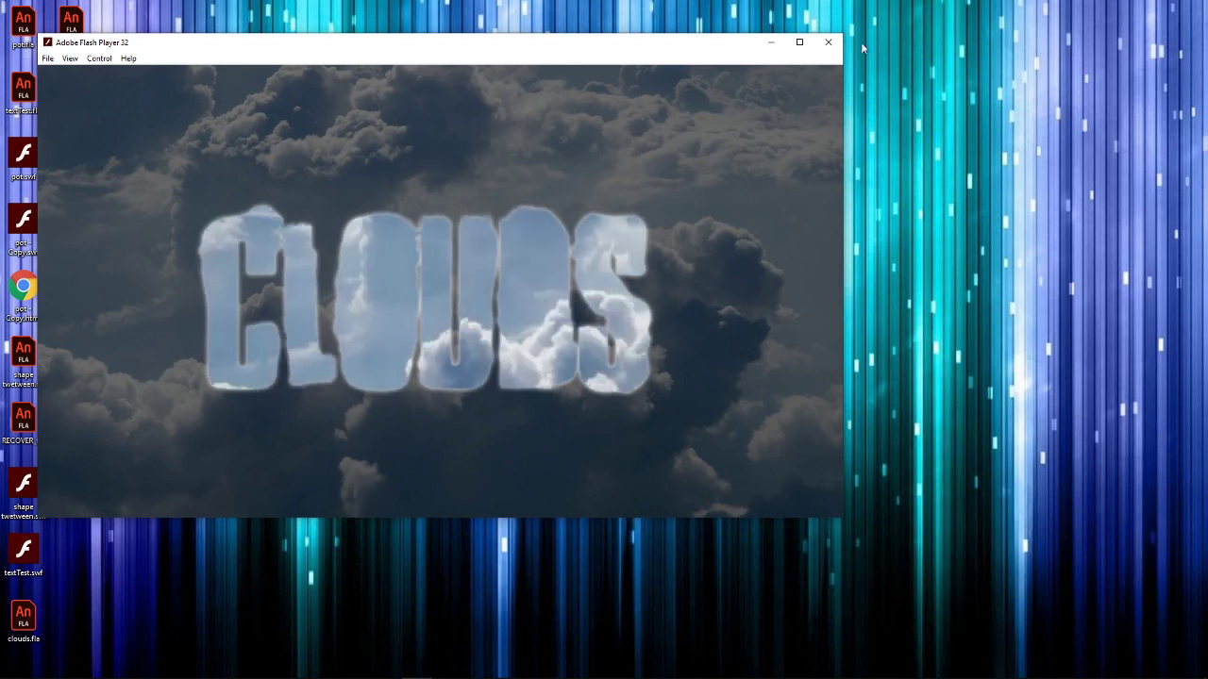
click(828, 42)
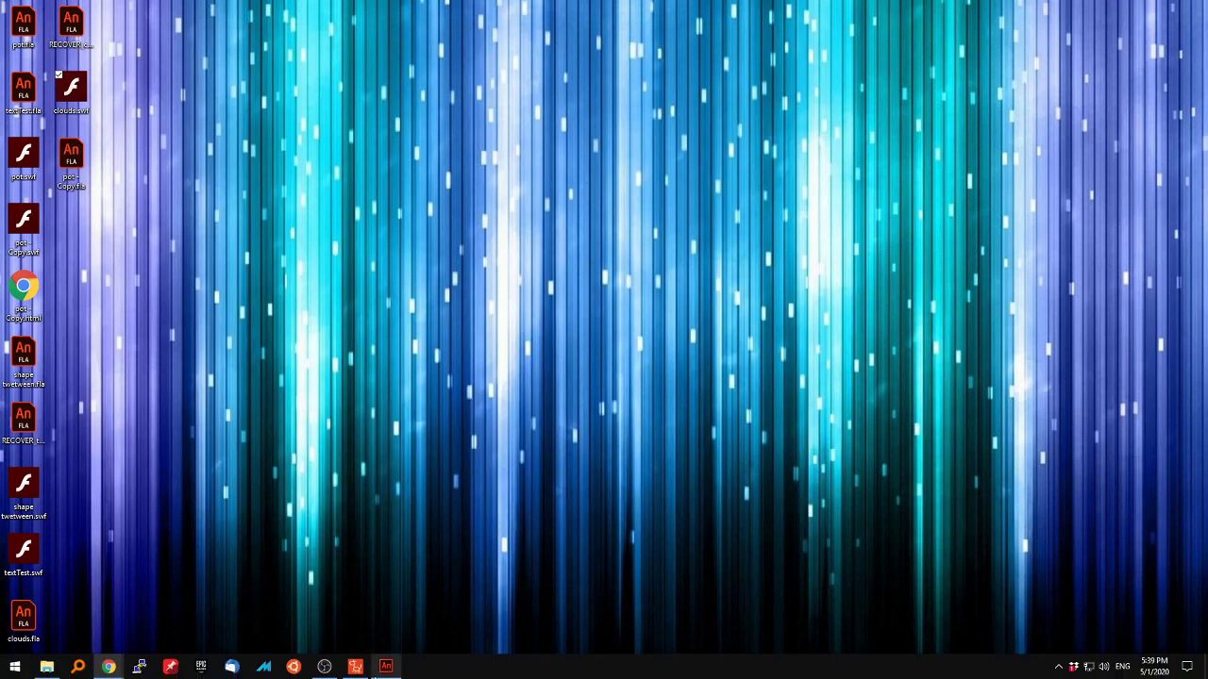
Step: Switch back to Animate and remove both shape tweens, before and after frame 10, from the CLOUDS text symbol's layer
mouse_move(374, 666)
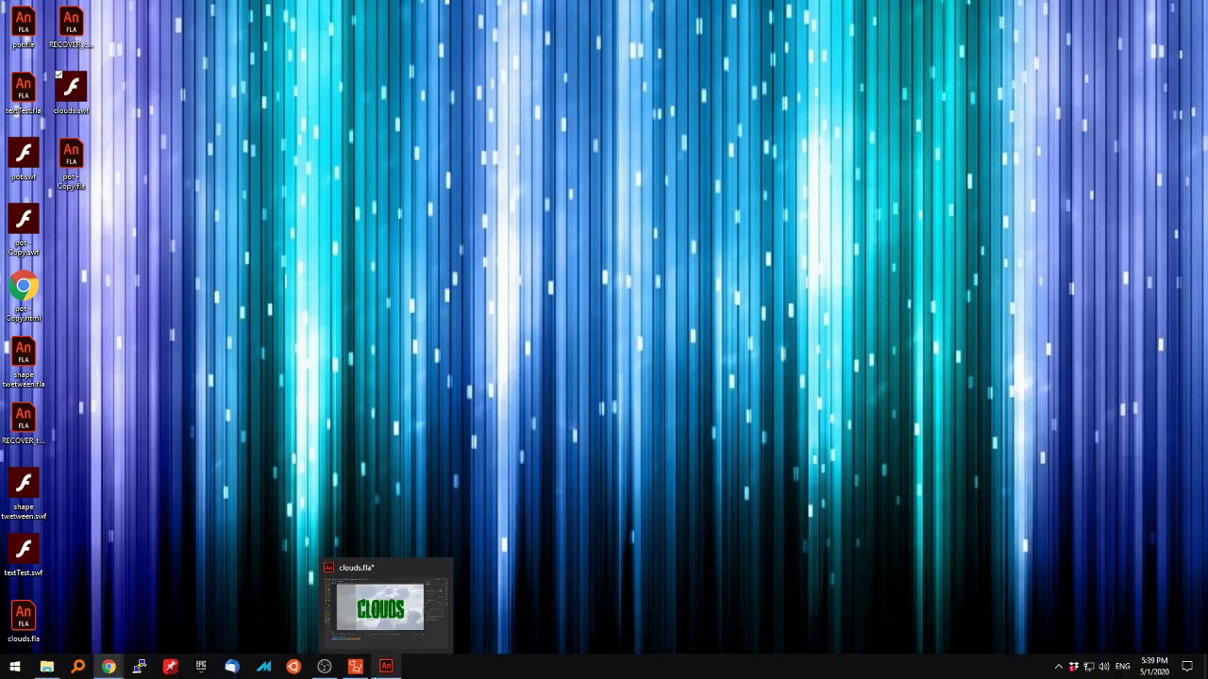
click(386, 666)
drag(581, 254, 589, 62)
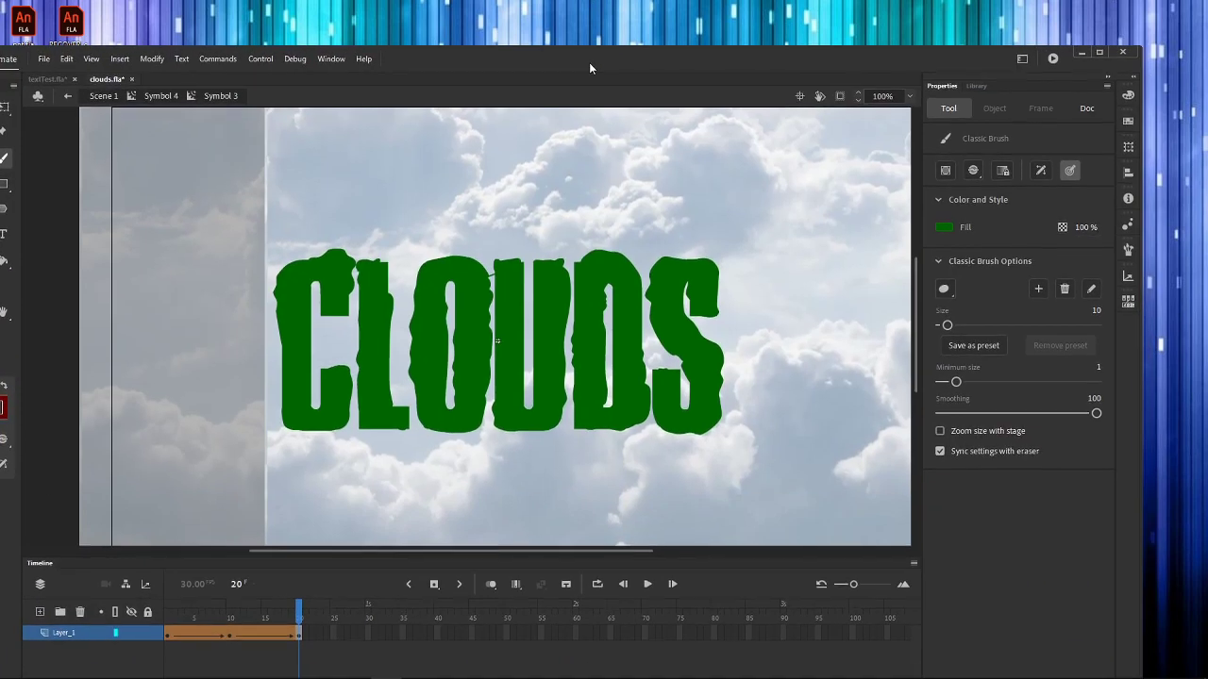
click(296, 634)
right_click(295, 636)
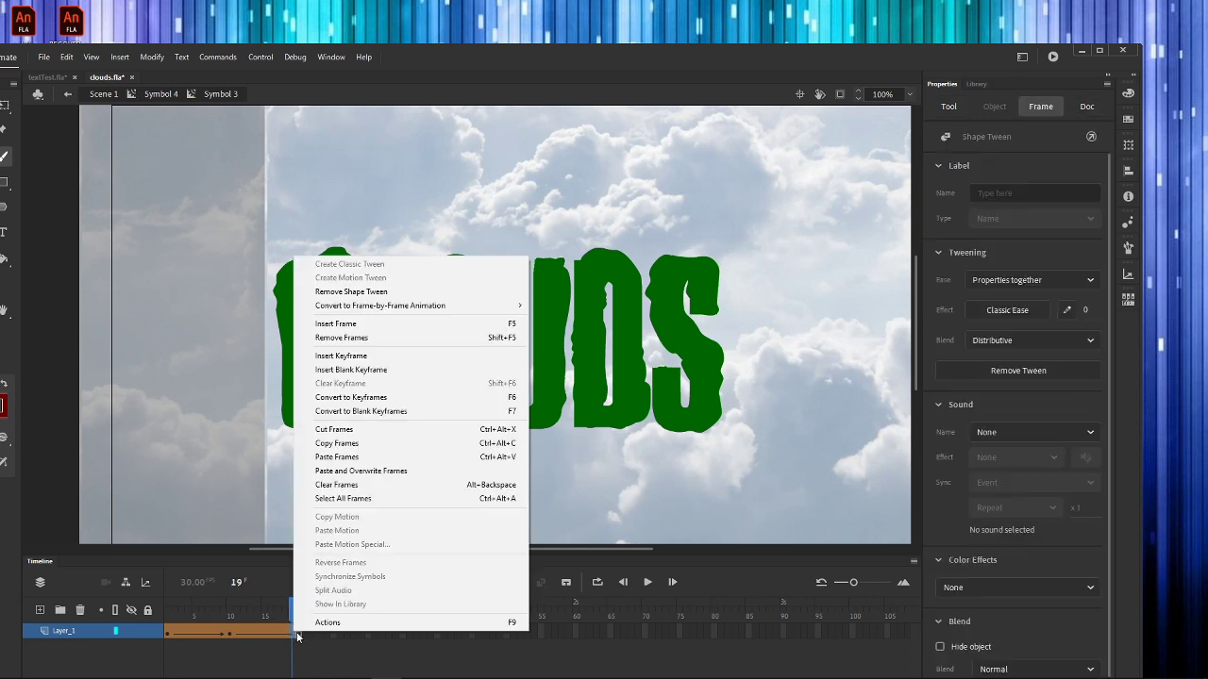
click(361, 293)
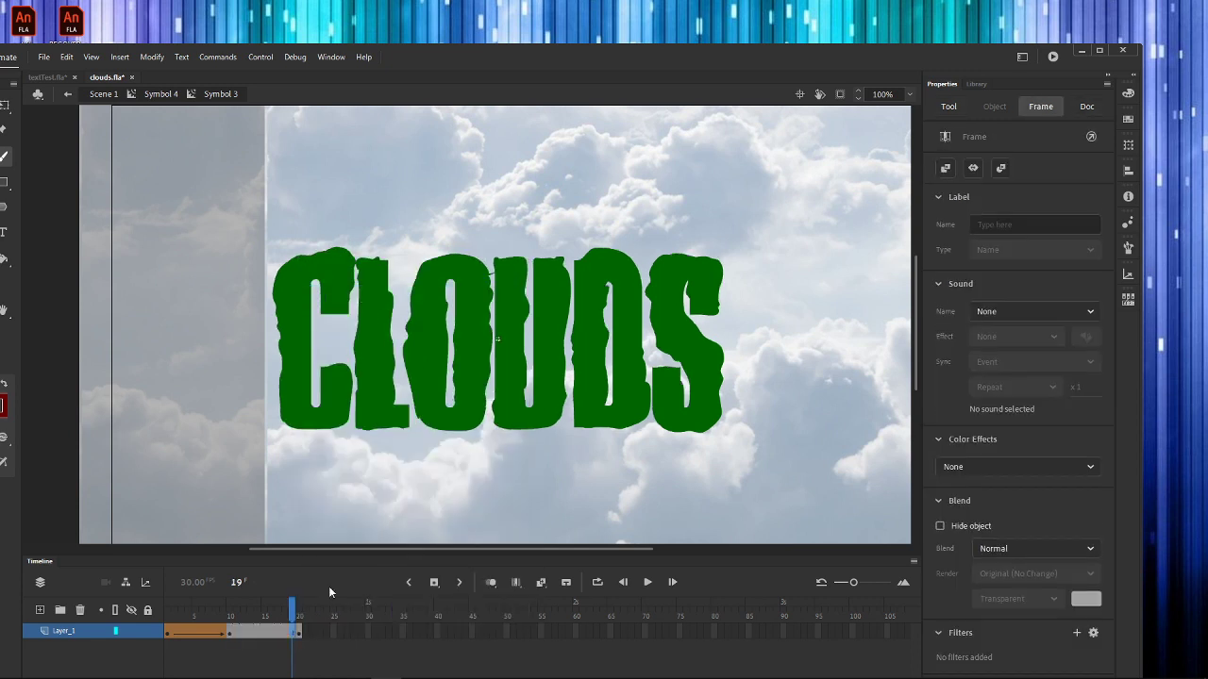
right_click(228, 643)
click(289, 286)
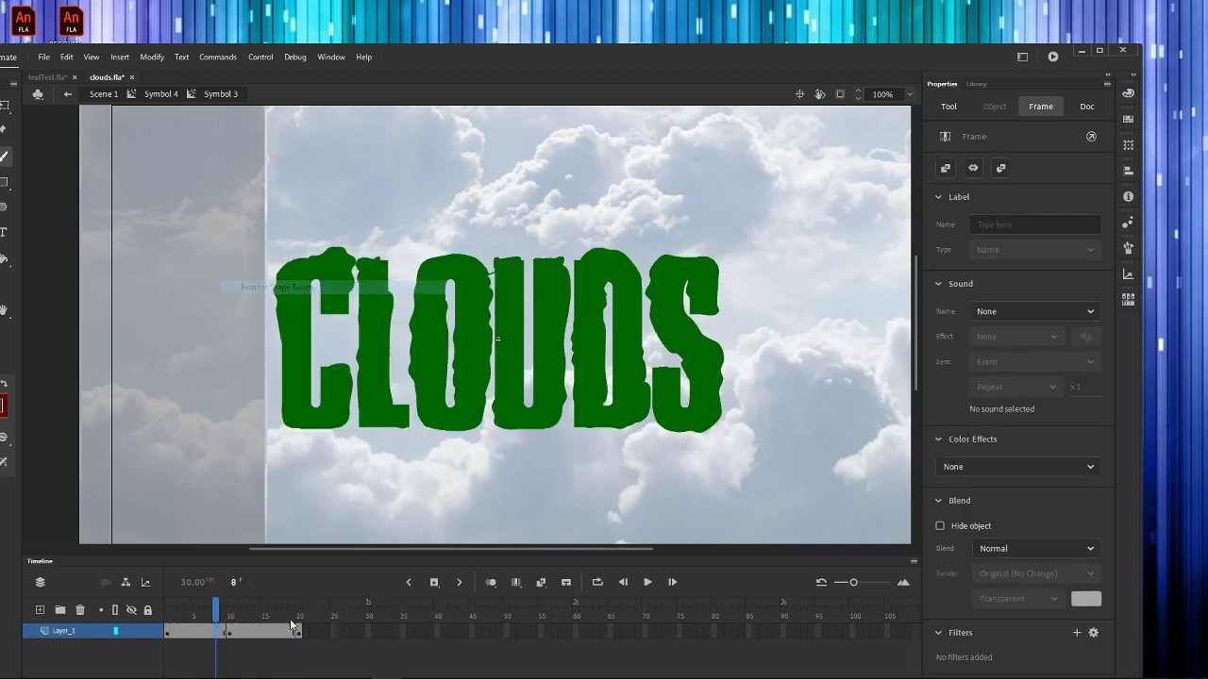
Step: Remove all frames after frame 1 from the CLOUDS text symbol's layer
drag(325, 639, 176, 640)
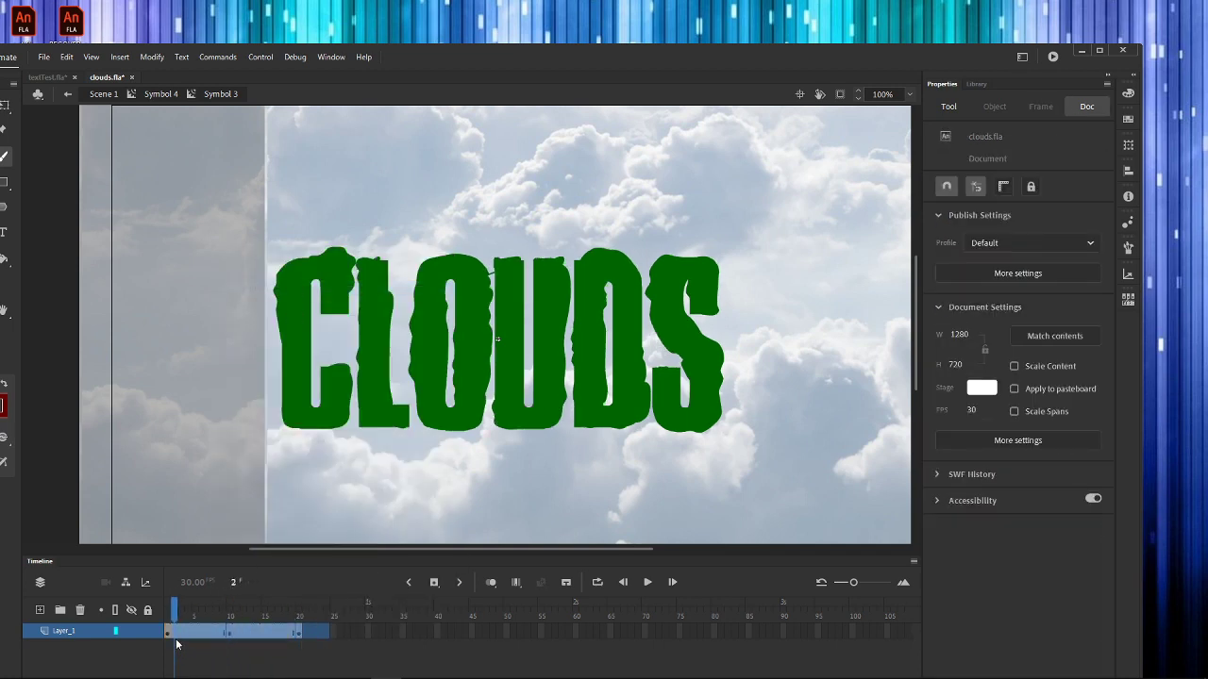
right_click(178, 636)
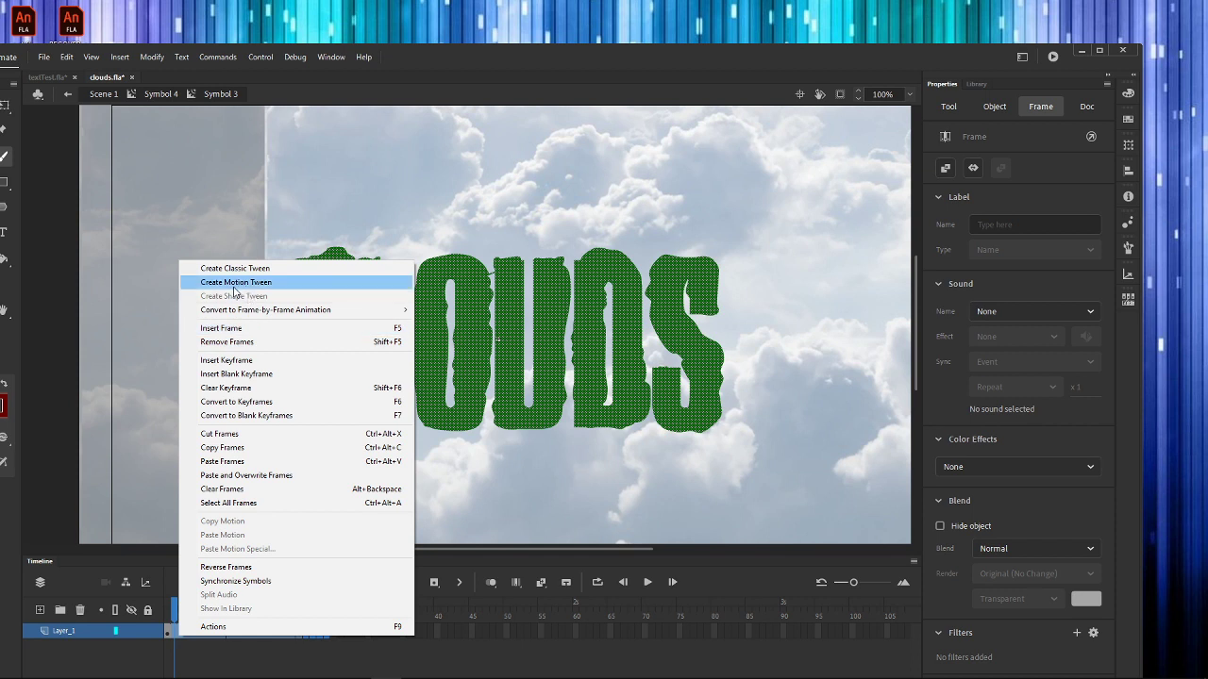
click(243, 341)
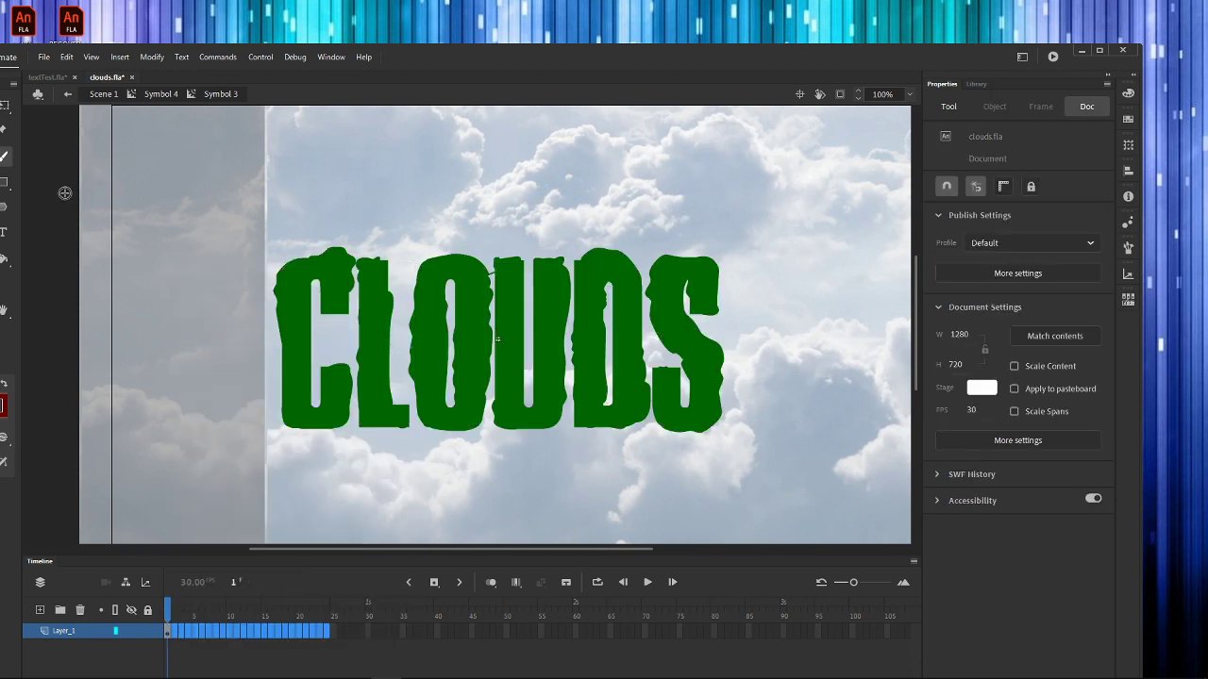
mouse_move(305, 46)
mouse_down()
mouse_move(449, 49)
mouse_move(497, 27)
mouse_up()
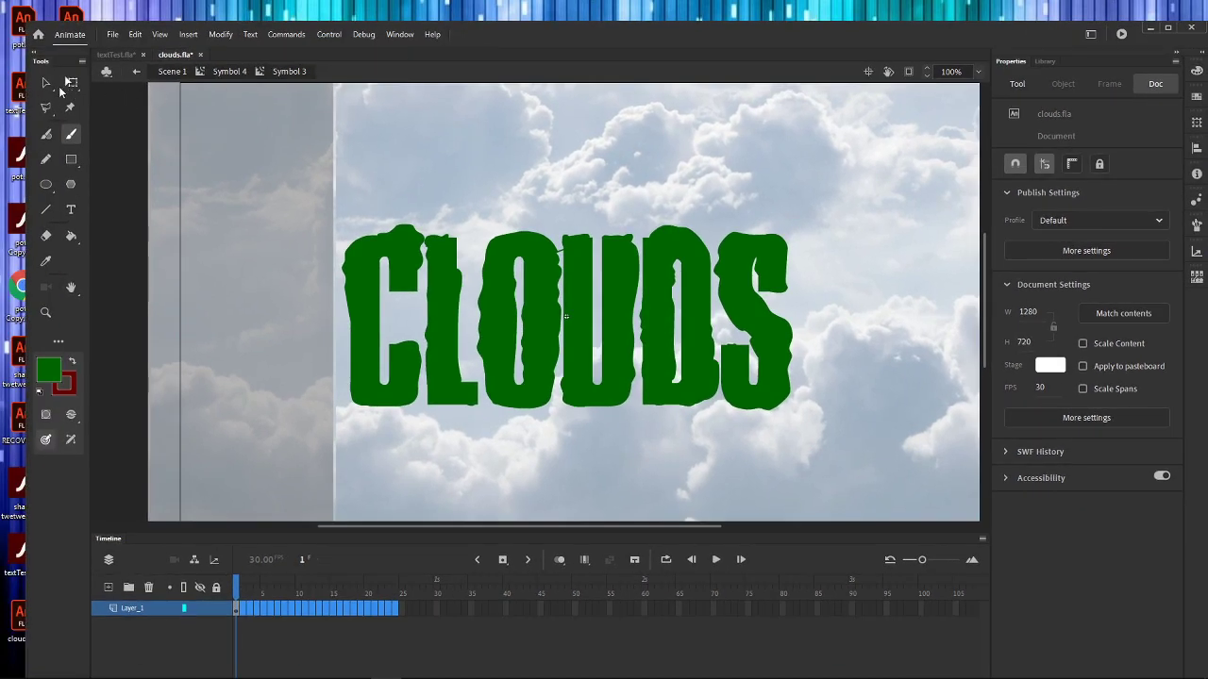
Step: Leave the nested symbols to return to Scene 1, test the movie, and close the preview
double_click(106, 153)
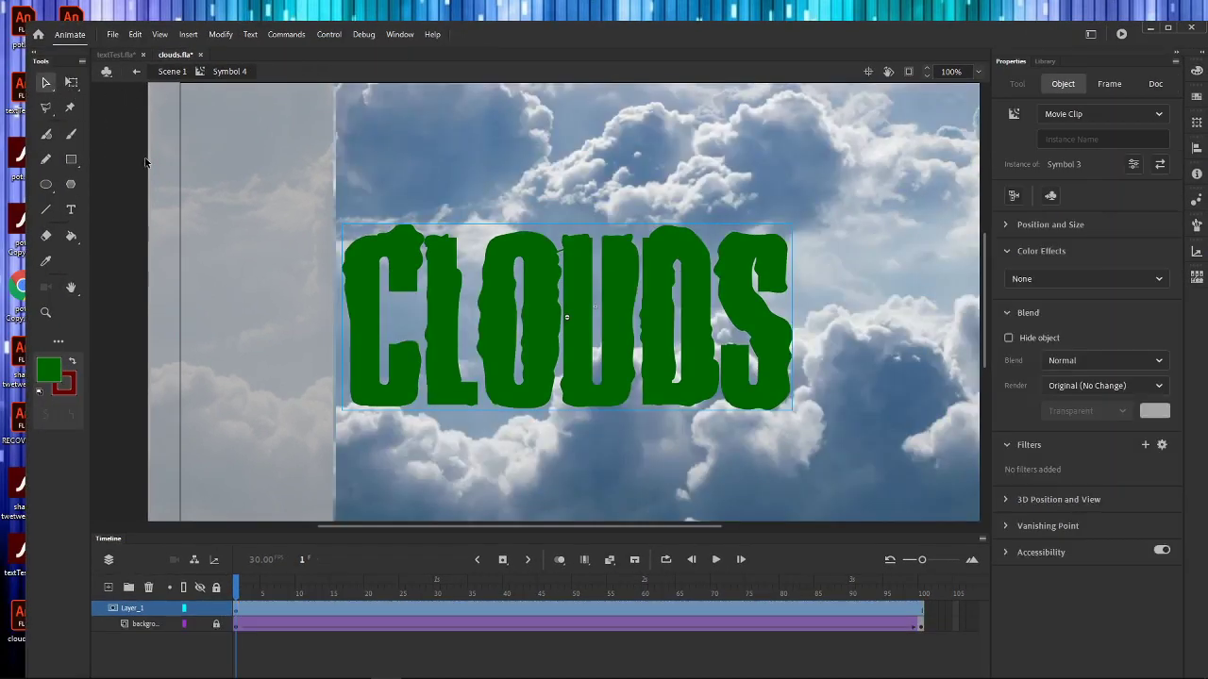
double_click(140, 161)
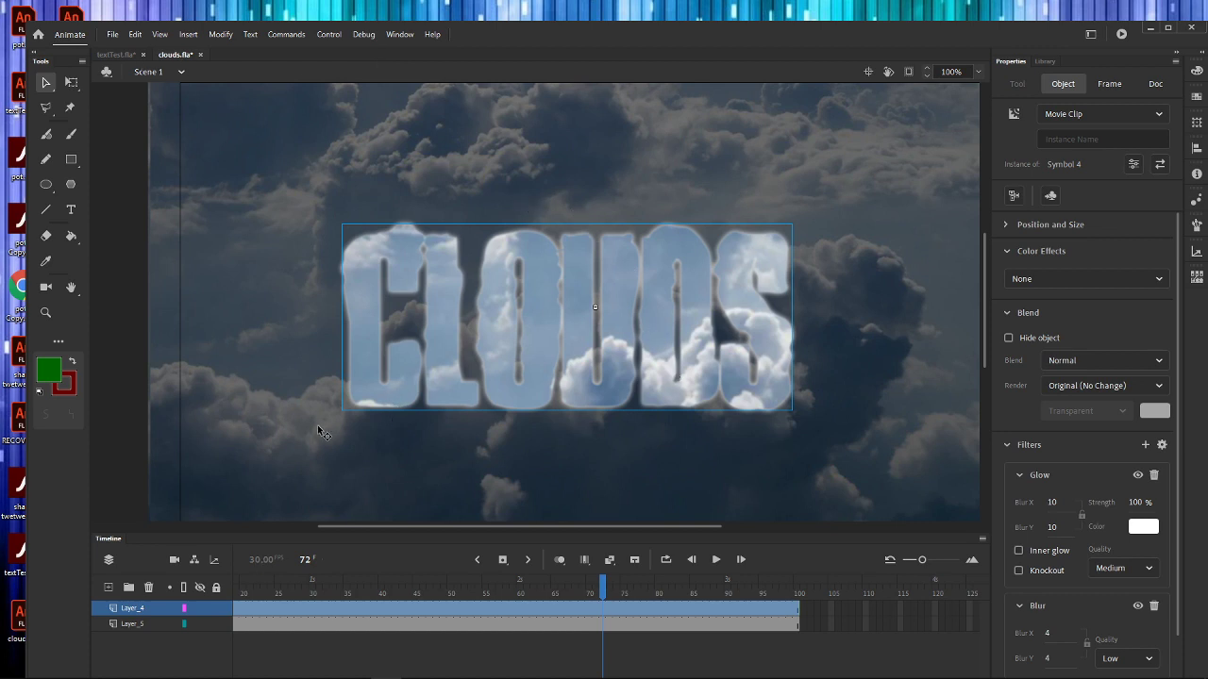
click(714, 561)
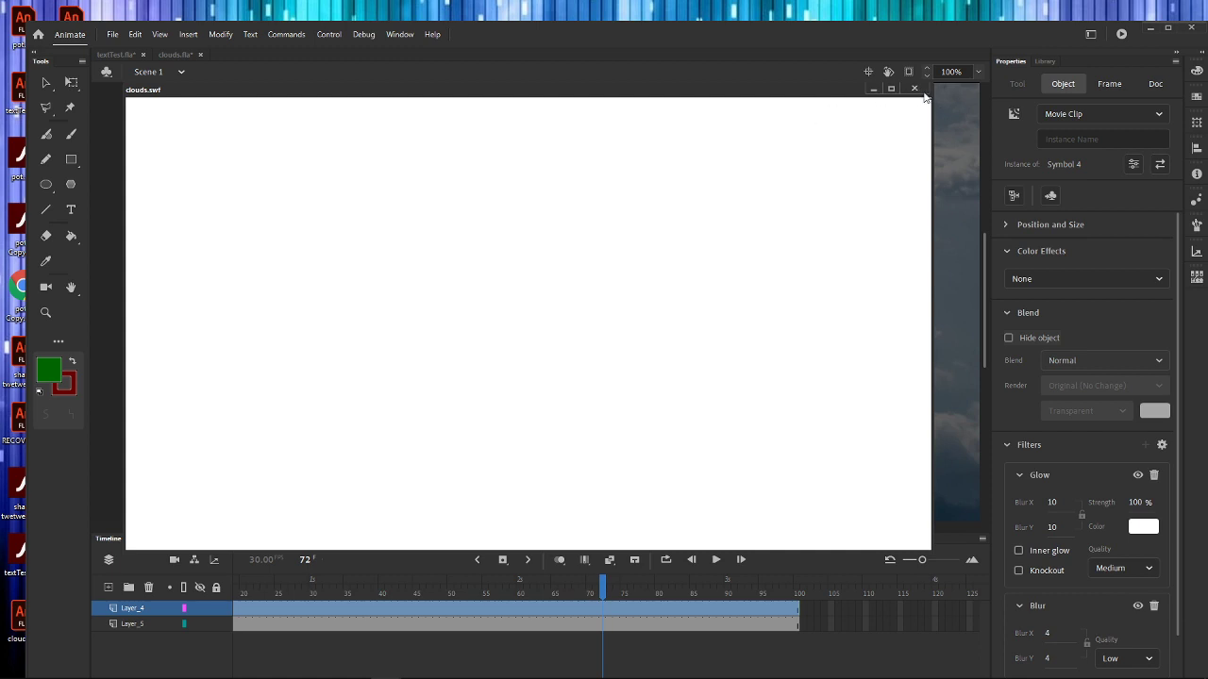
click(1076, 117)
click(942, 140)
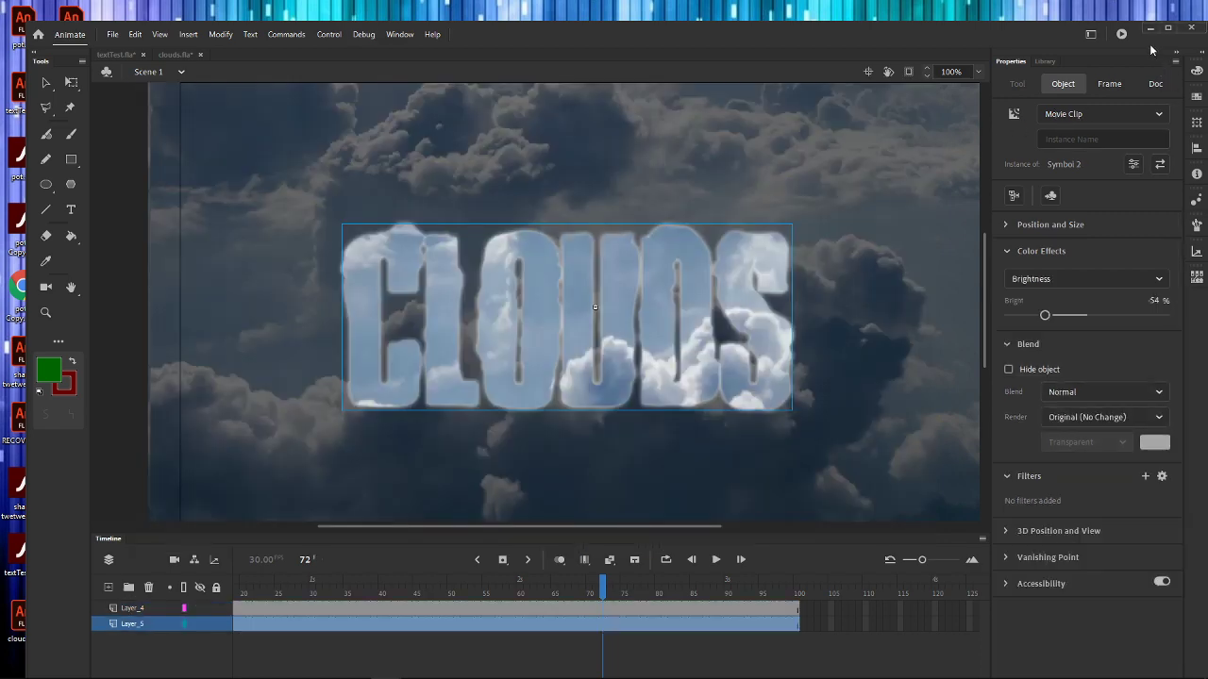
Step: Minimize Animate, open the updated clouds.swf from the desktop to view it, and close the player
click(1153, 30)
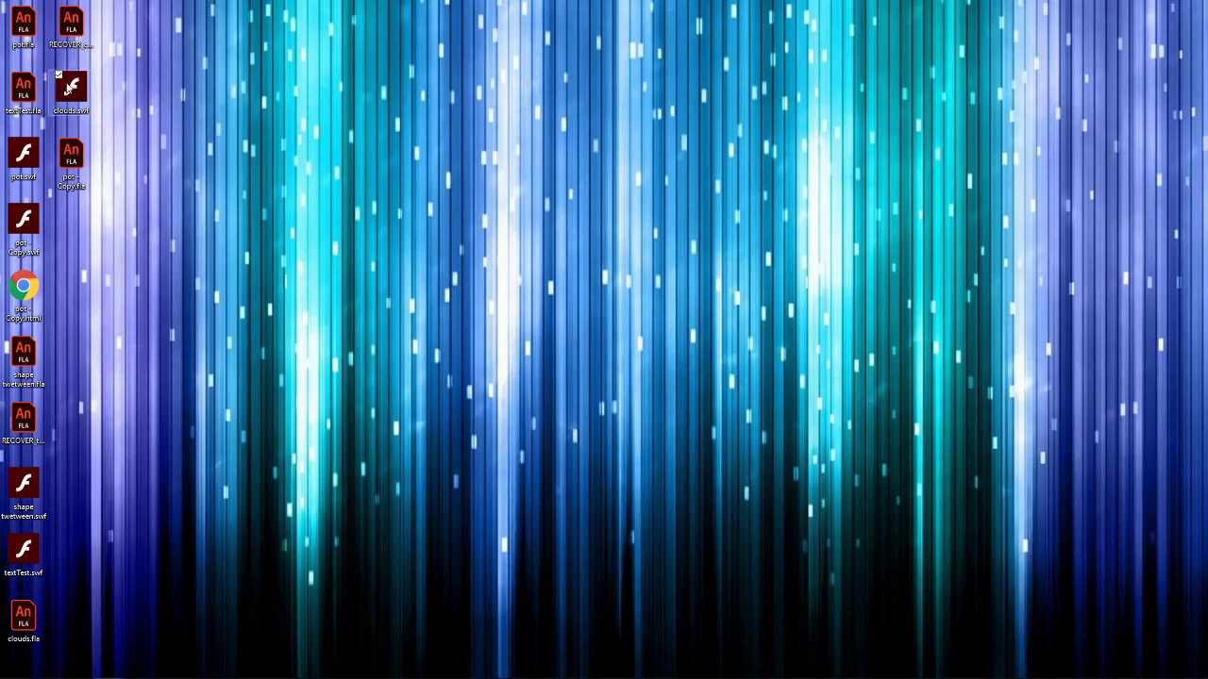
double_click(71, 89)
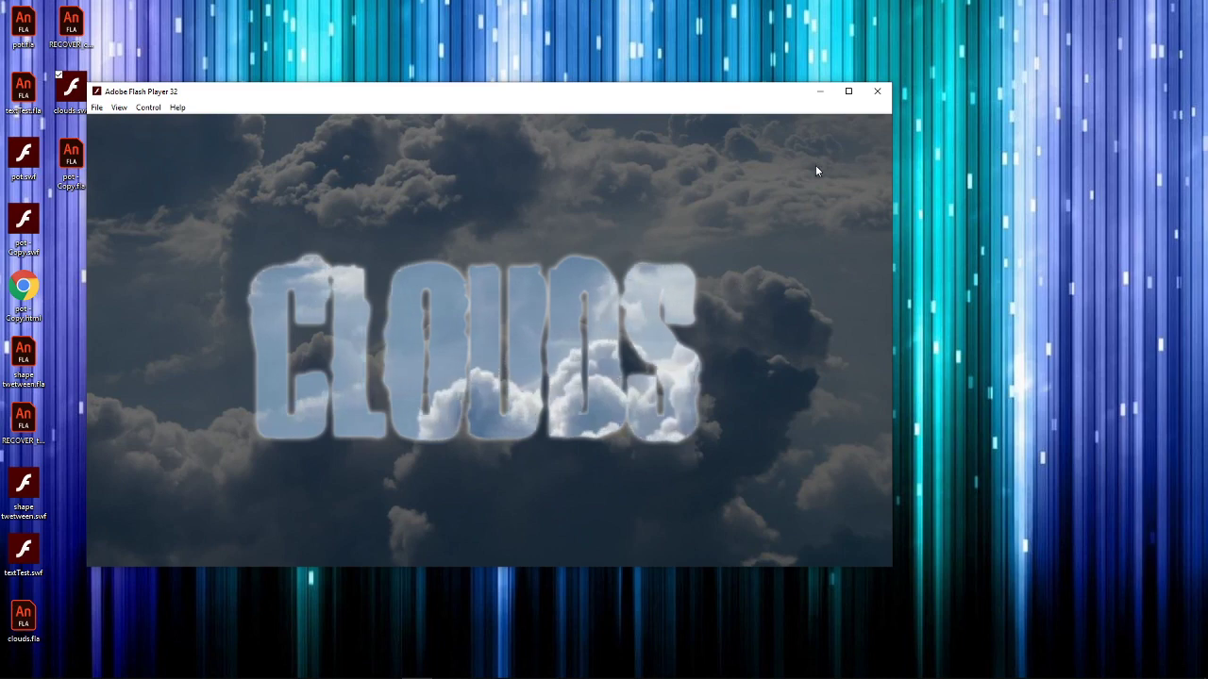
click(877, 90)
Step: Switch back to Animate, delete the darkened clouds background layer Layer_5 from Scene 1, and test the movie
mouse_move(397, 672)
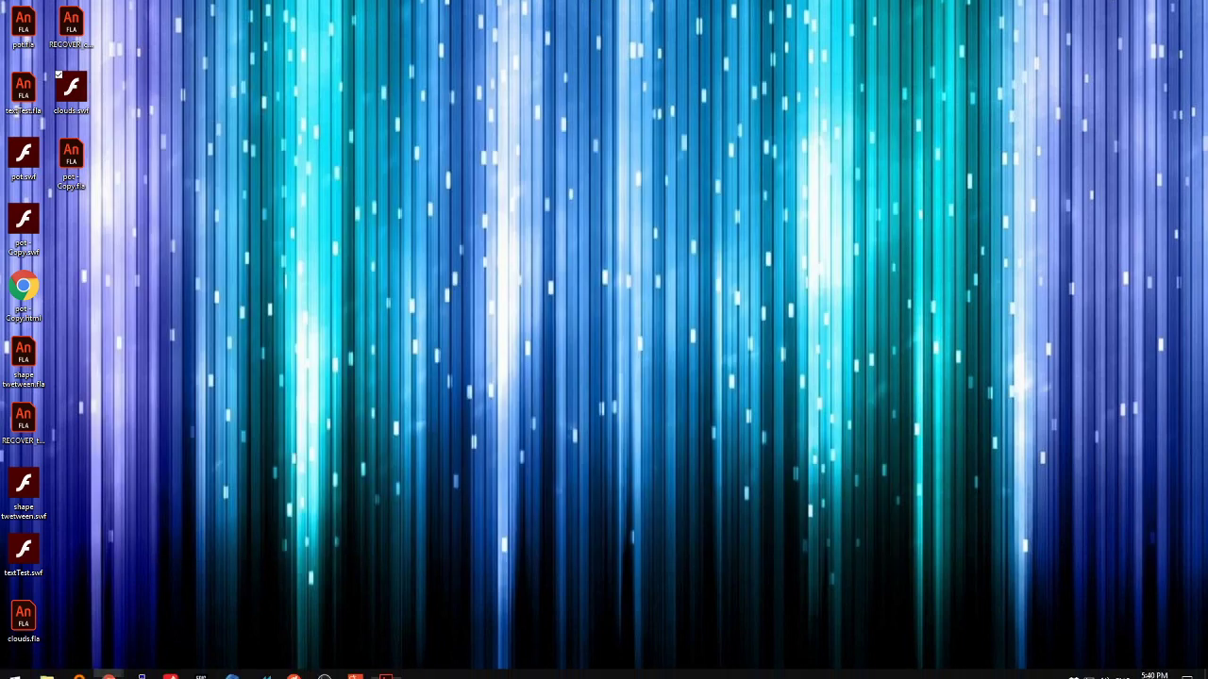
click(387, 667)
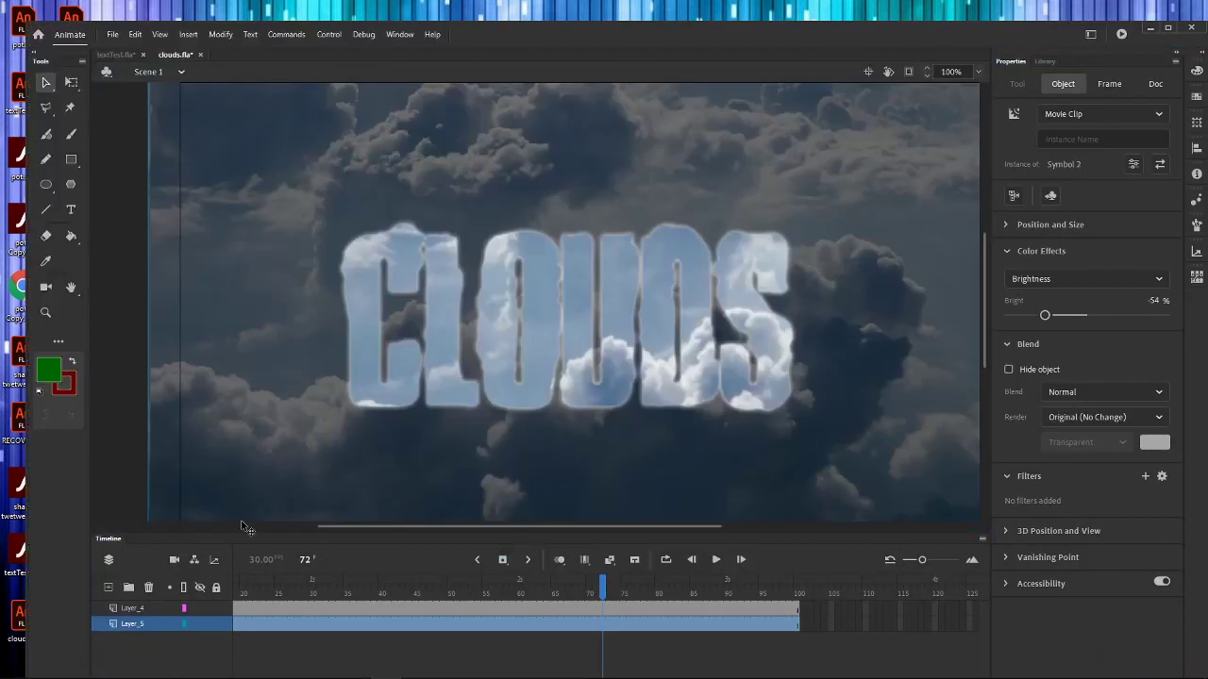
click(150, 587)
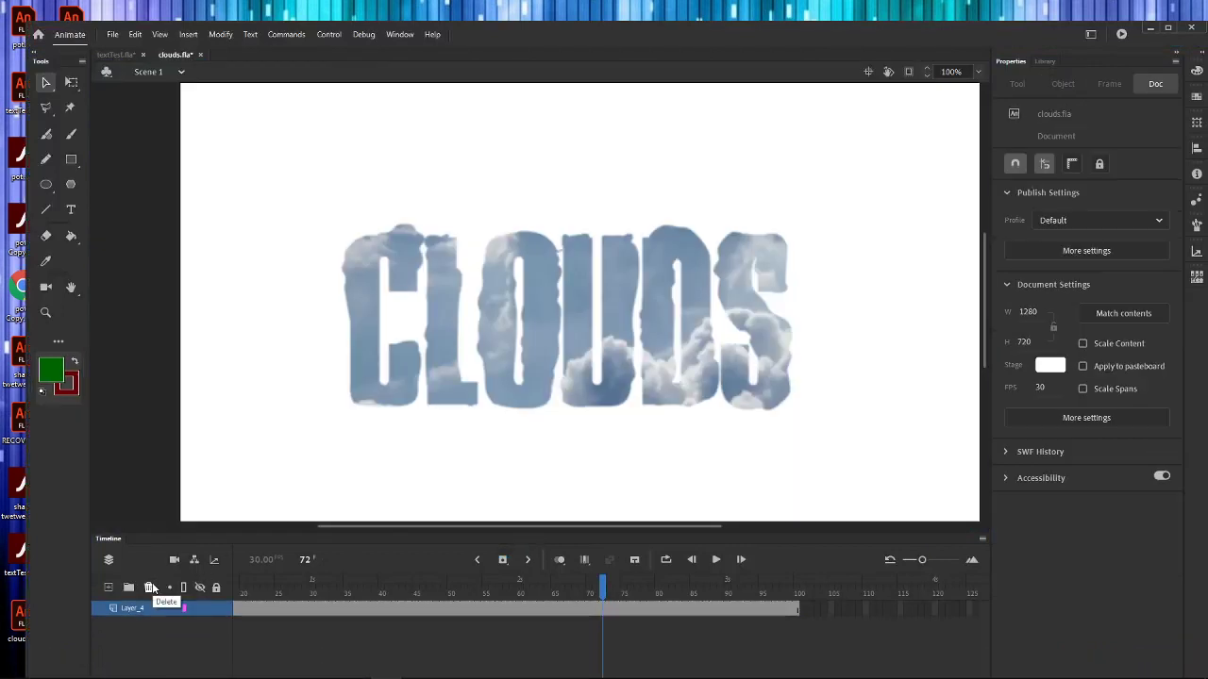
key(ctrl+Return)
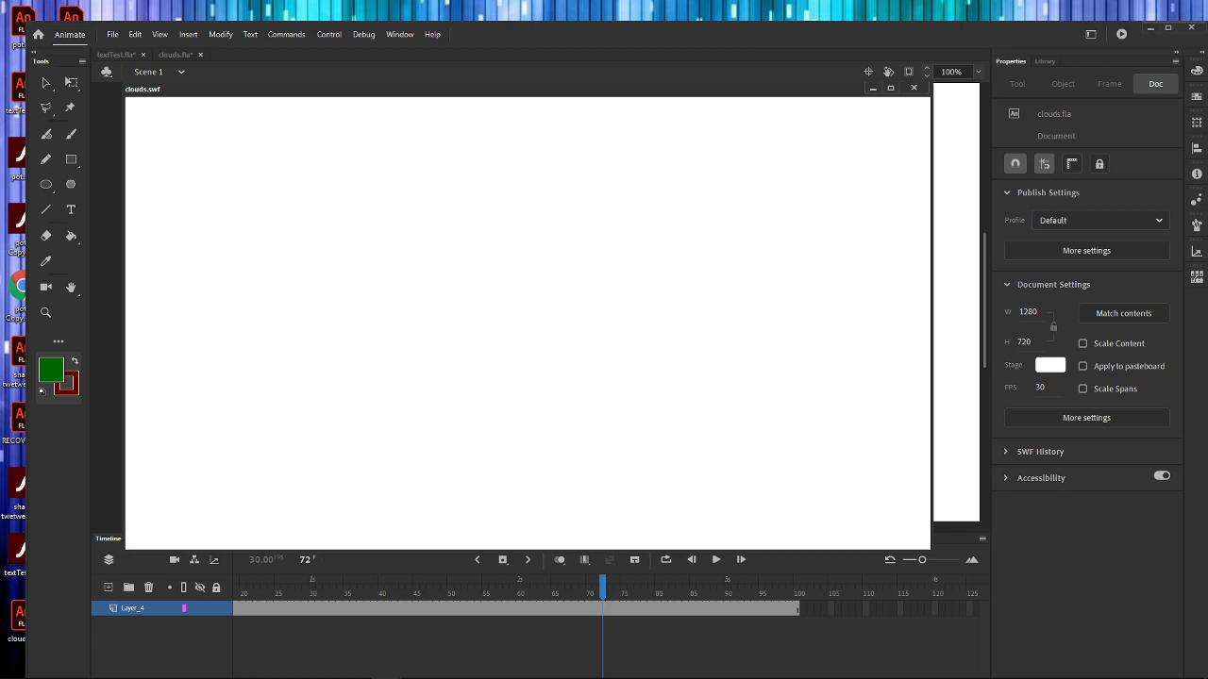
Step: Search the installed programs for iclone and launch iClone v7.73
mouse_move(231, 666)
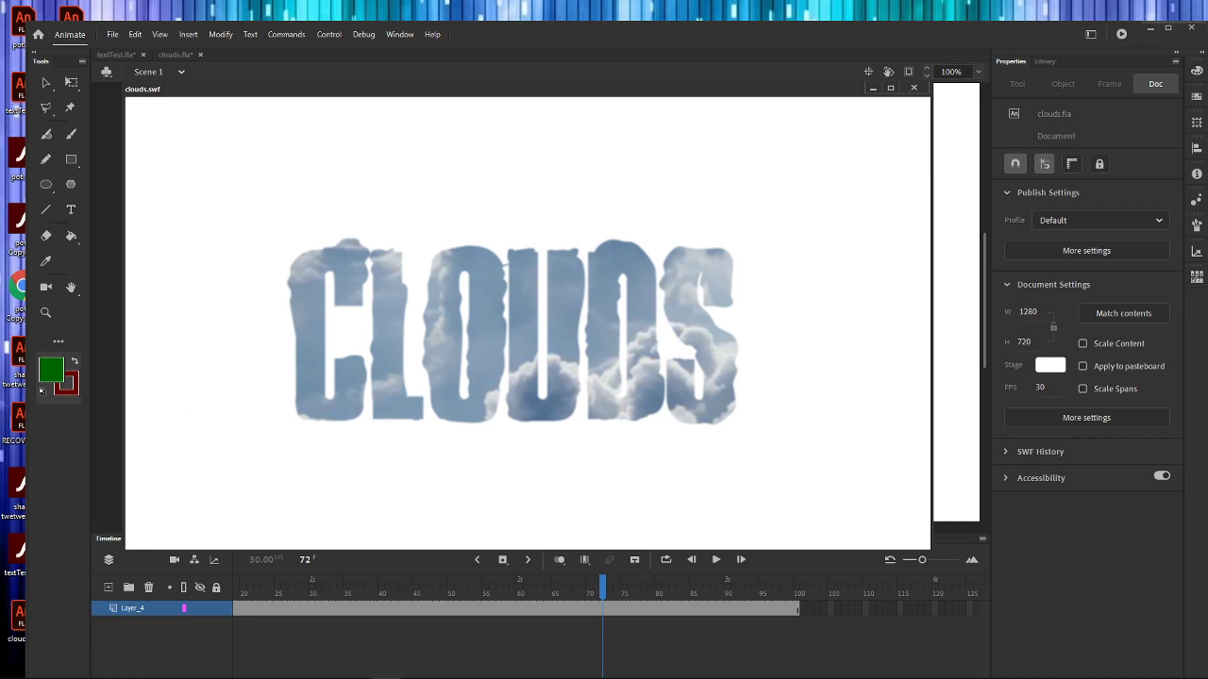
click(13, 667)
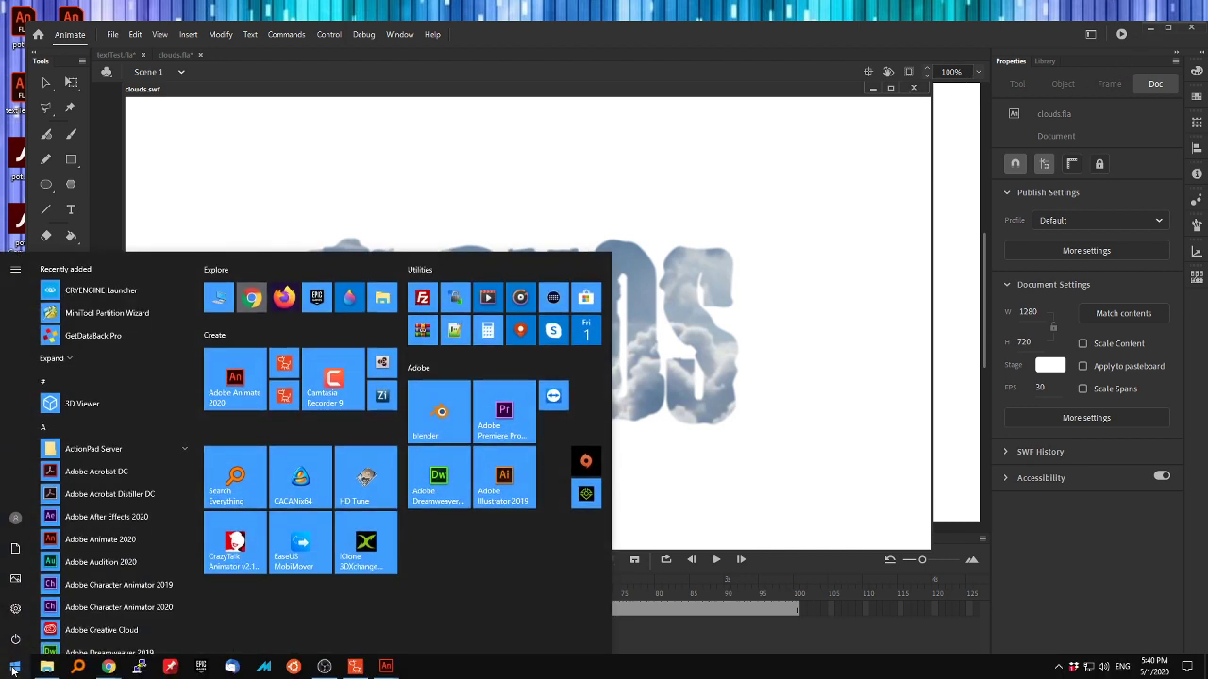
text(iclone)
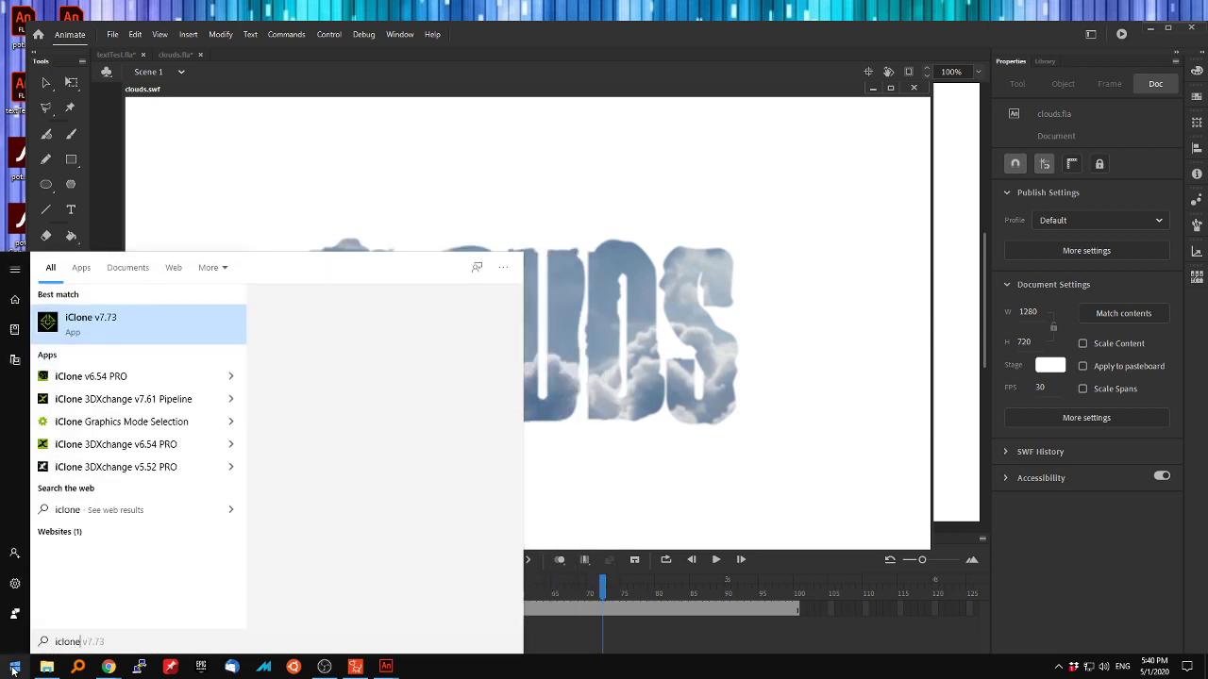
click(90, 326)
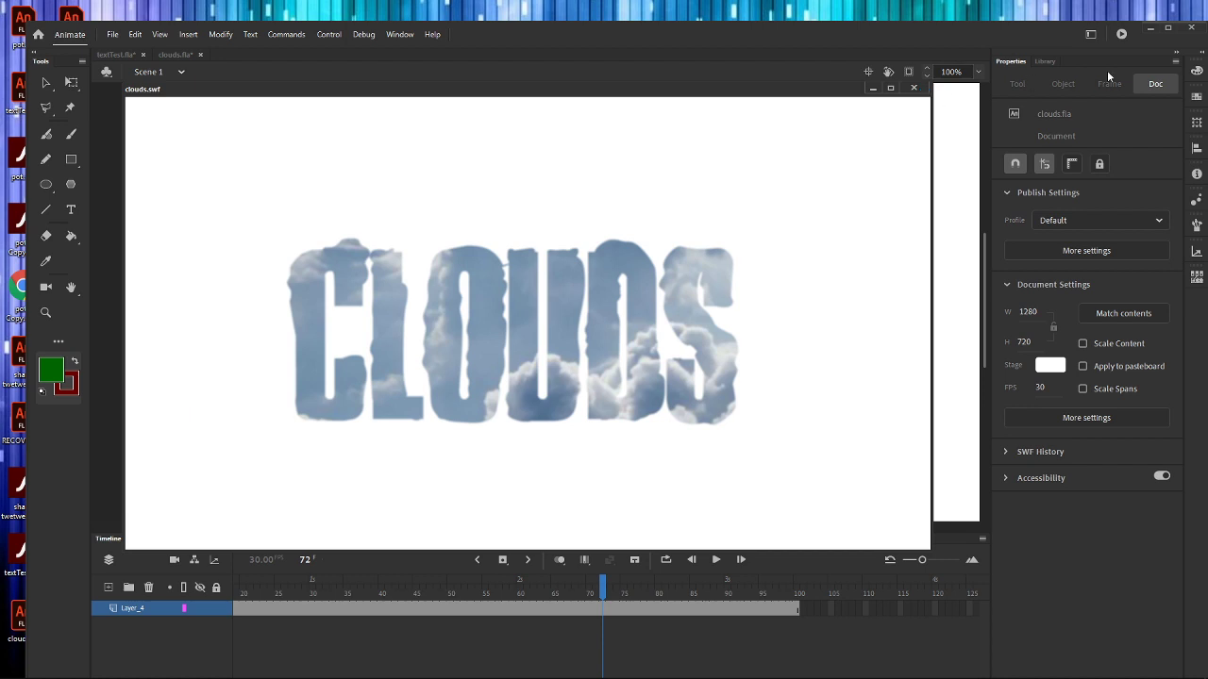
Step: Switch from Animate to Cartoon Animator 4, import clouds.swf from the desktop despite the unsupported filter, and move it toward the stage's centre
click(917, 89)
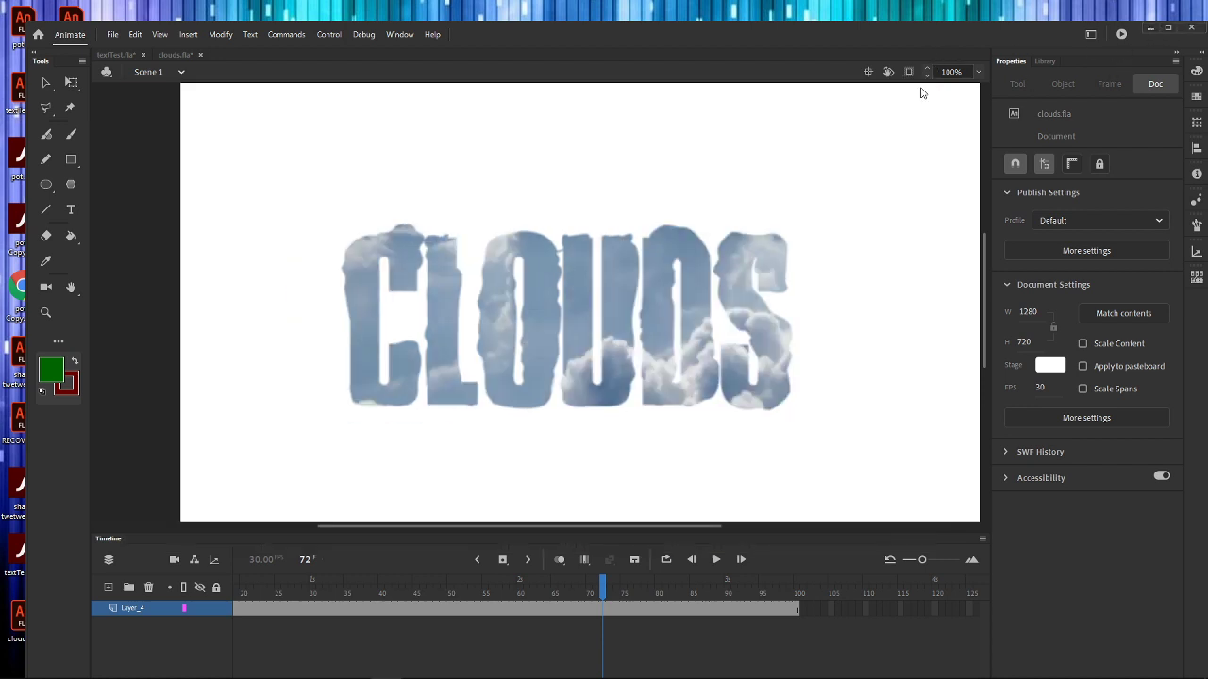
click(1151, 29)
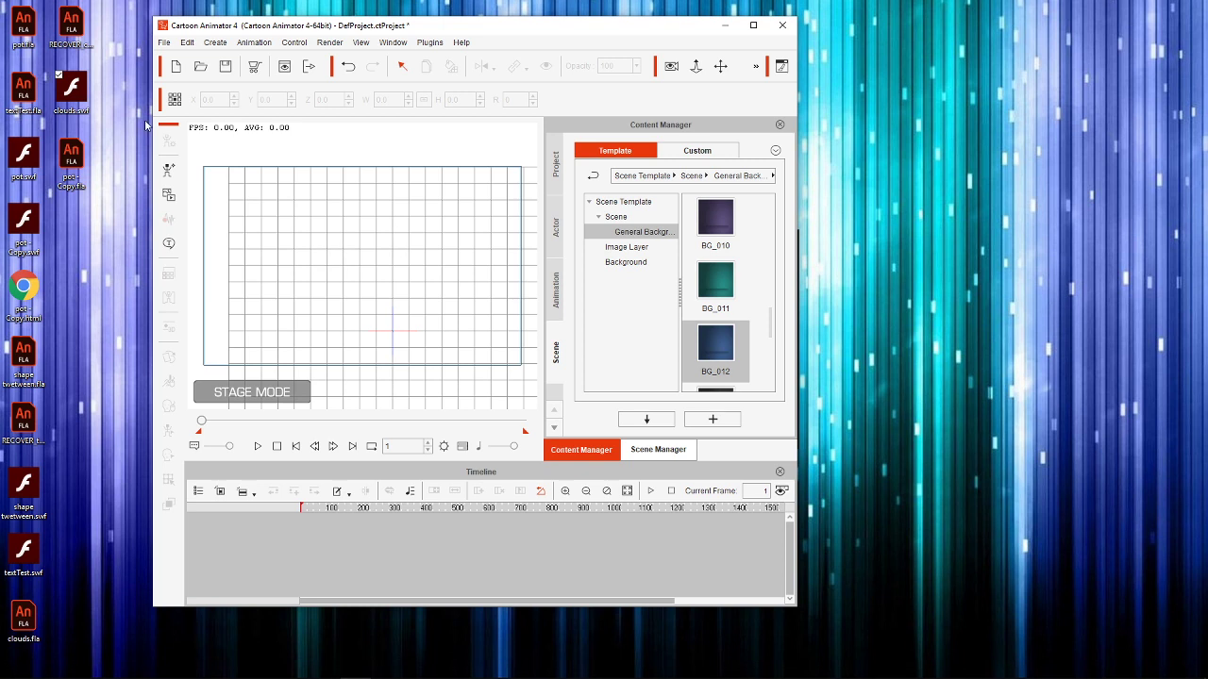
drag(70, 92, 356, 273)
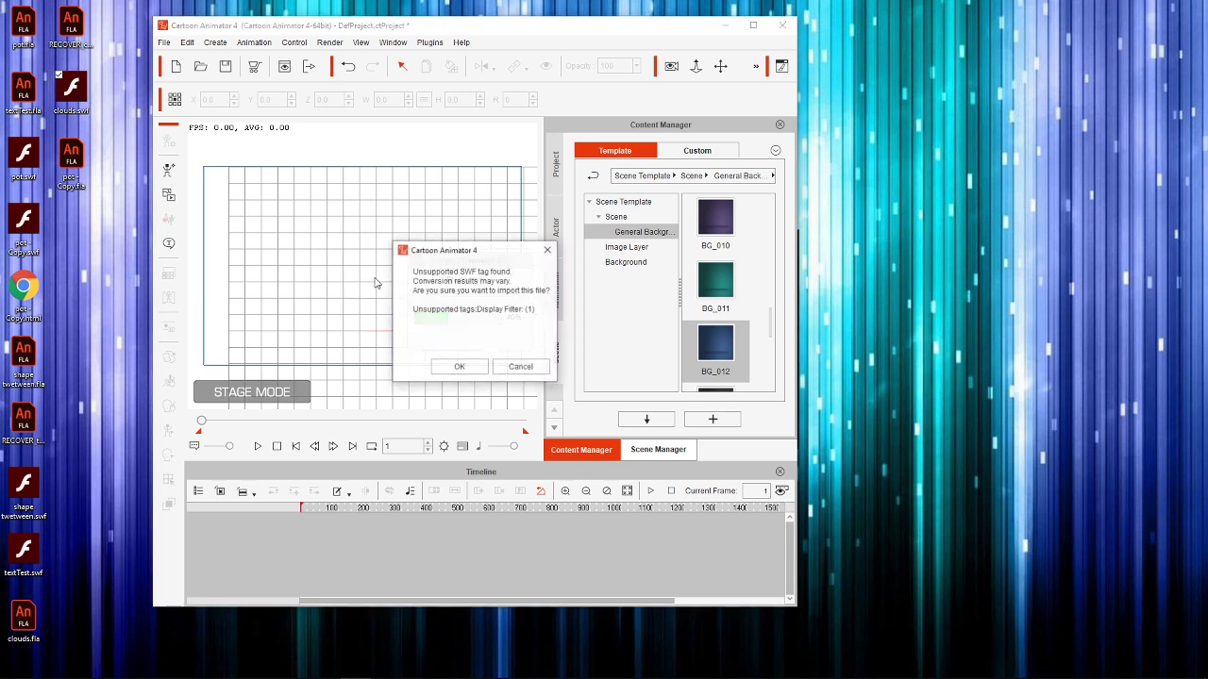
click(460, 367)
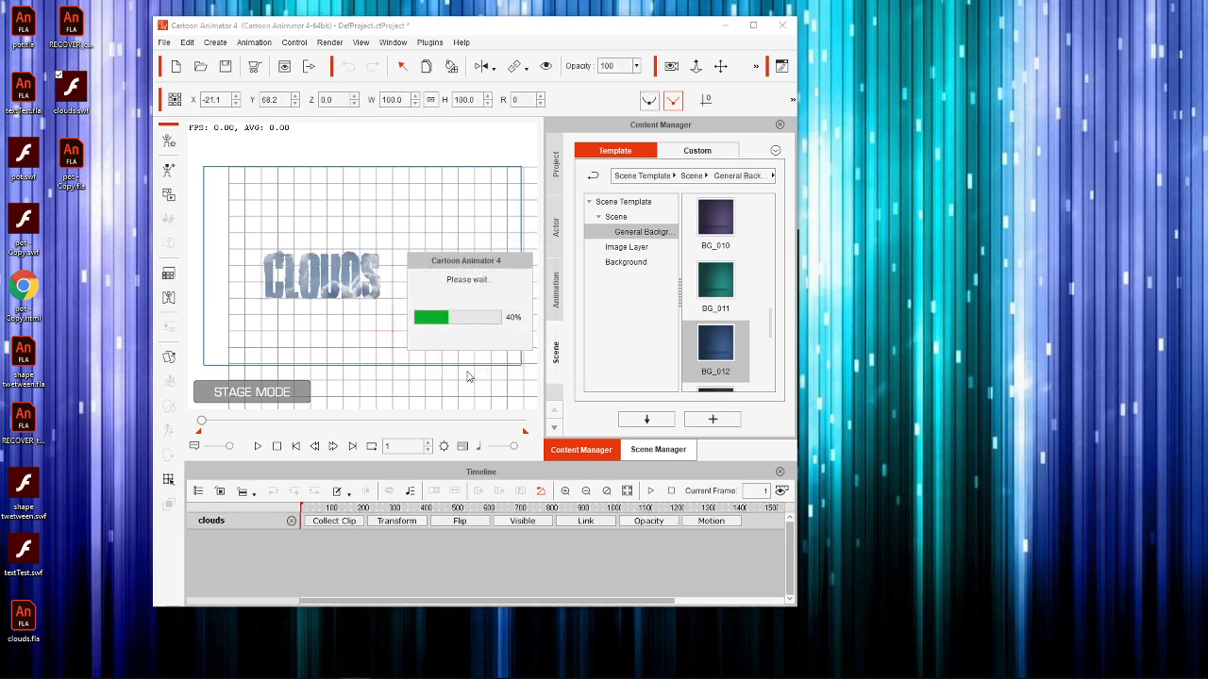
drag(370, 292, 433, 294)
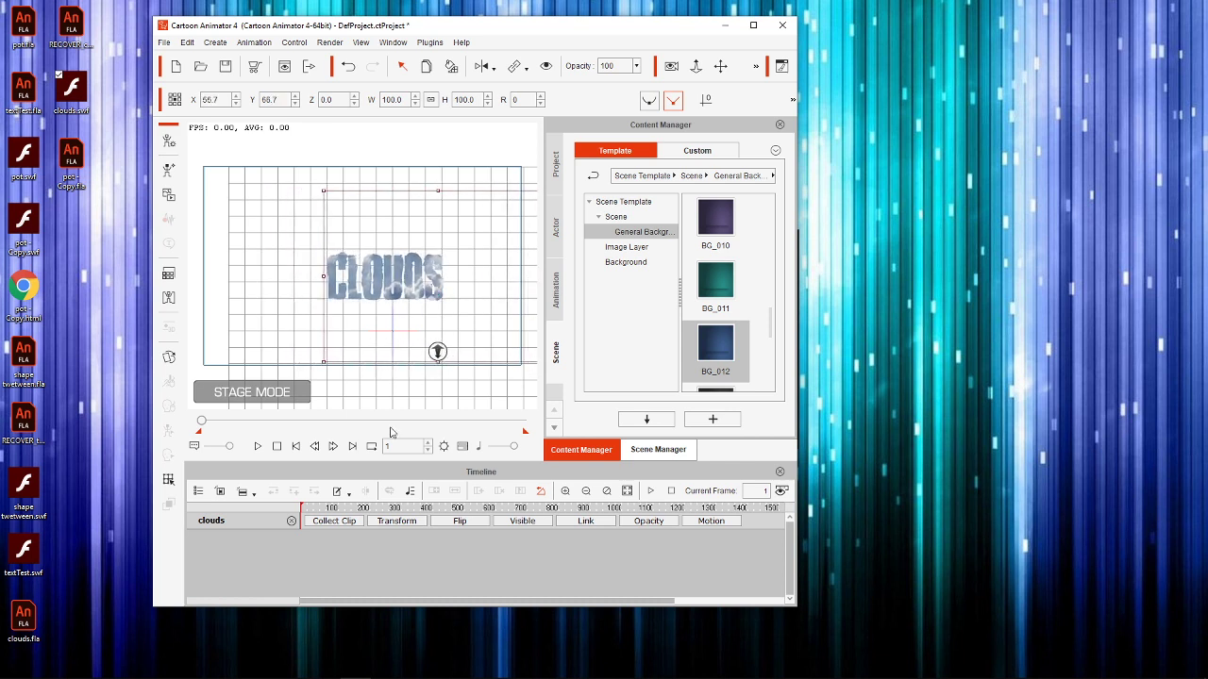
Step: Play and stop the imported clouds animation, and examine frame 97 on a magnified timeline
click(258, 446)
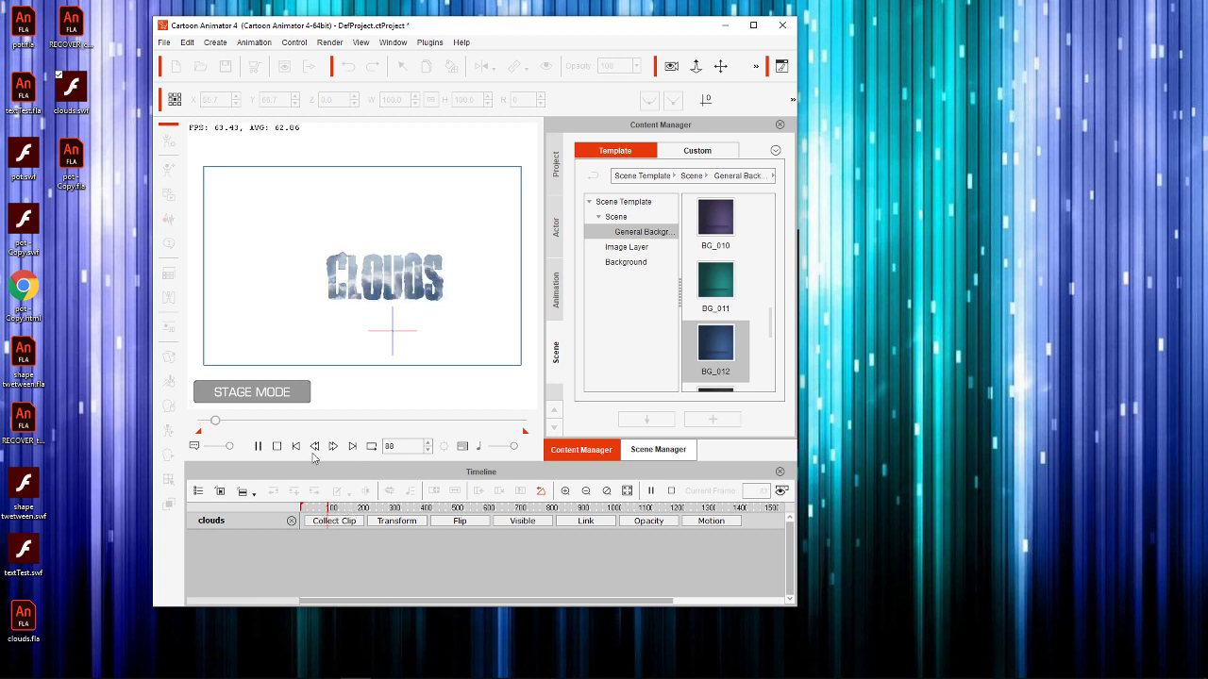
click(276, 447)
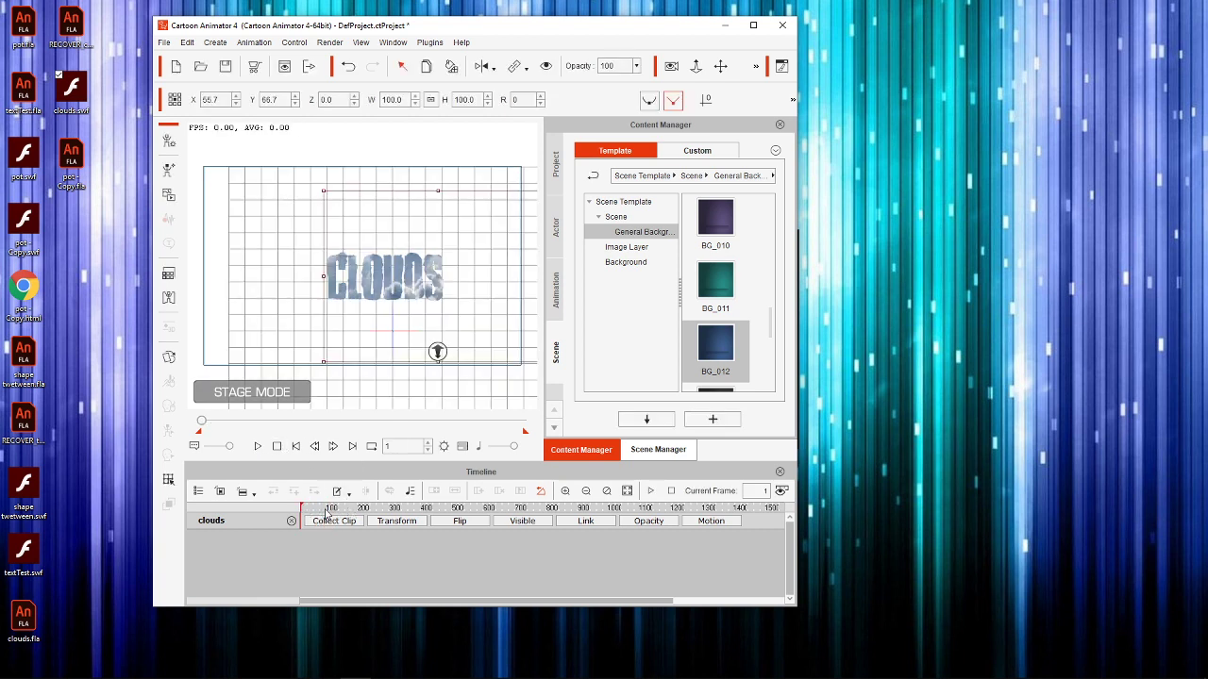
click(330, 510)
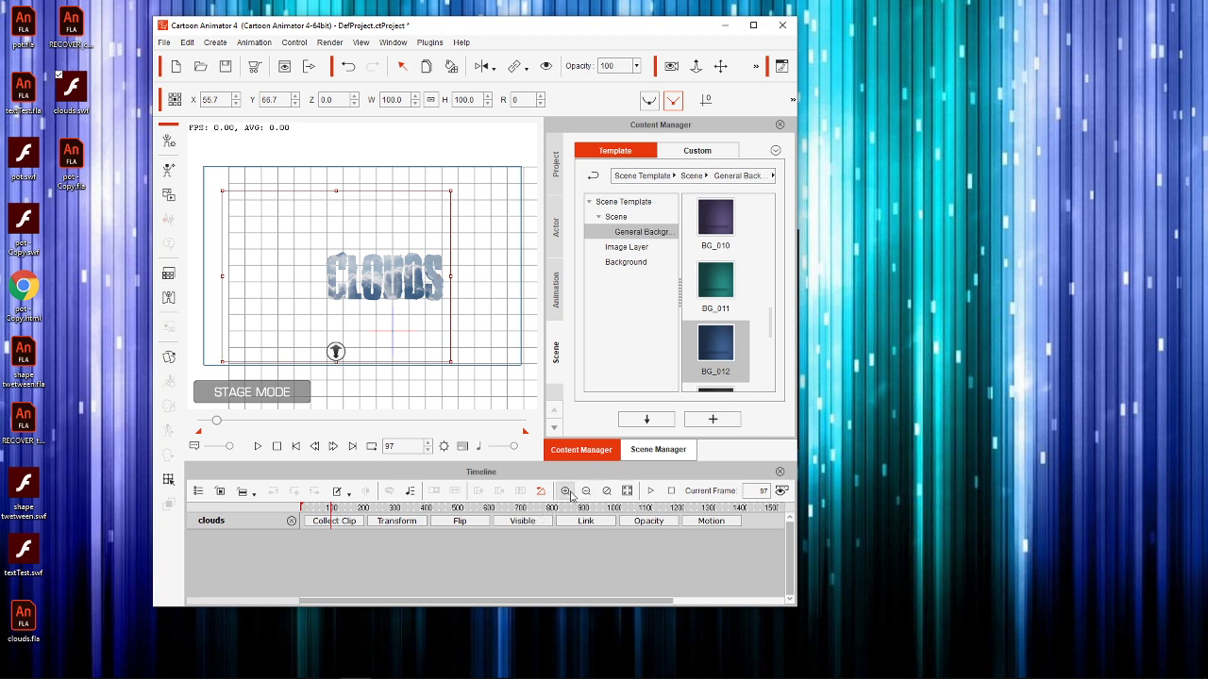
click(565, 491)
click(565, 492)
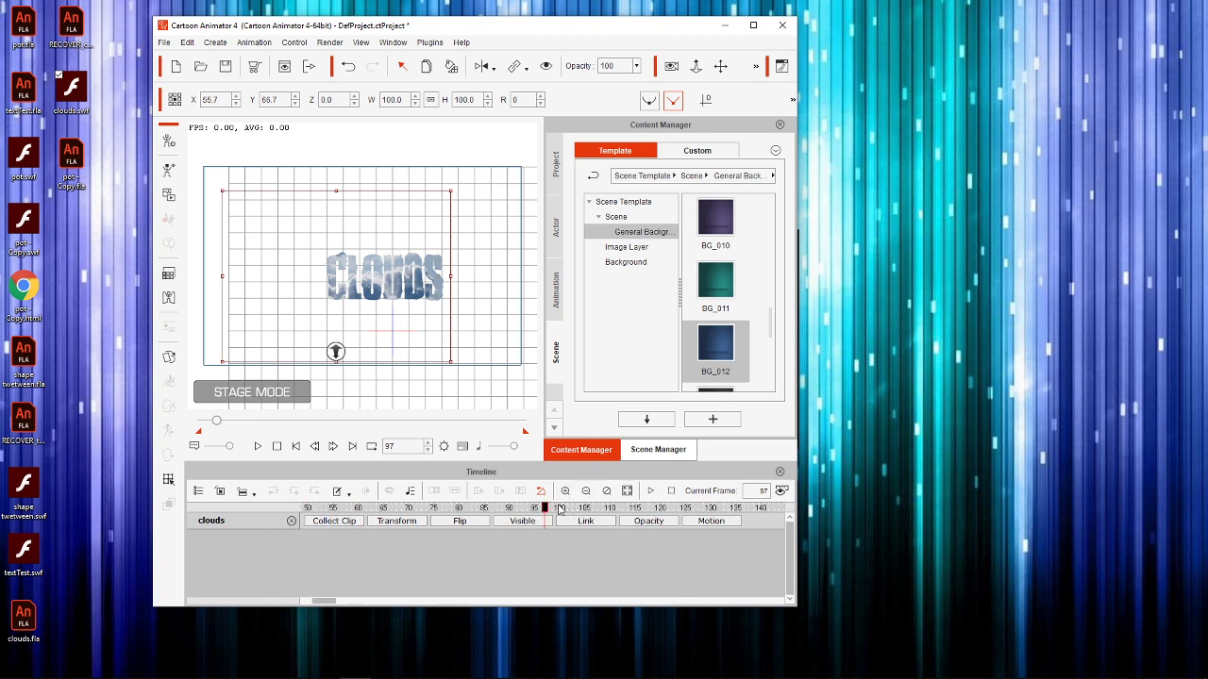
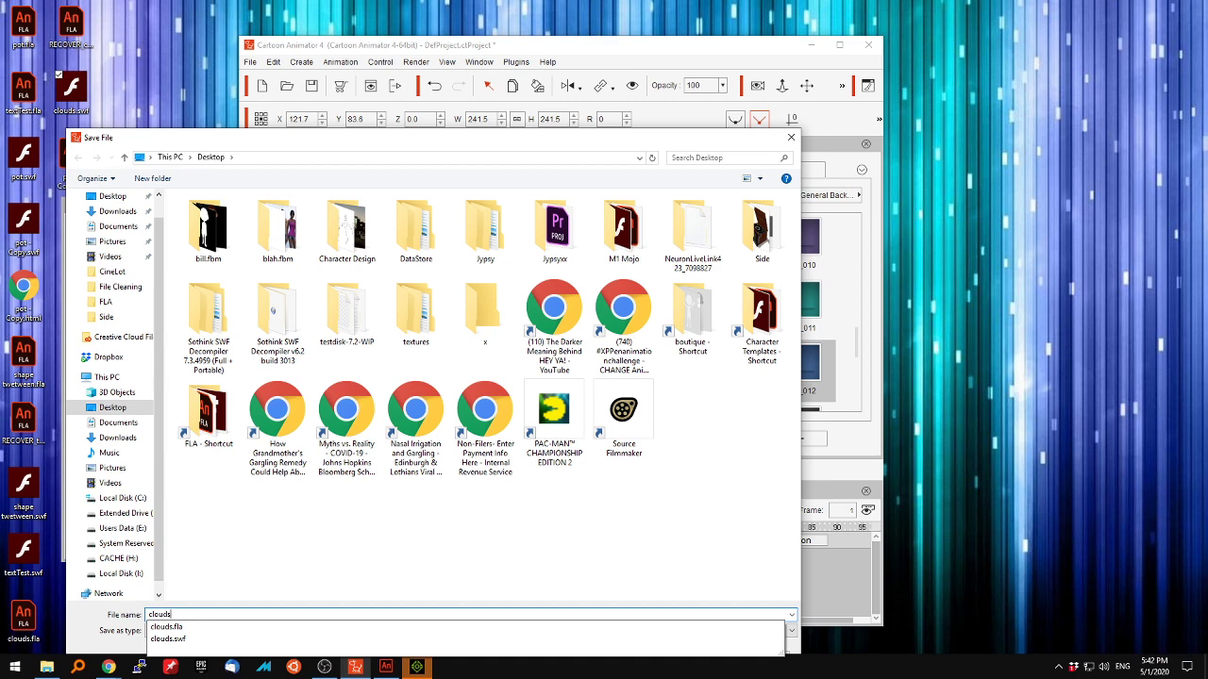
Step: Name the exported CLOUDS title video cloudsTitle and save it to the Desktop
text(7)
text(itl)
key(Return)
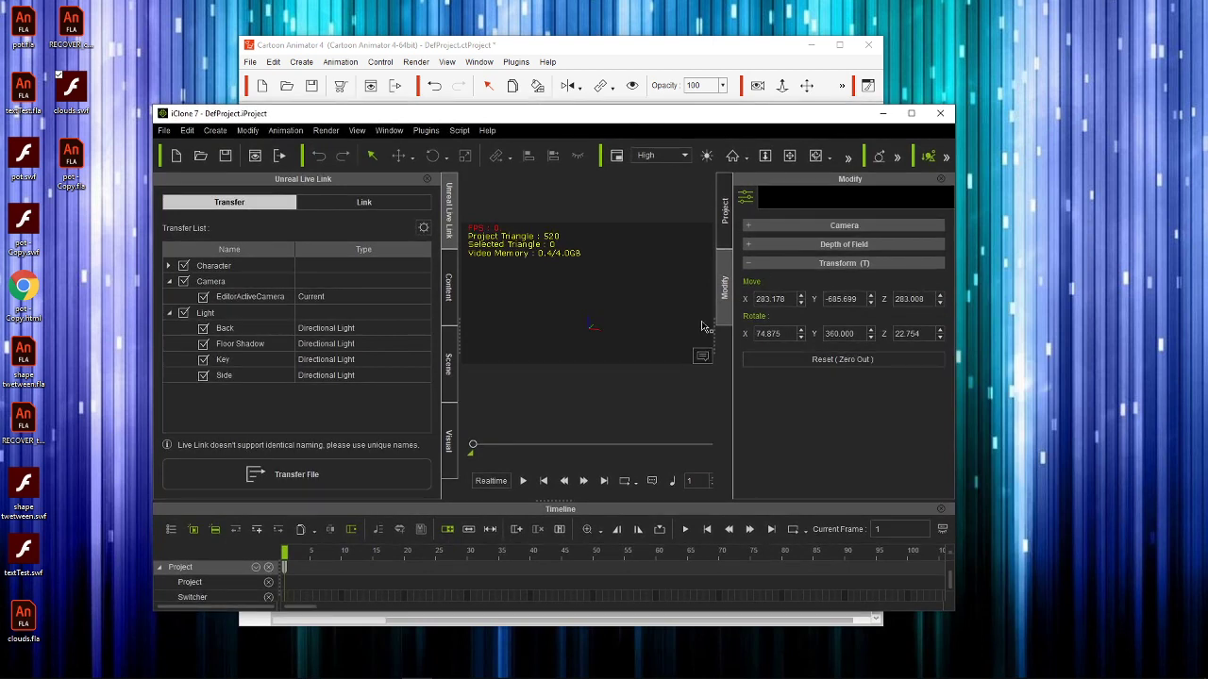
Step: In iClone, set the camera to the Front view and enlarge the application window
click(357, 130)
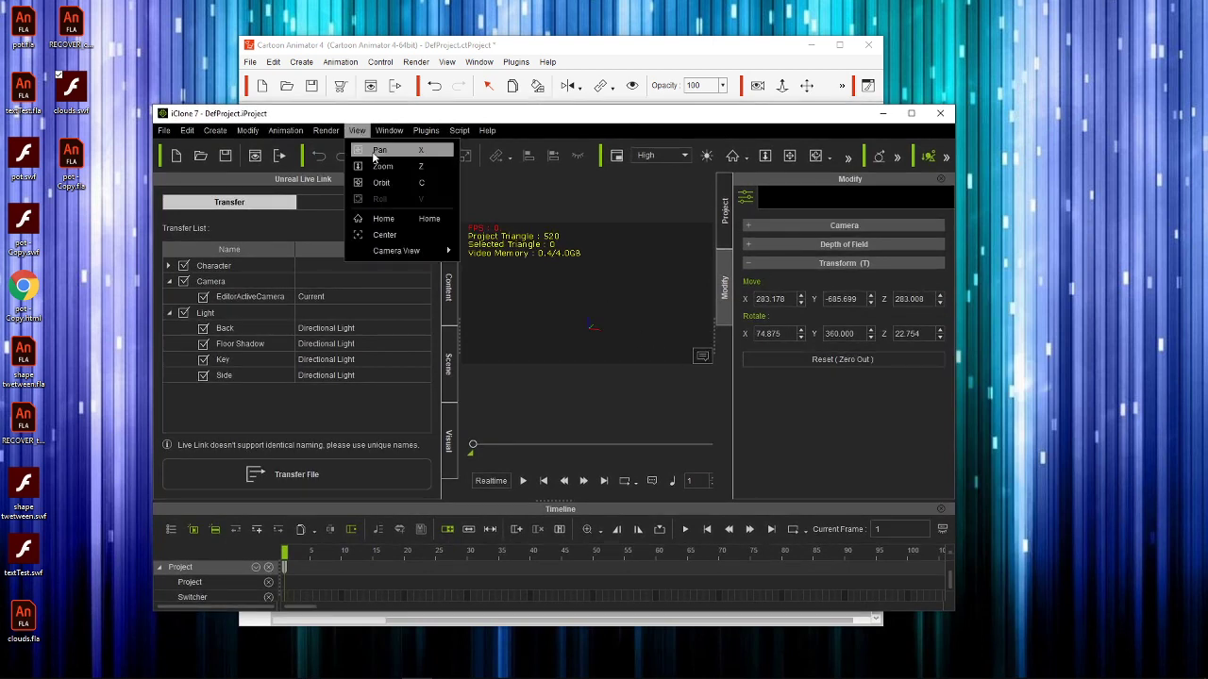
mouse_move(397, 255)
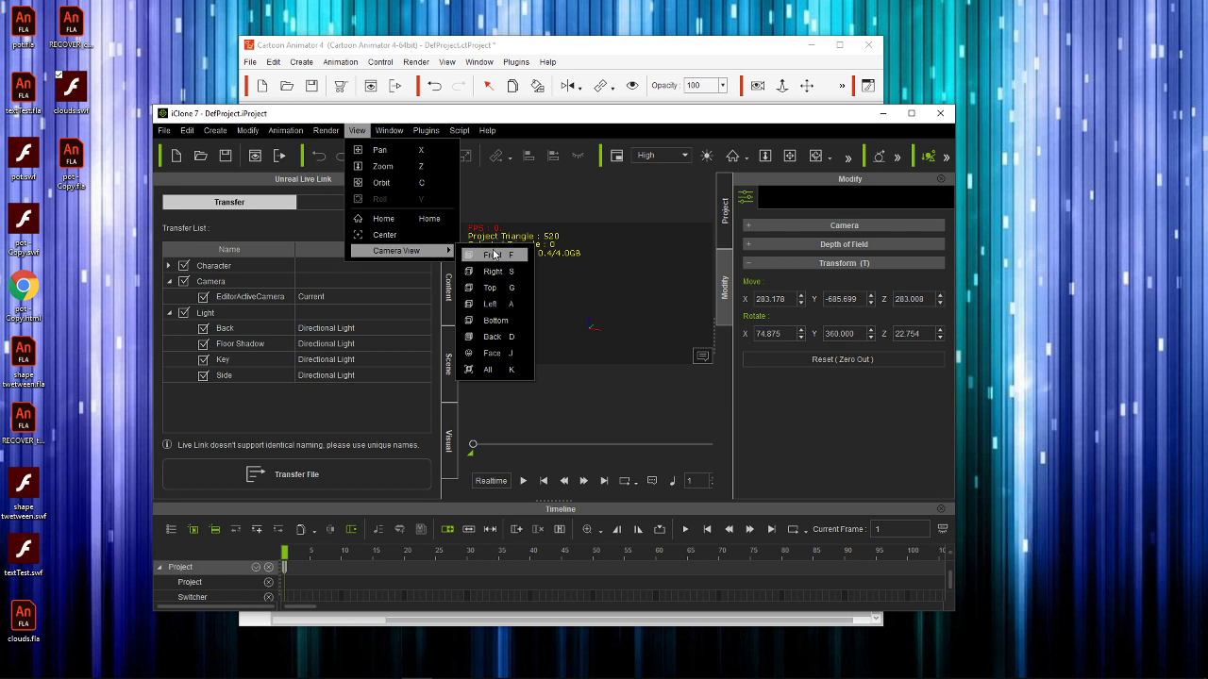
click(499, 257)
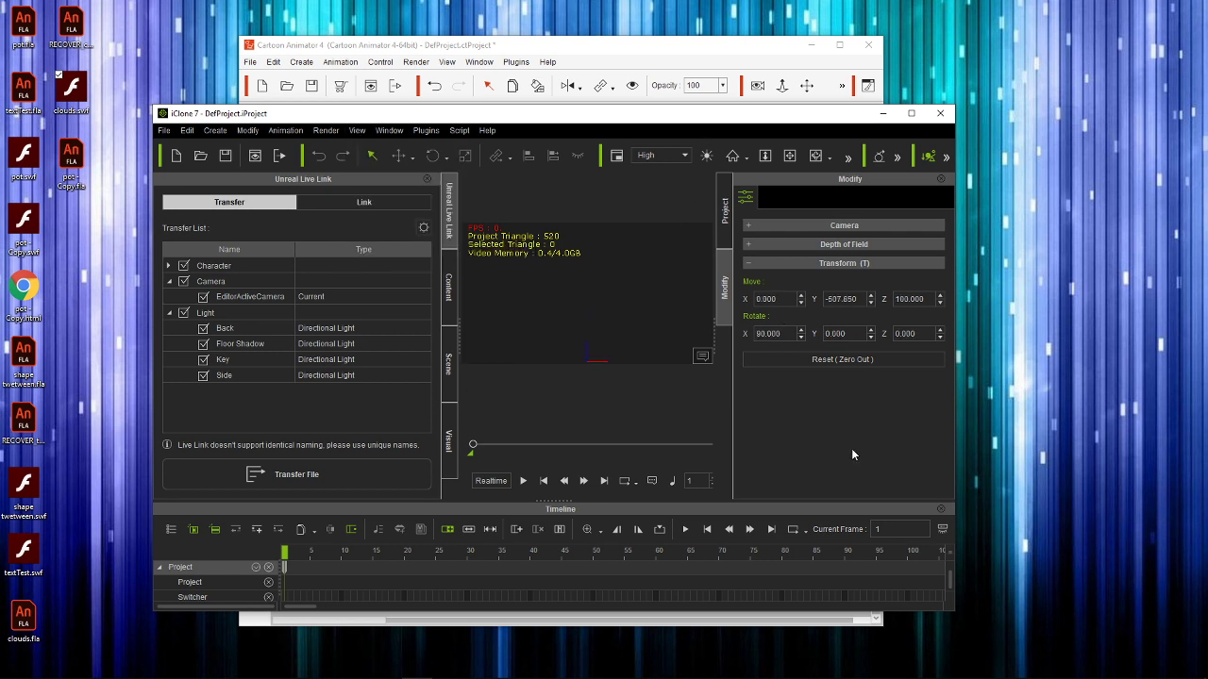
drag(957, 615, 1111, 630)
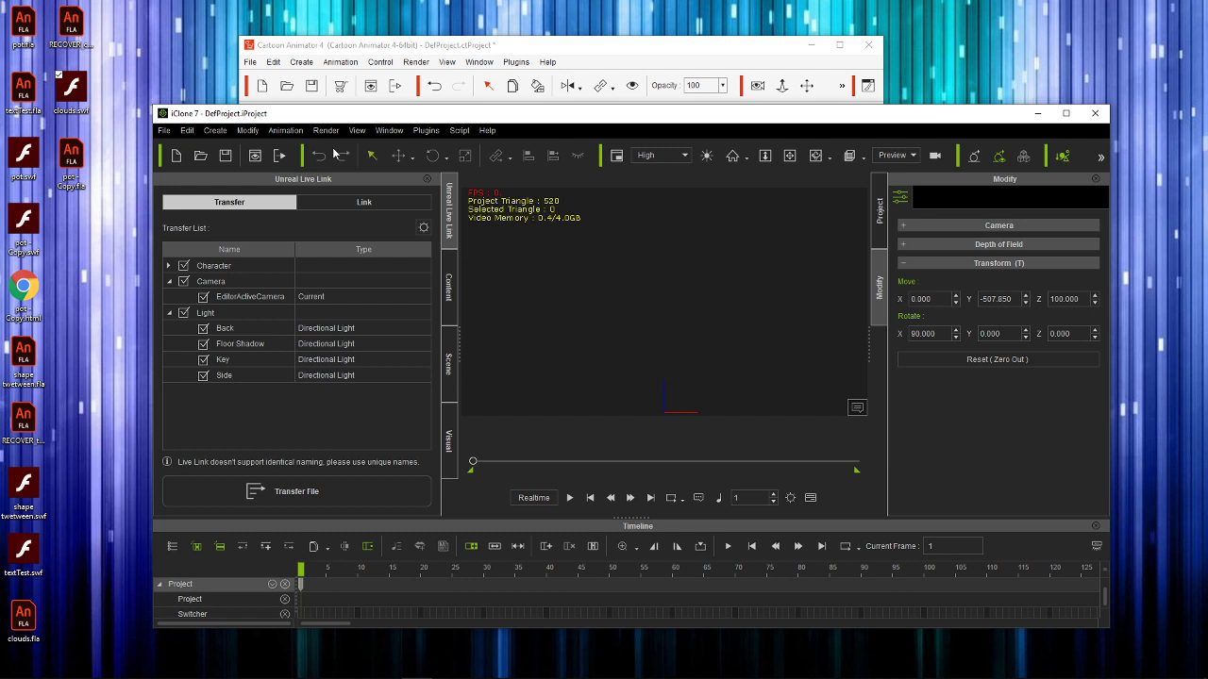
Step: Open the program preferences, enlarge their window and turn on the grid display
click(354, 130)
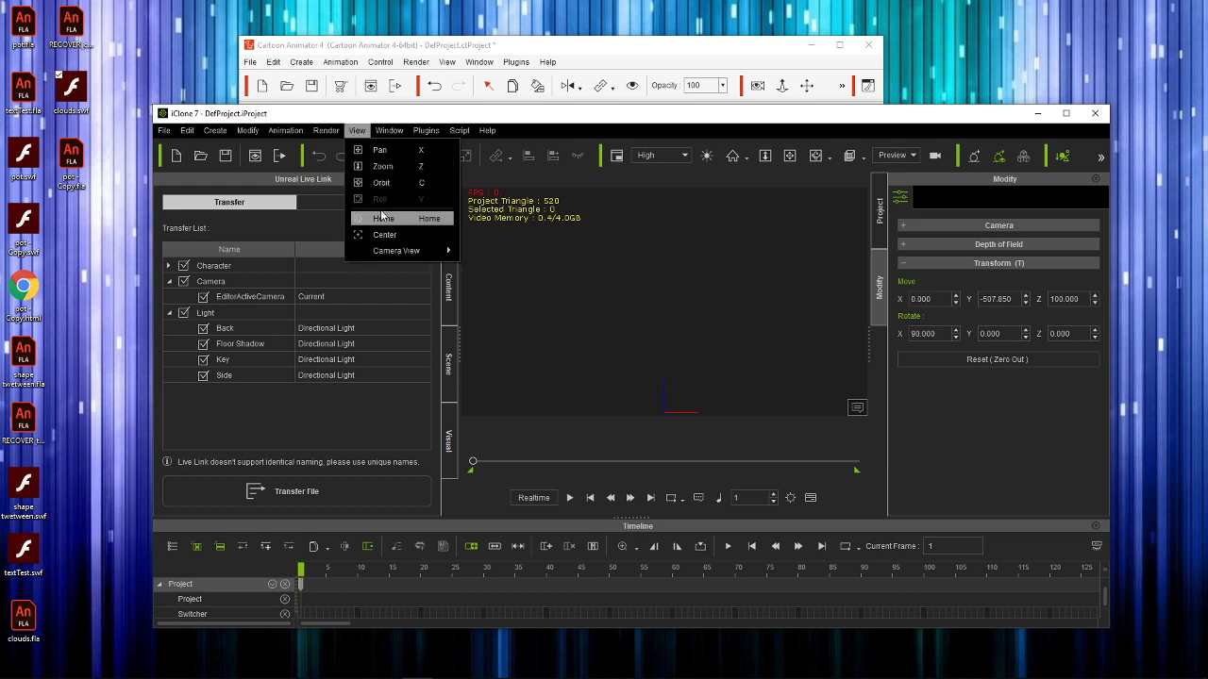
mouse_move(259, 134)
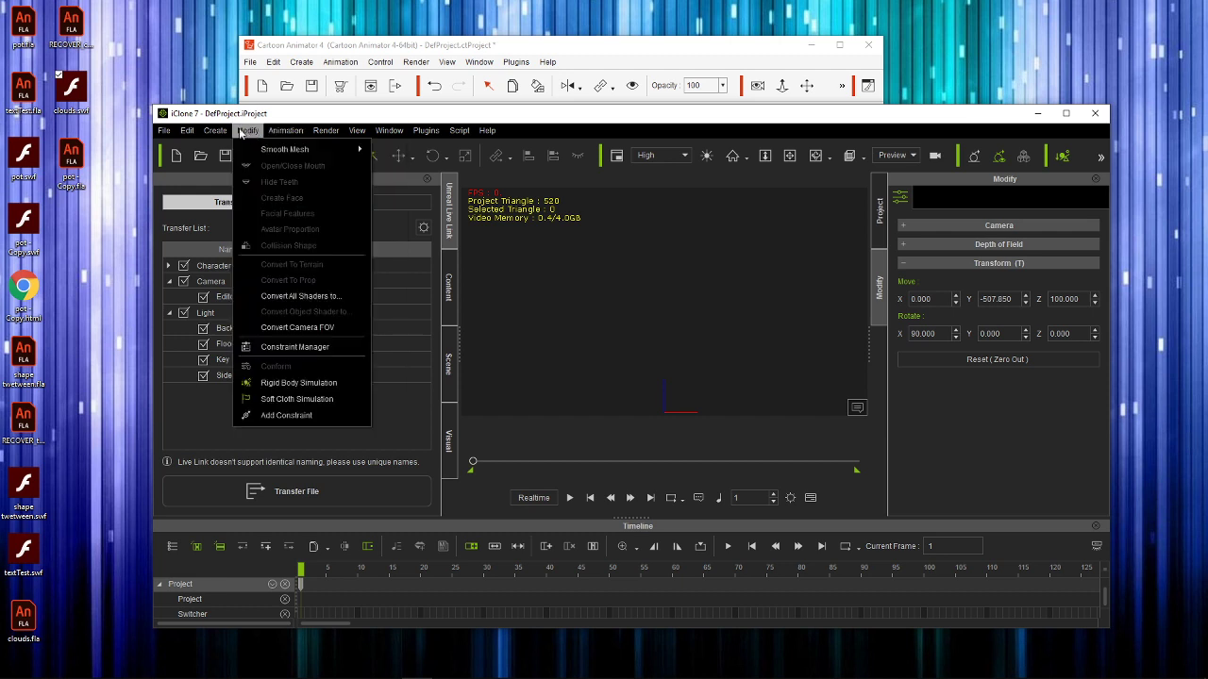
click(241, 133)
click(207, 136)
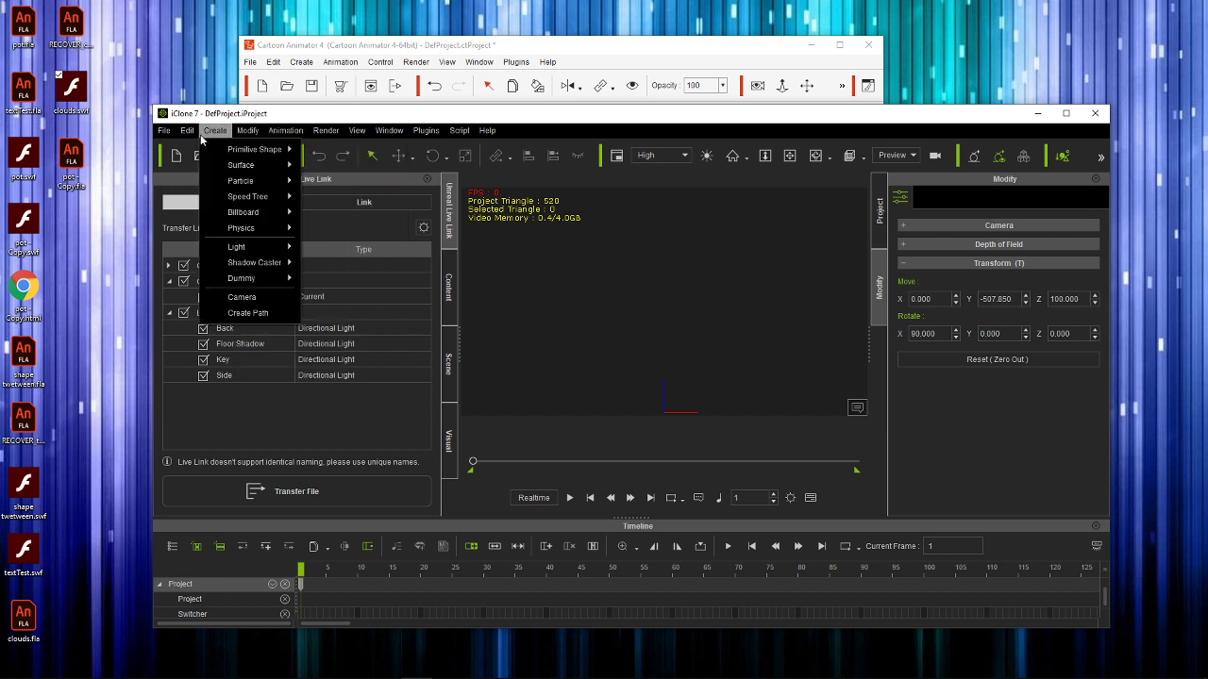
mouse_move(193, 134)
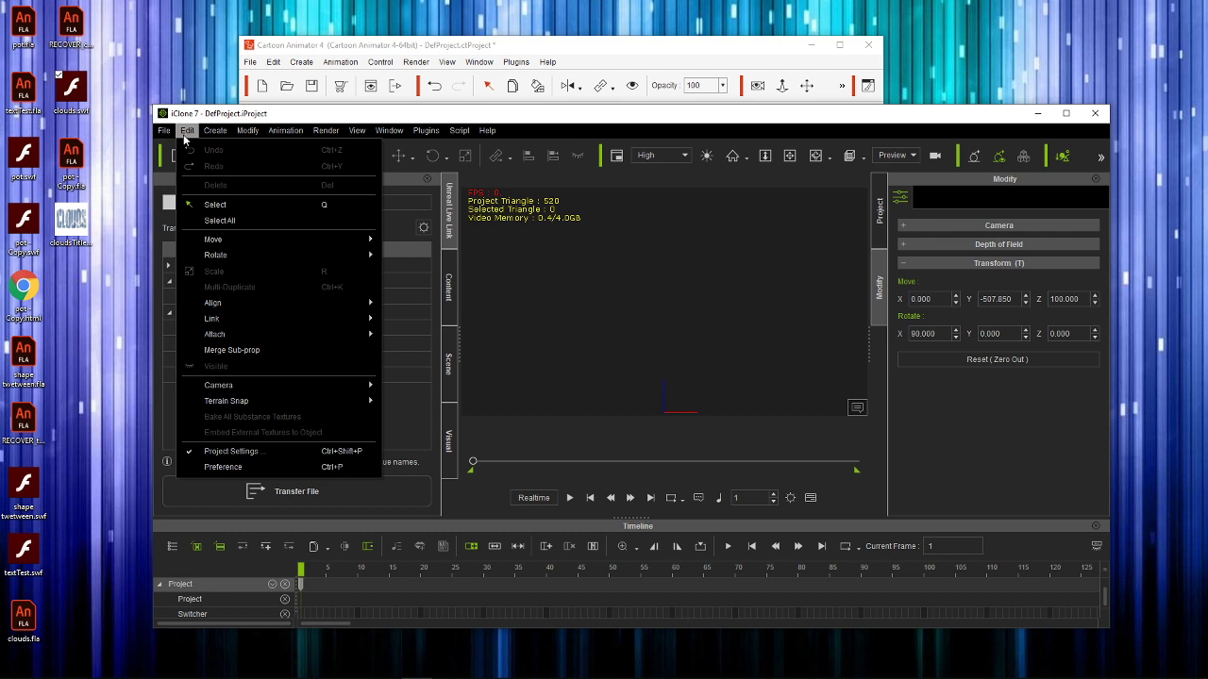
click(230, 465)
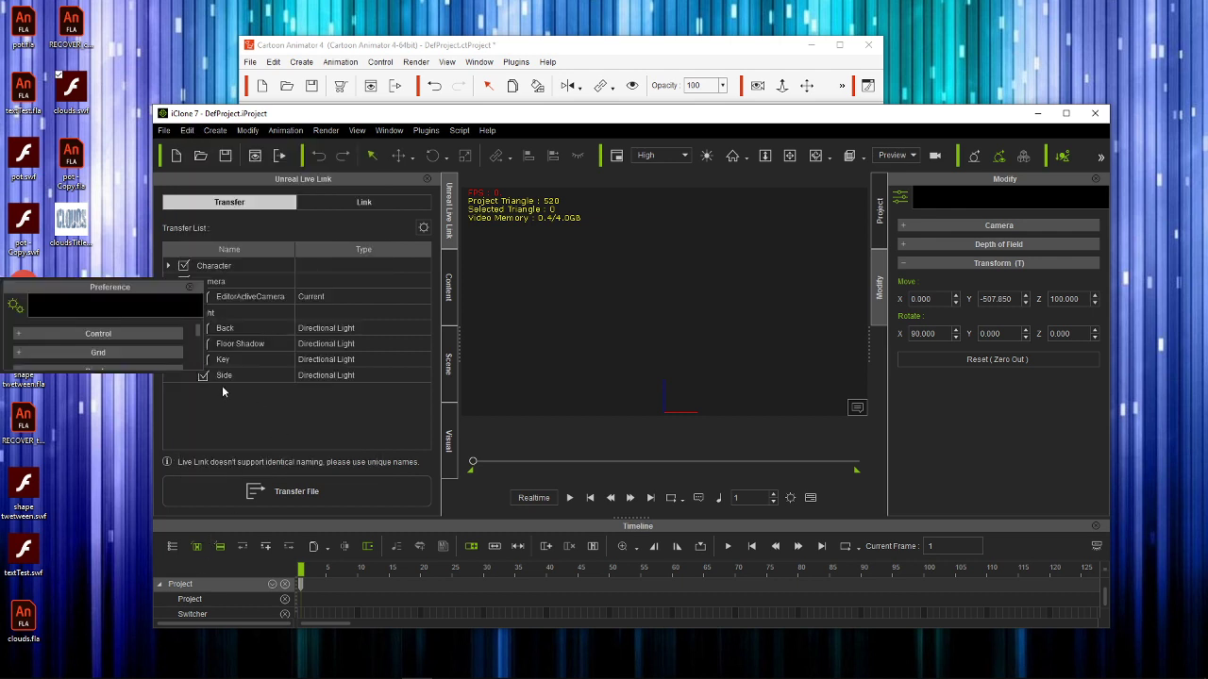
drag(203, 372, 312, 589)
click(43, 371)
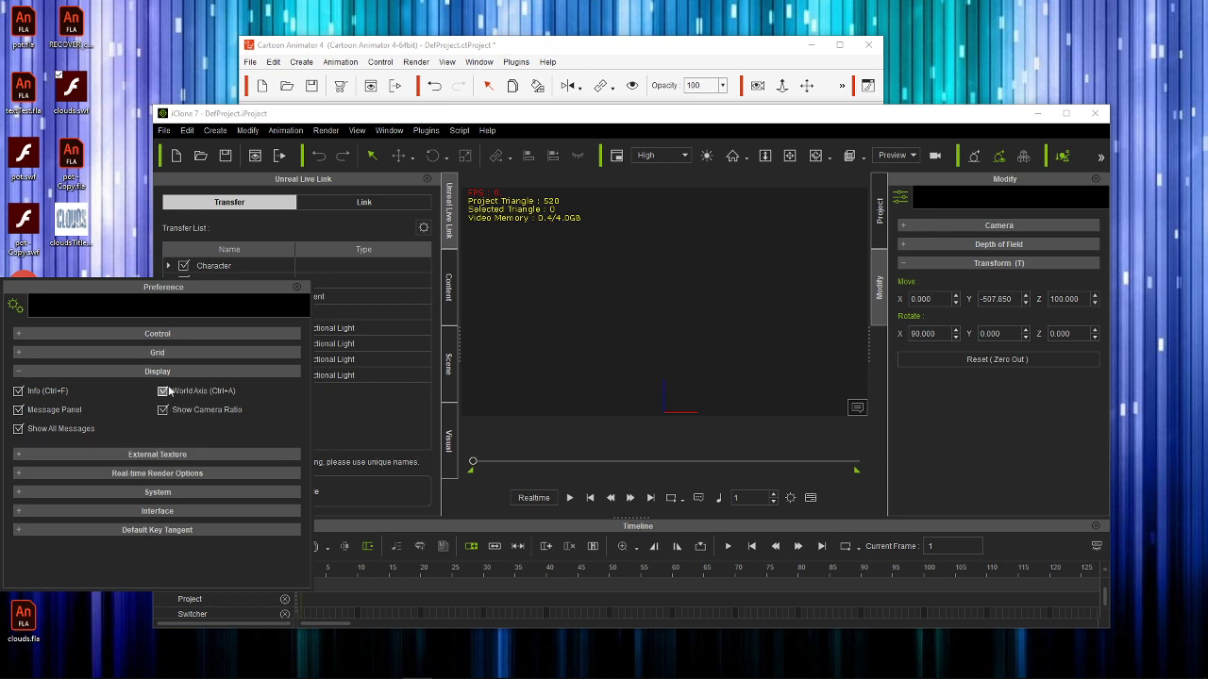
click(84, 352)
click(19, 372)
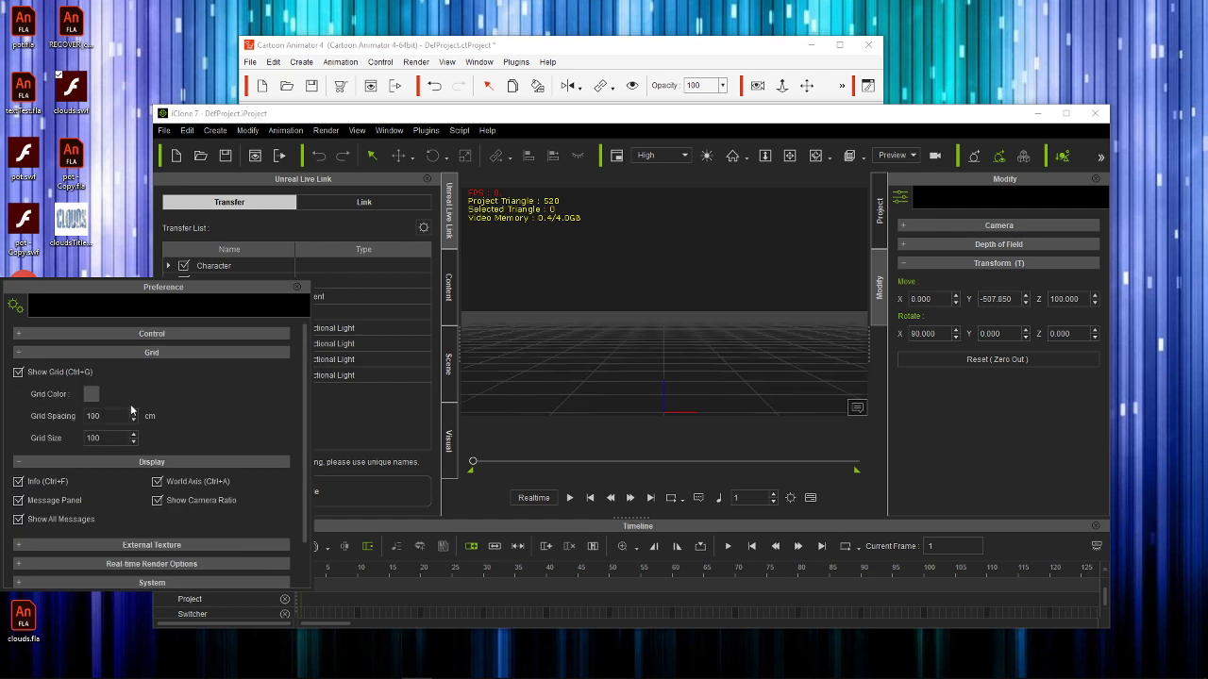
Step: Lighten the grid color to #838383 and close the preferences
click(92, 394)
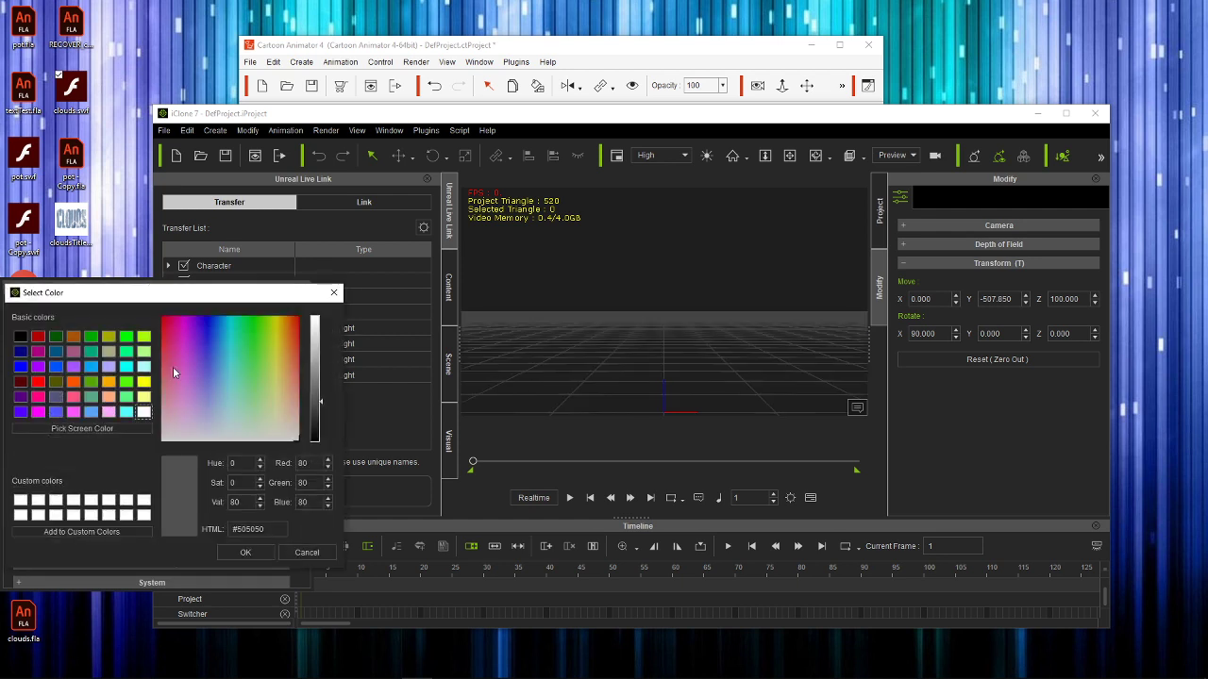
drag(320, 404, 323, 370)
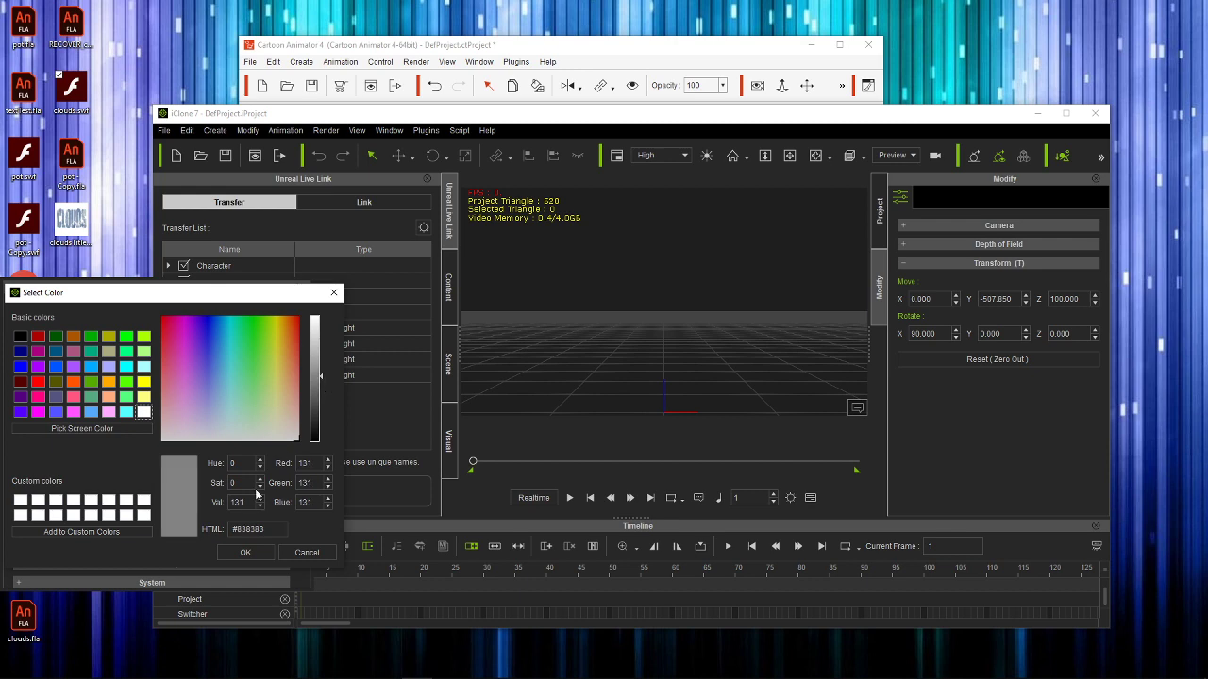
click(248, 548)
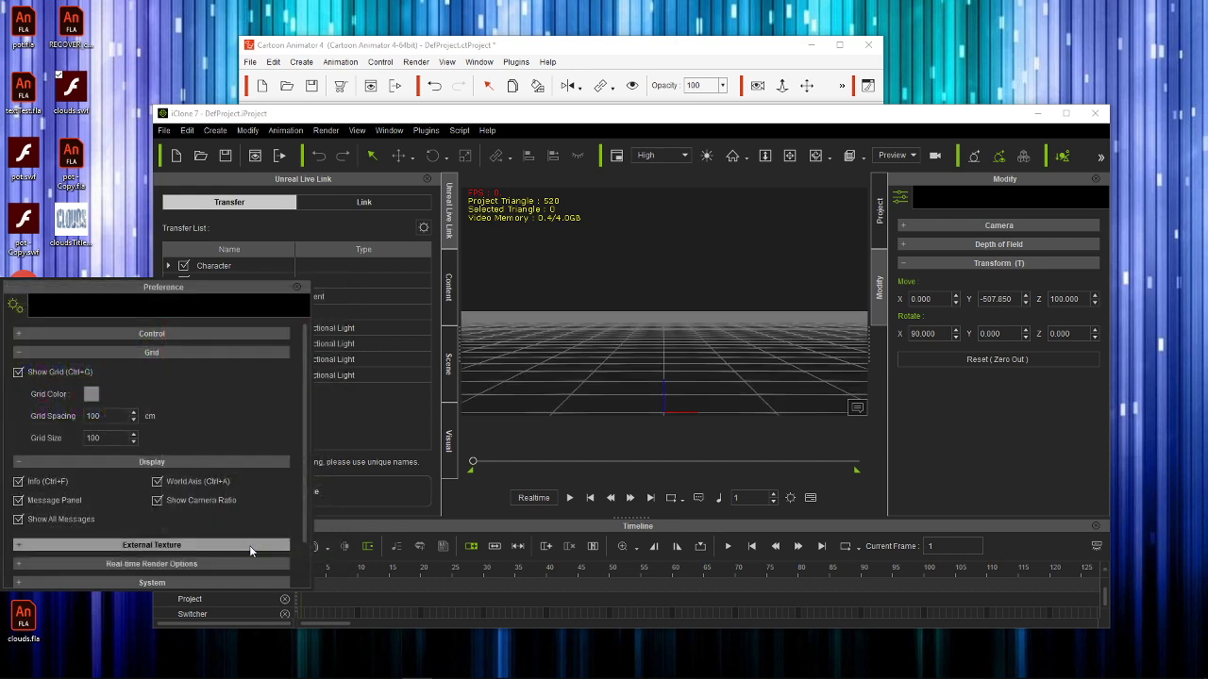
click(298, 287)
Step: Move the iClone window out of the way, switch to Cartoon Animator and close its render settings
drag(716, 123, 760, 412)
click(574, 368)
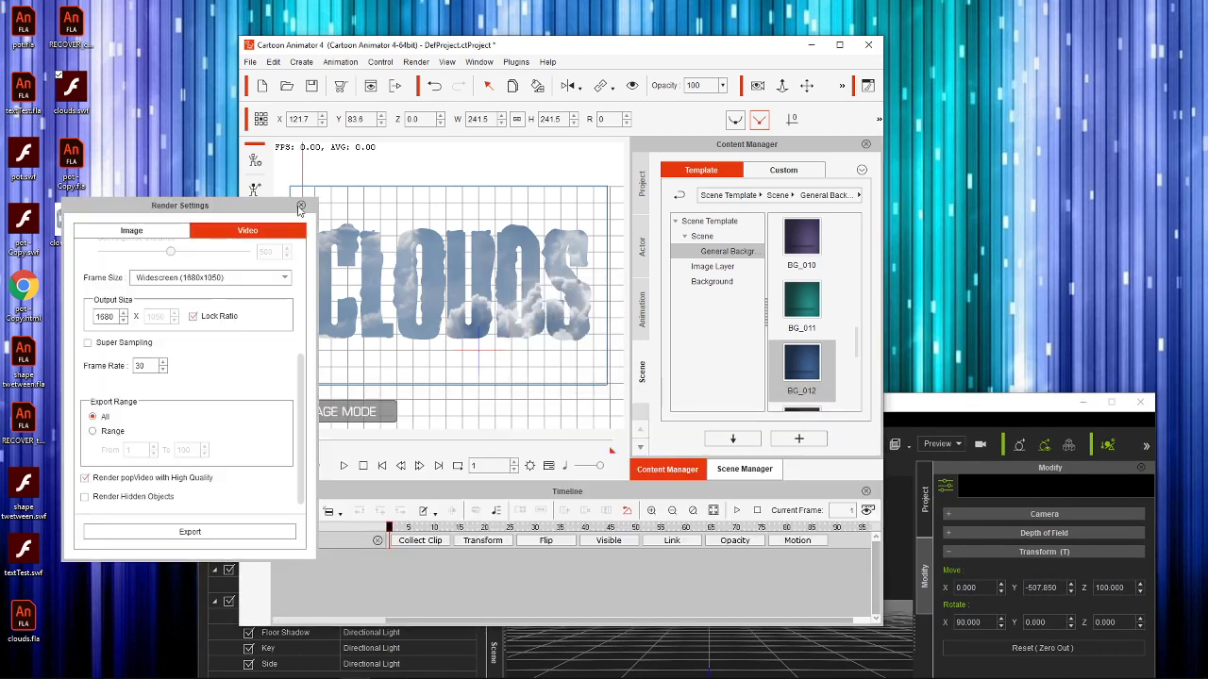
click(300, 207)
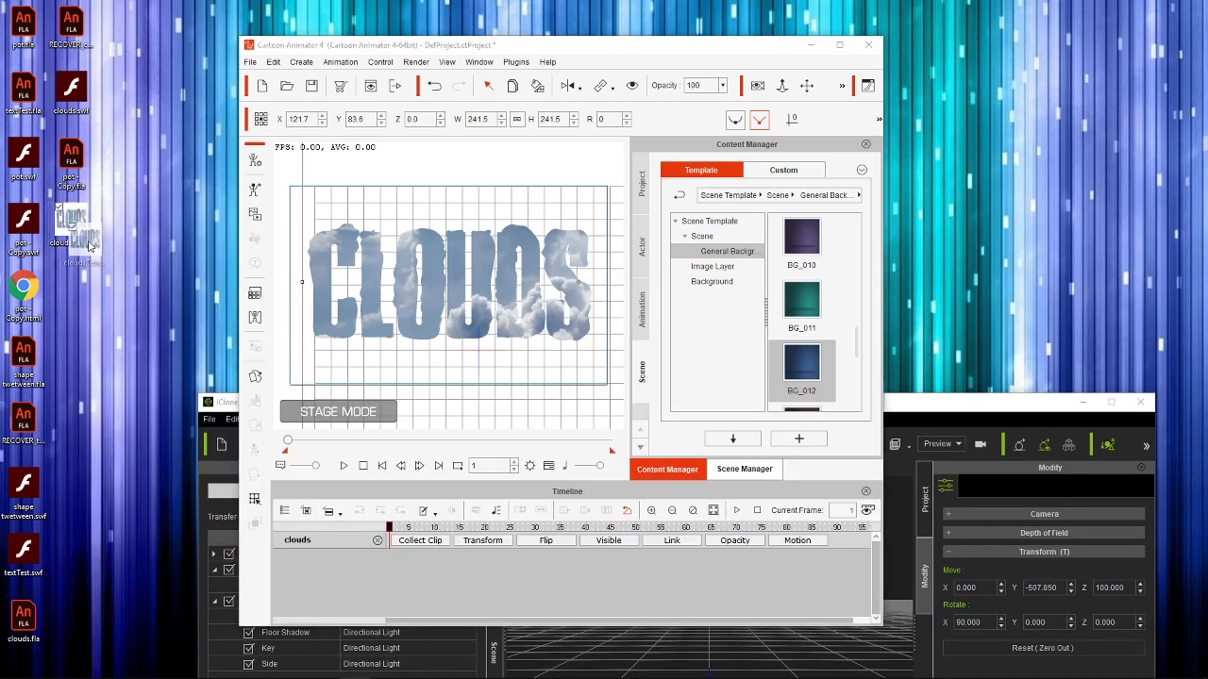
Step: Return to iClone and import the cloudsTitle file from the desktop into the scene as a Billboard
click(922, 401)
drag(923, 404, 875, 54)
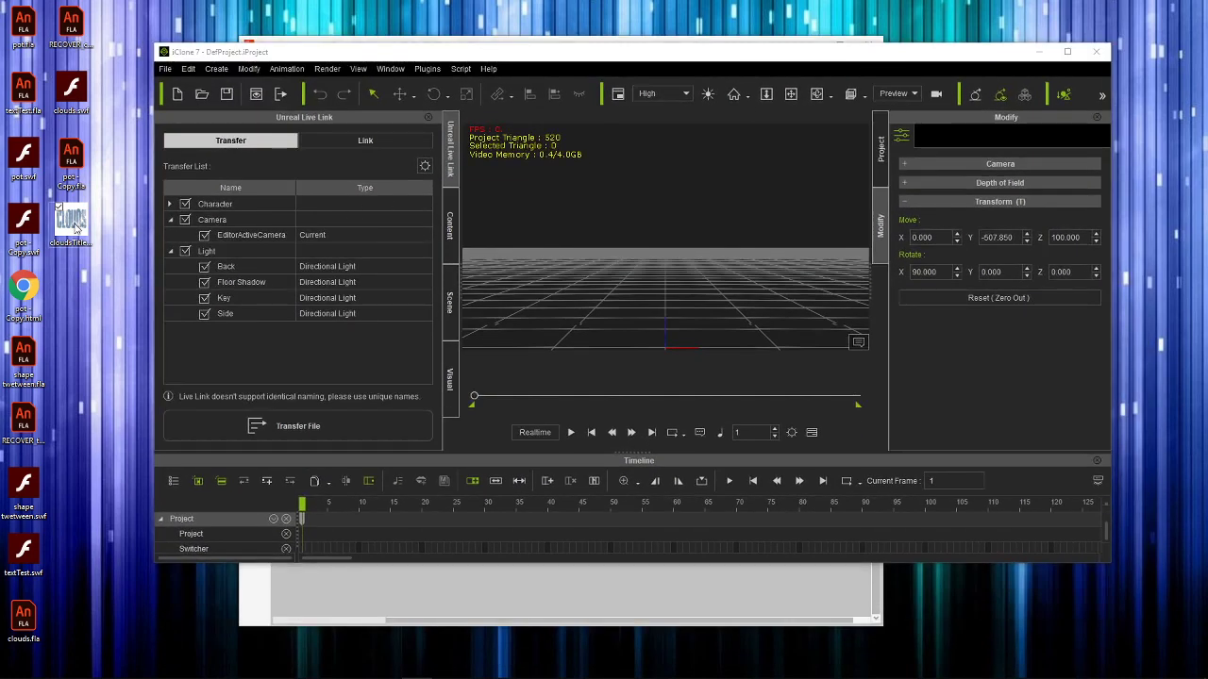
drag(71, 222, 666, 312)
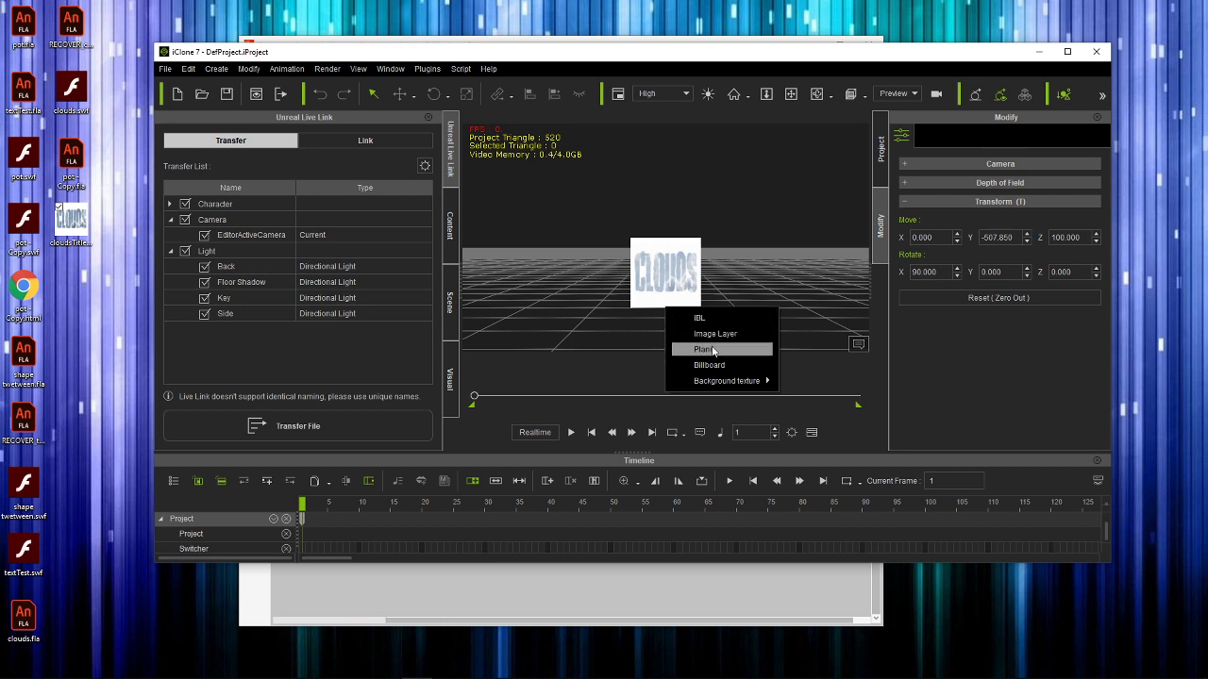
mouse_move(719, 382)
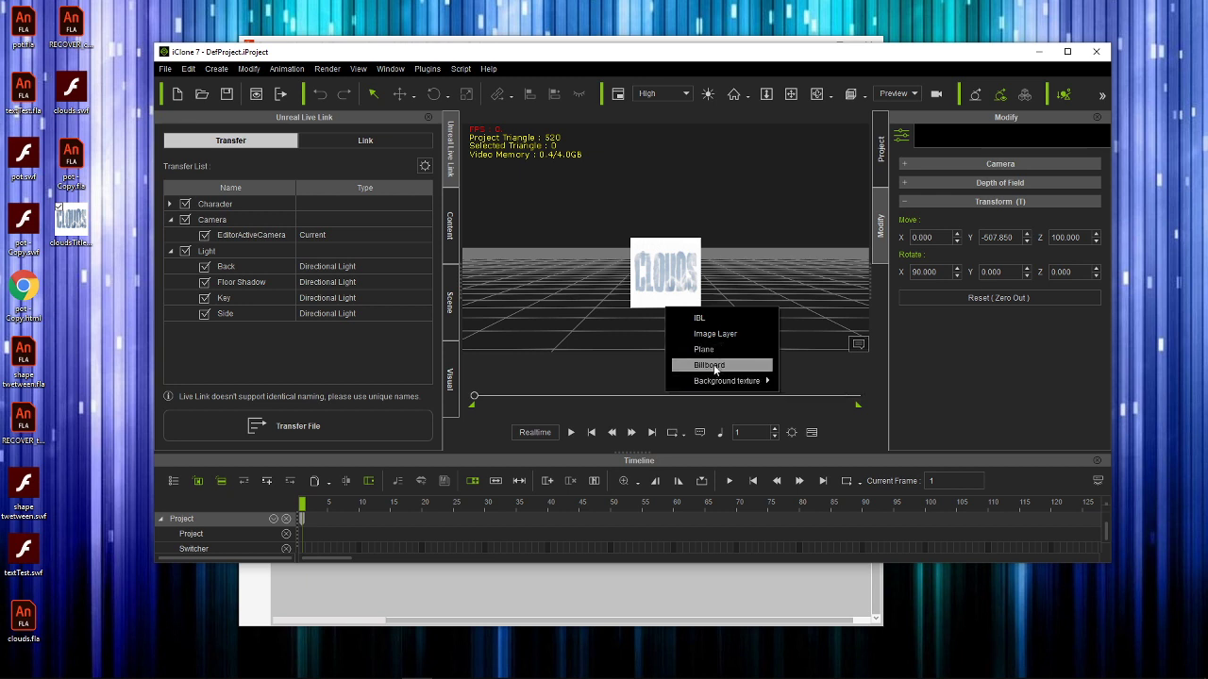
click(714, 367)
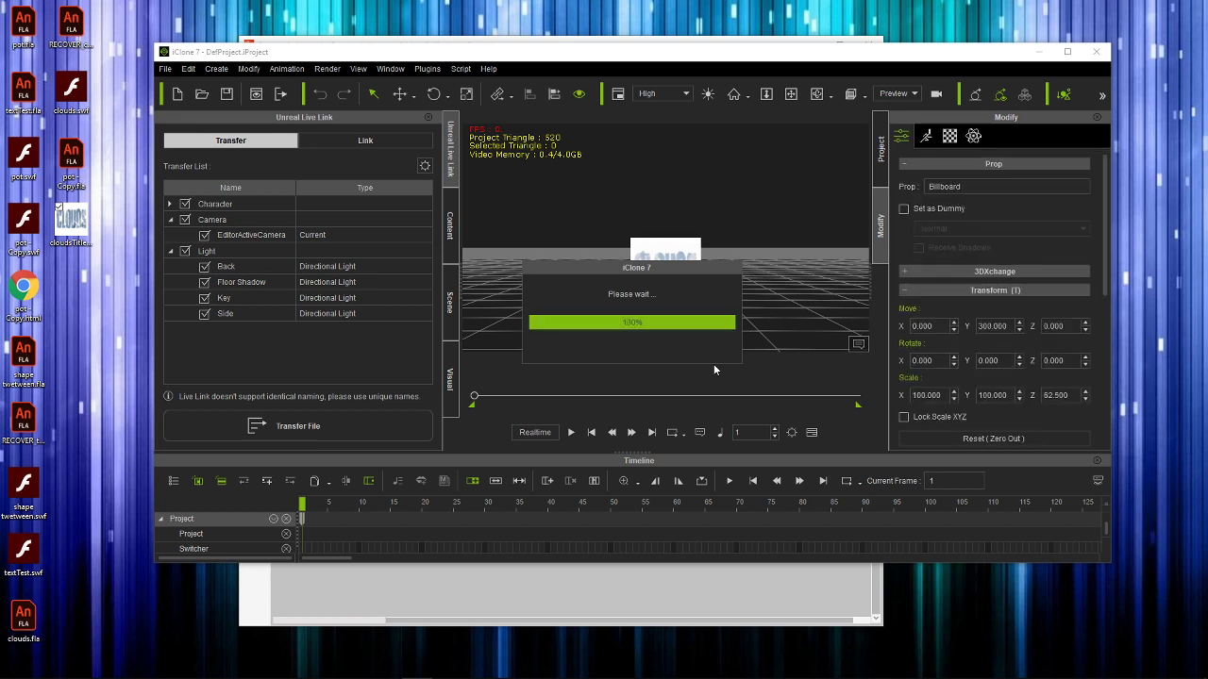
Step: Maximize the window and play the CLOUDS billboard from changing camera angles to check how it faces the camera, returning to frame 1
double_click(679, 58)
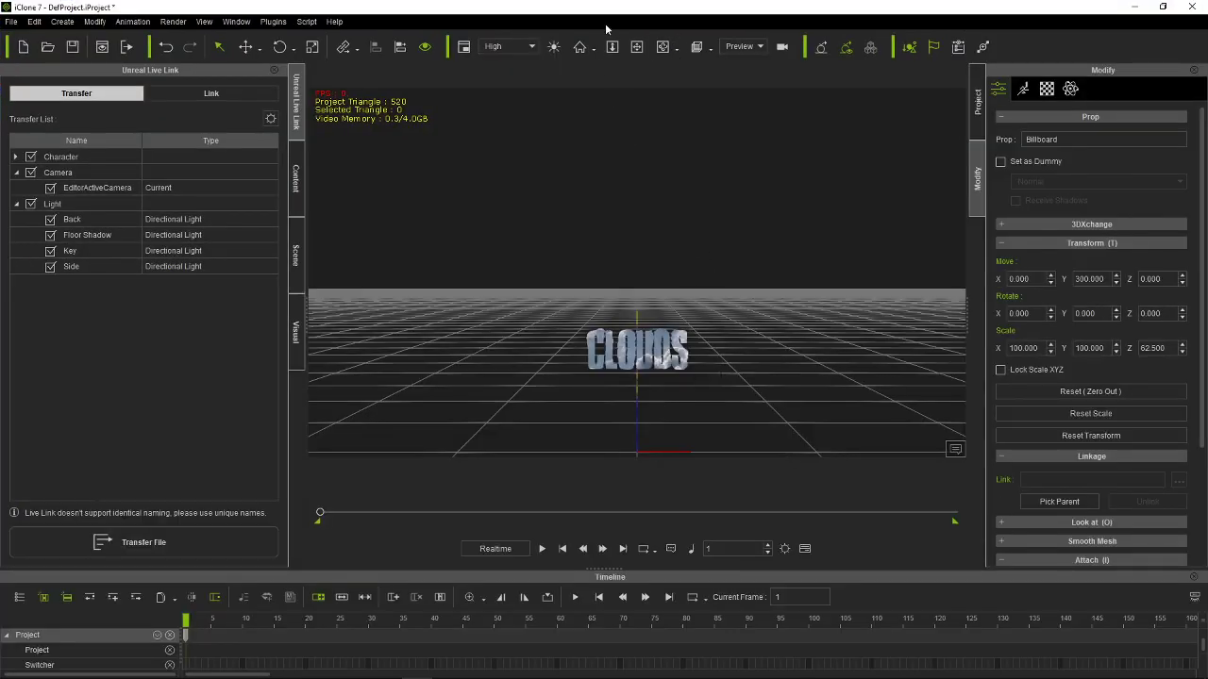
drag(588, 418, 618, 376)
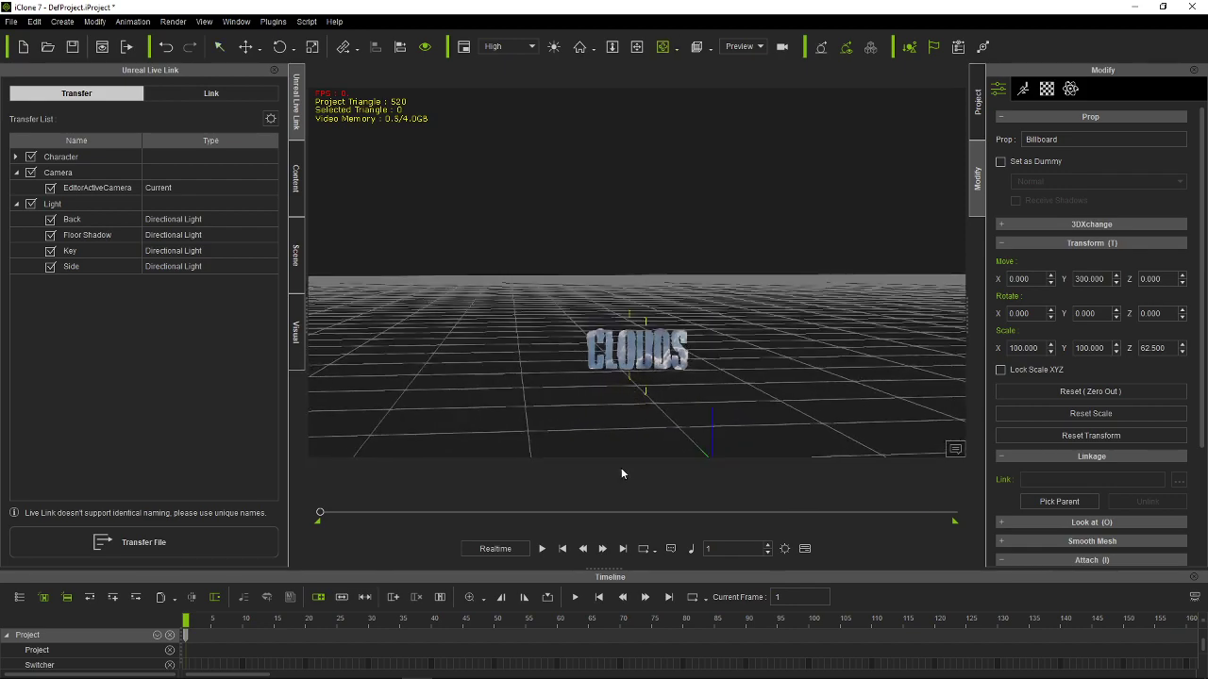
click(541, 548)
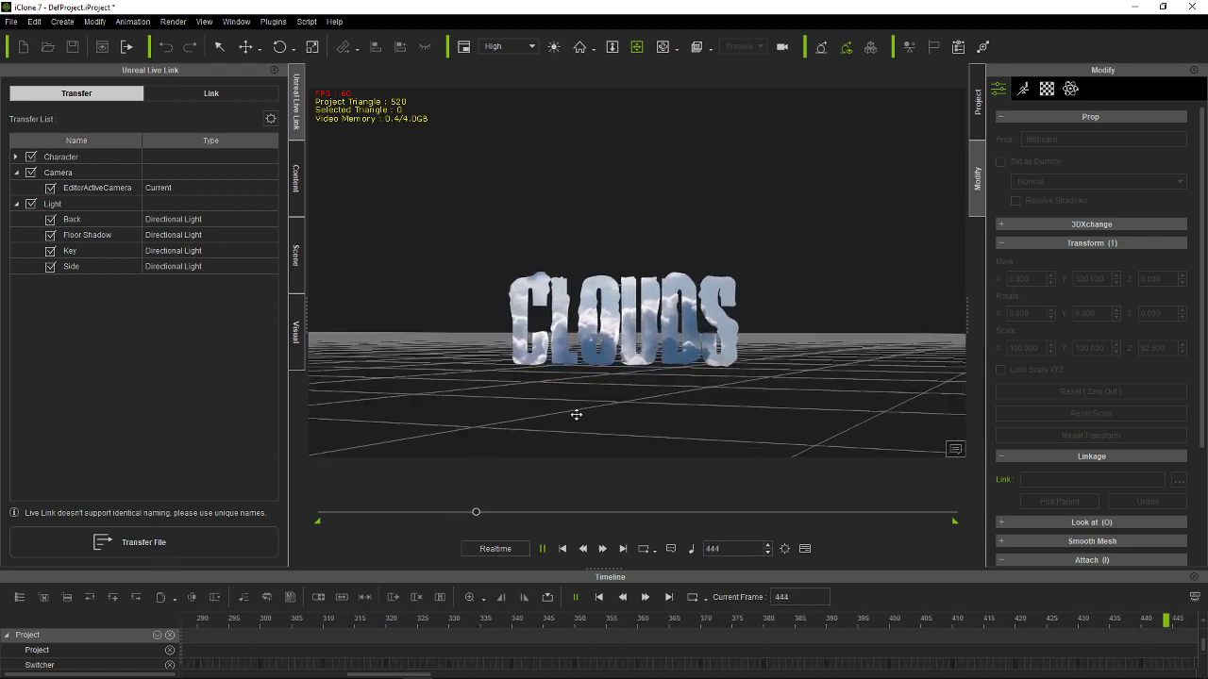
click(561, 549)
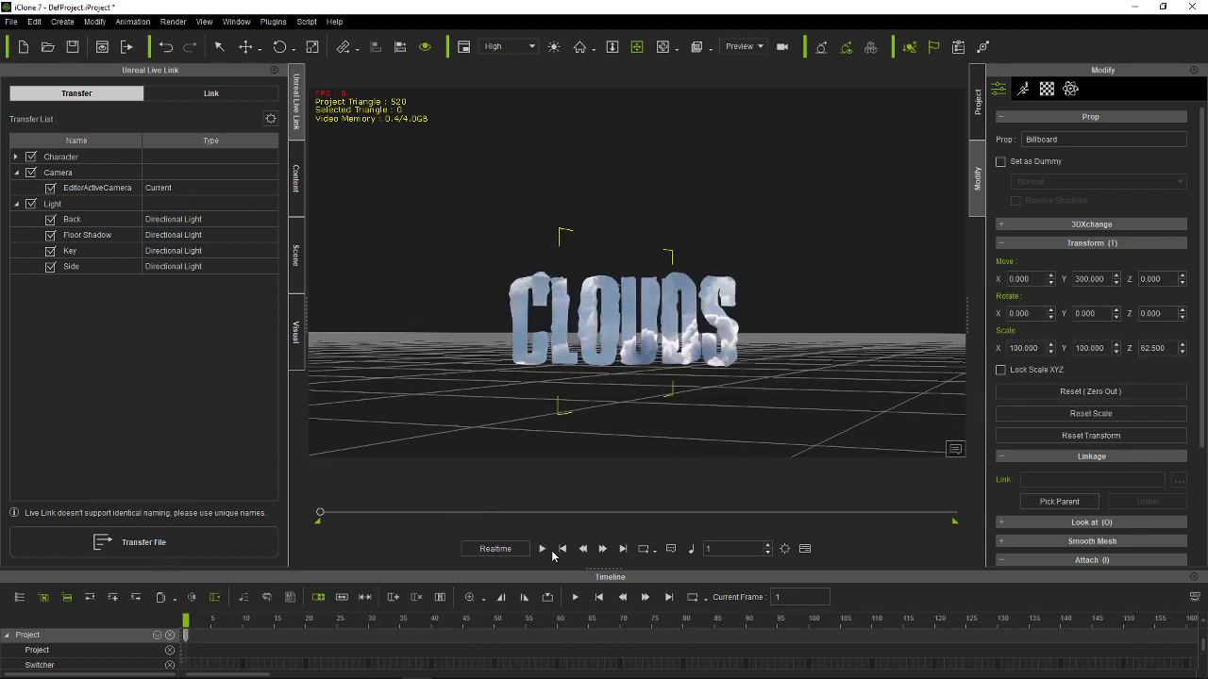
click(542, 548)
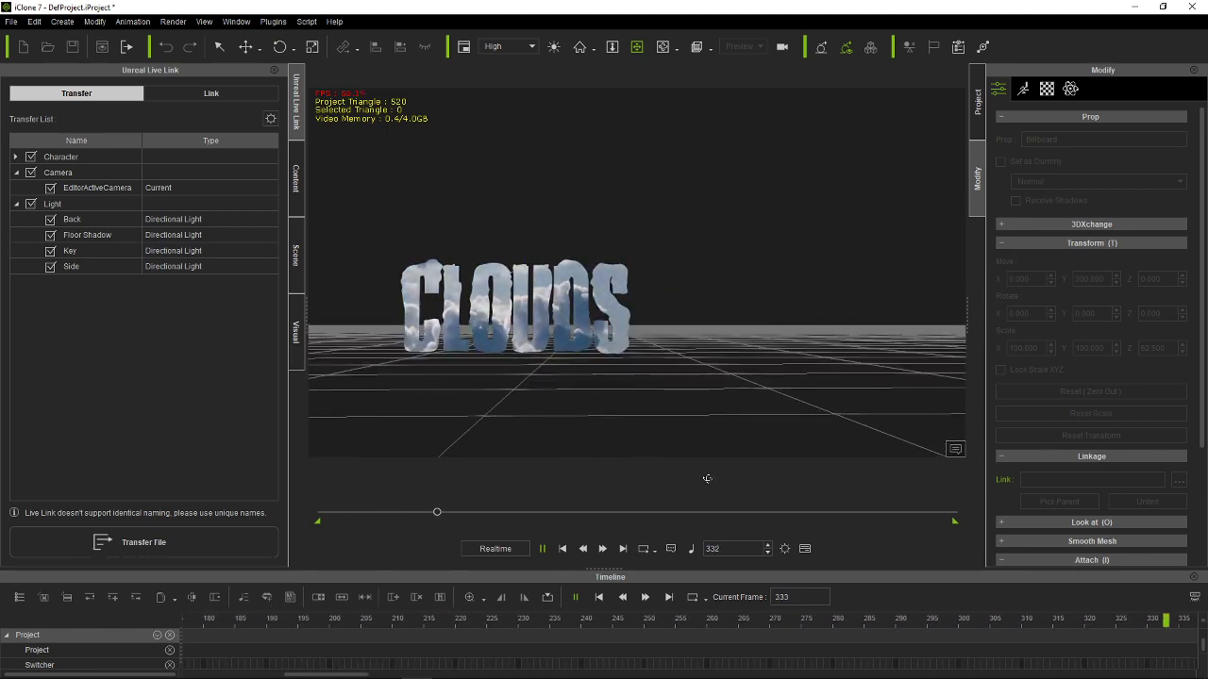
click(565, 549)
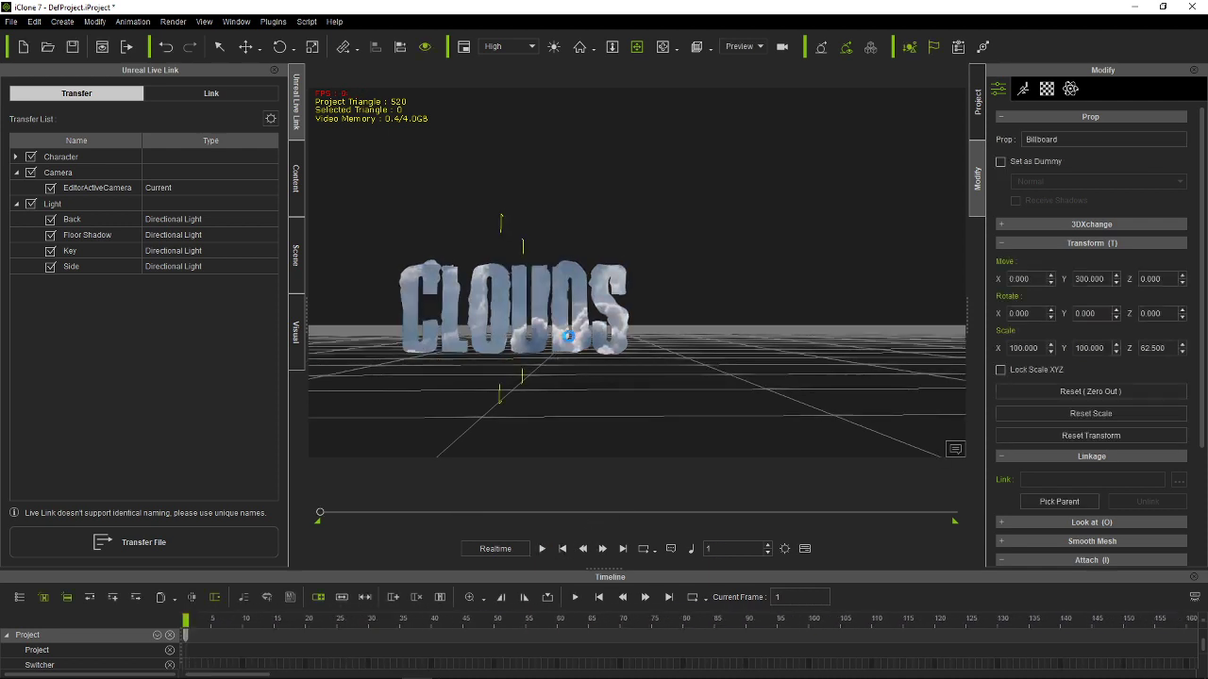
Step: Delete the CLOUDS billboard and import the cloudsTitle file from the desktop as a Plane instead
key(Delete)
double_click(744, 7)
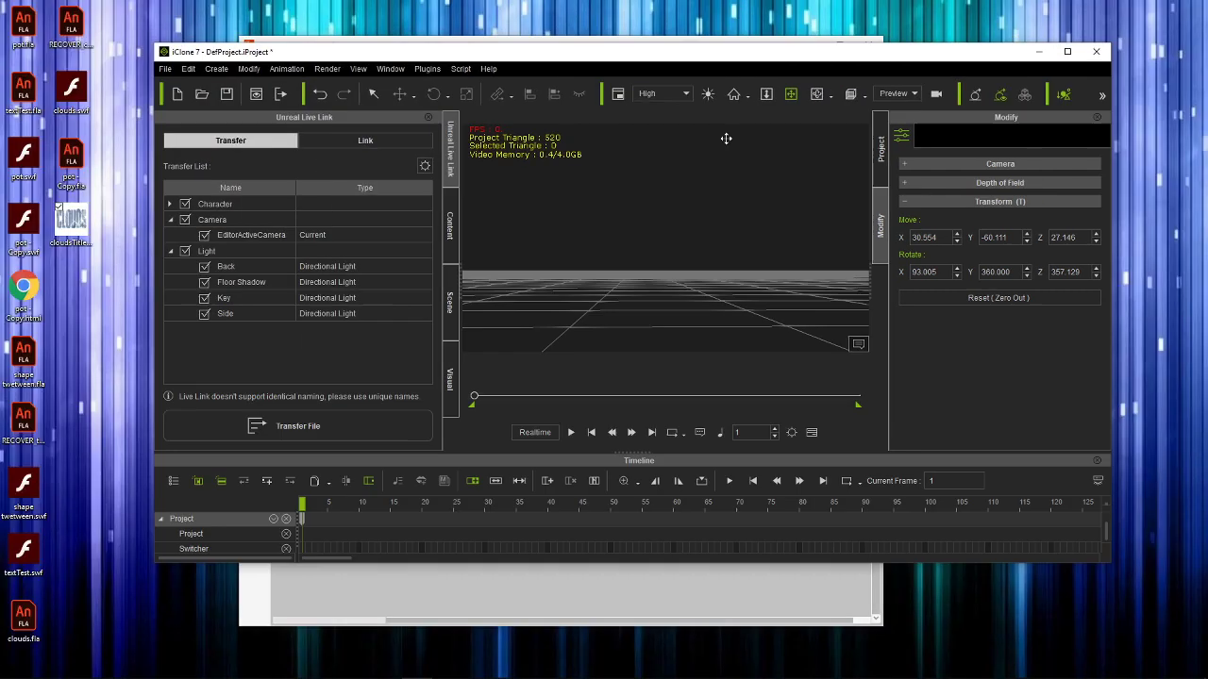
scroll(708, 332, down, 4)
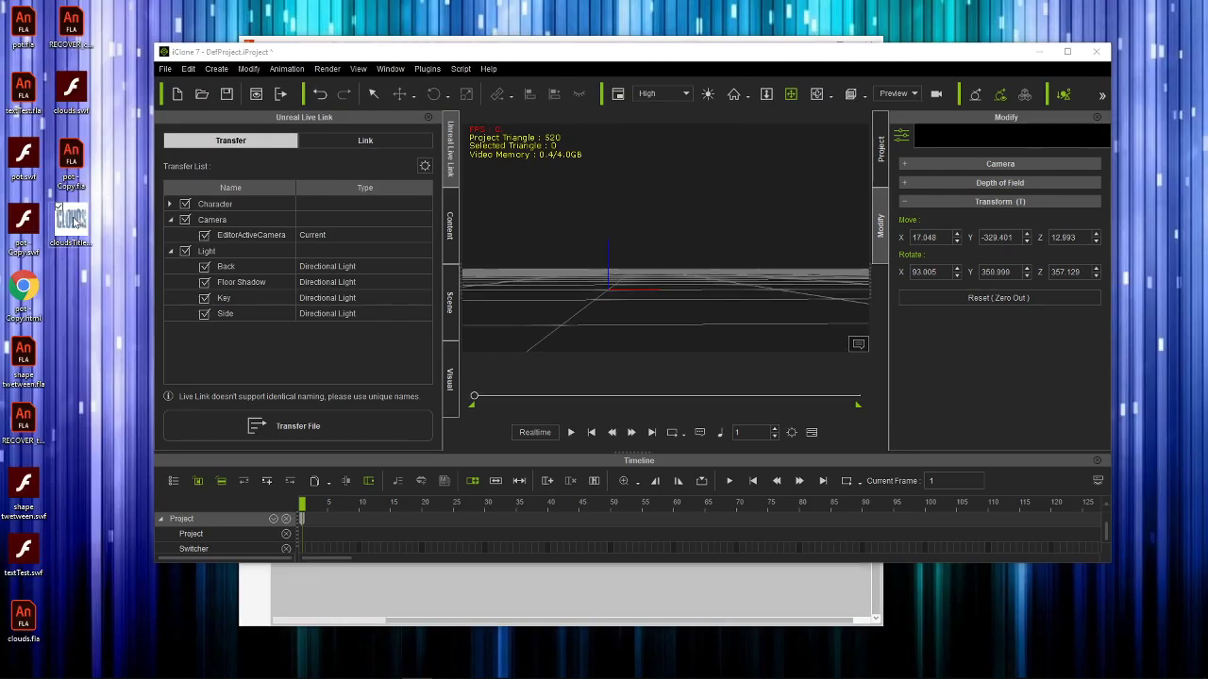
drag(76, 223, 628, 300)
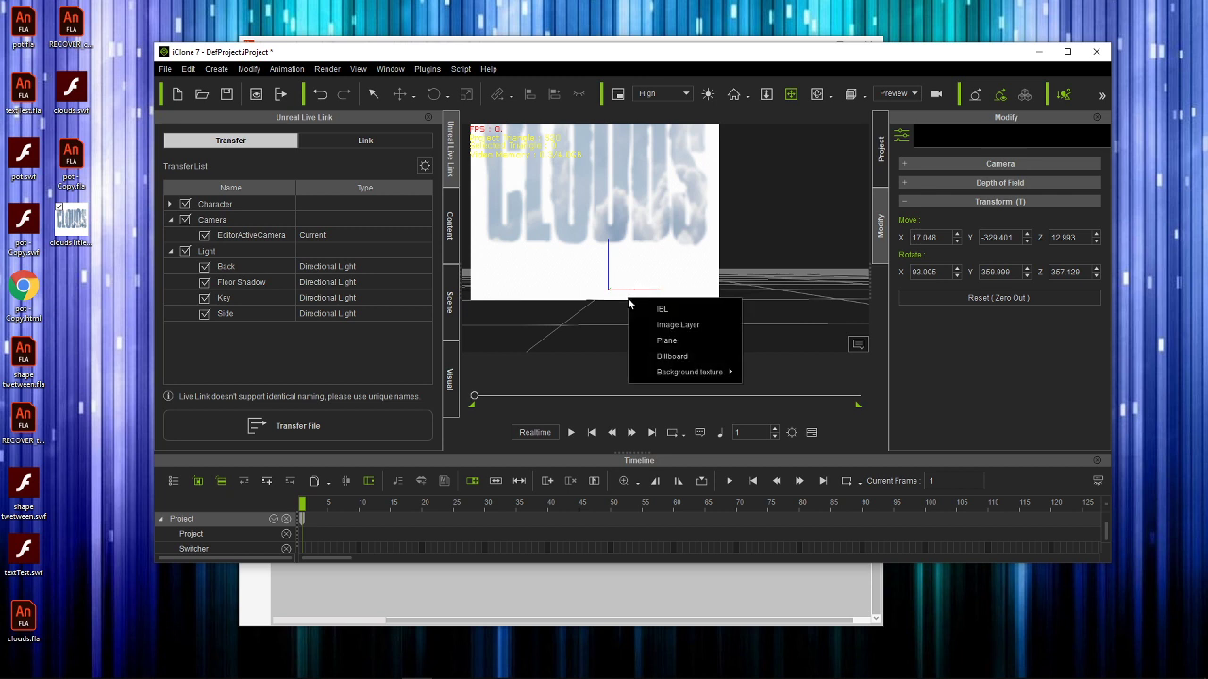
click(674, 341)
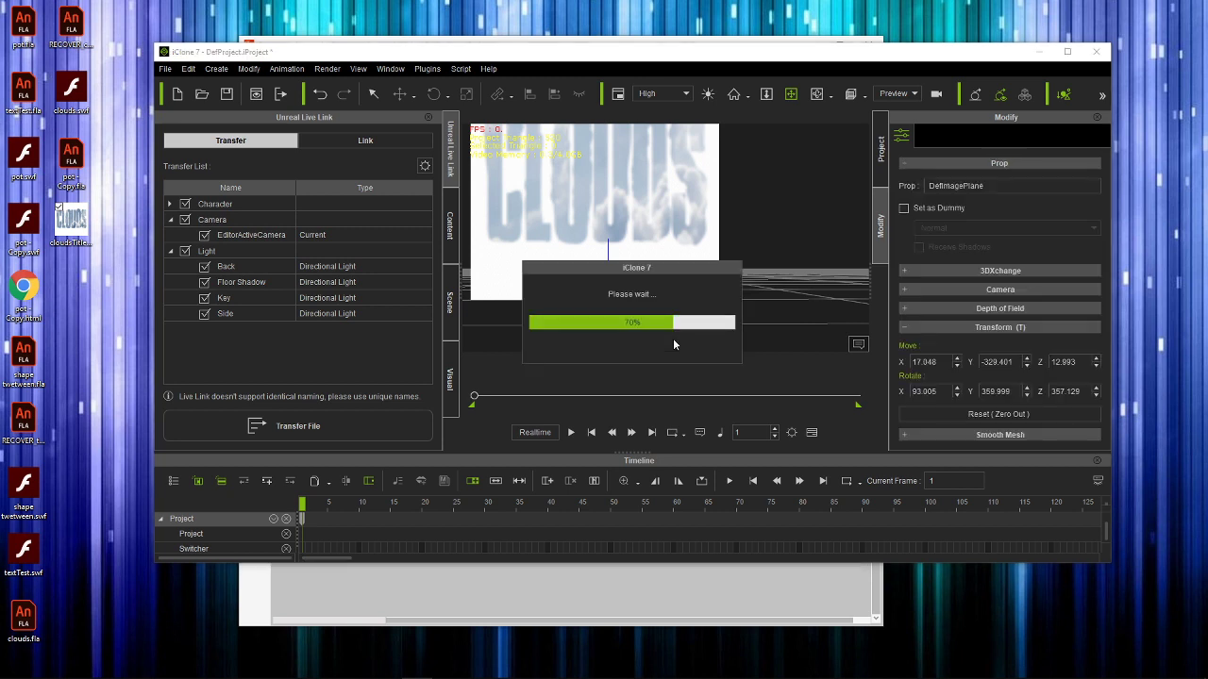
Step: Maximize the window and examine the CLOUDS image plane and its floor shadow from different camera angles
double_click(892, 53)
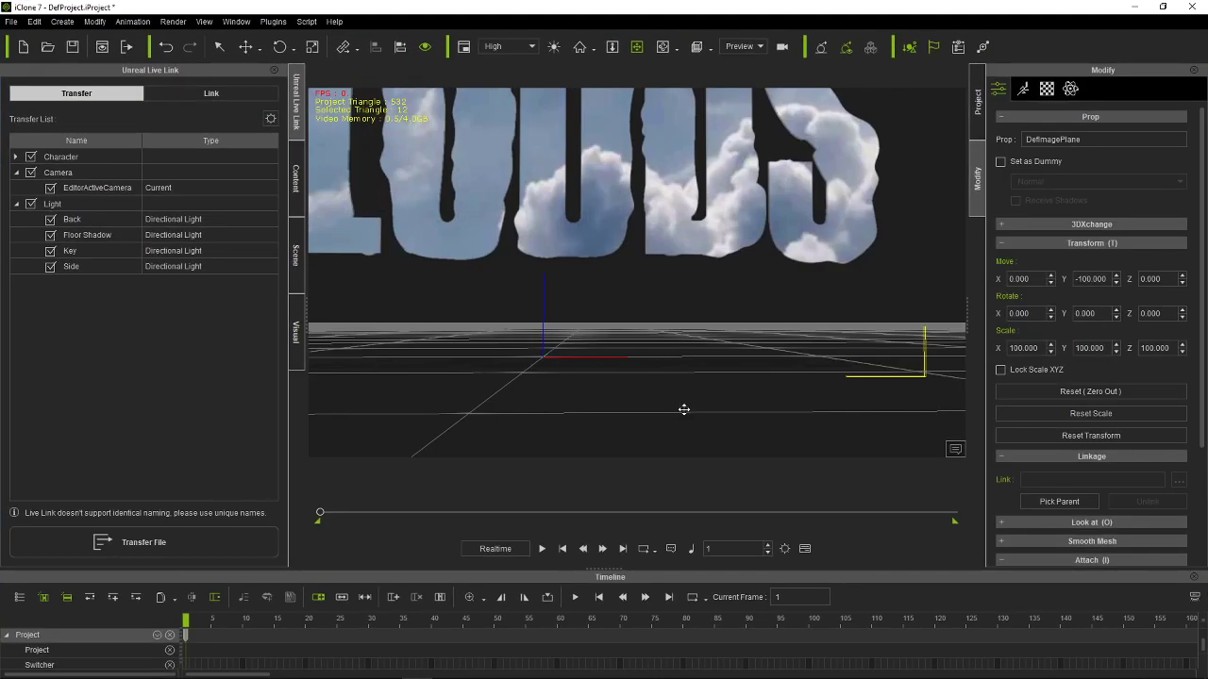
scroll(683, 410, down, 4)
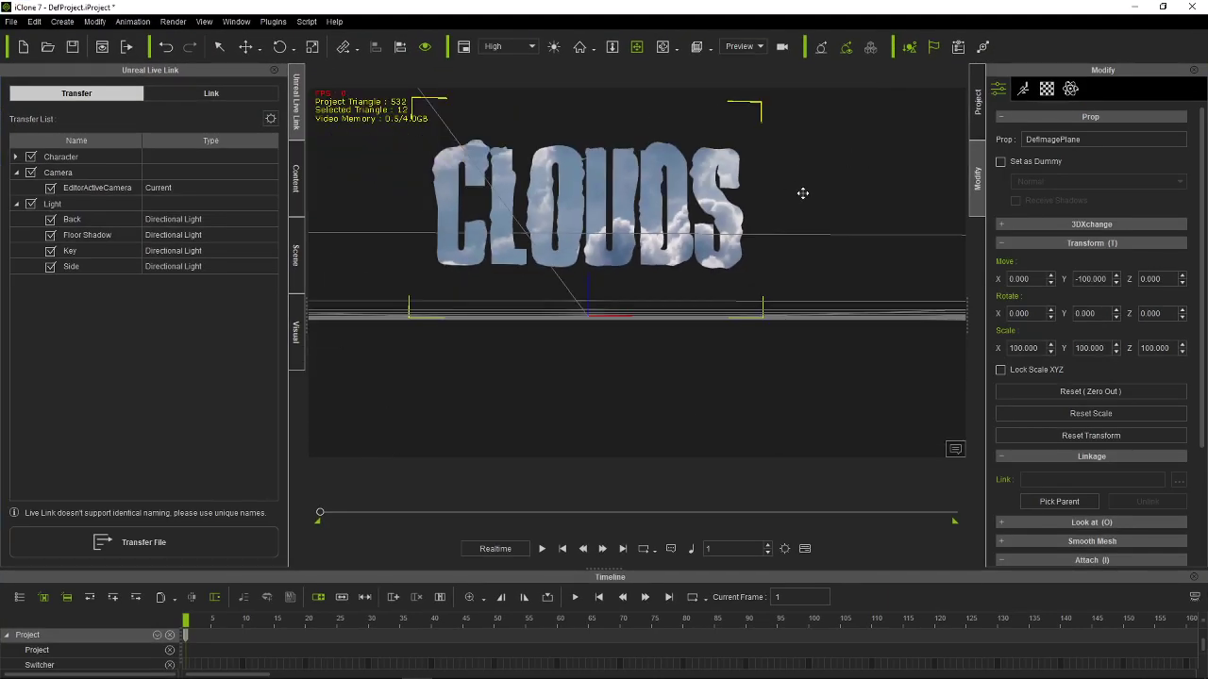
drag(801, 192, 876, 178)
drag(827, 228, 817, 236)
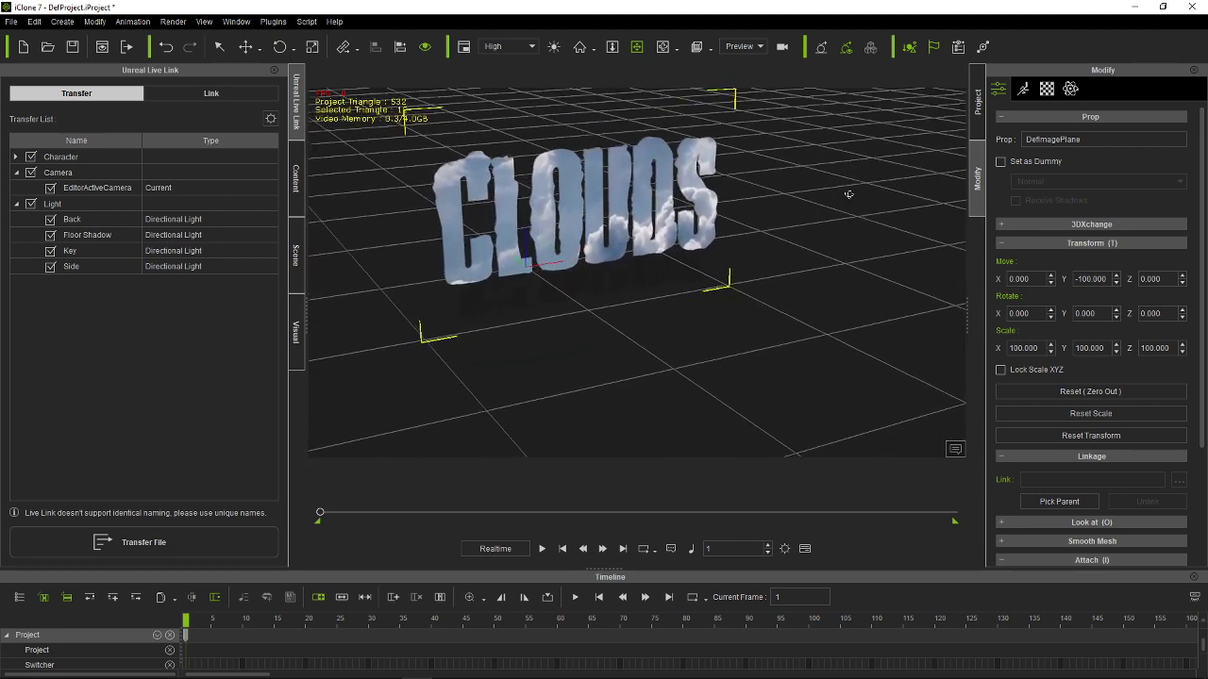
drag(818, 350, 826, 292)
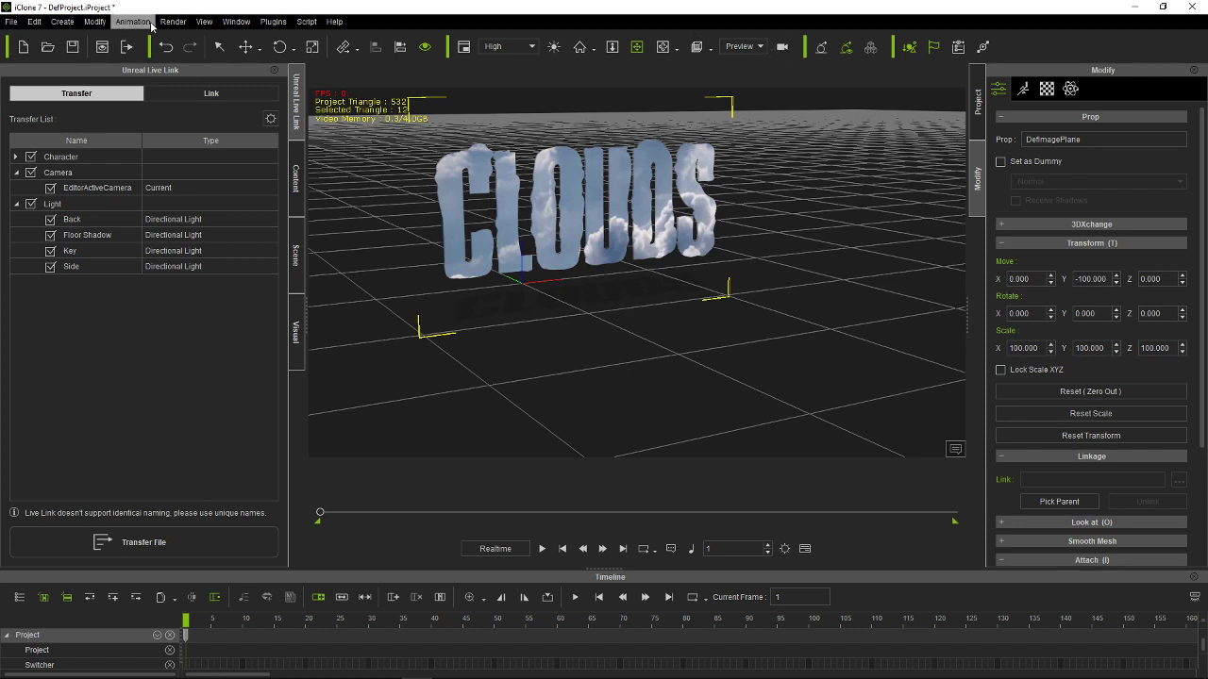
Step: Add a camera to the scene and, at frame 100, orbit it around and closer to the CLOUDS plane to animate a camera move
click(63, 20)
click(89, 188)
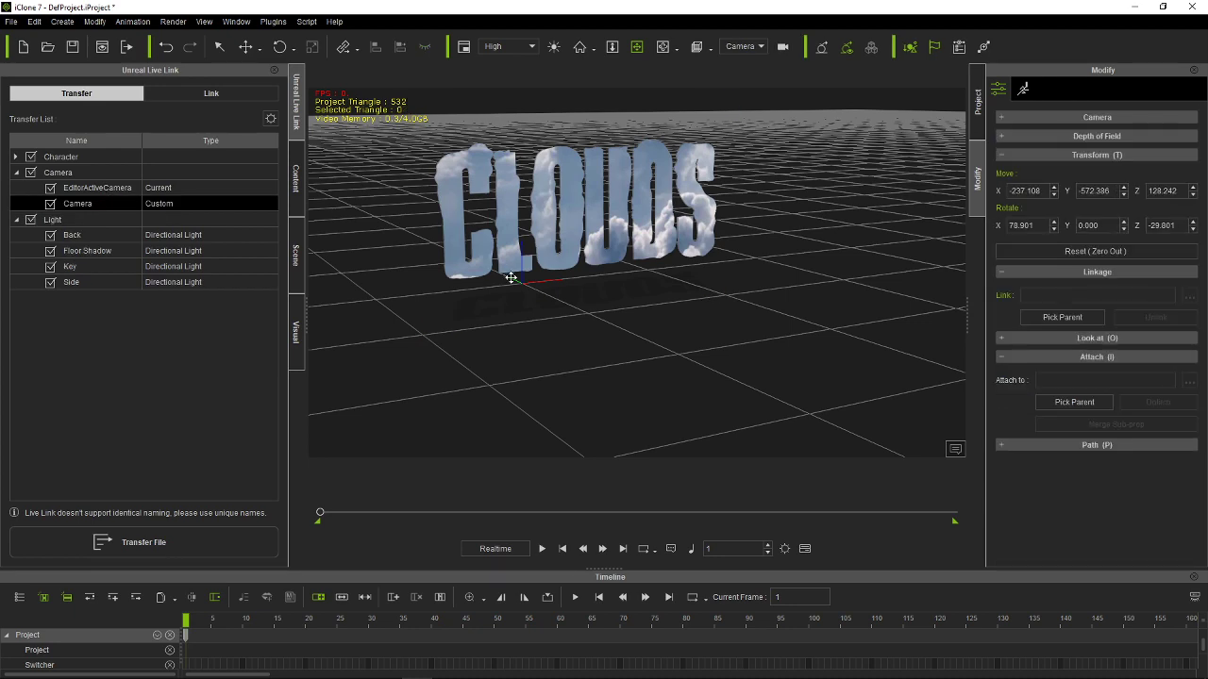
click(810, 626)
drag(844, 332, 517, 270)
scroll(617, 205, up, 10)
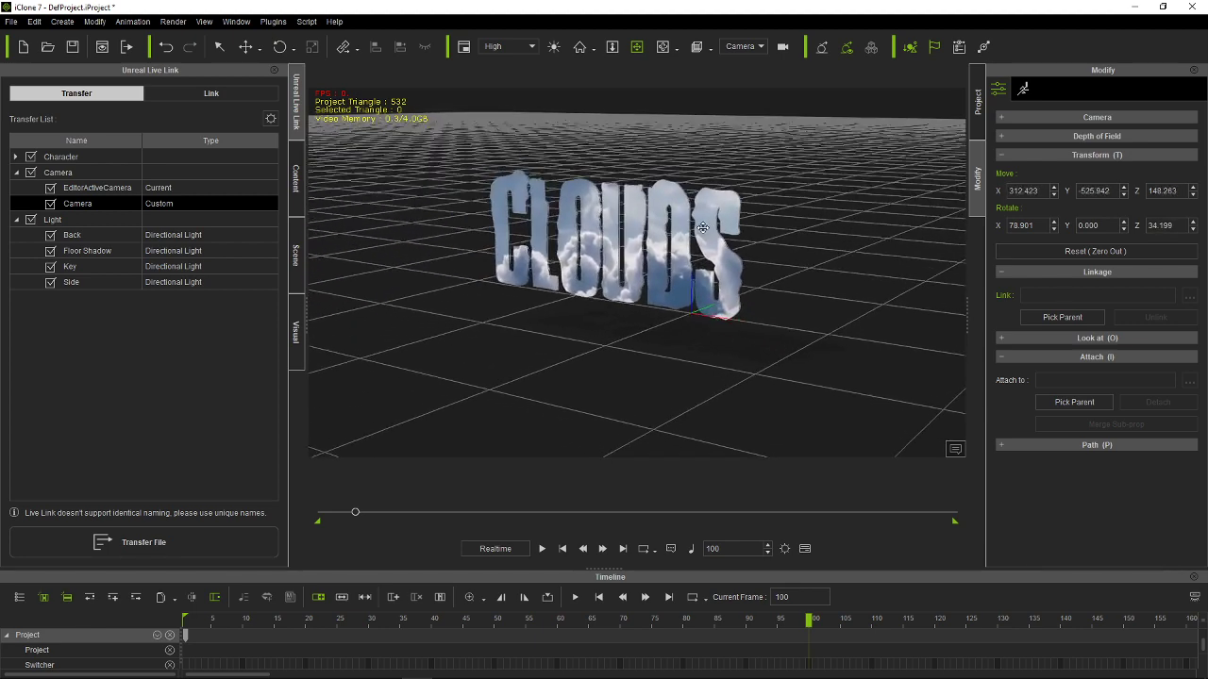
scroll(711, 241, down, 5)
scroll(717, 255, up, 3)
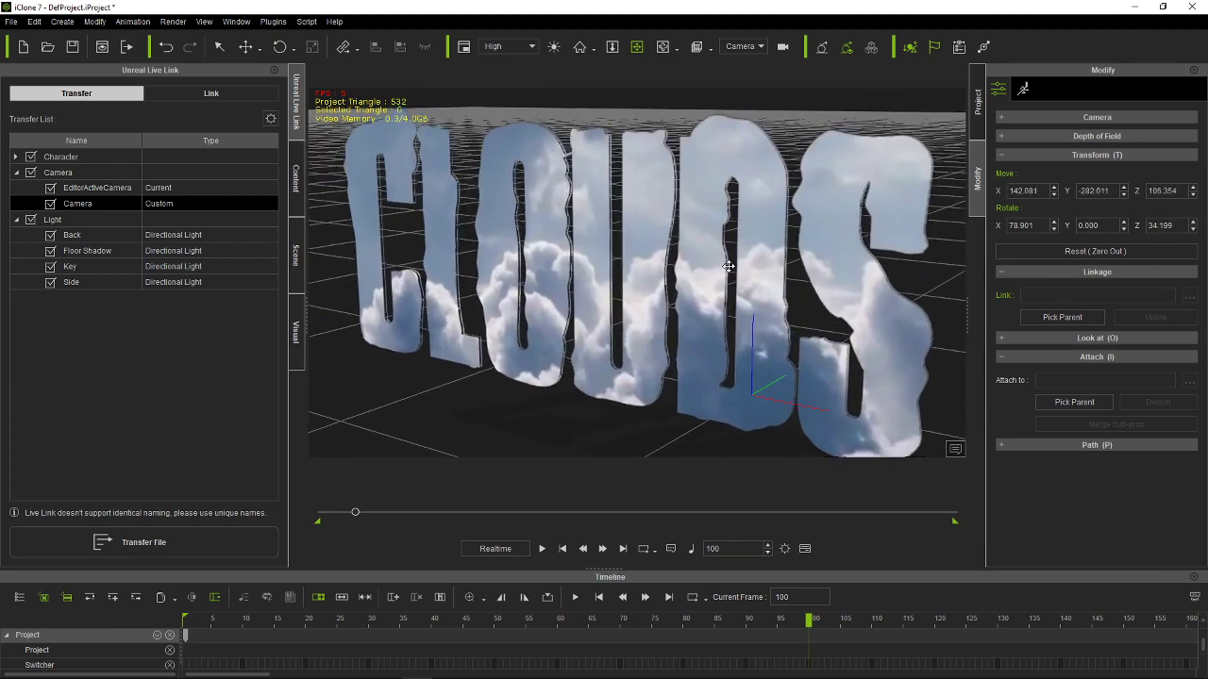
Step: Play the animated camera move around the CLOUDS plane and return to frame 1
click(543, 551)
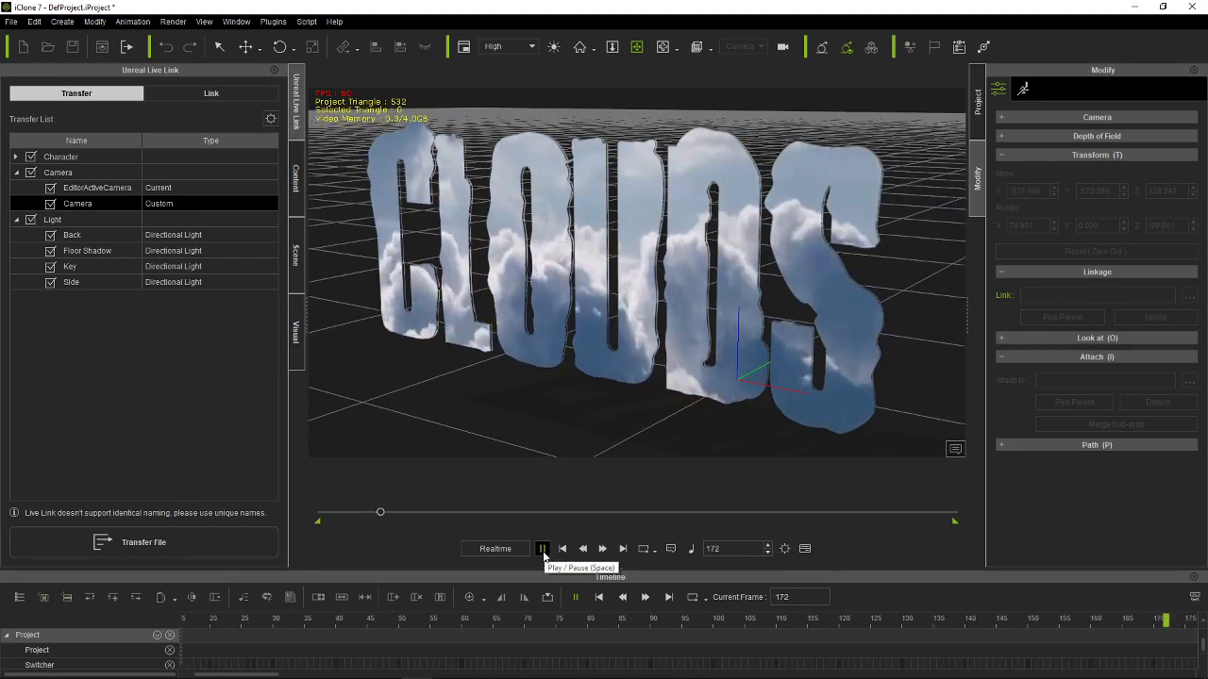
click(562, 548)
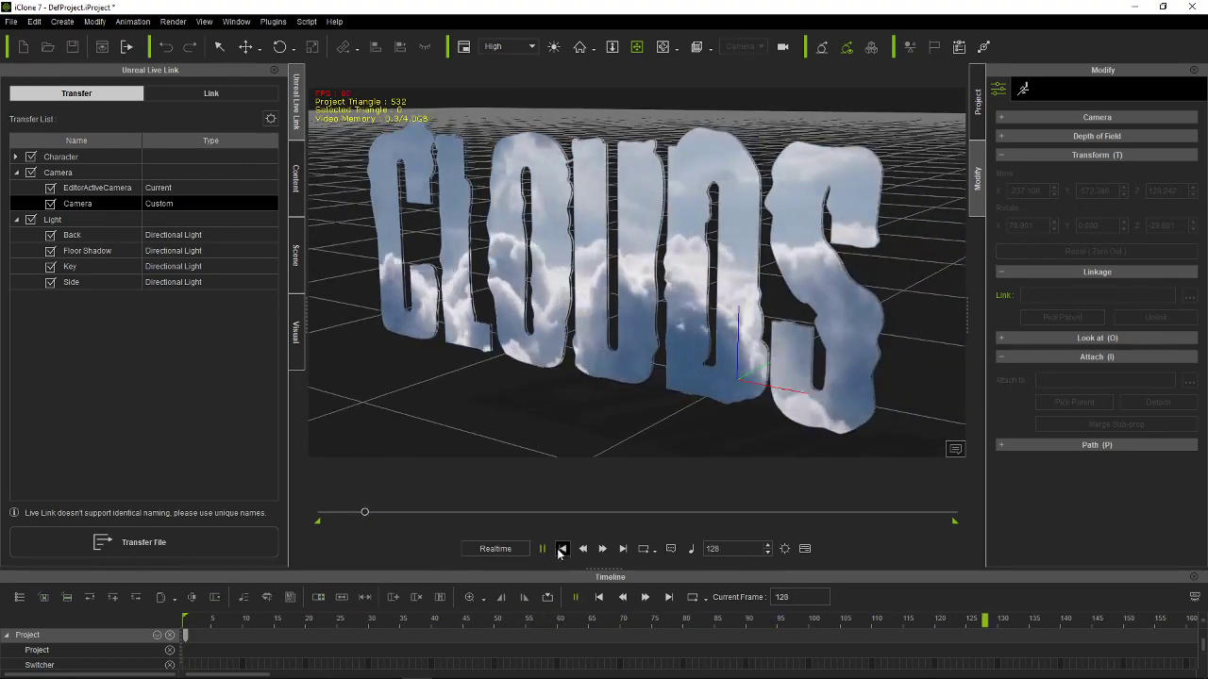
click(563, 550)
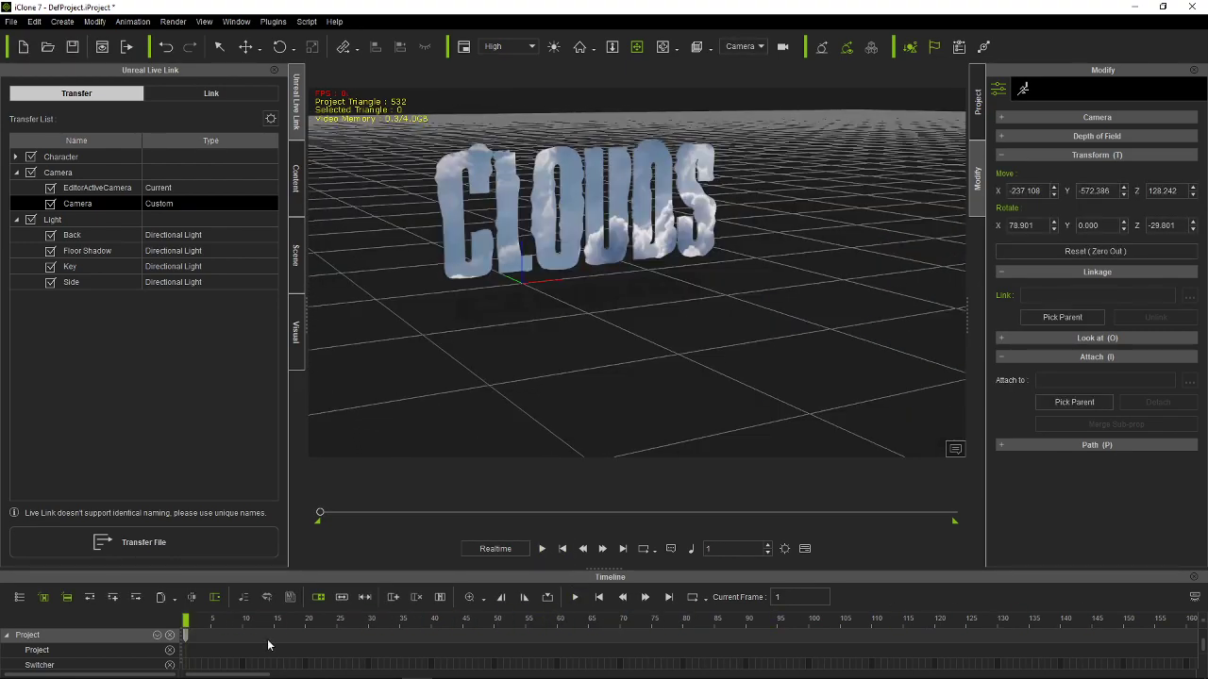
Step: Scrub to frame 99, select the CLOUDS plane and enable Alpha Threshold in its material settings
drag(289, 623, 802, 231)
click(745, 258)
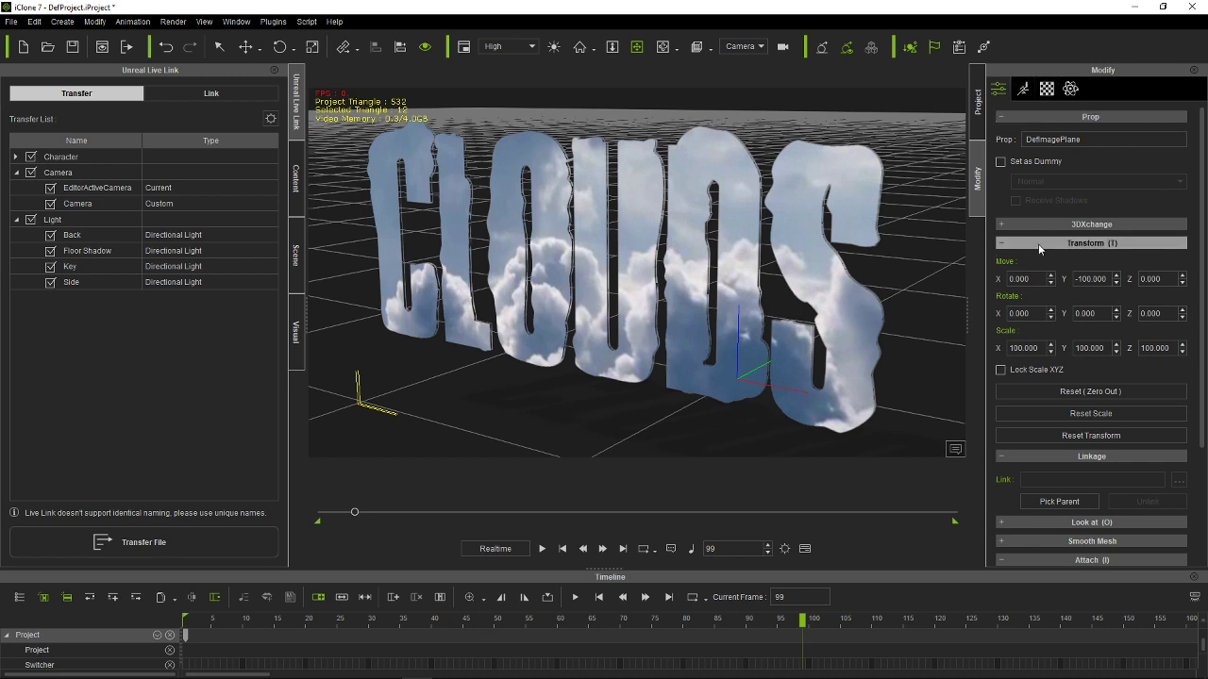
click(1003, 244)
click(1047, 90)
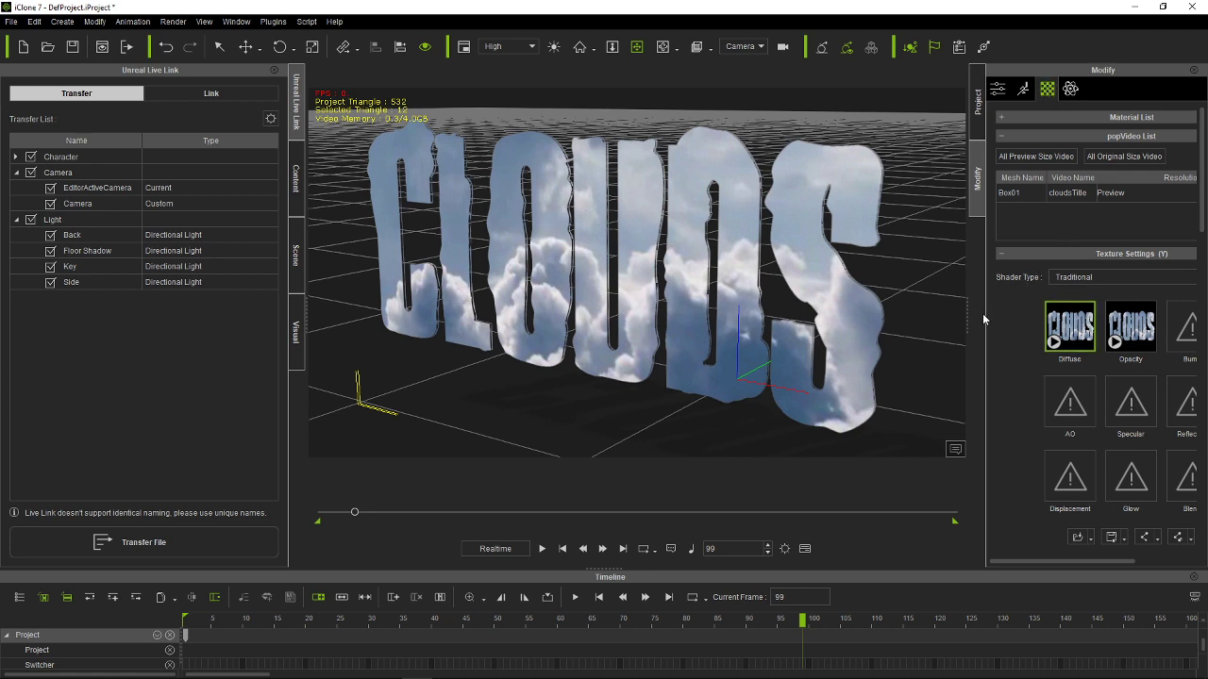
click(1008, 255)
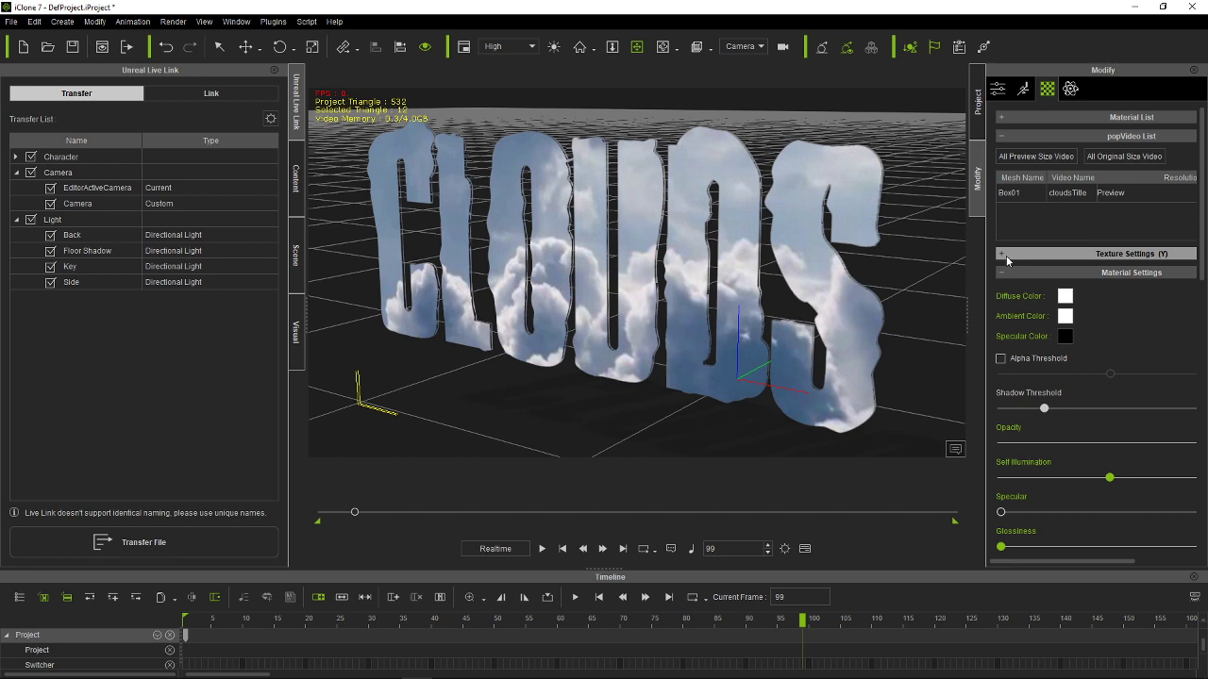
click(1000, 358)
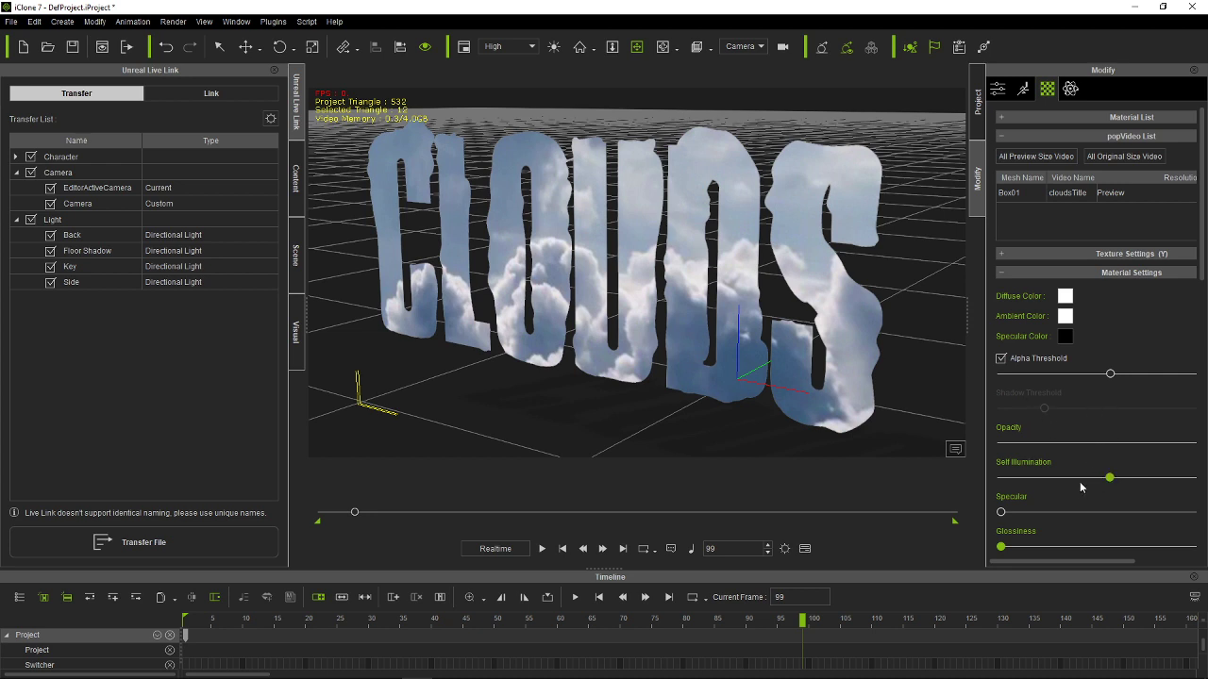
Step: Review the plane's remaining material and GI settings and apply its Planar UV settings aligned to X
scroll(1082, 487, down, 3)
scroll(1072, 477, down, 9)
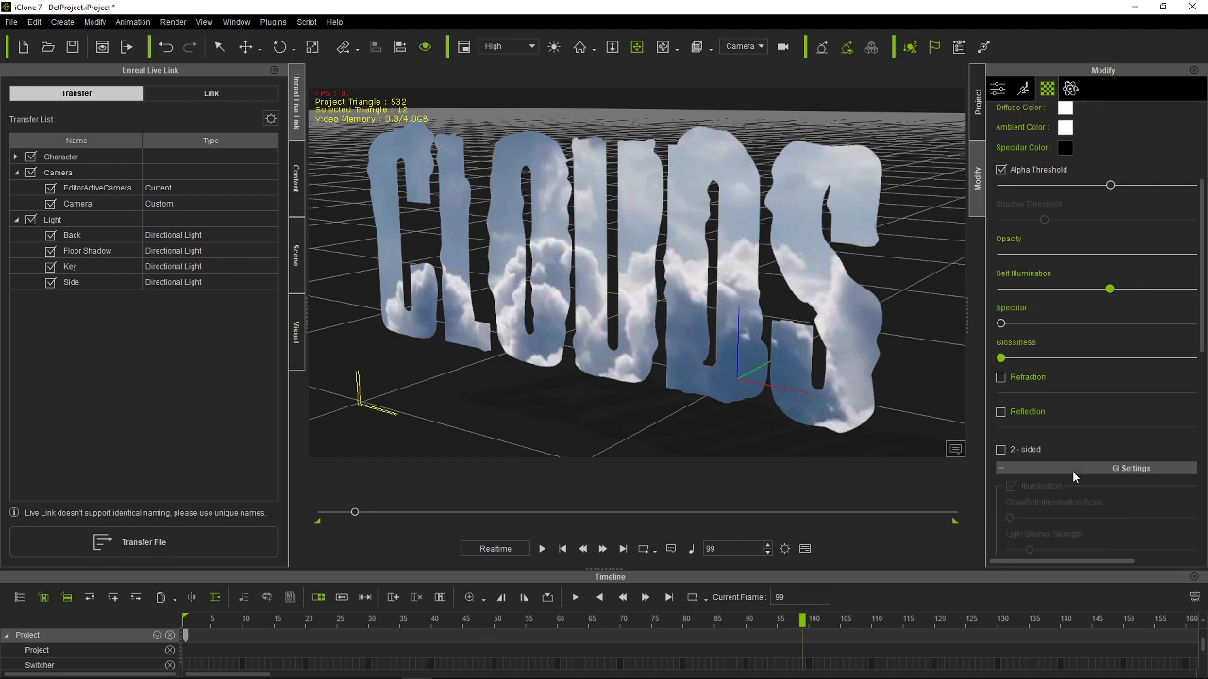
scroll(1072, 470, down, 6)
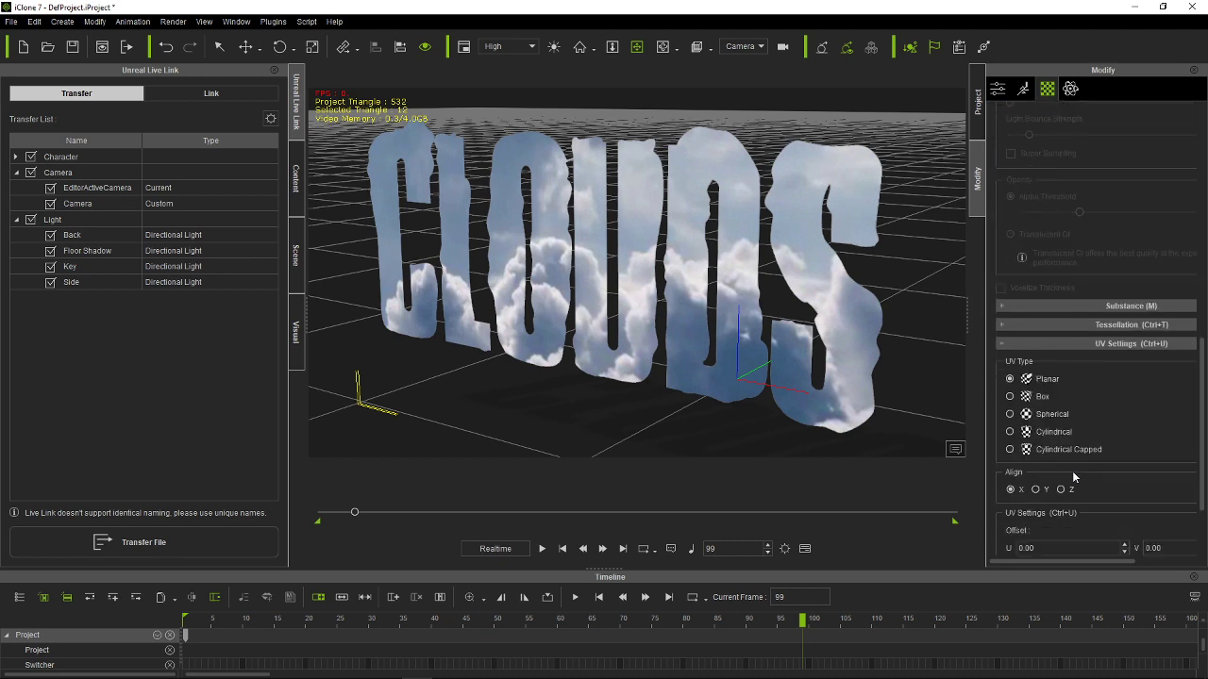
scroll(1072, 471, up, 7)
scroll(1072, 471, up, 6)
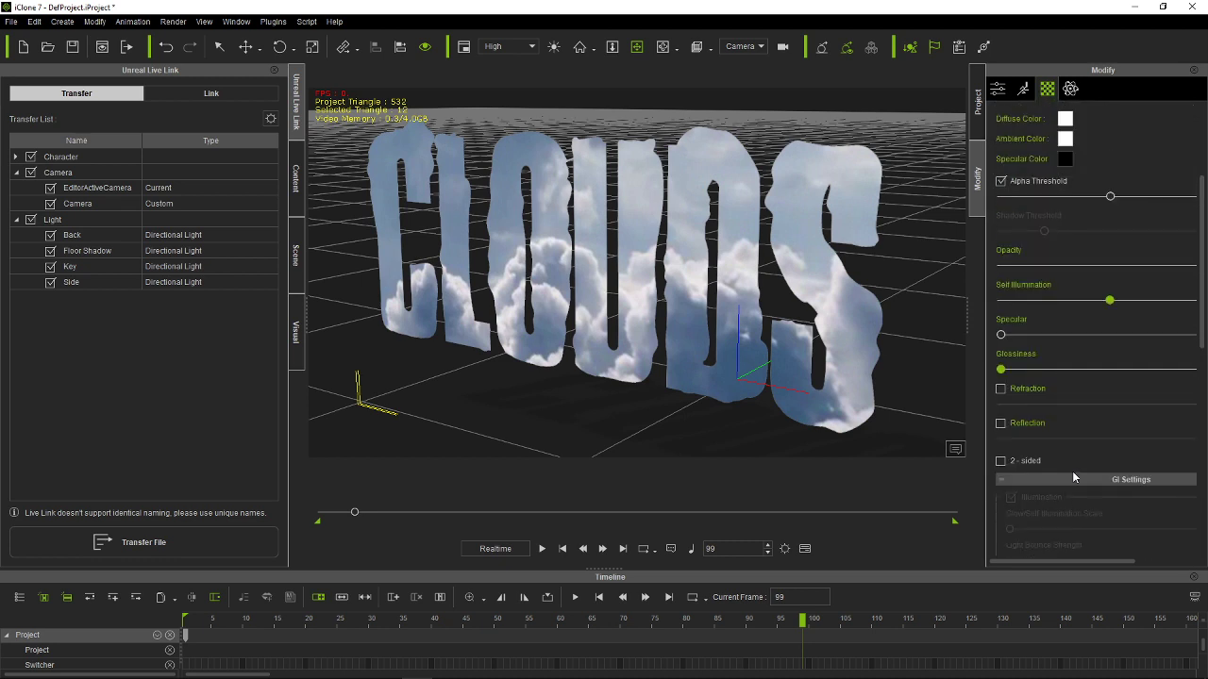
scroll(1072, 471, down, 13)
click(1127, 539)
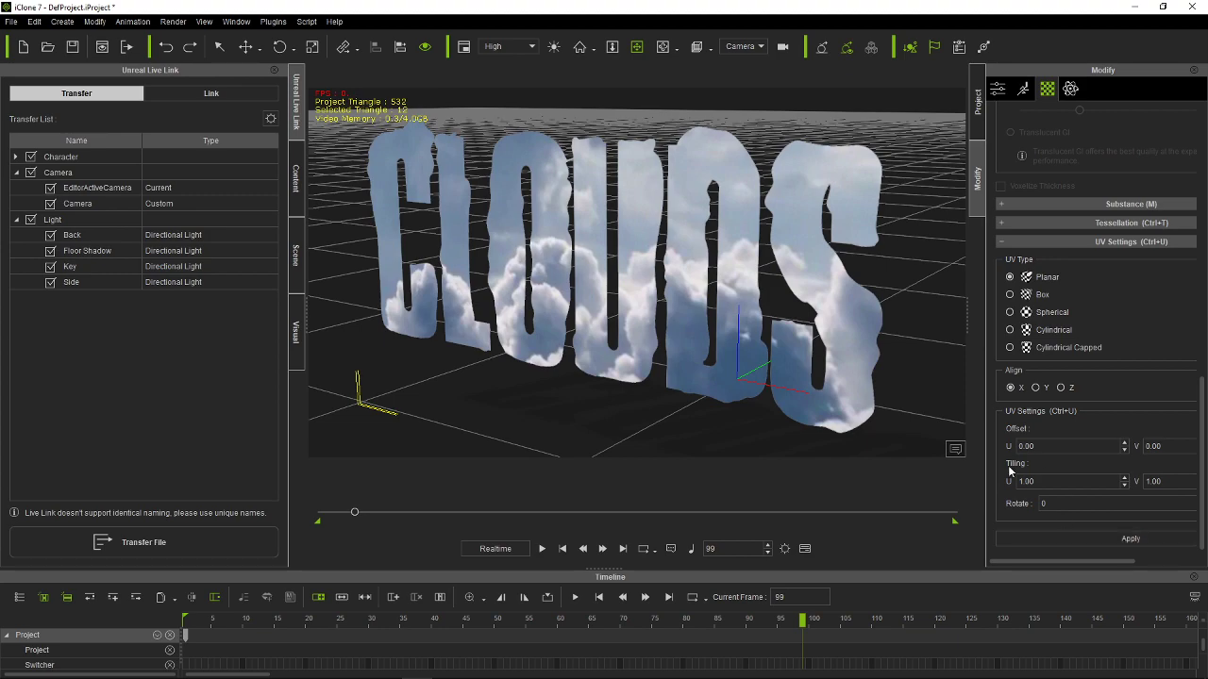
Step: Replay the camera move to check the edges of the CLOUDS letters, ending back at frame 1
click(545, 552)
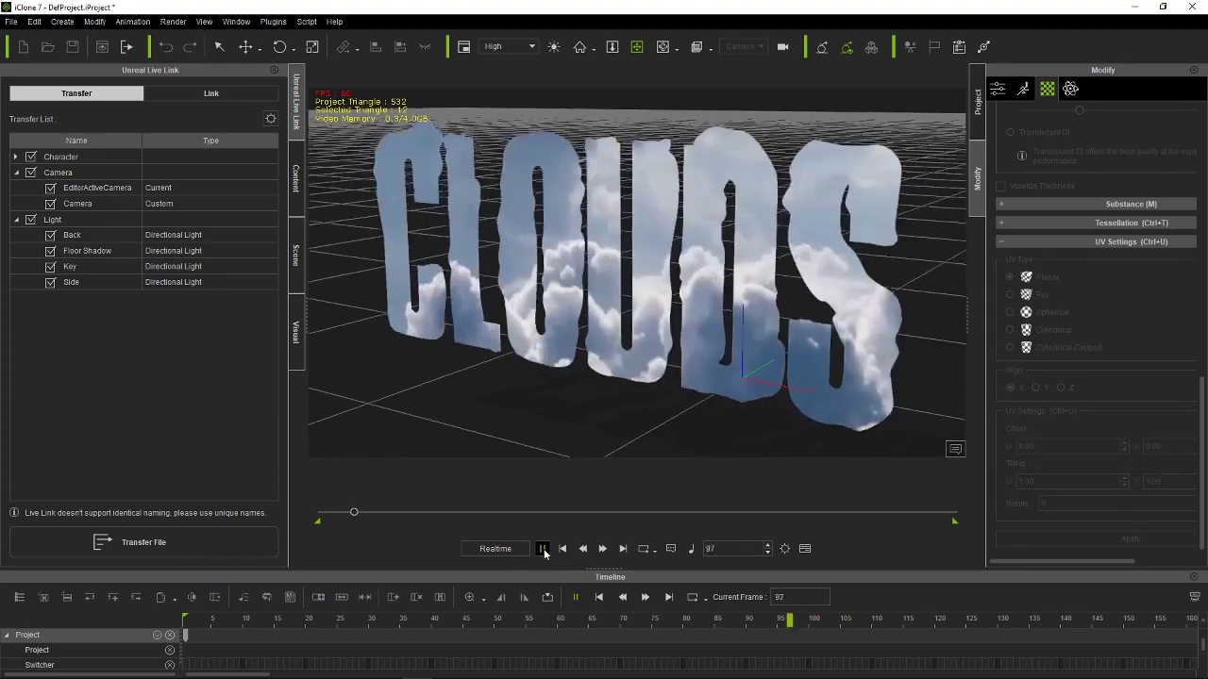
click(564, 551)
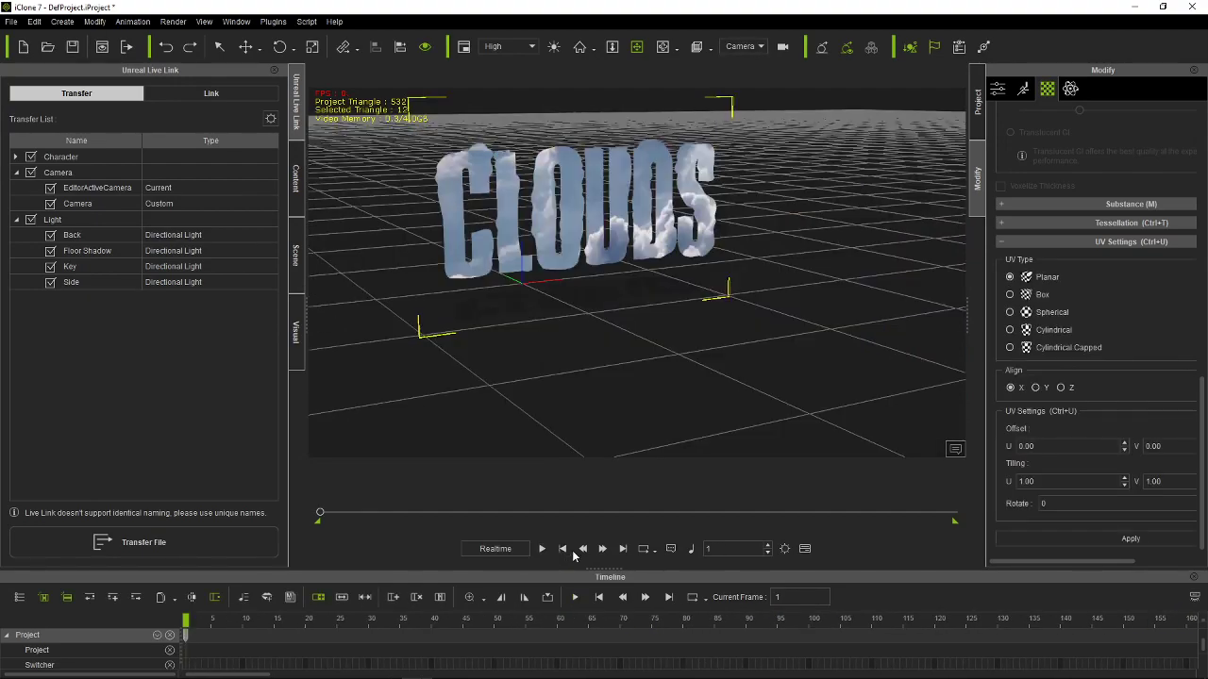
click(543, 550)
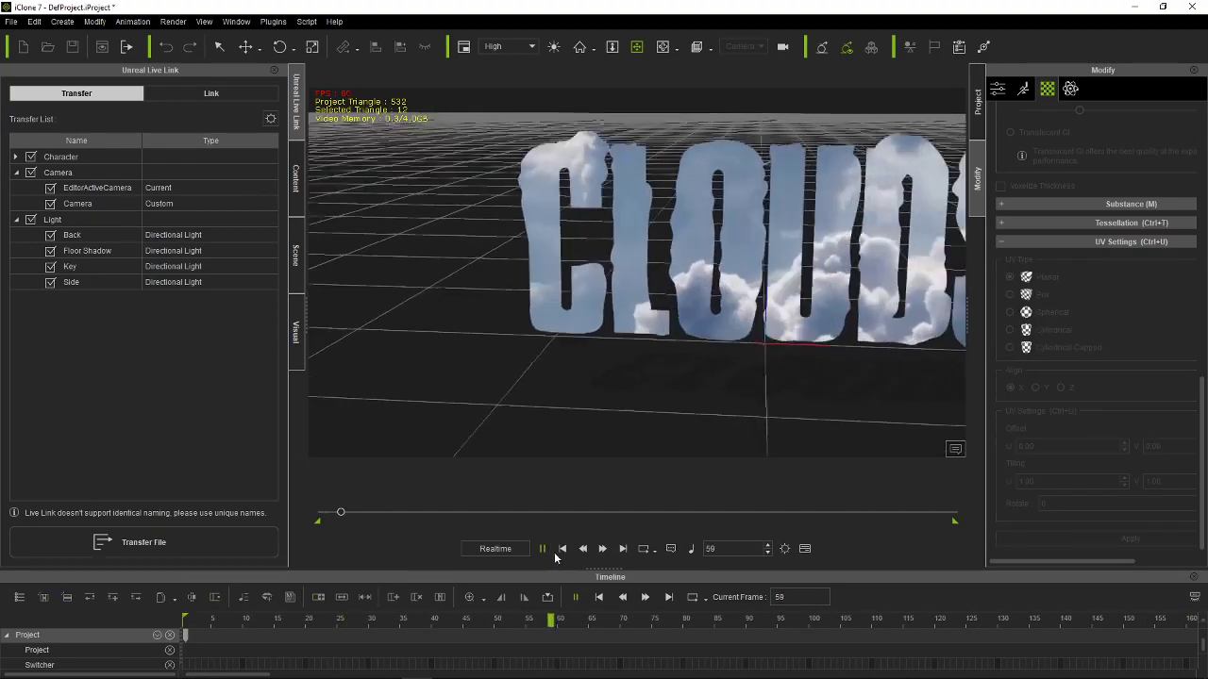
click(560, 549)
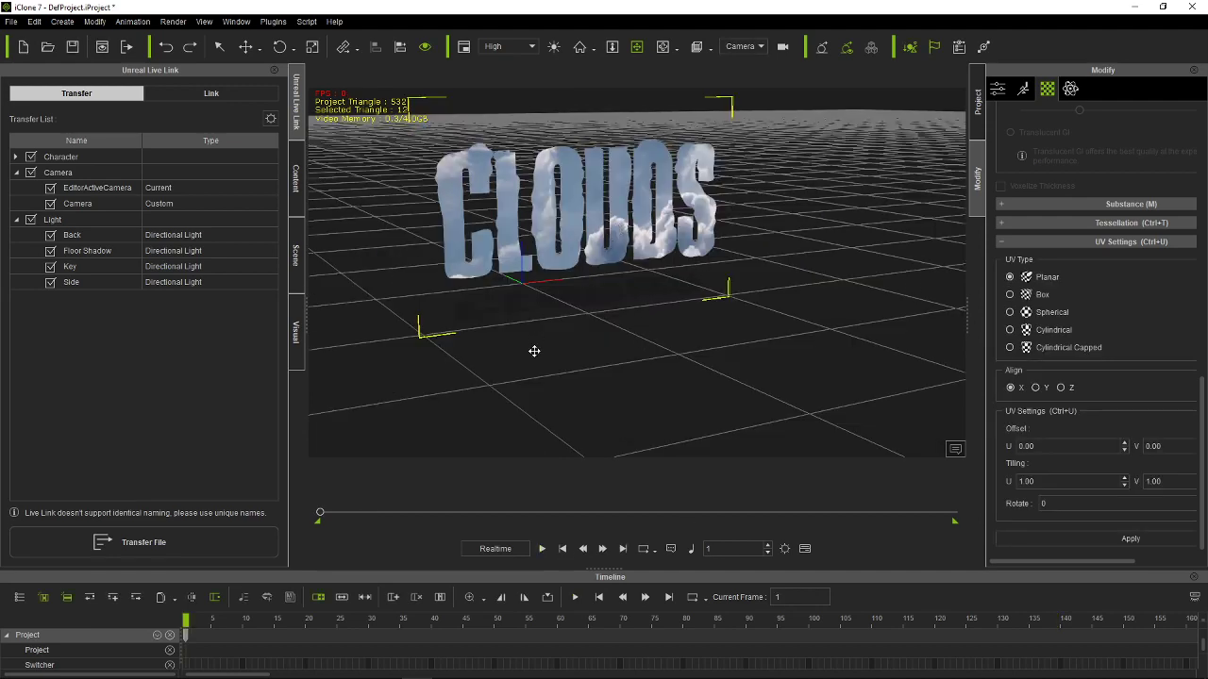
Step: Examine the CLOUDS plane and its floor shadow at frame 1 from close up and edge-on
scroll(541, 343, up, 5)
scroll(543, 333, down, 3)
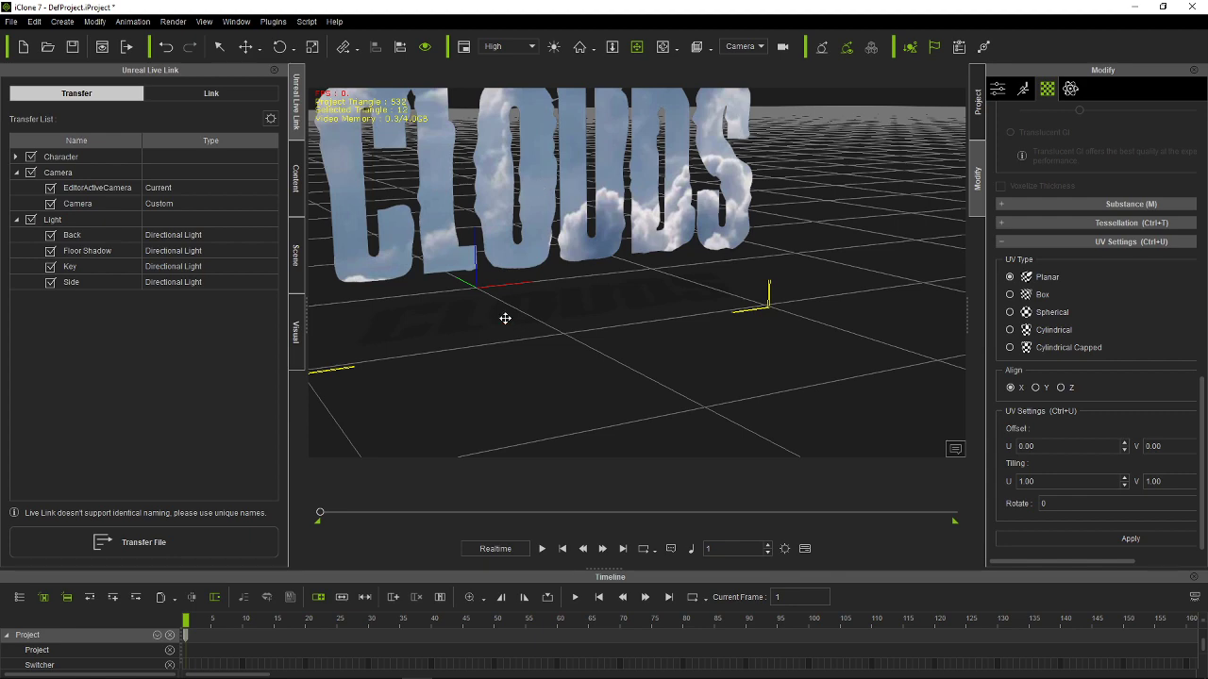
drag(601, 282, 903, 297)
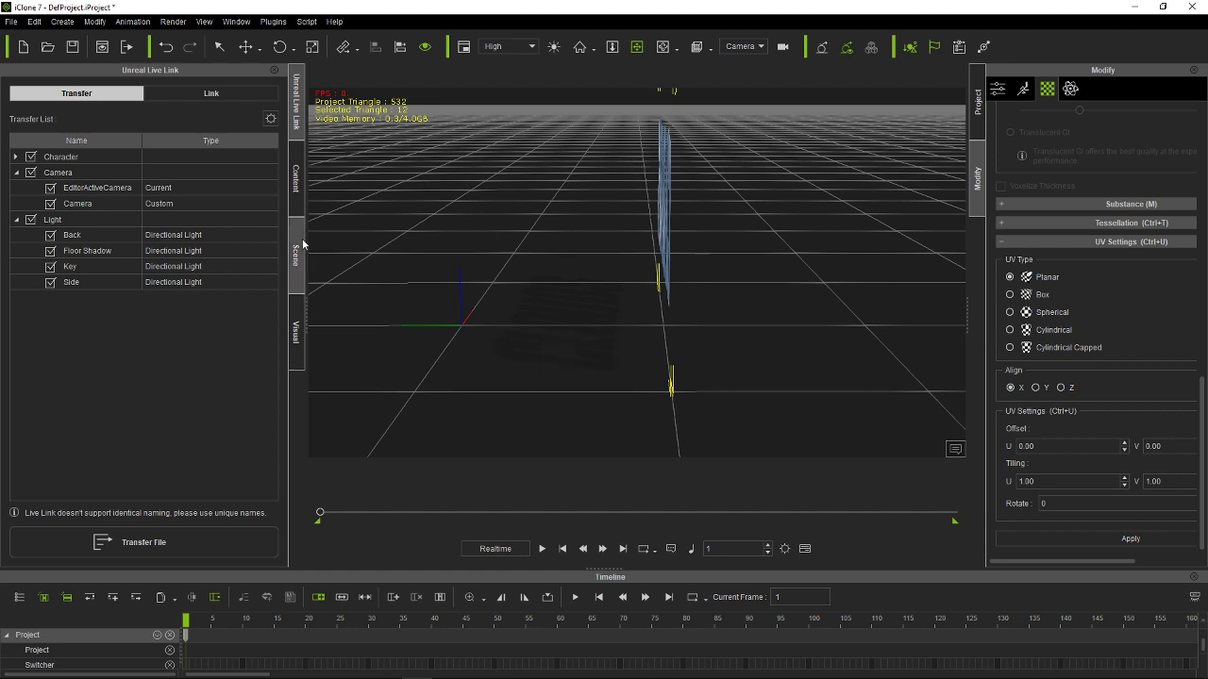
Step: Apply the Cloud01 2D background from the Stage templates to the scene
click(299, 190)
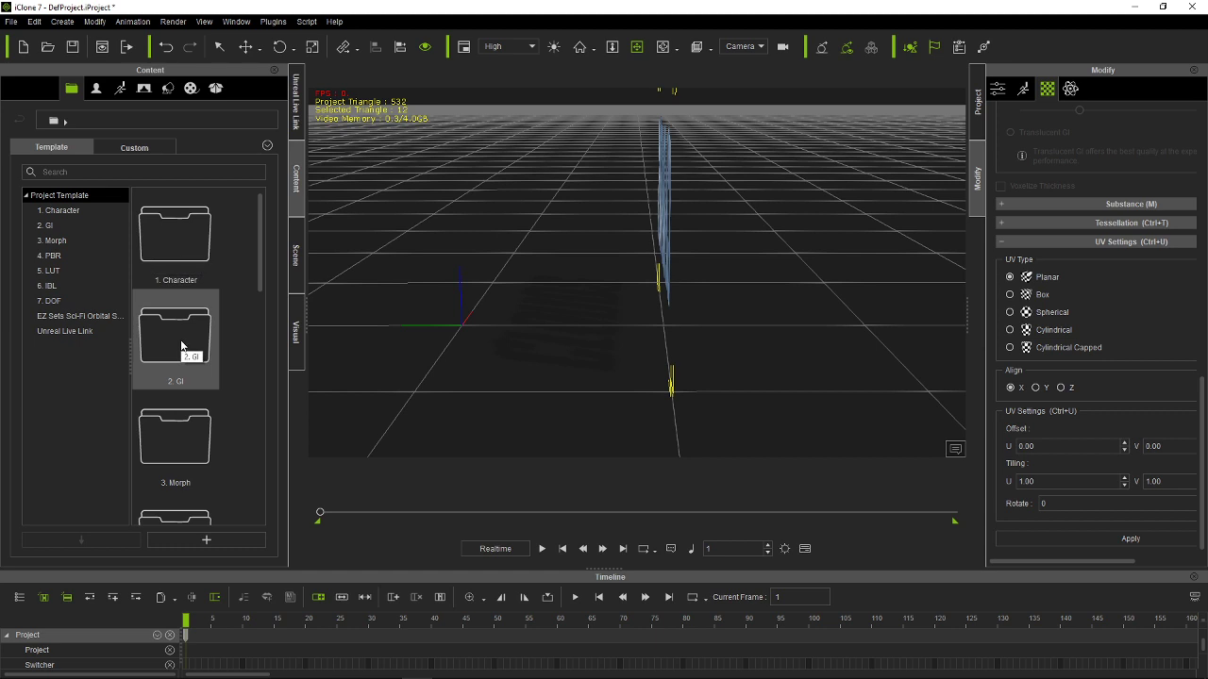
click(151, 91)
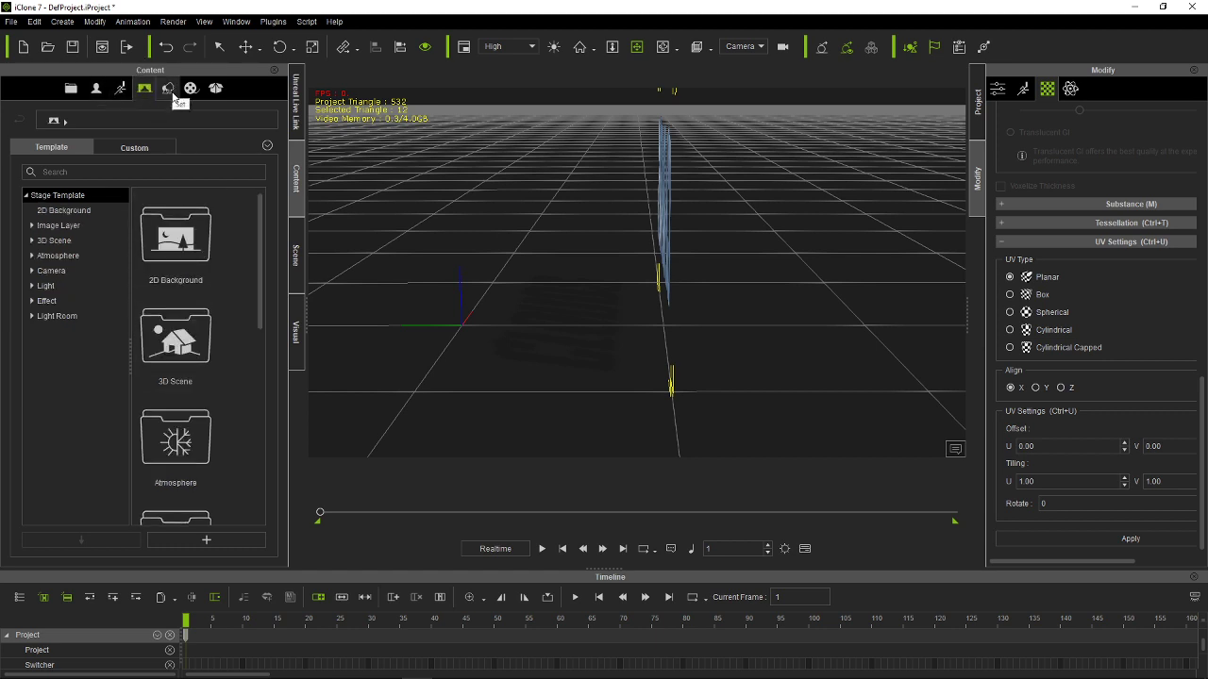
double_click(194, 248)
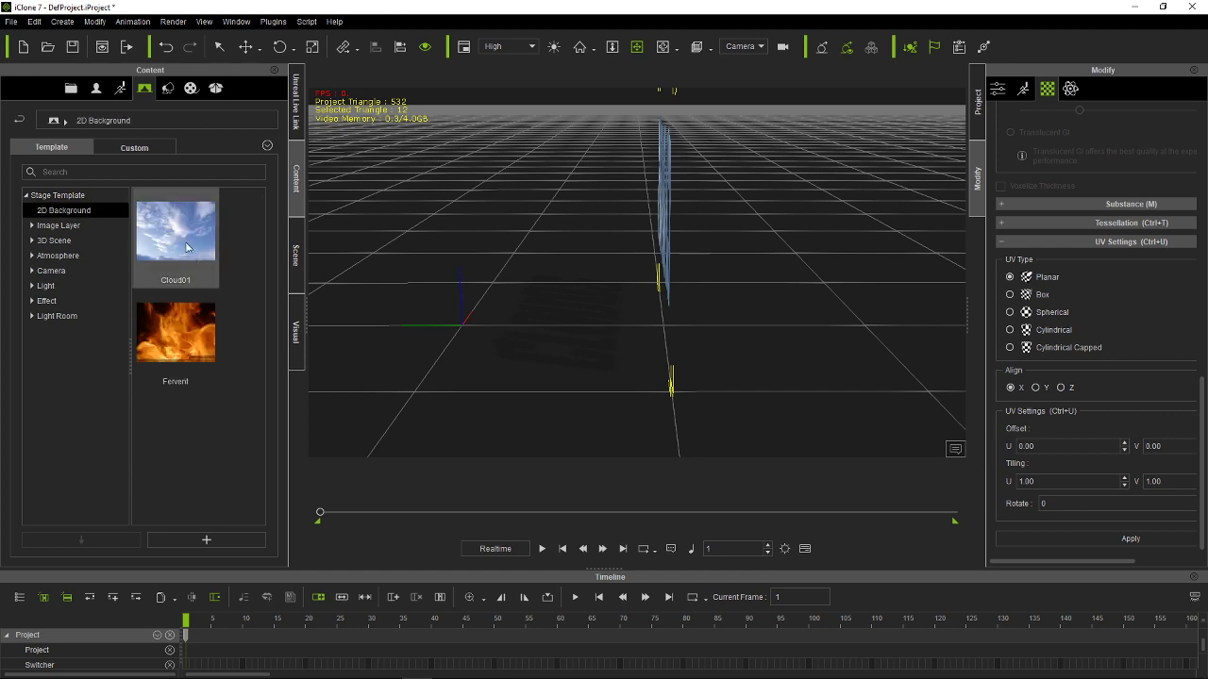
drag(186, 248, 492, 274)
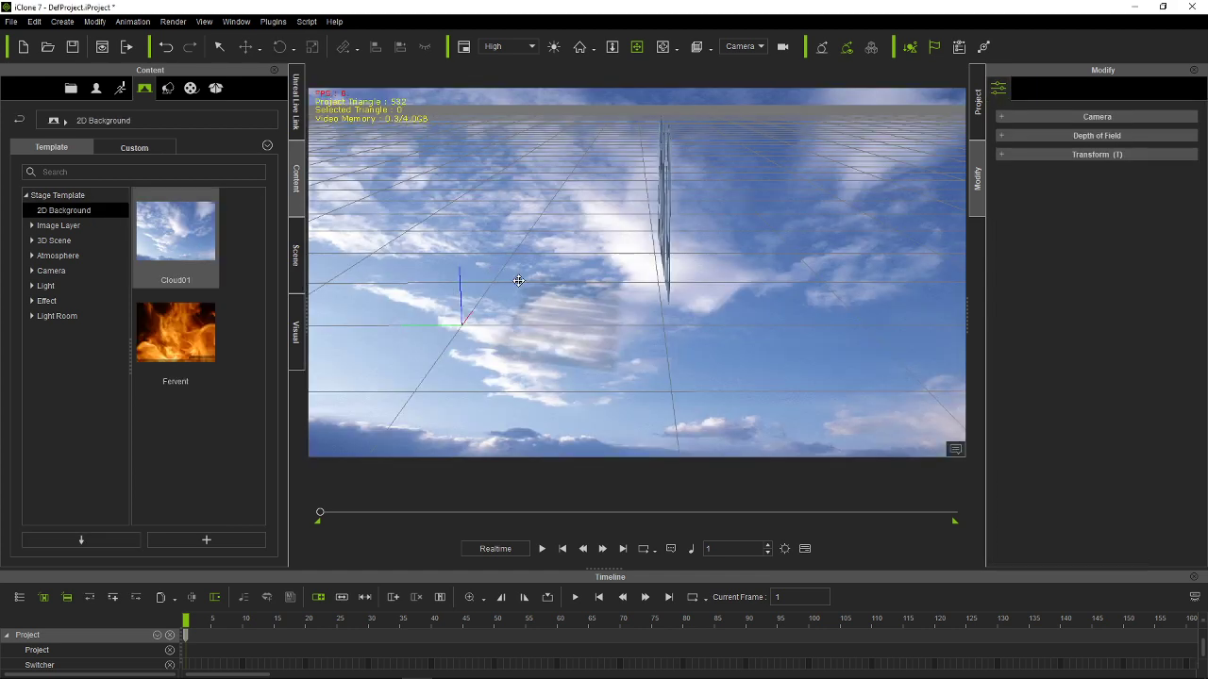
Step: Swing the frame 1 camera back to an angled front view of CLOUDS and replay the move against the sky, ending at frame 1
drag(800, 305, 610, 226)
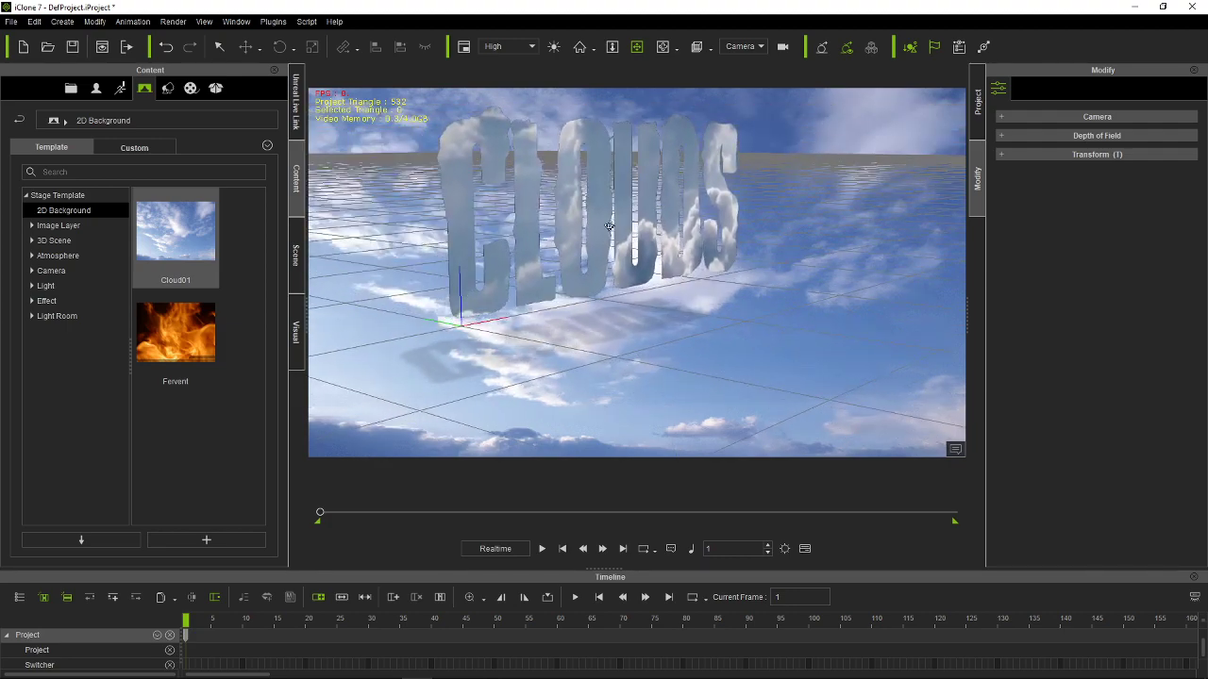
click(541, 549)
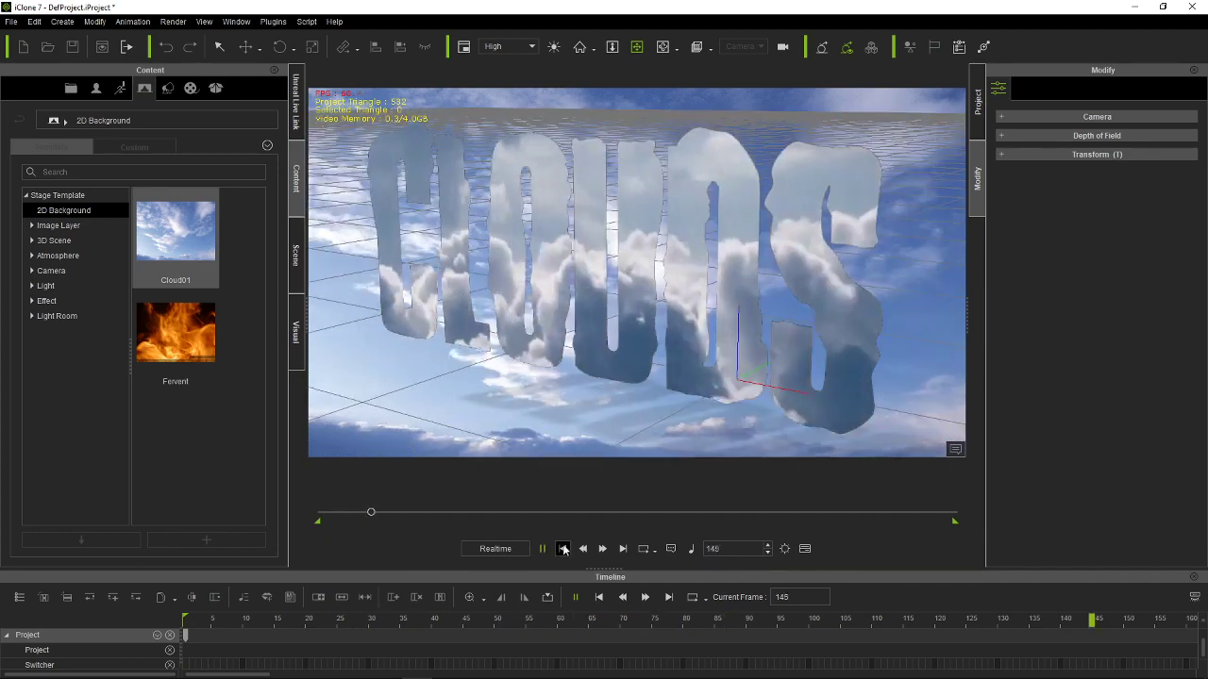
click(556, 551)
key(space)
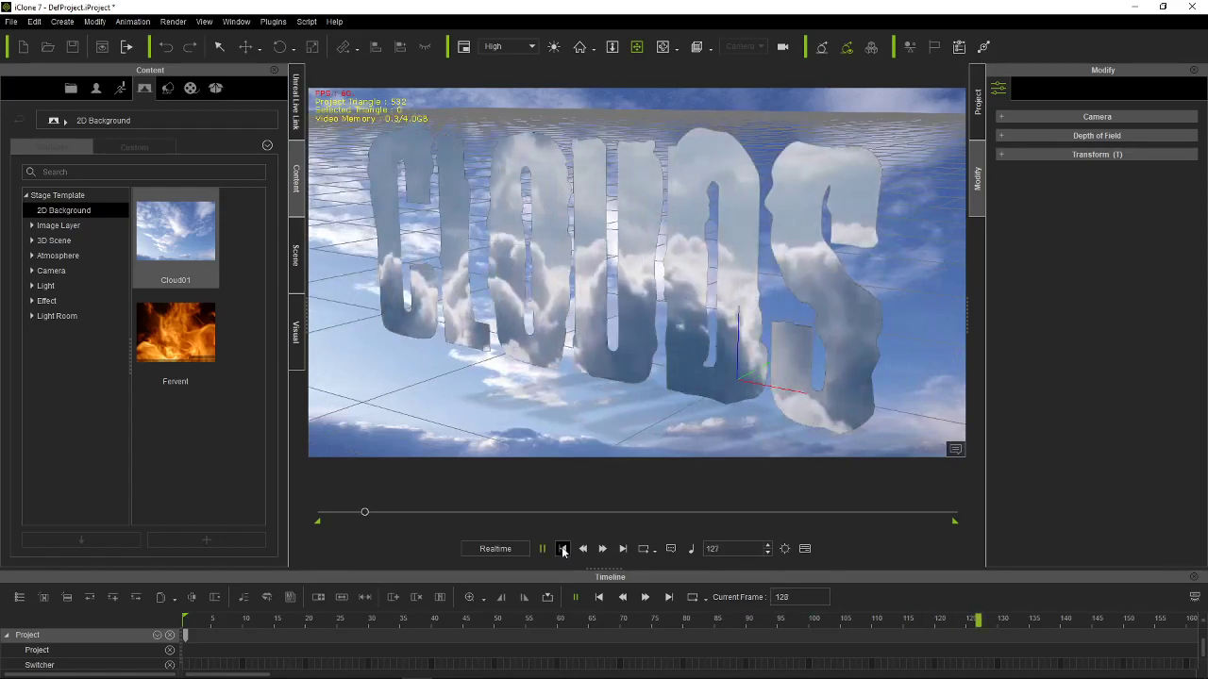
click(559, 551)
Step: Replace the scene background with the Fervent fire background, play the camera move and return to frame 1
drag(175, 332, 343, 279)
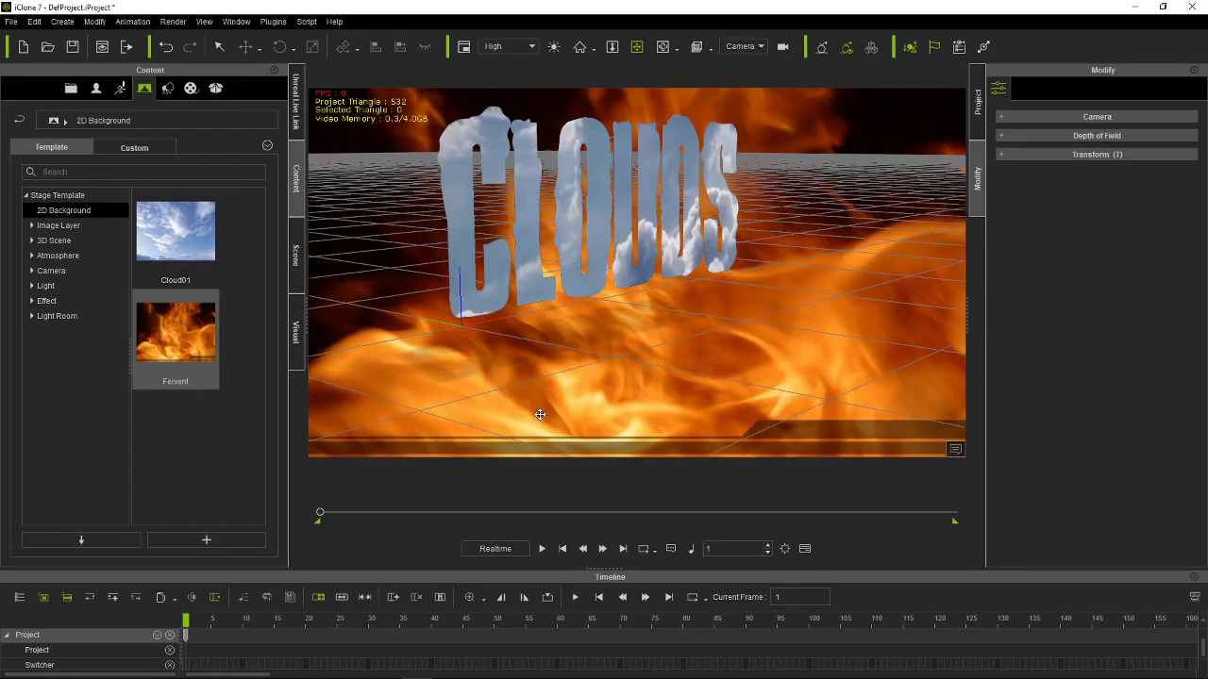
click(543, 551)
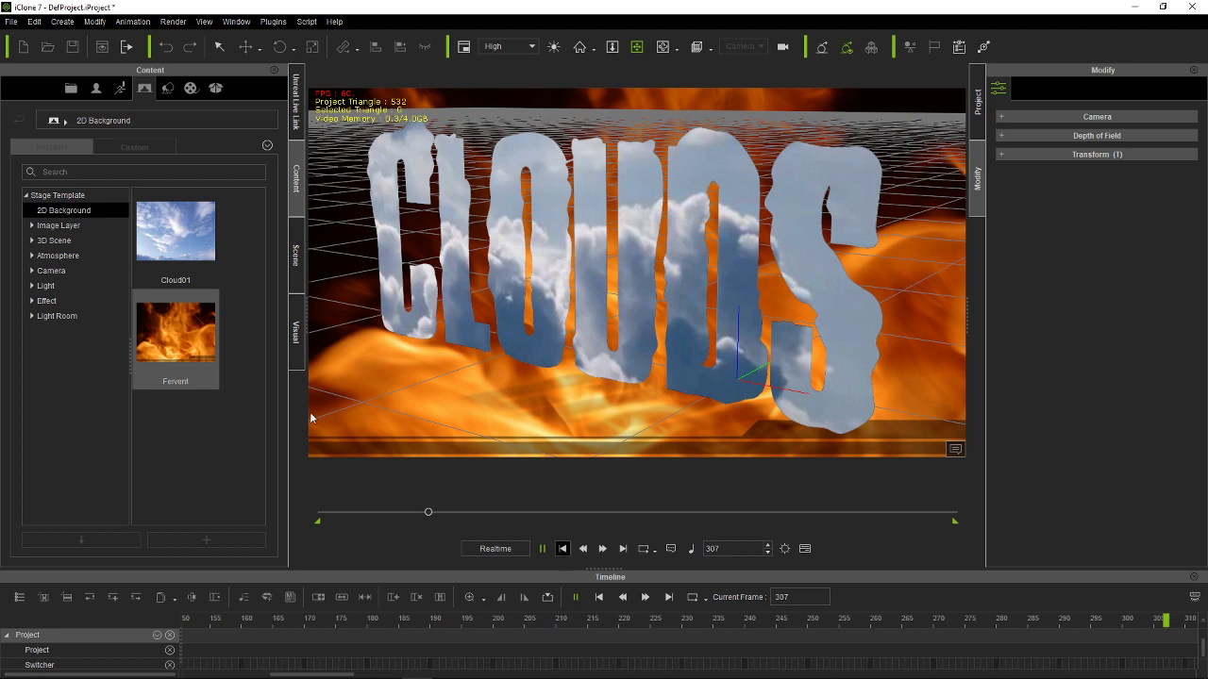
click(562, 549)
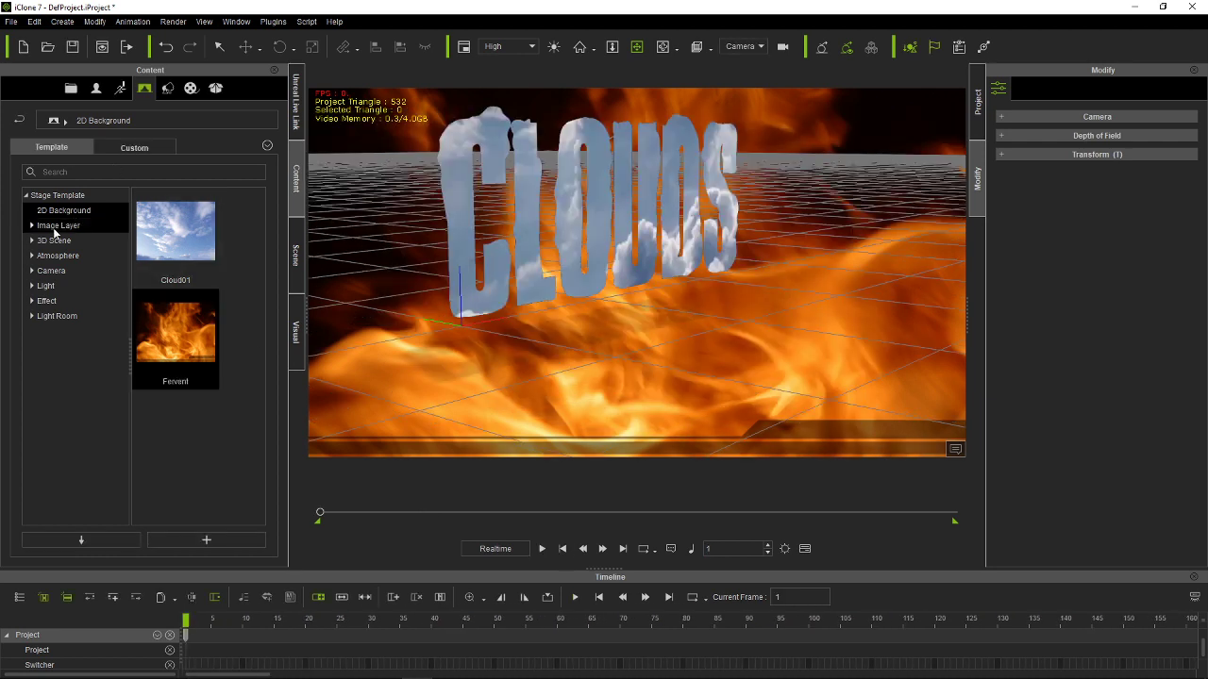
Step: Add Water 2 from the Still Normal water templates to the scene and play the camera move over it
click(168, 88)
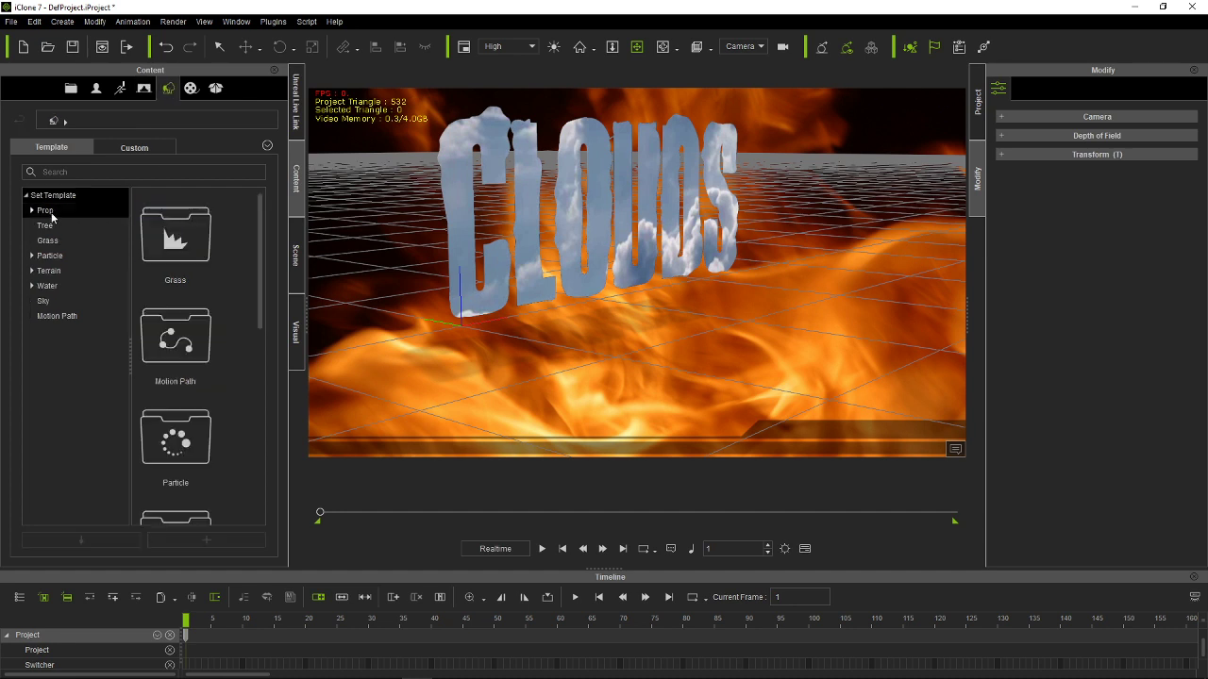
click(49, 271)
click(32, 286)
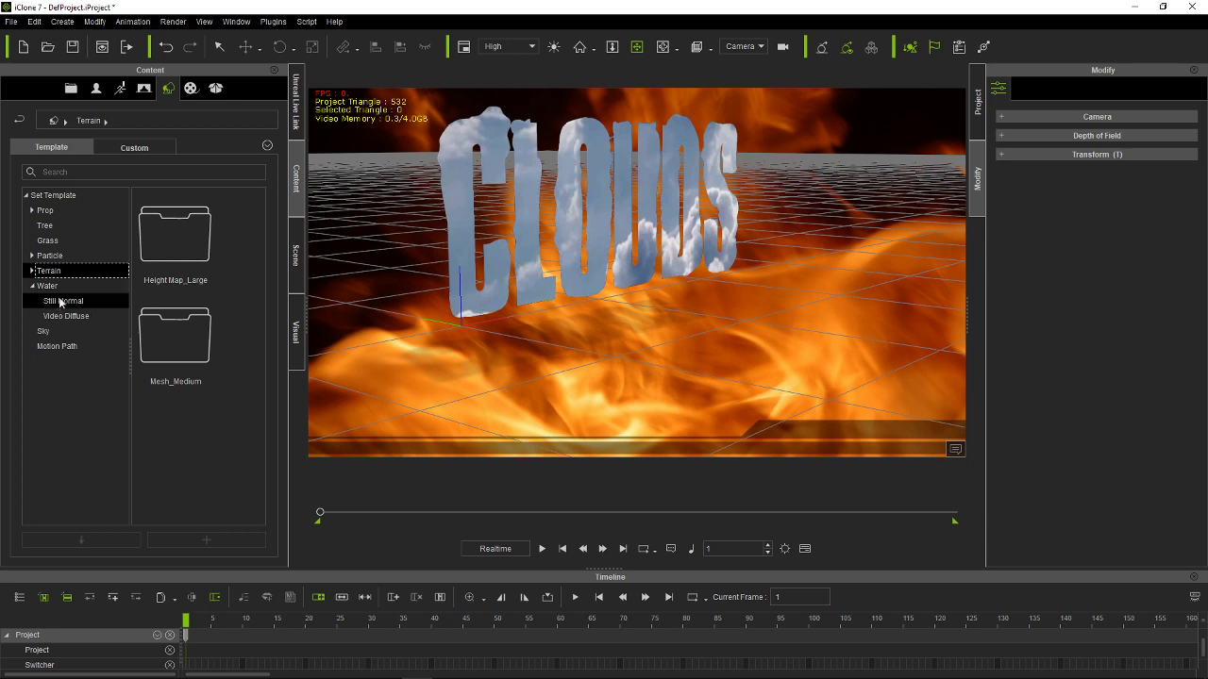
click(61, 302)
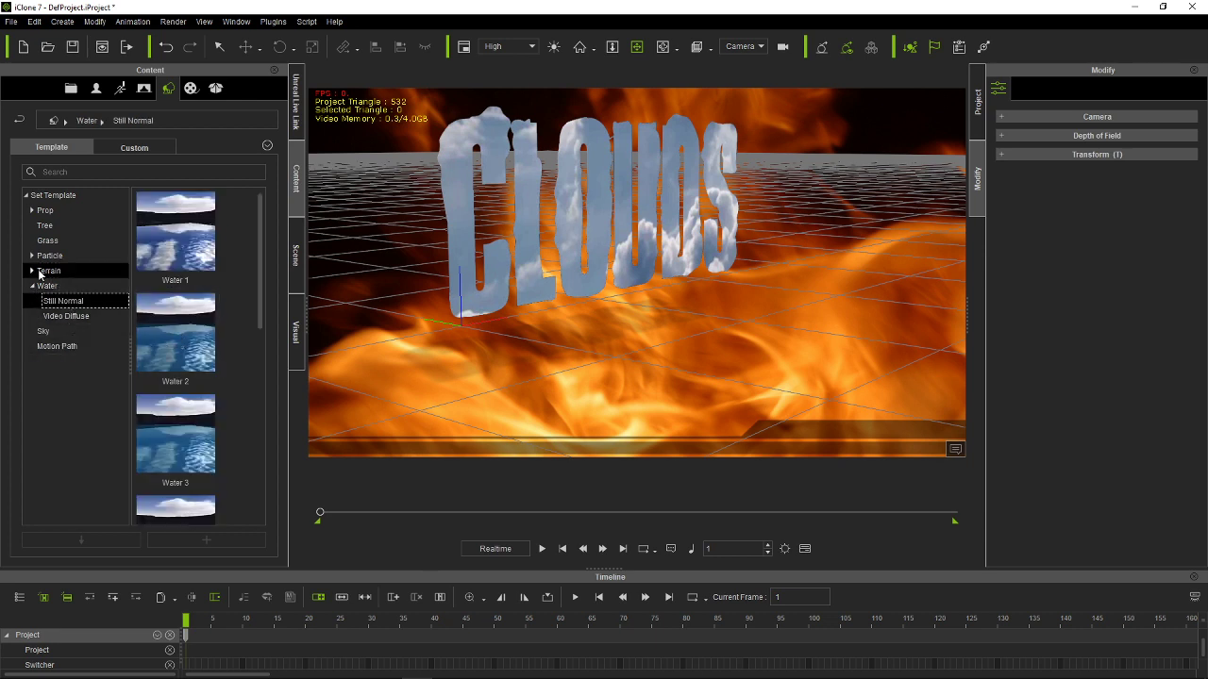
double_click(177, 350)
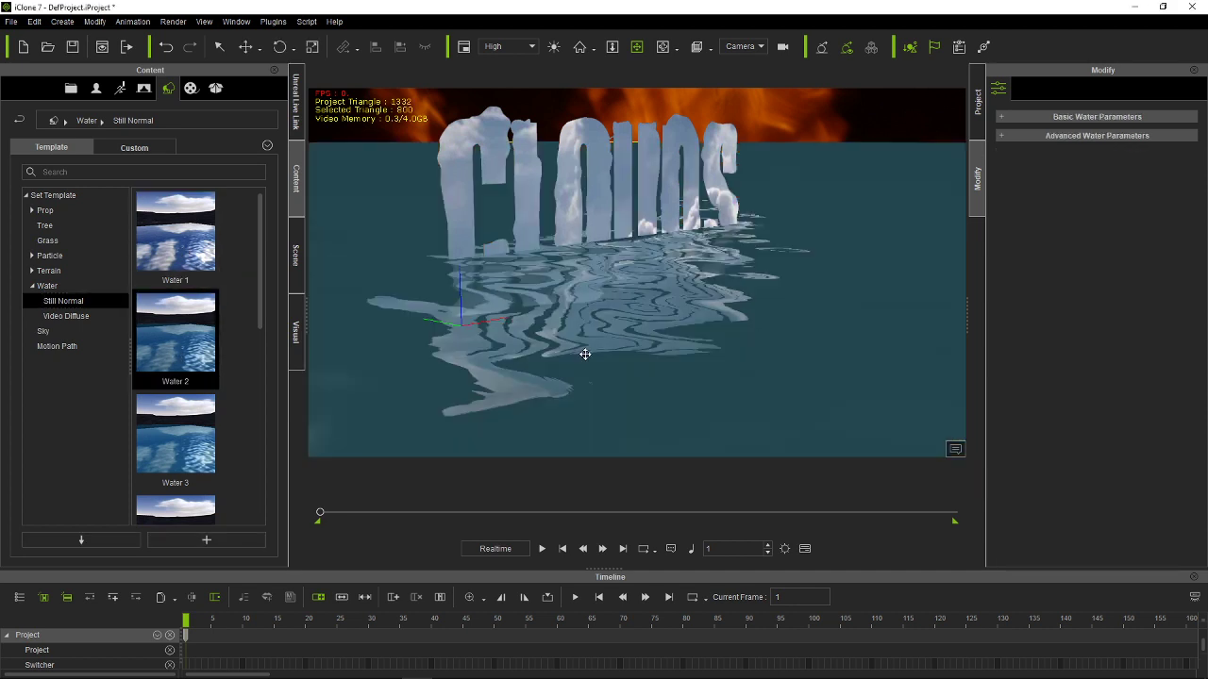
click(544, 550)
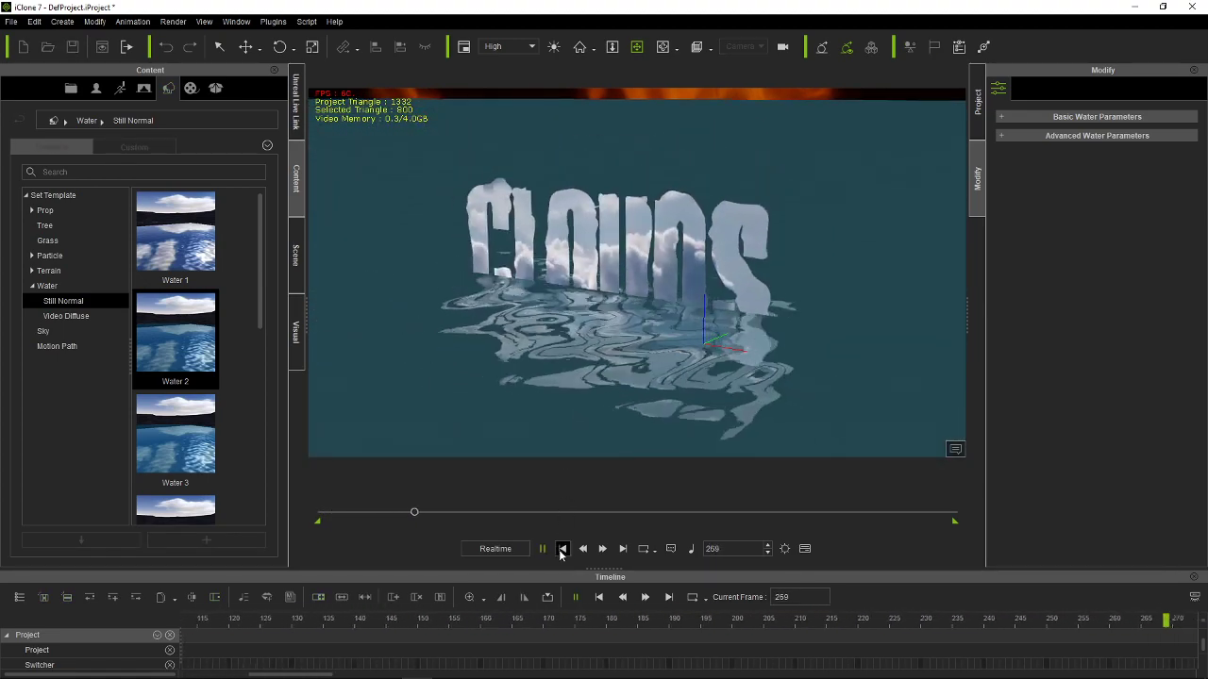
Step: Select the CLOUDS image plane at frame 1 and raise it with the Move tool so the letters clear the water surface
click(604, 166)
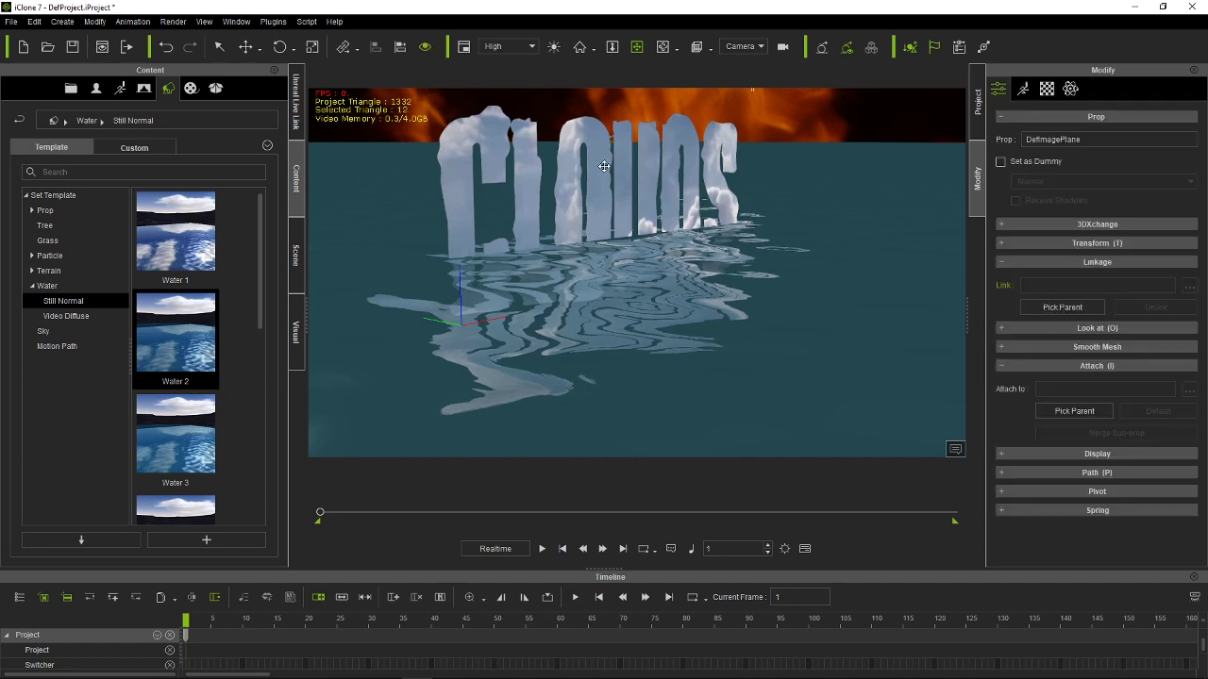
click(246, 46)
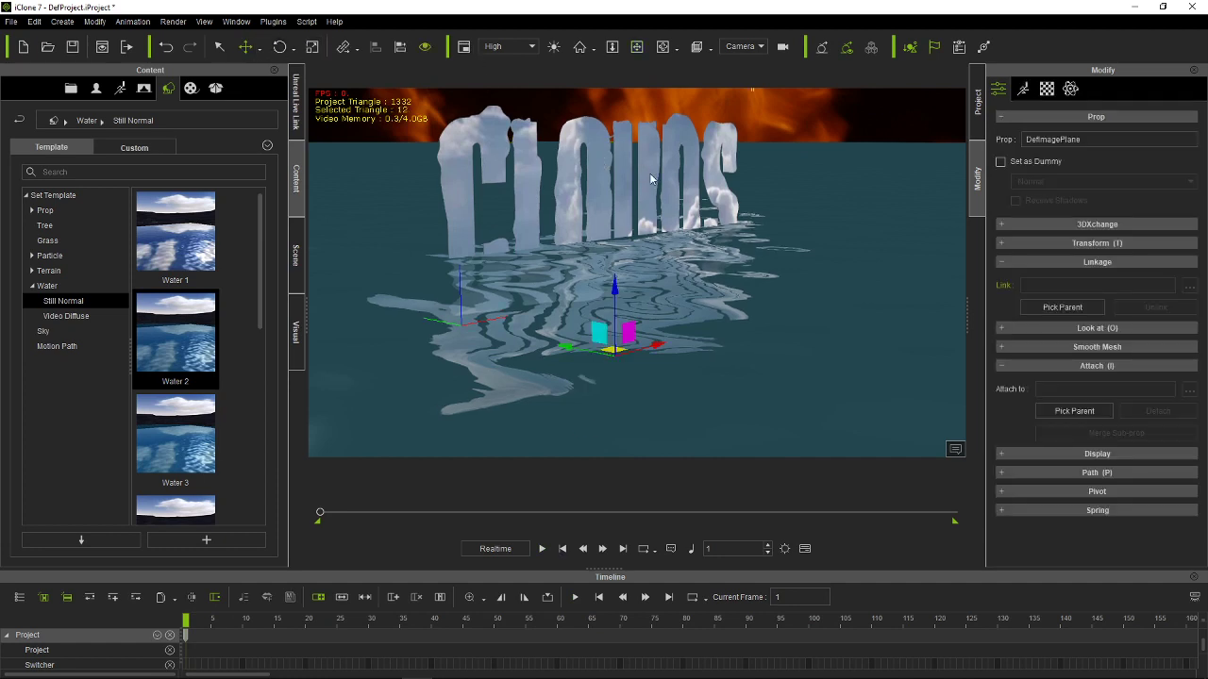
drag(613, 292, 619, 236)
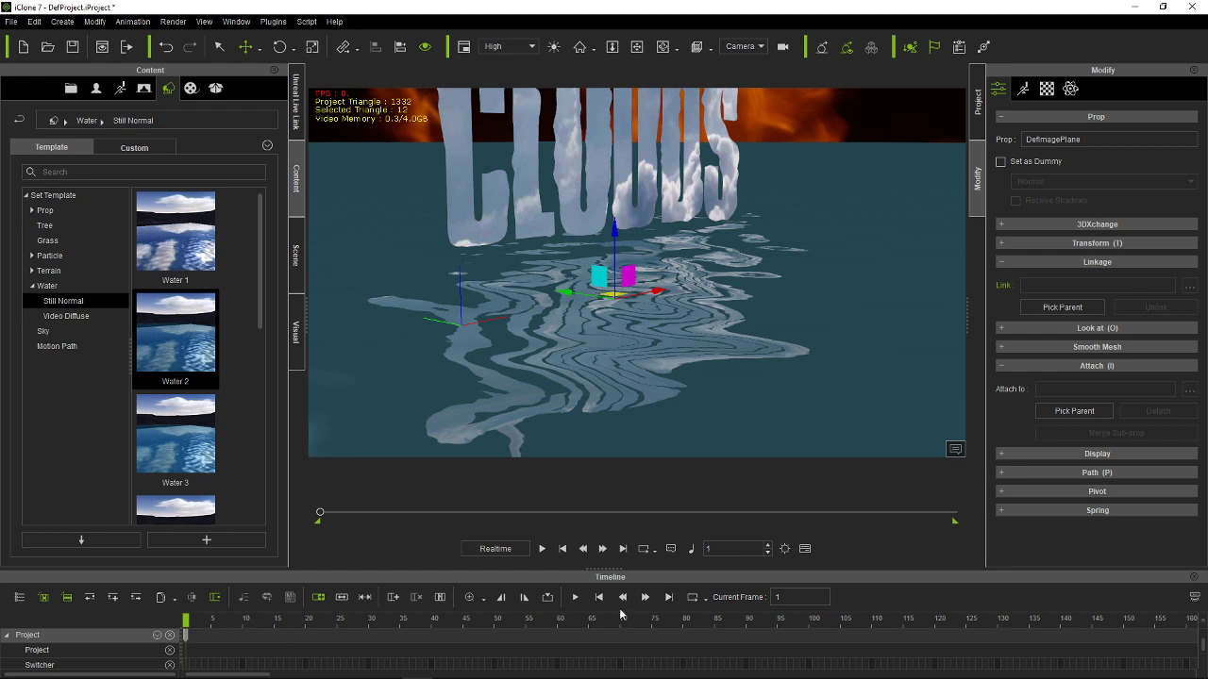
Step: Check the raised CLOUDS plane and its reflection at frames 100 and 77, play the camera move after each and return to frame 1
click(808, 622)
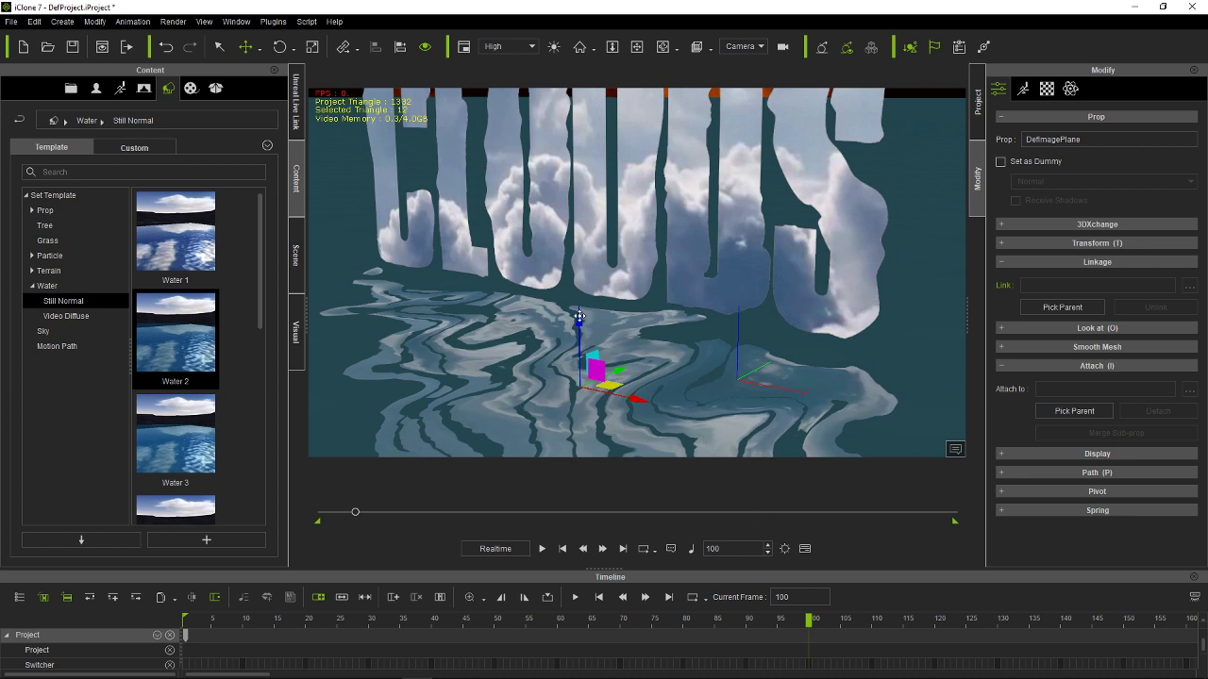
scroll(615, 276, down, 5)
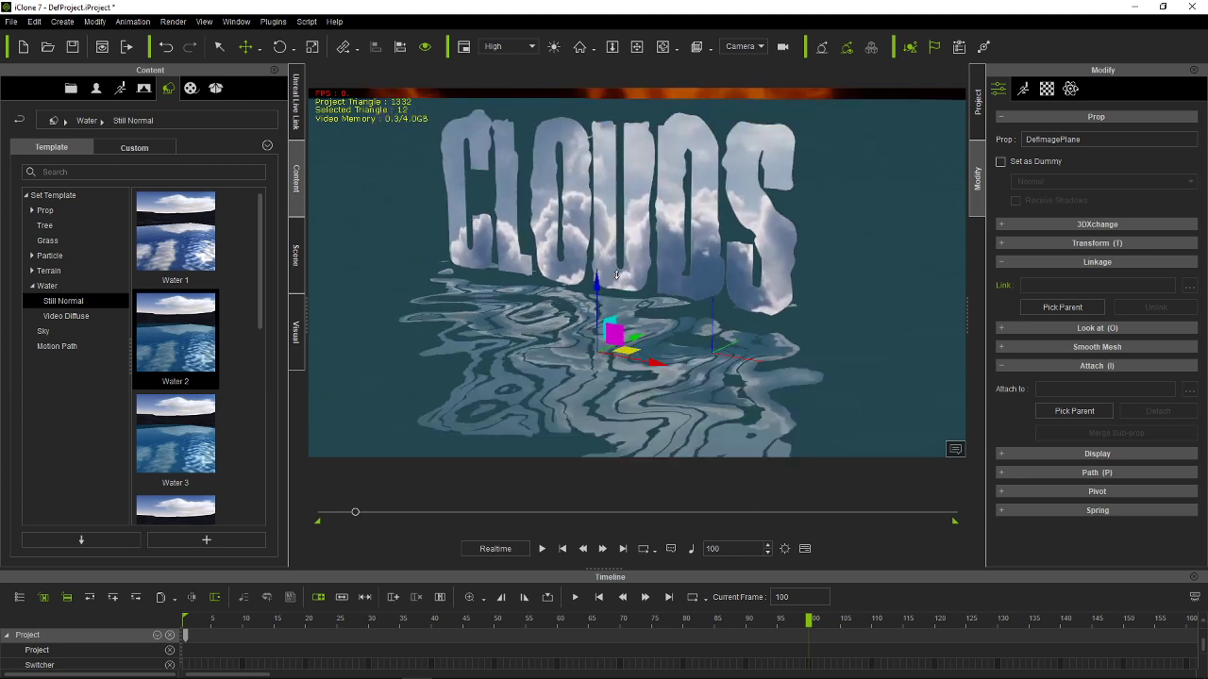
click(541, 549)
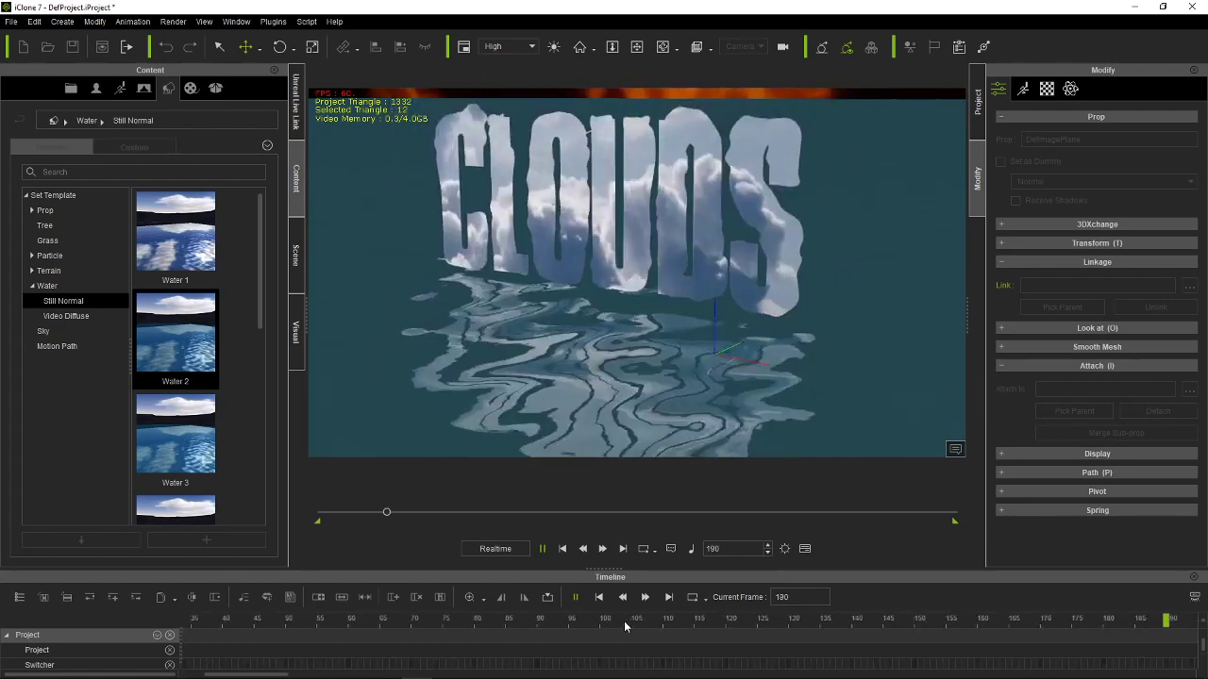
click(598, 596)
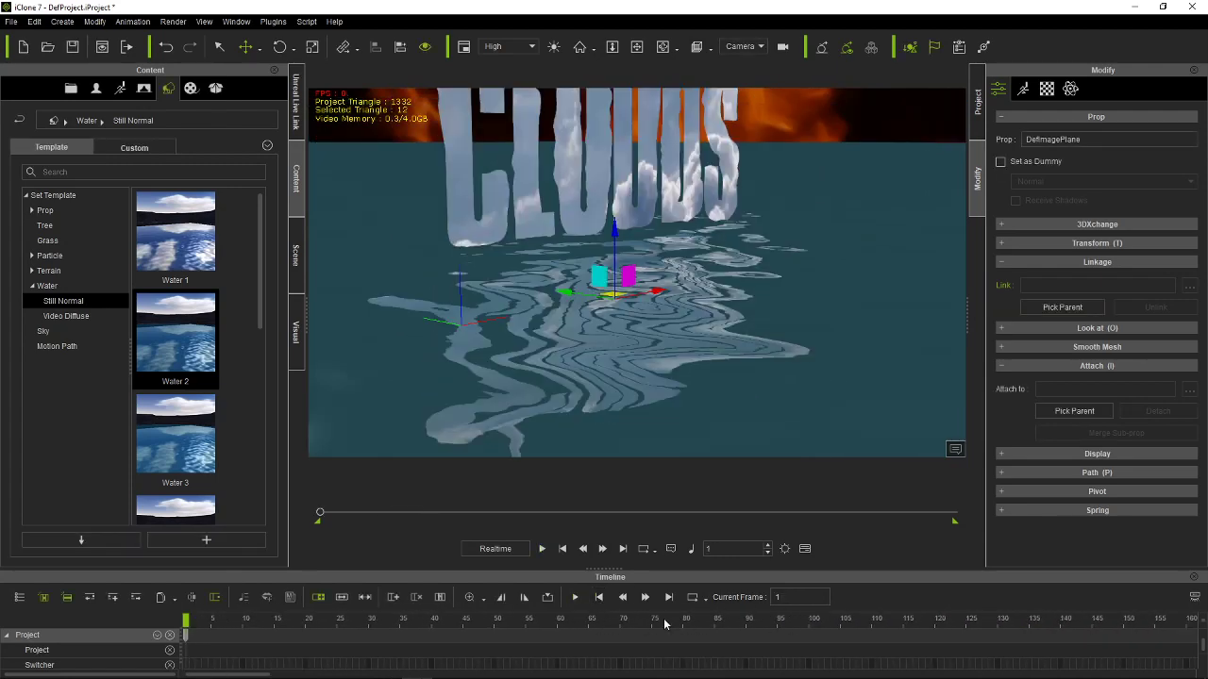
click(664, 621)
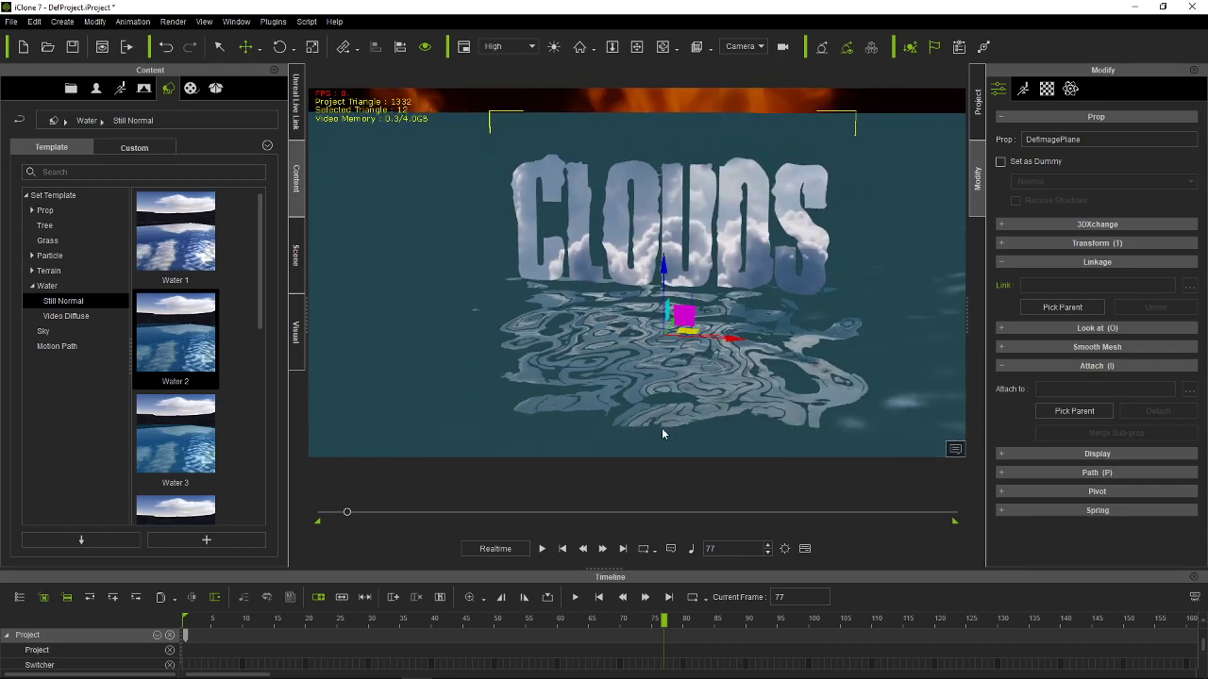
click(543, 553)
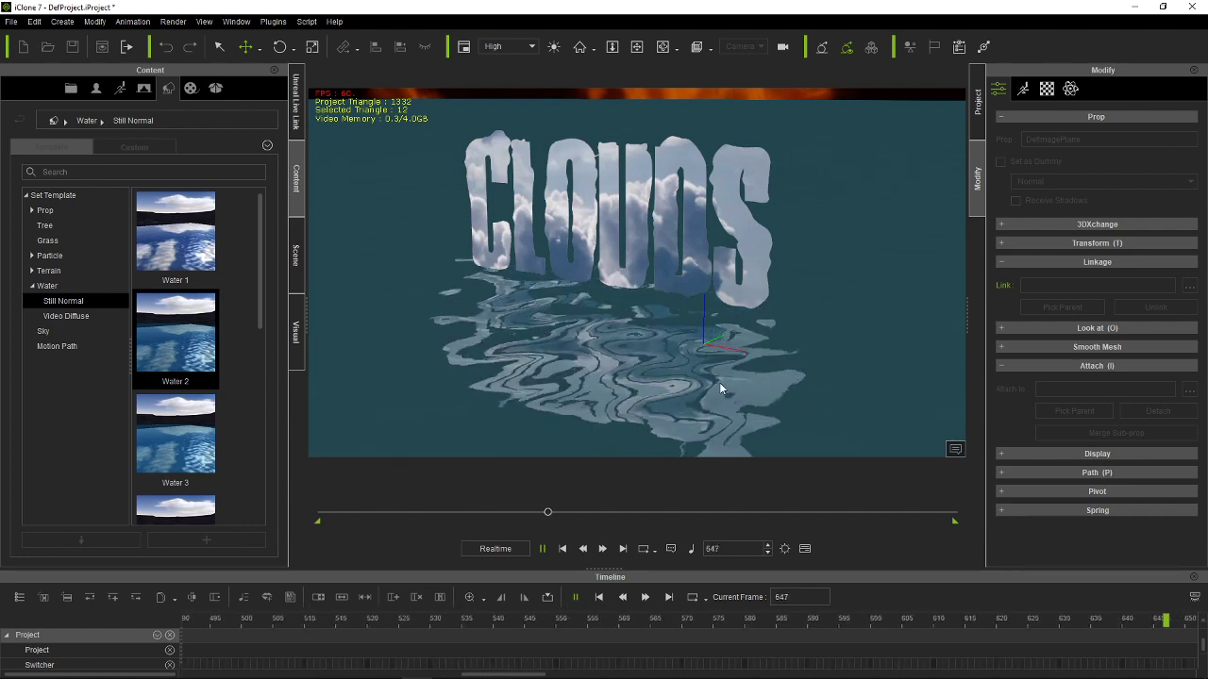
click(557, 554)
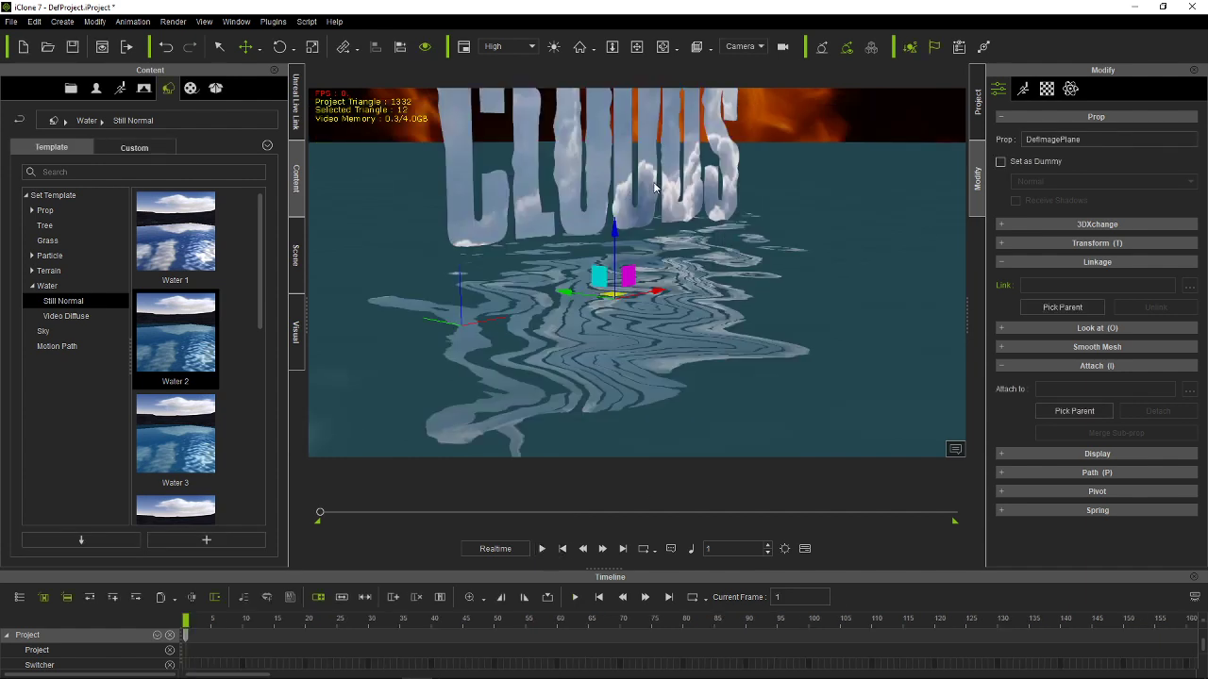
Step: Delete the CLOUDS plane and show the list of objects remaining in the scene
key(Delete)
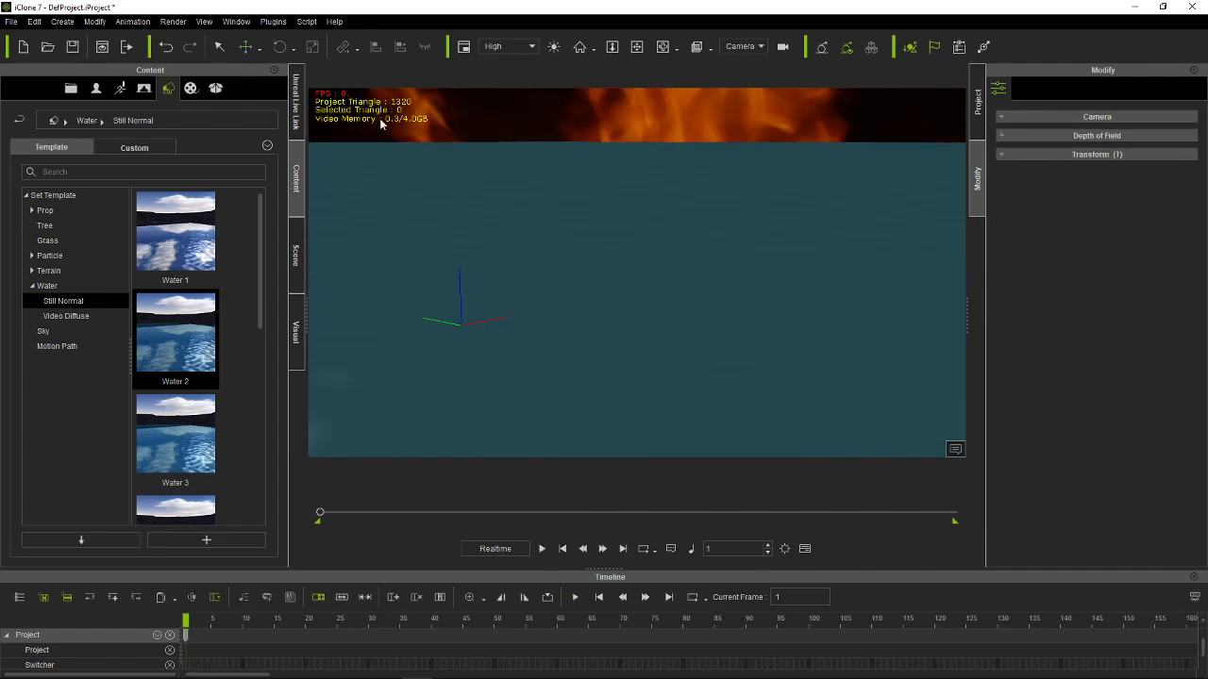
click(295, 111)
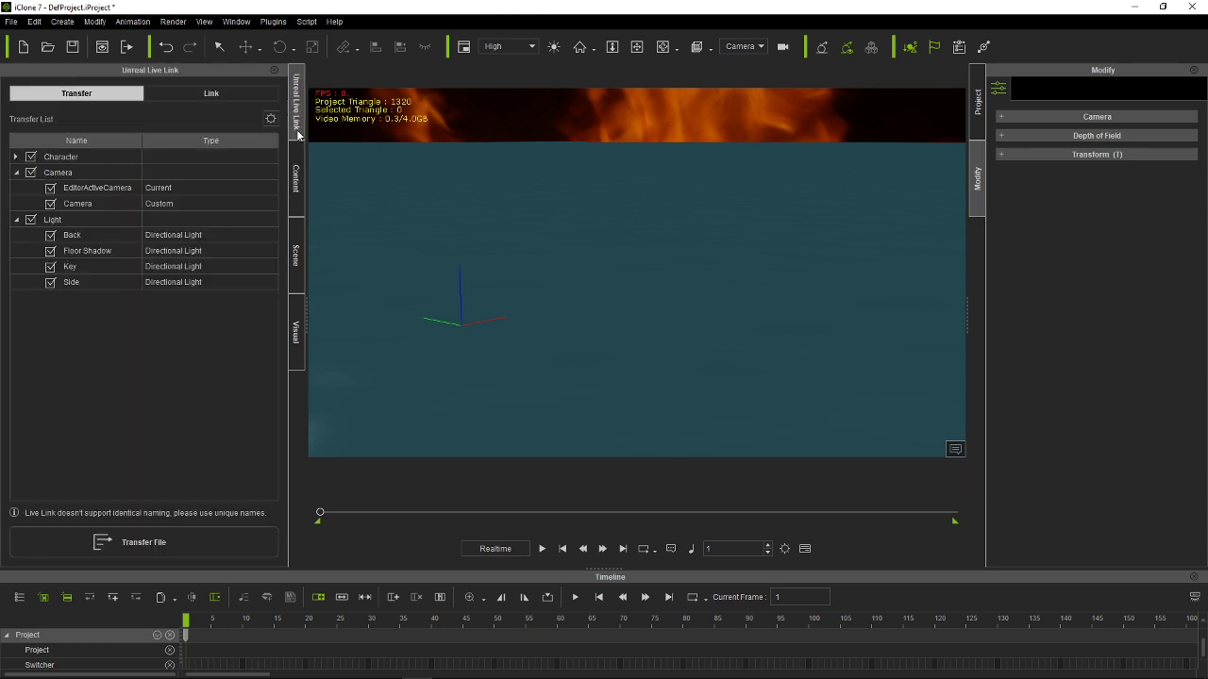
click(299, 185)
click(296, 227)
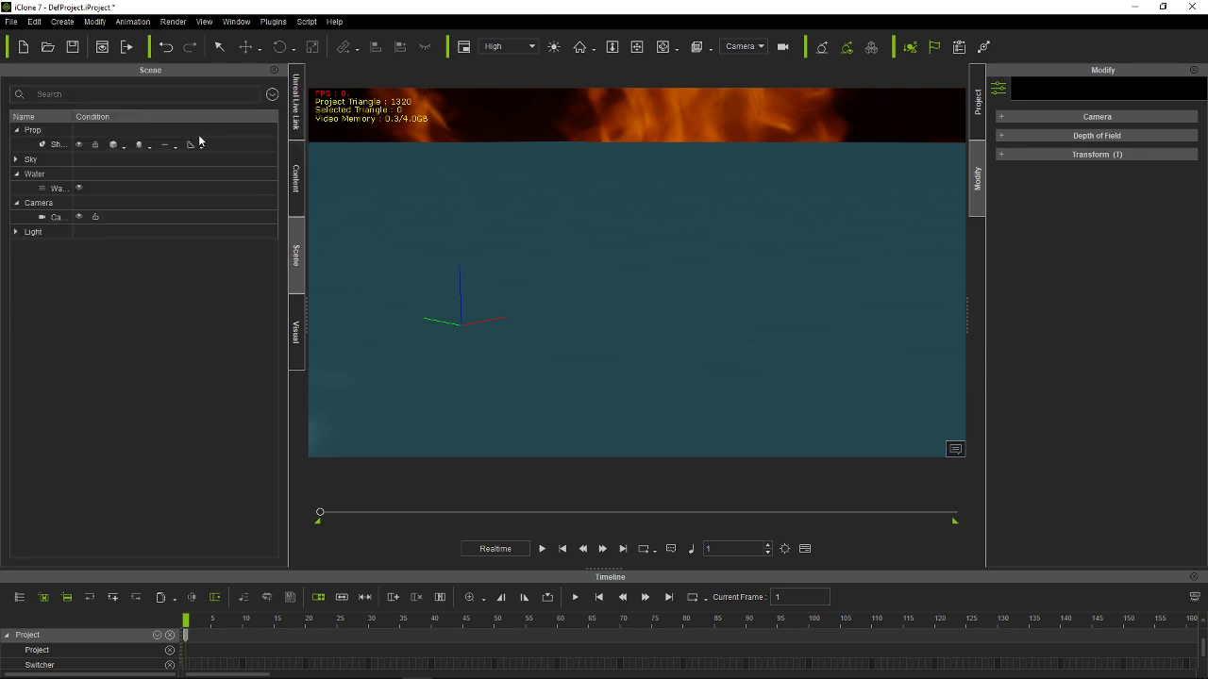
Step: Start a new empty iClone project without saving the current one
click(11, 20)
click(45, 56)
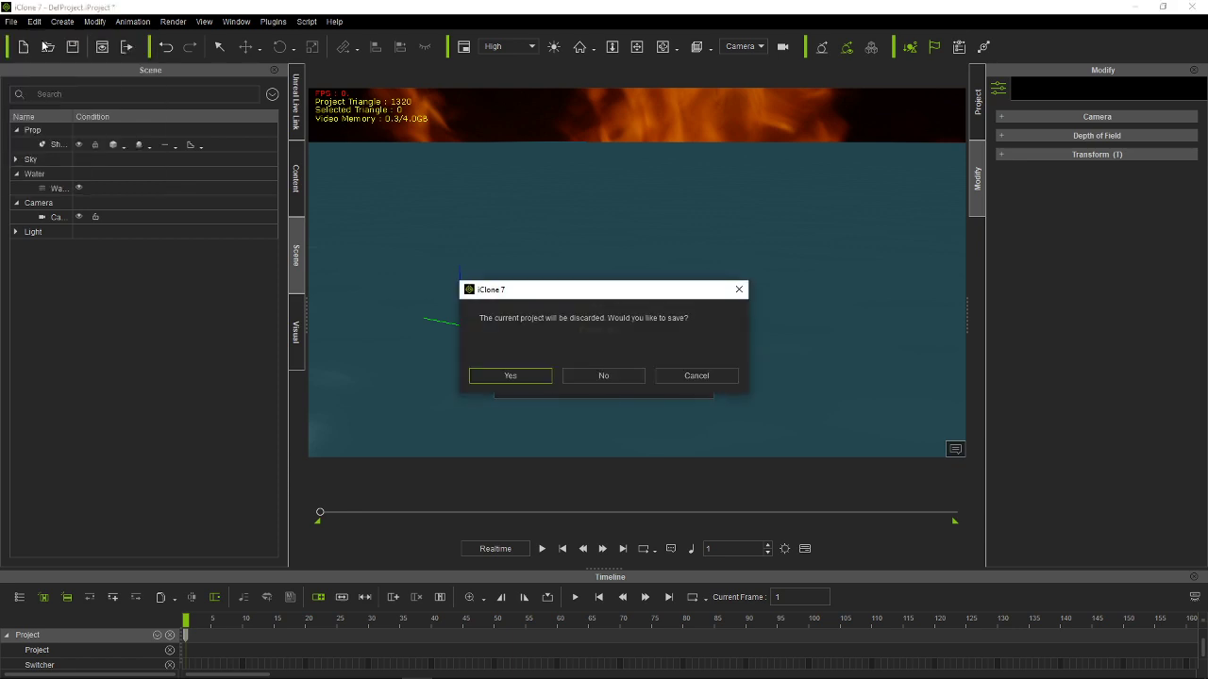
click(512, 375)
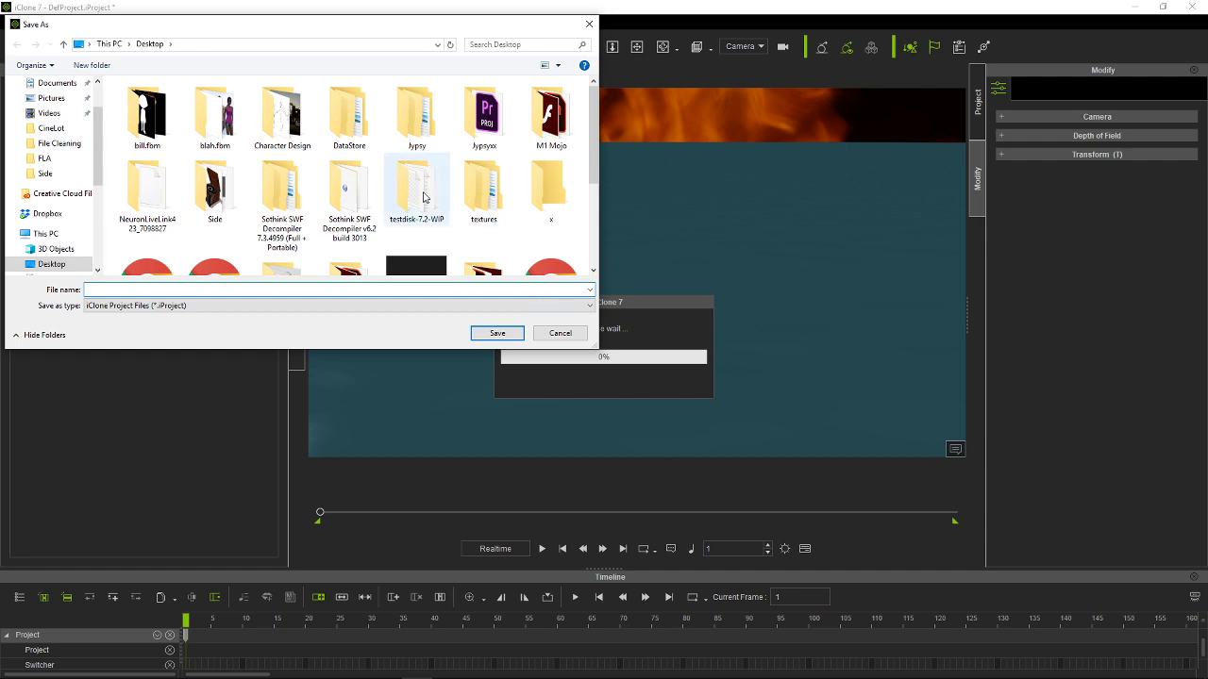
click(559, 332)
click(23, 45)
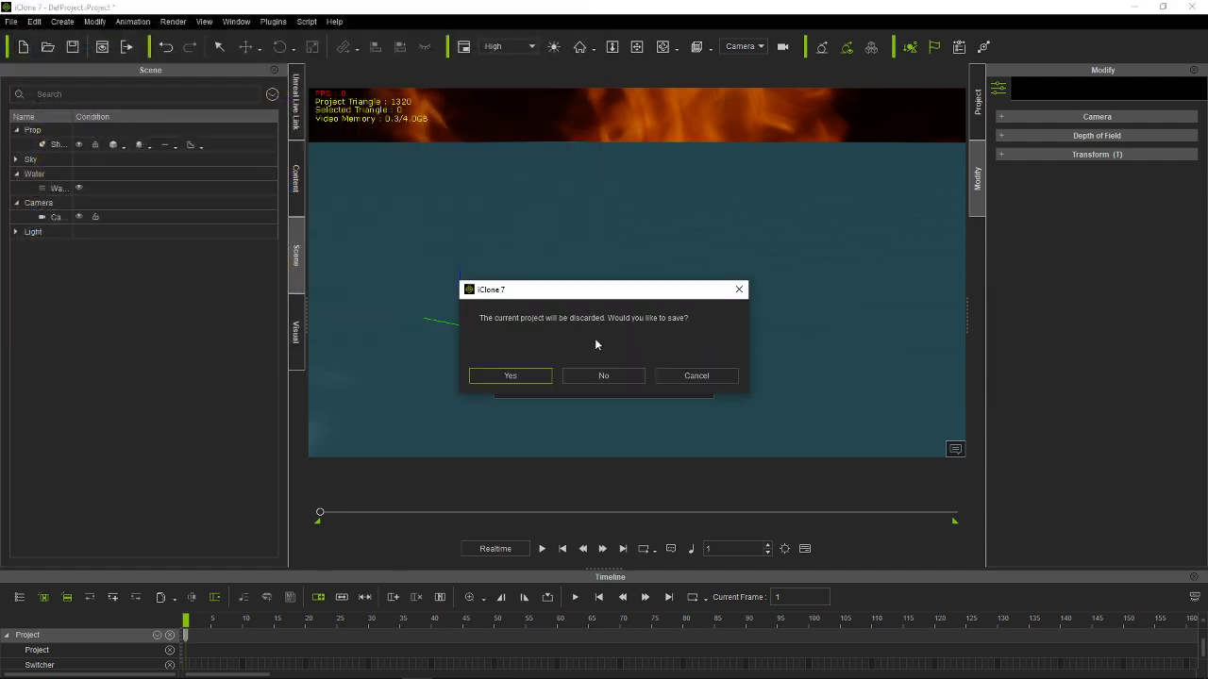
click(601, 376)
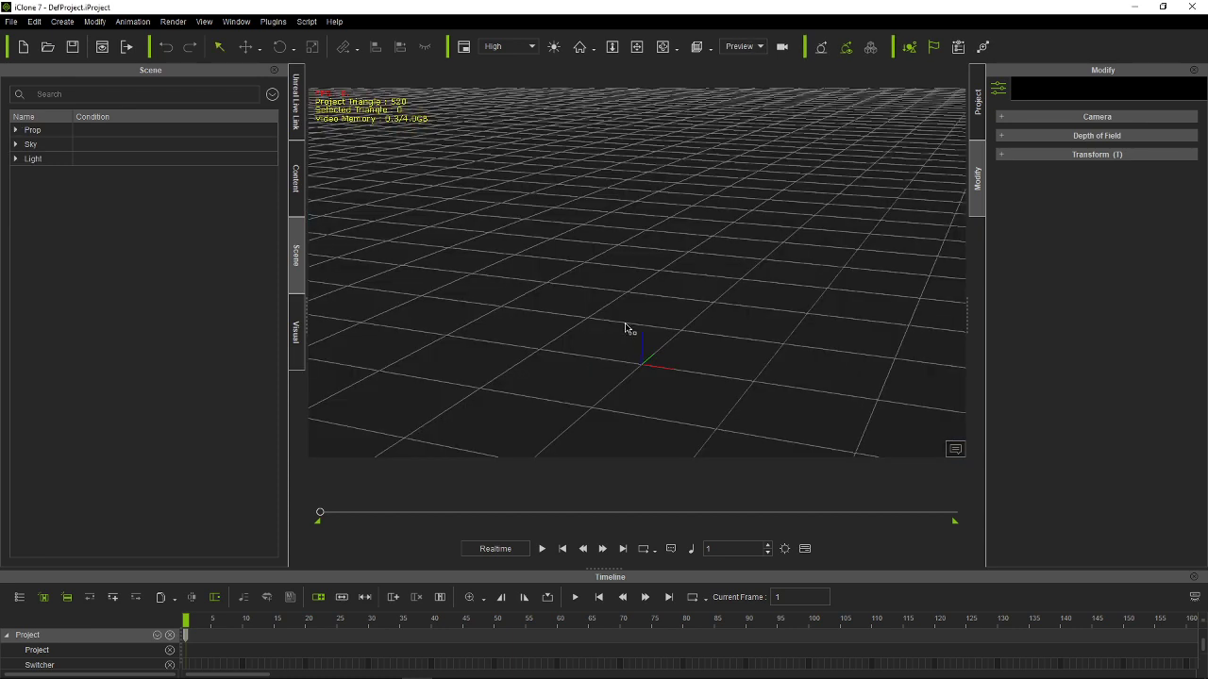
Step: Switch to Cartoon Animator 4 and start a new project, discarding the CLOUDS project
click(354, 667)
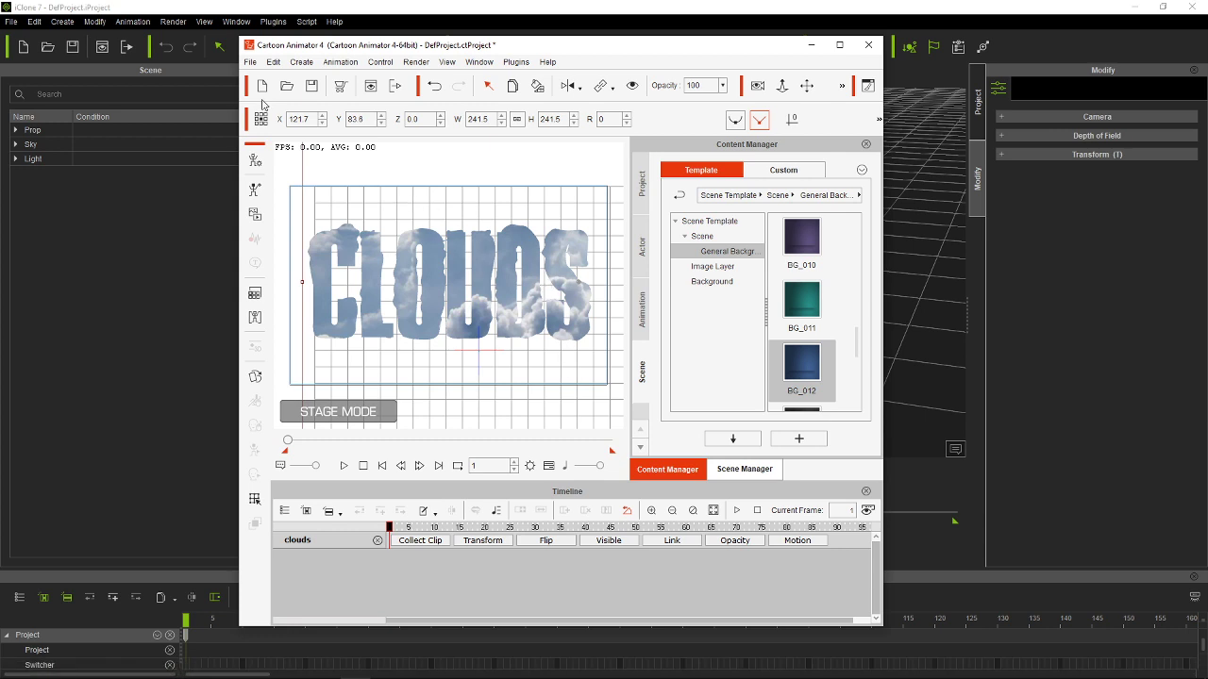
click(251, 62)
click(274, 83)
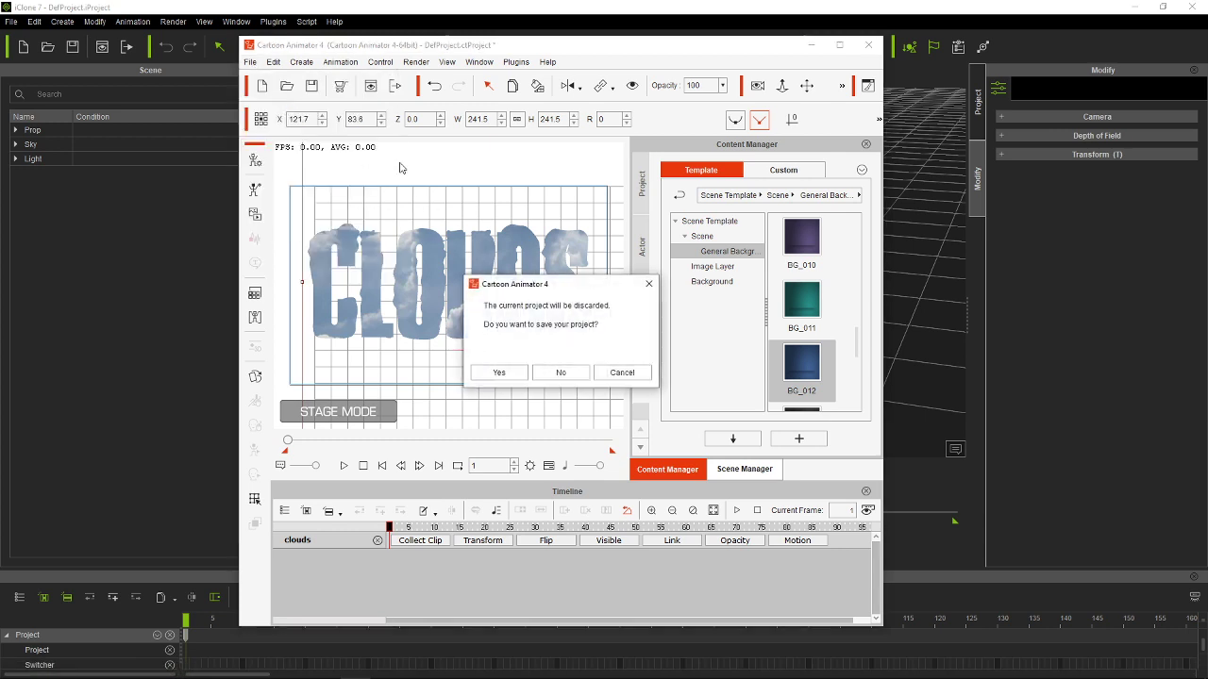
click(501, 374)
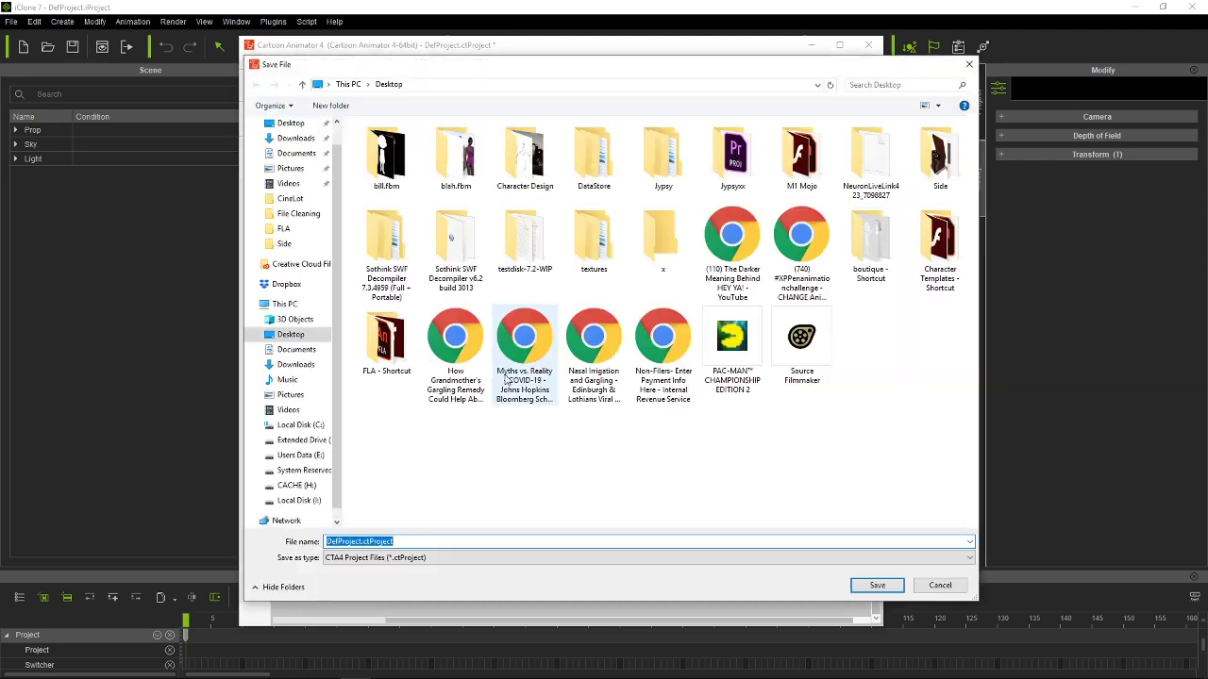
click(876, 585)
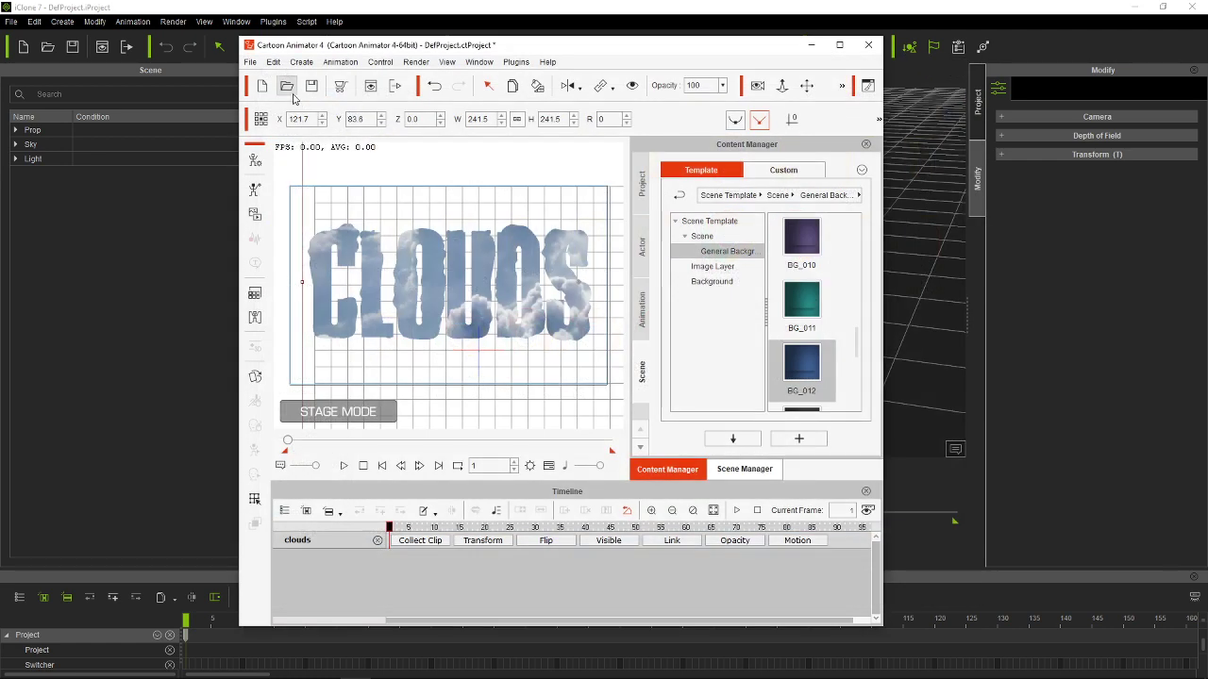
click(565, 373)
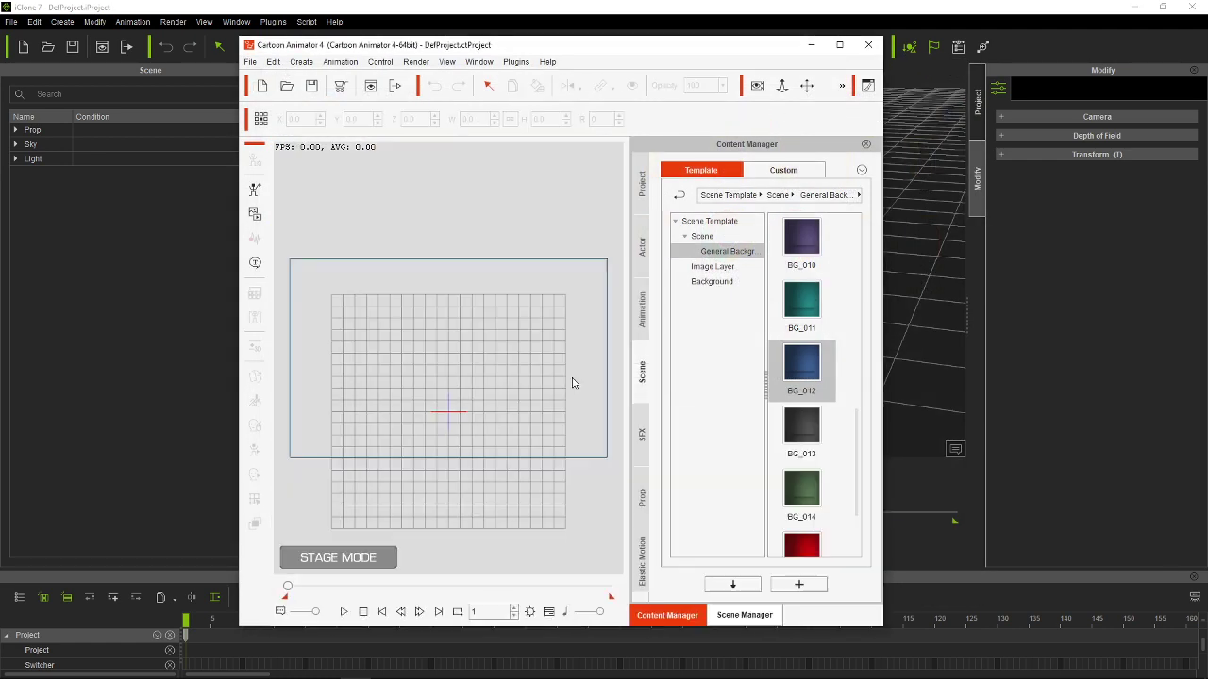
Step: Add Emma from the G2 character templates to the stage and move her up to about X -3.0, Y -2.7
click(647, 253)
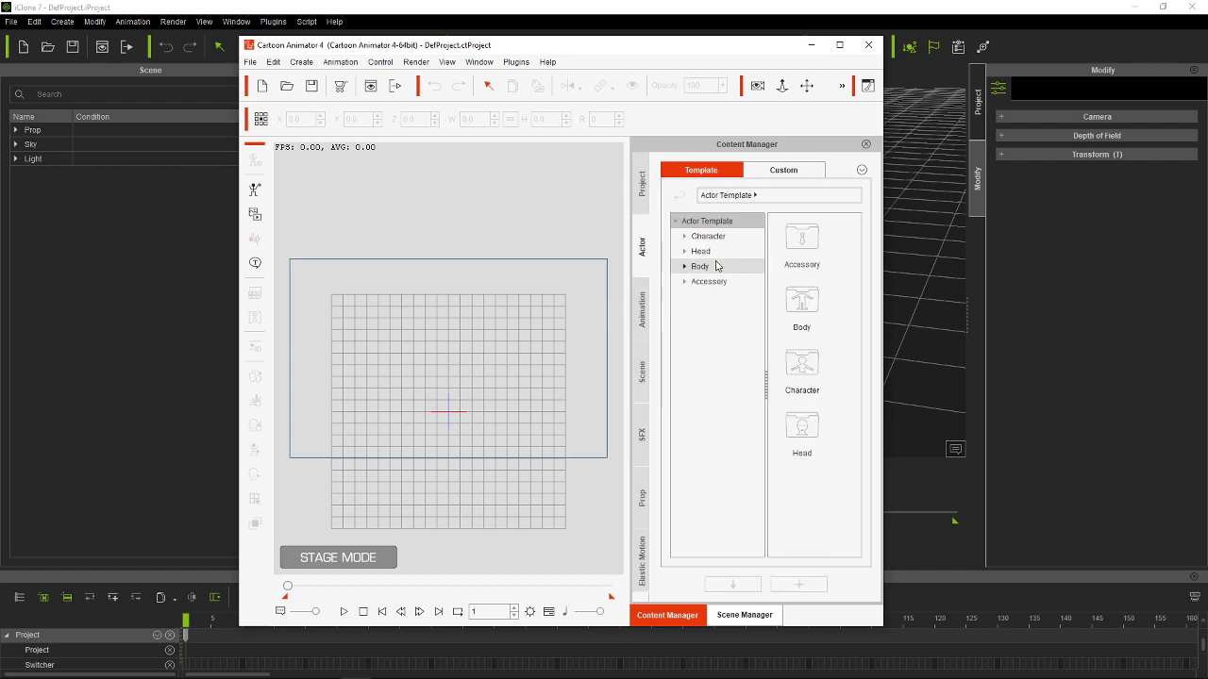
click(686, 236)
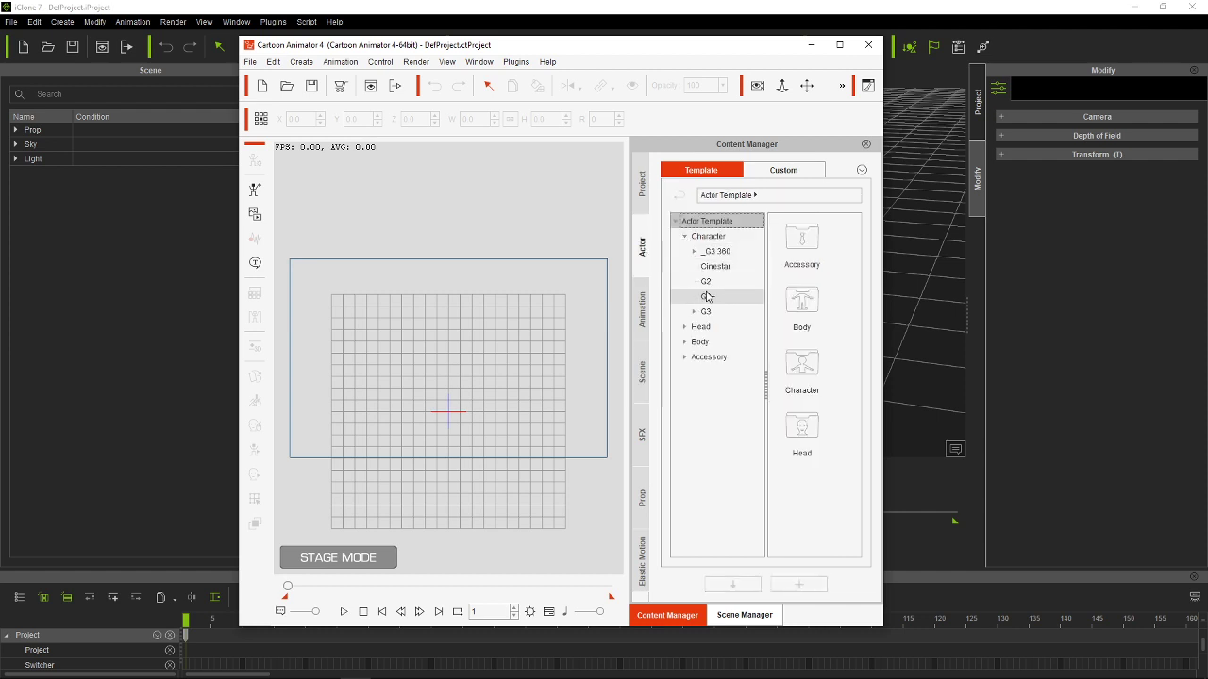
click(706, 281)
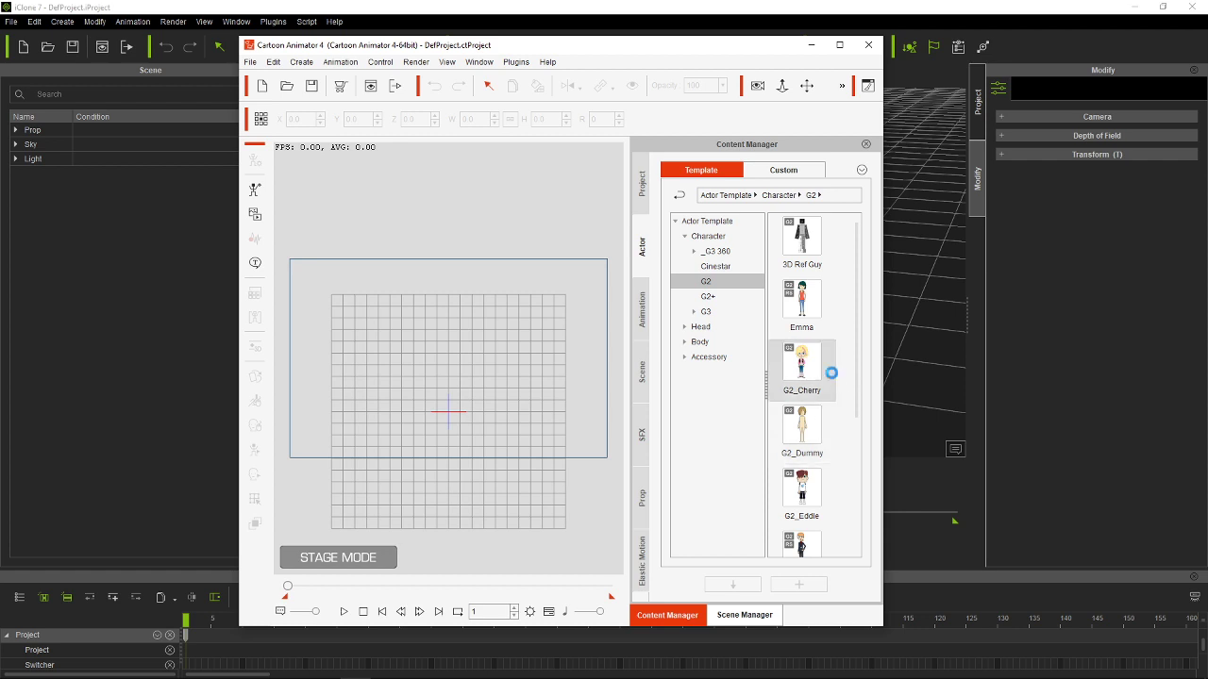
scroll(829, 373, down, 4)
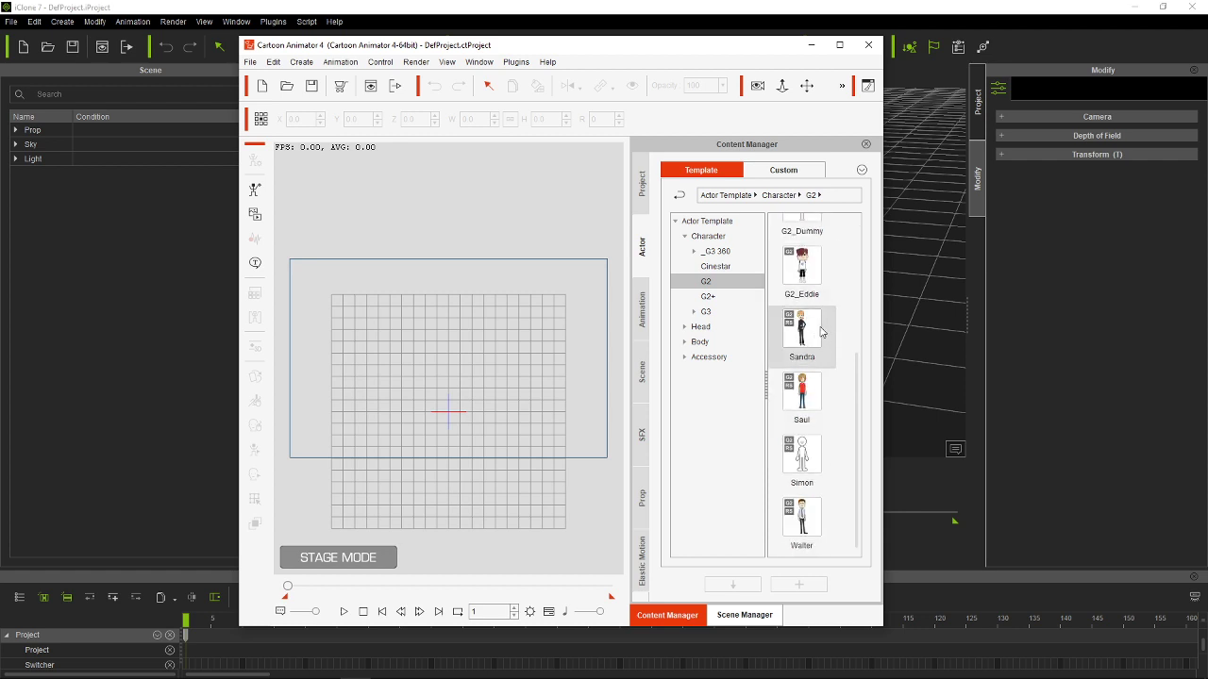
scroll(822, 332, up, 3)
drag(802, 288, 449, 401)
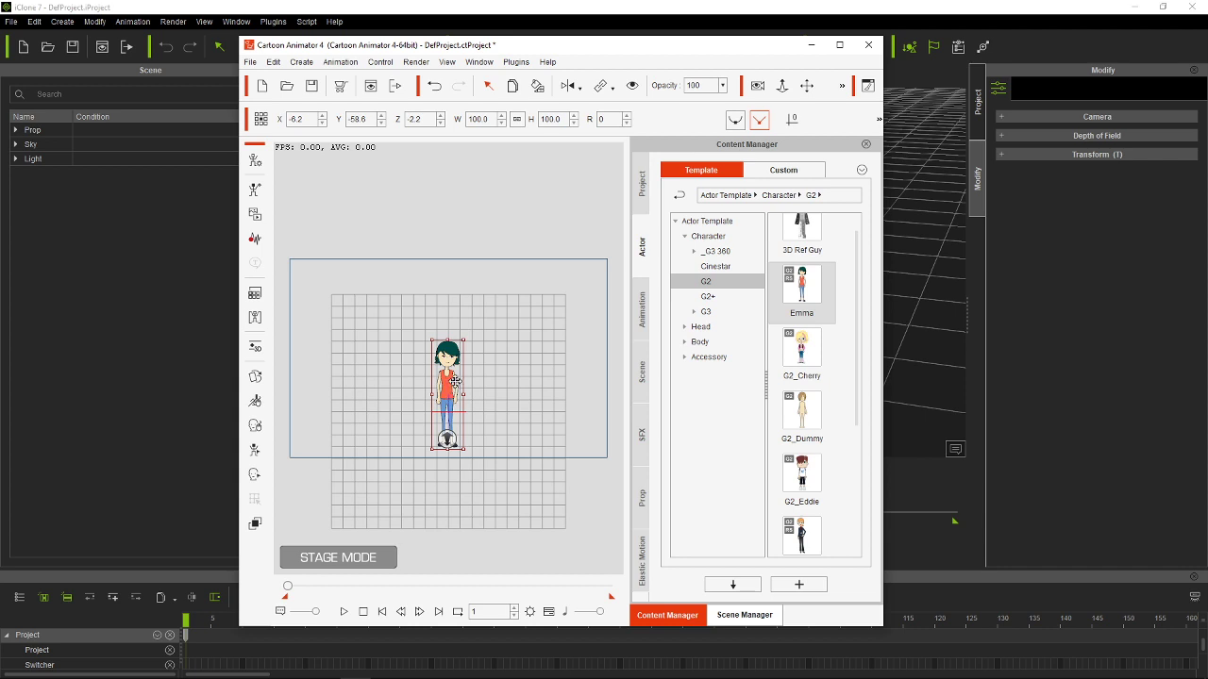
drag(454, 383, 455, 348)
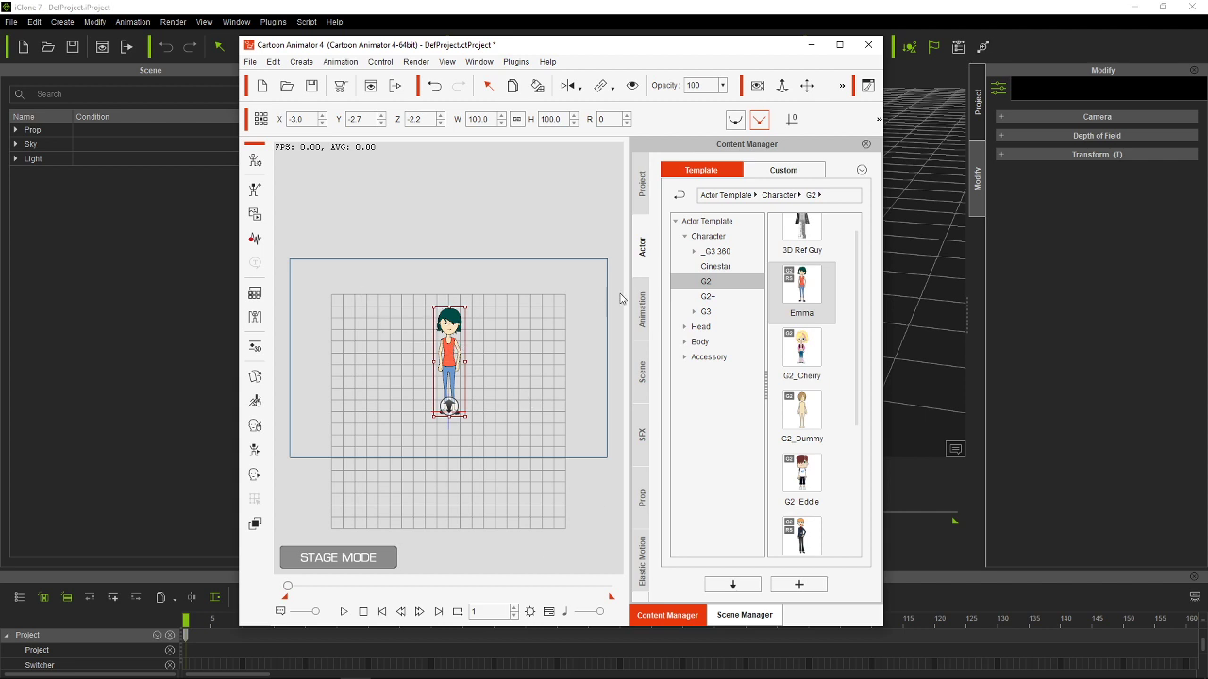
Step: Apply the Walk_Comic motion from the G2 Editable 3D 01_Move templates to Emma
click(645, 309)
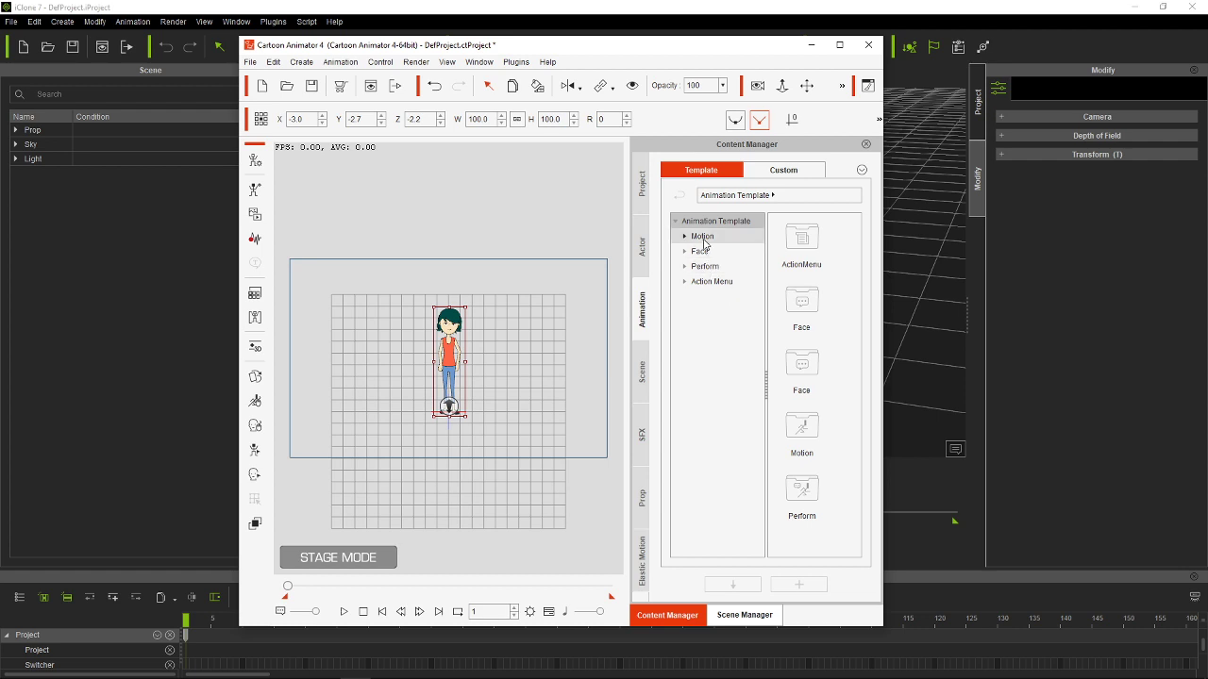
click(692, 237)
click(706, 326)
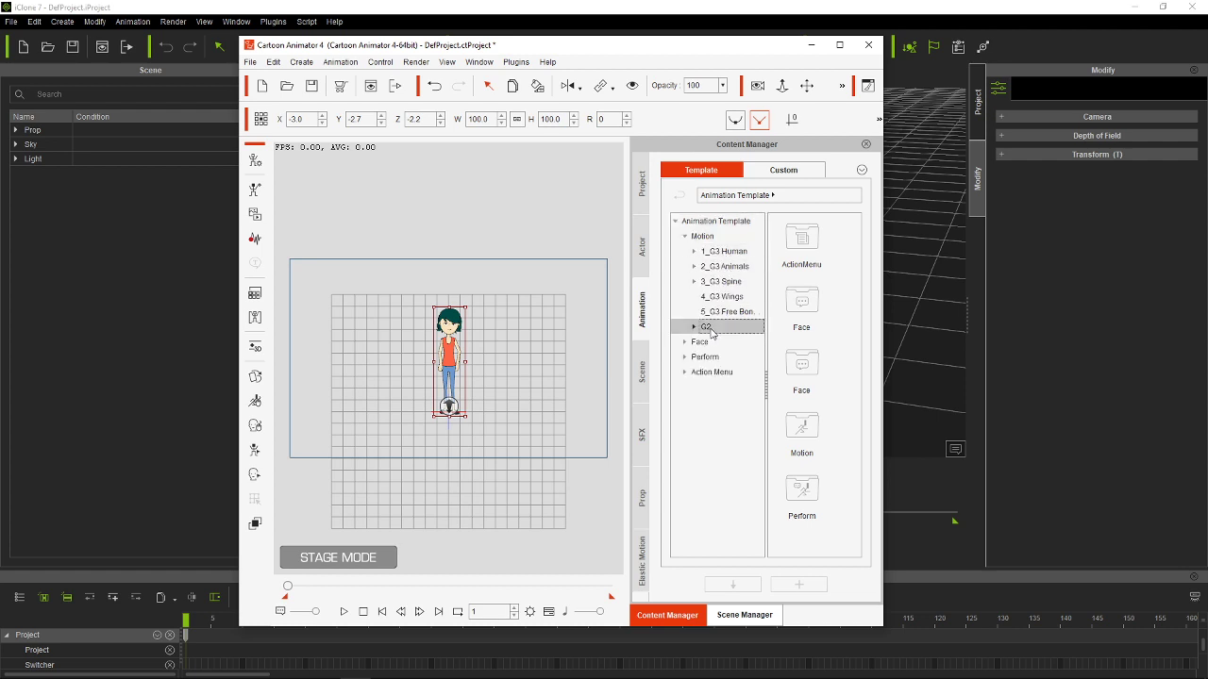
double_click(801, 253)
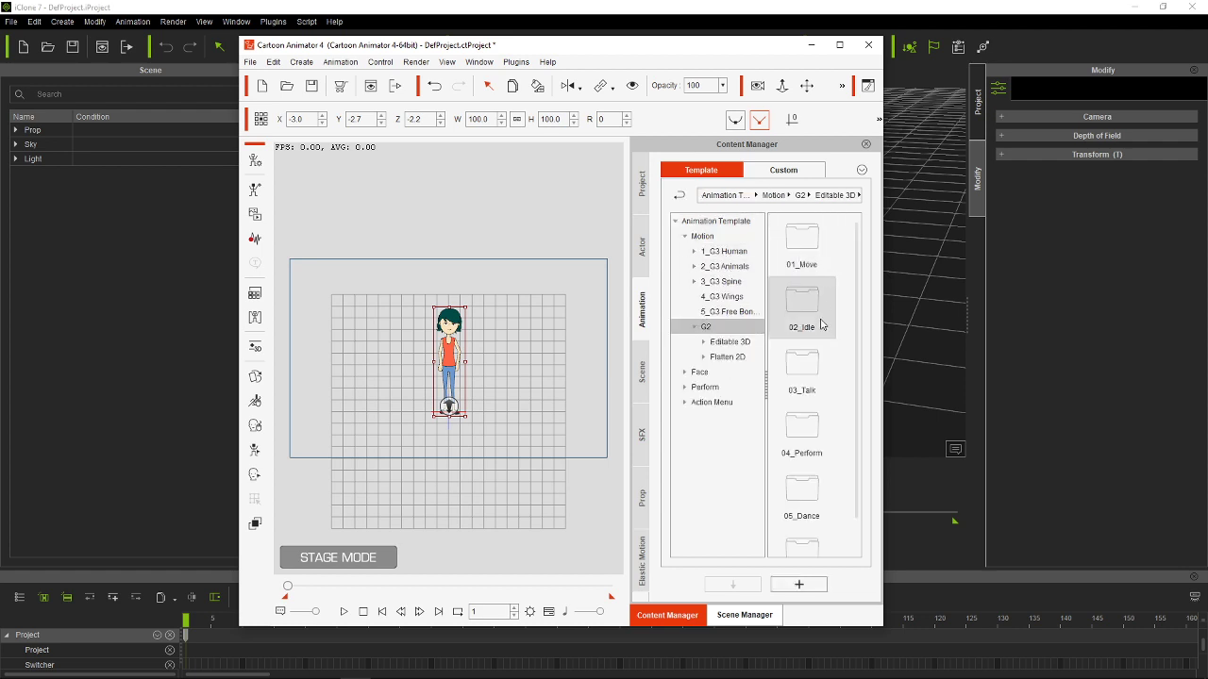
double_click(804, 247)
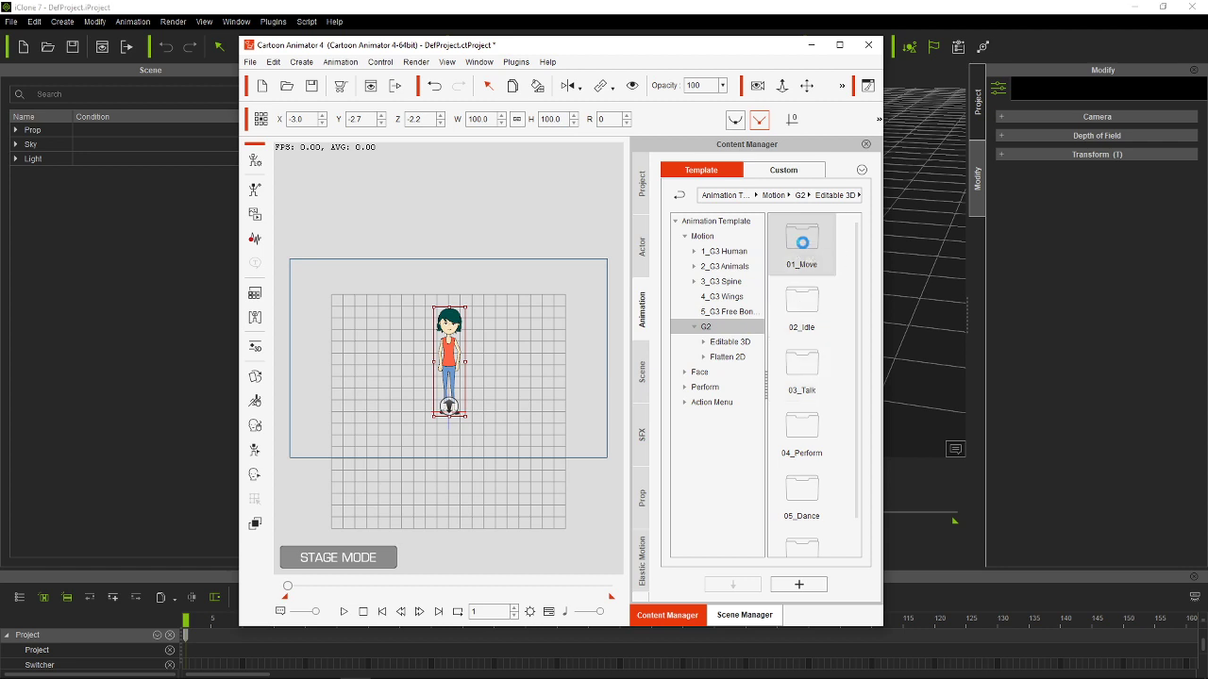
scroll(830, 350, down, 3)
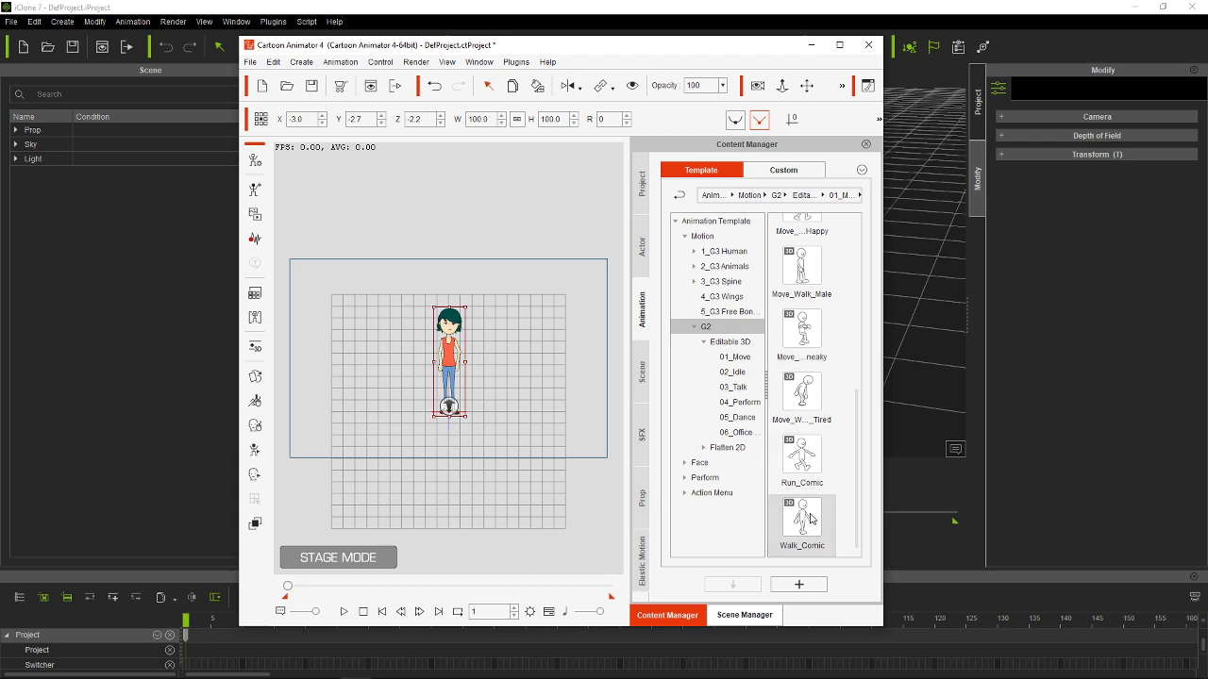
drag(811, 519, 454, 352)
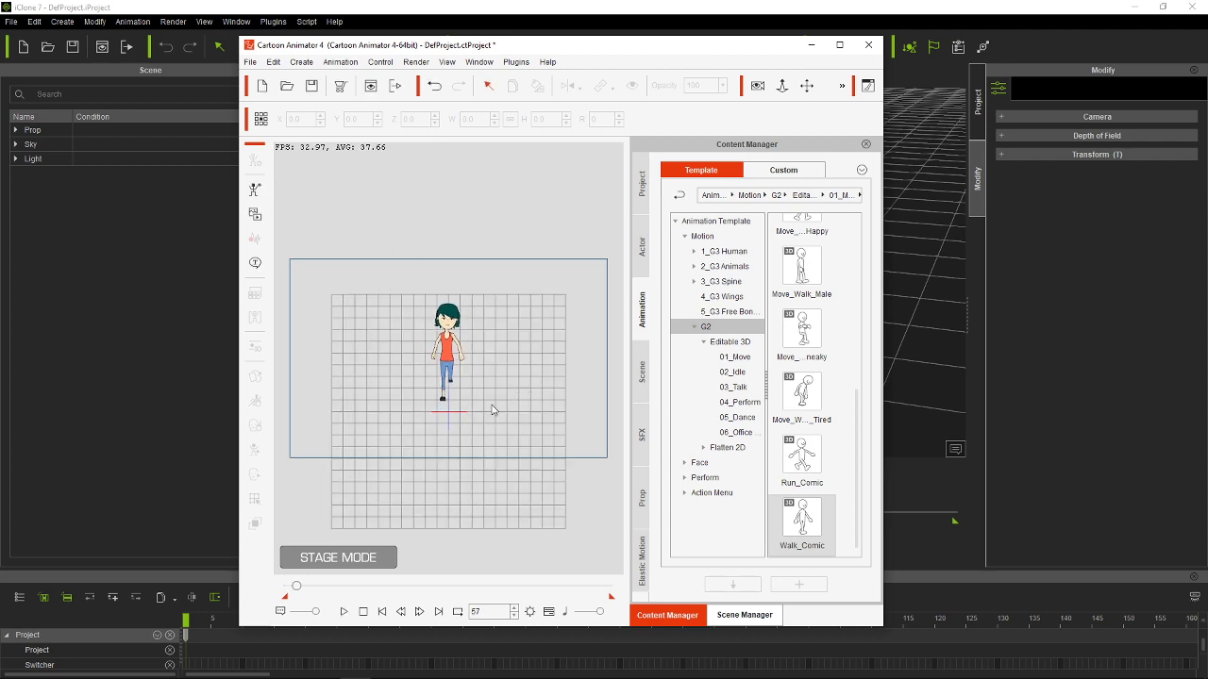
Step: Set the project's total animation length to 57 frames so it matches the walk motion
click(530, 612)
double_click(155, 232)
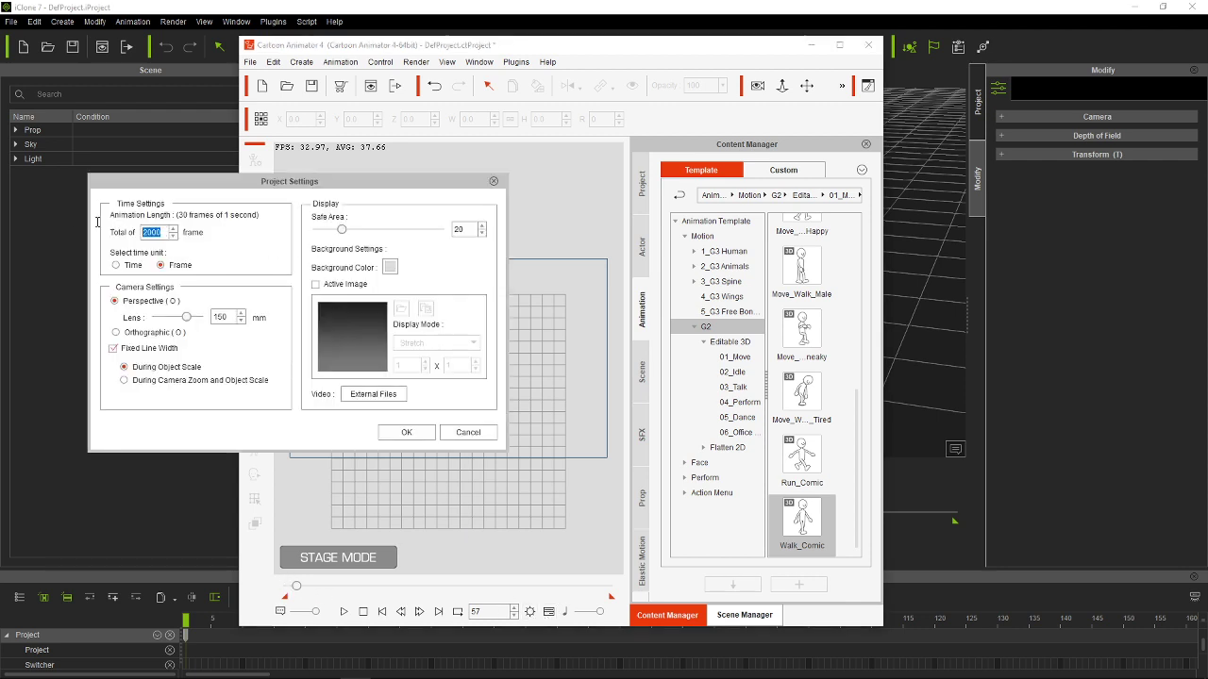
text(57)
key(Return)
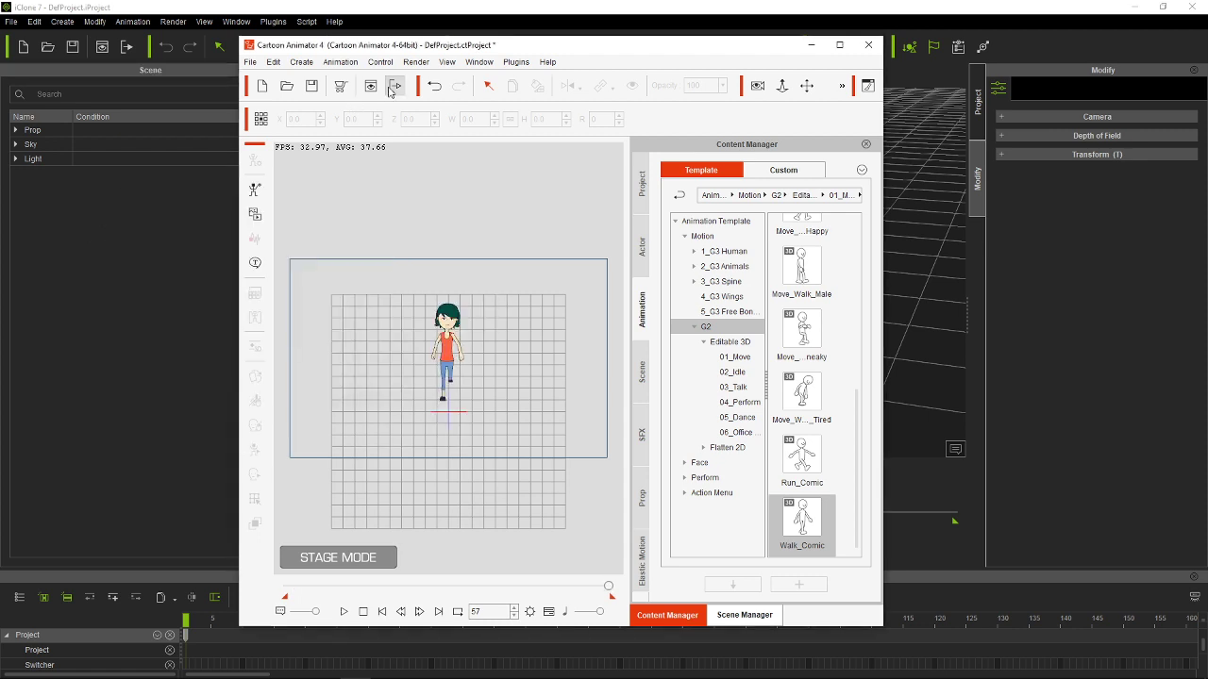
Step: Frame Emma larger within the camera area and set the video render frame size to Full Frame (800x600)
scroll(525, 368, up, 5)
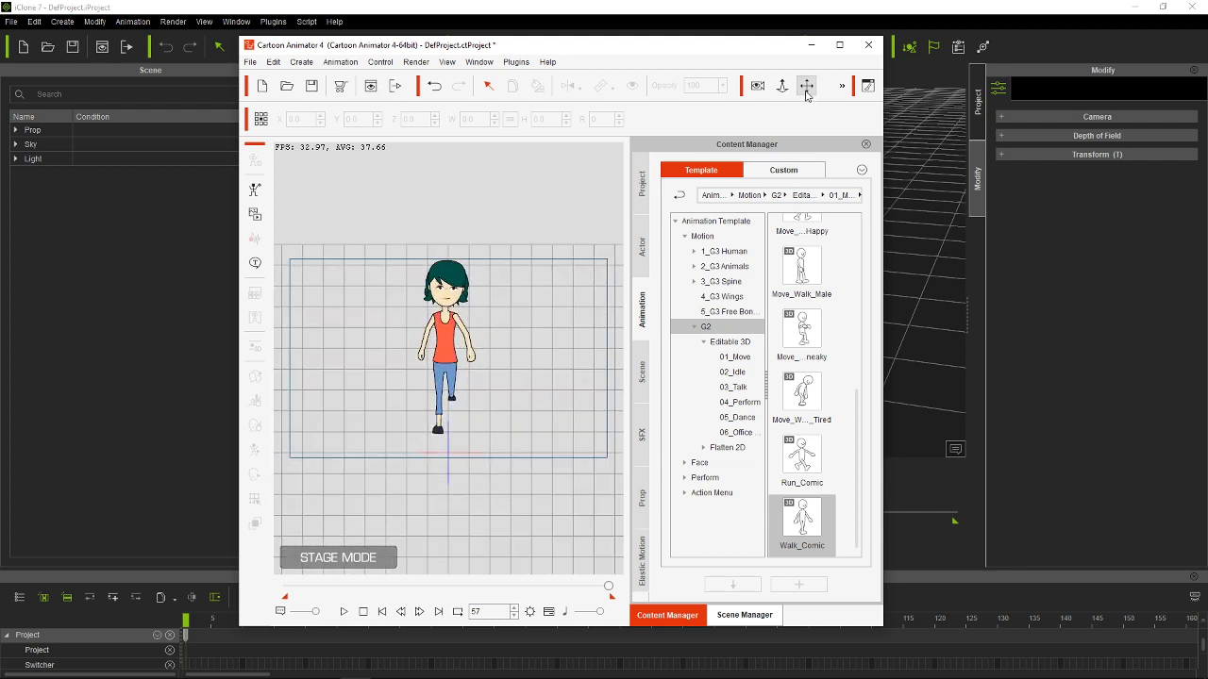
drag(595, 296, 581, 316)
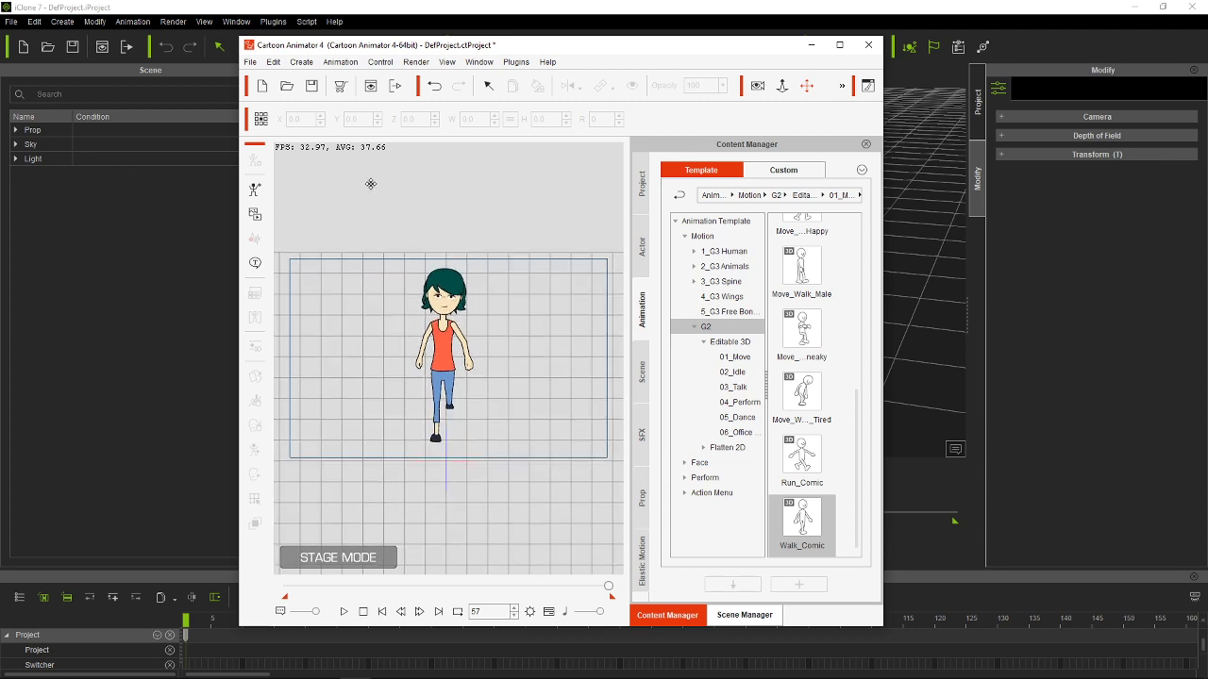
click(395, 85)
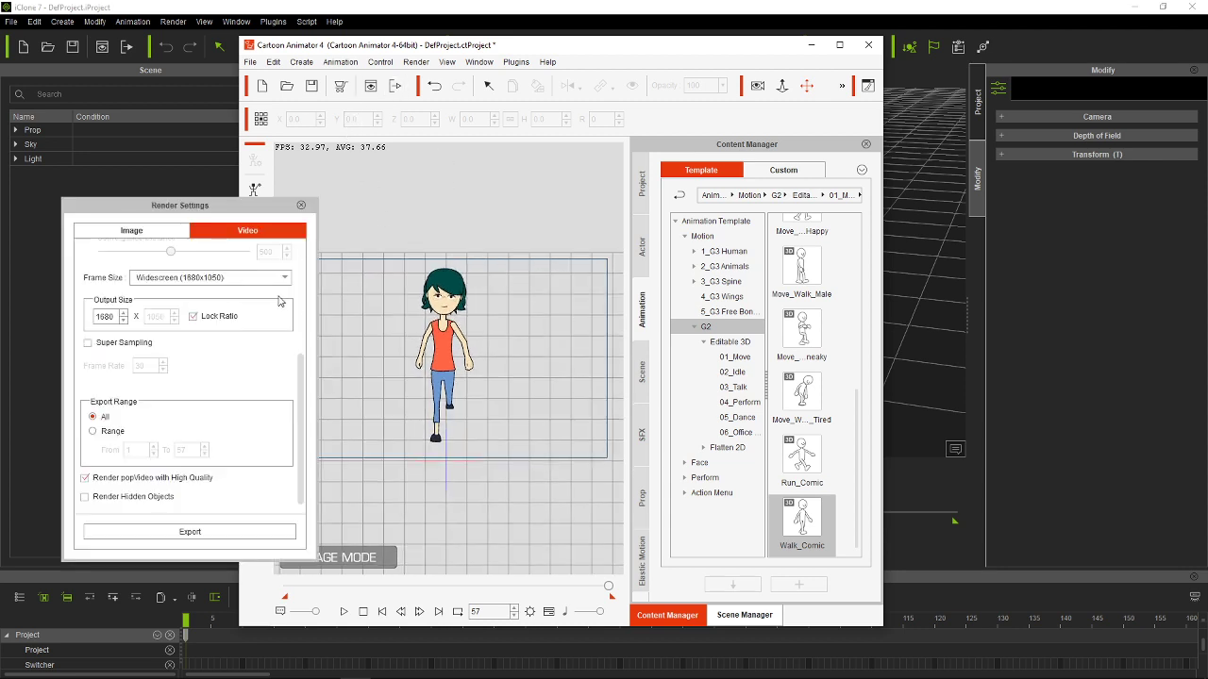
drag(305, 400, 312, 337)
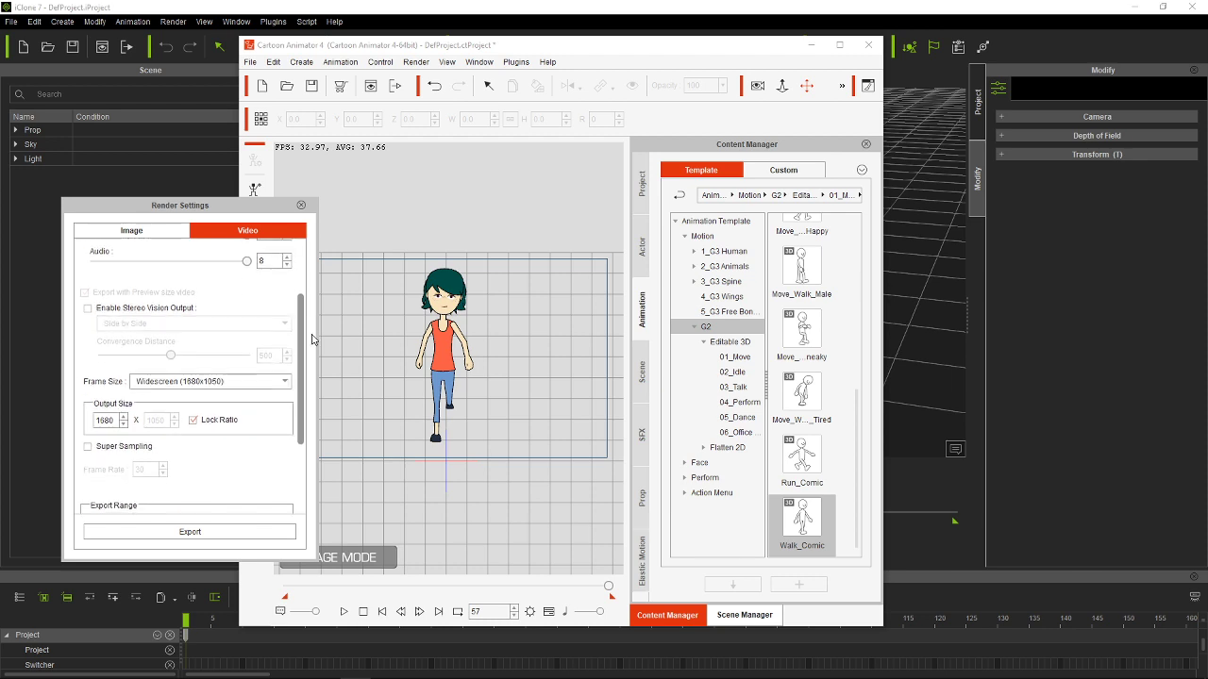
drag(240, 210, 959, 161)
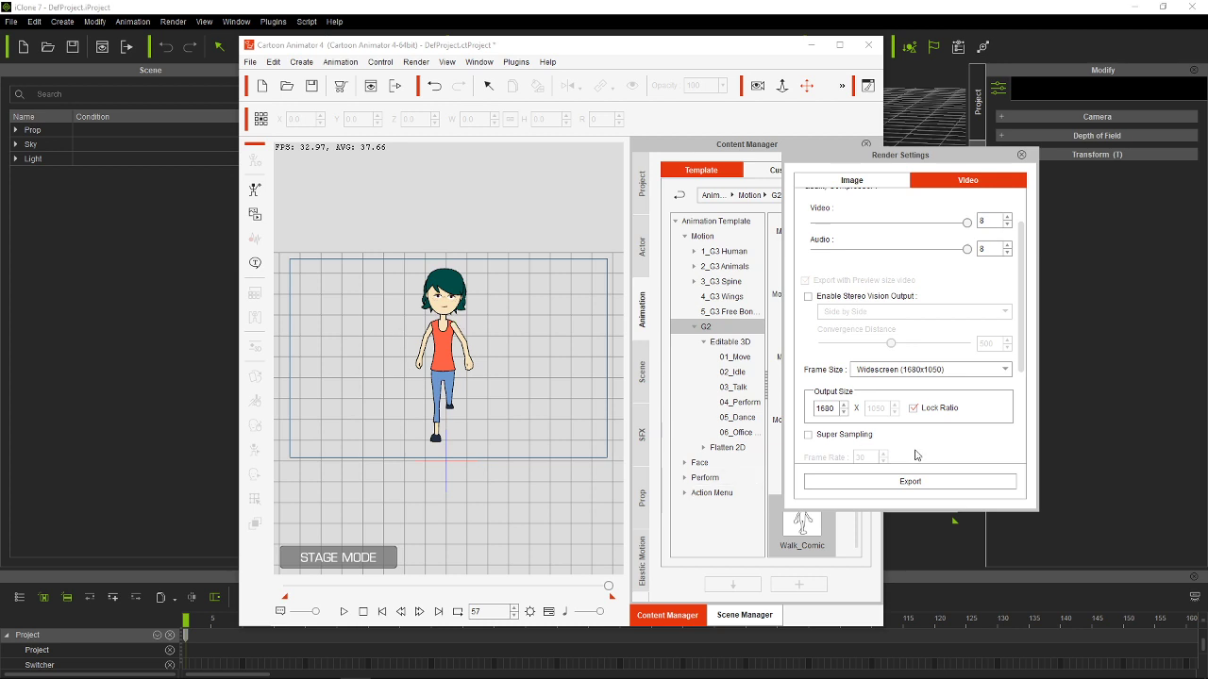
click(901, 377)
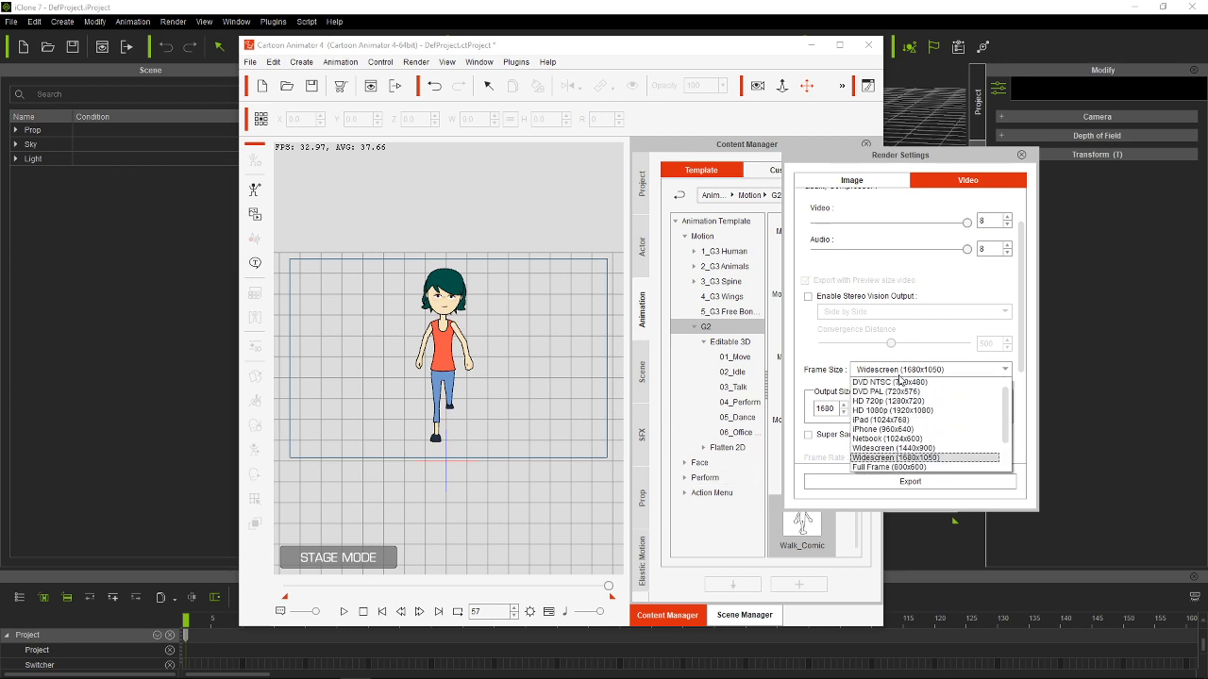
click(891, 466)
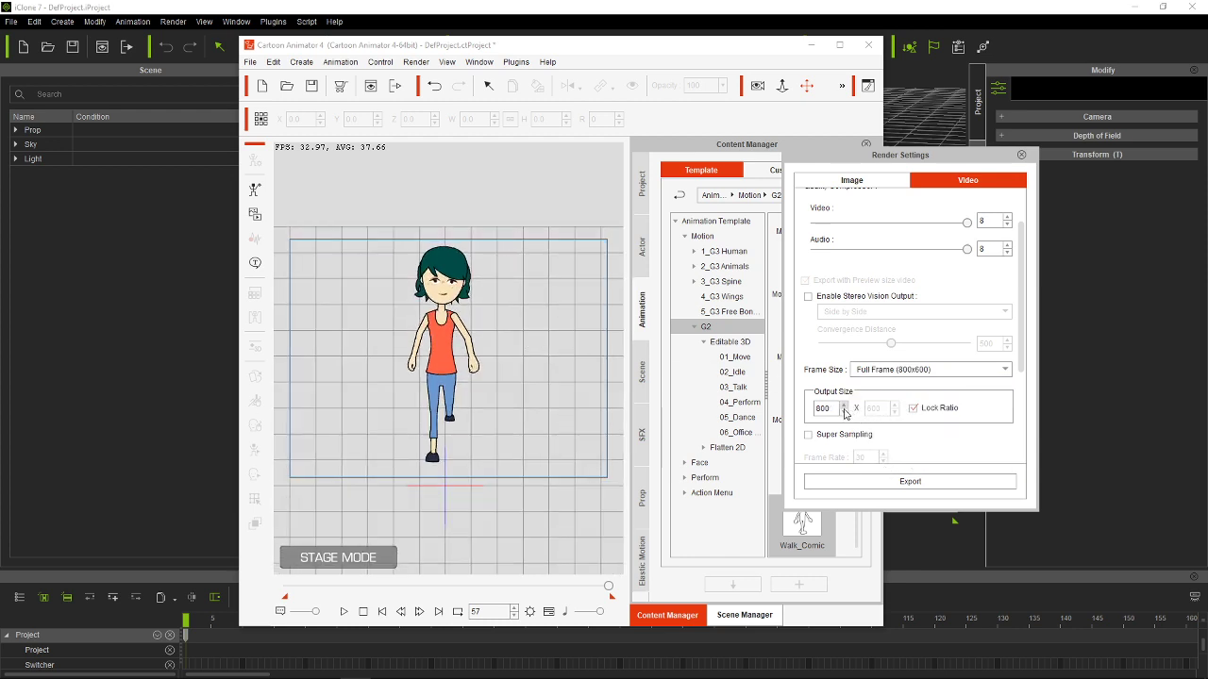
Step: Unlock the output ratio and narrow the output width to about 396 pixels, so the frame fits closely around Emma
click(913, 408)
click(846, 412)
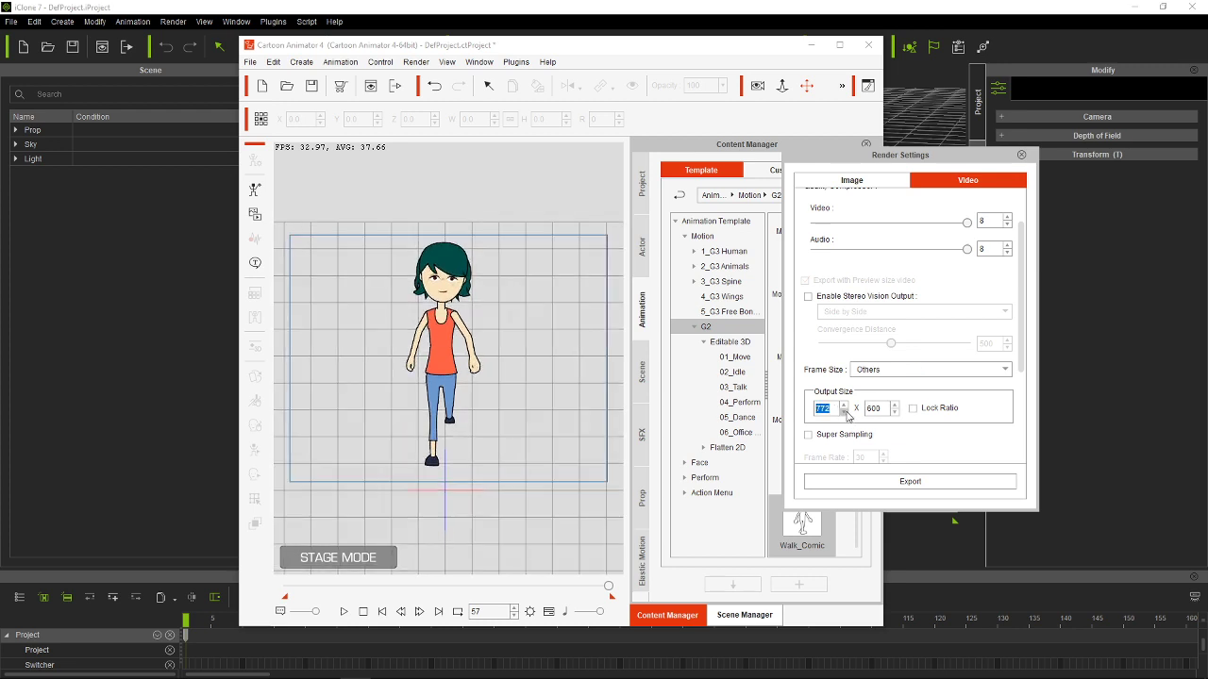
click(845, 413)
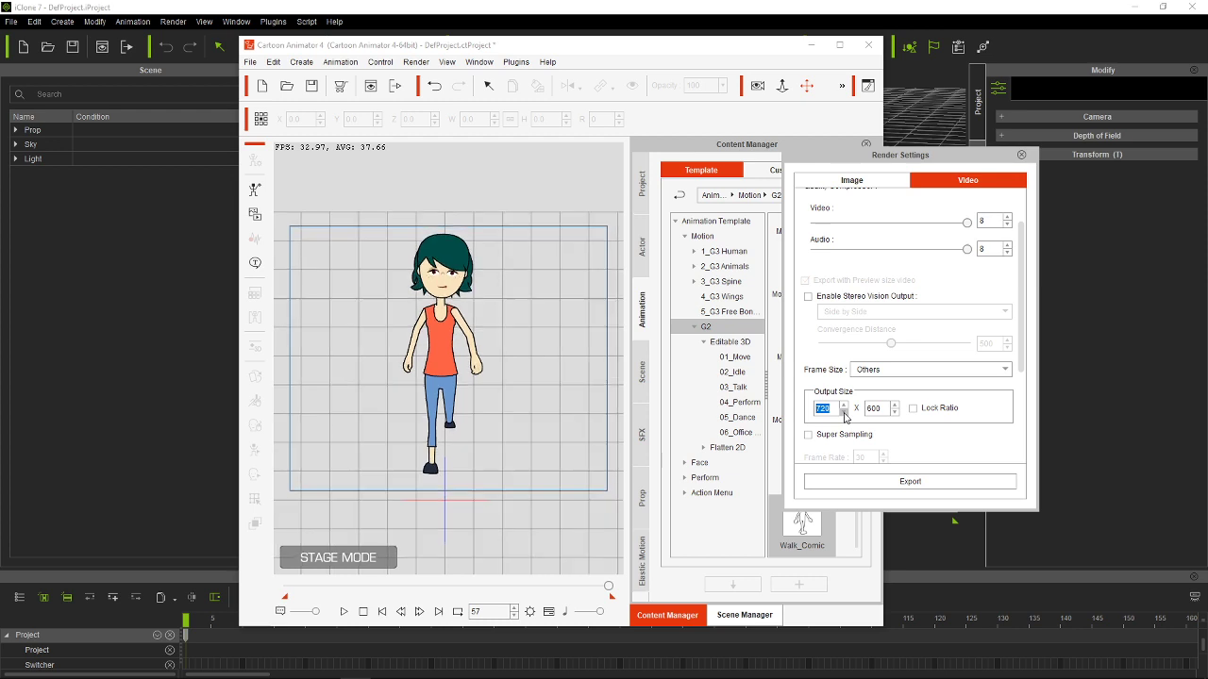
click(846, 413)
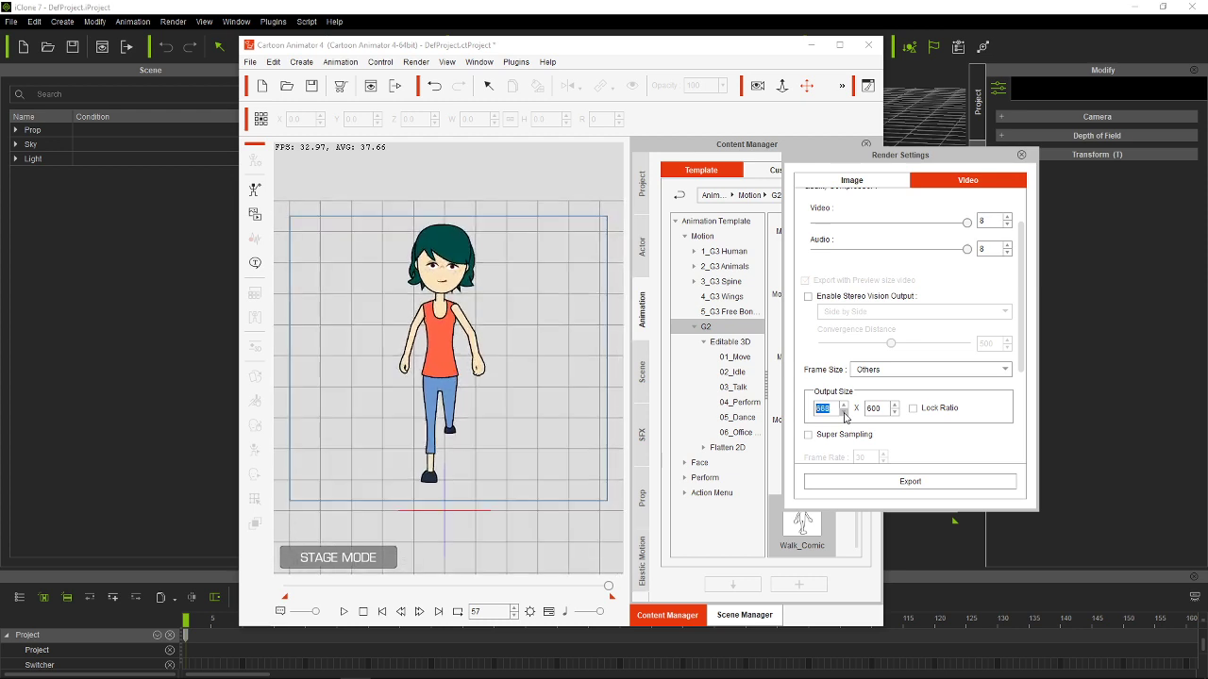
click(846, 413)
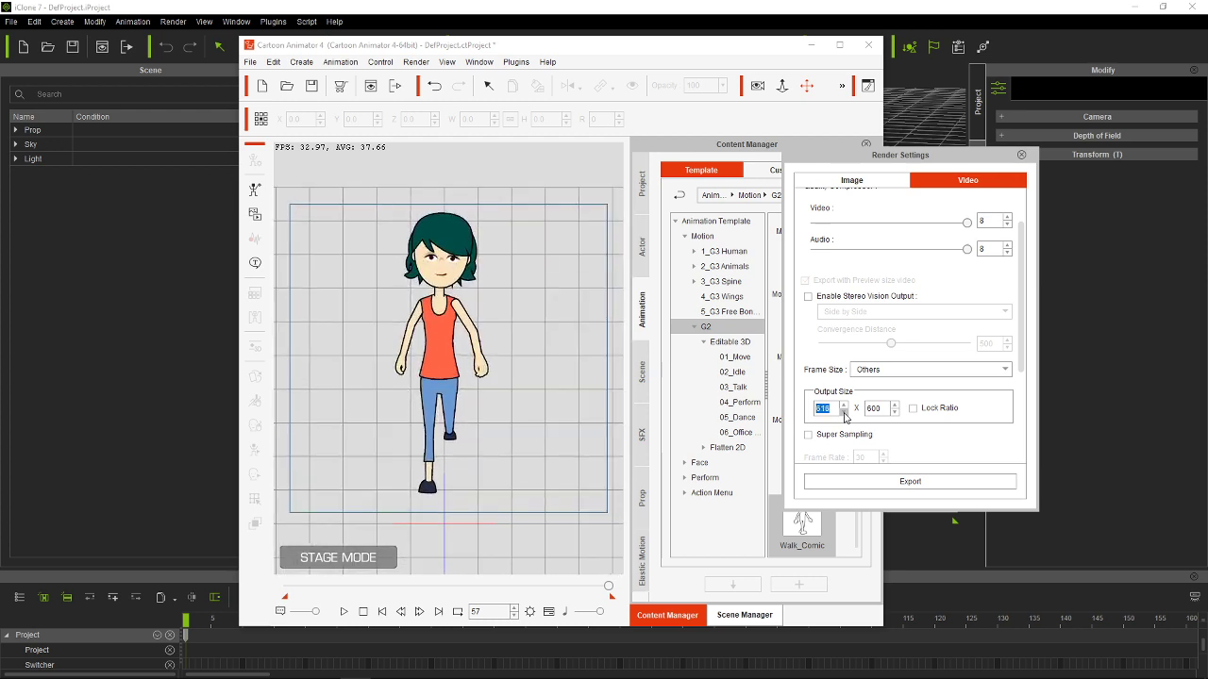
click(846, 413)
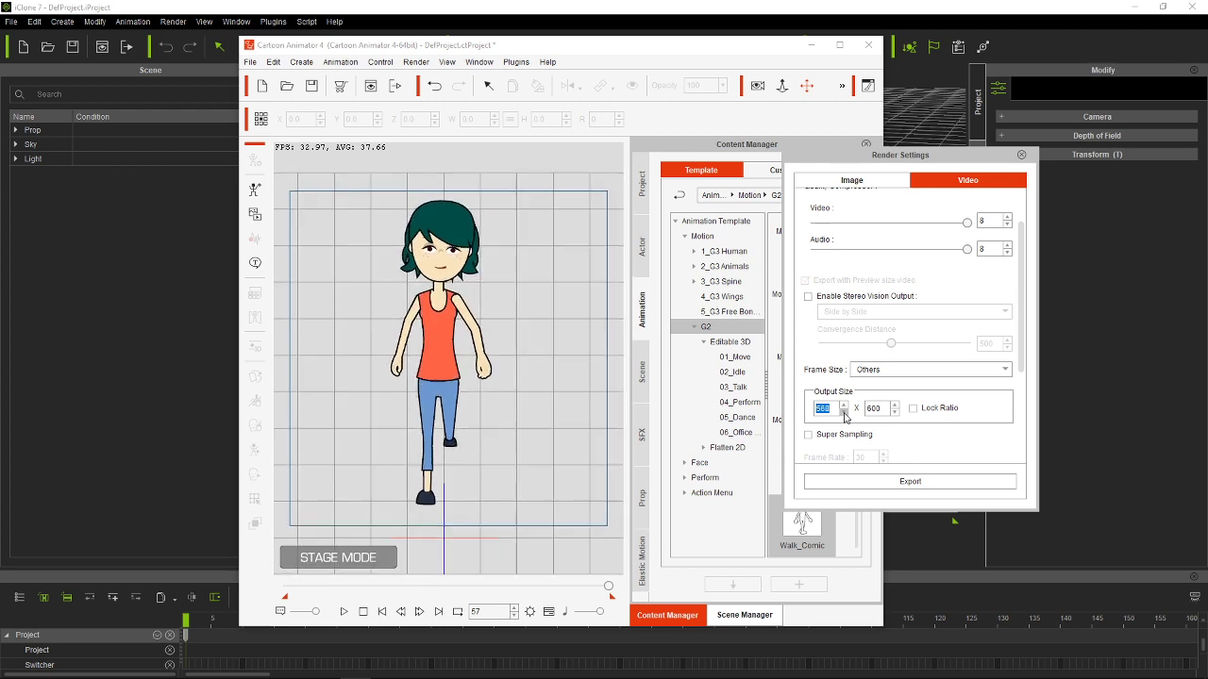
click(846, 414)
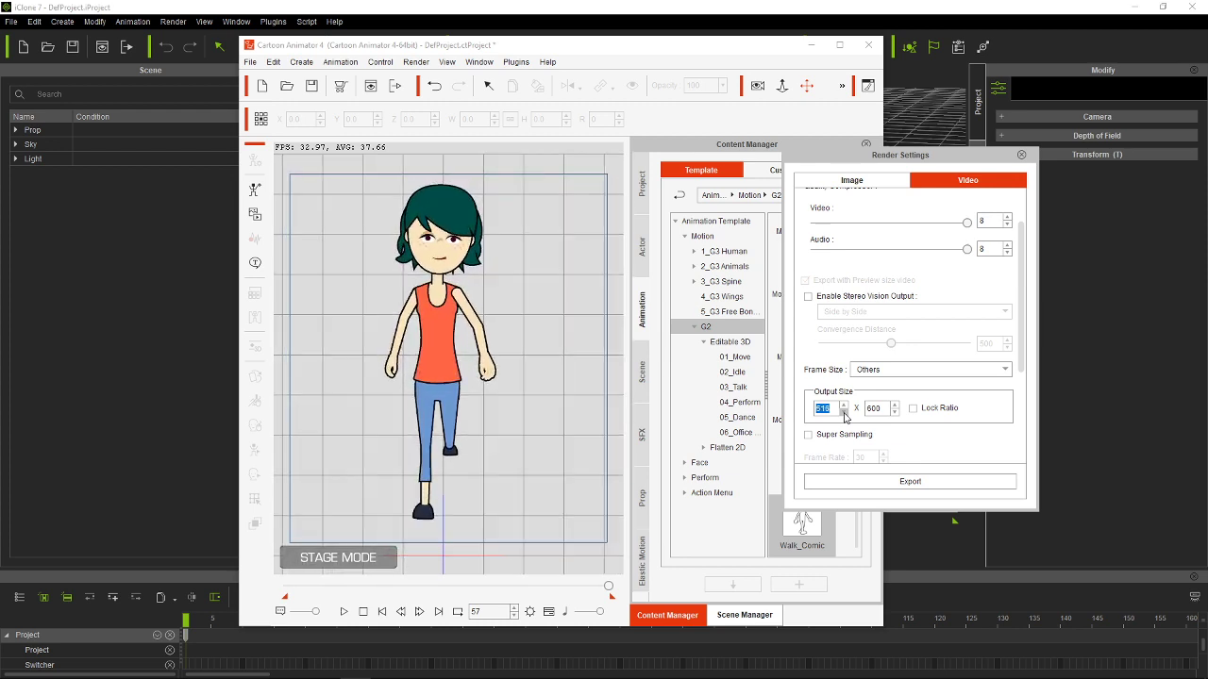
click(843, 413)
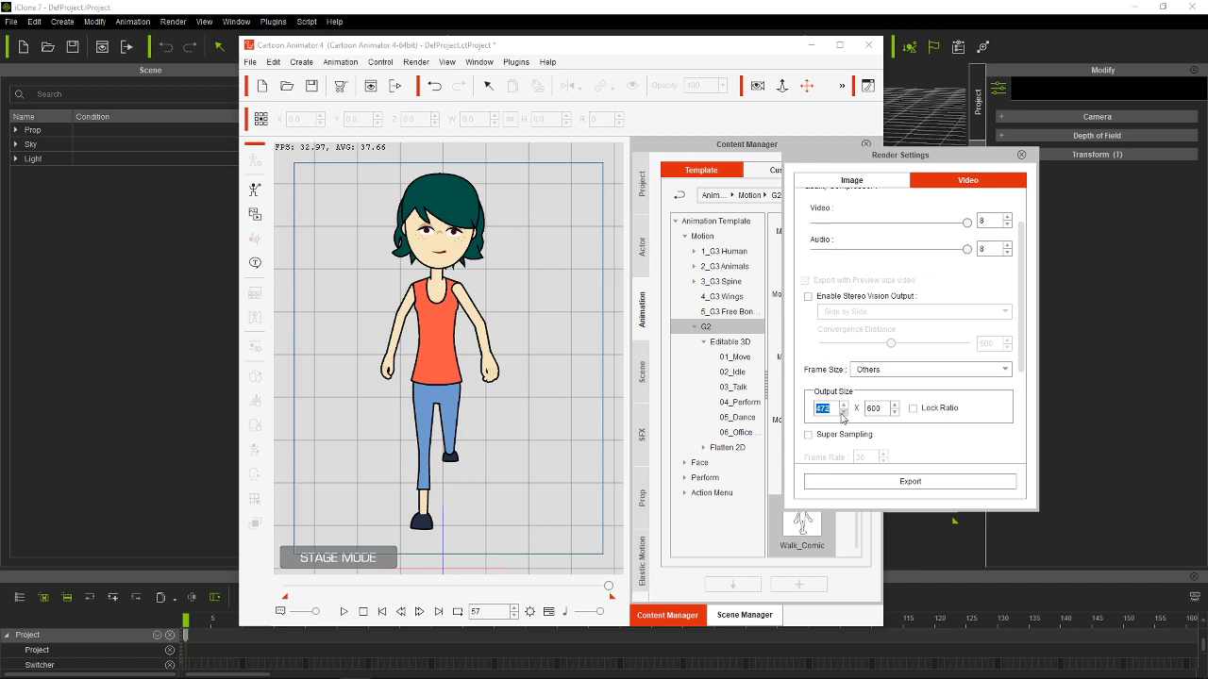
drag(843, 415, 842, 418)
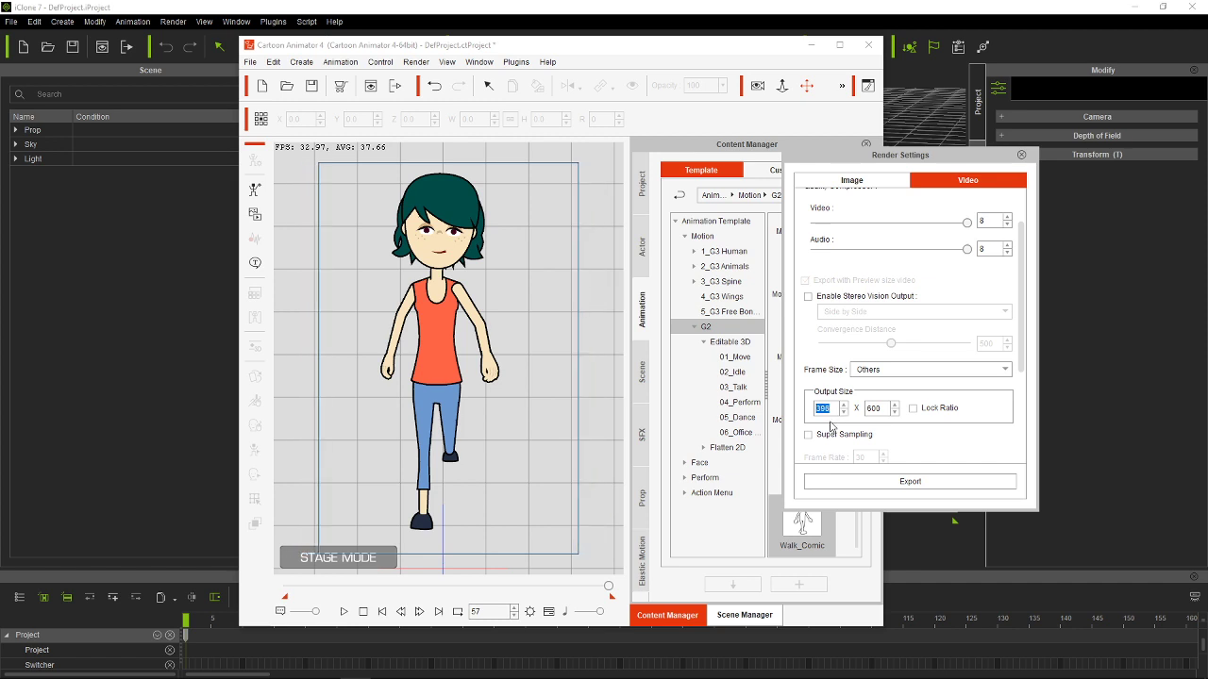
Step: Lock the output ratio again and set the output width to 1000
click(912, 408)
text(1000)
key(Return)
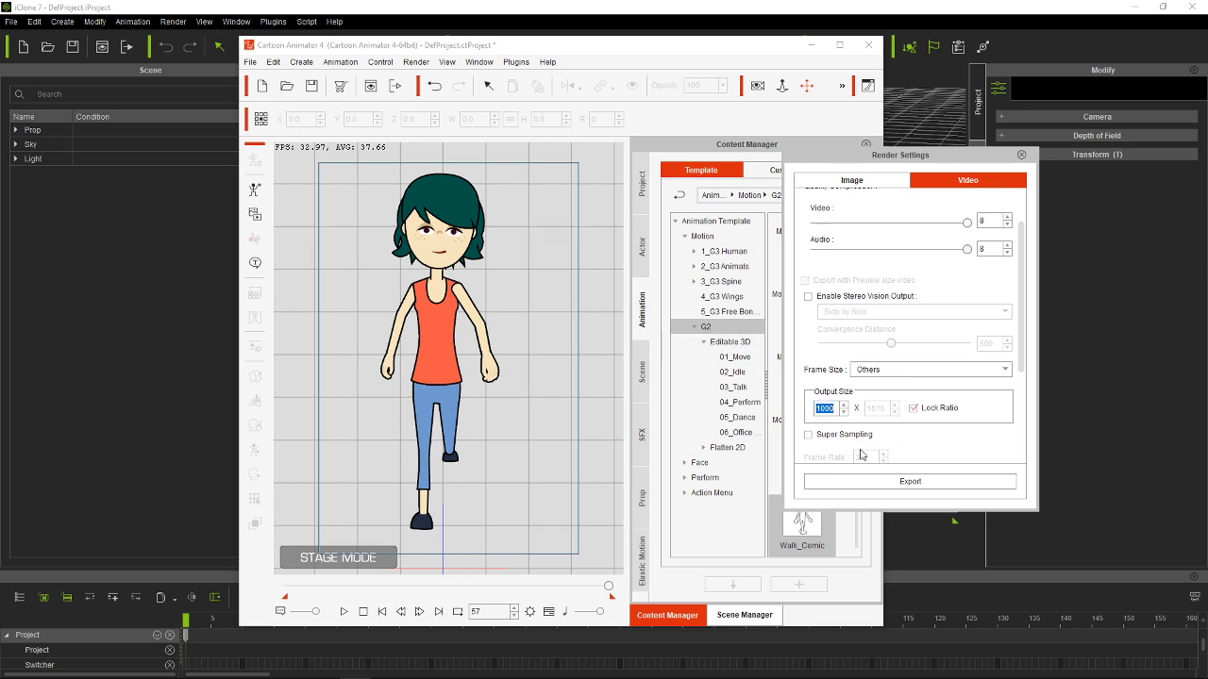
Step: Turn on Super Sampling, set the video format to popVideo and dismiss the resolution message
click(809, 435)
scroll(995, 281, up, 1)
click(899, 204)
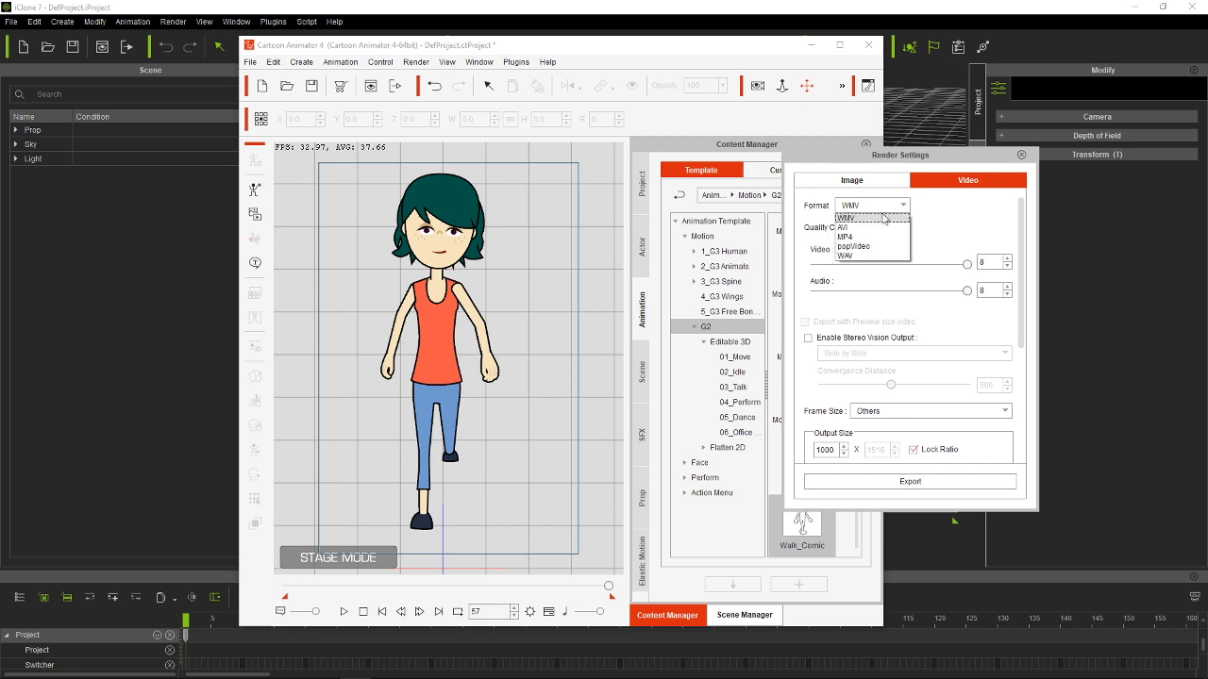
click(870, 251)
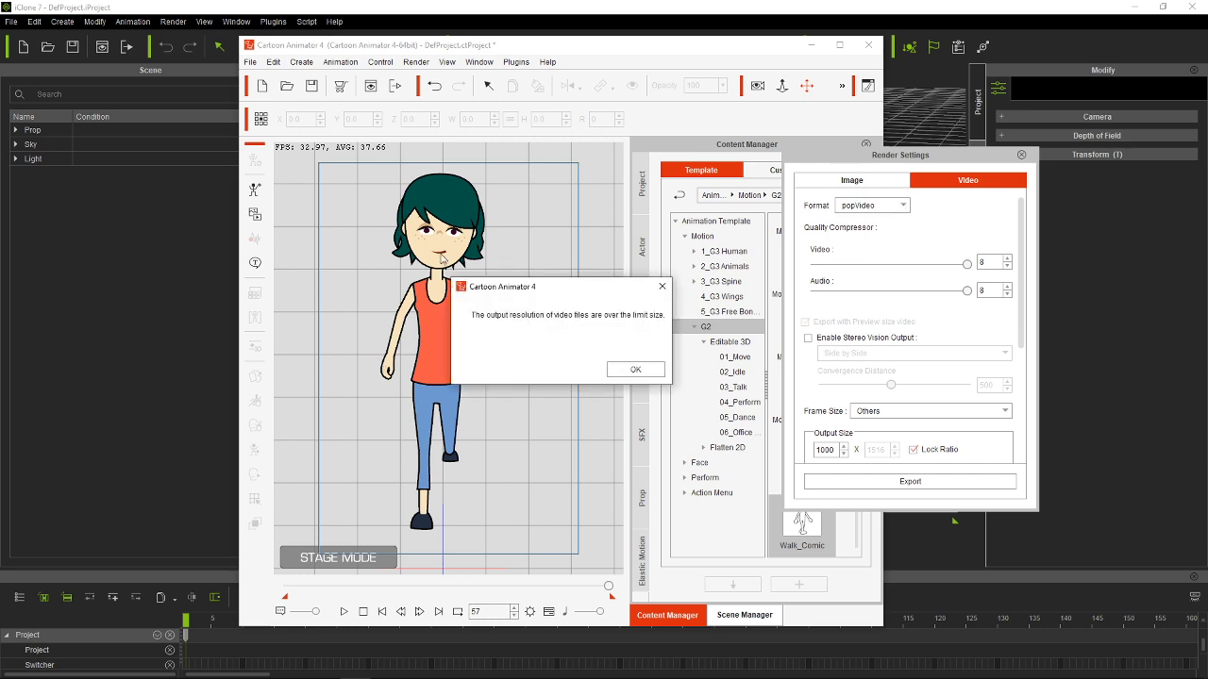
click(636, 369)
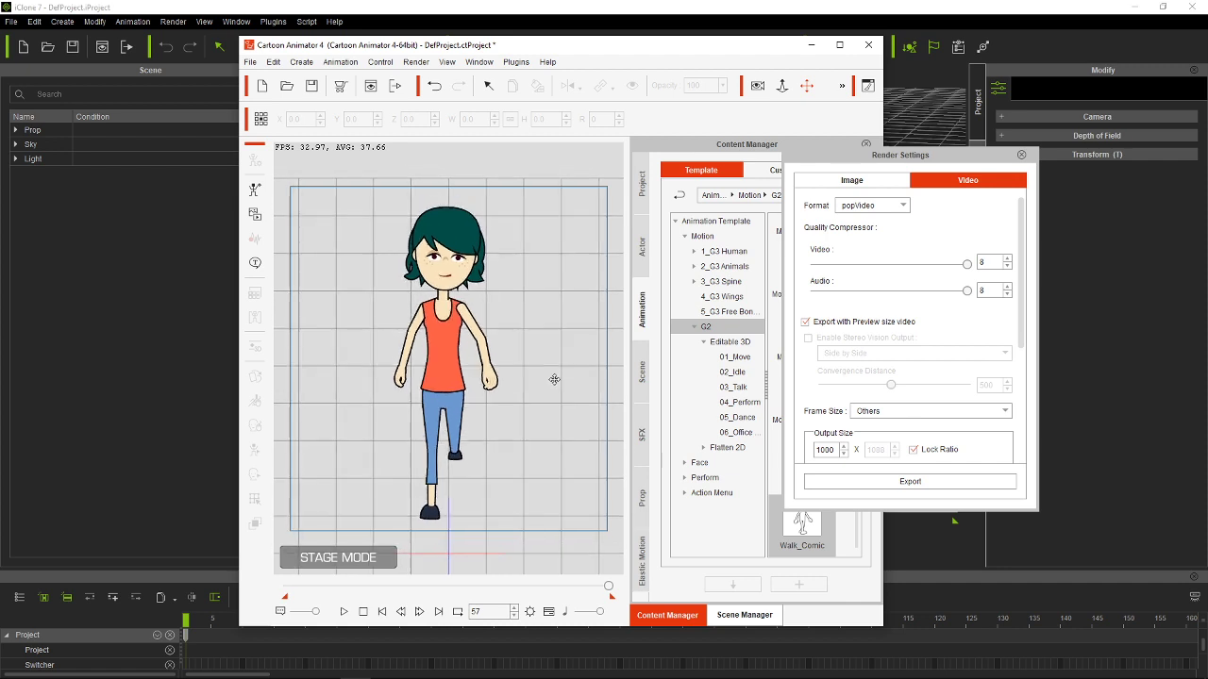
Step: Play the walk from the first frame to check whether Emma stays inside the render frame
click(382, 612)
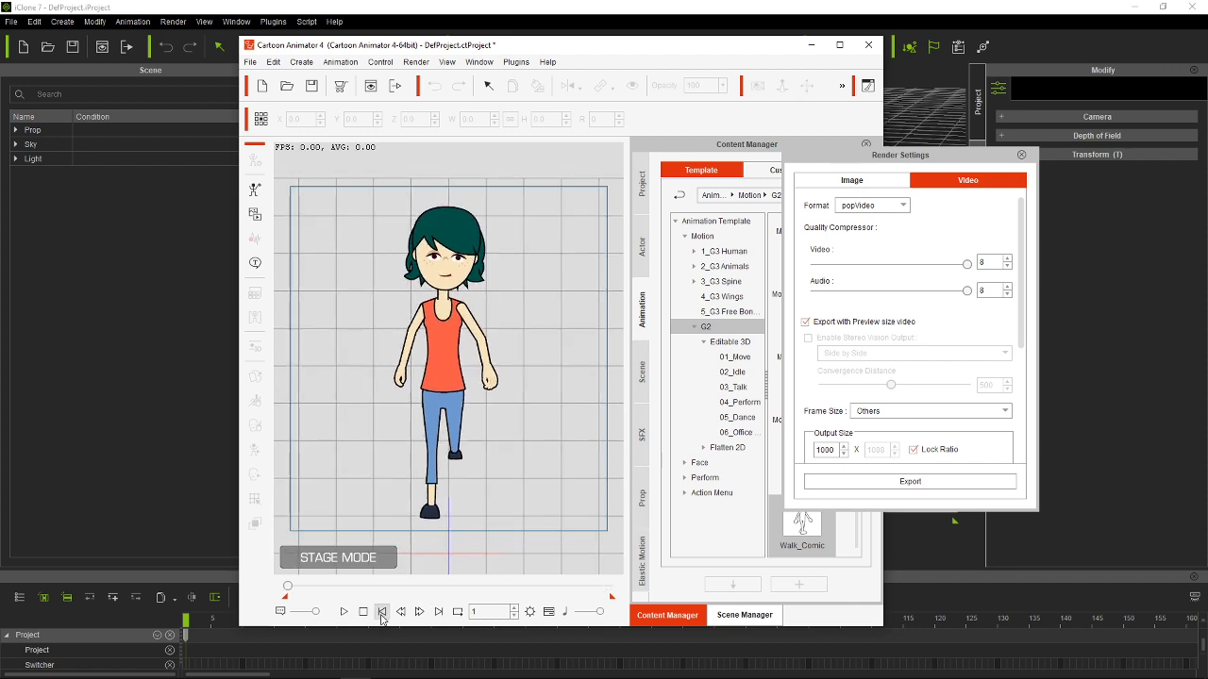
click(344, 612)
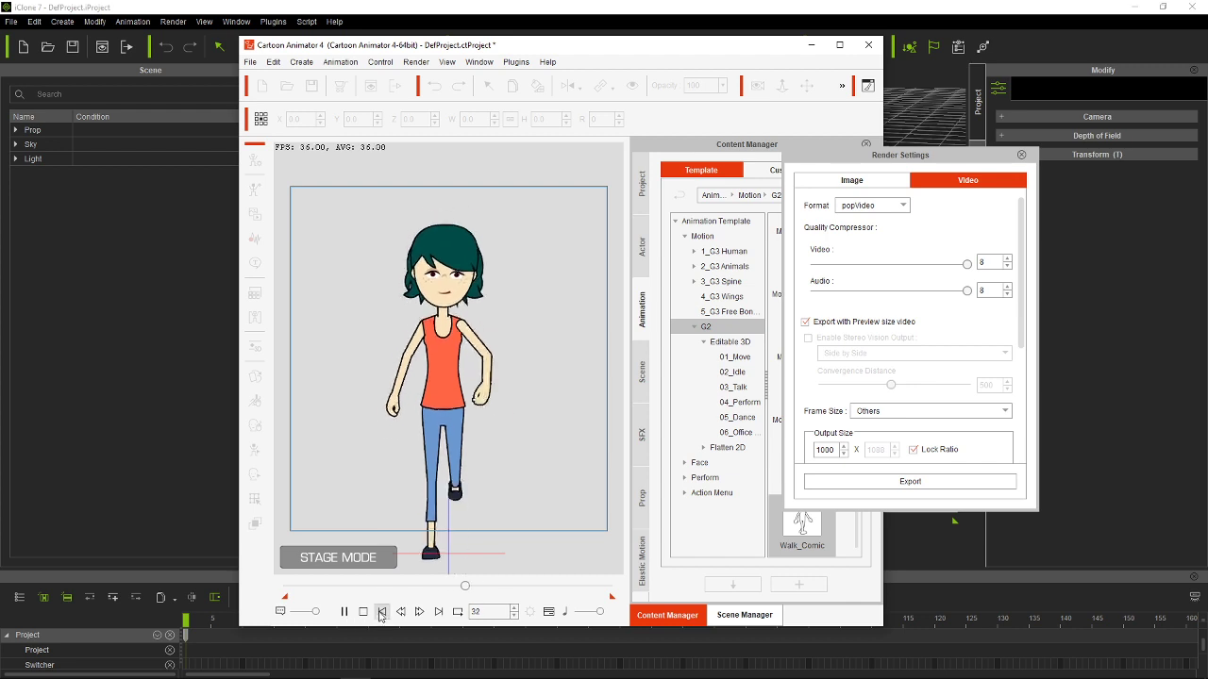
click(363, 611)
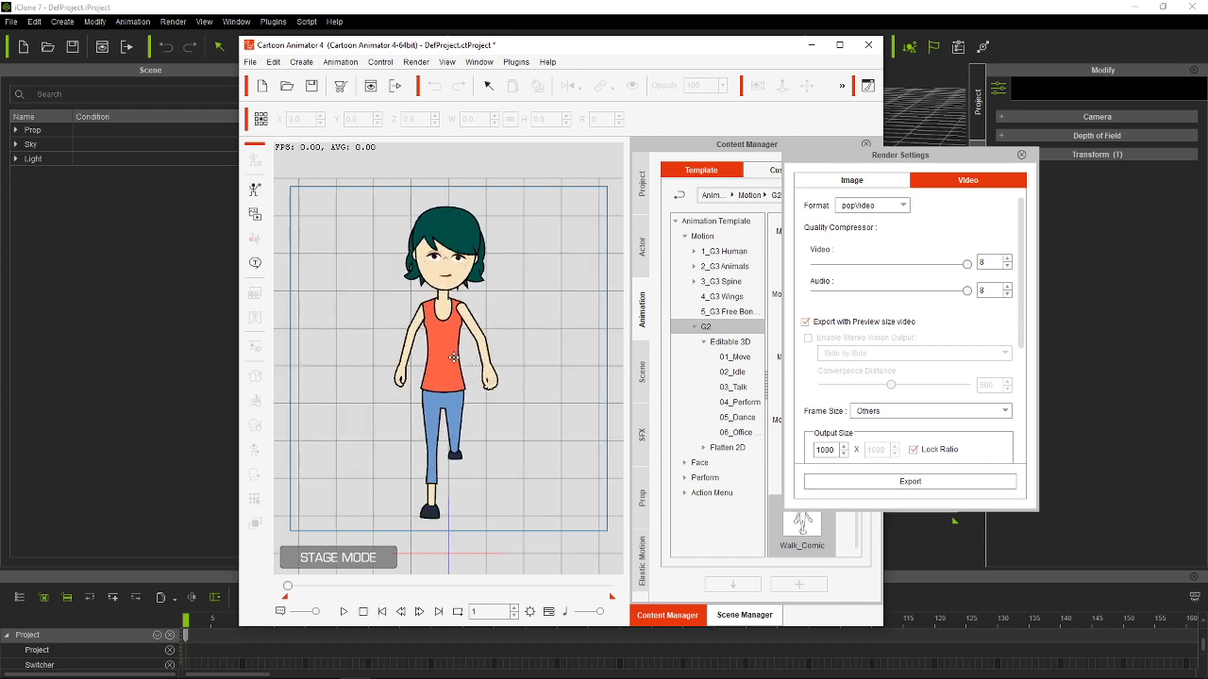
click(550, 388)
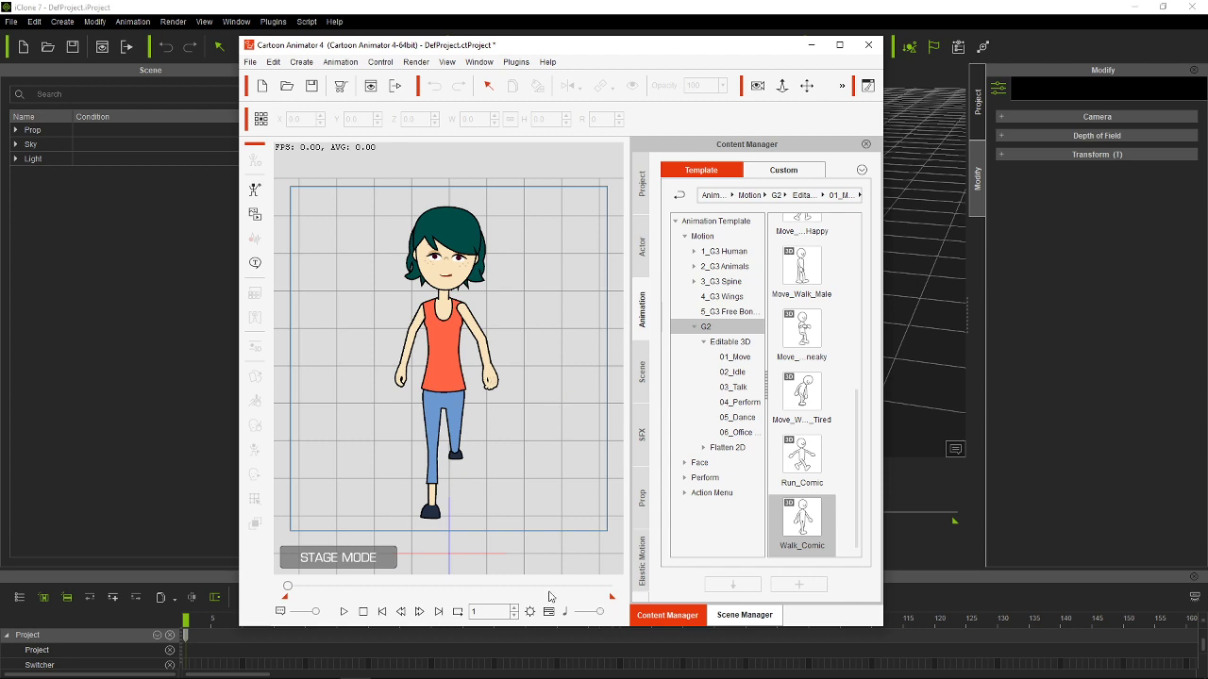
click(344, 612)
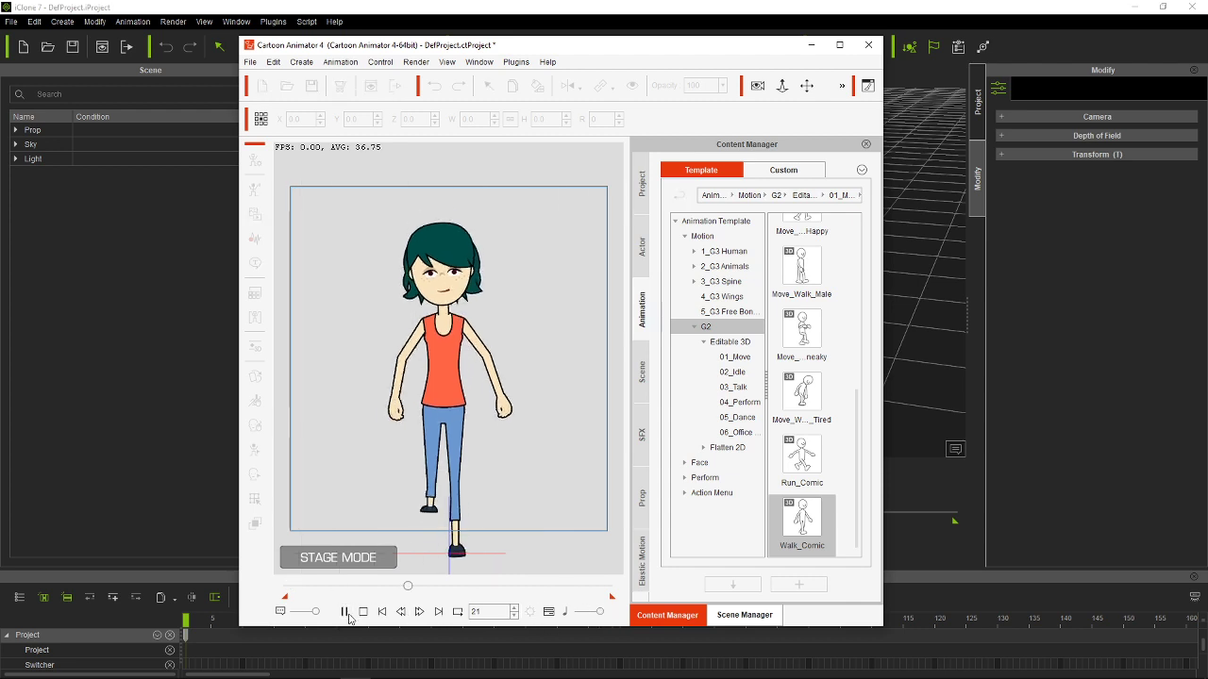
click(364, 612)
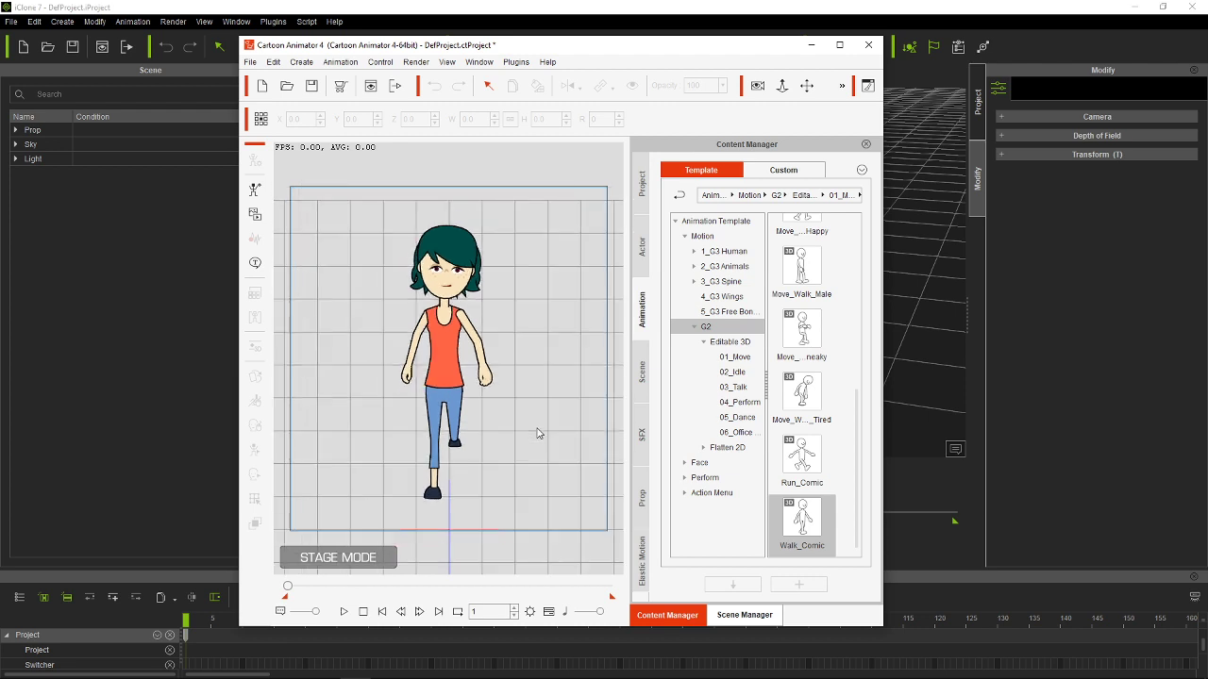
Step: Reframe Emma slightly higher inside the render frame and replay the whole walk to check the margins
click(345, 613)
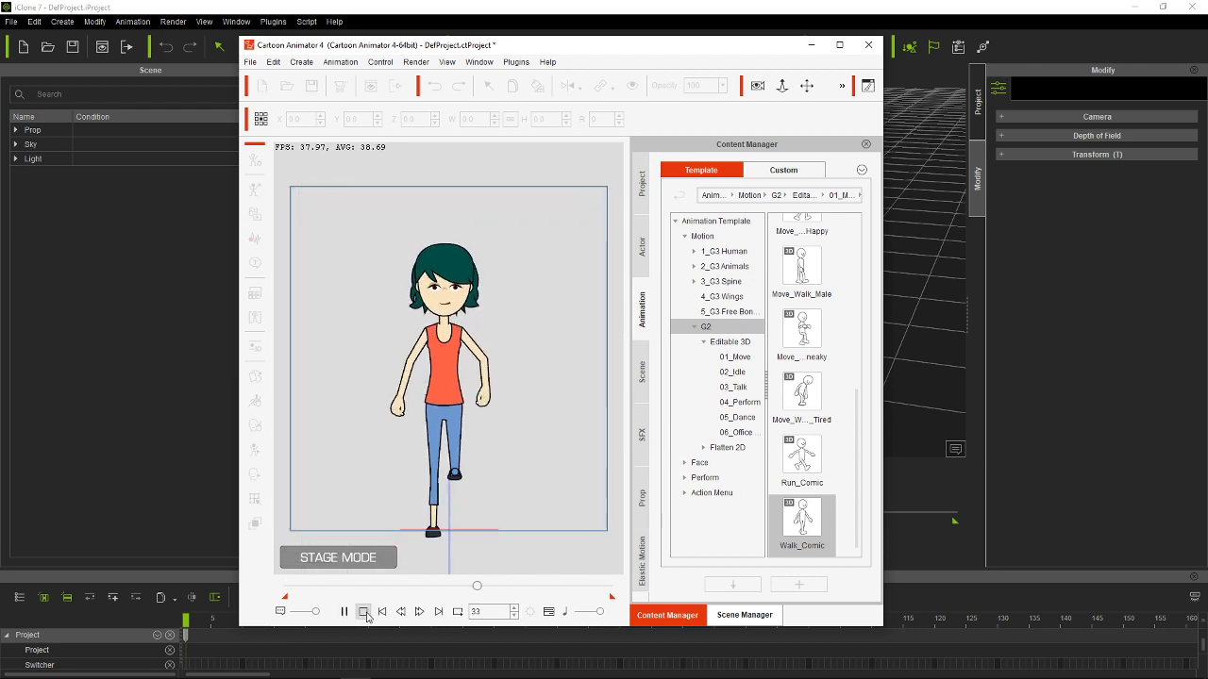
click(363, 612)
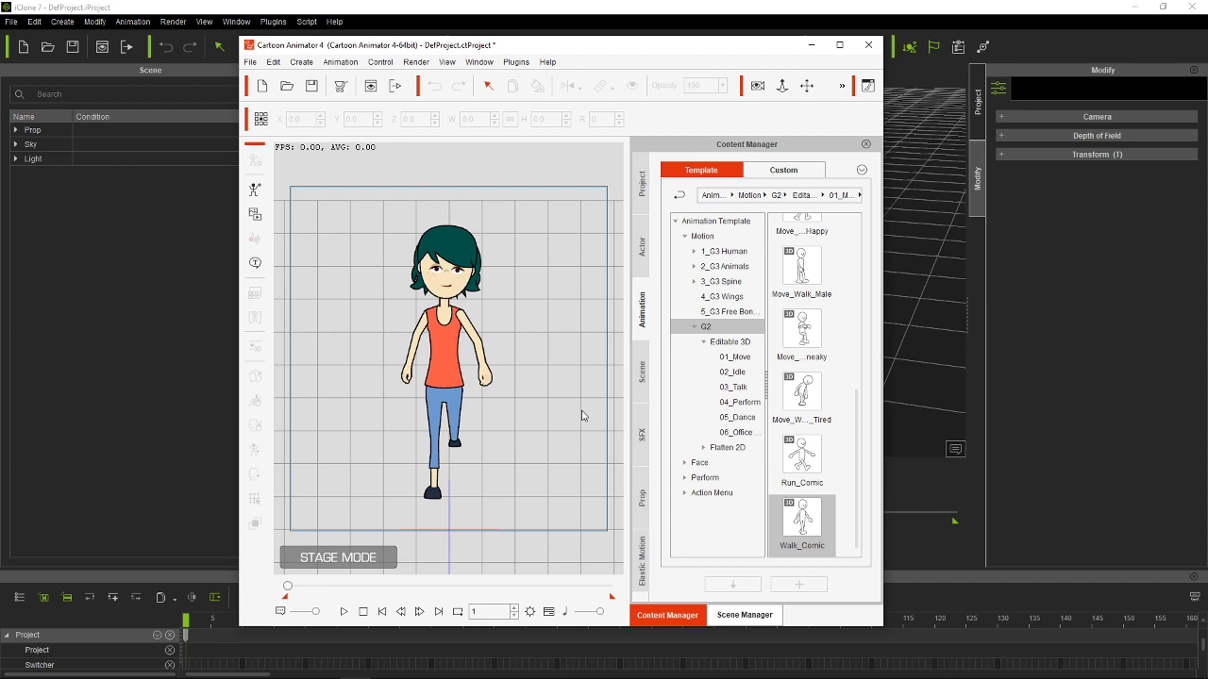
click(807, 86)
drag(549, 362, 551, 350)
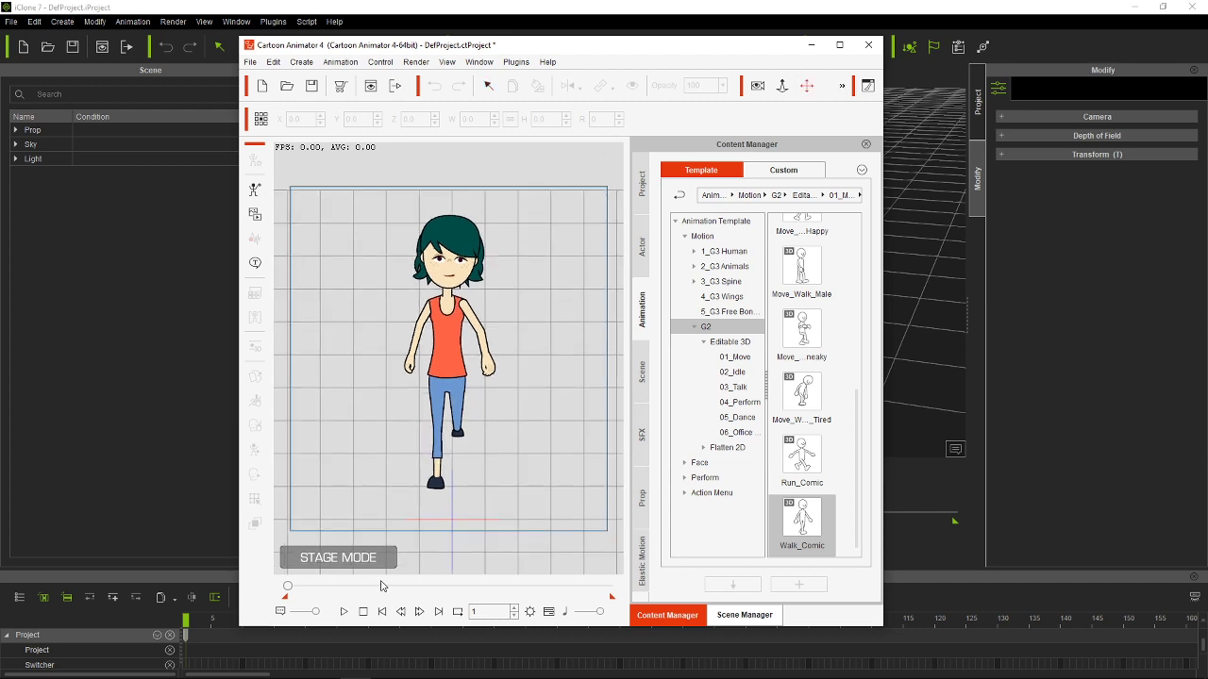
click(343, 612)
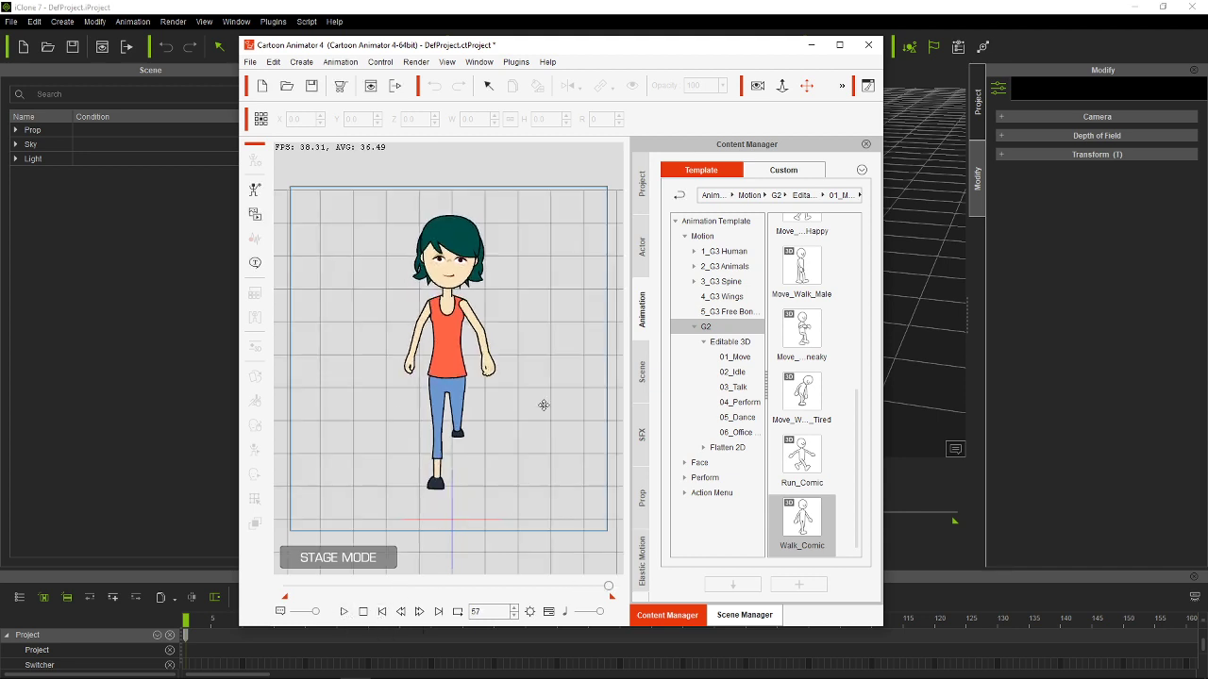
Step: Export the walk as a popVideo file named girlRun to the Desktop and let it render
click(394, 86)
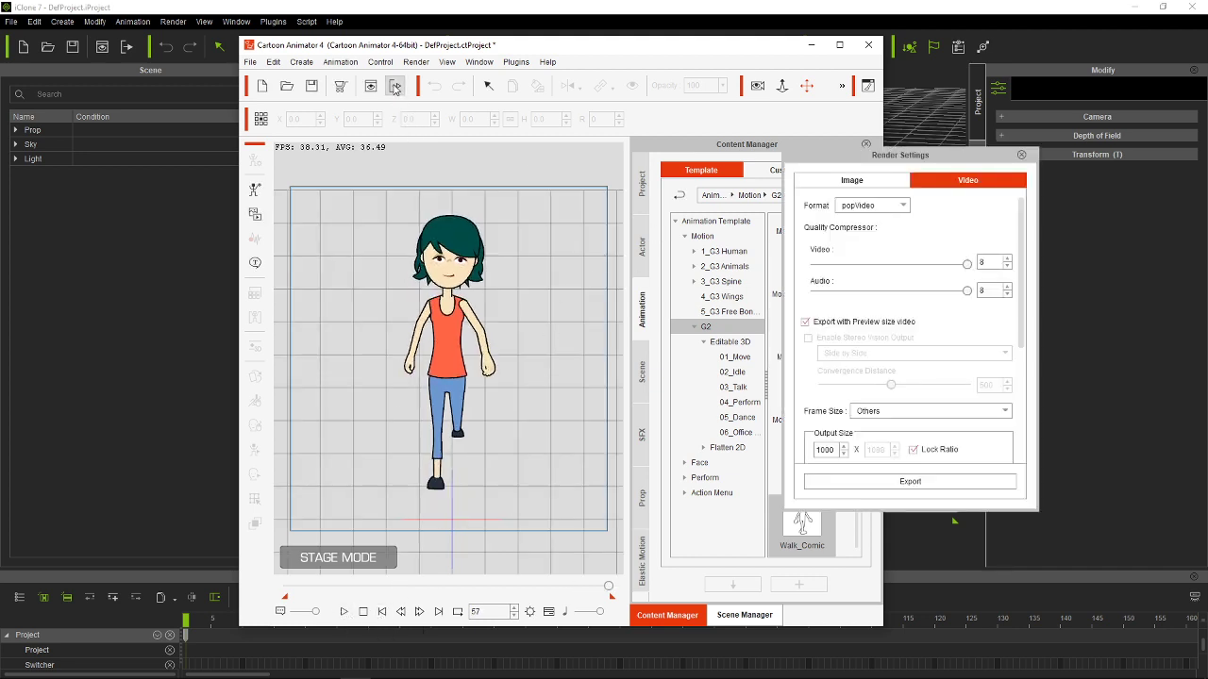
click(909, 486)
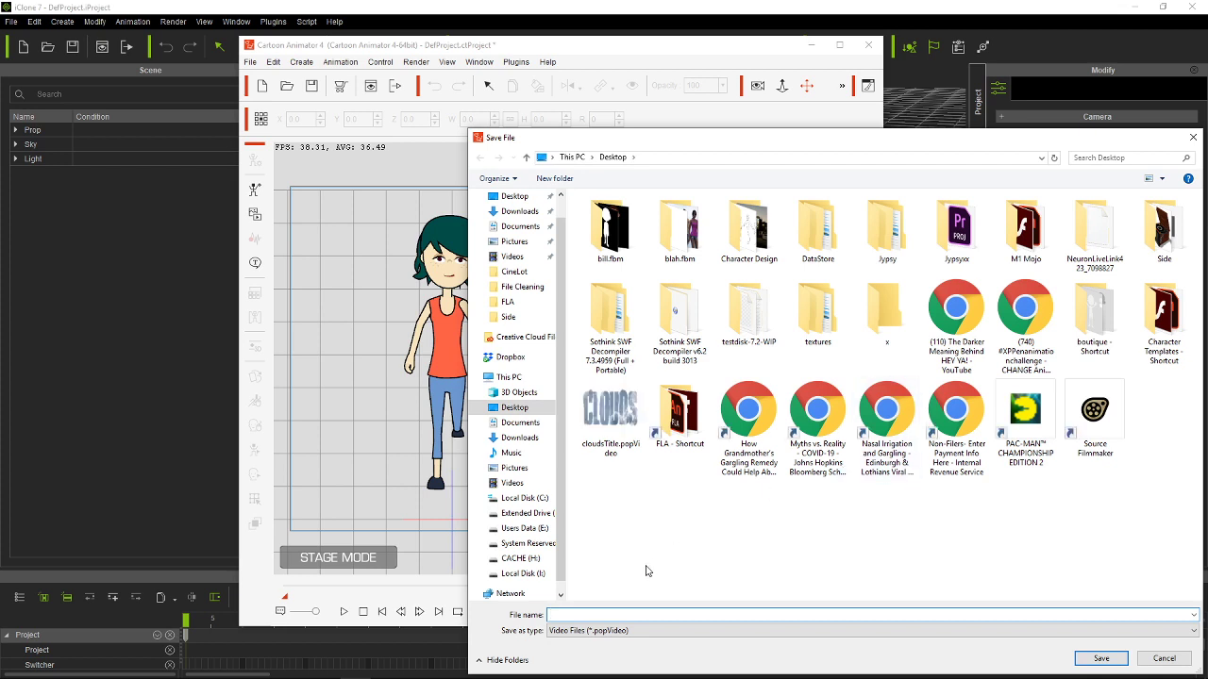
text(g)
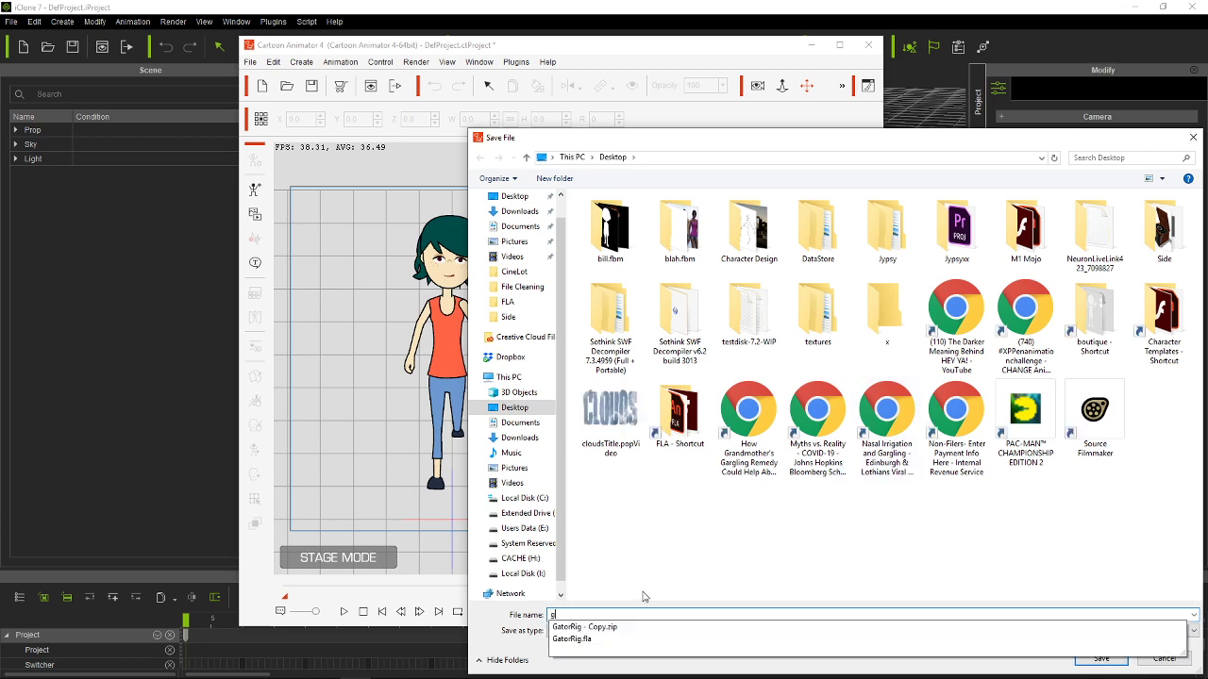
text(if)
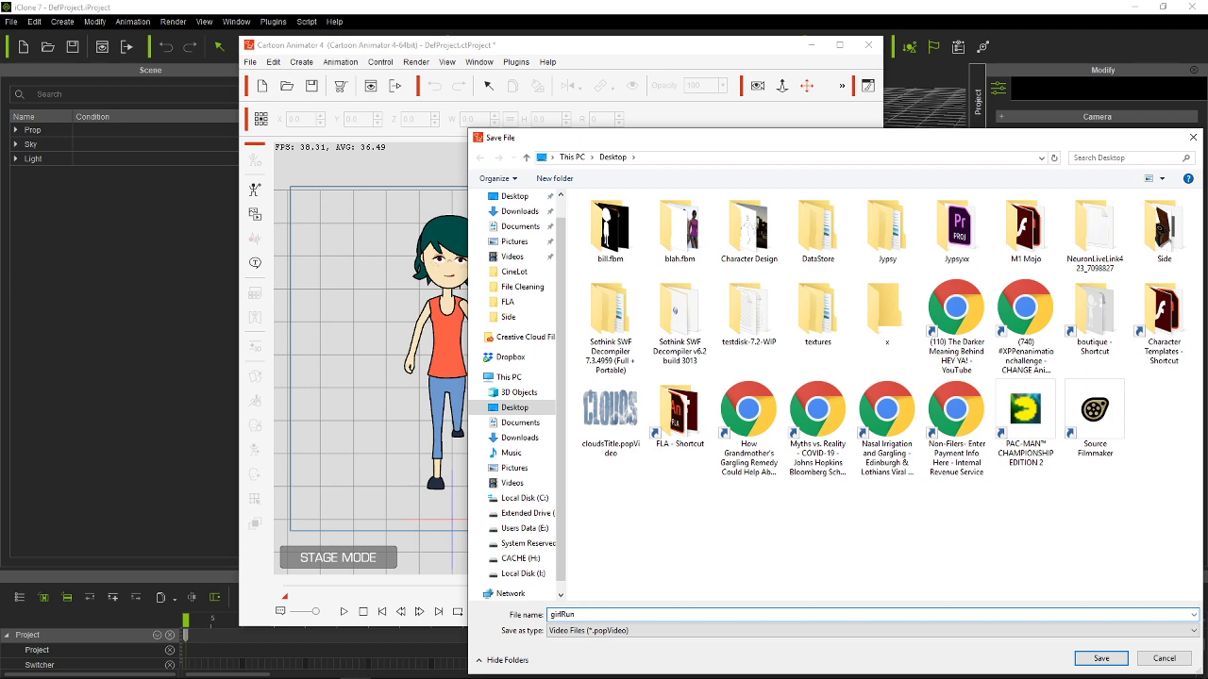
click(1100, 659)
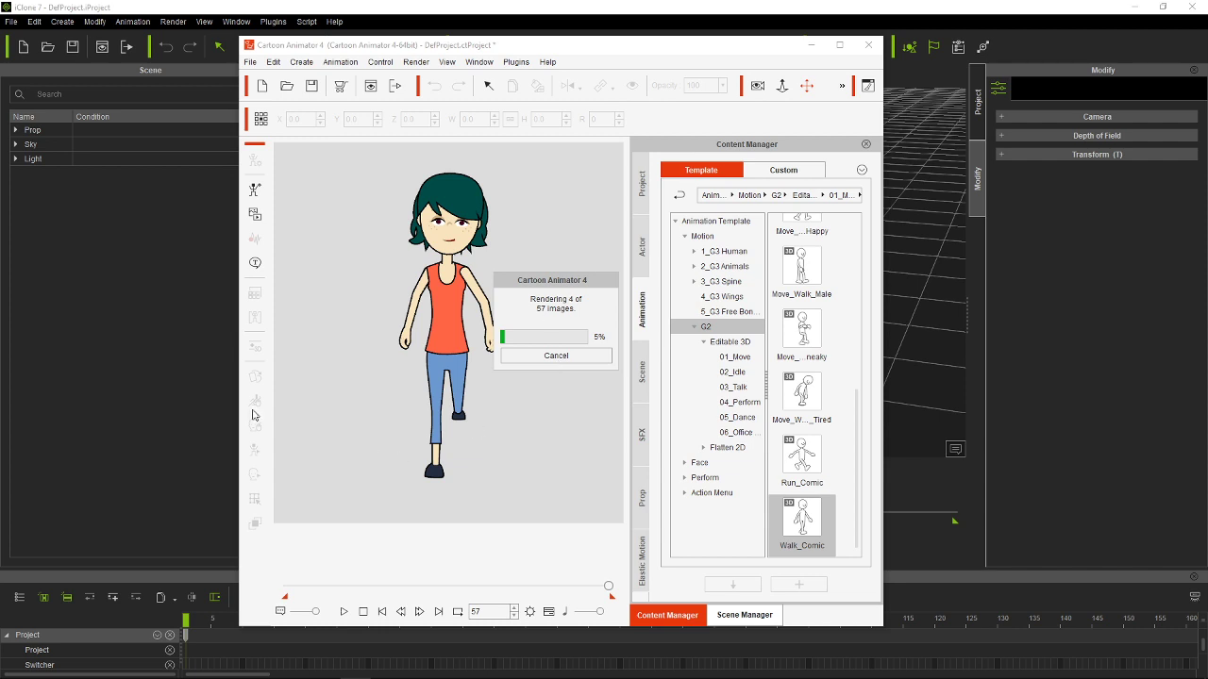
Step: Switch to iClone and open the project templates in the content library
click(518, 28)
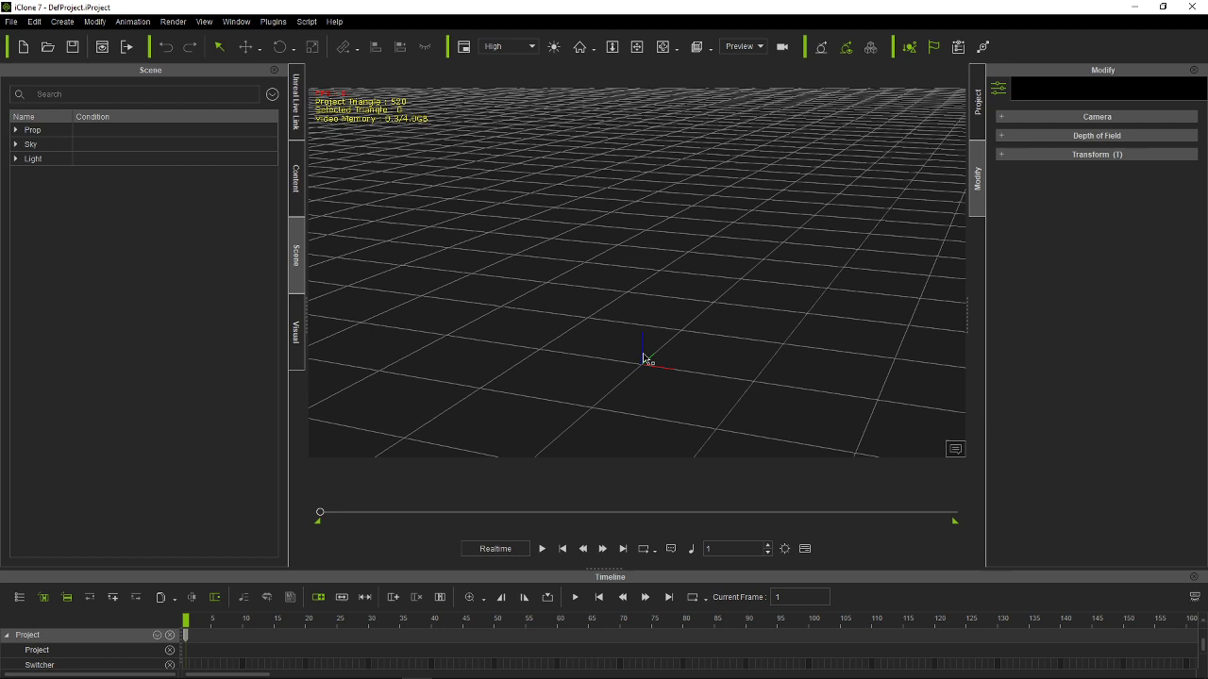
scroll(631, 358, down, 2)
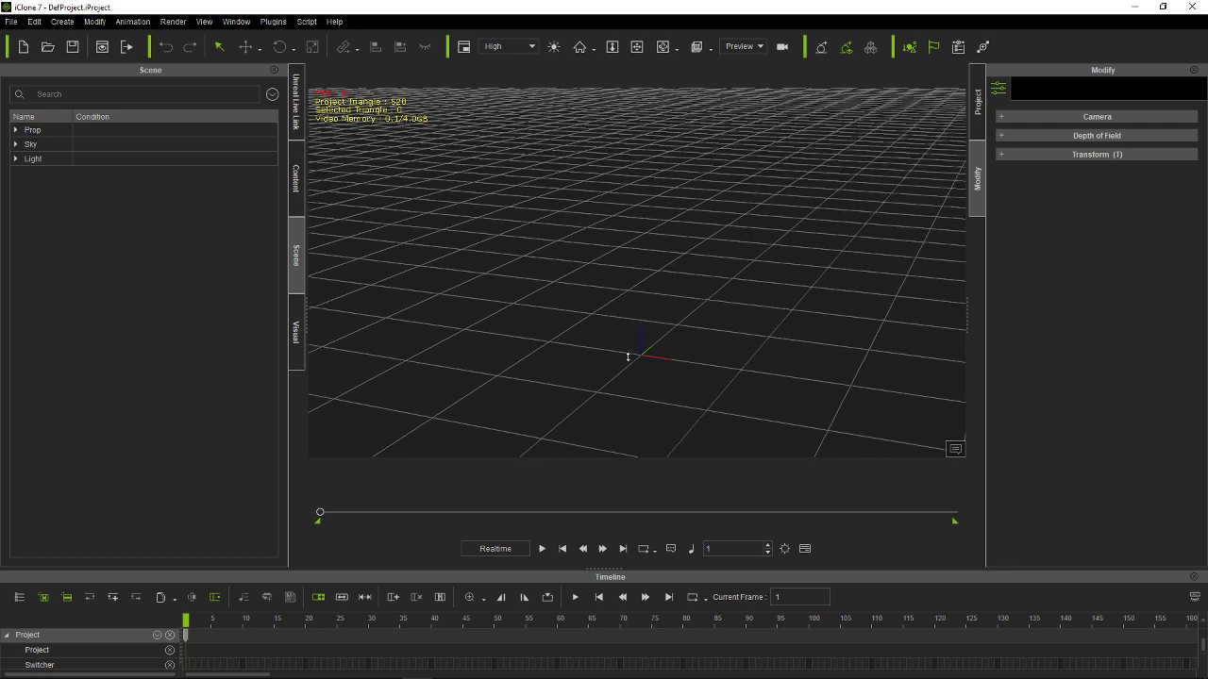
scroll(628, 357, down, 3)
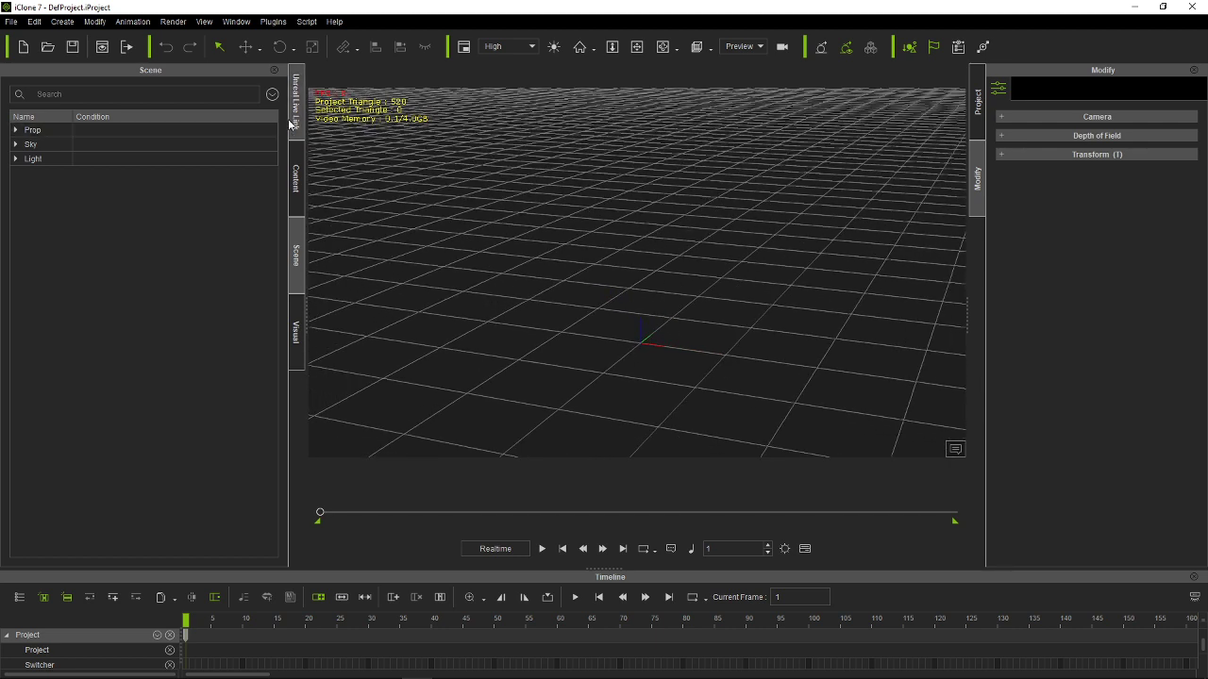
click(295, 172)
click(70, 88)
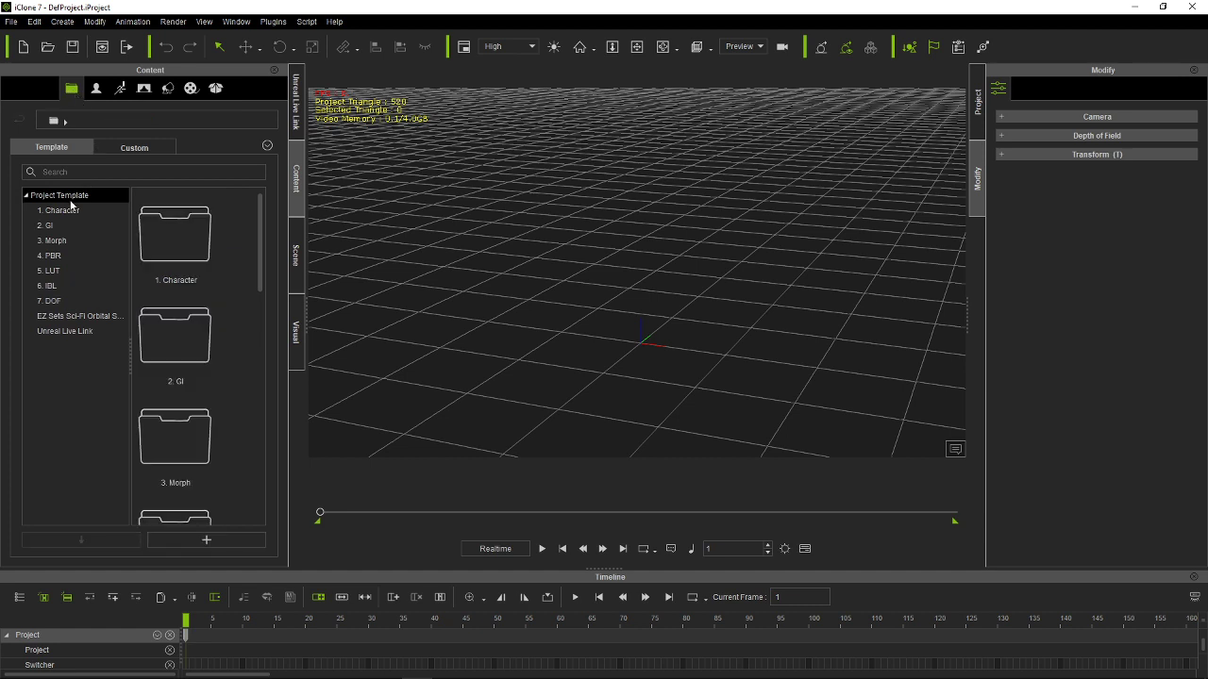
Step: Look through the DOF, Unreal Live Link, IBL, LUT and PBR project templates and load the LUT Showcase project
click(56, 302)
click(69, 321)
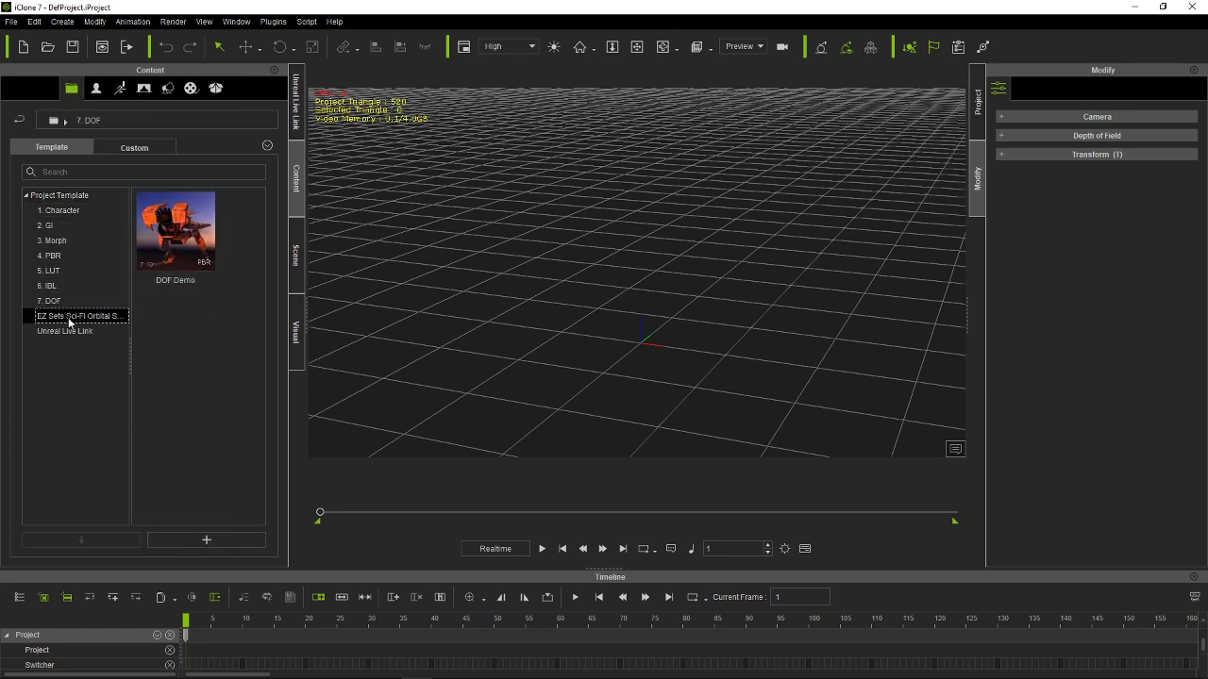
click(68, 330)
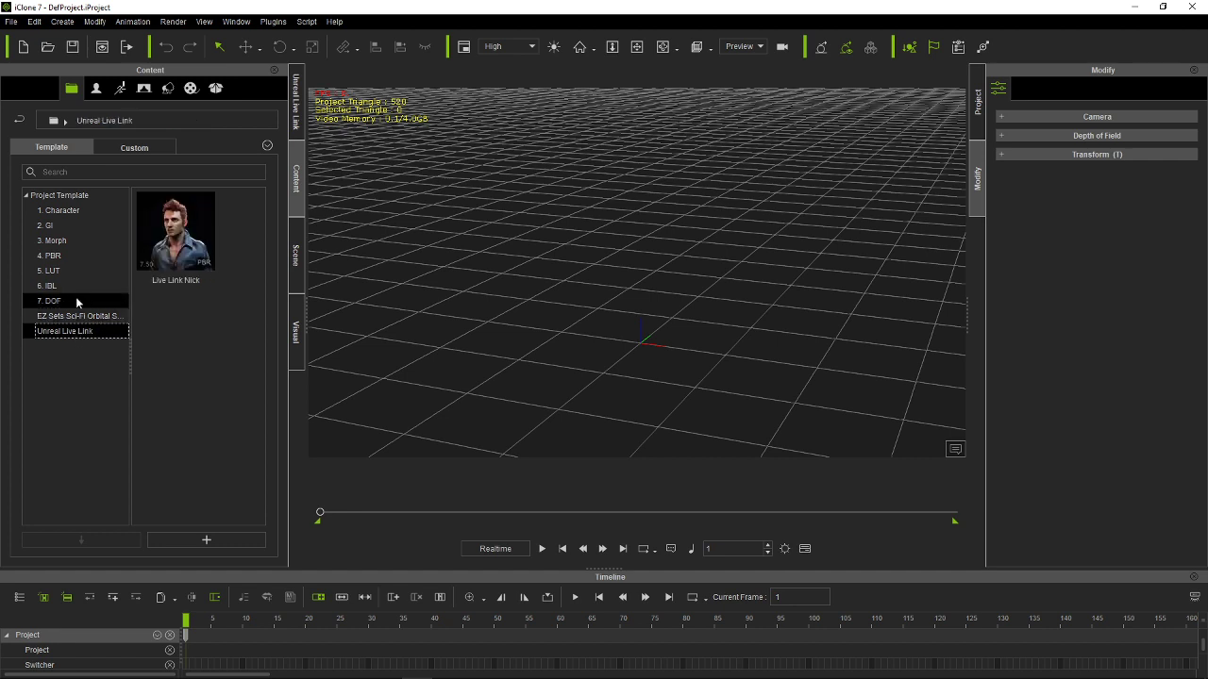
click(62, 285)
click(68, 271)
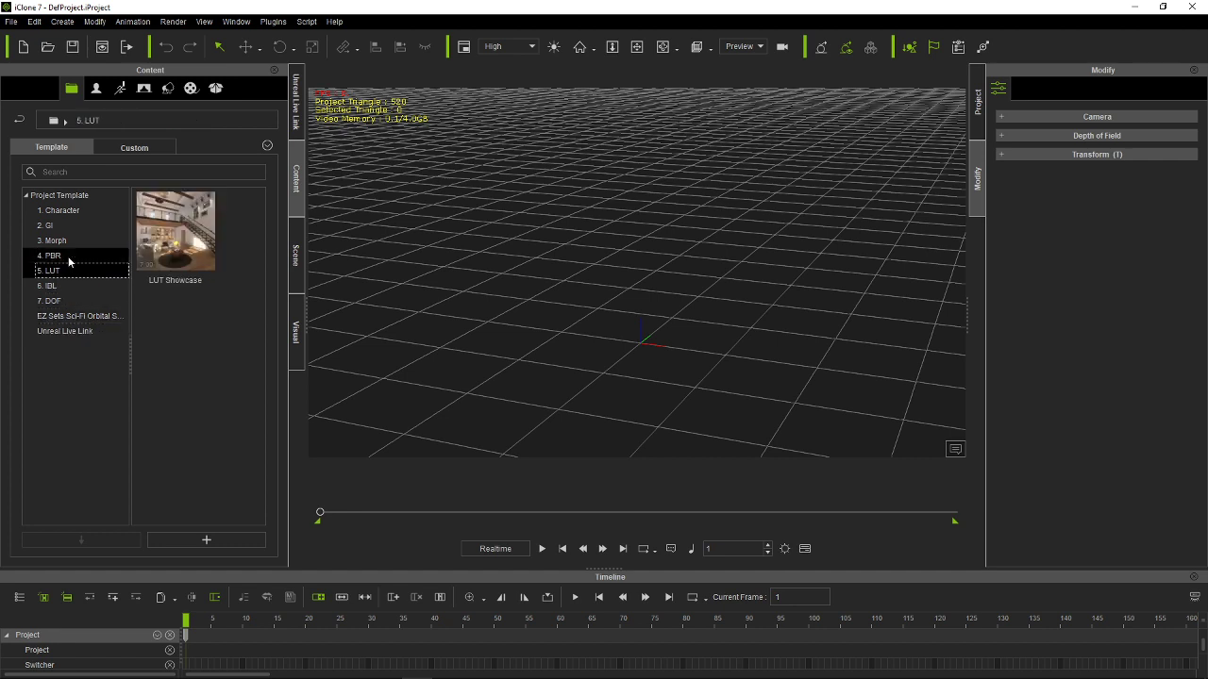
click(68, 256)
click(59, 271)
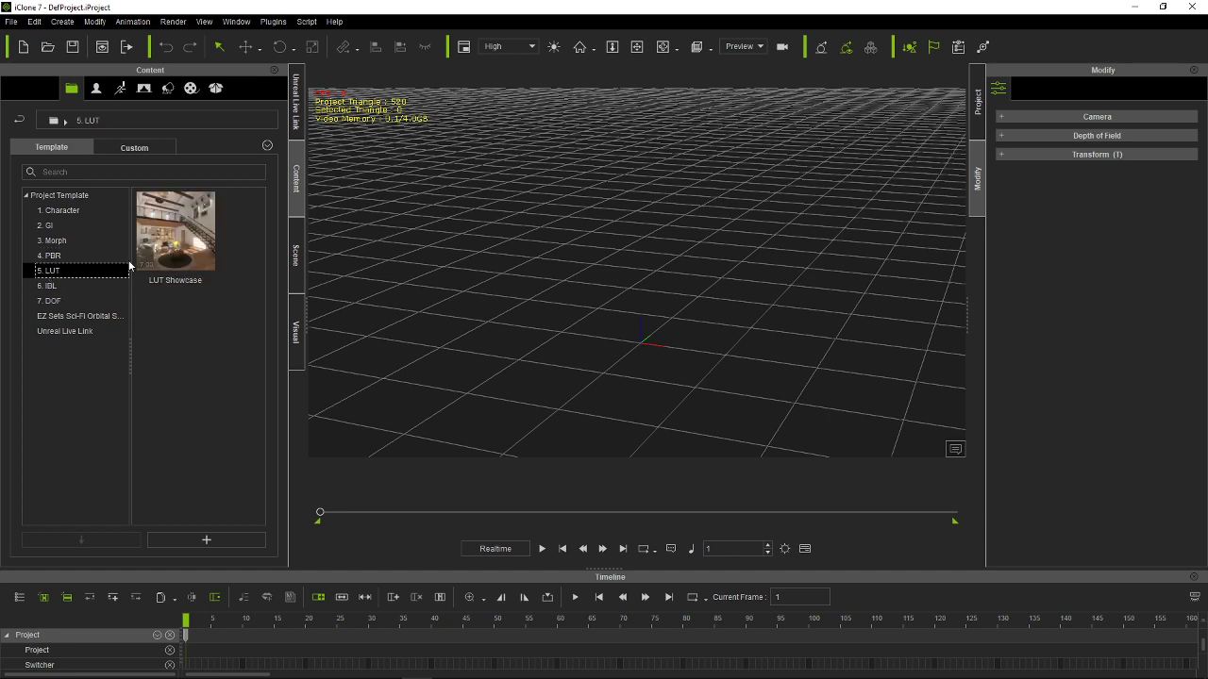
double_click(186, 248)
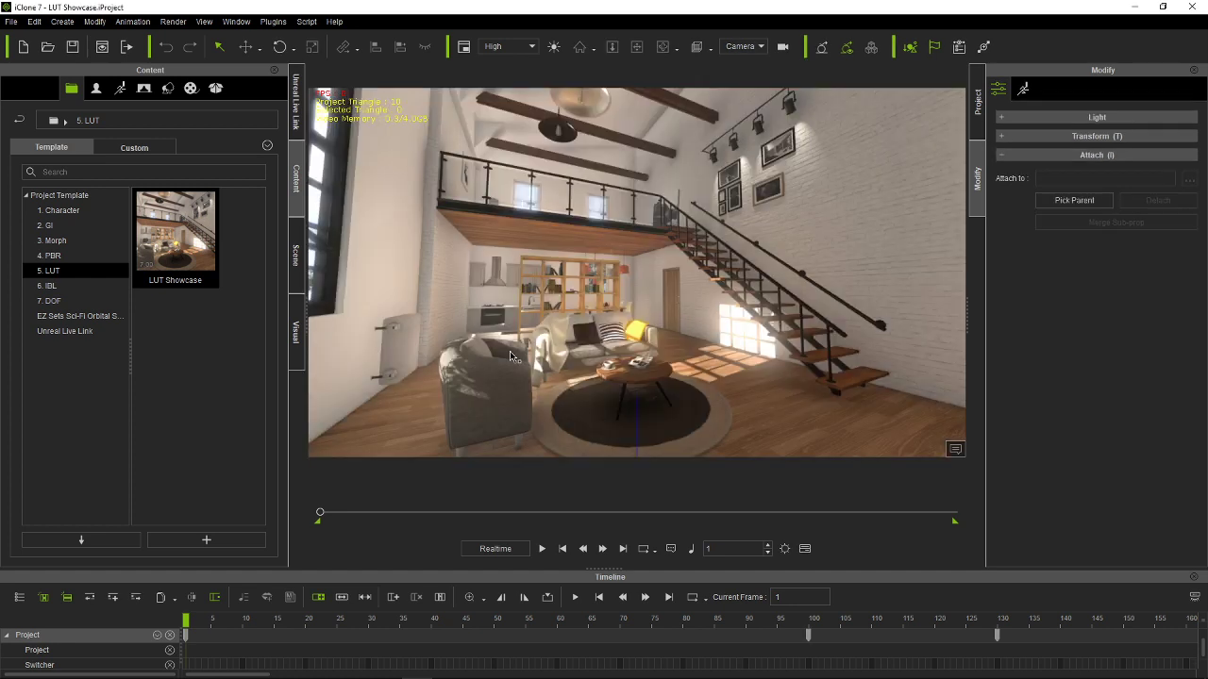
Step: Play the beginning of the LUT Showcase project and return to the first frame
click(542, 550)
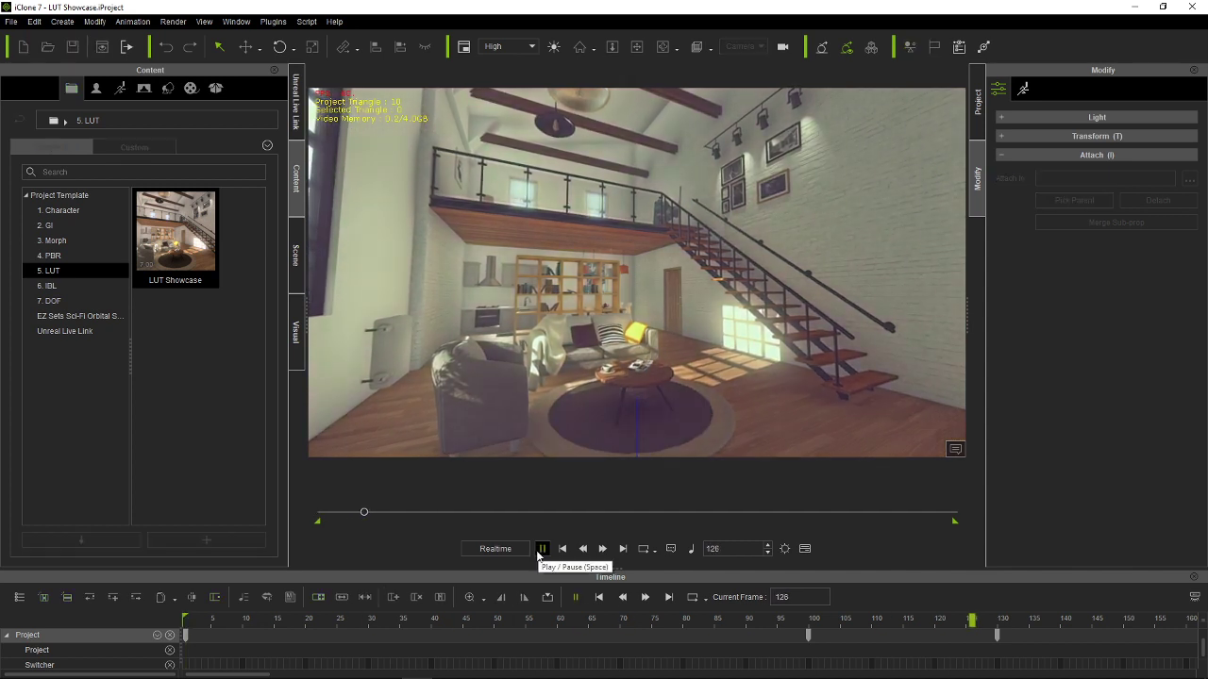
click(542, 550)
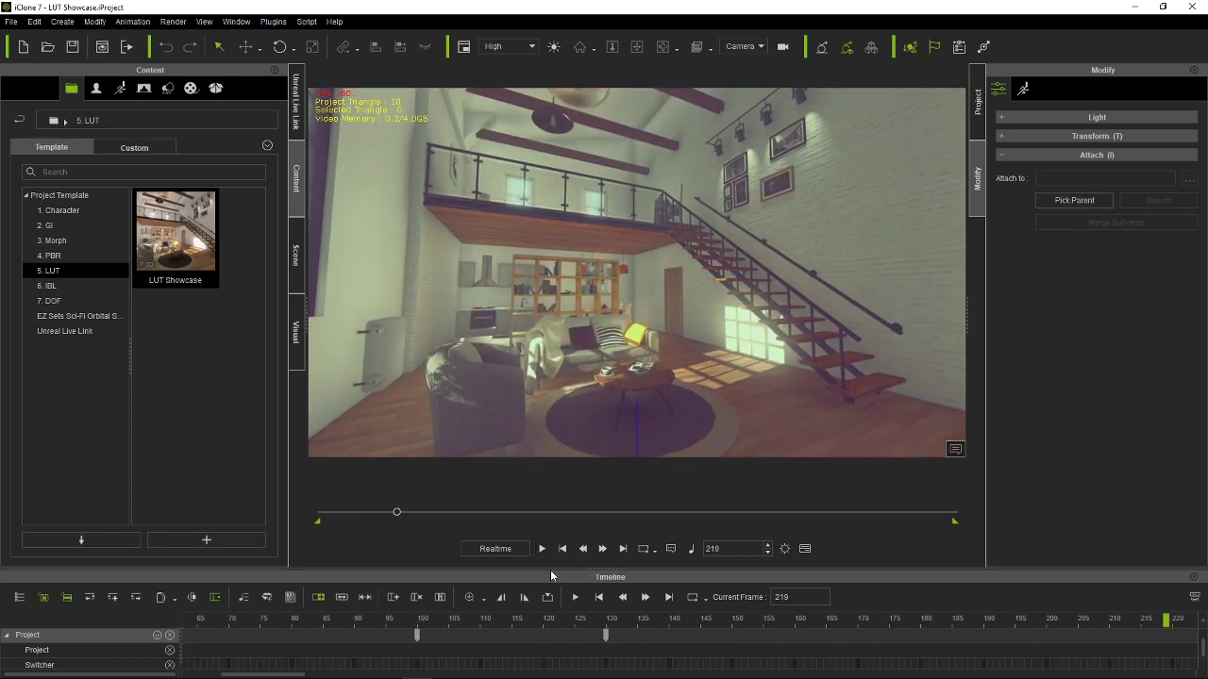
click(562, 549)
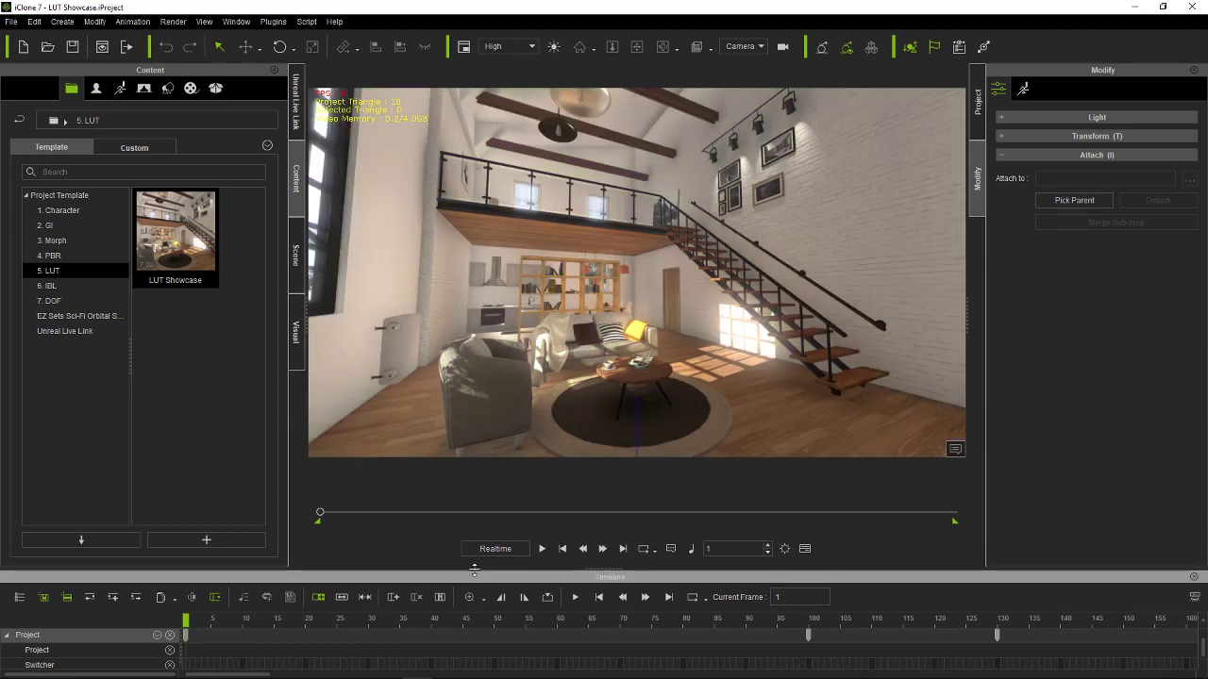
Step: Enlarge the Timeline area and check which tracks the Project entry offers
drag(600, 566, 583, 404)
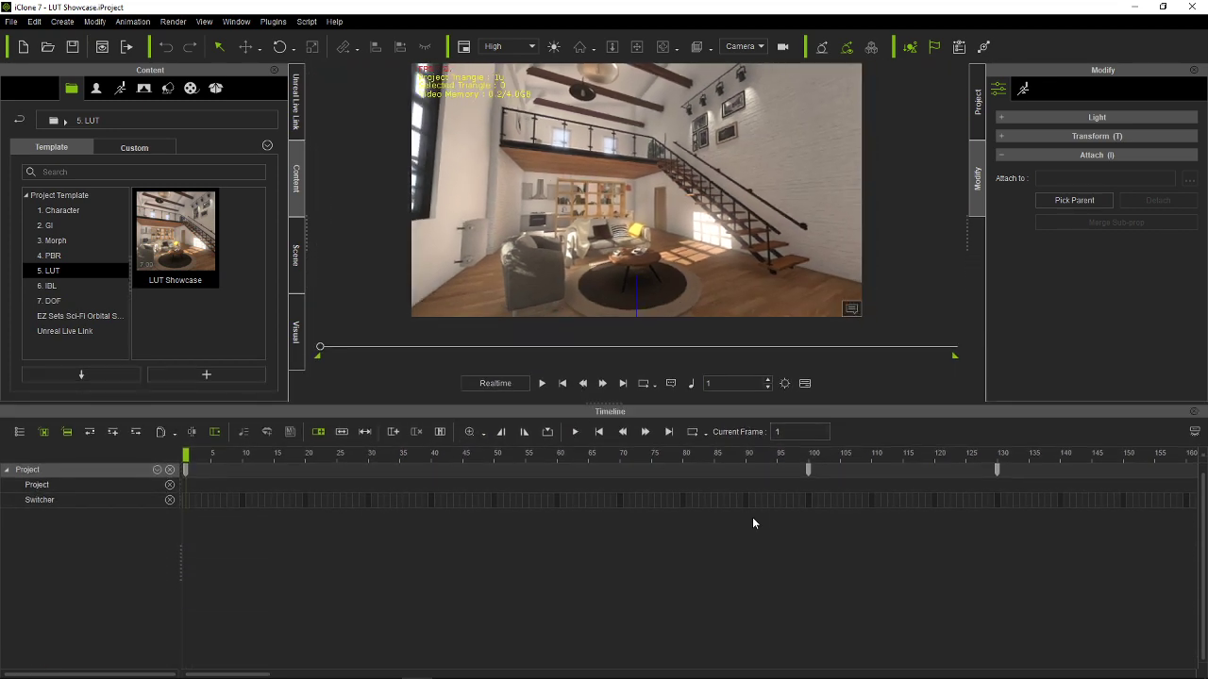
click(157, 470)
click(306, 564)
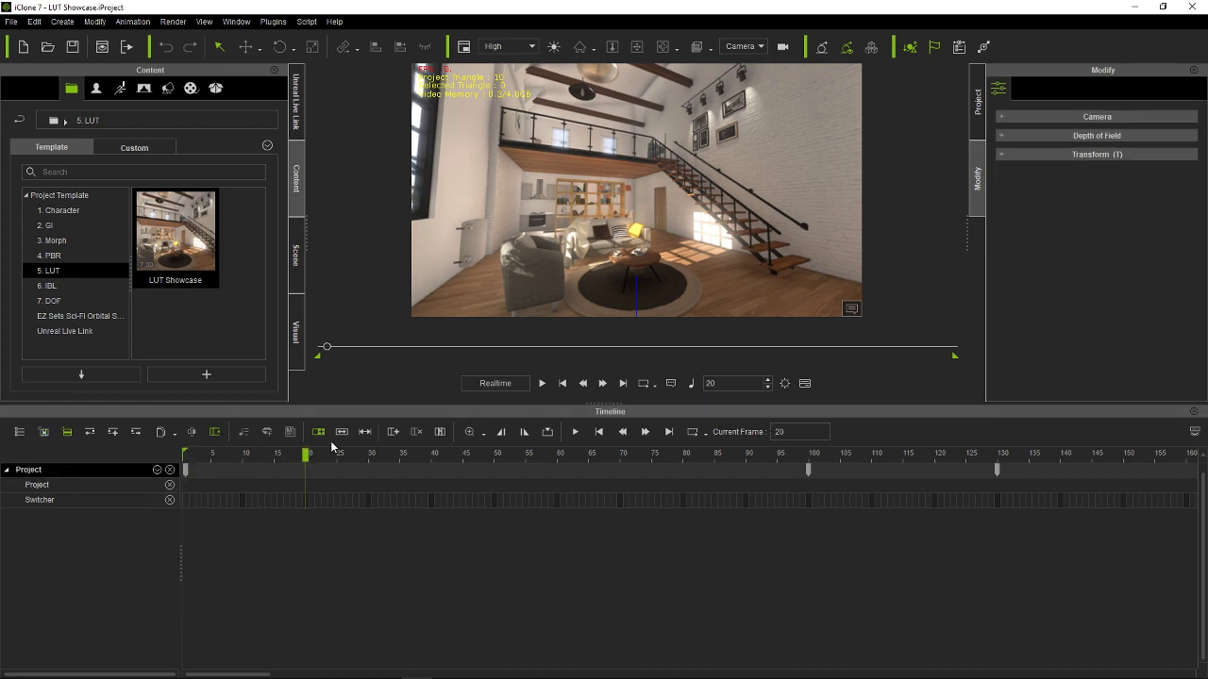
click(158, 471)
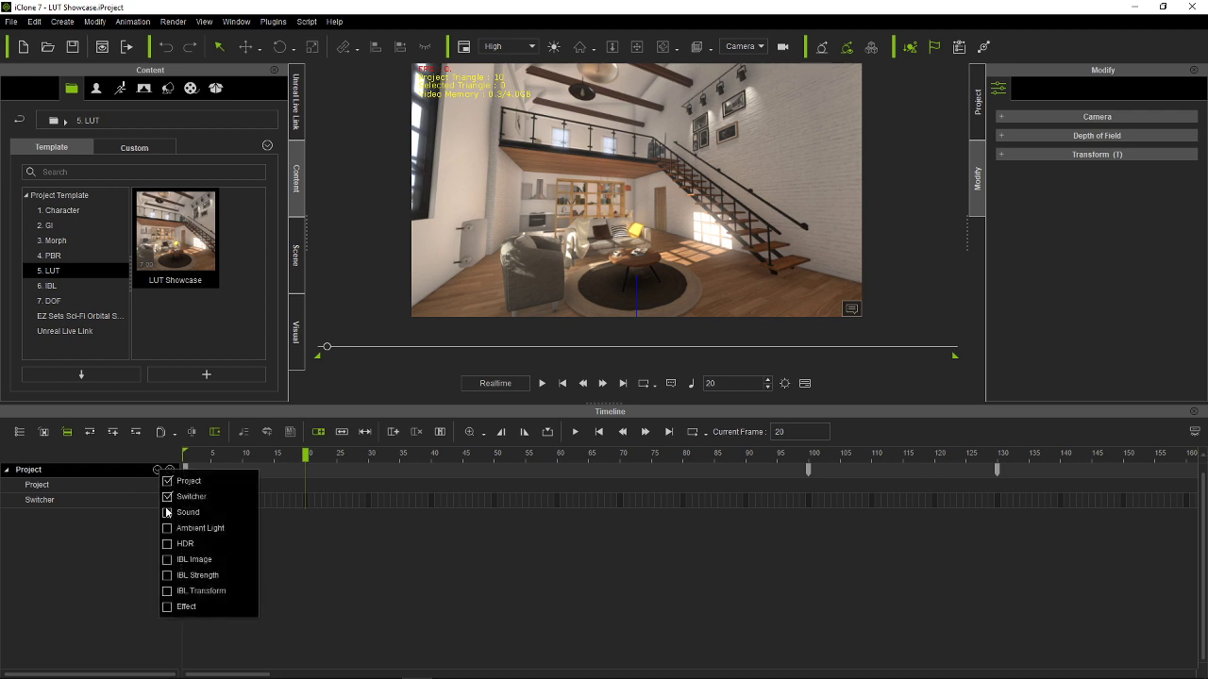
click(98, 556)
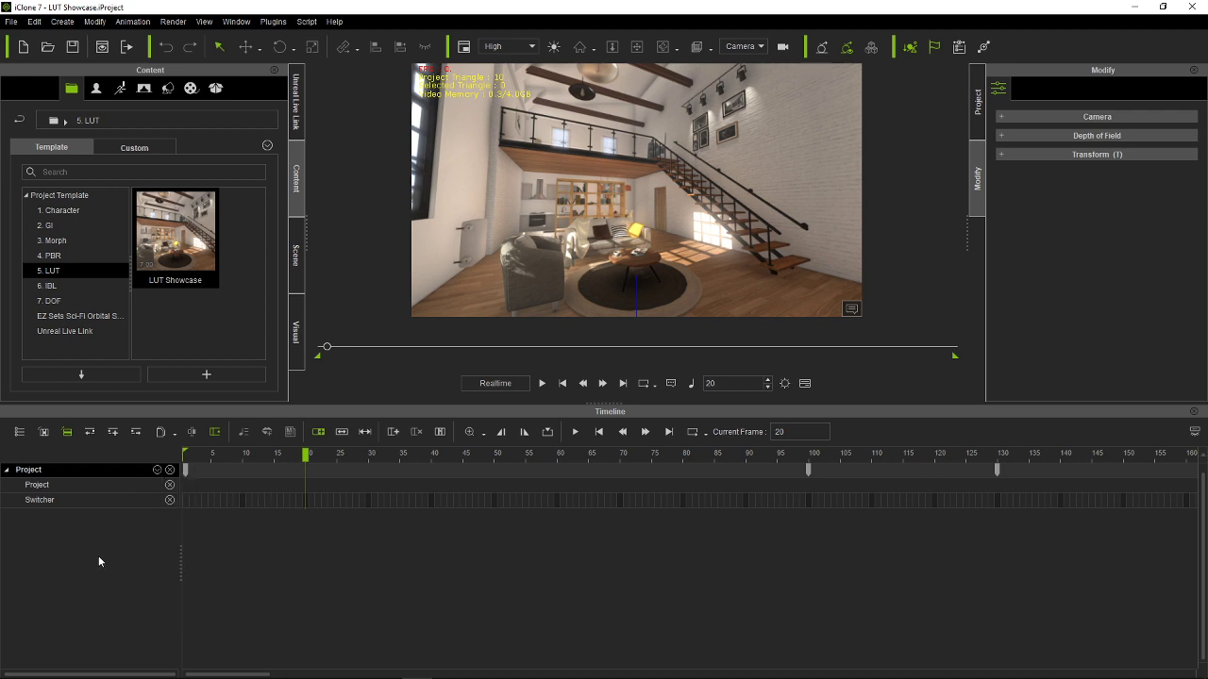
click(63, 501)
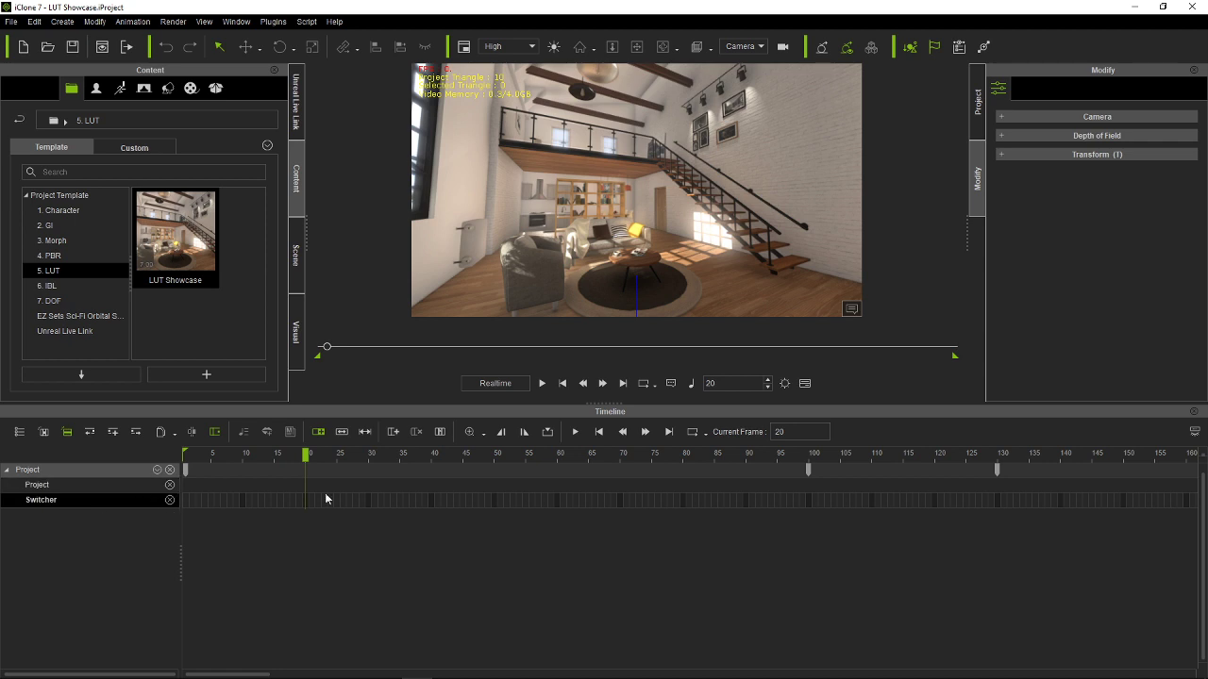
Step: Delete the Project keys from frame 100 through about frame 505, then jump to frame 525
click(811, 467)
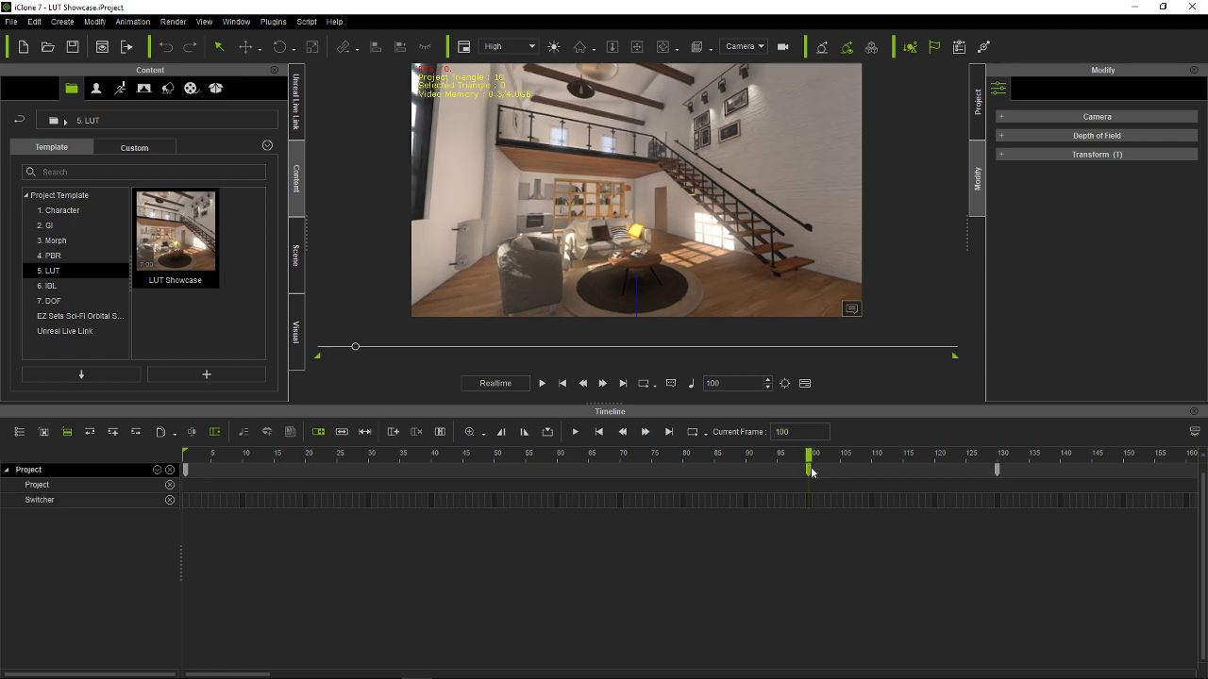
drag(789, 469, 1200, 469)
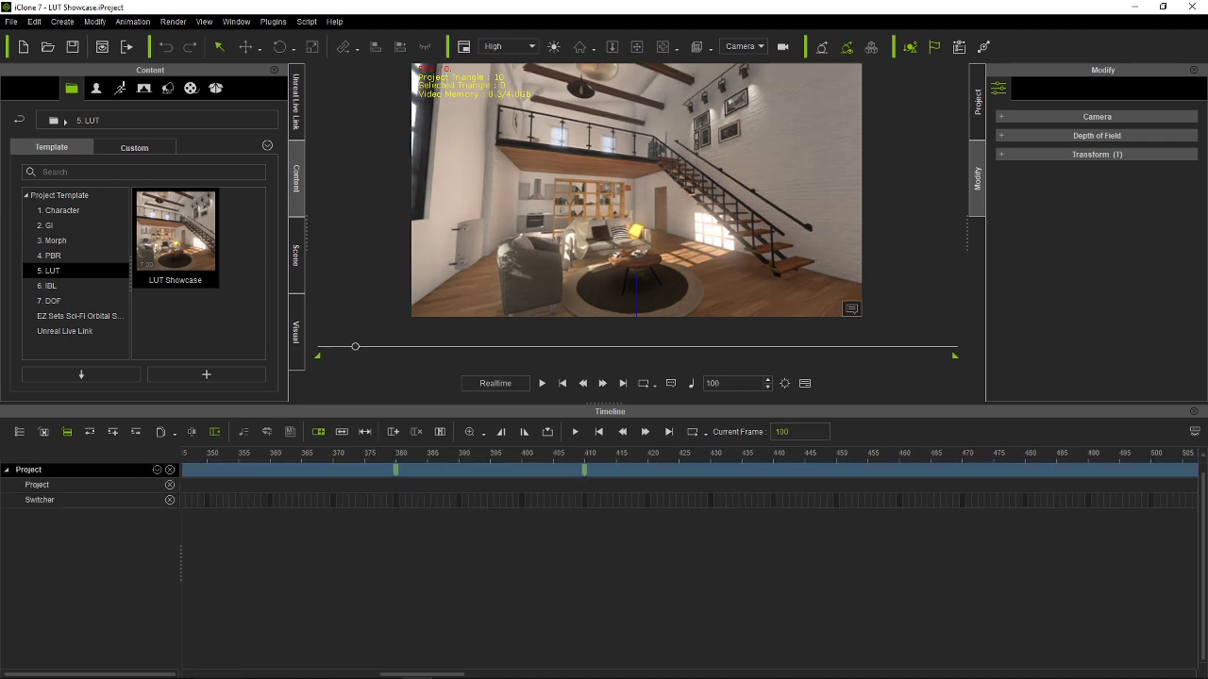
click(505, 346)
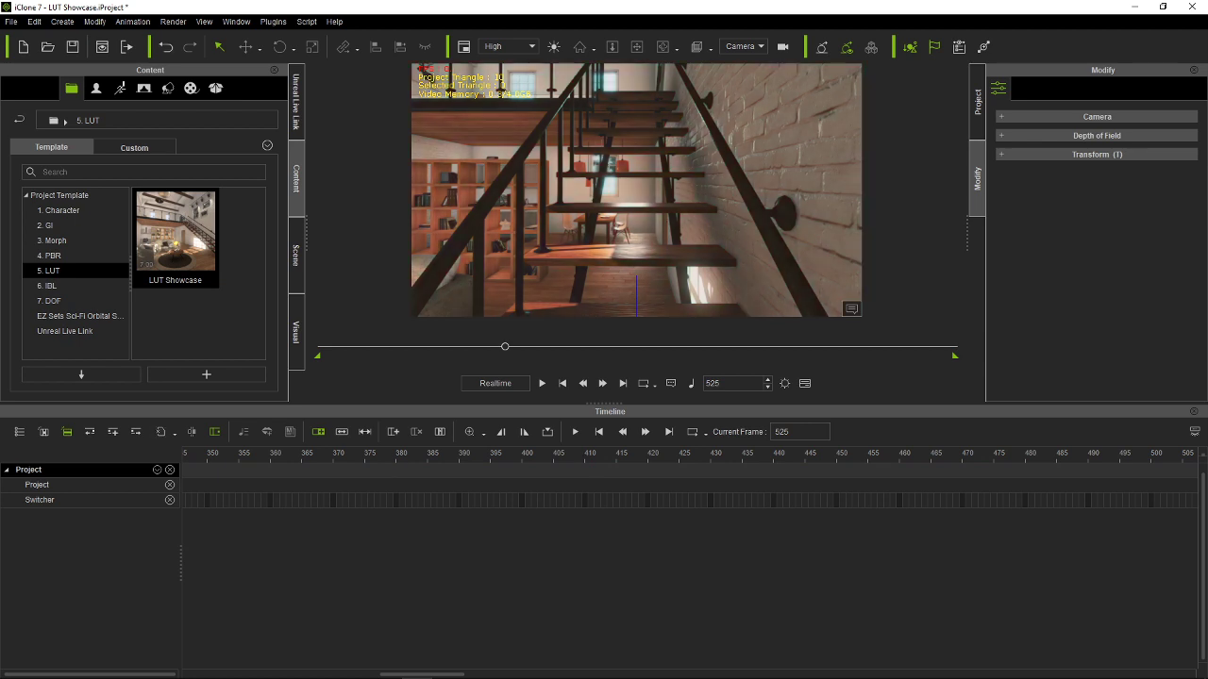
Step: Play the scene from frame 525 and again from the first frame, then move to the Project key at frame 660
click(576, 431)
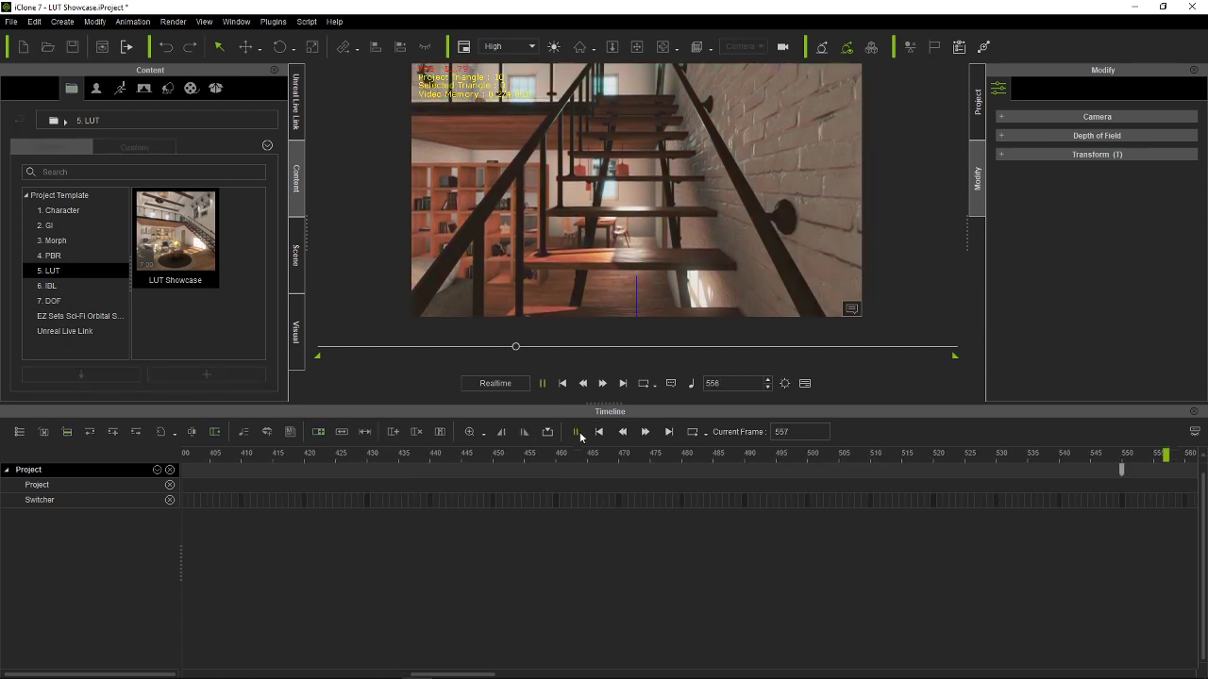
click(599, 431)
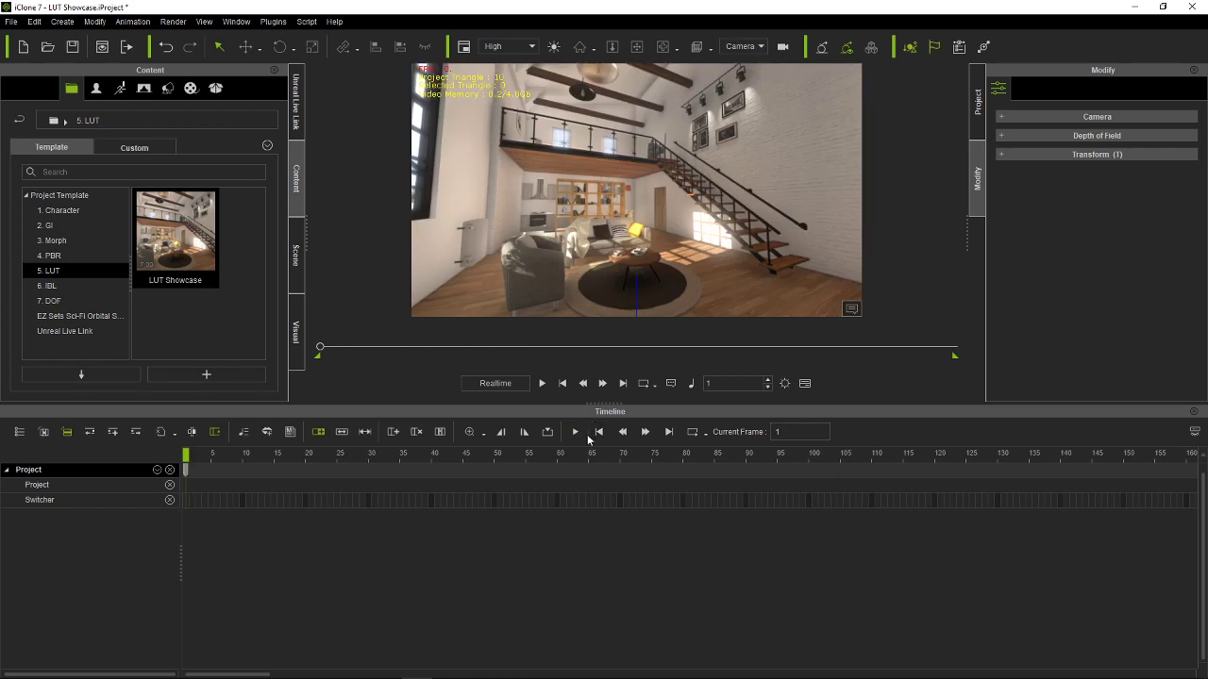
click(578, 432)
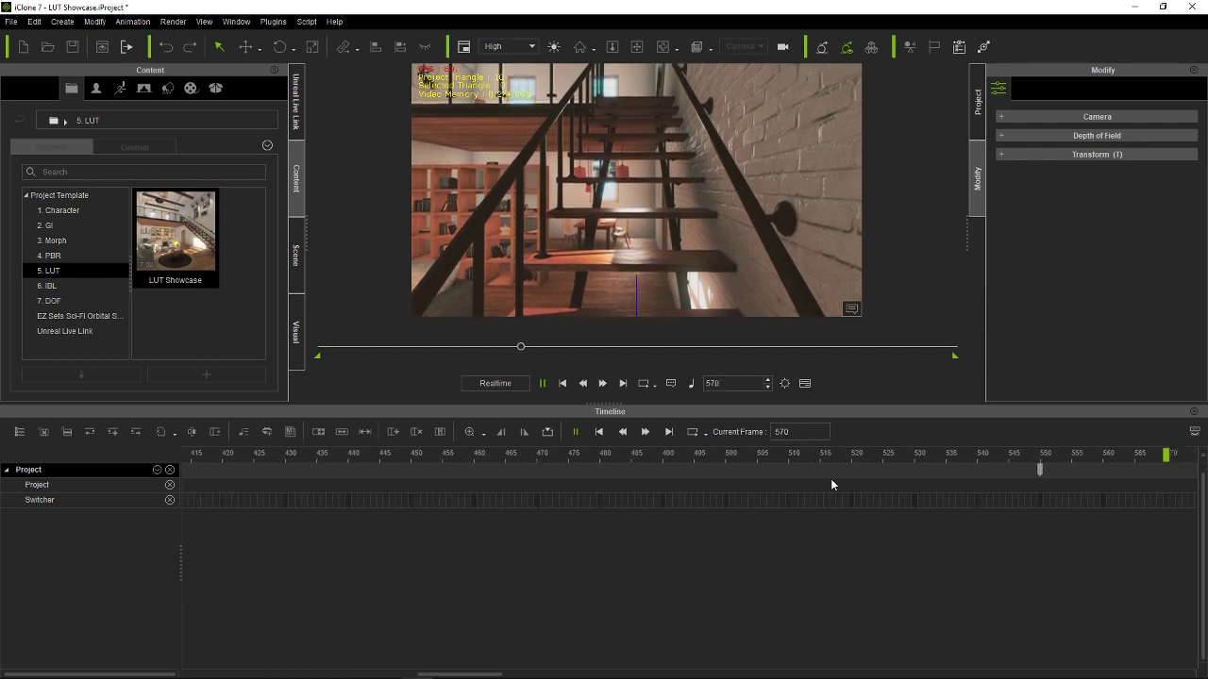
key(space)
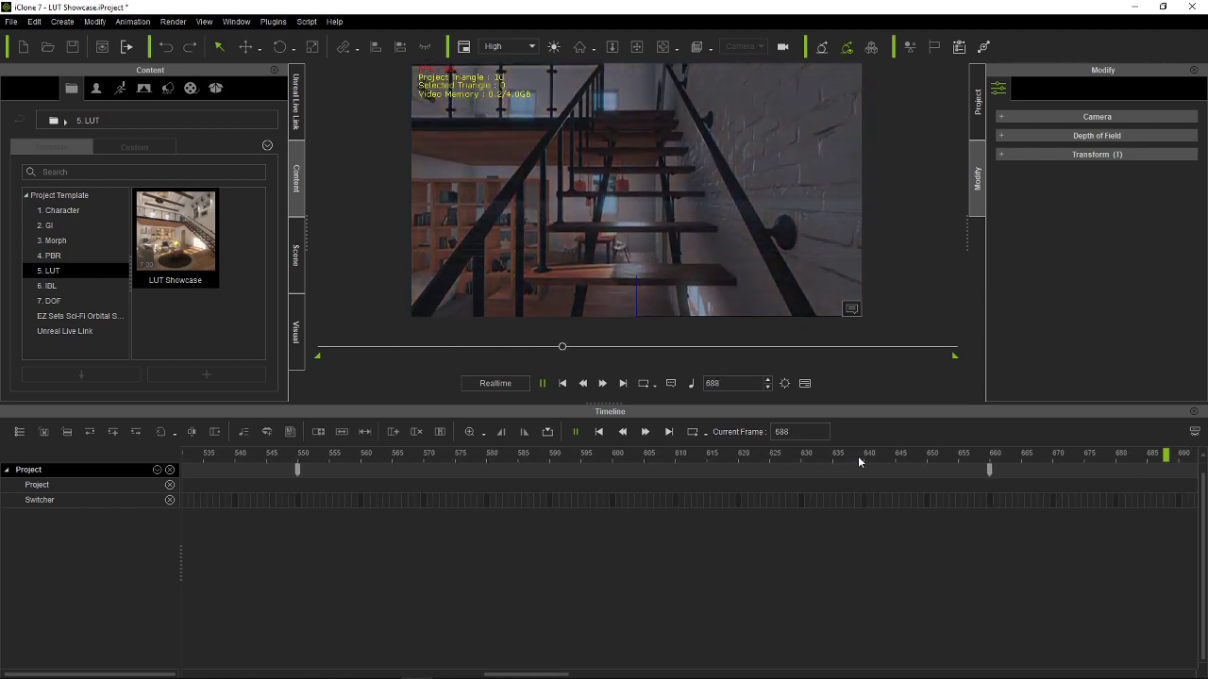
click(990, 472)
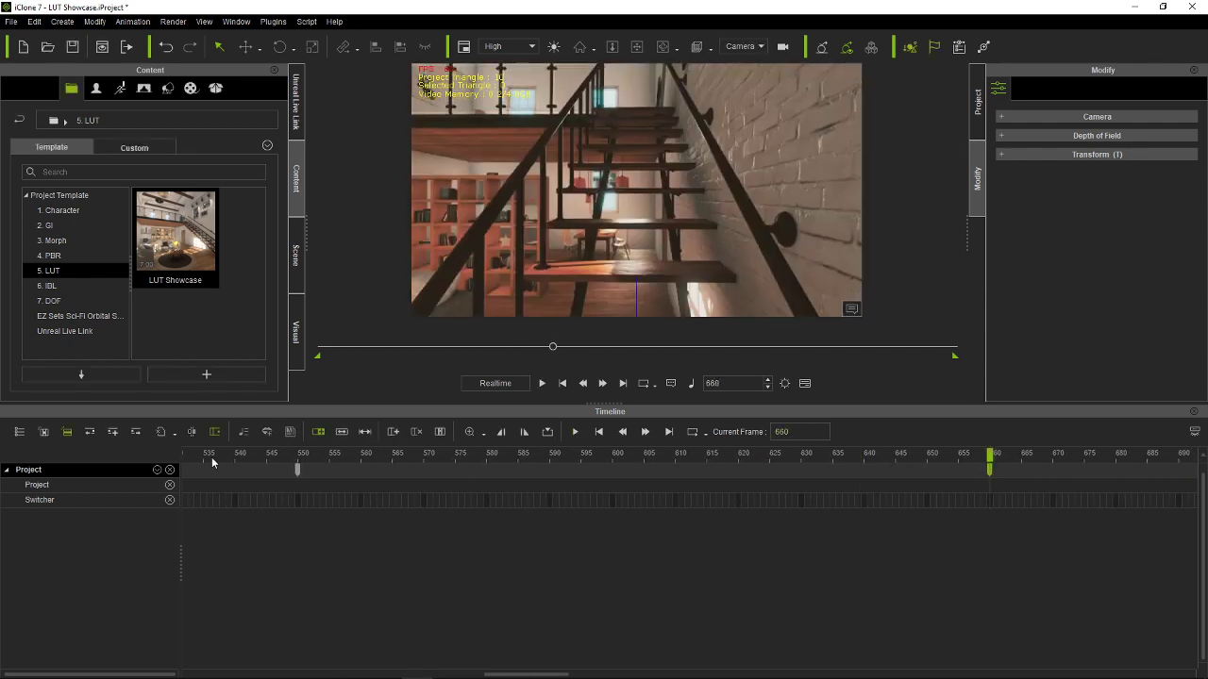
Step: Select the original camera in the scene list and add its entry to the timeline below the Project tracks
click(157, 469)
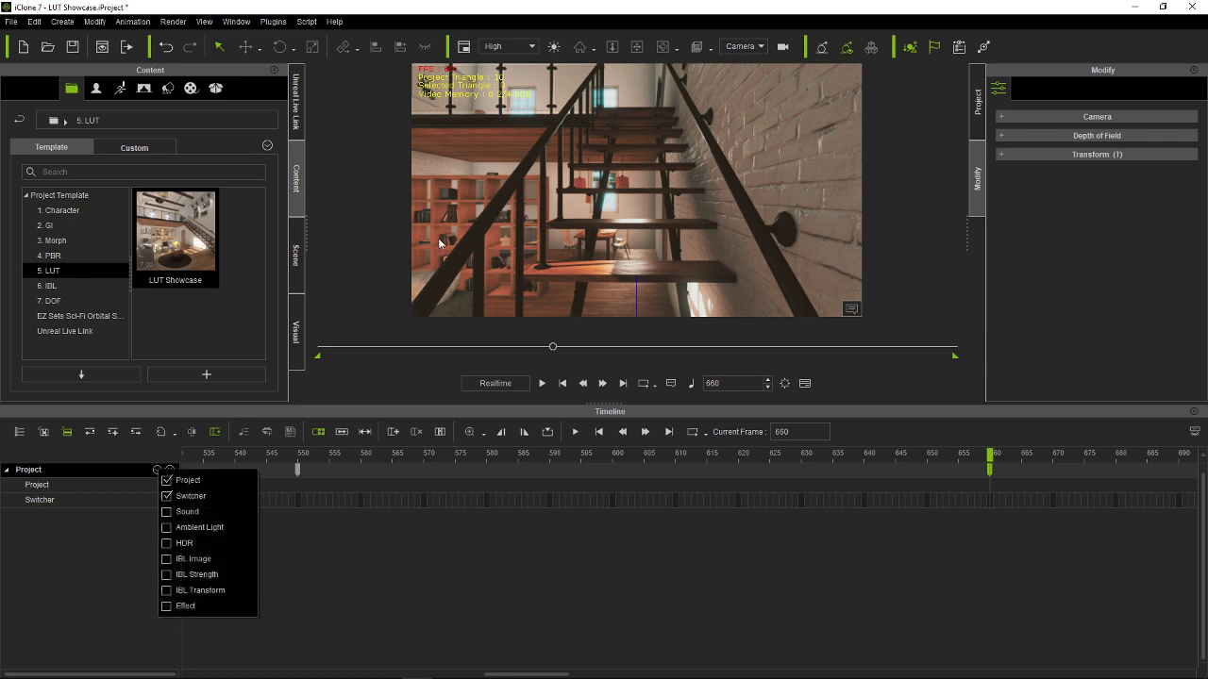
click(297, 260)
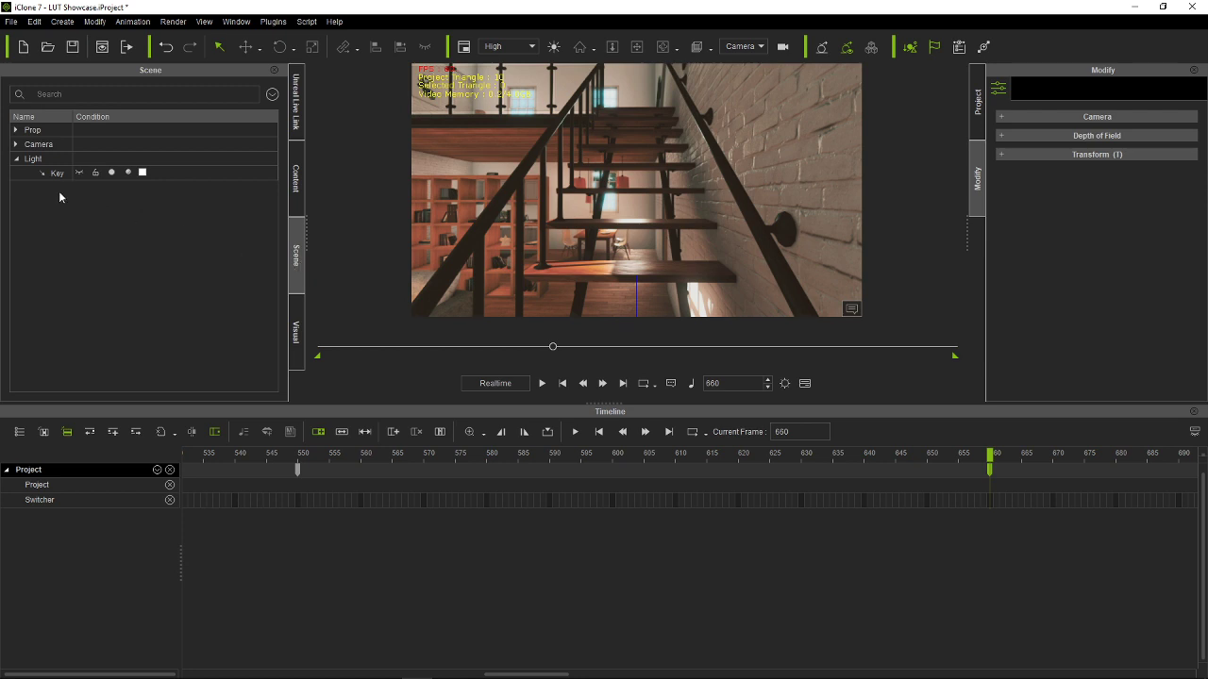
click(38, 144)
click(15, 144)
click(59, 159)
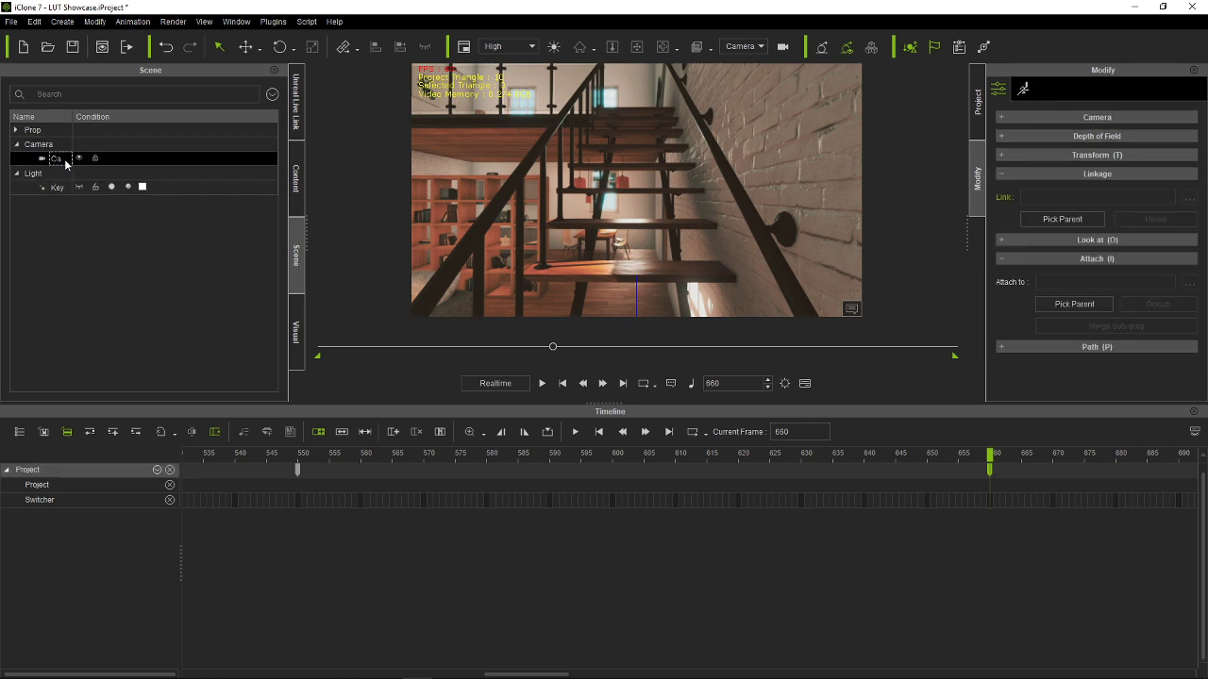
click(43, 432)
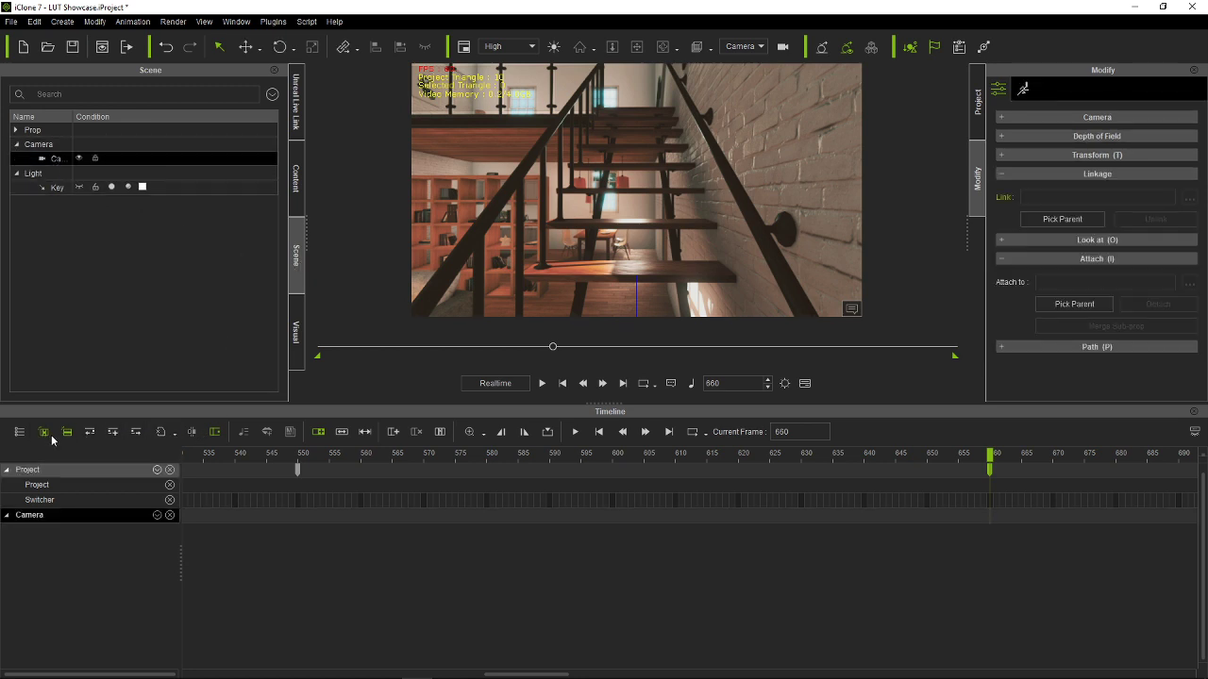
Step: Show the camera's Transform, Constraint, Lens and DOF tracks in the timeline and move the playhead to frame 584
click(157, 515)
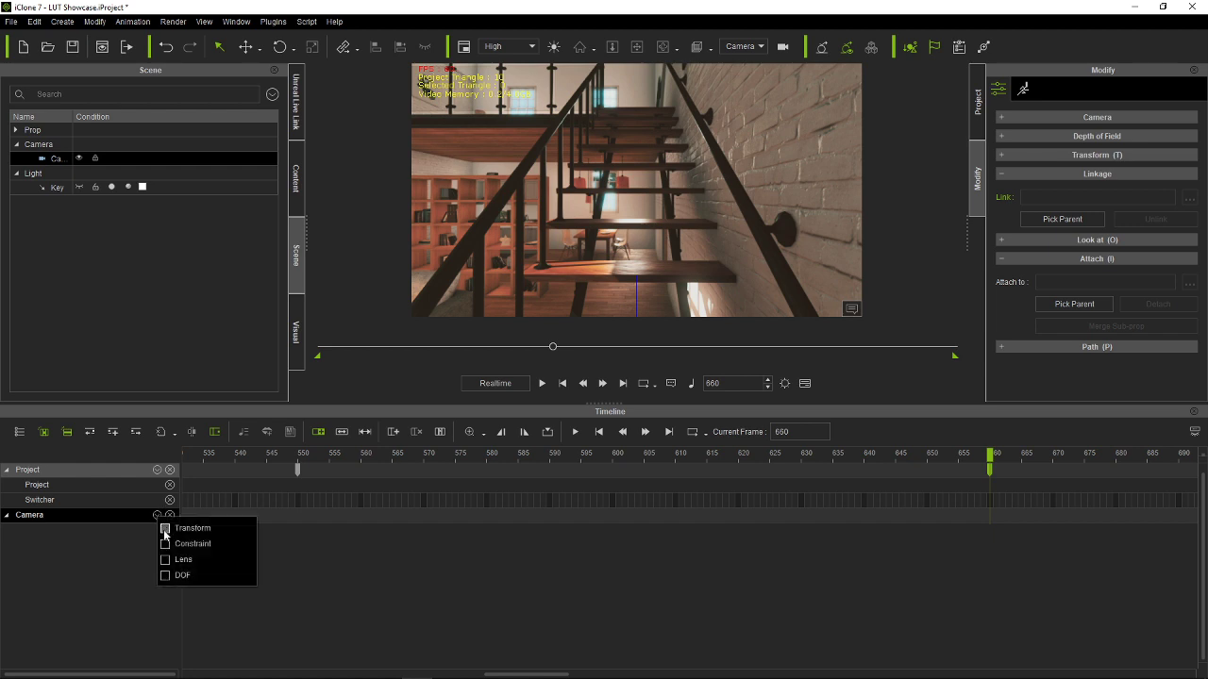
click(165, 528)
click(165, 545)
click(165, 559)
click(166, 576)
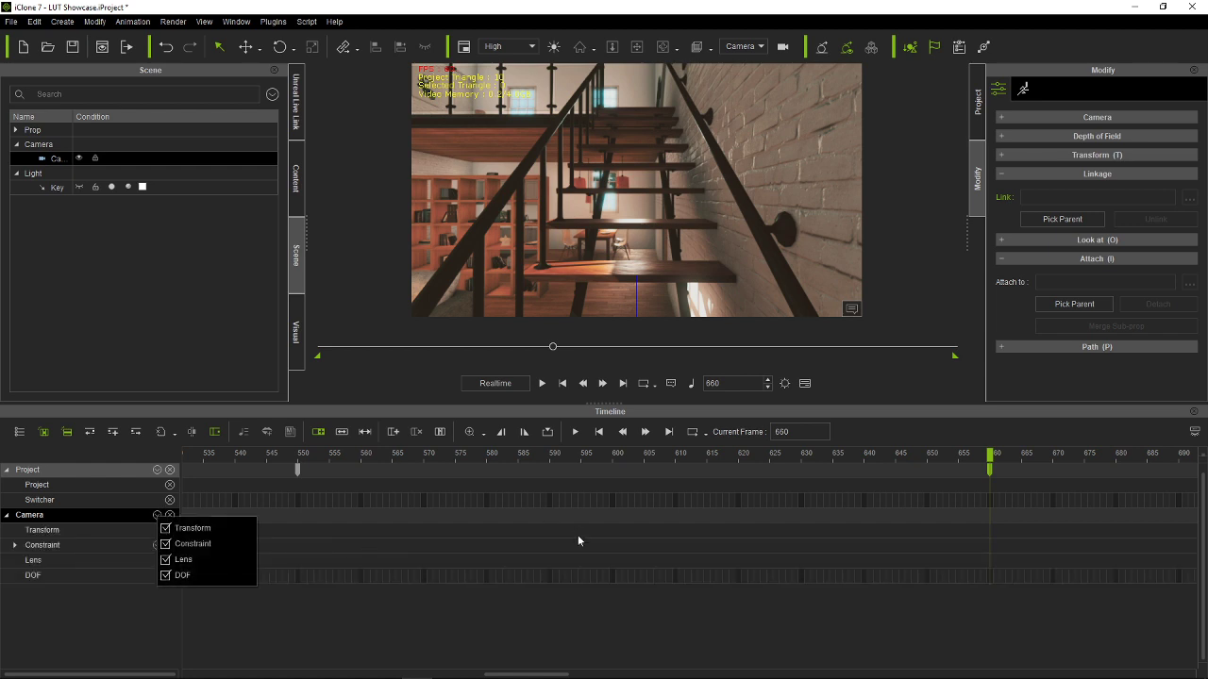
click(514, 631)
click(513, 630)
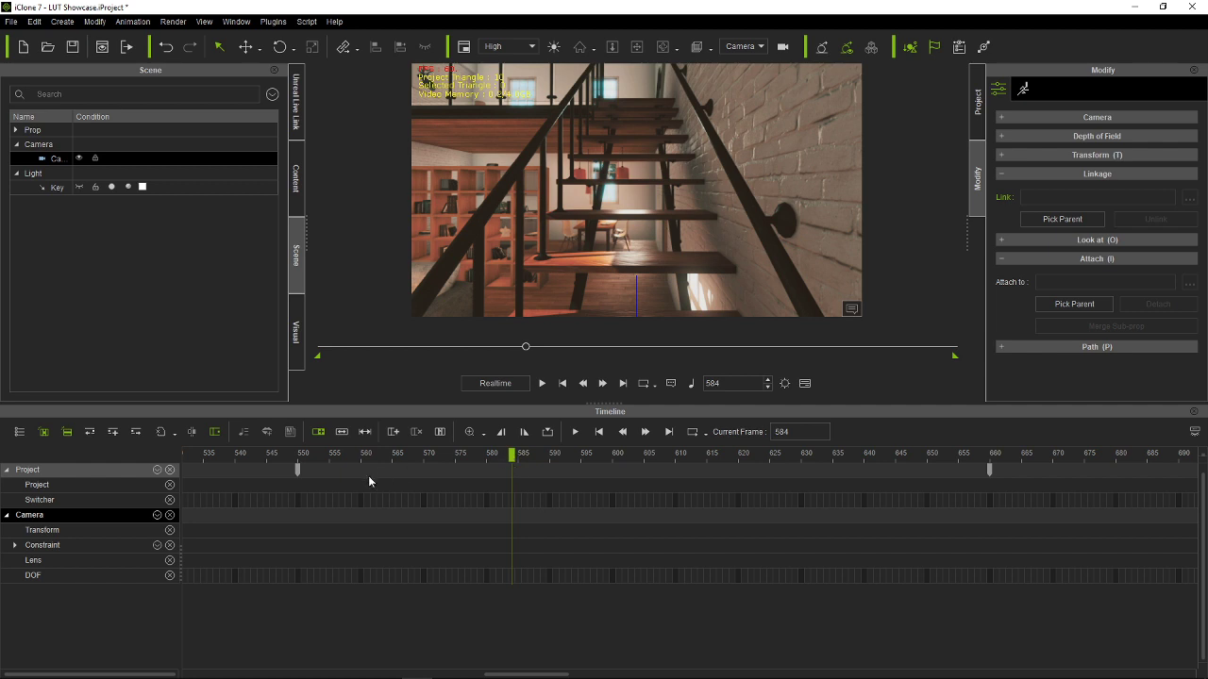
Step: Delete the remaining Project keys from frame 550 to the end of the timeline and return to the first frame
drag(299, 469, 1199, 469)
click(1170, 469)
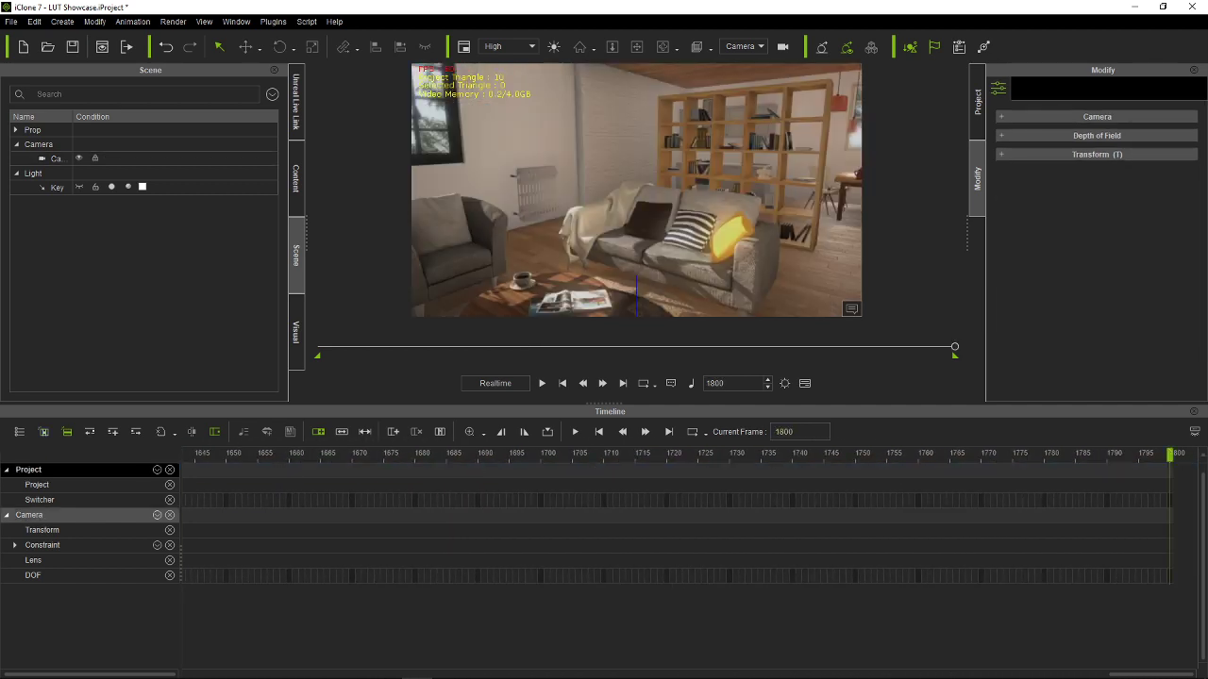
click(599, 431)
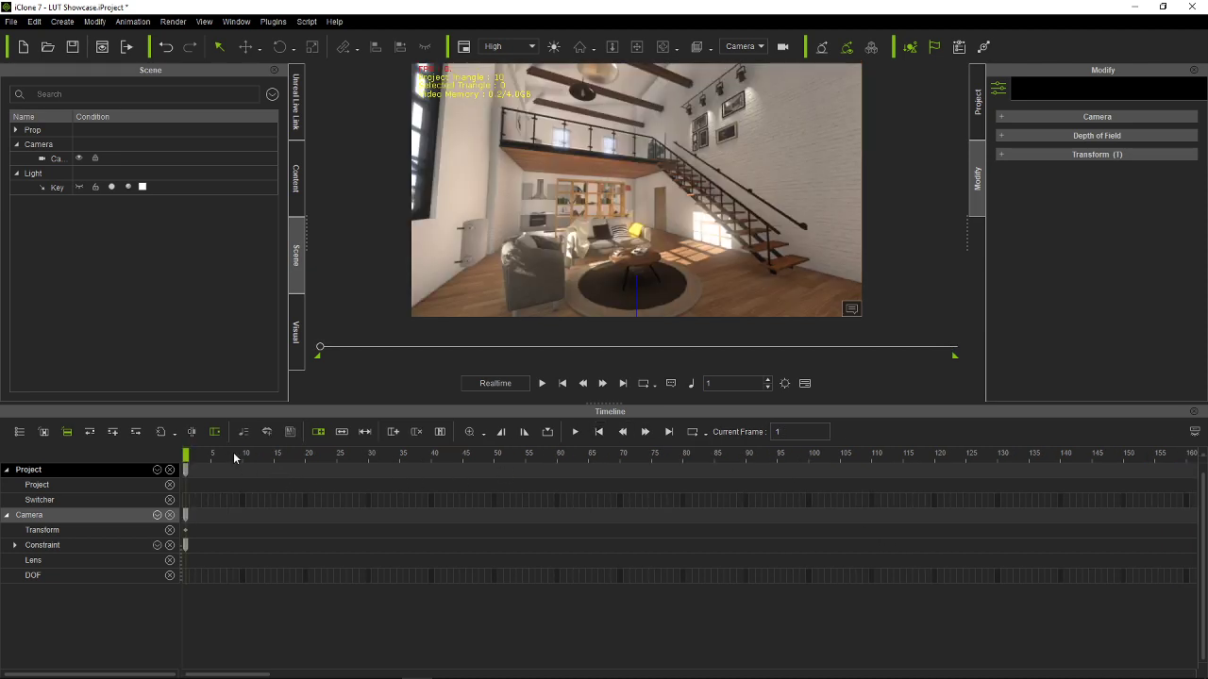
Step: Select the camera's Transform key at the first frame and check which camera tracks are enabled
drag(235, 457, 105, 485)
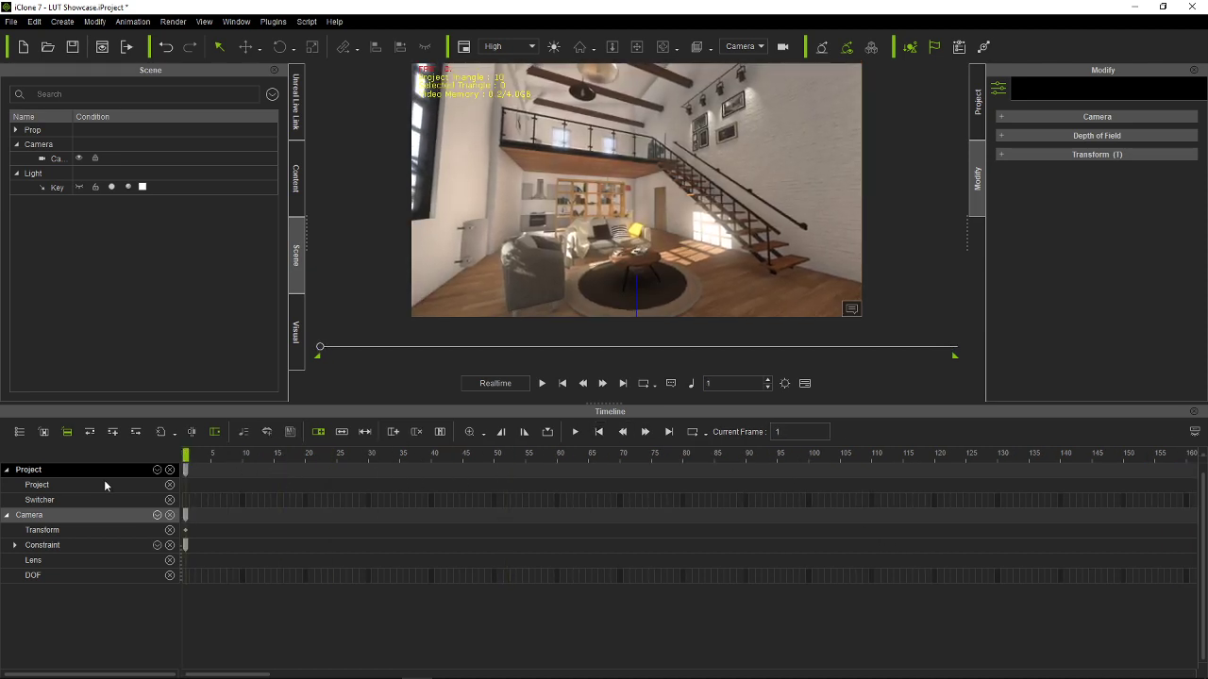
click(186, 530)
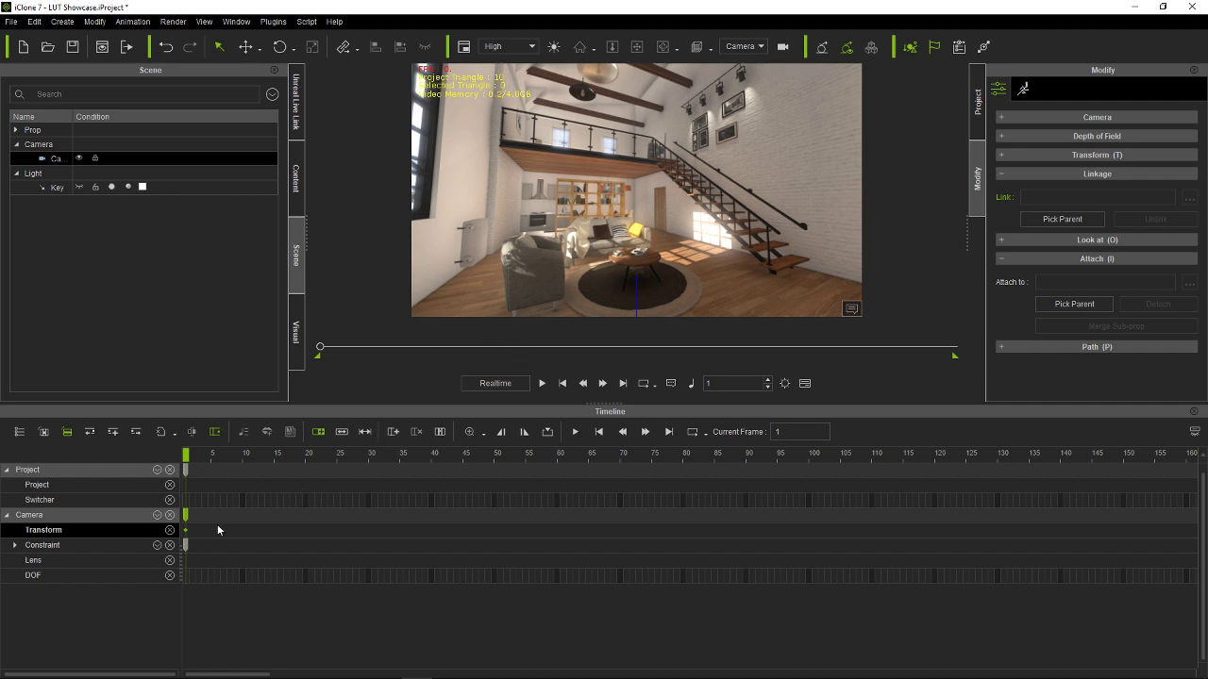
click(156, 515)
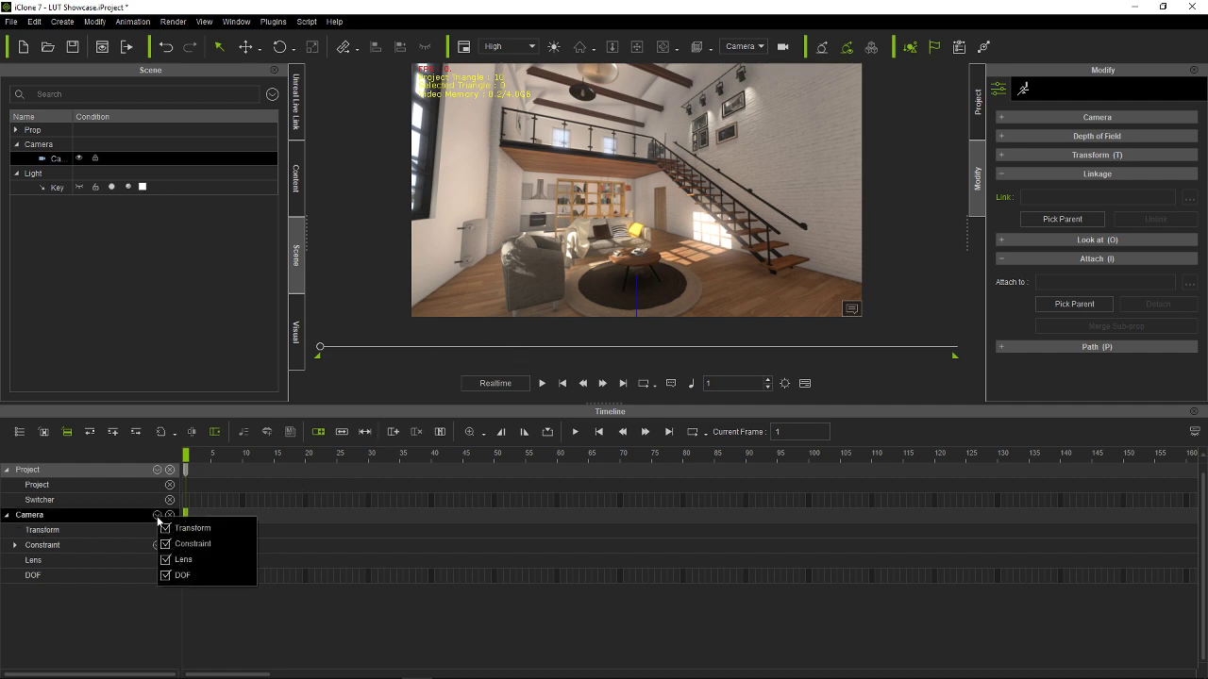
click(129, 595)
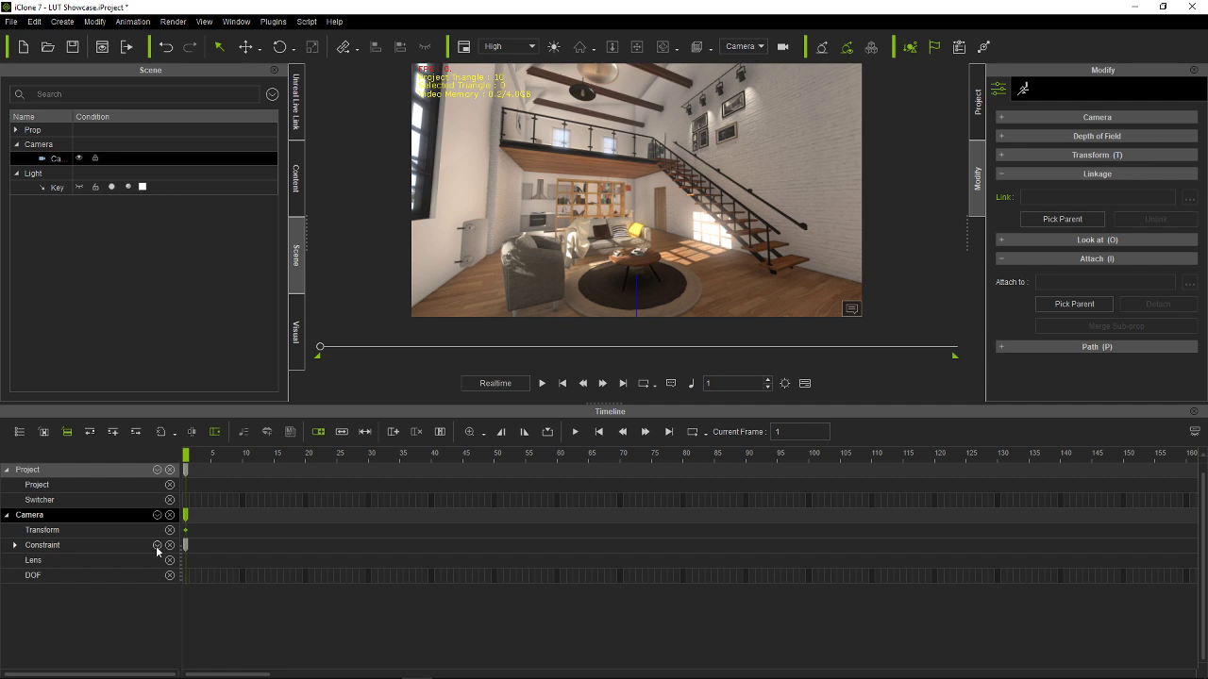
Step: Show the Project's Sound, Ambient Light, HDR, IBL Image, IBL Strength, IBL Transform and Effect tracks in the timeline
click(157, 469)
click(166, 513)
click(166, 529)
click(166, 544)
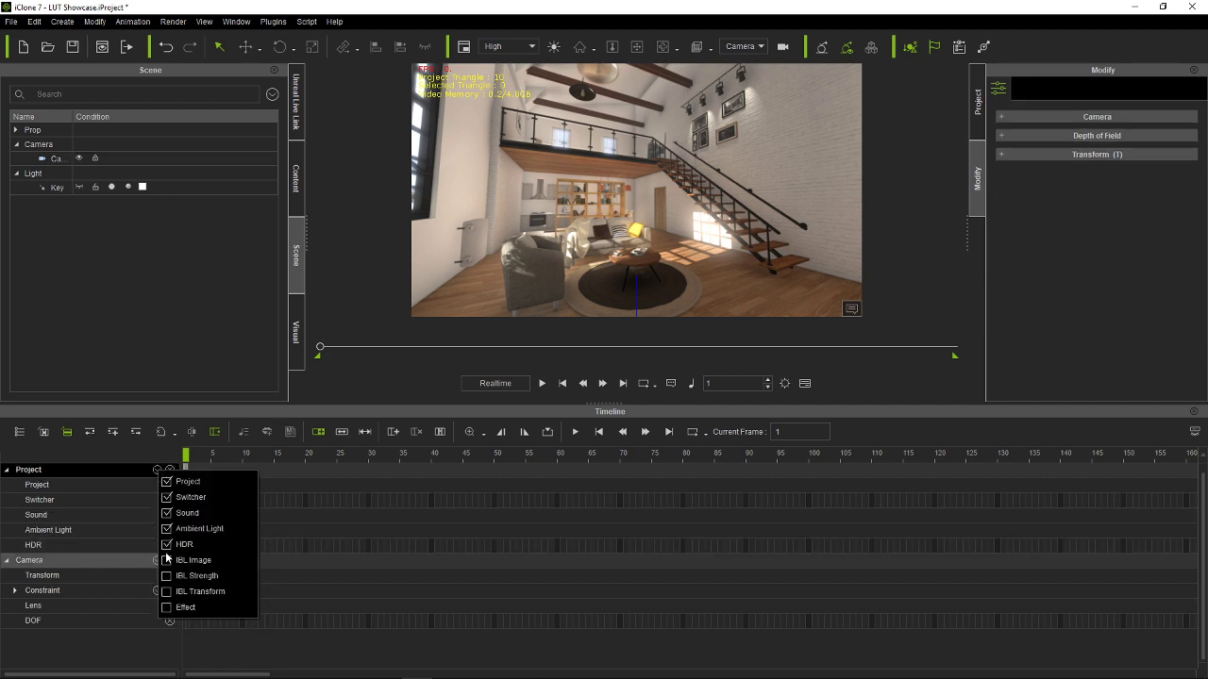
click(166, 559)
click(166, 576)
click(166, 591)
click(166, 607)
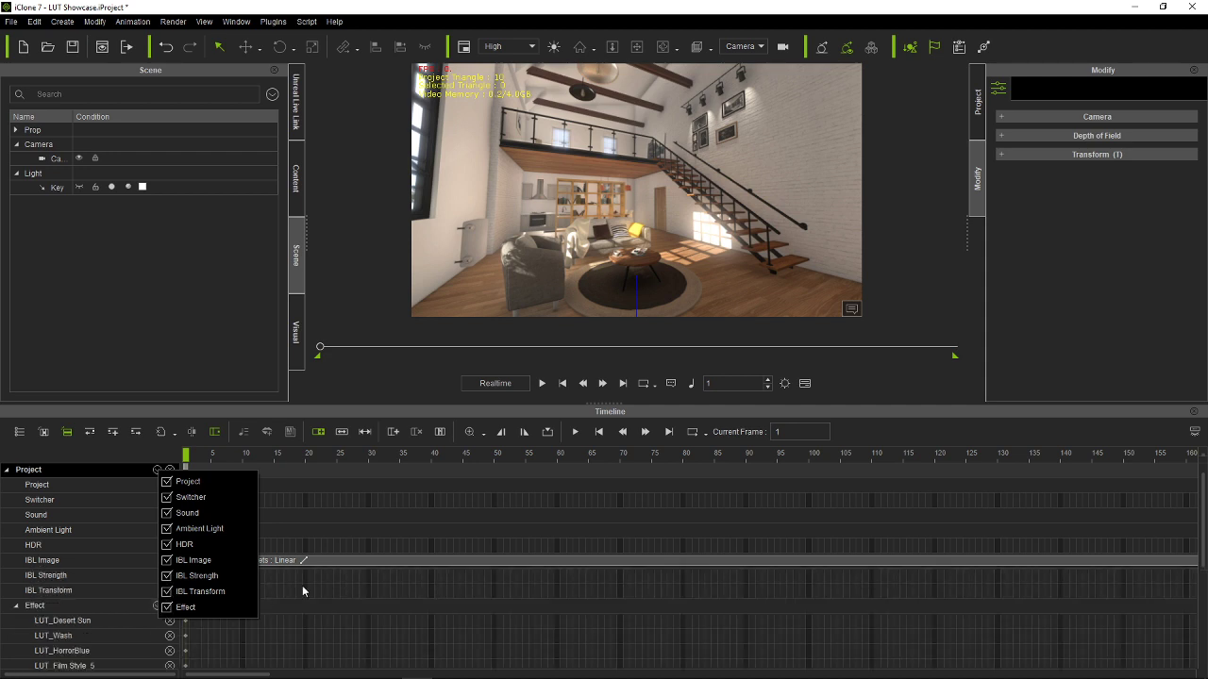
Step: Delete the clip that runs along the Project's IBL Image track to frame 1800
click(330, 563)
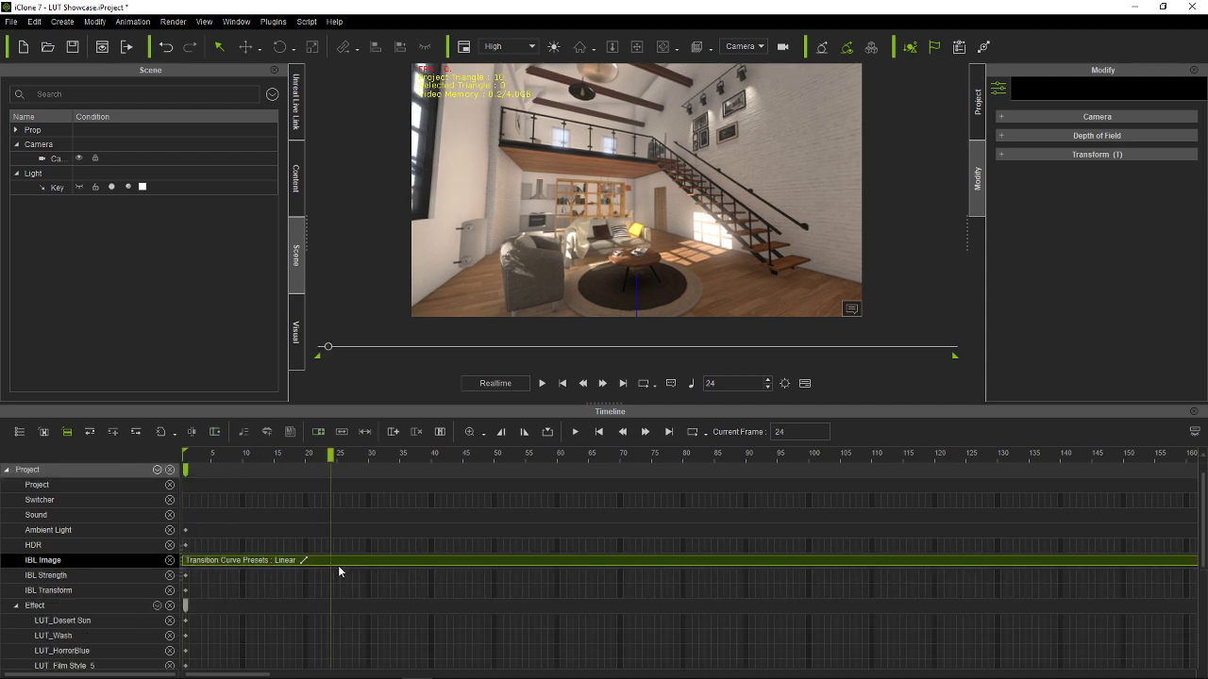
scroll(507, 503, down, 3)
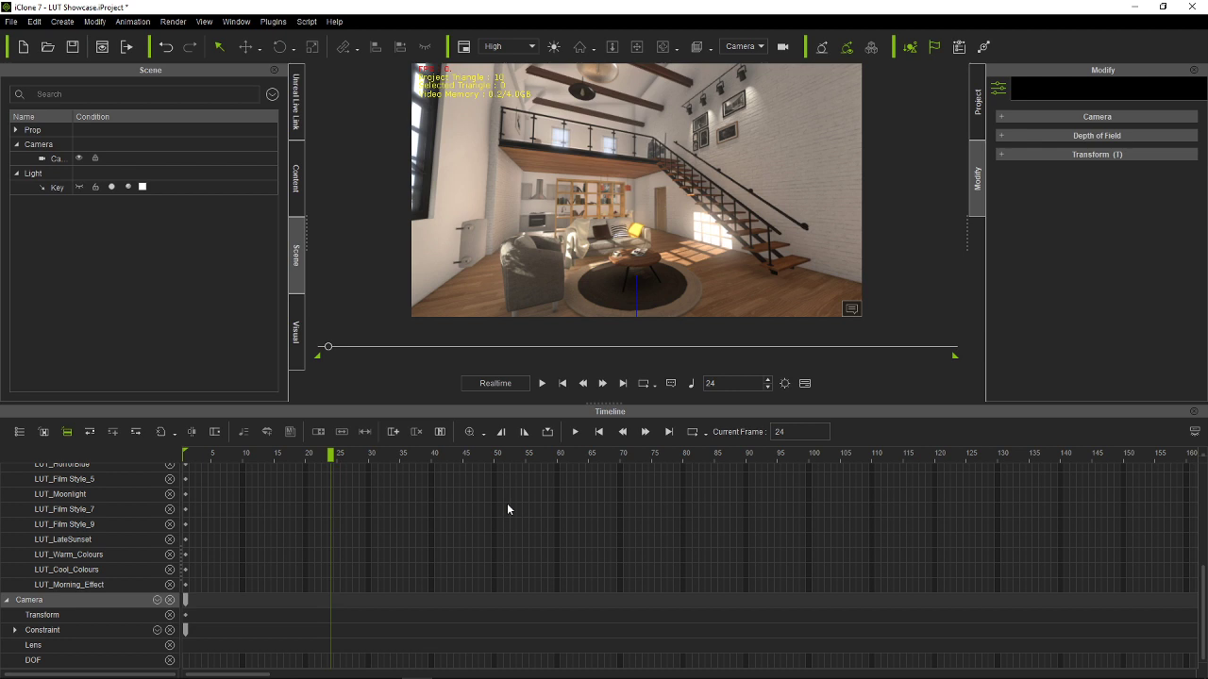
scroll(507, 503, up, 3)
drag(267, 676, 1191, 675)
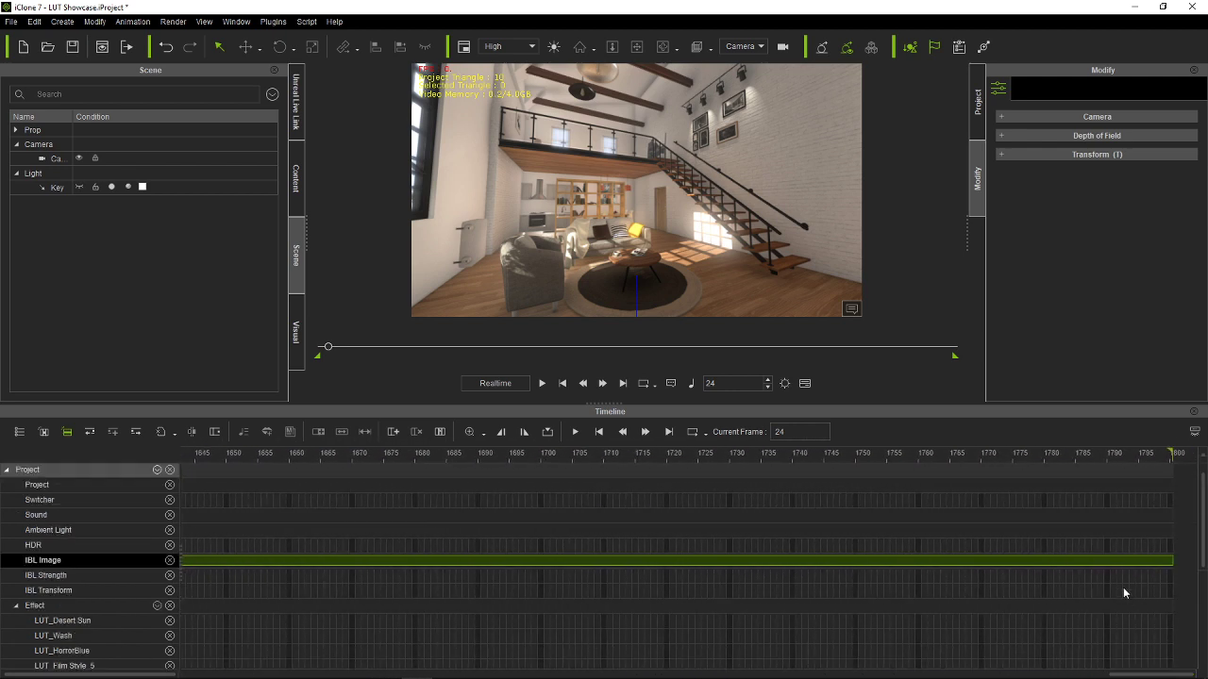
click(1099, 564)
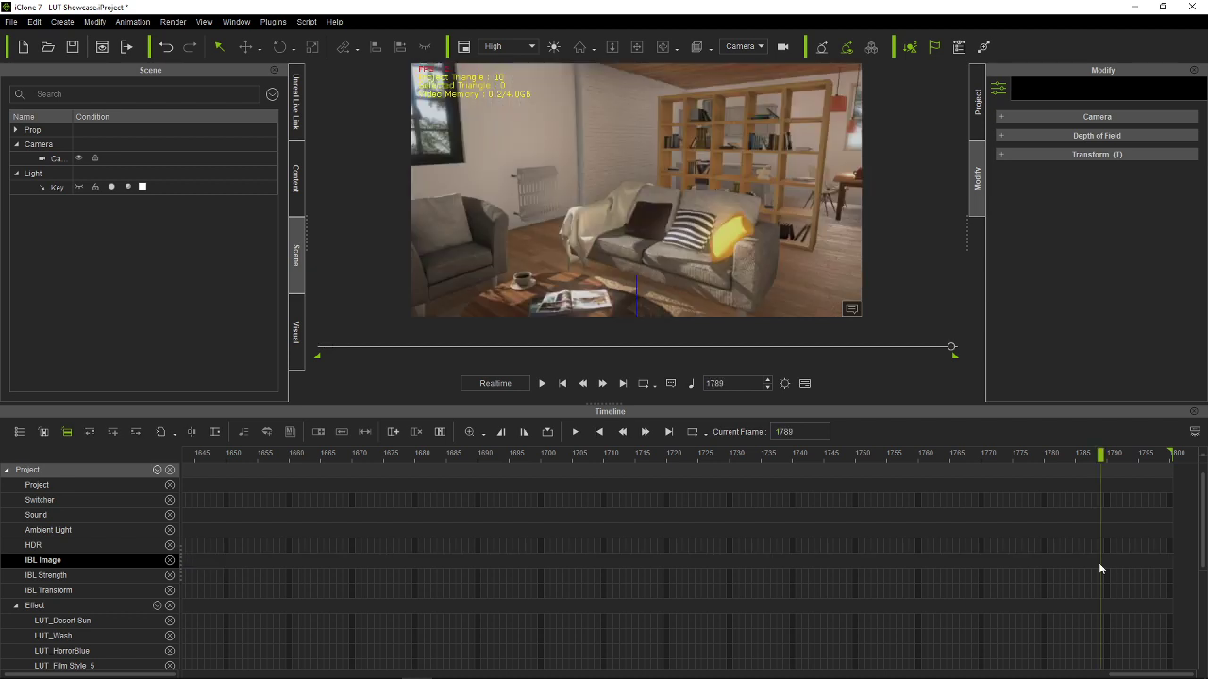
Step: Scrub back to frame 167, expand the camera's Constraint track and examine the effect and constraint tracks for keys
drag(621, 457, 149, 433)
drag(536, 457, 80, 538)
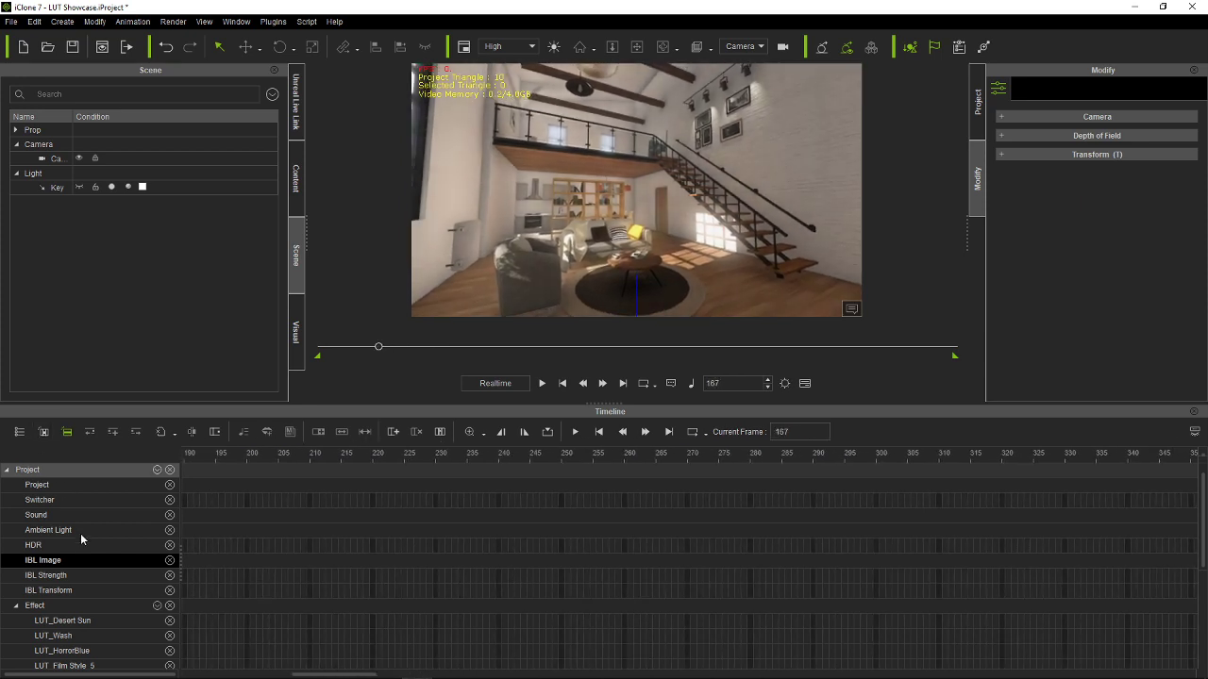
scroll(80, 533, down, 4)
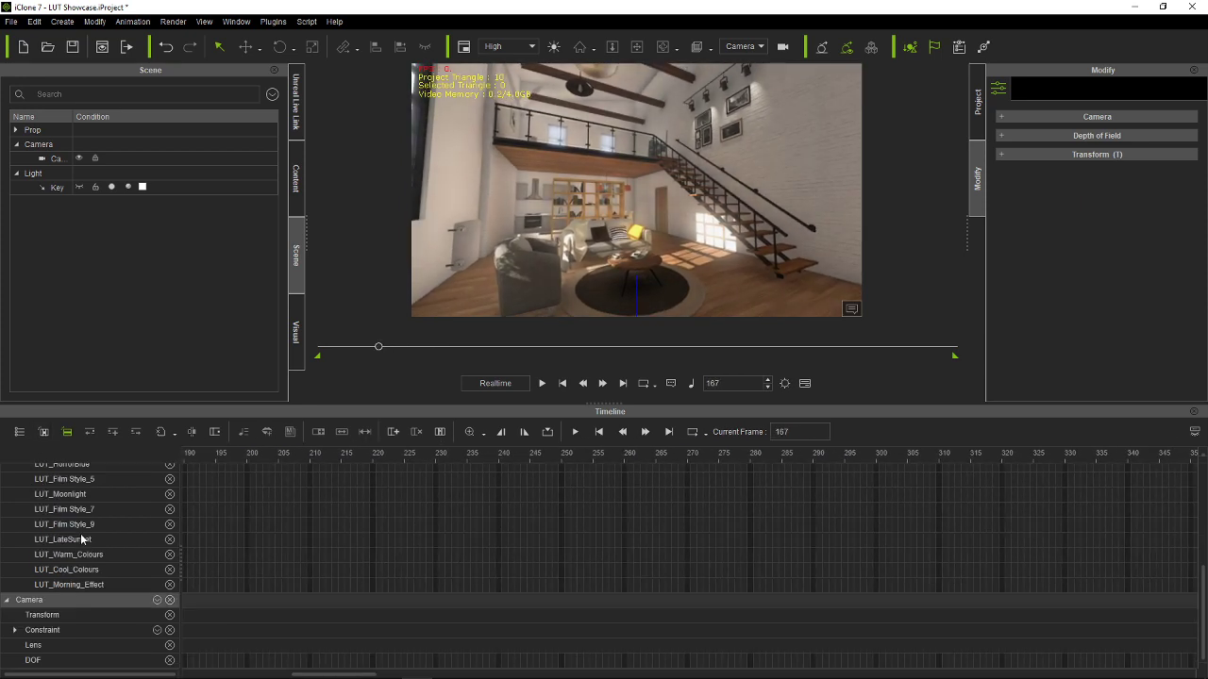
click(14, 630)
scroll(93, 620, down, 2)
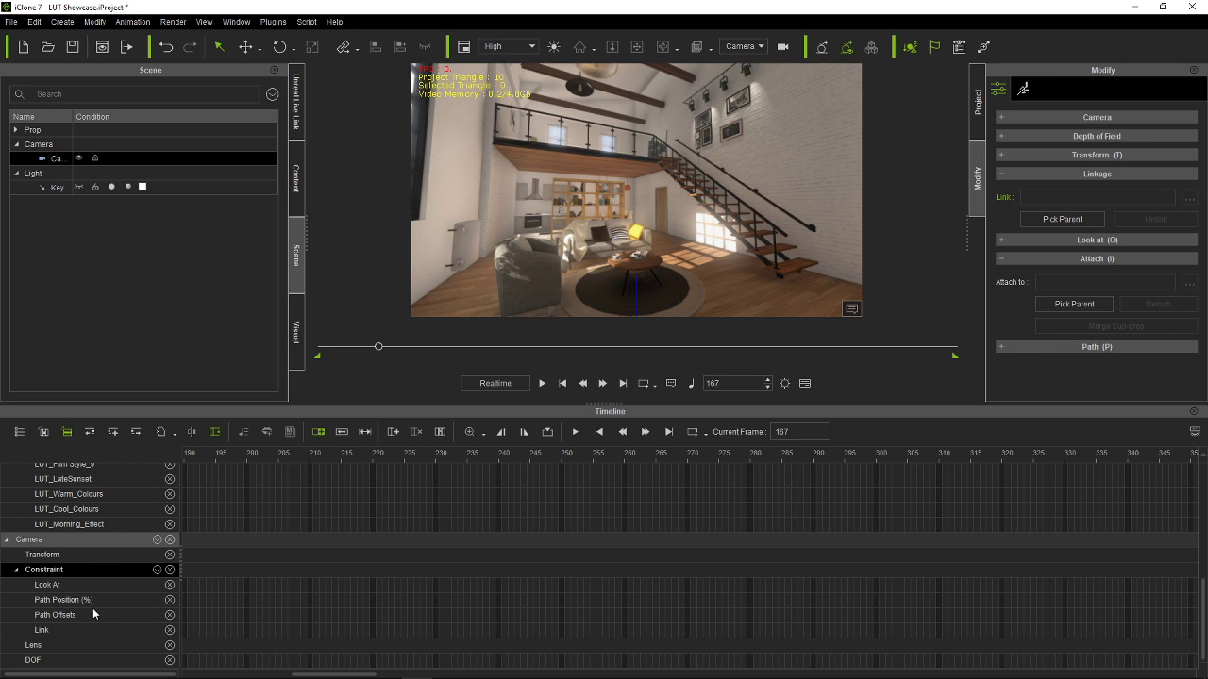
scroll(93, 611, up, 2)
scroll(93, 613, down, 1)
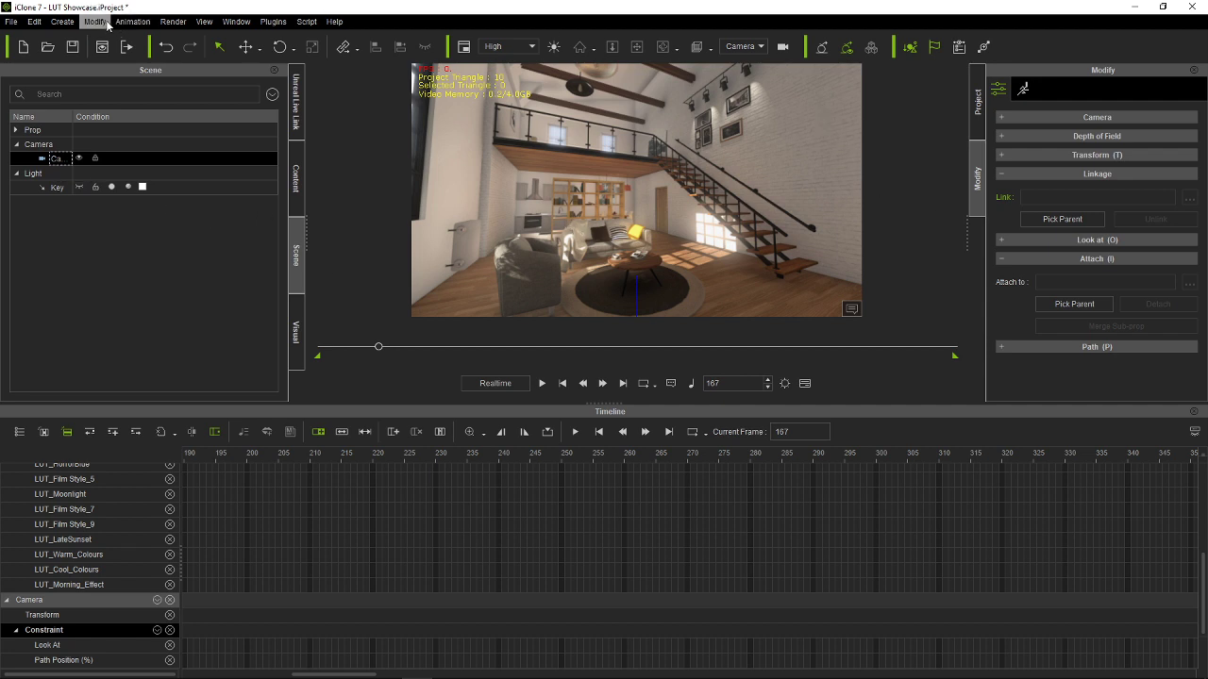
Step: Create a second camera in the scene, then play from frame 167 and return to the first frame
click(62, 21)
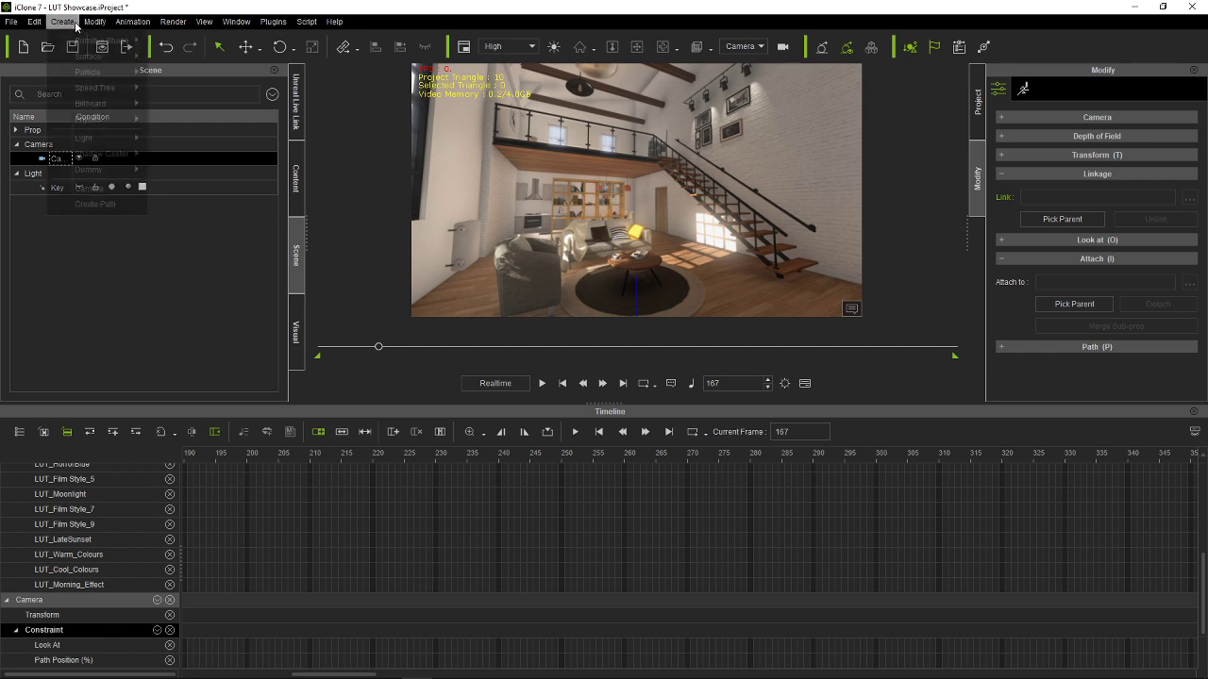
mouse_move(87, 61)
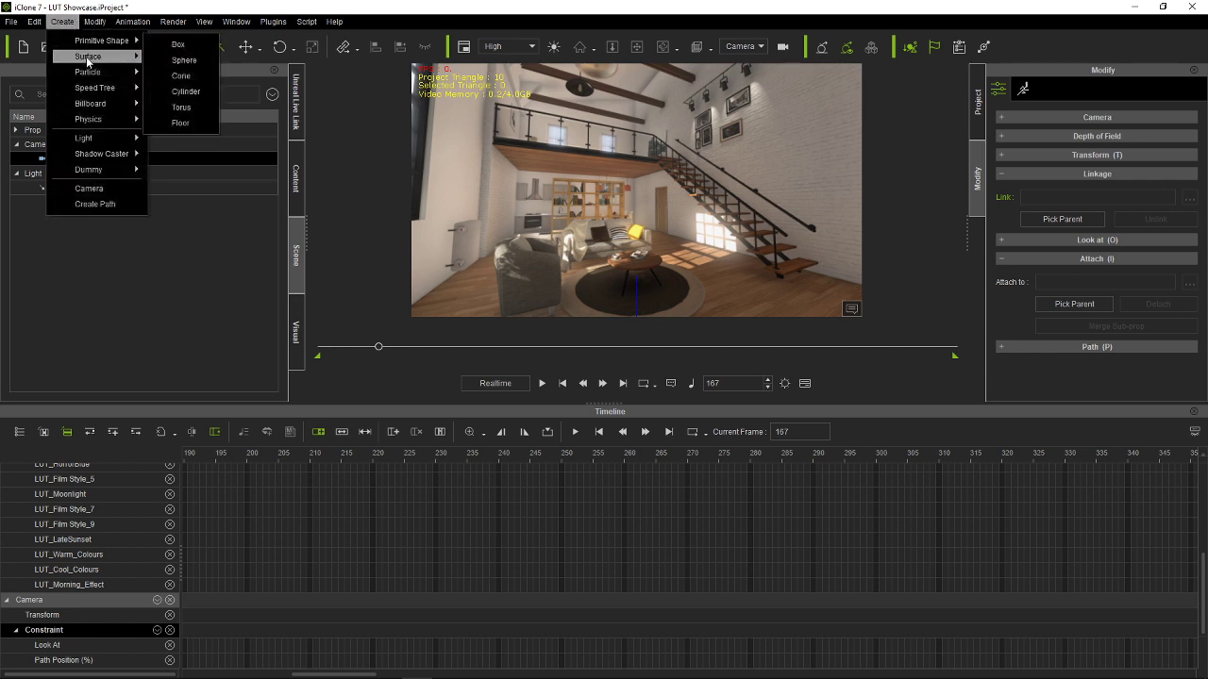
click(89, 188)
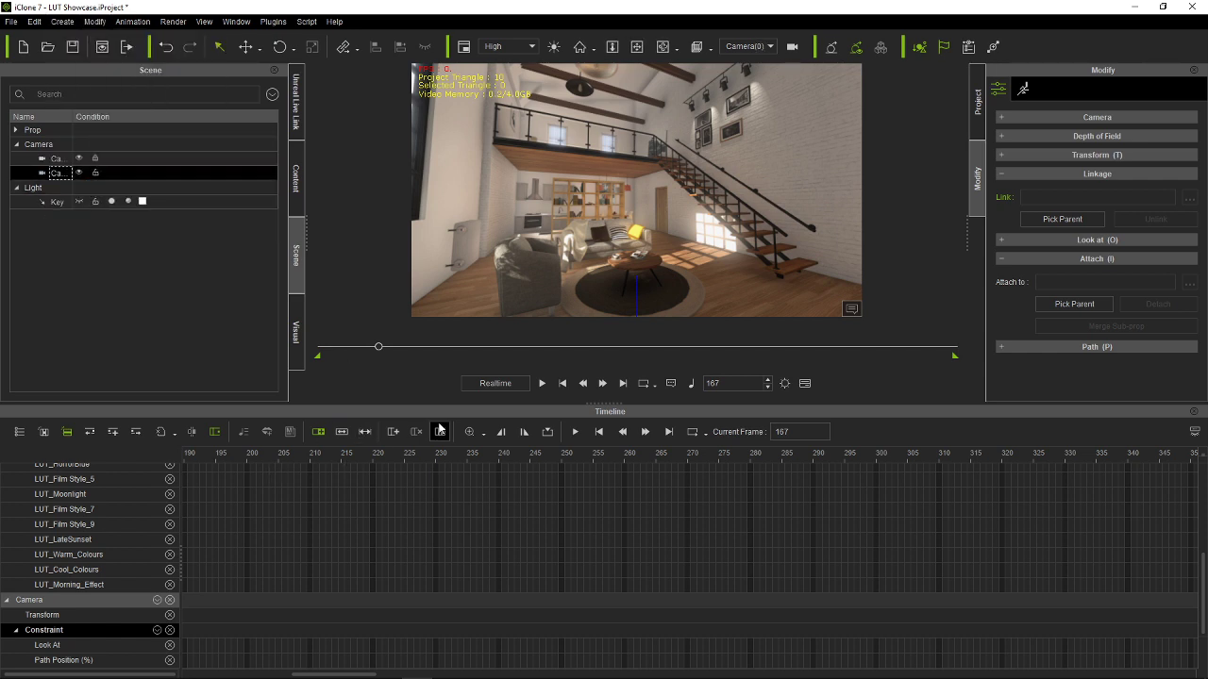
click(542, 384)
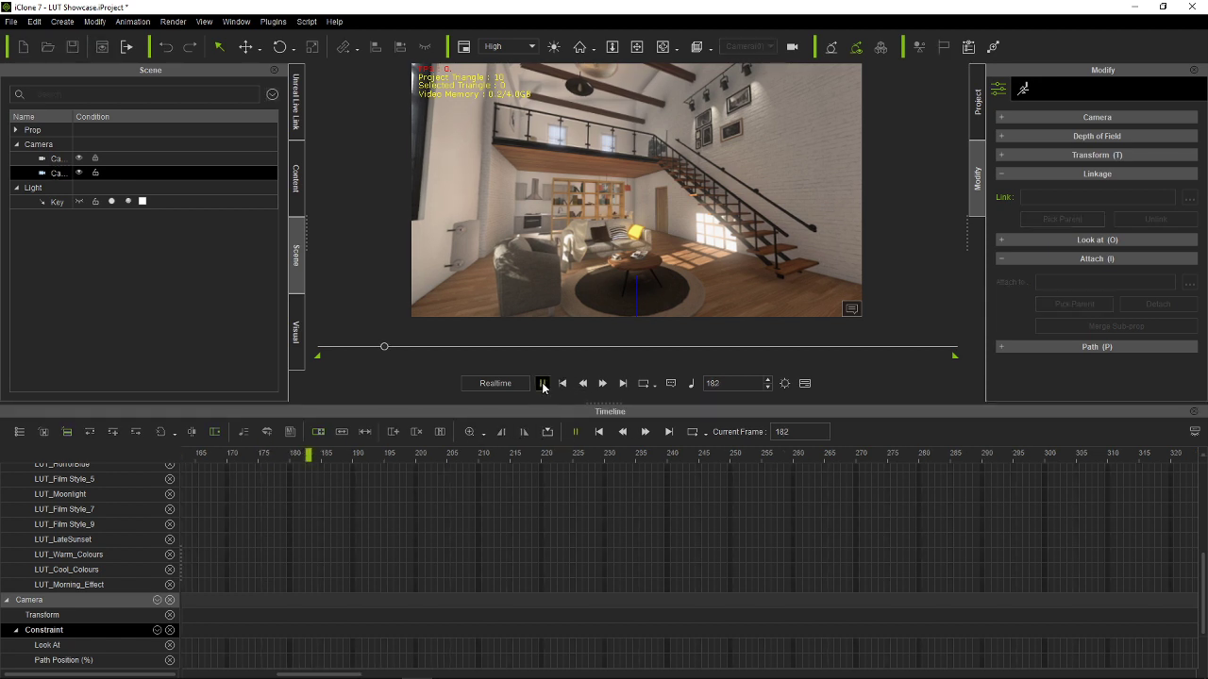
click(562, 384)
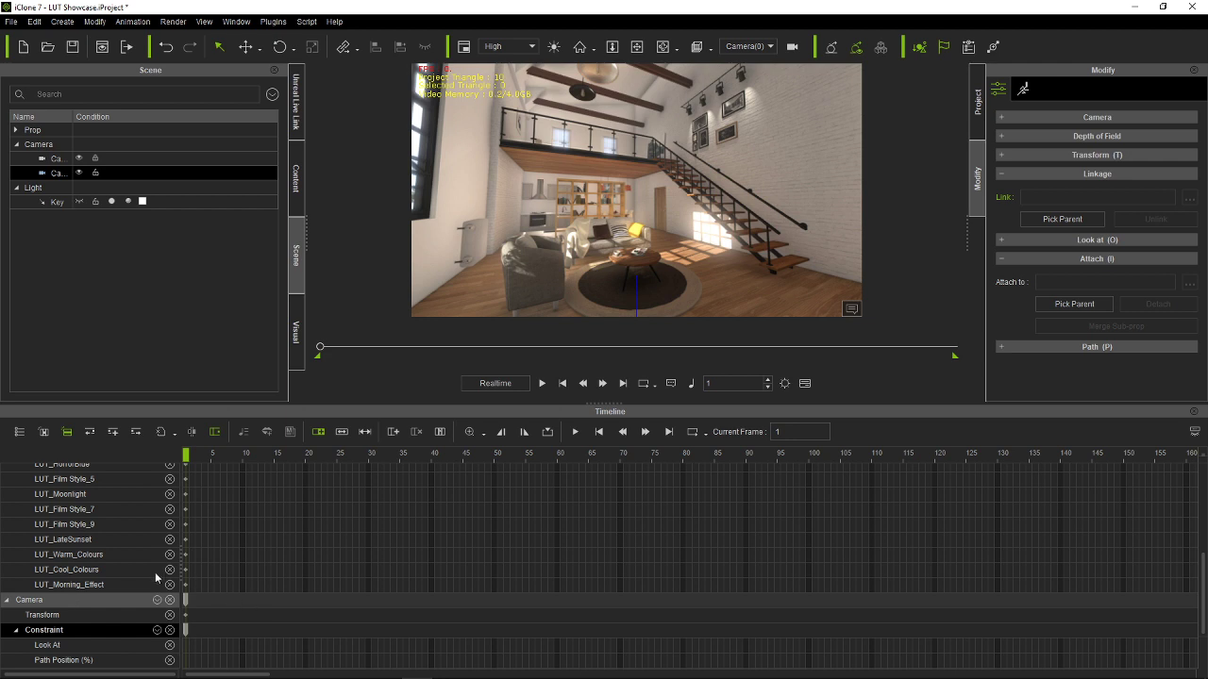
Step: Collapse the Project's Effect tracks and bring the camera's Transform, Constraint, Lens and DOF tracks into view for the first frame
scroll(116, 559, up, 5)
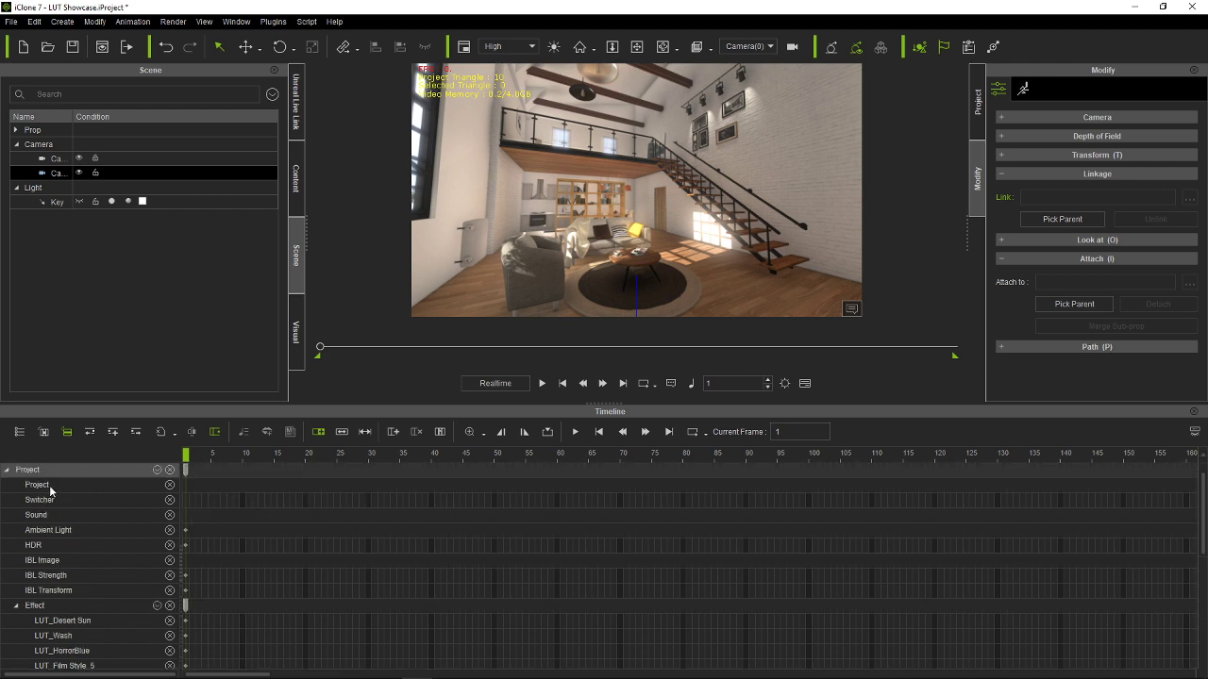
click(23, 473)
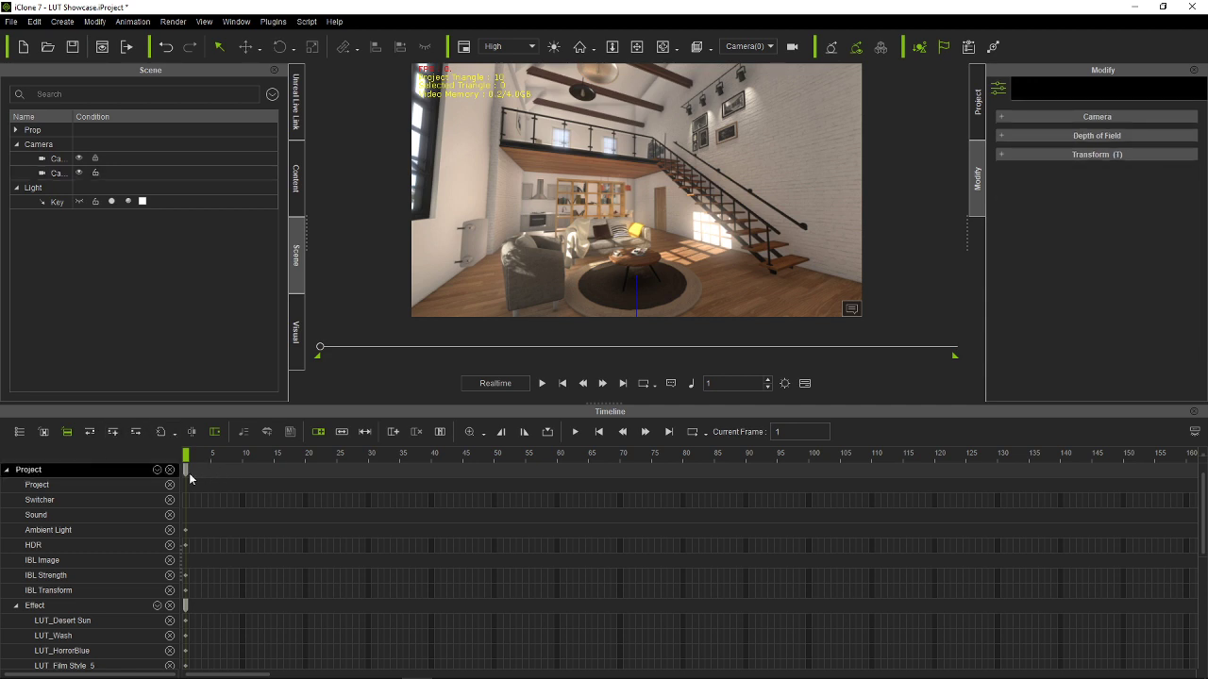
click(16, 606)
click(8, 622)
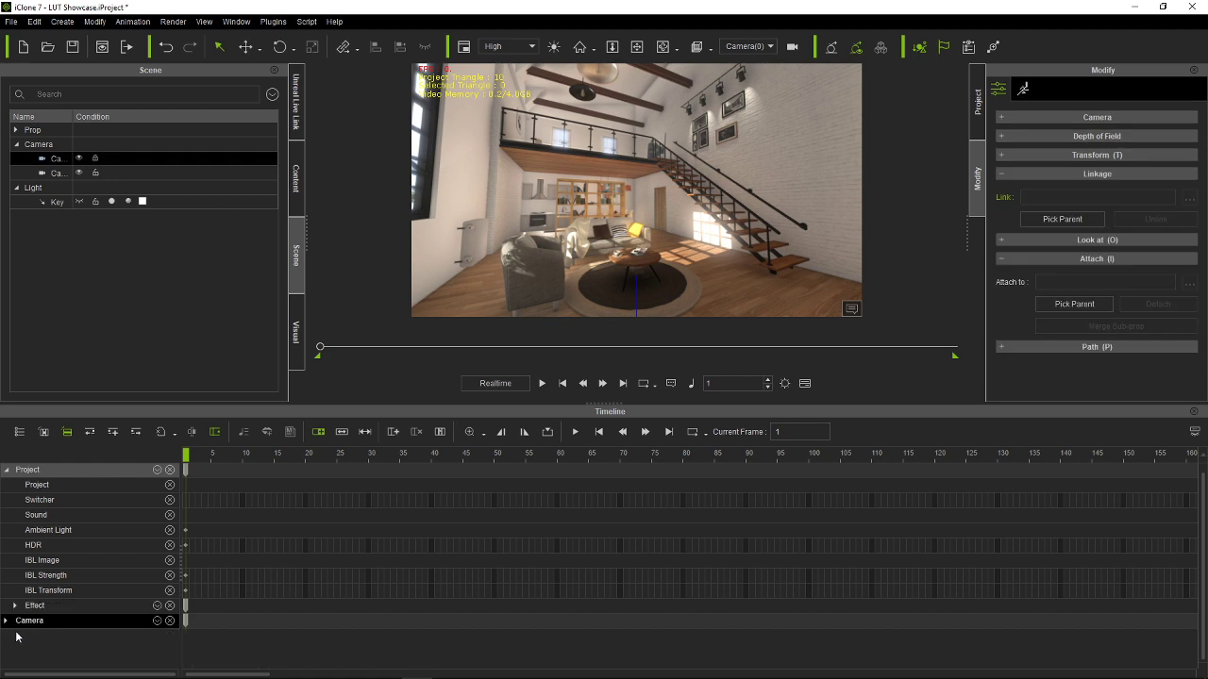
click(4, 622)
scroll(104, 630, down, 2)
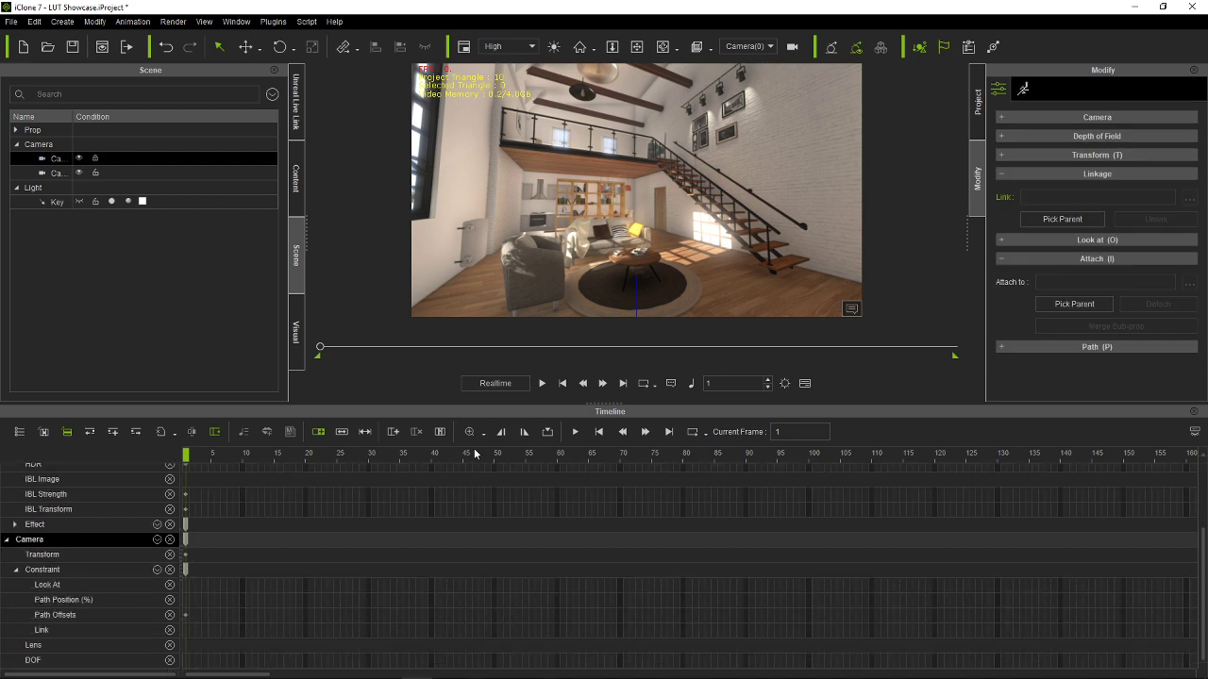
Step: Preview the opening frames, then change the active camera to Switch and play the scene from the first frame
key(space)
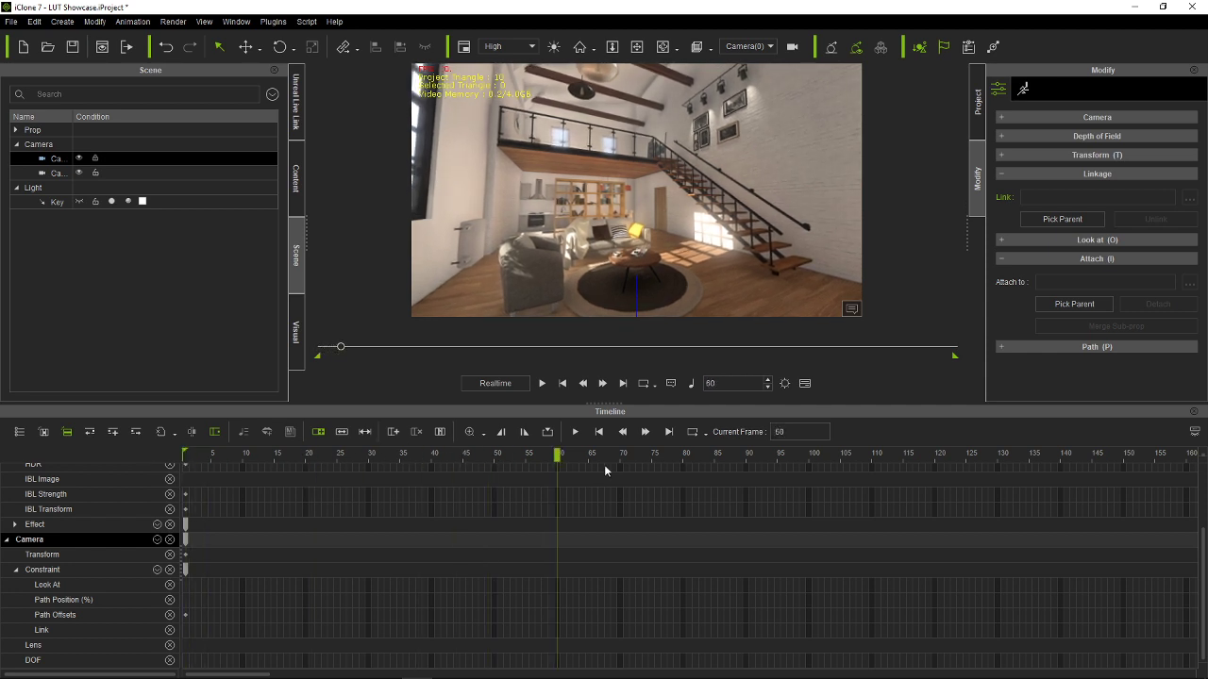
key(space)
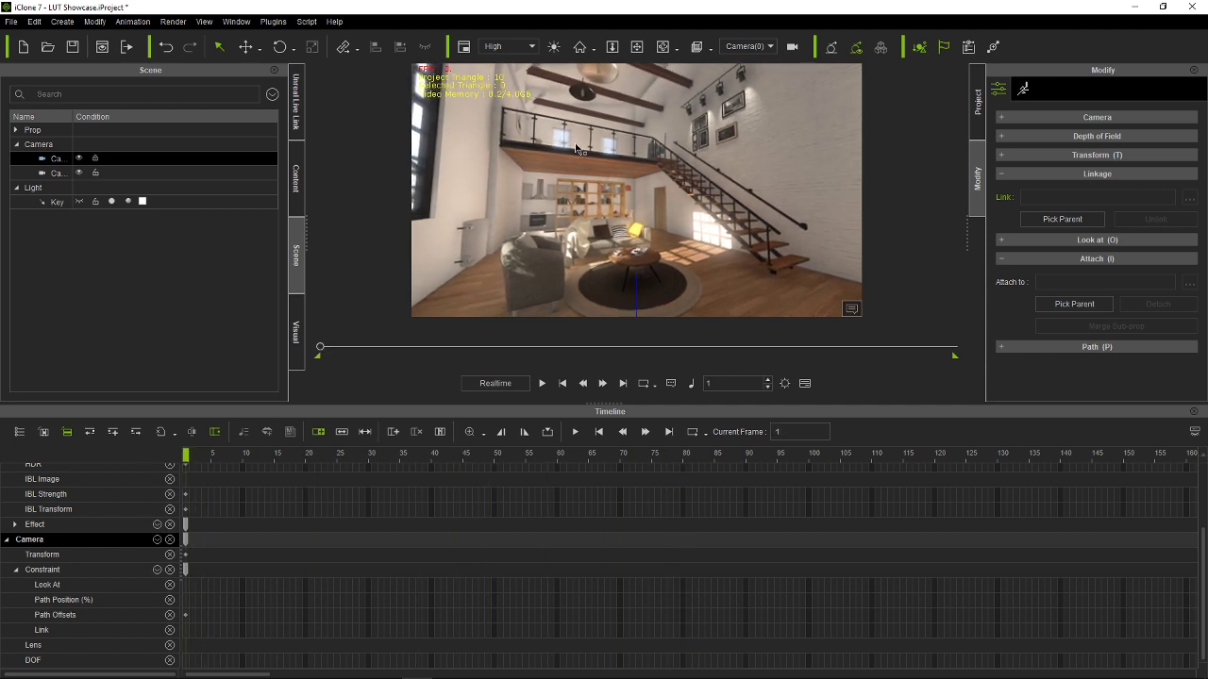
click(772, 48)
click(751, 72)
key(space)
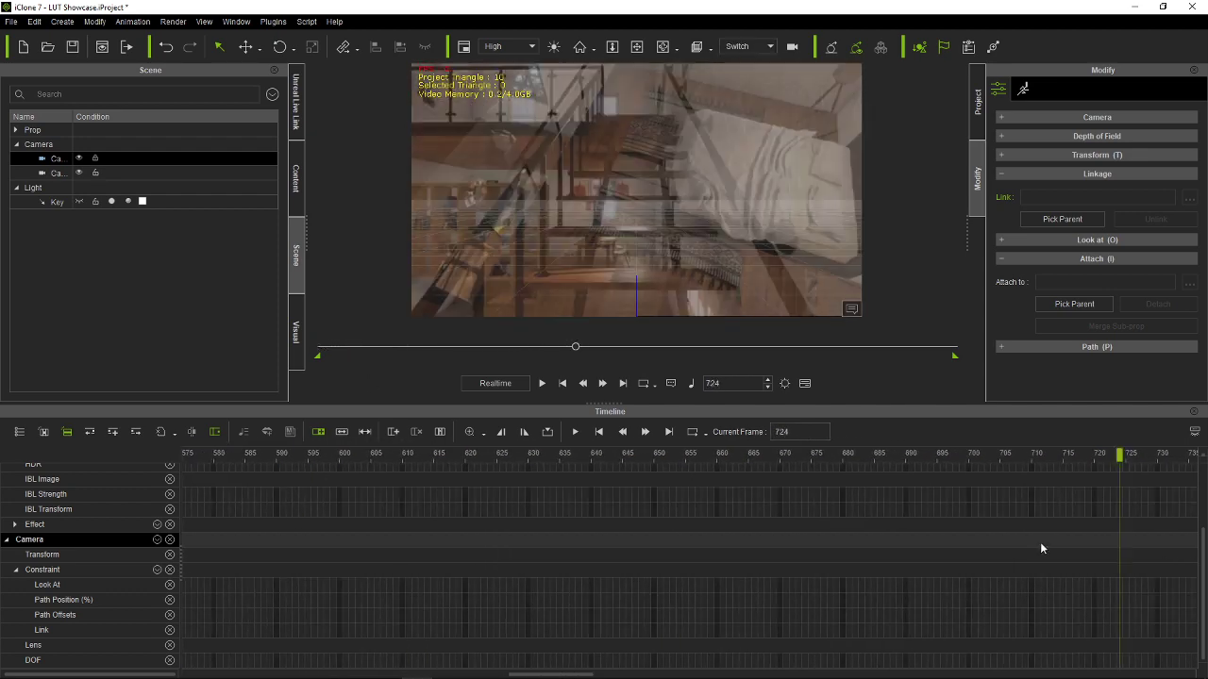
Step: Zoom the timeline out to its full length, return to the first frame and orbit the view around the loft
click(604, 454)
click(482, 433)
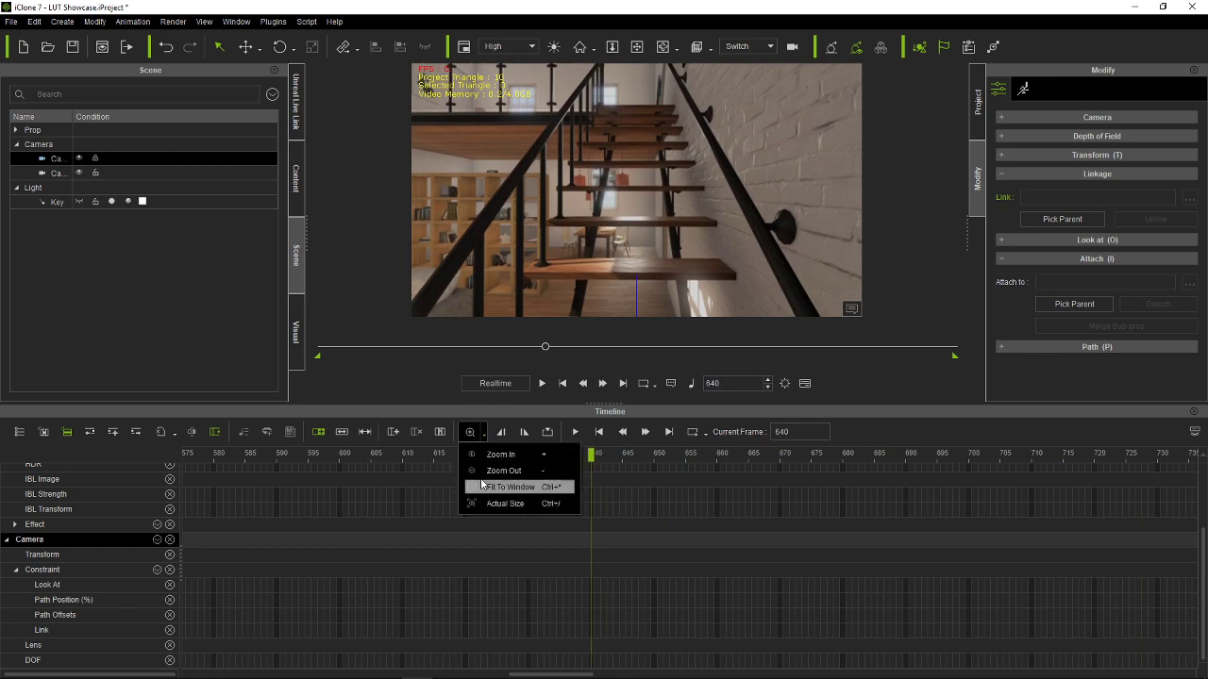
click(493, 467)
click(469, 432)
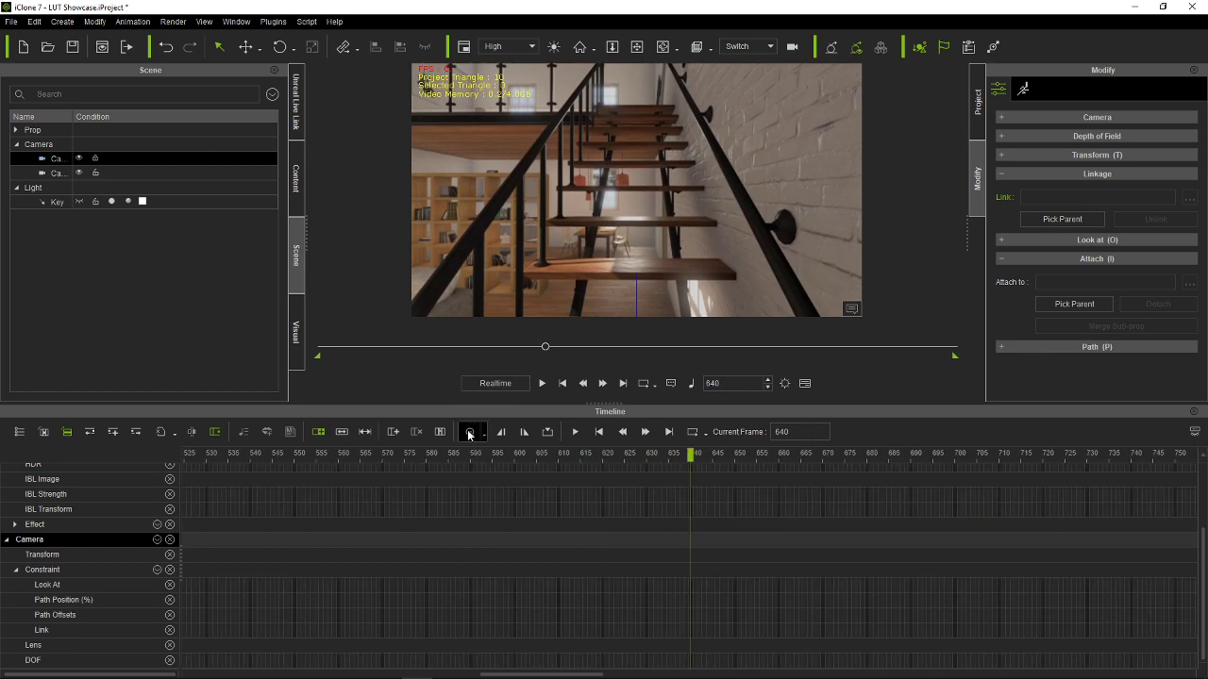
click(469, 433)
click(469, 432)
click(469, 432)
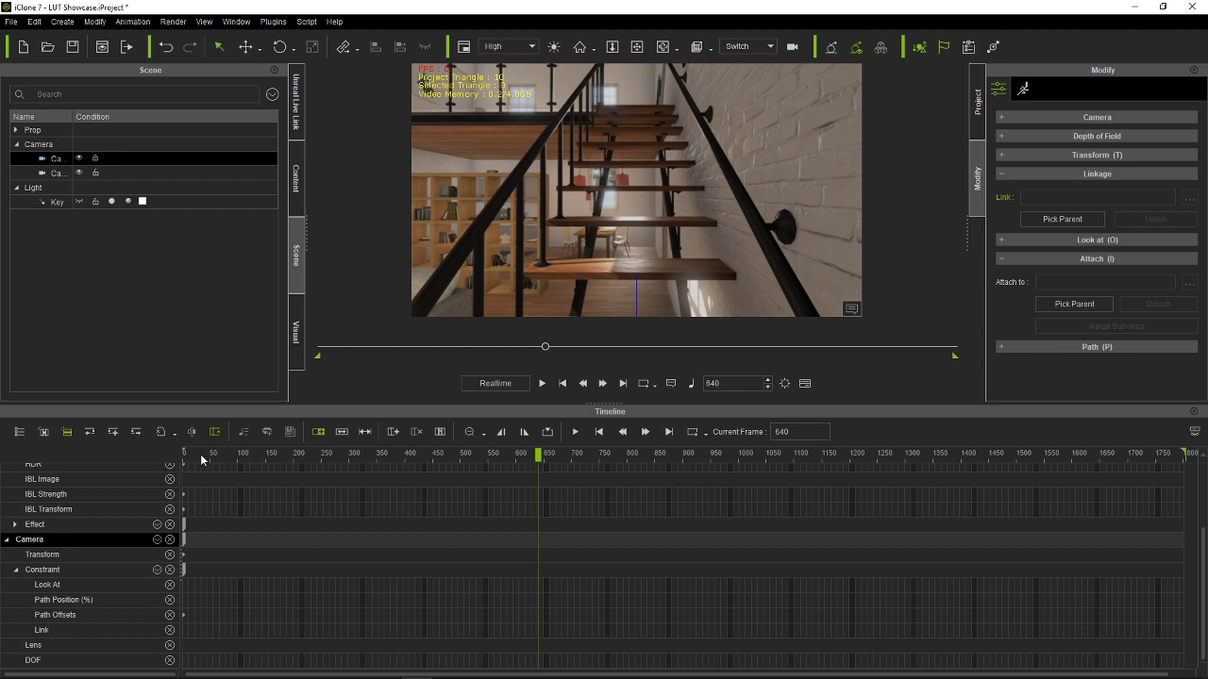
drag(201, 460, 131, 451)
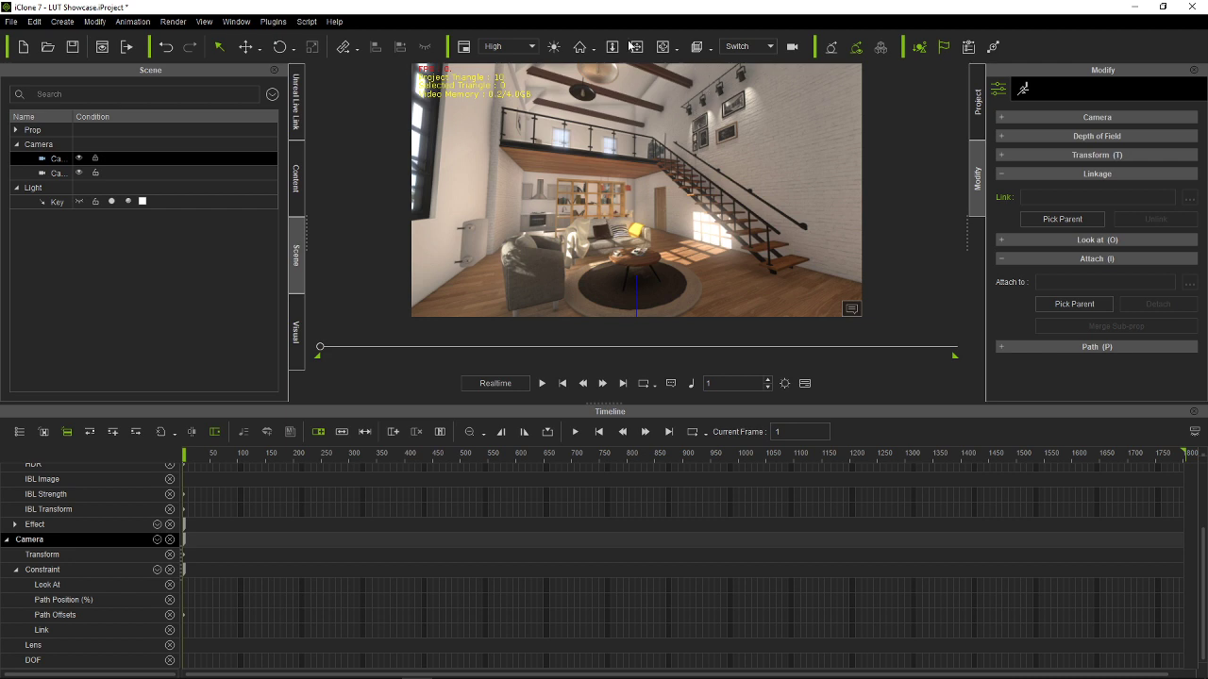
click(662, 46)
drag(781, 287, 843, 218)
click(586, 167)
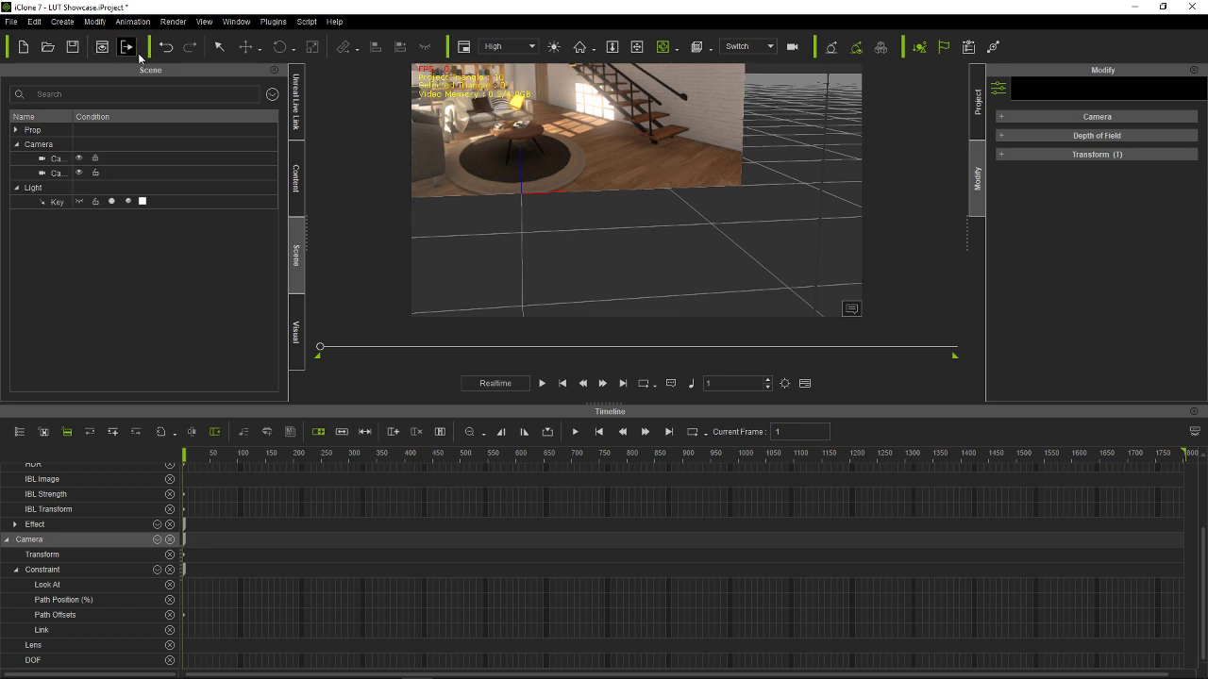
Step: Start a new project, discarding the LUT Showcase project without saving it
click(299, 166)
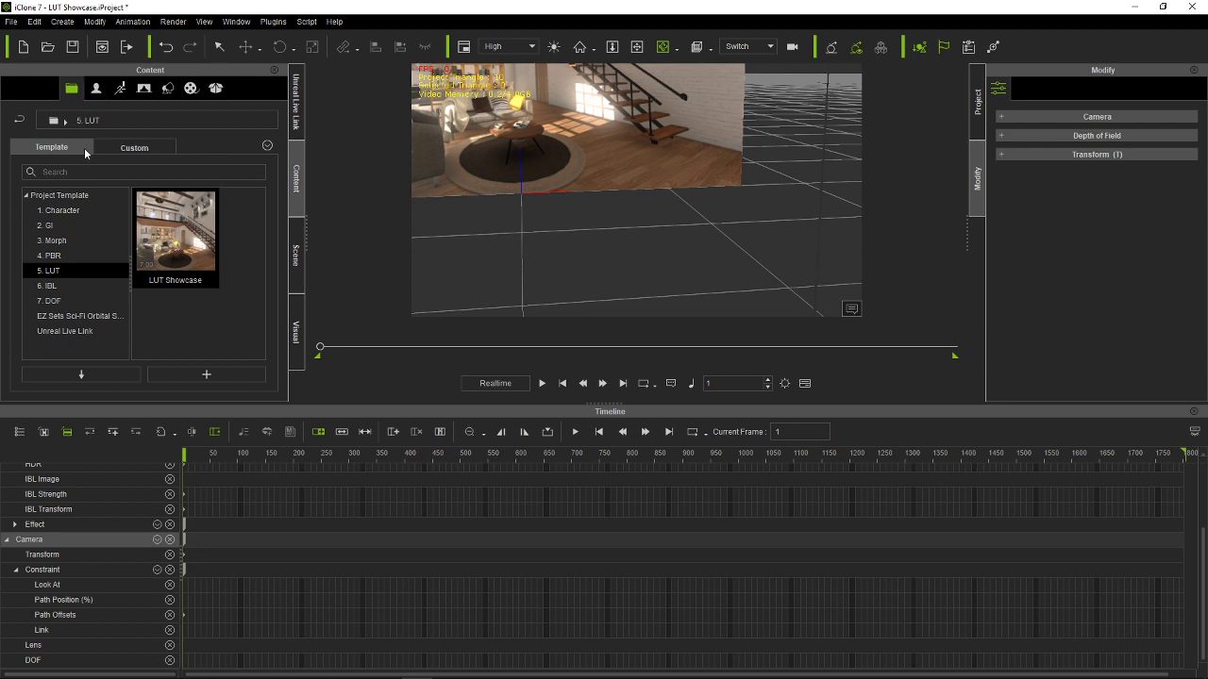
click(98, 93)
click(150, 92)
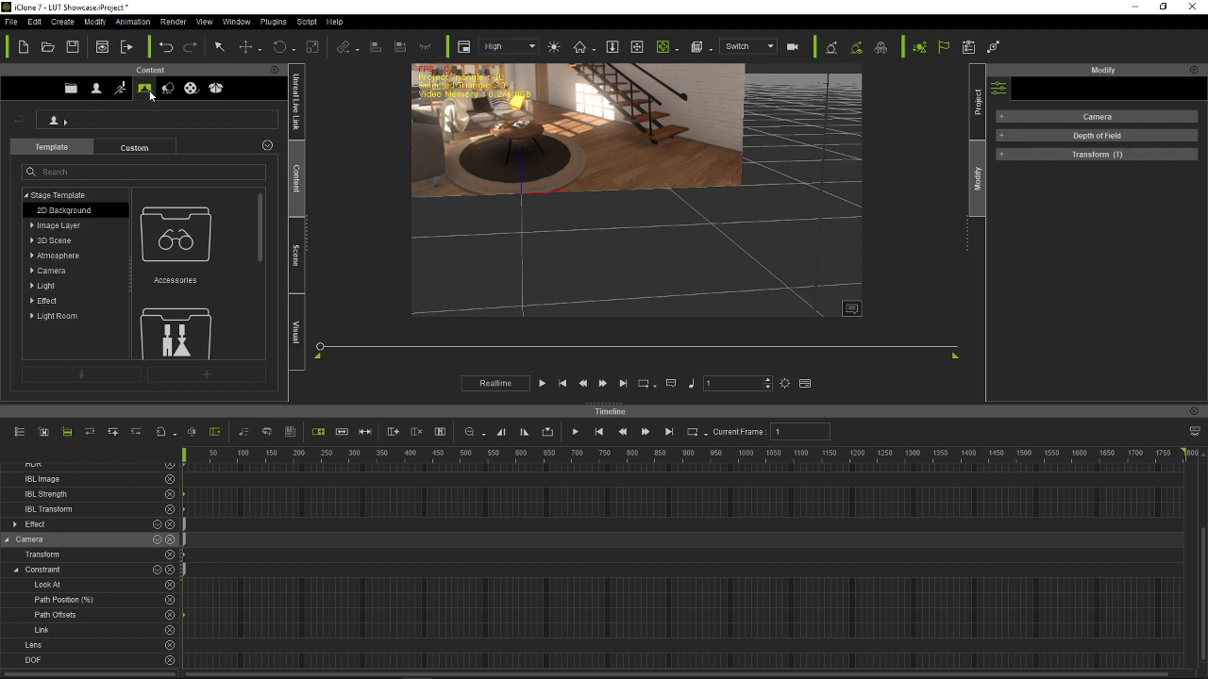
click(25, 46)
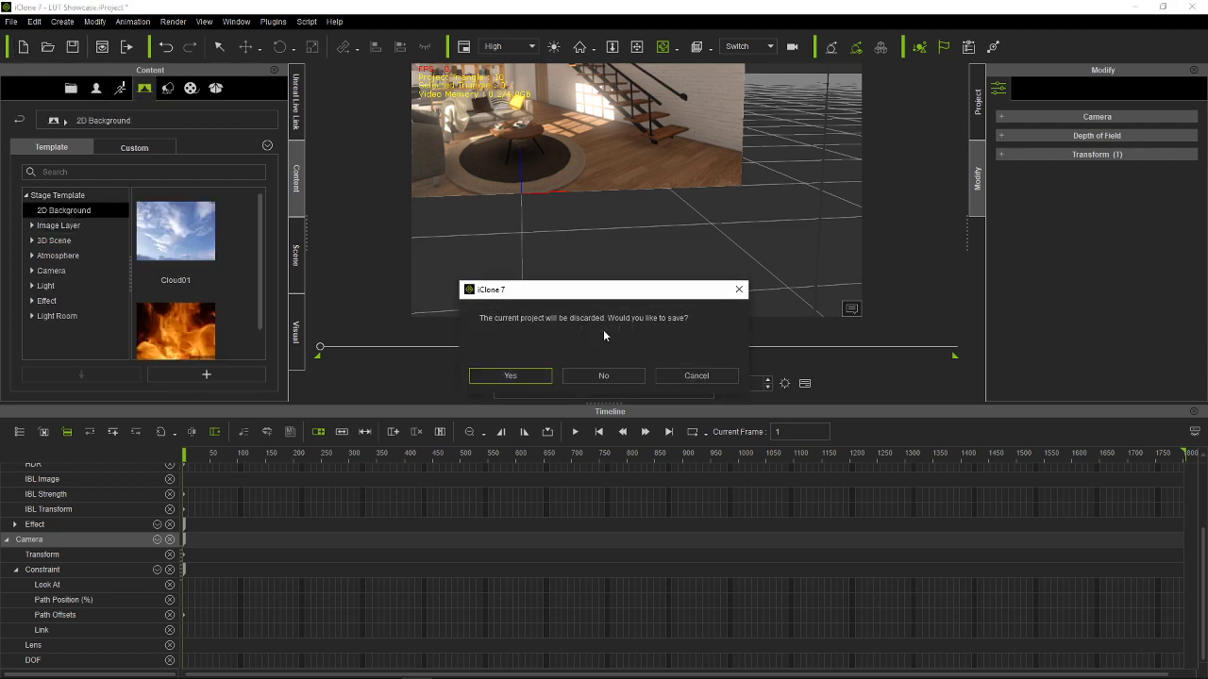
click(609, 375)
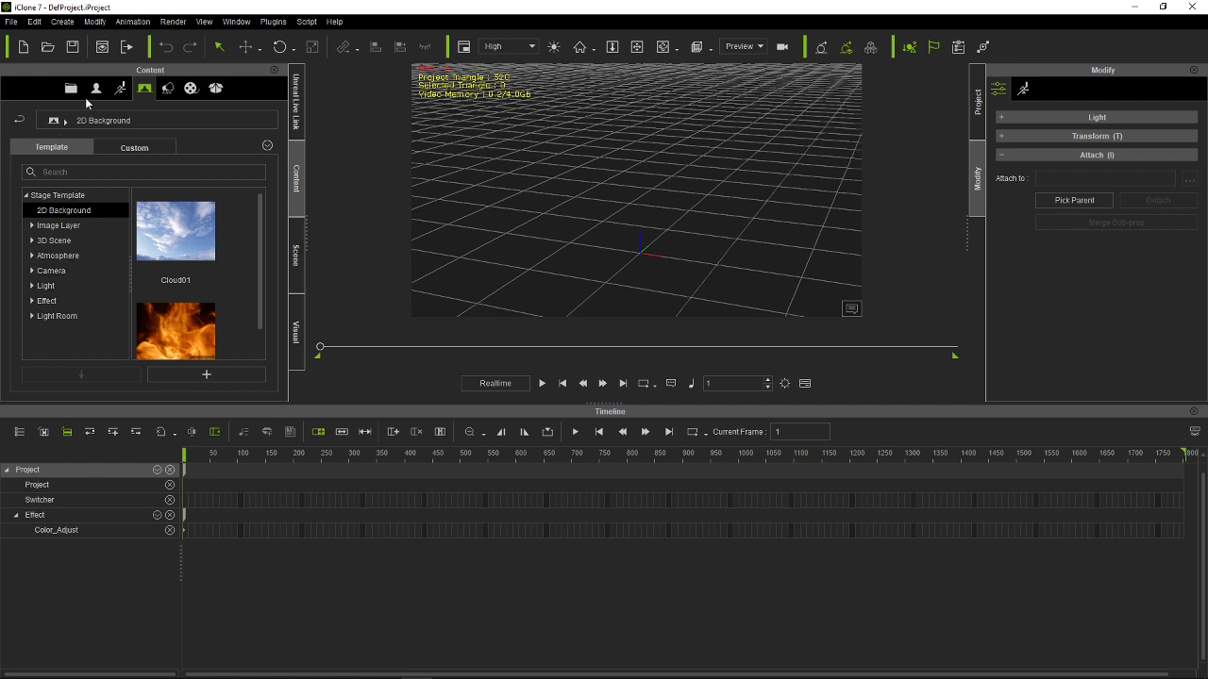
Step: Load the Flood scene from the Mesh_Medium 3D Scene templates into the empty project
click(66, 226)
click(57, 241)
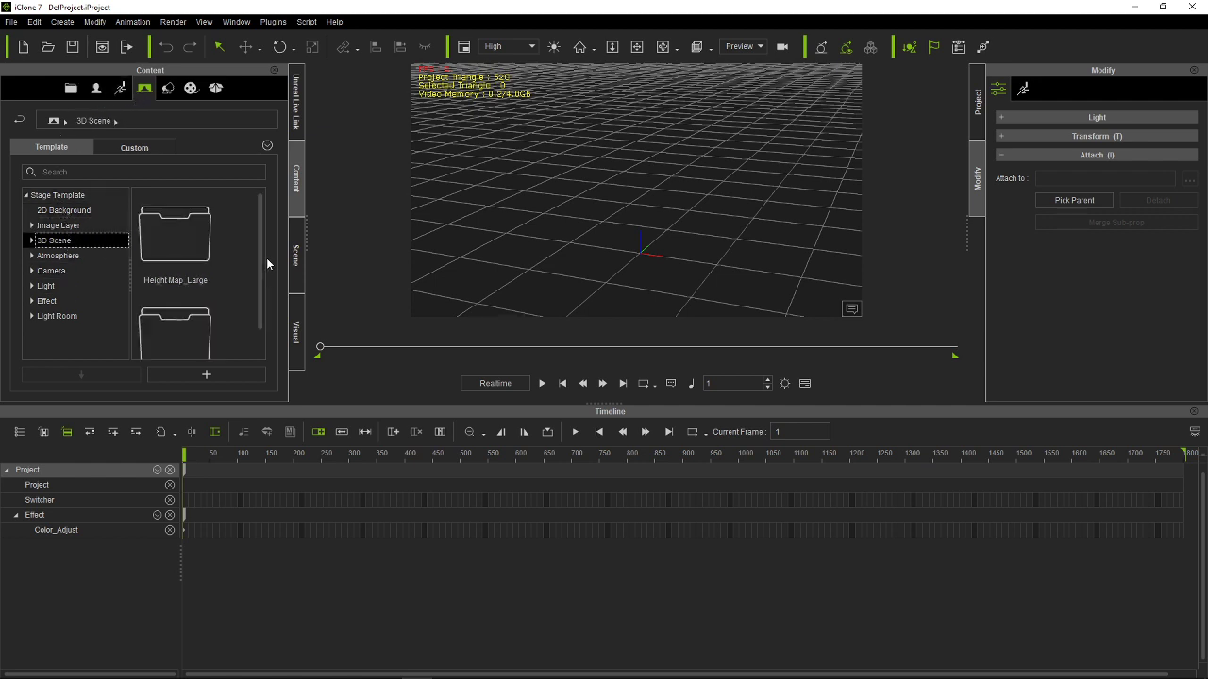
scroll(261, 255, down, 1)
double_click(184, 296)
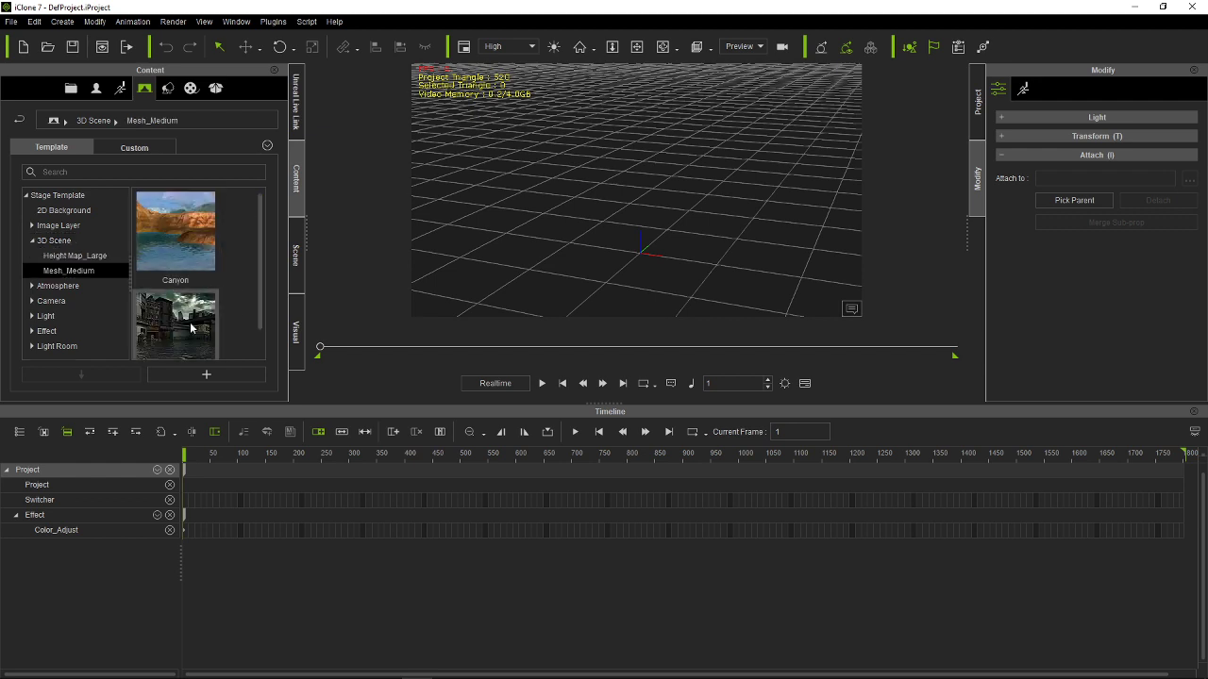
double_click(188, 326)
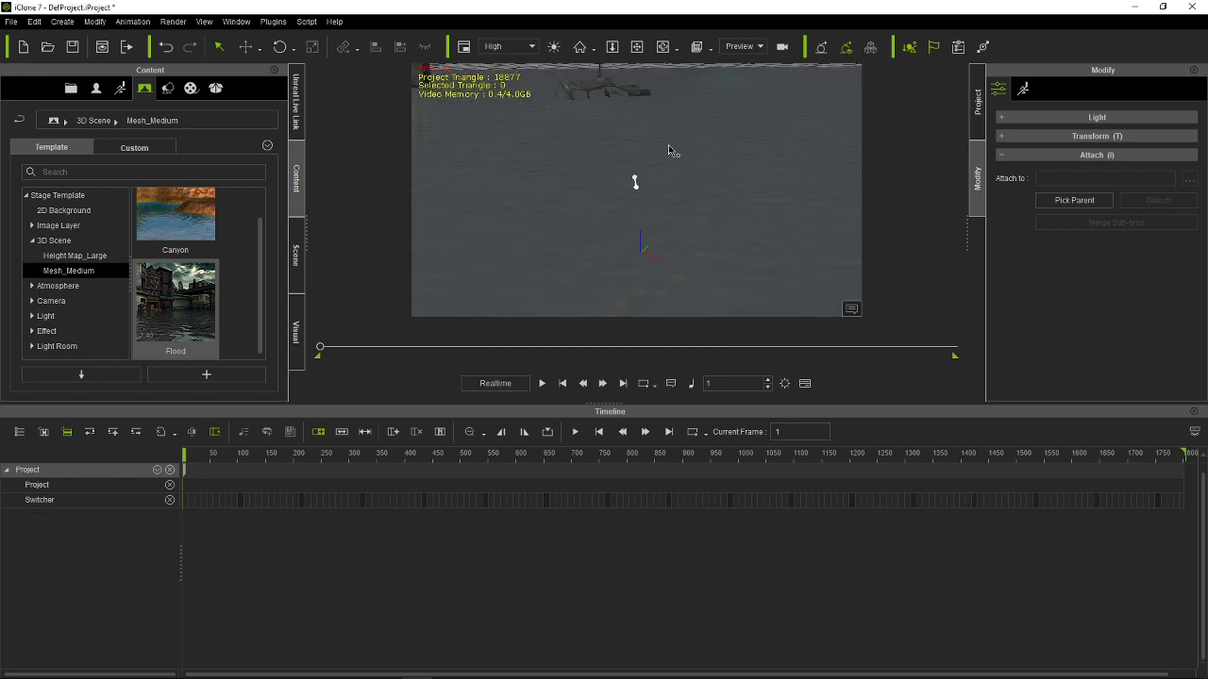
Step: Explore the flooded city and frame the railway bridge's tracks up close
scroll(667, 147, down, 5)
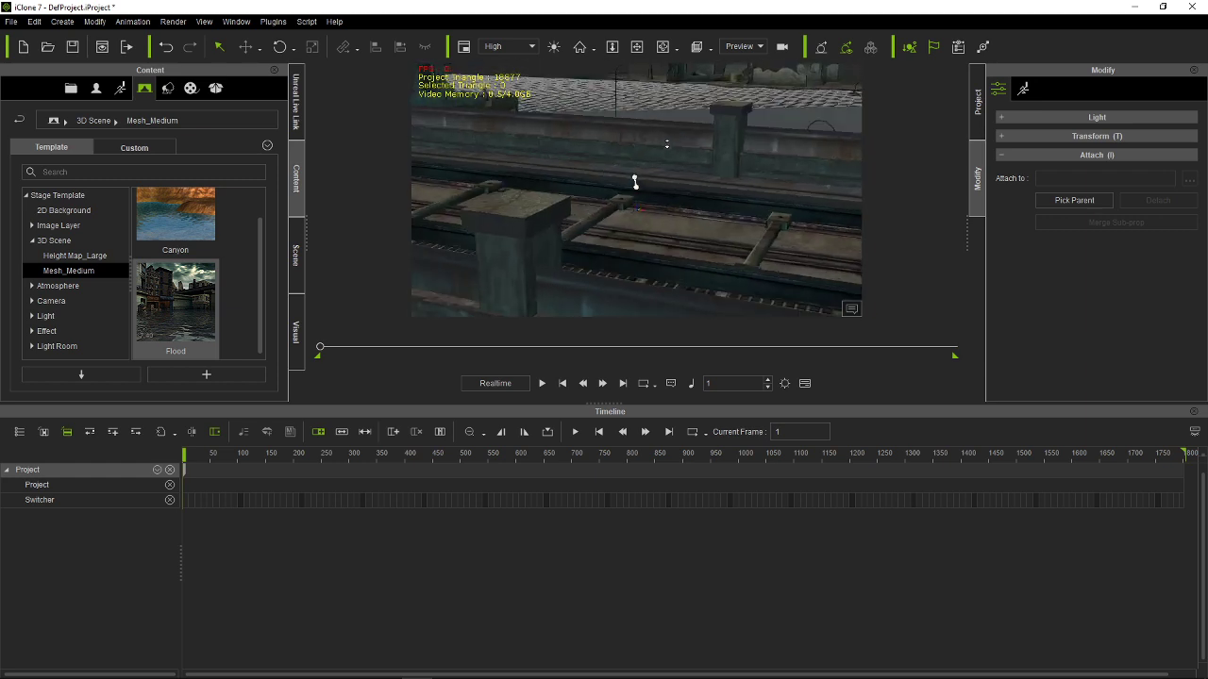
scroll(667, 143, up, 8)
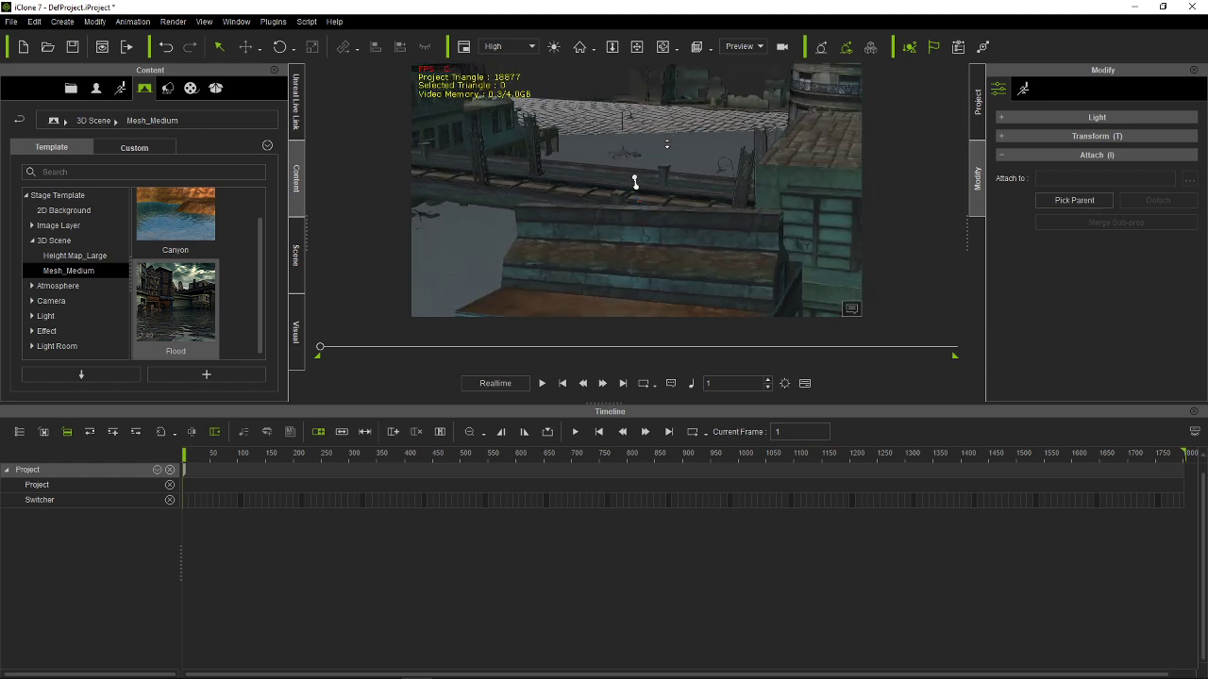
scroll(667, 143, up, 3)
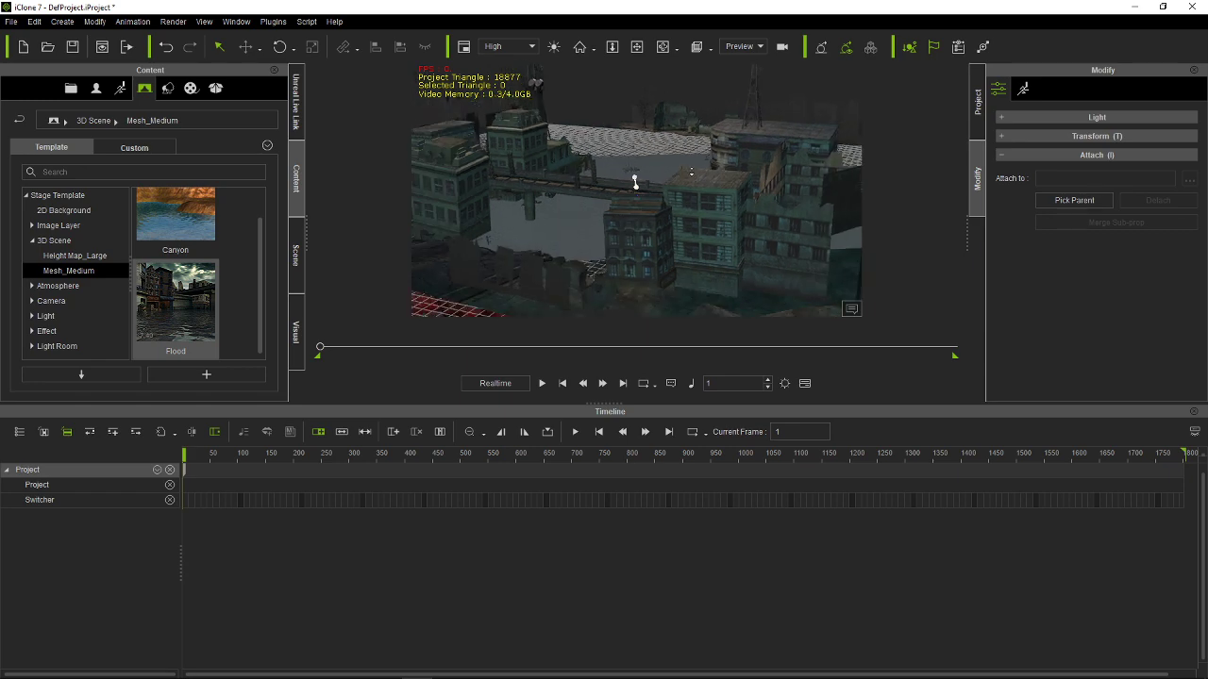
drag(664, 155, 689, 171)
scroll(690, 172, up, 10)
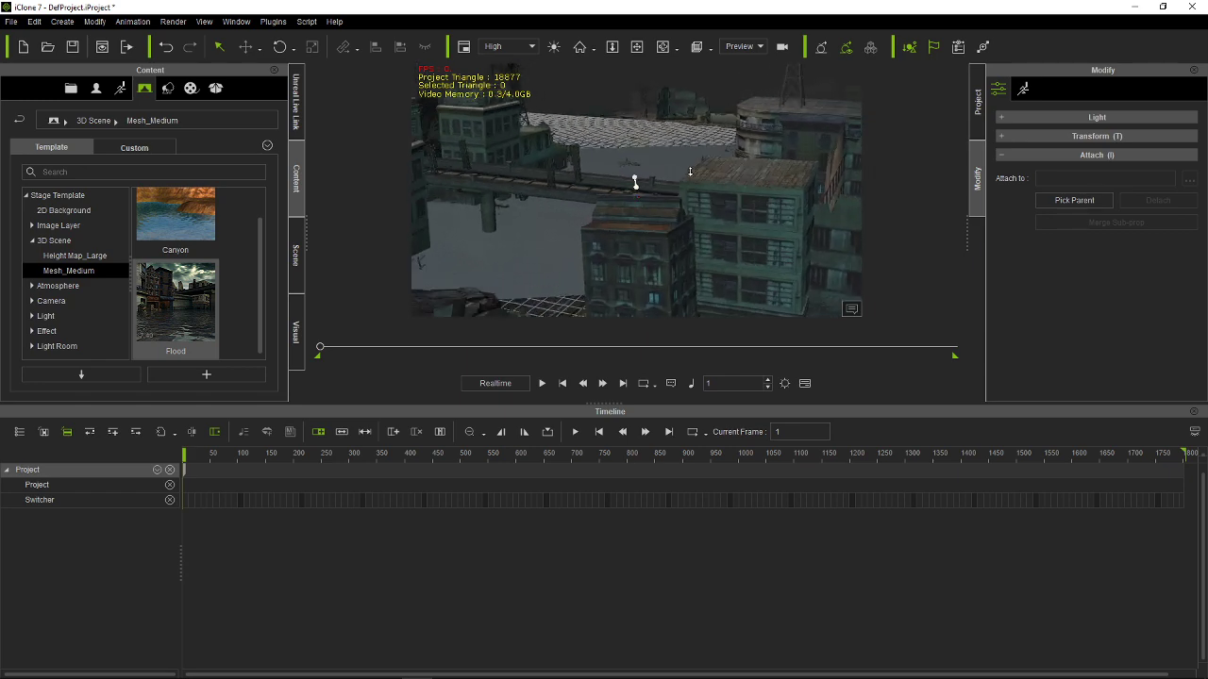
scroll(690, 171, up, 8)
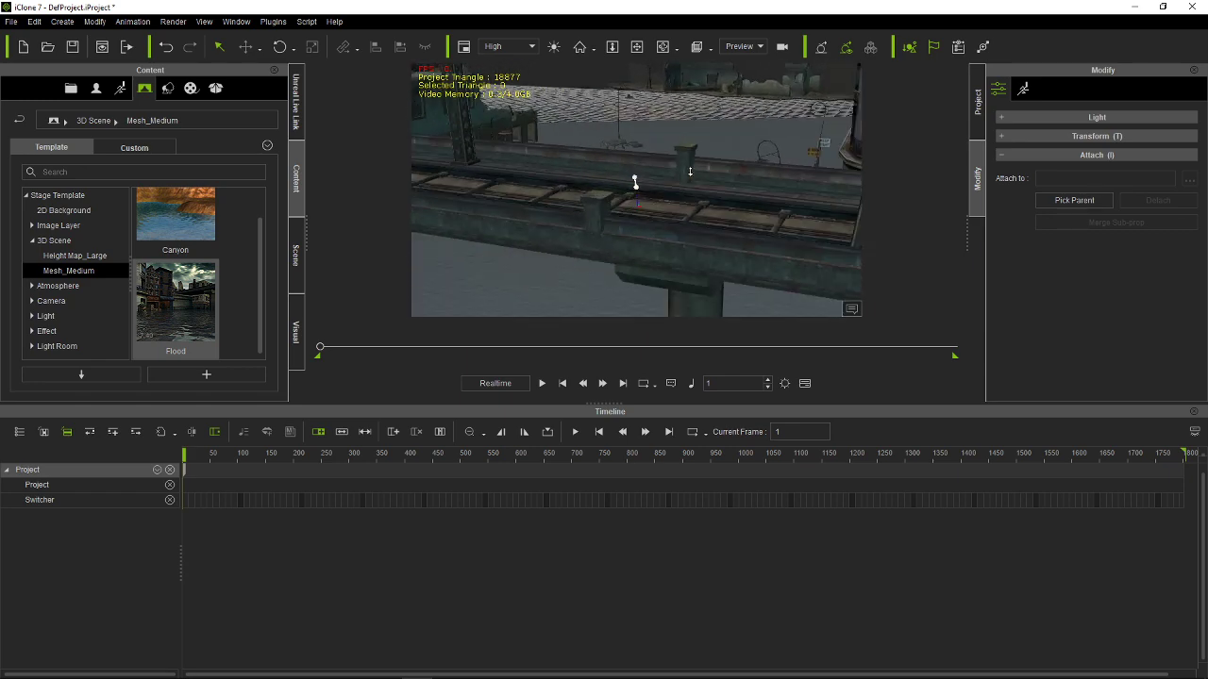
click(663, 48)
drag(699, 149, 561, 193)
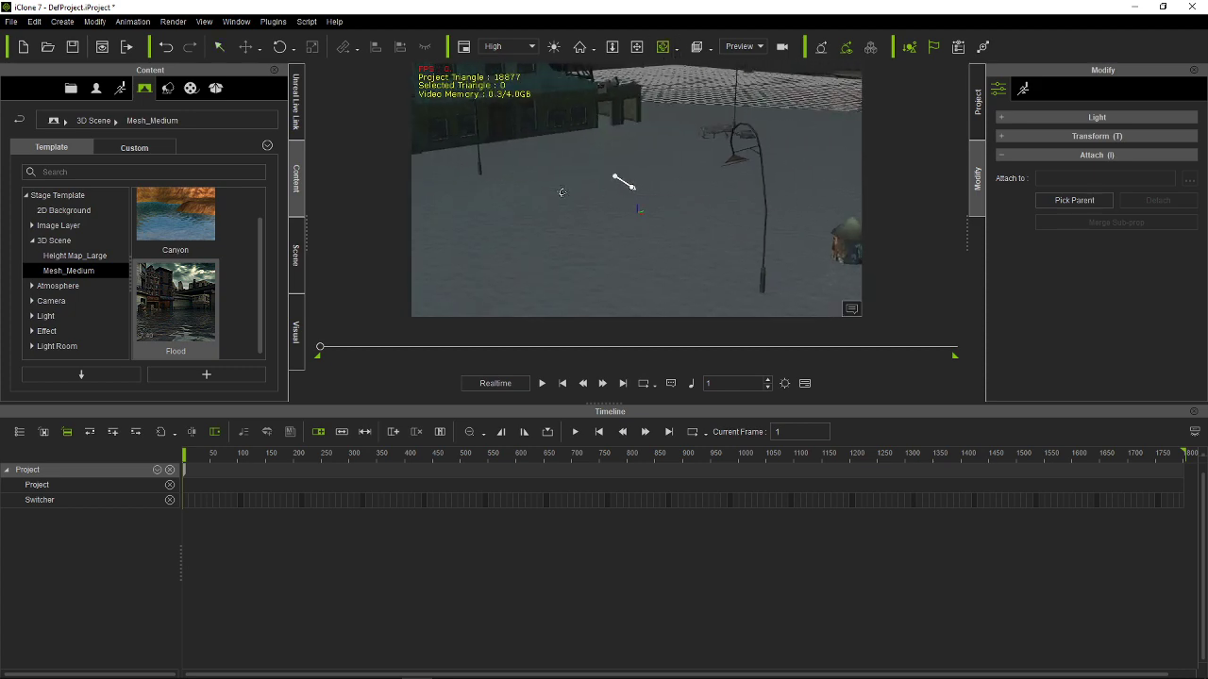
click(636, 46)
drag(553, 116, 845, 170)
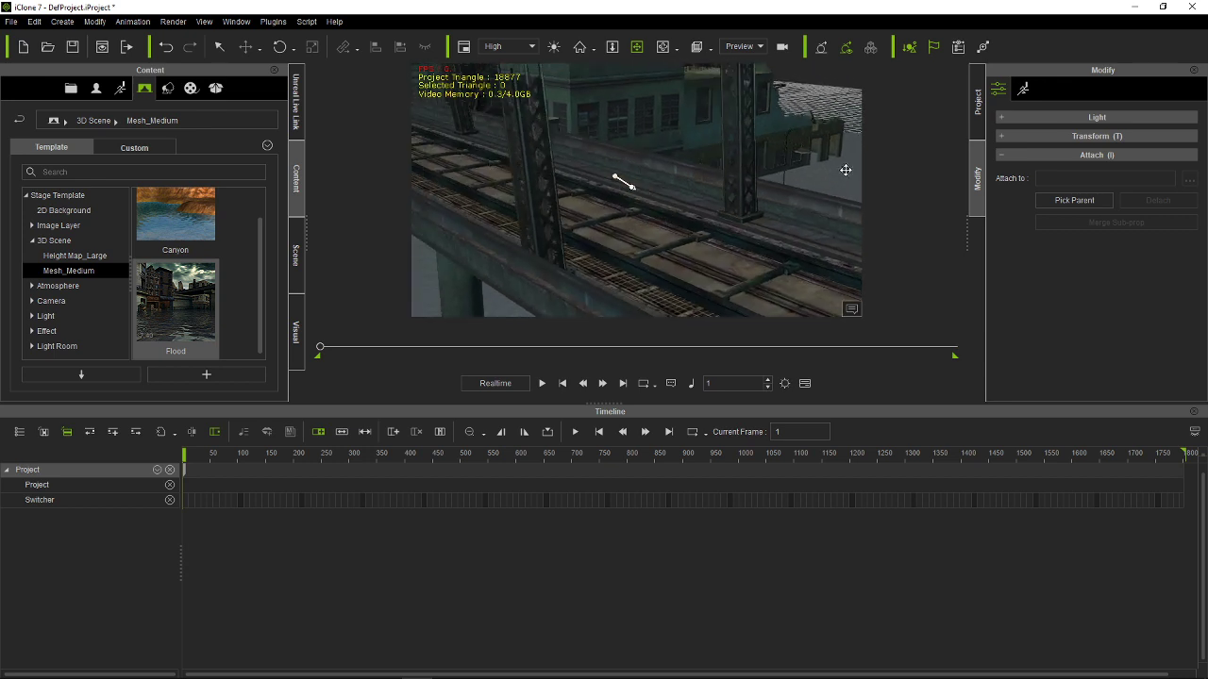
drag(505, 151, 487, 144)
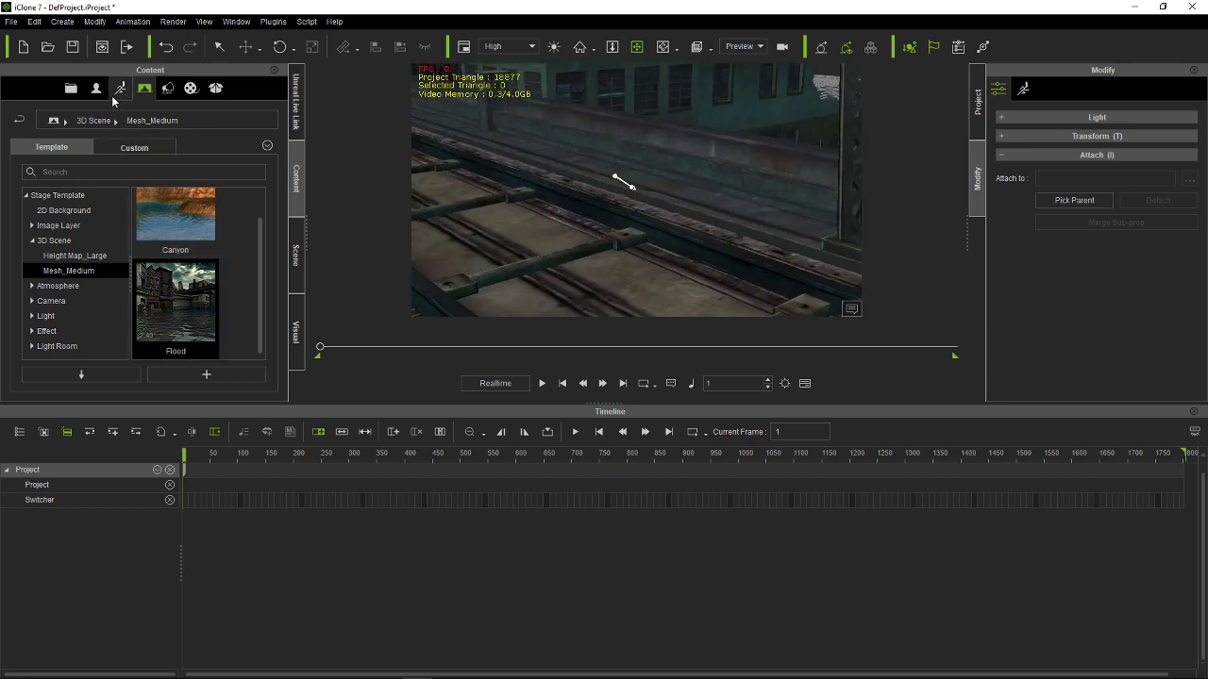
Step: Add the Arc_001 prop from the 3D Blocks Arc templates onto the railway bridge's tracks
click(170, 89)
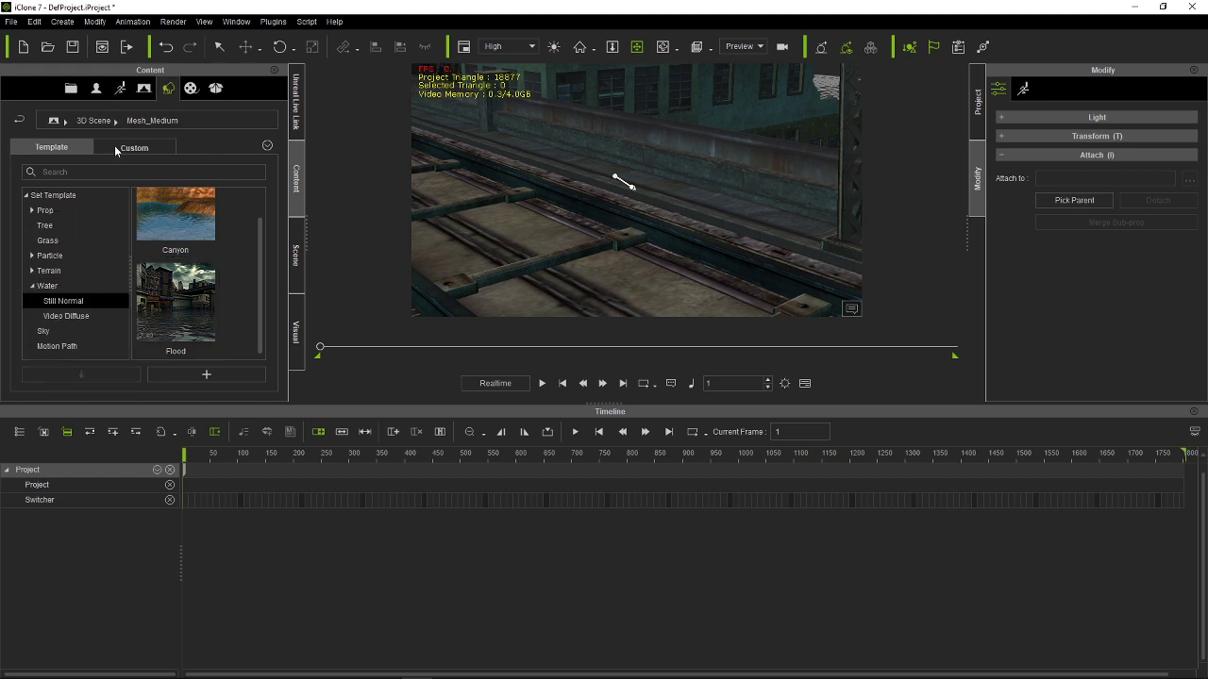
click(32, 212)
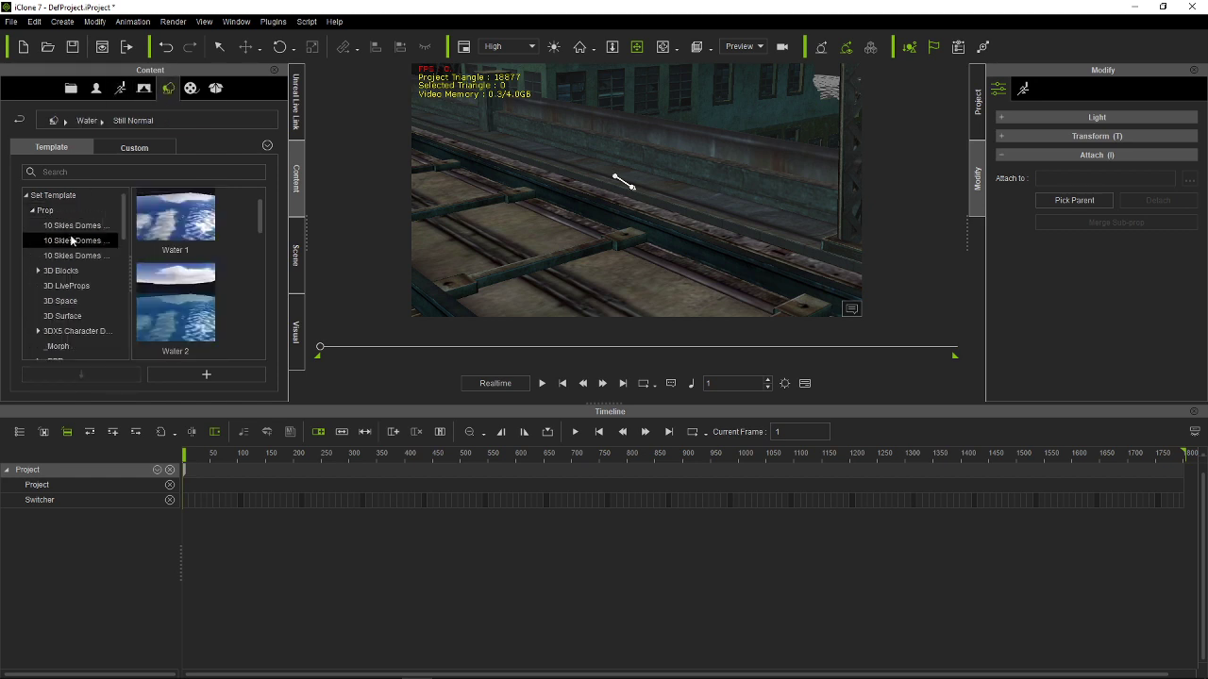
click(68, 272)
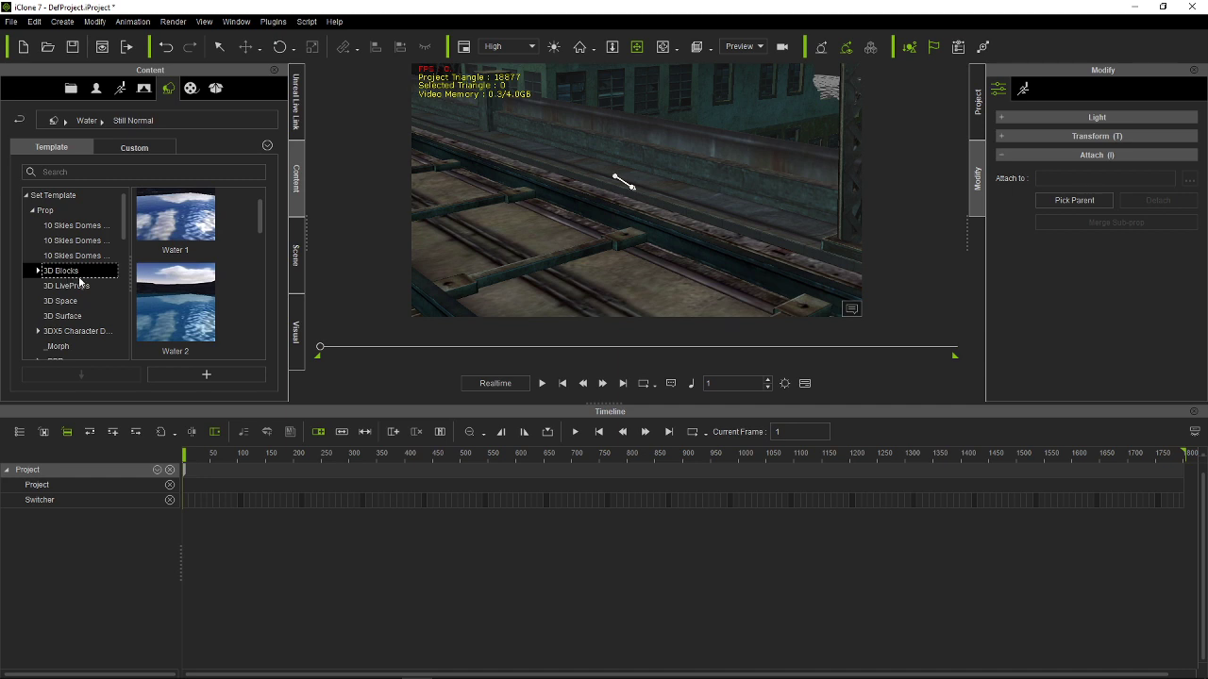
double_click(188, 240)
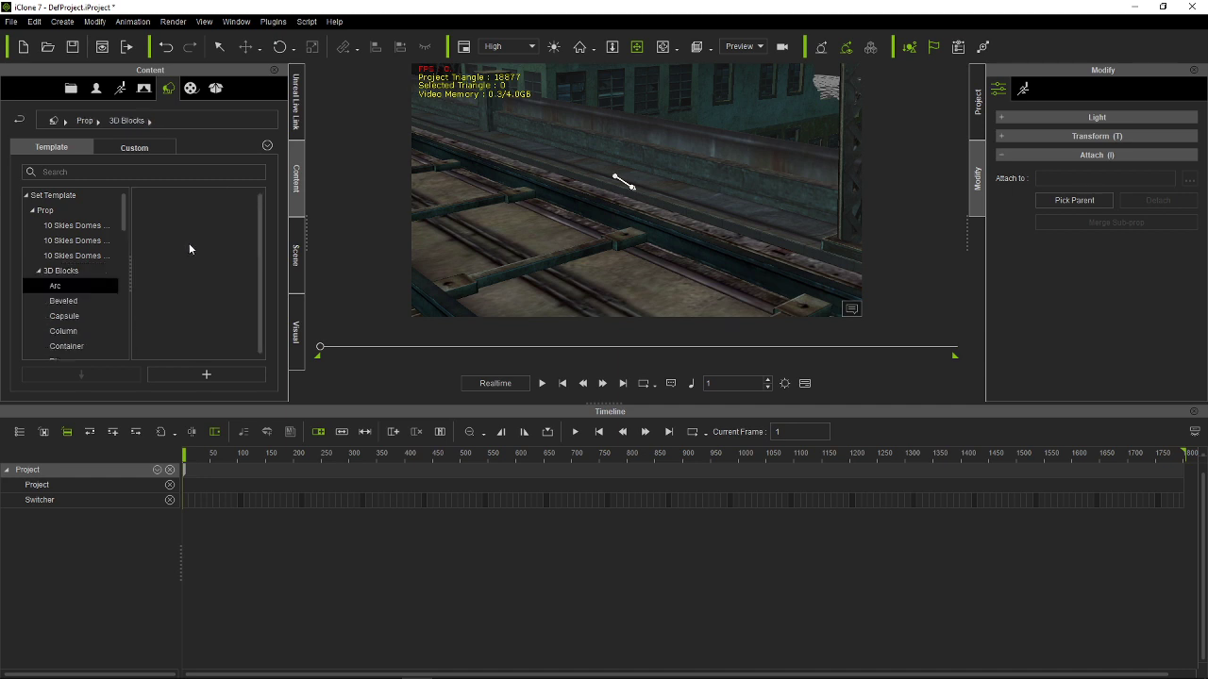
drag(195, 244, 460, 213)
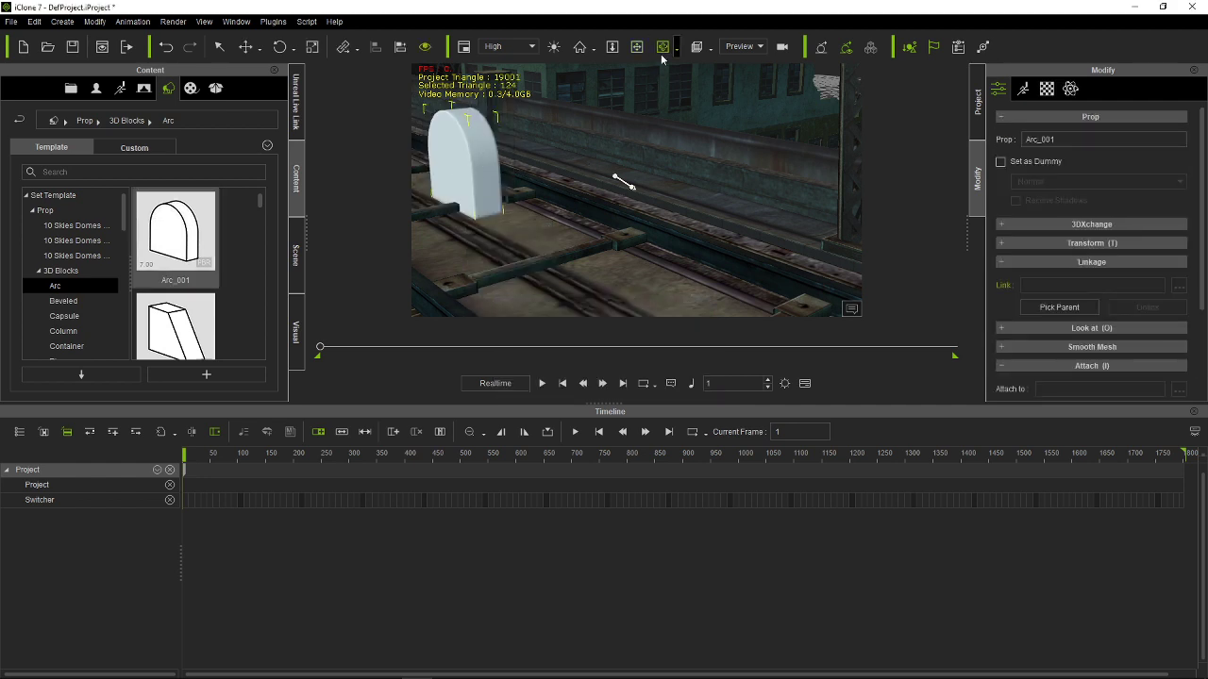
Step: Move the arc block farther along the railway tracks toward the building at the end of the bridge
drag(682, 177, 618, 181)
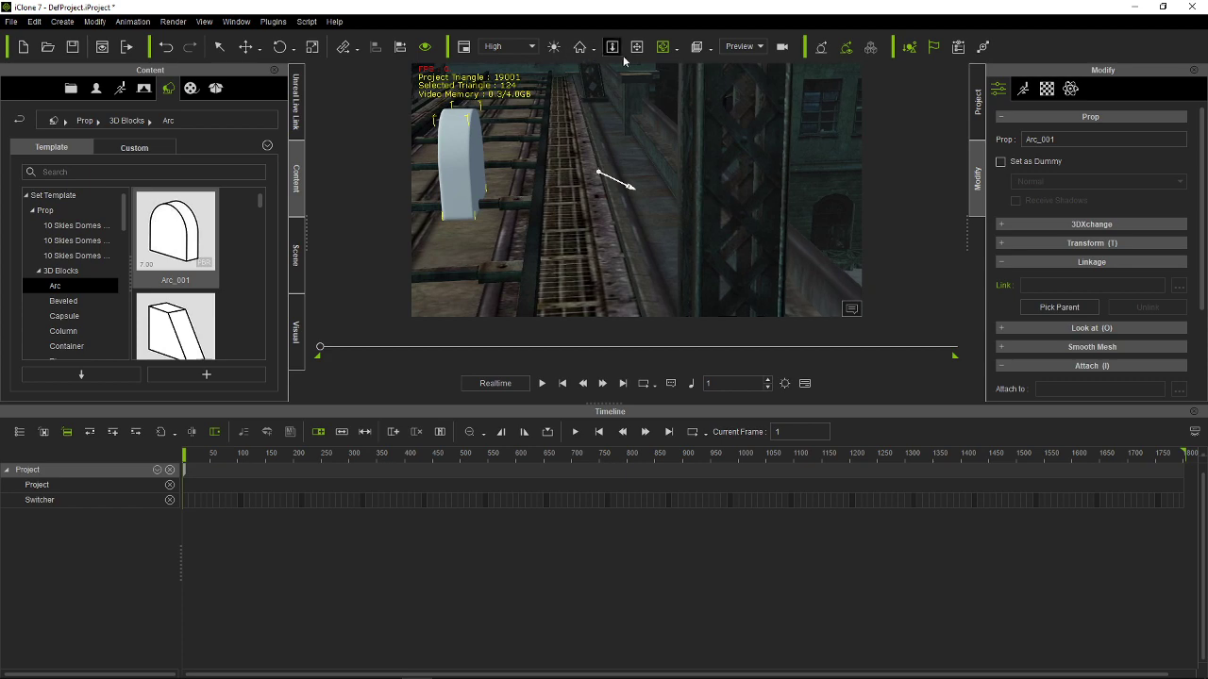
drag(522, 165, 694, 246)
scroll(692, 170, down, 8)
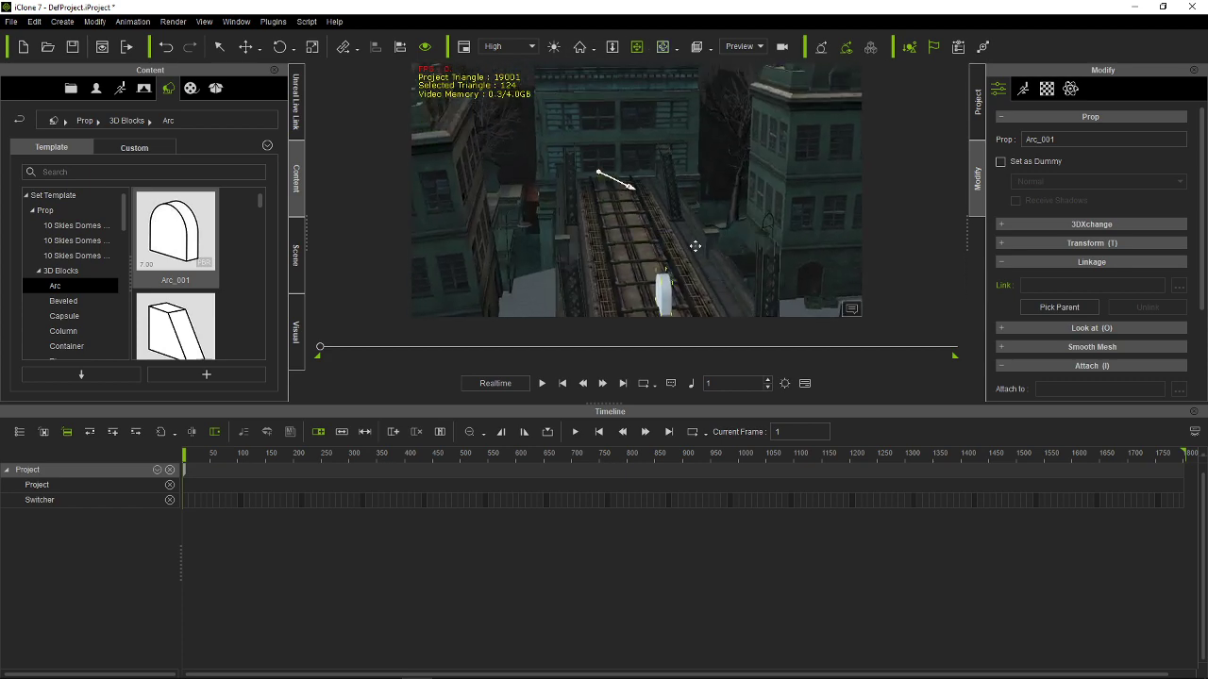
drag(663, 203, 619, 180)
scroll(631, 211, up, 6)
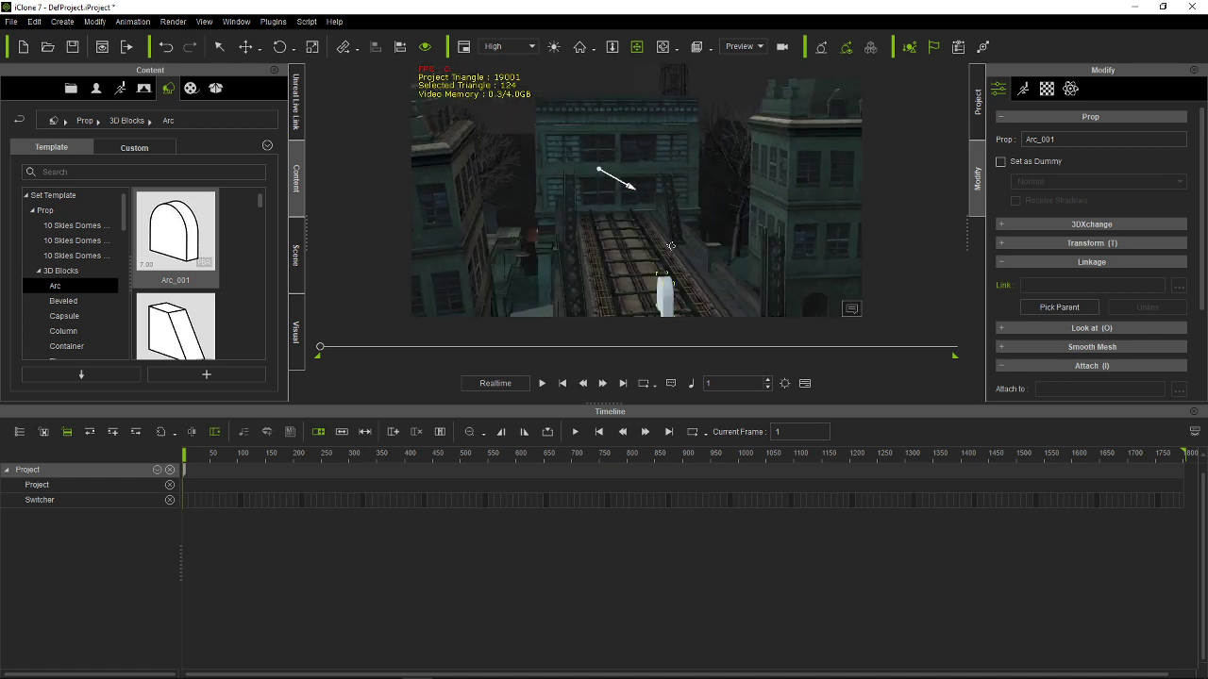
scroll(635, 217, down, 5)
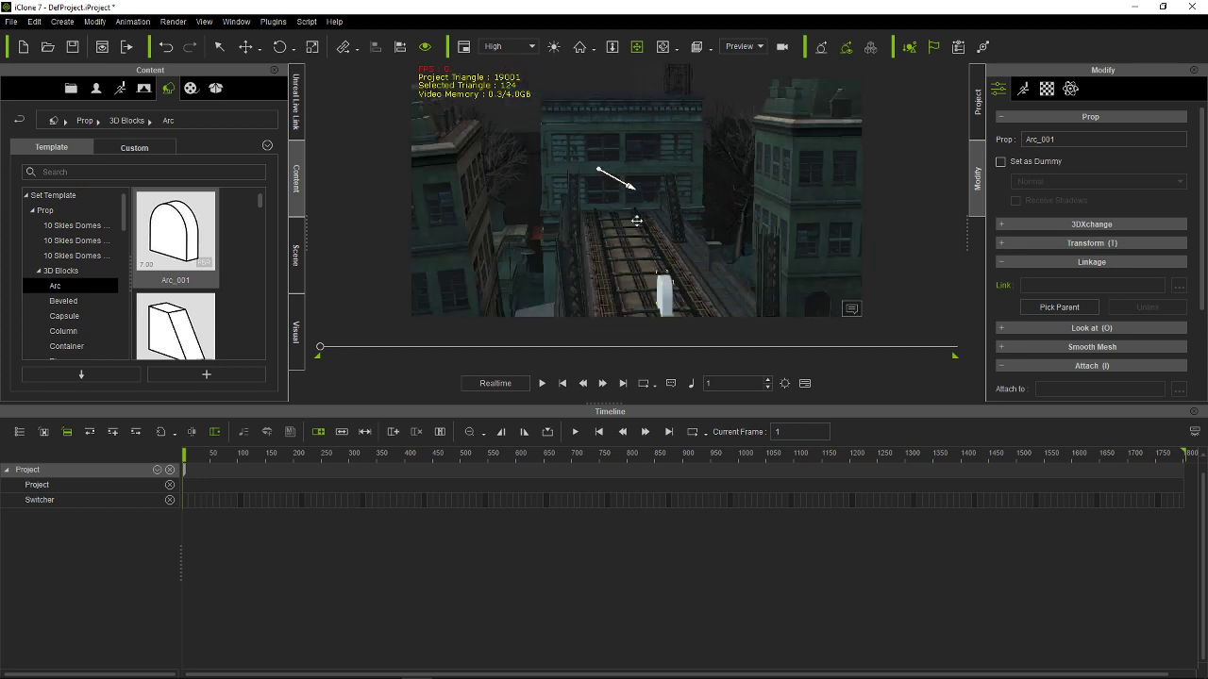
click(244, 47)
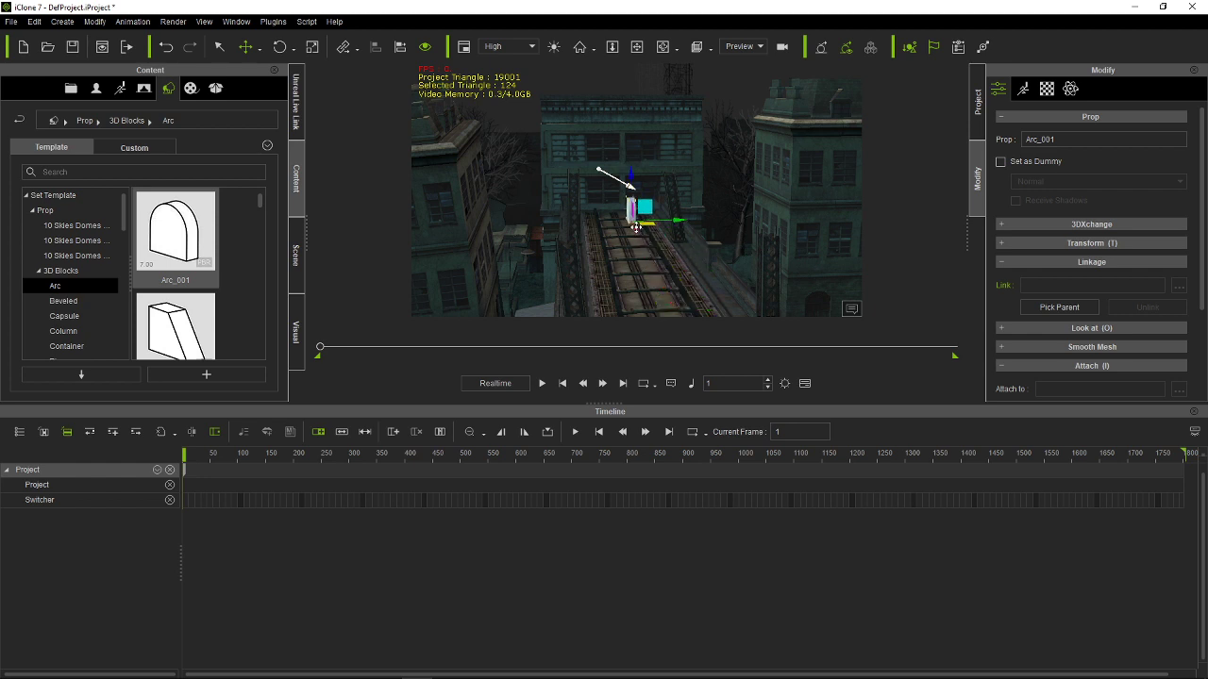
drag(636, 226, 637, 226)
Step: Frame a low view along the tracks with the arc block in front of the building
scroll(657, 223, up, 7)
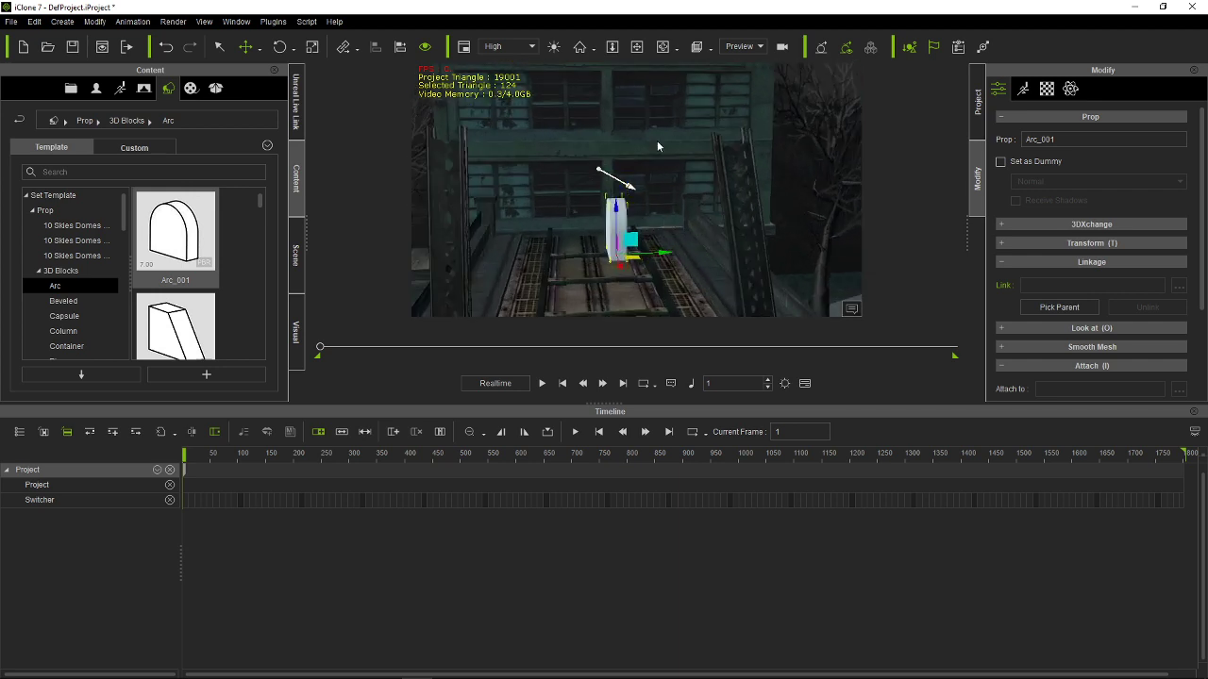
click(663, 47)
drag(660, 228, 646, 247)
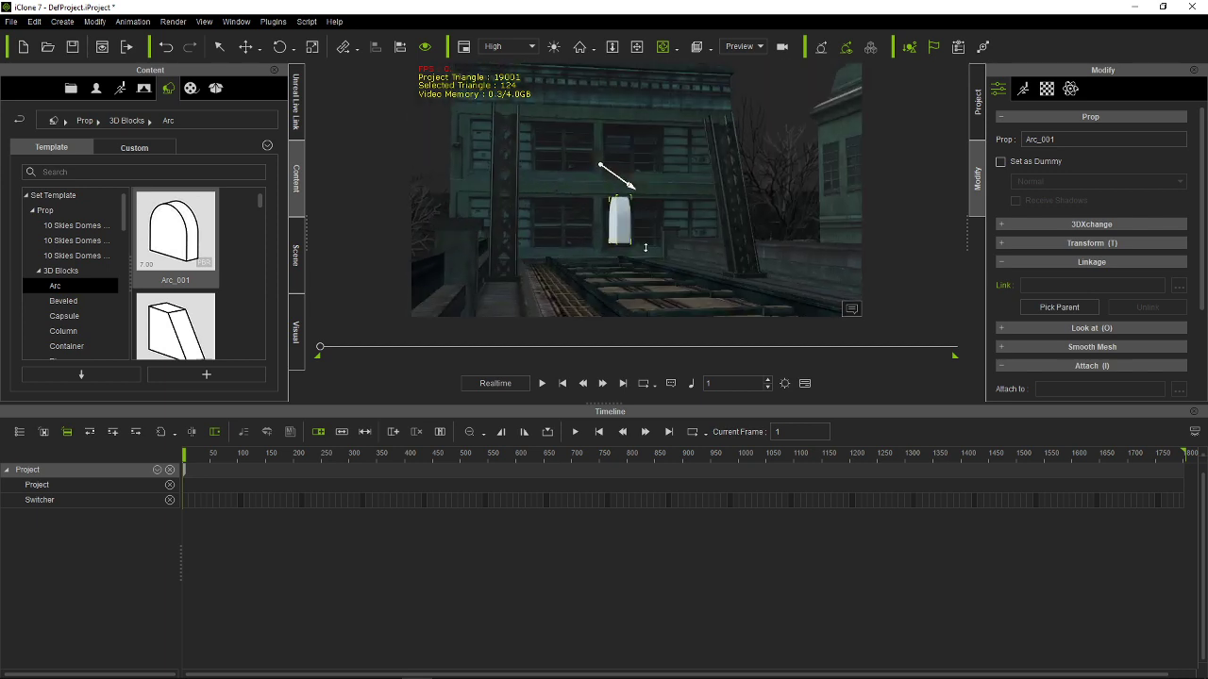
click(636, 46)
drag(782, 272, 746, 281)
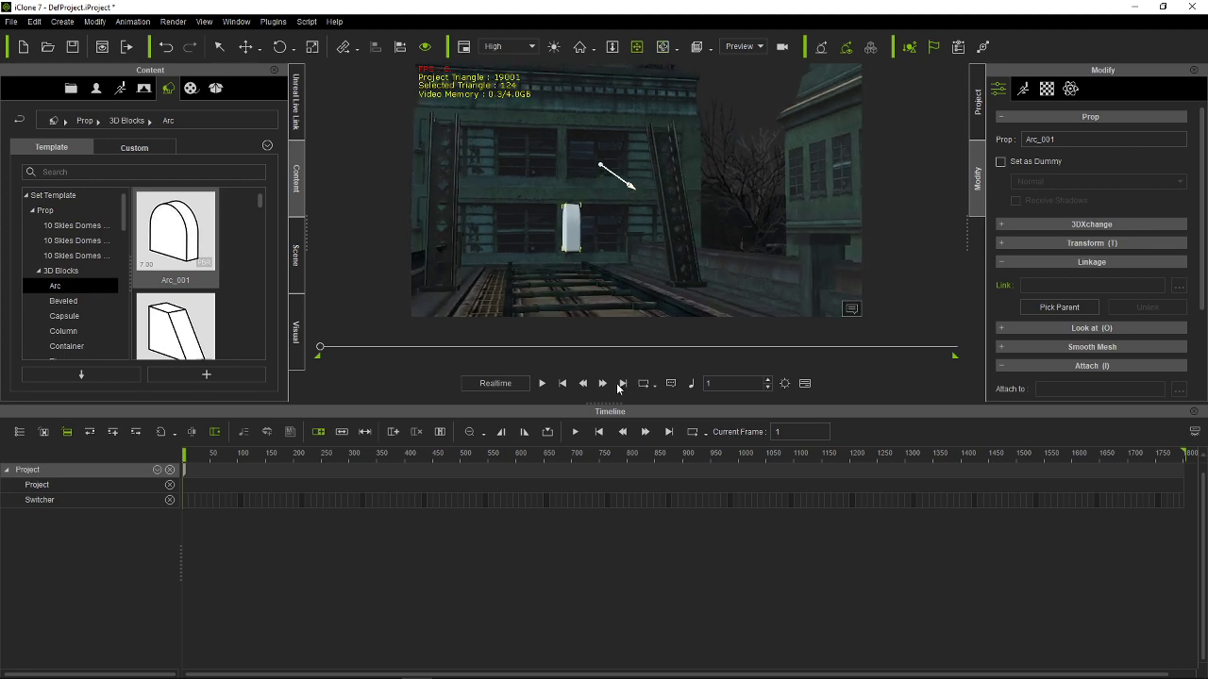
Step: Import the girlRun popVideo file from the desktop into the scene as an image plane beside the arc block
click(1166, 7)
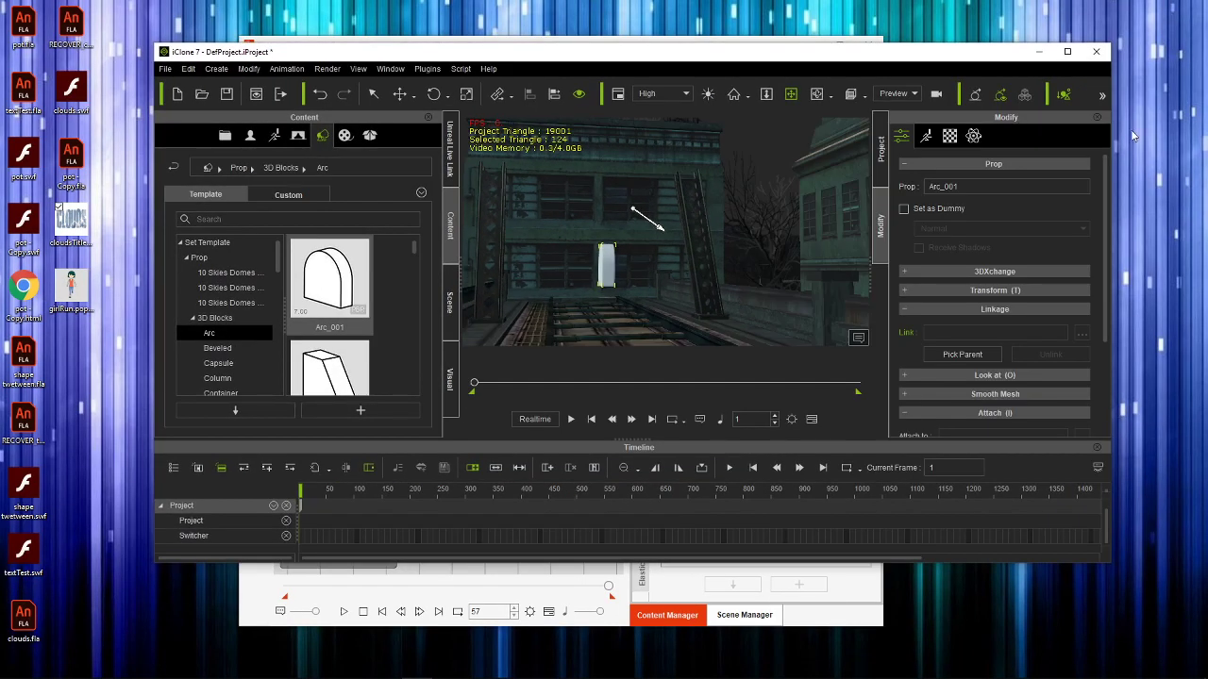
click(74, 294)
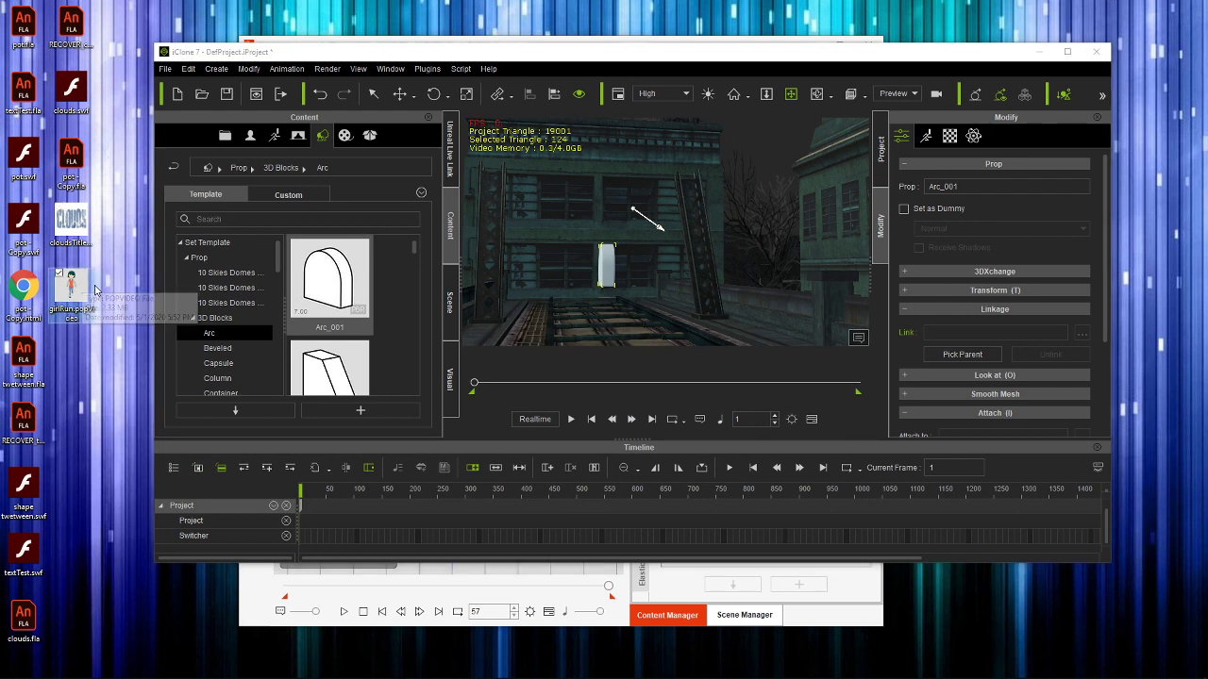
drag(76, 293, 582, 318)
click(614, 355)
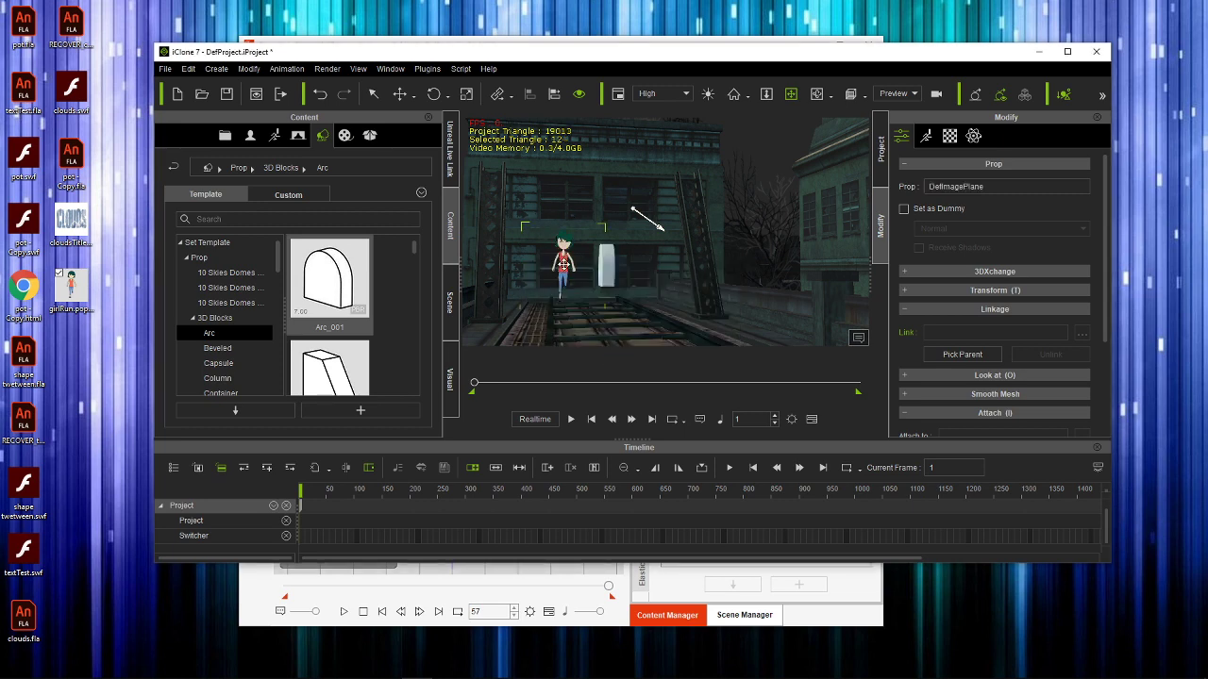
double_click(651, 55)
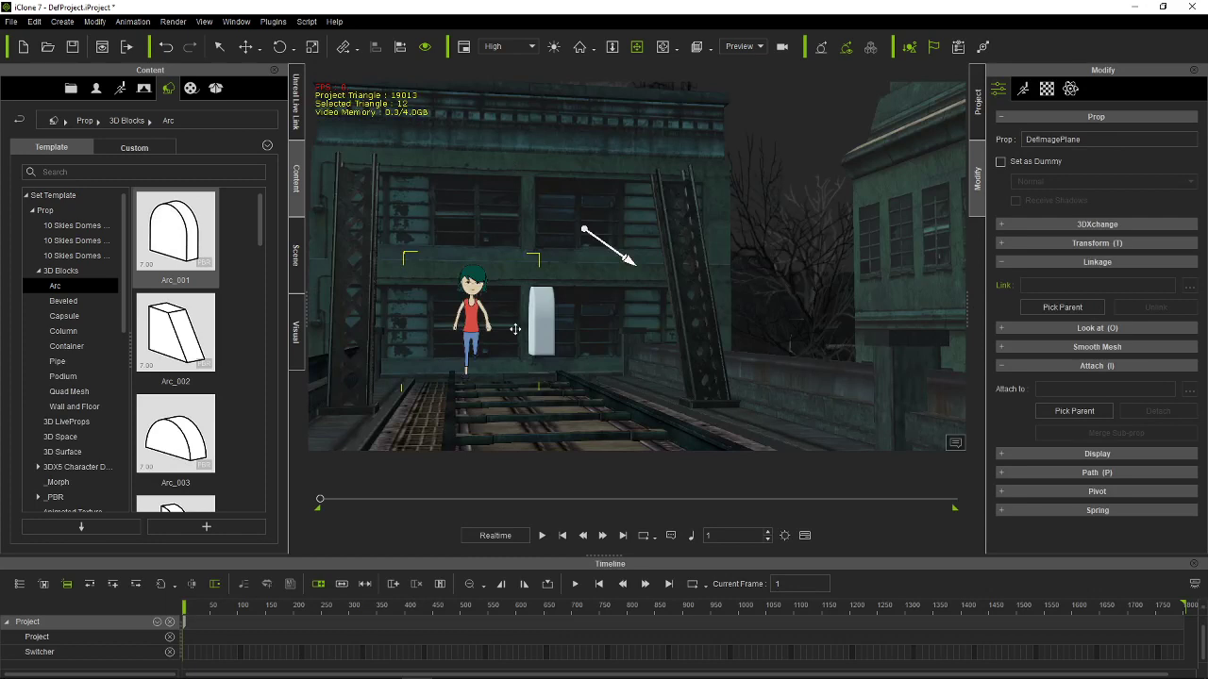
Step: Activate the Move tool for the girl image plane, scrub through the run animation and return to frame 1
click(245, 46)
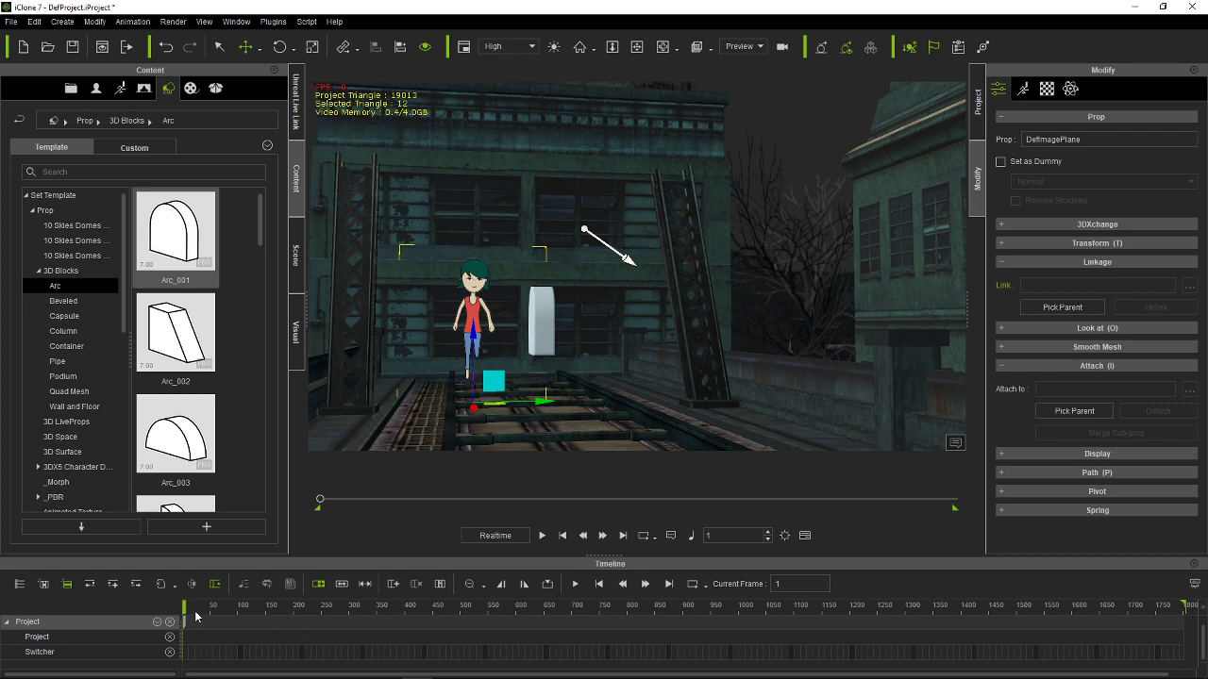
drag(189, 611, 238, 621)
key(space)
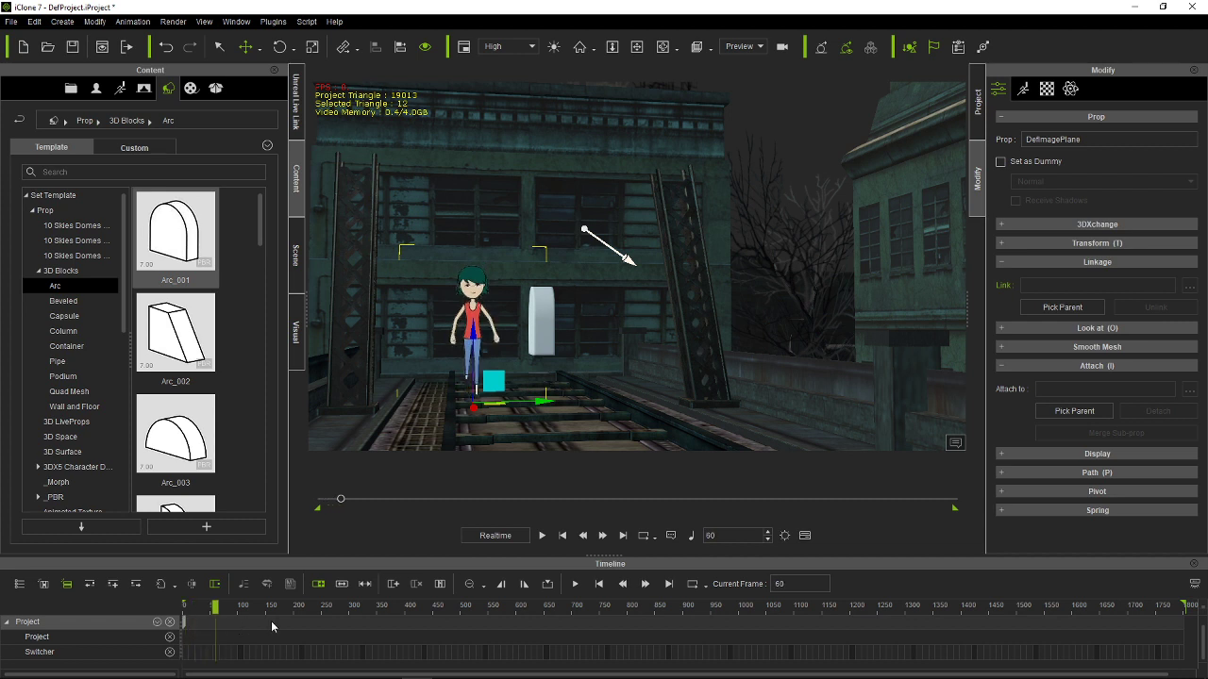
drag(401, 622, 153, 617)
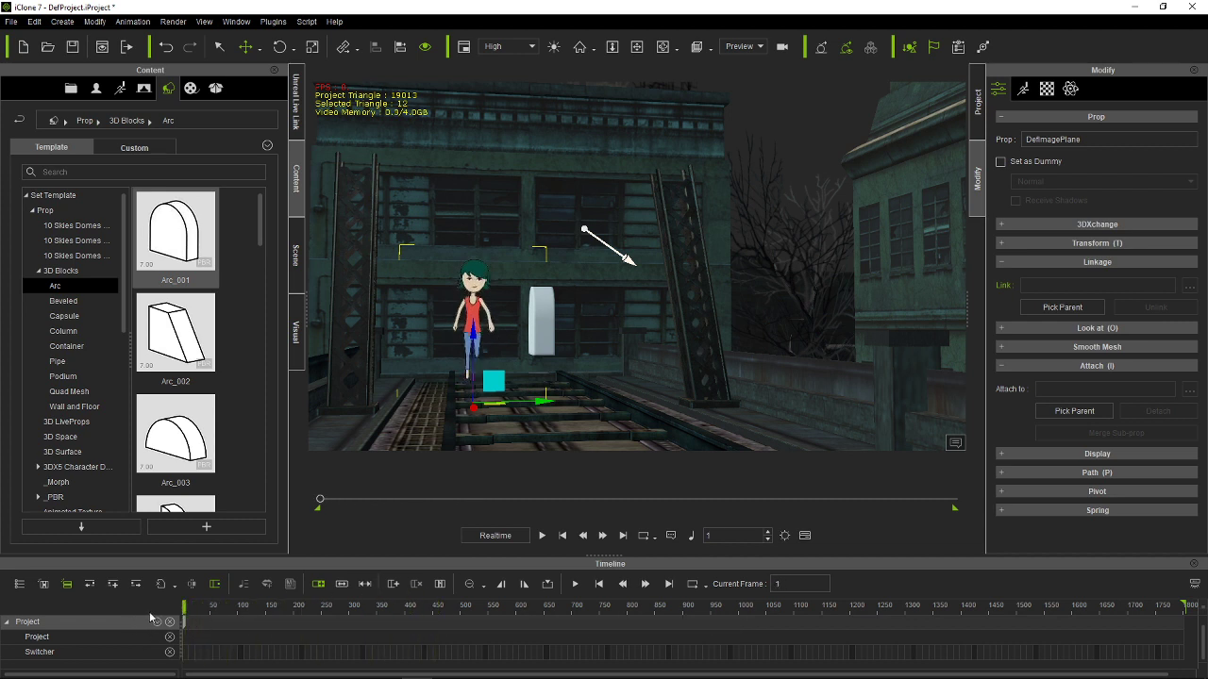
Step: Show the image plane's Animation, Constraint, Visible, Material, Sound, Rigid State and Video tracks in the timeline
click(43, 584)
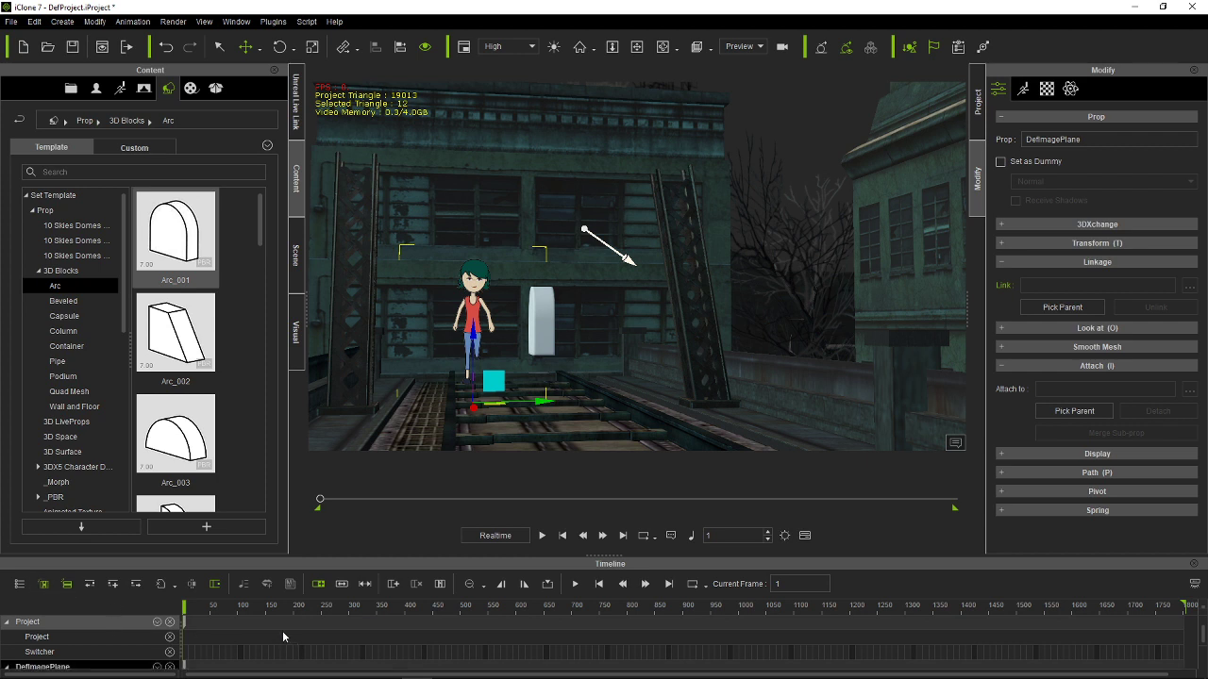
scroll(282, 637, down, 3)
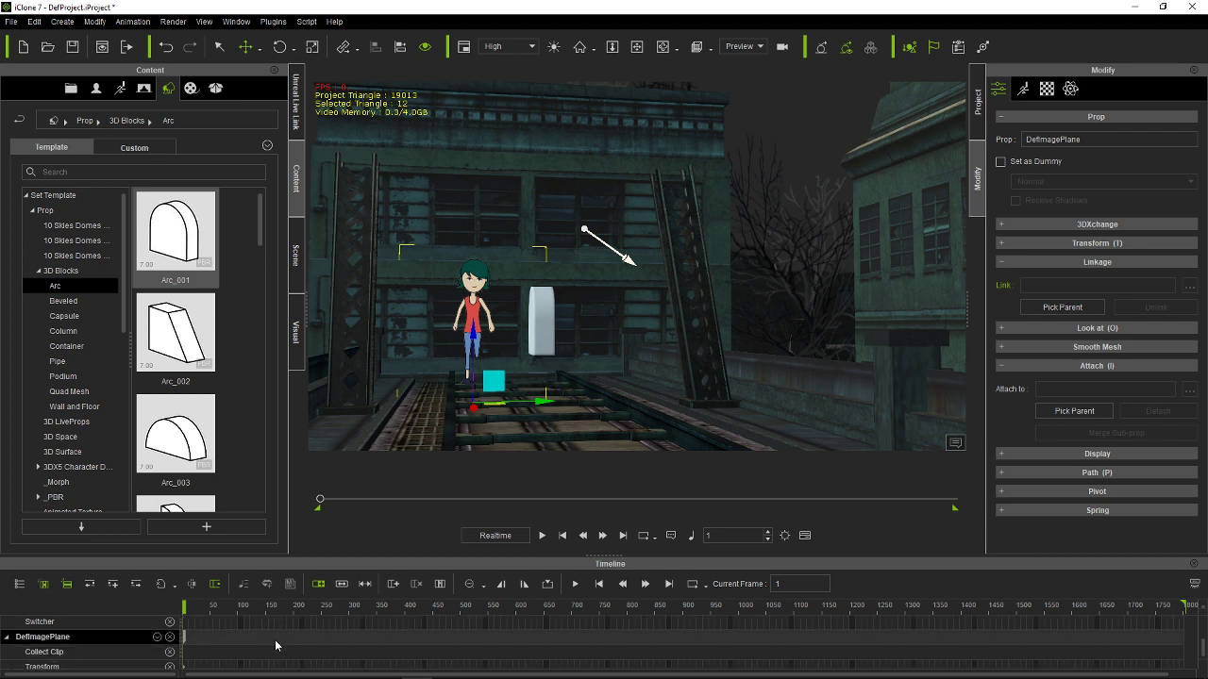
click(86, 648)
click(158, 631)
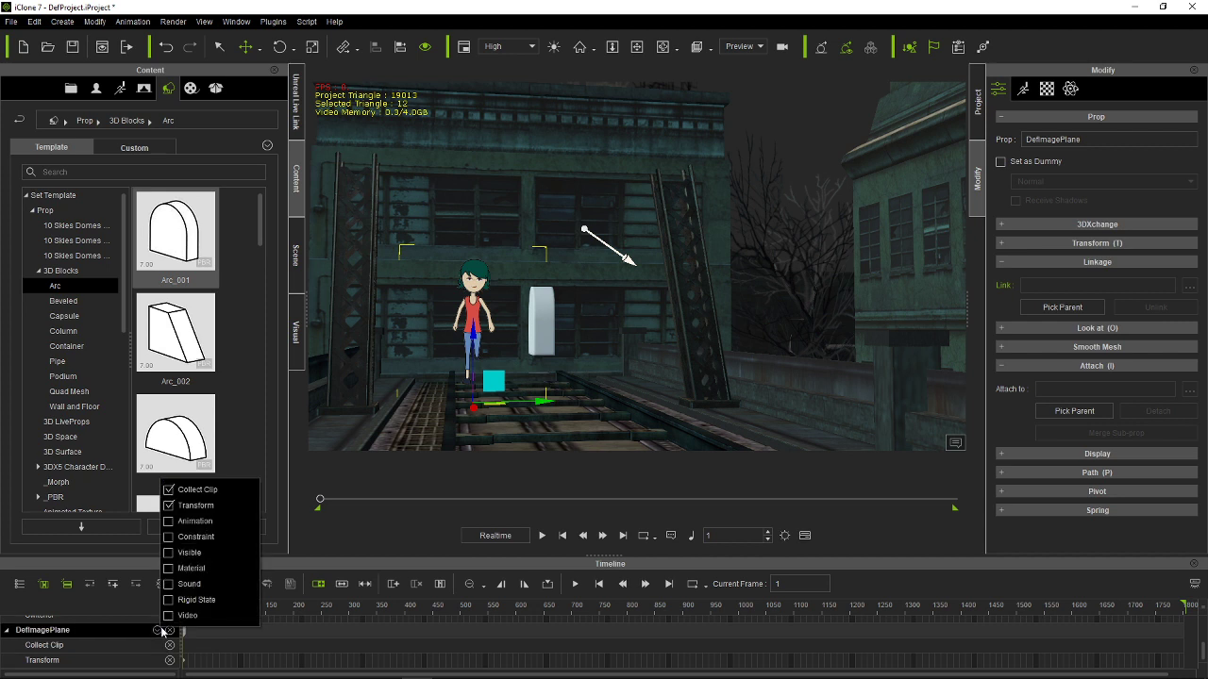
click(169, 617)
click(169, 521)
click(168, 537)
click(169, 553)
click(169, 568)
click(169, 585)
click(169, 600)
click(388, 570)
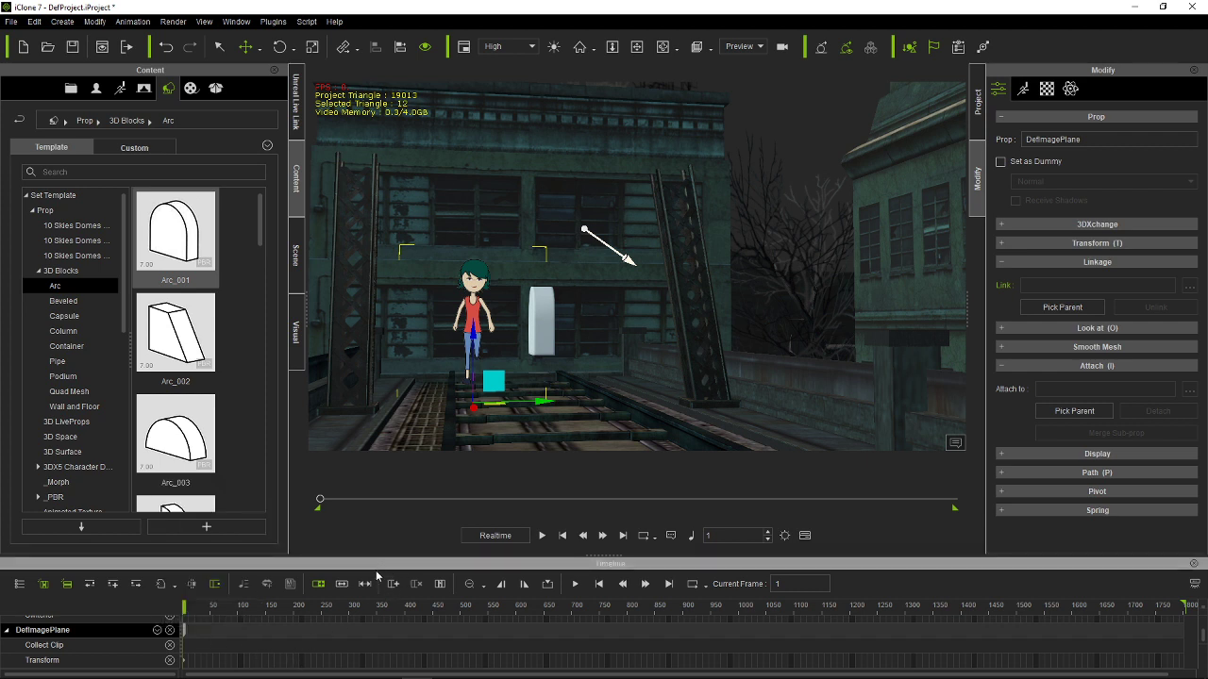
Step: Enlarge the timeline and extend the image plane's girlRun video clip so it loops until about frame 1736
click(546, 314)
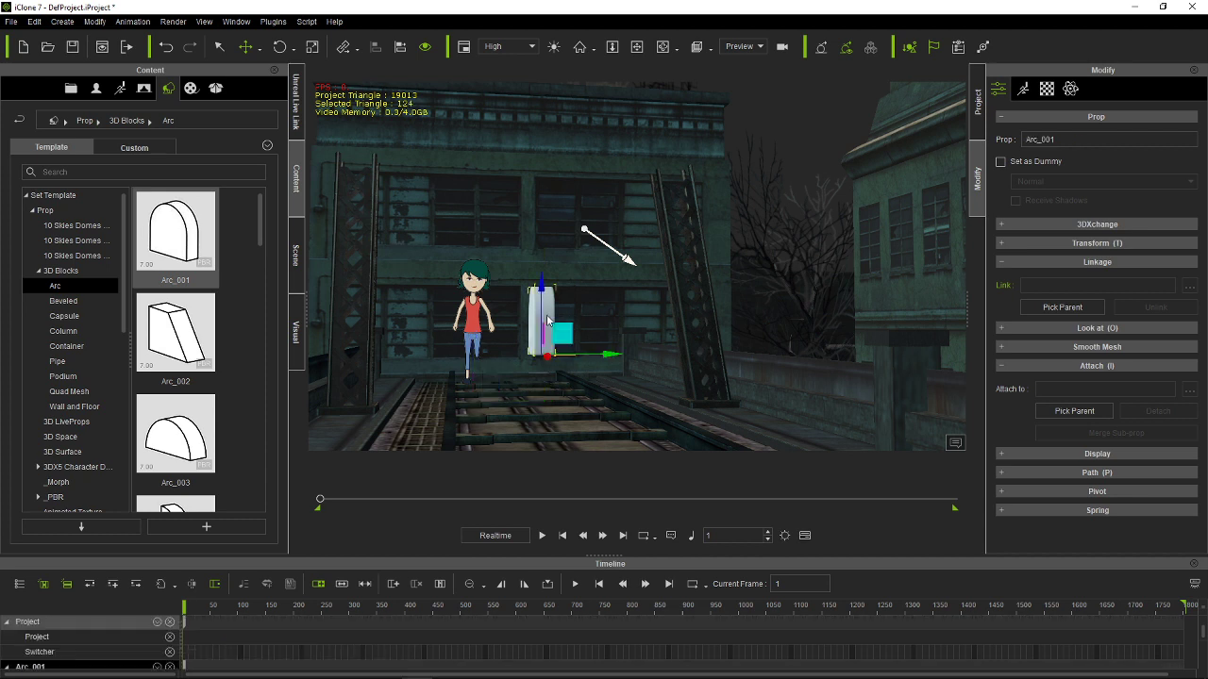
click(469, 317)
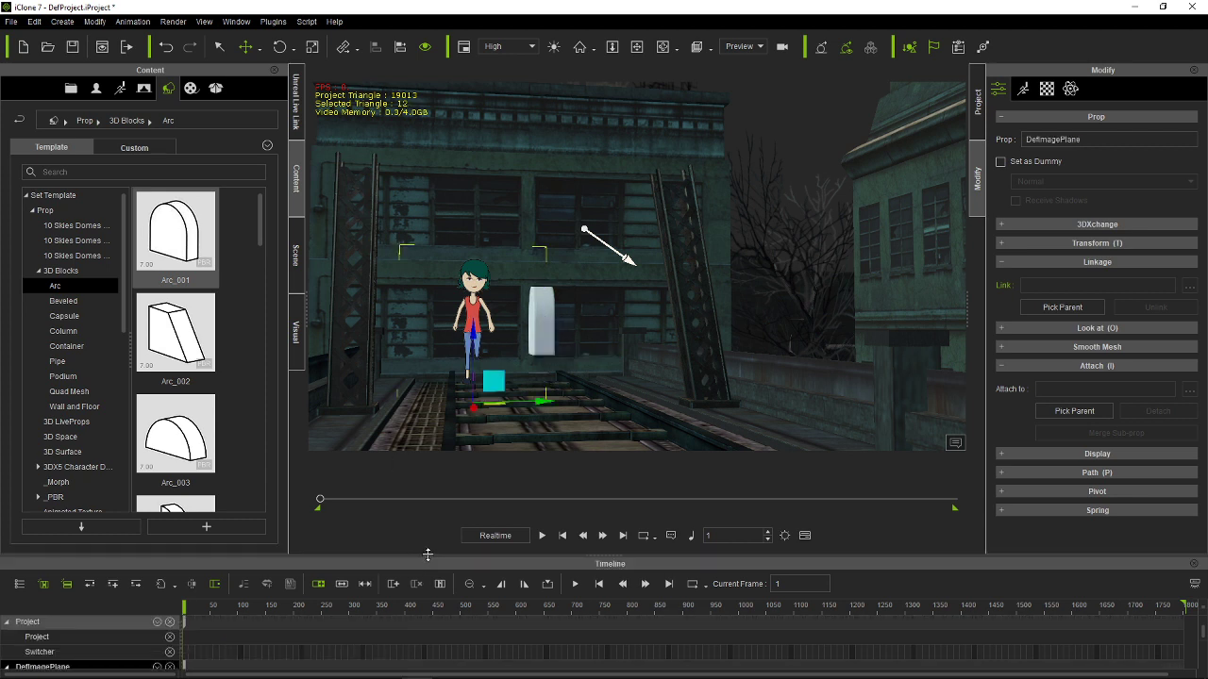
drag(427, 555, 415, 391)
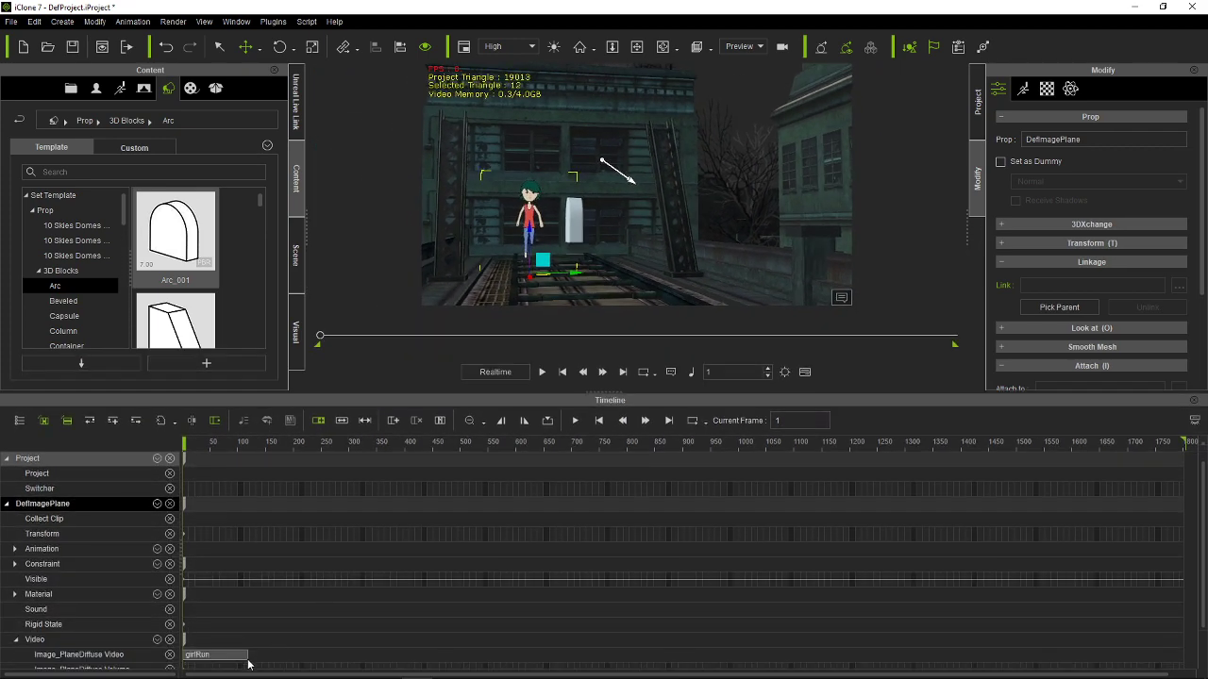
drag(248, 661, 1123, 658)
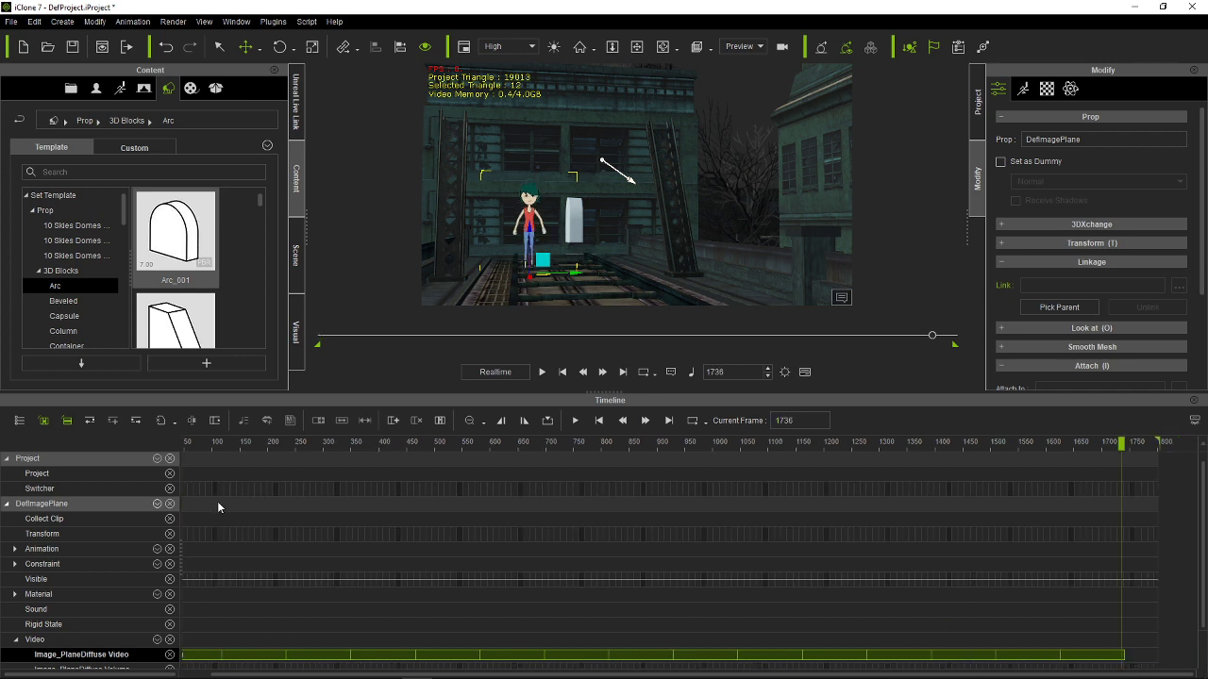
Step: Play the looped run animation from the start and return to frame 1
drag(197, 445, 154, 448)
click(576, 421)
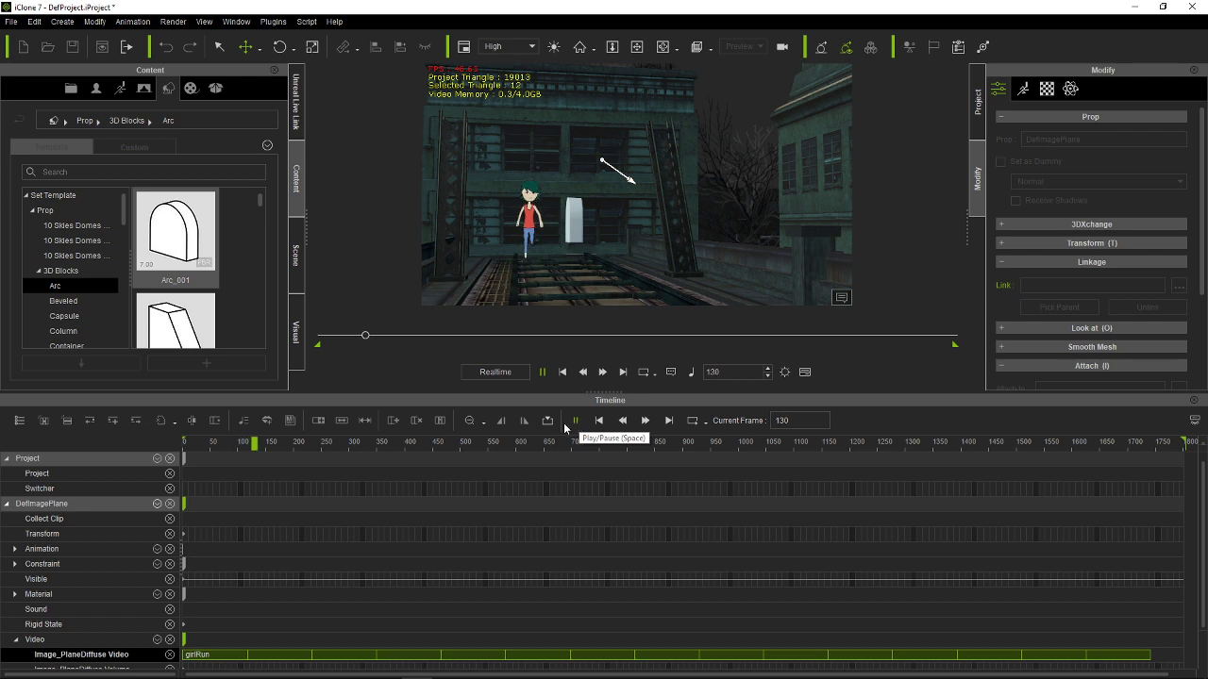
click(563, 372)
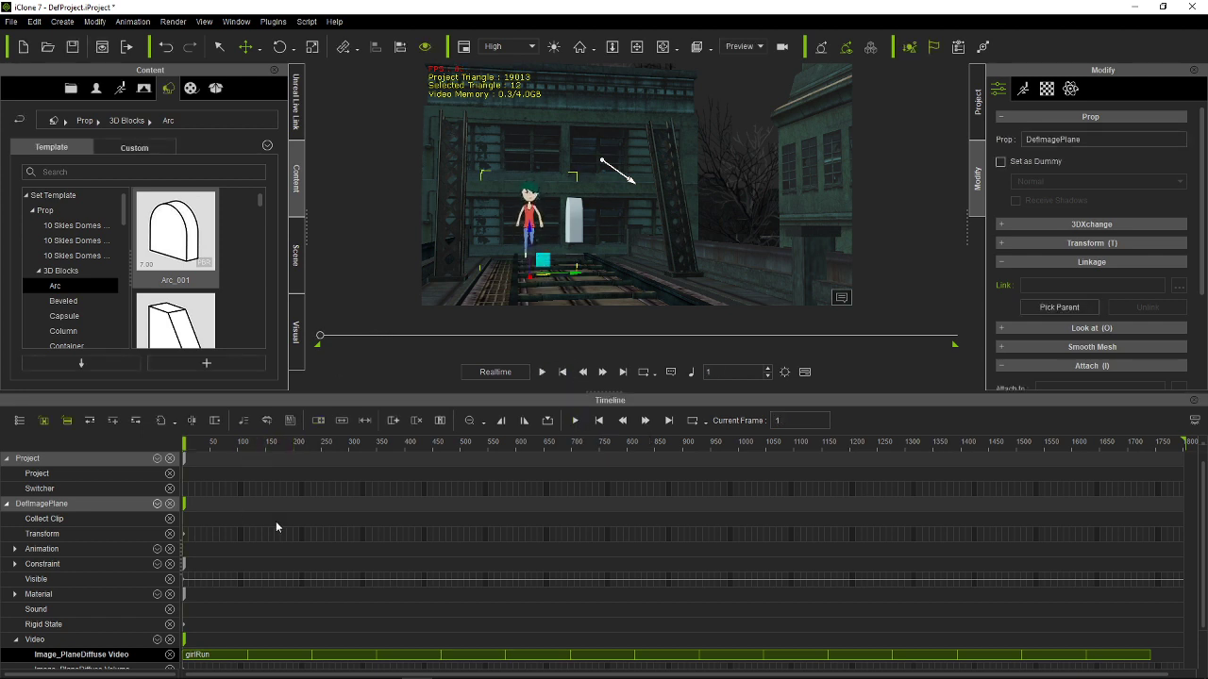
Step: At frame 402, move the girl image plane forward along the bridge until she stands close to the camera
click(406, 446)
drag(528, 278, 802, 341)
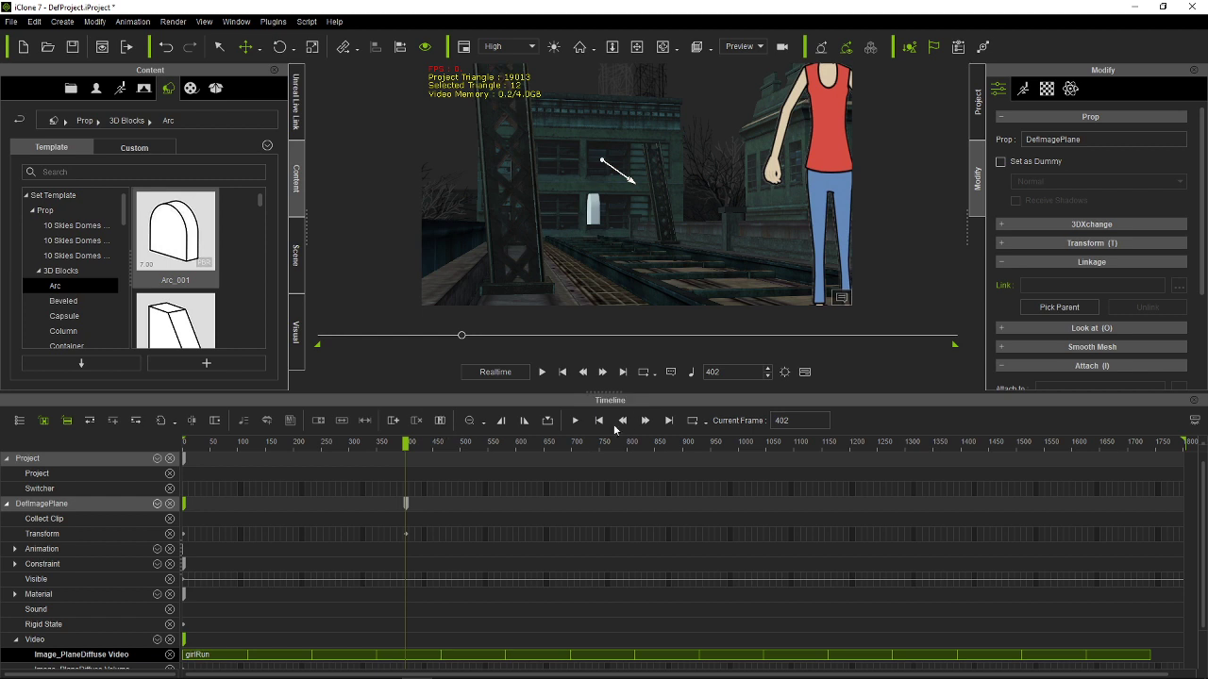
Step: Set the project's total length to 400 frames and play back the shortened animation
click(784, 372)
double_click(1103, 162)
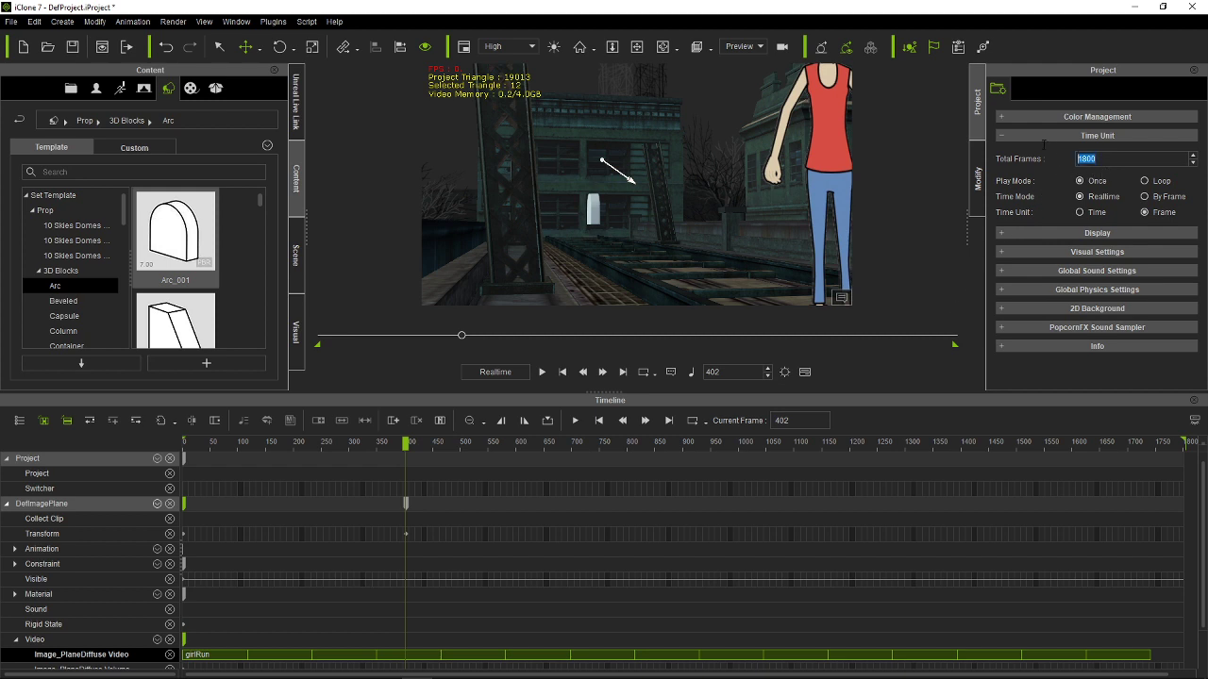
text(400)
key(Return)
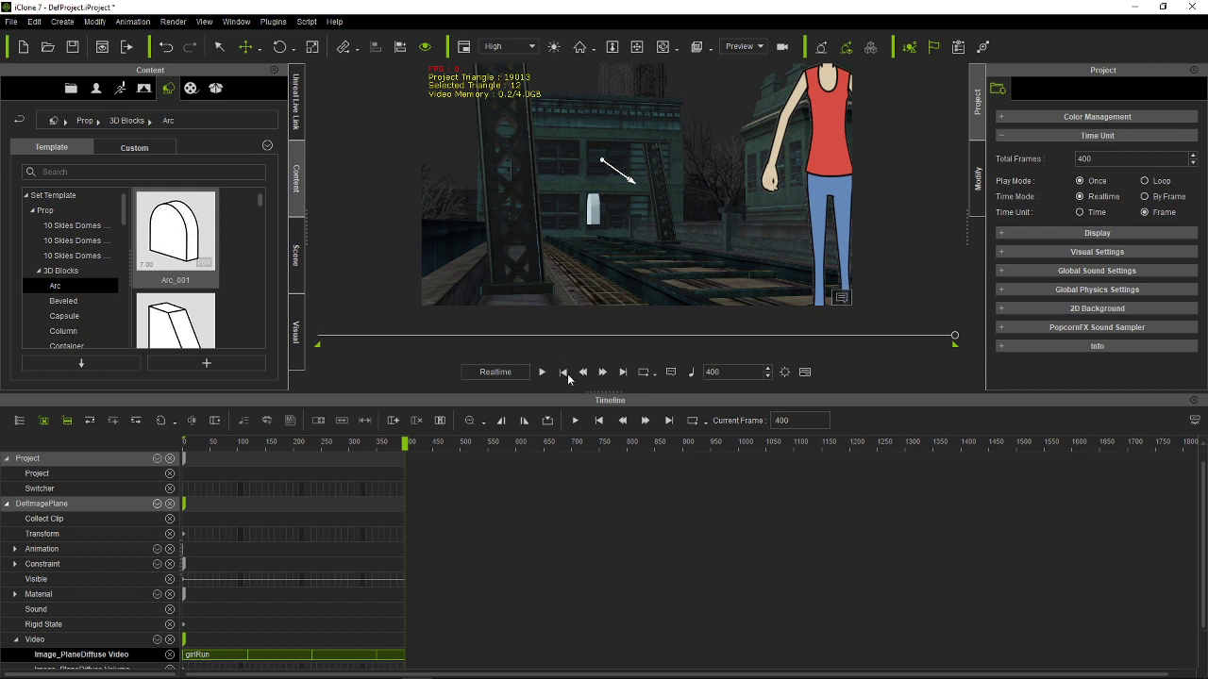
click(542, 372)
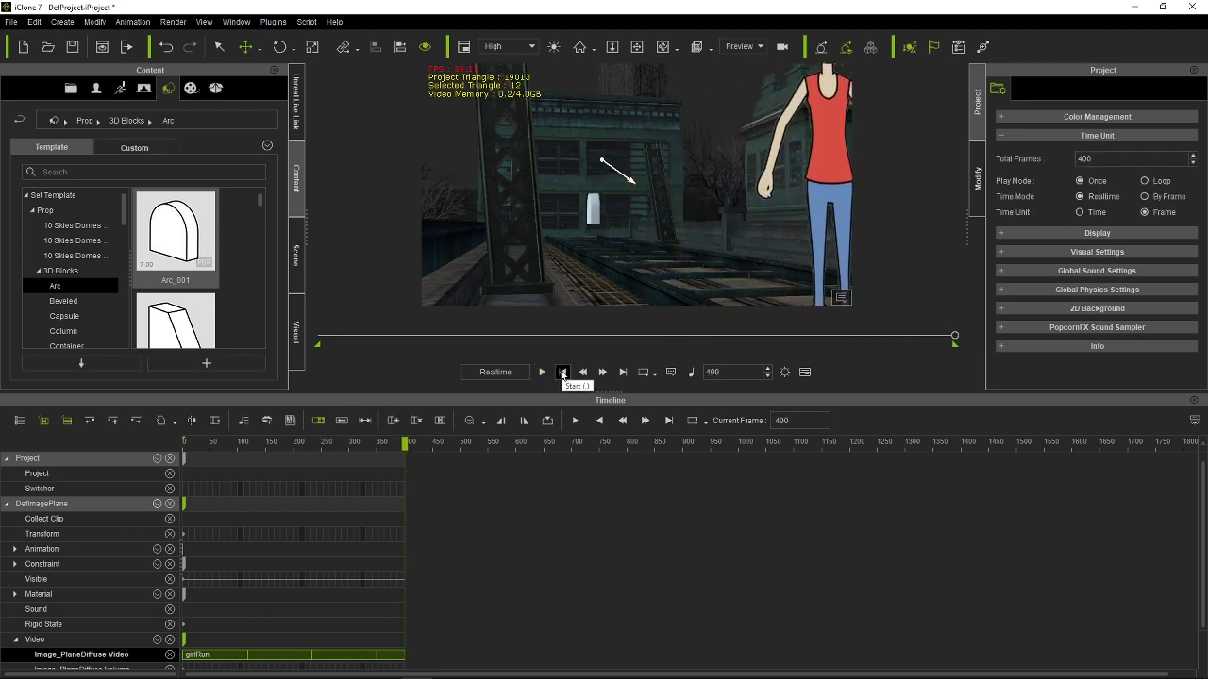
click(563, 372)
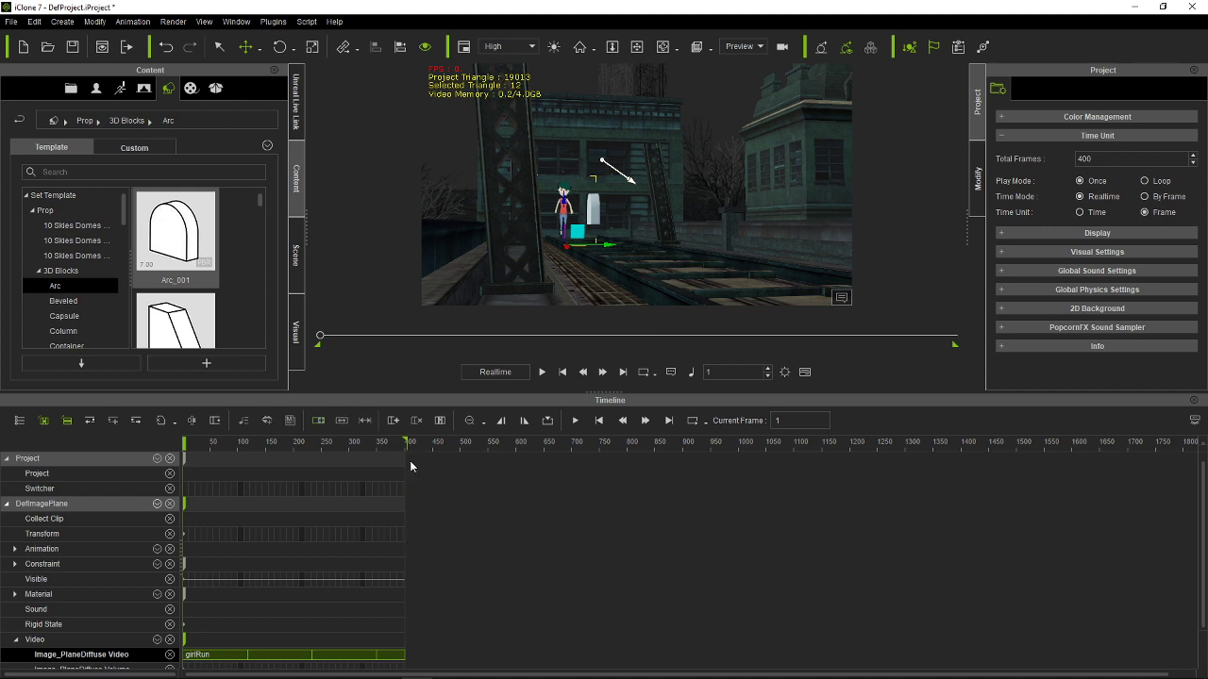
Step: Try trimming the looped girlRun clip's end to about frame 349, and extend it back to the project's end
click(390, 658)
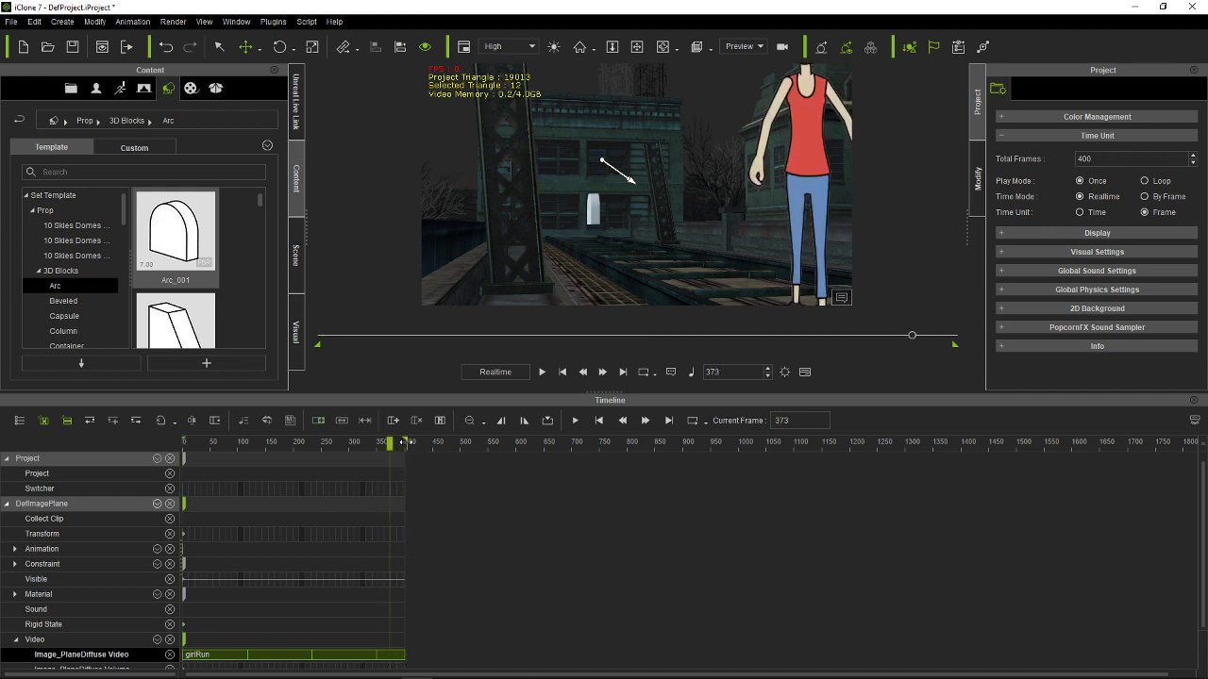
drag(389, 449, 415, 454)
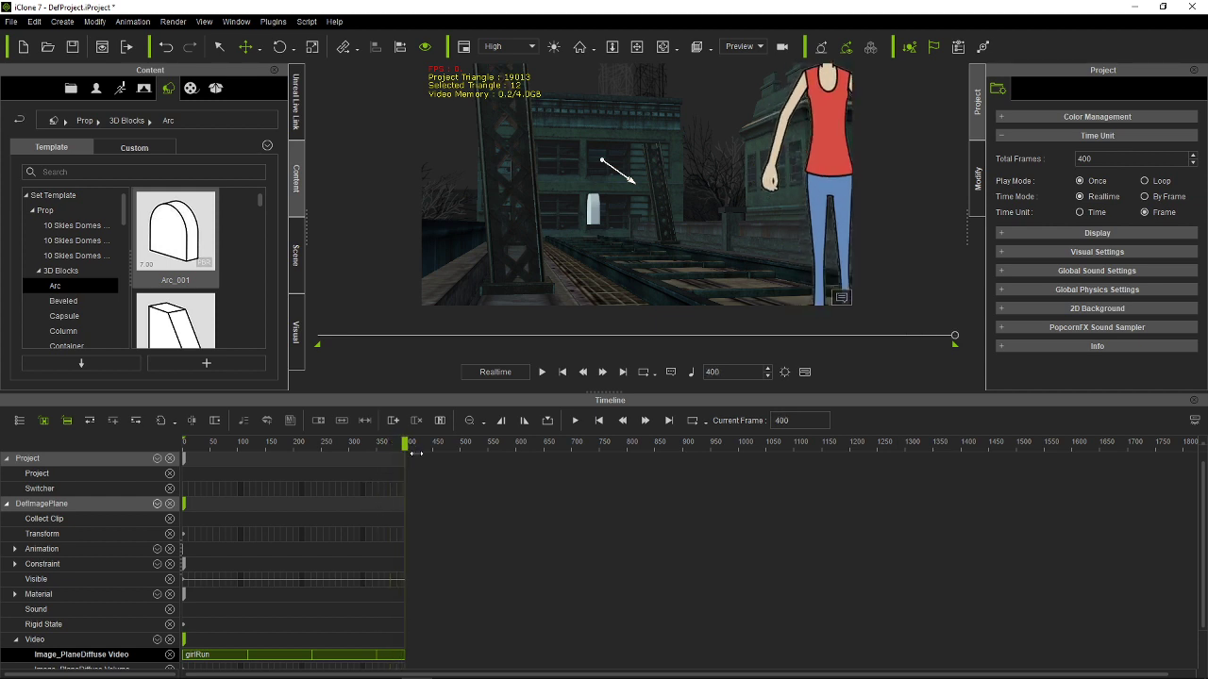
click(396, 661)
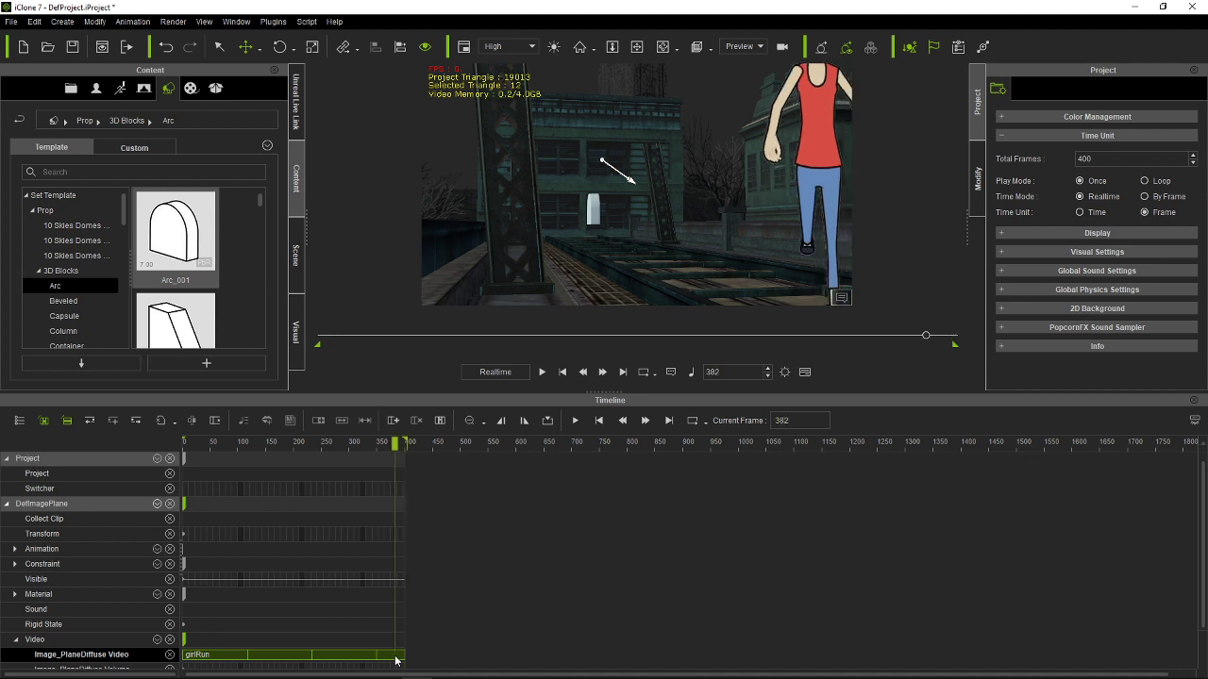
click(379, 661)
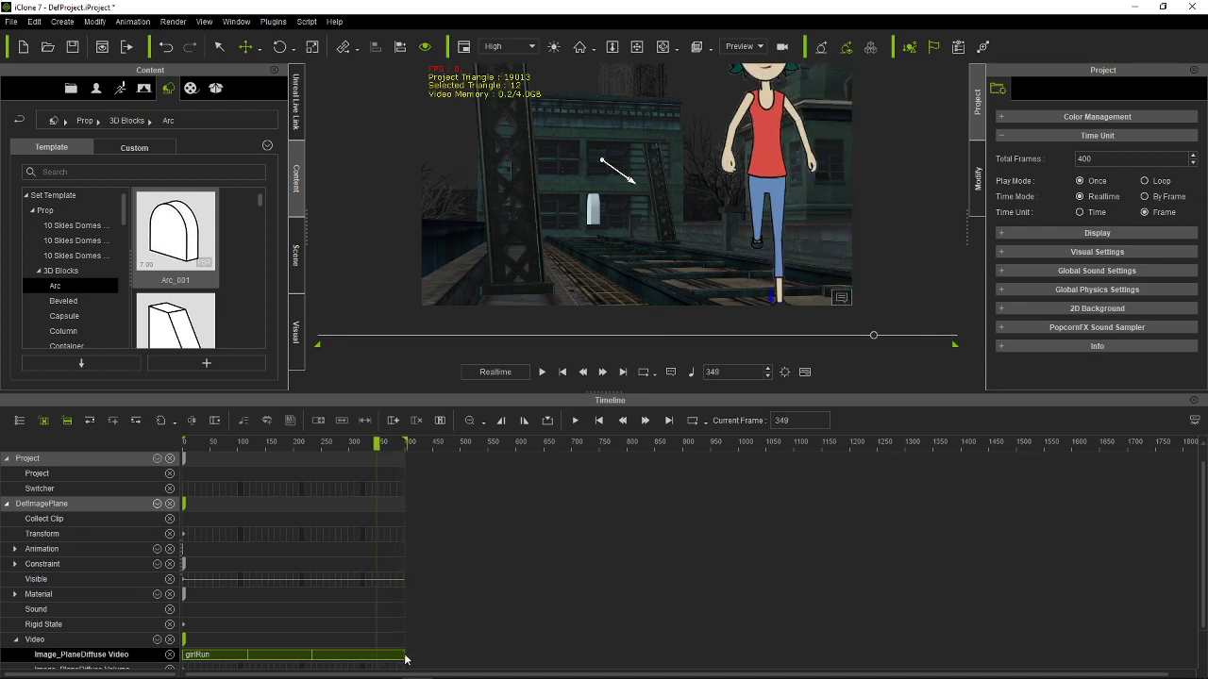
drag(402, 654, 375, 655)
click(363, 660)
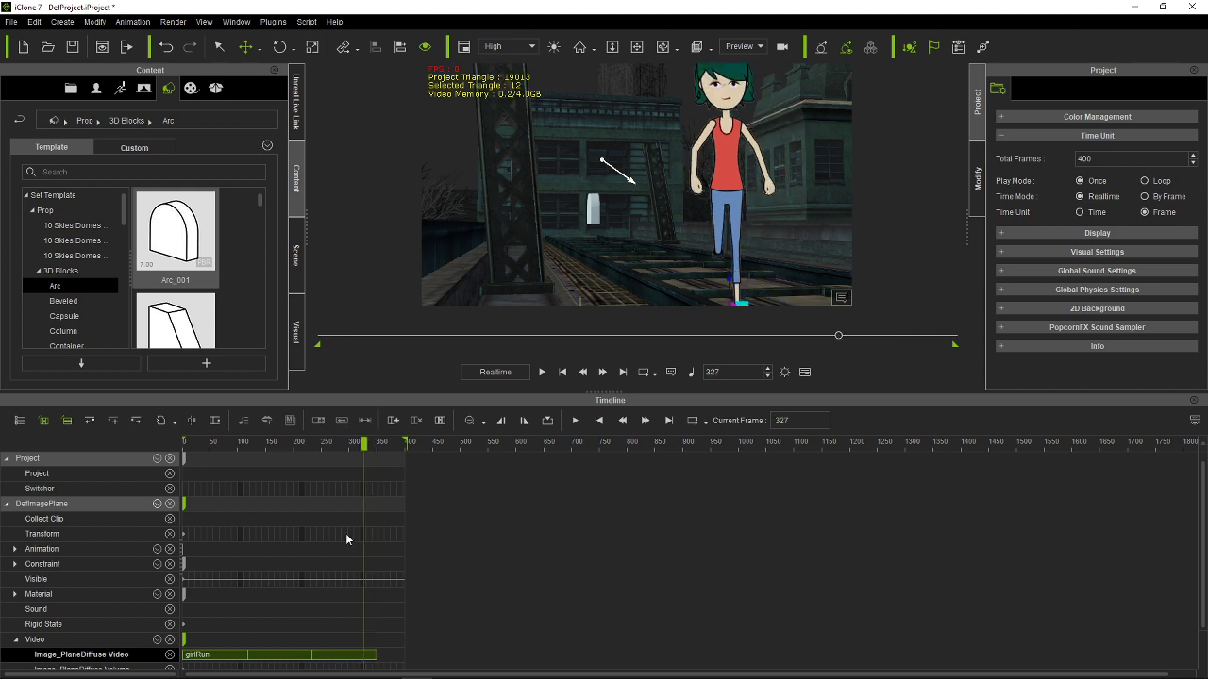
click(337, 654)
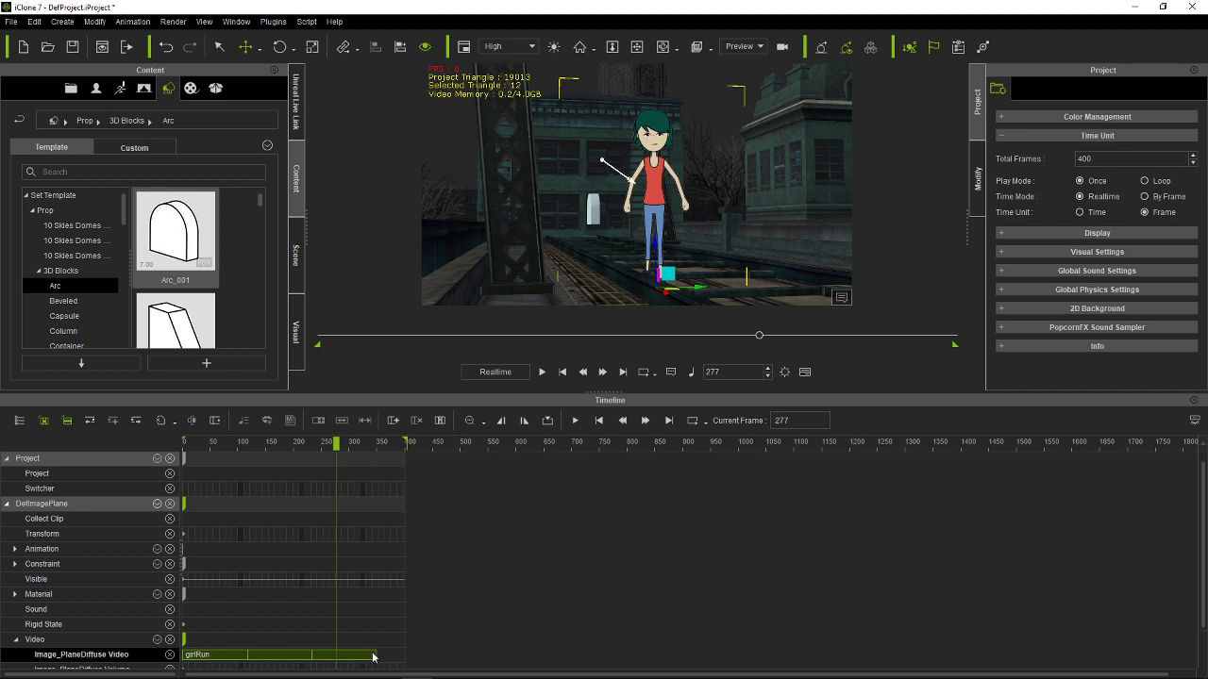
drag(375, 651, 406, 654)
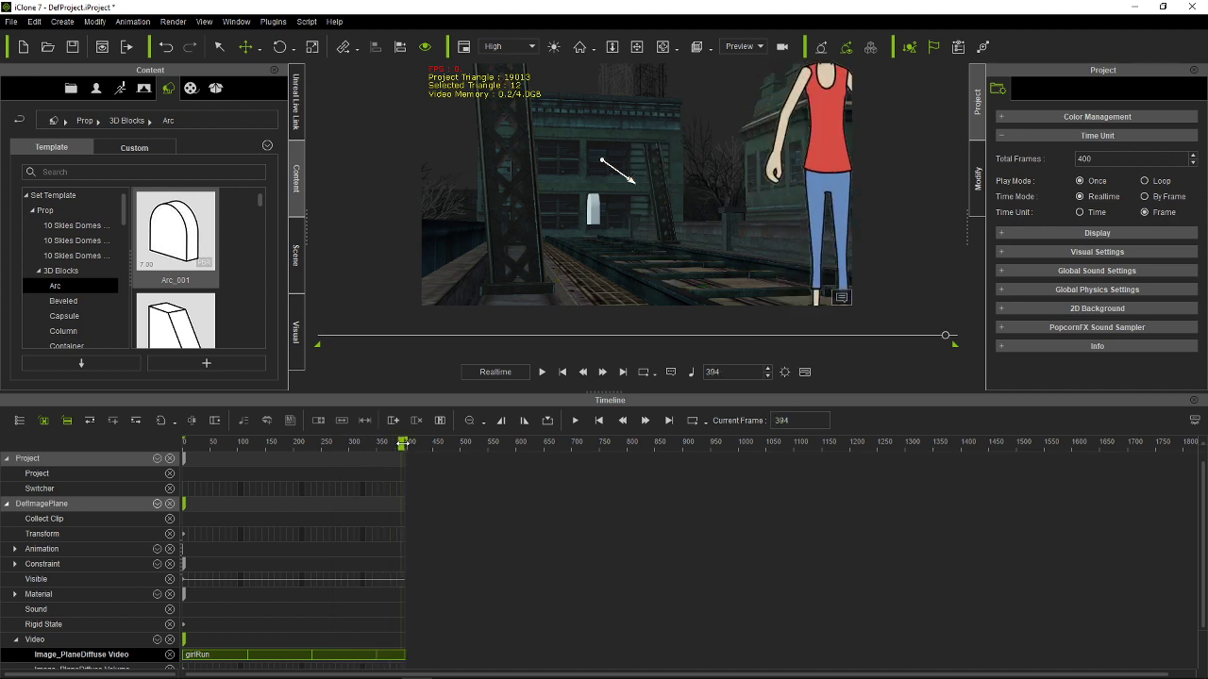
Step: Preview the girl running along the tracks from the first frame and rewind to frame 1
key(space)
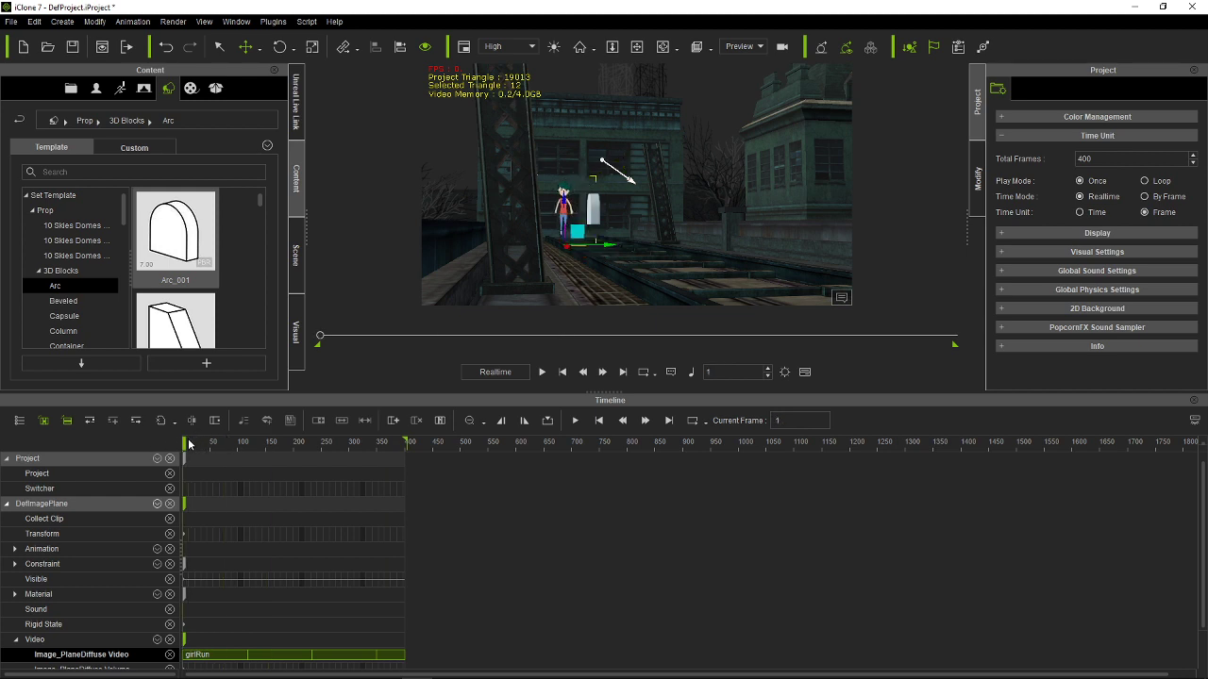
click(545, 378)
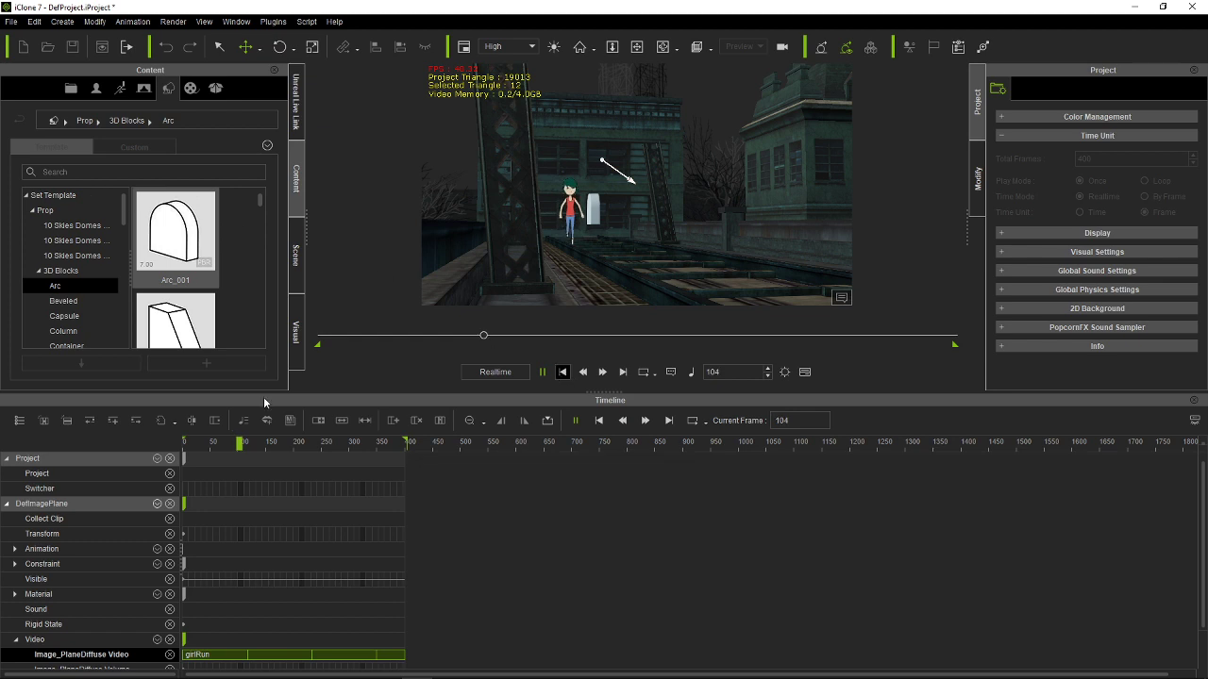
click(564, 372)
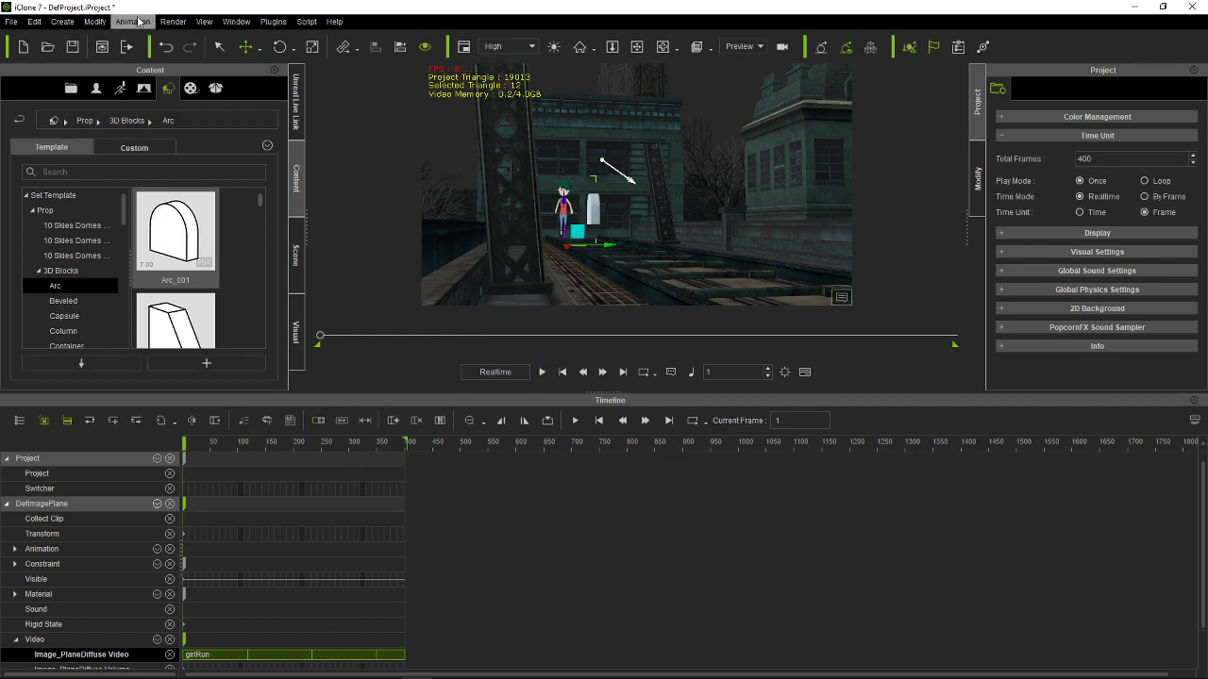
Step: Create a camera and adjust its view of the girl and the arc block on the tracks
click(63, 20)
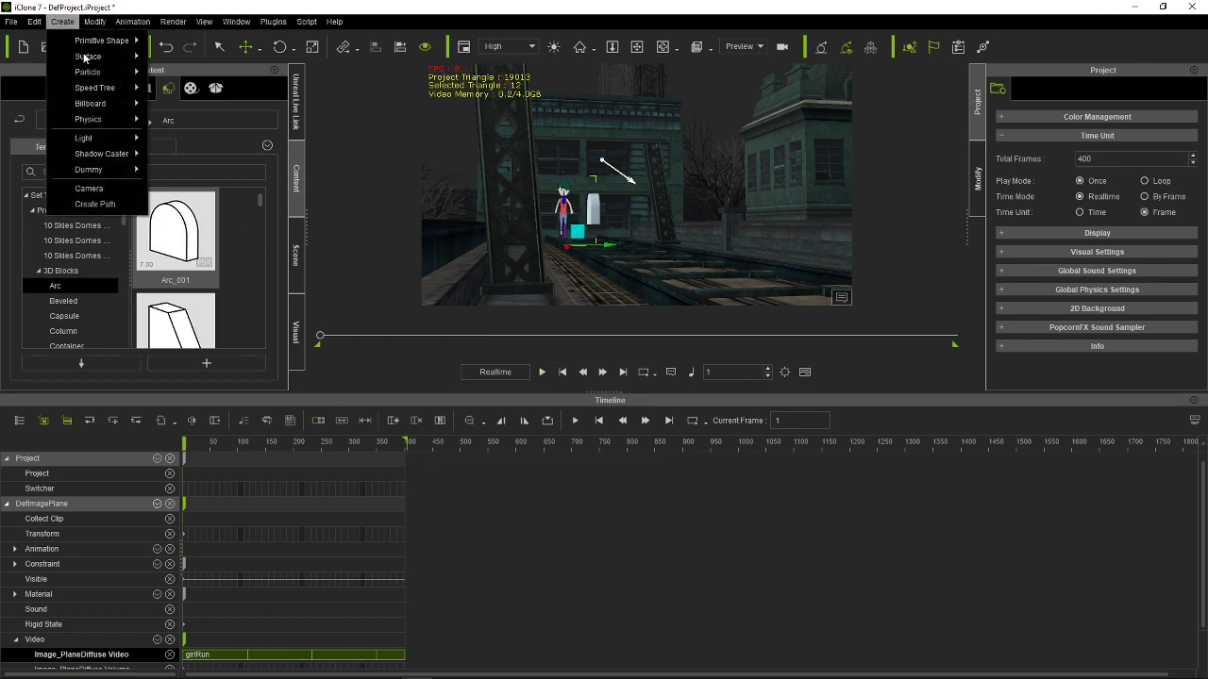
click(89, 187)
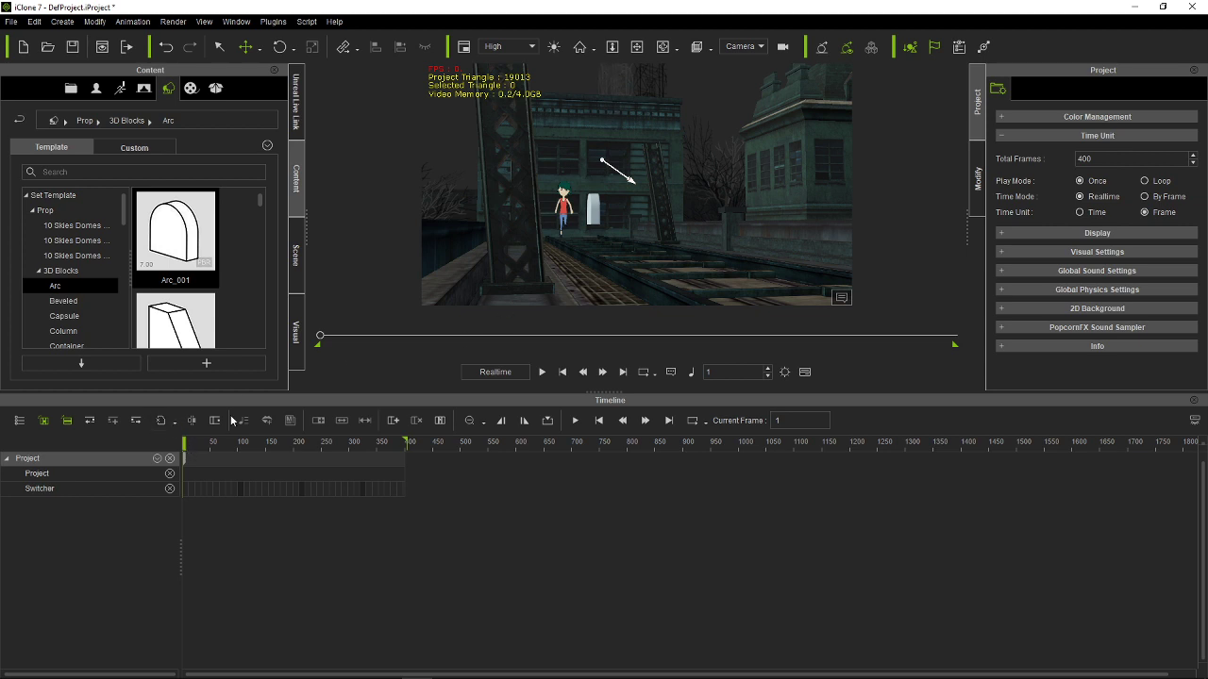
click(637, 46)
mouse_move(632, 216)
mouse_down()
mouse_move(628, 197)
mouse_move(613, 199)
mouse_move(589, 227)
mouse_move(618, 208)
mouse_move(614, 189)
mouse_move(616, 201)
mouse_up()
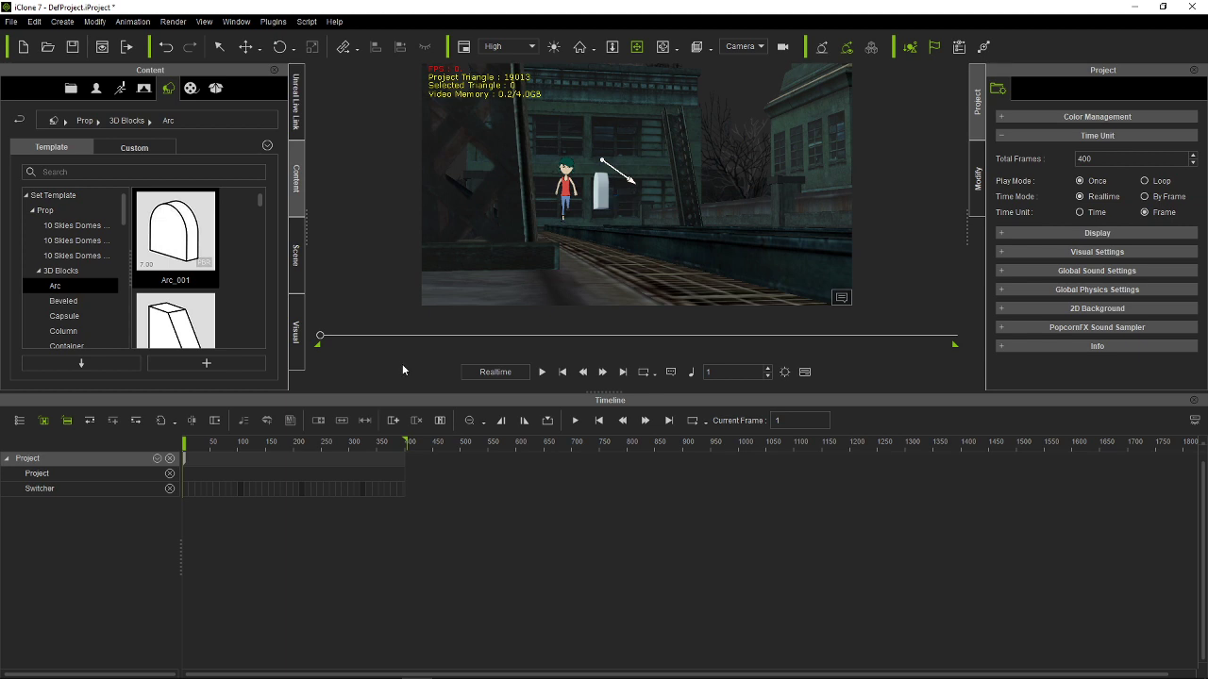
Step: Adjust the camera's view at frame 400 to a close-up of the girl, and play the animation from frame 1
drag(380, 443, 424, 448)
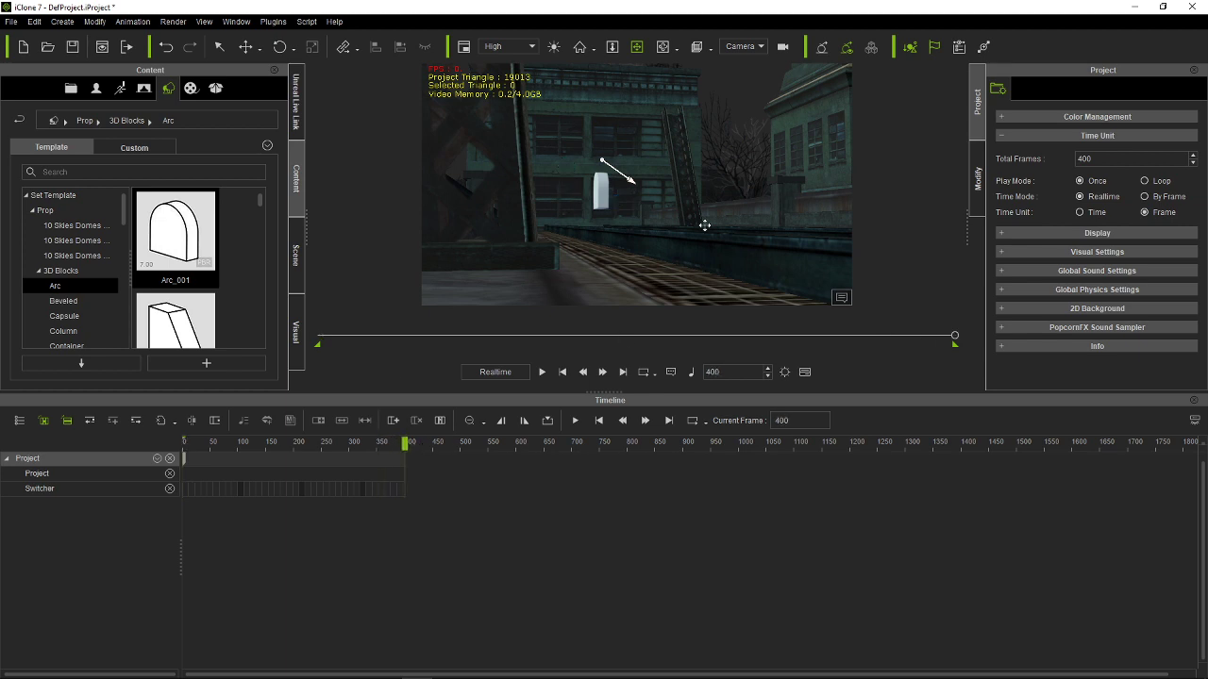
drag(704, 225, 648, 217)
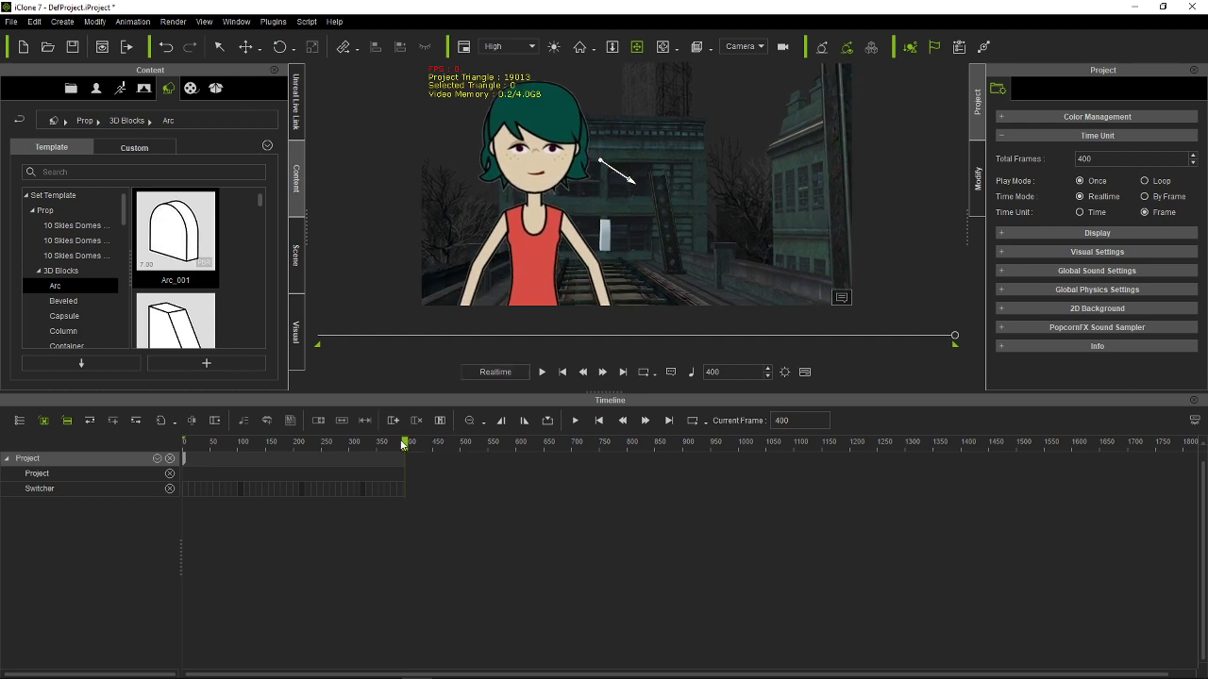
drag(403, 443, 146, 431)
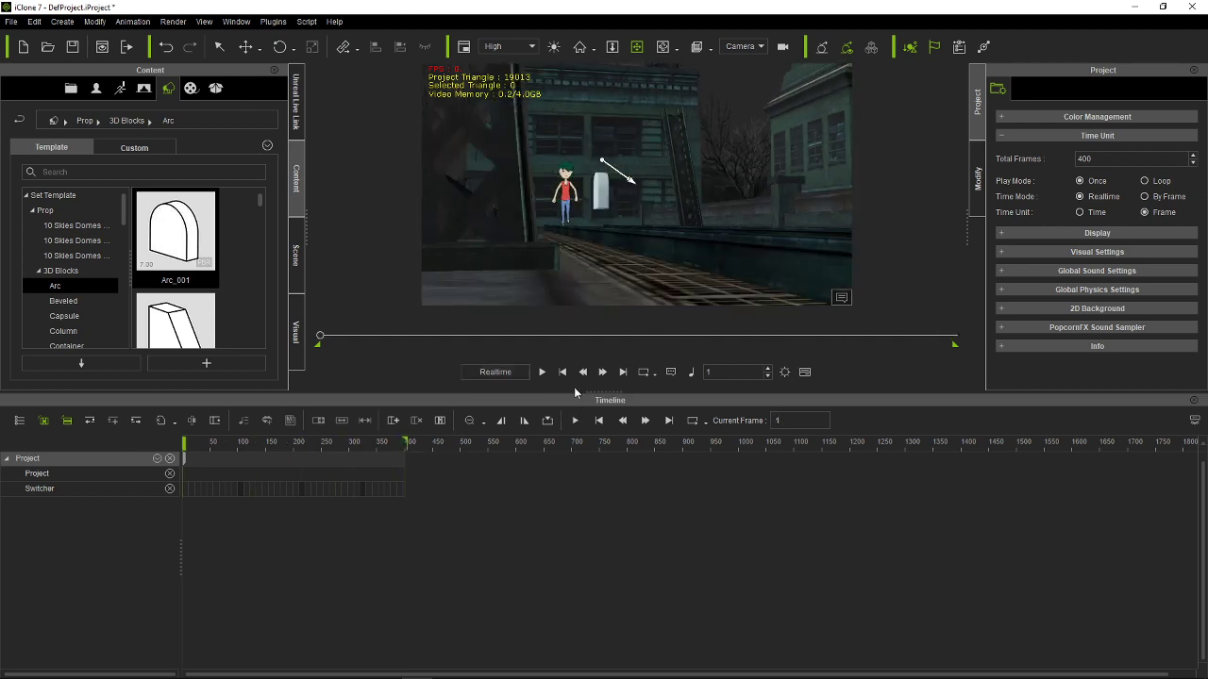
click(574, 421)
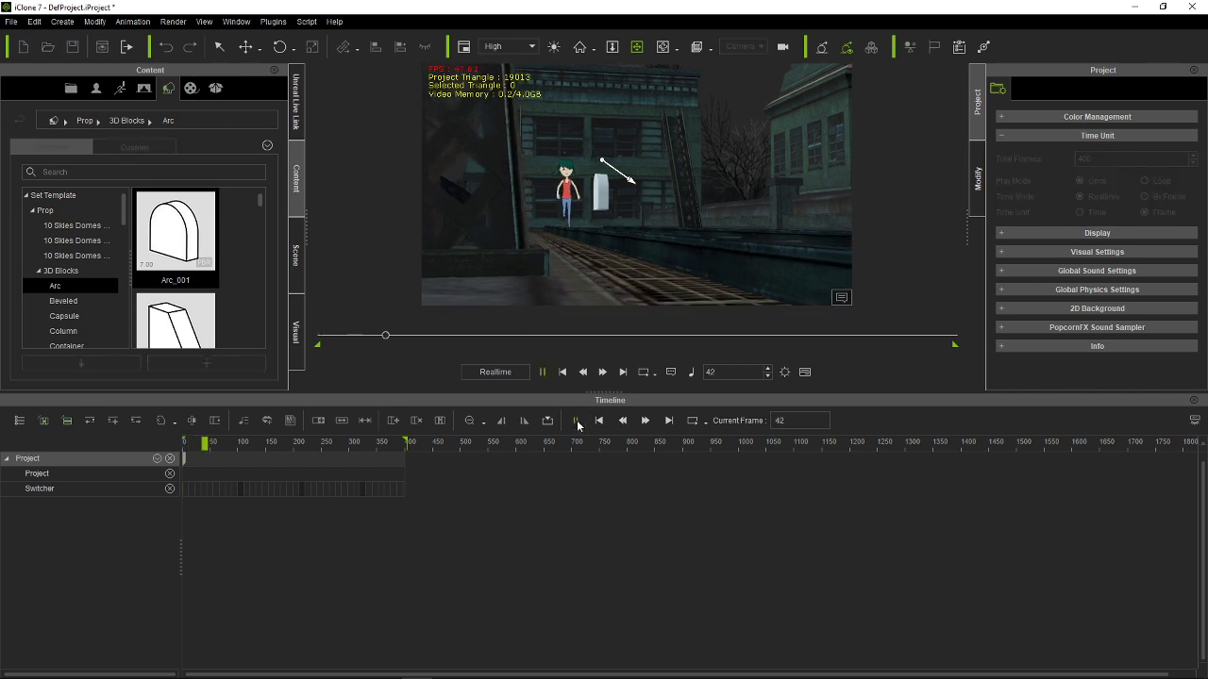
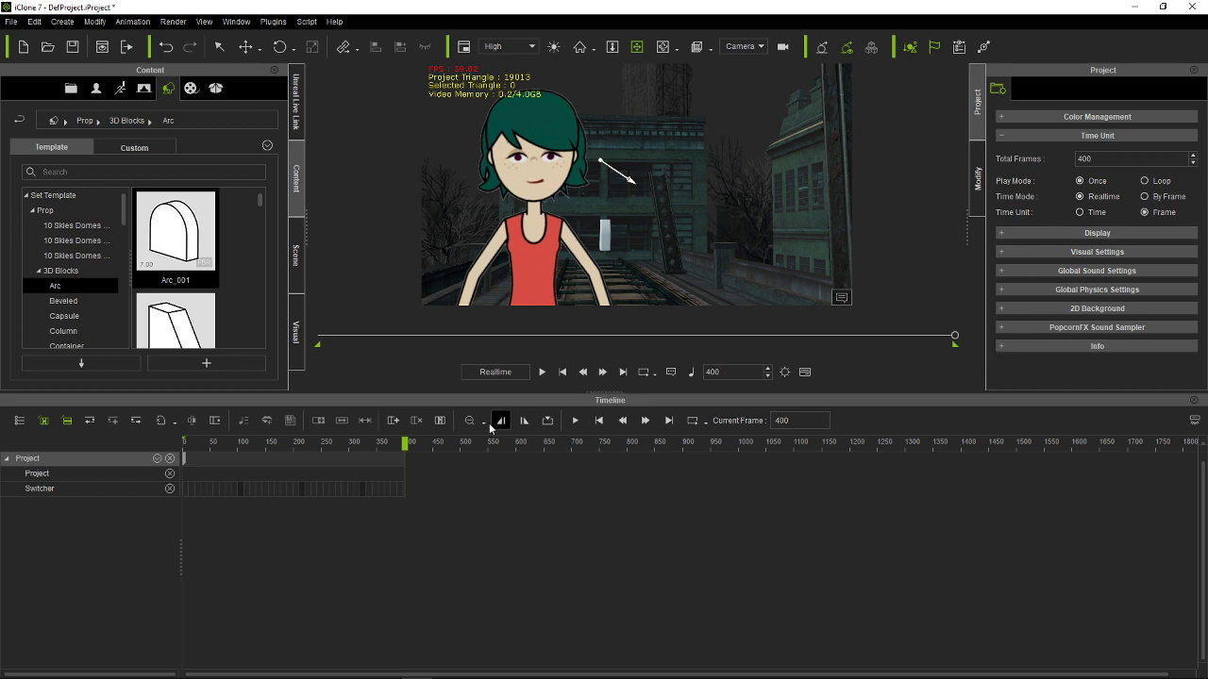
Step: Enable Alpha Threshold in the material settings of the image plane carrying the girlRun video
click(534, 177)
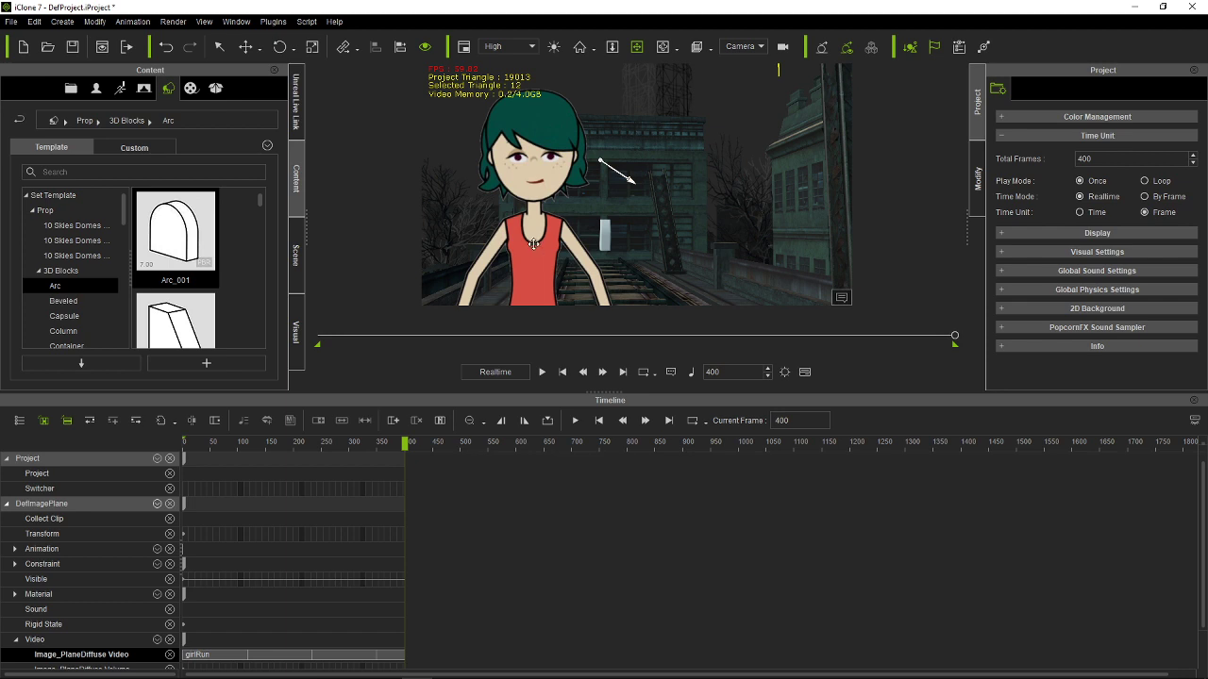
click(200, 660)
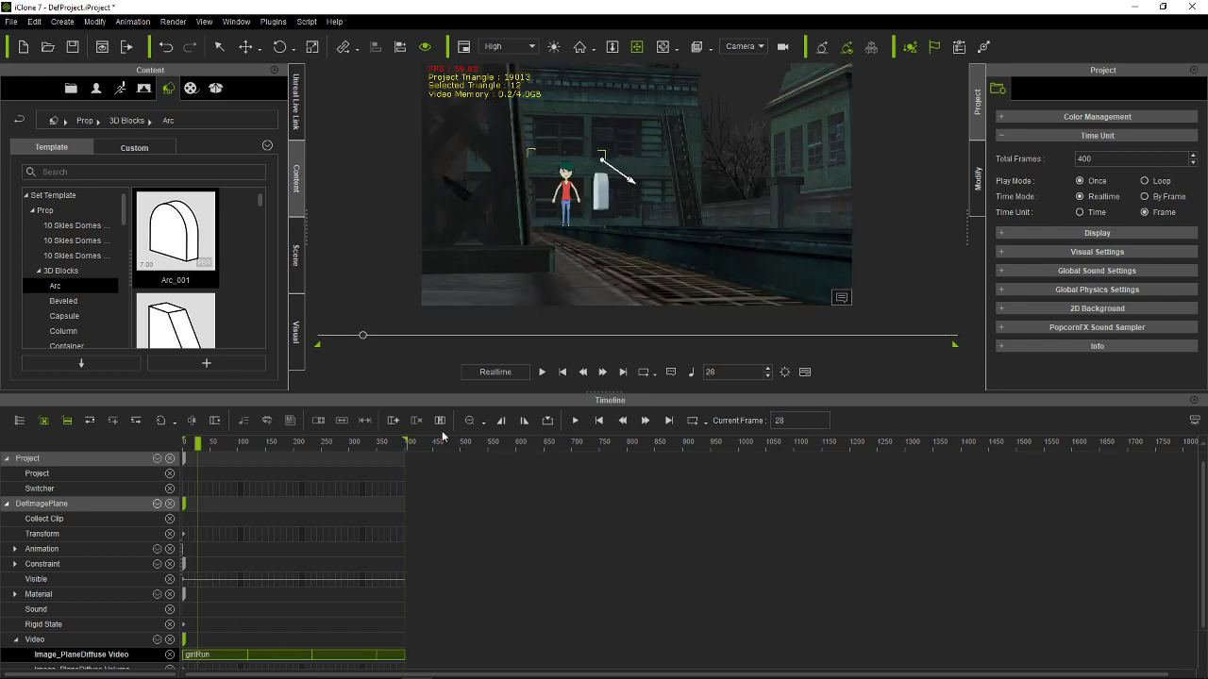
click(979, 180)
click(1049, 91)
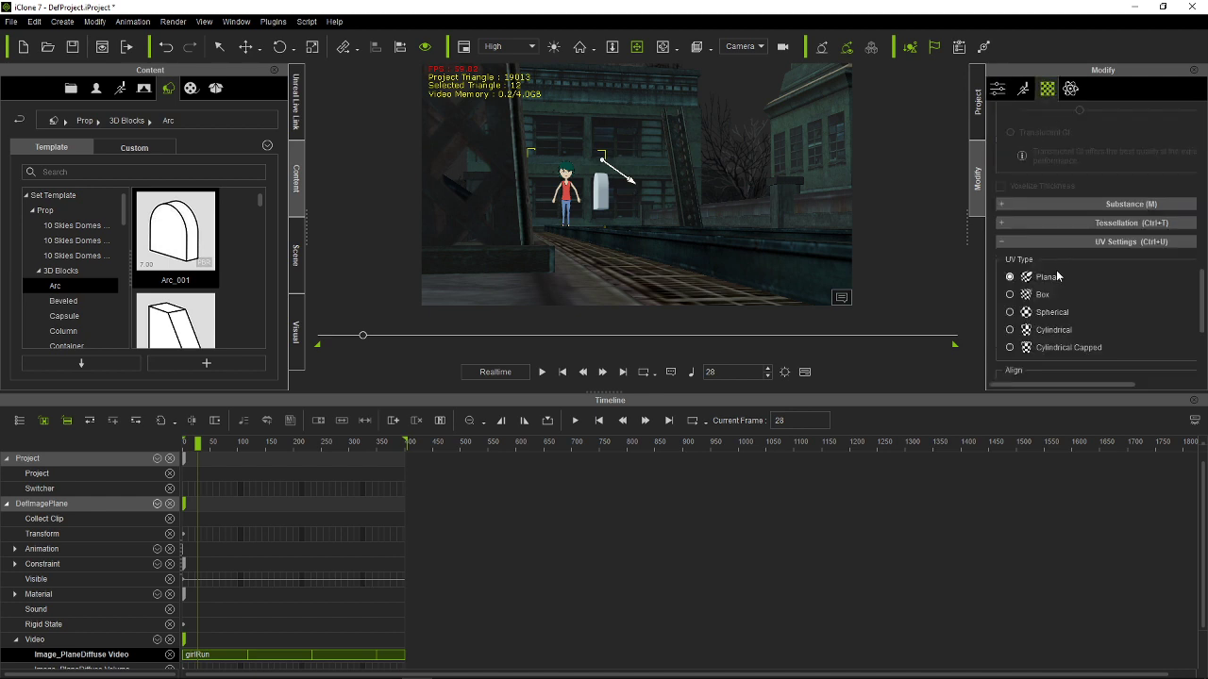
click(1006, 242)
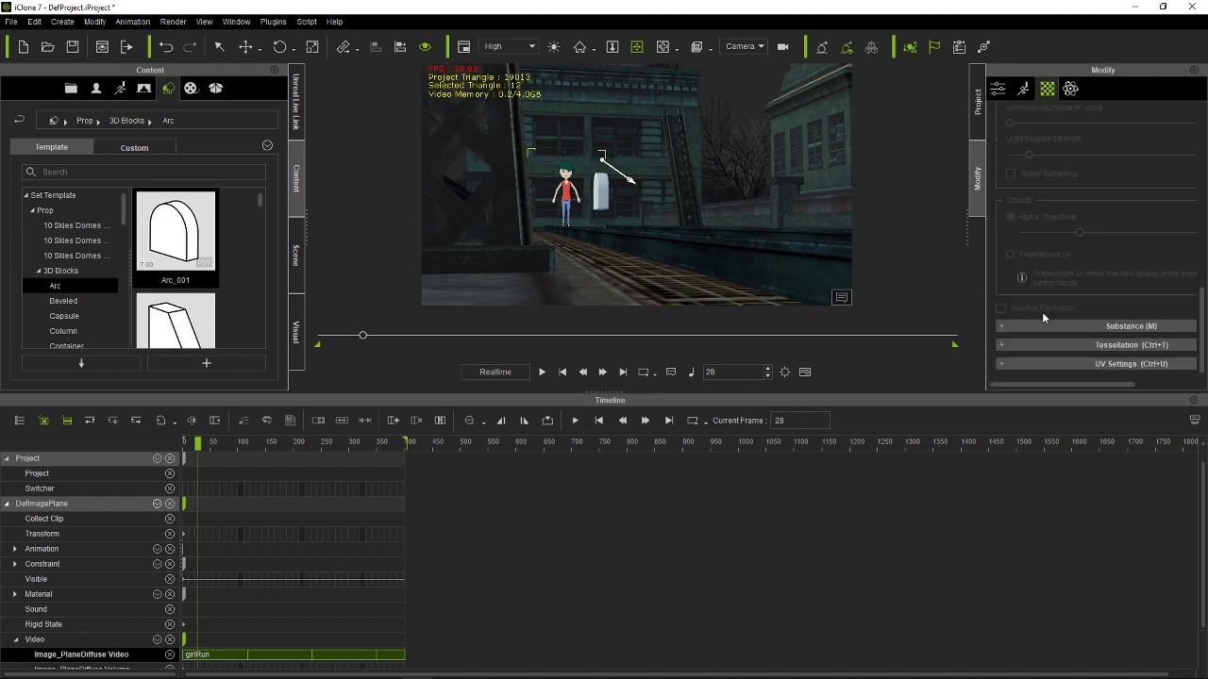
scroll(1039, 303, up, 5)
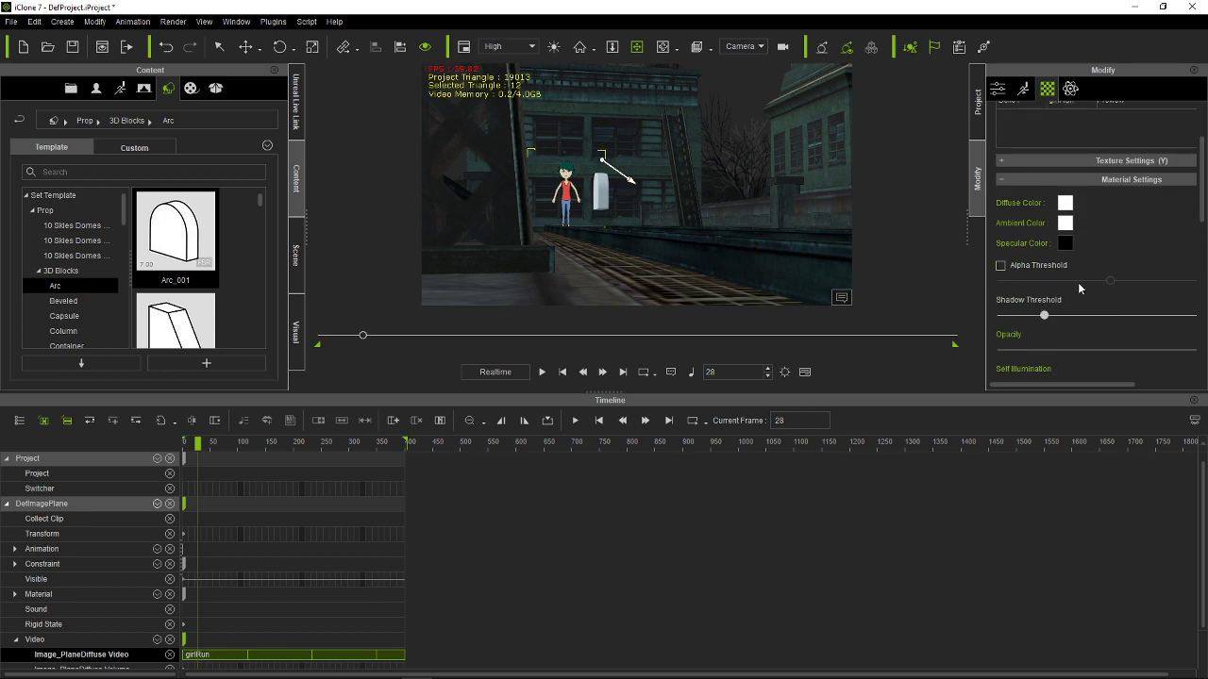
click(1020, 267)
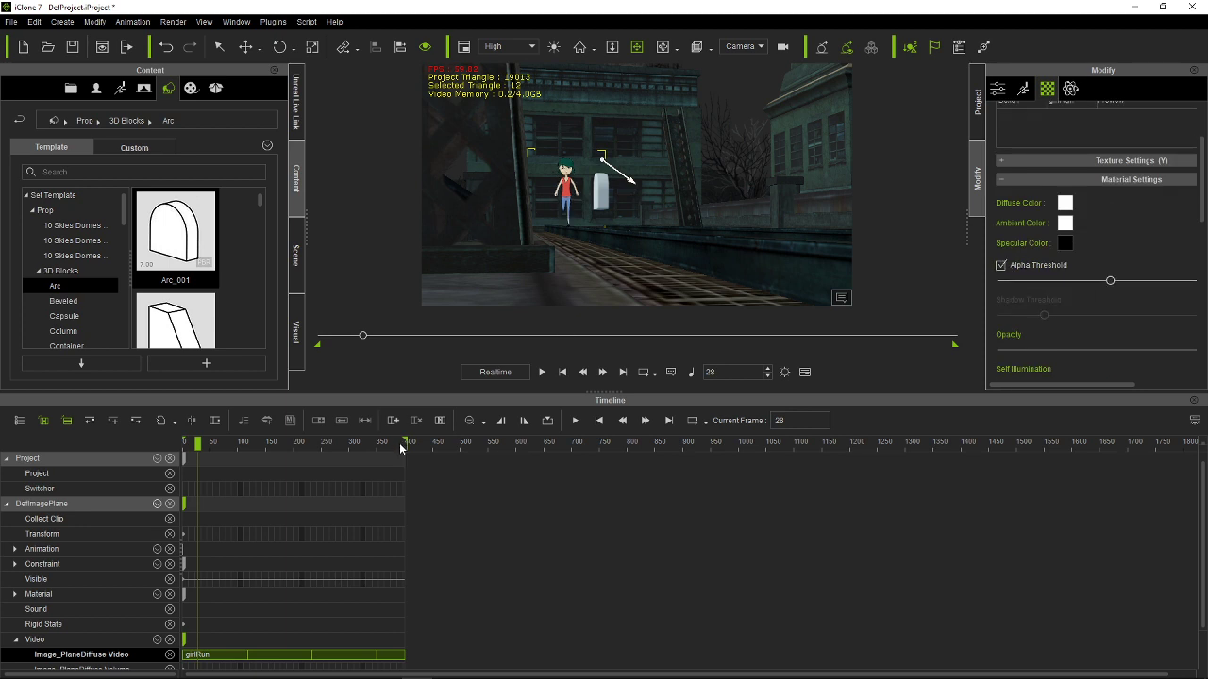
Step: Play back the animation and go to frame 237, with the girl halfway along the tracks
click(577, 421)
click(425, 443)
drag(430, 450, 316, 463)
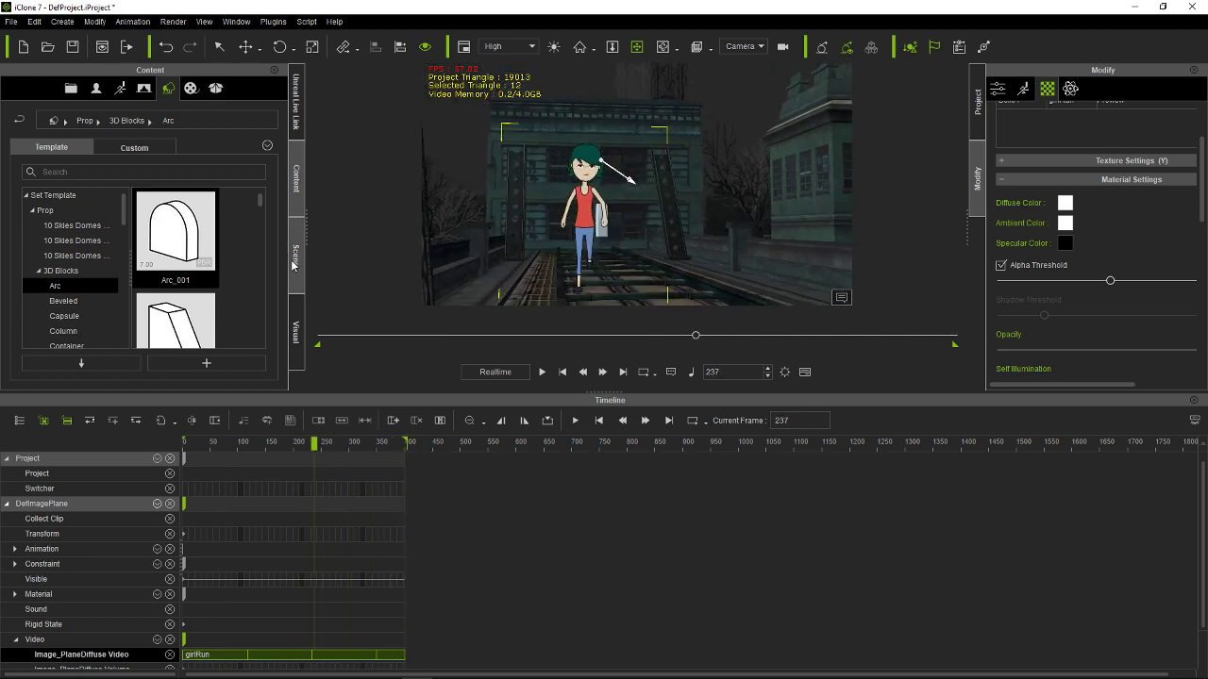
Step: Try toggling the scene's fog on and off, and enable the HDR Effect
click(298, 325)
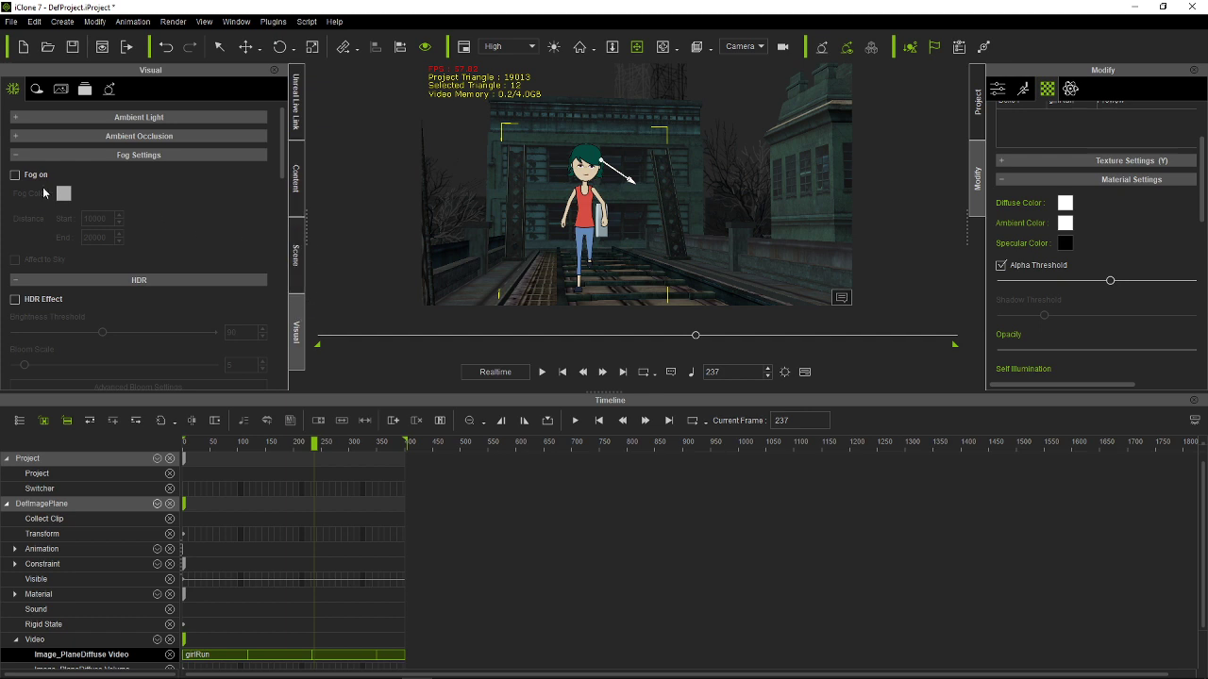
click(15, 174)
click(15, 175)
click(14, 299)
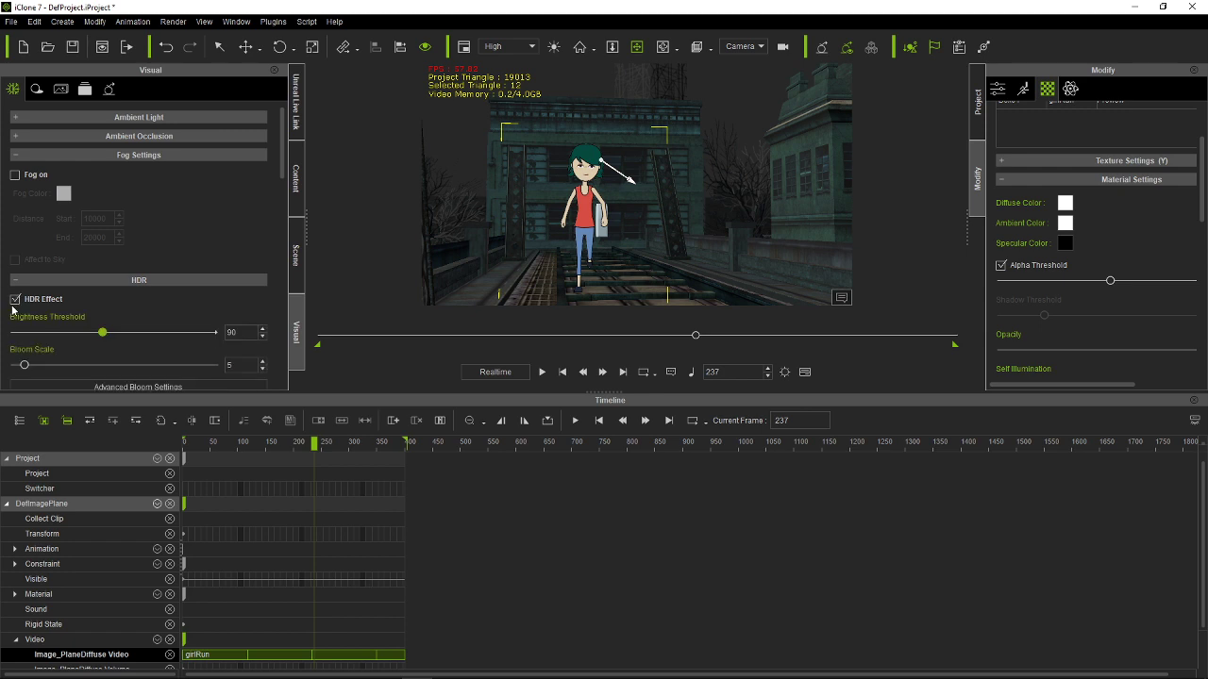
Step: Enable Ambient Occlusion for the scene and show the ambient light colour setting
click(16, 156)
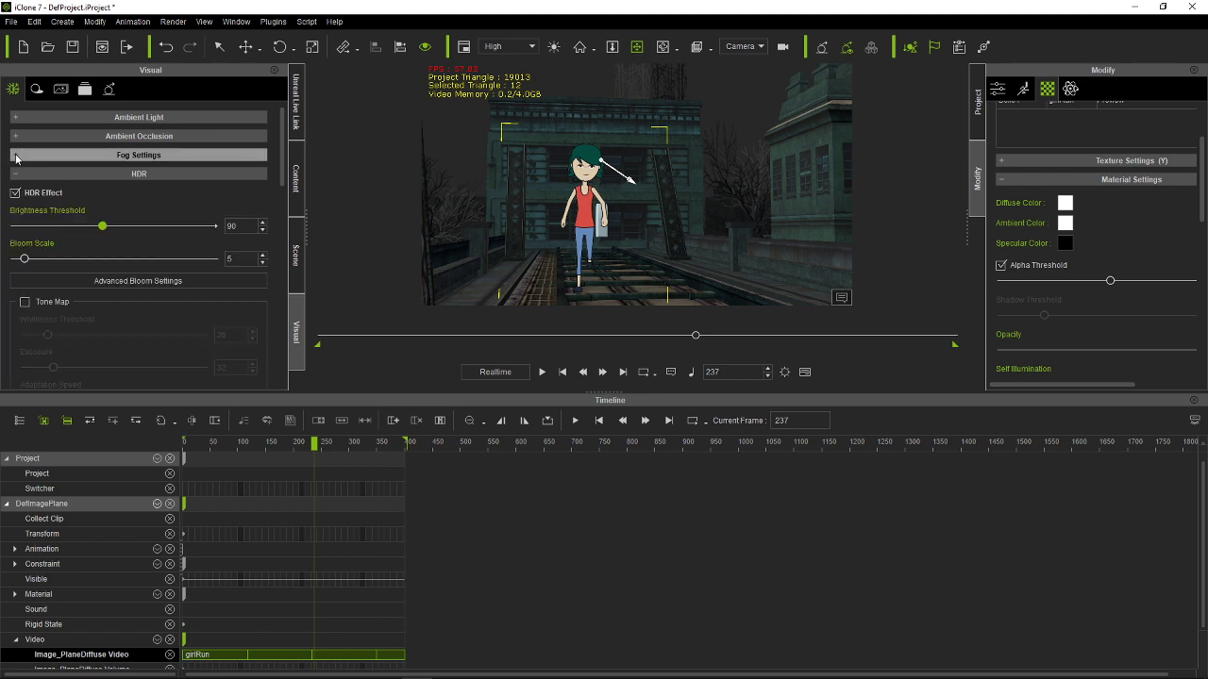
click(16, 136)
click(16, 156)
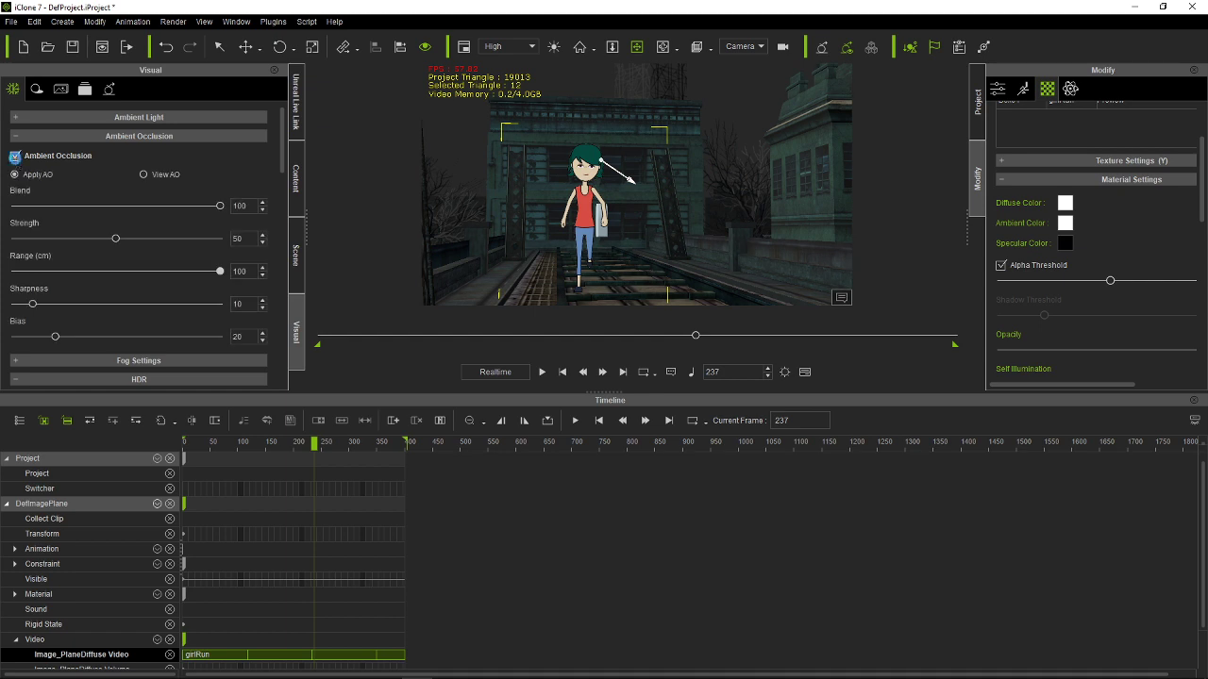
click(15, 157)
click(16, 157)
click(28, 118)
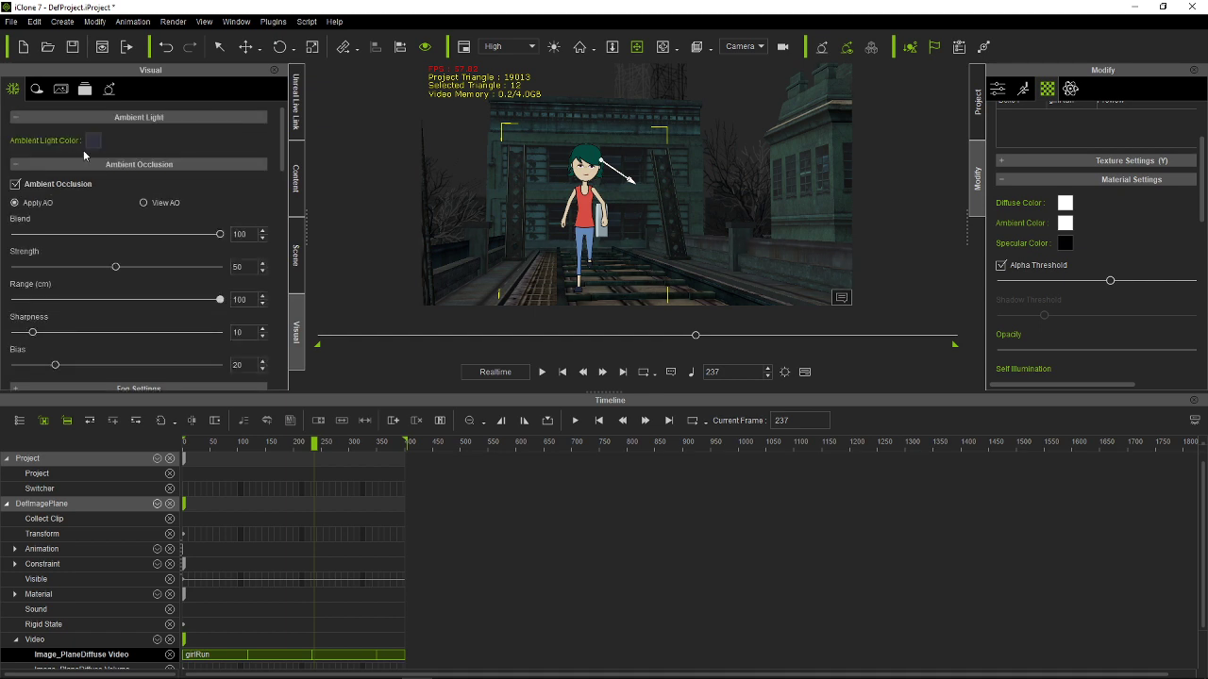
Step: Toggle the scene's shadows off and back on, setting the shadow strength to 74 and the soft shadow quality to 1
click(41, 91)
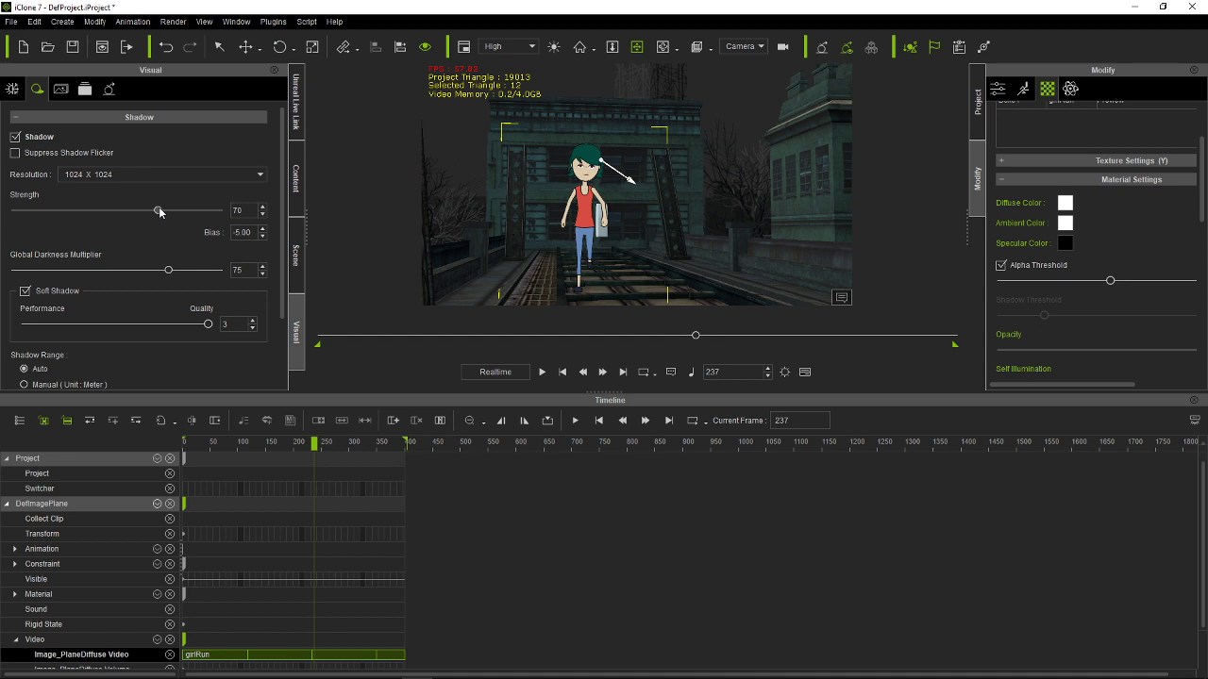
click(15, 137)
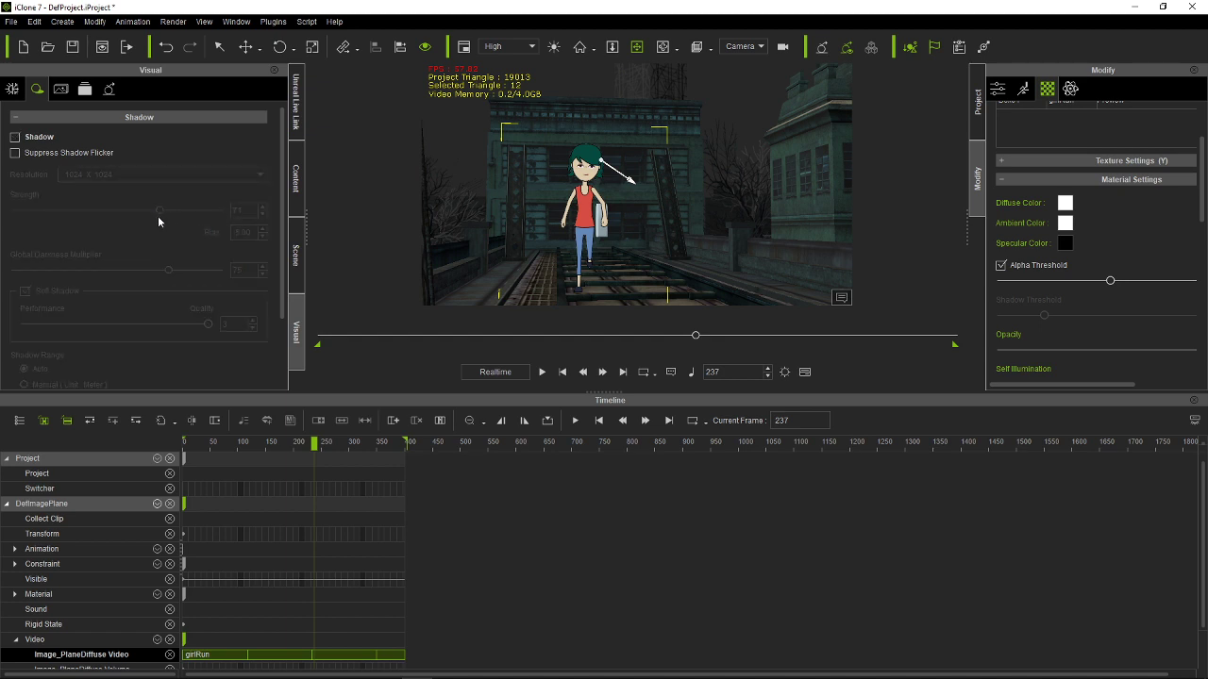
click(28, 142)
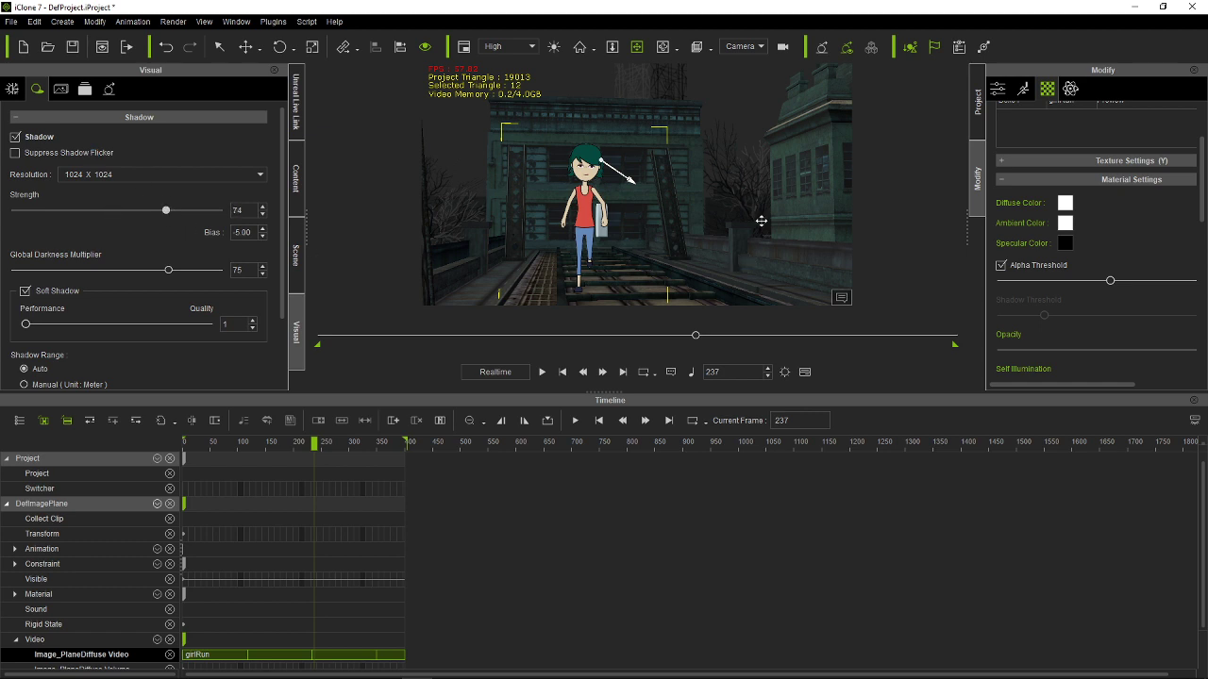
Step: Rotate Light01 at frame 237 so it lights the girl and the bridge's girders, and move its Transform key to frame 1
click(295, 185)
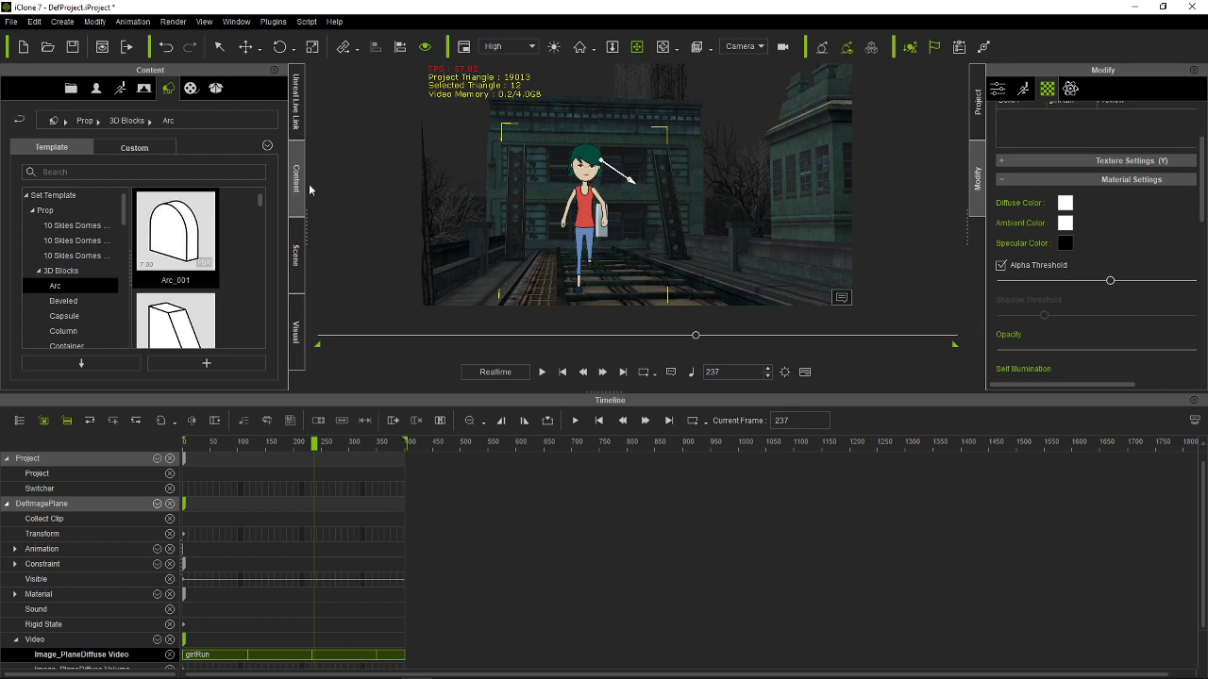
click(298, 268)
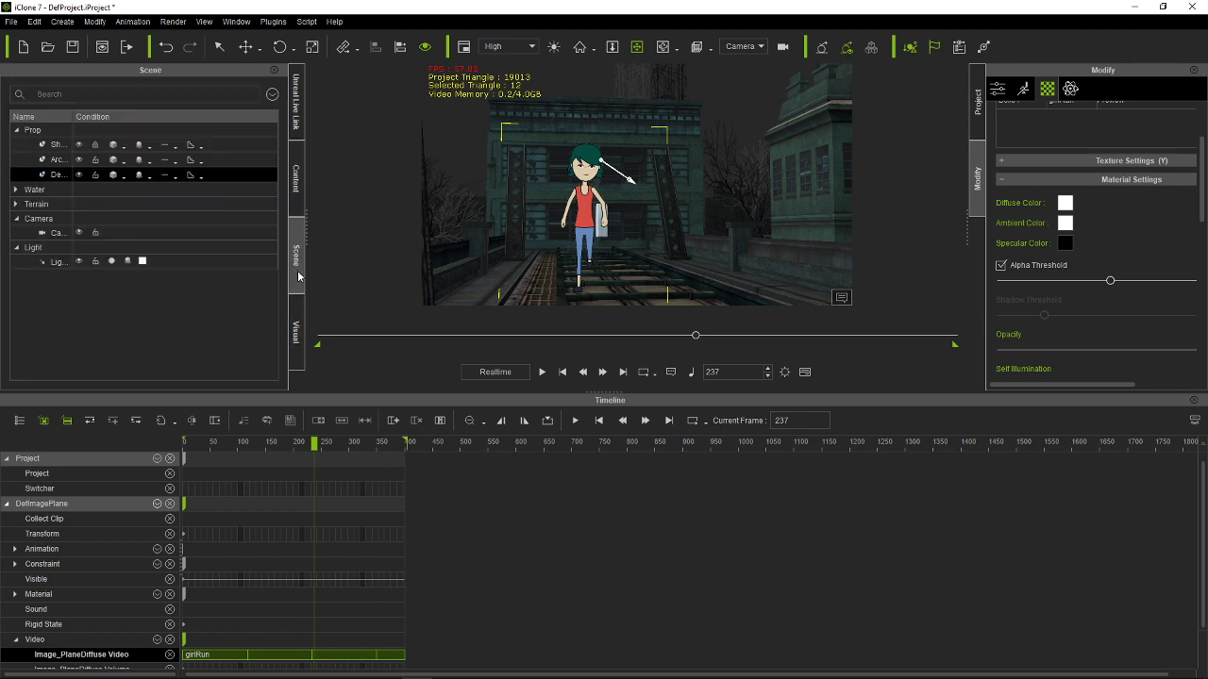
click(55, 261)
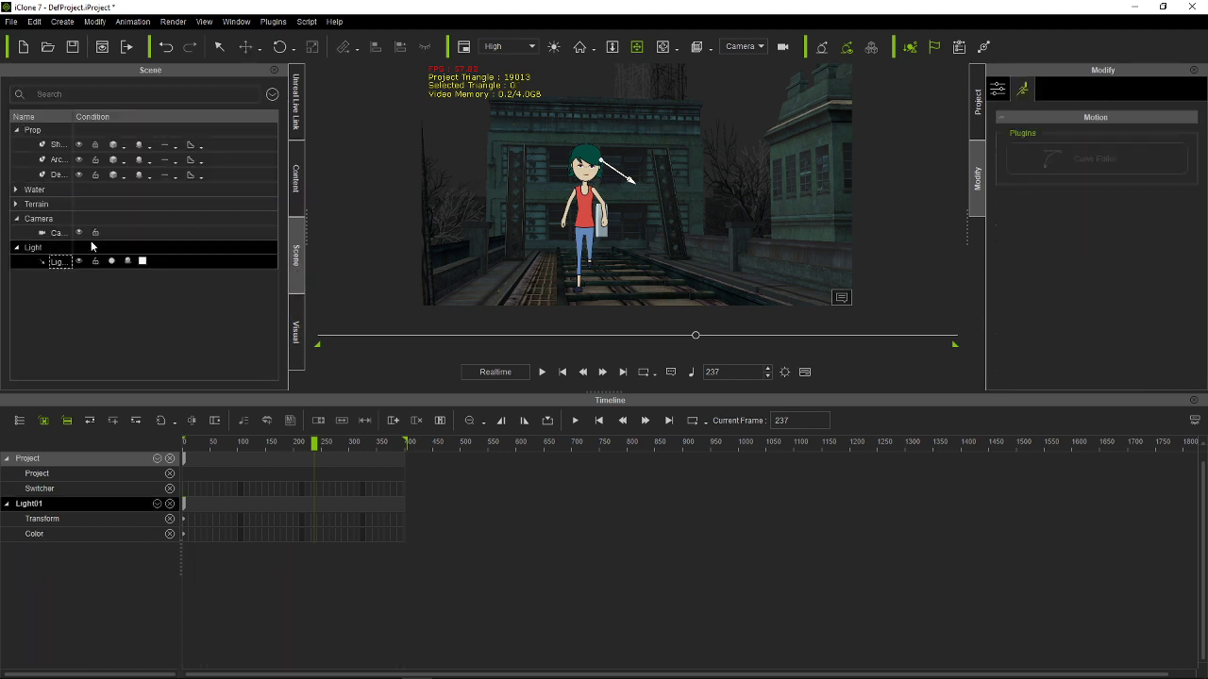
drag(72, 117, 142, 117)
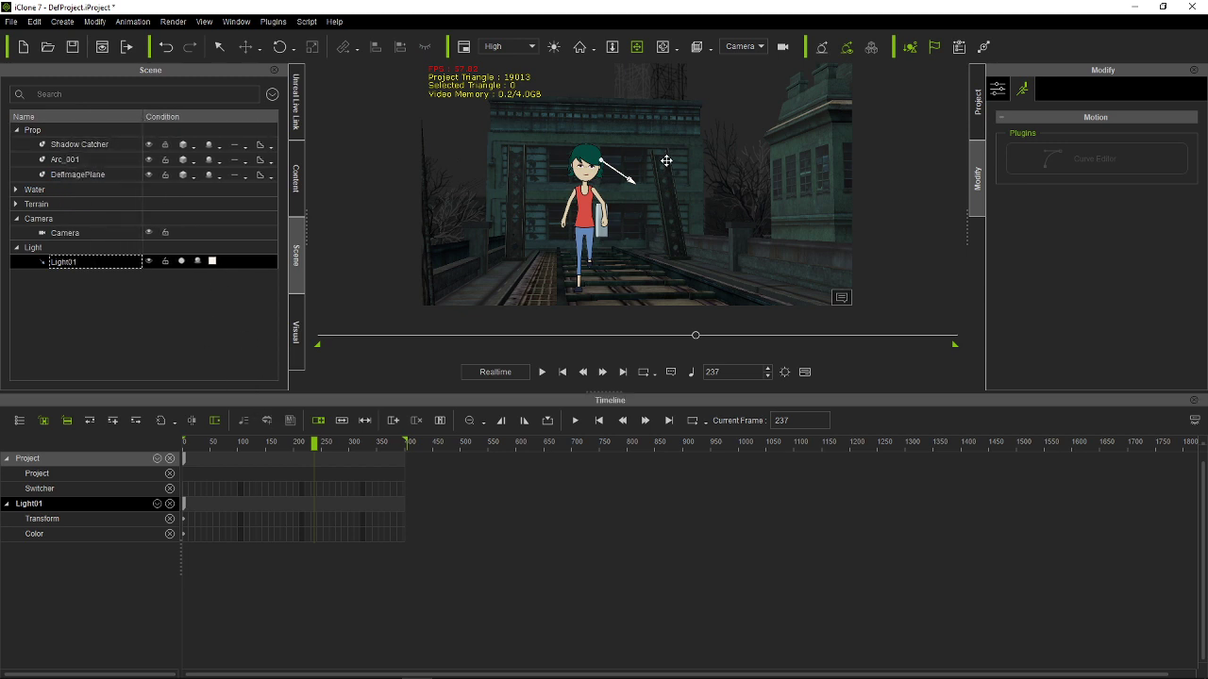
click(628, 179)
click(115, 263)
click(279, 48)
drag(625, 178, 653, 185)
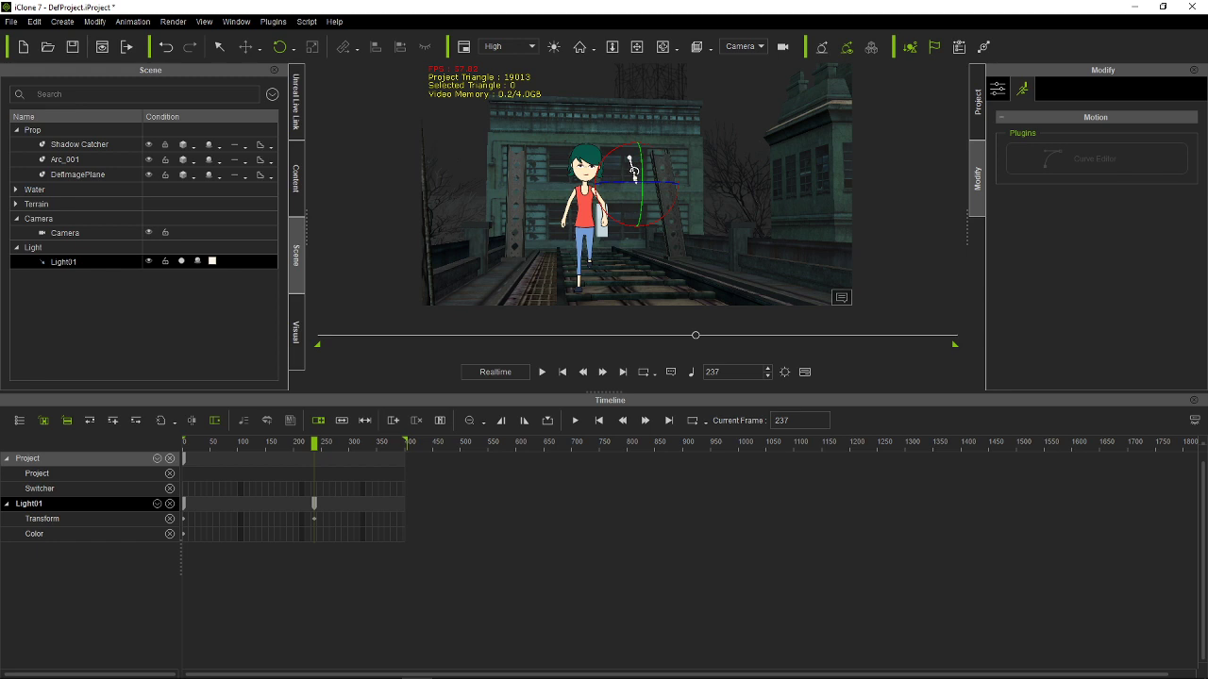
drag(633, 170, 665, 181)
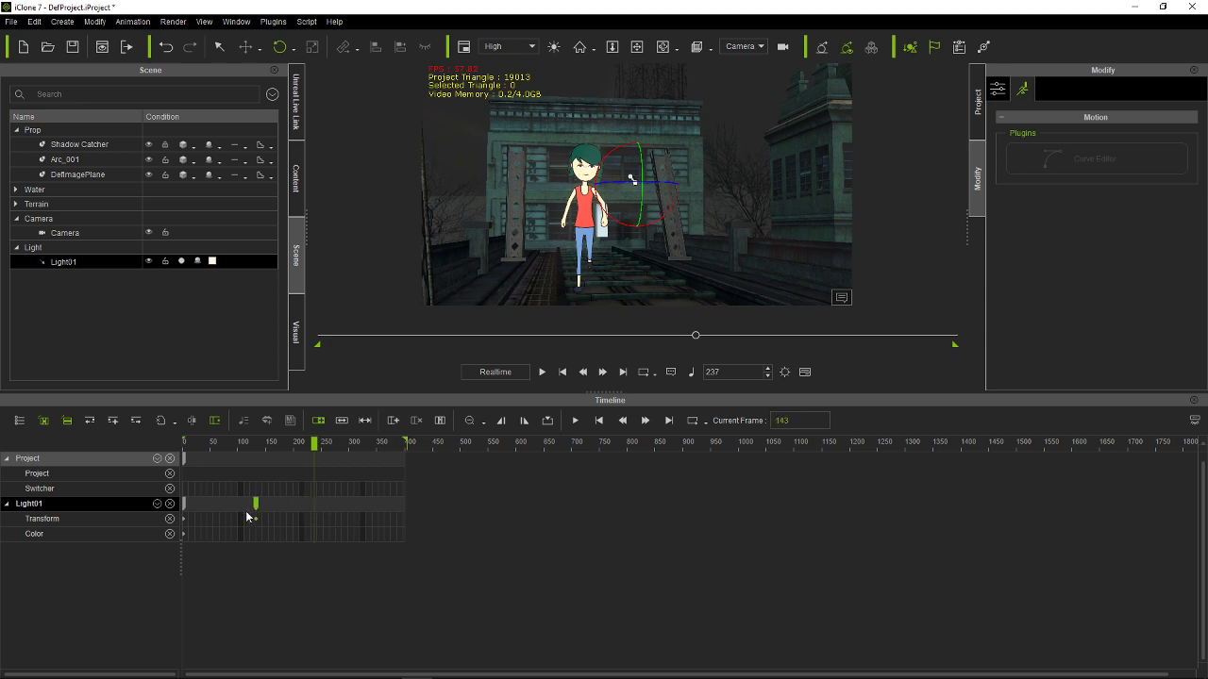
click(153, 525)
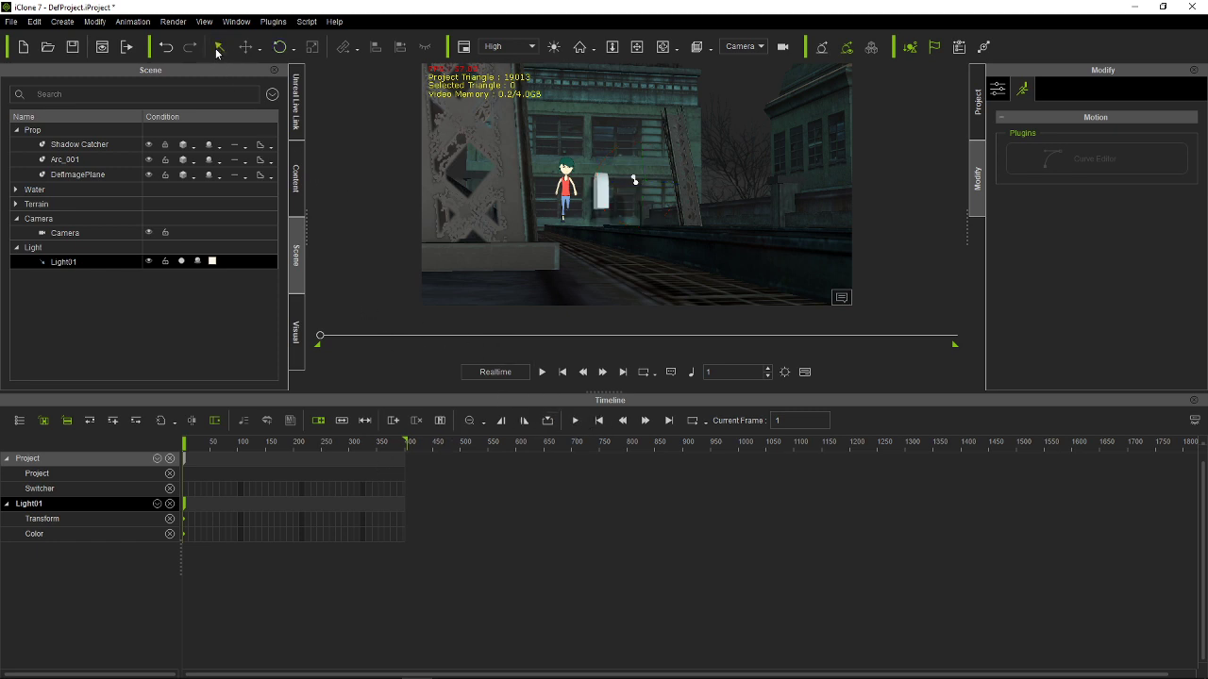
Step: Play back the relit animation, rewind it, and go to frame 400
click(543, 373)
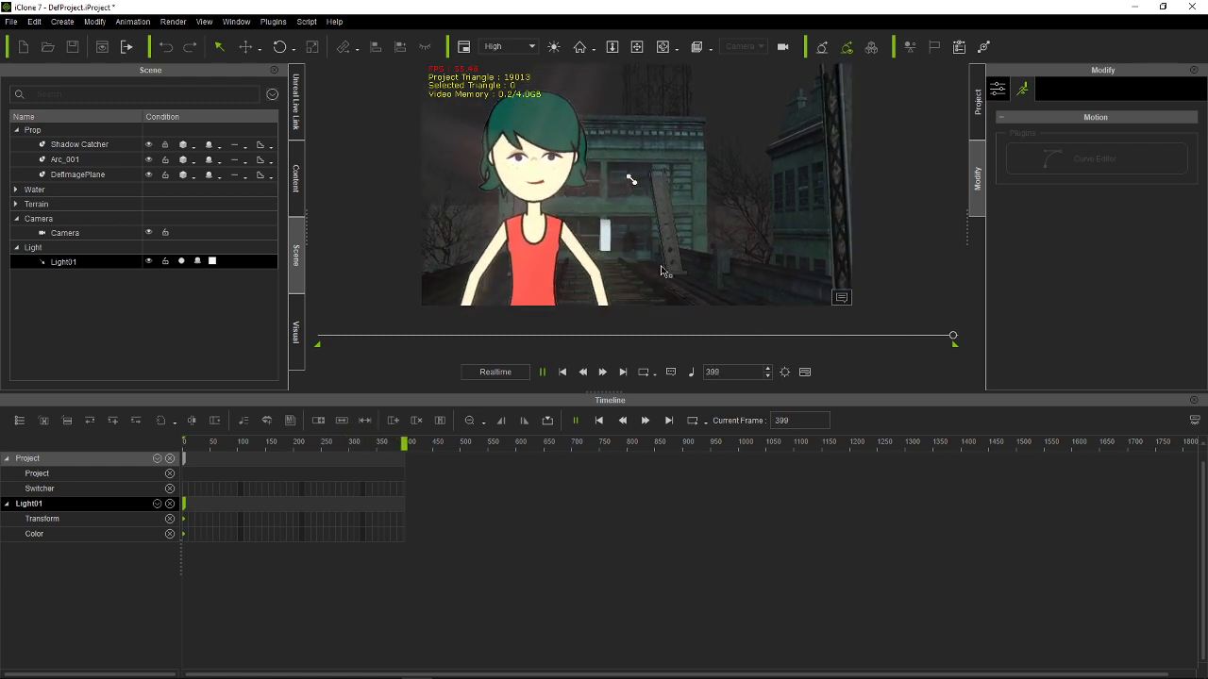
click(560, 373)
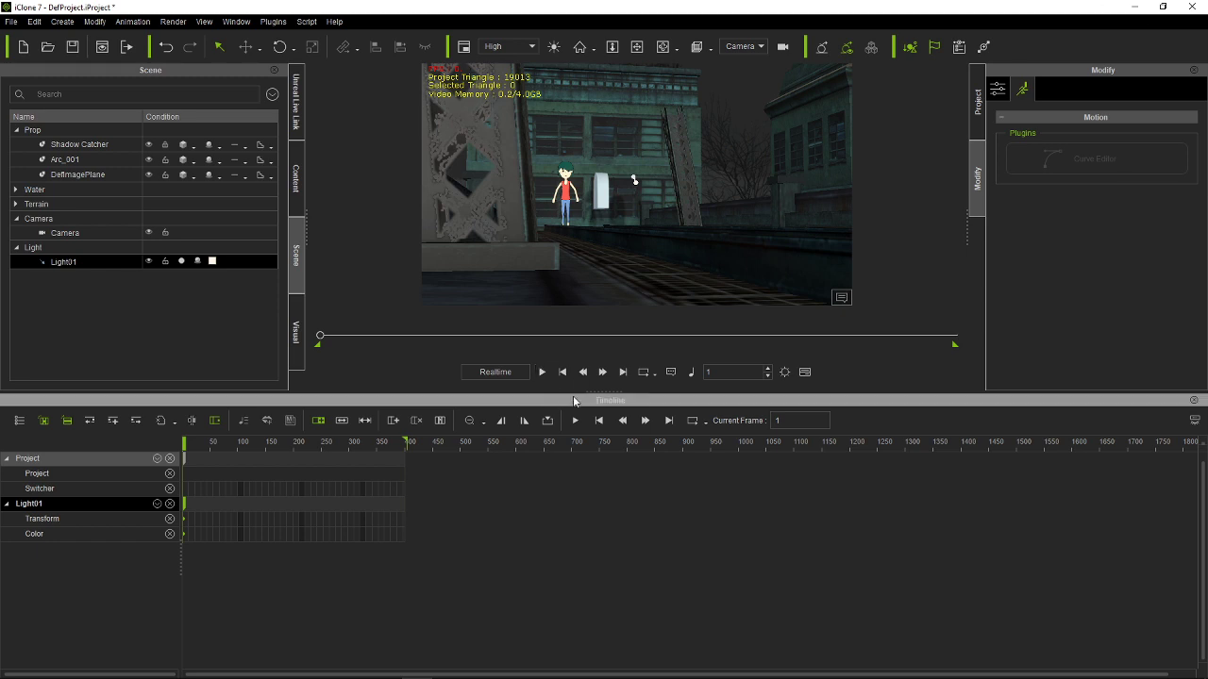
drag(262, 443, 431, 456)
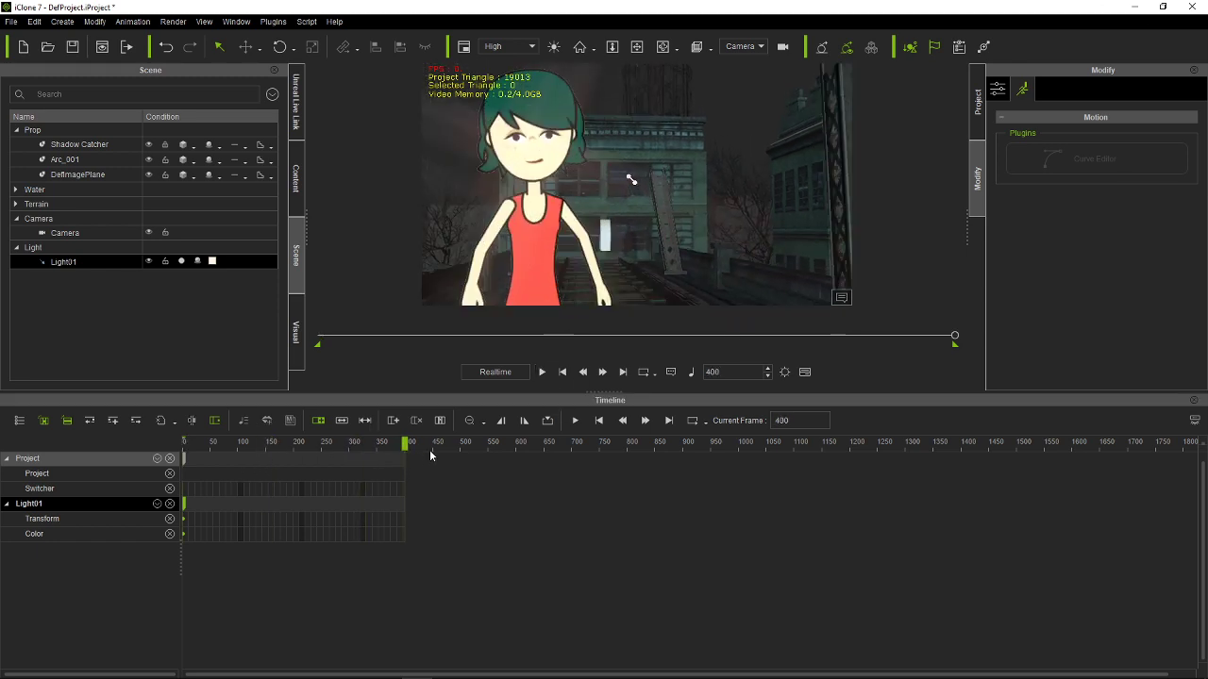
Step: Import the clouds title image from the desktop into the scene as a Plane
click(1163, 6)
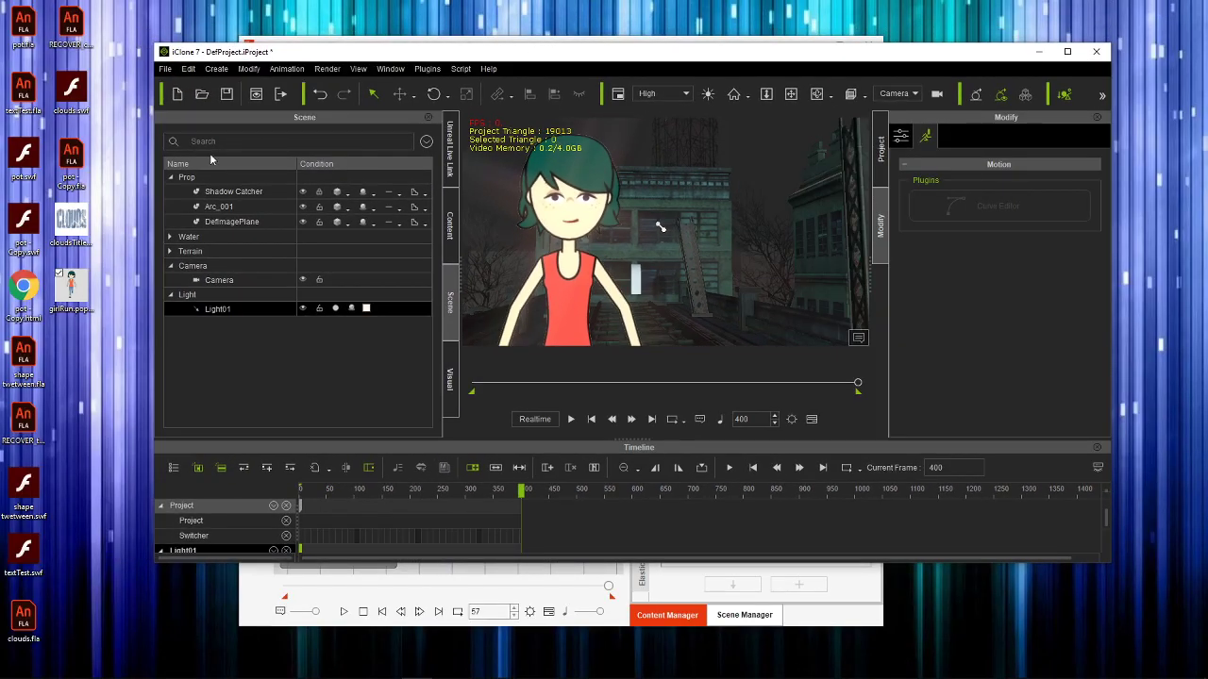
drag(71, 223, 661, 315)
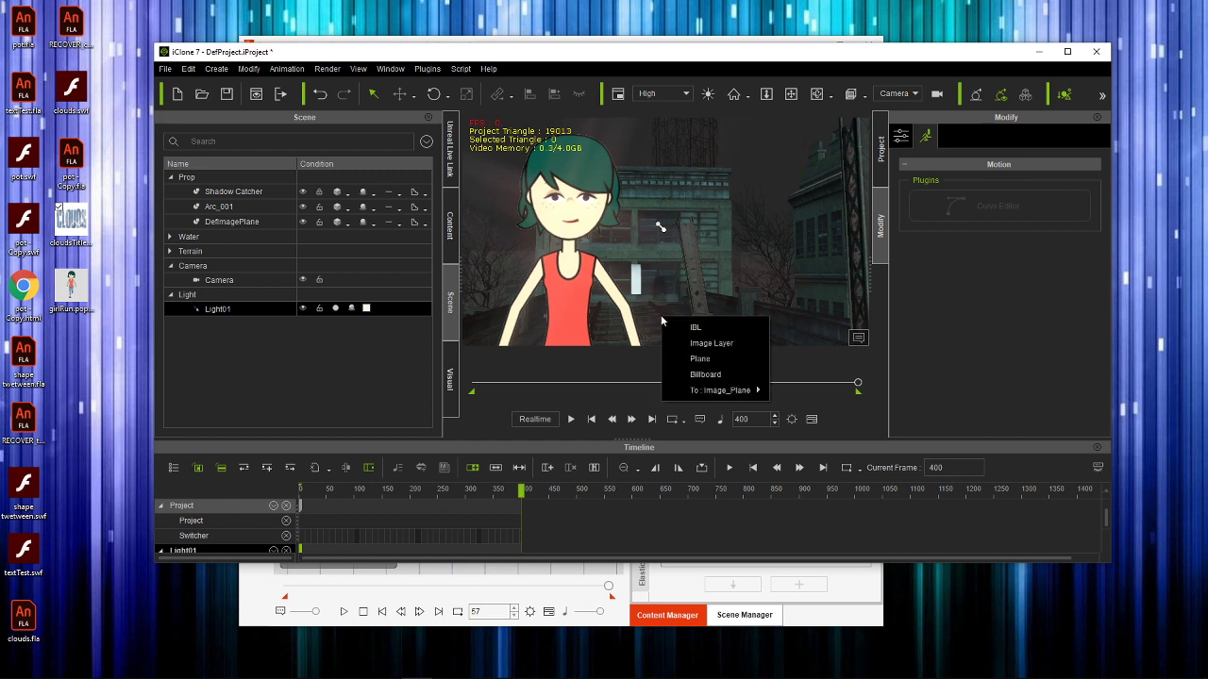
click(702, 359)
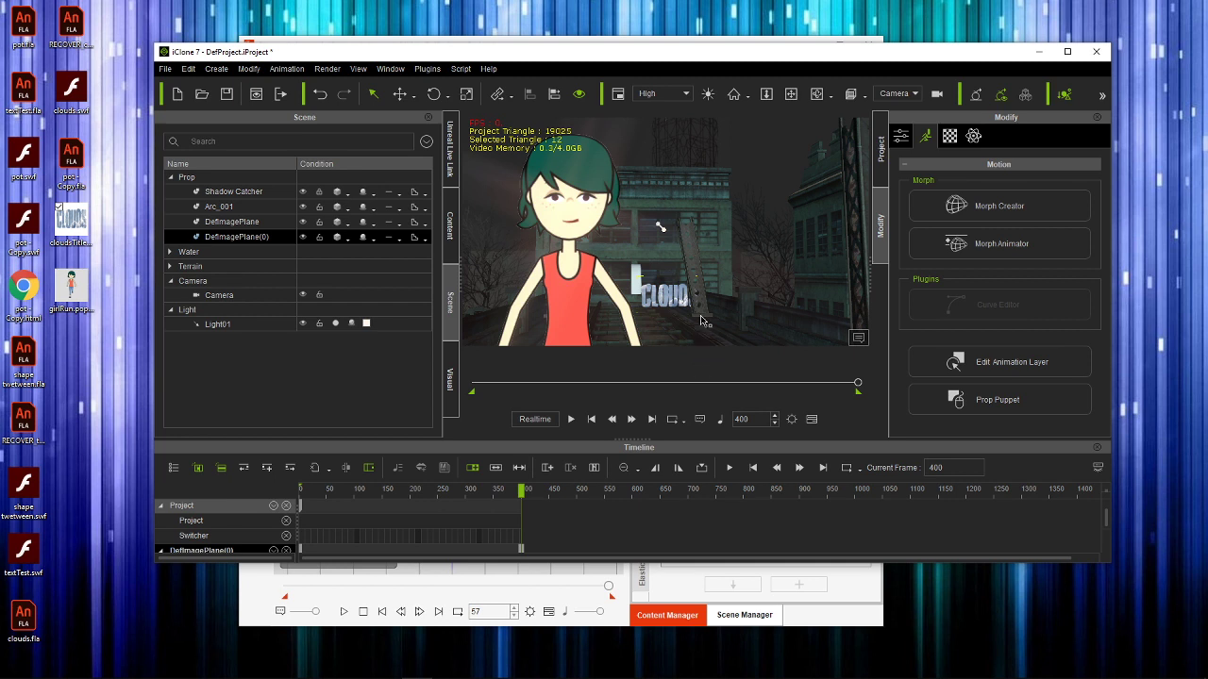
Step: Scale up the CLOUDS title plane and move it behind the girl at frame 400
click(466, 95)
drag(661, 226, 766, 173)
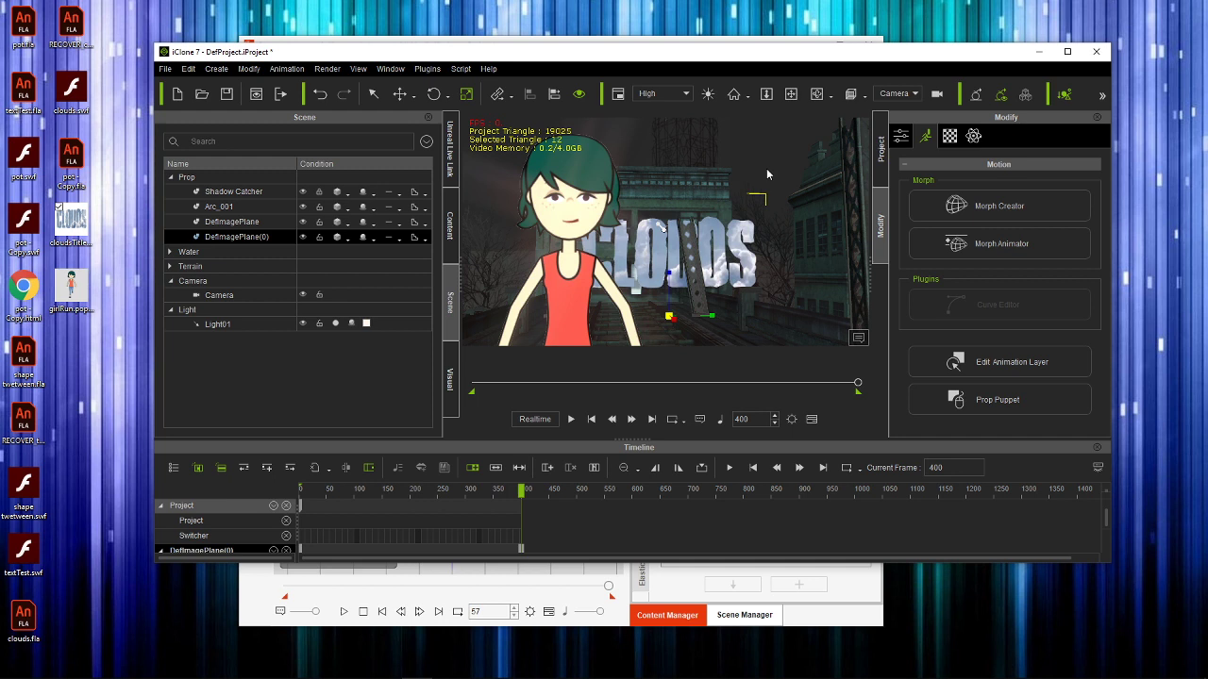
click(400, 94)
drag(664, 227, 661, 226)
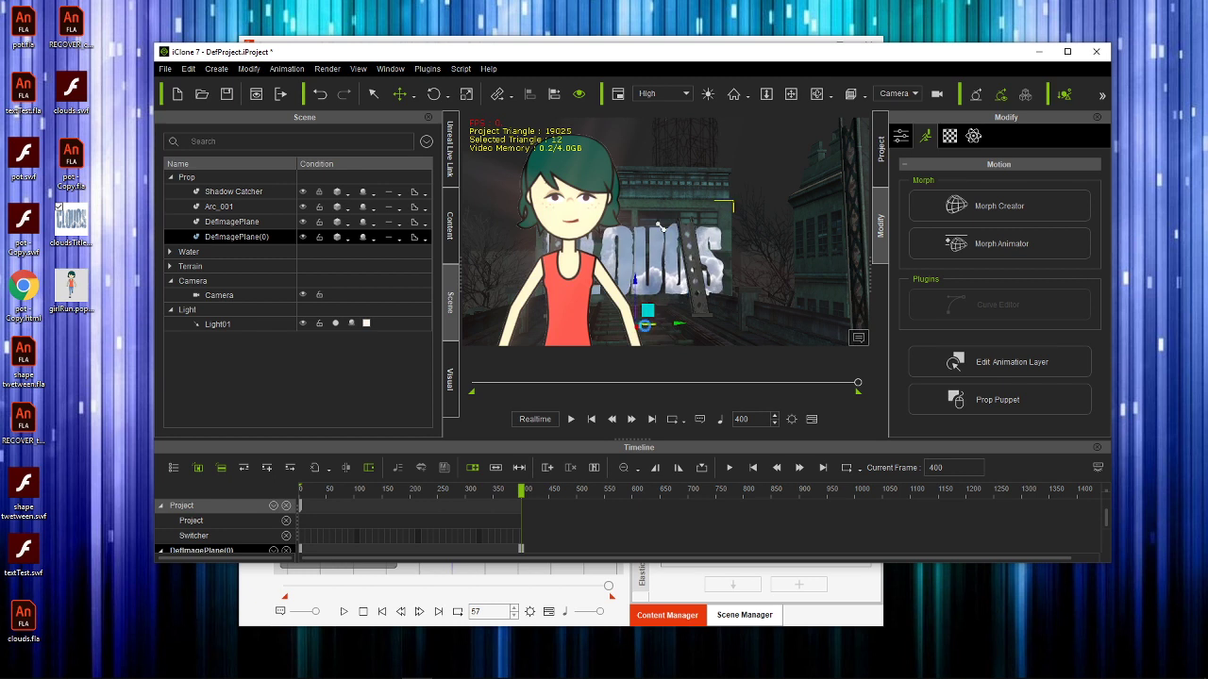
Step: Move the CLOUDS title plane closer behind the girl at frame 400 so it fills more of the shot, and play back the animation
drag(638, 329, 650, 352)
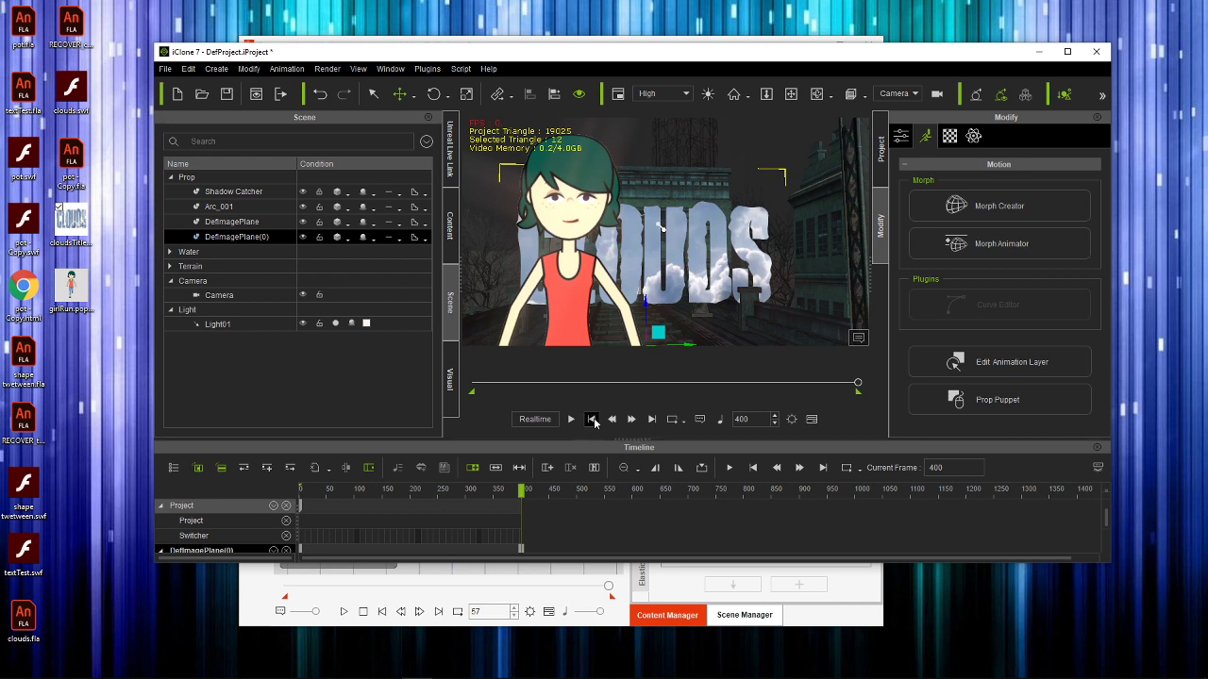
click(571, 419)
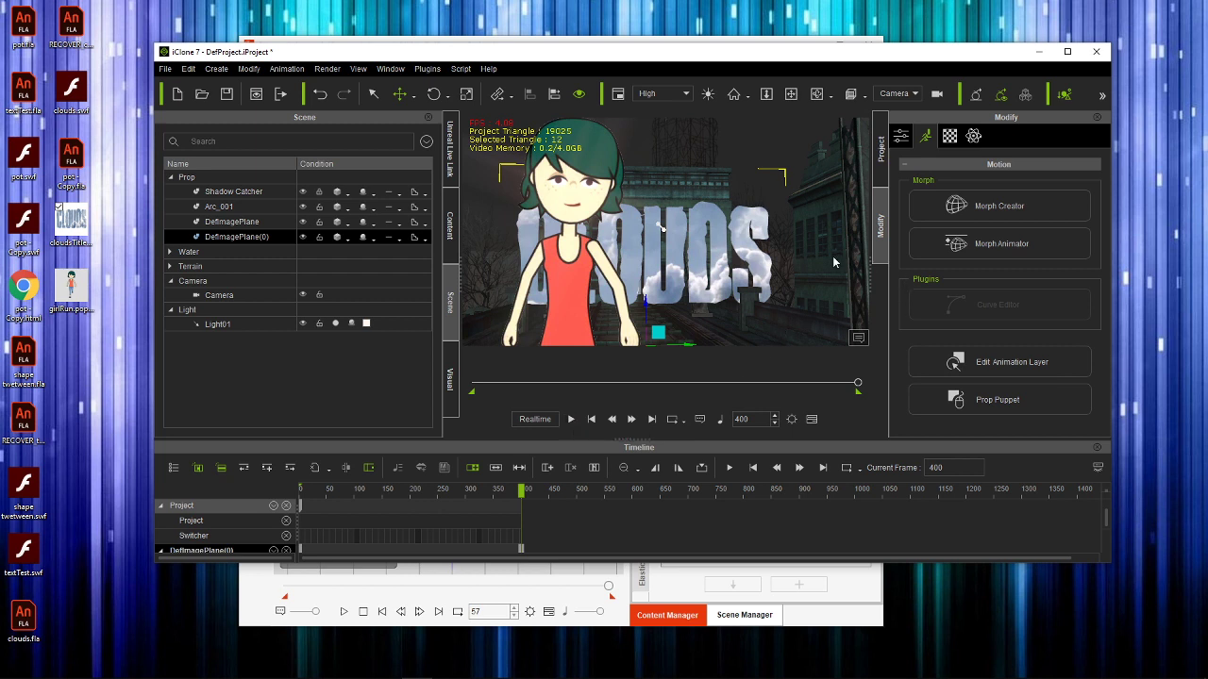
Step: Change the view from Camera to Preview and delete the CLOUDS title plane, DefImagePlane(0), from the scene
click(745, 247)
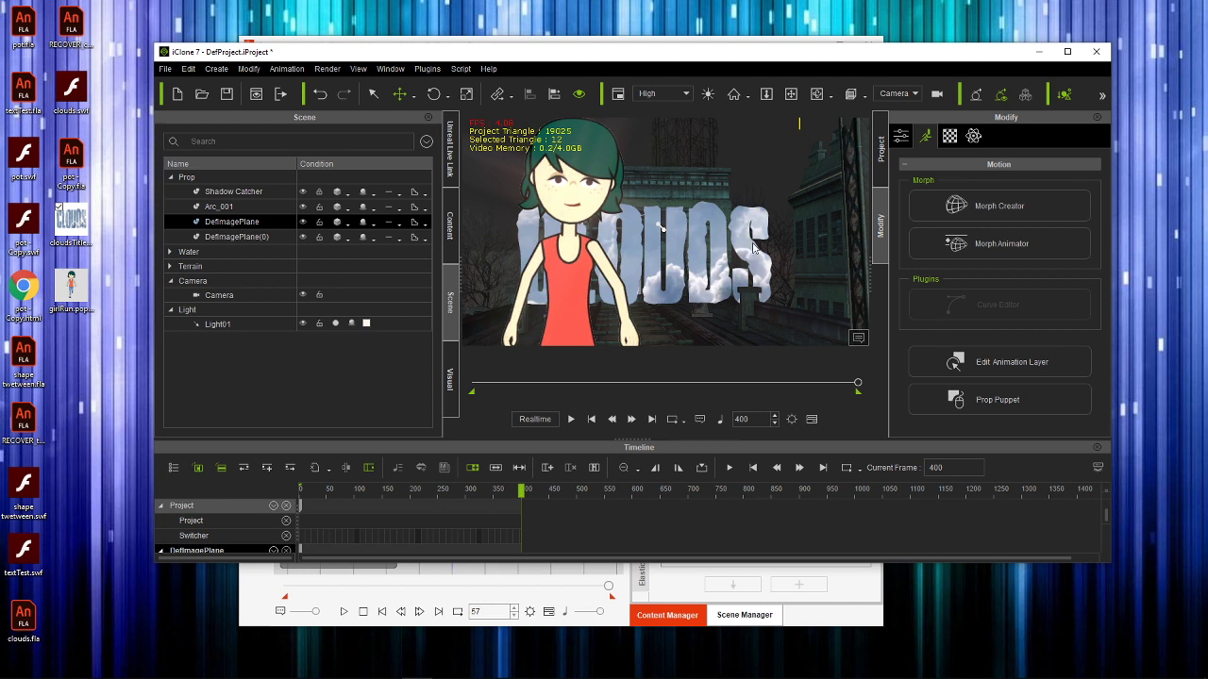
key(Delete)
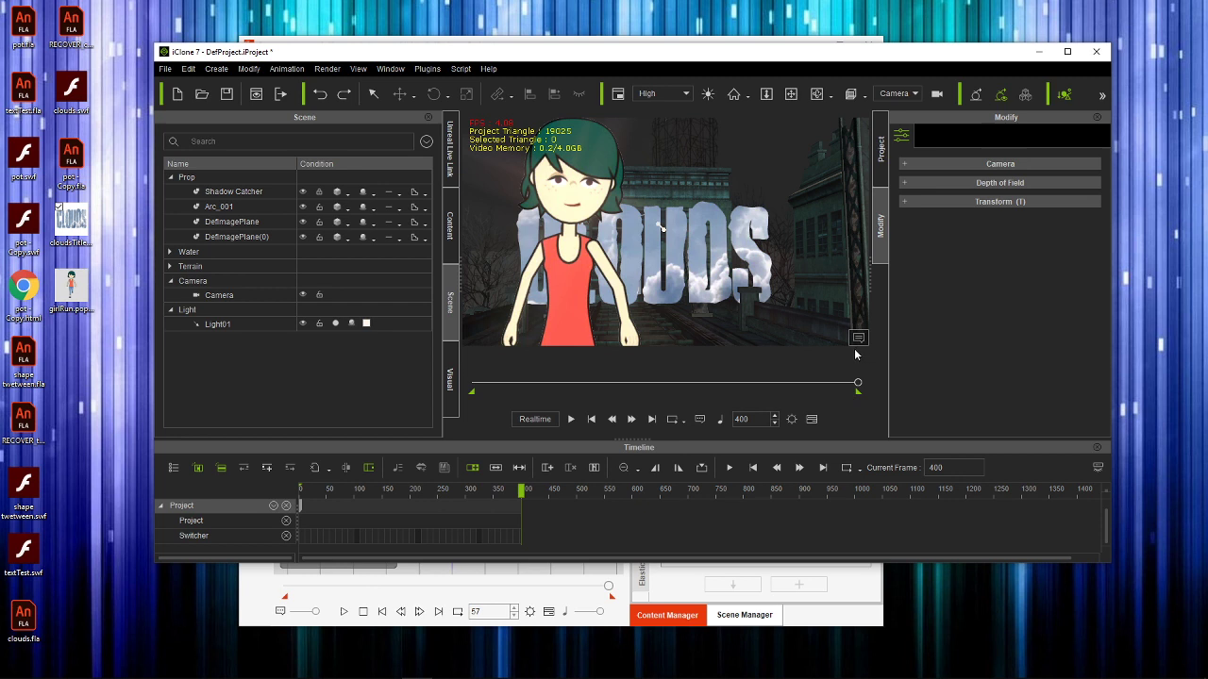
click(918, 95)
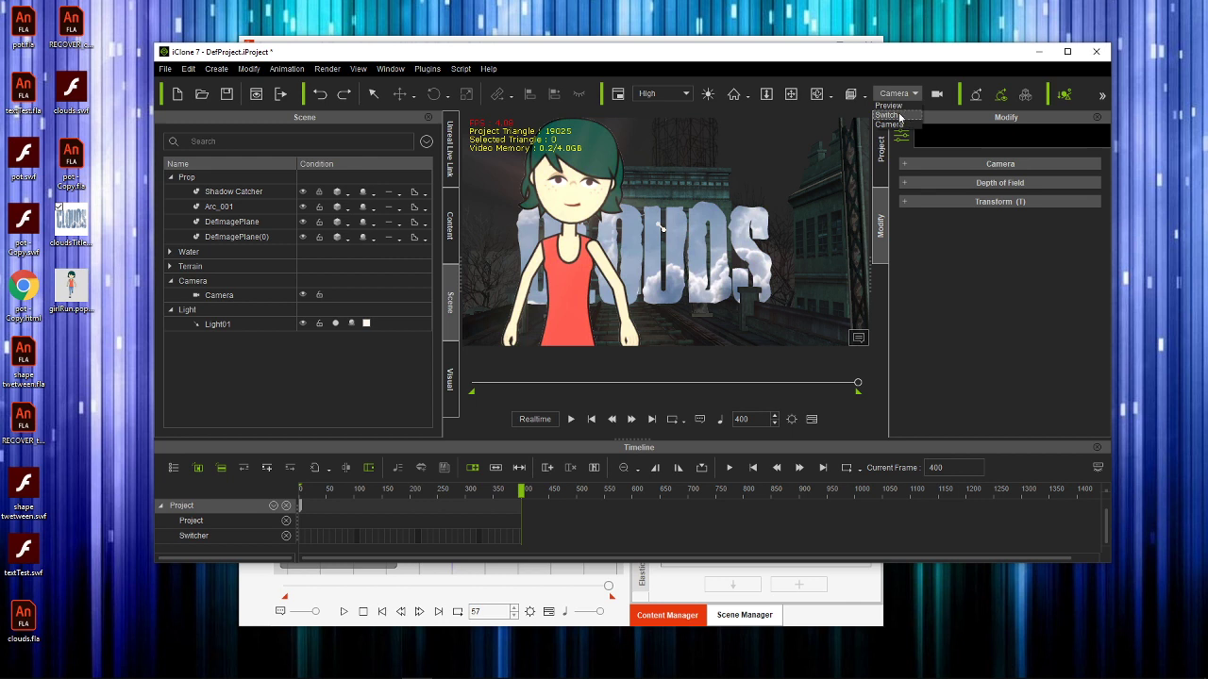
click(897, 107)
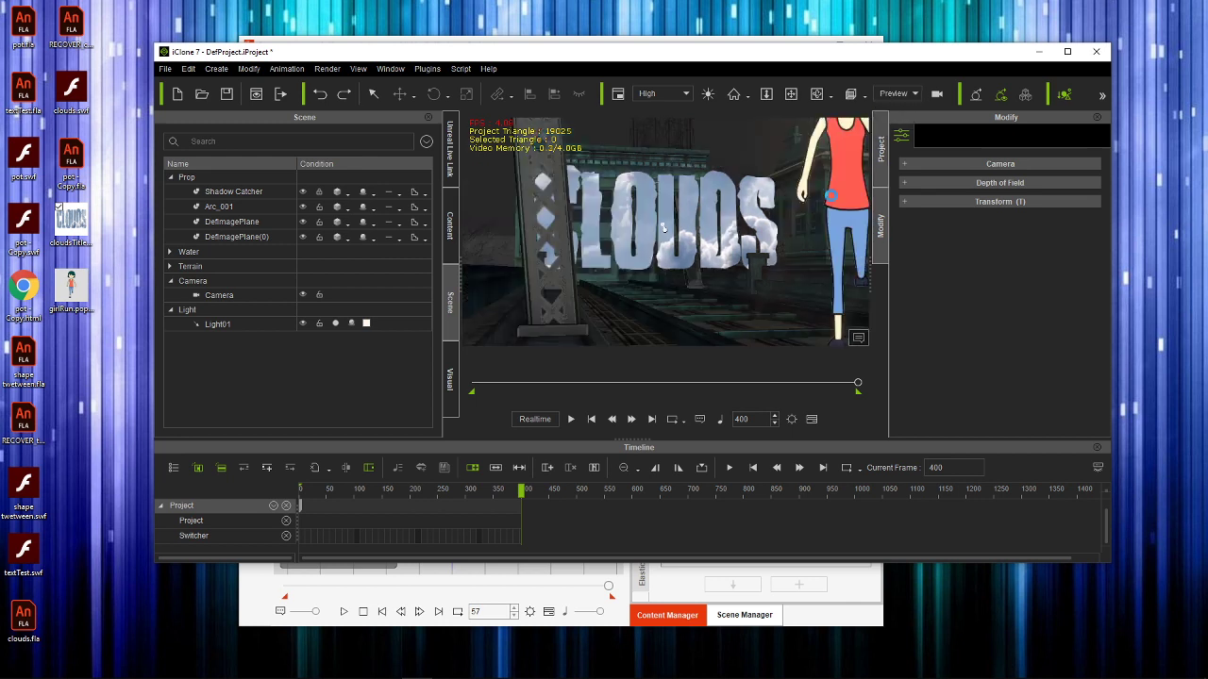
click(573, 267)
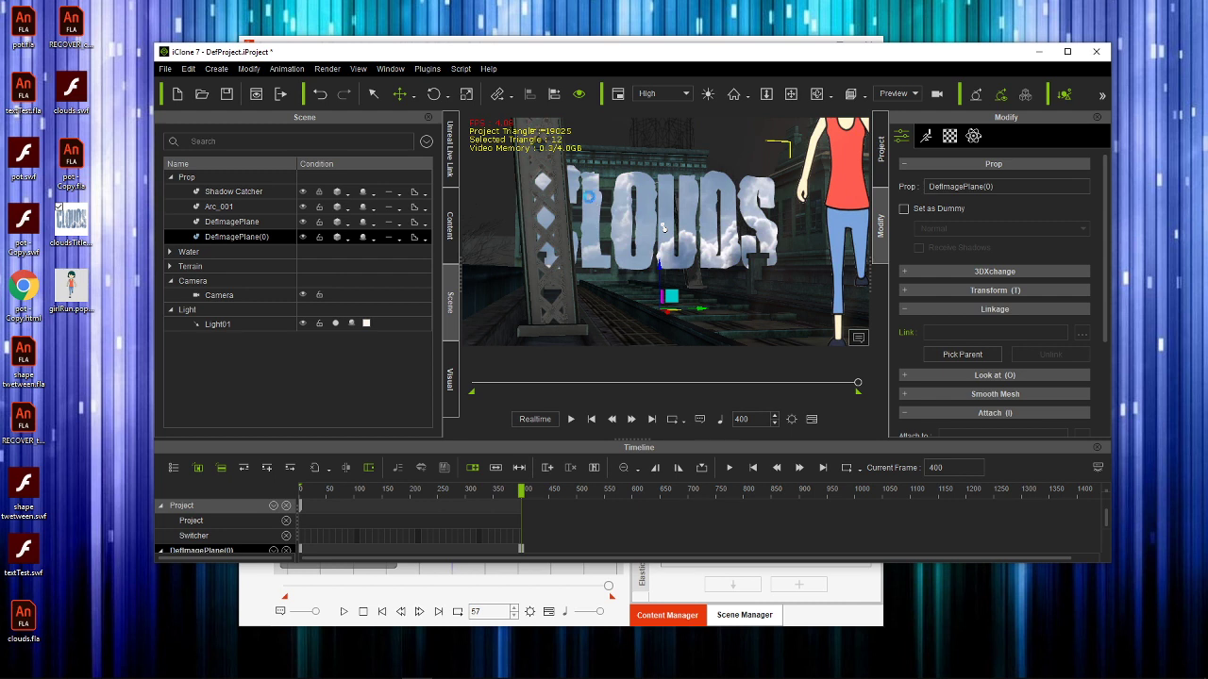
key(Delete)
Step: Play back the scene from frame 1, rewind it, and delete the white Arc_001 prop beside the girl
drag(444, 514, 252, 511)
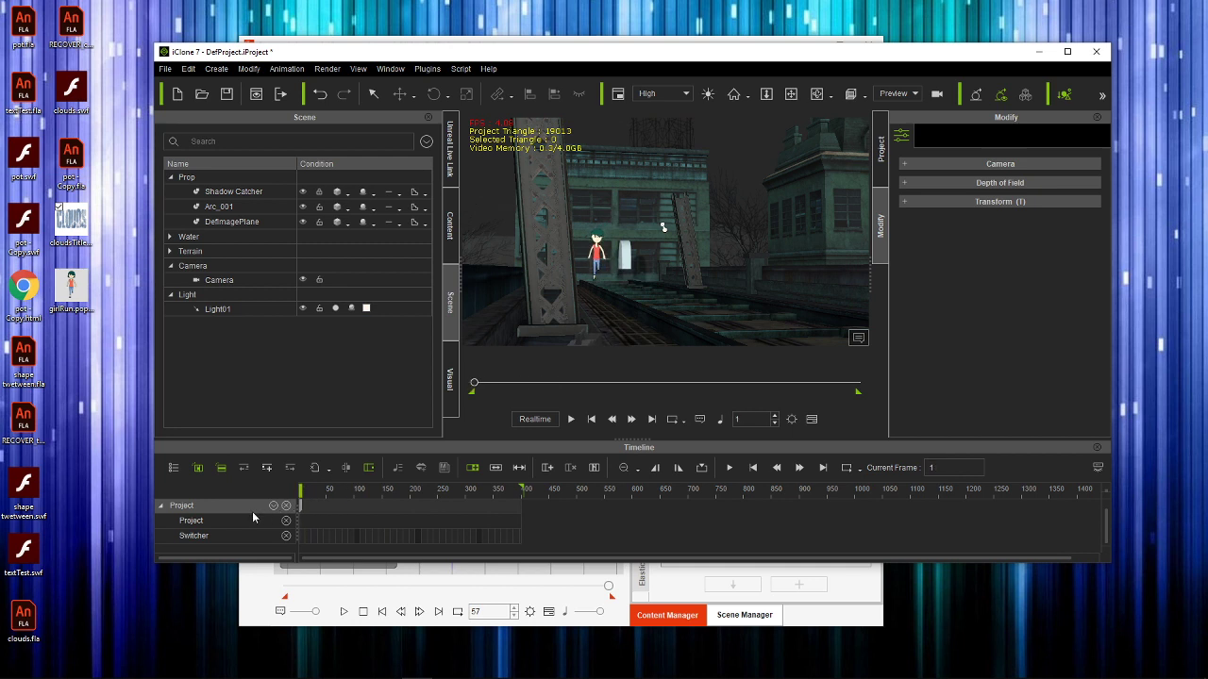
click(570, 419)
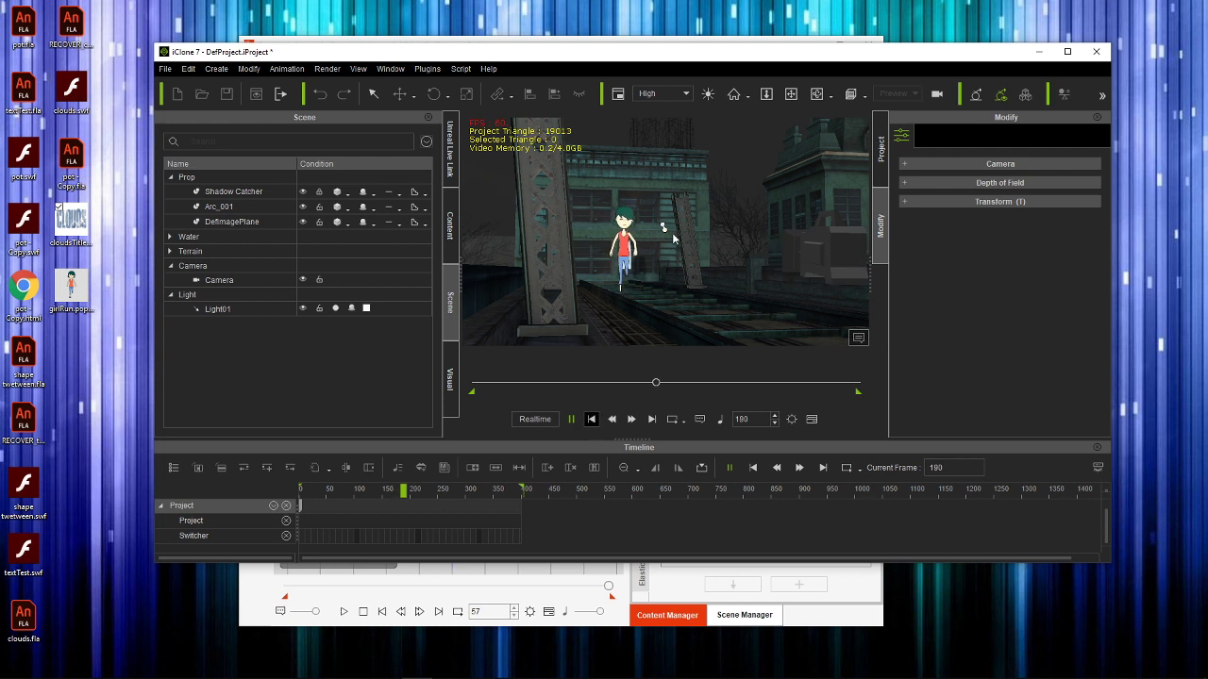
click(592, 419)
click(623, 260)
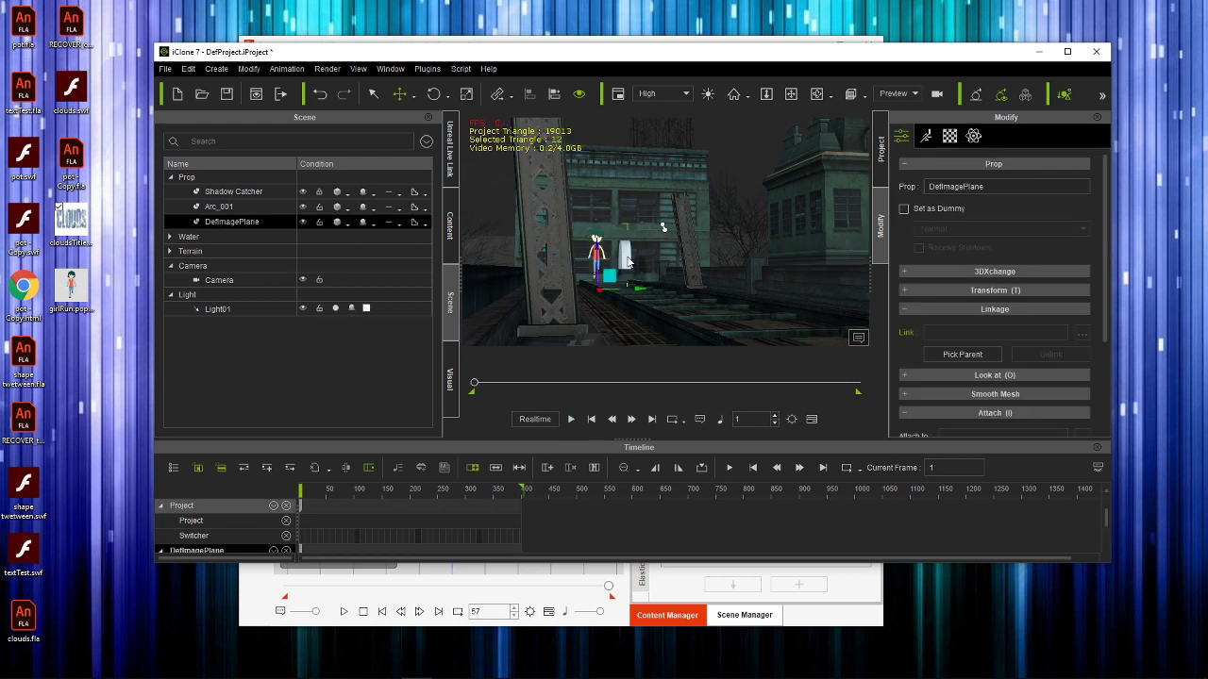
click(624, 258)
key(Delete)
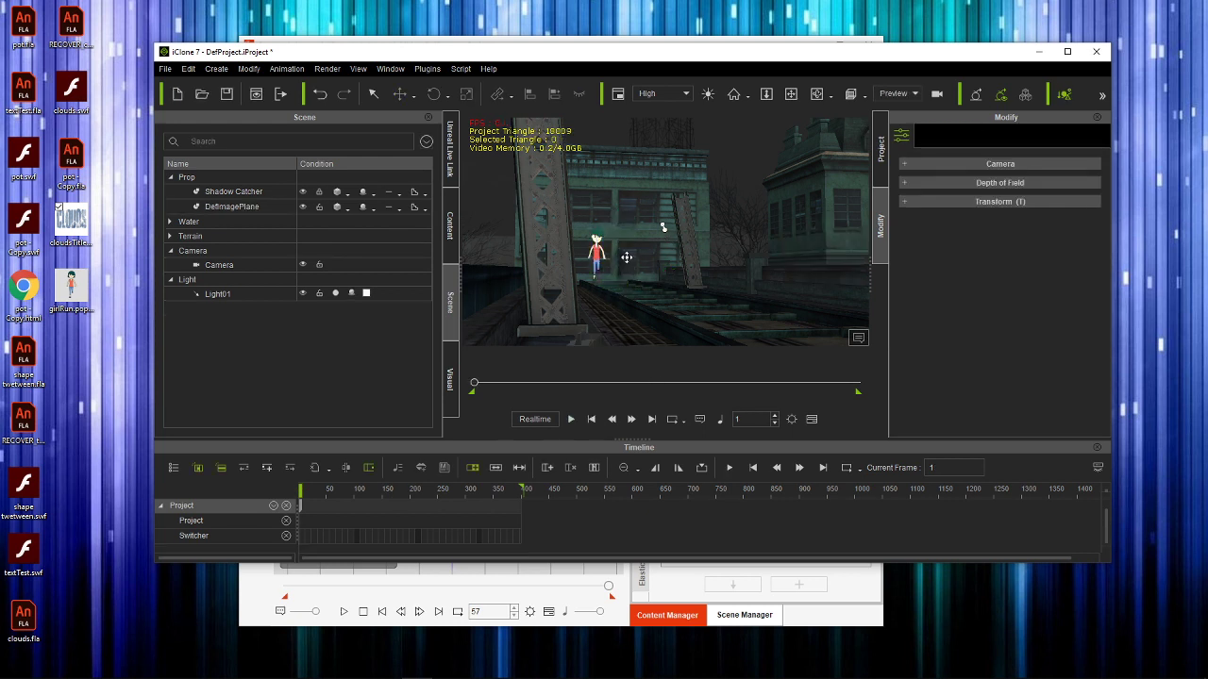
Step: Play back the animation in the Preview view, rewind it, and play it again through Camera up to frame 400
click(570, 419)
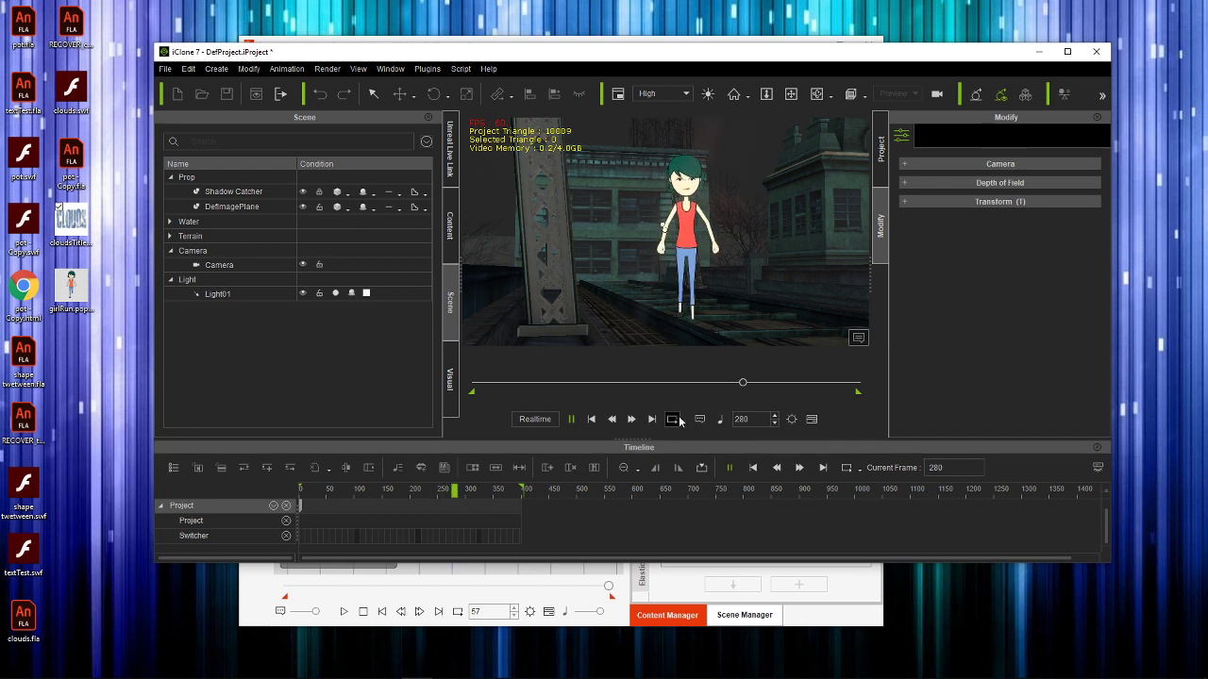
click(595, 419)
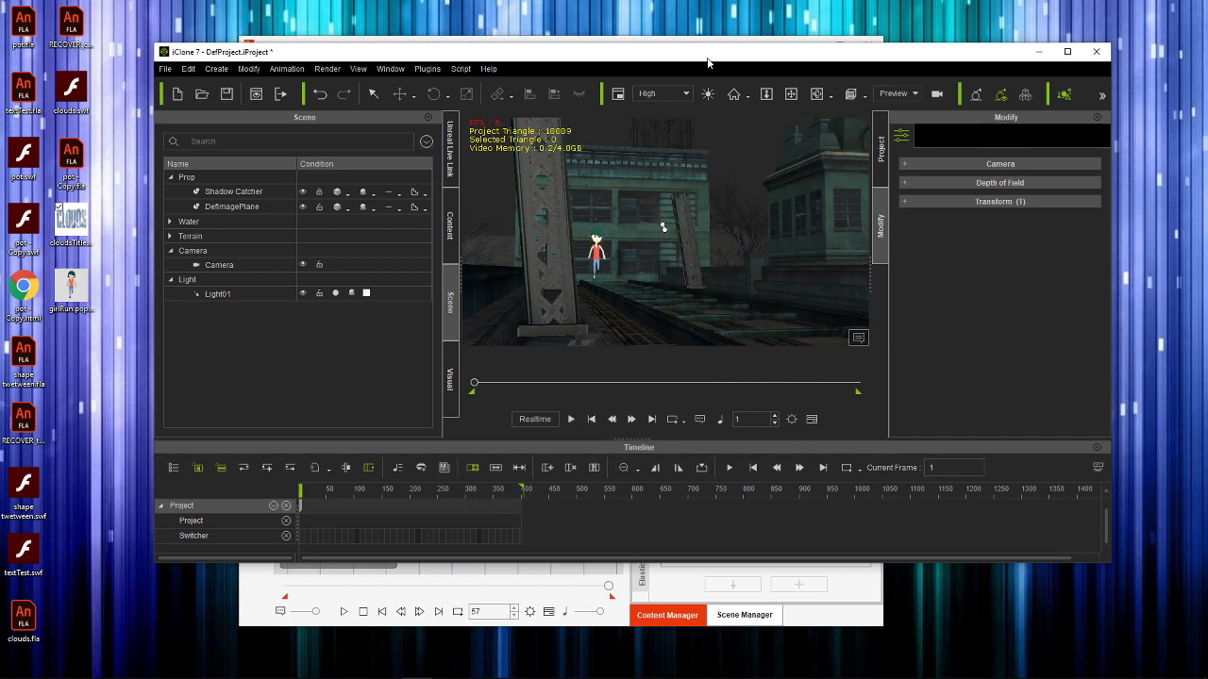
click(913, 93)
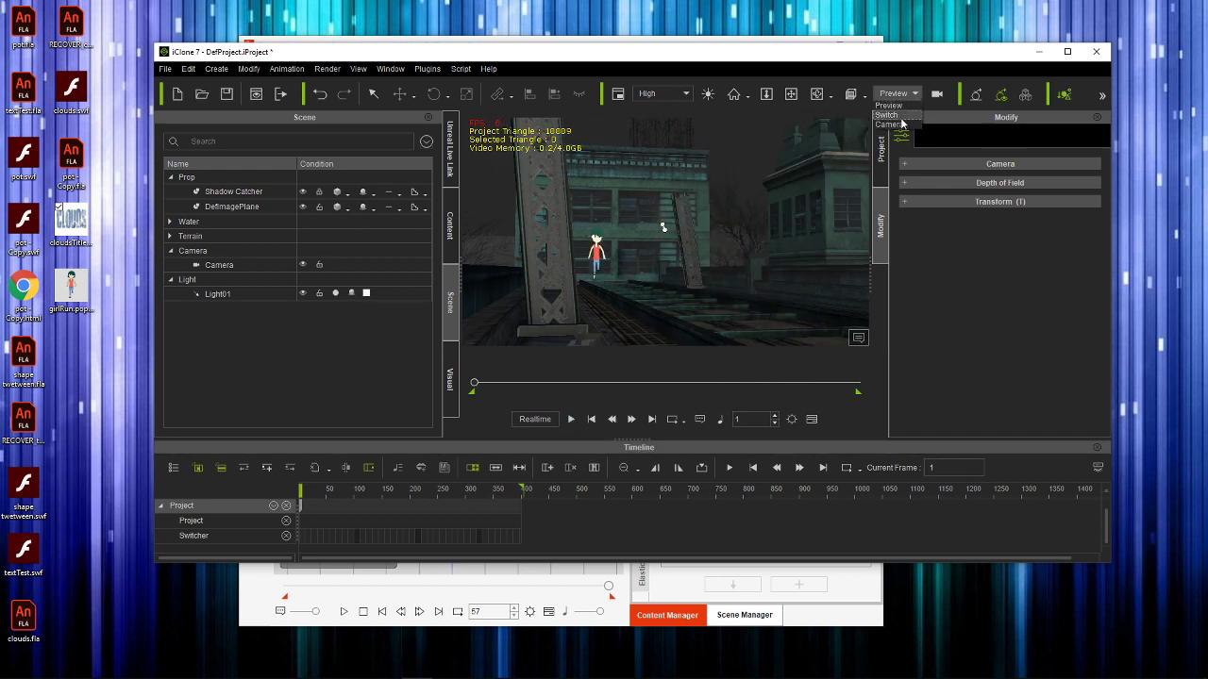
click(897, 125)
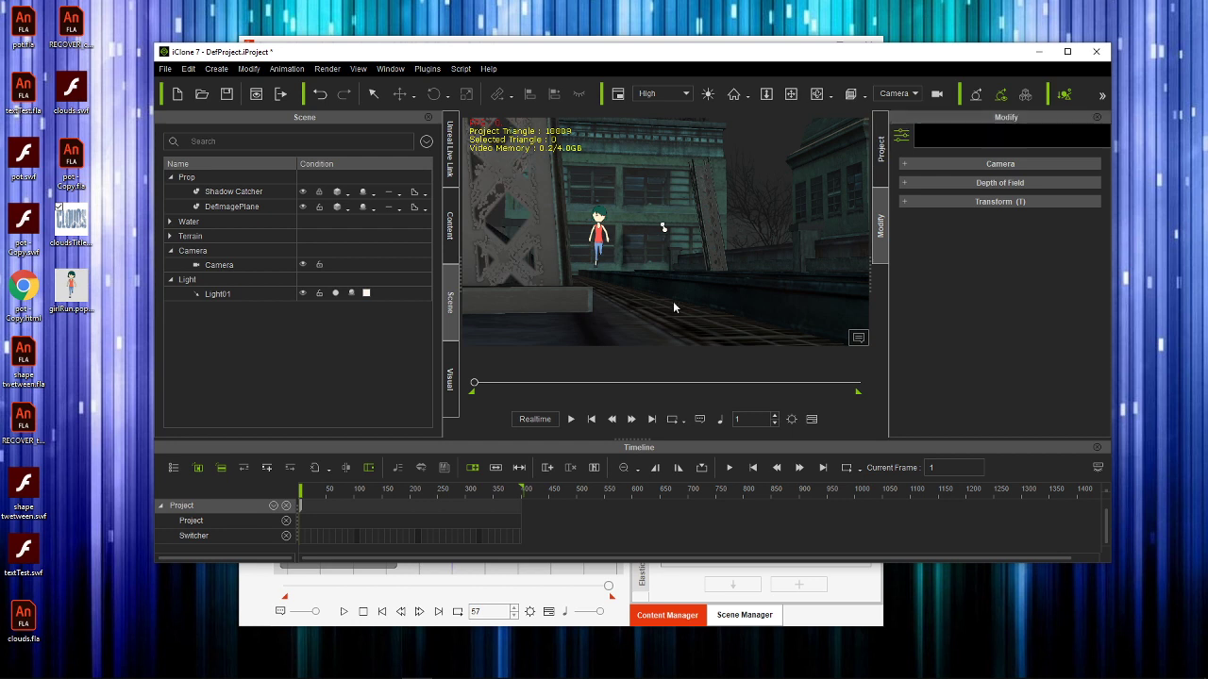
click(571, 420)
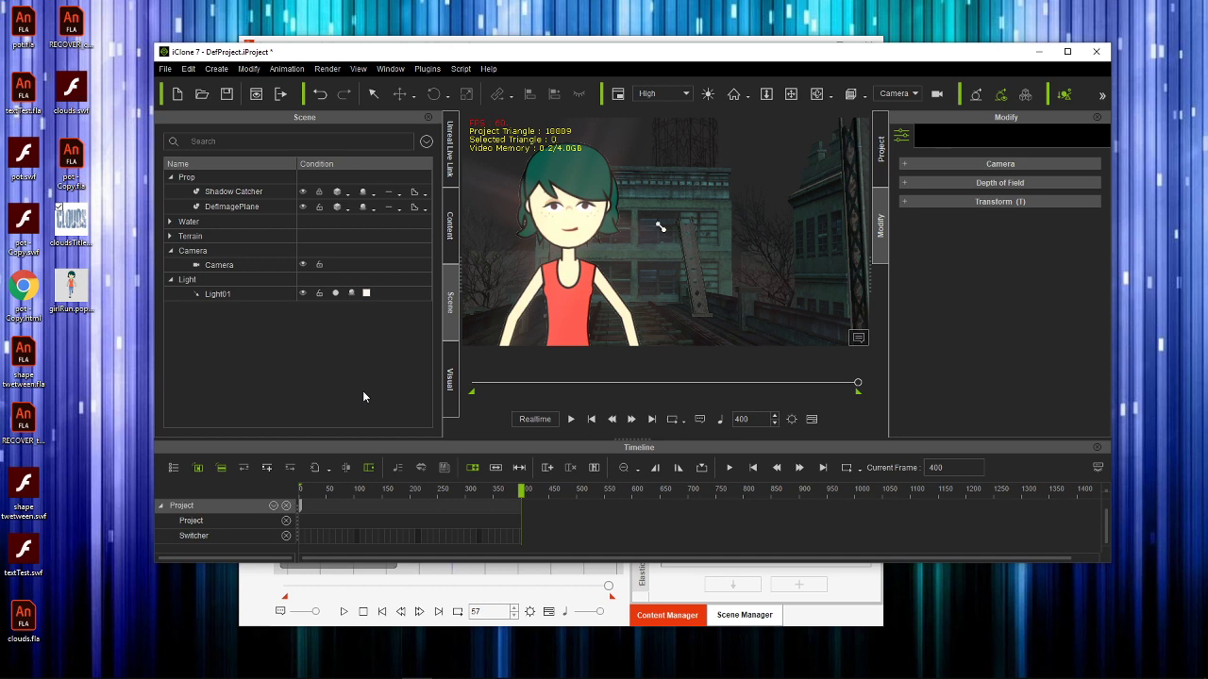
Step: Move the iClone window aside, switch to Cartoon Animator 4, dismiss the media export message, and move the Render Settings dialog beside the stage
drag(699, 52, 671, 83)
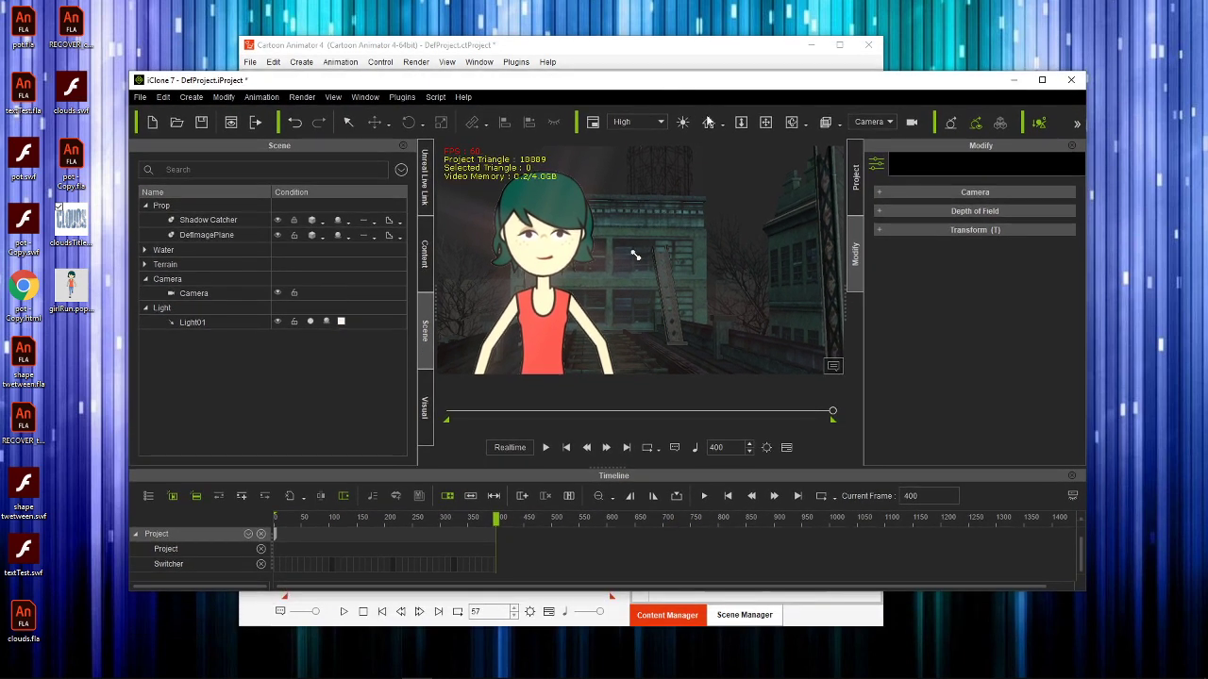
drag(795, 87, 800, 59)
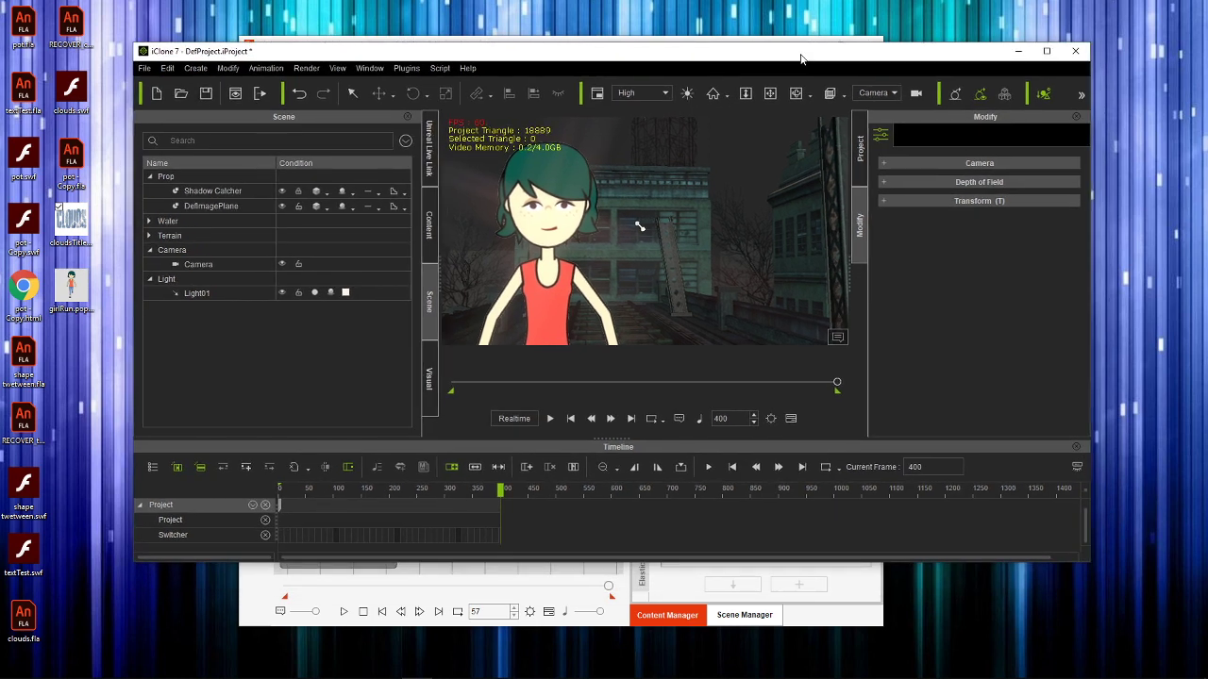
drag(848, 60, 834, 99)
click(770, 53)
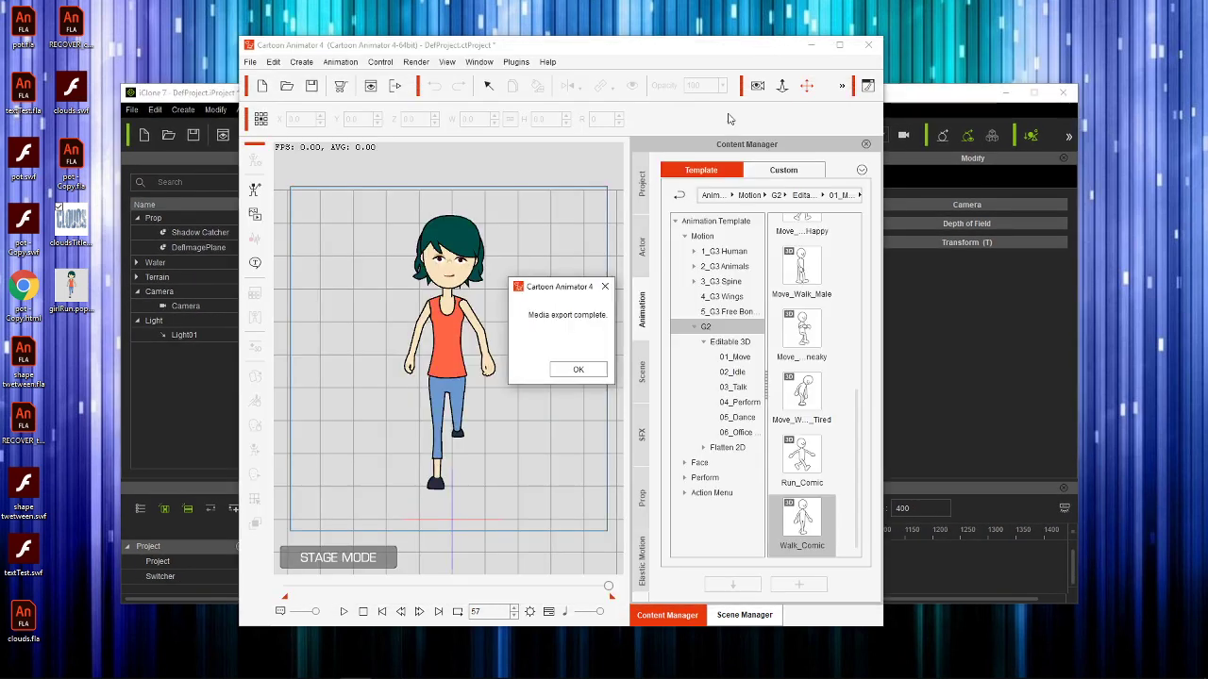
click(557, 374)
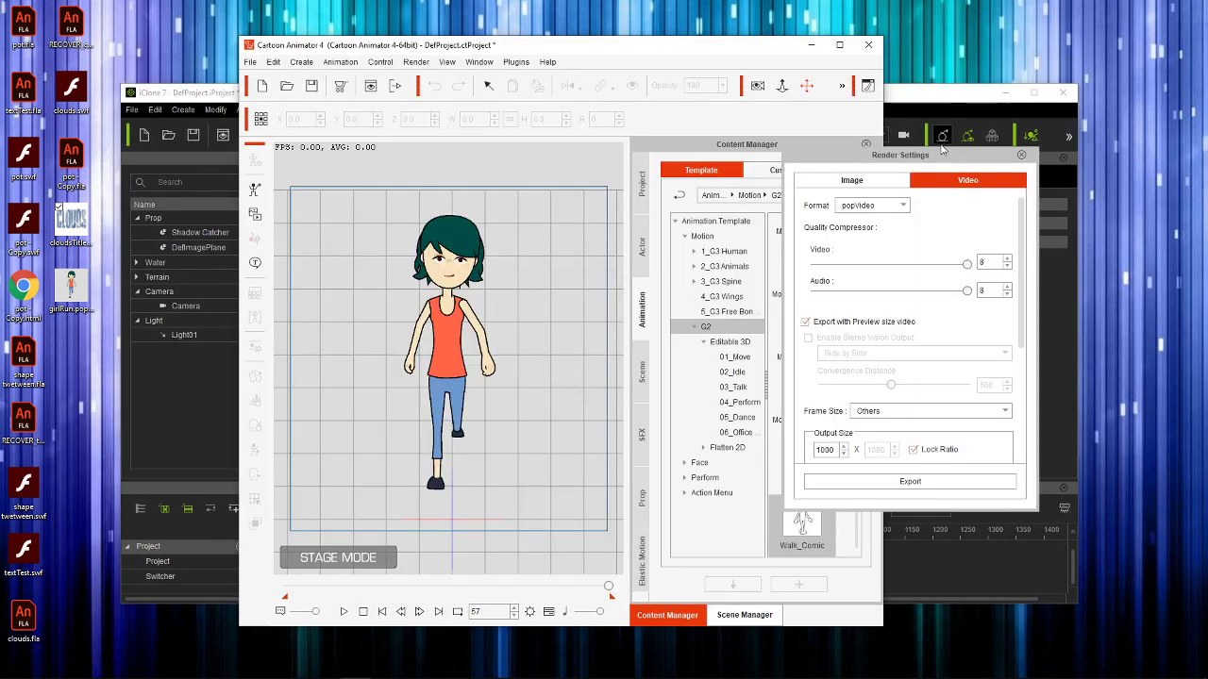
drag(873, 168, 771, 128)
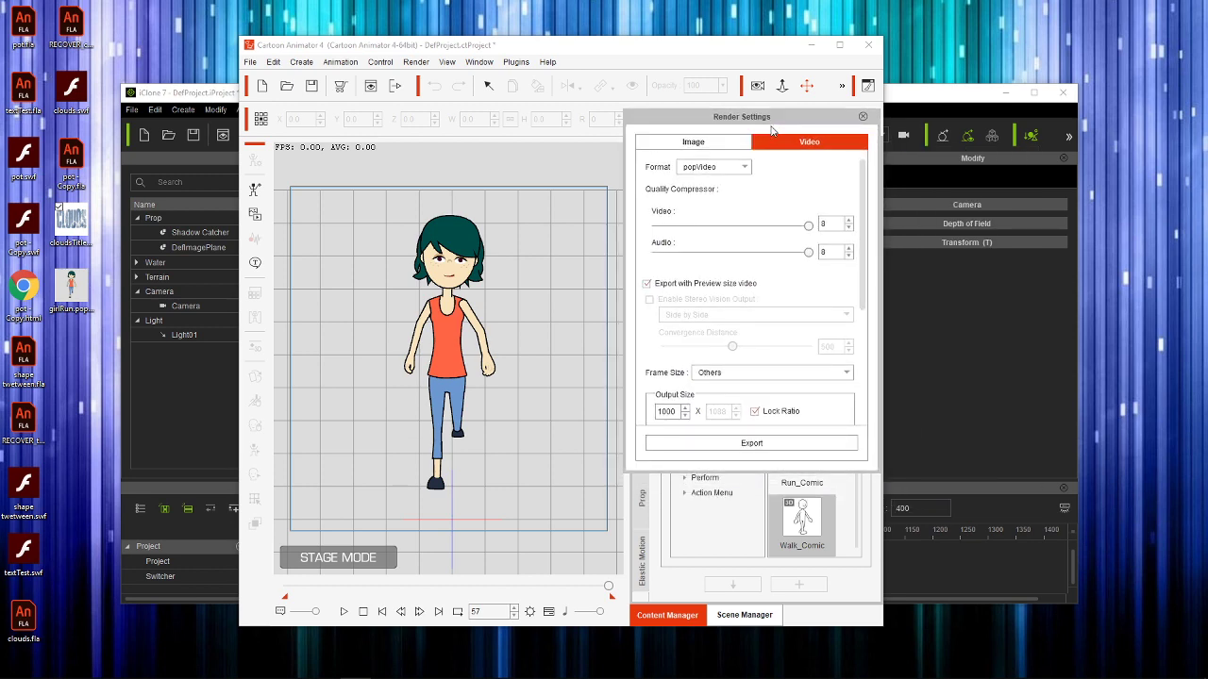